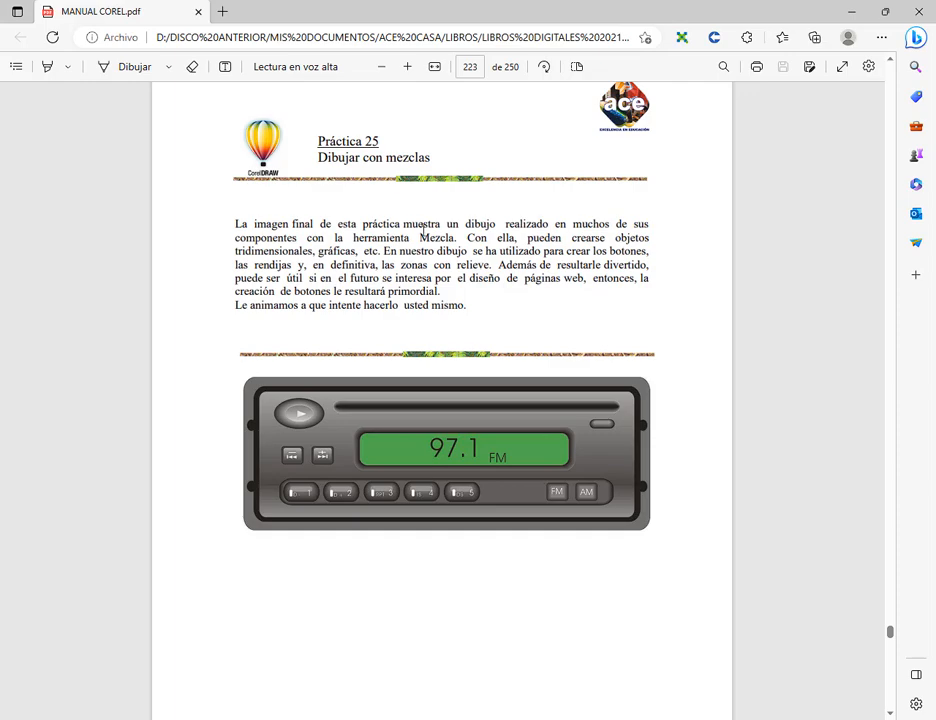
Review Práctica 25 and its finished car radio drawing on page 223 of the Corel manual
scroll(563, 430, "down", 1)
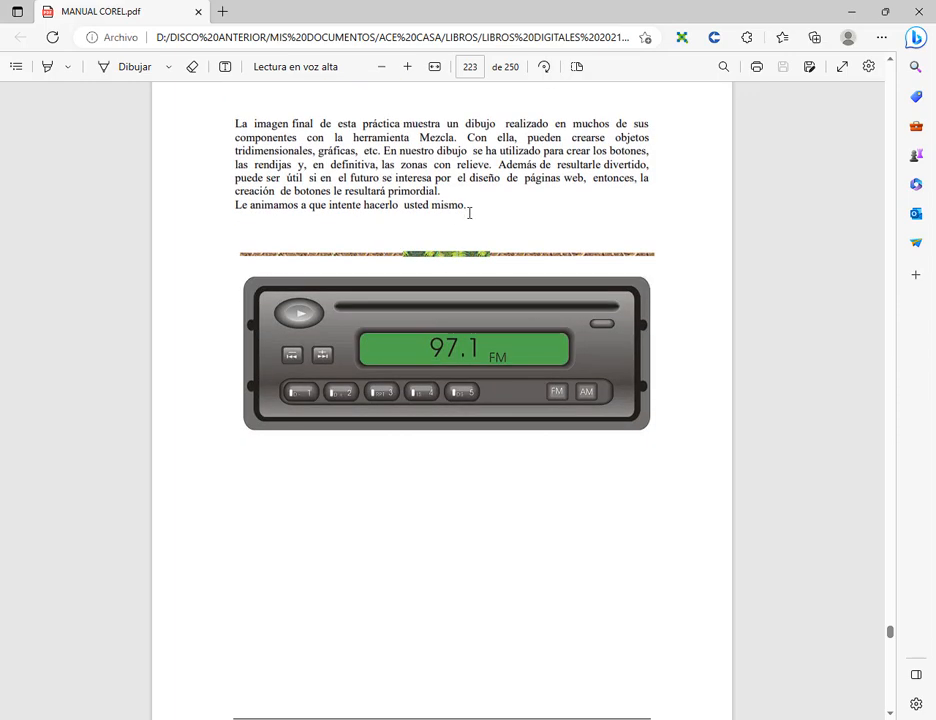
scroll(450, 300, "down", 2)
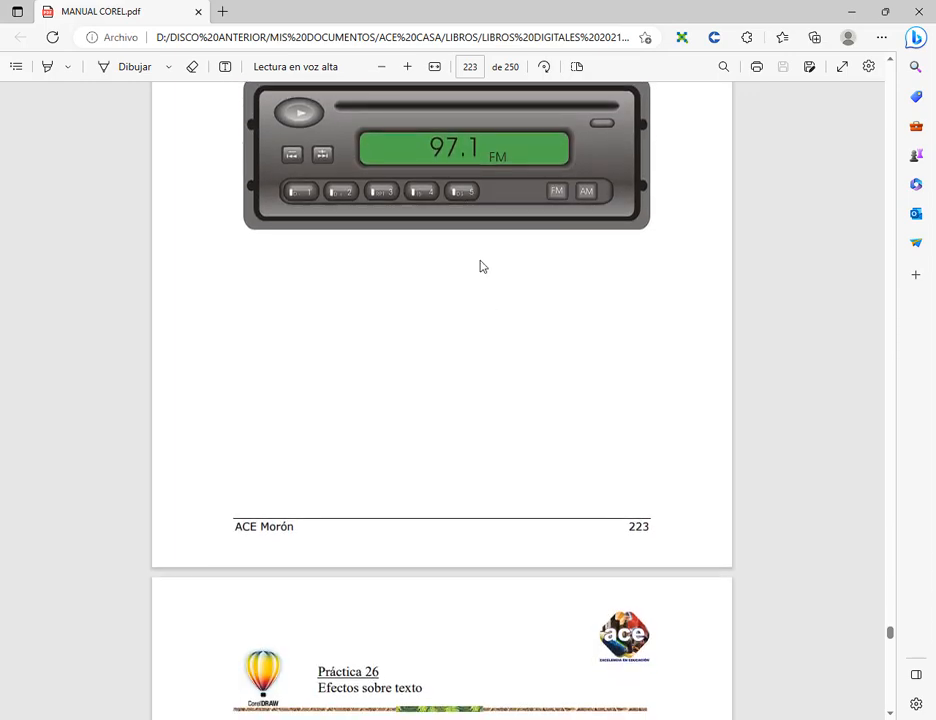
scroll(480, 265, "down", 6)
scroll(500, 290, "up", 8)
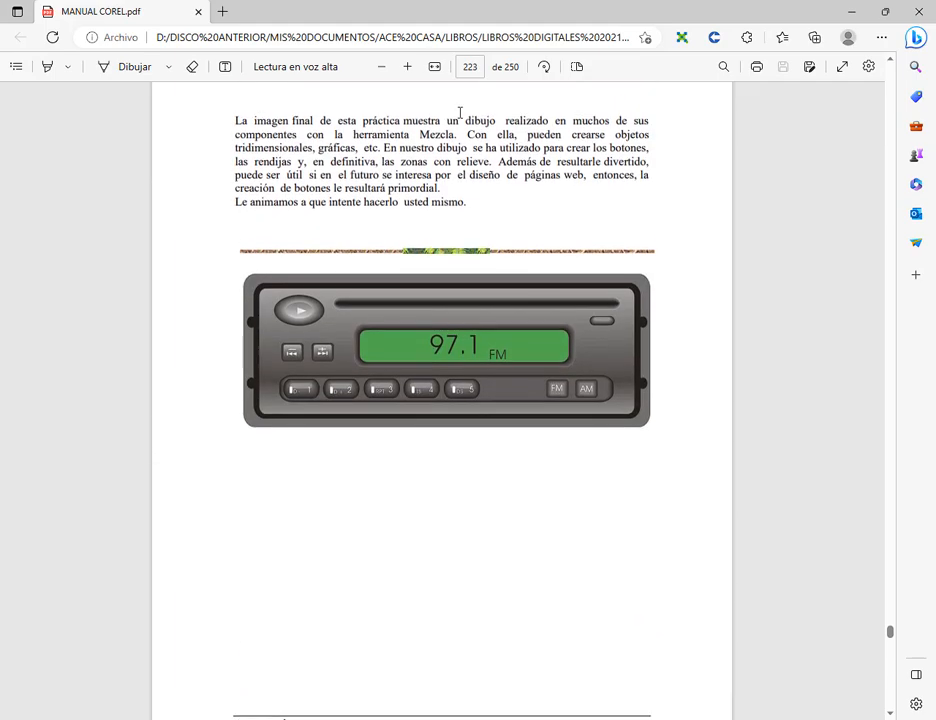
left_click(408, 67)
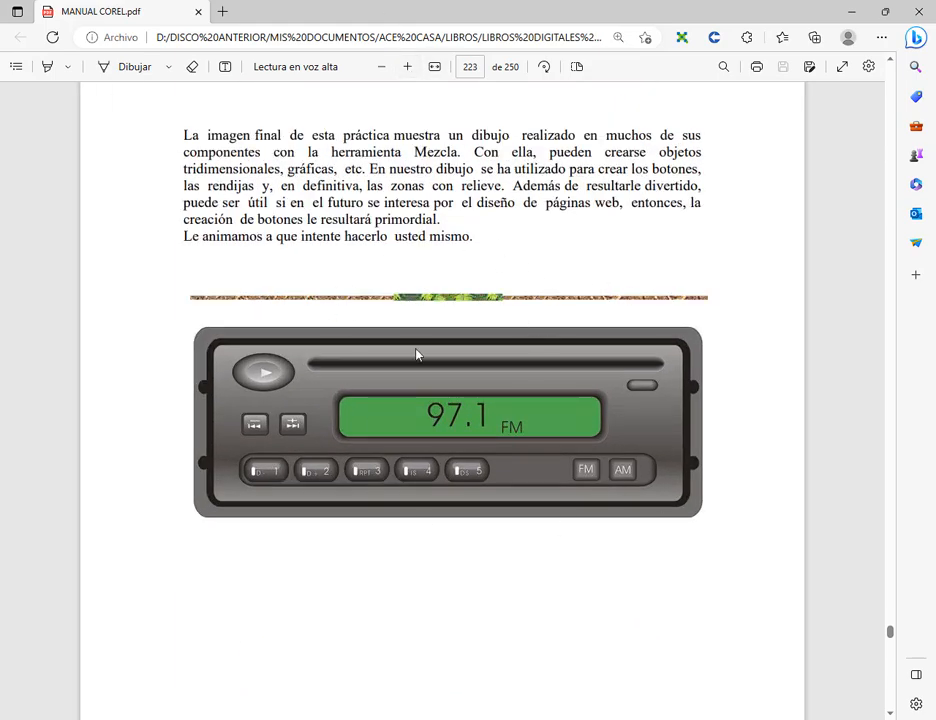
Switch to CorelDRAW and create a new portrait document of 210 × 297 mm in CMYK at 300 dpi
key("alt+Tab")
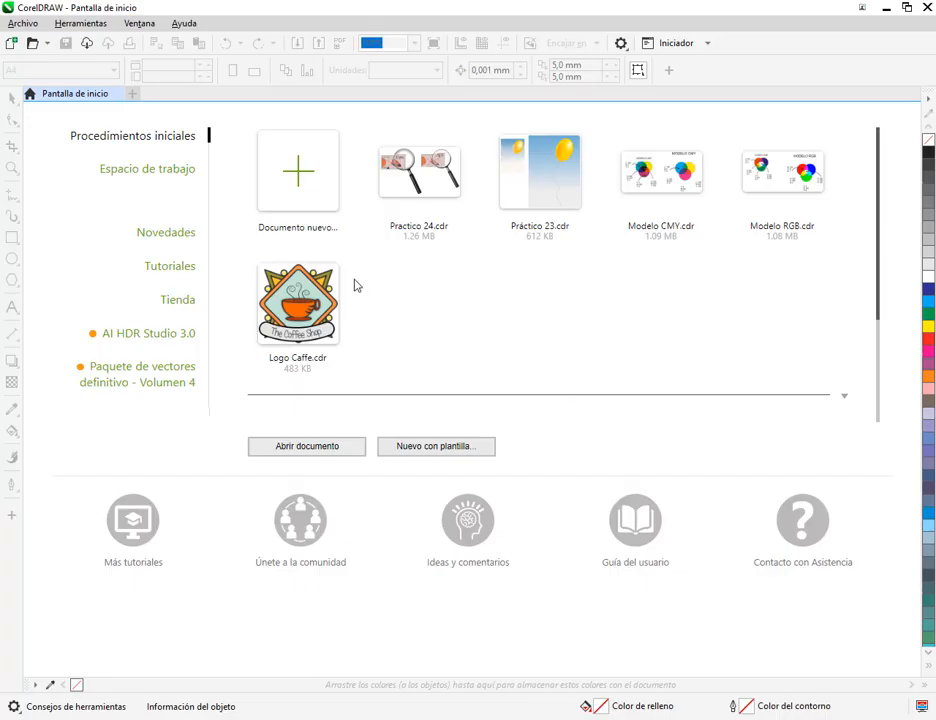
left_click(398, 445)
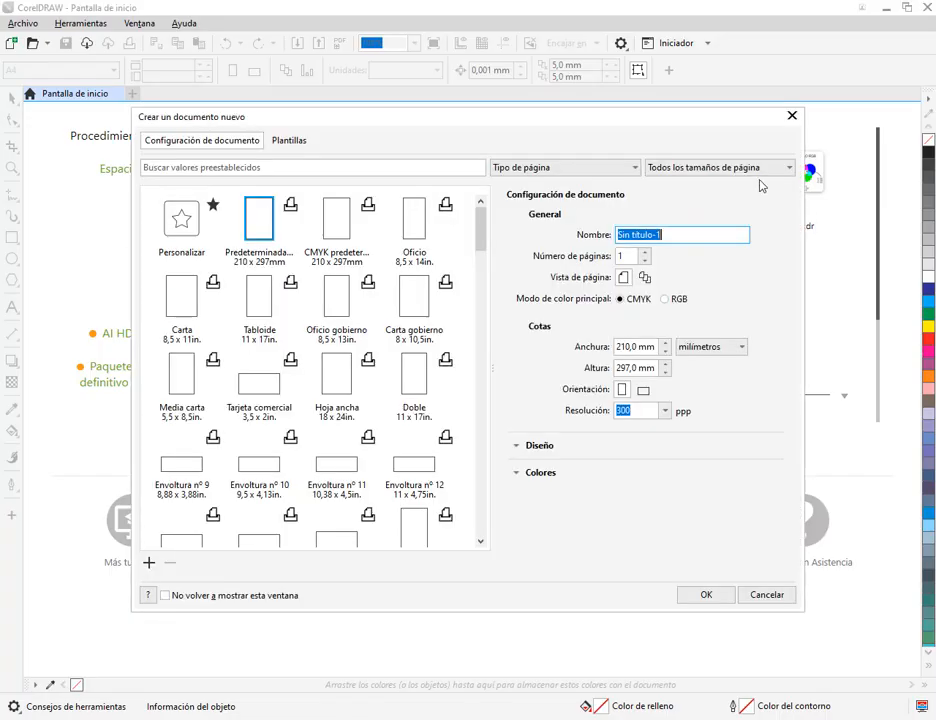
left_click(706, 597)
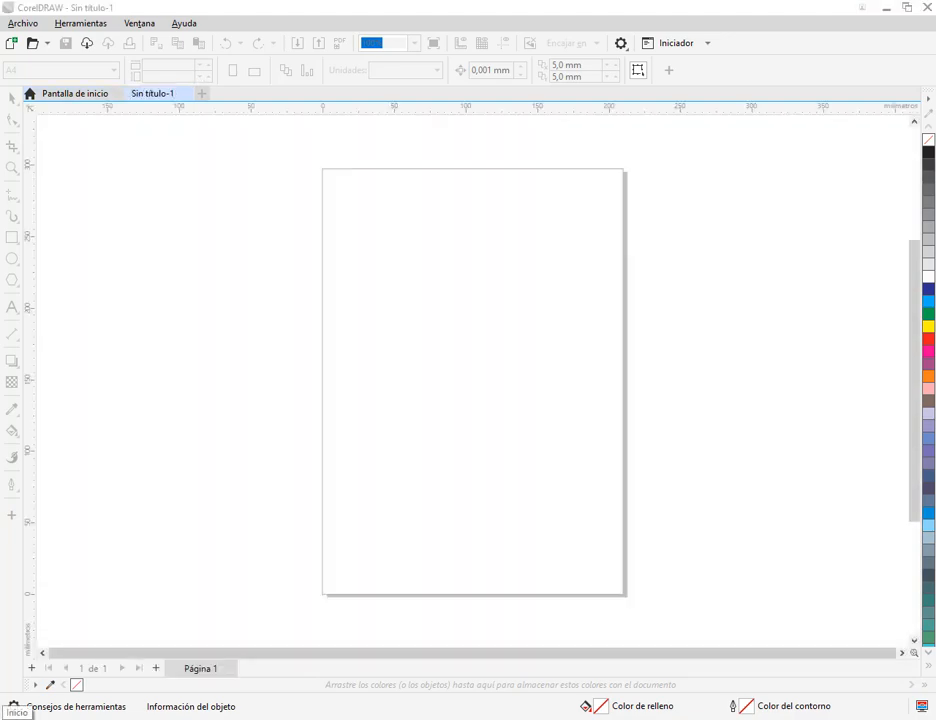
Set the Windows display scaling for apps and text to 125% in the accessibility settings
left_click(15, 717)
left_click(18, 667)
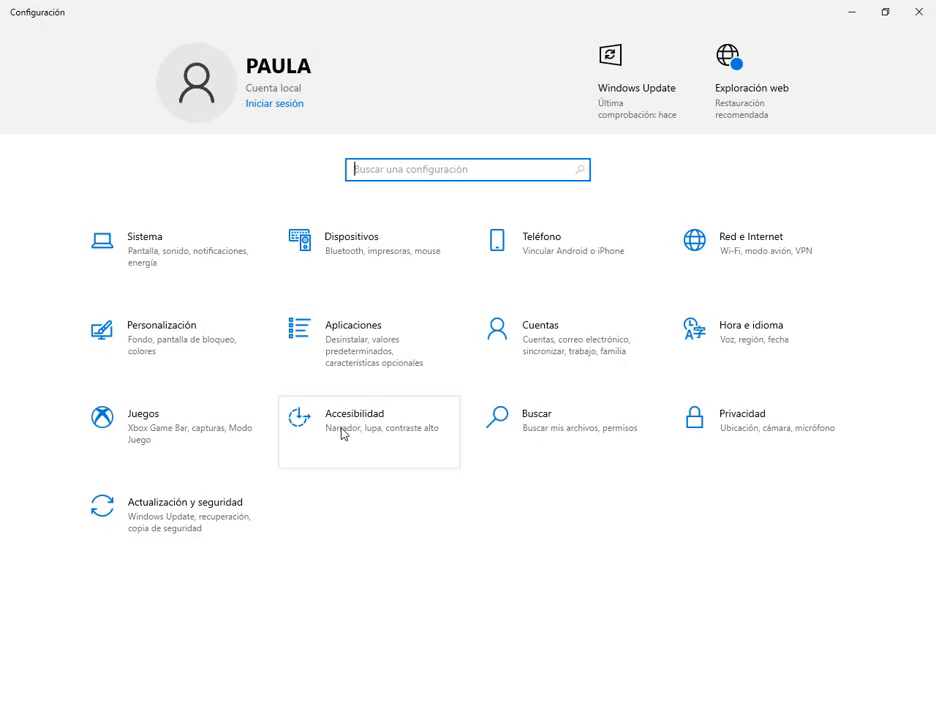
left_click(340, 434)
left_click(287, 379)
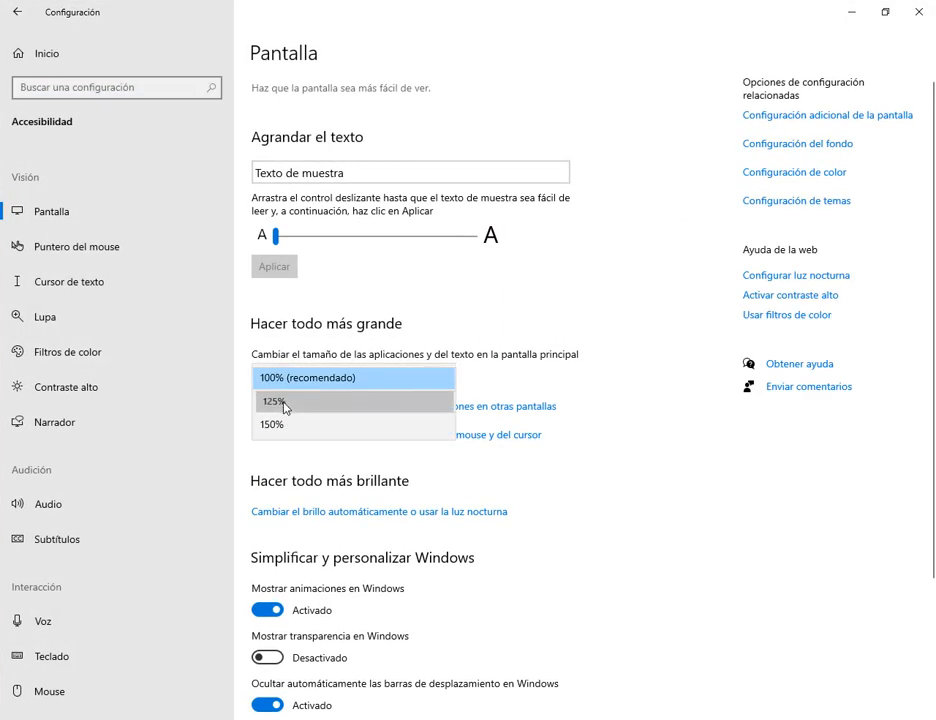
left_click(290, 404)
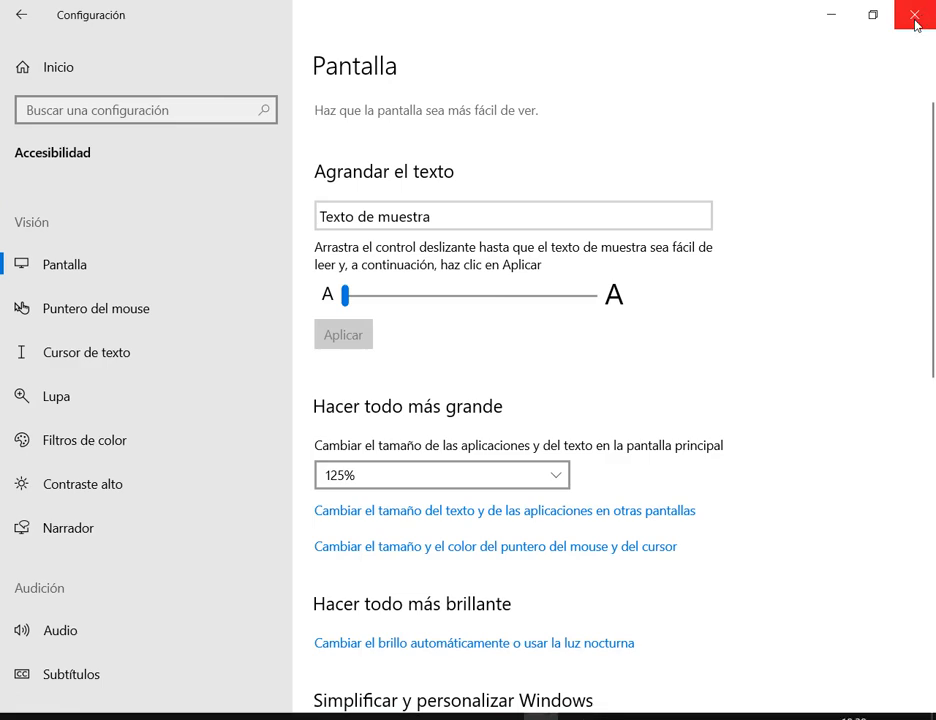
left_click(914, 16)
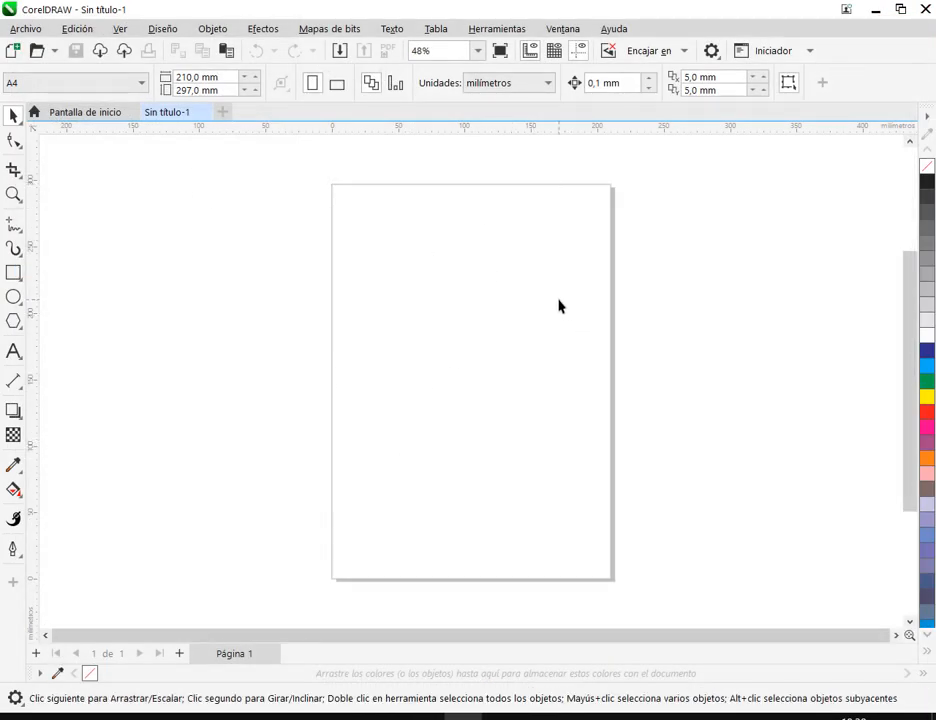
Draw two separate circles near the top of the page, about 27 mm and about 15 mm in diameter
scroll(603, 240, "up", 1)
scroll(513, 310, "up", 1)
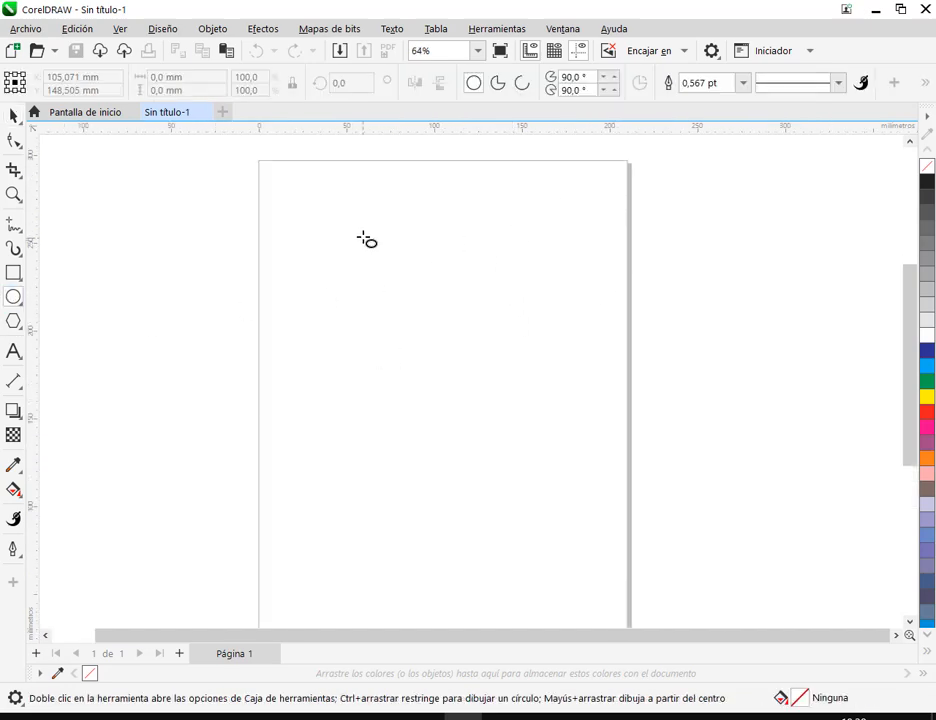
left_click_drag(298, 201, 346, 248)
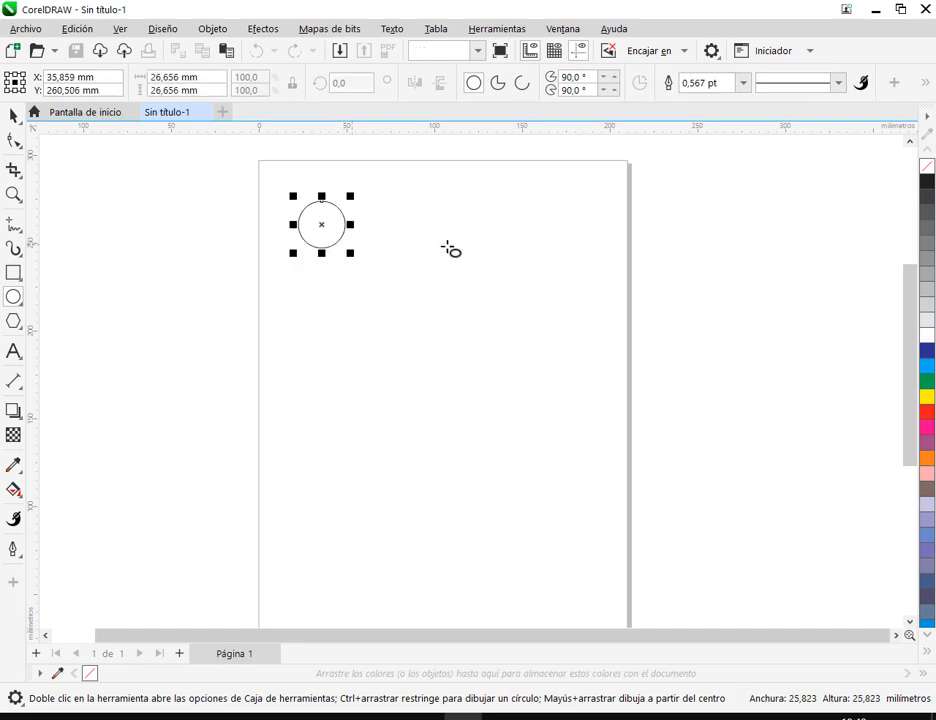
left_click_drag(500, 223, 526, 250)
key("space")
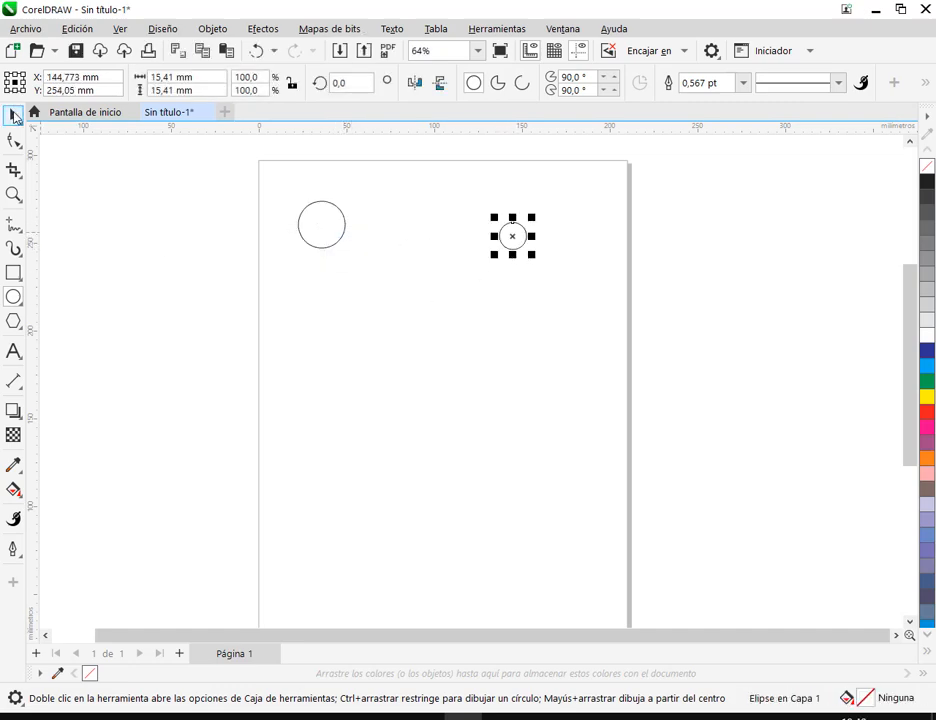
left_click(272, 234)
Fill the larger circle with cyan and the smaller circle with orange
scroll(418, 226, "up", 1)
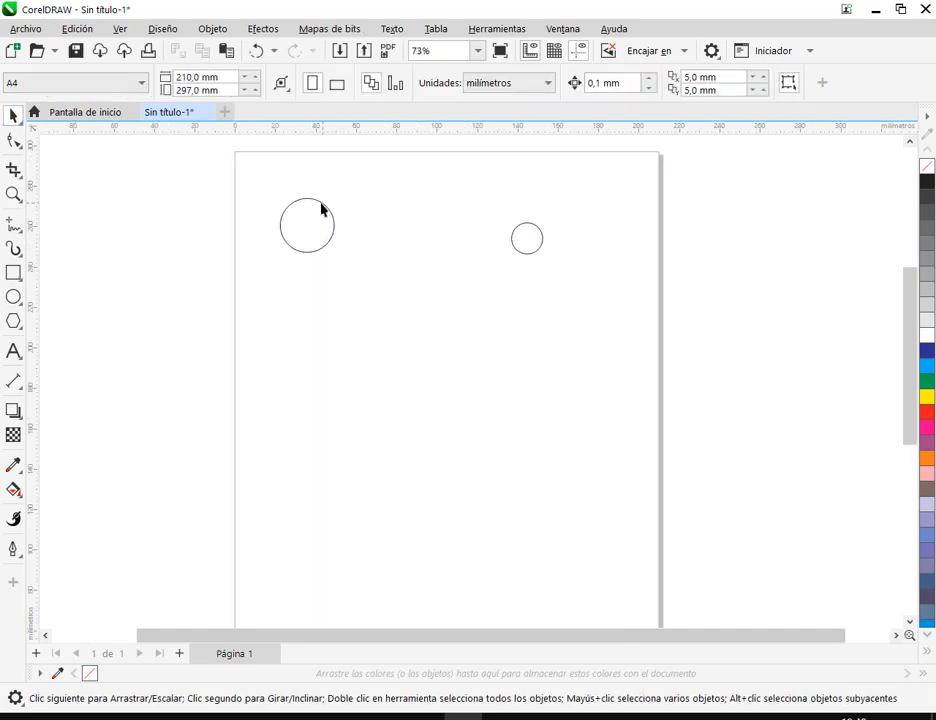
left_click(307, 199)
left_click(927, 366)
left_click(513, 240)
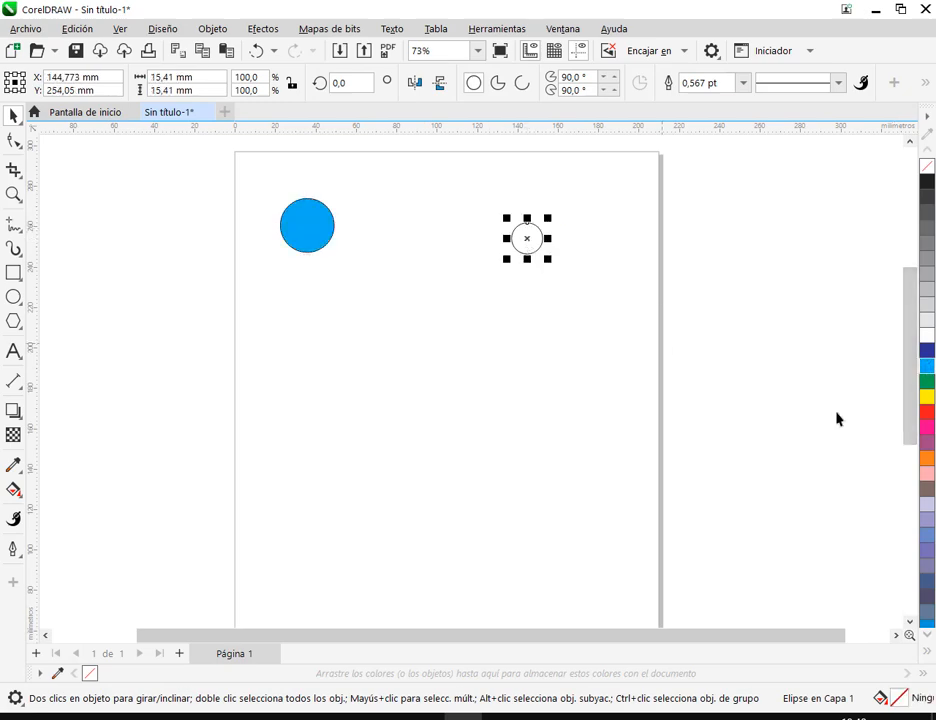
left_click(927, 459)
left_click(388, 290)
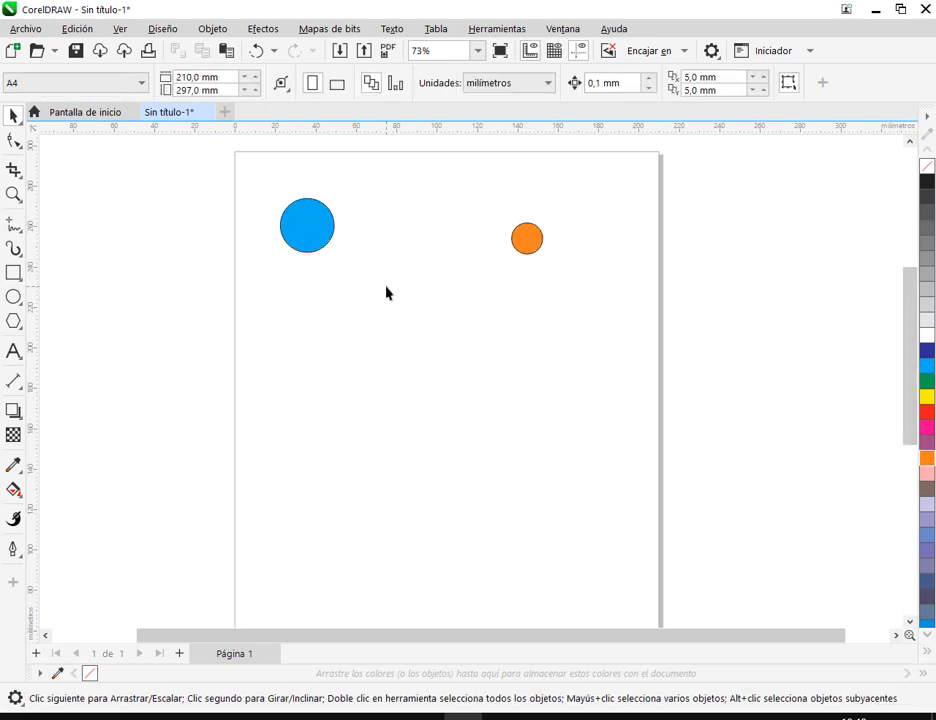
Blend the cyan circle into the orange circle along a straight line with 20 steps, using the Blend tool
left_click(14, 412)
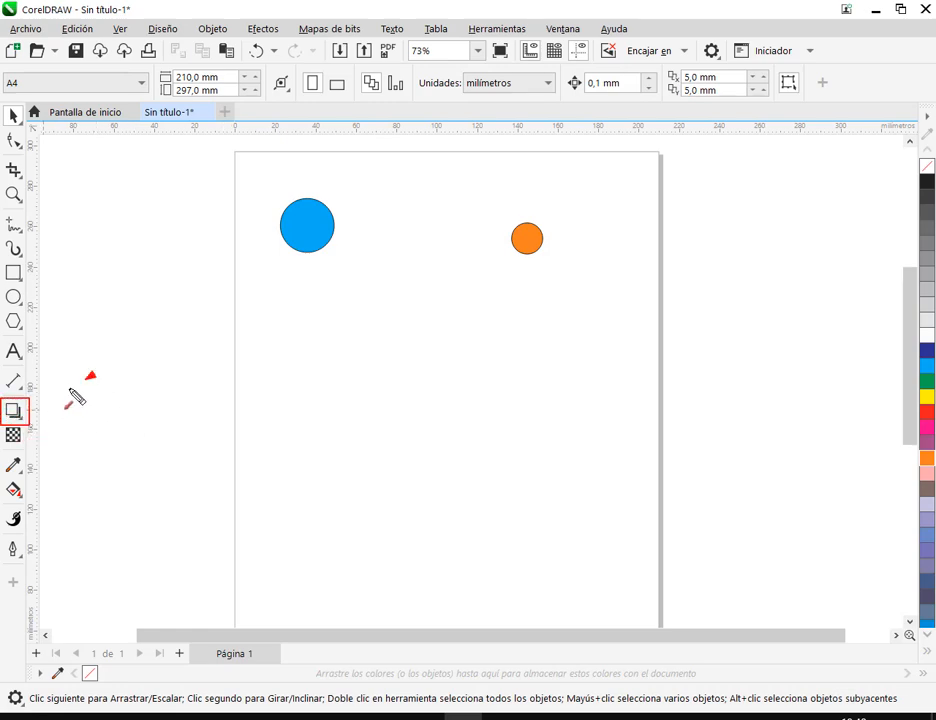
left_click(11, 416)
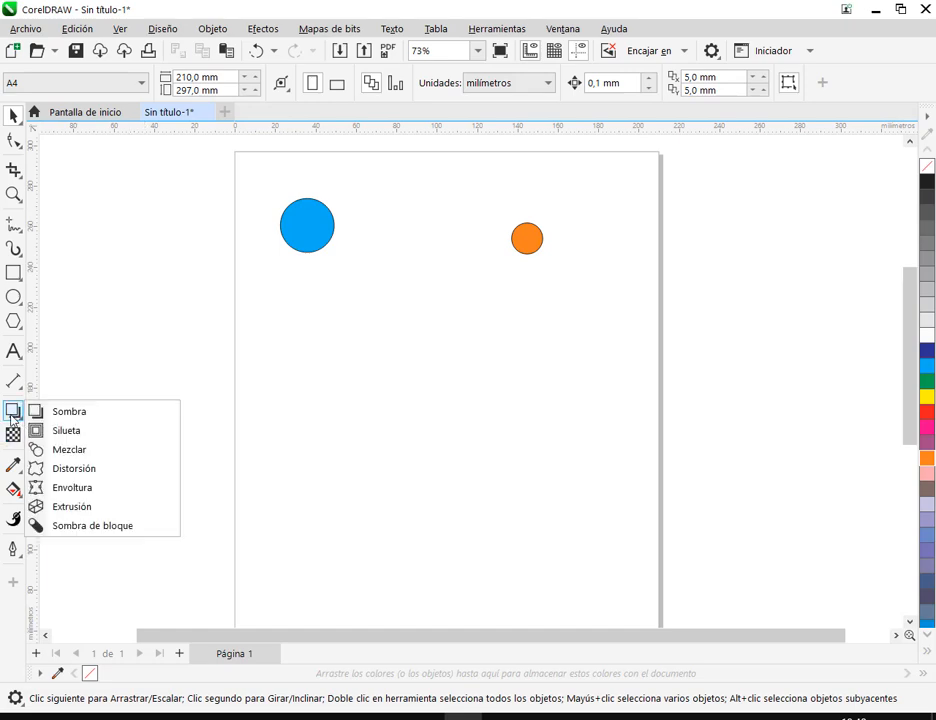
left_click(69, 450)
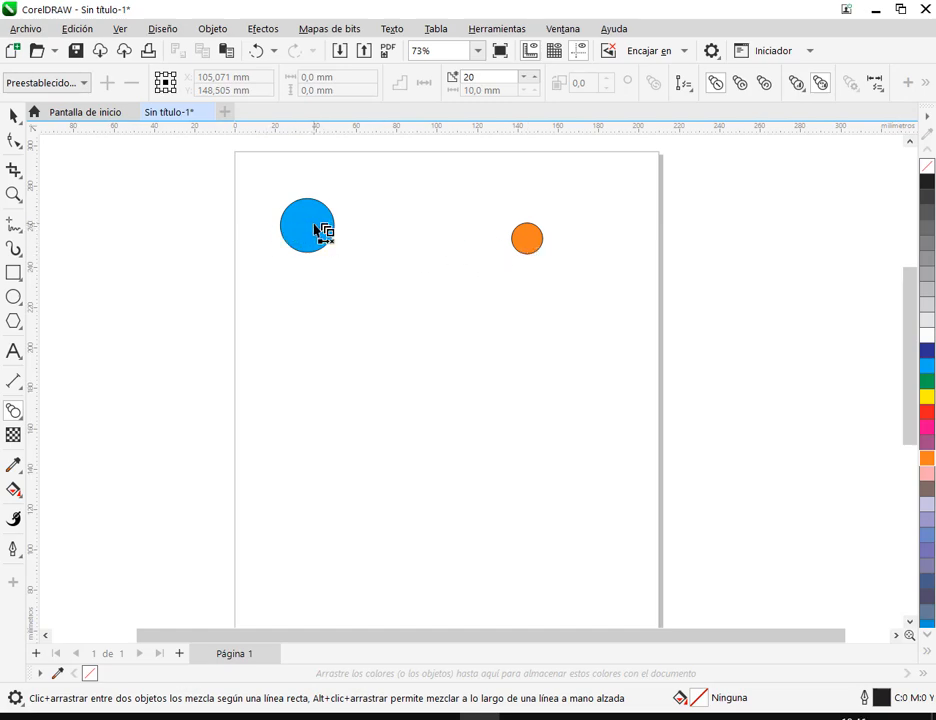
left_click_drag(318, 231, 597, 326)
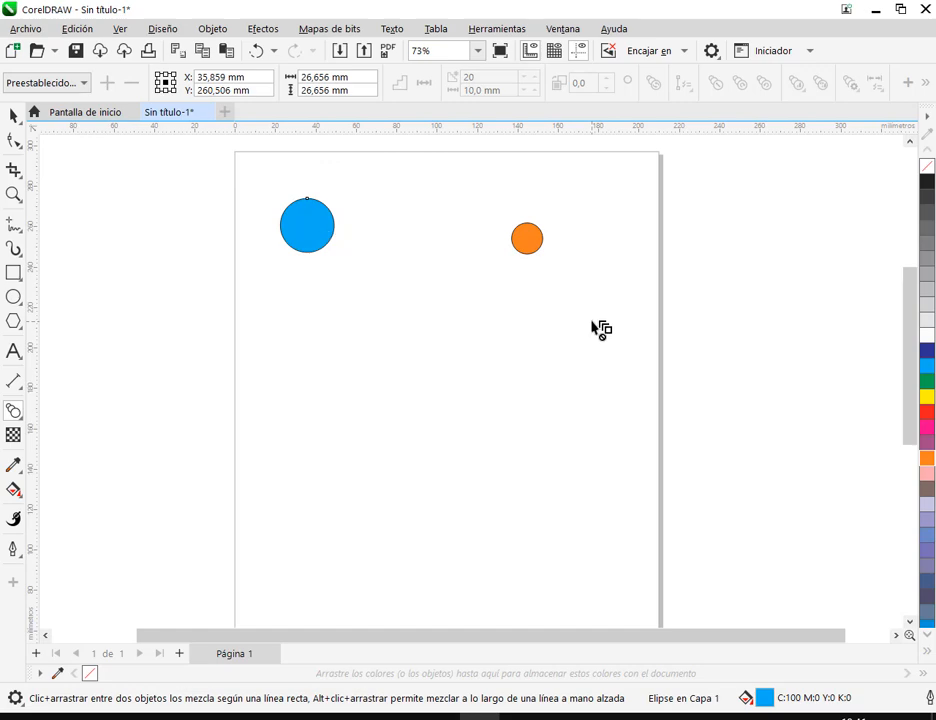
left_click_drag(313, 232, 541, 236)
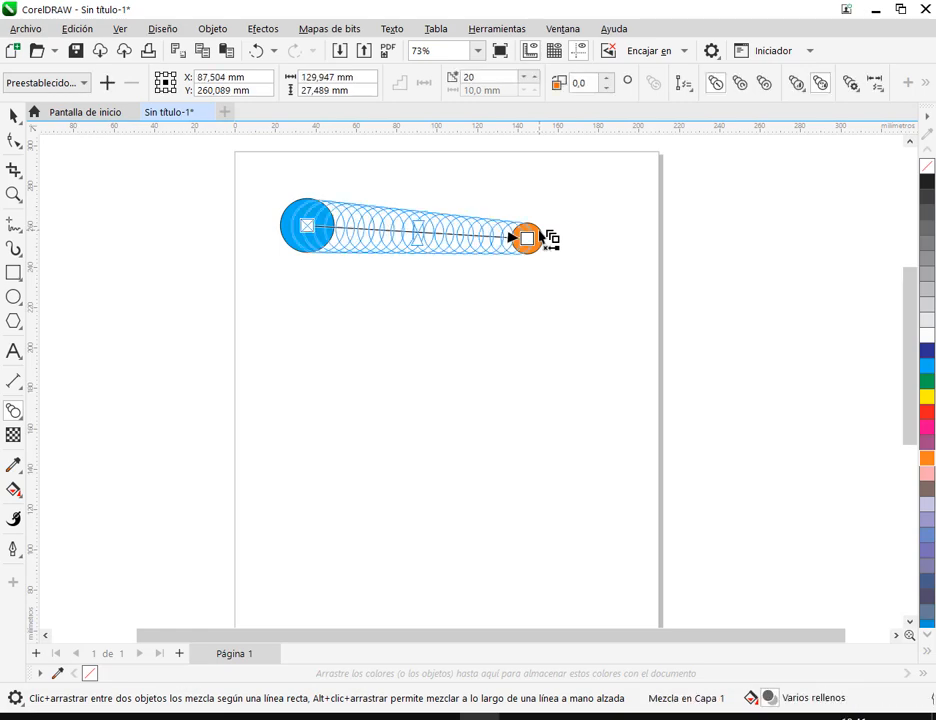
left_click_drag(541, 236, 541, 236)
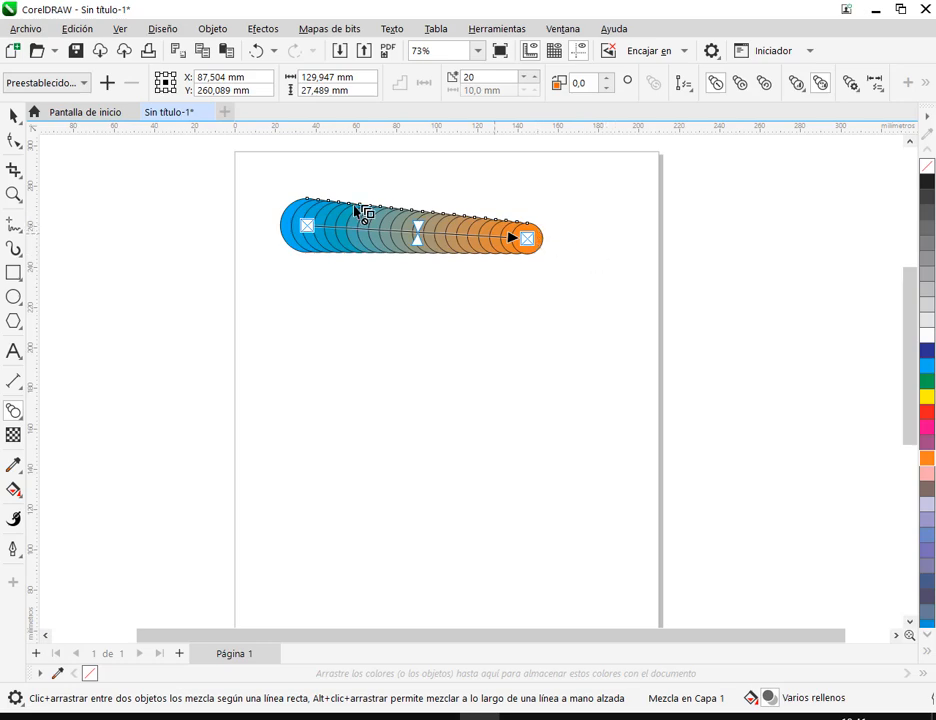
left_click(13, 116)
left_click(595, 327)
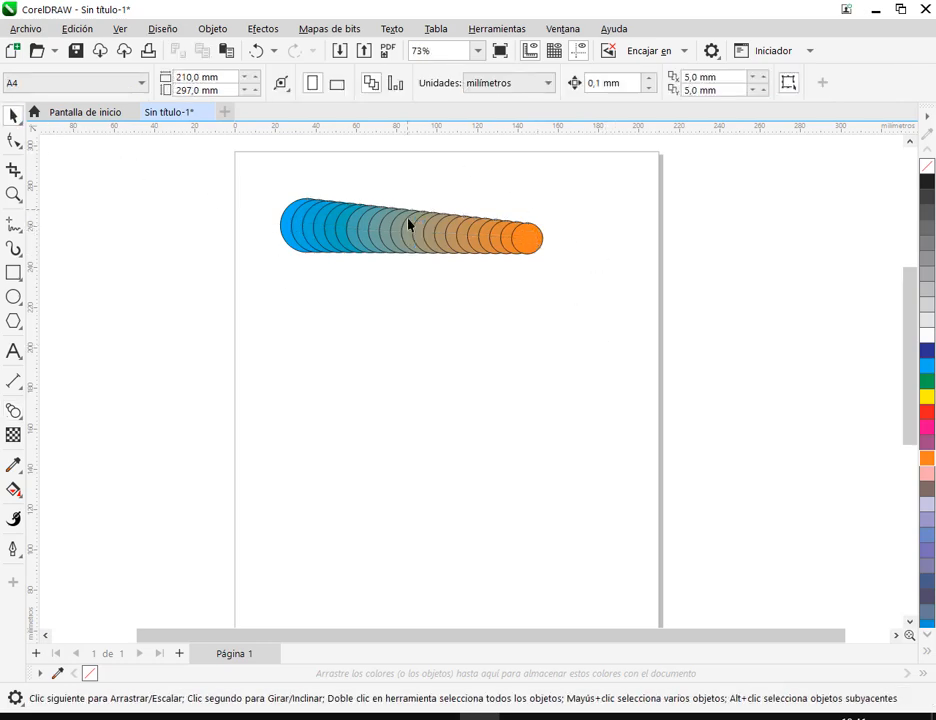
Move the blended circles slightly down the page to about X 84 mm, Y 238 mm
left_click_drag(408, 225, 401, 269)
scroll(414, 288, "up", 2)
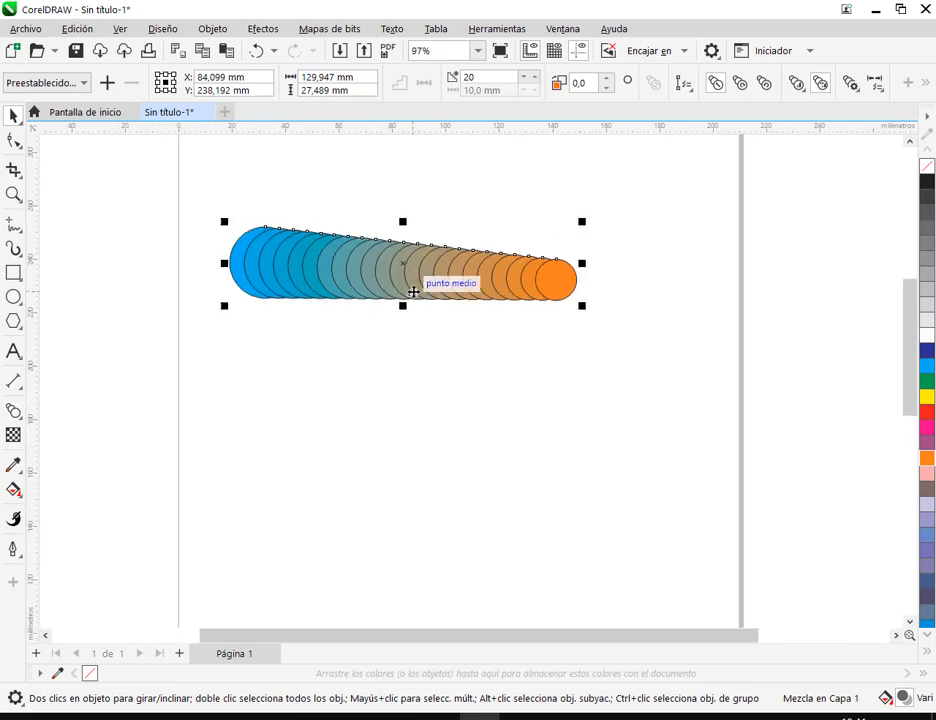
left_click(258, 341)
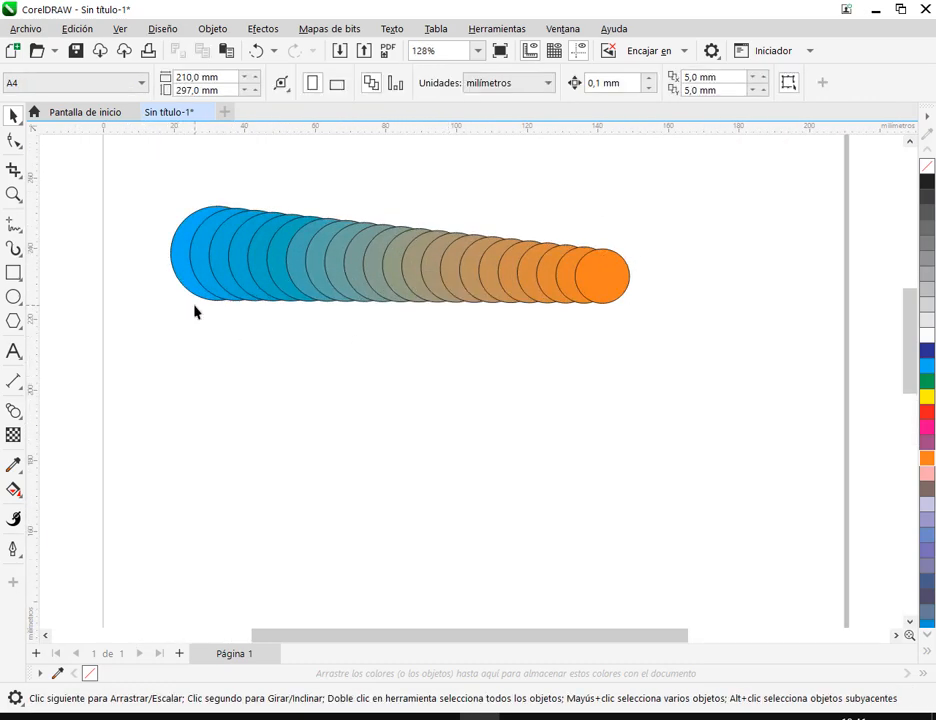
left_click_drag(170, 373, 183, 280)
left_click_drag(628, 382, 617, 297)
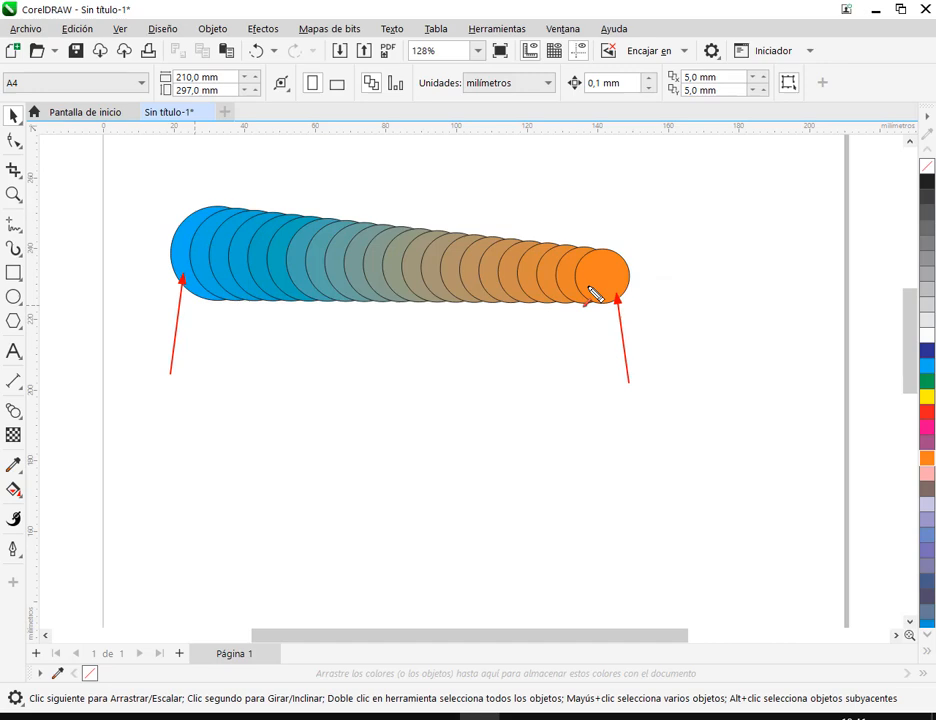
key("Escape")
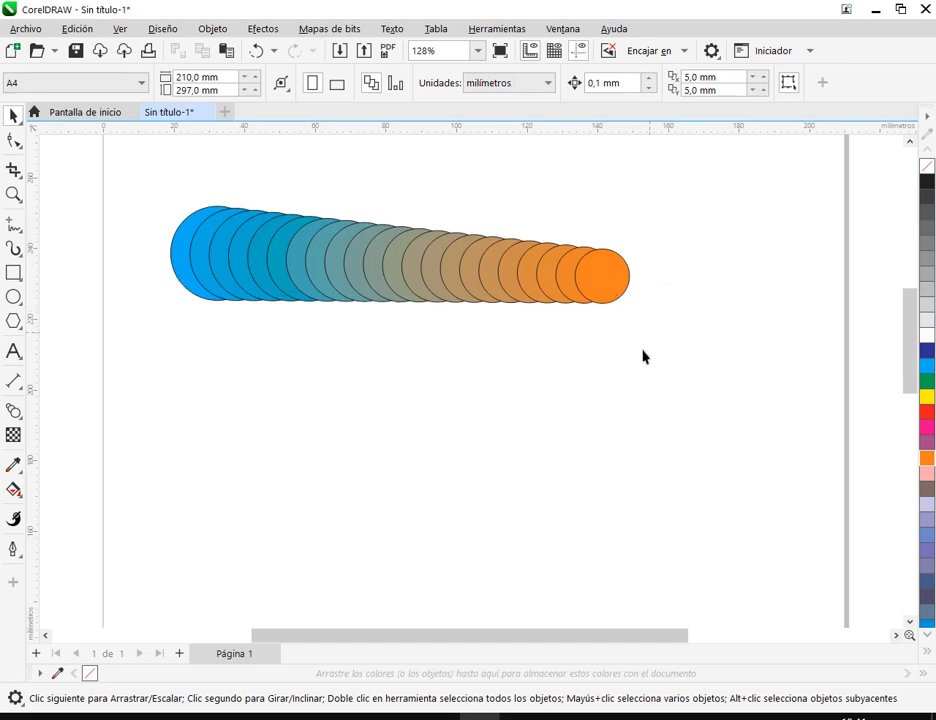
left_click(230, 246)
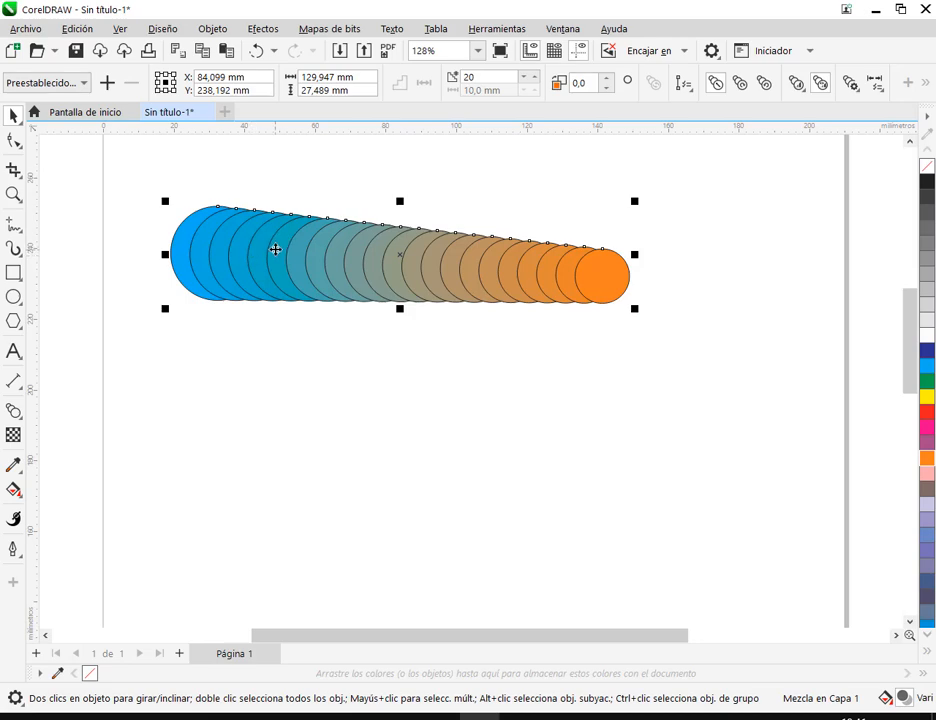
left_click_drag(218, 376, 230, 303)
left_click_drag(252, 378, 258, 303)
left_click_drag(288, 376, 301, 303)
left_click_drag(400, 371, 402, 313)
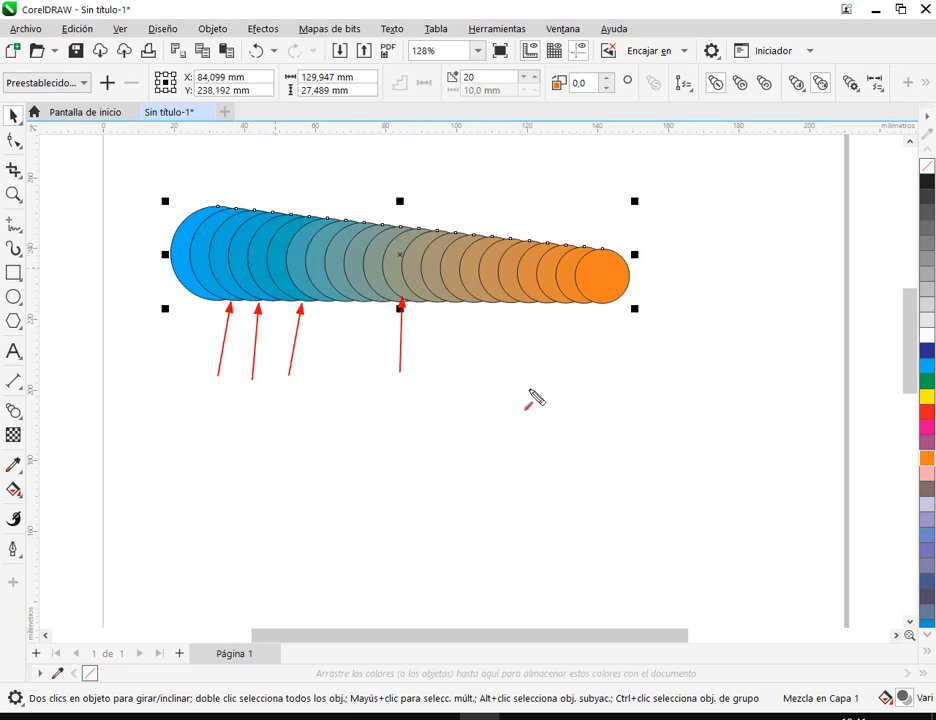
left_click_drag(529, 387, 533, 336)
left_click_drag(547, 173, 537, 215)
left_click_drag(456, 160, 447, 211)
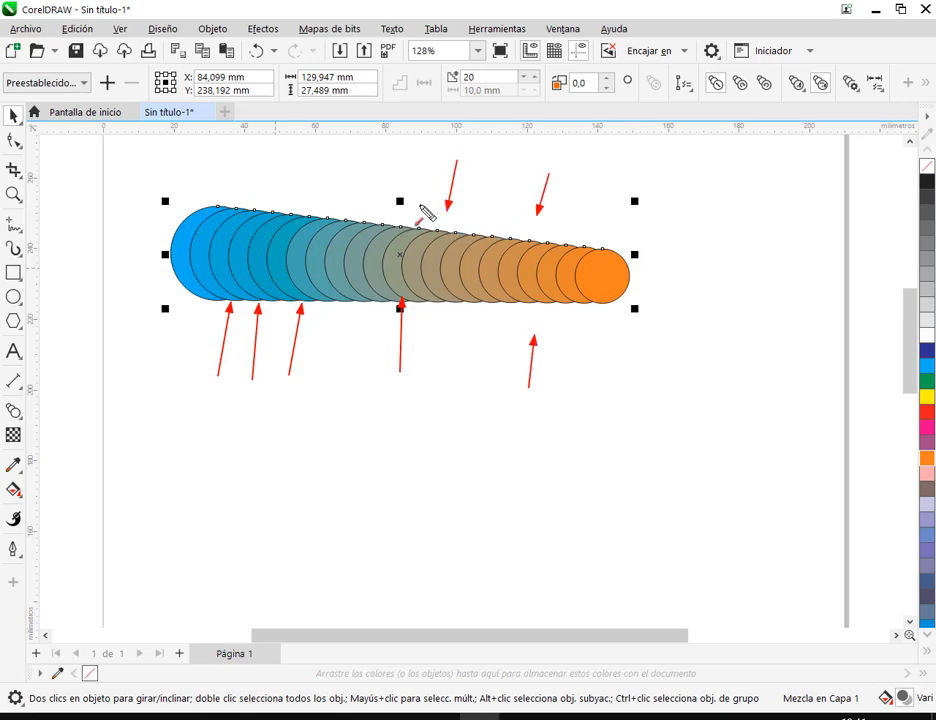
left_click_drag(311, 152, 311, 195)
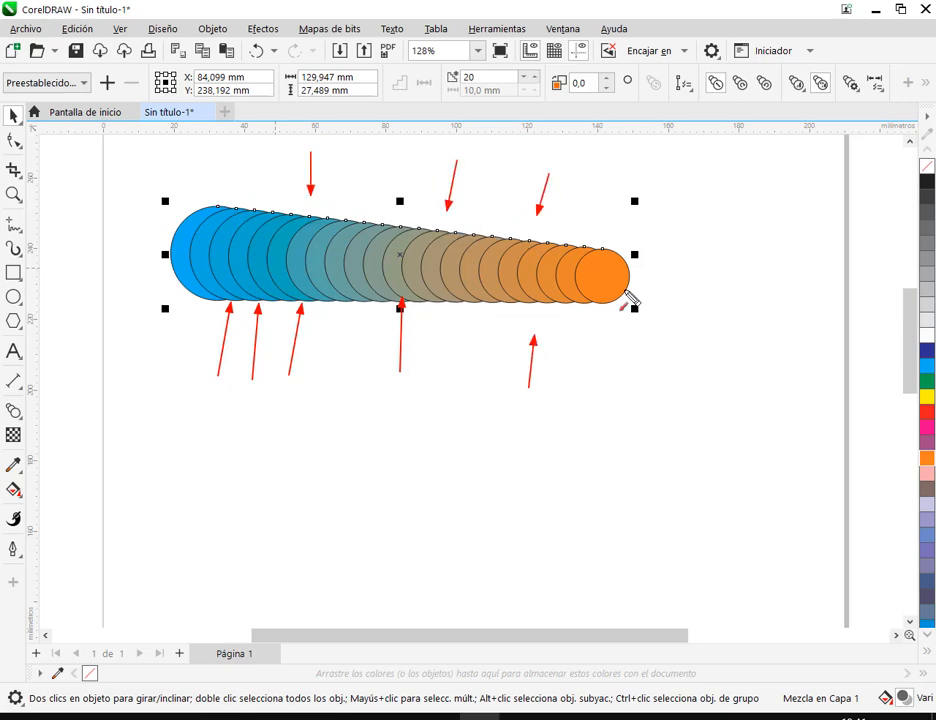
key("Escape")
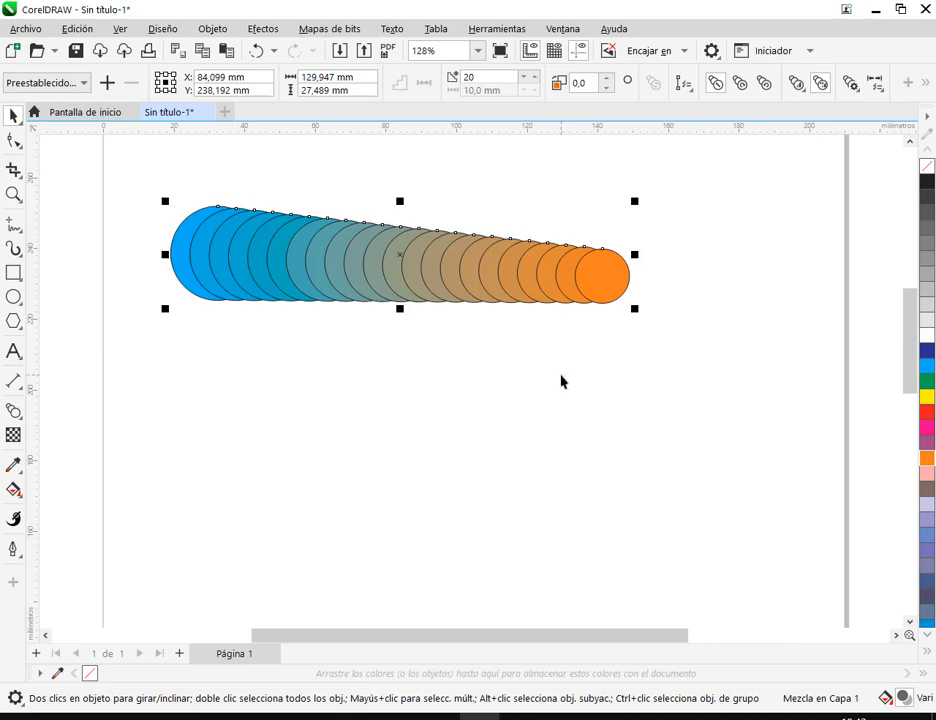
Move the blended circles up and slightly to the left on the page, to about X 79 mm, Y 245 mm
left_click(560, 378)
left_click_drag(380, 274, 362, 250)
left_click(428, 272)
left_click(430, 258)
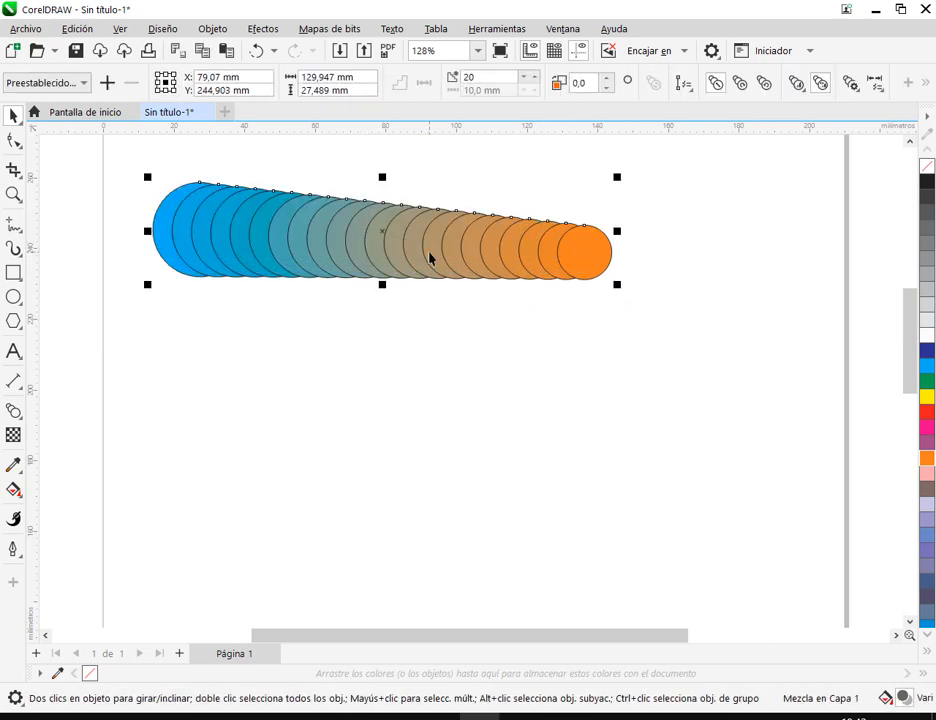
key("ctrl+shift+d")
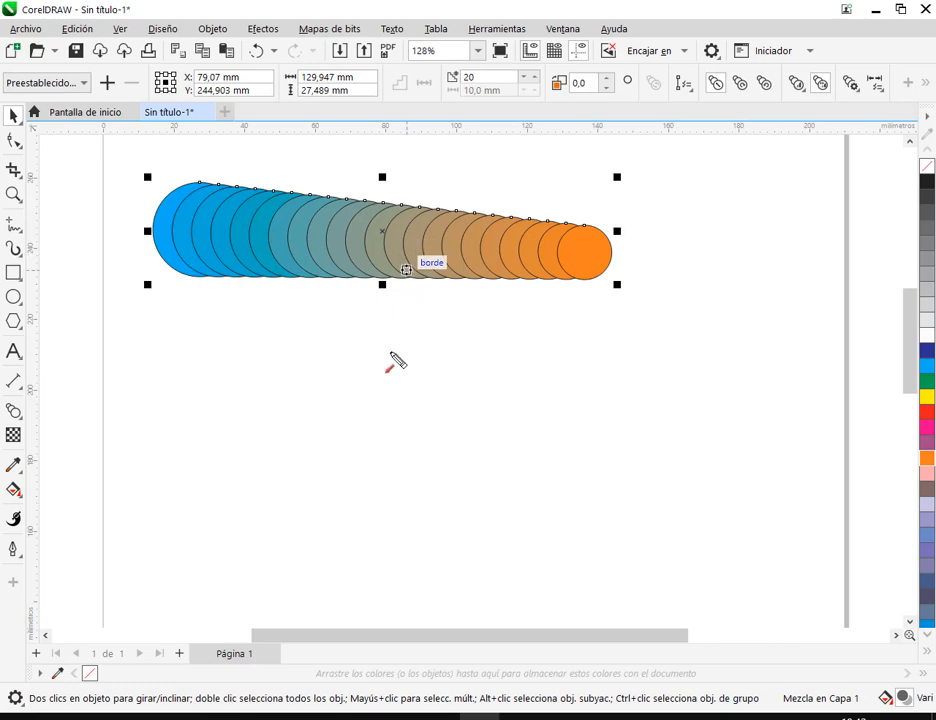
left_click_drag(390, 351, 392, 284)
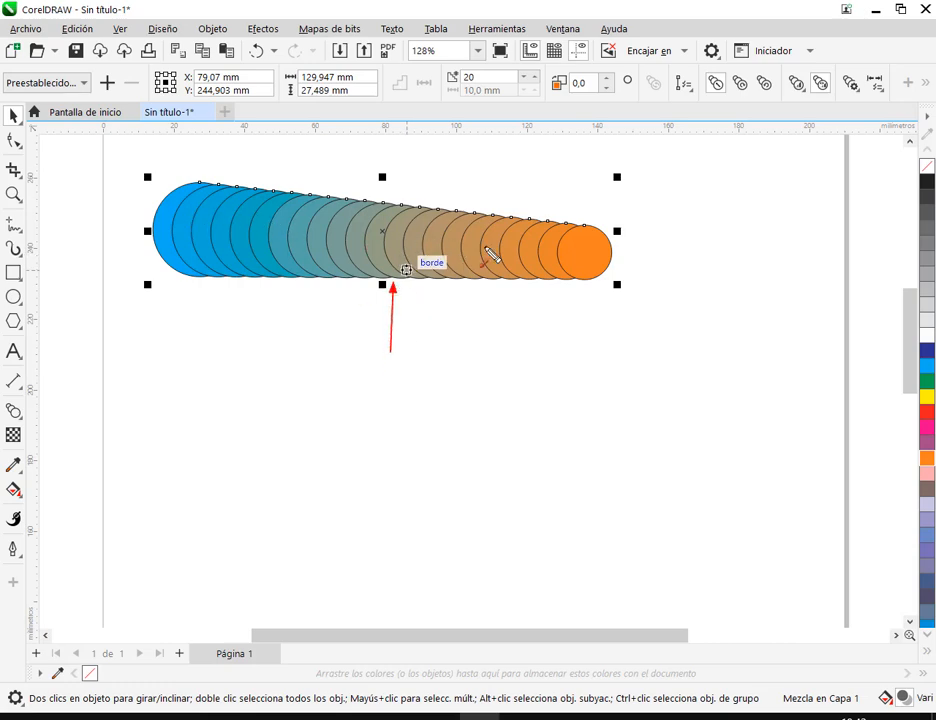
key("Escape")
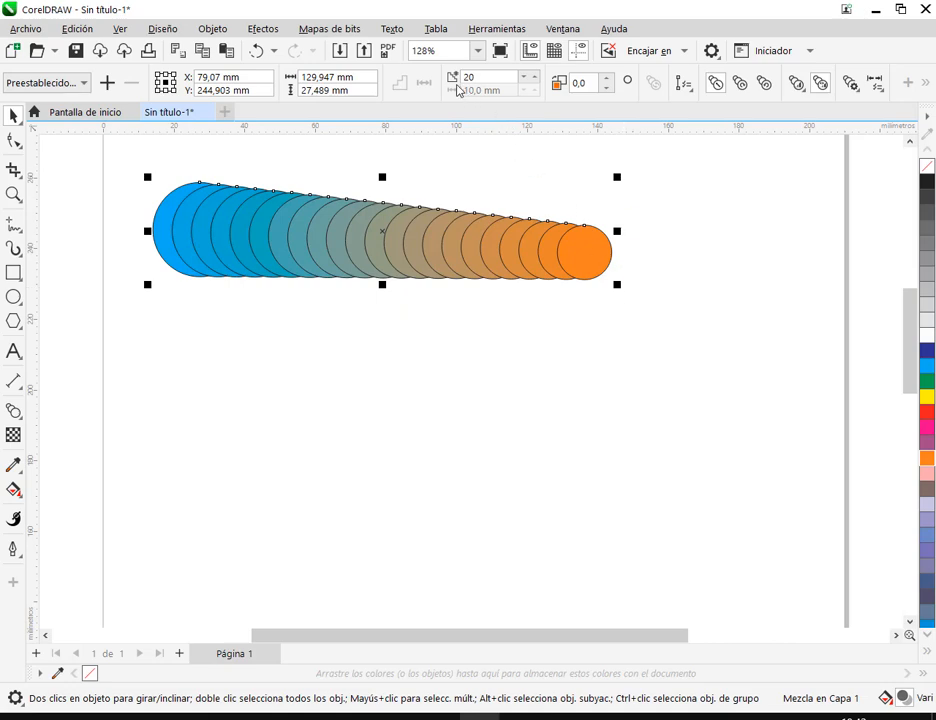
key("ctrl+alt+d")
mouse_move(438, 63)
left_mouse_down()
mouse_move(482, 70)
mouse_move(546, 104)
left_mouse_up()
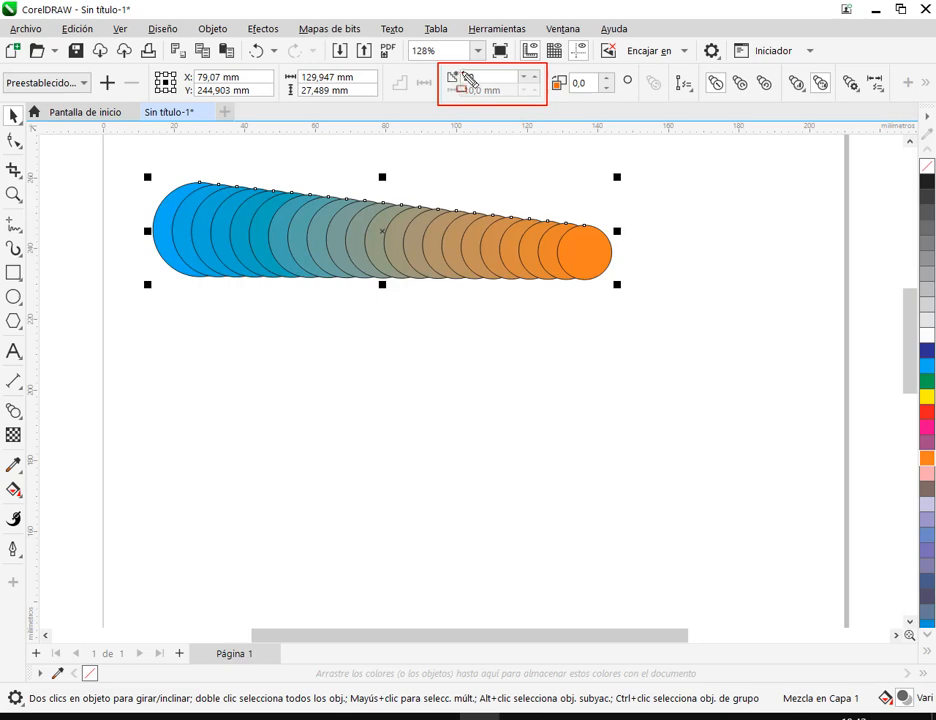
left_click_drag(462, 71, 478, 83)
key("Escape")
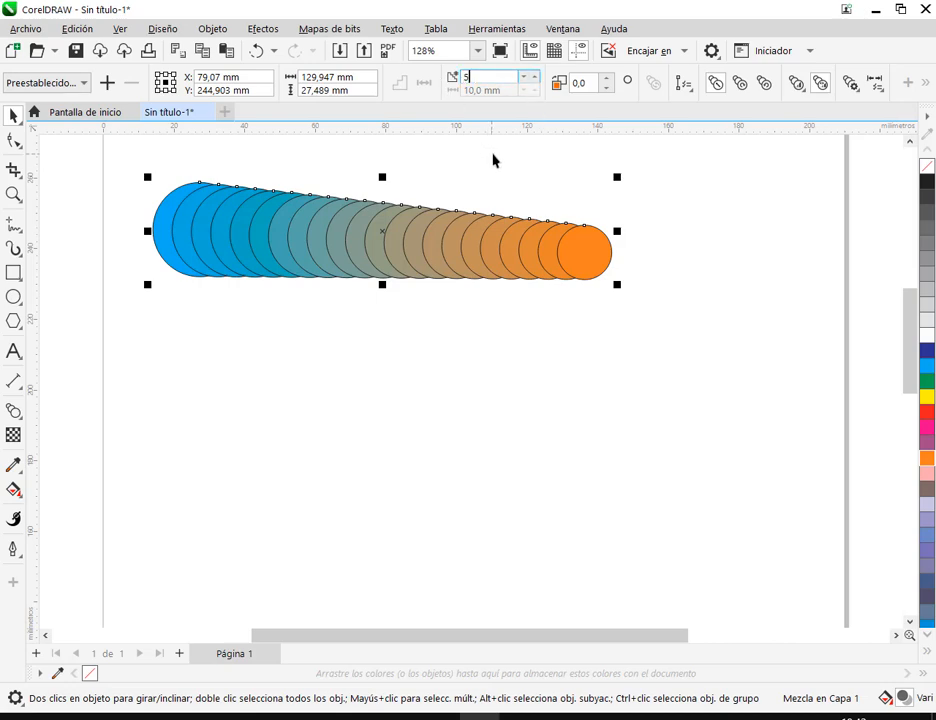
Set the number of steps in the cyan-to-orange blend to 5
key("Return")
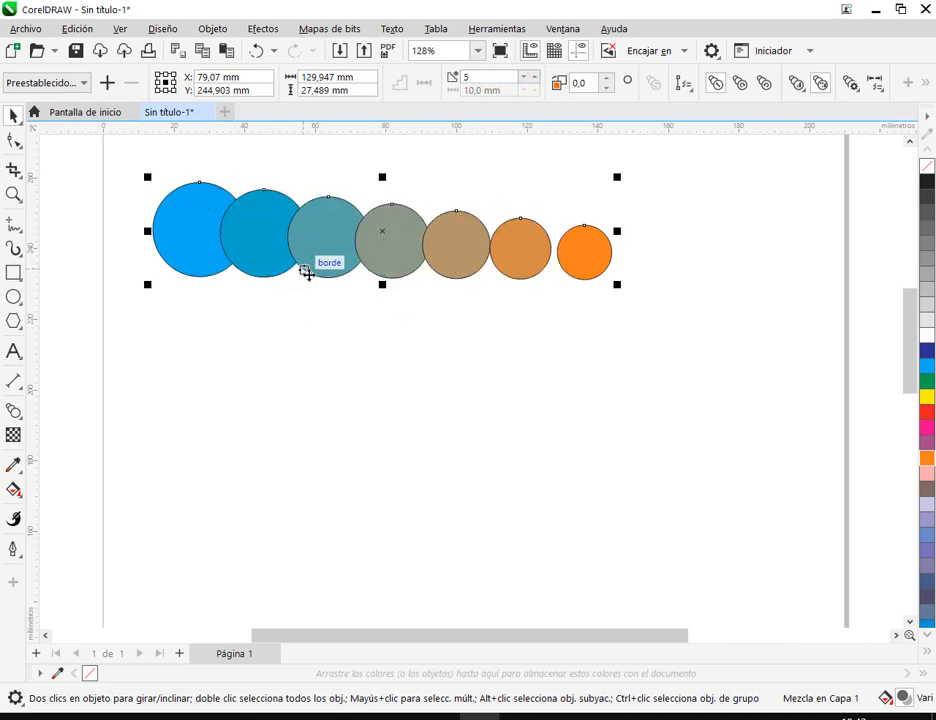
left_click_drag(259, 345, 268, 270)
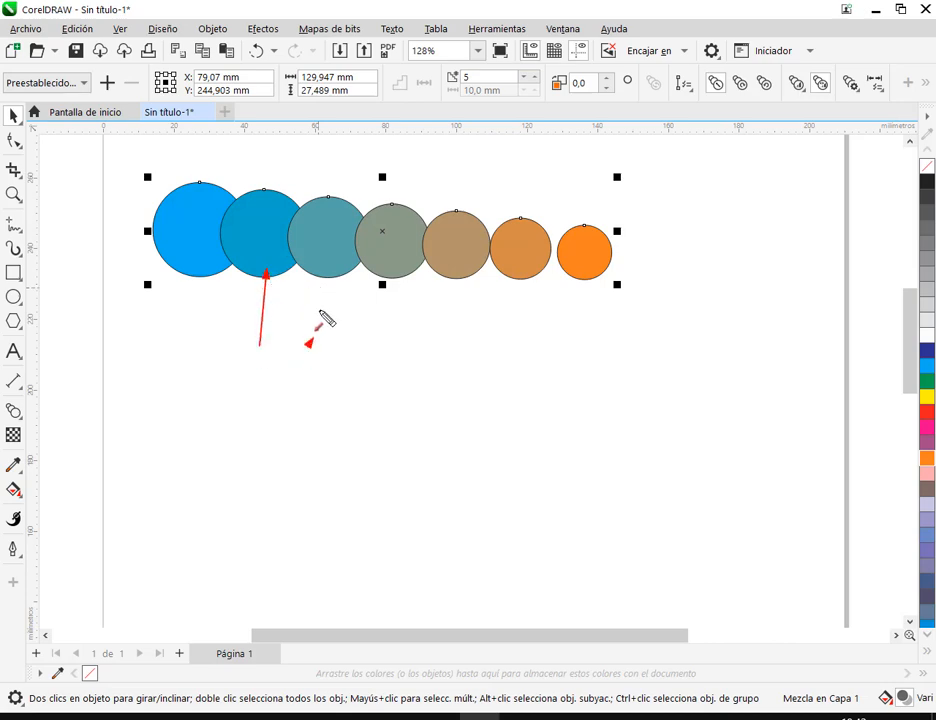
left_click_drag(309, 343, 325, 272)
left_click_drag(389, 350, 391, 266)
left_click_drag(462, 311, 462, 264)
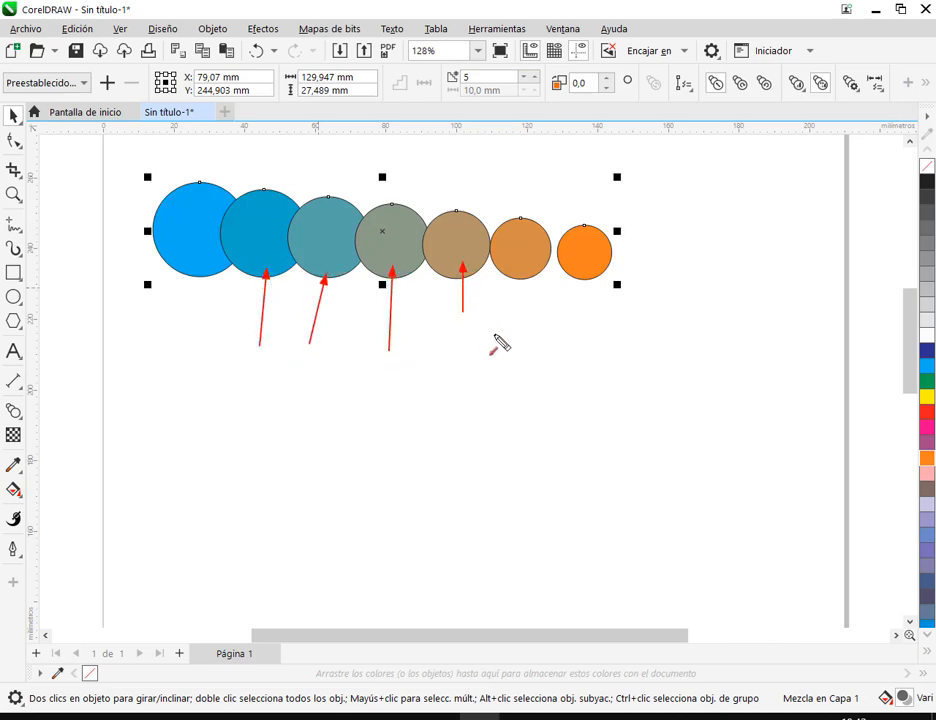
left_click_drag(513, 336, 519, 266)
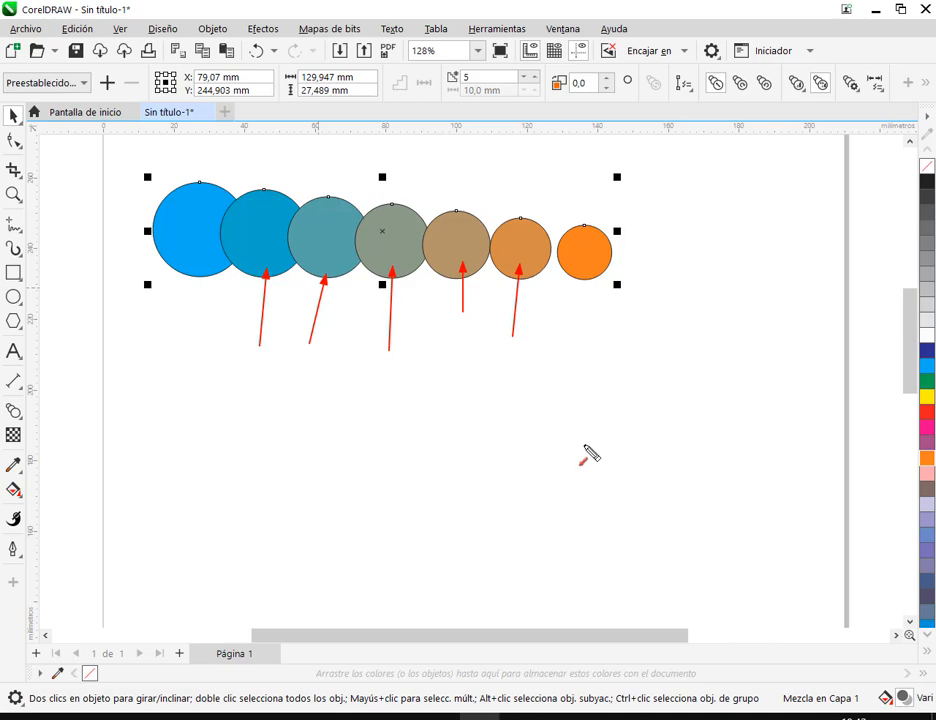
key("Escape")
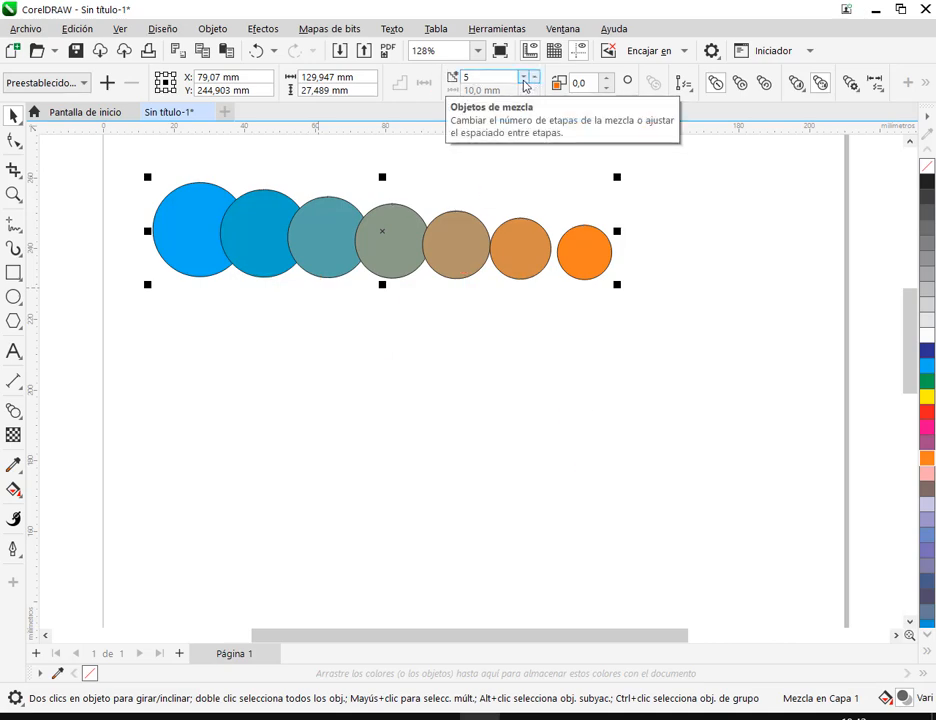
Lower the blend's number of steps to 1, raise it to 23, and deselect the blend
left_click(522, 79)
left_click(522, 79)
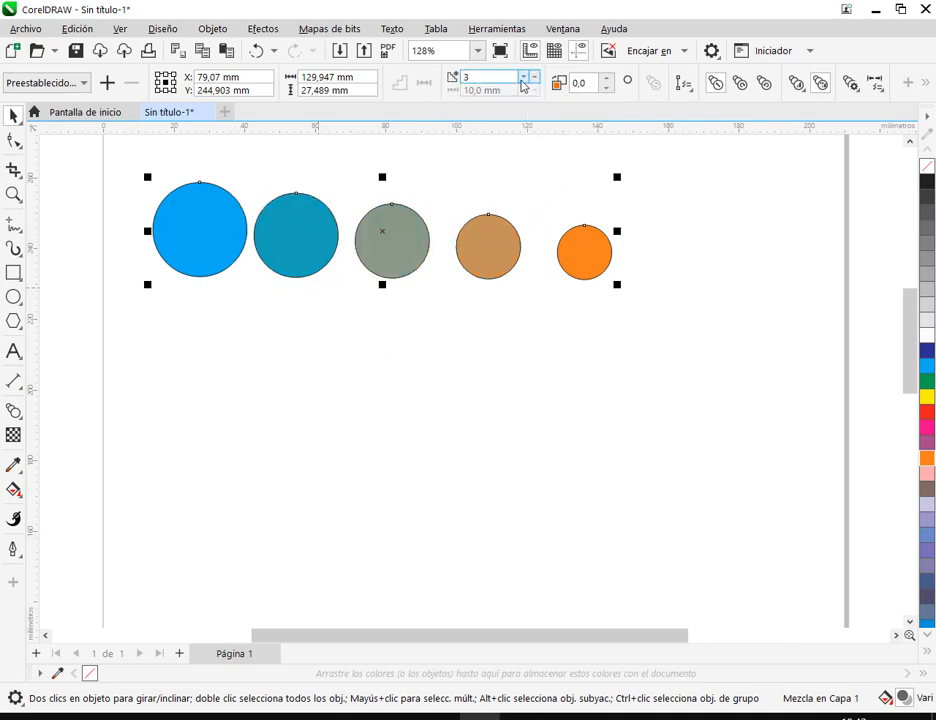
left_click(522, 79)
left_click(522, 80)
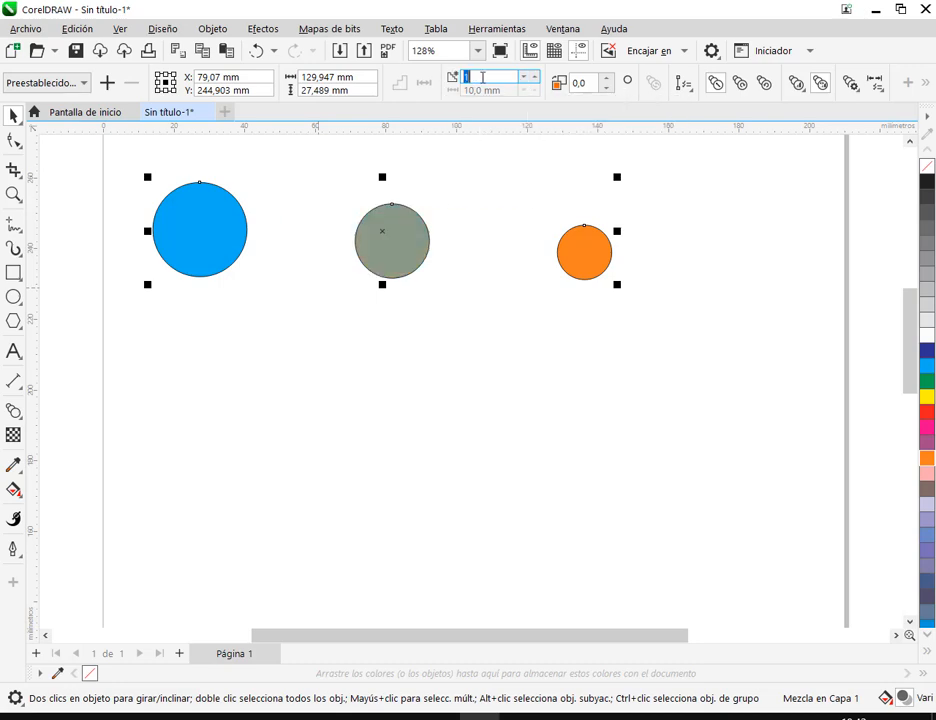
left_click_drag(537, 78, 537, 78)
left_click(556, 295)
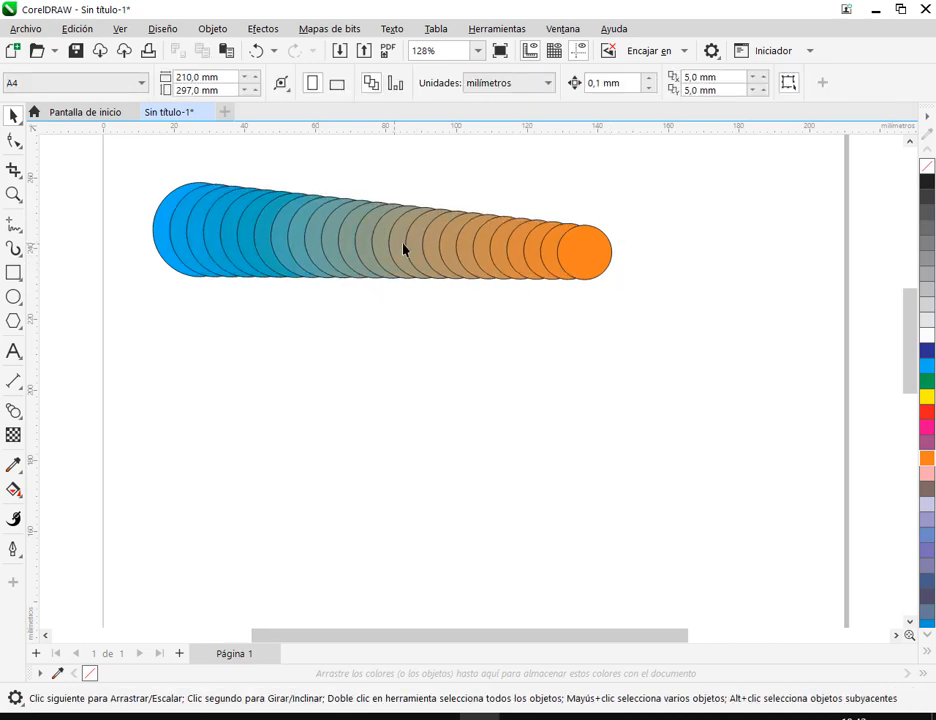
Move the cyan circle to about X 30 mm, Y 275 mm and the orange circle close to the page's bottom-right corner
scroll(404, 249, "down", 2)
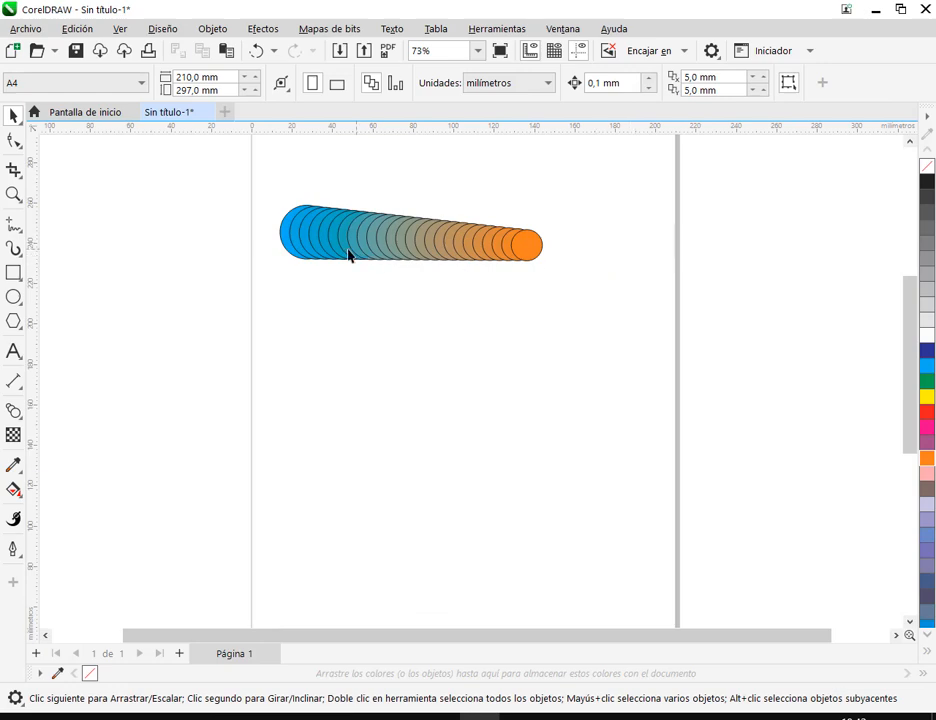
left_click_drag(289, 242, 290, 180)
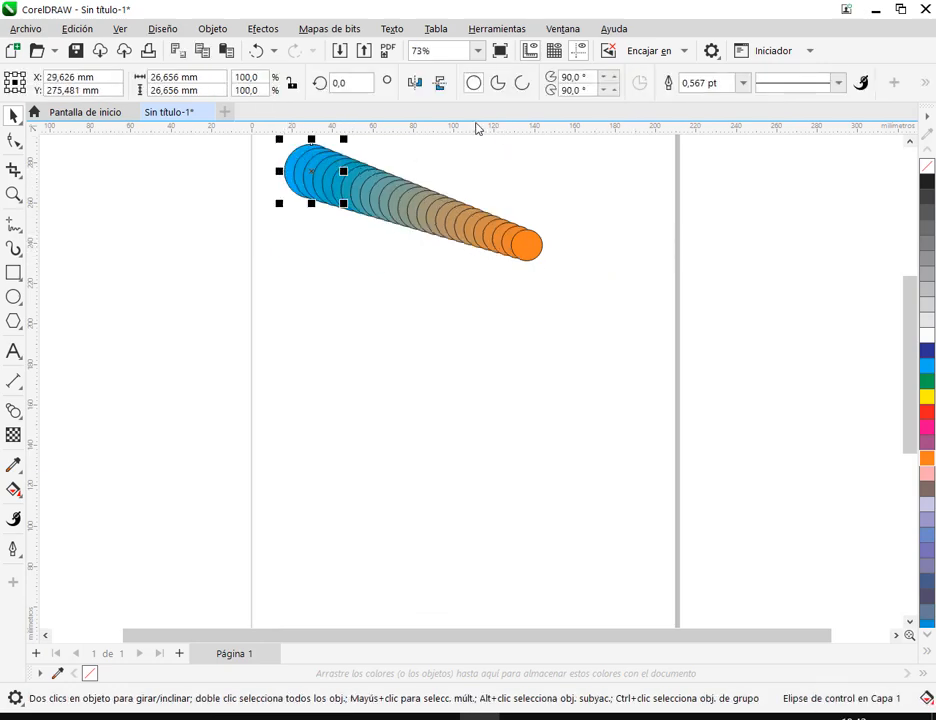
left_click_drag(530, 252, 630, 628)
scroll(620, 503, "down", 1)
left_click_drag(593, 516, 520, 428)
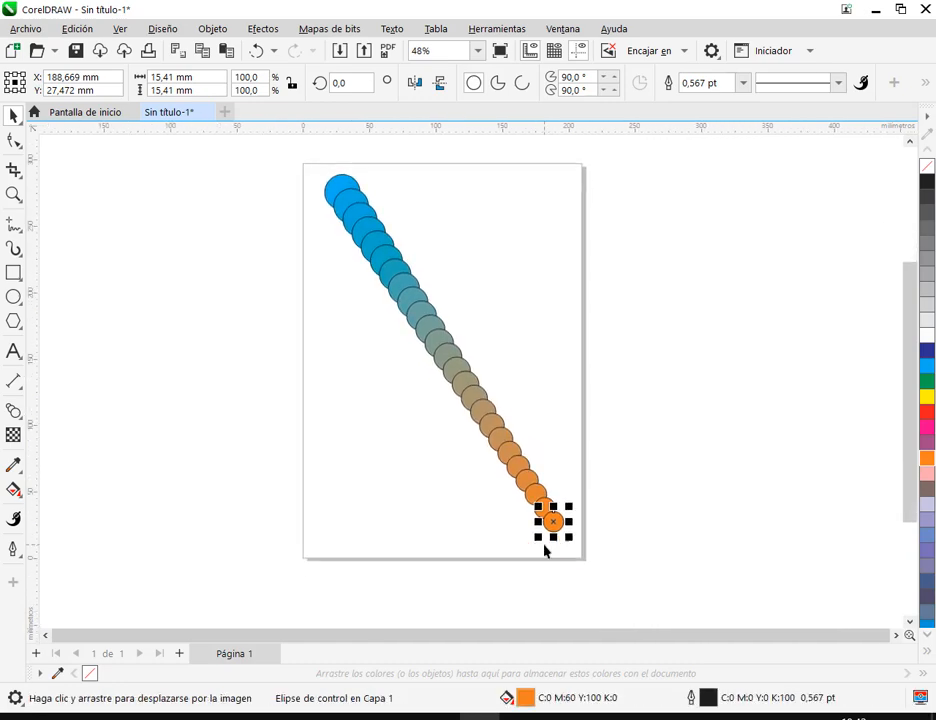
left_click_drag(553, 527, 566, 550)
Set the number of steps in the diagonal blend to 40 and deselect it
left_click(476, 410)
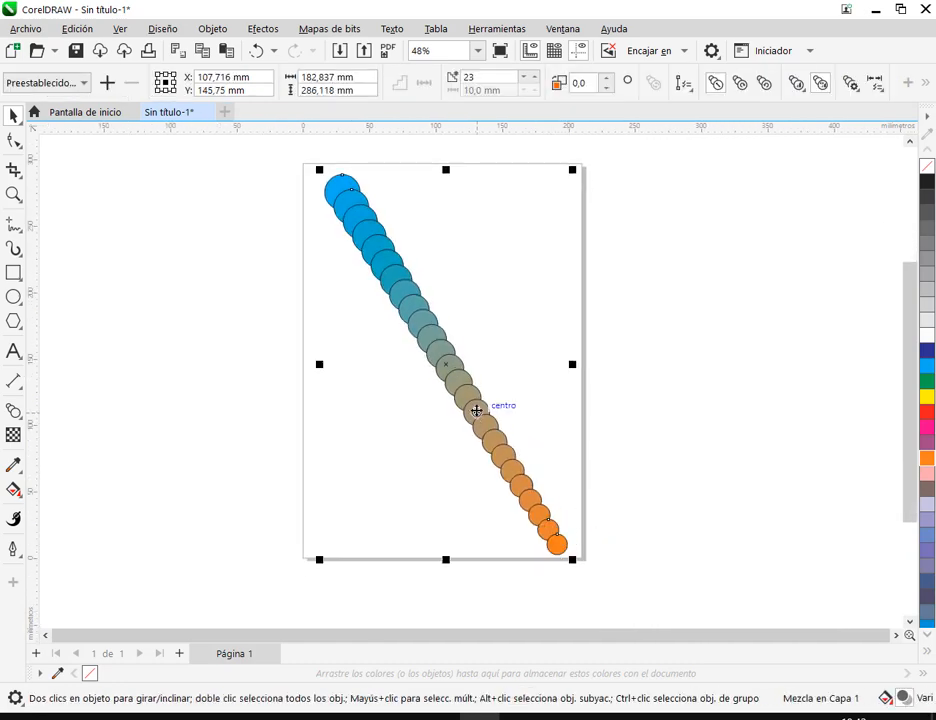
left_click_drag(537, 82, 537, 82)
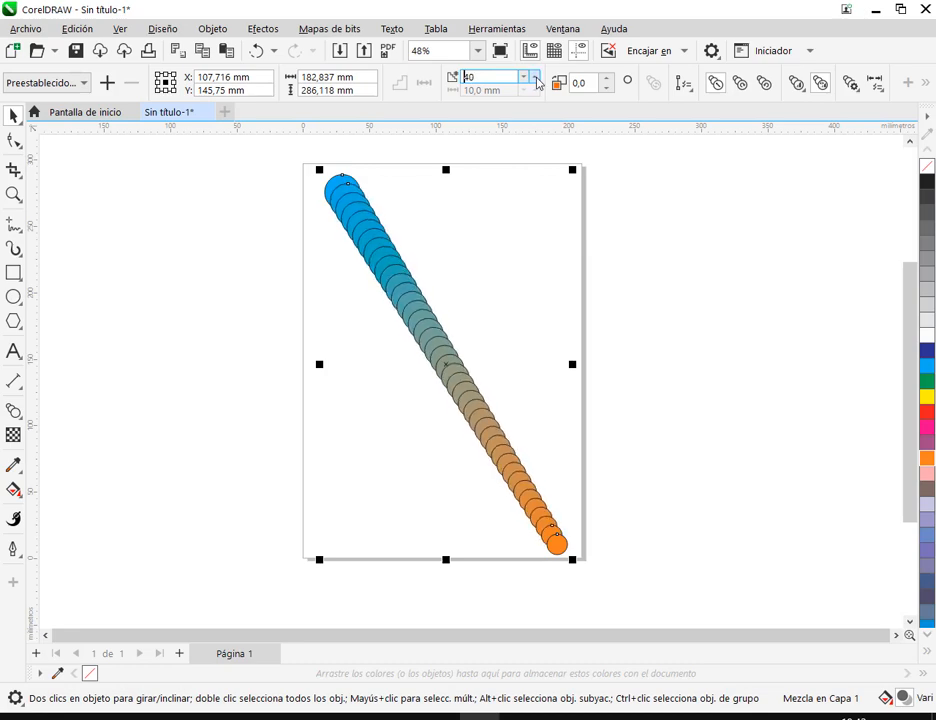
left_click(597, 520)
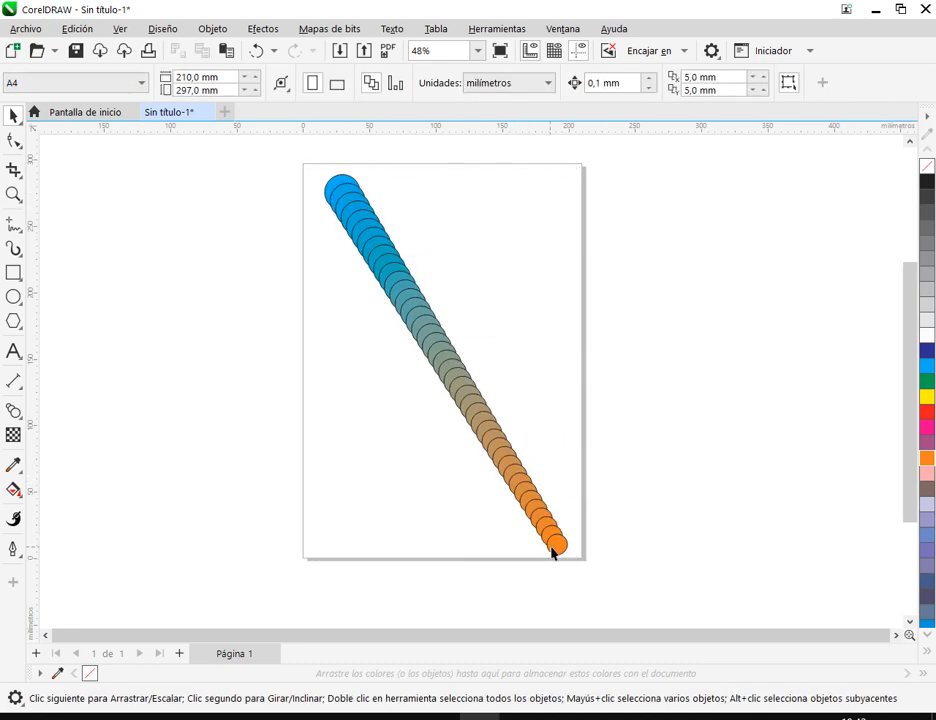
Move the orange circle to about X 99 mm, Y 274 mm, and shift the whole blend slightly down and to the right
left_click_drag(554, 551, 429, 193)
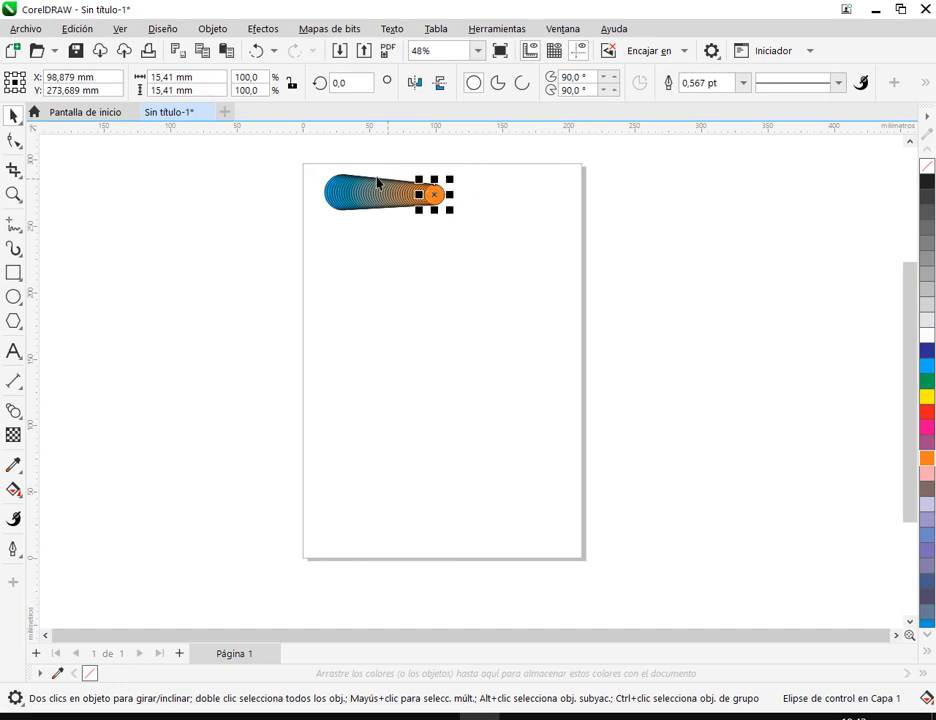
scroll(378, 183, "up", 3)
left_click(397, 320)
left_click(346, 231)
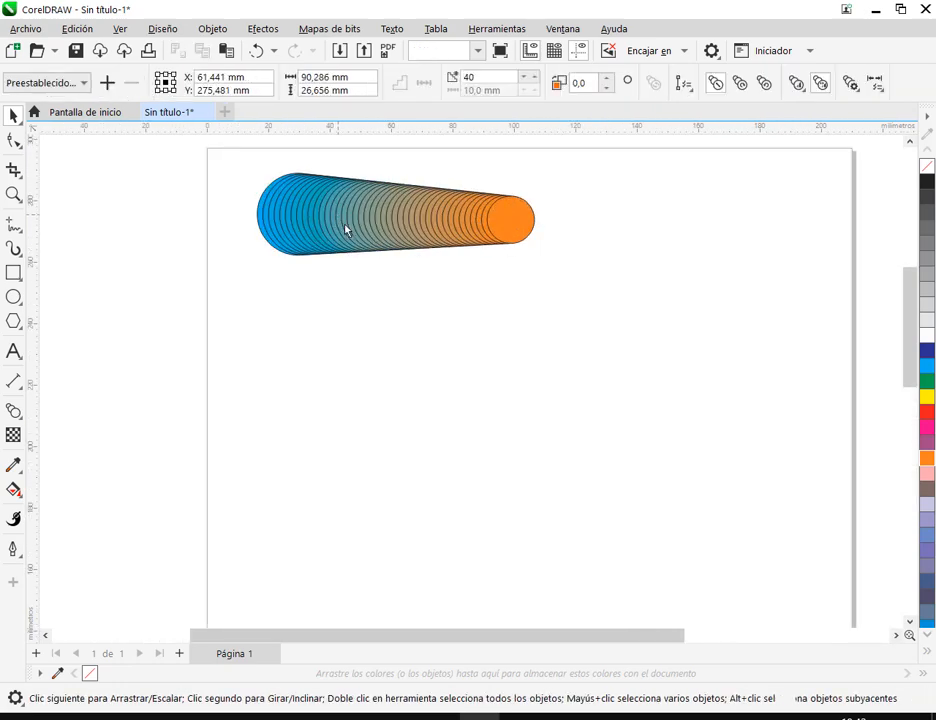
left_click_drag(346, 231, 371, 267)
left_click(587, 206)
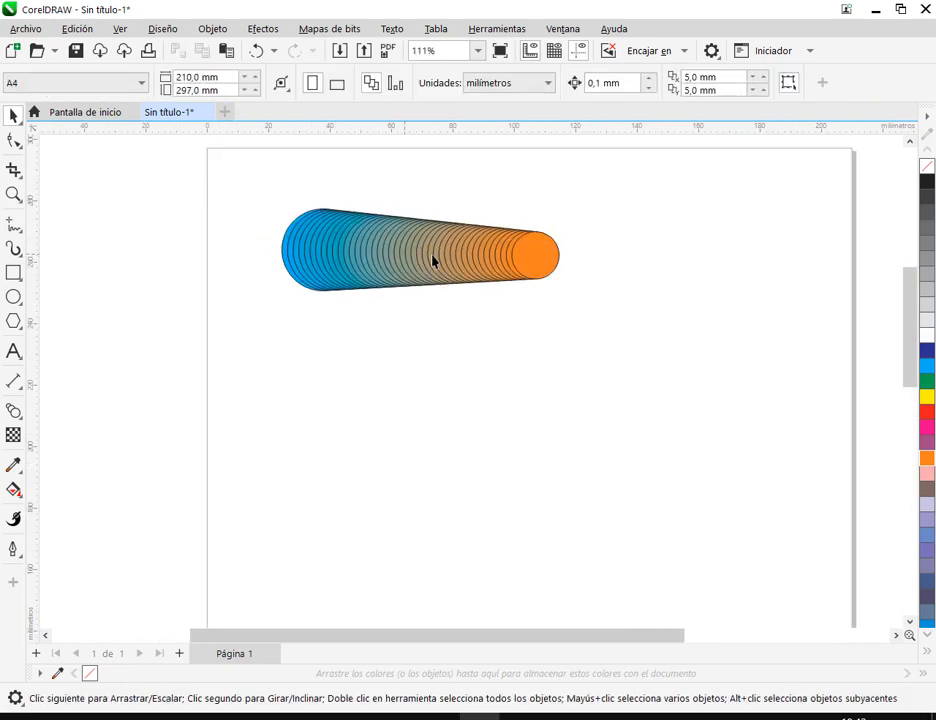
Move the orange circle to about X 127 mm, Y 265 mm and the cyan circle to about X 27 mm, Y 254 mm
scroll(435, 240, "up", 2)
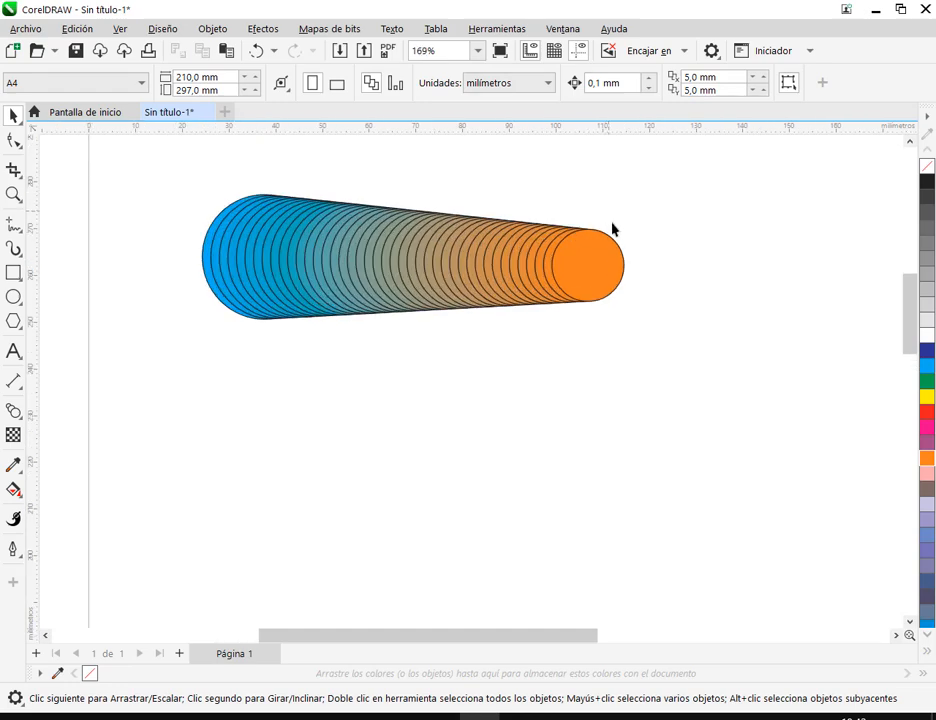
left_click_drag(604, 271, 697, 221)
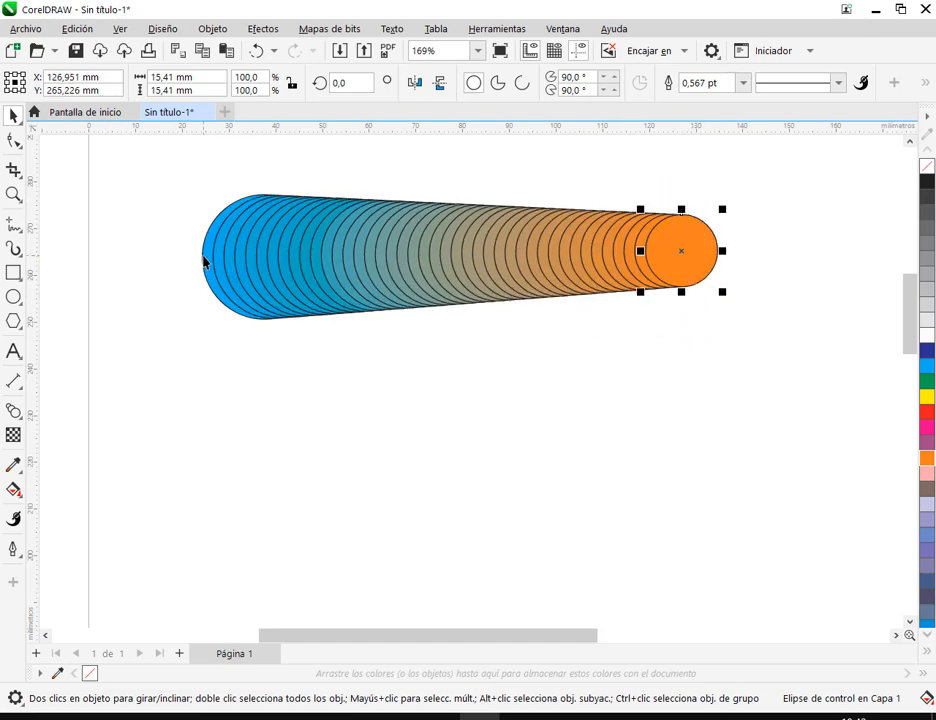
left_click_drag(204, 262, 155, 317)
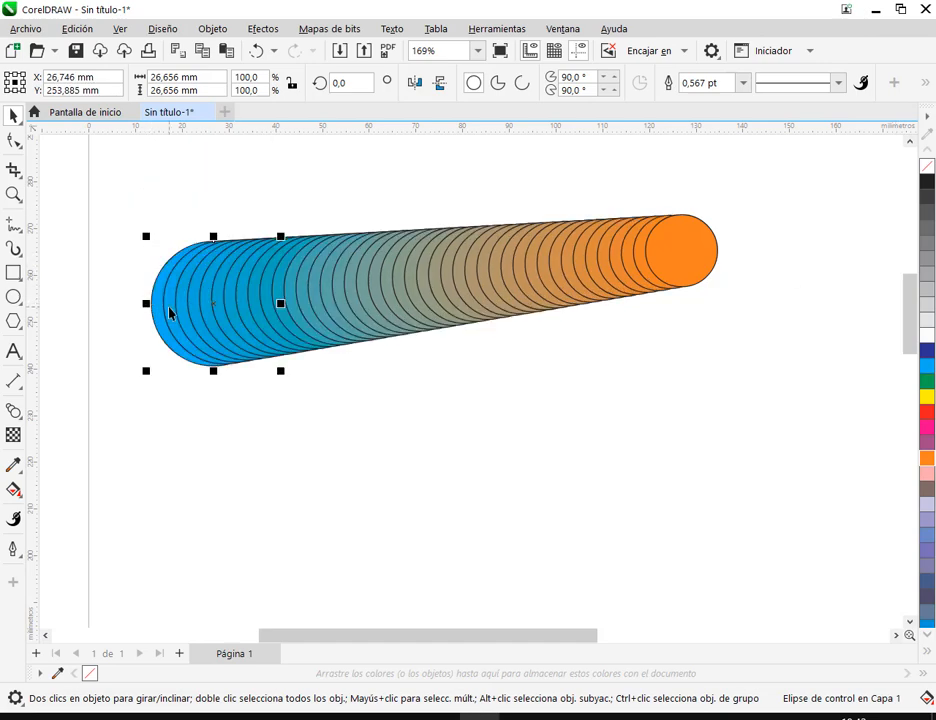
Recolour the blend's end circles, filling the larger one with green and the smaller one with yellow
left_click(928, 381)
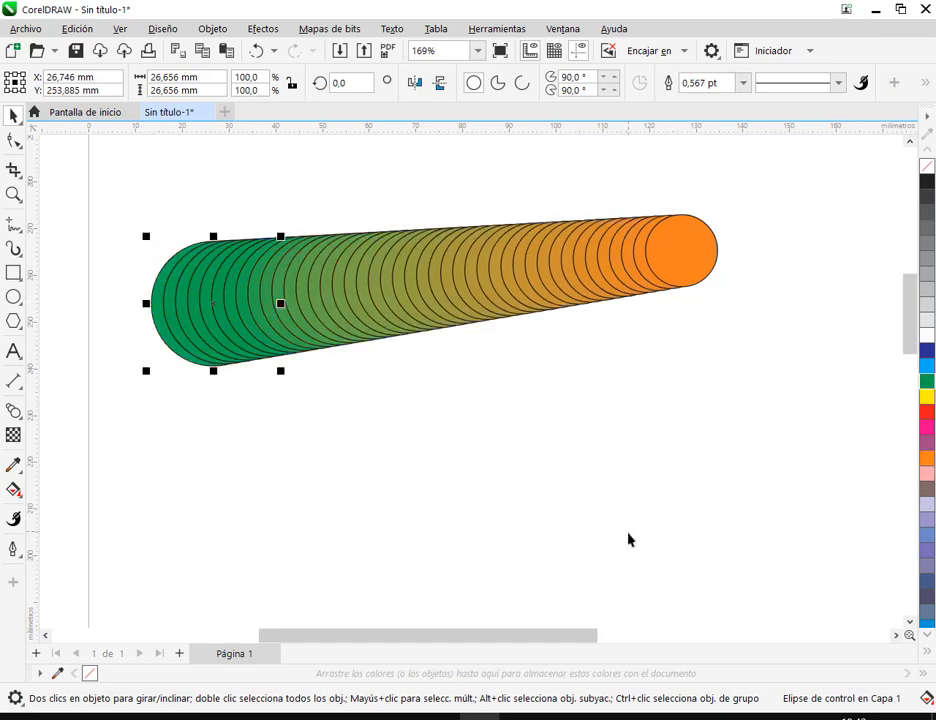
left_click(687, 253)
left_click(928, 396)
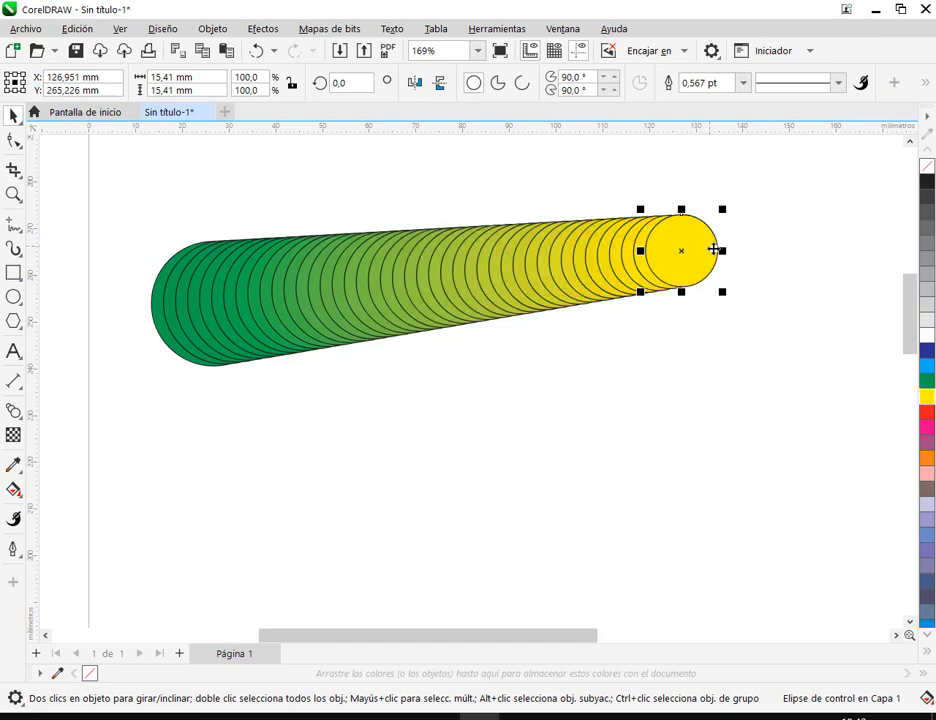
Reshape the yellow circle into a narrow upright ellipse about 6 mm wide, and set the blend to 16 steps
left_click_drag(719, 250, 775, 245)
scroll(720, 300, "down", 1)
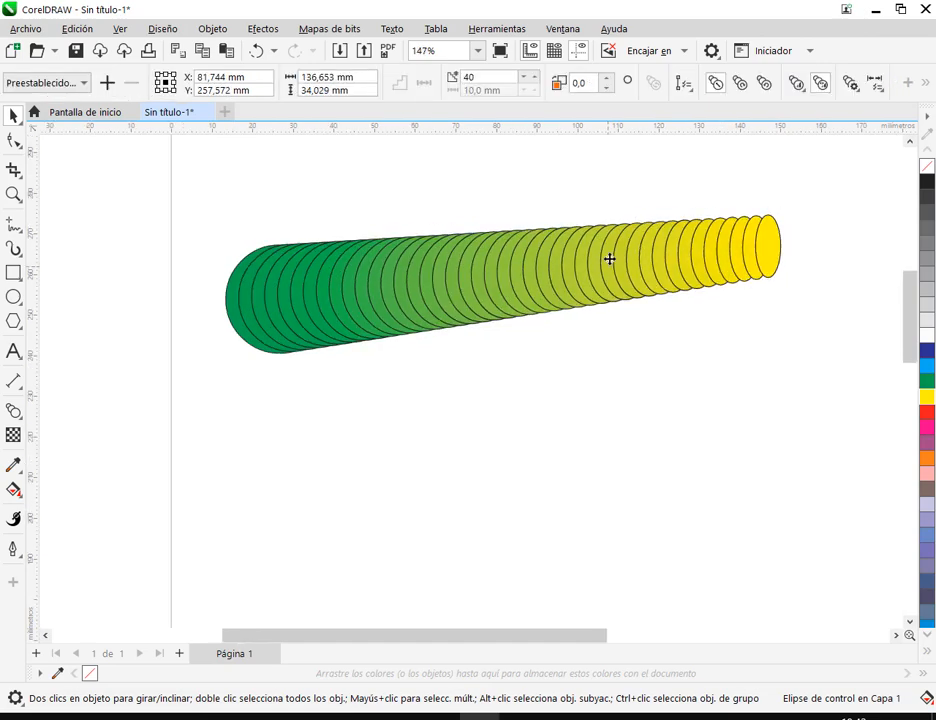
left_click_drag(534, 85, 526, 81)
left_click(250, 355)
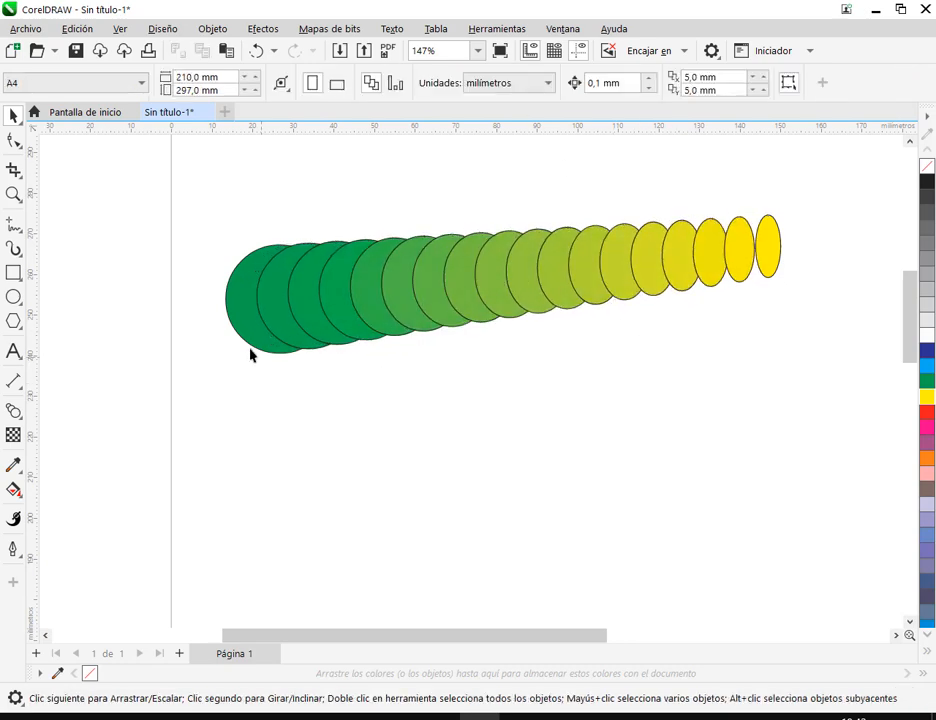
Move the green circle to about X 9 mm, Y 268 mm, and shift the whole blend right and slightly down onto the page
left_click_drag(255, 325, 179, 259)
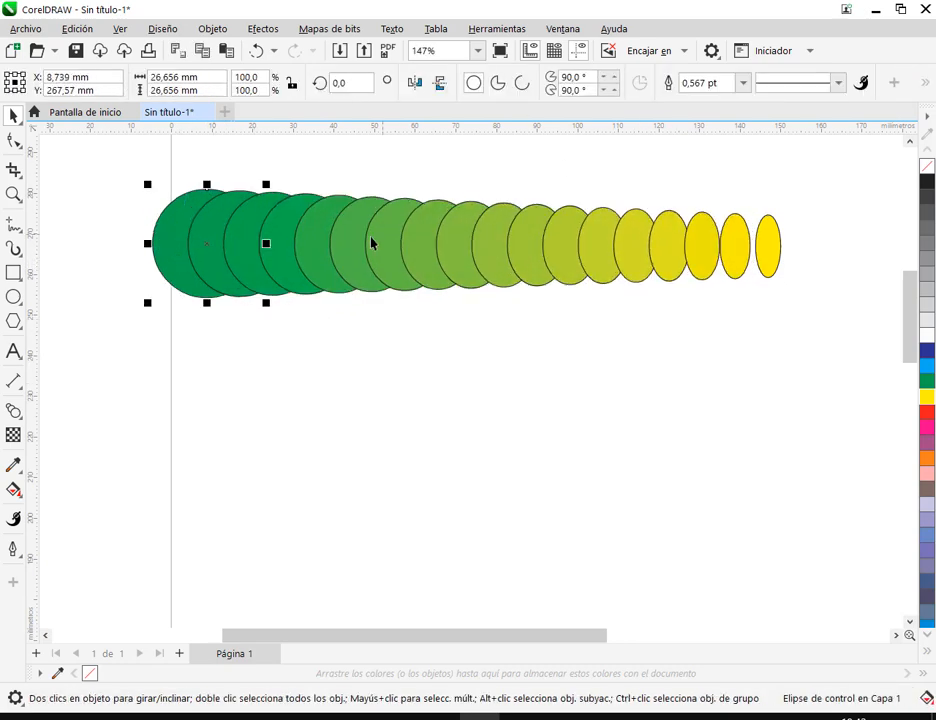
left_click(457, 242)
left_click_drag(476, 244, 584, 272)
scroll(568, 361, "right", 3)
Move the whole green-to-yellow blend slightly up the page to about X 91 mm, Y 273 mm and deselect it
left_click(757, 258)
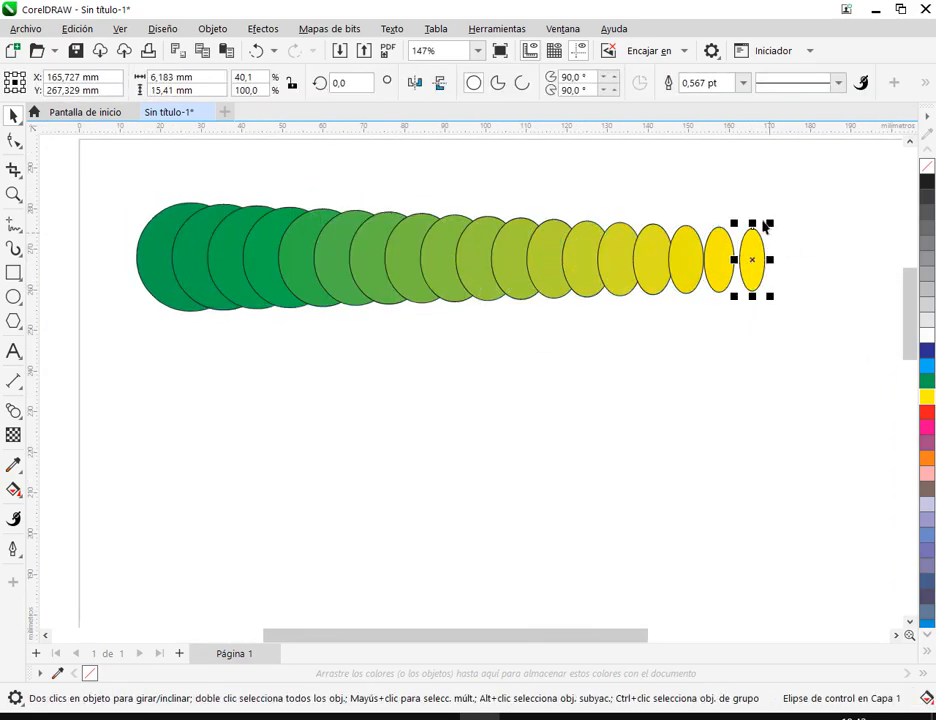
scroll(706, 378, "down", 3)
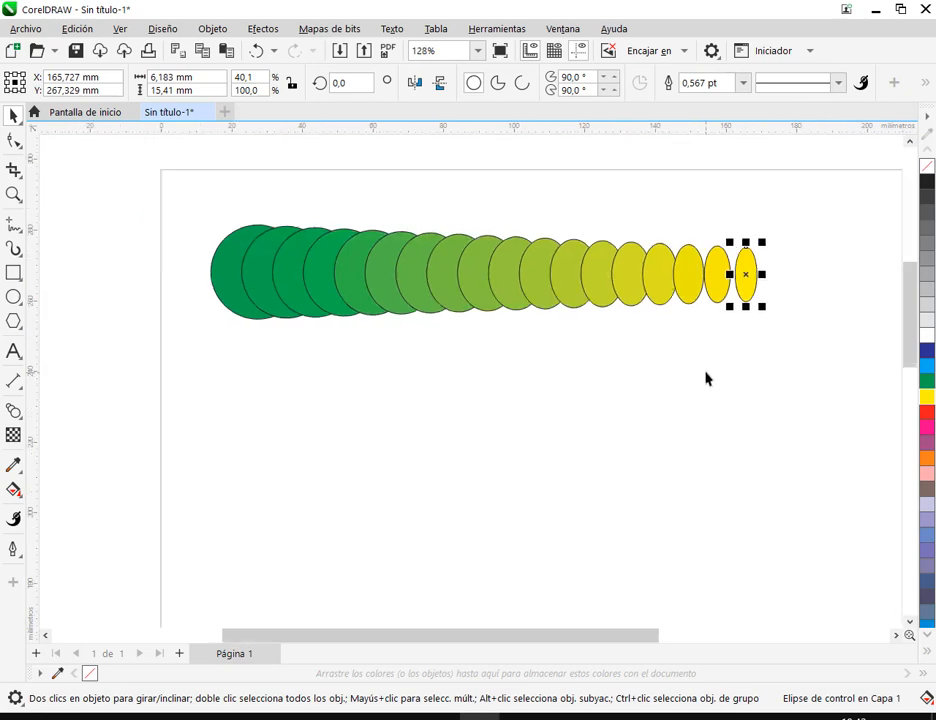
left_click_drag(696, 397, 638, 341)
left_click(493, 220)
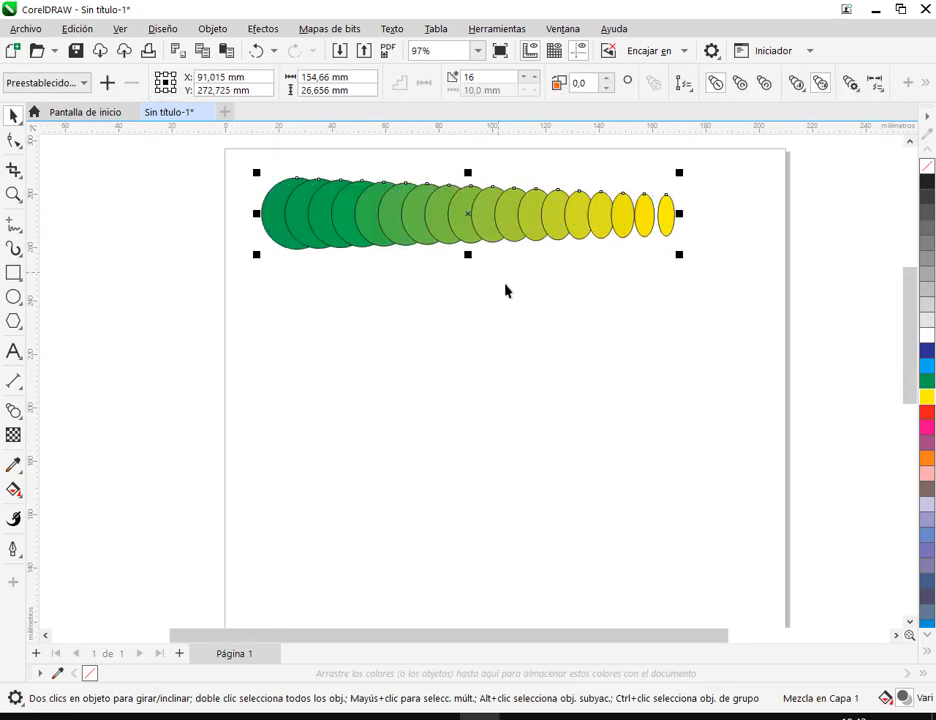
left_click(426, 249)
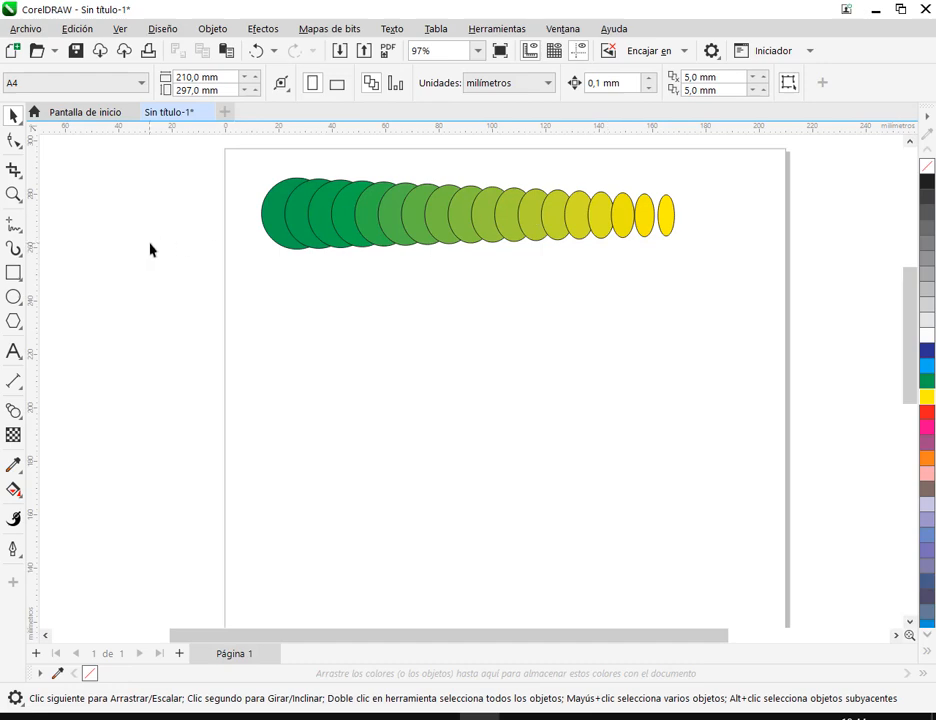
Draw a five-pointed star about 32 mm wide and 30 mm high below the green end of the blend
left_click(21, 326)
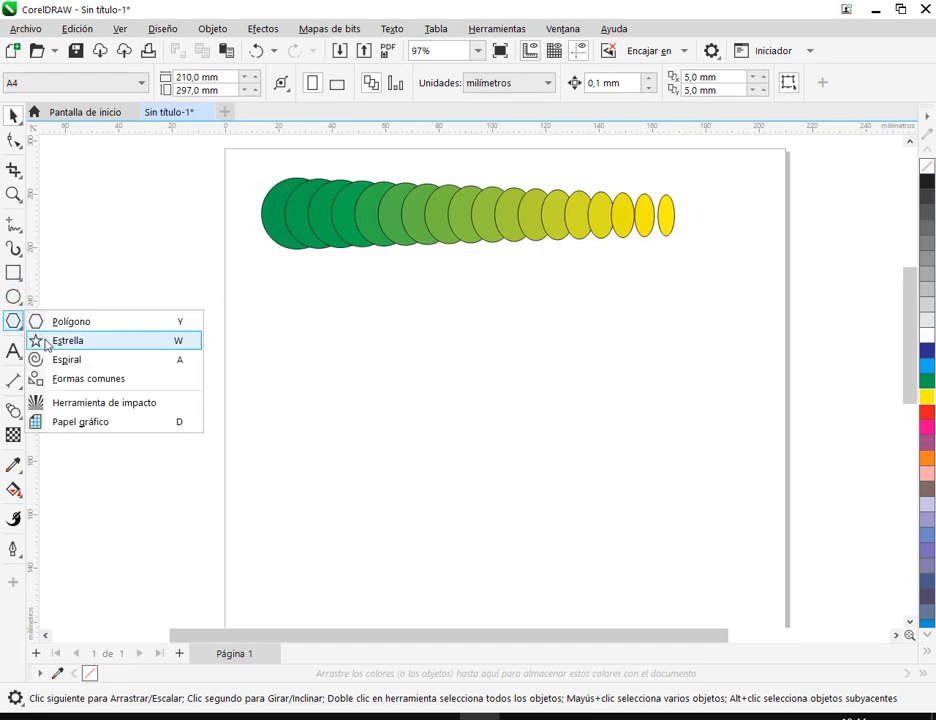
left_click(45, 340)
left_click_drag(316, 349, 405, 431)
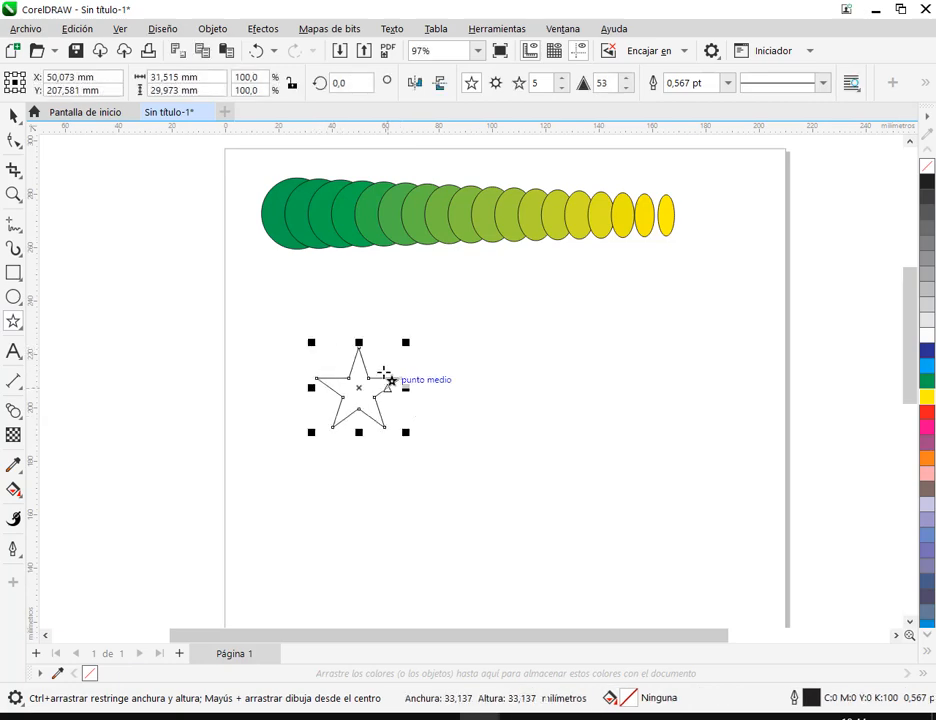
Draw a five-sided polygon about 32 mm wide and 30 mm high to the right of the star, level with it
left_click(16, 326)
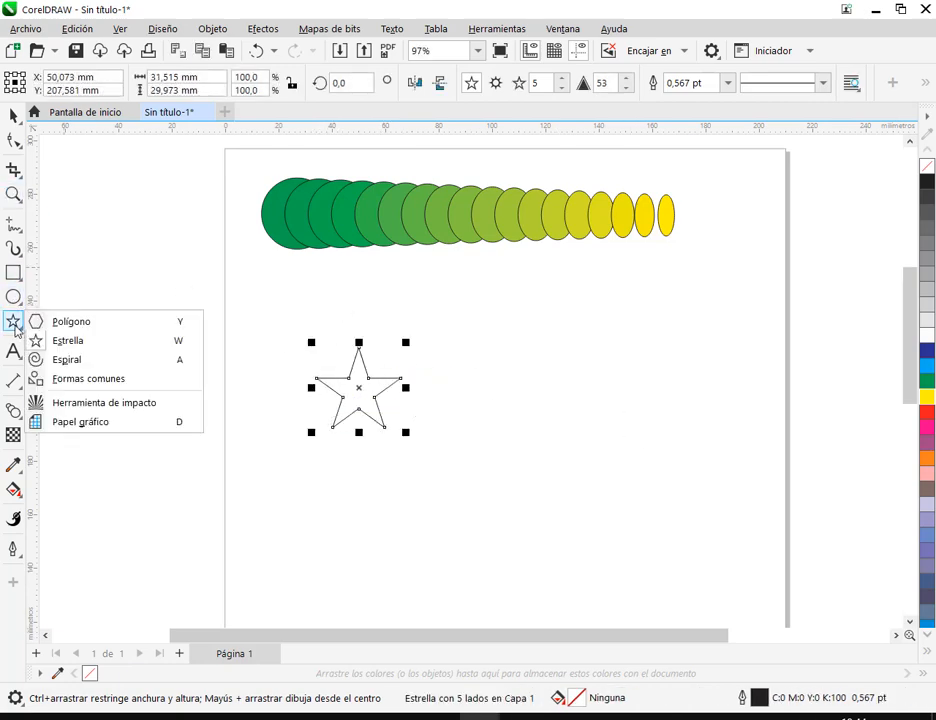
left_click(62, 359)
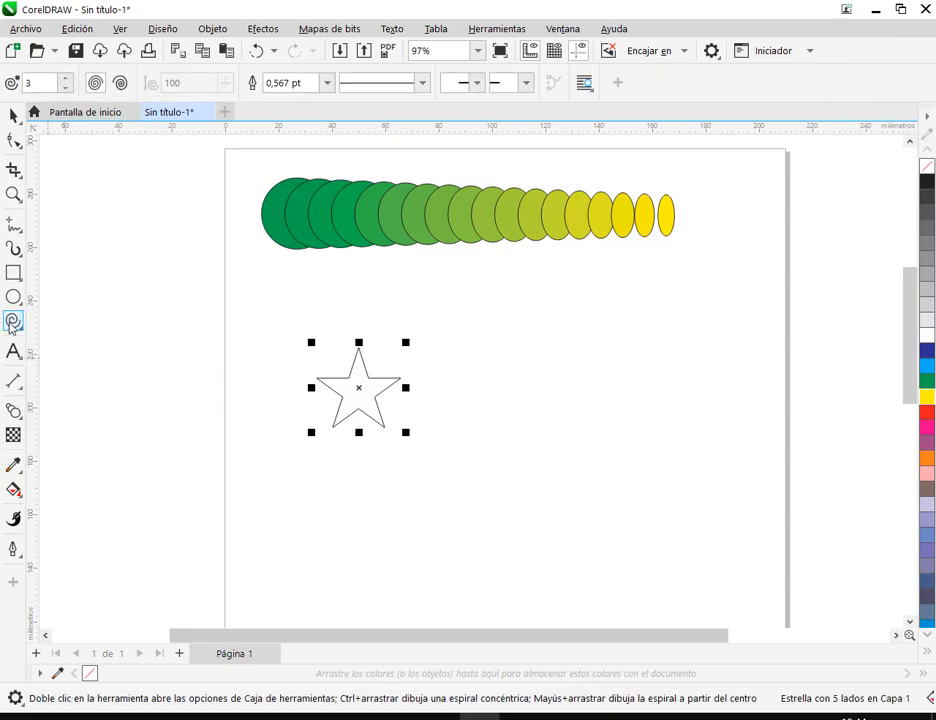
left_click(12, 325)
left_click(71, 321)
left_click_drag(609, 350, 697, 442)
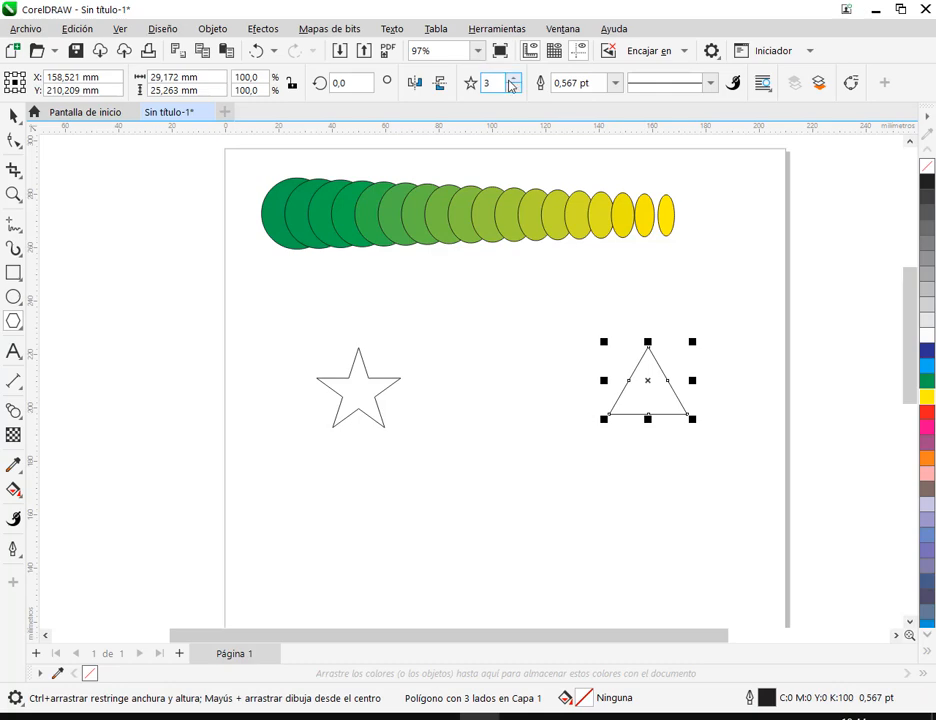
left_click(511, 80)
left_click(511, 80)
left_click(14, 116)
left_click(568, 418)
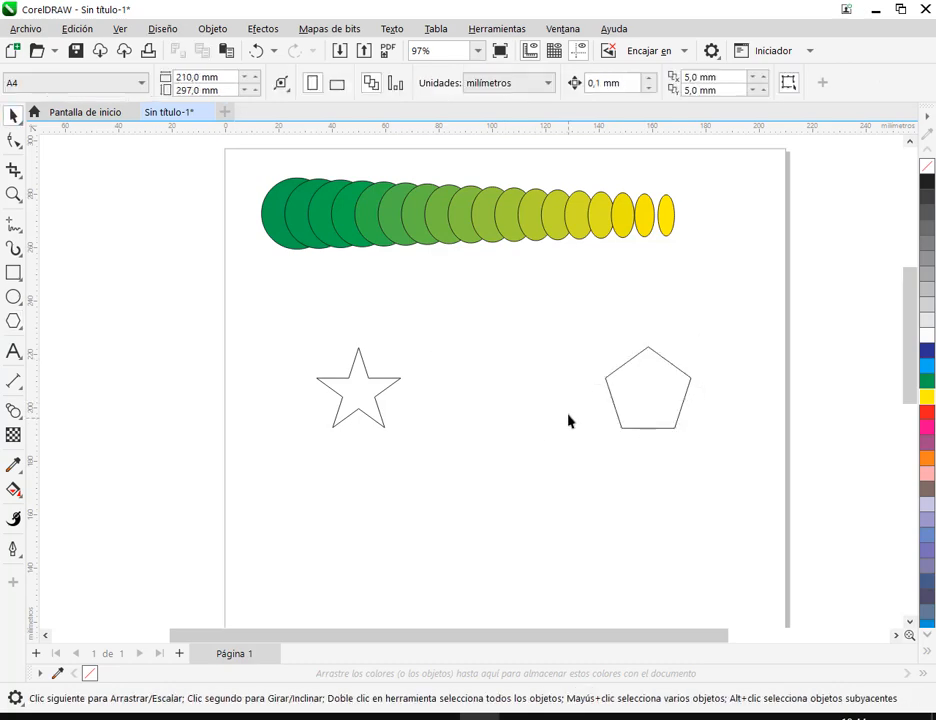
Blend the star into the pentagon with 20 steps and deselect the result
scroll(355, 397, "up", 1)
left_click_drag(340, 404, 640, 395)
left_click(14, 410)
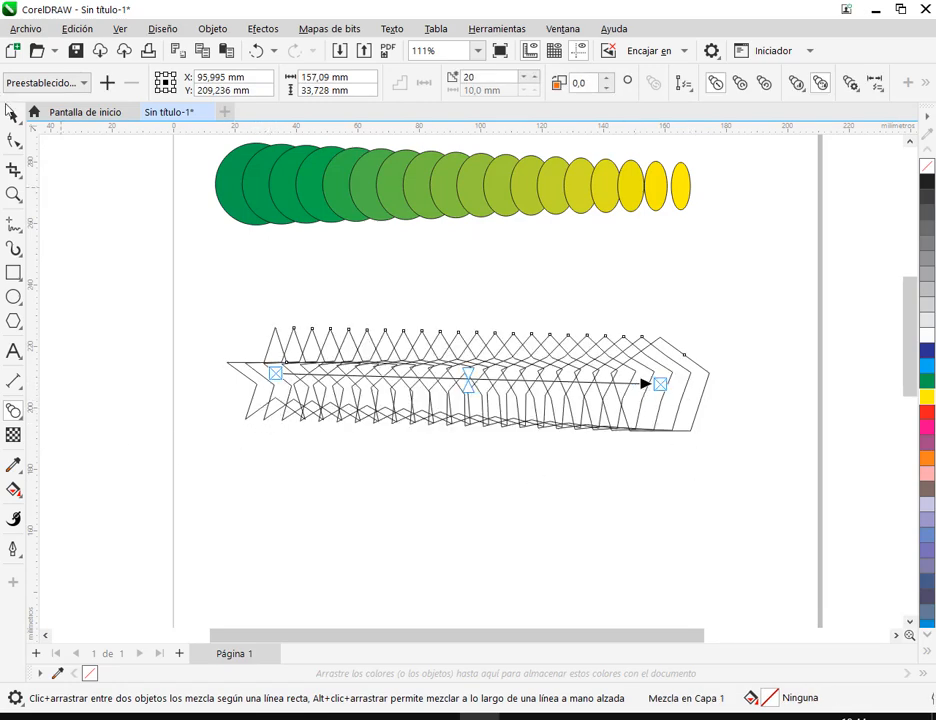
key("space")
left_click(679, 326)
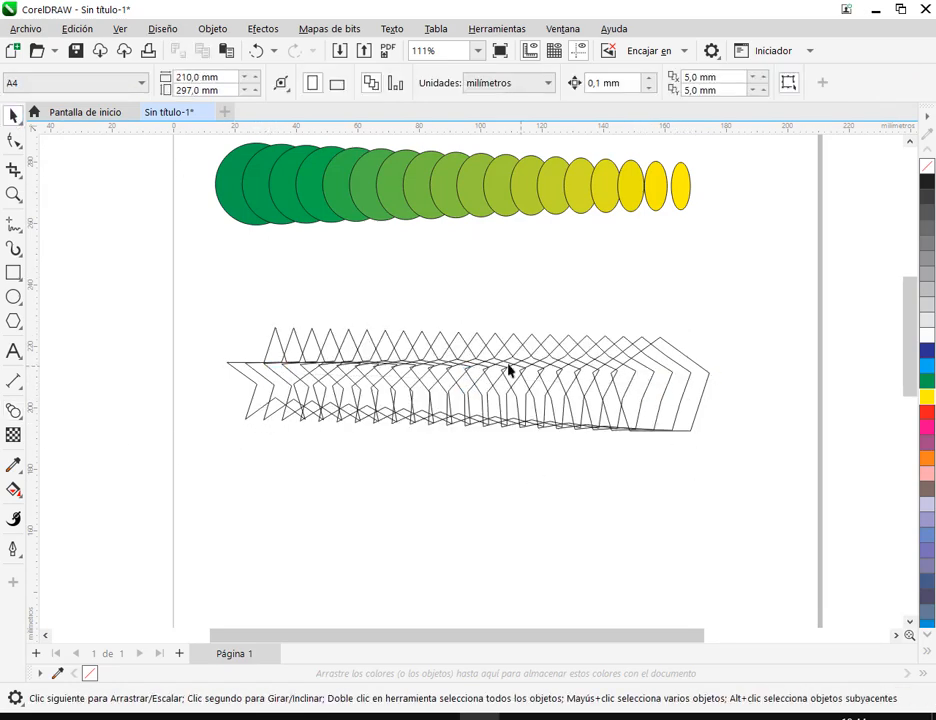
Move the star to about X 27, Y 216 mm and the pentagon to about X 189, Y 208 mm, and fill both with white
left_click_drag(275, 347, 255, 333)
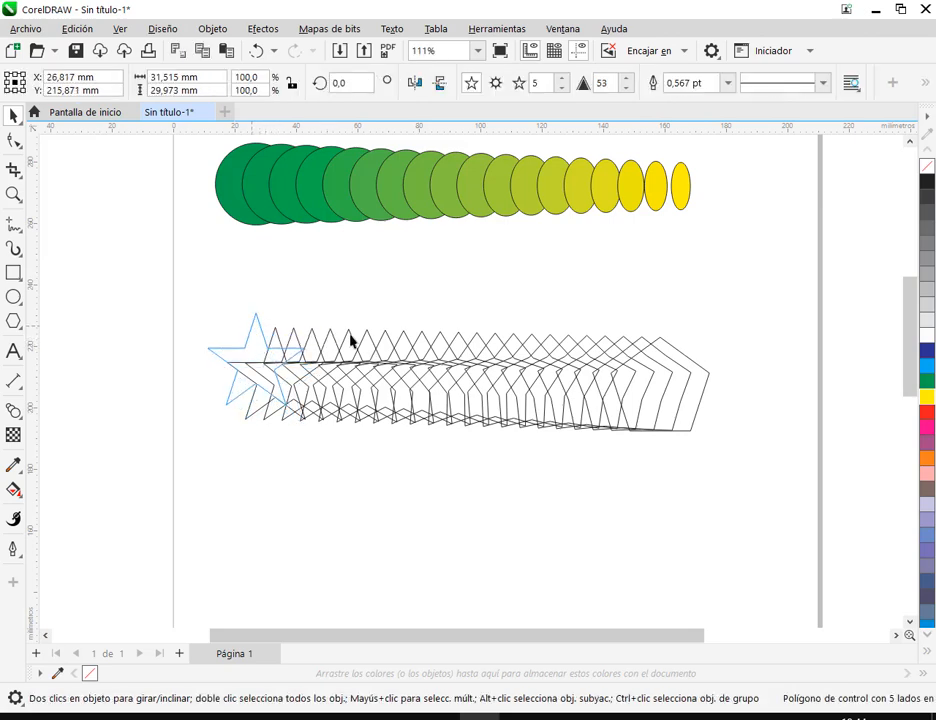
left_click_drag(706, 383, 794, 374)
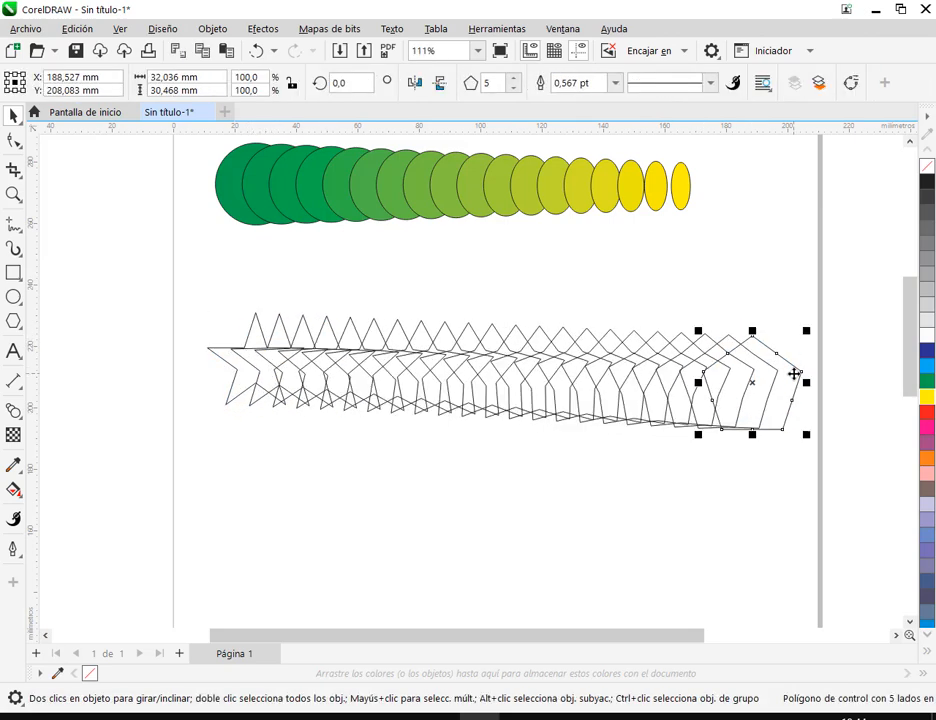
left_click(926, 336)
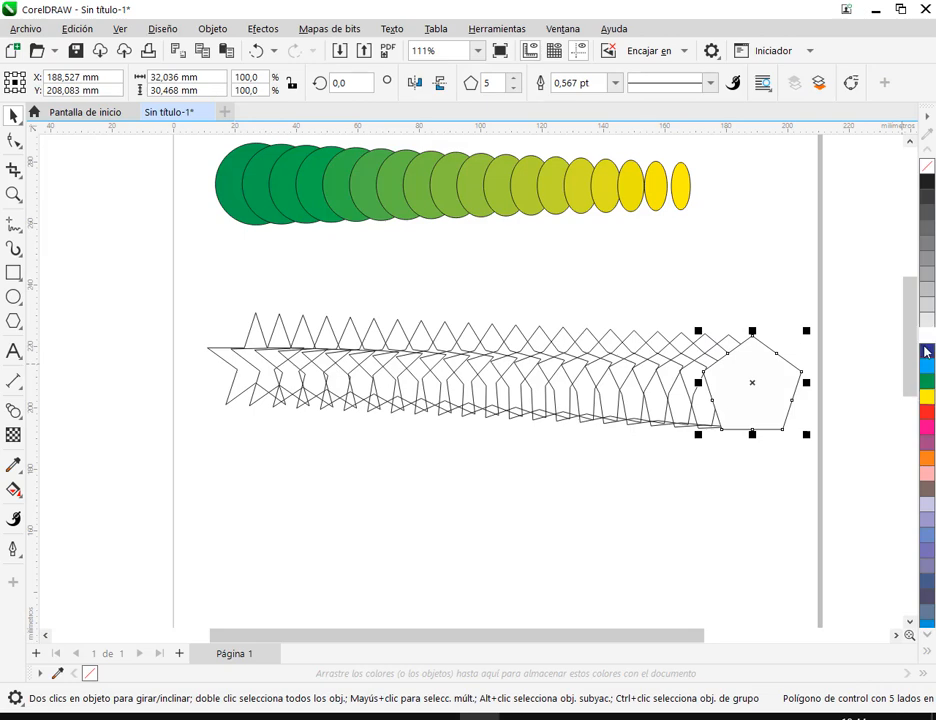
left_click(233, 371)
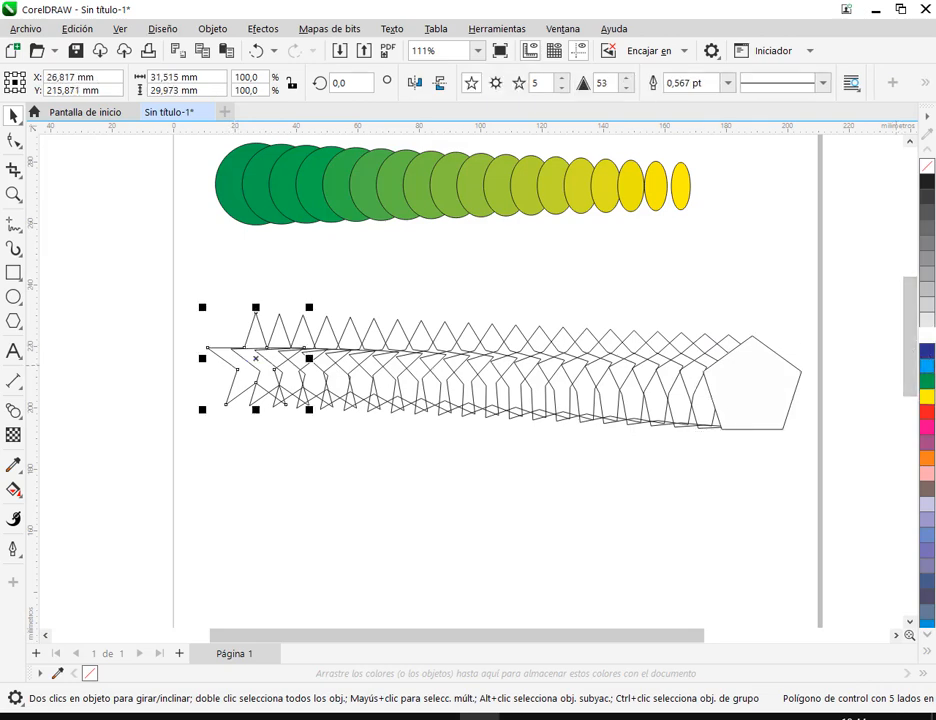
left_click(926, 337)
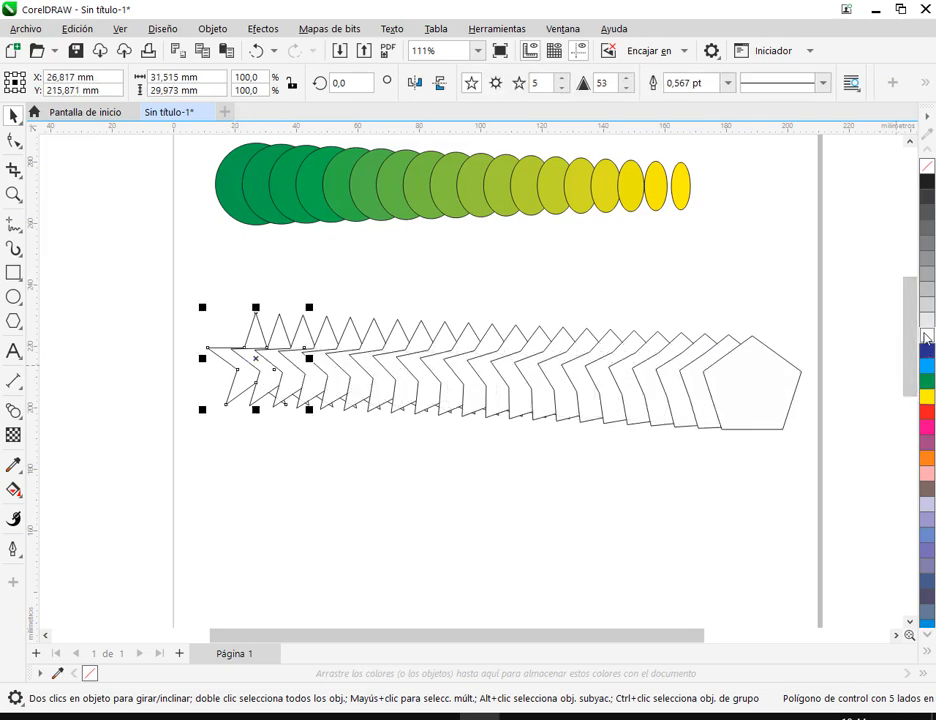
left_click(310, 468)
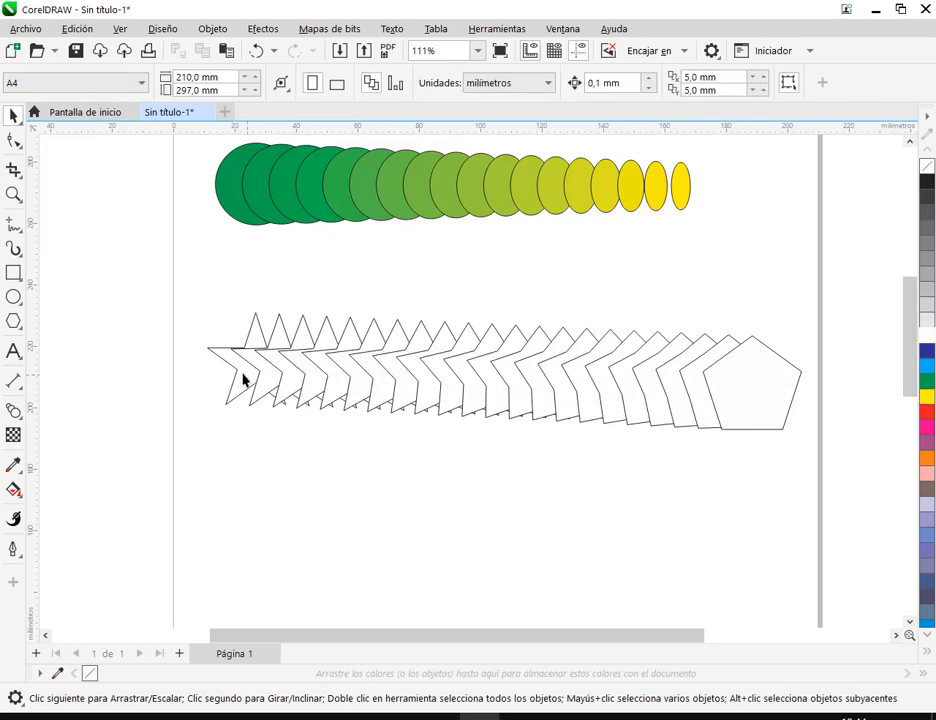
Fill the pentagon at the end of the star blend with green
left_click(762, 401)
left_click(926, 381)
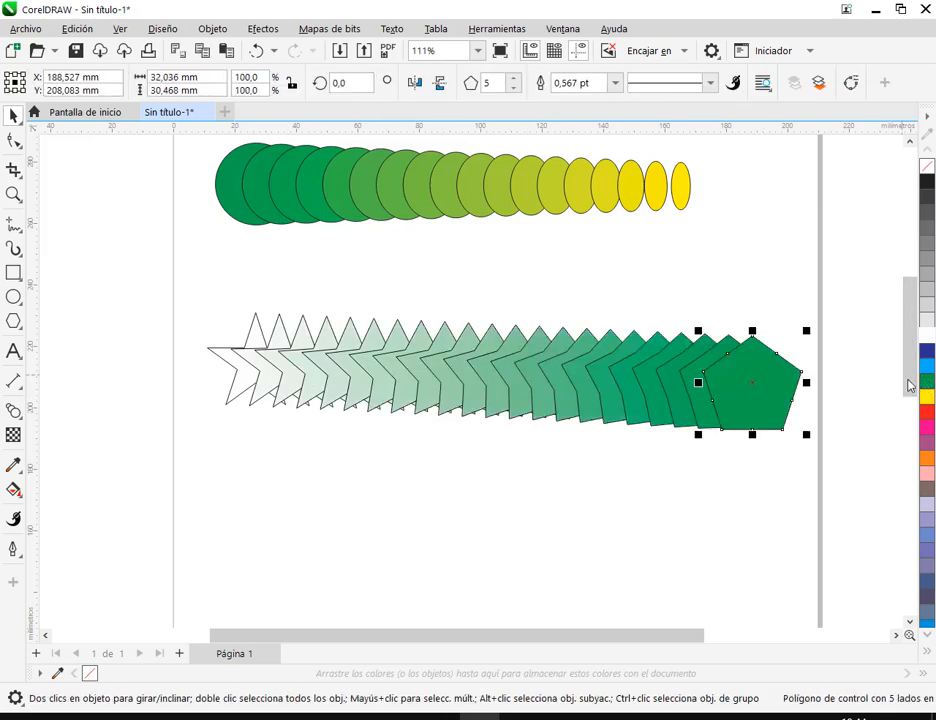
left_click(788, 290)
left_click(775, 384)
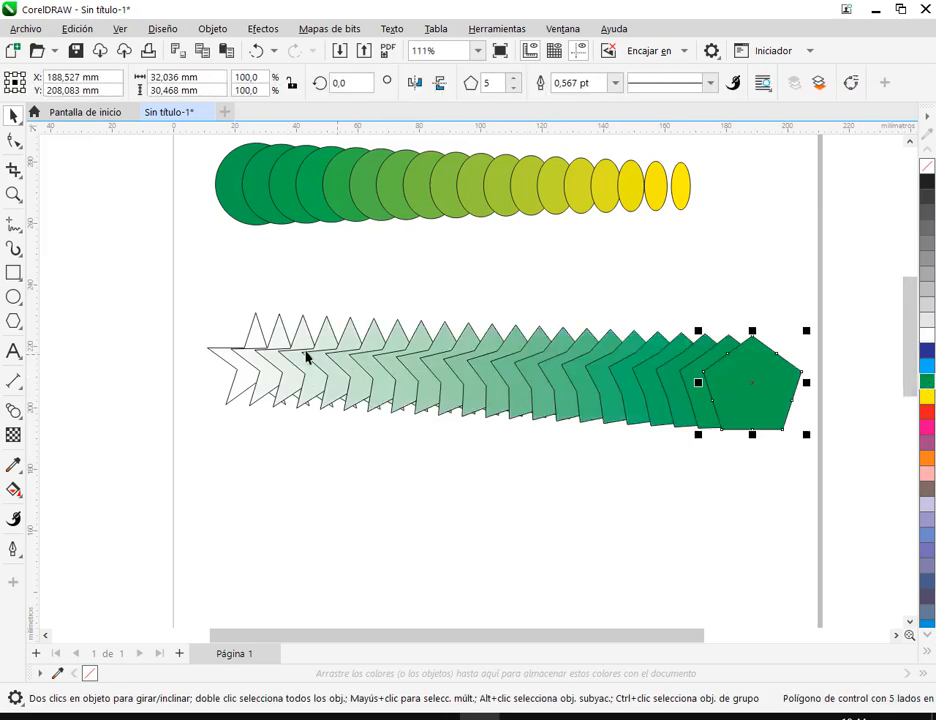
Move the star to about X 20 mm, Y 221 mm, and fill it with light pink
left_click(226, 372)
left_click(210, 358)
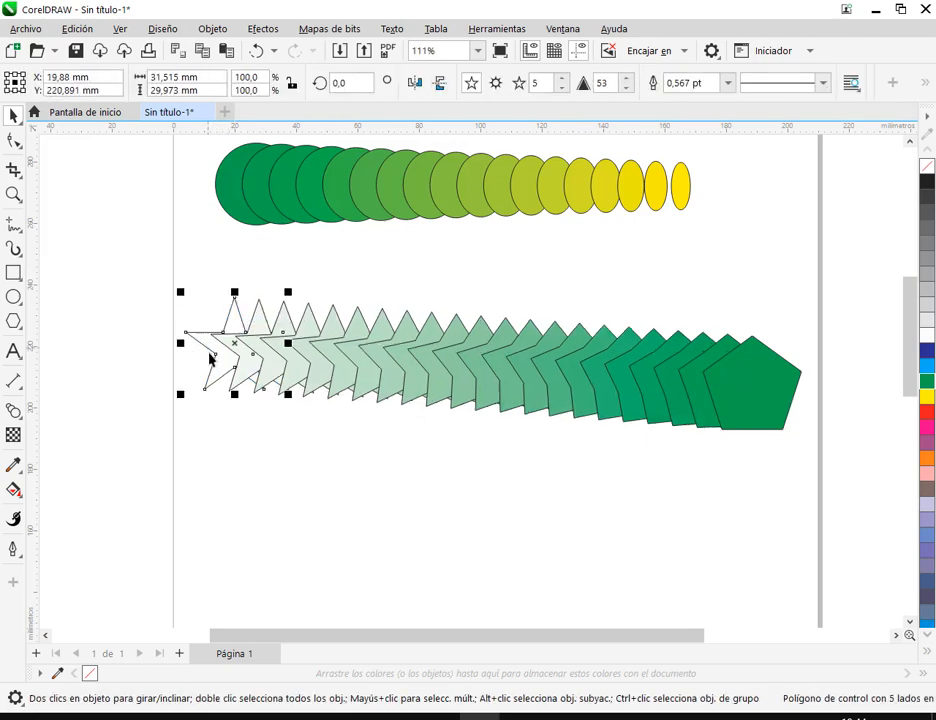
left_click(927, 472)
left_click(493, 503)
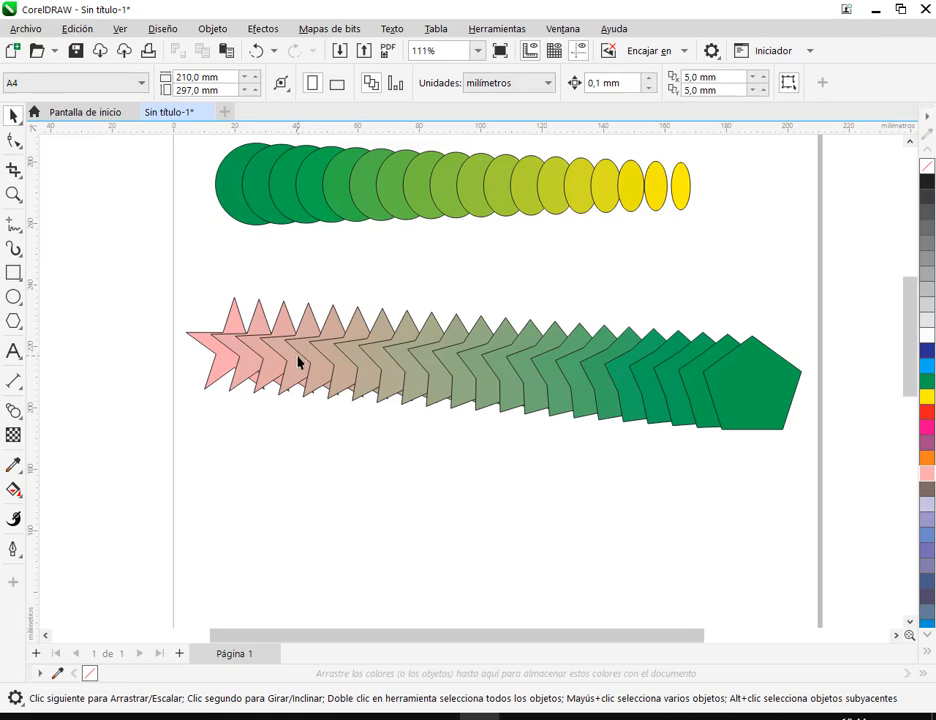
Set the star-to-pentagon blend to 23 steps
left_click(298, 362)
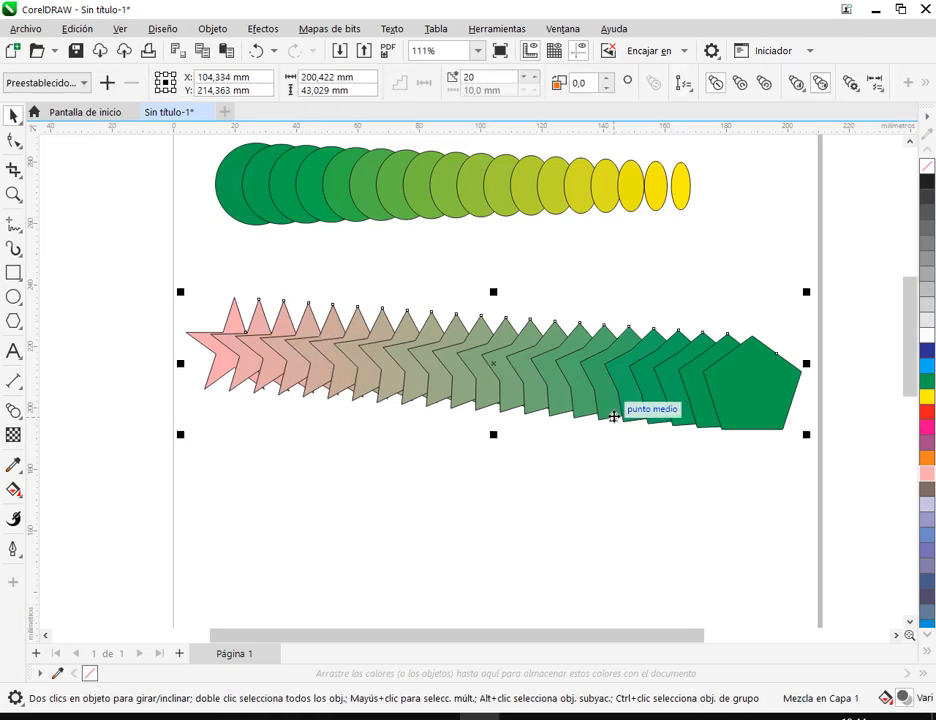
scroll(605, 433, "down", 2)
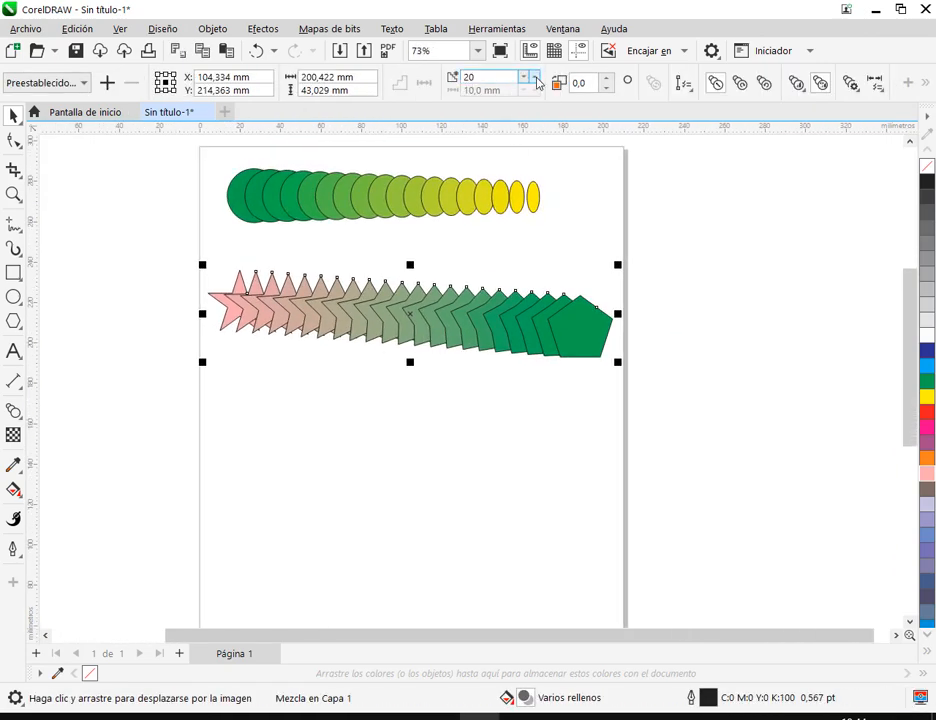
left_click(537, 77)
left_click(537, 77)
left_click(537, 77)
left_click(537, 77)
left_click(537, 77)
left_click(537, 77)
left_click(524, 80)
left_click(524, 80)
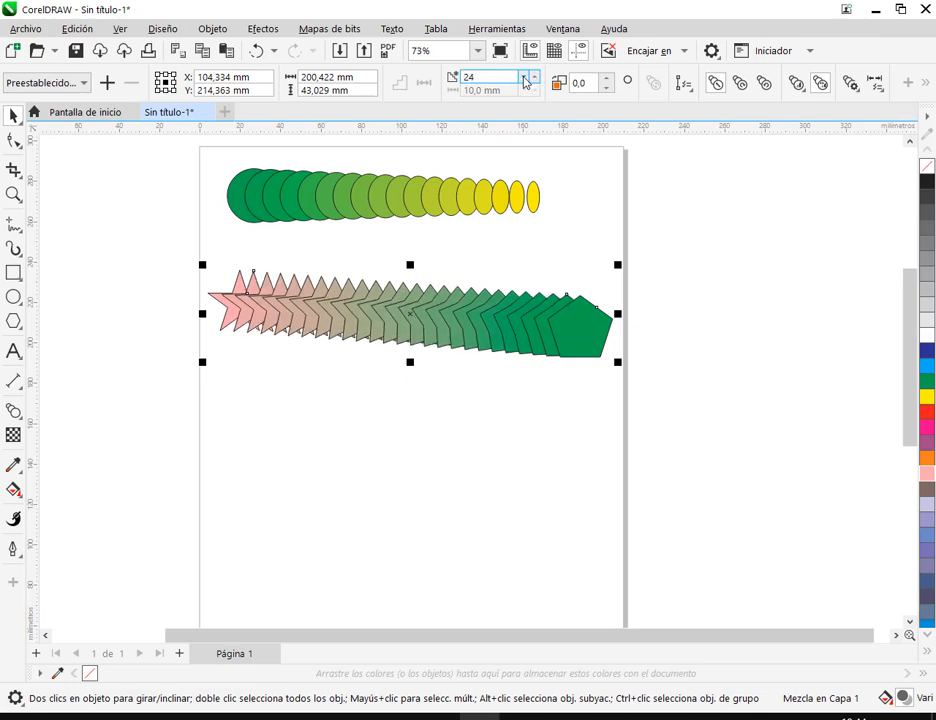
left_click(524, 80)
Move the whole star-to-pentagon blend up and slightly right, closer to the circle blend, and deselect it
left_click_drag(489, 328, 493, 315)
left_click(436, 407)
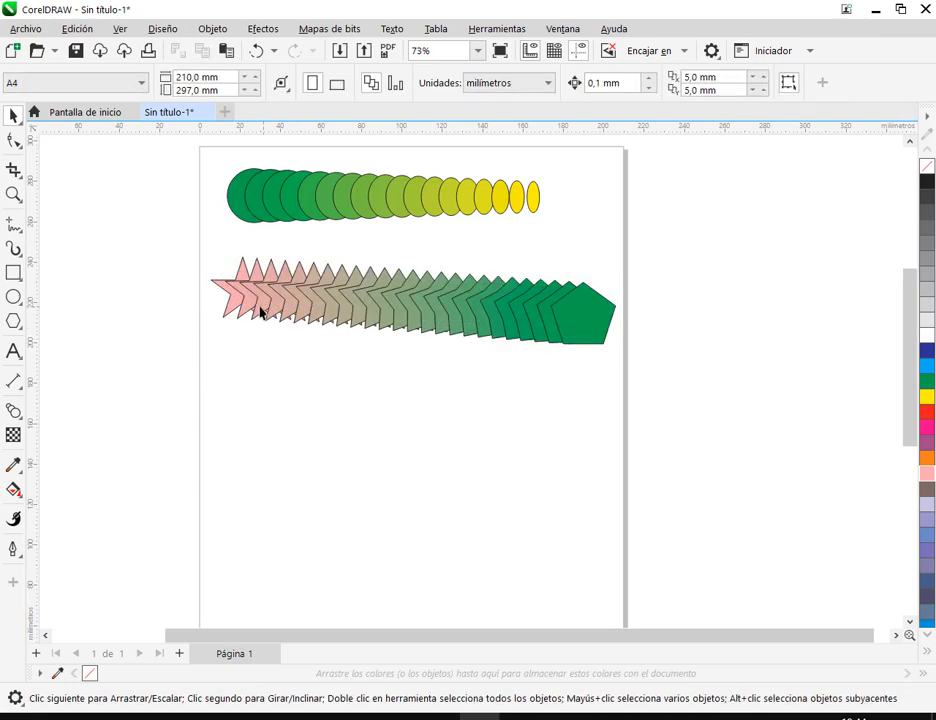
left_click(510, 304)
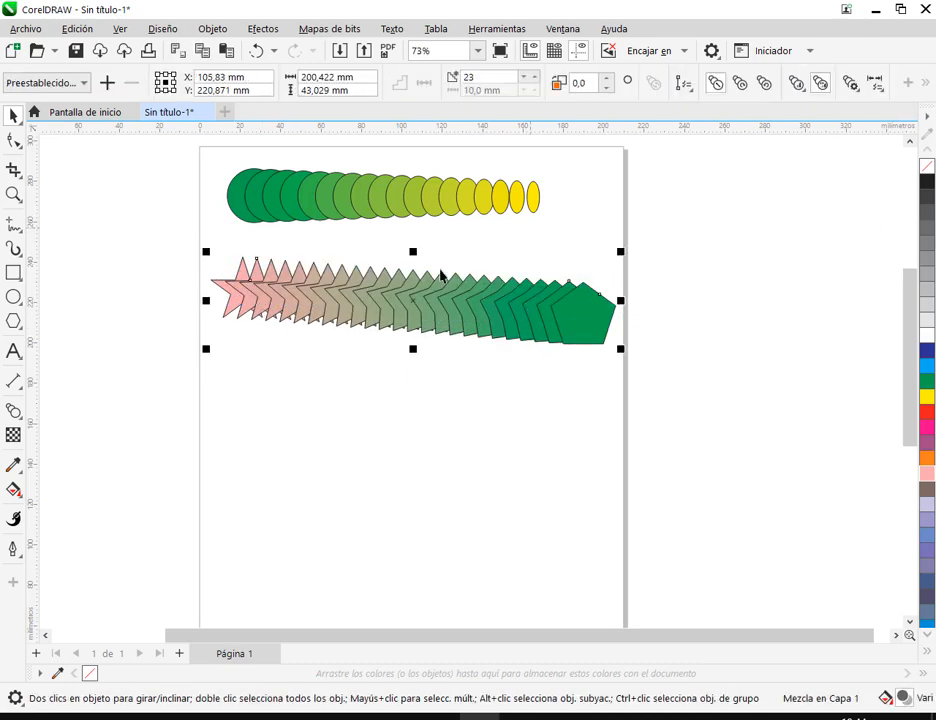
key("Escape")
left_click(411, 316)
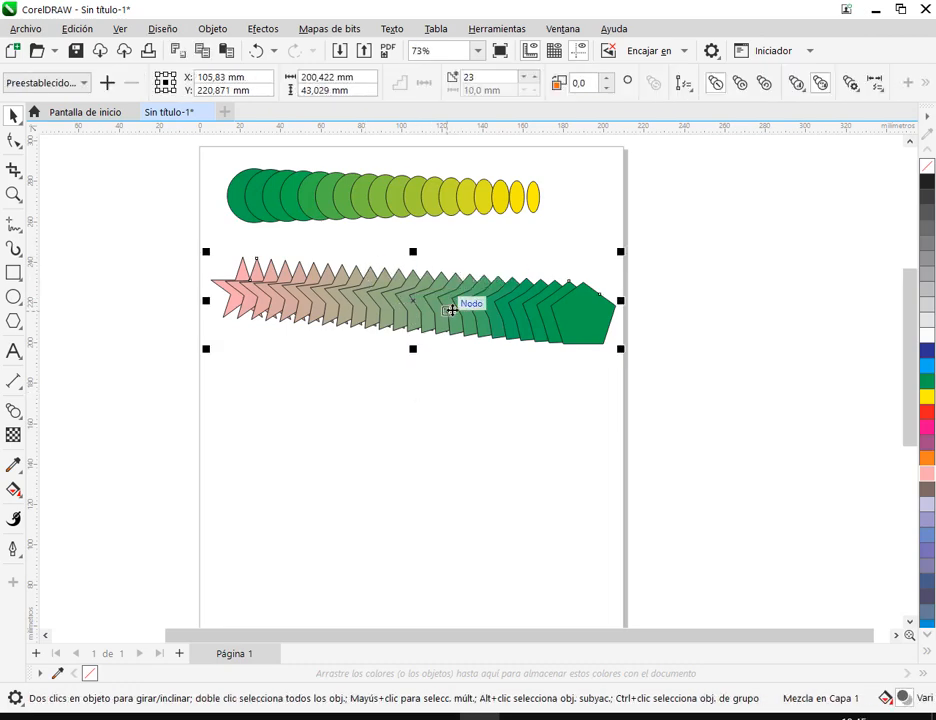
mouse_move(452, 311)
left_mouse_down()
mouse_move(455, 384)
mouse_move(462, 319)
left_mouse_up()
left_click(476, 430)
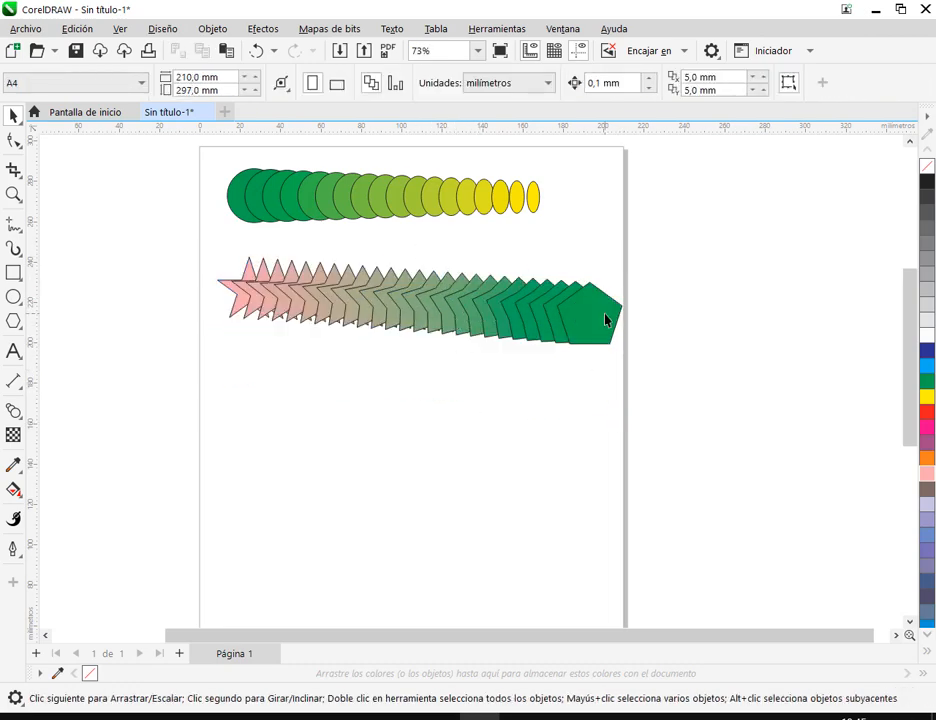
Lower the blend's pentagon end so the blend slopes down, and move the star to about X 24 mm, Y 229 mm
left_click(605, 320)
left_click_drag(608, 307, 606, 338)
mouse_move(229, 290)
left_mouse_down()
mouse_move(194, 355)
mouse_move(201, 360)
mouse_move(213, 299)
mouse_move(235, 295)
left_mouse_up()
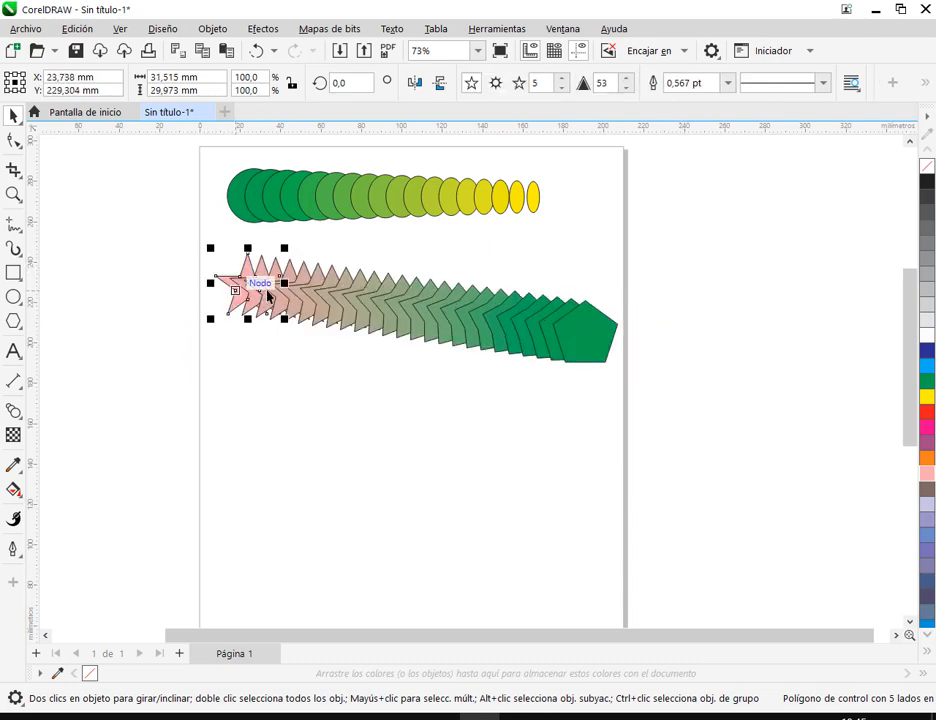
Remove the outline from the whole star-to-pentagon blend
left_click(470, 306)
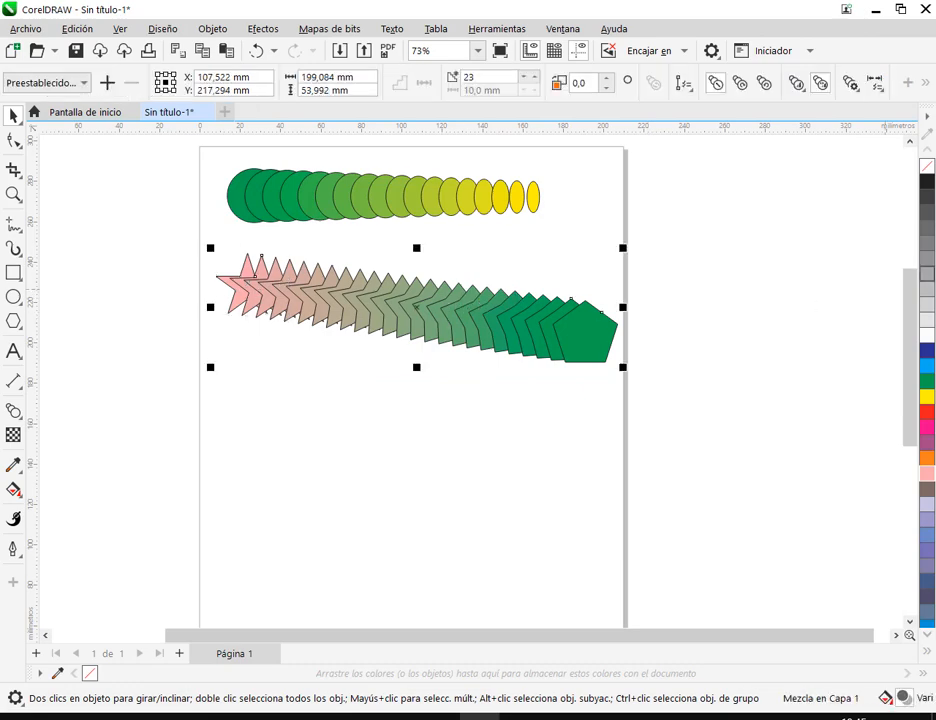
right_click(928, 167)
left_click(790, 278)
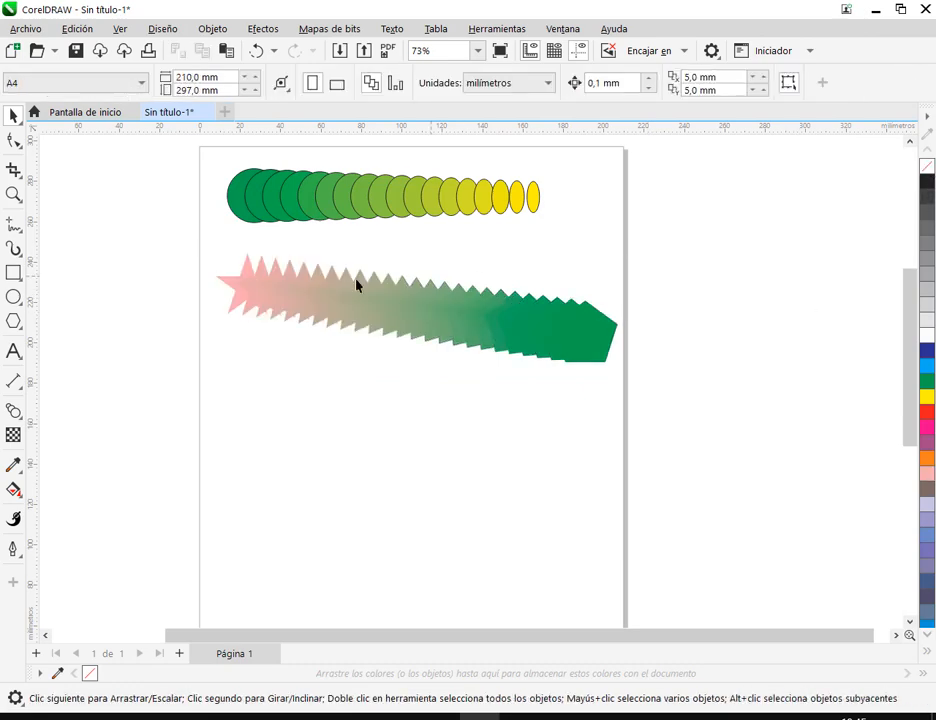
Apply a black outline to the whole star-to-pentagon blend
left_click(420, 318)
right_click(927, 181)
left_click(710, 290)
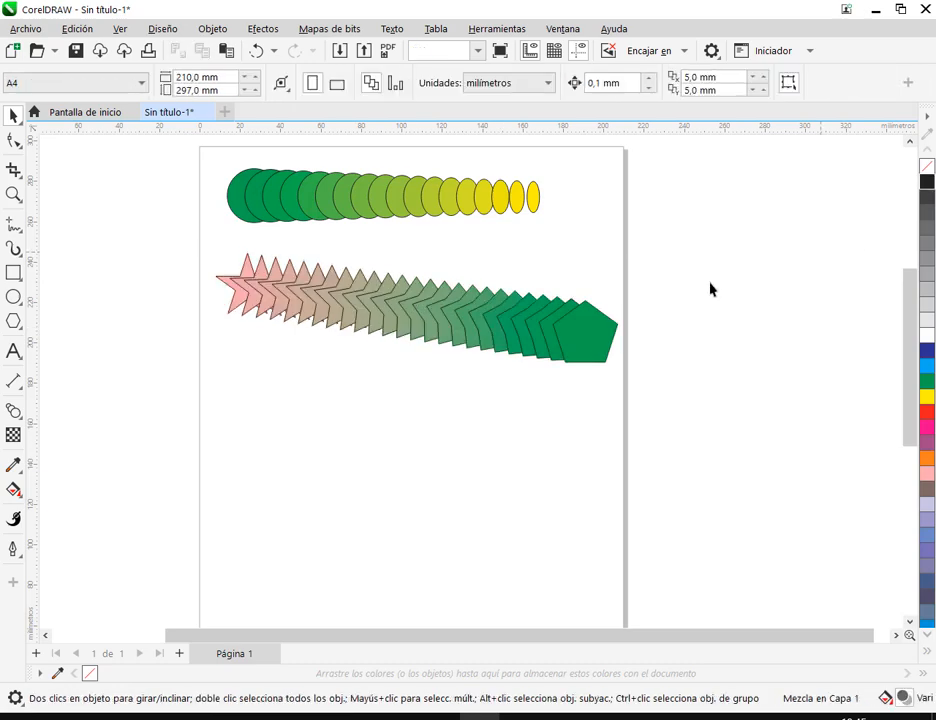
Move the pentagon end up and slightly right so the blend runs nearly level with the star, and deselect it
left_click(547, 316)
left_click_drag(591, 316, 602, 274)
left_click(792, 334)
Add the text TEXTO below the blends, enlarged to about 113 mm wide and 26 mm high at about X 98 mm, Y 125 mm
left_click(14, 352)
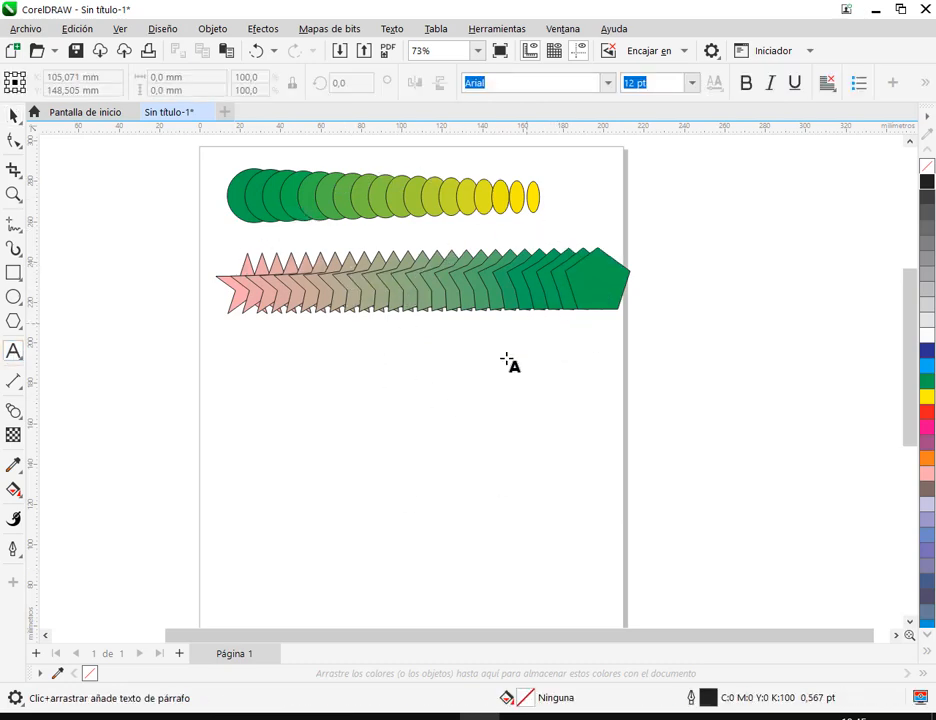
left_click(388, 476)
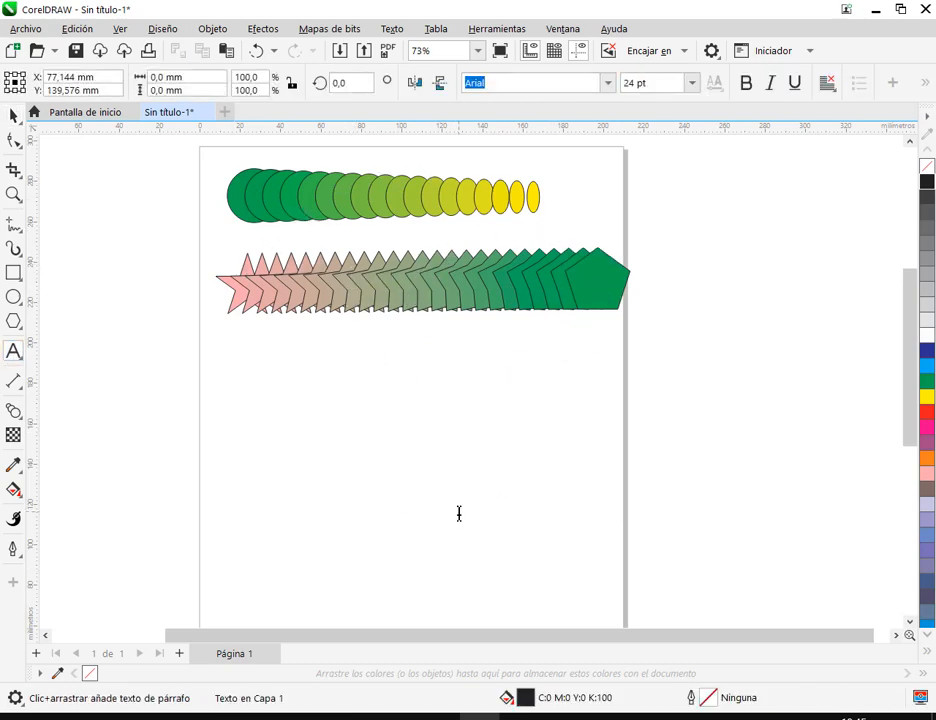
type("TEXTO")
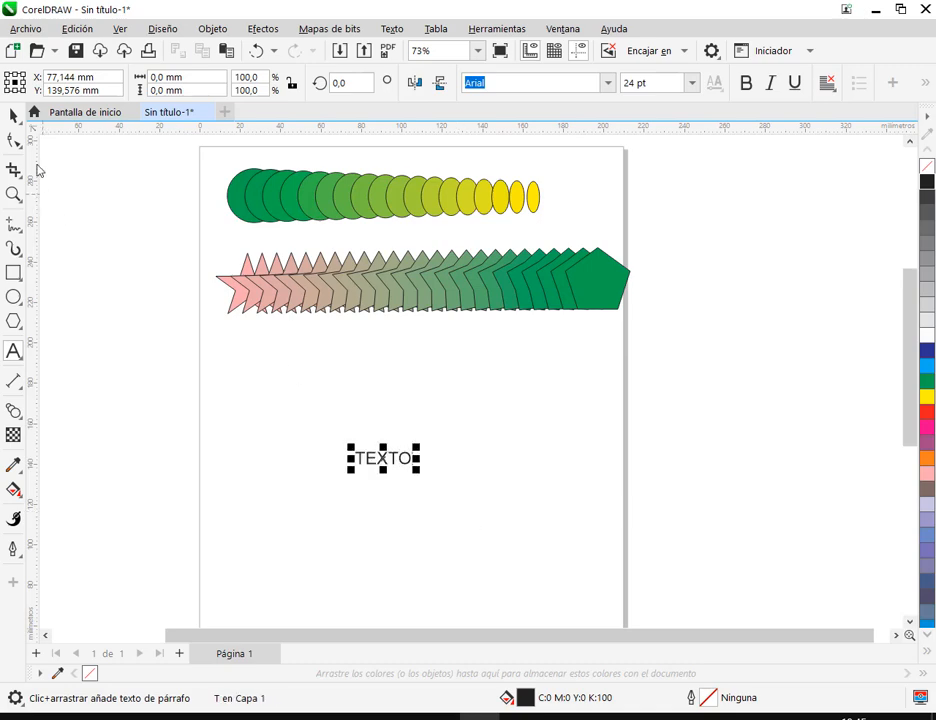
left_click(12, 116)
left_click_drag(416, 446, 505, 418)
left_click_drag(437, 457, 451, 492)
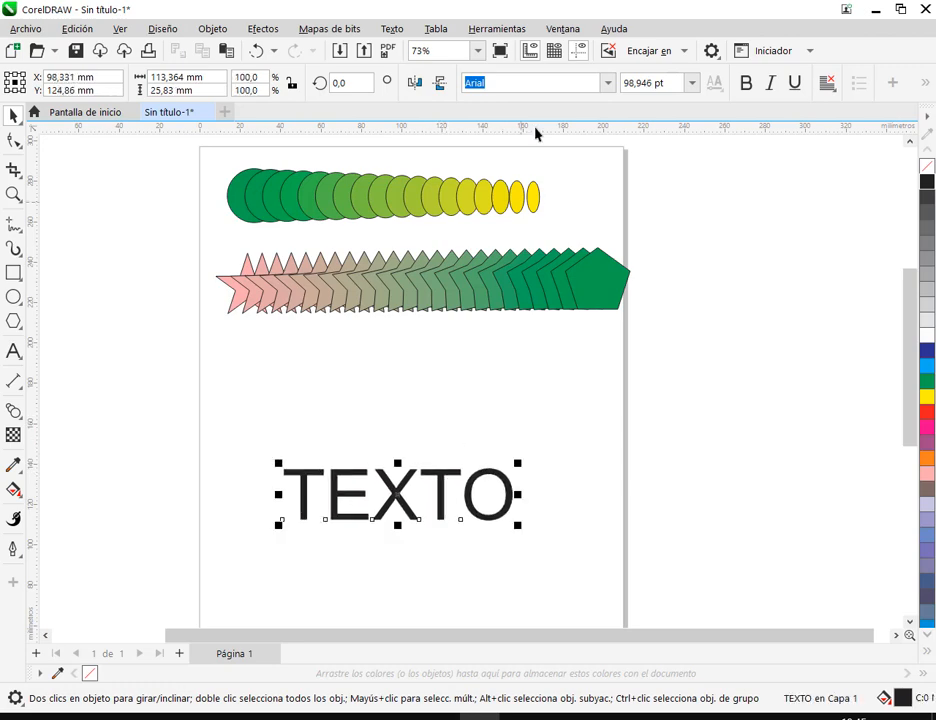
Change the font of TEXTO to Arial Black and move the text to about X 100 mm, Y 128 mm
left_click(609, 84)
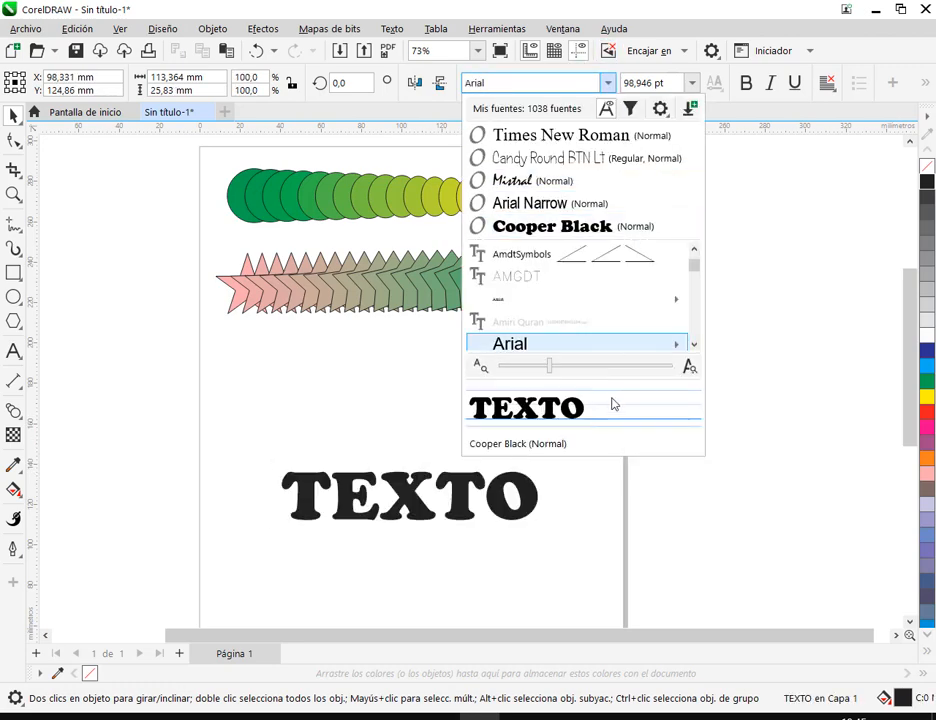
mouse_move(593, 351)
left_click(278, 528)
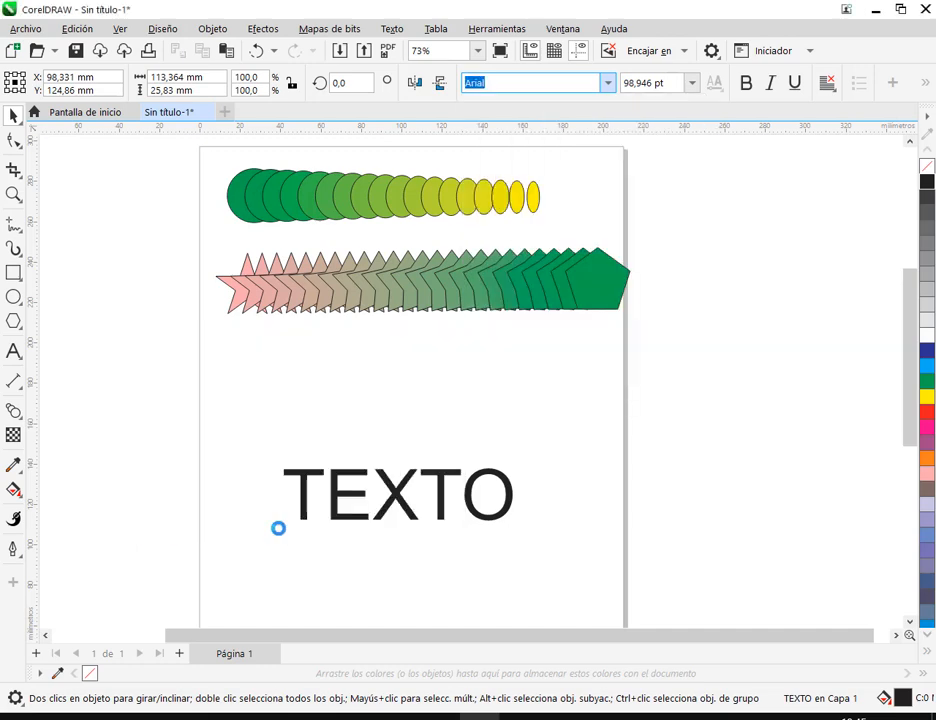
left_click_drag(420, 496, 408, 490)
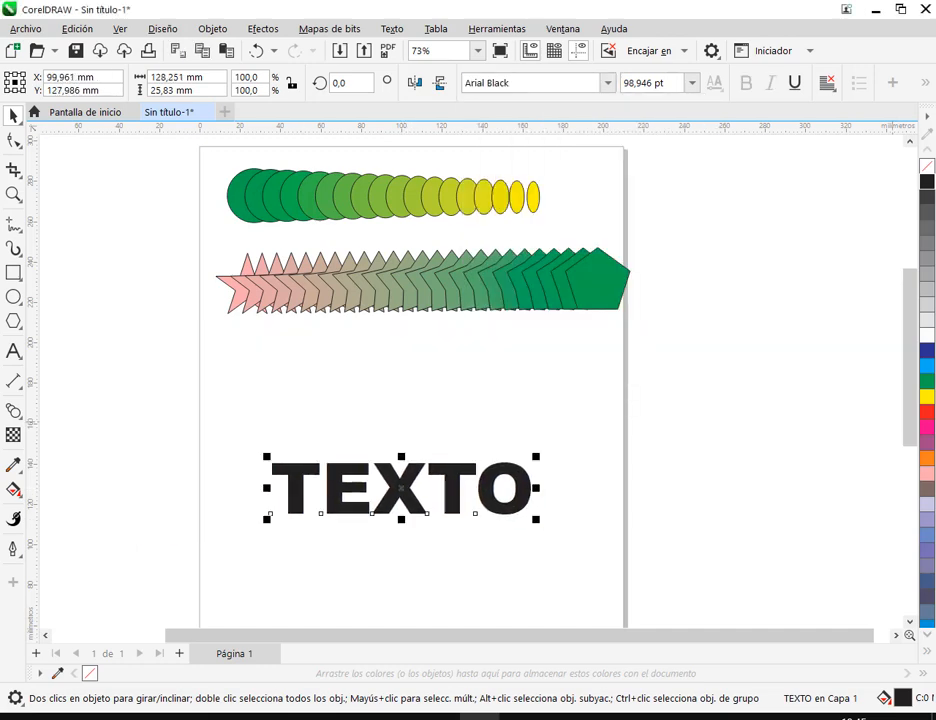
Fill the word TEXTO with light blue and deselect it
left_click(928, 367)
left_click(405, 574)
scroll(405, 574, "up", 3)
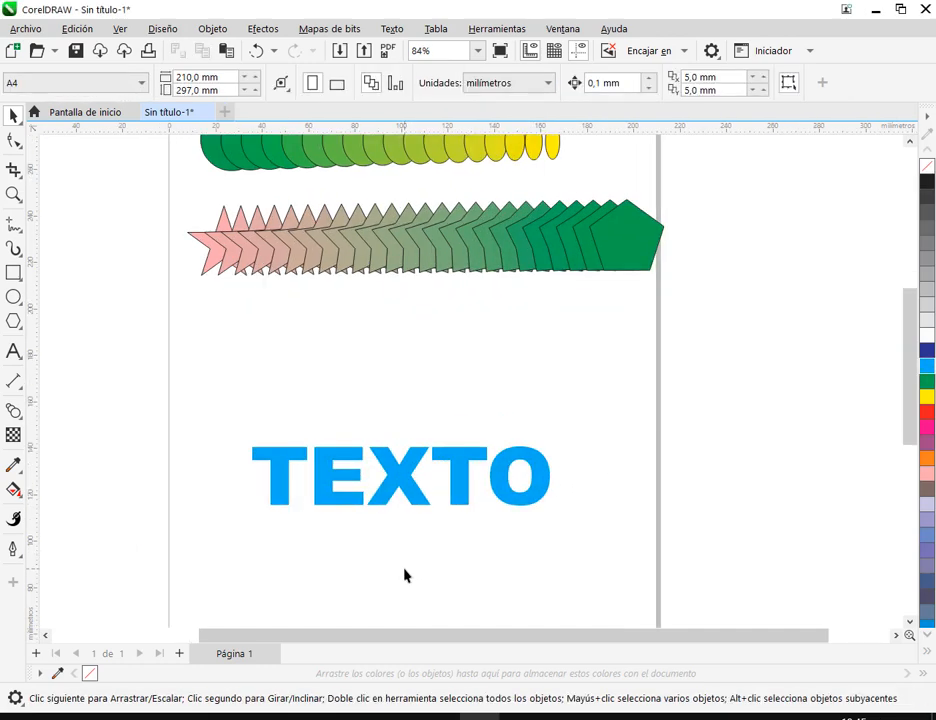
Give TEXTO a black outline without fill at about X 101 mm, Y 118 mm, and copy it straight up to about Y 174 mm
left_click_drag(409, 442, 418, 485)
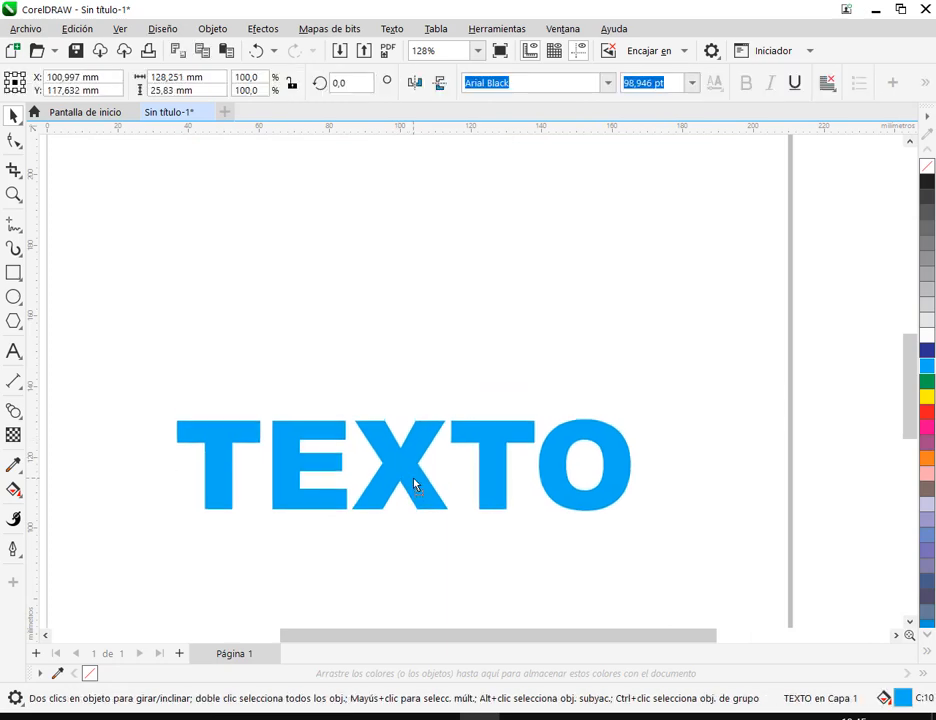
left_click(927, 172)
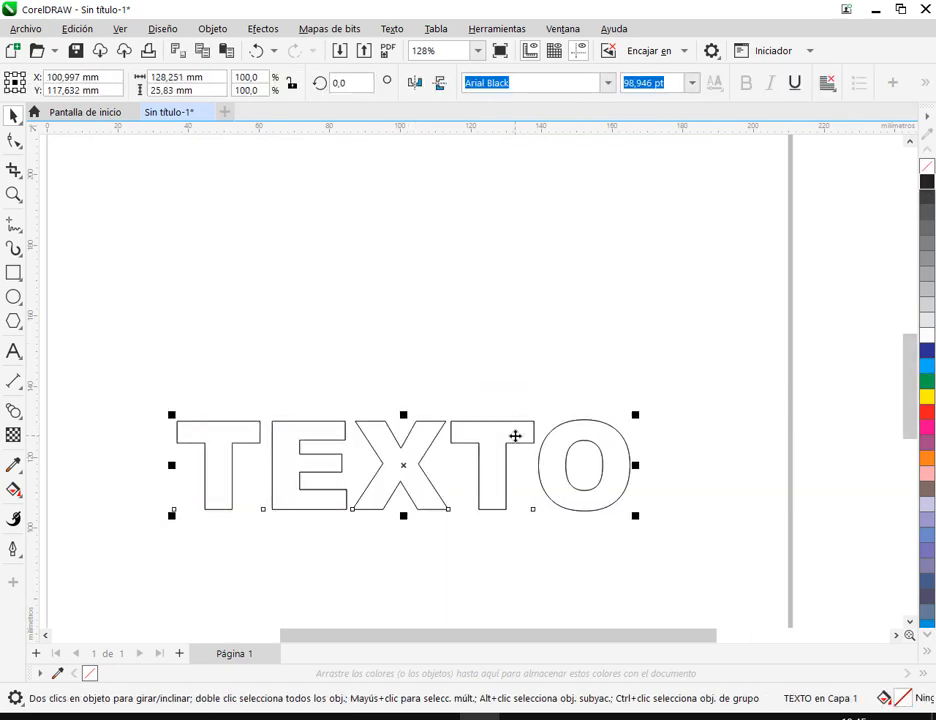
left_click_drag(515, 436, 525, 239)
right_click(525, 239)
left_click(560, 432)
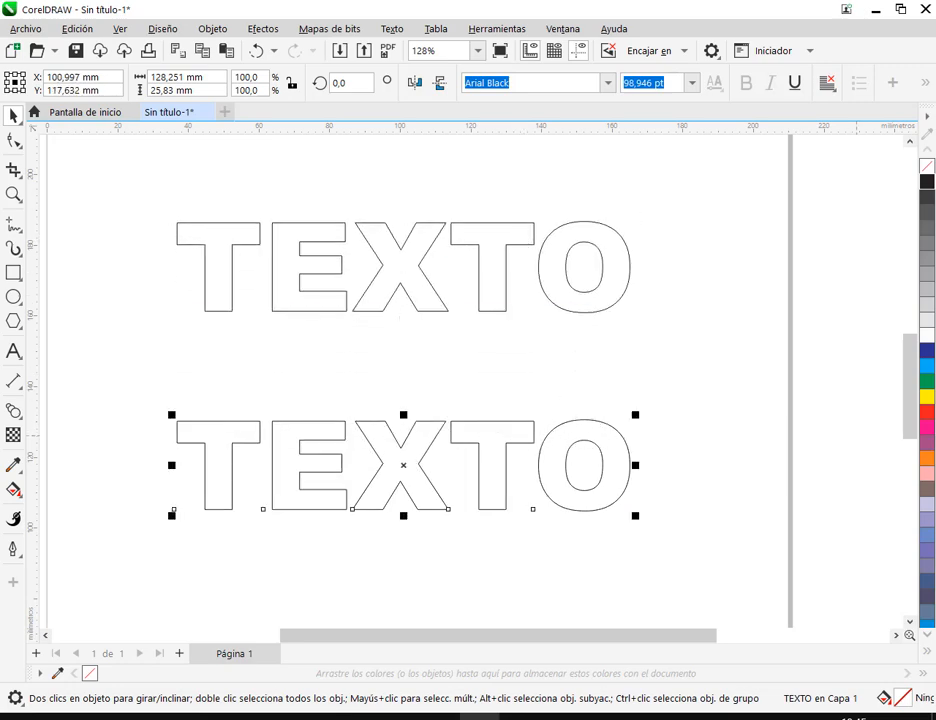
Fill the lower TEXTO light blue and the upper copy green, shifting the green word to about X 102 mm, Y 171 mm
left_click(927, 367)
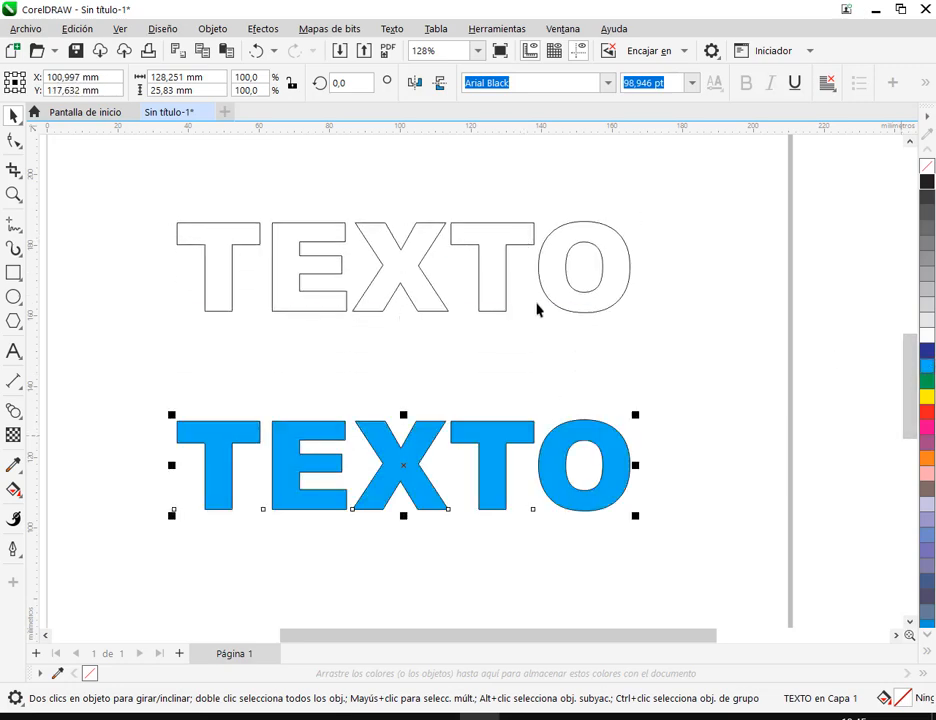
left_click(927, 340)
left_click(928, 368)
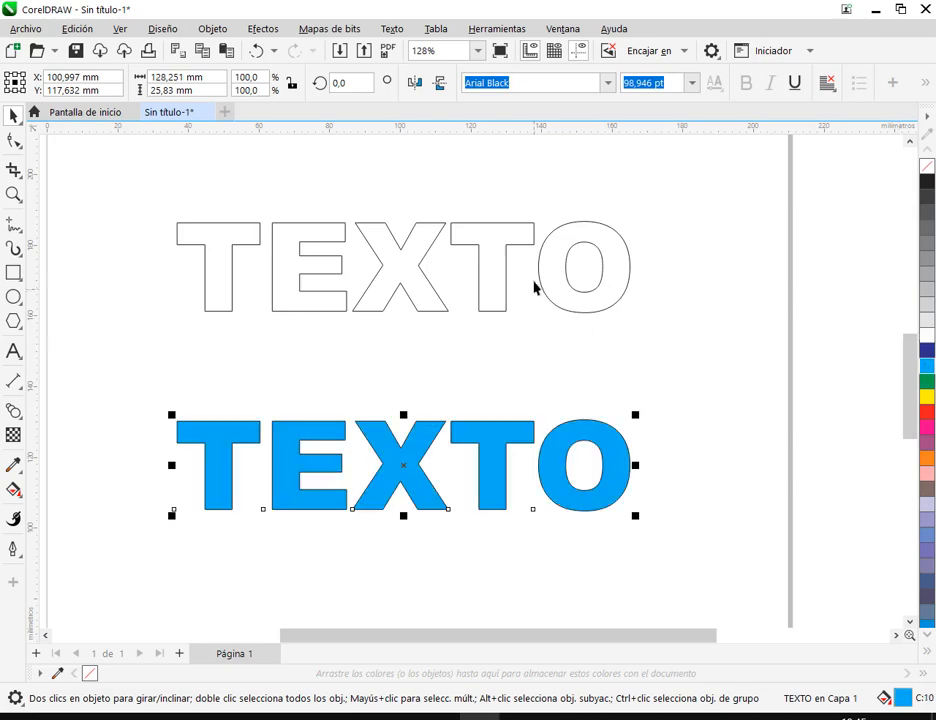
left_click(548, 268)
left_click(929, 384)
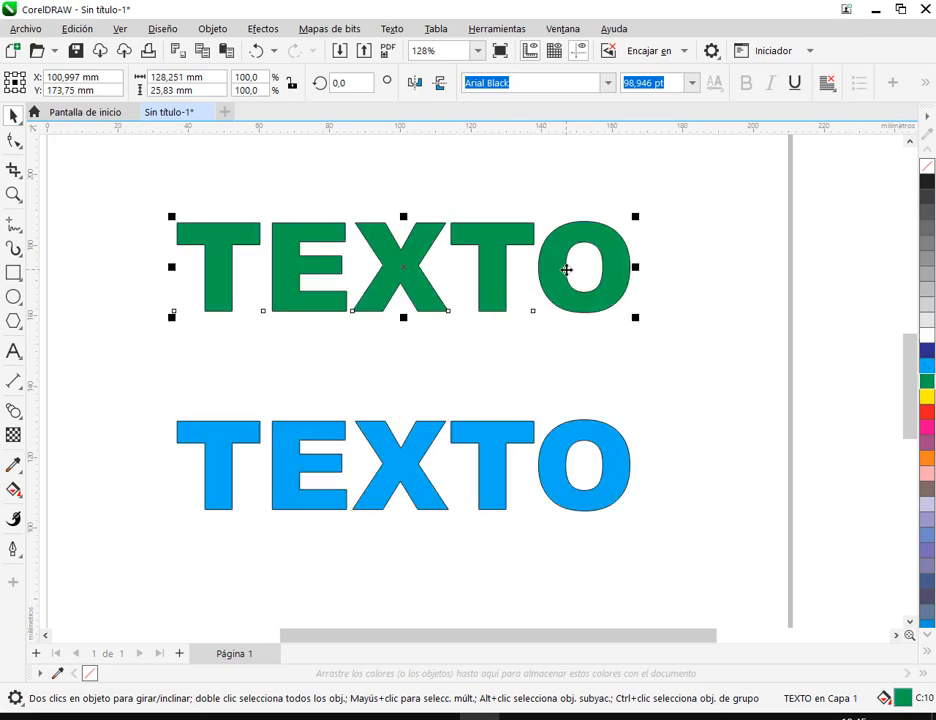
left_click_drag(491, 261, 496, 272)
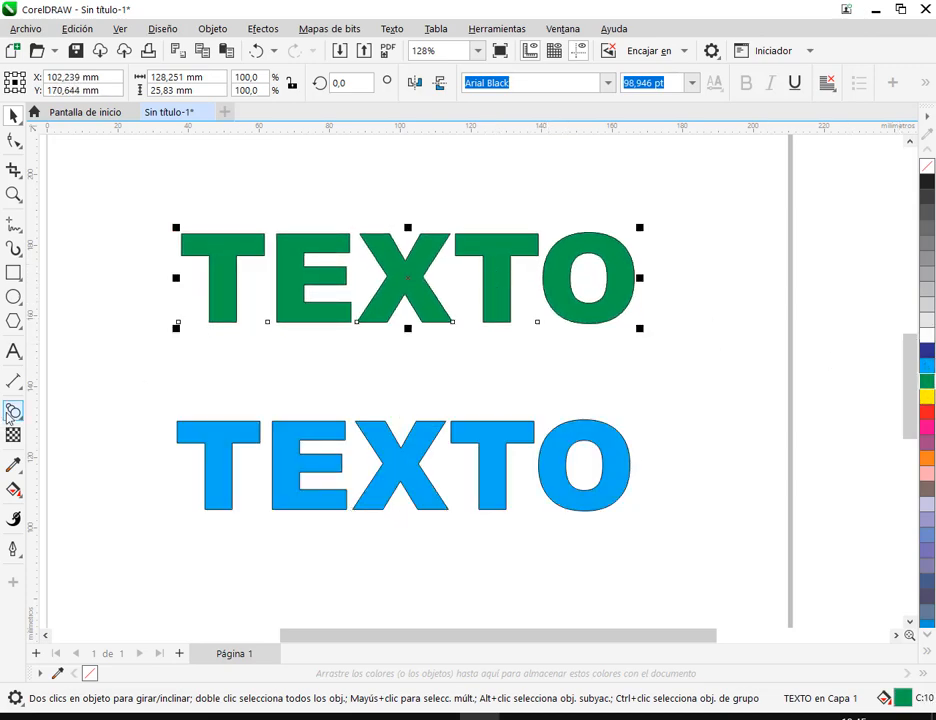
Try a 20-step blend from the blue TEXTO to the green one with the green end moved up to about Y 189 mm, and undo both
left_click(12, 411)
left_click_drag(500, 443, 512, 309)
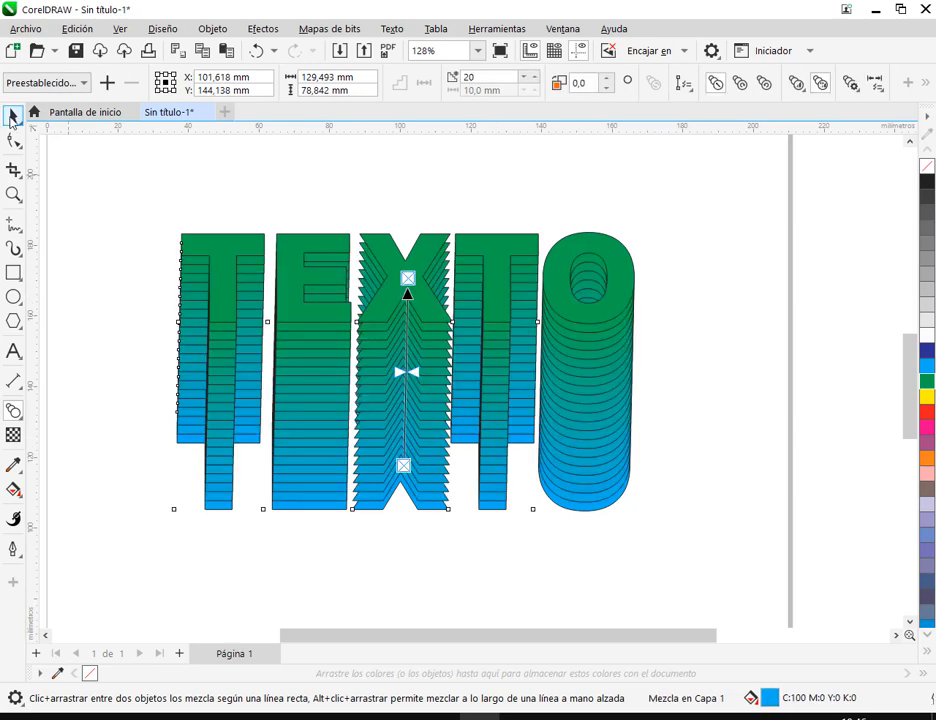
left_click(12, 117)
left_click(643, 198)
left_click_drag(505, 244, 498, 174)
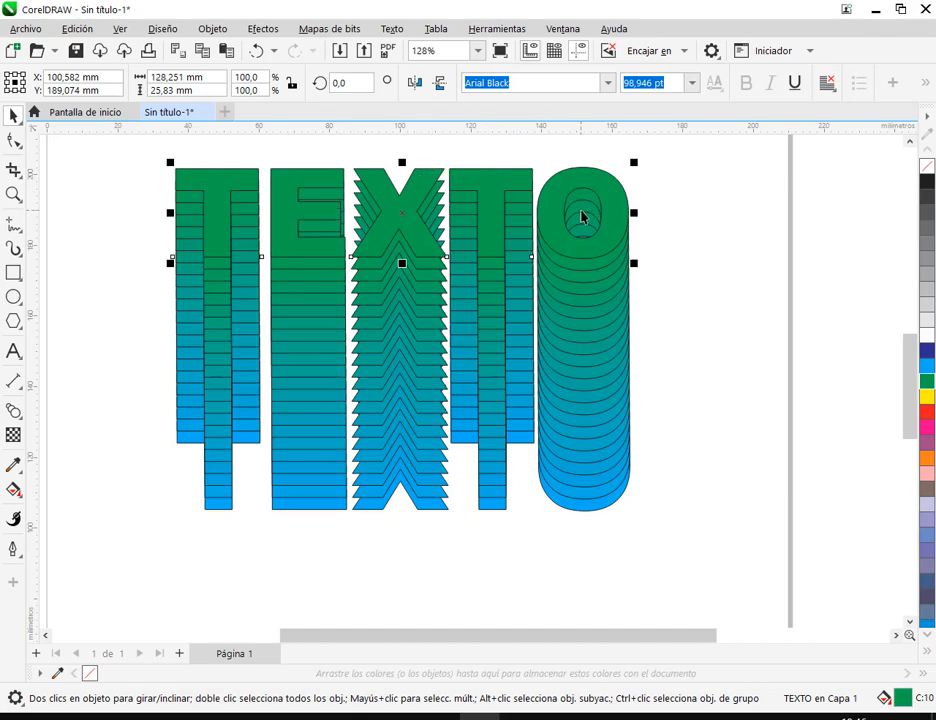
key("ctrl+z")
key("ctrl+z")
left_click(686, 283)
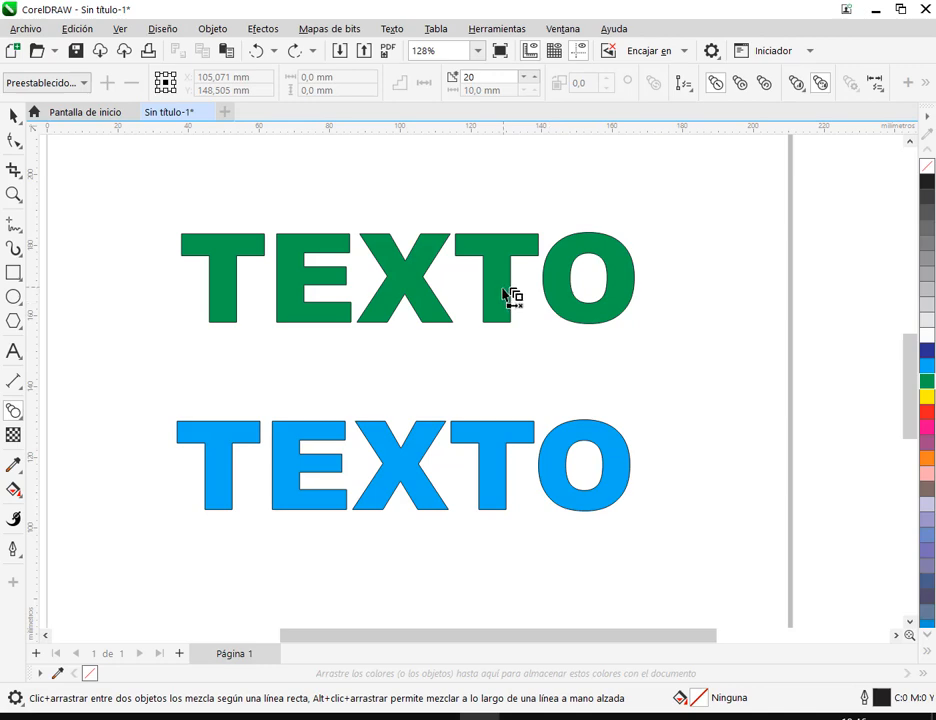
Try a 20-step blend from the green TEXTO down to the blue one, and undo it
left_click_drag(512, 297, 503, 458)
left_click(14, 115)
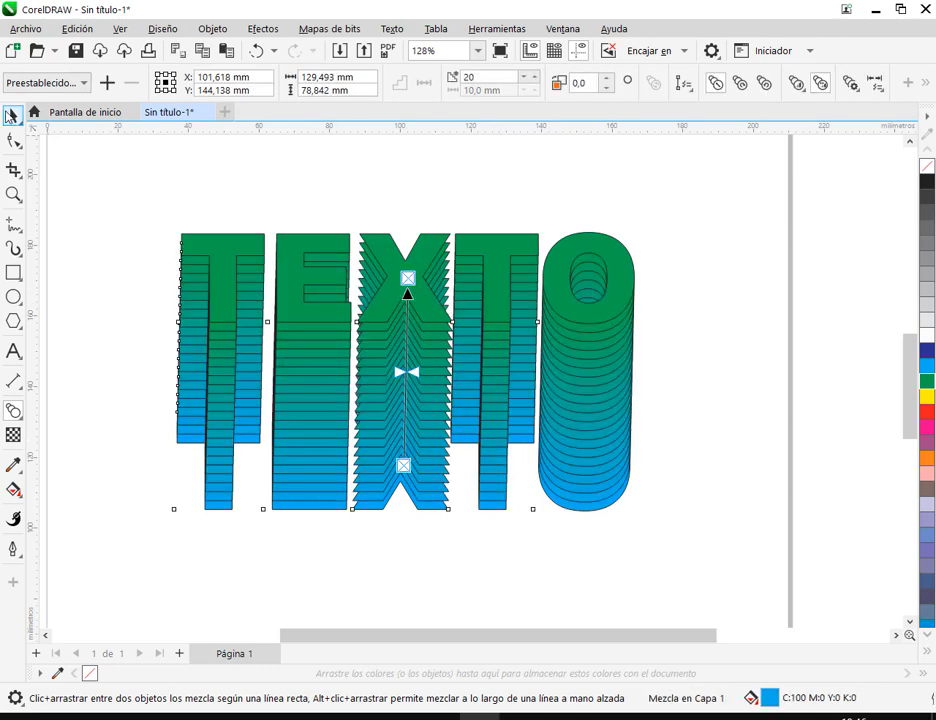
key("Escape")
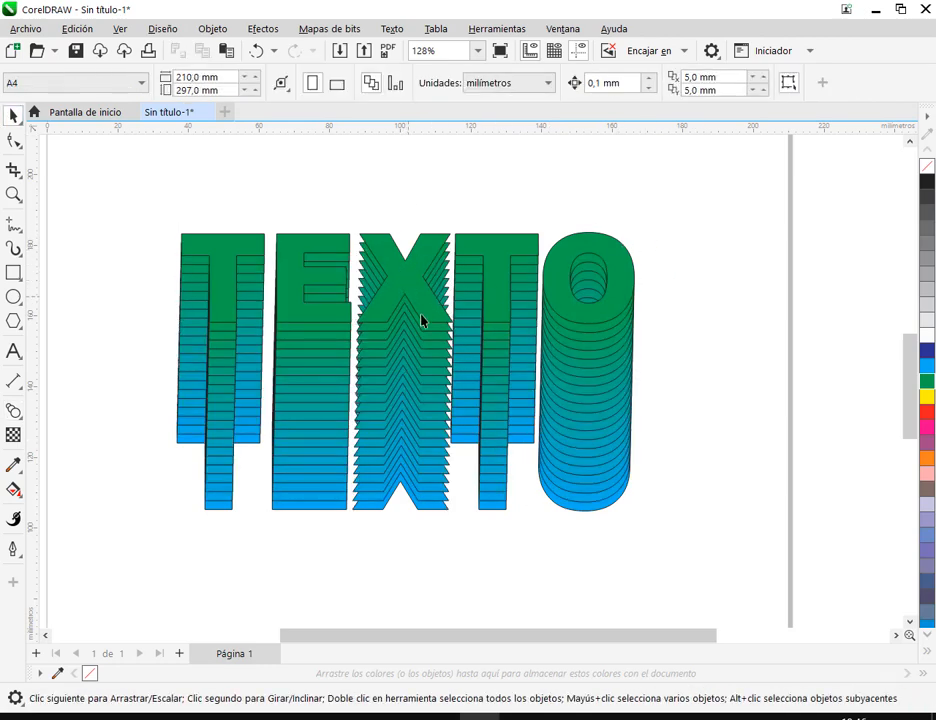
key("ctrl+z")
Overlap the two words, with the green TEXTO at about Y 147 mm and the blue one at about Y 128 mm
left_click_drag(484, 292, 483, 398)
key("Escape")
left_click(502, 427)
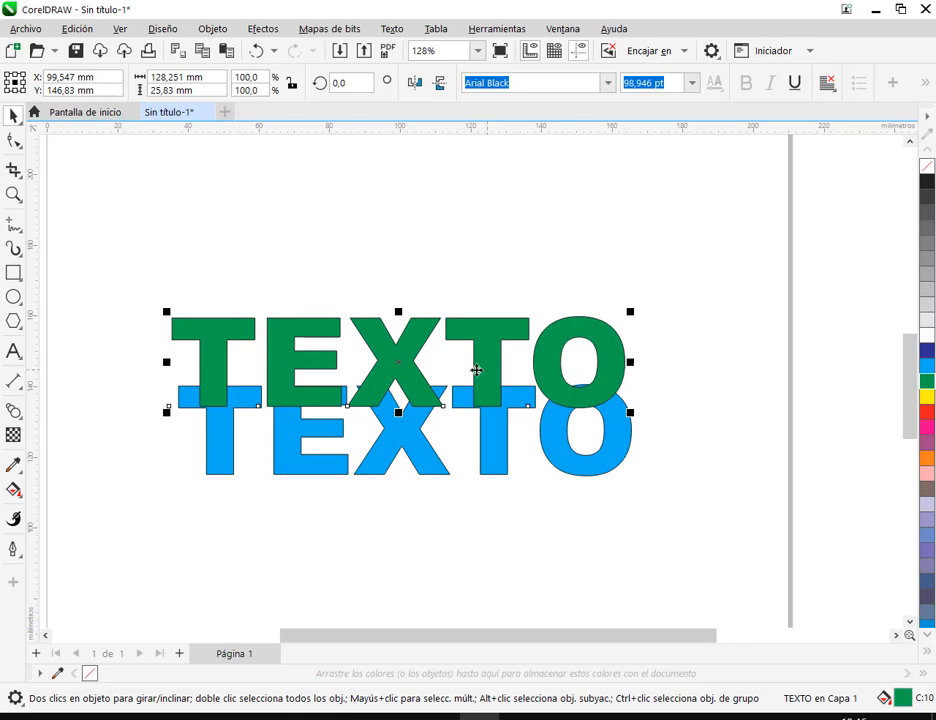
Change the stacking order so the blue TEXTO lies in front of the green one
left_click(497, 434)
right_click(497, 437)
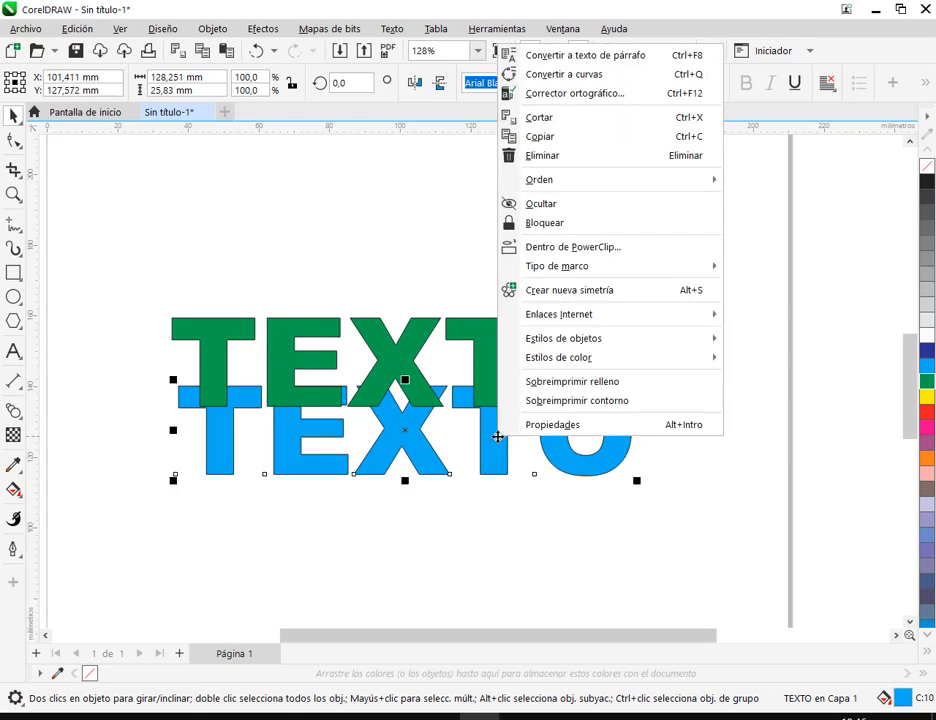
mouse_move(569, 186)
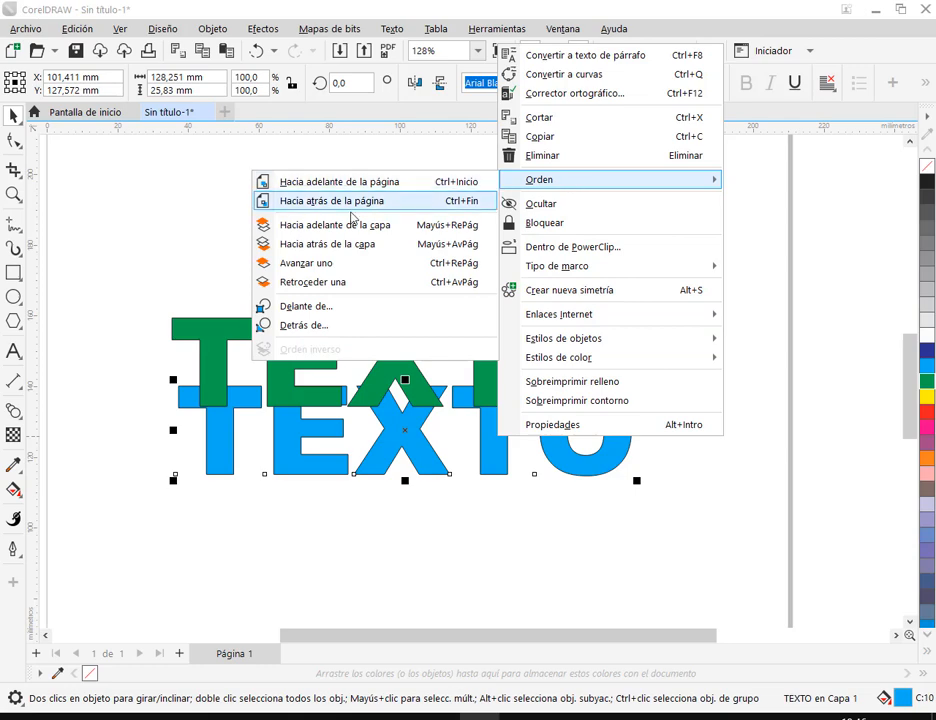
left_click(316, 306)
left_click(364, 334)
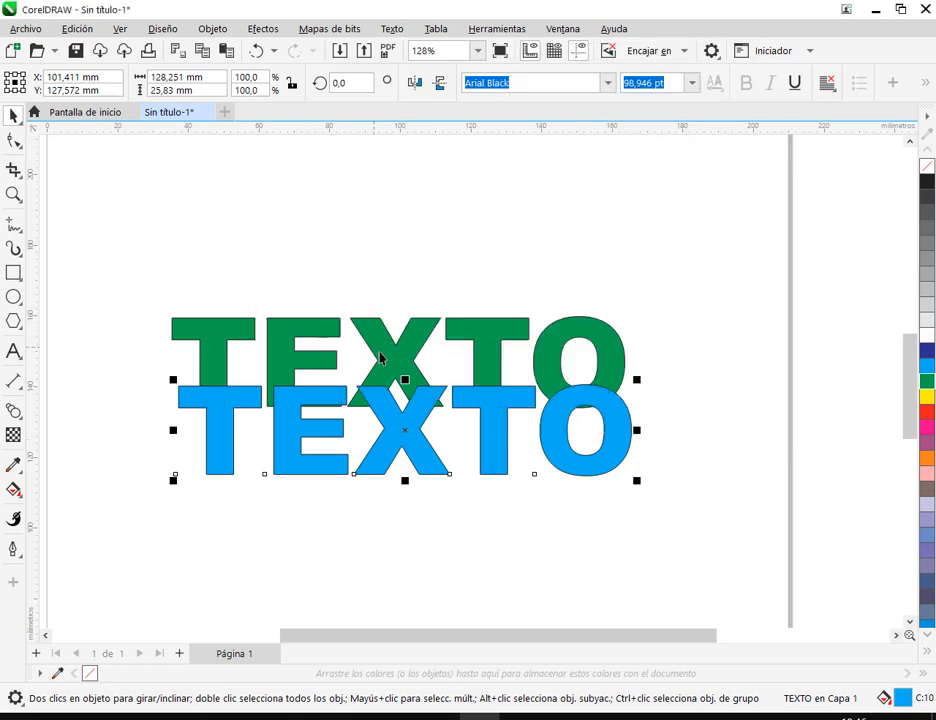
Move the green TEXTO up to about X 101 mm, Y 186 mm and blend the blue word into it with 20 steps
left_click_drag(404, 361, 402, 221)
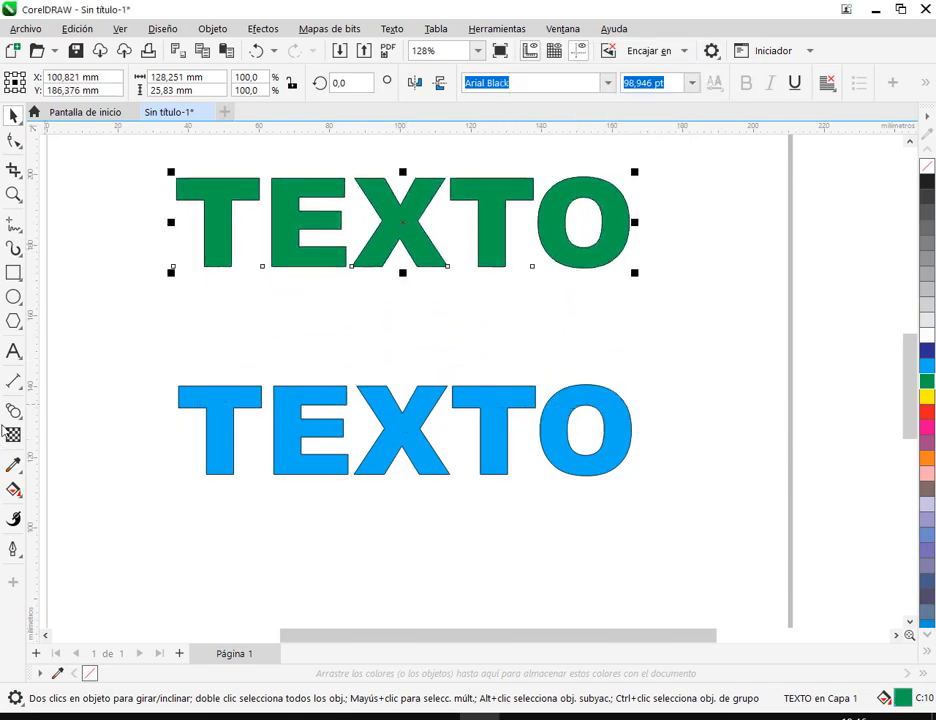
left_click(13, 410)
left_click_drag(403, 432, 440, 266)
left_click(13, 117)
left_click(225, 517)
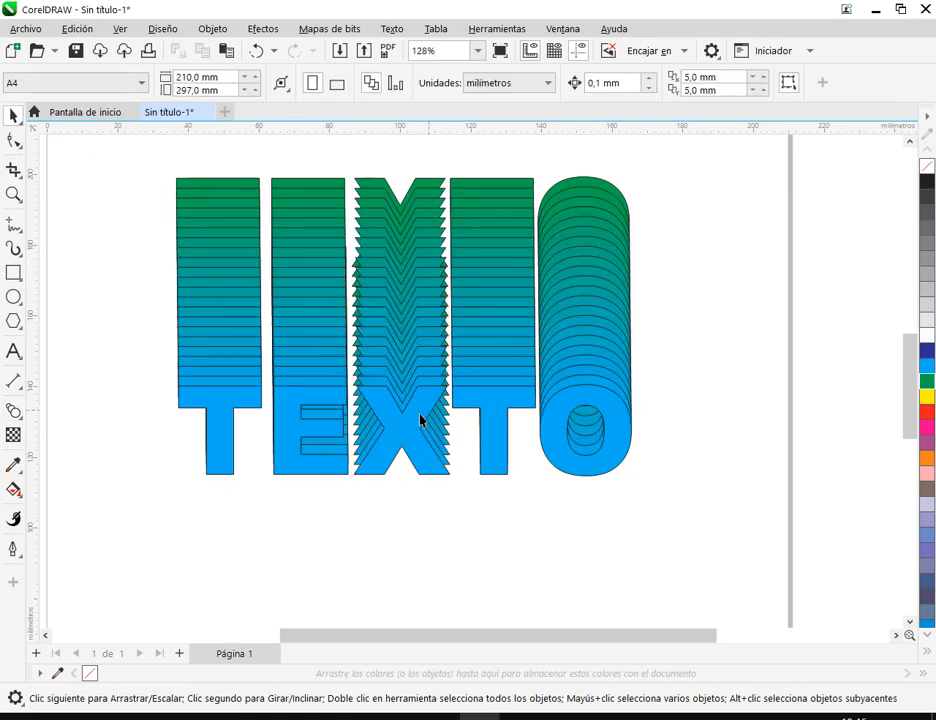
Move the blue end of the text blend down to about X 100 mm, Y 117 mm
left_click_drag(403, 430, 393, 470)
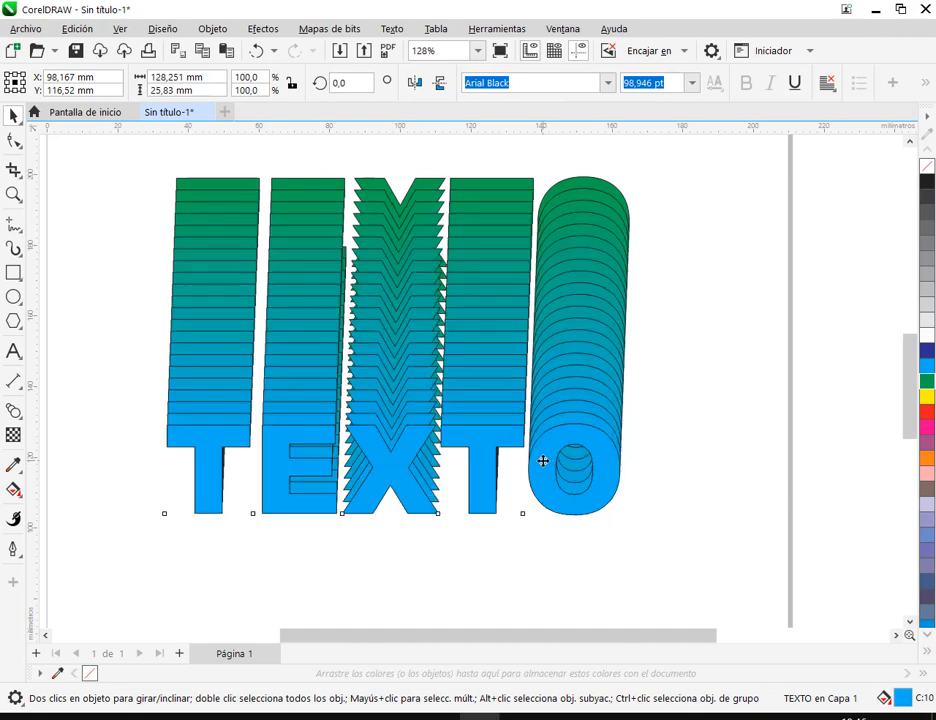
left_click_drag(543, 461, 549, 461)
left_click(607, 193)
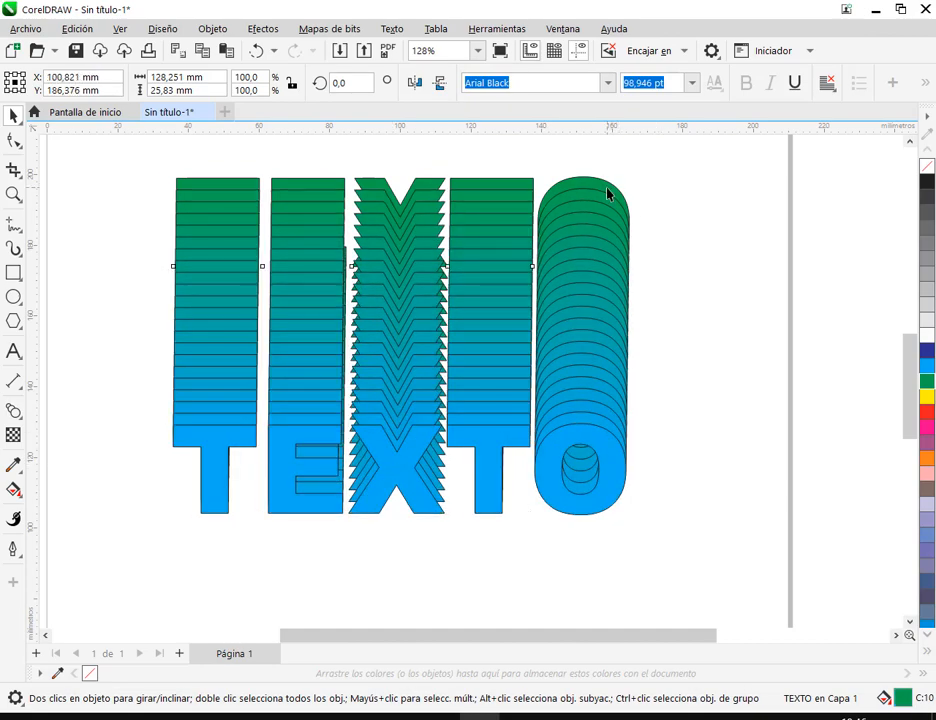
Fill both ends of the text blend with white and give the upper end a white outline
left_click(605, 478)
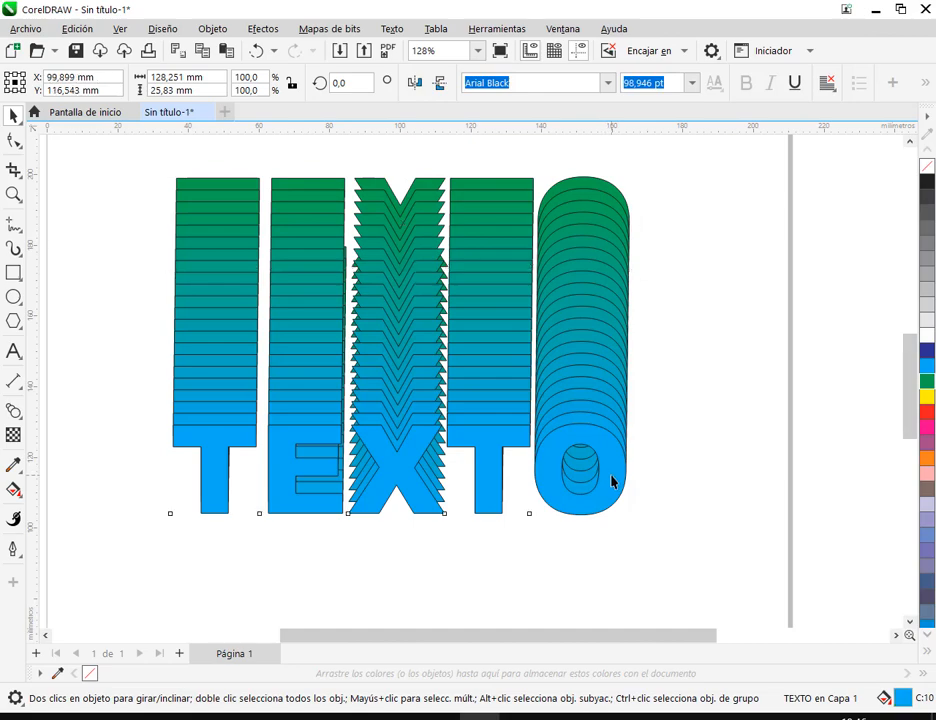
left_click(927, 333)
left_click(612, 196)
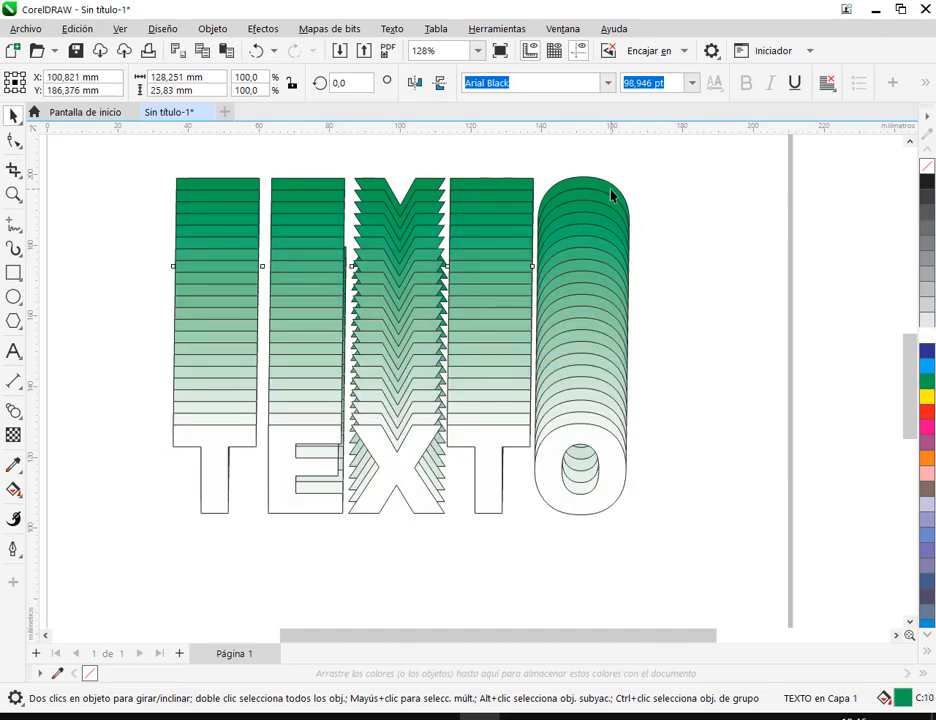
left_click(926, 330)
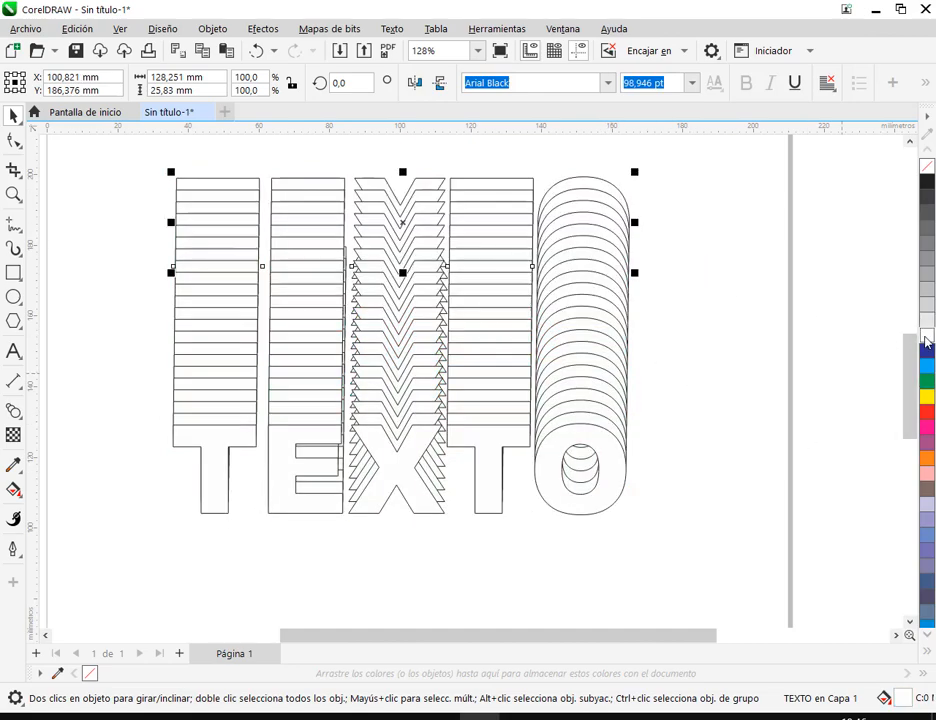
right_click(926, 336)
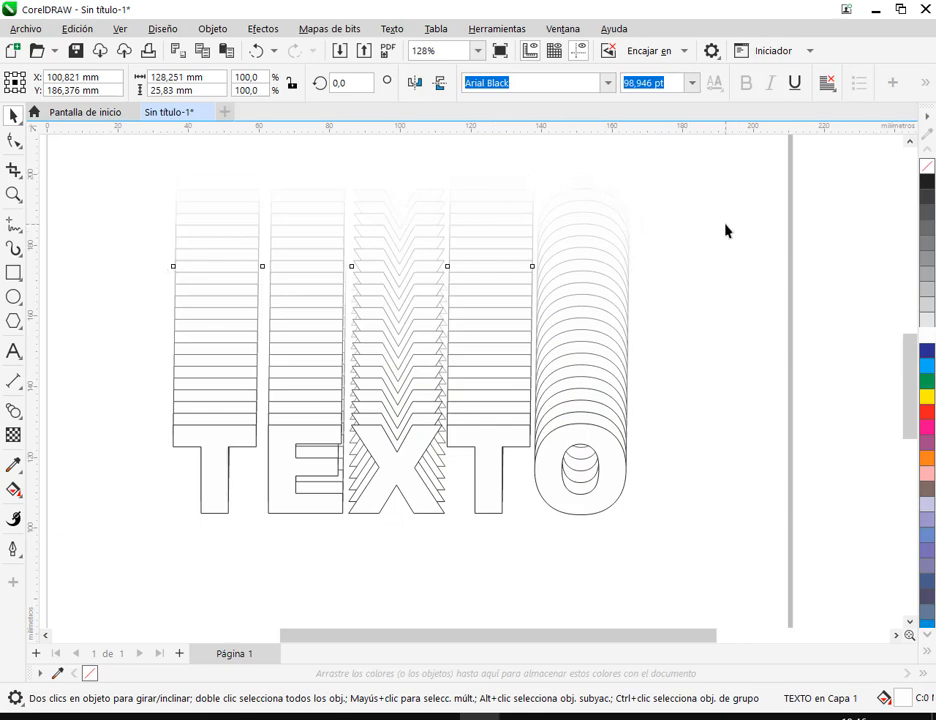
left_click(361, 147)
Stretch the text blend by moving its lower end down to about Y 90 mm
scroll(405, 274, "down", 2)
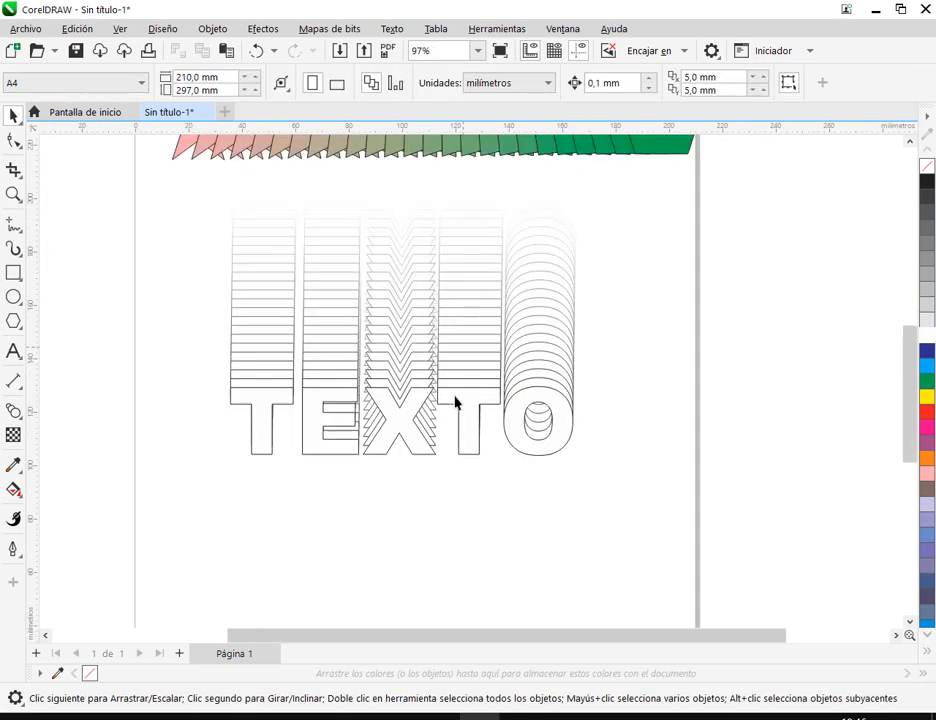
left_click_drag(461, 418, 463, 482)
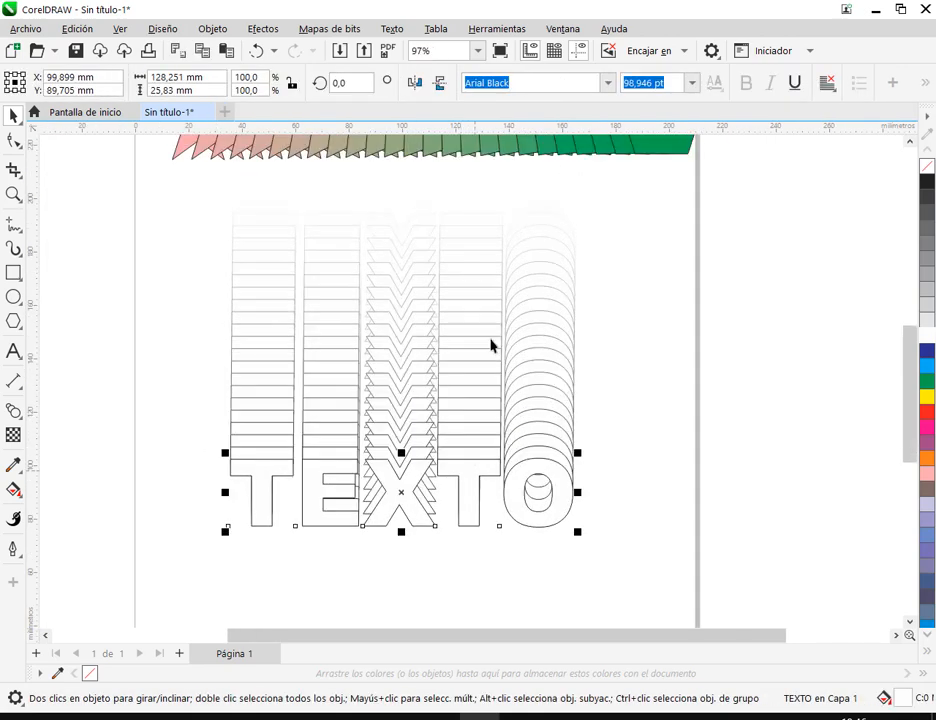
left_click(514, 199)
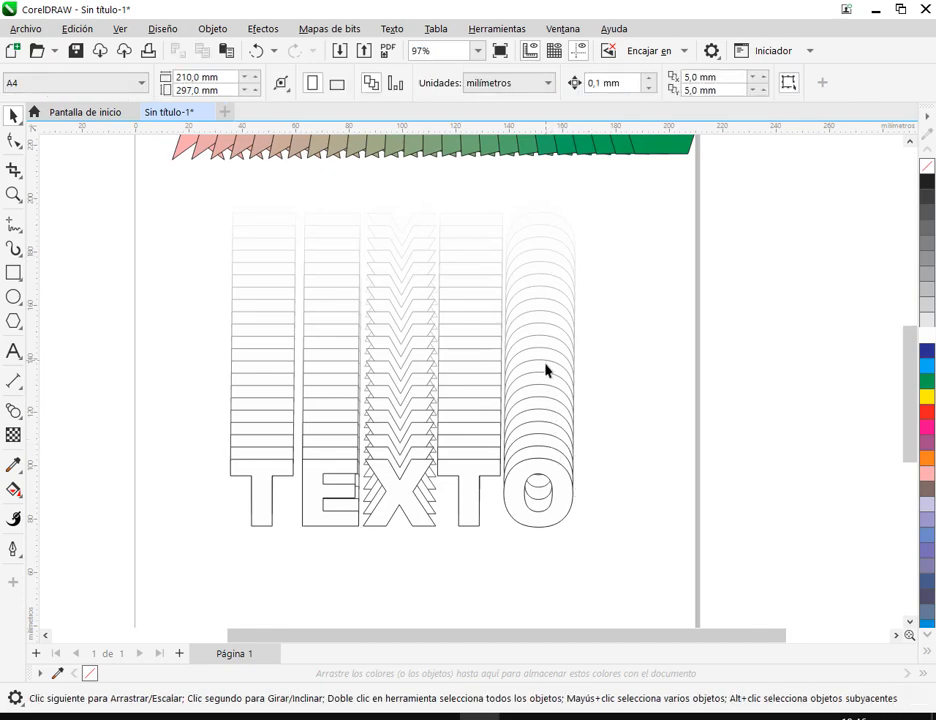
Shorten the text blend by moving its lower end up to about X 100 mm, Y 167 mm
left_click_drag(462, 498, 476, 316)
left_click(480, 370)
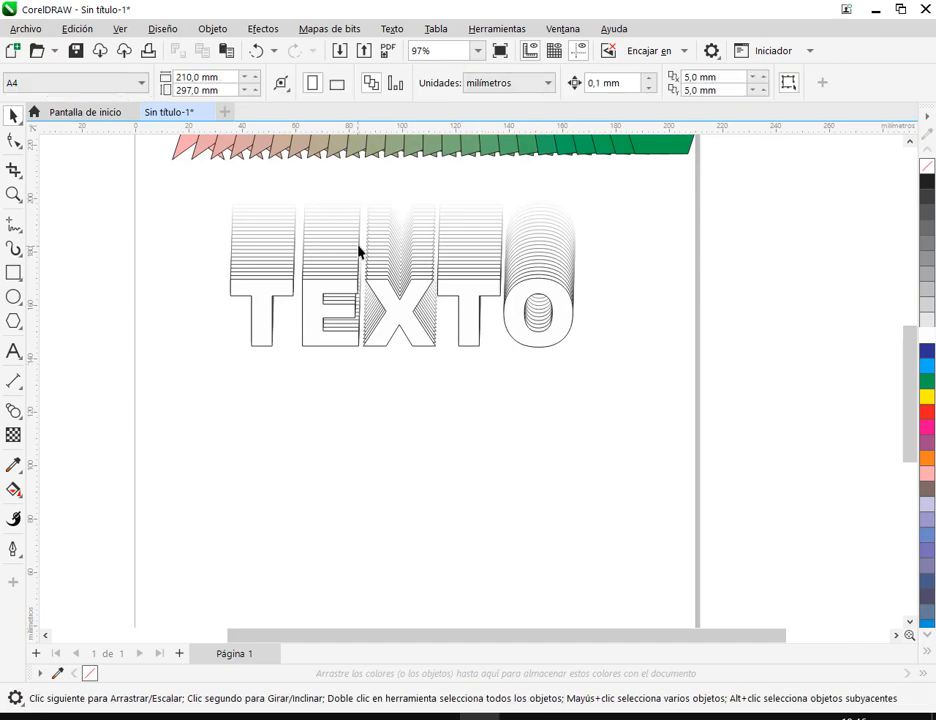
scroll(385, 260, "up", 2)
left_click_drag(530, 346, 537, 307)
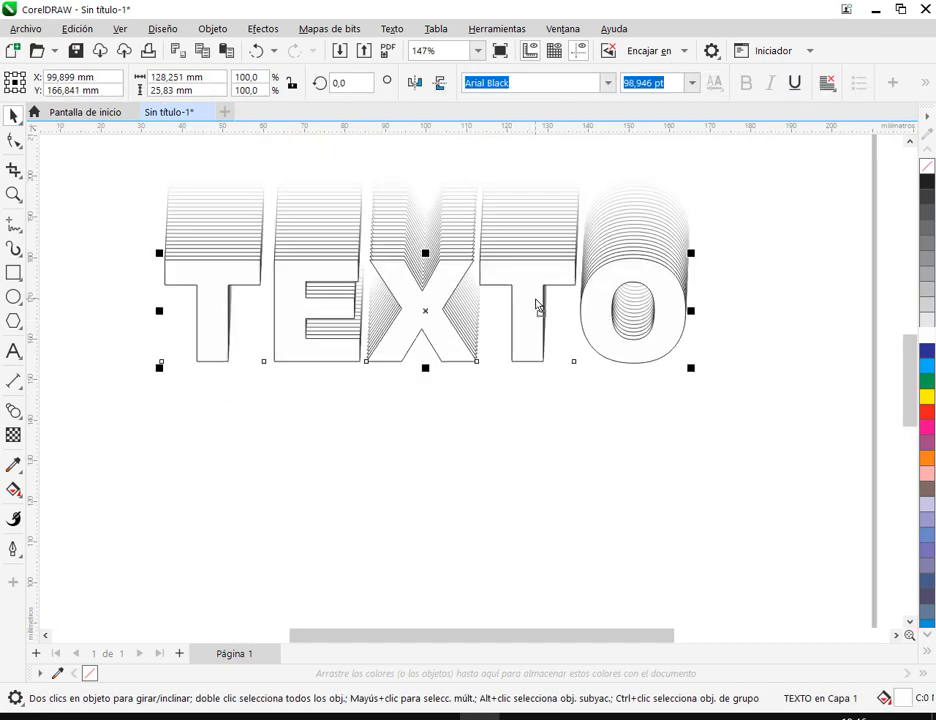
left_click(800, 268)
Remove the outline from the lower end of the text blend and fill it with light blue
left_click(672, 292)
right_click(927, 168)
scroll(927, 176, "up", 1)
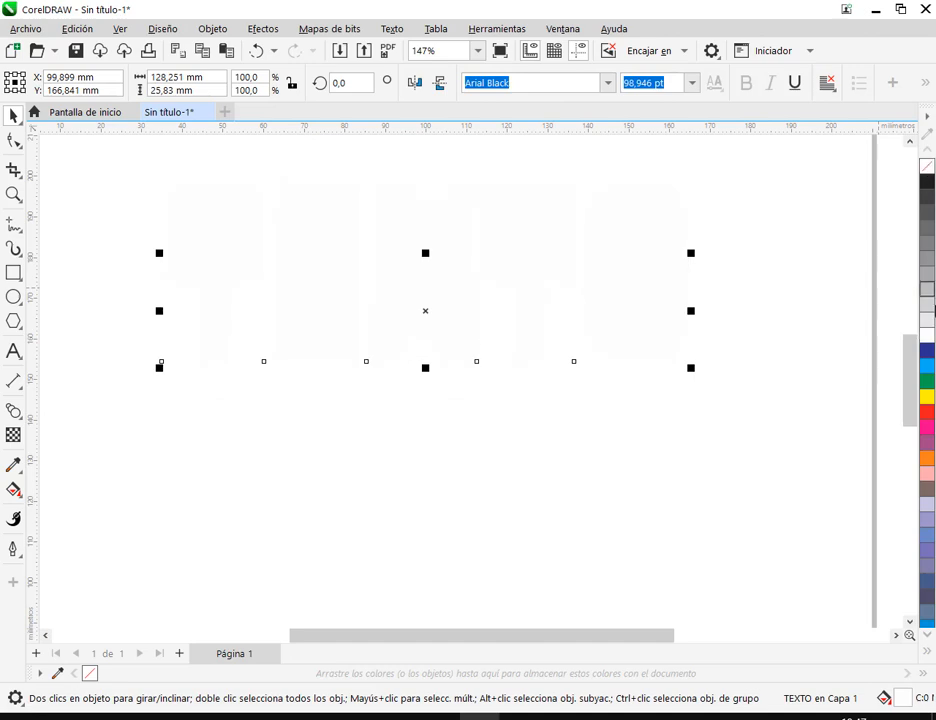
left_click(927, 368)
left_click(750, 340)
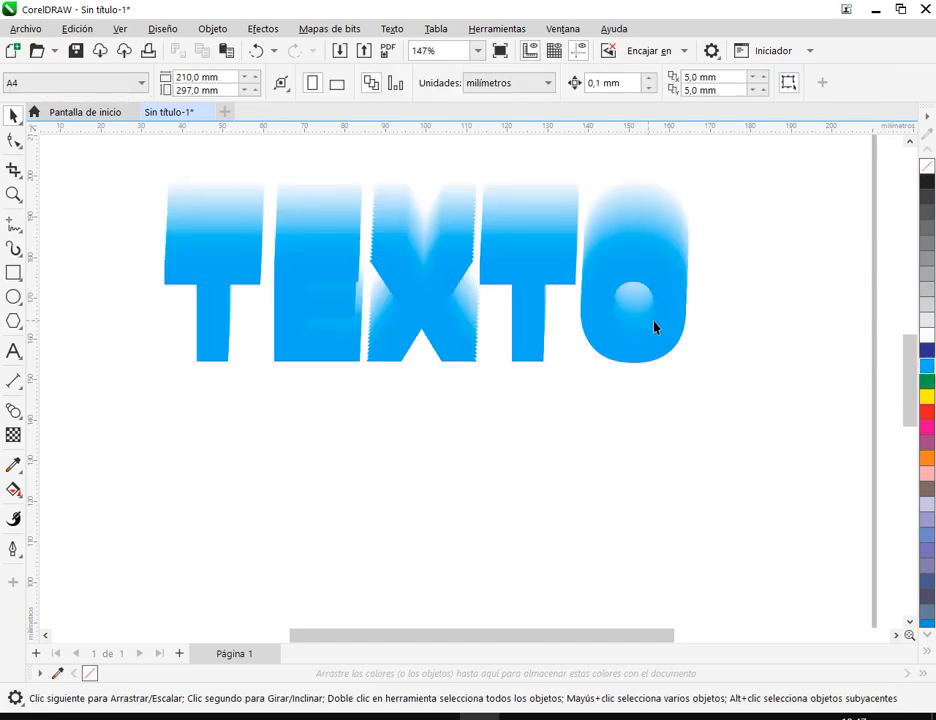
Move the lower TEXTO end down to about Y 163 mm and give it a black outline without fill
left_click(673, 328)
left_click_drag(673, 328, 675, 352)
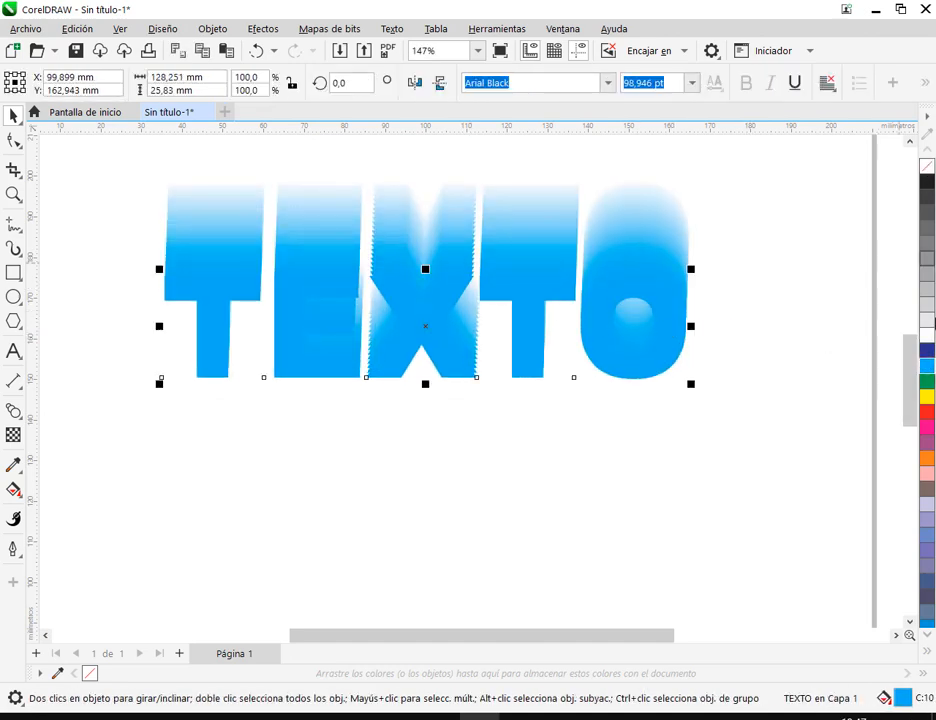
right_click(928, 184)
left_click(927, 166)
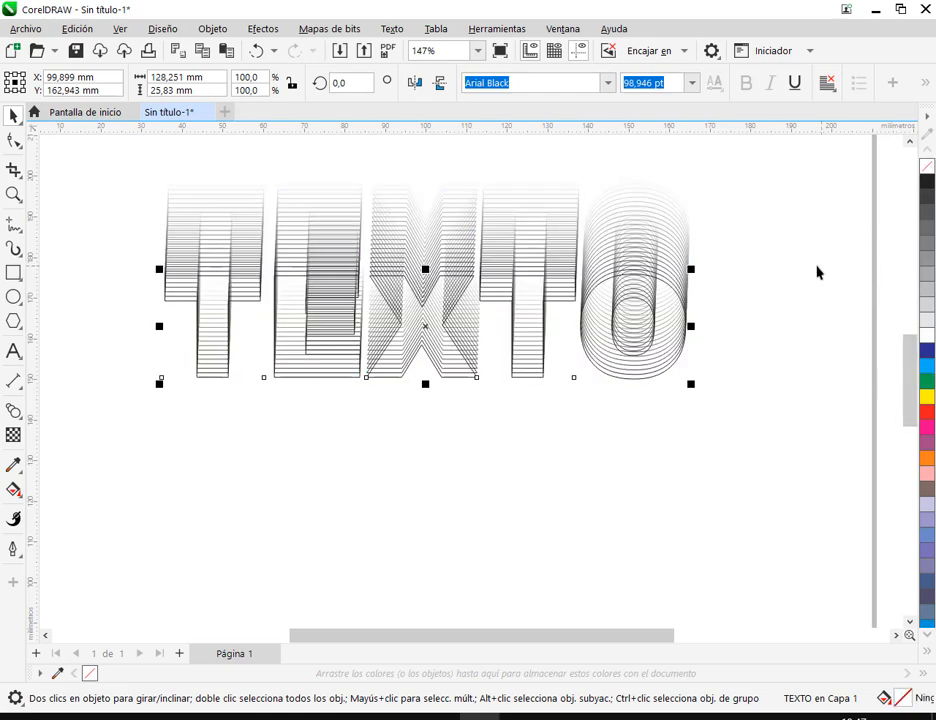
left_click(660, 335)
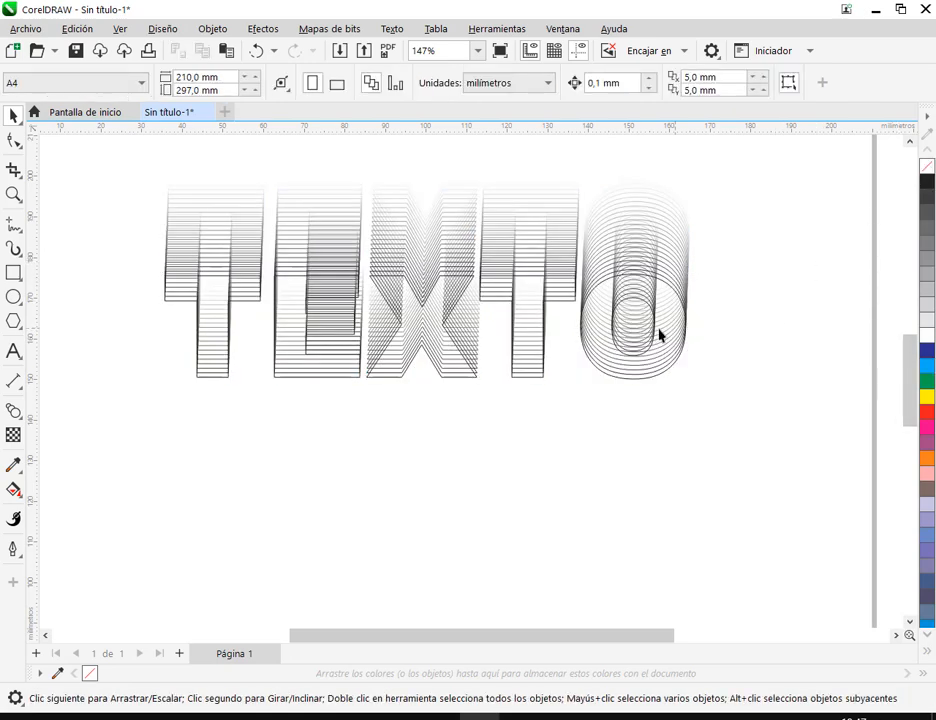
Fill the lower end of the text blend with white
left_click(216, 338)
left_click(689, 382)
left_click(646, 386)
left_click(926, 334)
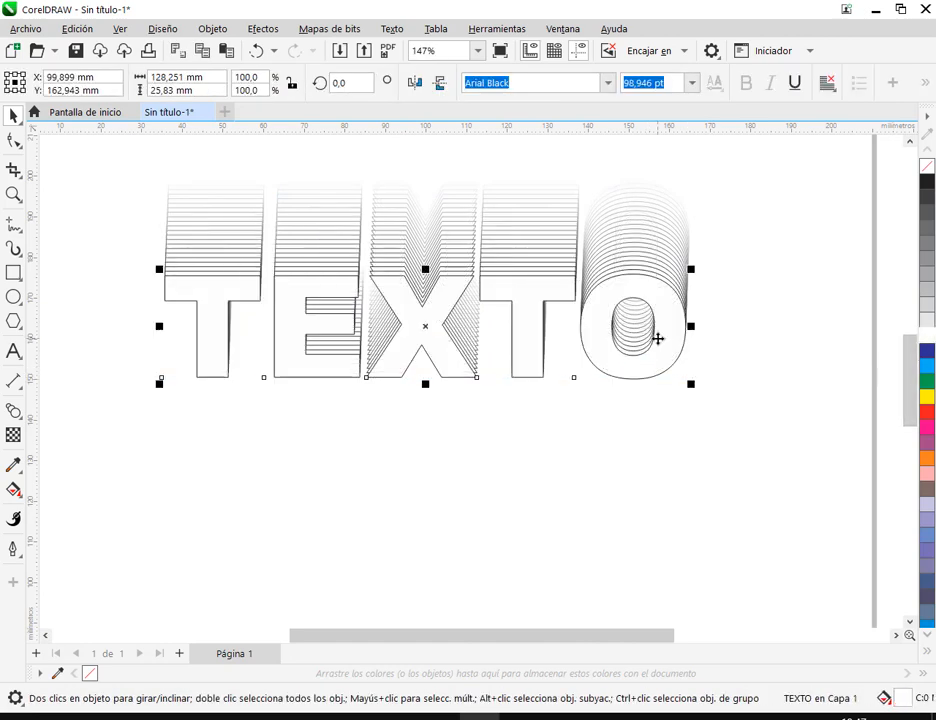
Delete the ellipse blend, the star-to-pentagon blend and the TEXTO blend from the page
key("Escape")
left_click(598, 326)
left_click(752, 322)
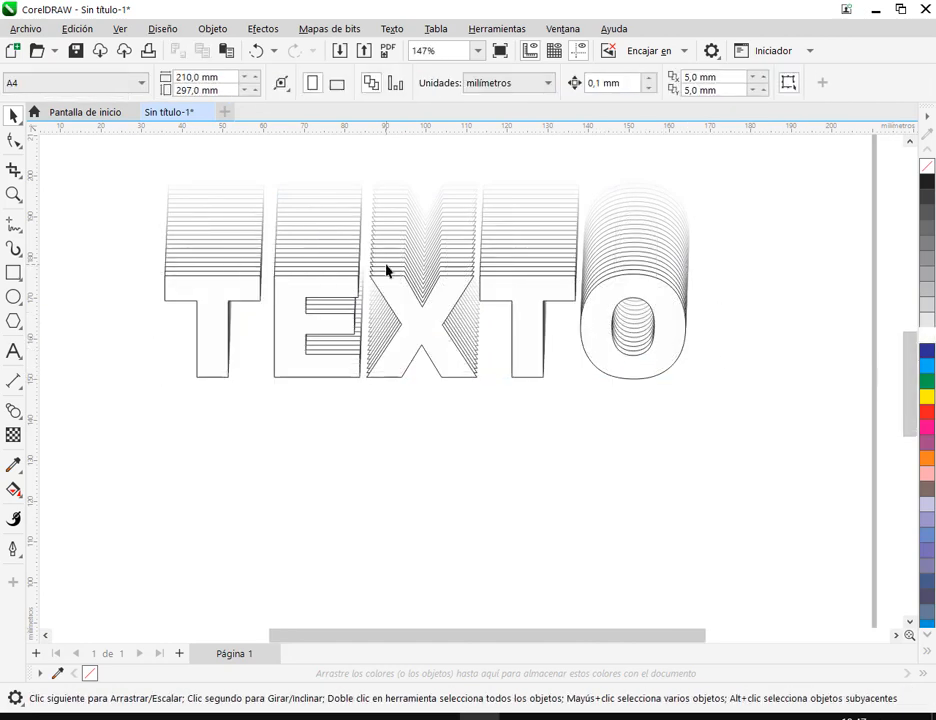
scroll(387, 268, "down", 2)
left_click_drag(447, 273, 462, 432)
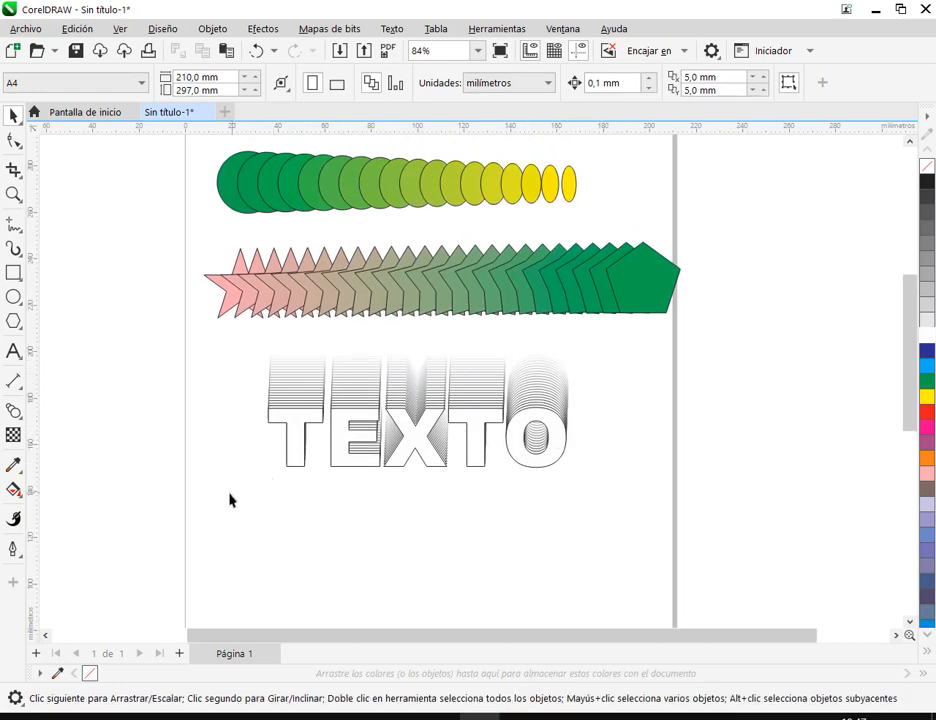
left_click_drag(229, 500, 648, 328)
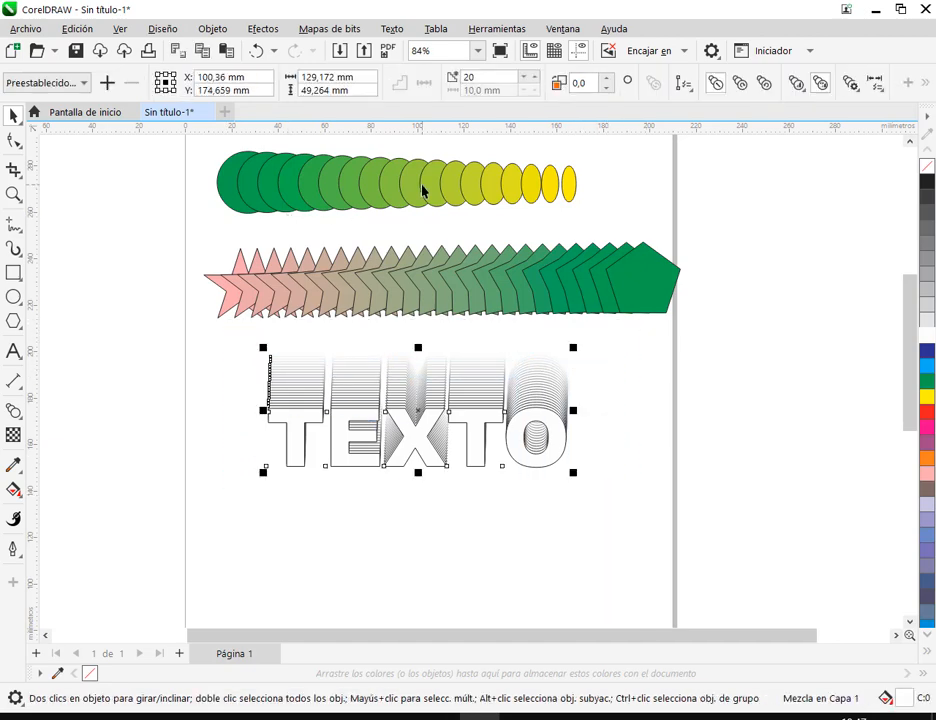
key("Delete")
key("Delete")
key("Delete")
scroll(181, 338, "up", 2)
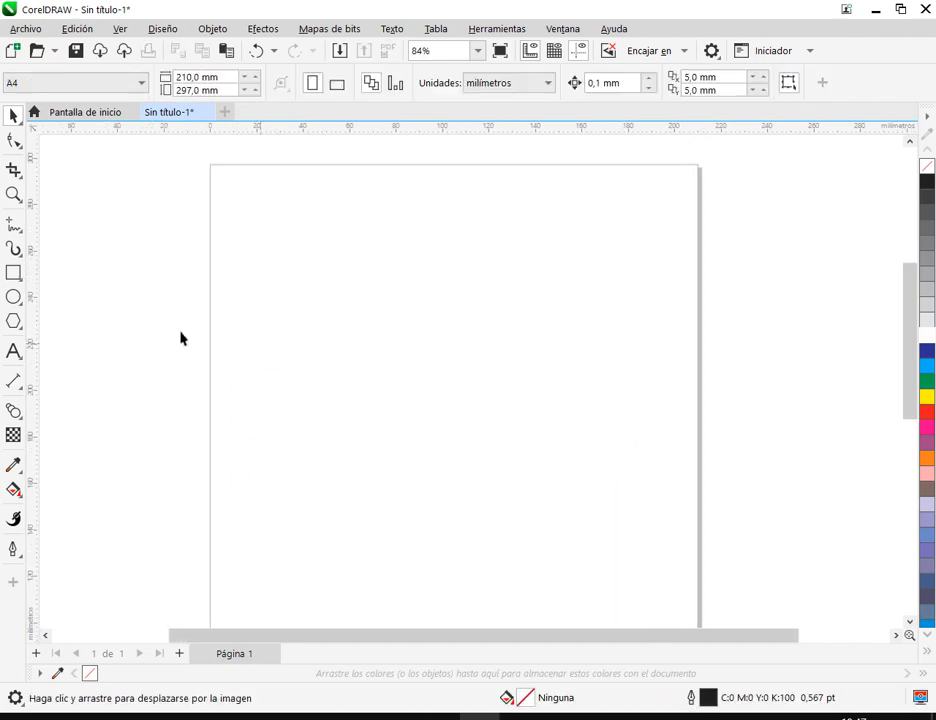
Draw a circle about 29 mm wide near the page's upper left and a pentagon about 25 × 23 mm to its right
left_click(14, 297)
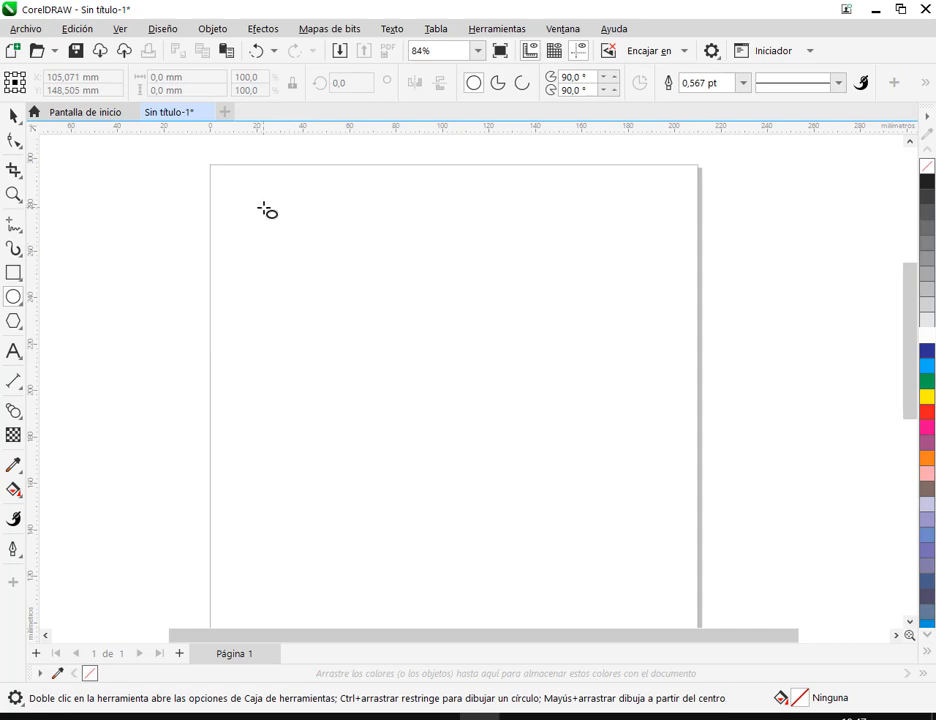
mouse_move(250, 205)
left_mouse_down()
mouse_move(307, 274)
mouse_move(320, 274)
left_mouse_up()
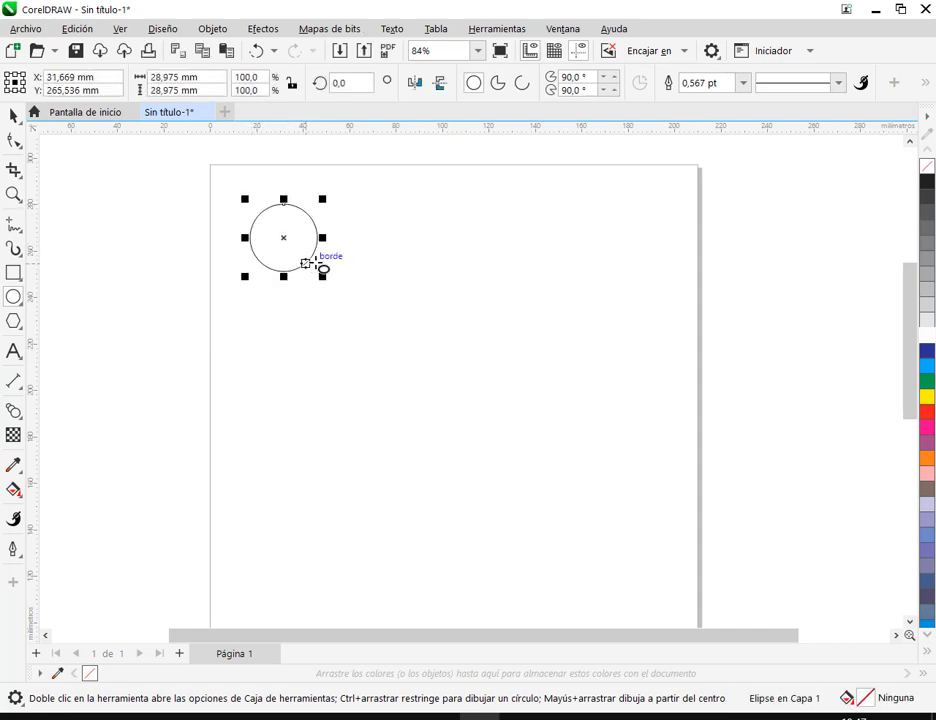
left_click(14, 321)
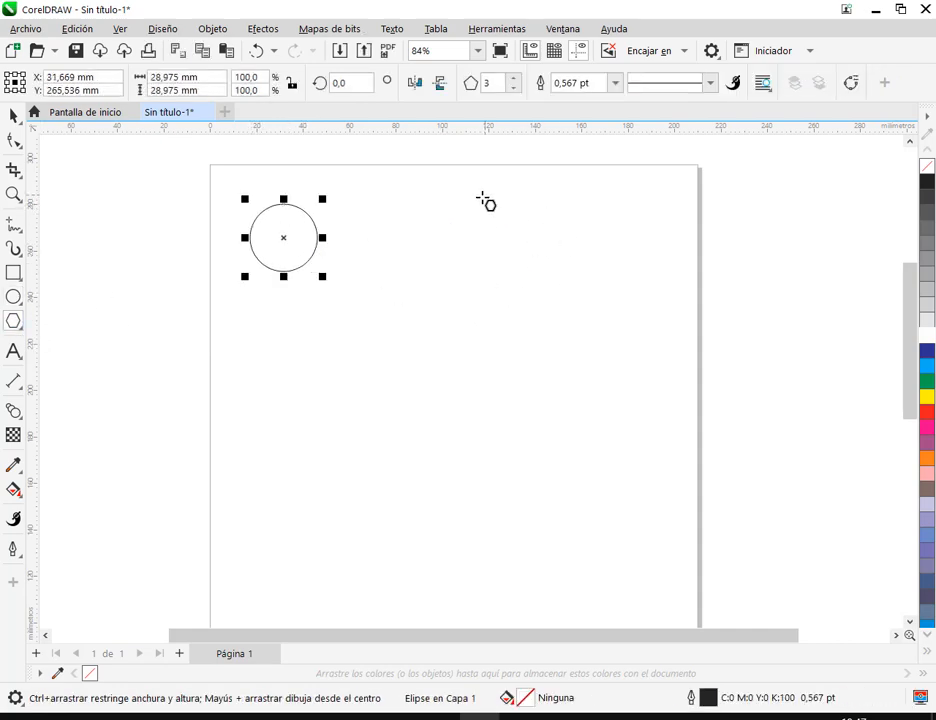
left_click_drag(468, 208, 552, 289)
key("ctrl+z")
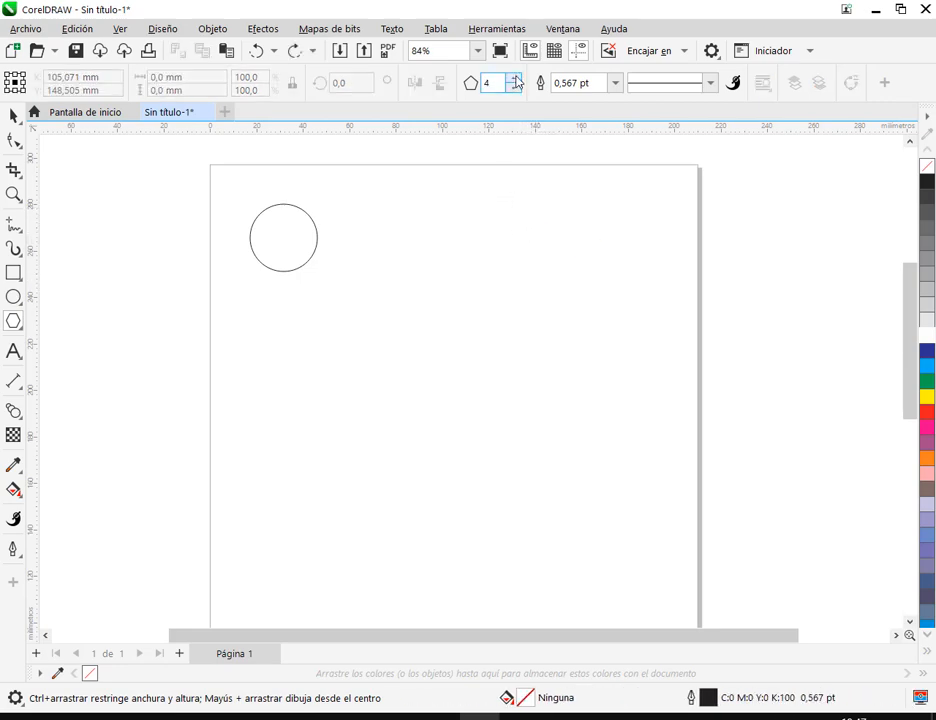
left_click(516, 79)
left_click_drag(460, 207, 526, 270)
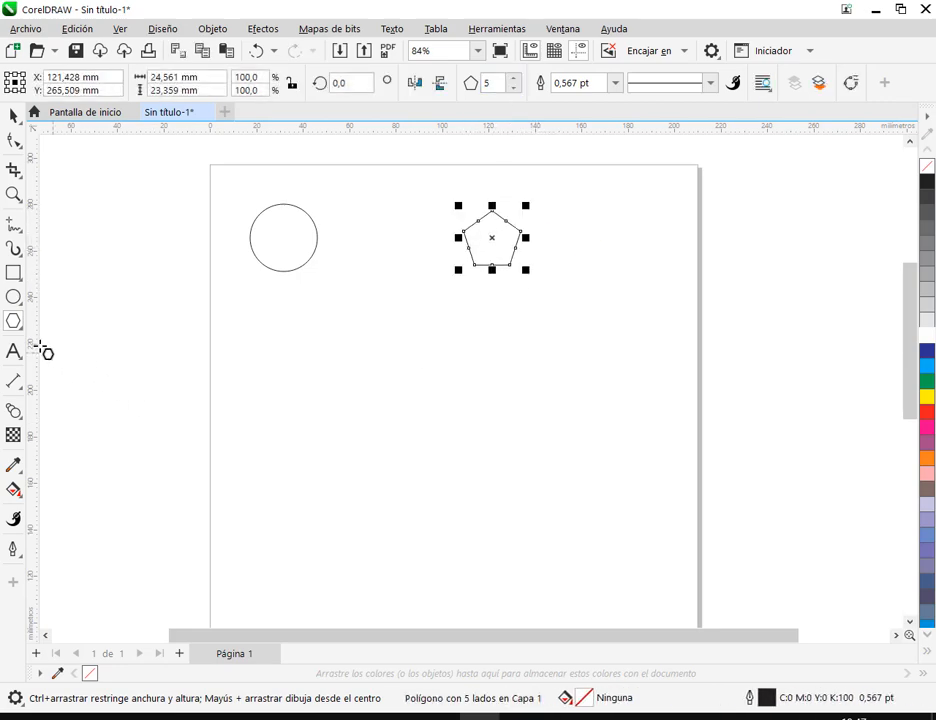
Draw a five-pointed star about 42 × 40 mm below and between the circle and the pentagon
left_click(13, 321)
left_click(60, 341)
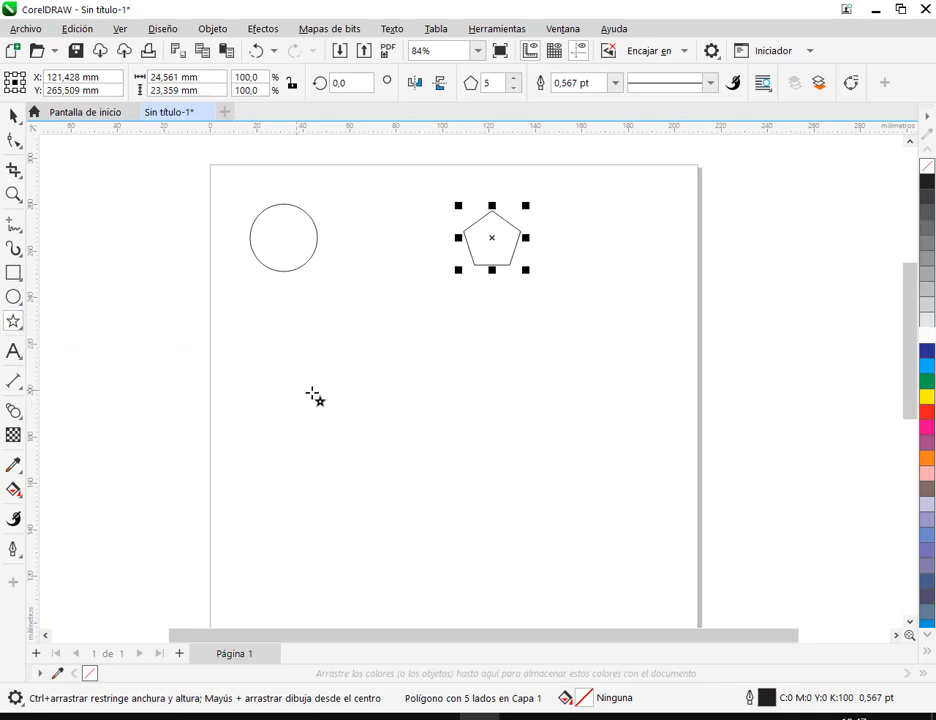
left_click_drag(364, 384, 474, 489)
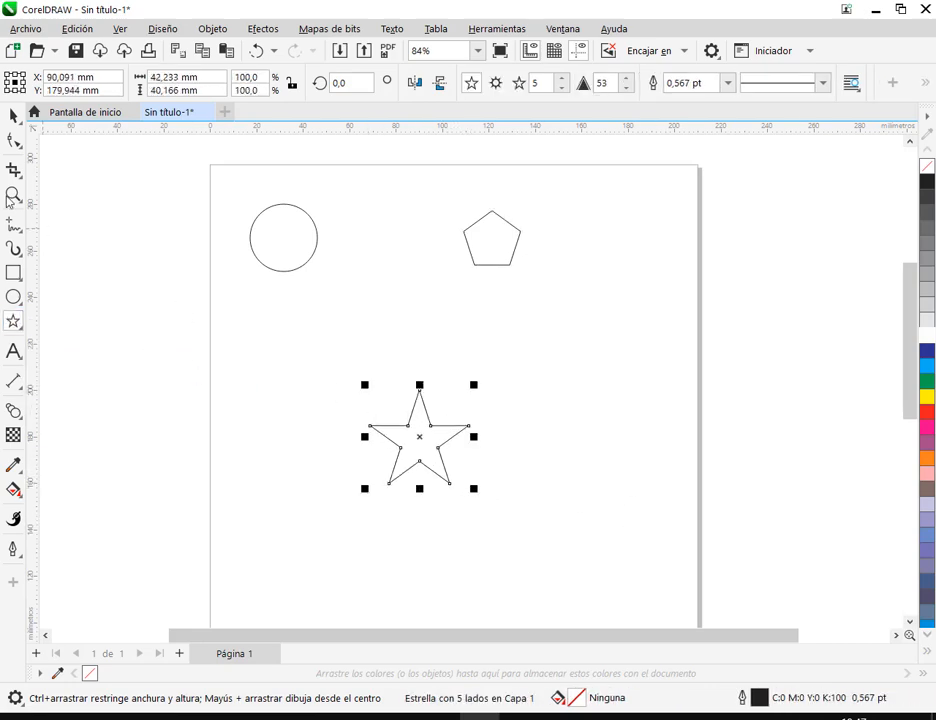
Fill the circle and the star with green and the pentagon with yellow
left_click(13, 116)
left_click(211, 328)
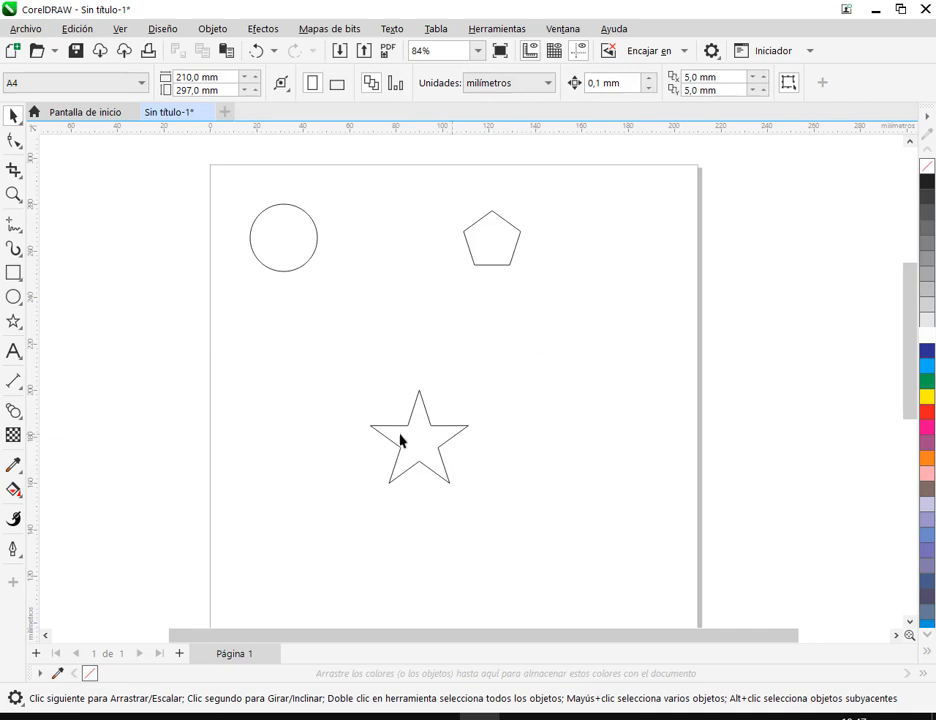
left_click_drag(453, 350, 535, 500)
left_click(927, 380)
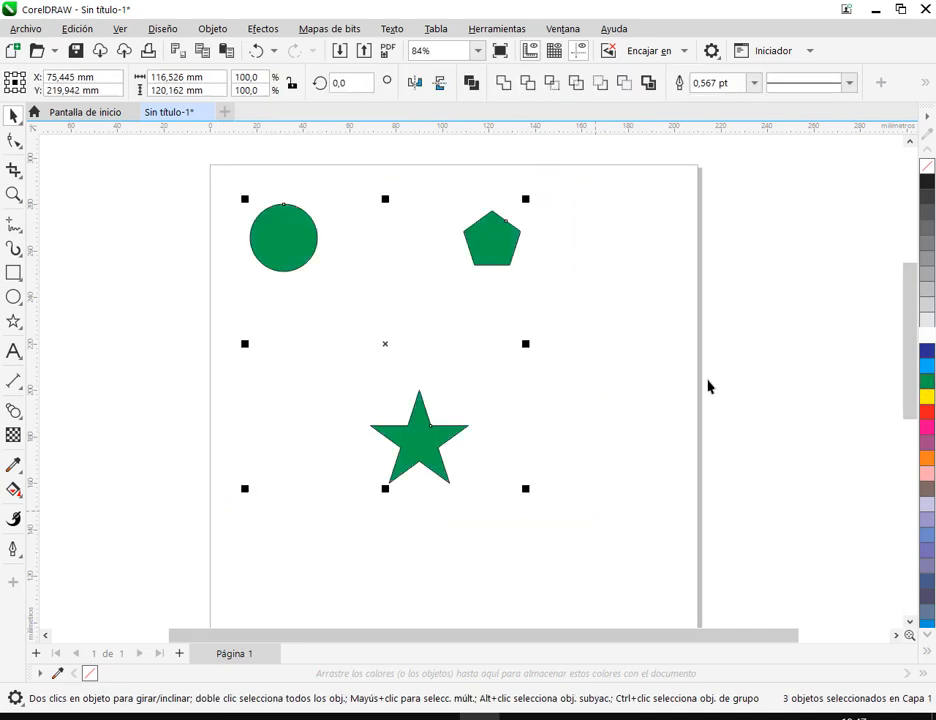
left_click(708, 386)
left_click(483, 237)
left_click(927, 397)
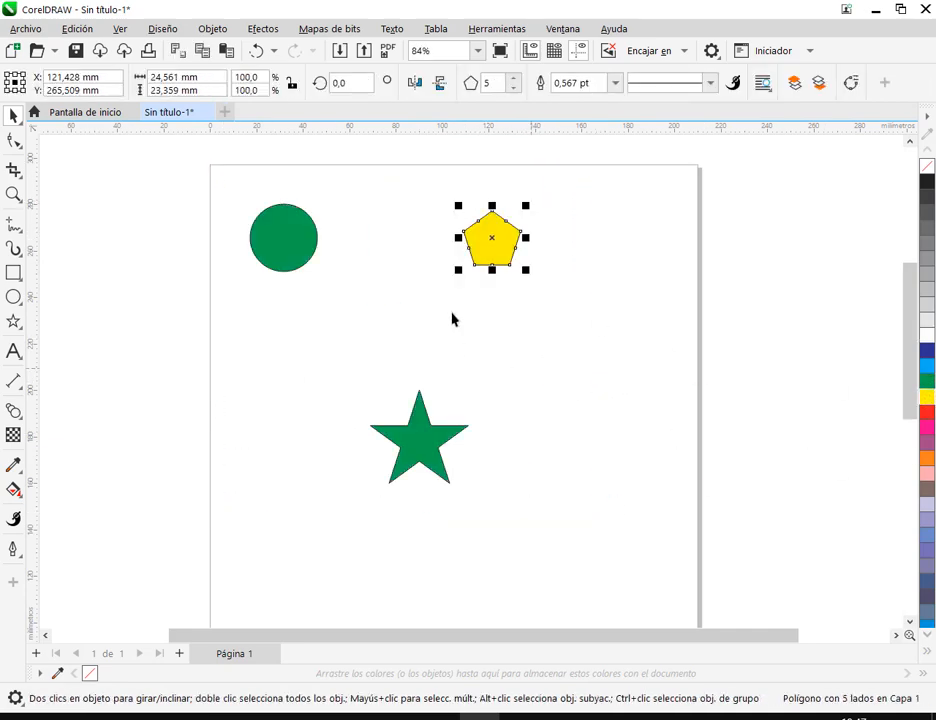
left_click(275, 304)
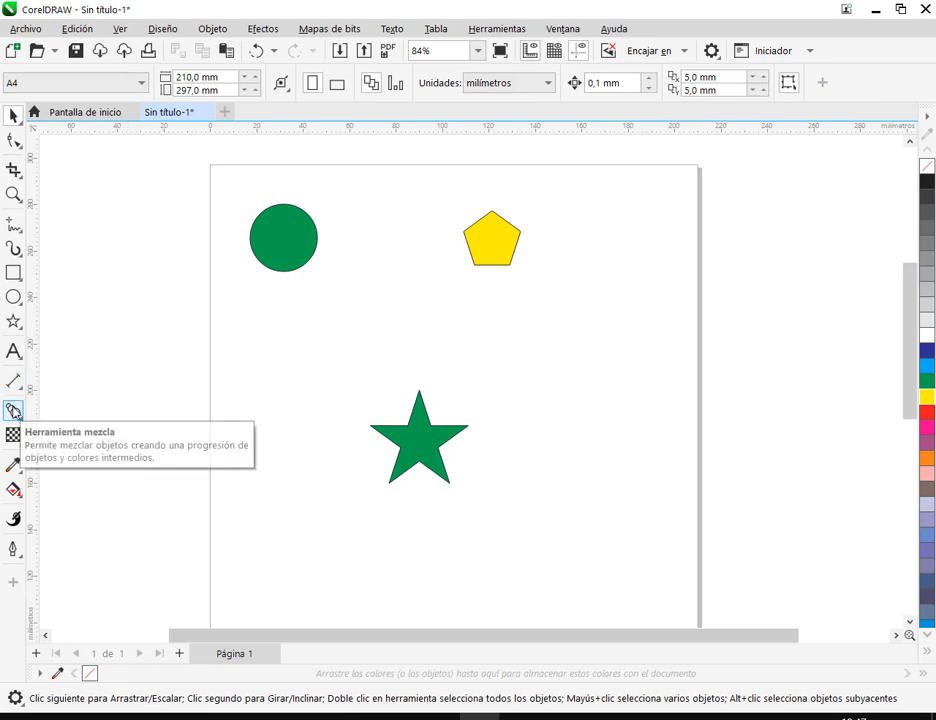
Blend the green circle with the yellow pentagon, and the pentagon with the green star
left_click(13, 411)
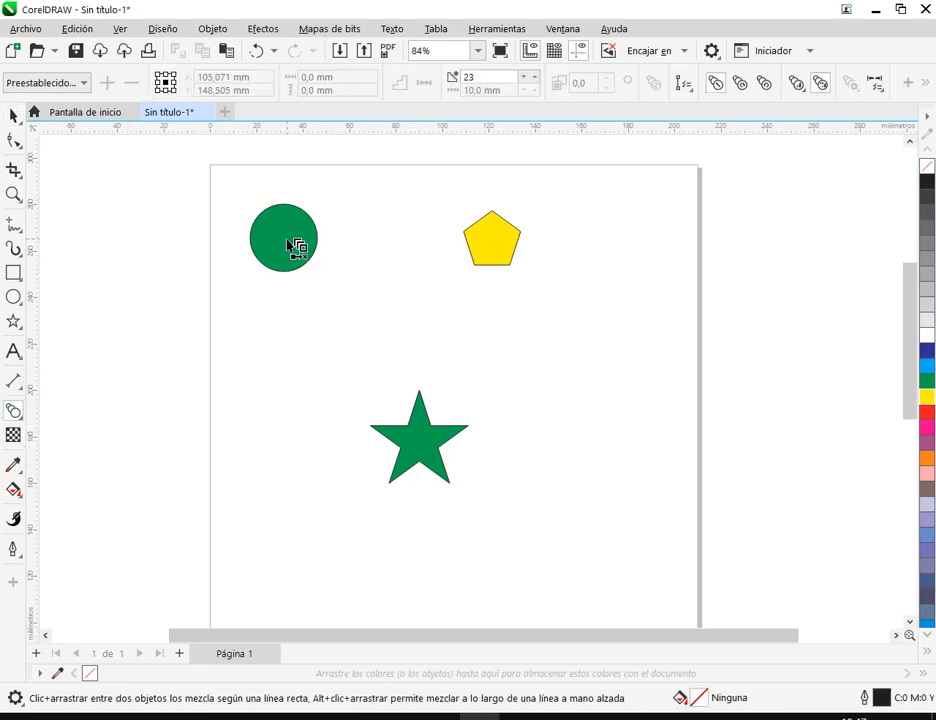
left_click_drag(288, 243, 424, 441)
left_click(13, 116)
left_click(263, 292)
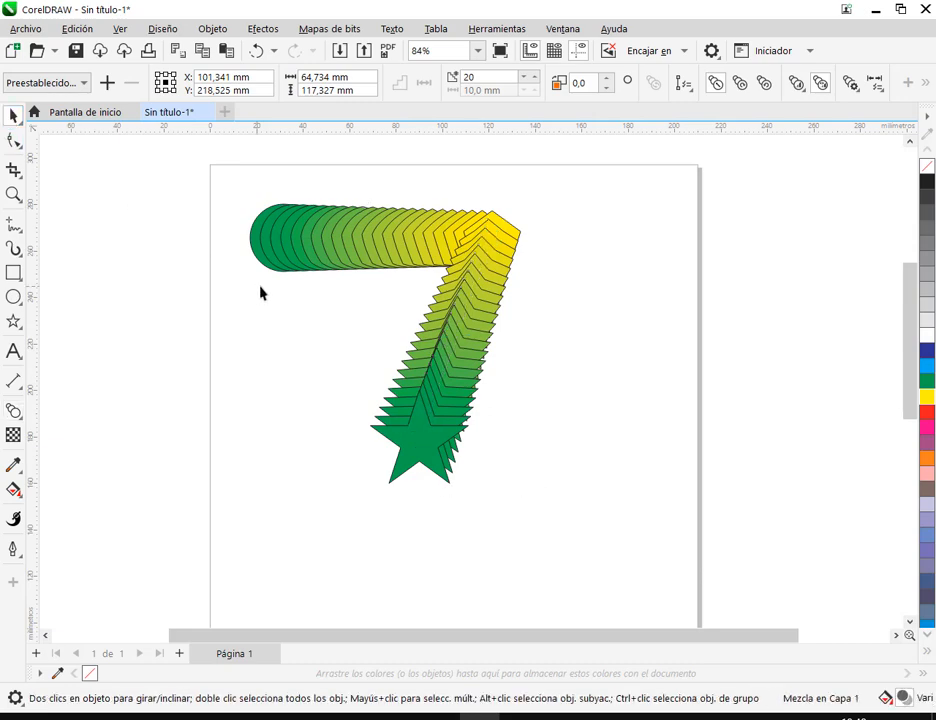
Move the star end to about X 248 mm, Y 247 mm and the circle end to about X 22 mm, Y 274 mm
left_click_drag(420, 459, 787, 286)
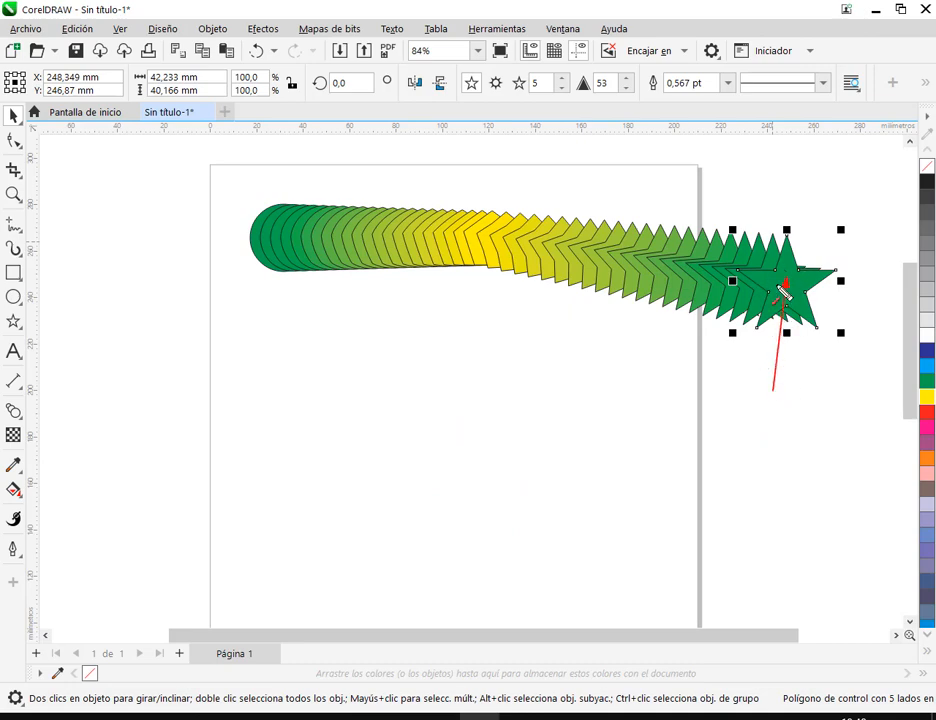
mouse_move(251, 243)
left_mouse_down()
mouse_move(244, 308)
mouse_move(267, 228)
mouse_move(260, 221)
left_mouse_up()
Move the yellow pentagon shared by both blends up to about X 122 mm, Y 270 mm
left_click(474, 234)
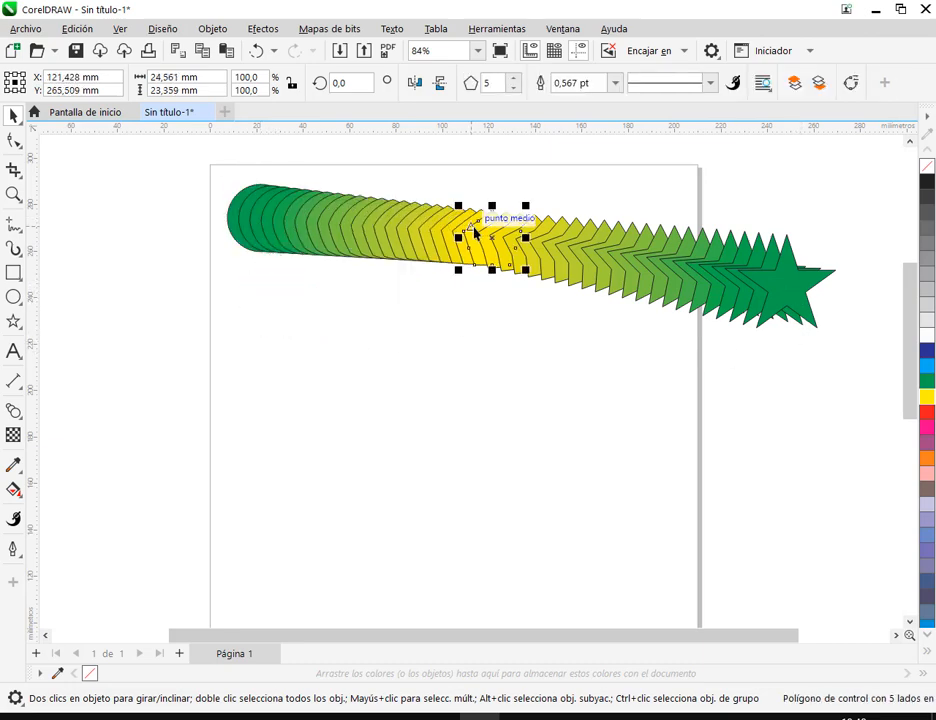
left_click(470, 286)
left_click(448, 237)
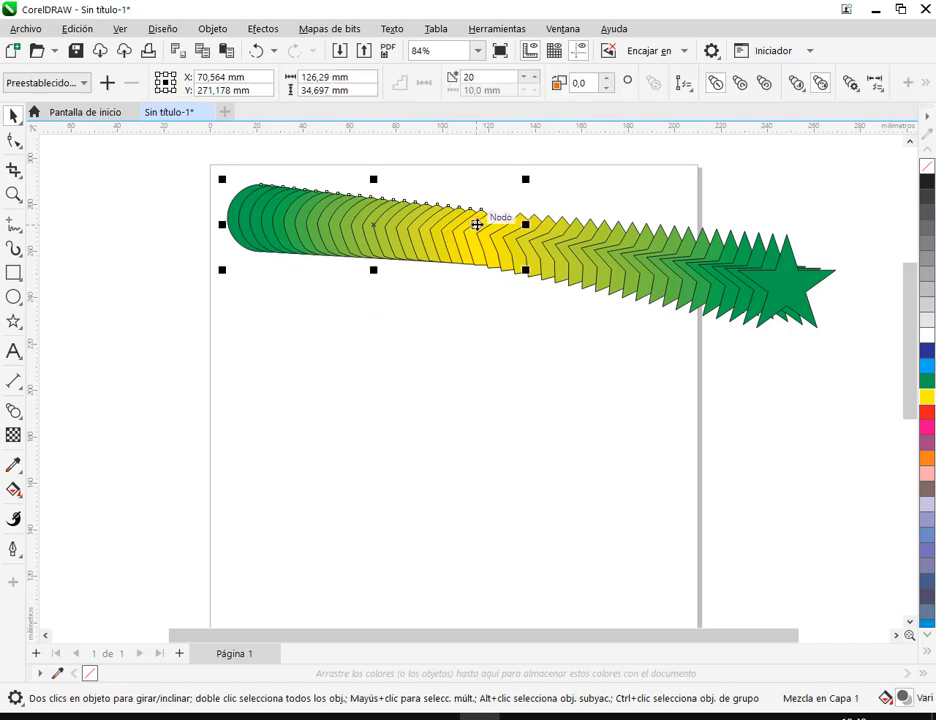
left_click(470, 313)
left_click(478, 256)
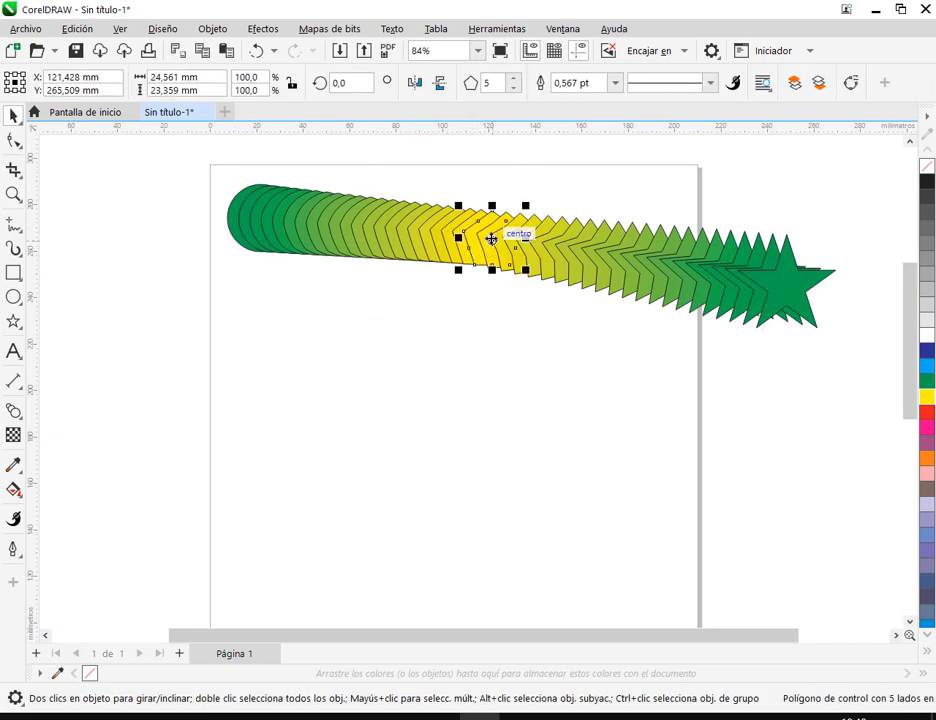
mouse_move(493, 240)
left_mouse_down()
mouse_move(507, 184)
mouse_move(494, 305)
mouse_move(494, 236)
left_mouse_up()
left_click(531, 350)
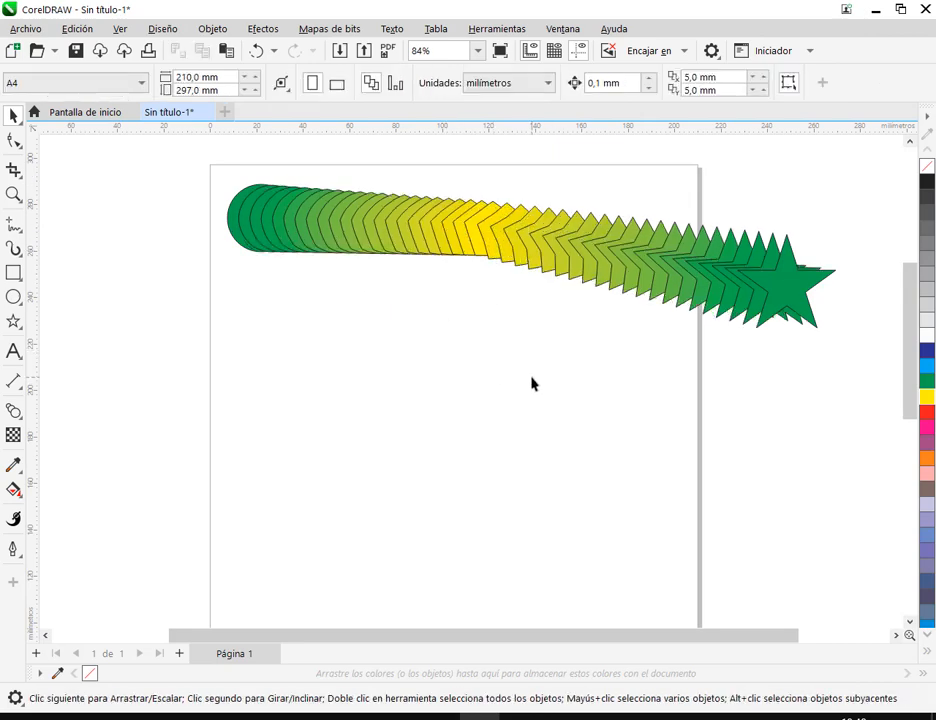
Examine the start and end object options available for the blend between the circle and the pentagon
left_click(411, 247)
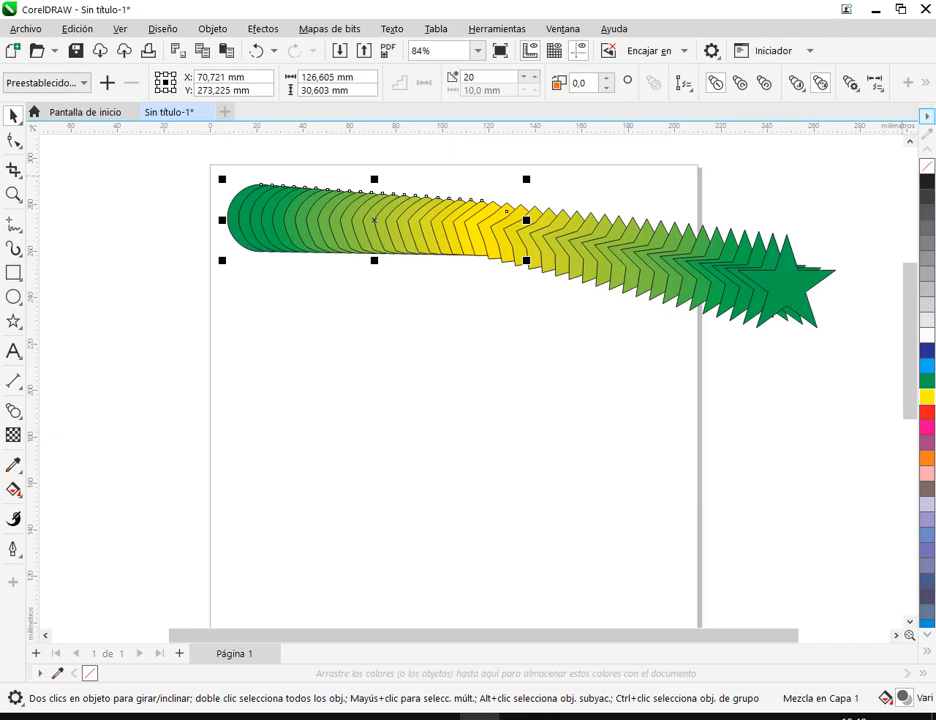
left_click(875, 83)
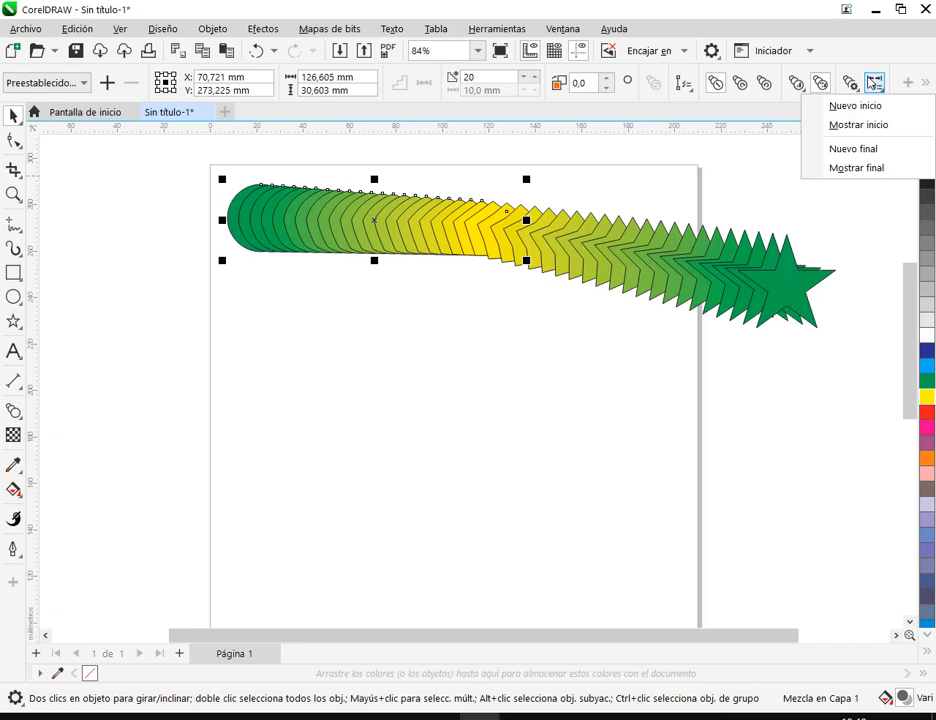
key("ctrl+2")
left_click_drag(862, 68, 896, 98)
left_click_drag(873, 138, 873, 100)
key("Escape")
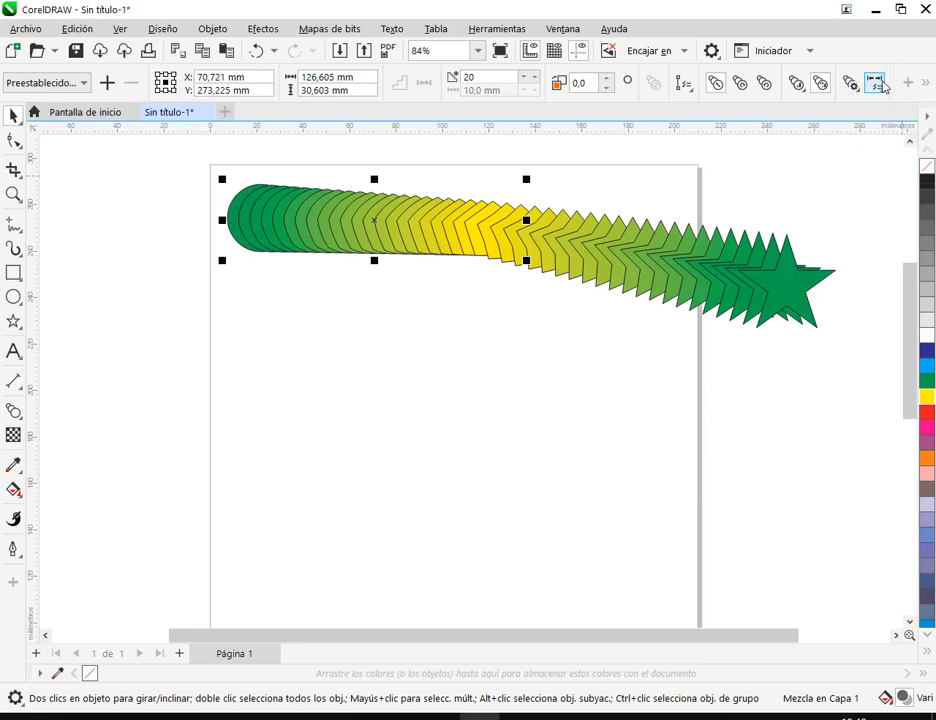
left_click(875, 83)
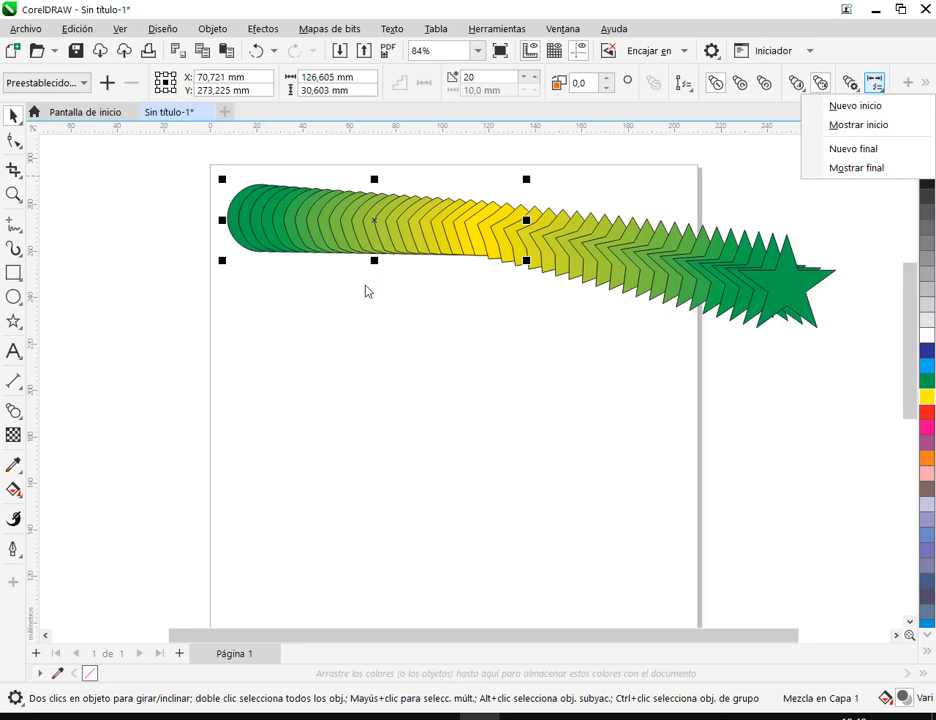
left_click(366, 290)
left_click(378, 208)
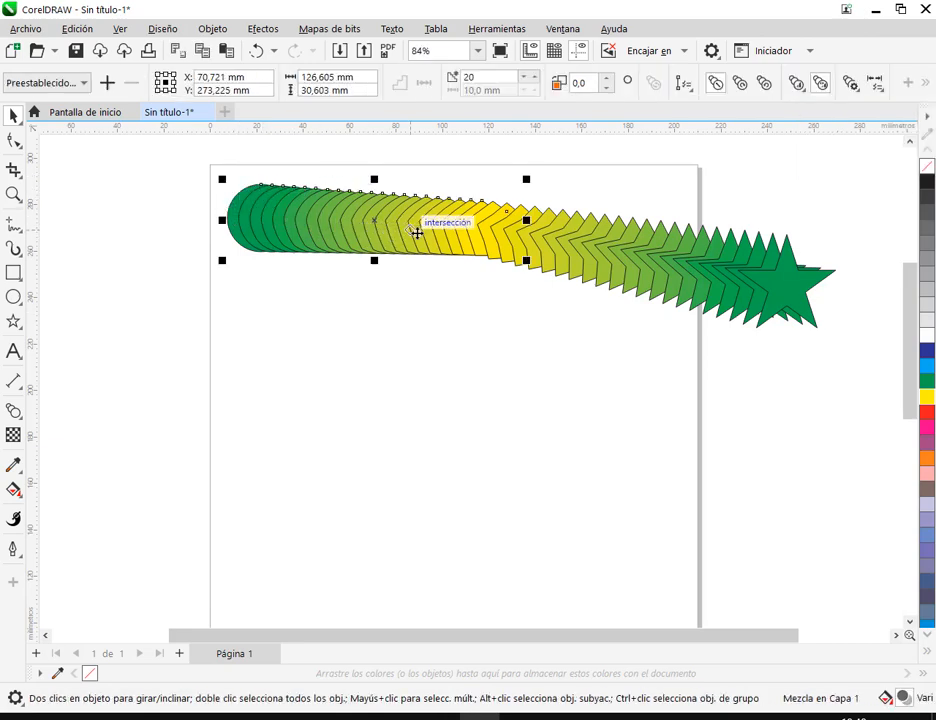
Select the circle blend's start object with Mostrar inicio, try moving it to about X -16 mm, Y 279 mm, and undo the move
left_click(876, 88)
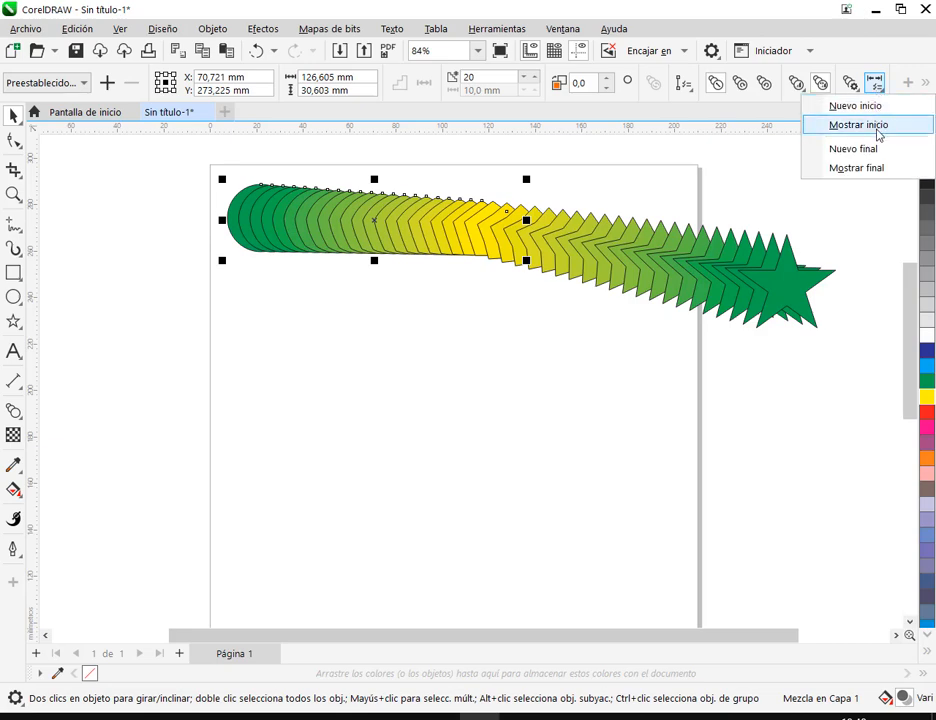
left_click(858, 125)
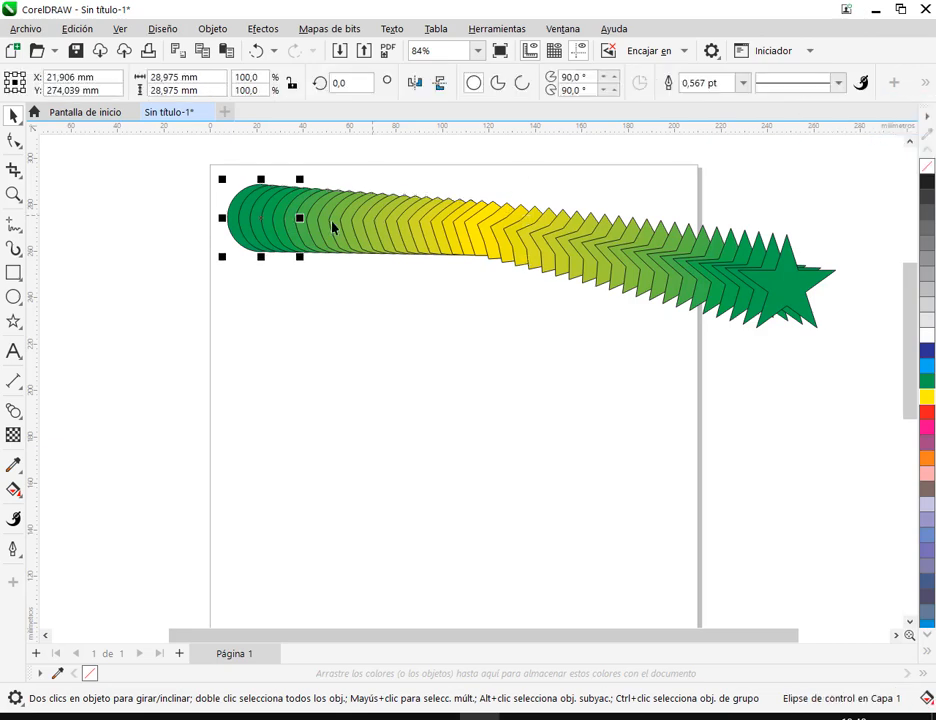
left_click_drag(260, 217, 174, 205)
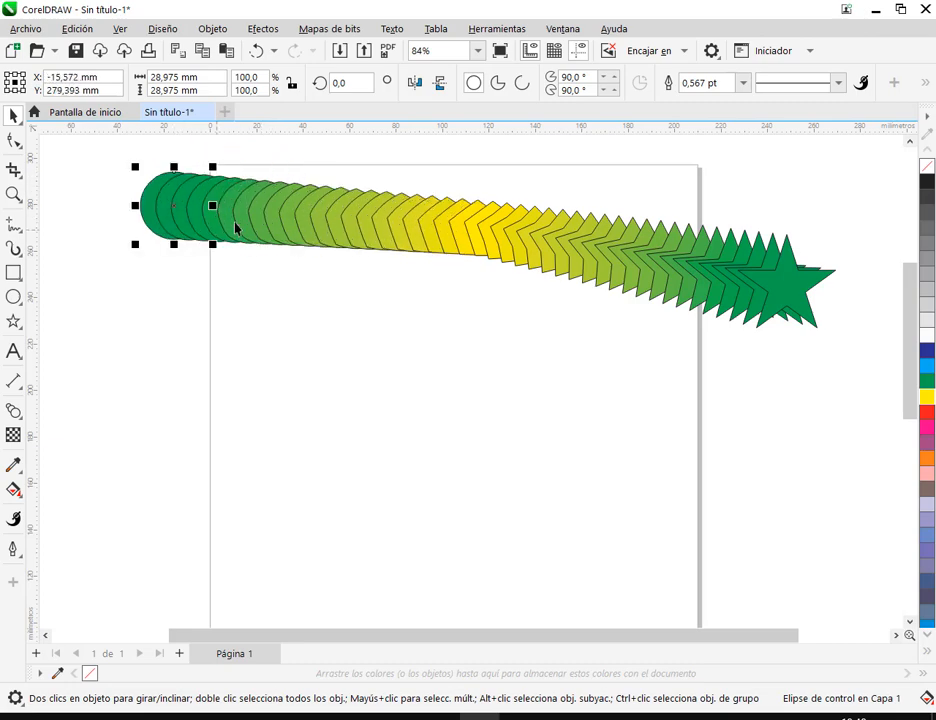
key("ctrl+z")
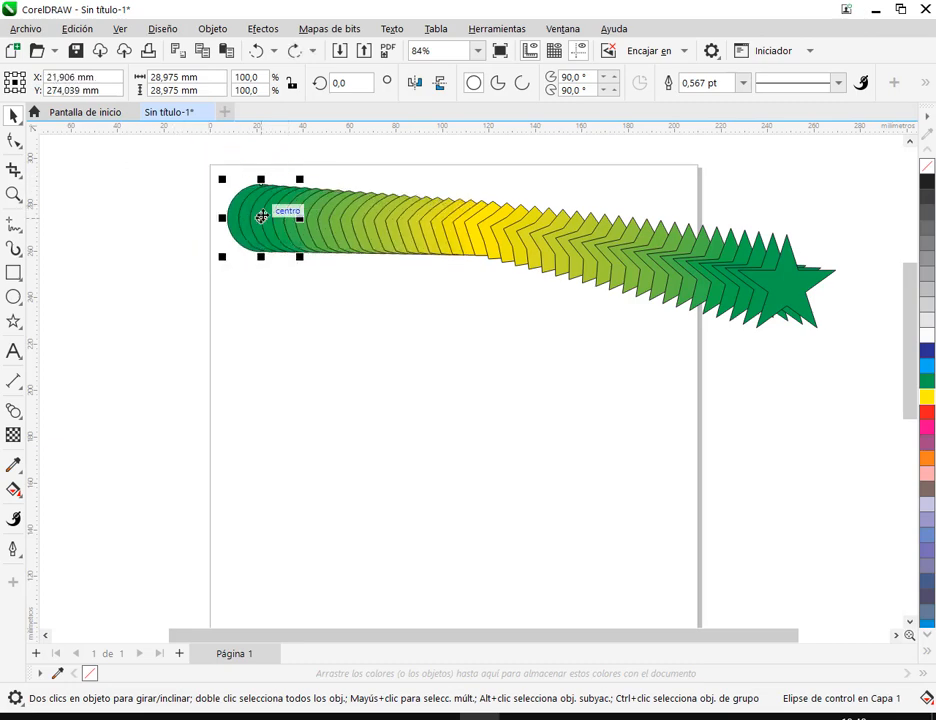
Select the end object of the circle-to-pentagon blend with Mostrar final and fill it with magenta
left_click(378, 225)
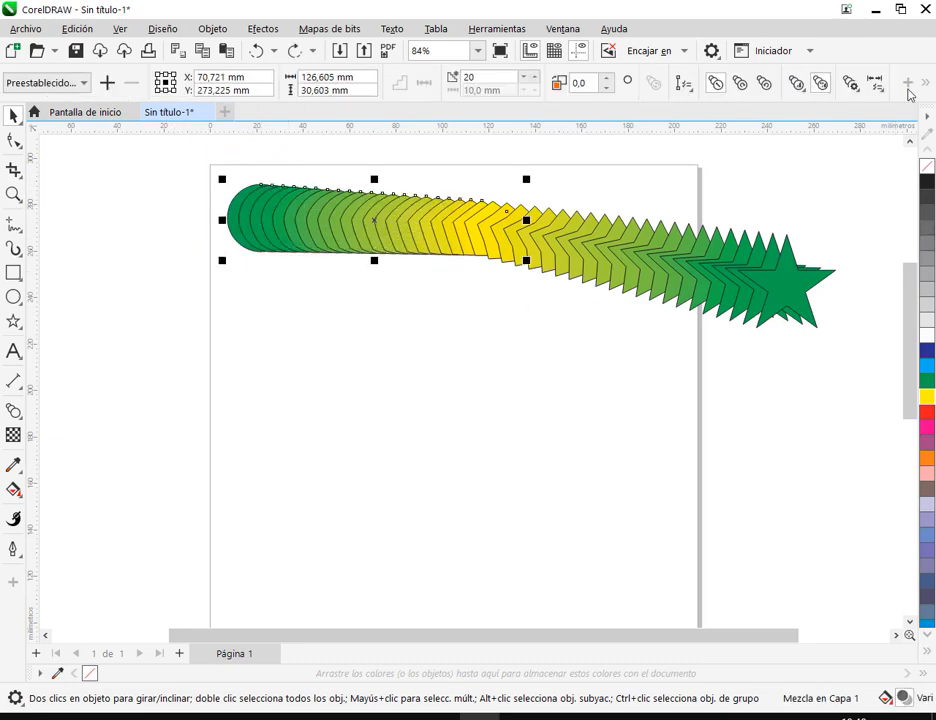
left_click(876, 86)
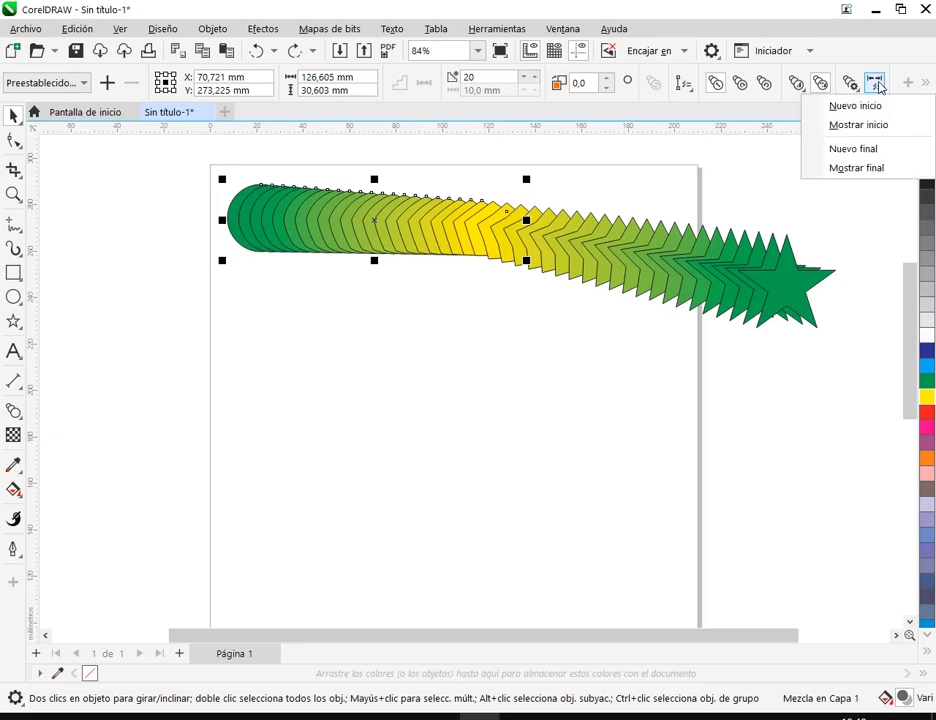
left_click(856, 168)
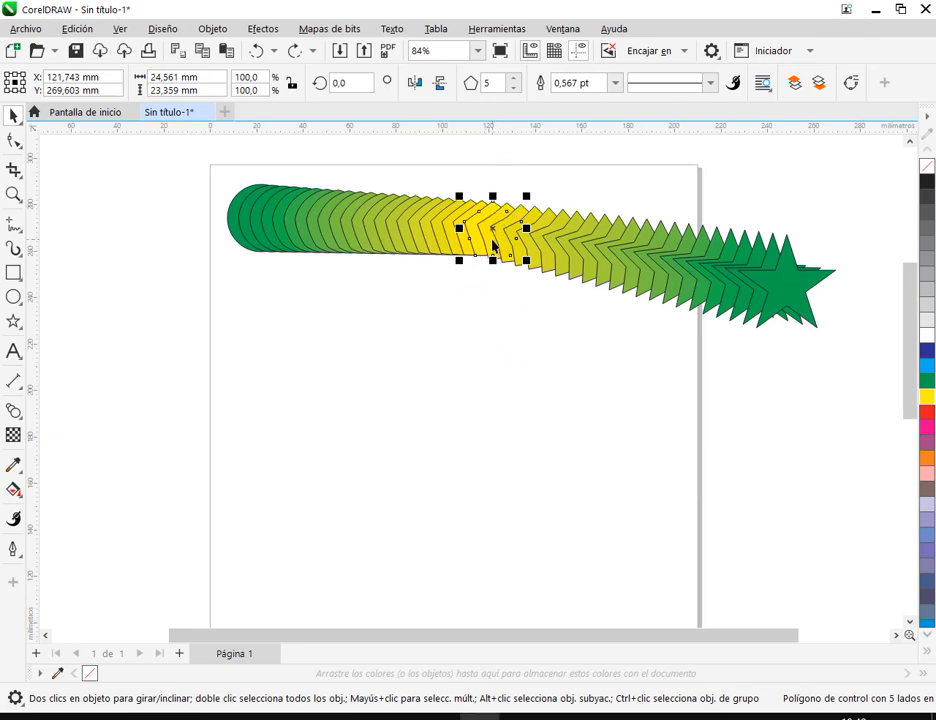
left_click(928, 427)
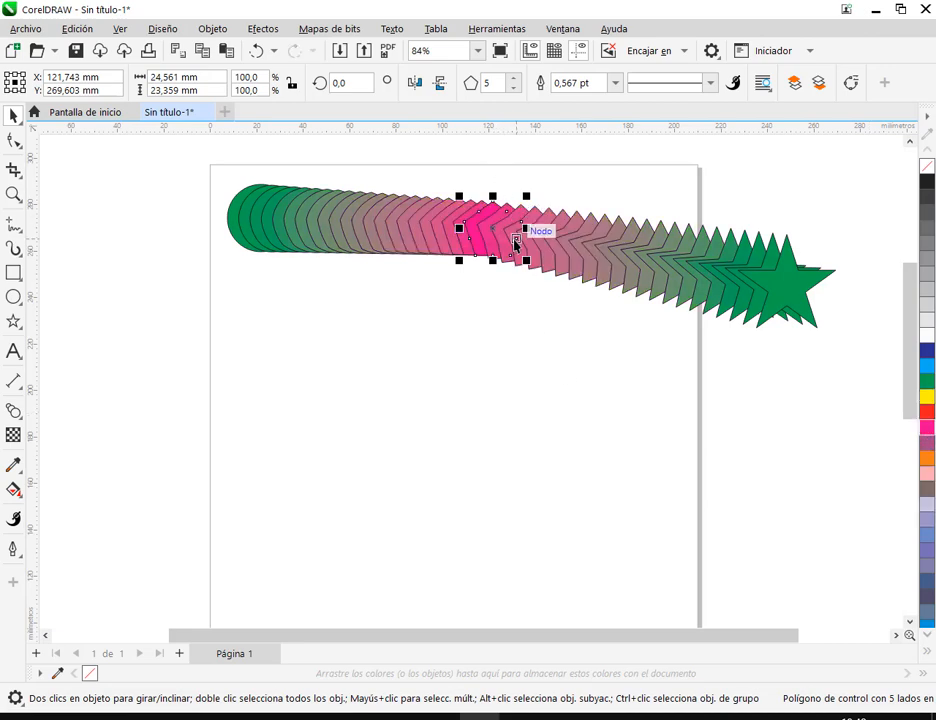
Select the end object of the pentagon-to-star blend with Mostrar final and fill it with yellow
left_click(645, 258)
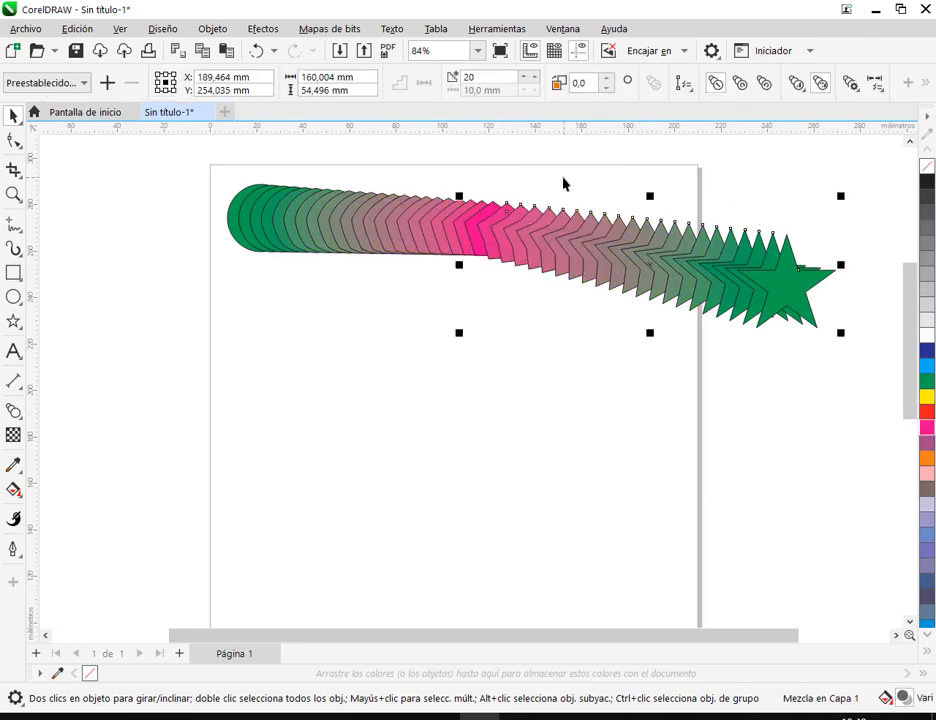
left_click(268, 250)
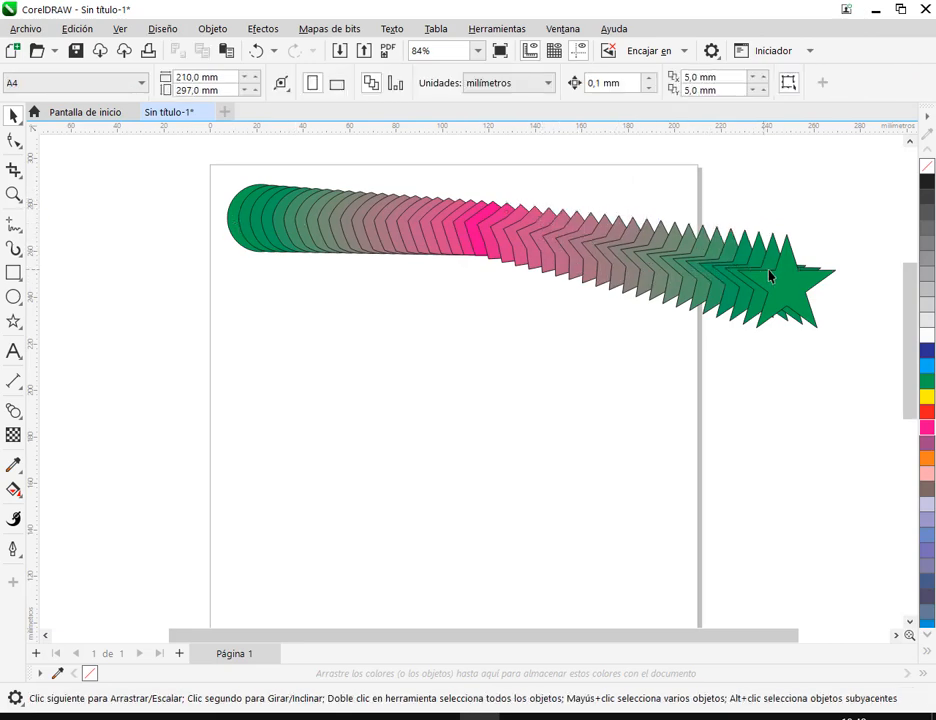
left_click(662, 274)
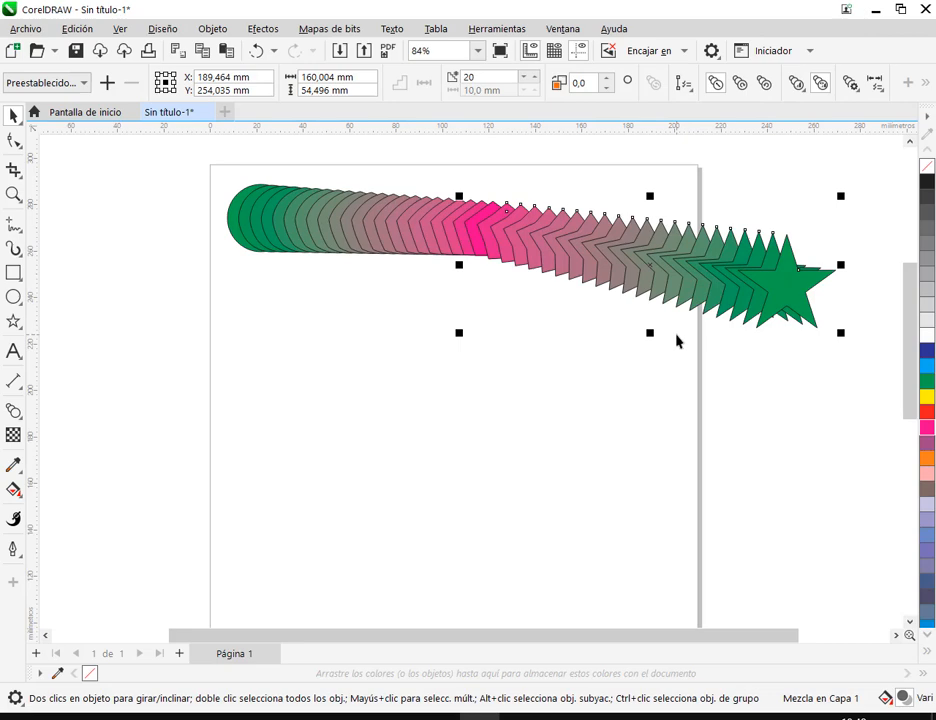
left_click(875, 85)
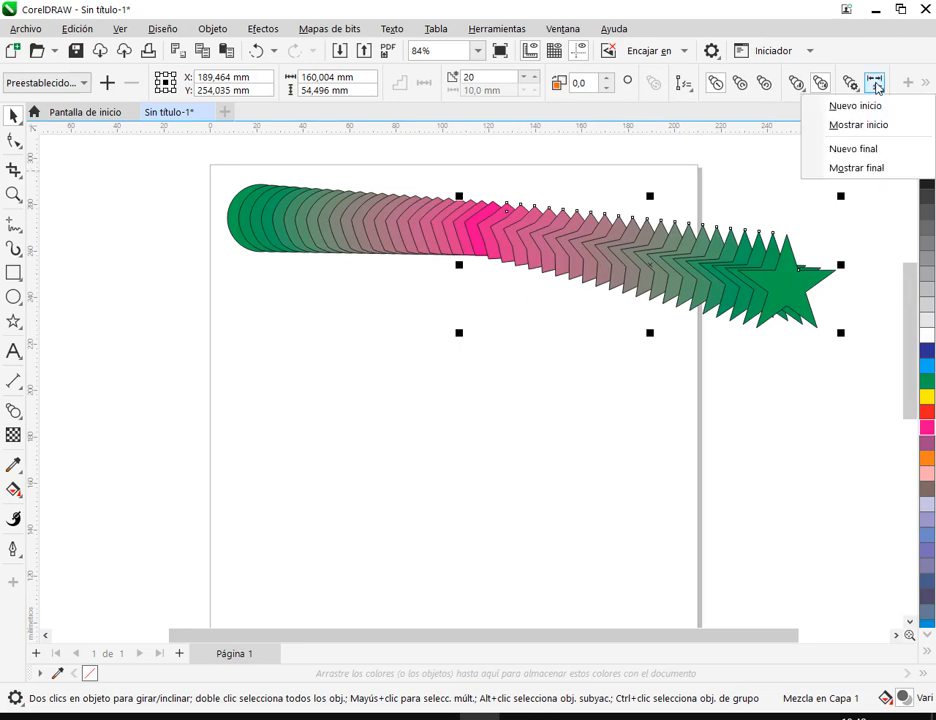
left_click(882, 170)
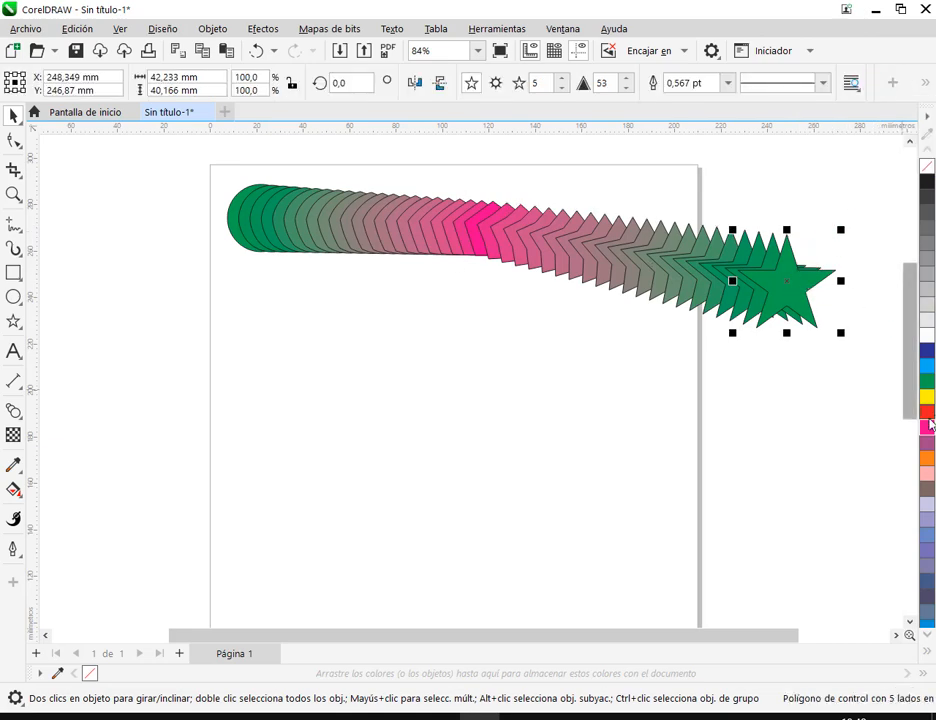
left_click(928, 396)
left_click(830, 422)
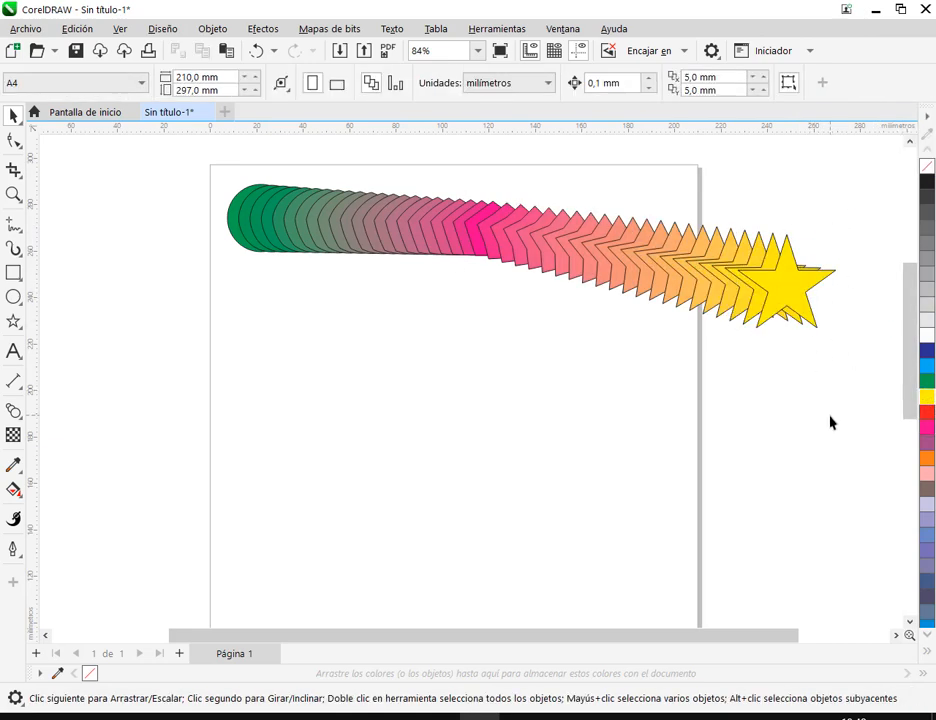
Set the pentagon-to-star blend to 37 steps and the circle-to-pentagon blend to 9 steps
left_click(686, 270)
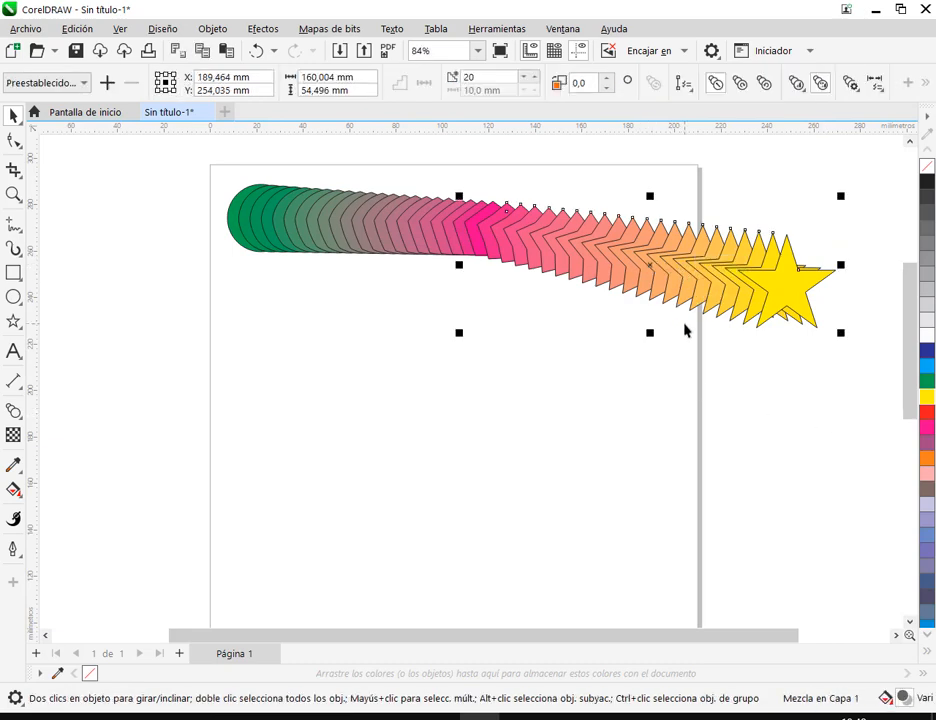
left_click(533, 79)
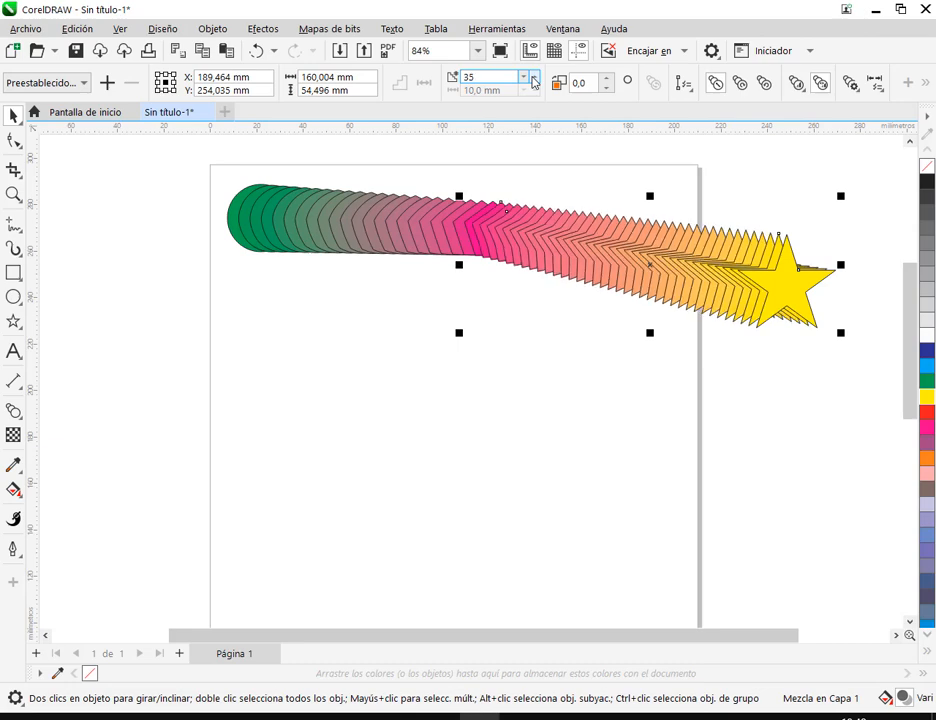
left_click(399, 222)
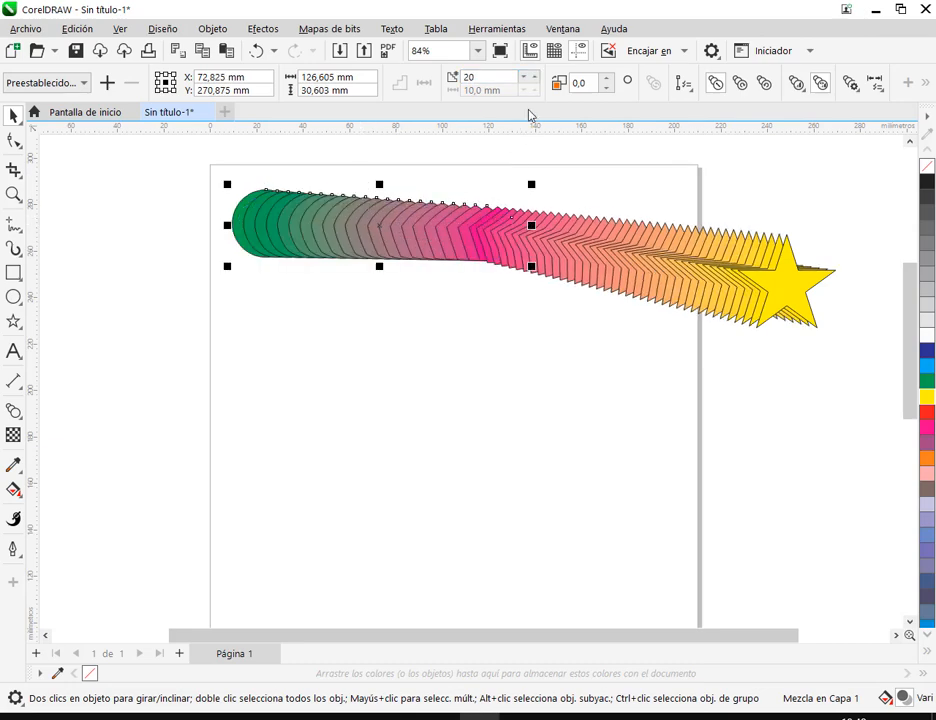
scroll(524, 79, "down", 5)
scroll(524, 79, "down", 7)
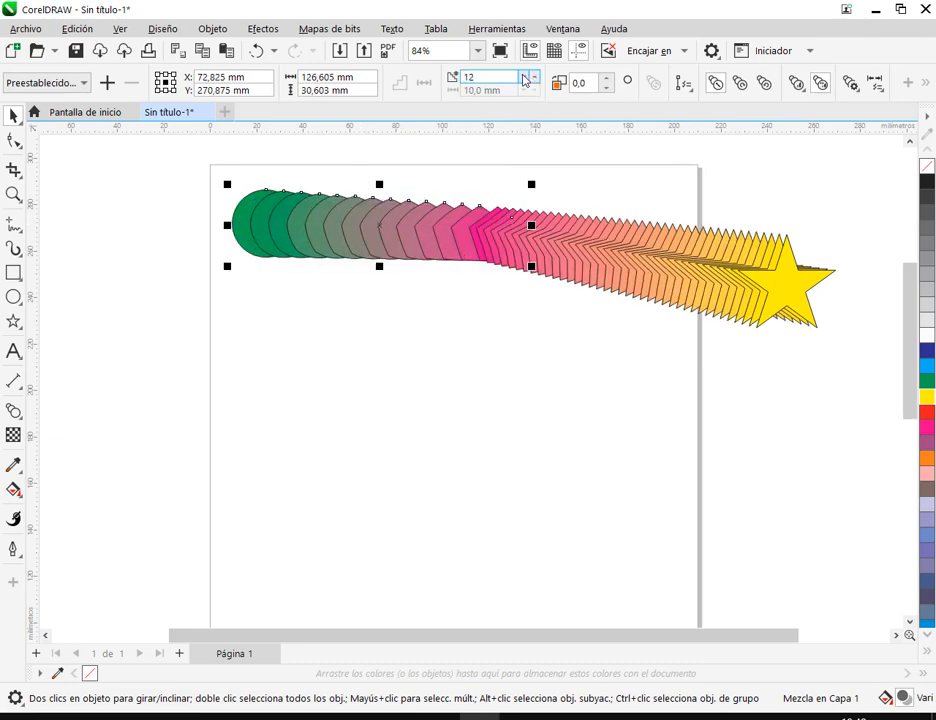
left_click(604, 182)
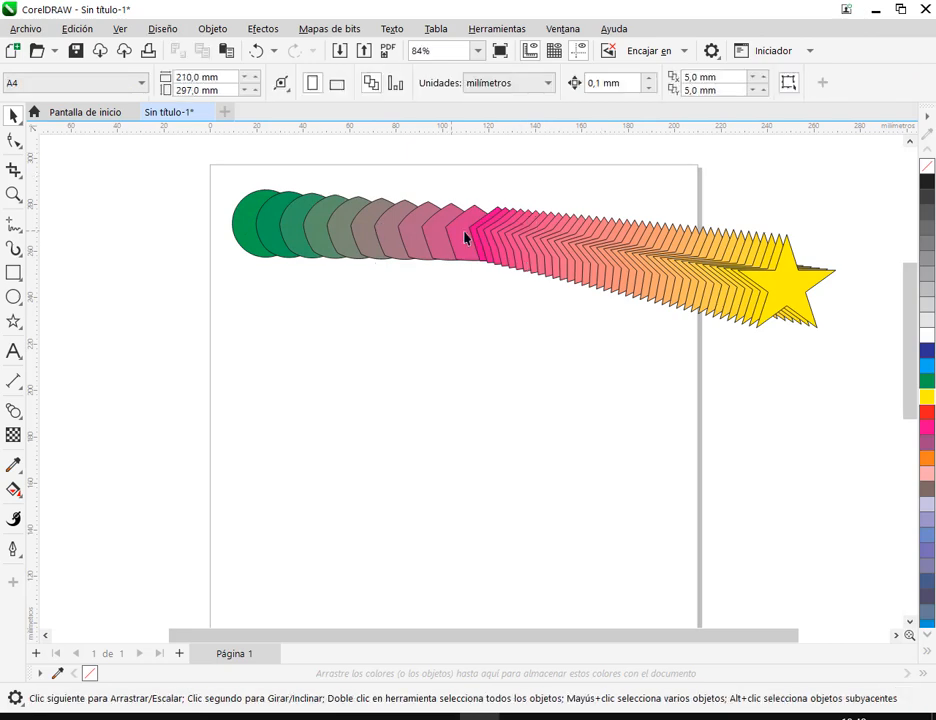
Move the star blend to about X 193 mm, Y 256 mm and the circle blend to about X 66 mm, Y 291 mm
left_click(463, 262)
left_click(422, 266)
left_click(493, 260)
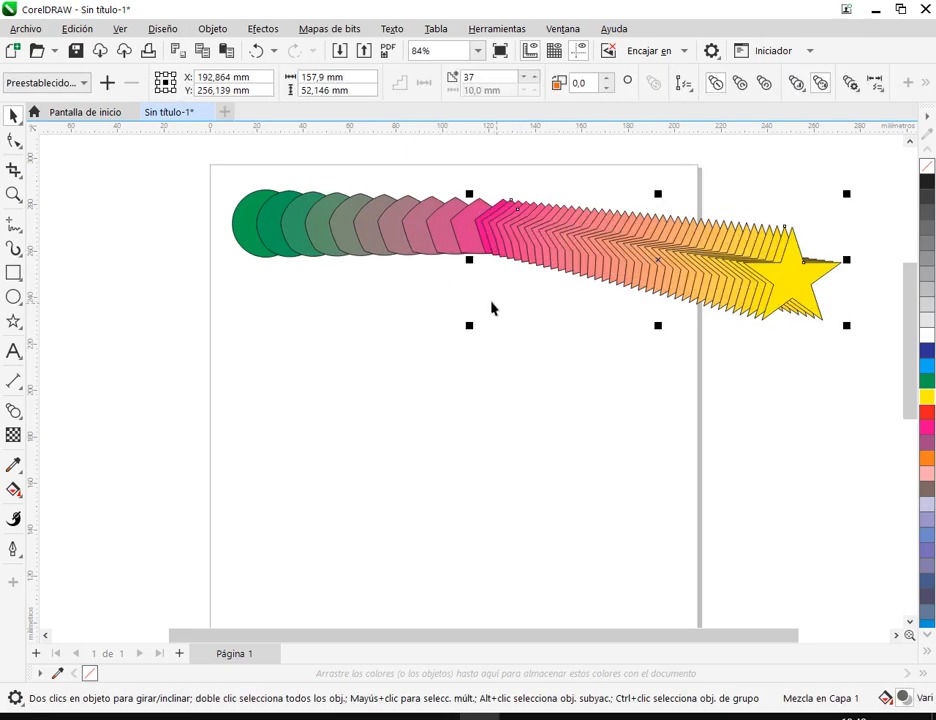
left_click(372, 265)
left_click_drag(372, 265, 370, 194)
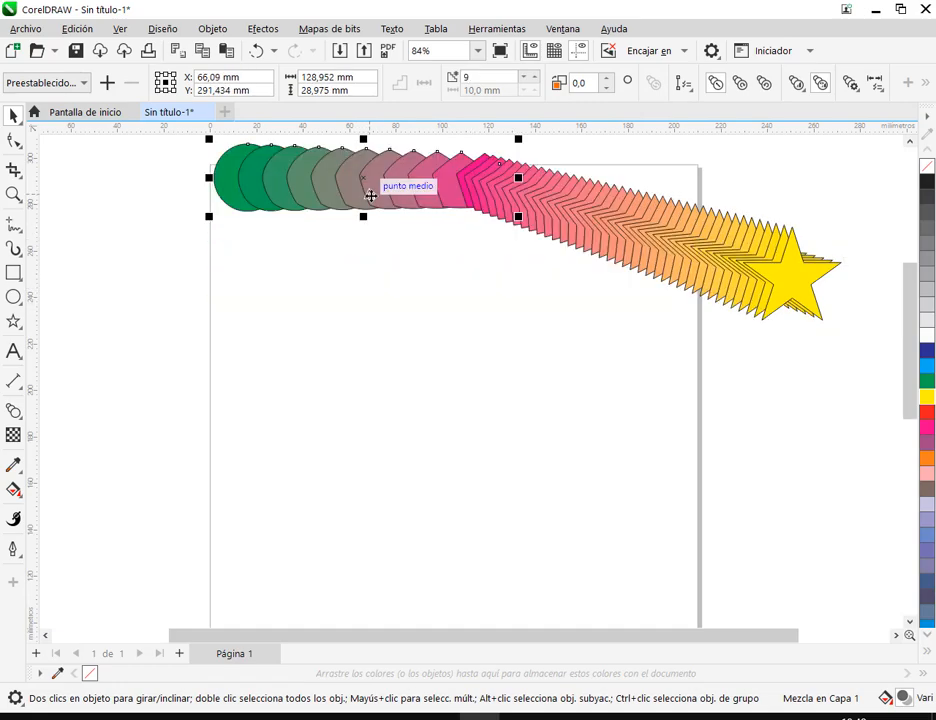
Move the chained blends down and left, and bring the pentagon-to-star blend close to the green circle
left_click(666, 226)
left_click_drag(612, 211, 578, 251)
left_click(547, 382)
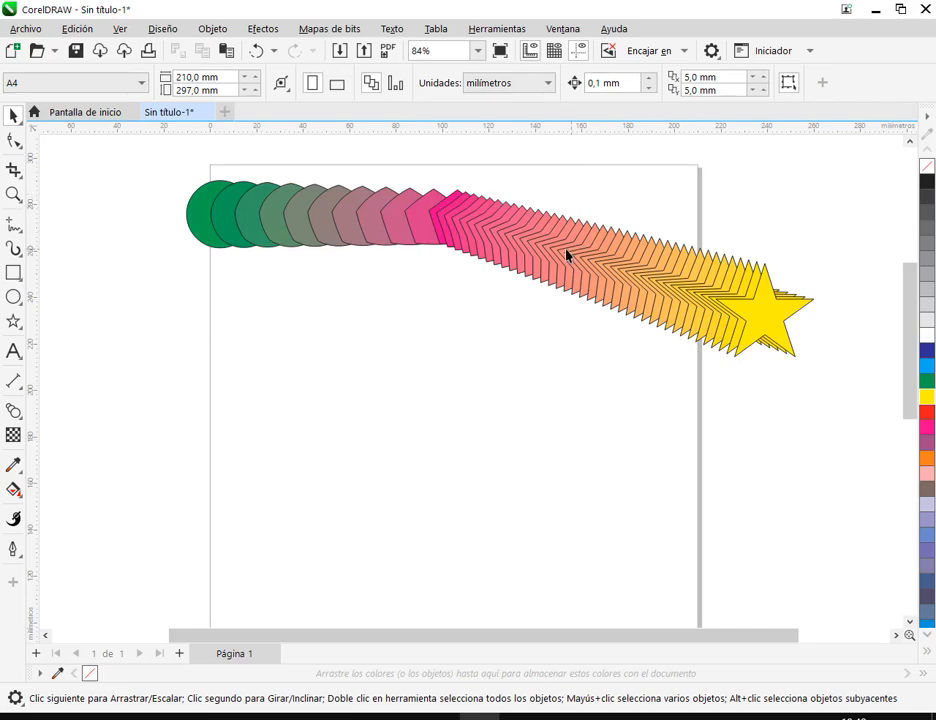
left_click(464, 226)
left_click_drag(464, 226, 274, 234)
left_click(267, 298)
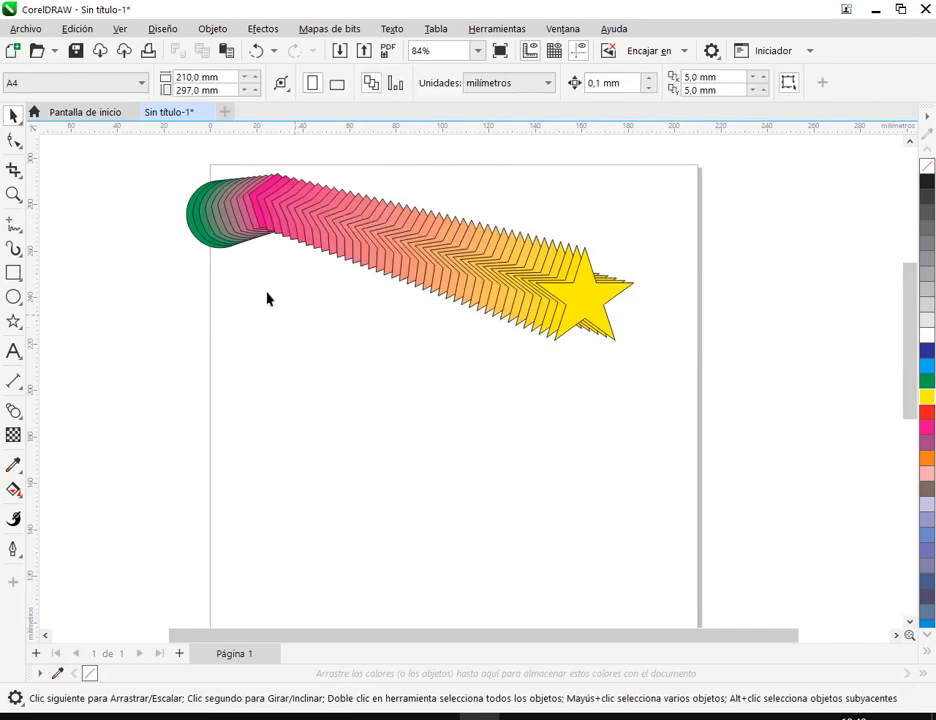
Select both chained blends together and move them down and right so they lie fully on the page
left_click_drag(144, 349, 712, 166)
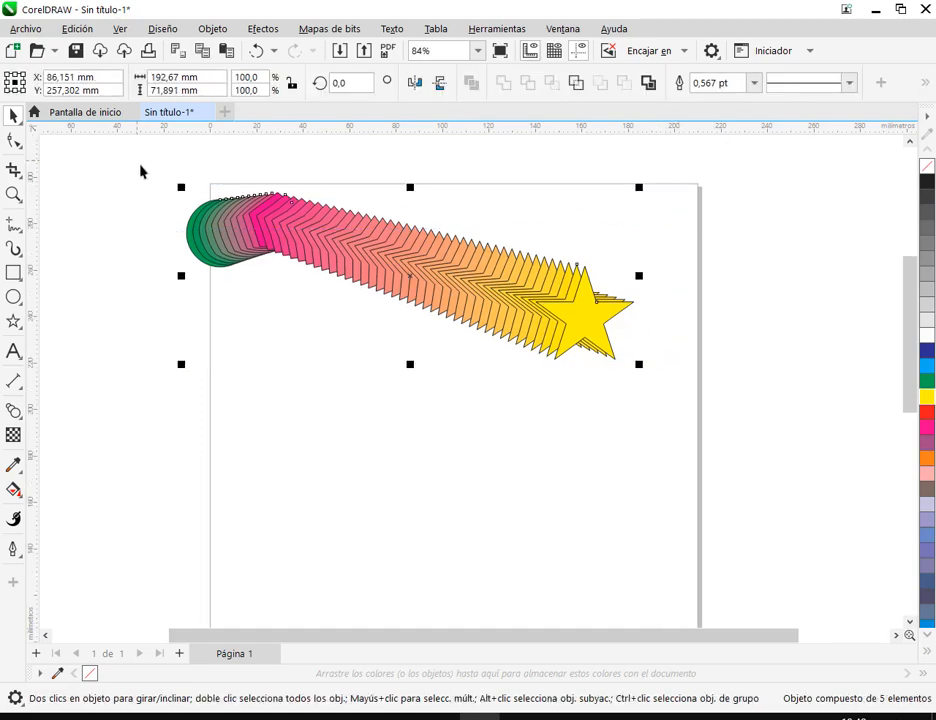
left_click_drag(559, 334, 600, 374)
left_click(826, 301)
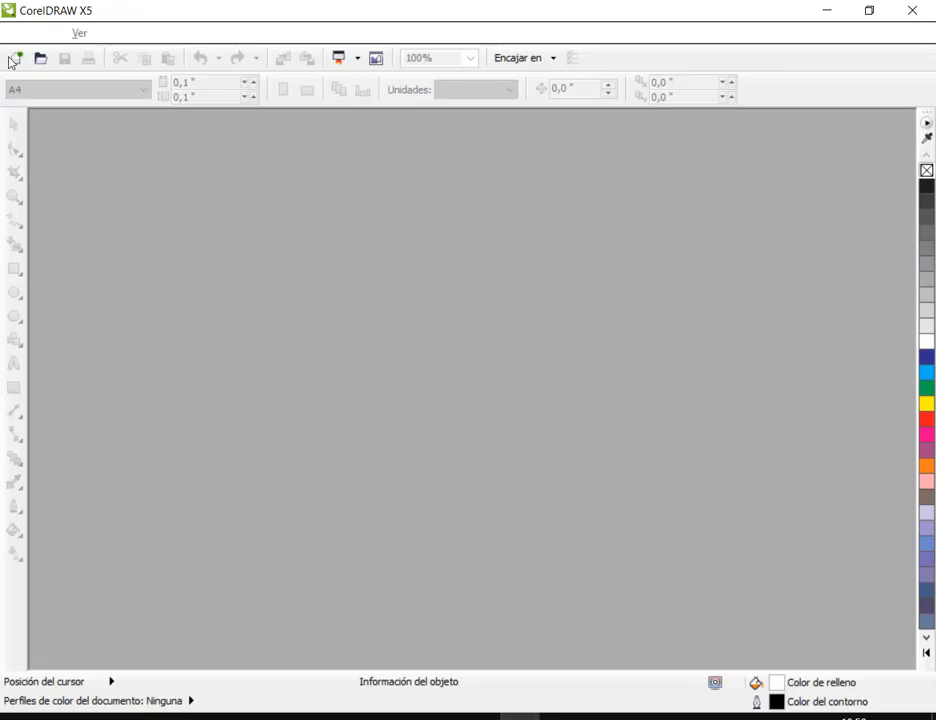
In CorelDRAW X5, create a portrait A4 document and draw two circles side by side, about 41 mm and 24 mm in diameter
left_click(14, 58)
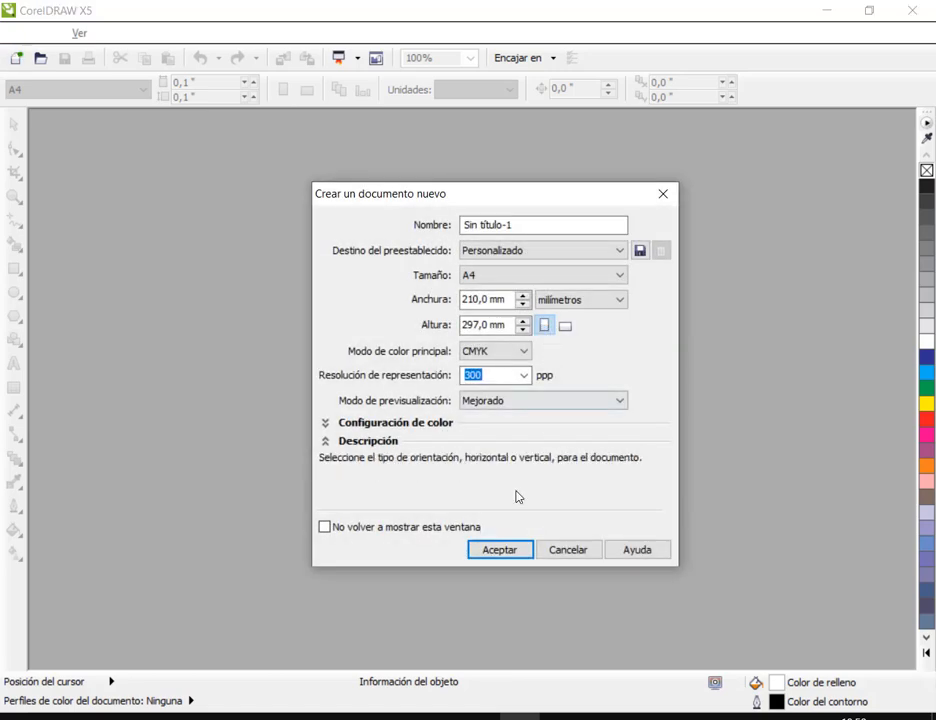
left_click(506, 553)
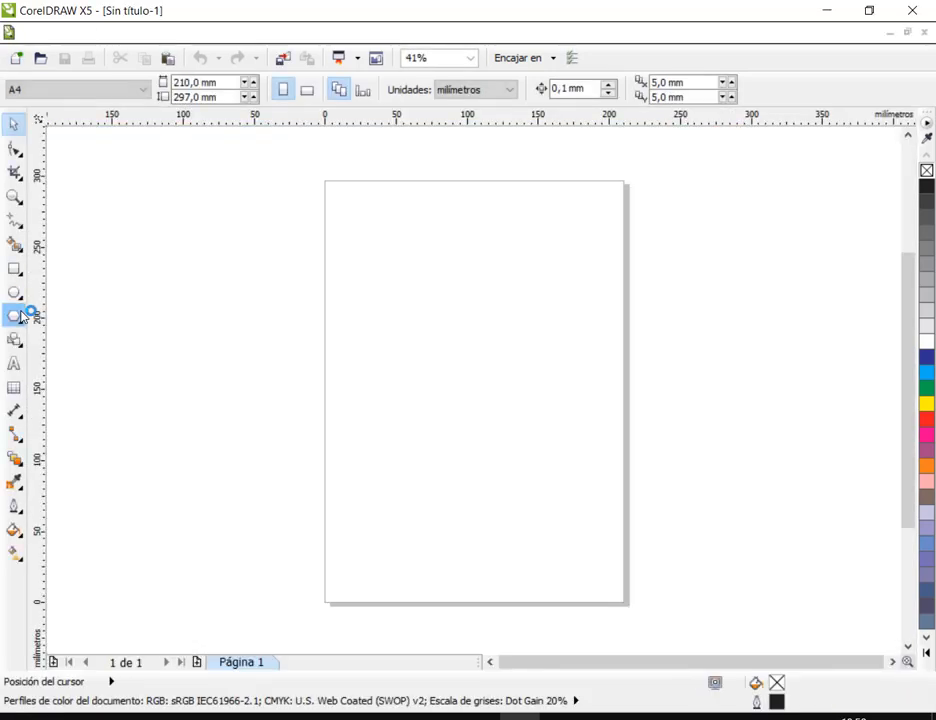
left_click(20, 316)
left_click_drag(368, 236, 428, 296)
left_click_drag(490, 264, 525, 298)
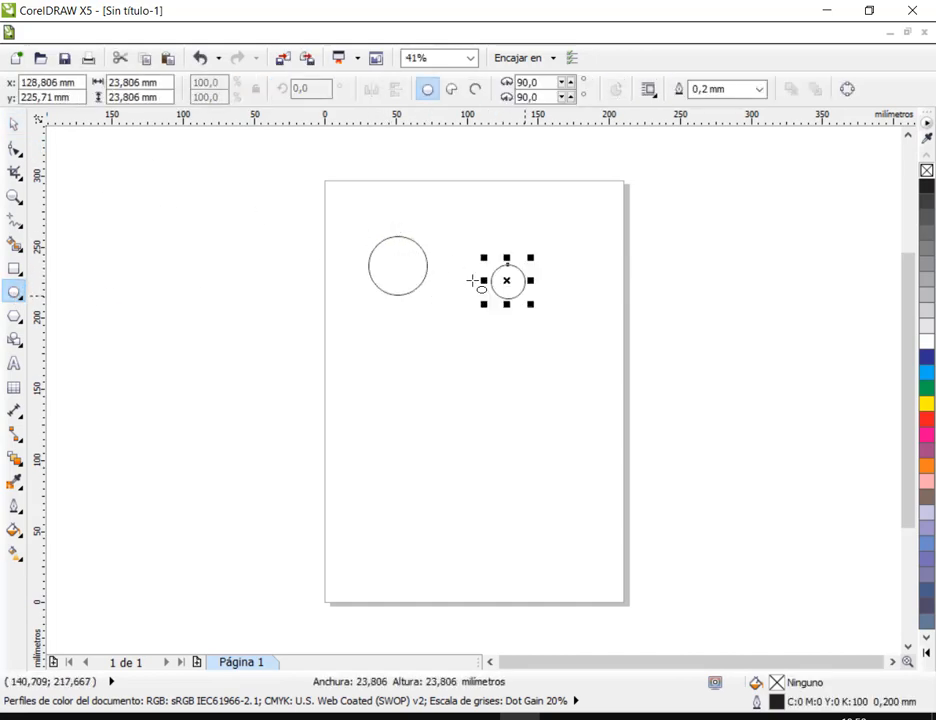
Fill the smaller circle with green and the larger circle with magenta
left_click(13, 122)
left_click(924, 390)
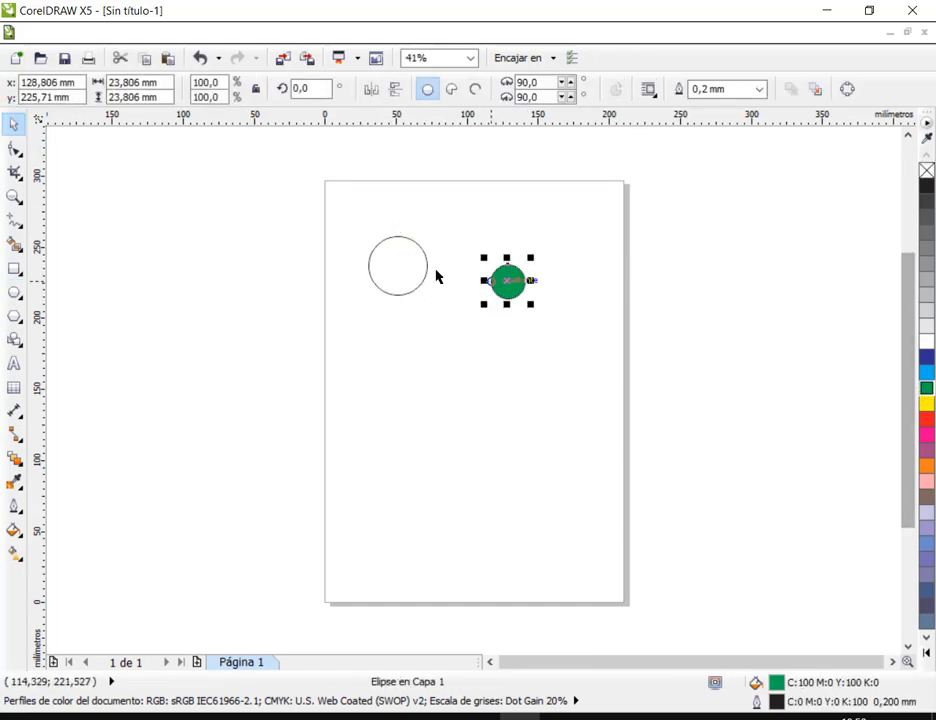
left_click(427, 268)
left_click(925, 434)
Blend the magenta circle into the green one with Mezcla and move the blend to about X 70 mm, Y 244 mm
scroll(430, 276, "up", 2)
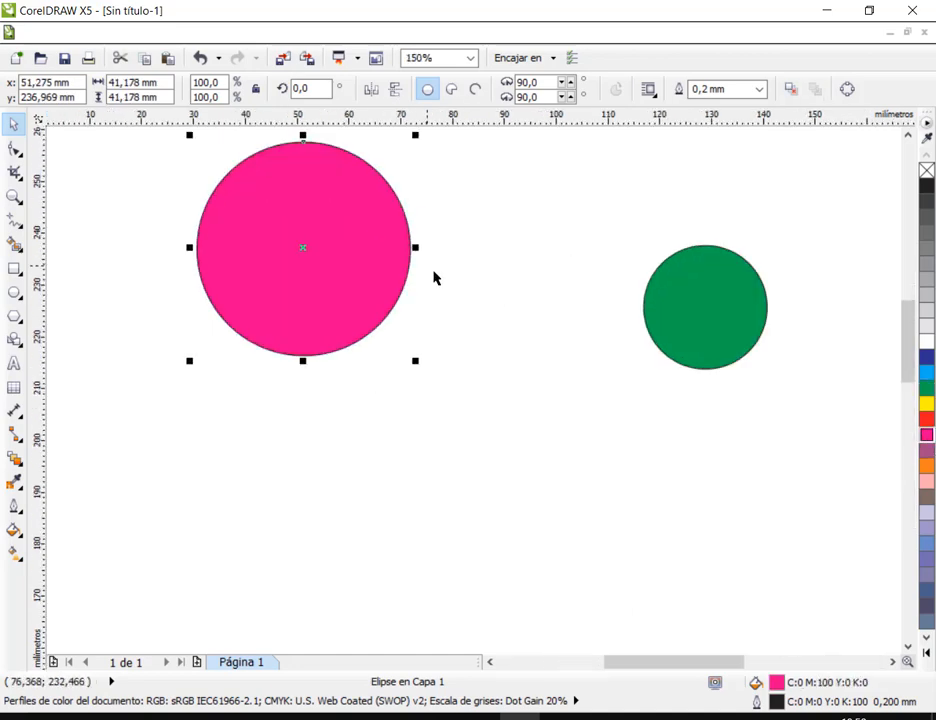
scroll(434, 280, "down", 1)
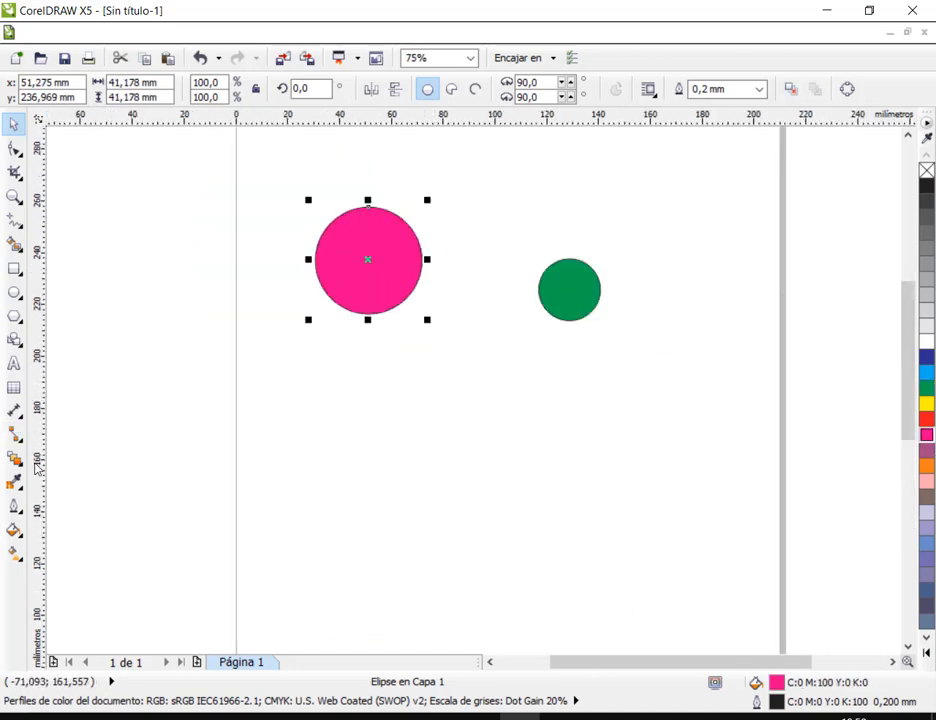
left_click(14, 460)
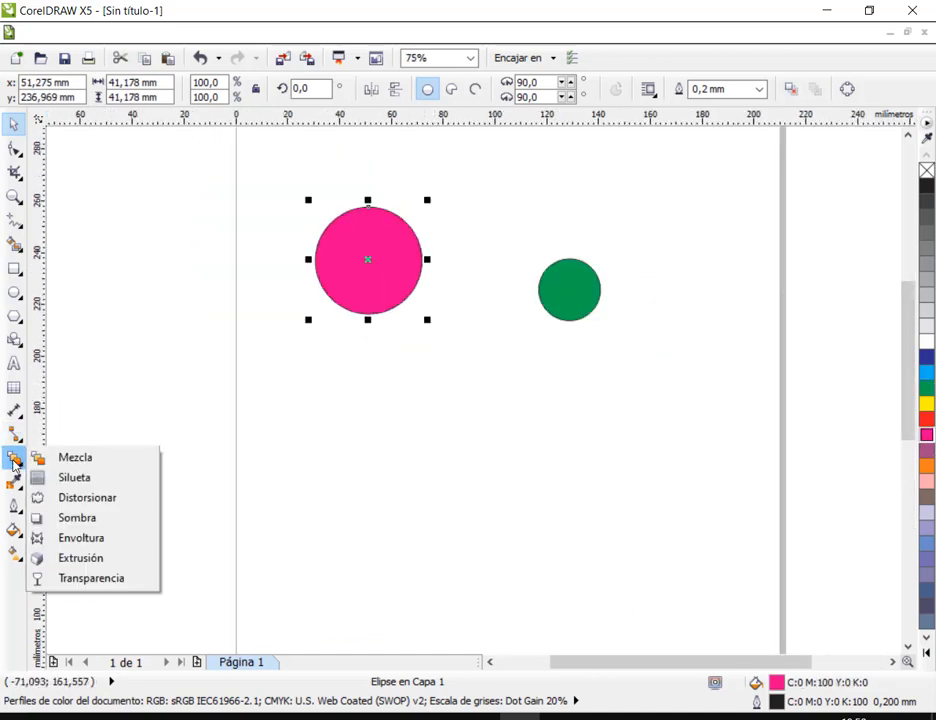
left_click(84, 462)
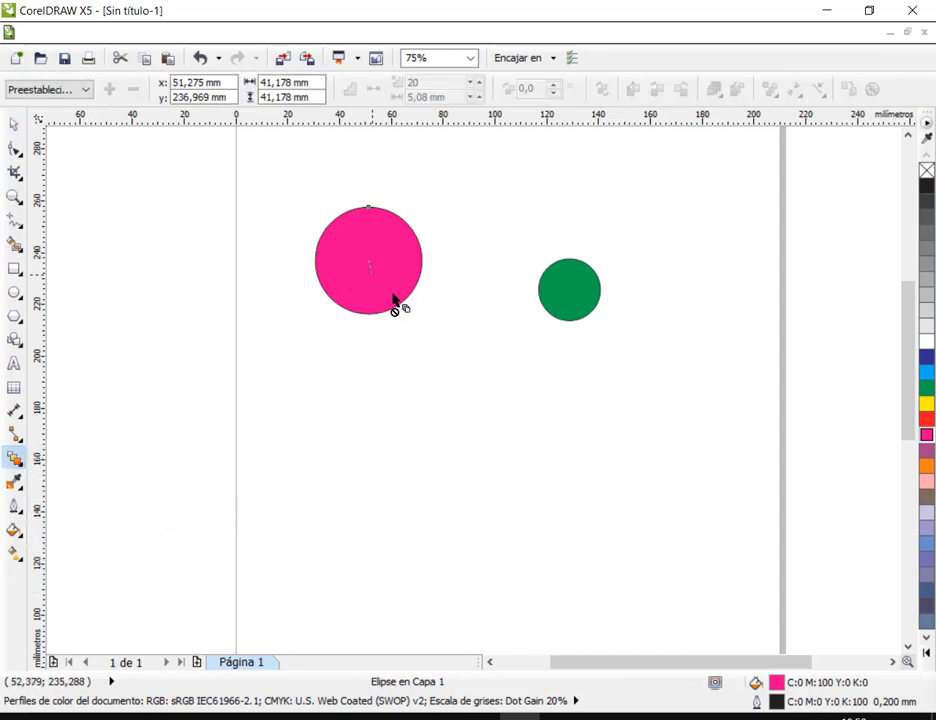
left_click_drag(393, 300, 591, 269)
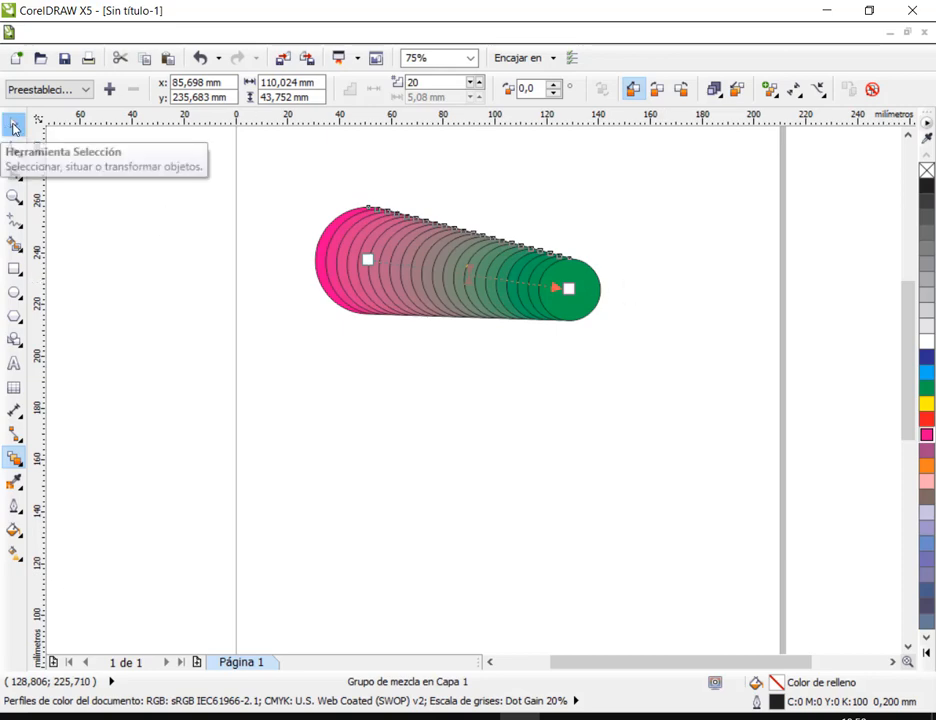
left_click(13, 124)
left_click(359, 435)
left_click_drag(445, 288, 410, 263)
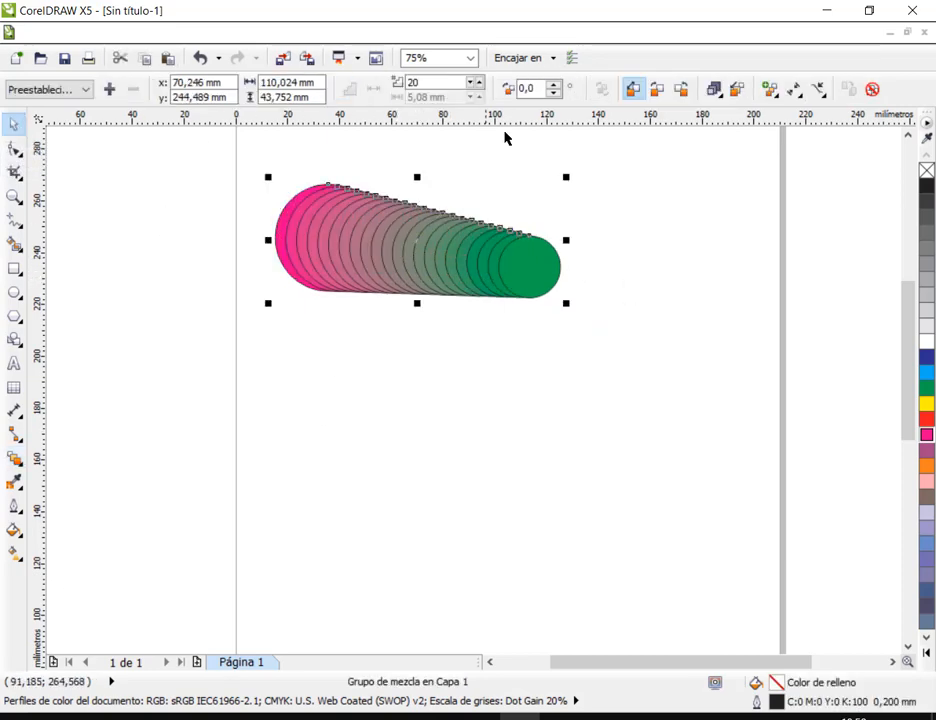
Try the magenta-to-green circle blend with only 9 steps
left_click(474, 91)
left_click(474, 91)
left_click(474, 91)
left_click(474, 91)
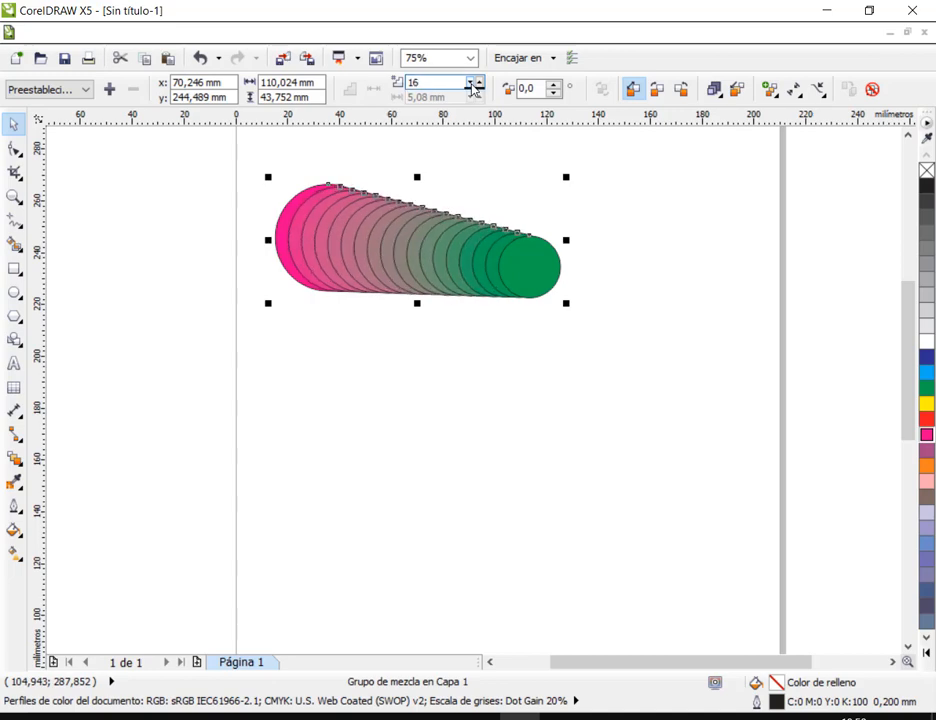
left_click(474, 91)
left_click(474, 91)
left_click(474, 91)
left_click(474, 91)
left_click(474, 91)
Raise the magenta-to-green circle blend to 23 steps and deselect it
left_click(480, 85)
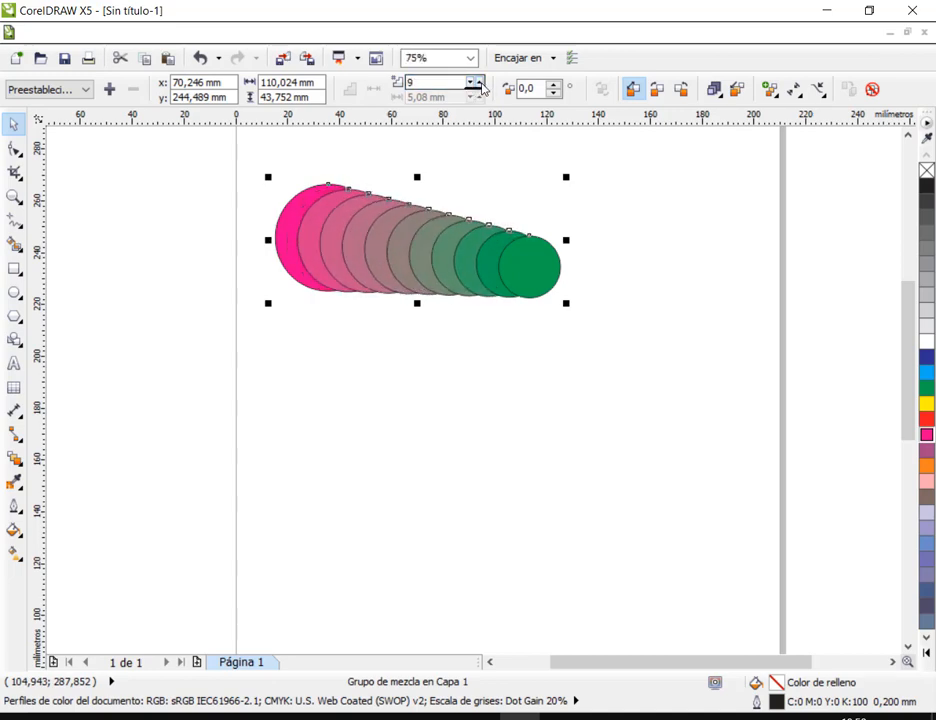
left_click(480, 85)
left_click(480, 85)
left_click(480, 85)
left_click(480, 85)
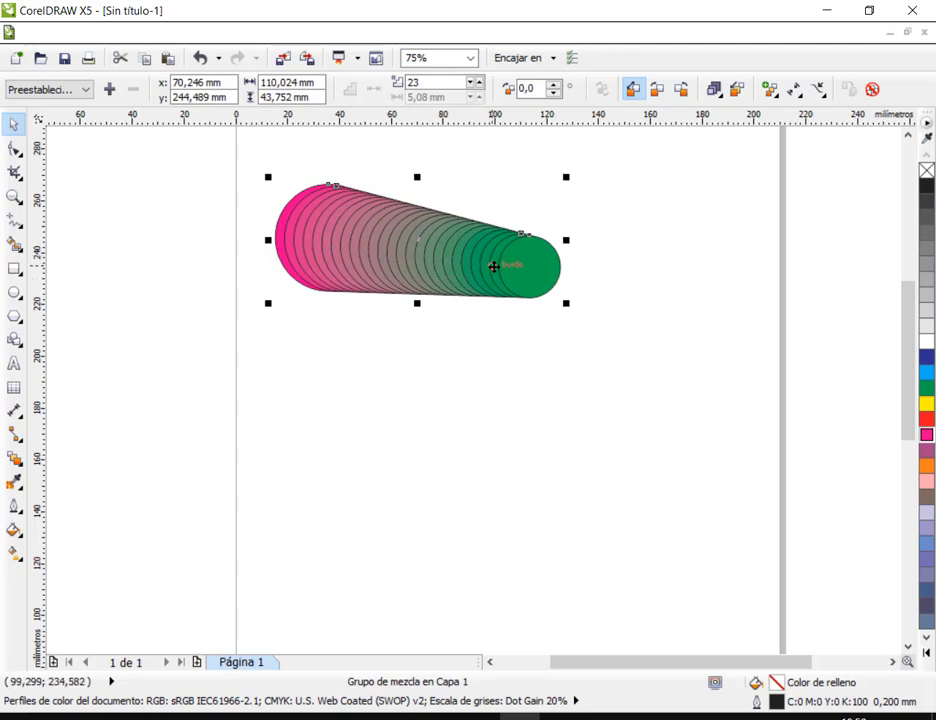
left_click(470, 367)
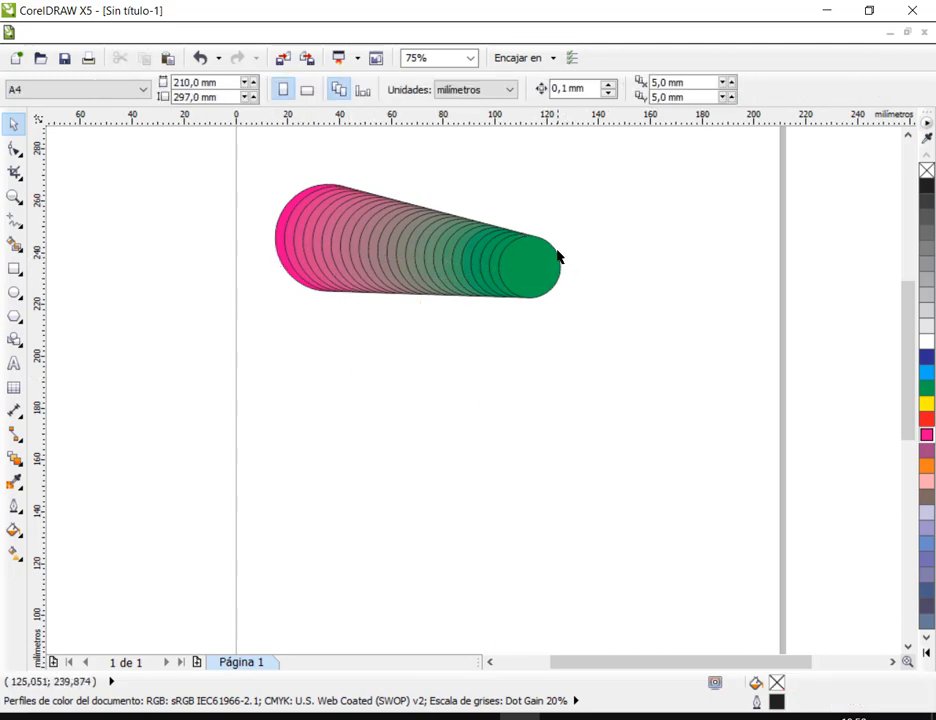
Switch to the Google Meet call and read its chat messages
left_click(237, 717)
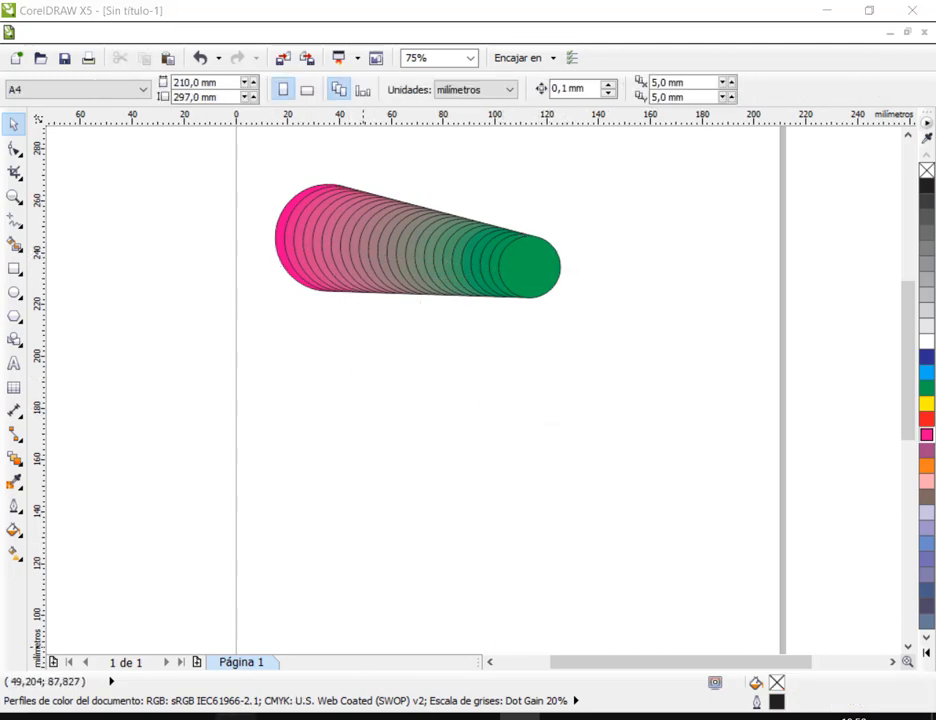
left_click(100, 630)
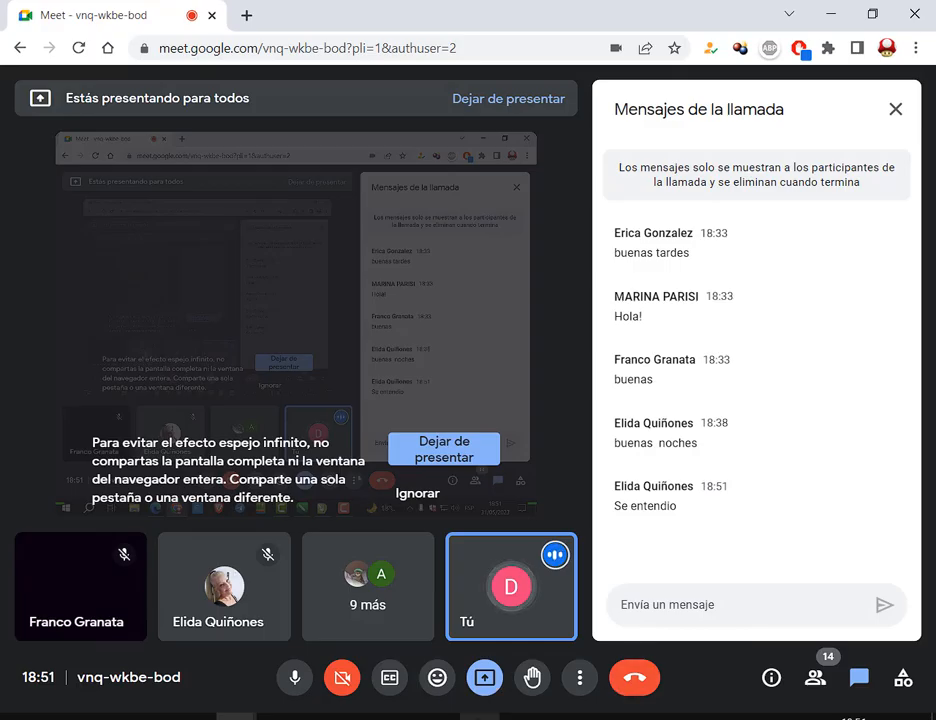
Return to the CorelDRAW document with the chained blends and move the pentagon-to-star blend to about X 182 mm, Y 257 mm
left_click(480, 716)
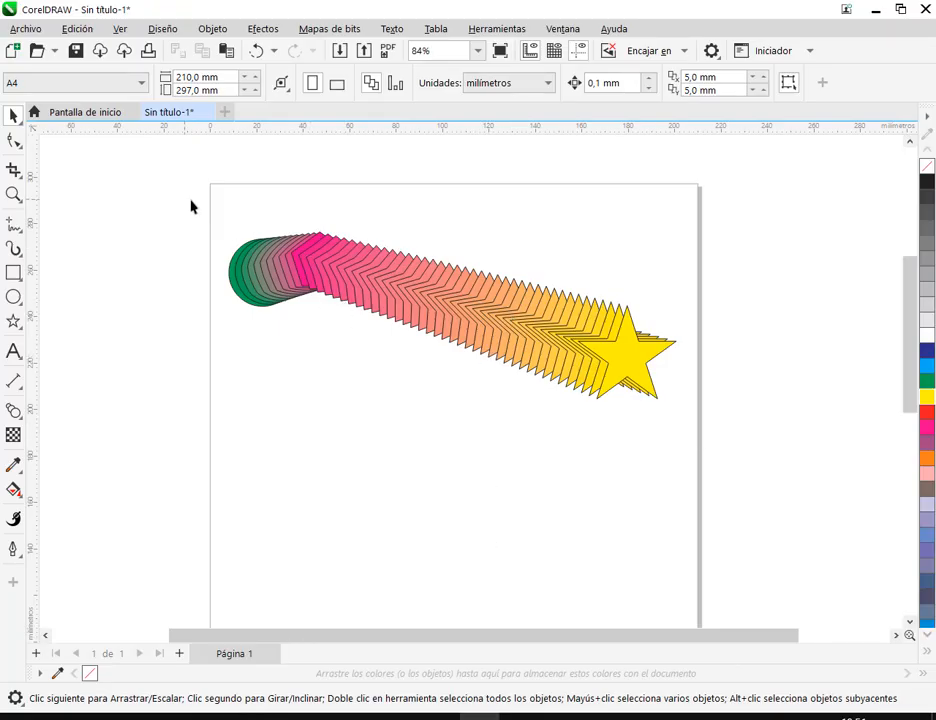
left_click_drag(748, 454, 252, 252)
left_click_drag(458, 305, 600, 263)
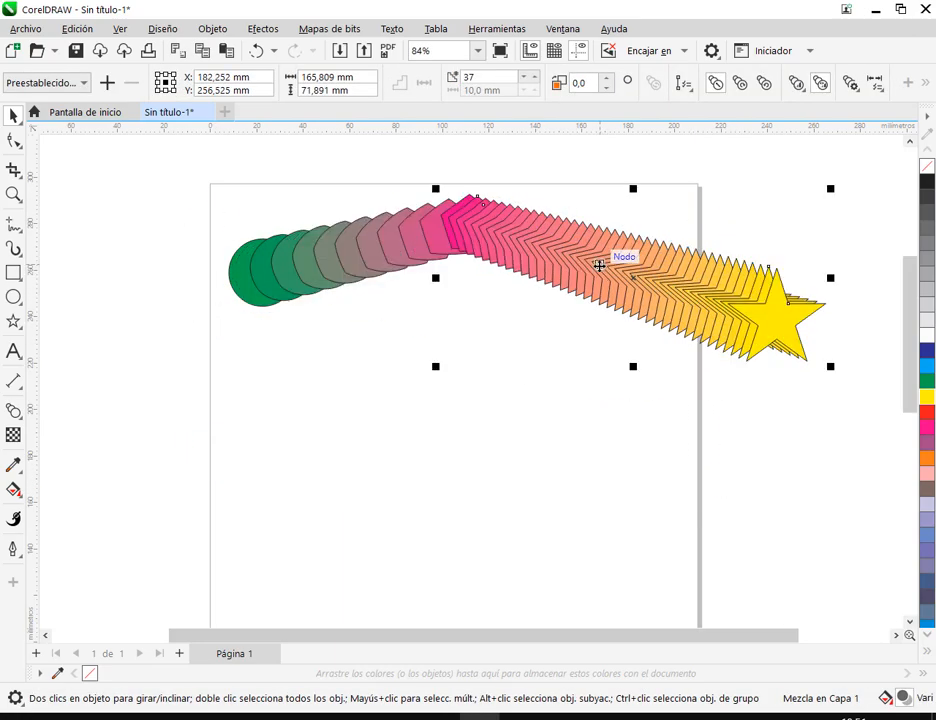
Move the green circle-to-pentagon blend to about X 52 mm, Y 255 mm, and shift the pentagon-to-star blend closer to the circle
left_click_drag(328, 270, 300, 333)
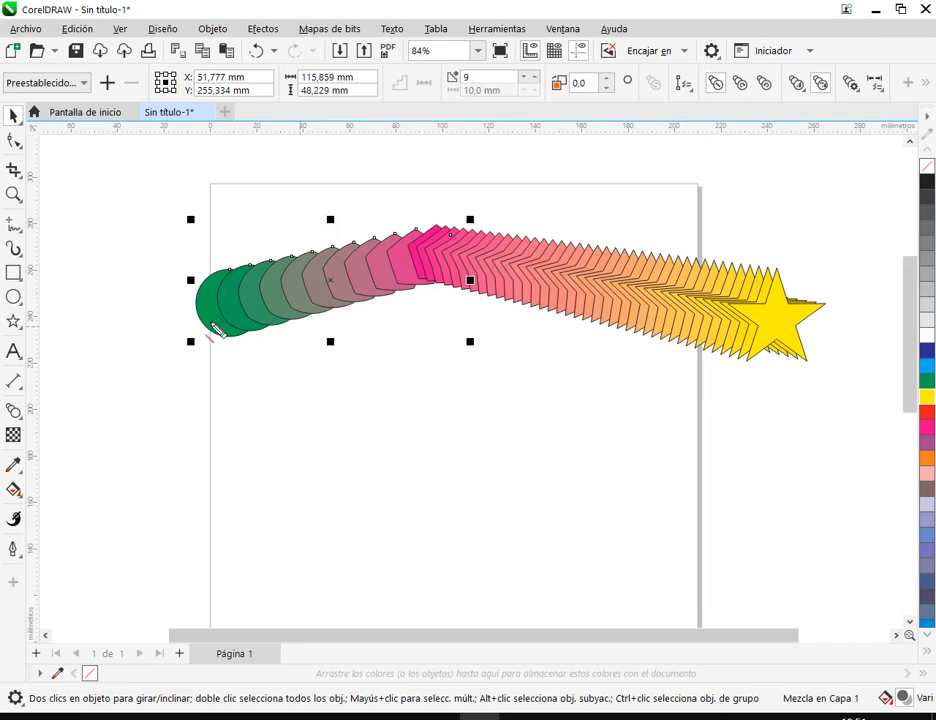
left_click_drag(245, 312, 782, 380)
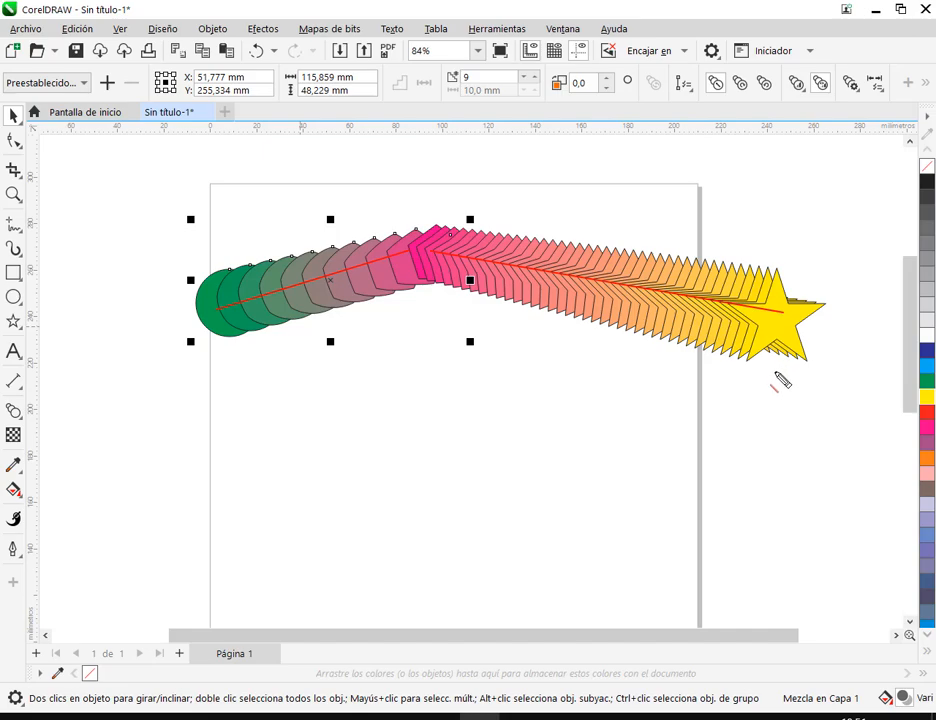
key("Escape")
left_click(616, 399)
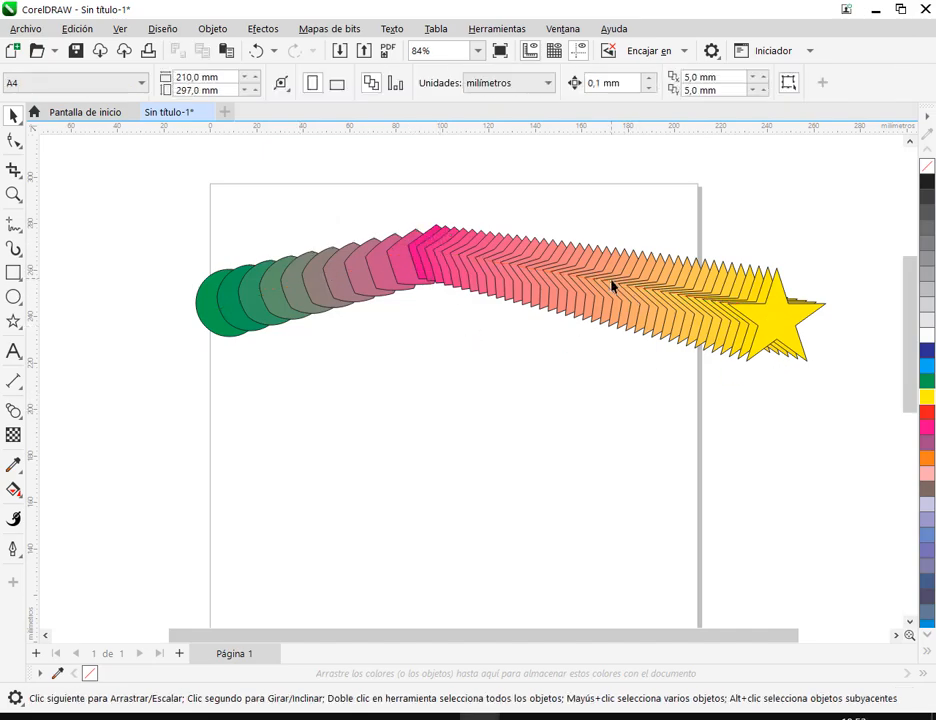
left_click(612, 287)
left_click_drag(650, 255, 539, 303)
left_click(463, 373)
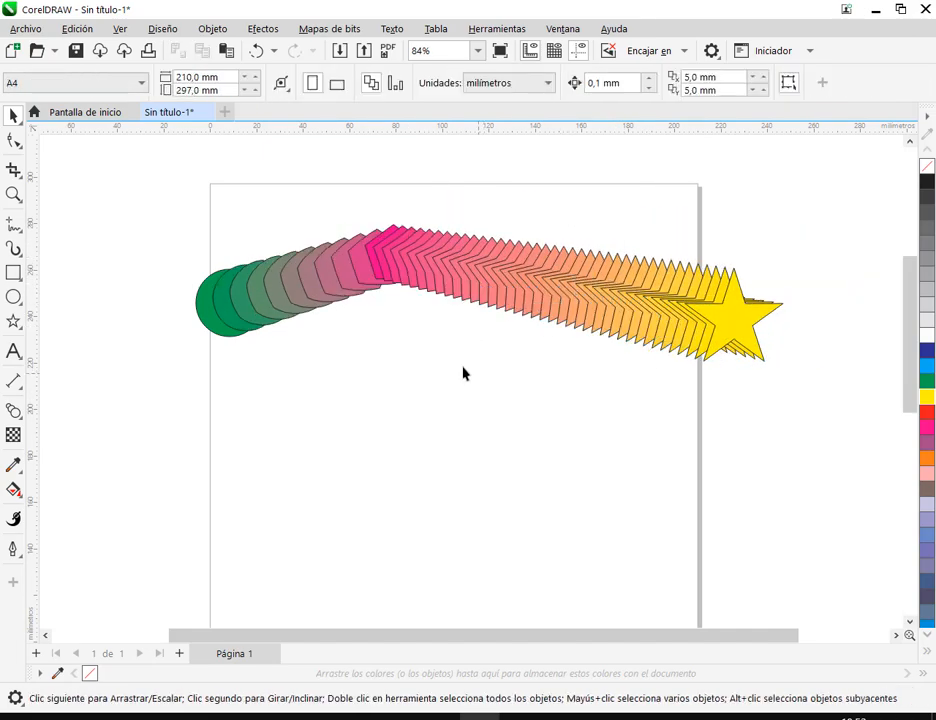
Separate the pentagon-to-star blend into its control shapes and a group of intermediate shapes
left_click(345, 306)
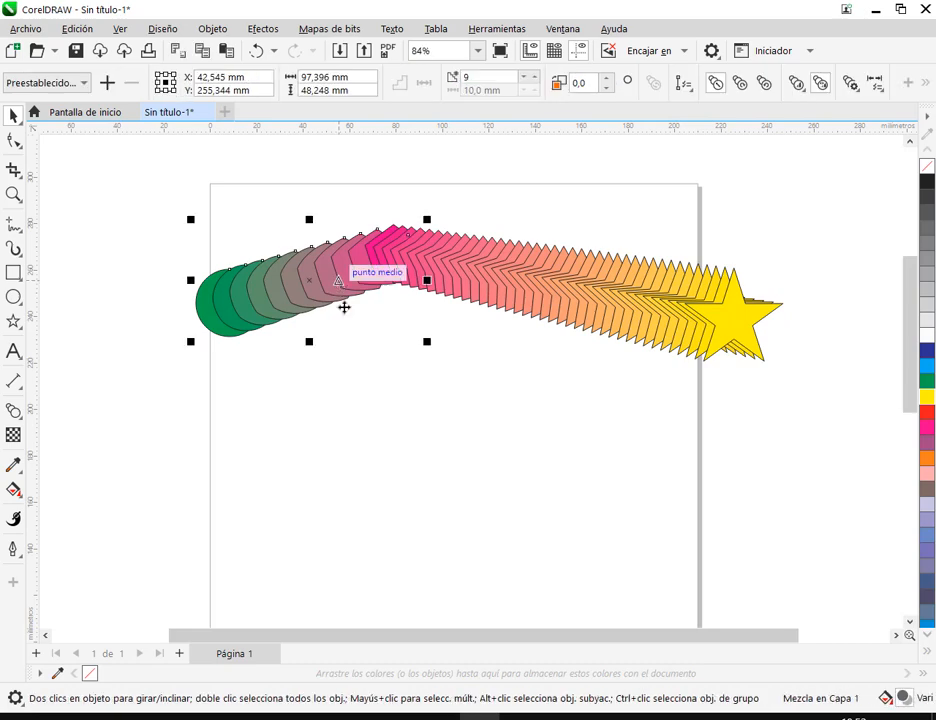
left_click(516, 267)
left_click(211, 29)
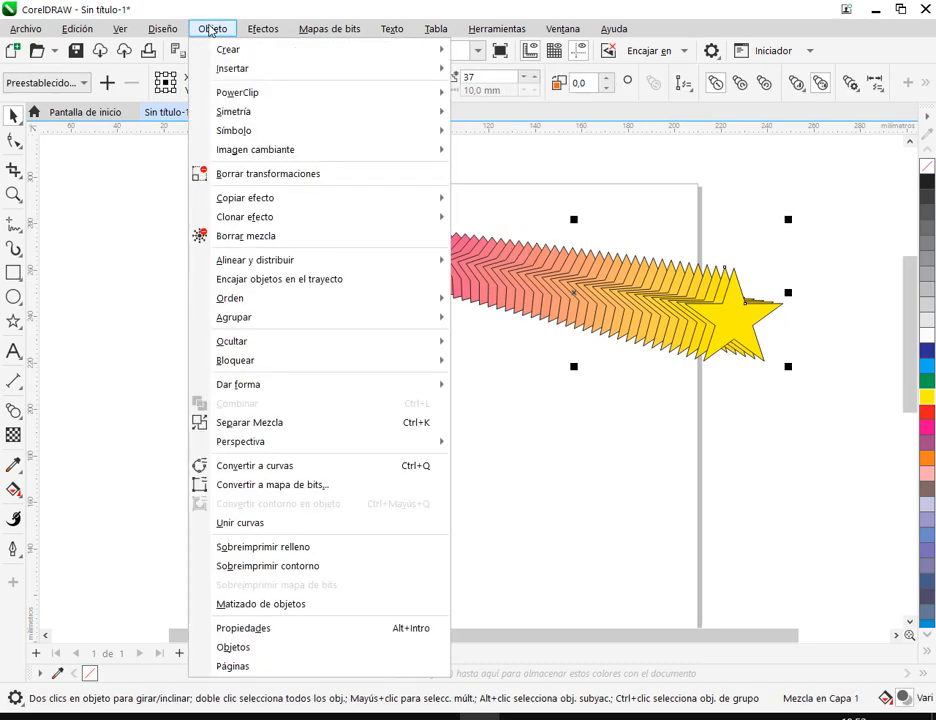
left_click(255, 422)
left_click(625, 175)
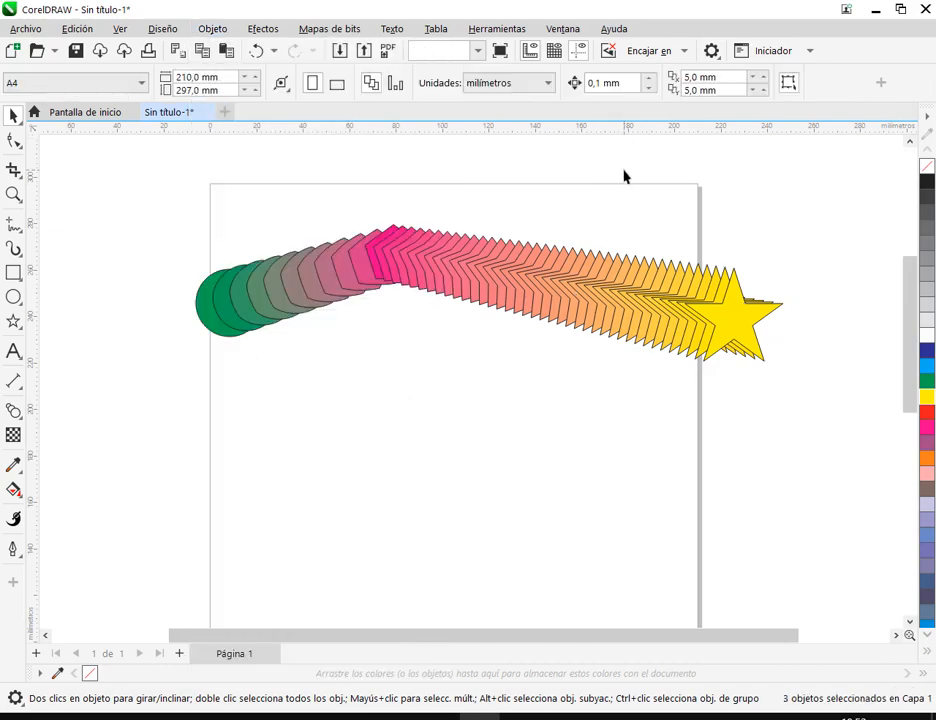
Pull the separated group of intermediate shapes down to about X 125 mm, Y 180 mm, and move the yellow star away from it
left_click_drag(612, 300, 564, 467)
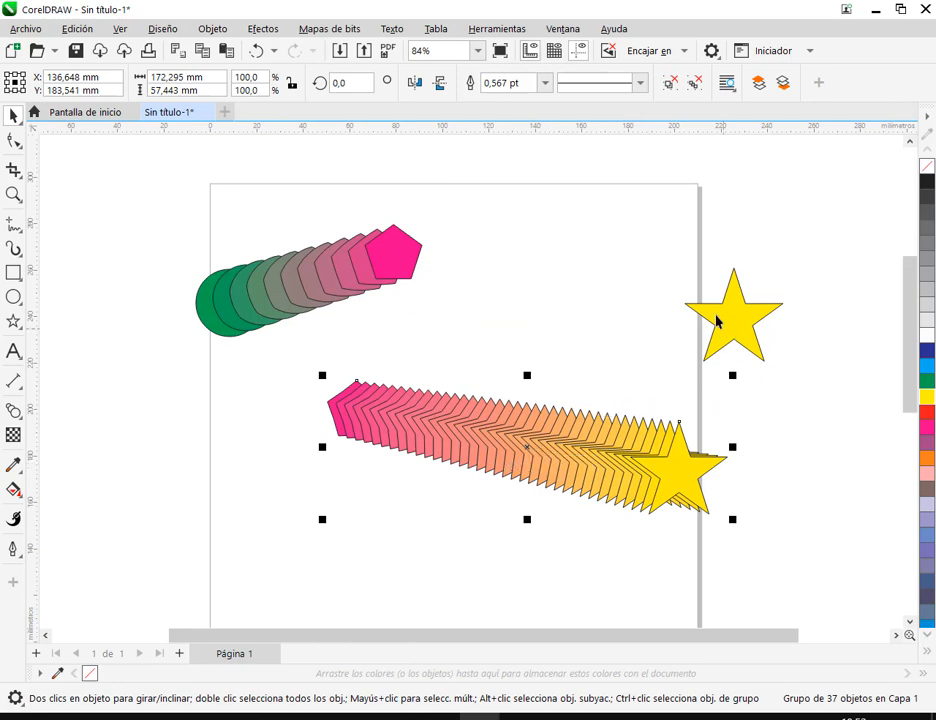
left_click_drag(622, 428, 522, 487)
left_click_drag(738, 309, 758, 298)
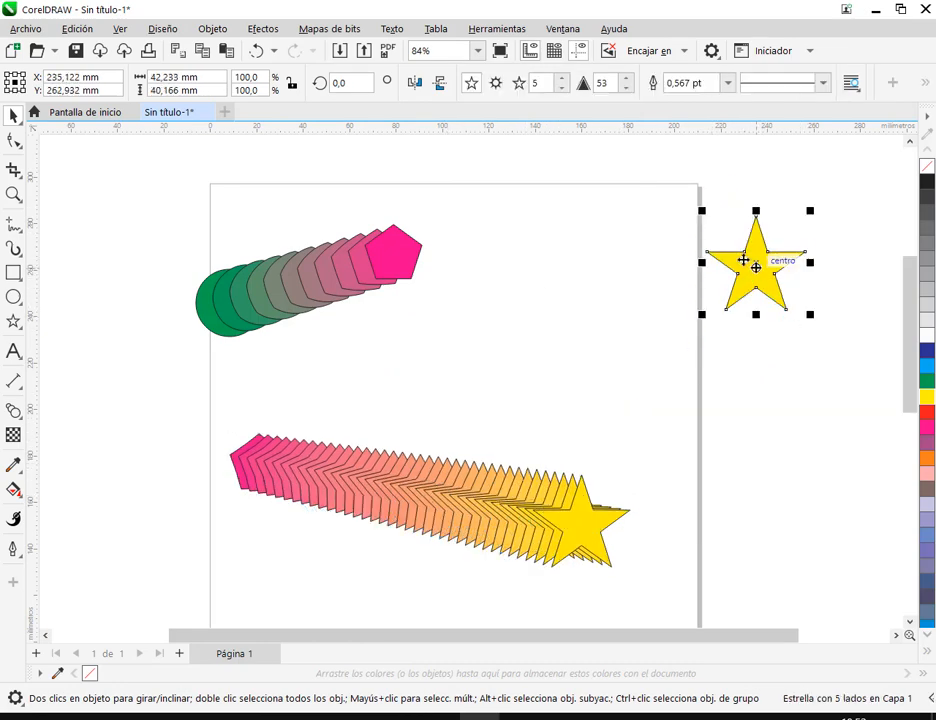
left_click(400, 255)
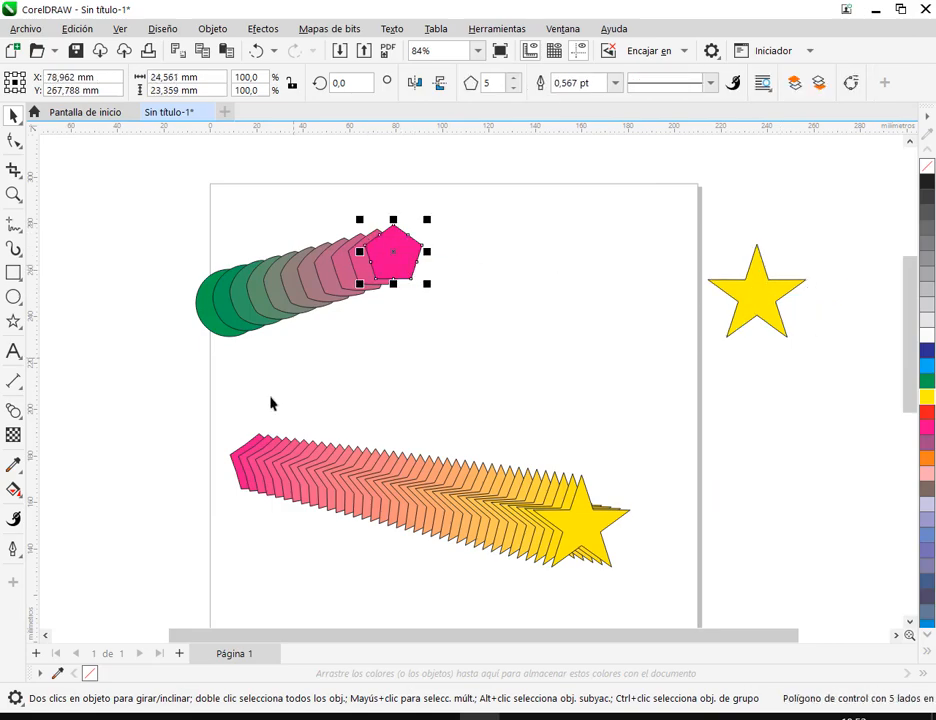
left_click_drag(484, 510, 567, 440)
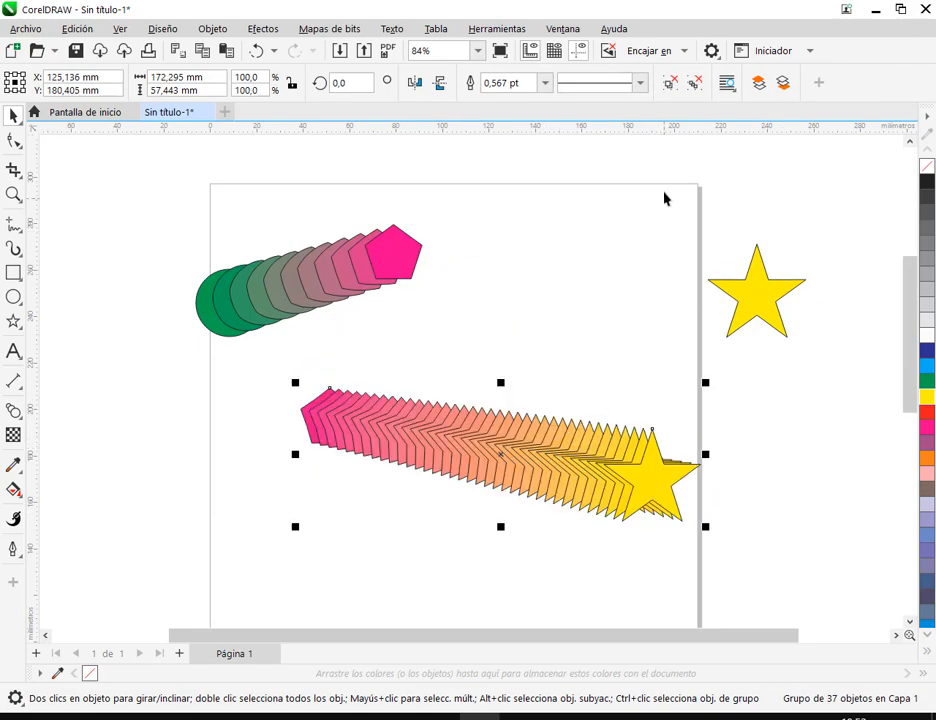
Ungroup the separated pentagon-to-star intermediate shapes into individual objects and deselect them
right_click(507, 453)
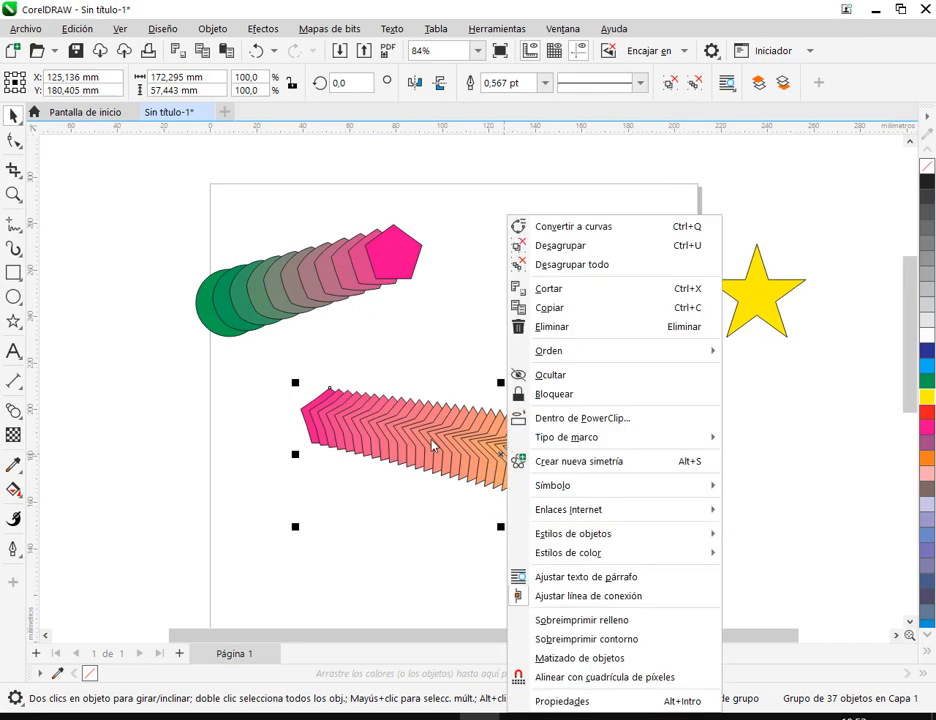
left_click(491, 455)
left_click(597, 349)
left_click(539, 449)
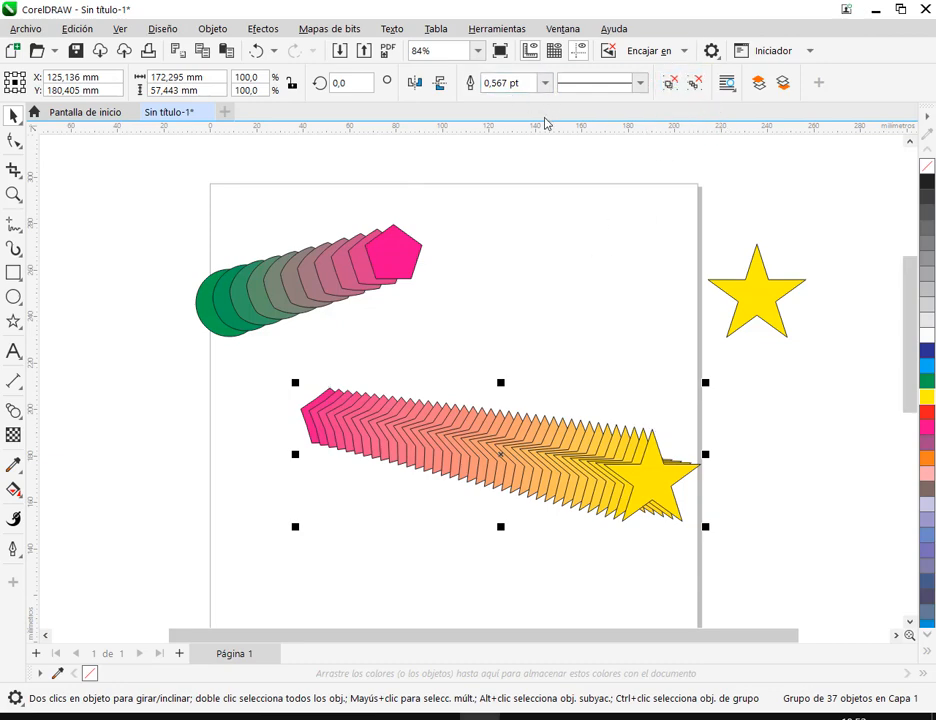
left_click(668, 87)
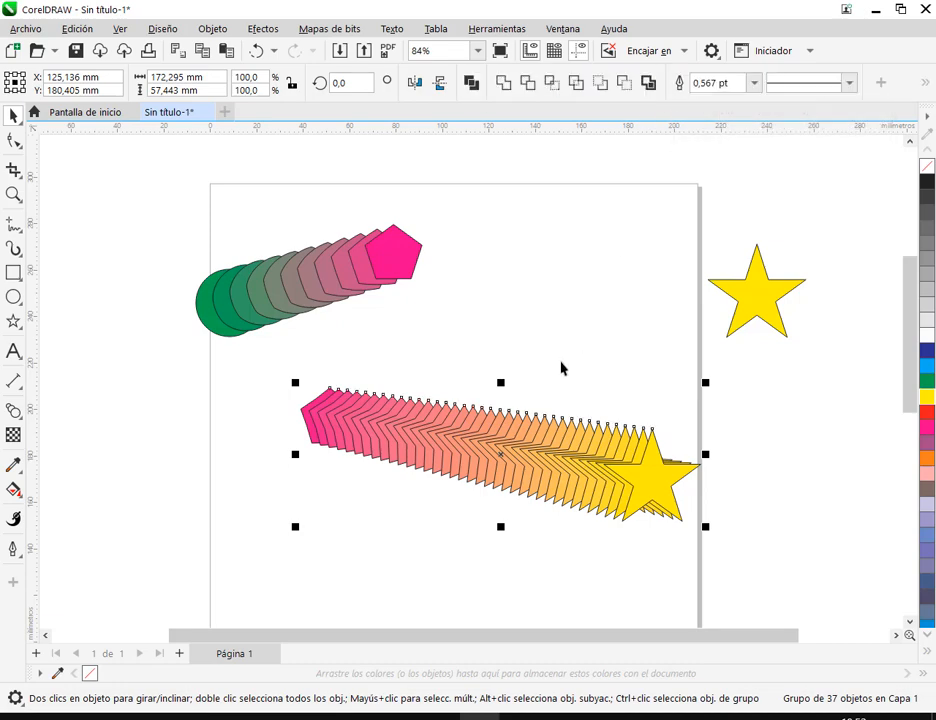
left_click(531, 355)
Pull several individual orange and pink stars out of the ungrouped row and scatter them above and below it
left_click_drag(508, 464, 484, 520)
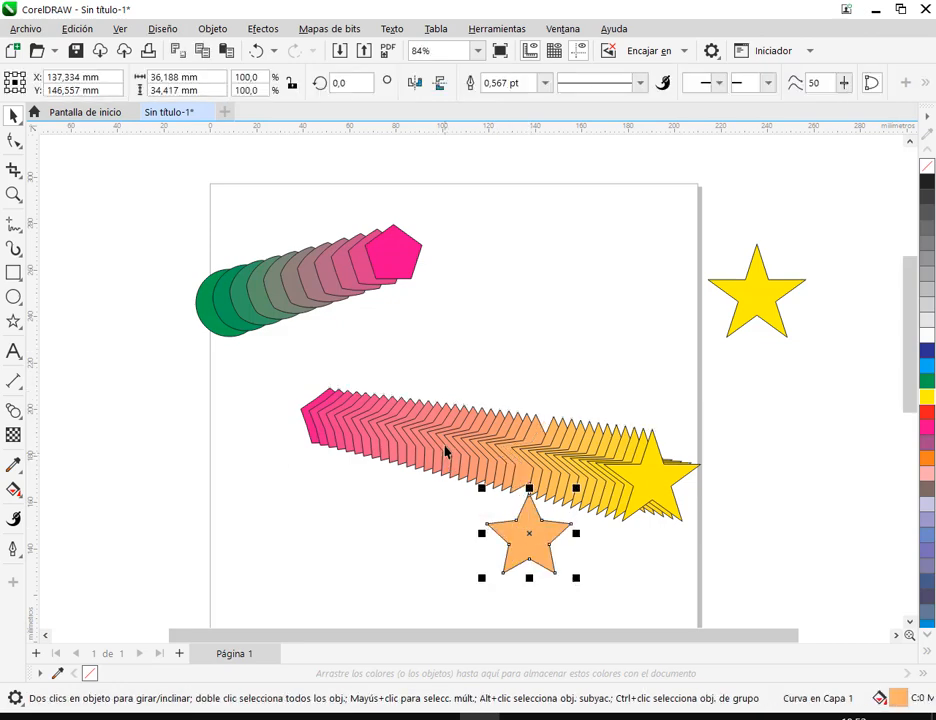
left_click_drag(443, 451, 399, 496)
left_click_drag(400, 451, 447, 347)
left_click_drag(425, 484, 424, 455)
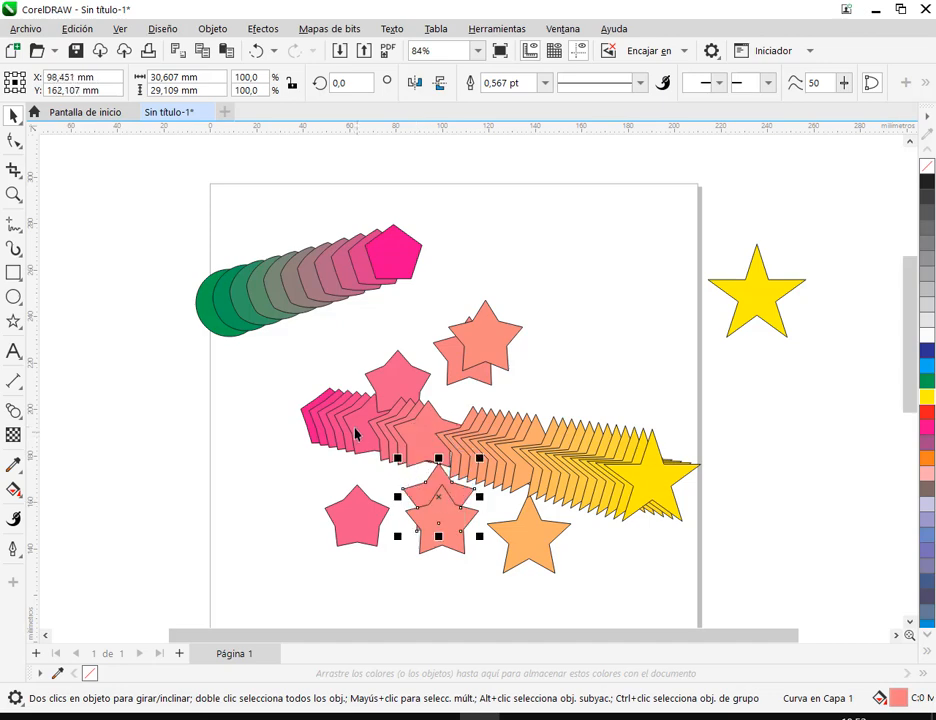
left_click_drag(357, 515, 343, 477)
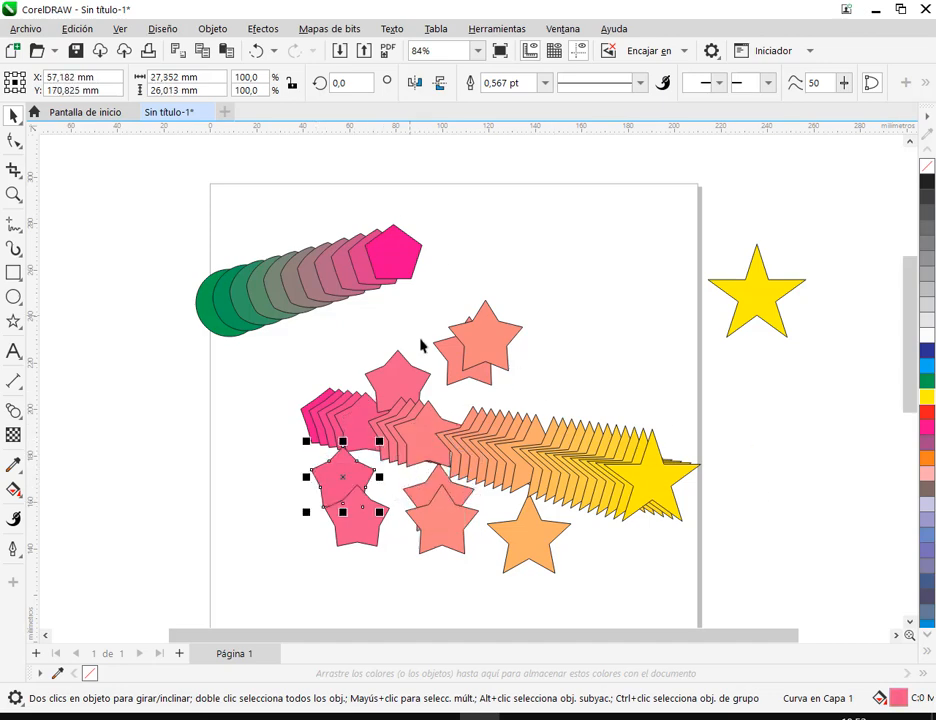
Delete the yellow star and all the ungrouped intermediate shapes, keeping only the green circle-to-pentagon blend
left_click_drag(756, 318, 624, 361)
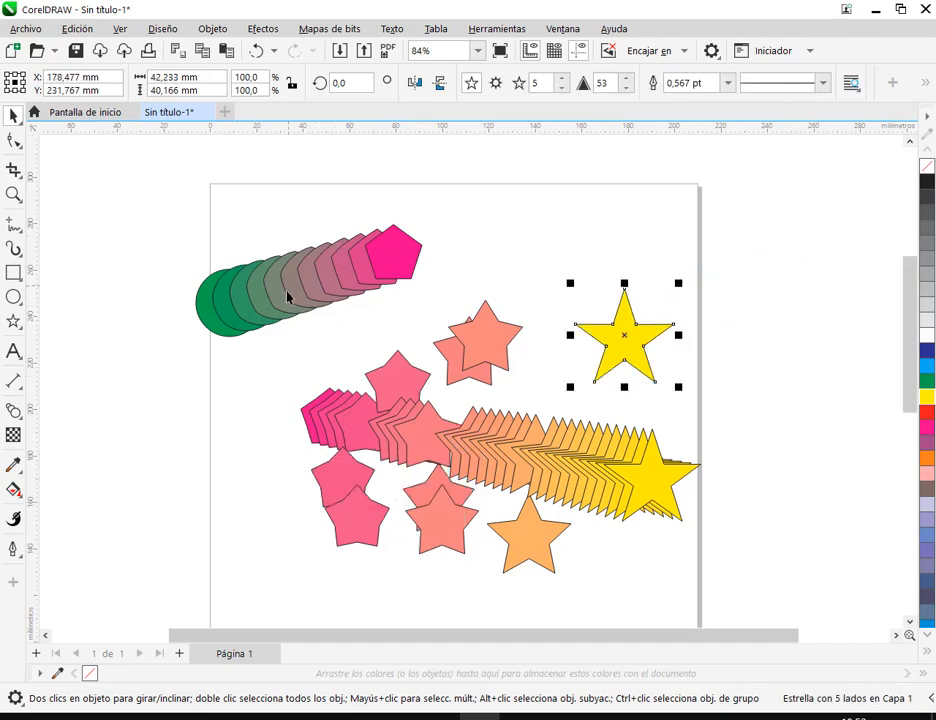
mouse_move(184, 205)
left_mouse_down()
mouse_move(658, 553)
mouse_move(640, 305)
left_mouse_up()
left_click(640, 310)
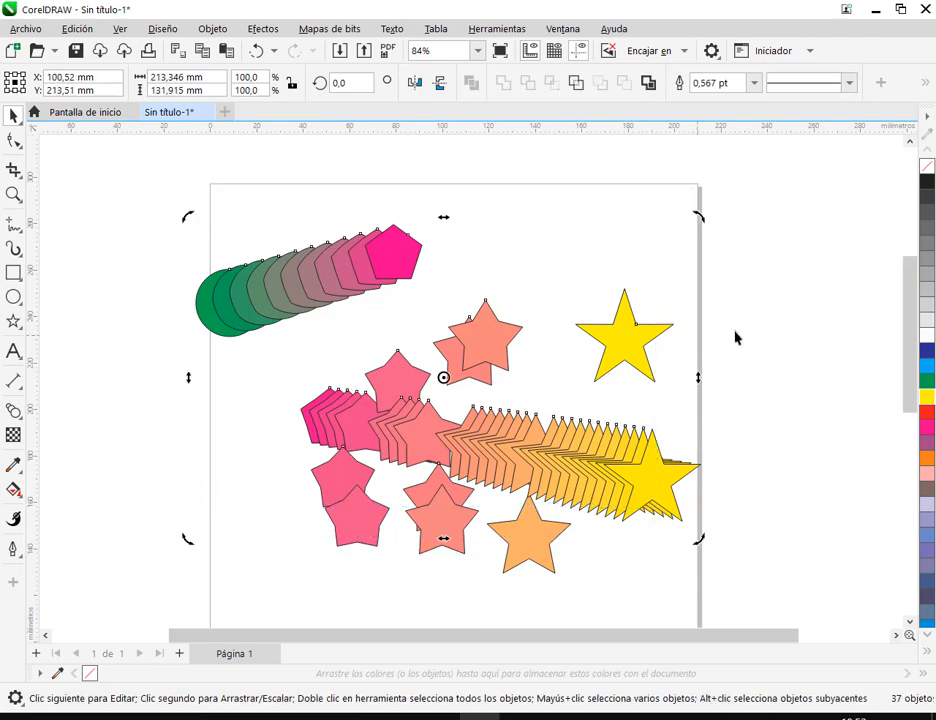
left_click_drag(788, 267, 276, 577)
key("Delete")
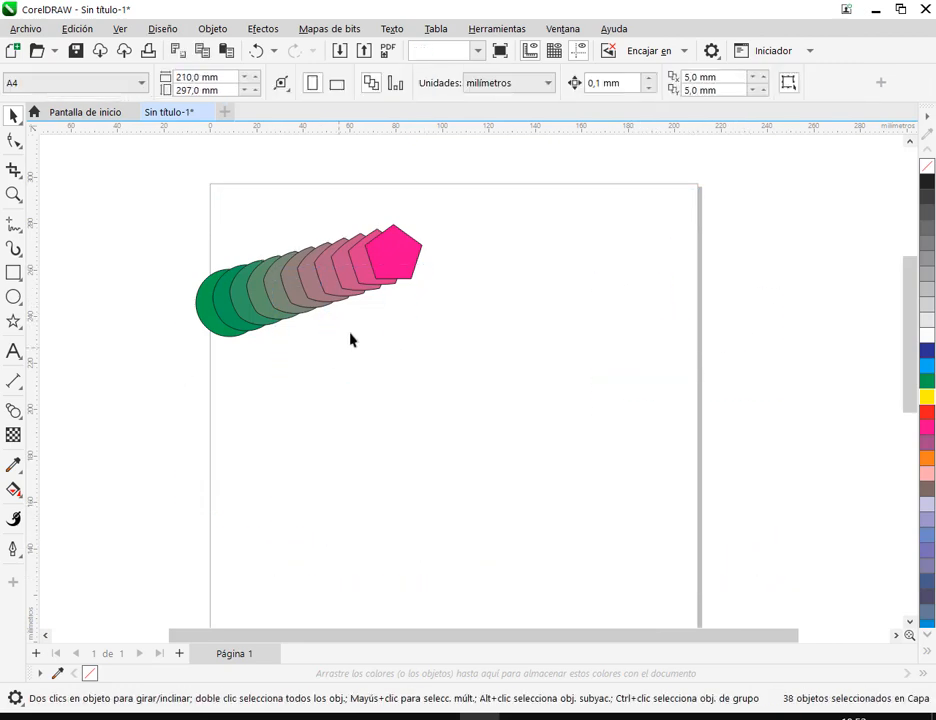
Move the green circle-to-pentagon blend to about X 98 mm, Y 243 mm
left_click_drag(325, 292, 495, 349)
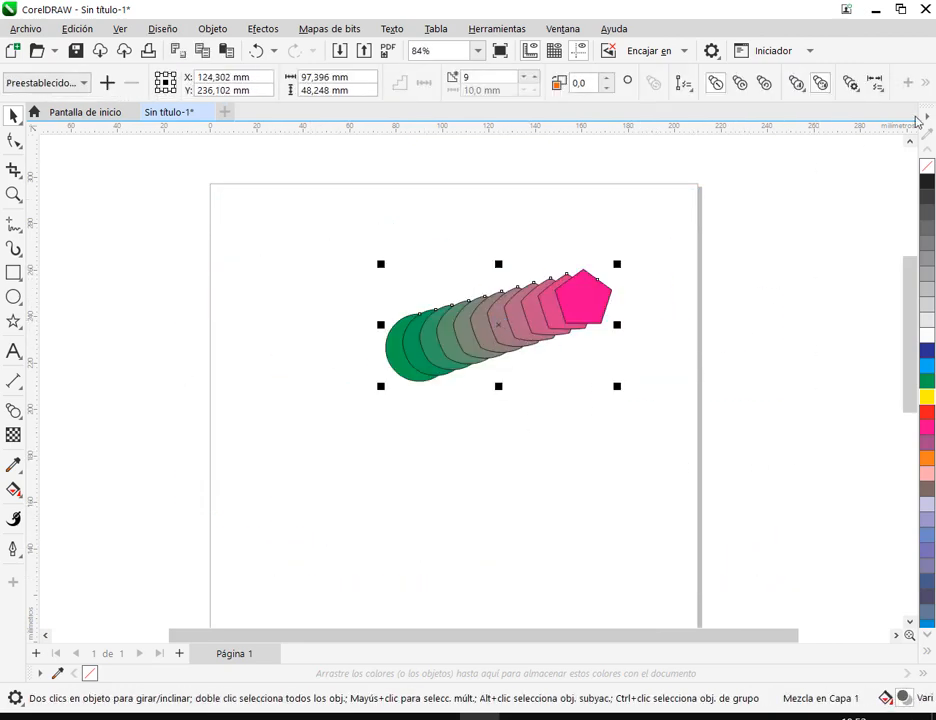
left_click(483, 234)
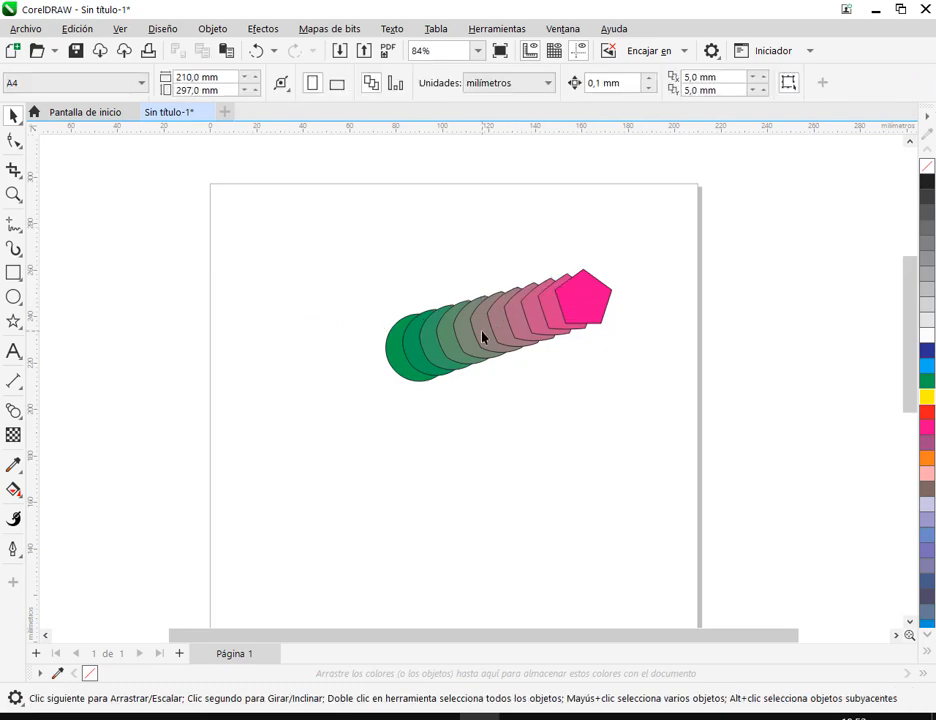
left_click(483, 334)
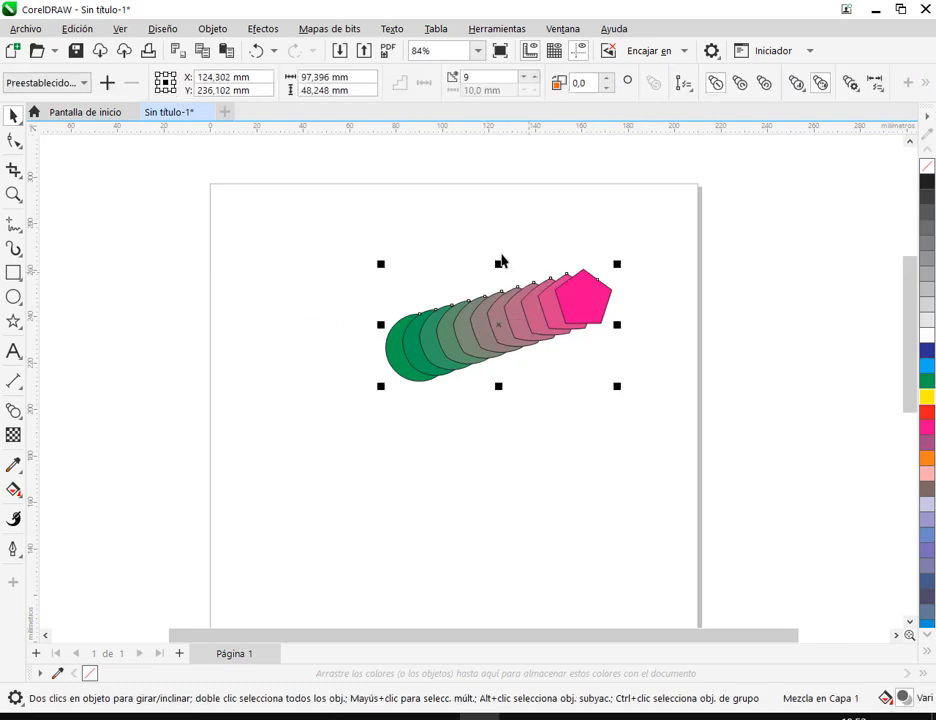
left_click(215, 28)
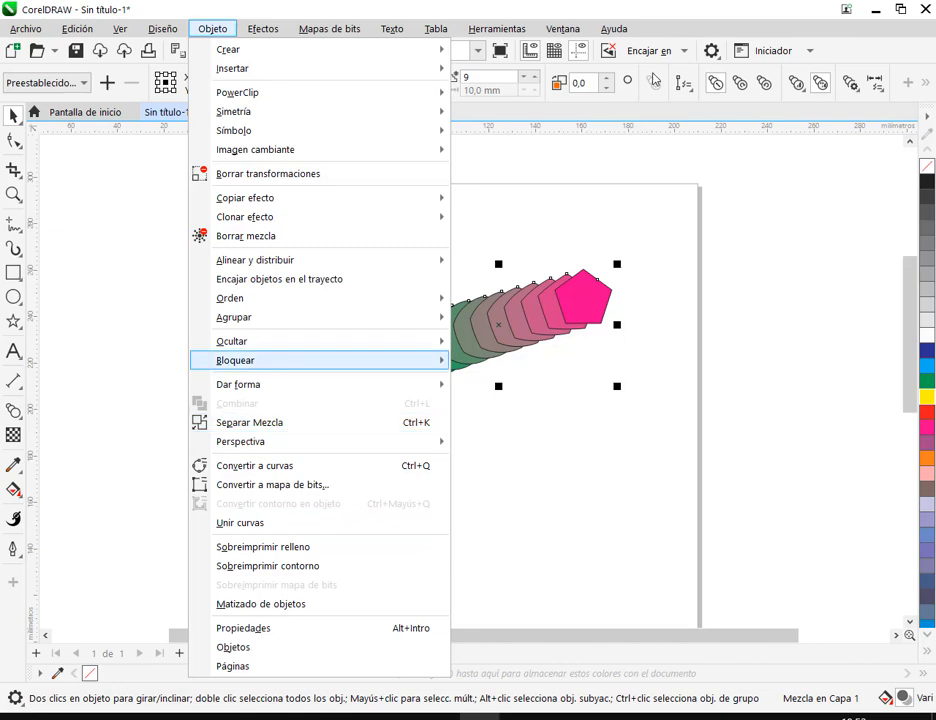
left_click(590, 115)
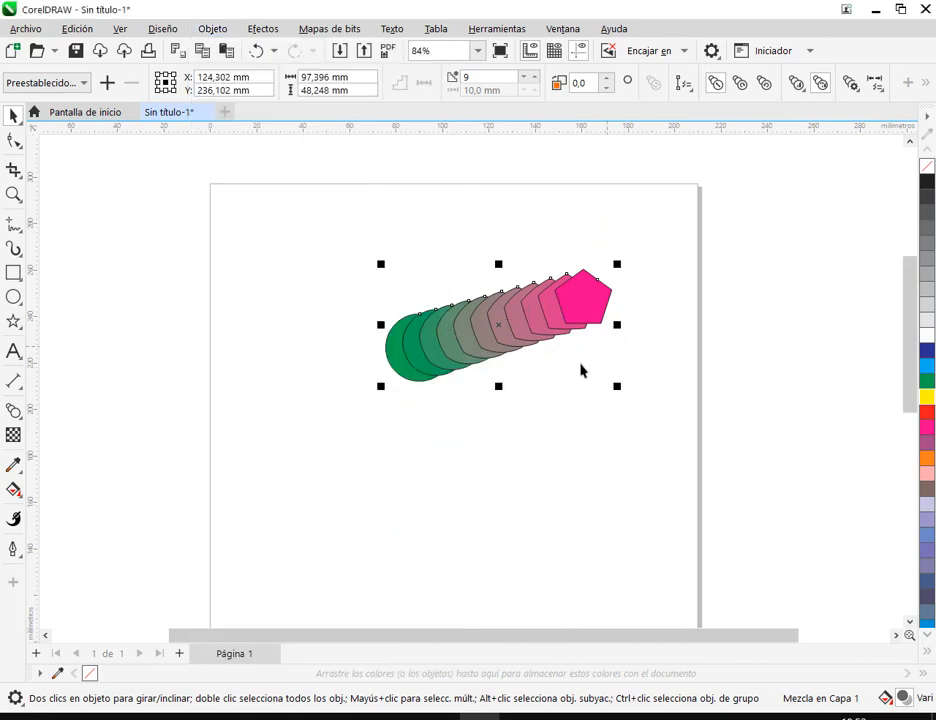
left_click_drag(484, 348, 424, 326)
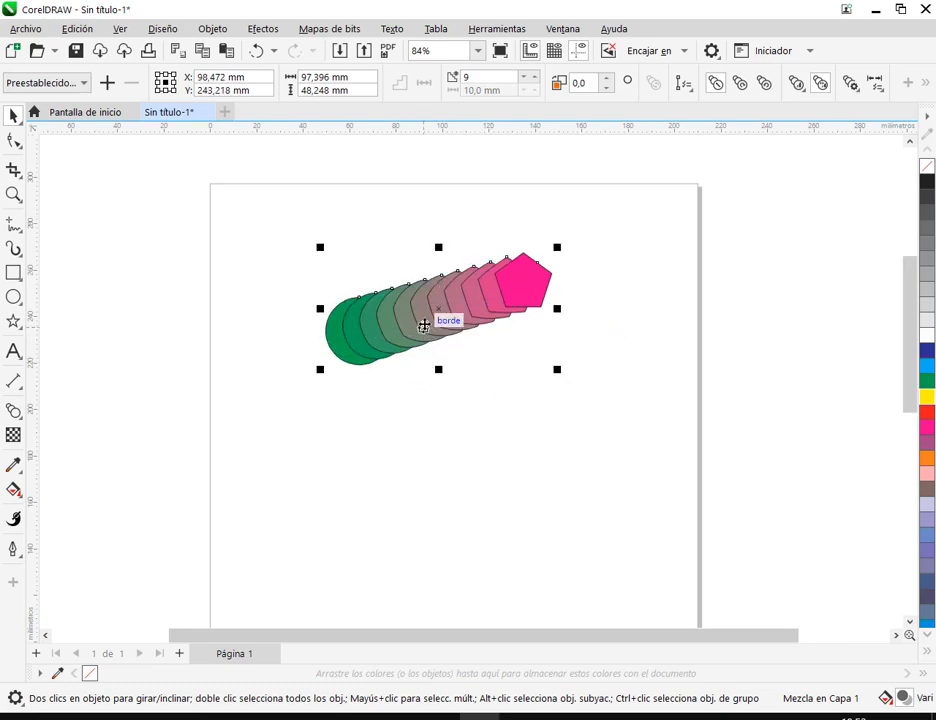
Clear the blend between the green circle and the magenta pentagon
left_click(925, 86)
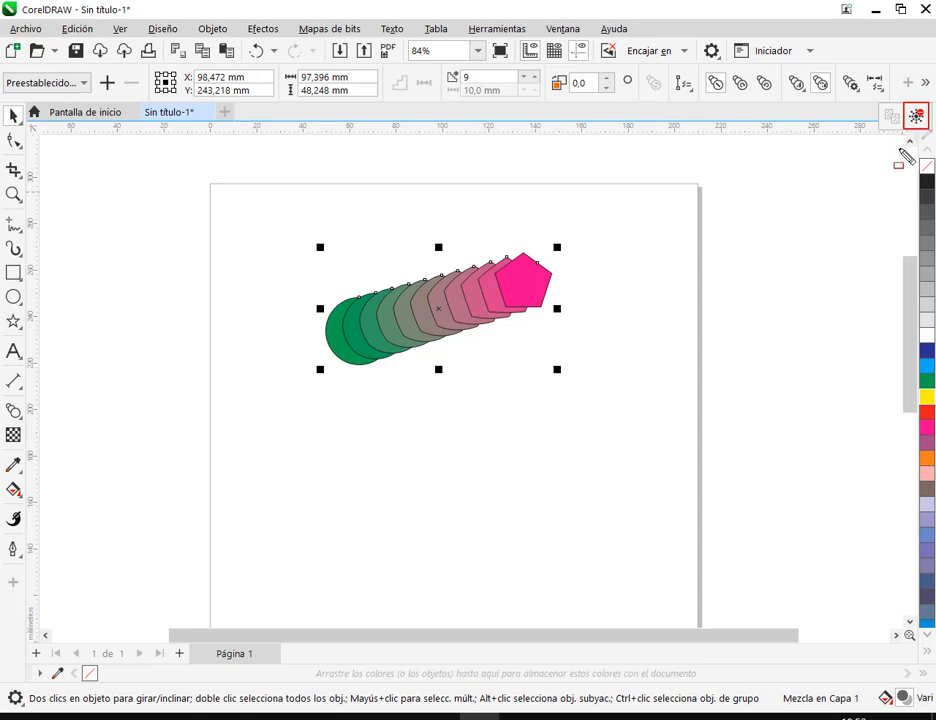
left_click_drag(898, 159, 913, 127)
key("Escape")
mouse_move(915, 119)
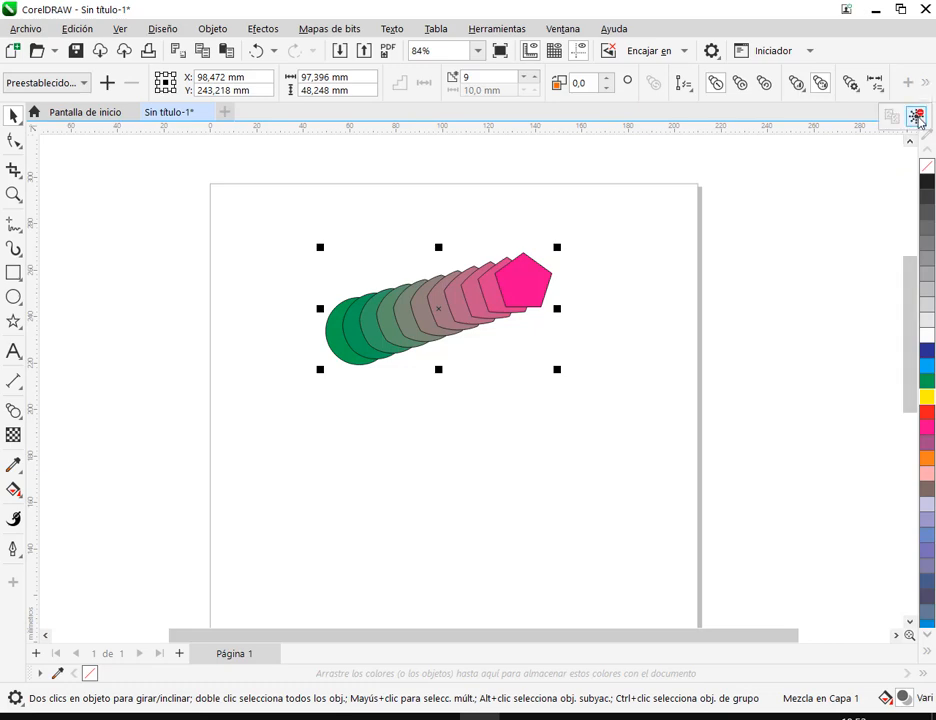
left_click(916, 118)
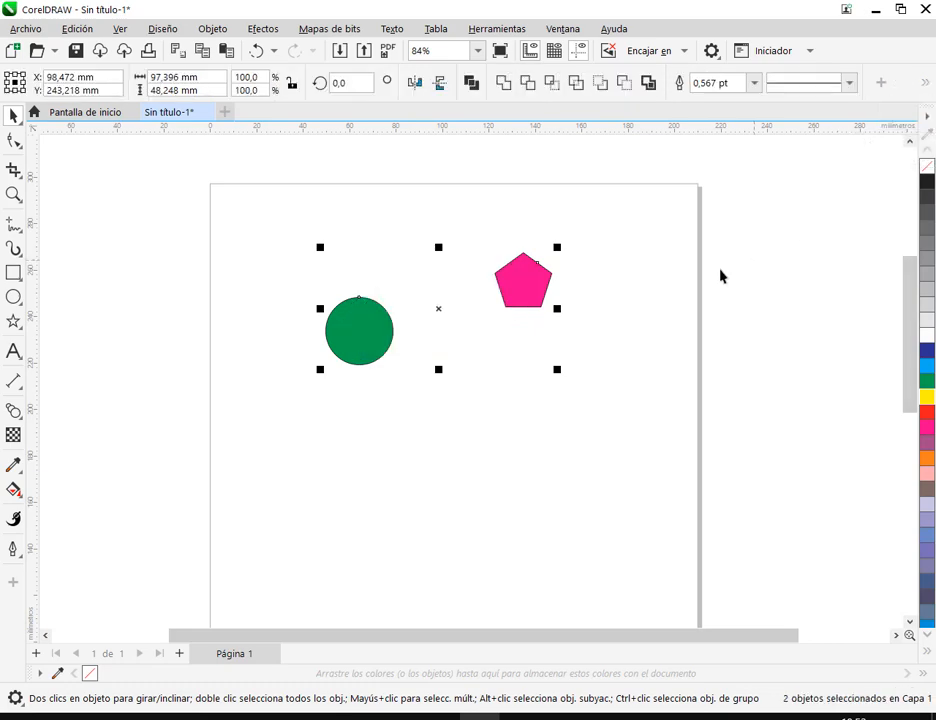
Move the green circle to about X 53 mm, Y 246 mm, shift the magenta pentagon farther from it, and deselect both
left_click(490, 362)
left_click_drag(355, 333, 331, 304)
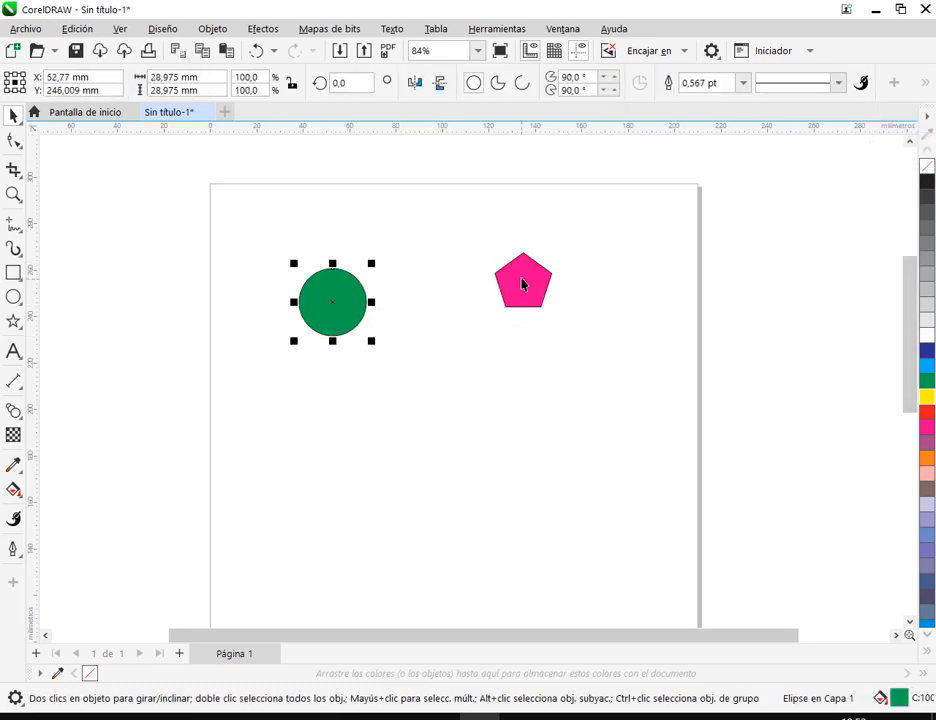
left_click_drag(522, 284, 545, 291)
left_click(449, 293)
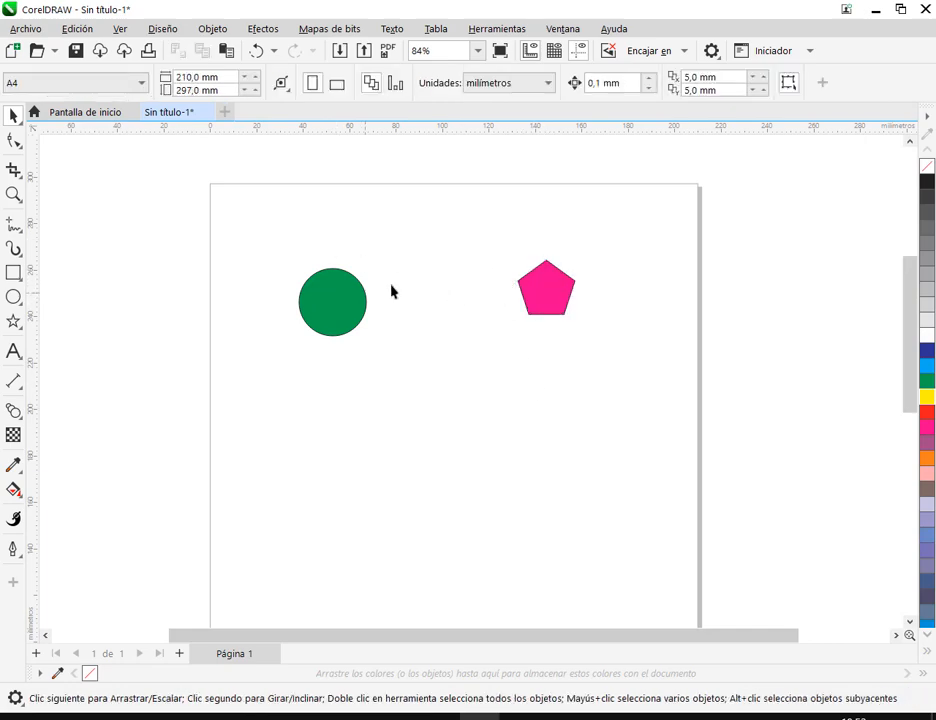
Switch to CorelDRAW X5 and clear the magenta-to-green circle blend
left_click_drag(363, 263, 517, 340)
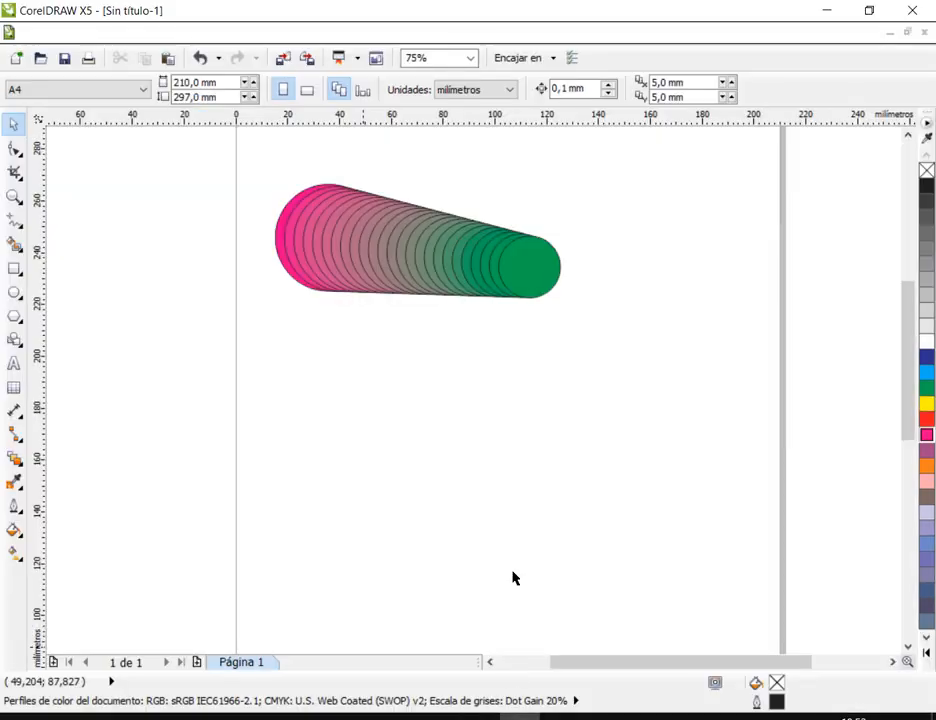
left_click(514, 262)
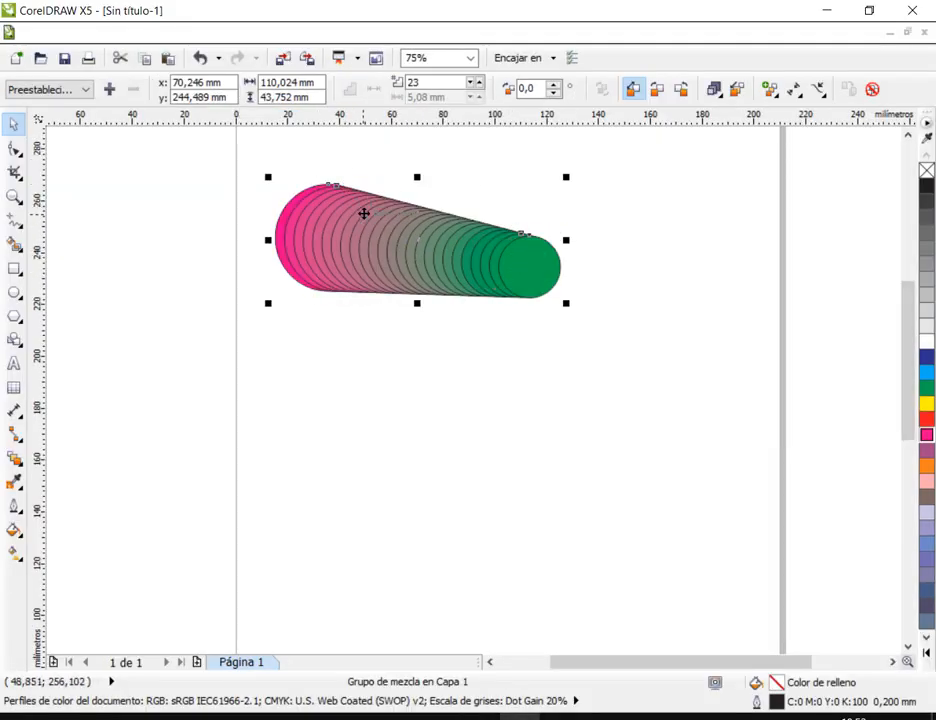
left_click(872, 91)
left_click(685, 294)
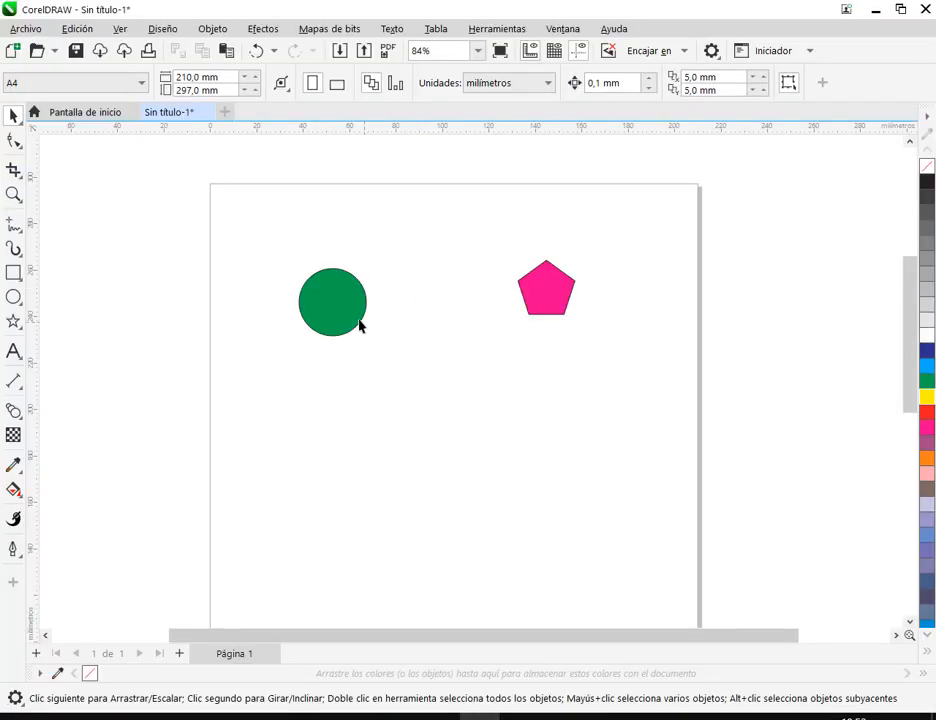
Return to the newer CorelDRAW document, reposition the green circle and blend it with the magenta pentagon in 20 steps
left_click_drag(359, 326, 547, 287)
left_click(13, 410)
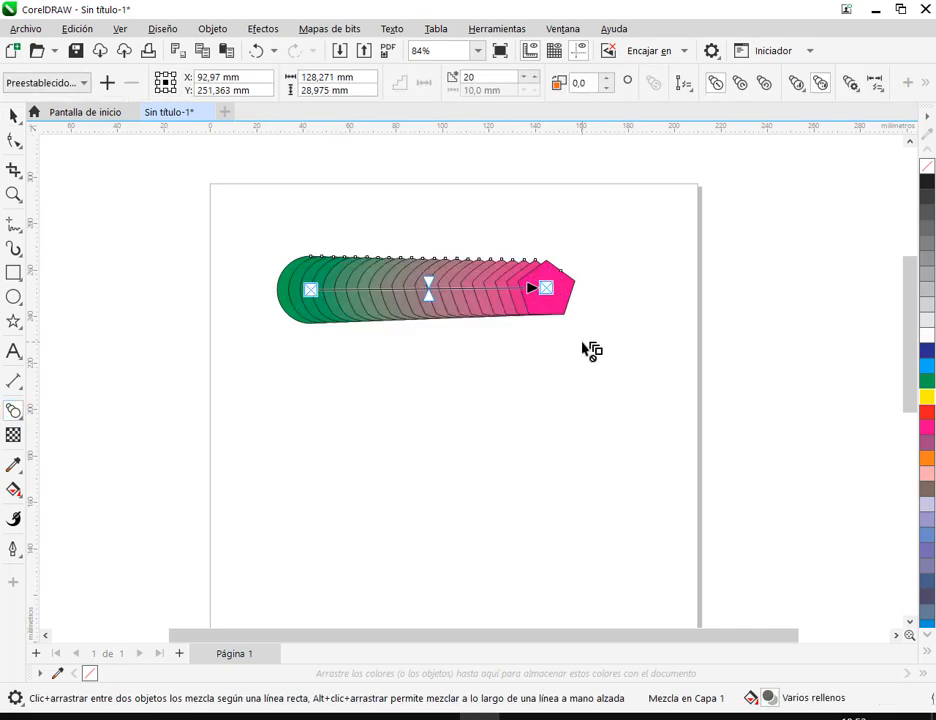
Recolour the blend's pentagon yellow and move the whole blend up to about X 96 mm, Y 272 mm
left_click(13, 116)
left_click(443, 255)
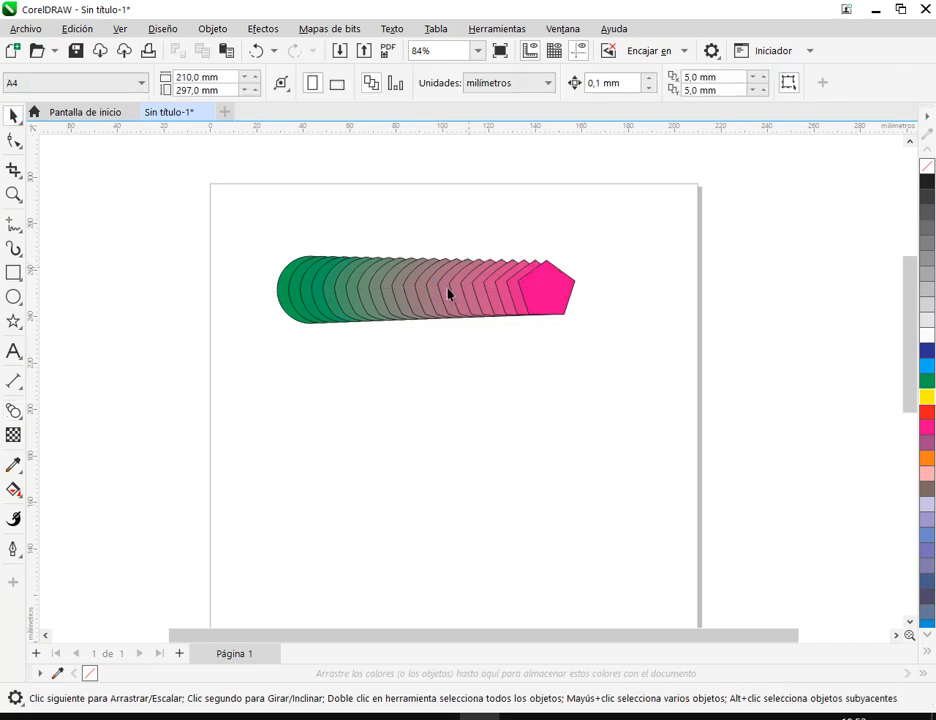
left_click(562, 306)
left_click(927, 396)
left_click(579, 424)
left_click_drag(403, 299, 413, 251)
left_click(549, 366)
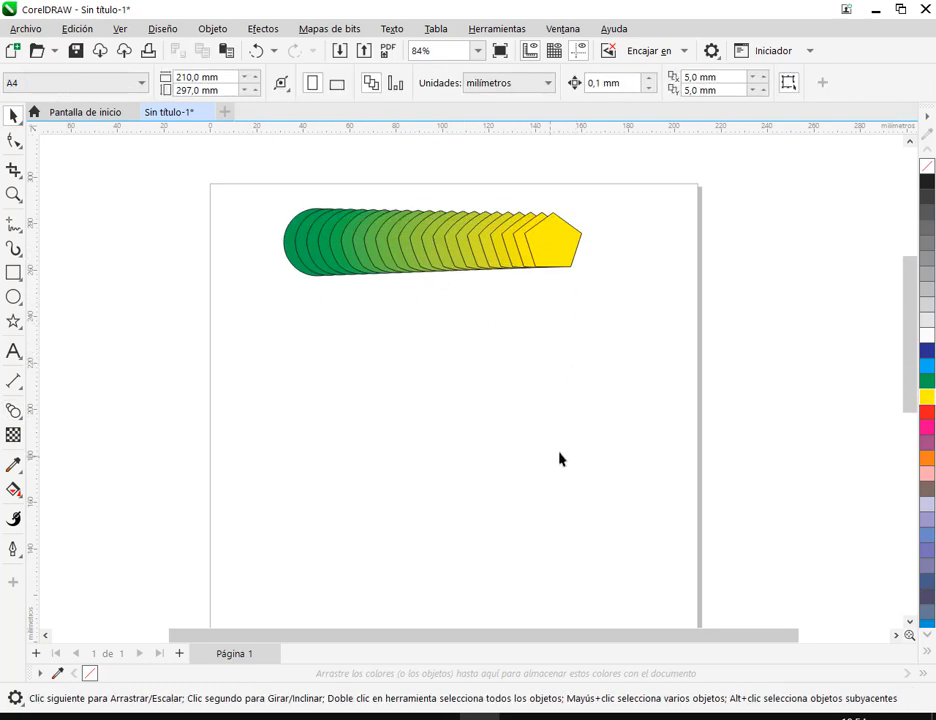
Delete the green-to-yellow blend from the page
left_click_drag(534, 509, 524, 476)
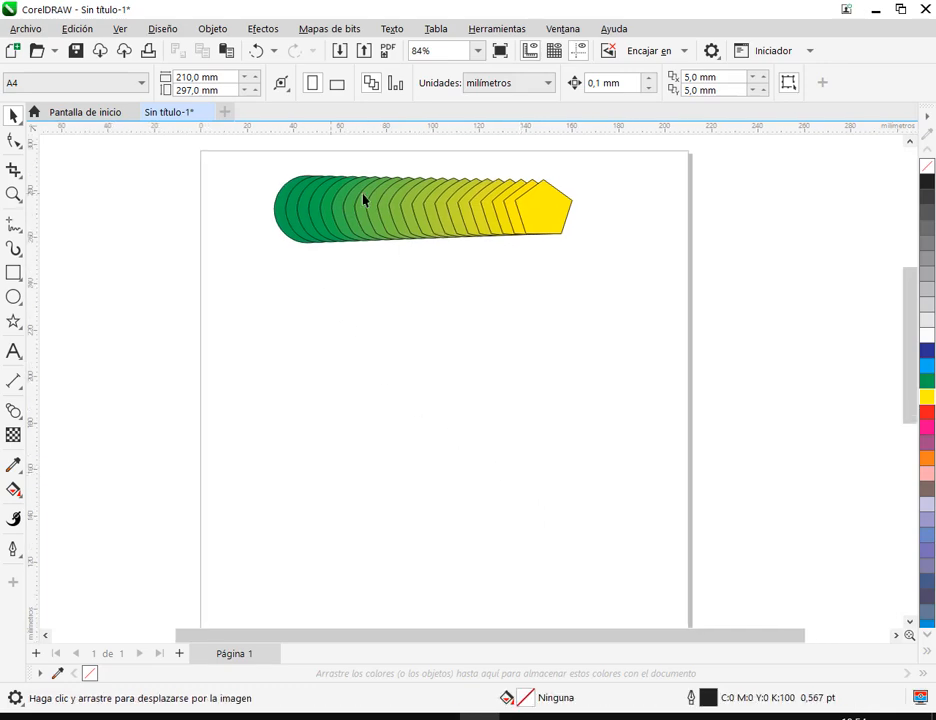
left_click(385, 204)
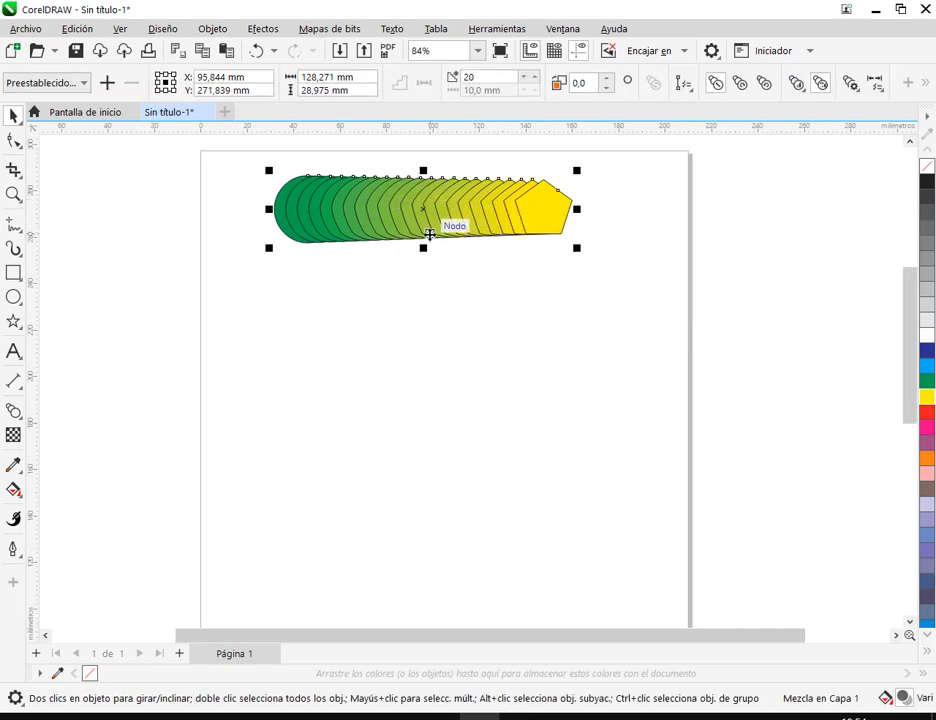
key("Delete")
Draw two separate circles near the page's upper edge, about 18 mm and 19.5 mm in diameter
key("F6")
key("F7")
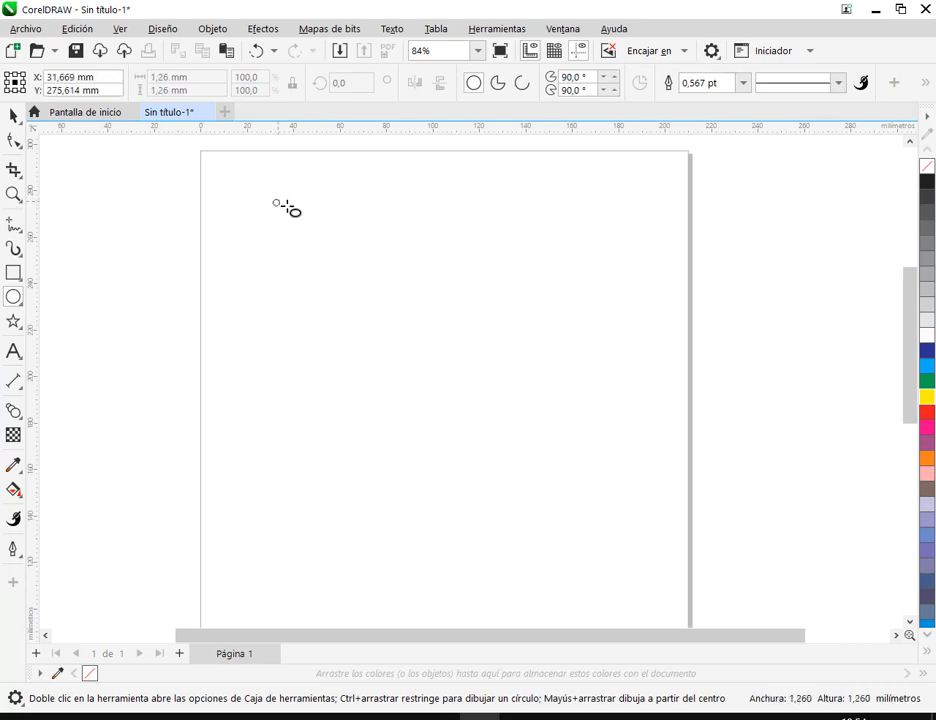
left_click_drag(287, 207, 325, 242)
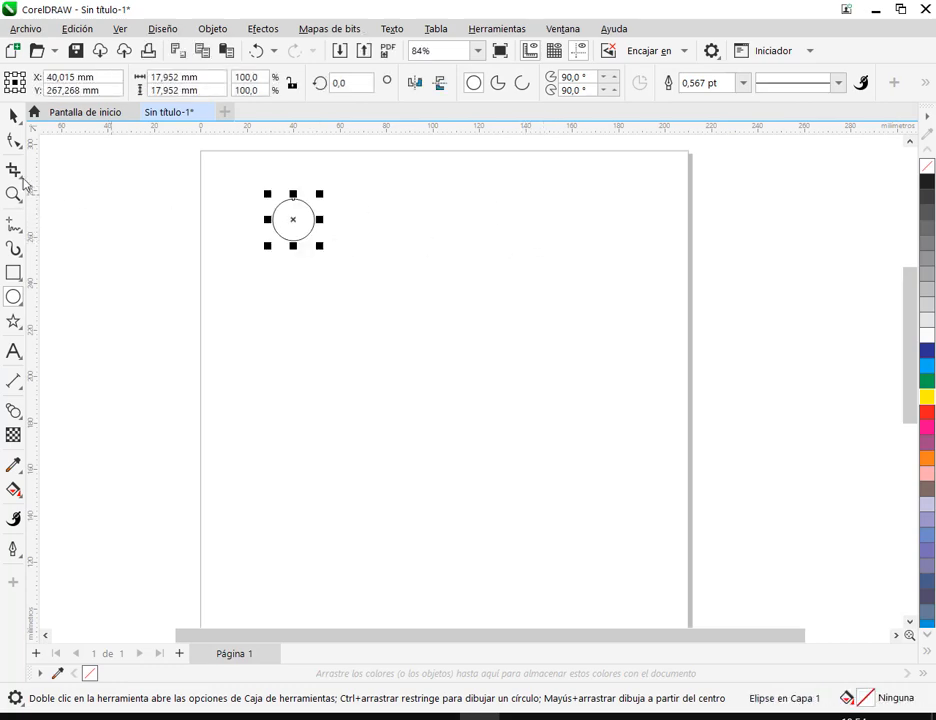
left_click_drag(403, 176, 448, 218)
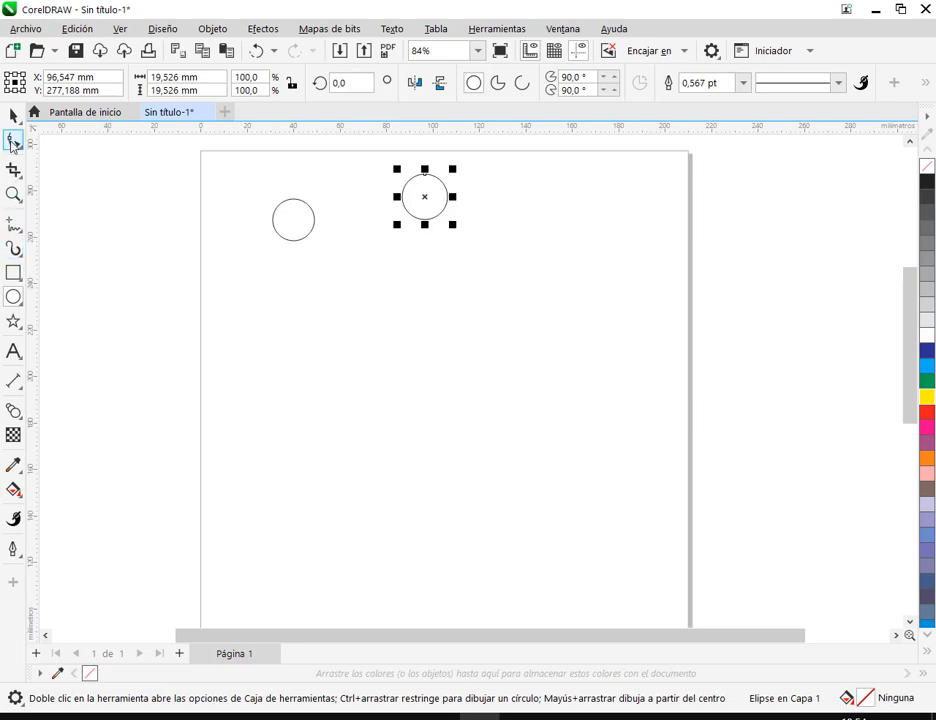
Draw a freehand hook-shaped curve below the circles, about 38 mm wide and 69 mm high
left_click(14, 224)
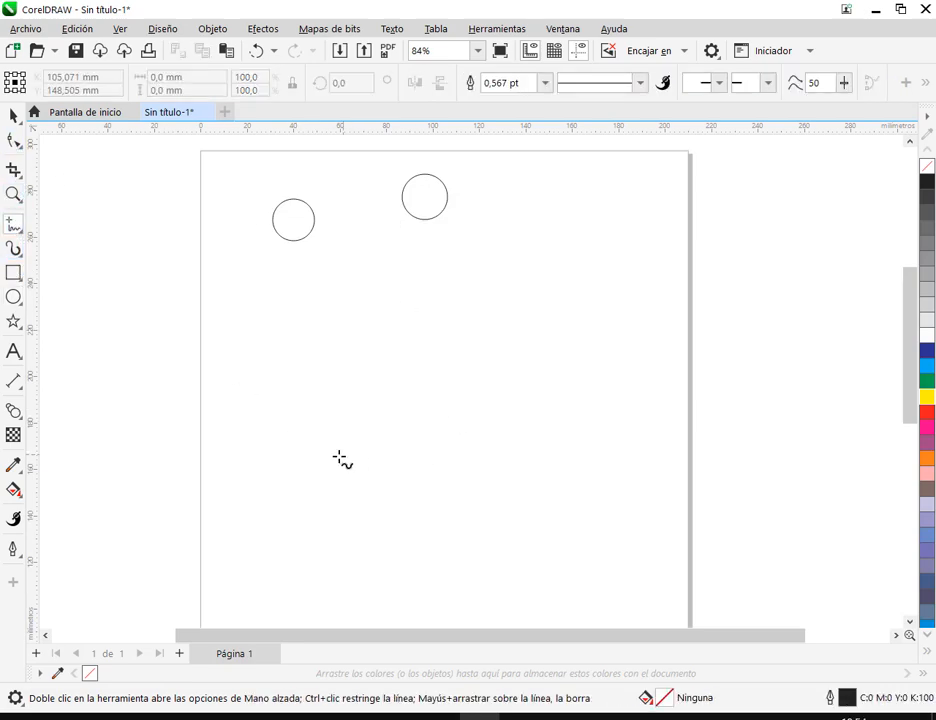
mouse_move(308, 418)
left_mouse_down()
mouse_move(283, 452)
mouse_move(307, 475)
mouse_move(339, 468)
mouse_move(354, 428)
mouse_move(366, 315)
left_mouse_up()
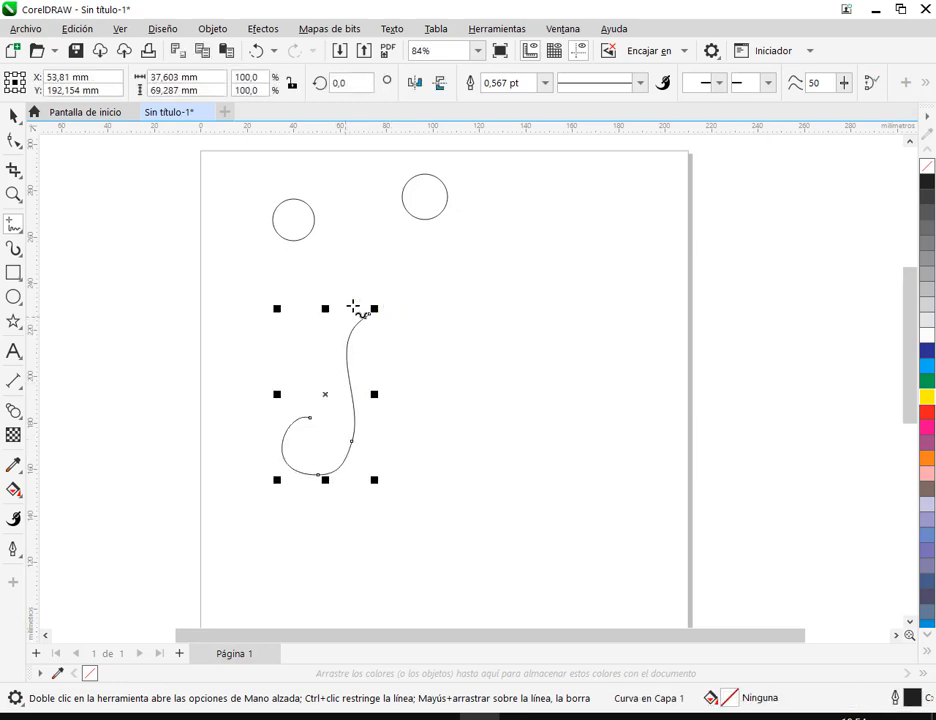
left_click(13, 116)
left_click(583, 362)
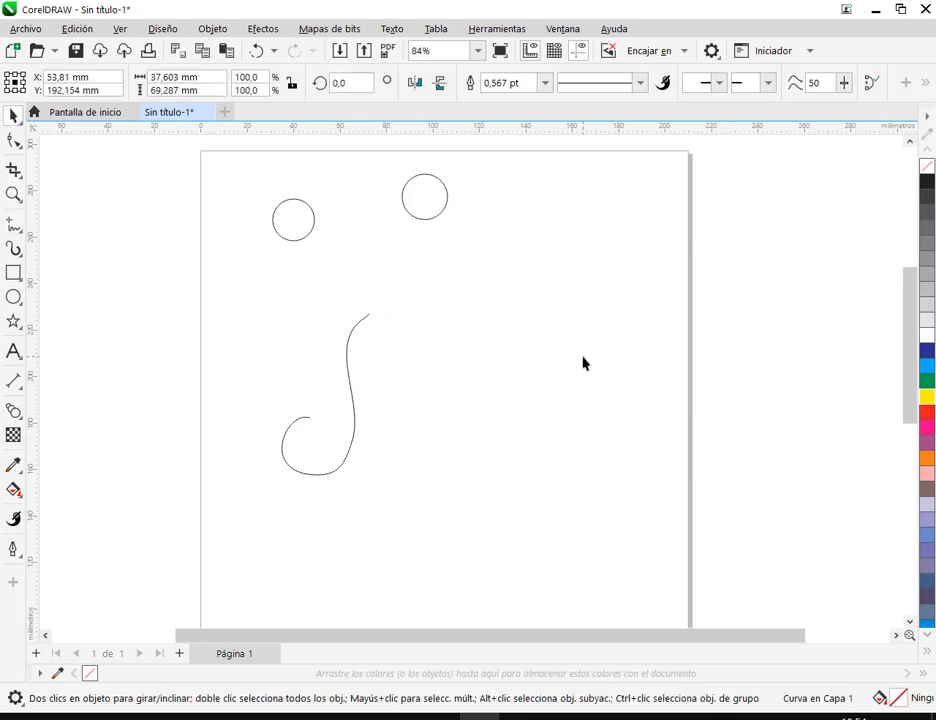
left_click(353, 424)
scroll(353, 400, "up", 1)
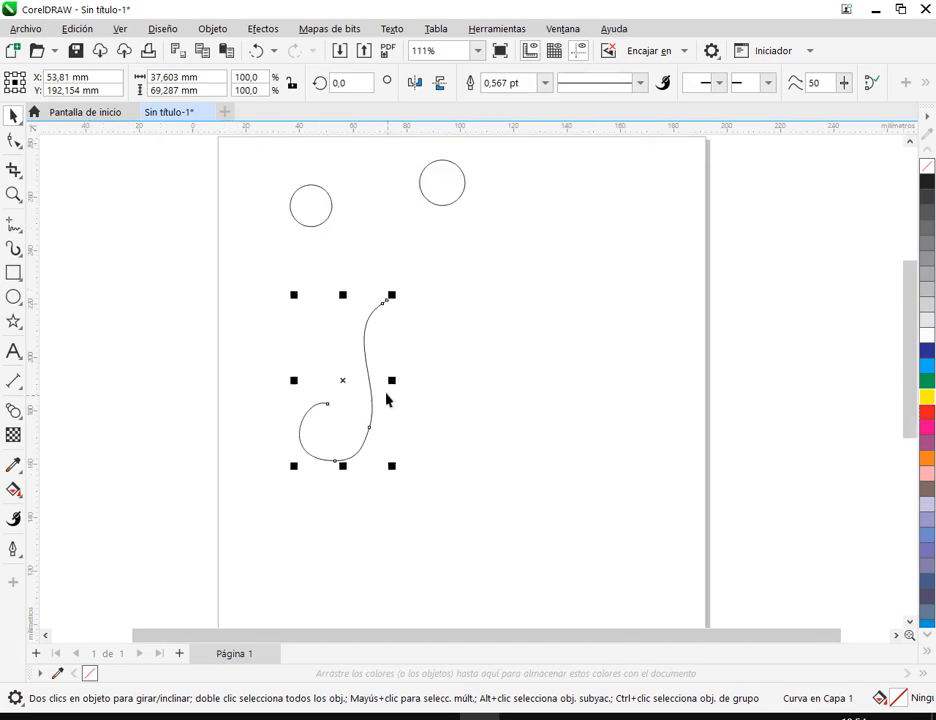
scroll(386, 400, "down", 1)
Fill the left circle magenta at about X 35 mm, Y 238 mm, and the right one red at about X 87 mm, Y 254 mm
left_click_drag(326, 238, 316, 297)
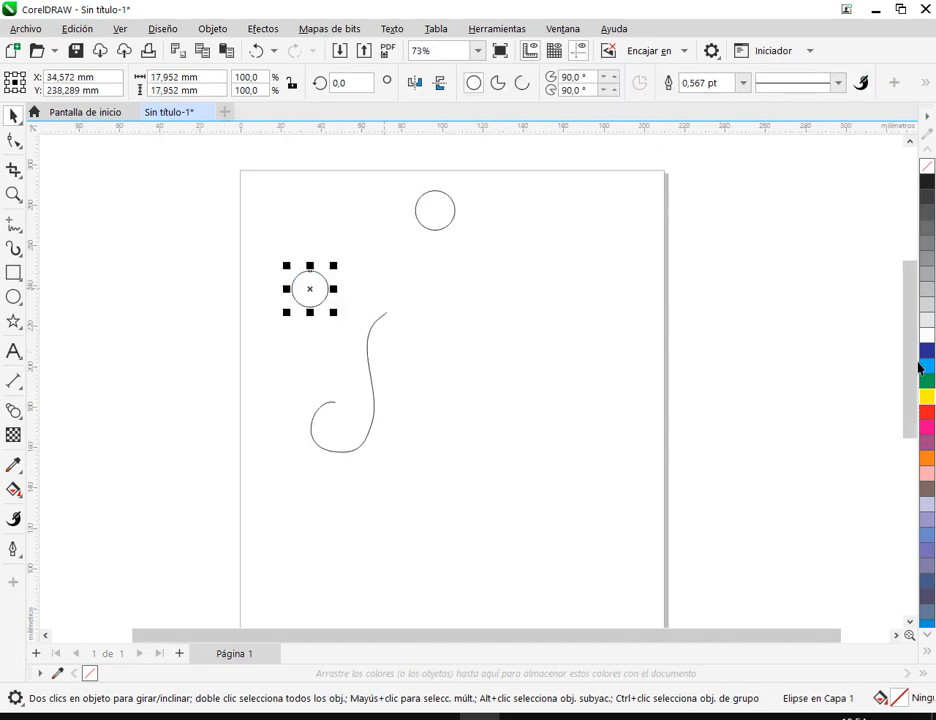
left_click(928, 433)
left_click_drag(456, 216, 464, 267)
left_click(927, 413)
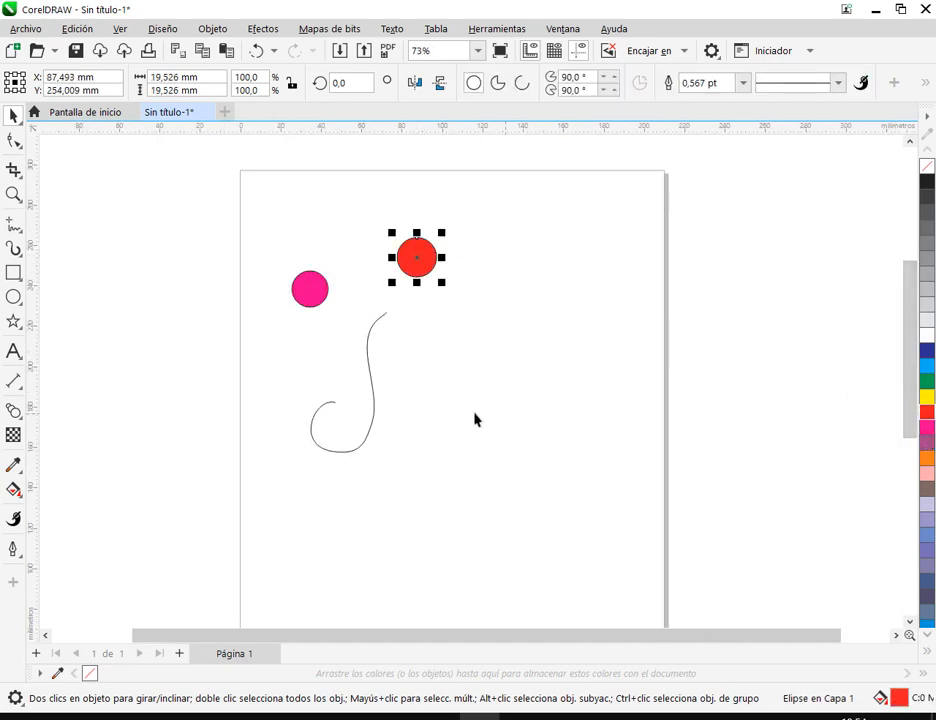
scroll(443, 429, "up", 1)
Replace the red circle with a red-filled copy of the magenta circle at about X 80 mm, Y 257 mm
left_click(396, 260)
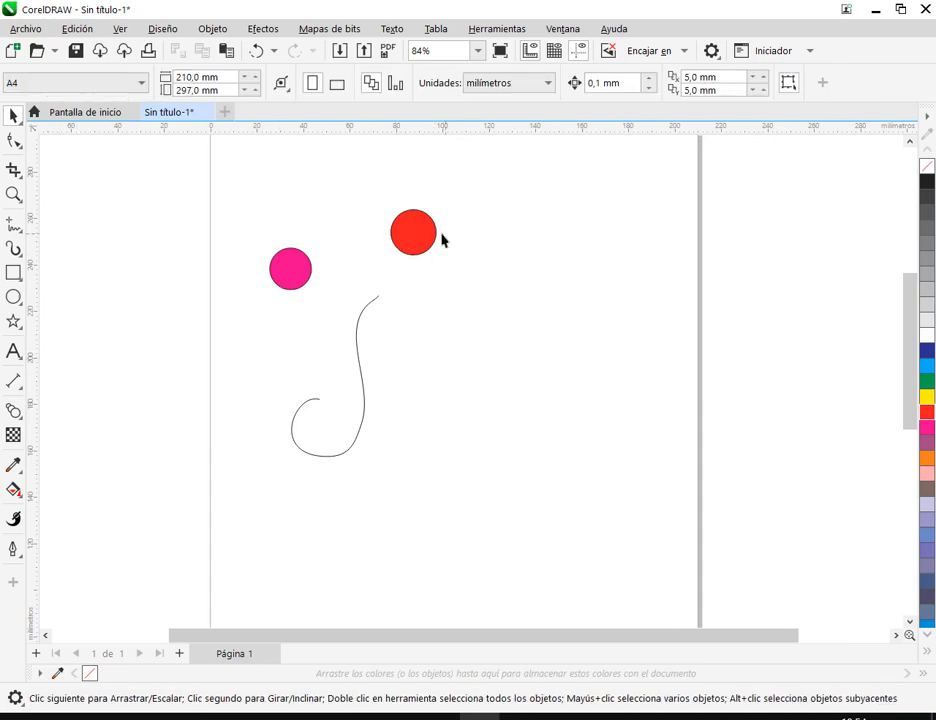
left_click(428, 236)
key("Delete")
left_click_drag(303, 278, 400, 243)
left_click(925, 412)
left_click(253, 351)
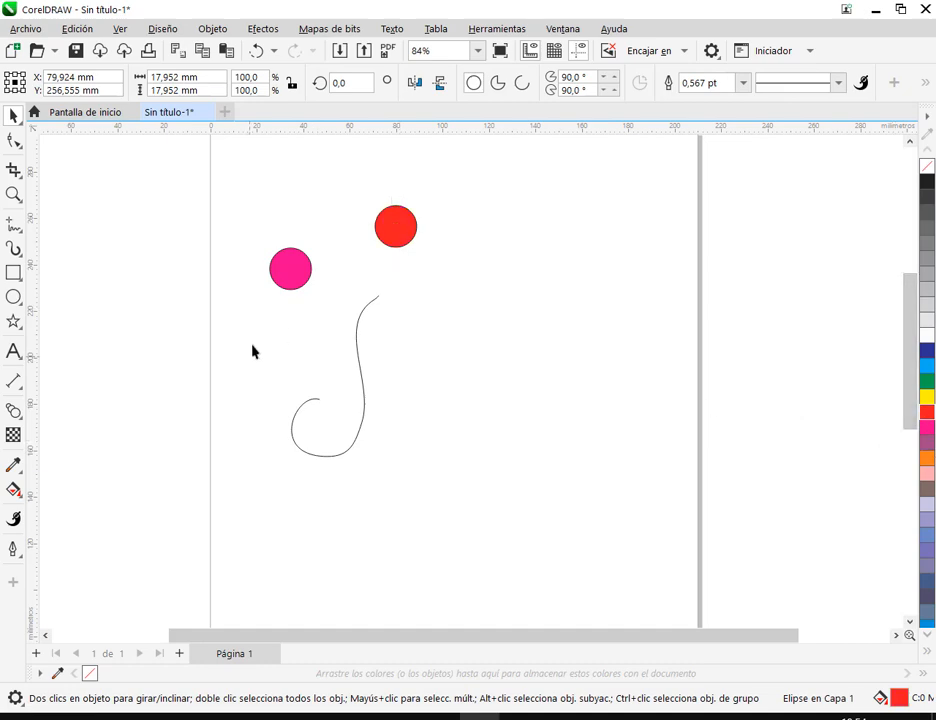
Blend the magenta circle with the red circle in 20 steps and select the blend
left_click(13, 413)
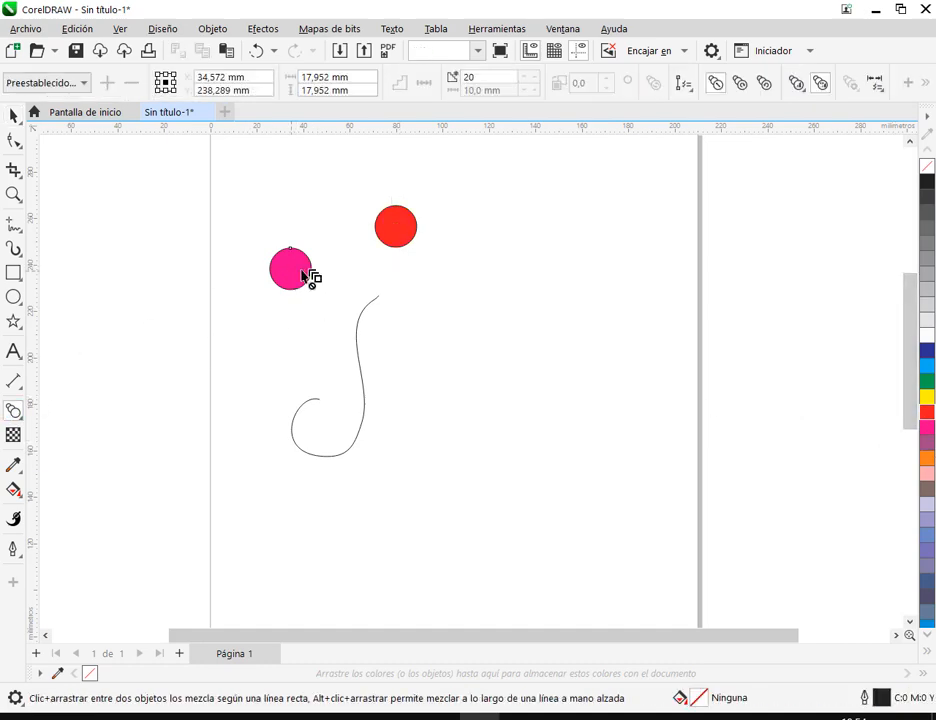
left_click_drag(309, 278, 405, 243)
left_click(13, 117)
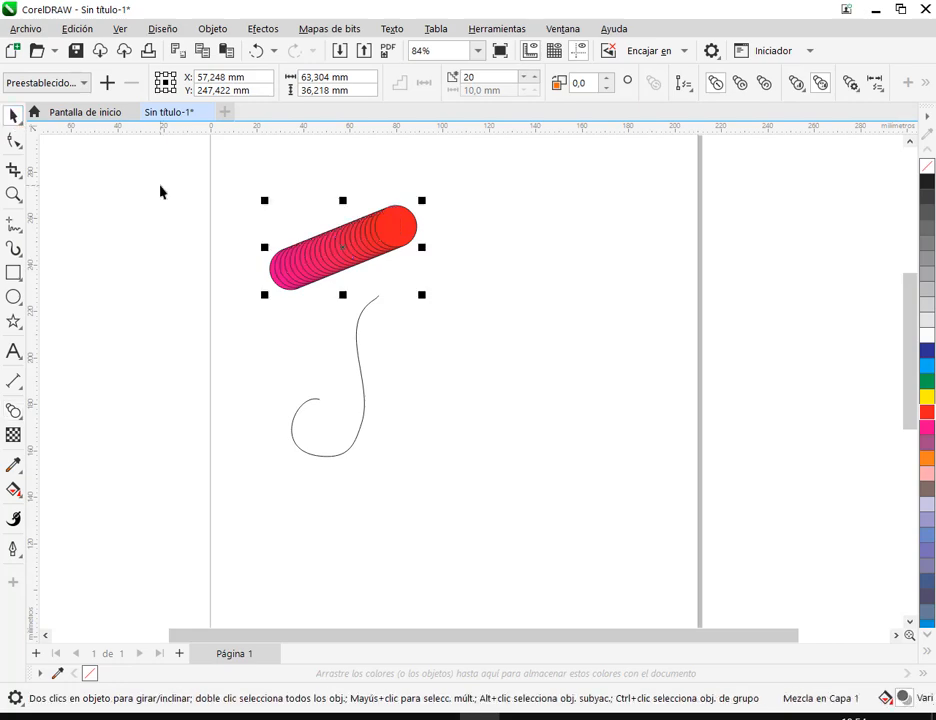
left_click(161, 192)
left_click(357, 263)
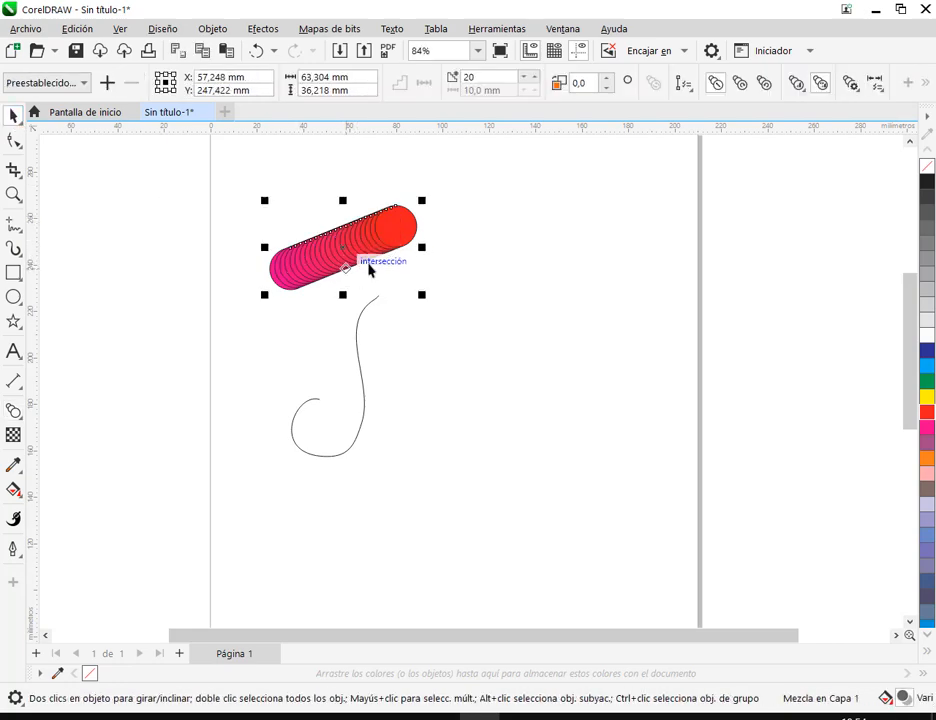
left_click(466, 273)
left_click(353, 253)
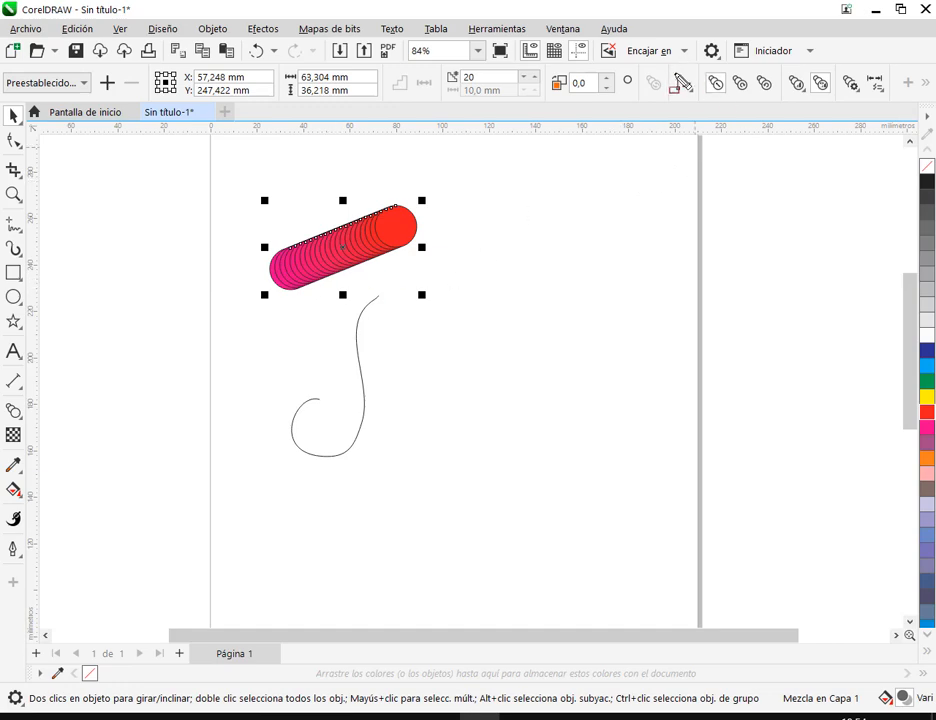
left_click(686, 84)
left_click(690, 112)
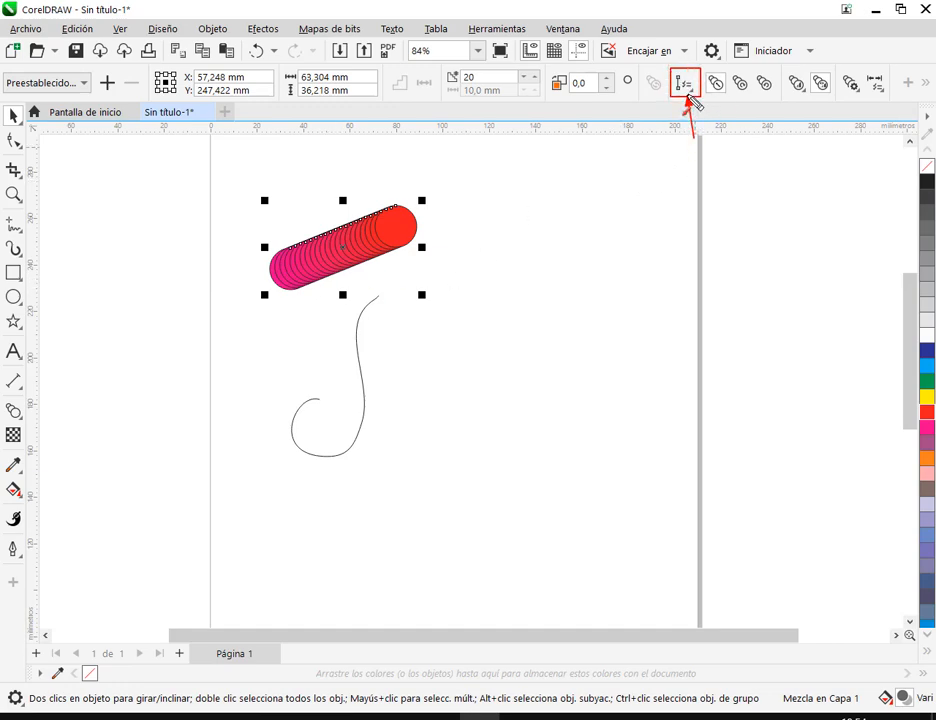
key("Escape")
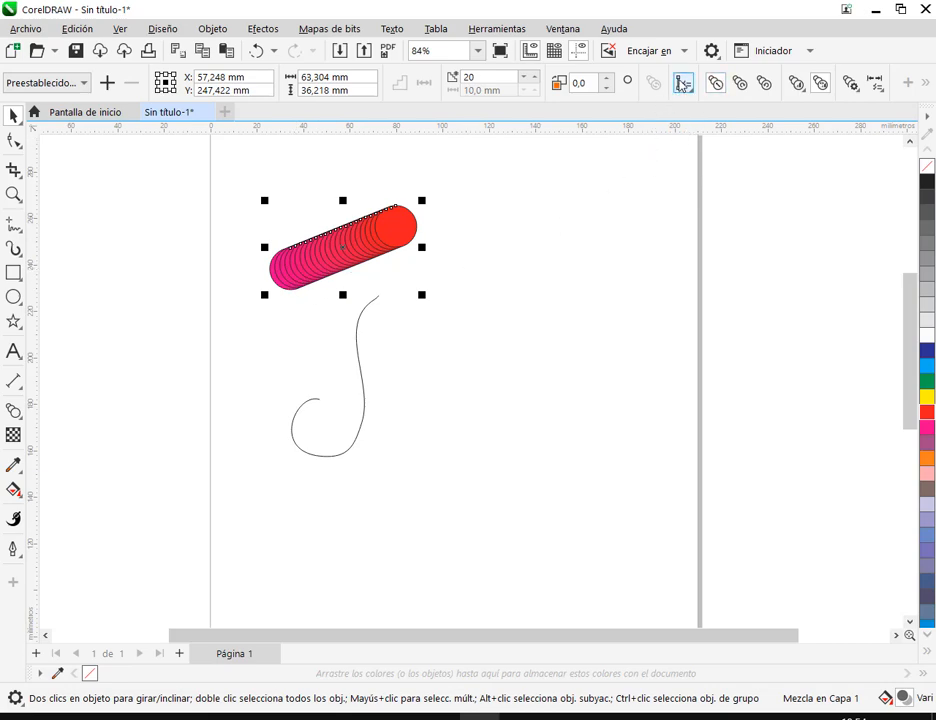
Assign the hook-shaped curve as the blend's new path and deselect it
left_click(682, 84)
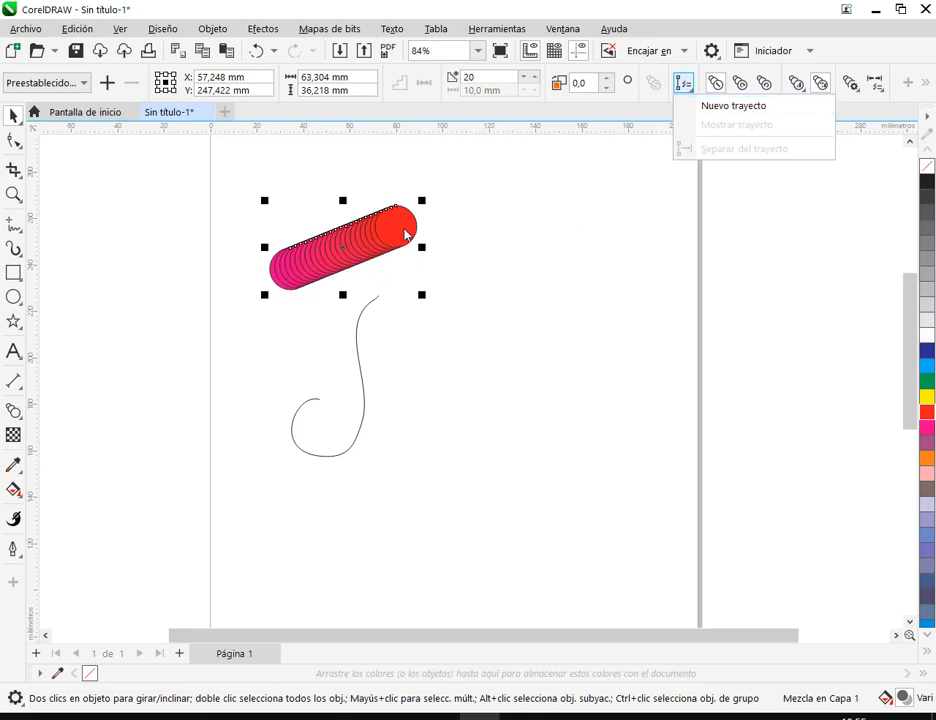
left_click(738, 110)
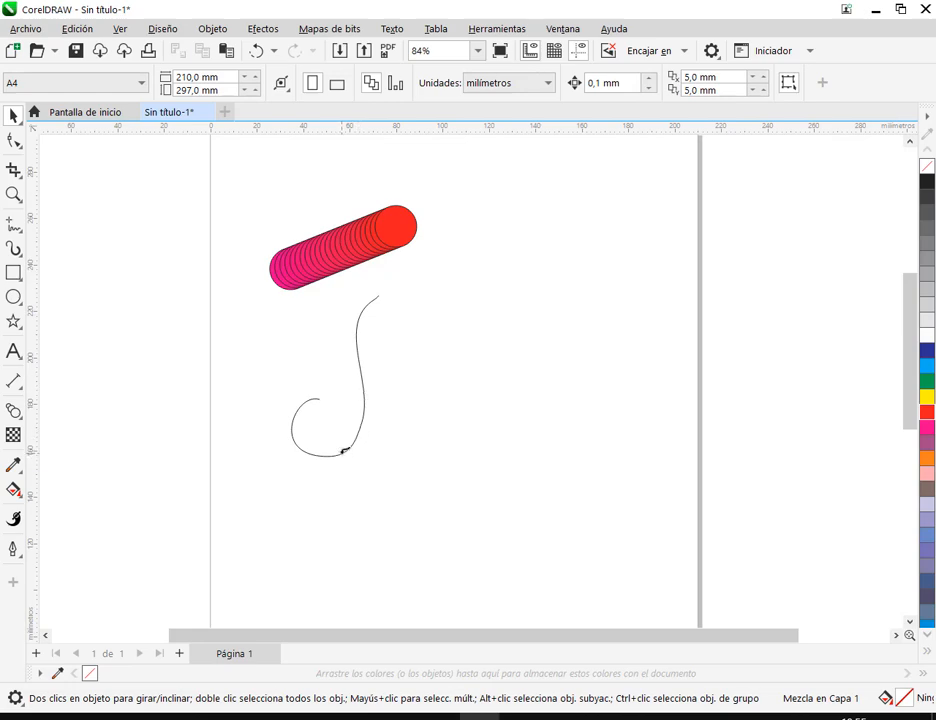
left_click(344, 451)
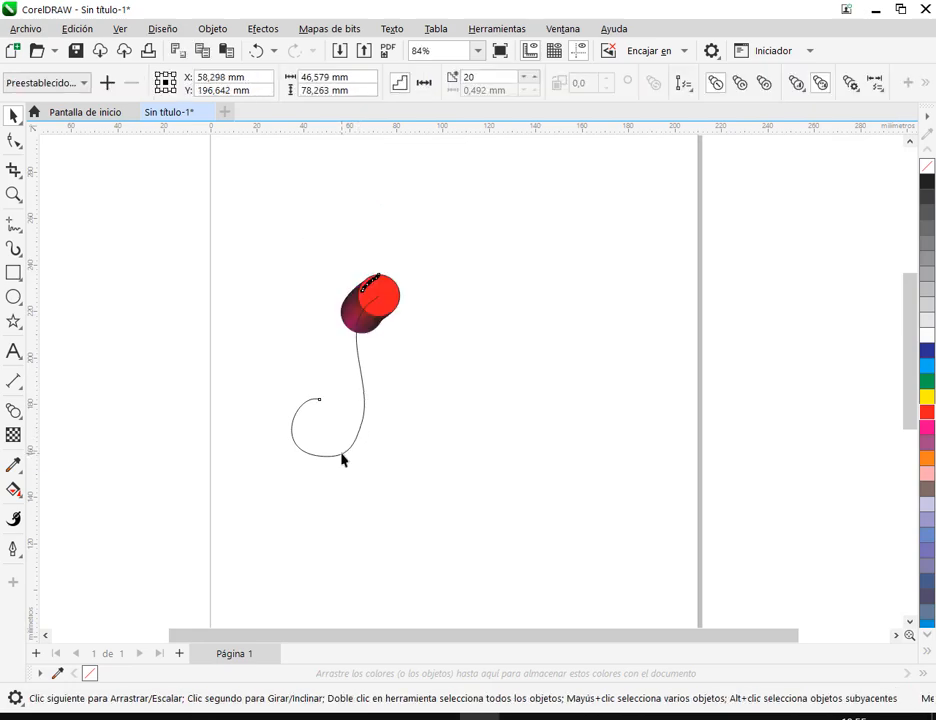
left_click(423, 310)
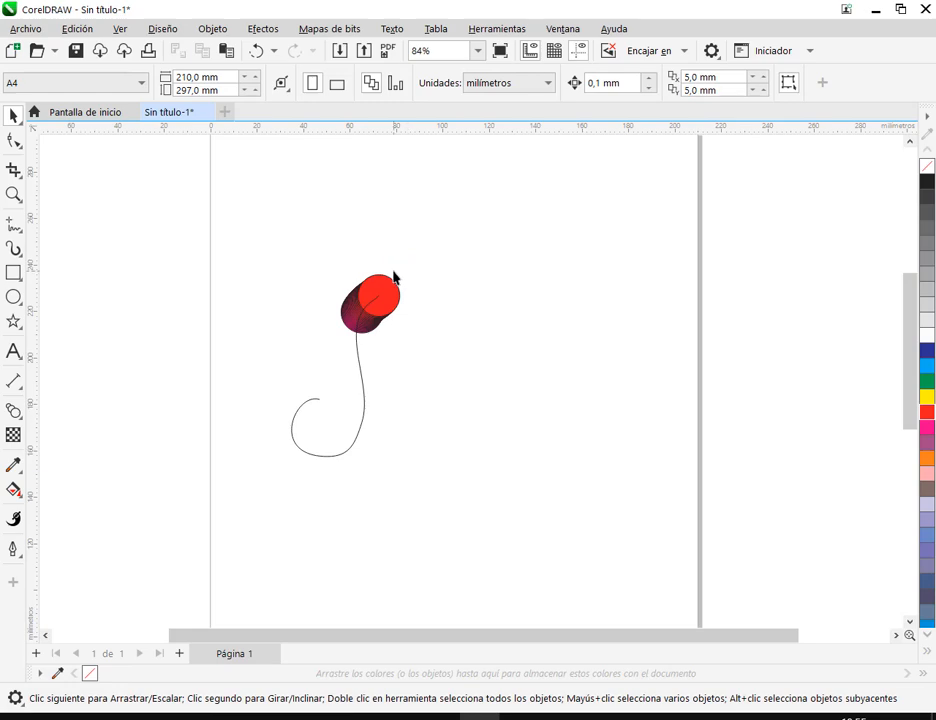
Spread the magenta-to-red blend along the full length of its path and deselect it
scroll(369, 333, "up", 5)
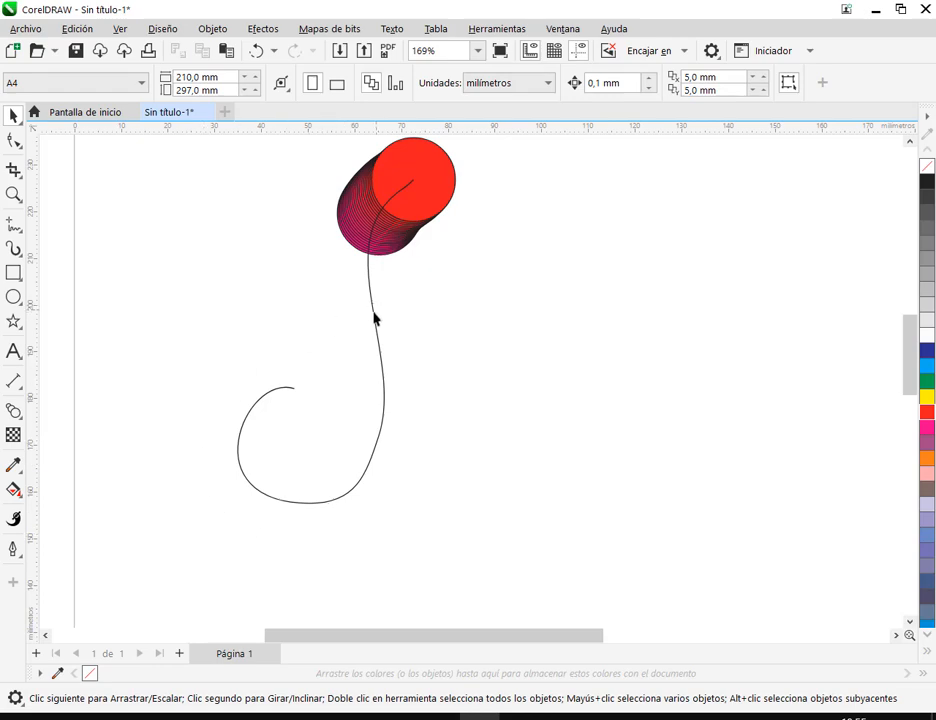
left_click(390, 245)
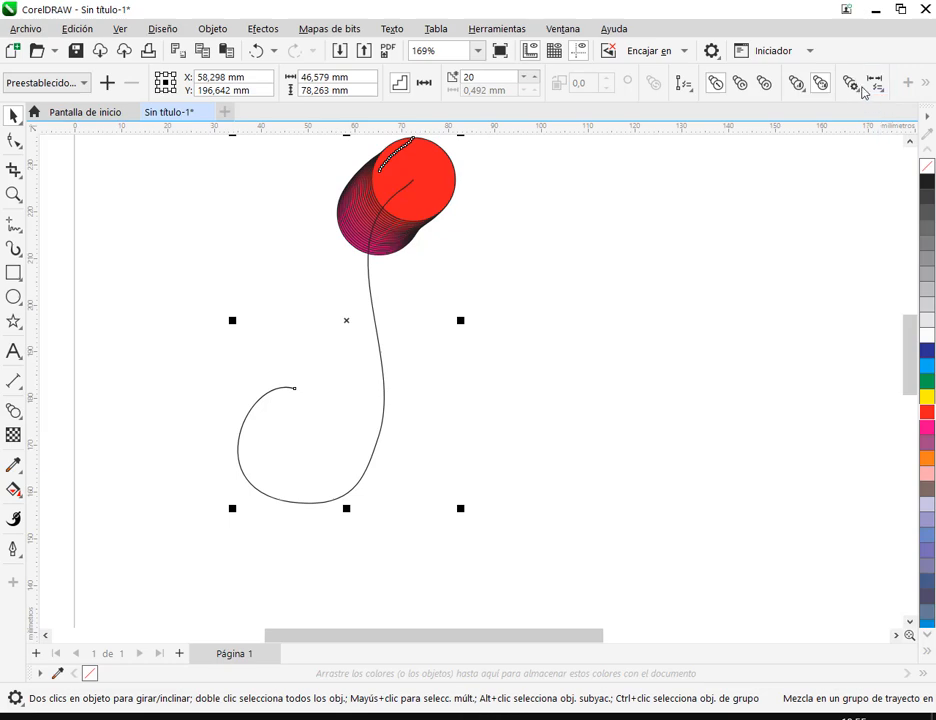
left_click(849, 83)
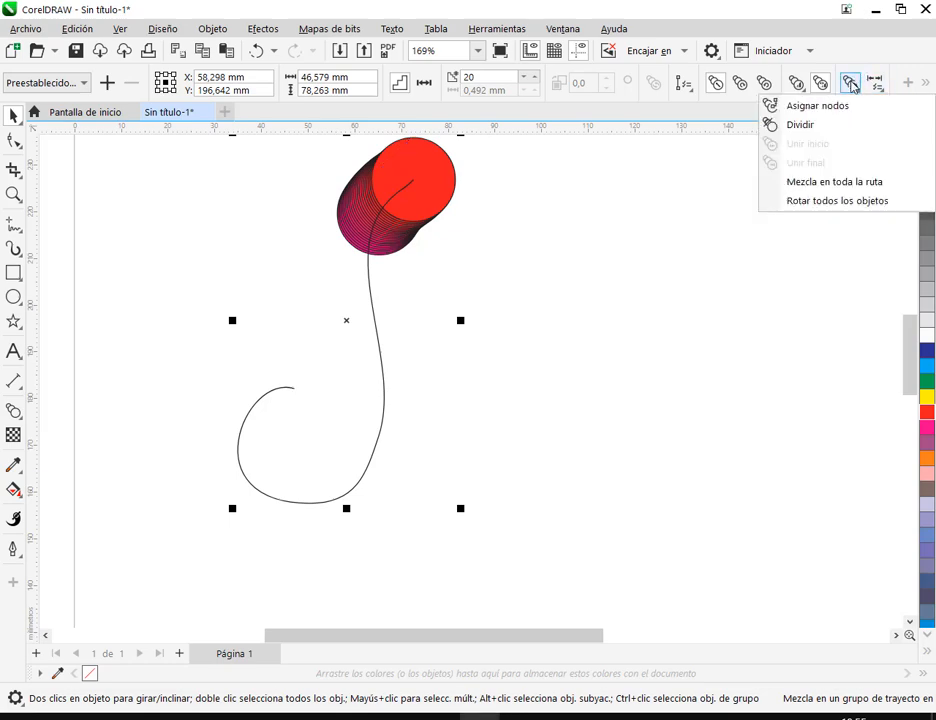
left_click(874, 182)
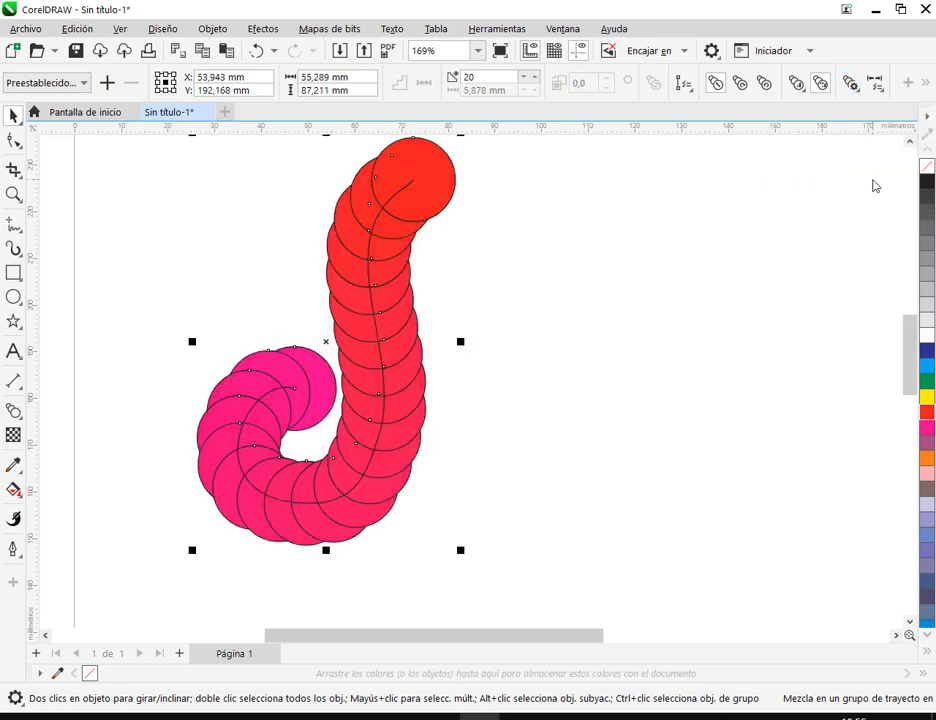
left_click(457, 267)
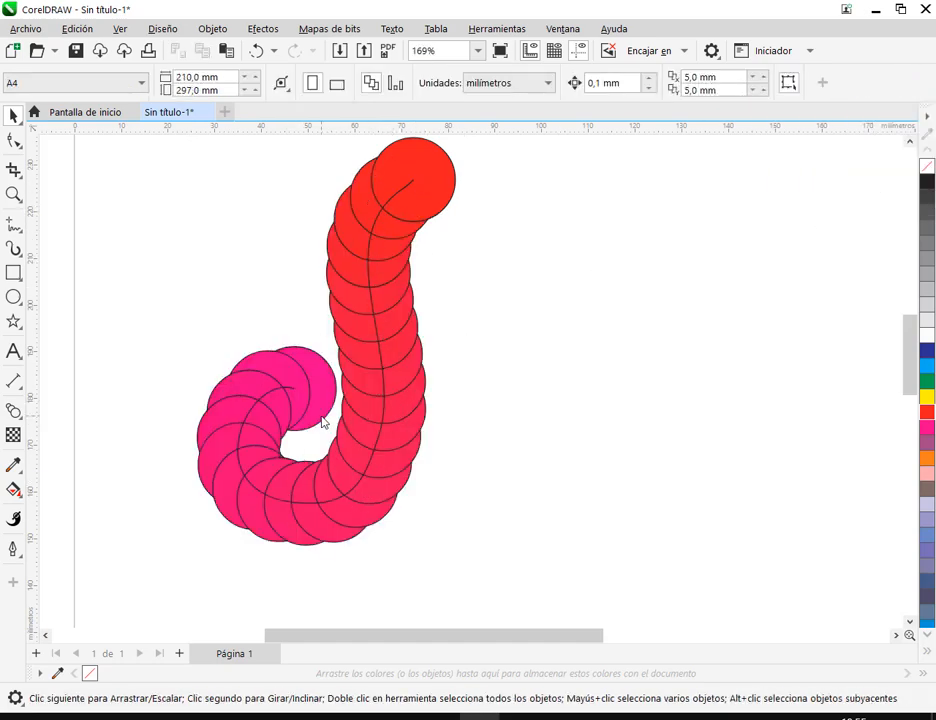
Remove the outline from the path blend and deselect it
left_click(415, 247)
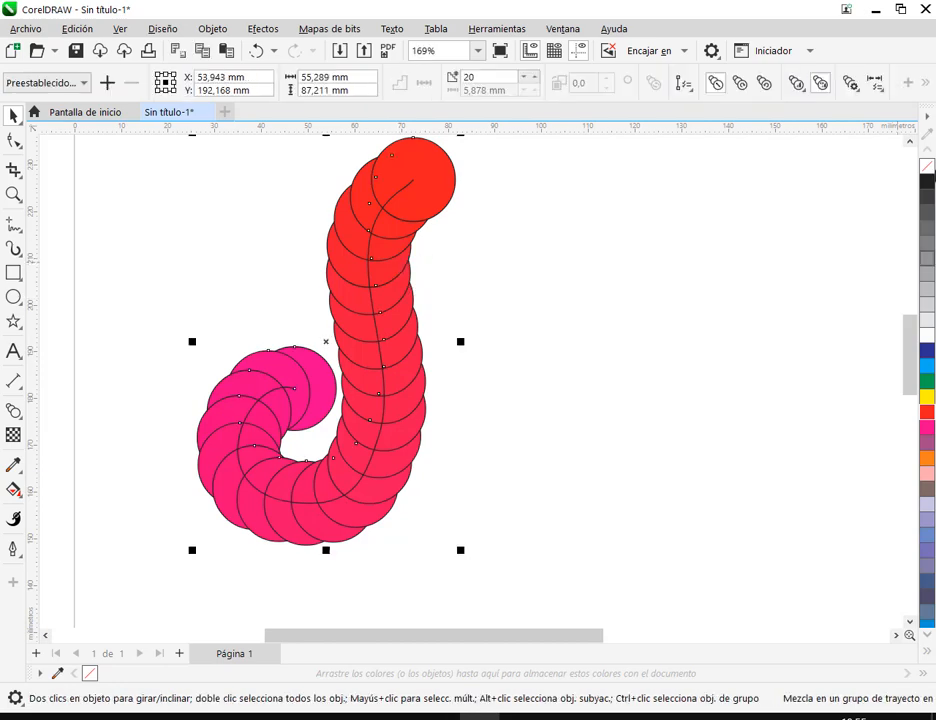
right_click(928, 167)
left_click(538, 345)
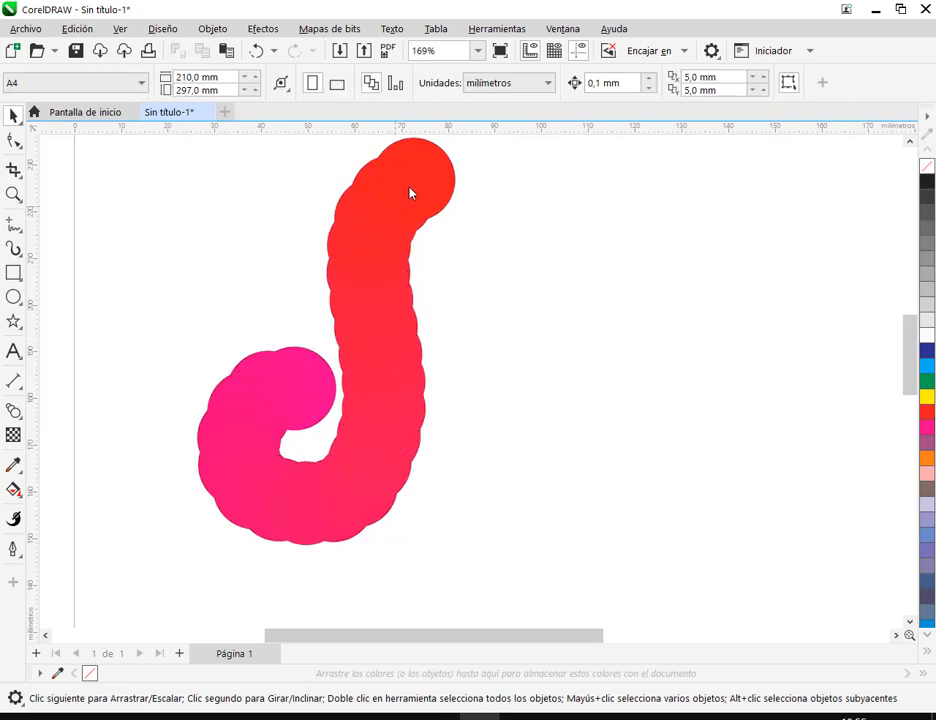
Increase the path blend's number of steps to 38 for a smoother shape
left_click(410, 193)
left_click(382, 313)
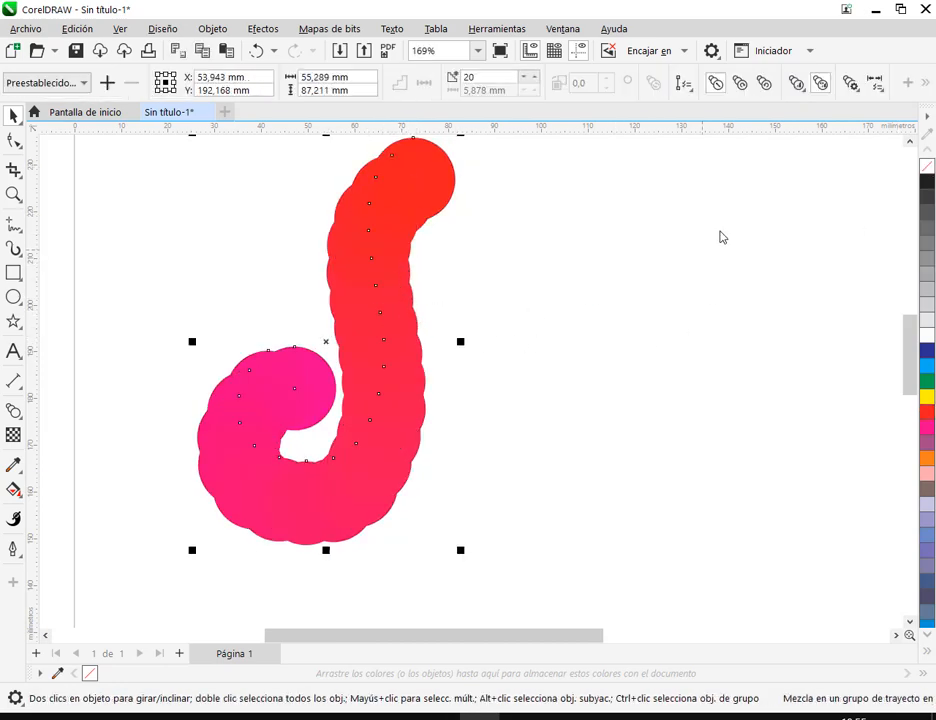
left_click(535, 77)
left_click(535, 77)
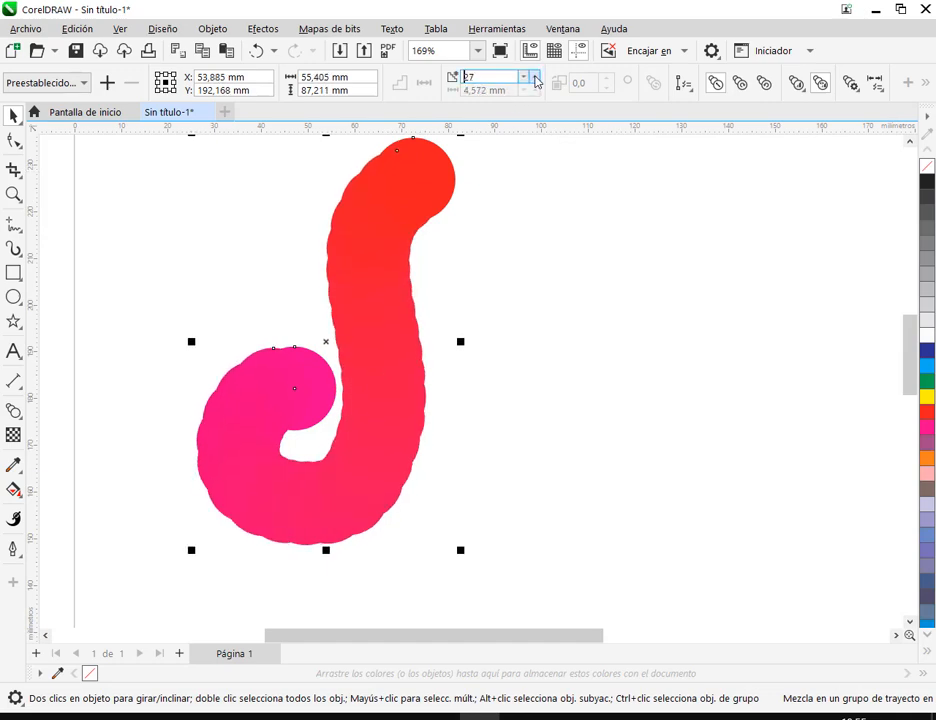
left_click(536, 78)
left_click(536, 78)
left_click(536, 78)
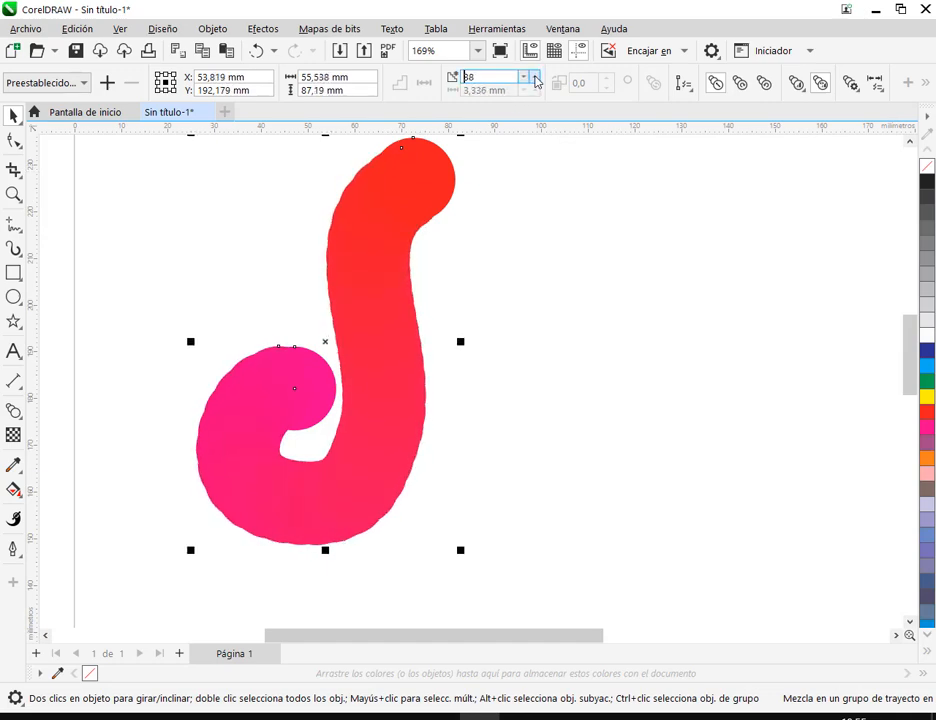
Increase the path blend's number of steps to 56
left_click(536, 80)
left_click(536, 80)
left_click(536, 80)
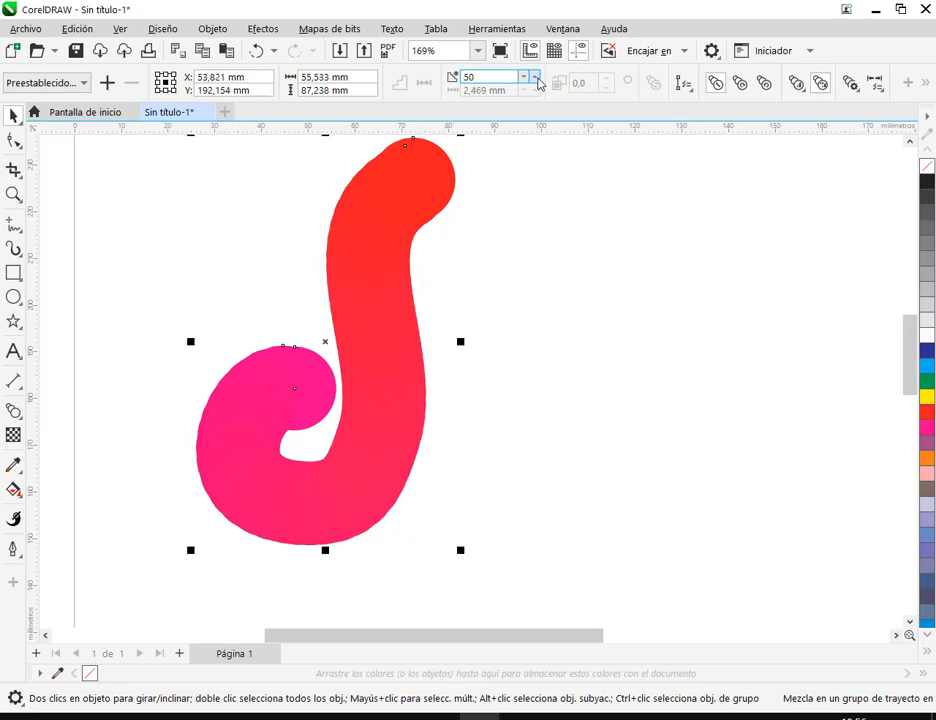
left_click(537, 81)
left_click(537, 81)
left_click(537, 81)
left_click(537, 81)
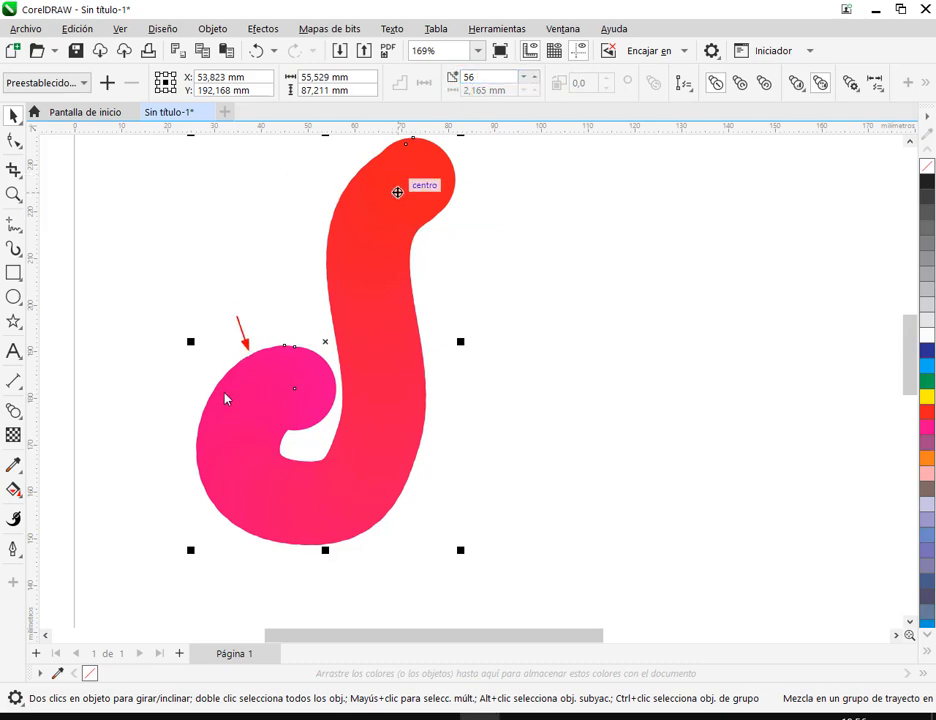
Compare the smoothness of the blend's contour by setting its number of steps to 45 and to 25
scroll(253, 386, "up", 4)
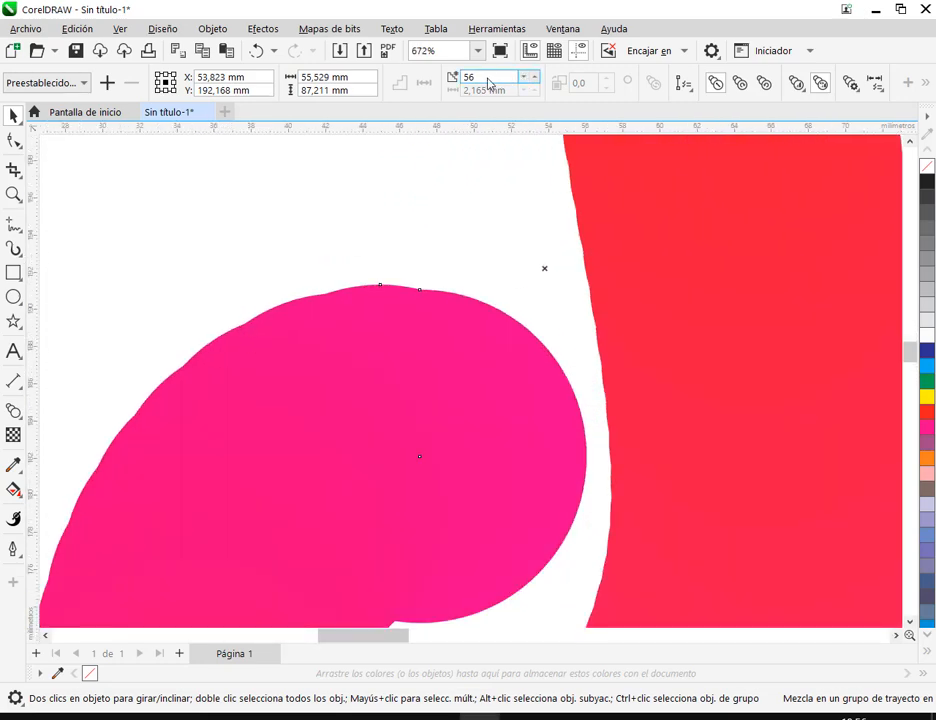
double_click(488, 80)
type("45")
key("Return")
double_click(493, 79)
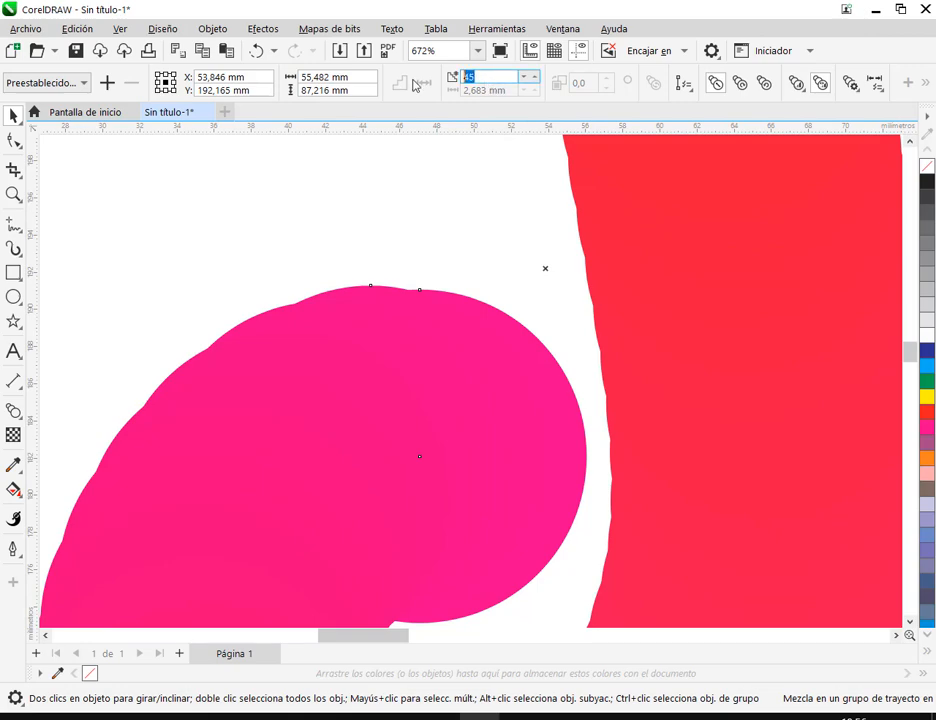
type("25")
key("Return")
scroll(360, 284, "down", 2)
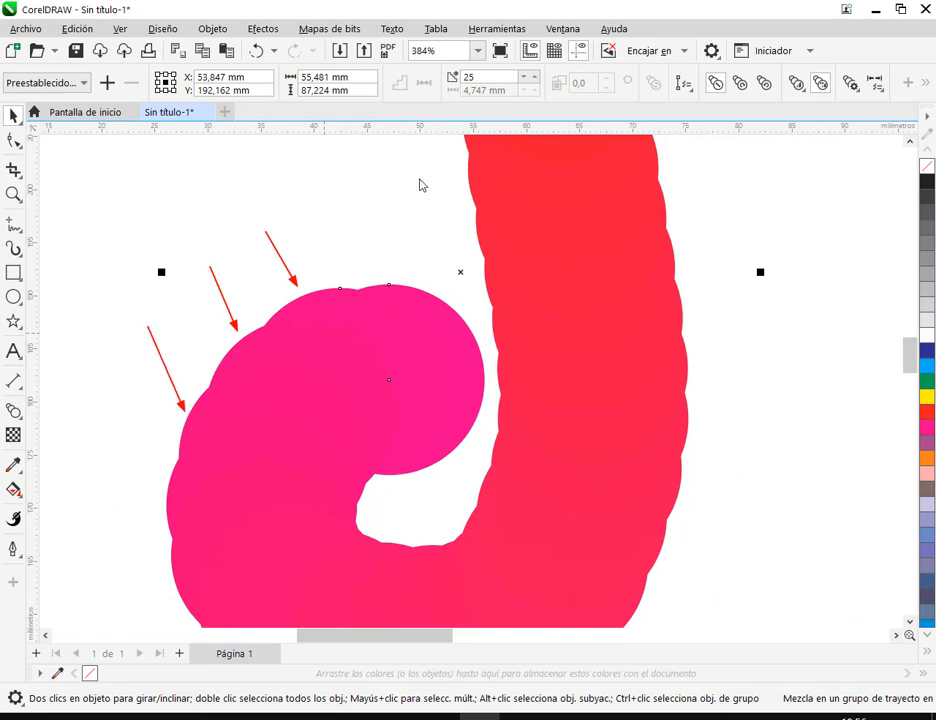
Raise the path blend's number of steps to 60 and finally to 80, and deselect it
double_click(485, 77)
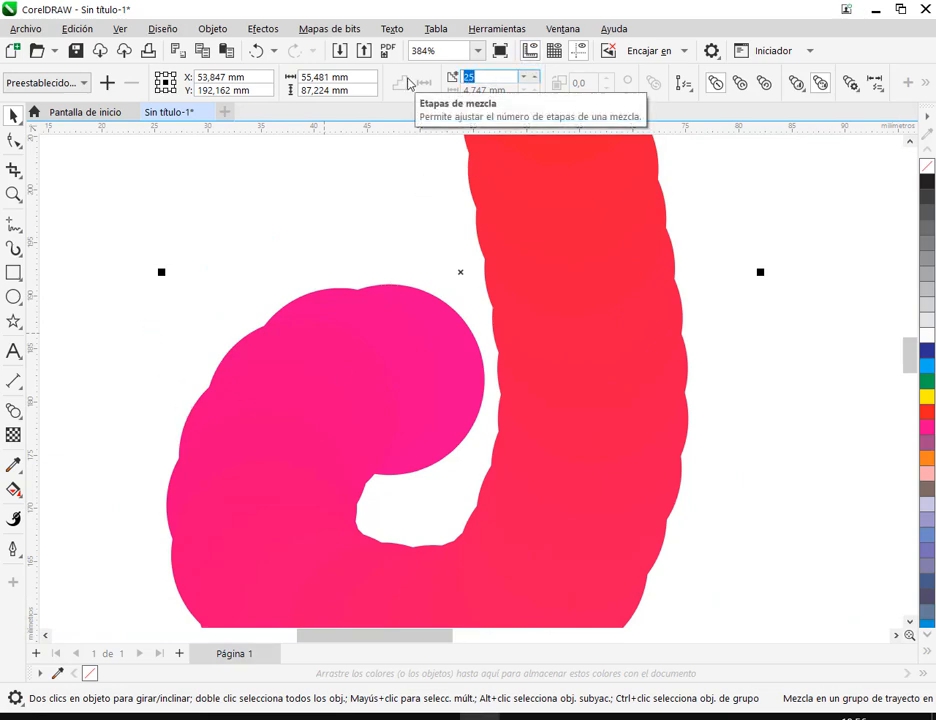
type("60")
key("Return")
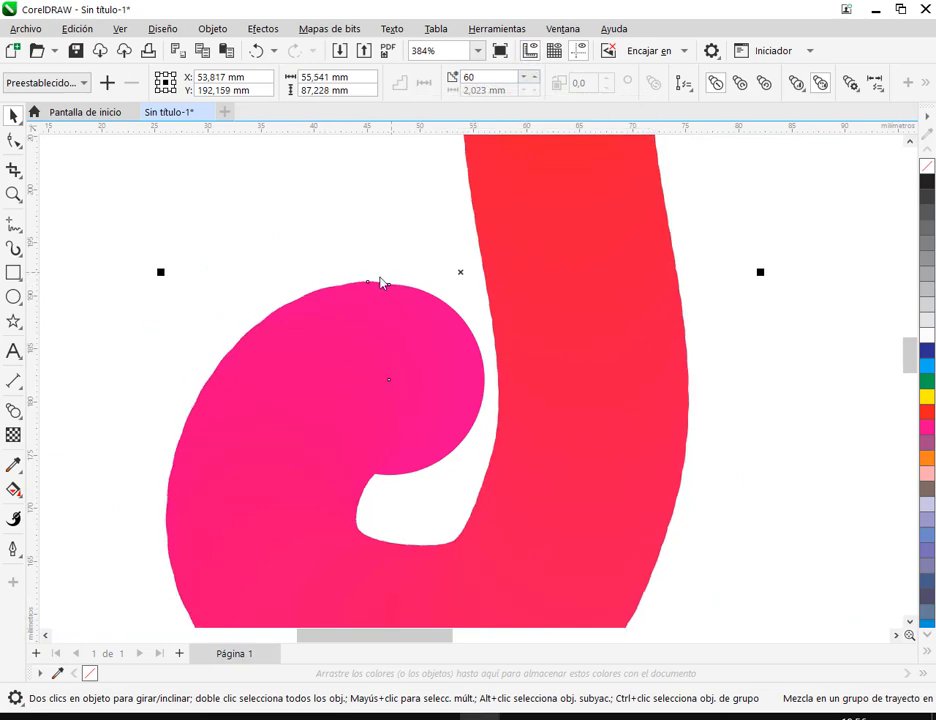
double_click(480, 77)
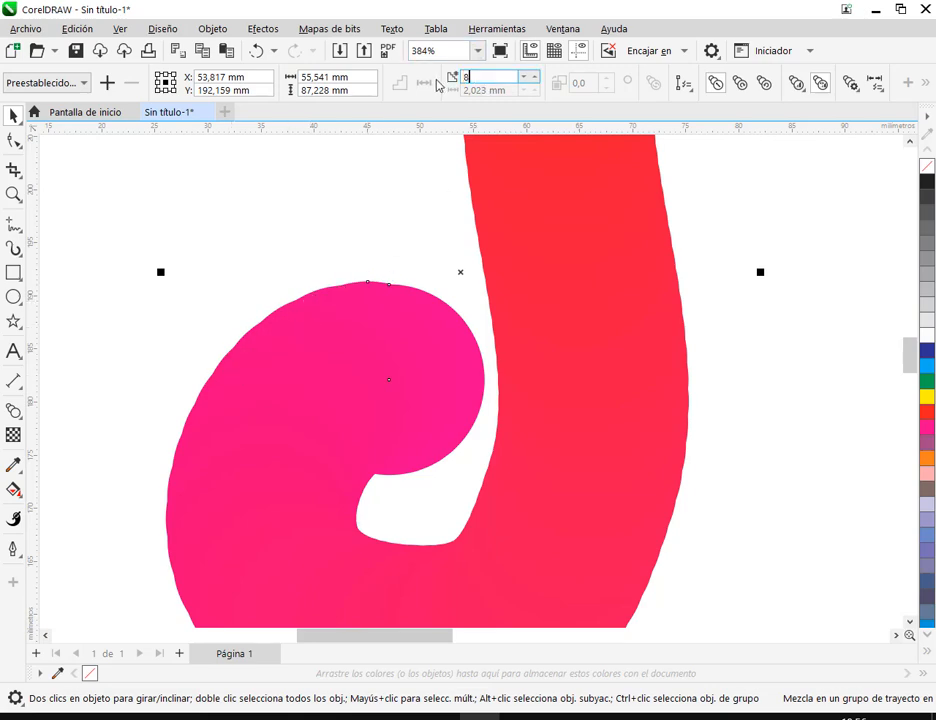
type("80")
key("Return")
left_click(320, 292)
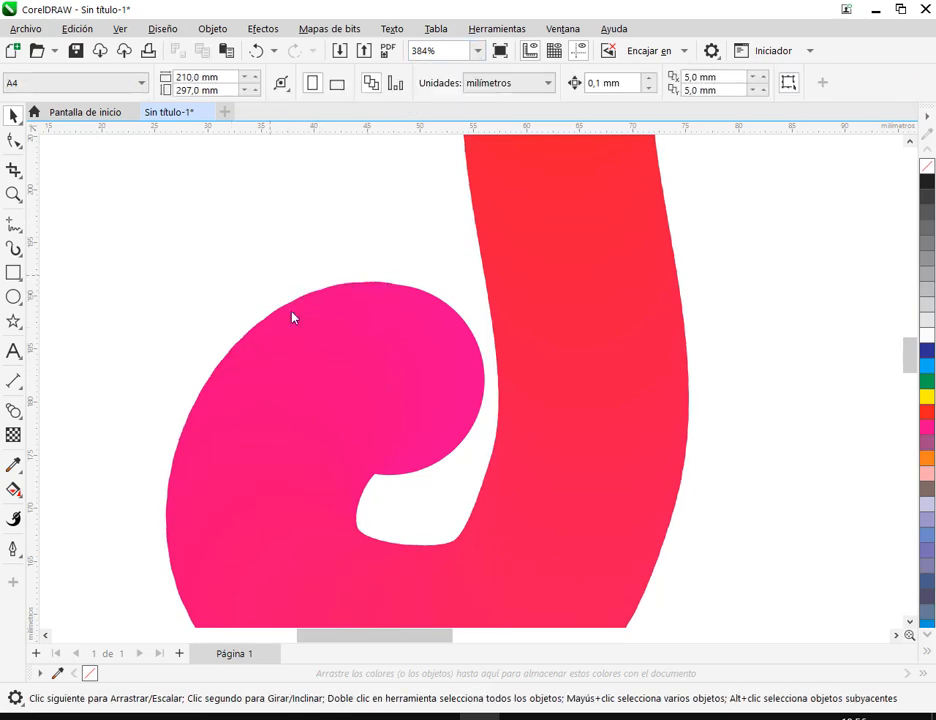
scroll(372, 298, "down", 3)
scroll(501, 302, "down", 1)
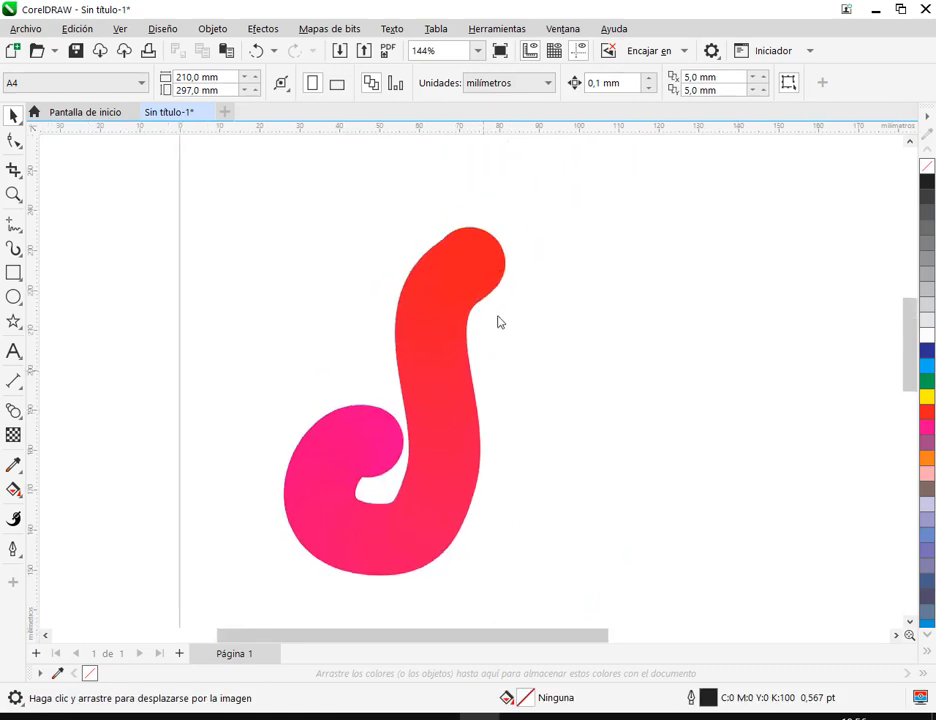
Fill the blend's red end circle with yellow and deselect it
left_click(500, 265)
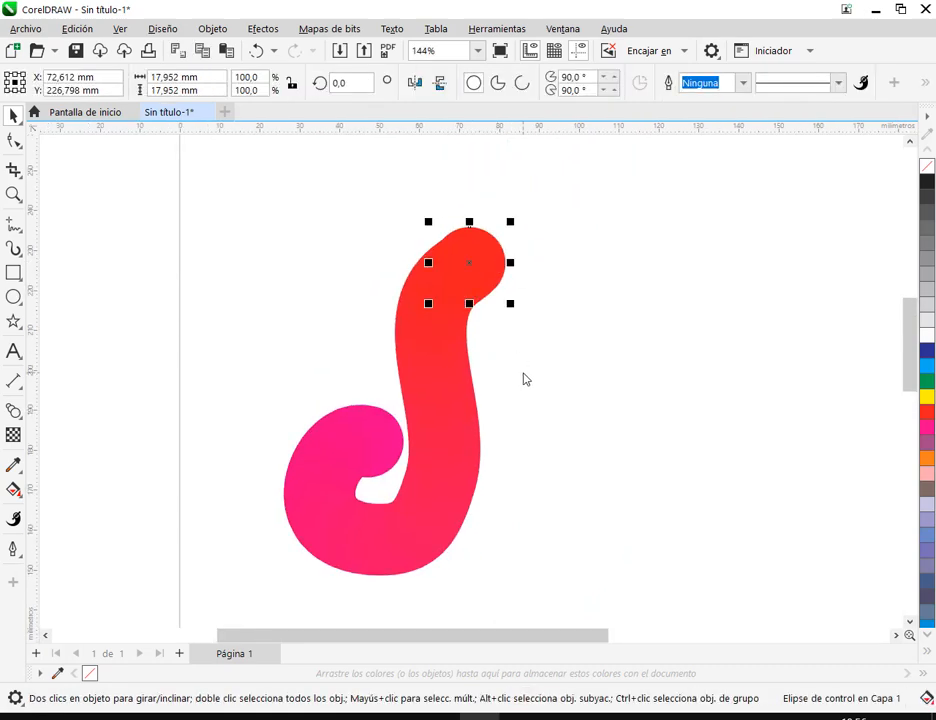
left_click(927, 396)
left_click(398, 410)
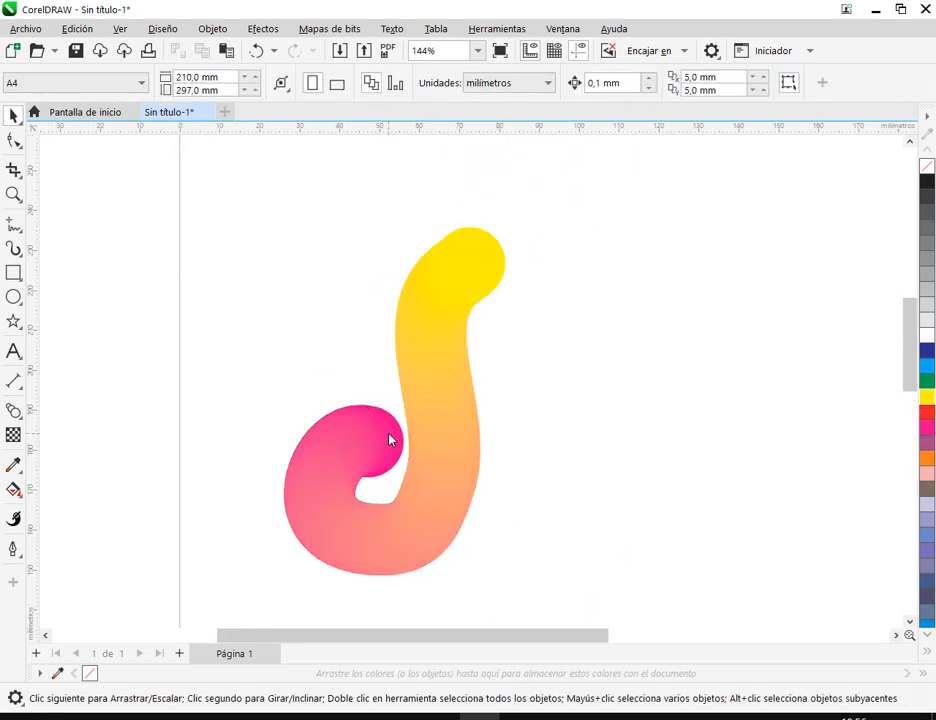
Try to reach the blend's path nodes with the Shape tool, and move the whole blend to about X 48.86 mm, Y 197.93 mm
left_click_drag(390, 440, 384, 427)
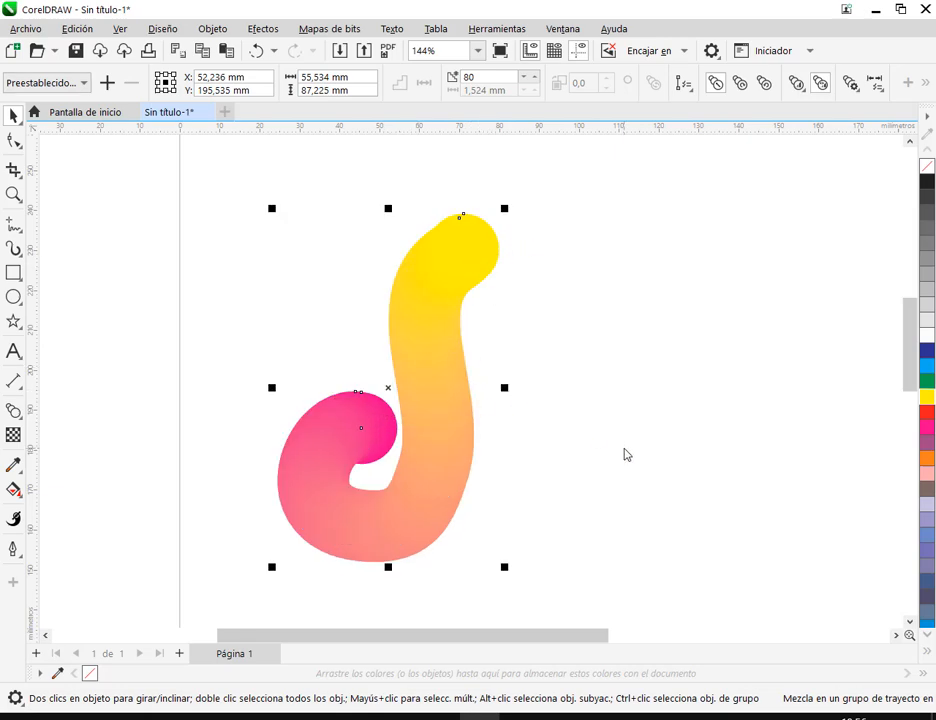
left_click(14, 141)
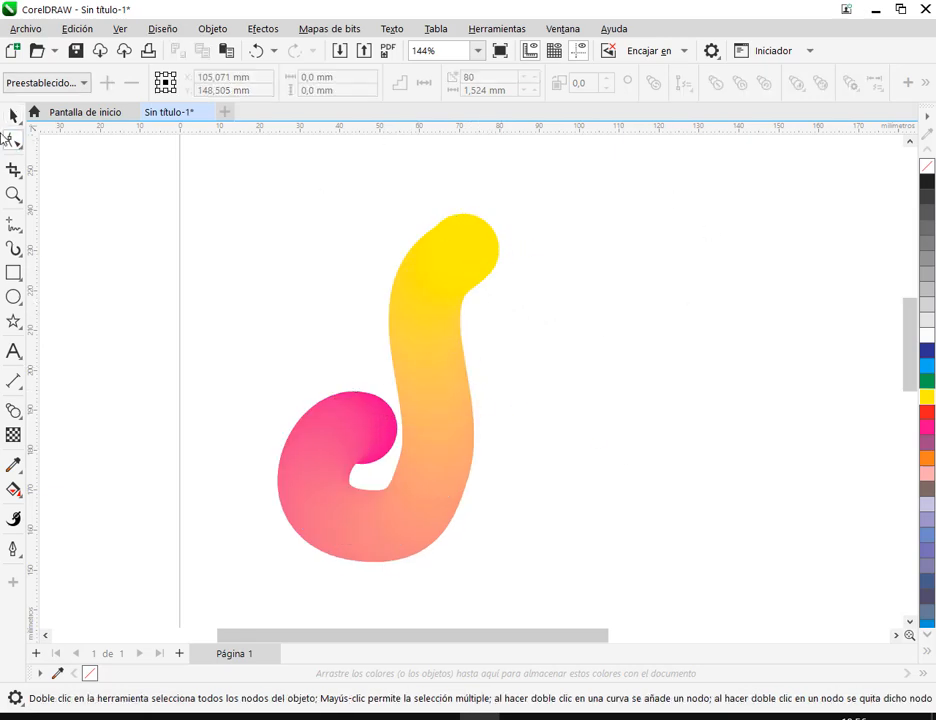
left_click(12, 117)
left_click(451, 299)
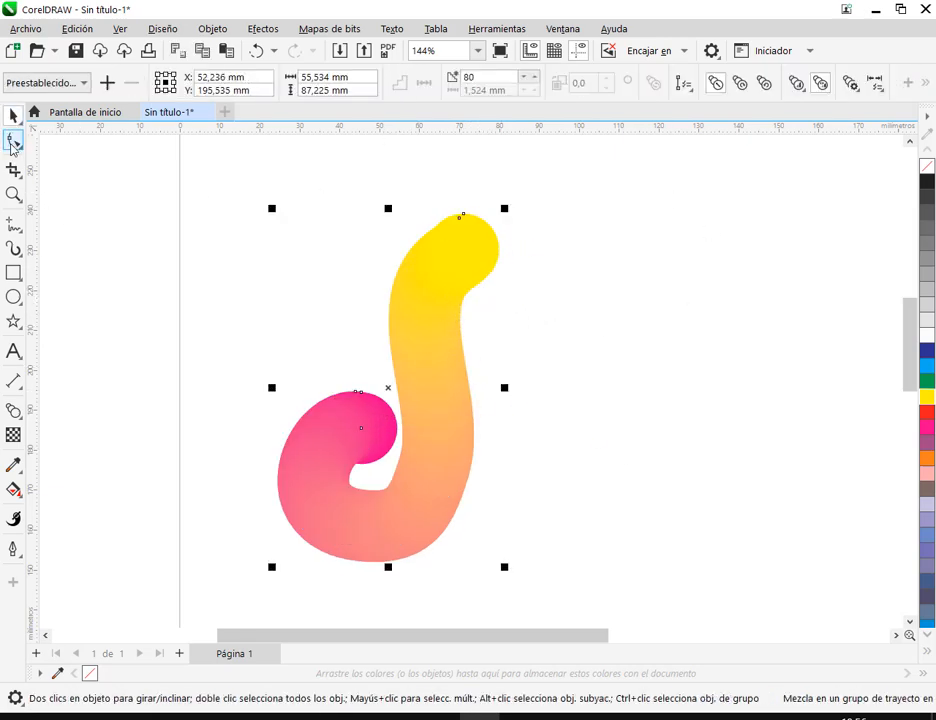
left_click(14, 141)
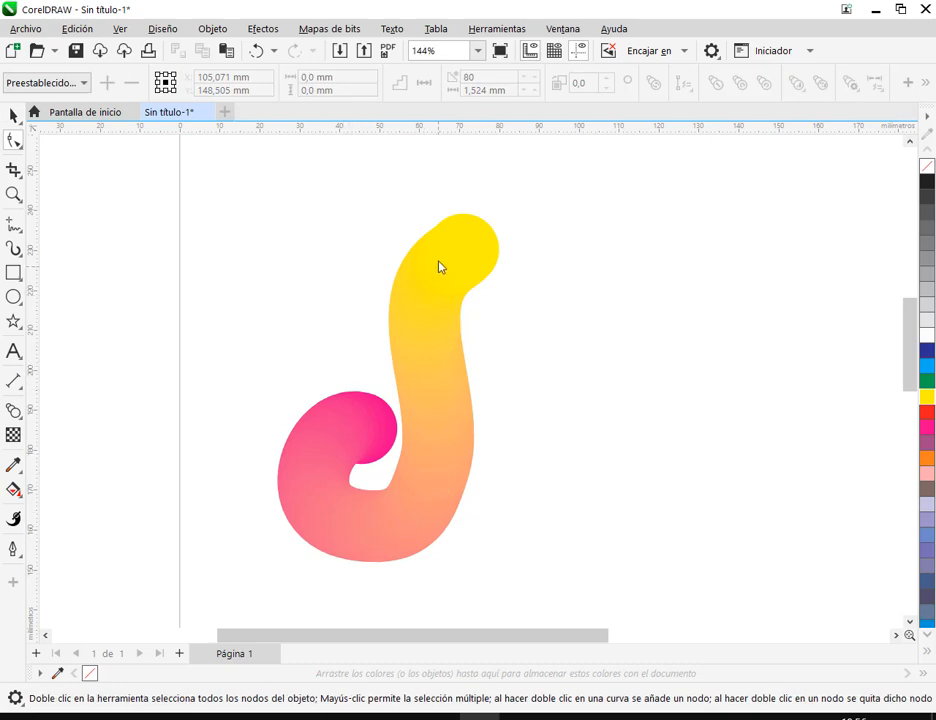
left_click(12, 117)
left_click(399, 295)
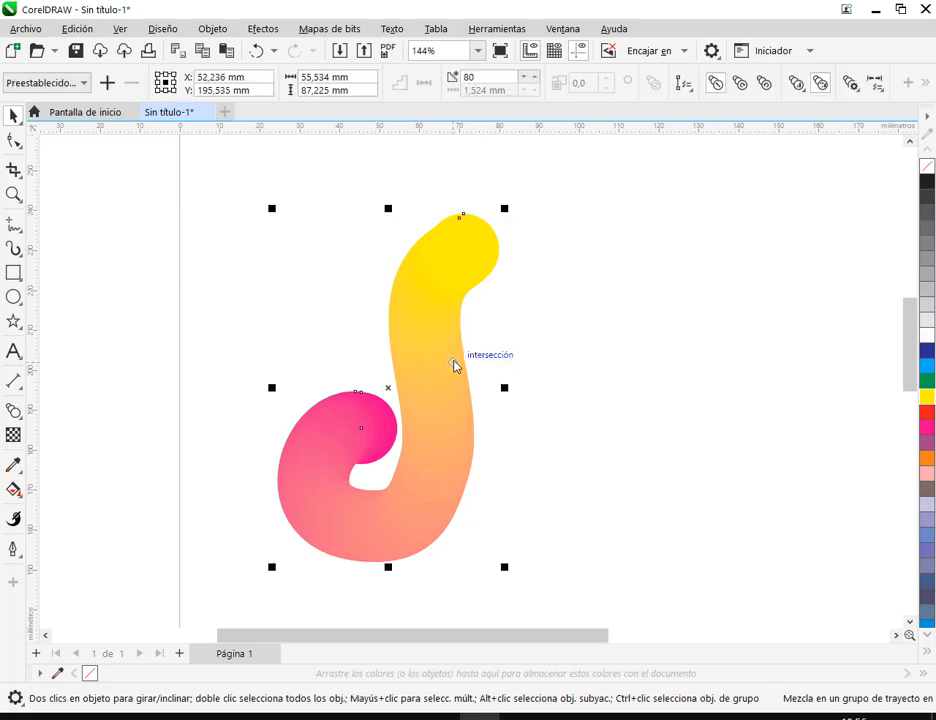
left_click_drag(443, 361, 423, 345)
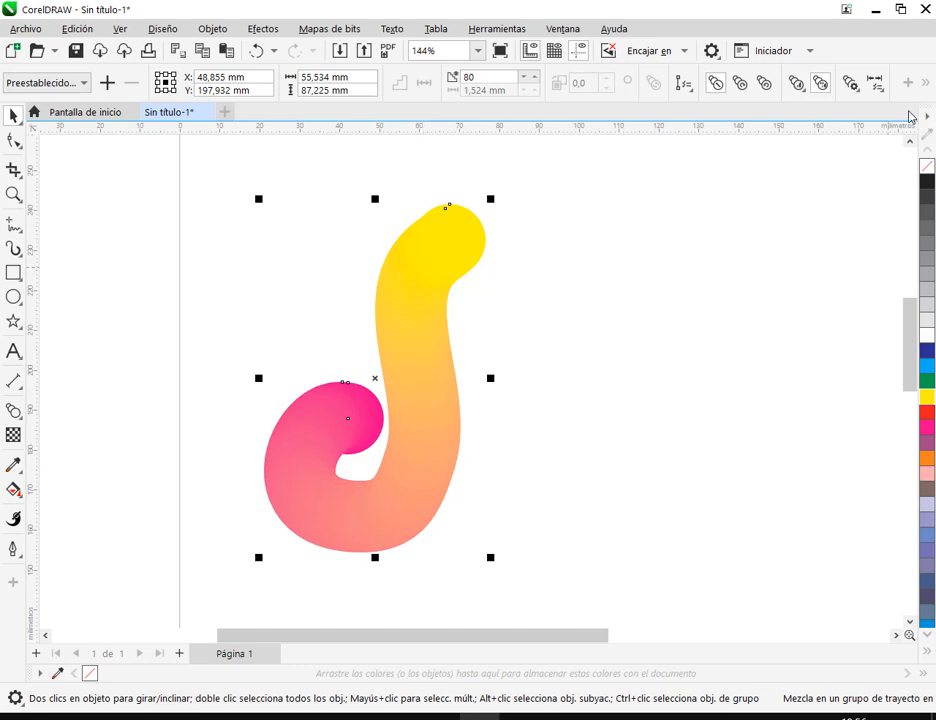
Try switching off the blend's full-path option and undo the change
left_click(851, 86)
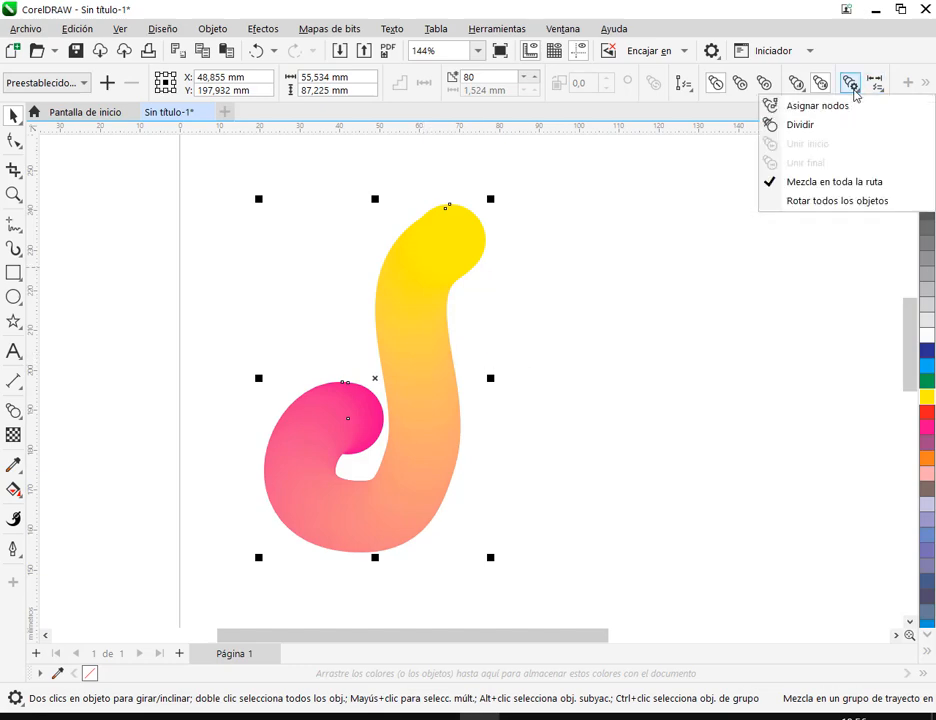
left_click(826, 186)
key("ctrl+z")
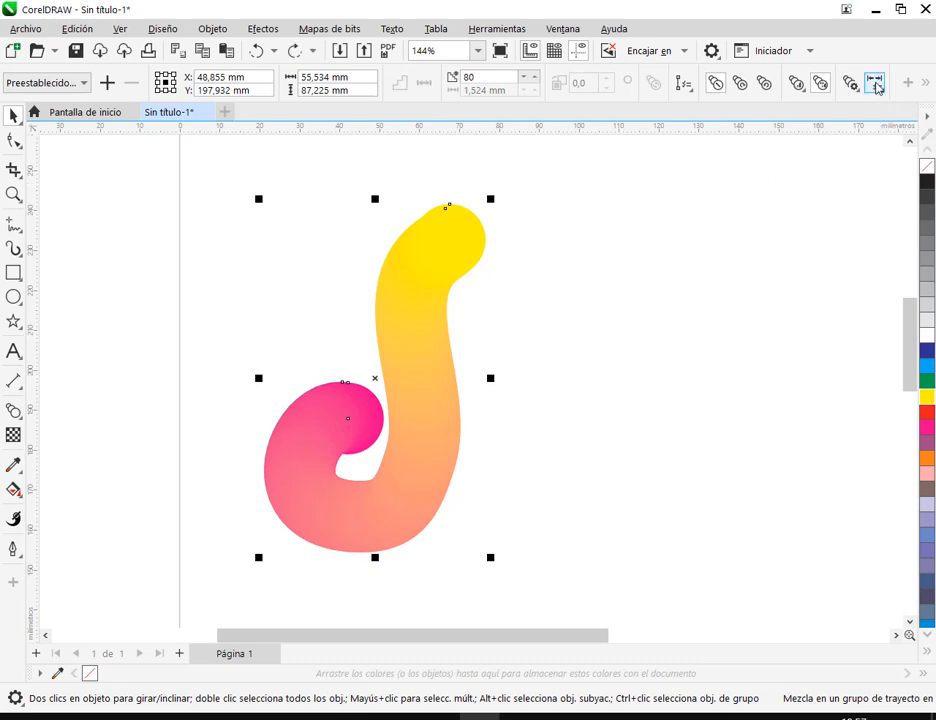
Select the blend's hidden path through the Show Path option, give it a black outline and deselect it
left_click(684, 86)
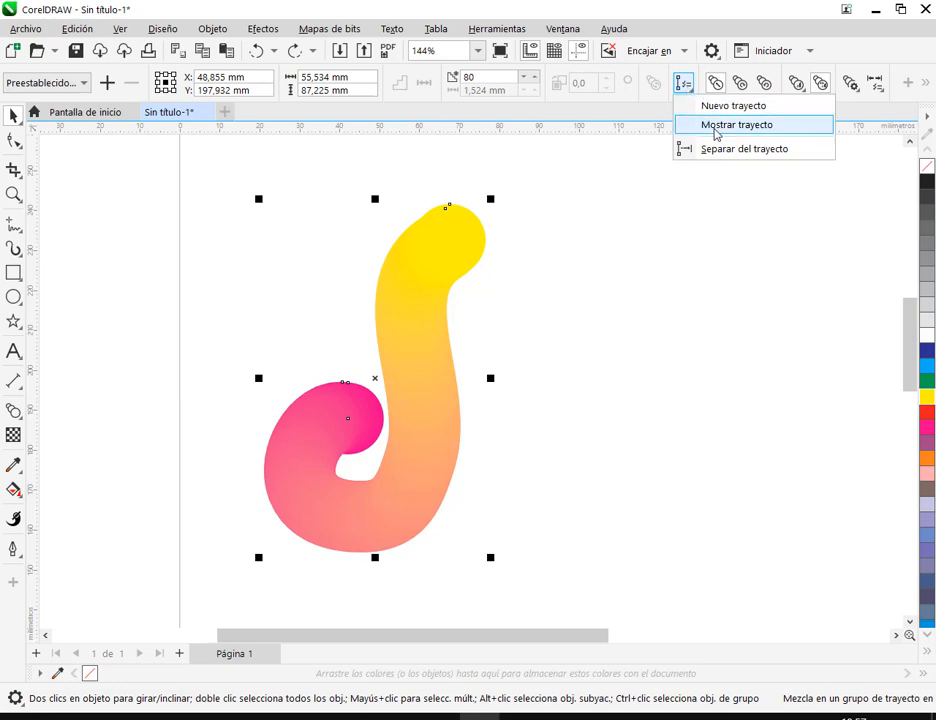
left_click(716, 125)
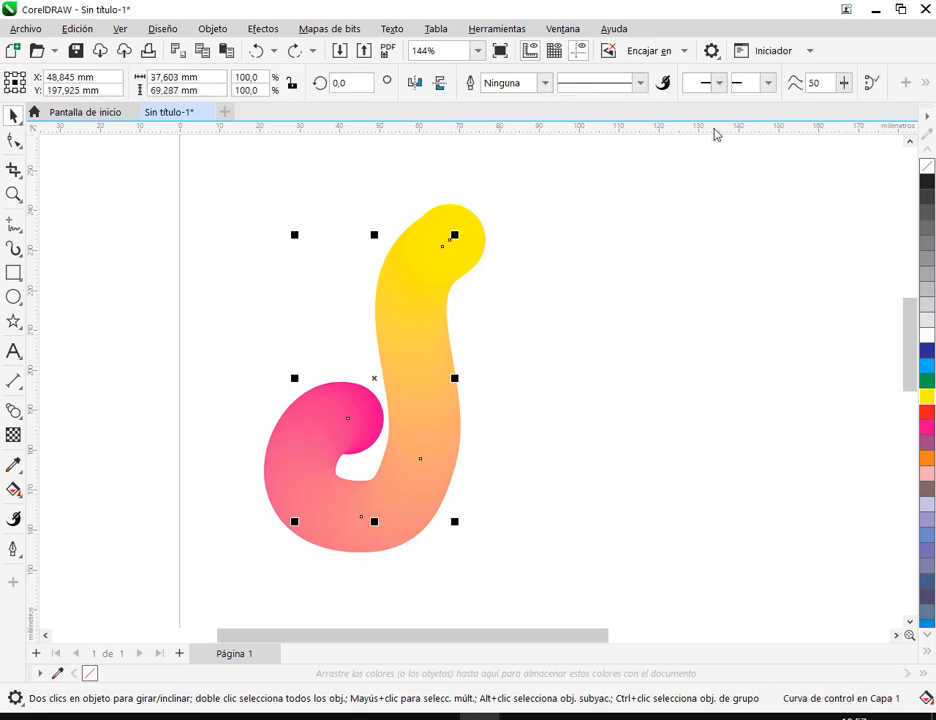
right_click(925, 183)
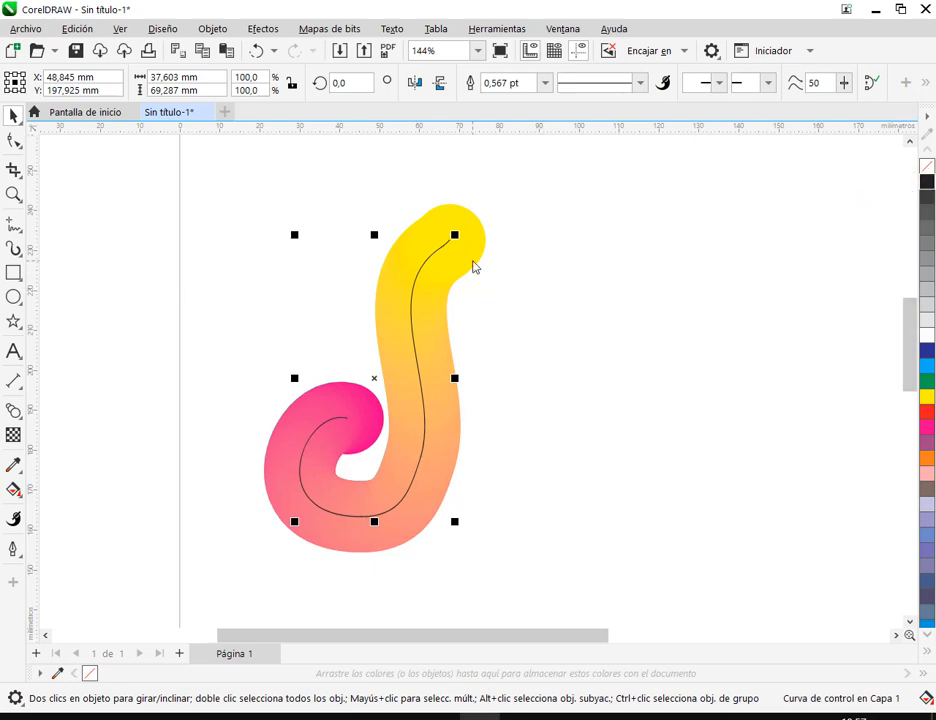
left_click(474, 266)
left_click(432, 347)
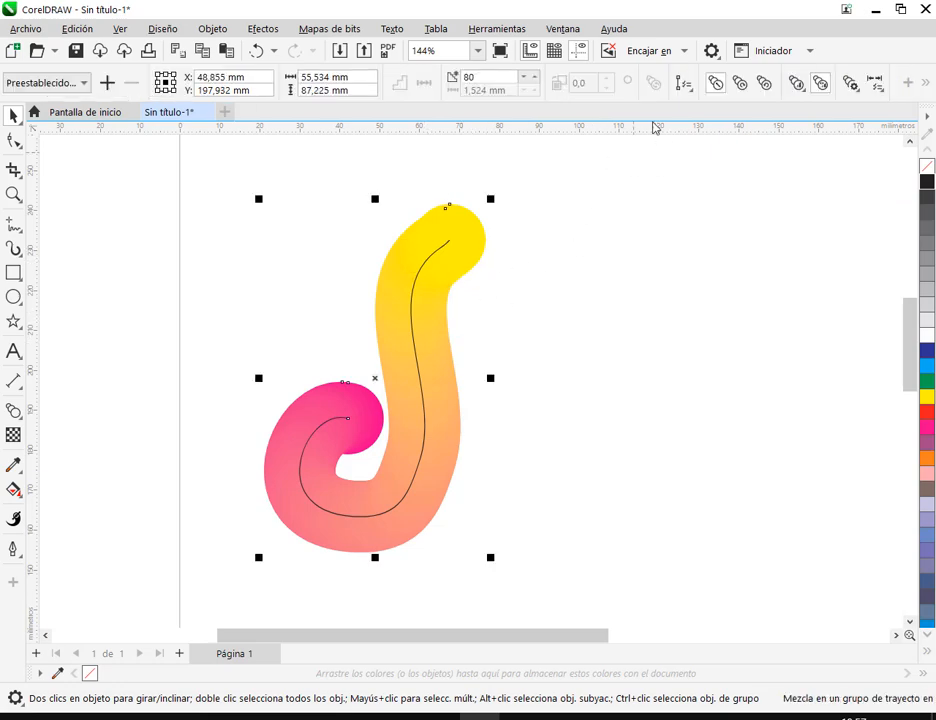
left_click(684, 86)
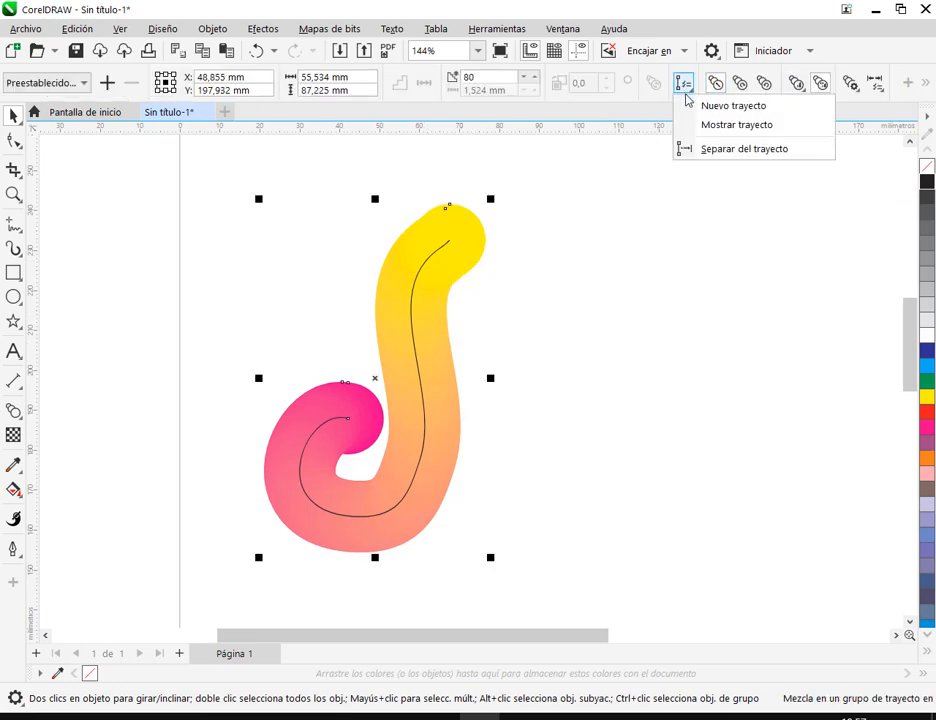
left_click(463, 295)
Delete the path node on the curve's long stretch, just above the bottom bend, with the Shape tool
key("F10")
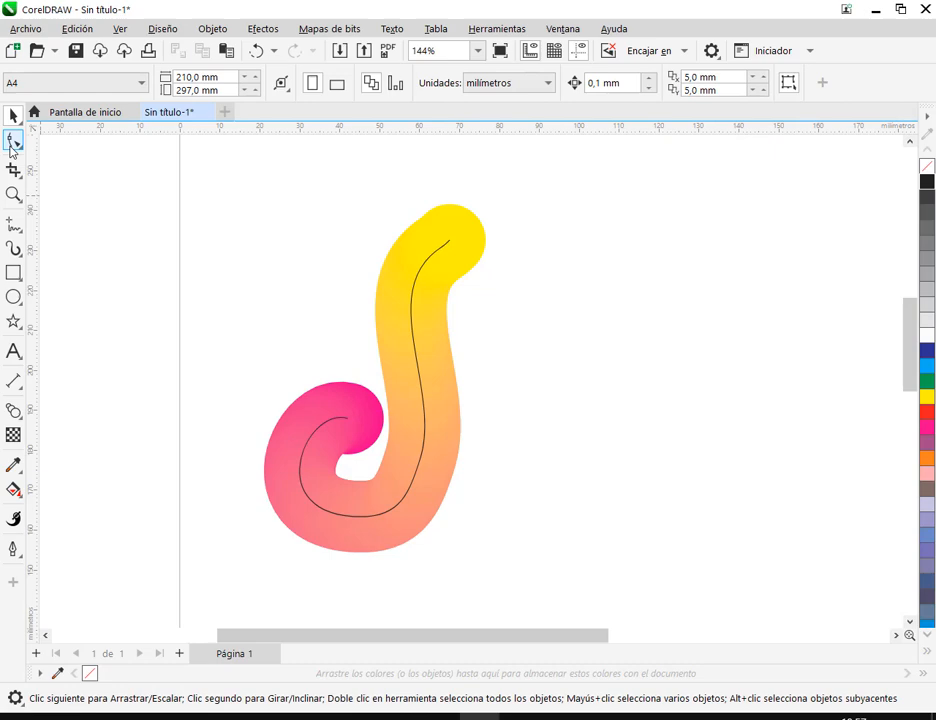
left_click(447, 247)
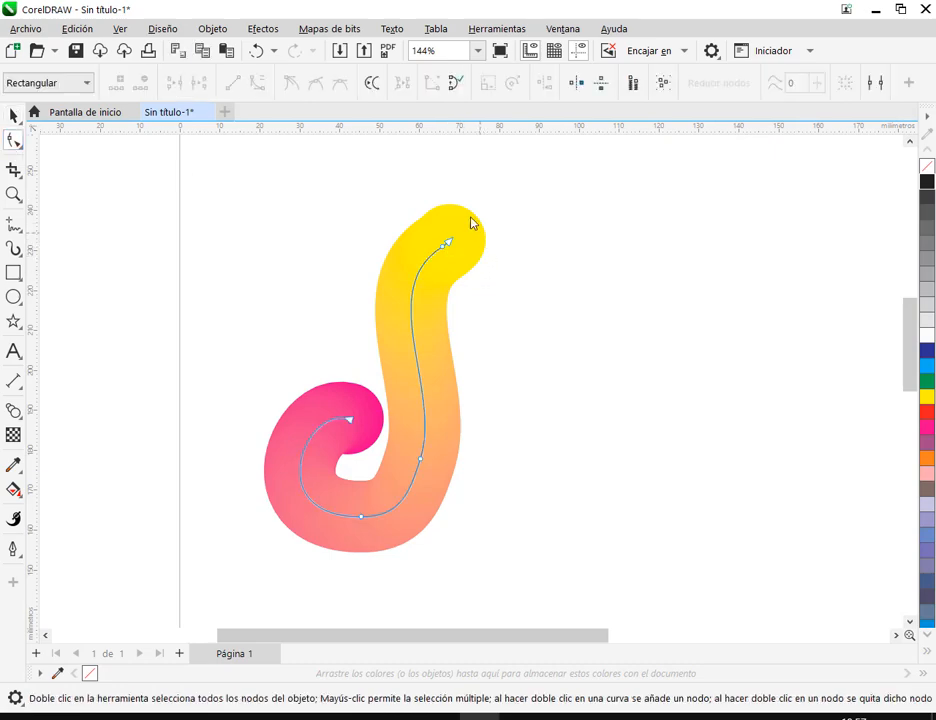
left_click(352, 425)
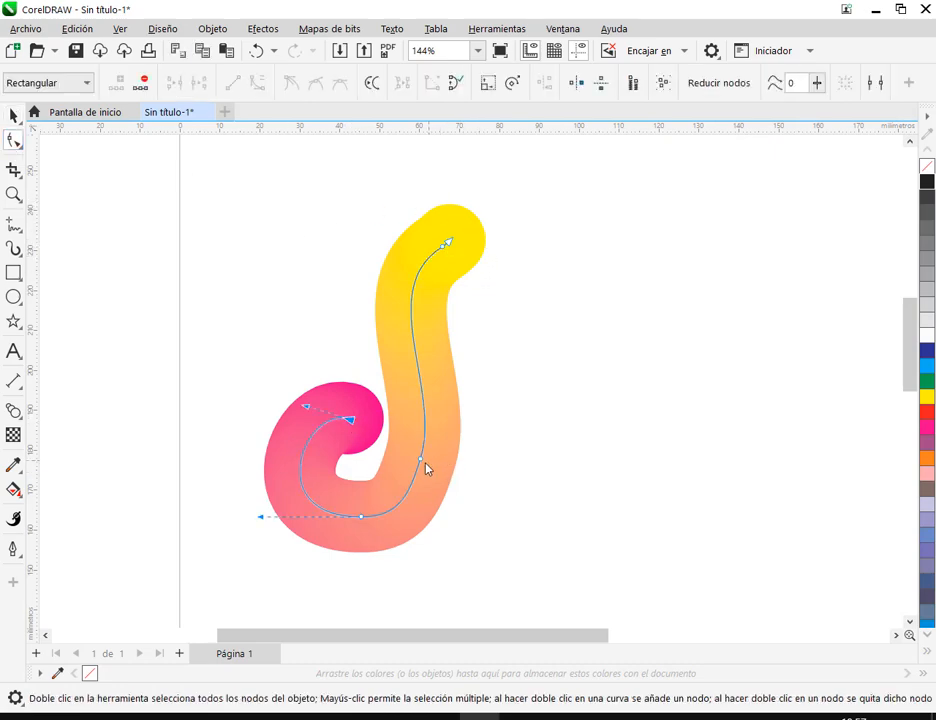
double_click(420, 460)
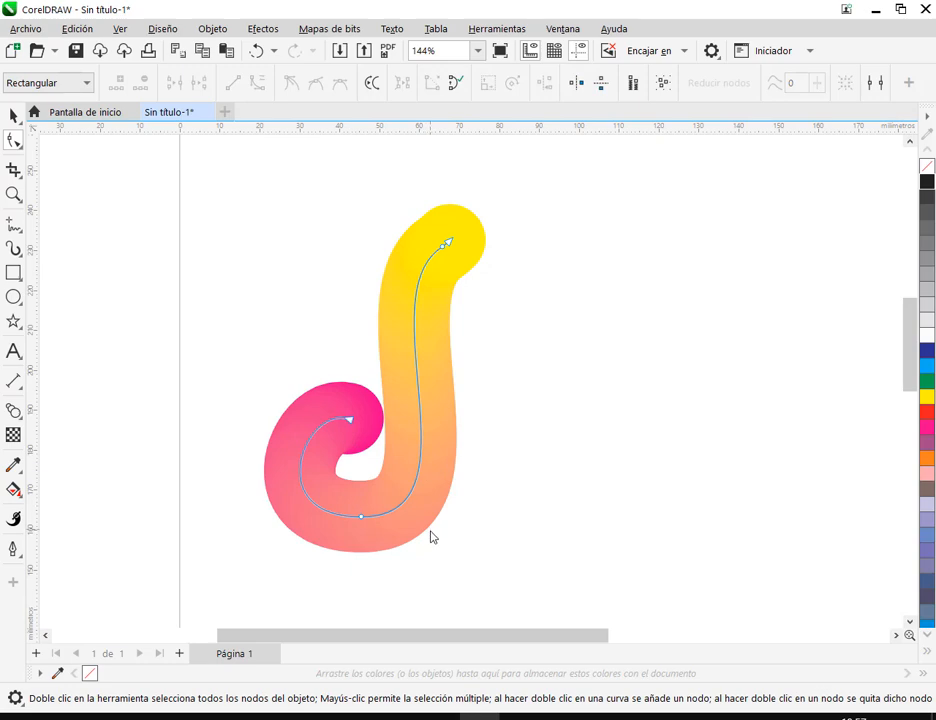
Reshape the path by repositioning its magenta end node and adjusting the curve handles around the bottom bend
left_click(351, 426)
left_click_drag(351, 426, 301, 418)
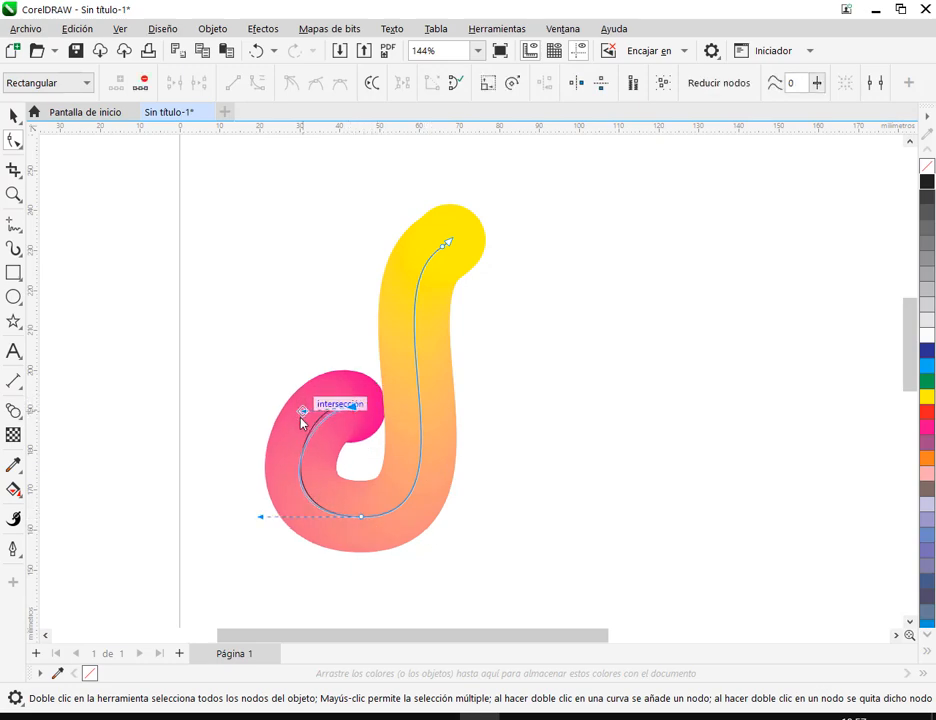
left_click(362, 518)
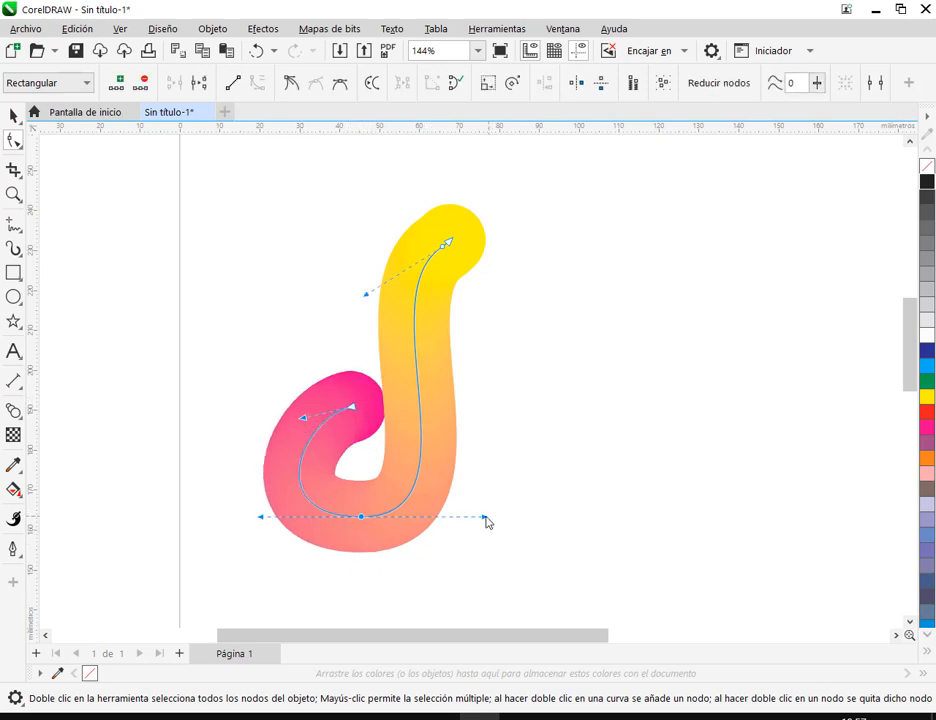
left_click_drag(487, 520, 432, 521)
mouse_move(365, 295)
left_mouse_down()
mouse_move(343, 286)
mouse_move(313, 247)
mouse_move(344, 278)
mouse_move(369, 282)
left_mouse_up()
Remove the extra node at the path's yellow end, bend the upper stretch outward with its handle, and deselect the path
left_click_drag(447, 245, 445, 243)
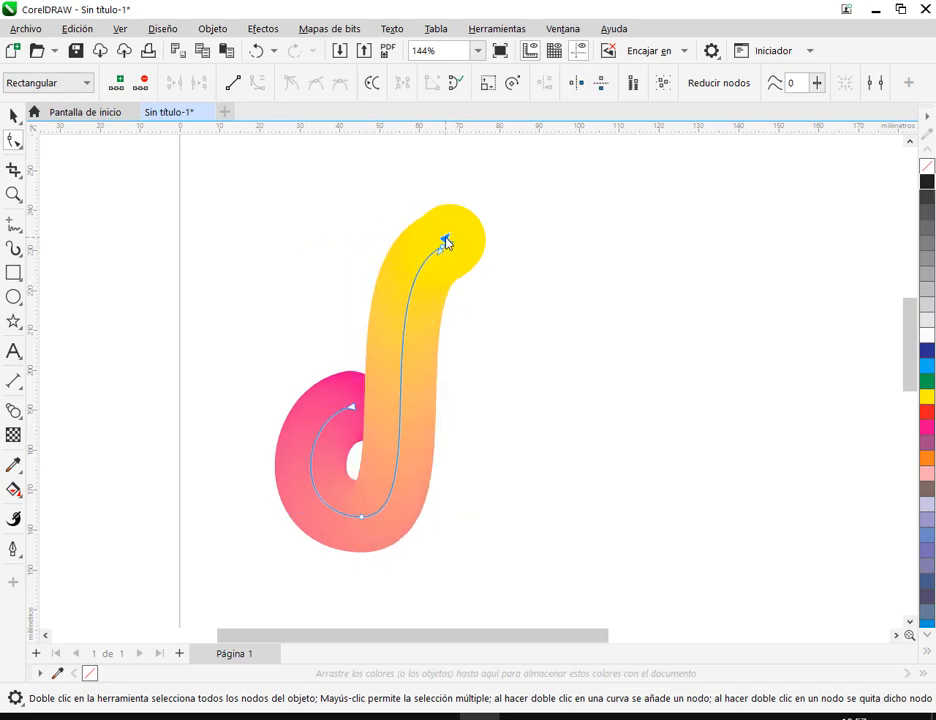
left_click(441, 250)
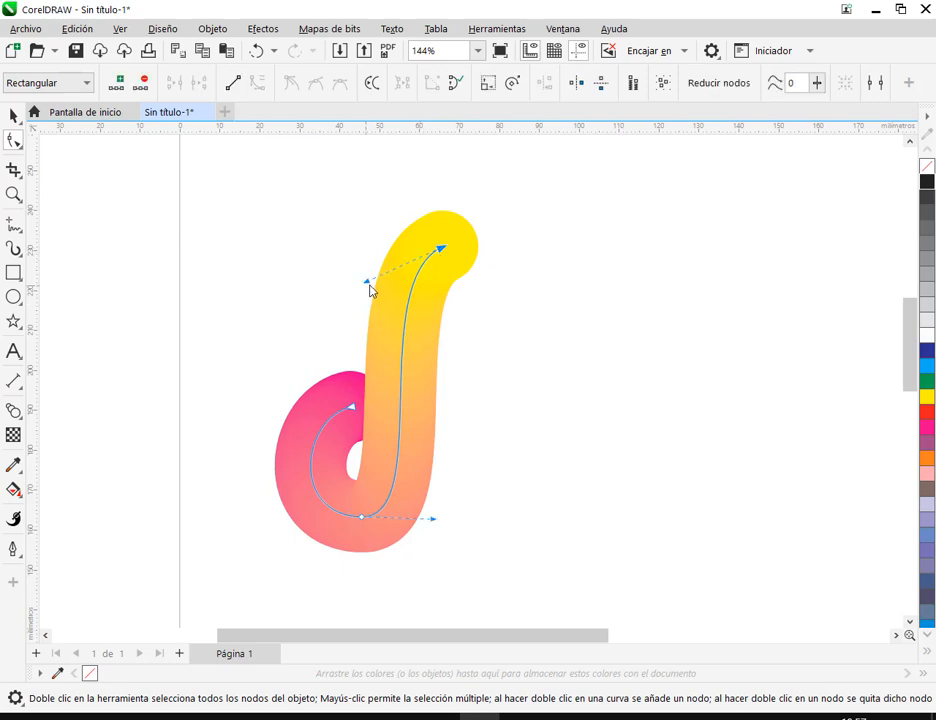
left_click_drag(367, 284, 316, 255)
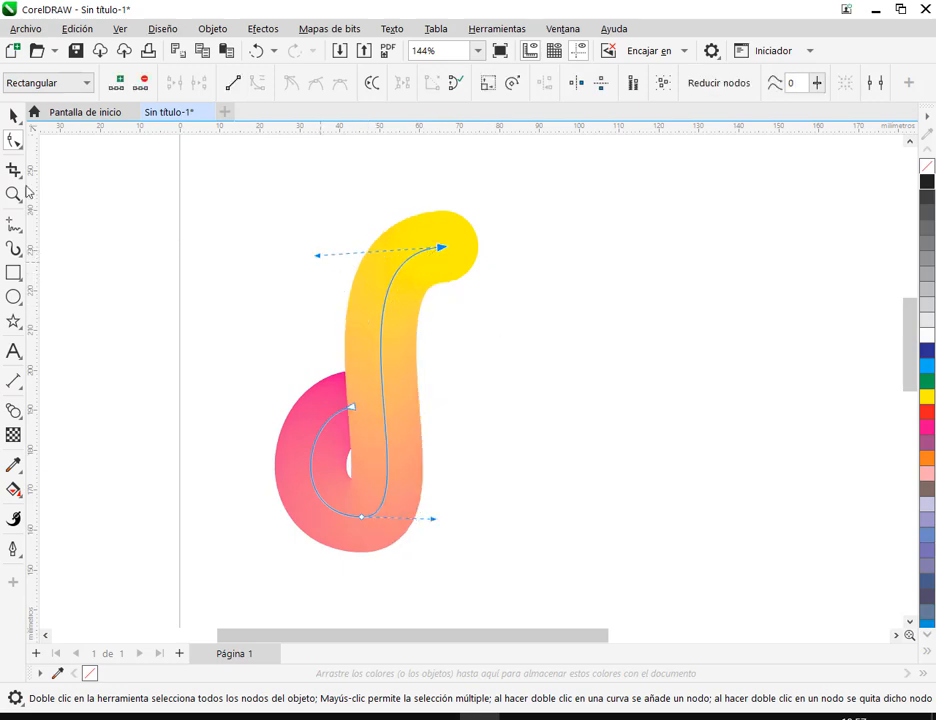
left_click(12, 118)
left_click(486, 356)
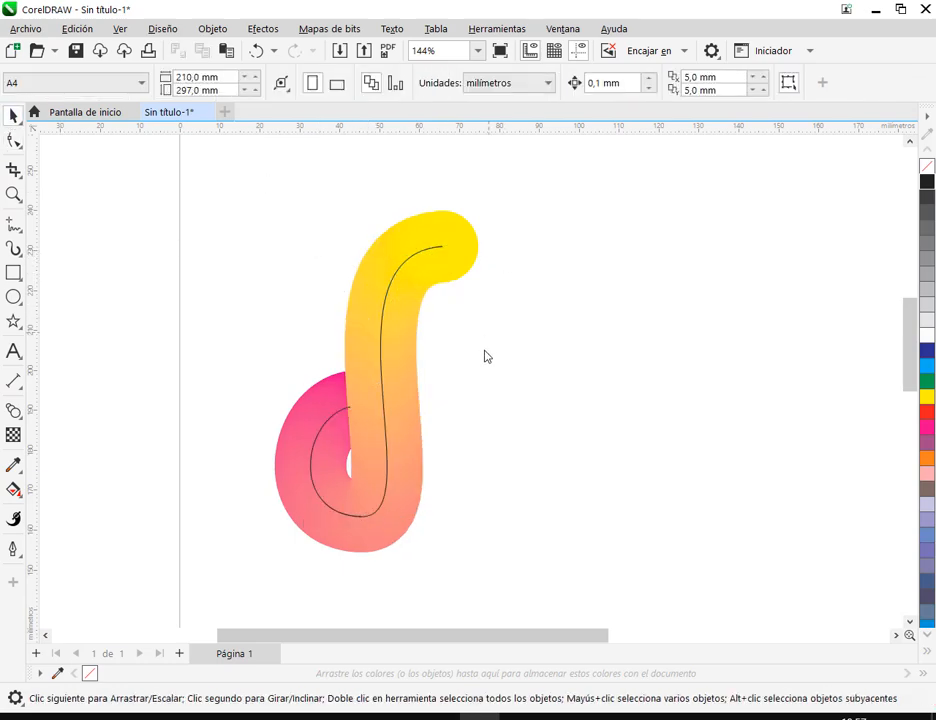
Select the blend's path curve and remove its outline so the guide line is hidden again, and deselect it
left_click(400, 371)
left_click(683, 84)
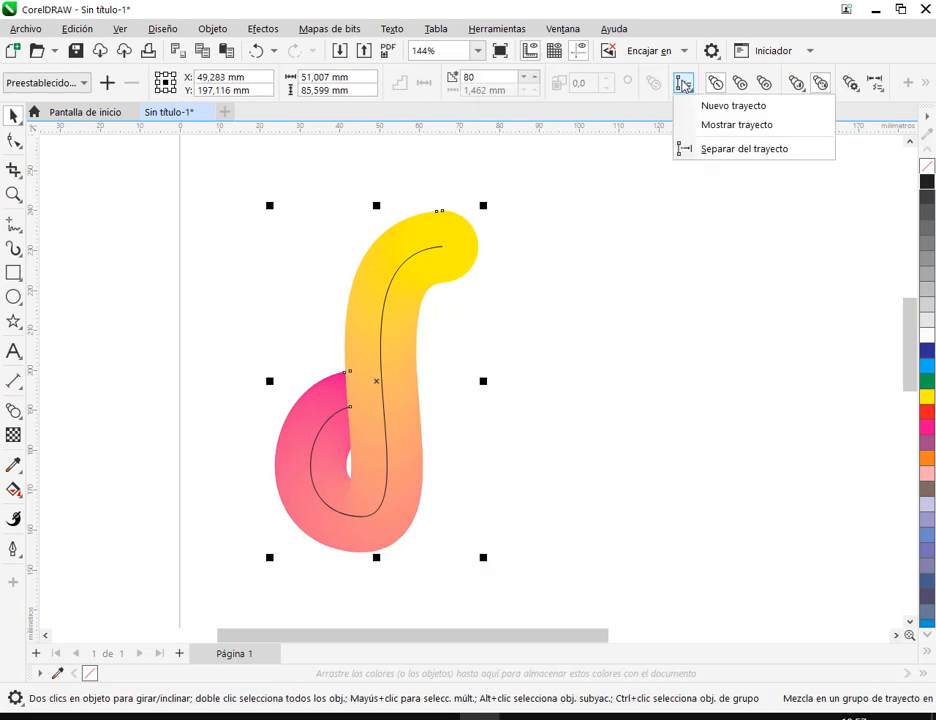
left_click(733, 105)
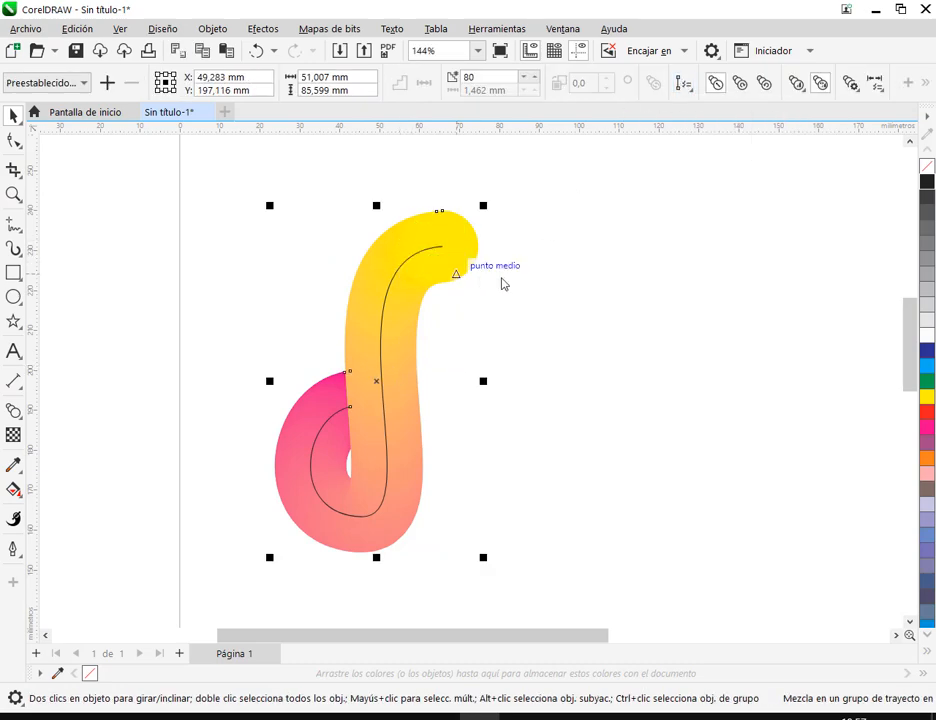
left_click(428, 258)
left_click(427, 254)
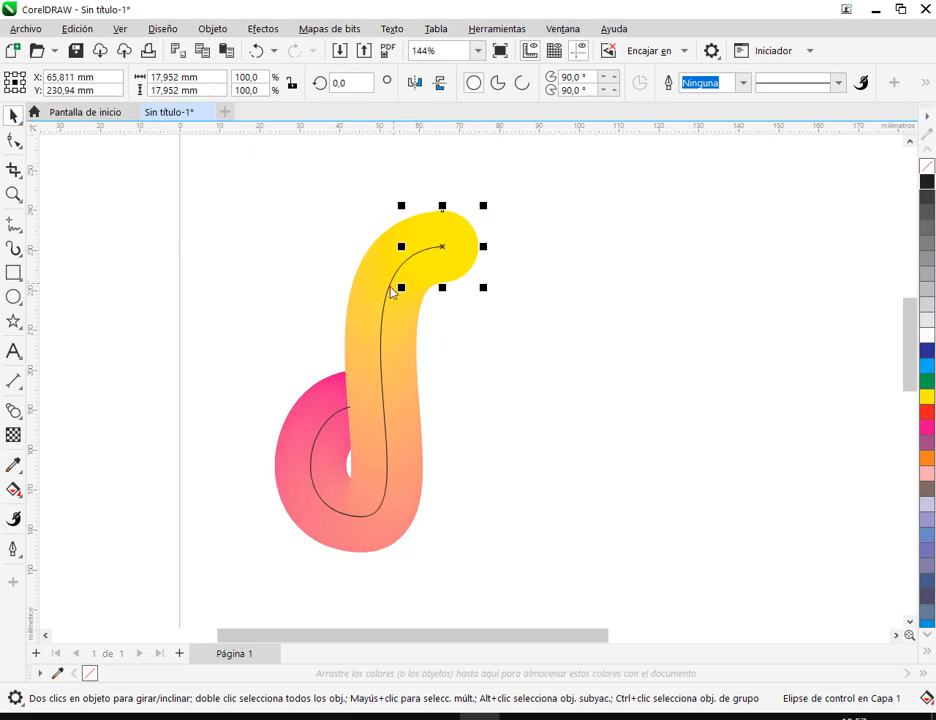
left_click(392, 290)
right_click(927, 167)
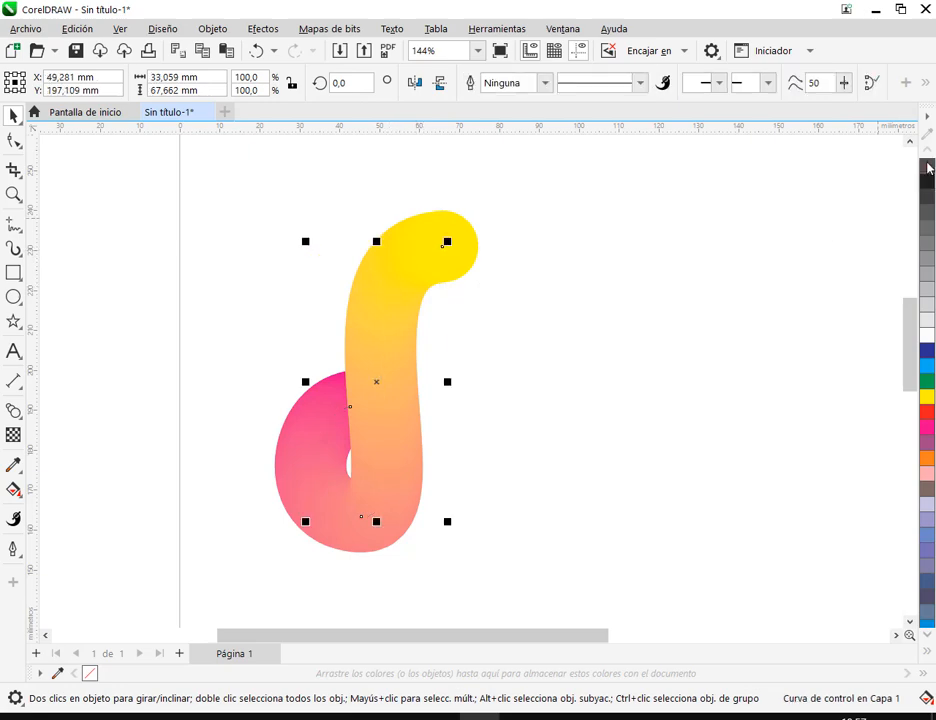
left_click(685, 321)
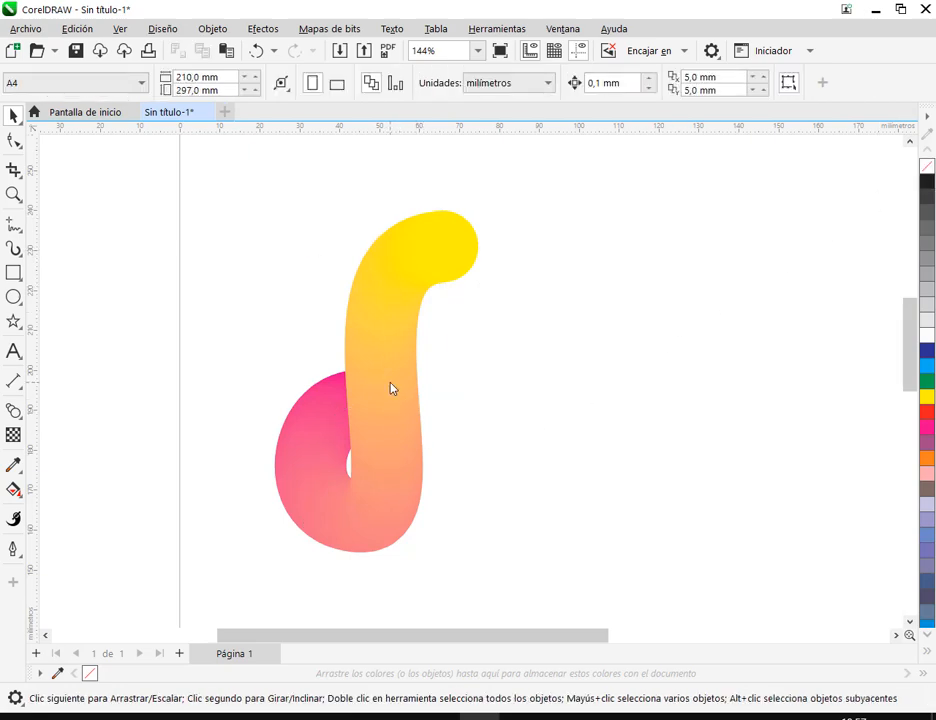
Move the whole blend toward the page's upper left, centred at about X 42 mm, Y 207 mm, and deselect it
left_click(391, 388)
left_click(606, 391)
scroll(610, 390, "down", 3)
scroll(612, 389, "up", 2)
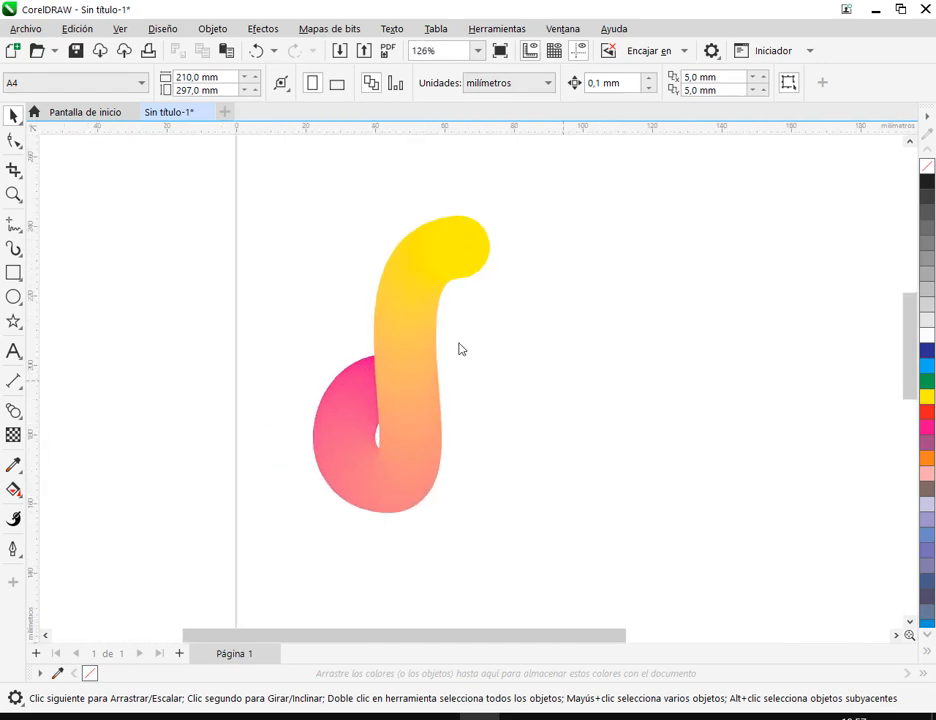
left_click_drag(419, 364, 398, 334)
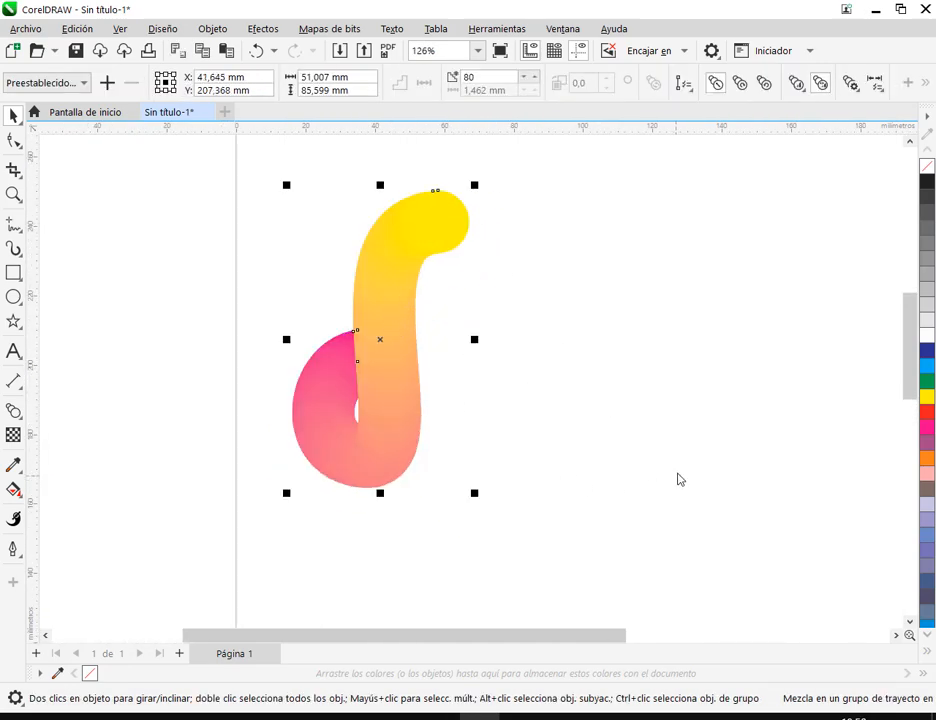
scroll(677, 485, "right", 3)
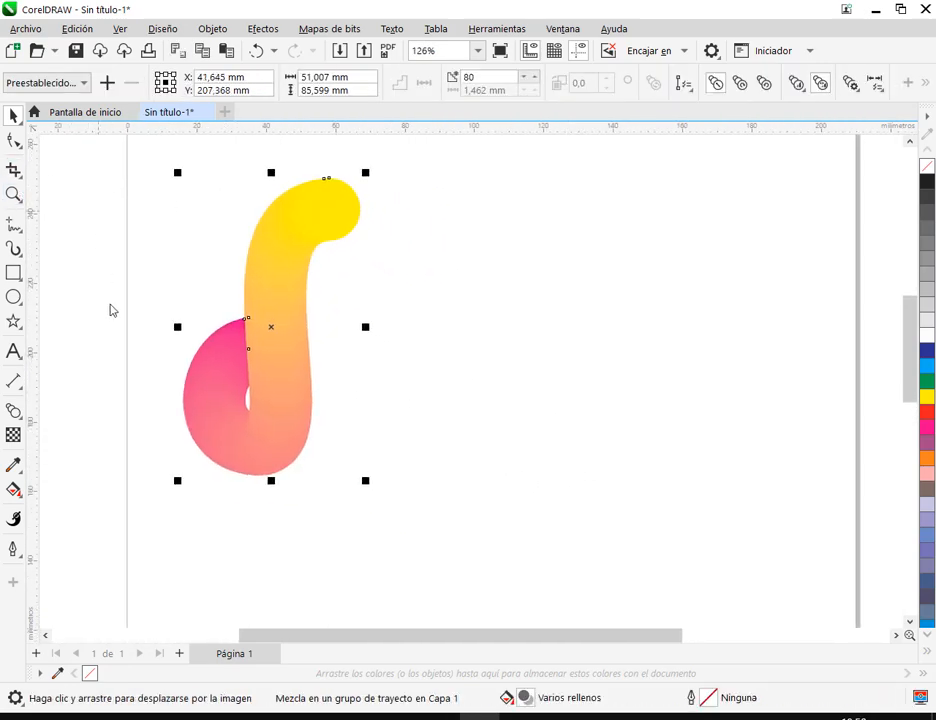
left_click(435, 277)
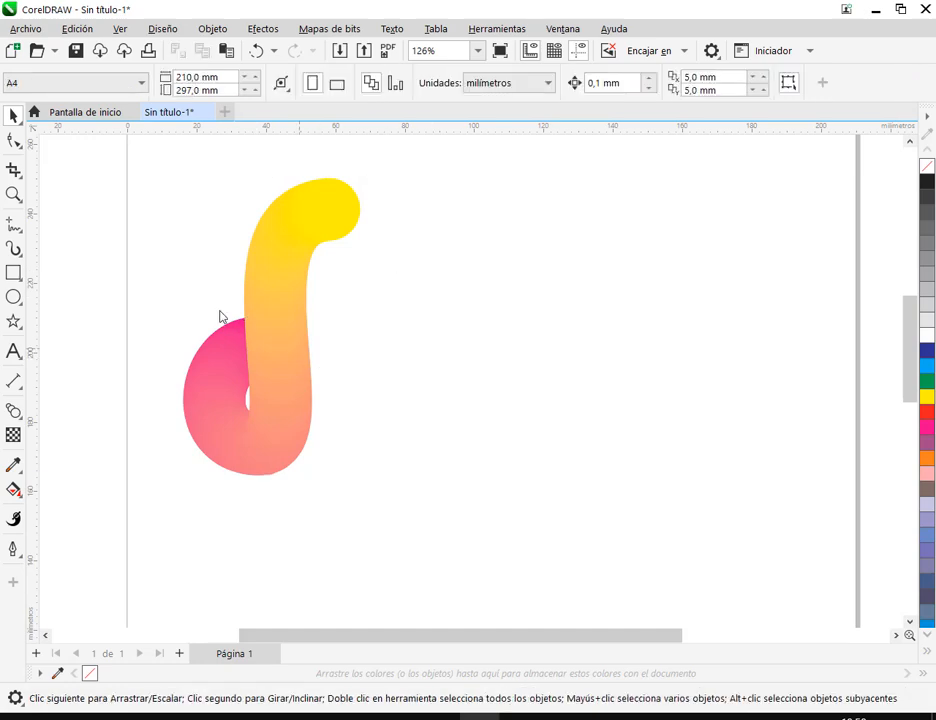
Try a Freehand line in the empty area beside the blend and undo it
left_click(12, 226)
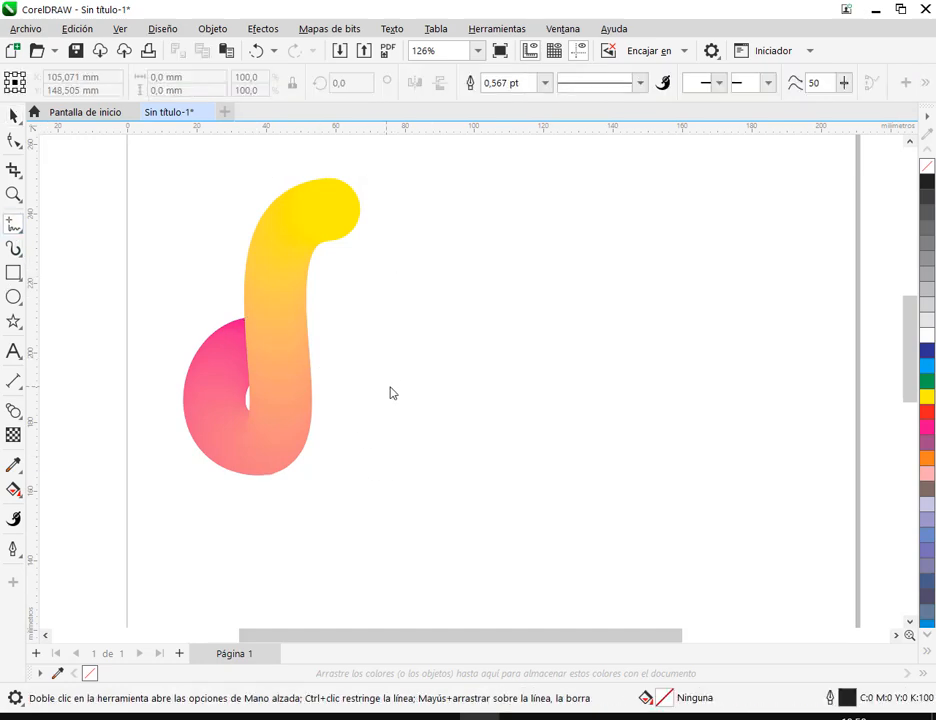
mouse_move(434, 392)
left_mouse_down()
mouse_move(391, 372)
mouse_move(378, 426)
mouse_move(439, 424)
mouse_move(427, 370)
mouse_move(443, 293)
mouse_move(472, 297)
left_mouse_up()
key("ctrl+z")
left_click(14, 228)
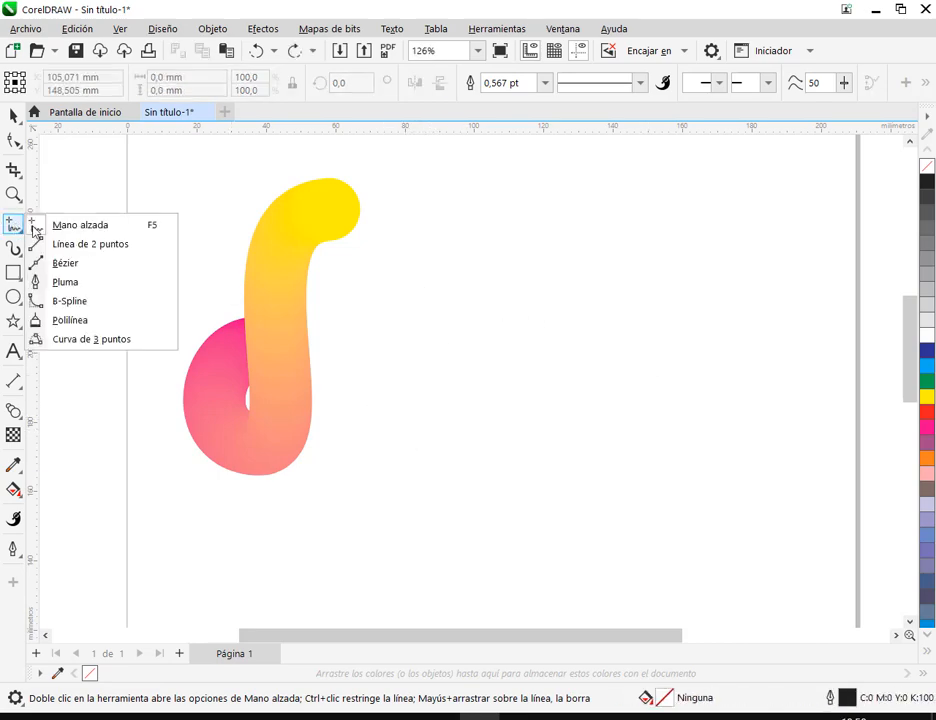
left_click(66, 262)
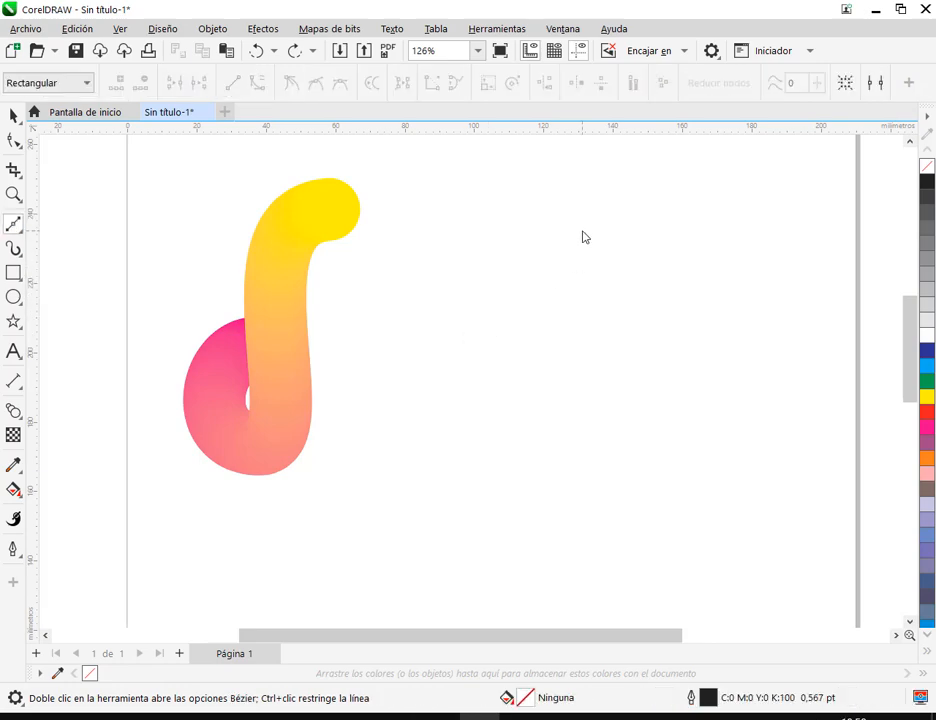
scroll(545, 260, "down", 2)
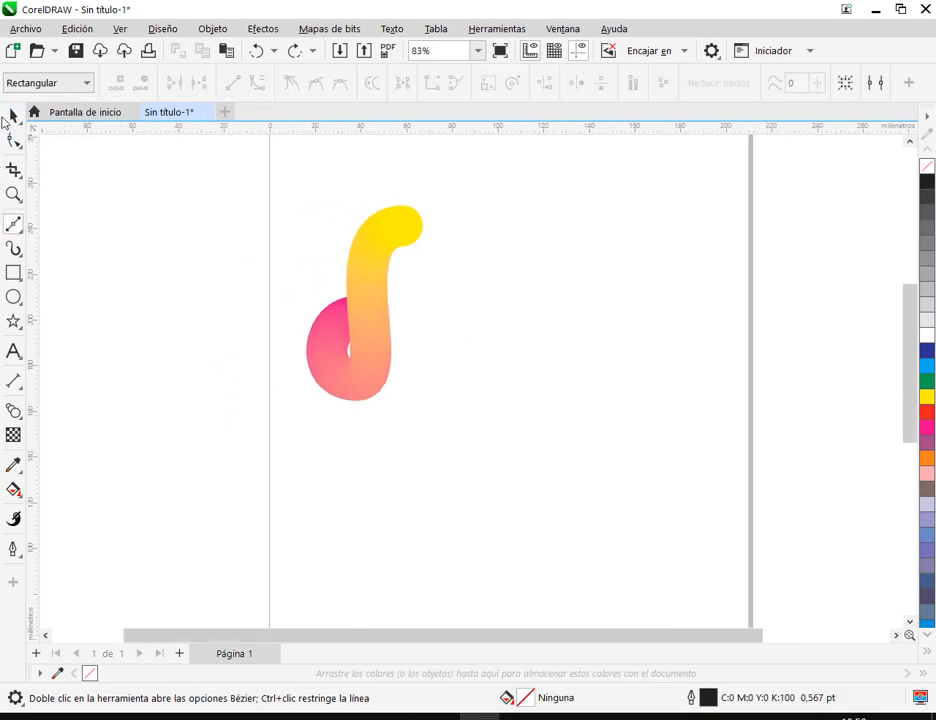
left_click(13, 117)
left_click(388, 298)
scroll(414, 286, "up", 4)
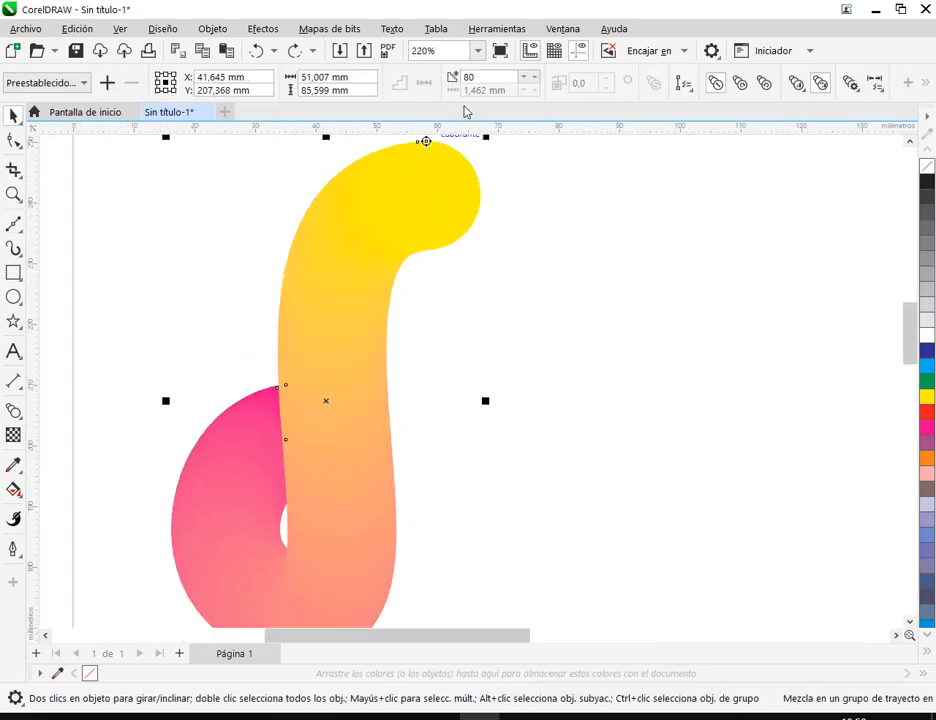
scroll(490, 218, "down", 2)
left_click(563, 320)
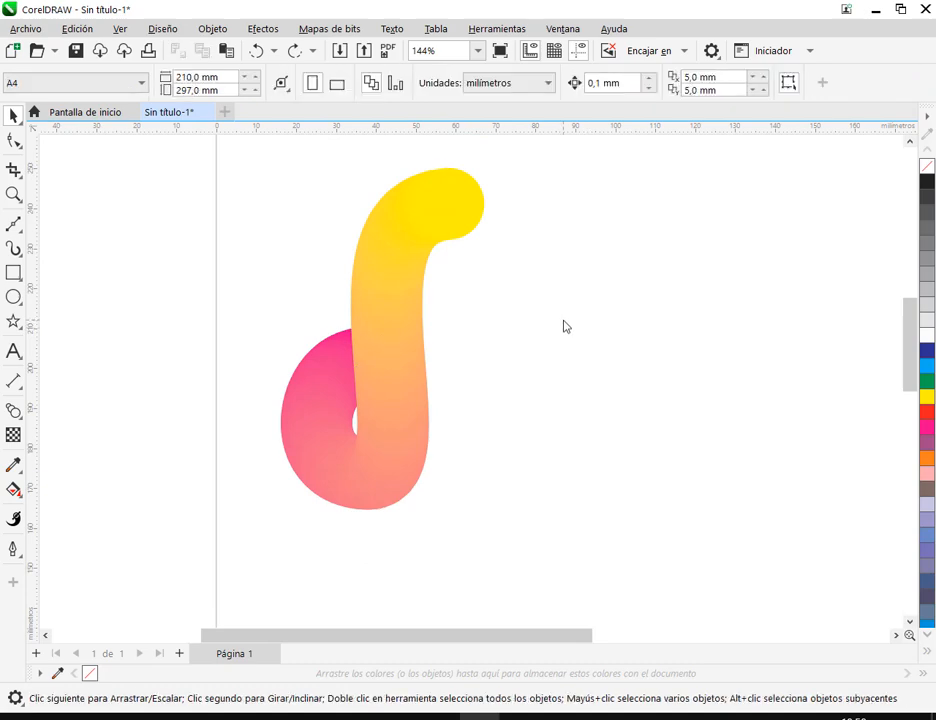
left_click_drag(562, 338, 475, 367)
left_click(311, 374)
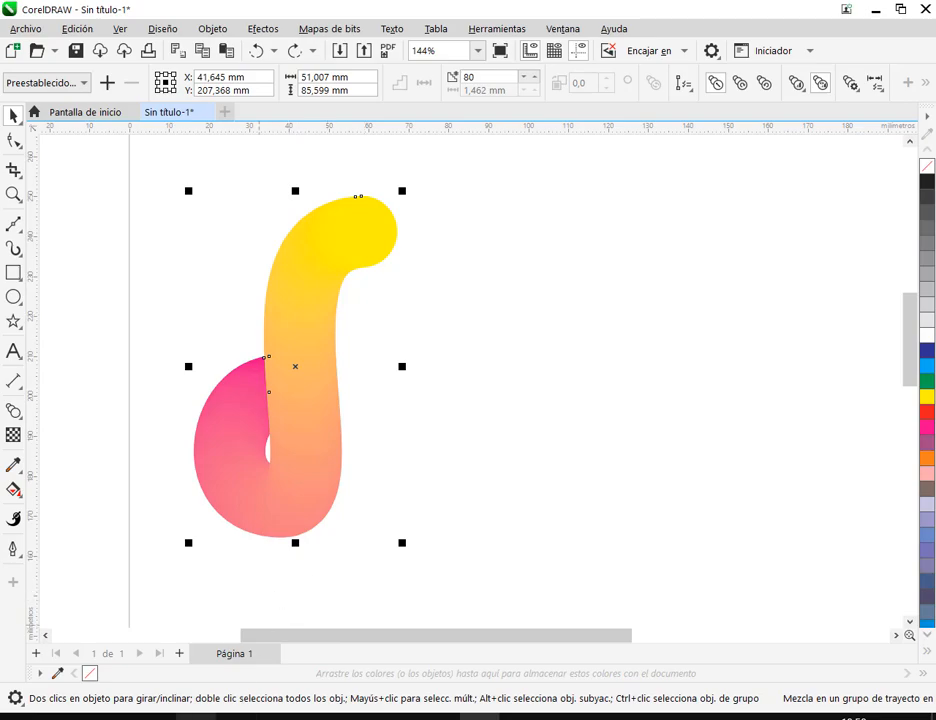
Switch to the Google Meet call in Chrome to check the call's chat messages
left_click(197, 717)
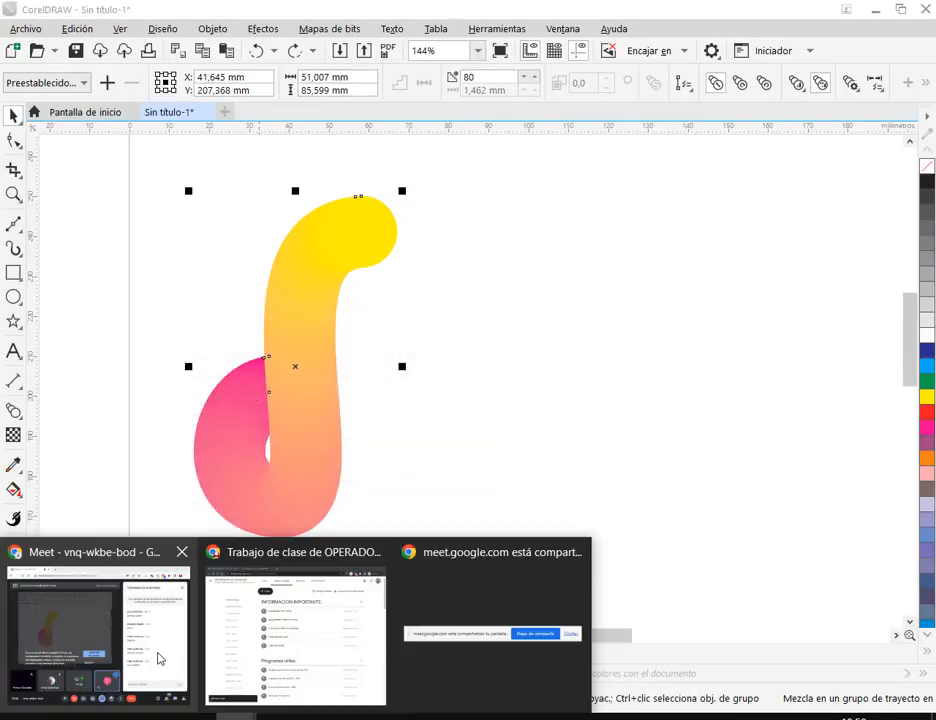
left_click(159, 656)
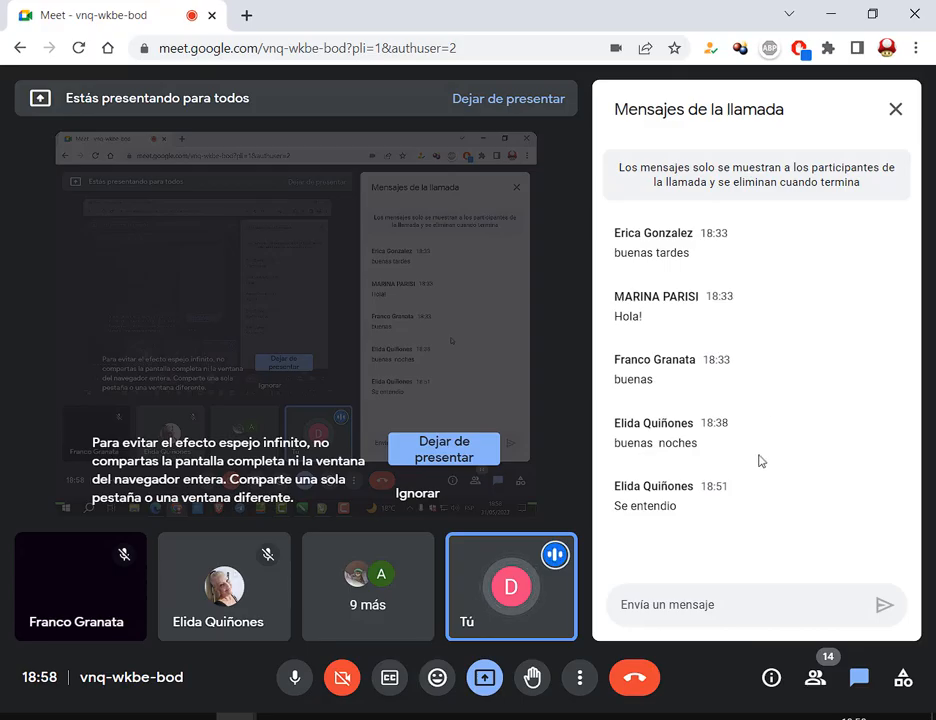
Switch from the video call to the untitled CorelDRAW drawing with the pink-to-yellow blended shape
left_click(479, 717)
left_click(461, 265)
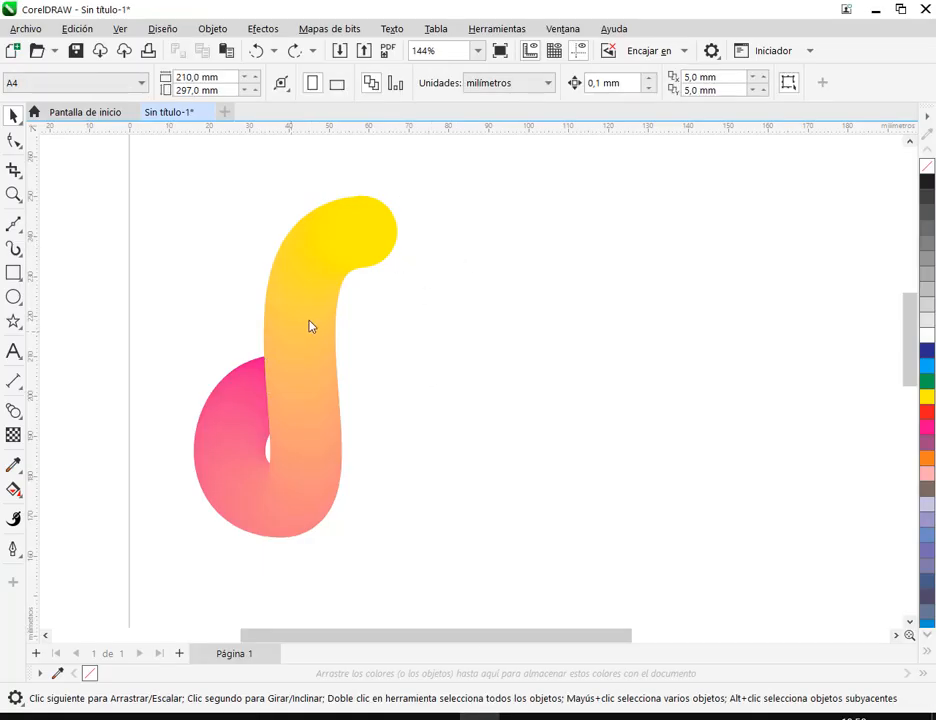
Try purple and green fills on the blend's upper end circle, and restore its yellow fill
left_click(373, 229)
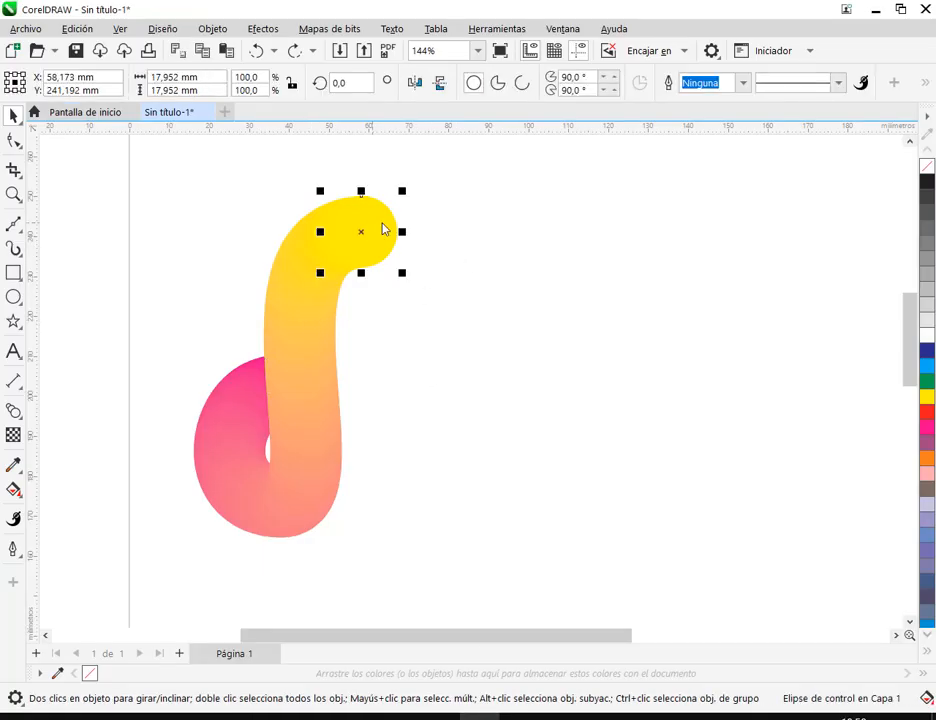
left_click(928, 443)
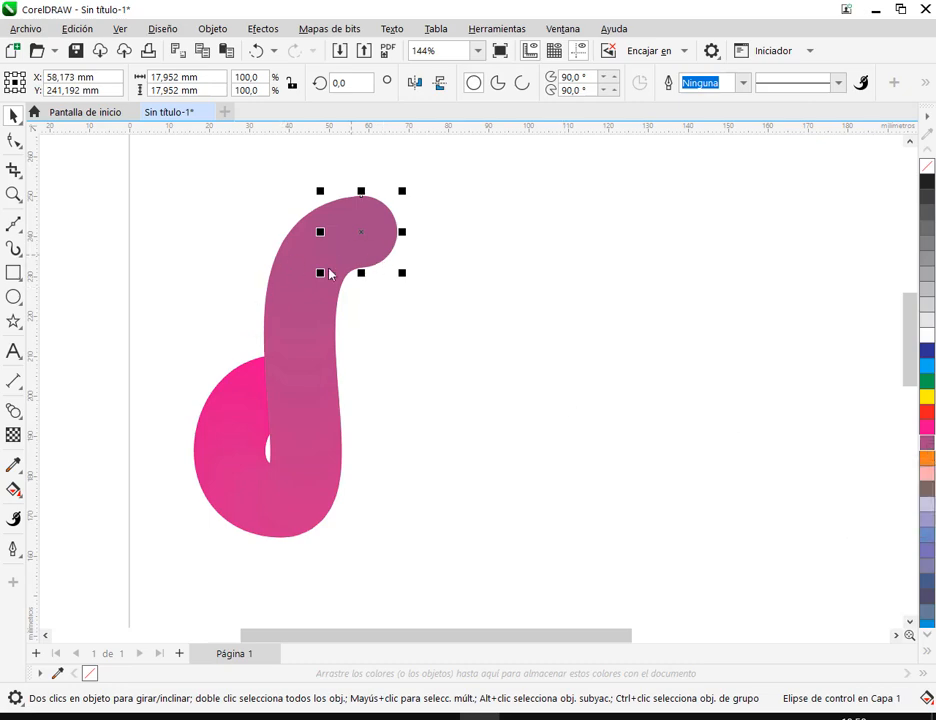
left_click(927, 381)
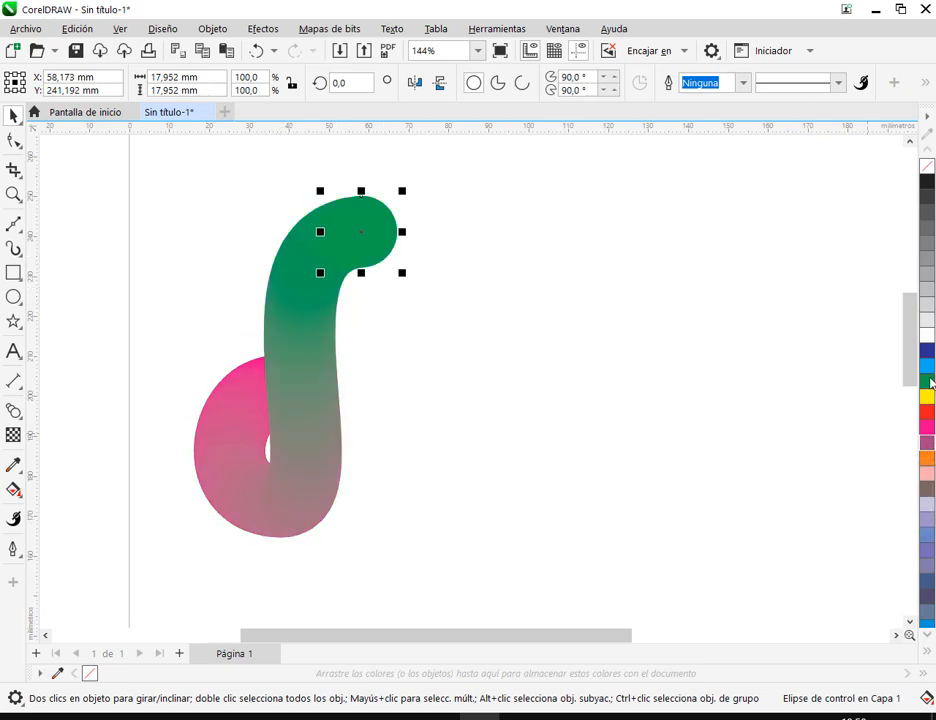
left_click(927, 397)
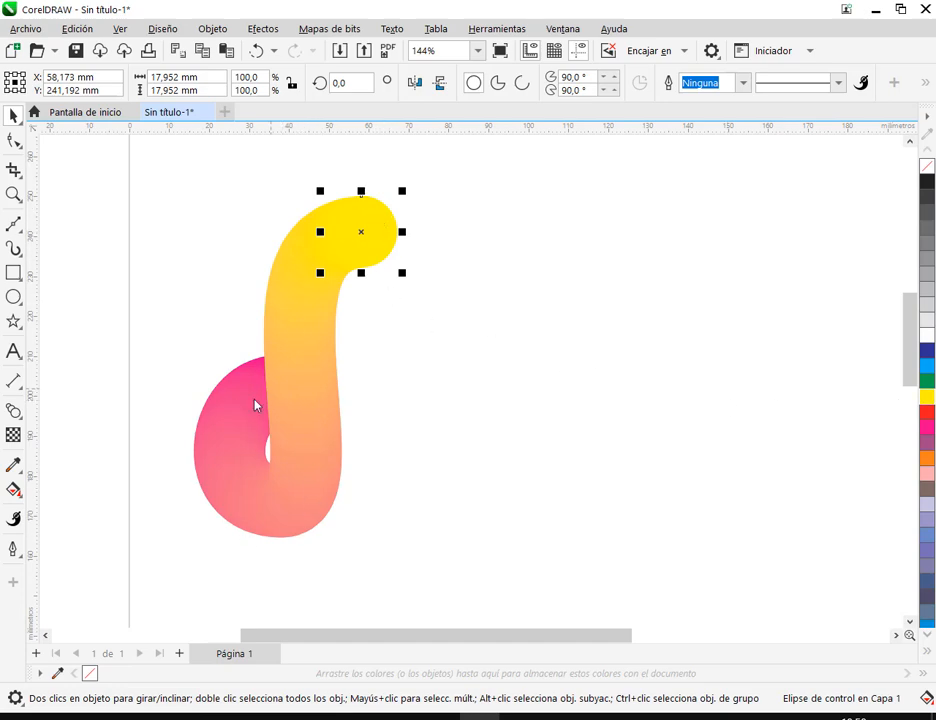
left_click(355, 389)
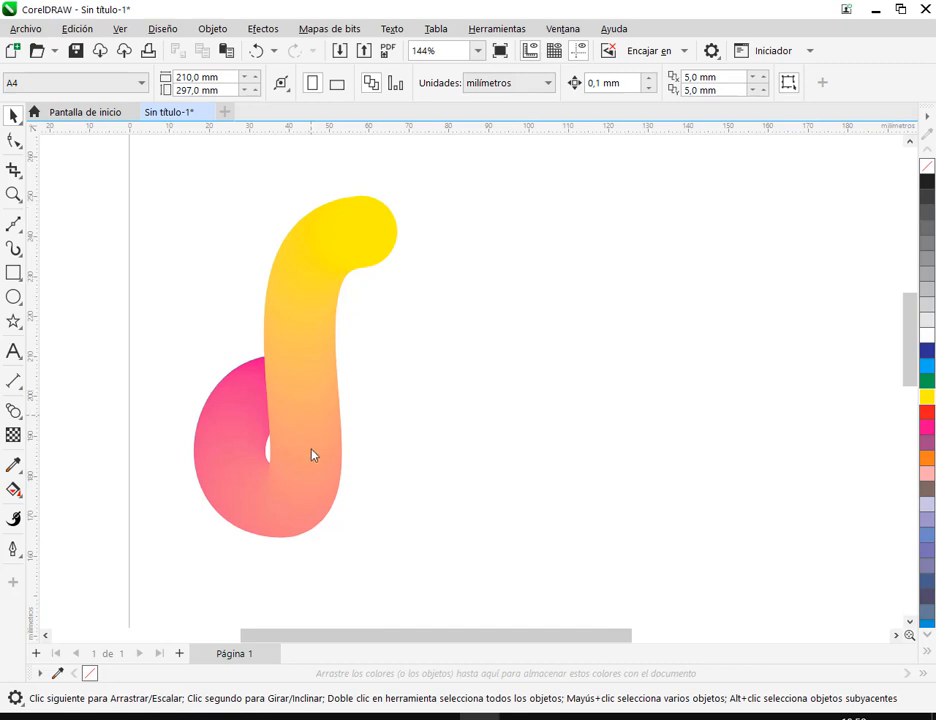
left_click(11, 232)
left_click(705, 218)
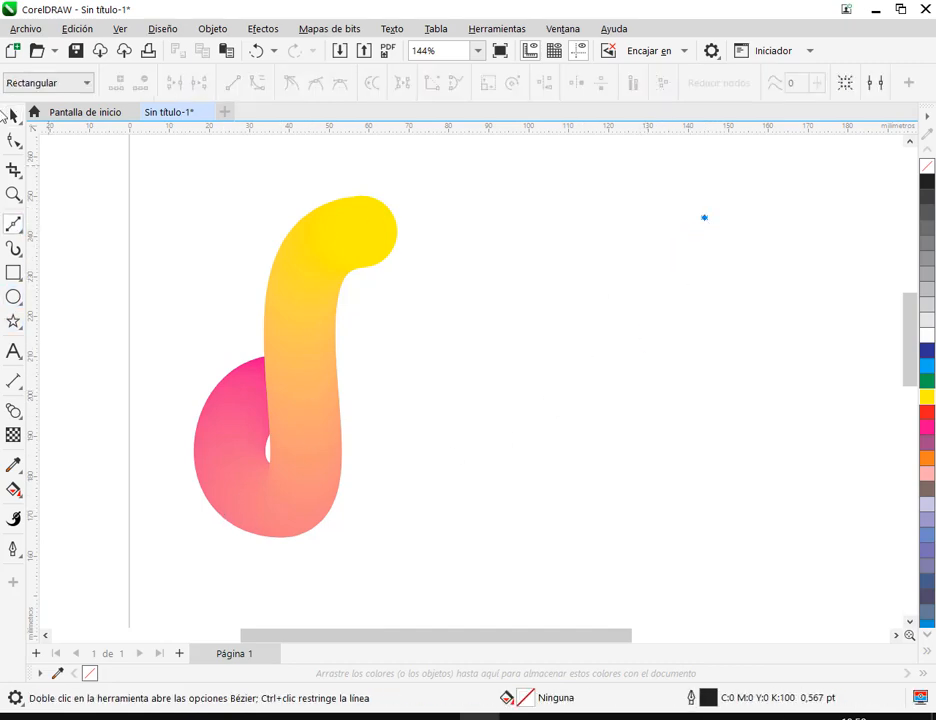
left_click(8, 115)
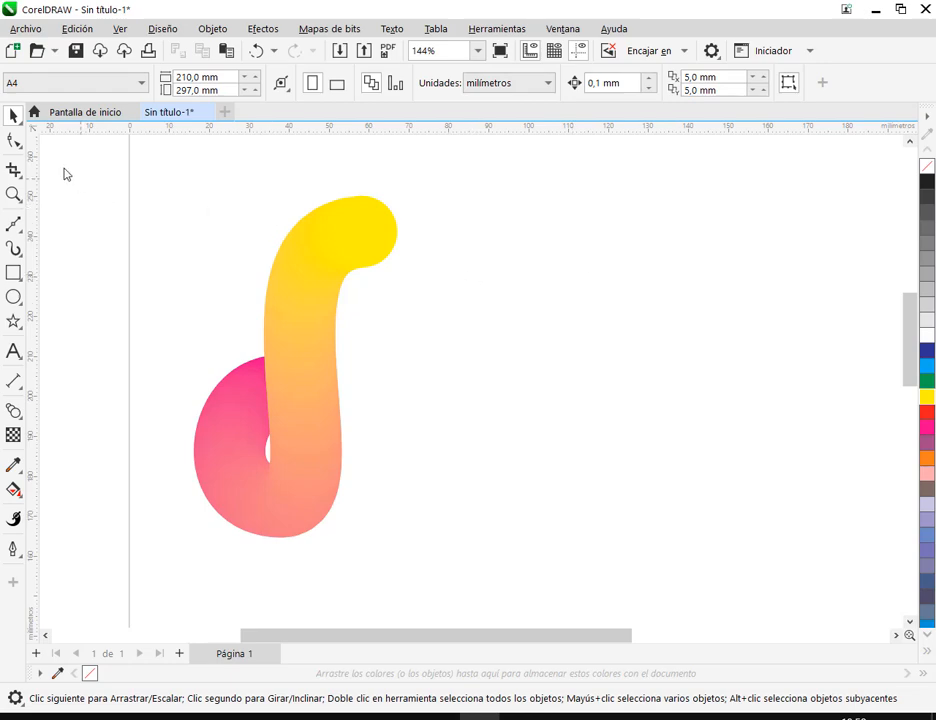
Draw an open three-node Bézier line about 72 mm tall beside the blended shape, with a long stem and a short return segment
left_click(13, 224)
left_click(694, 229)
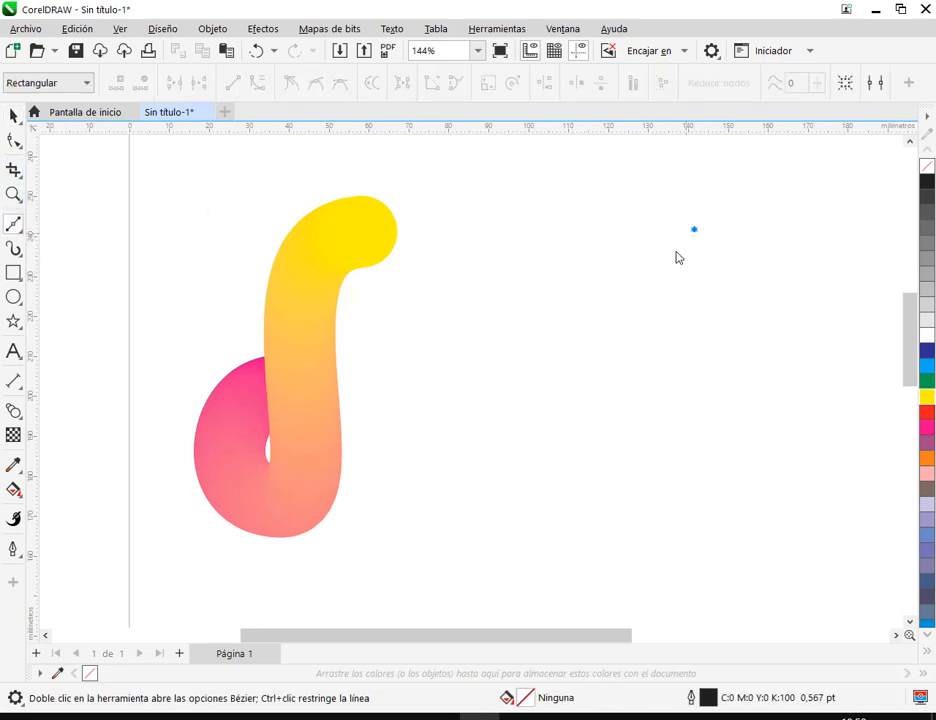
left_click(634, 516)
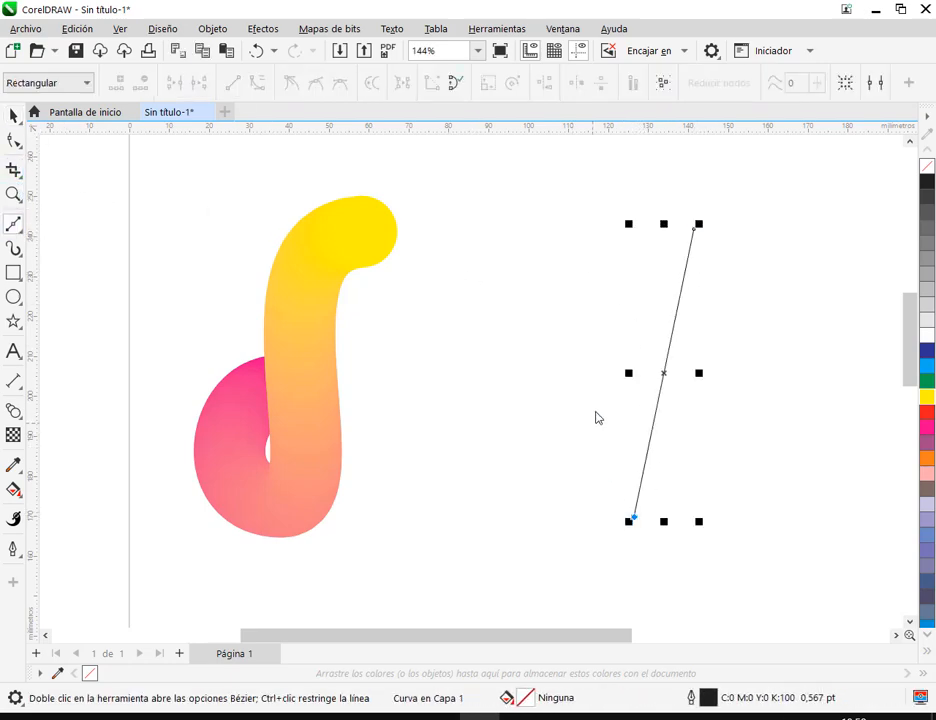
left_click(596, 408)
Convert the line's segments to curves and bend the short segment into a hook and the long stem into an arc
key("F10")
left_click_drag(537, 177, 725, 530)
left_click(541, 305)
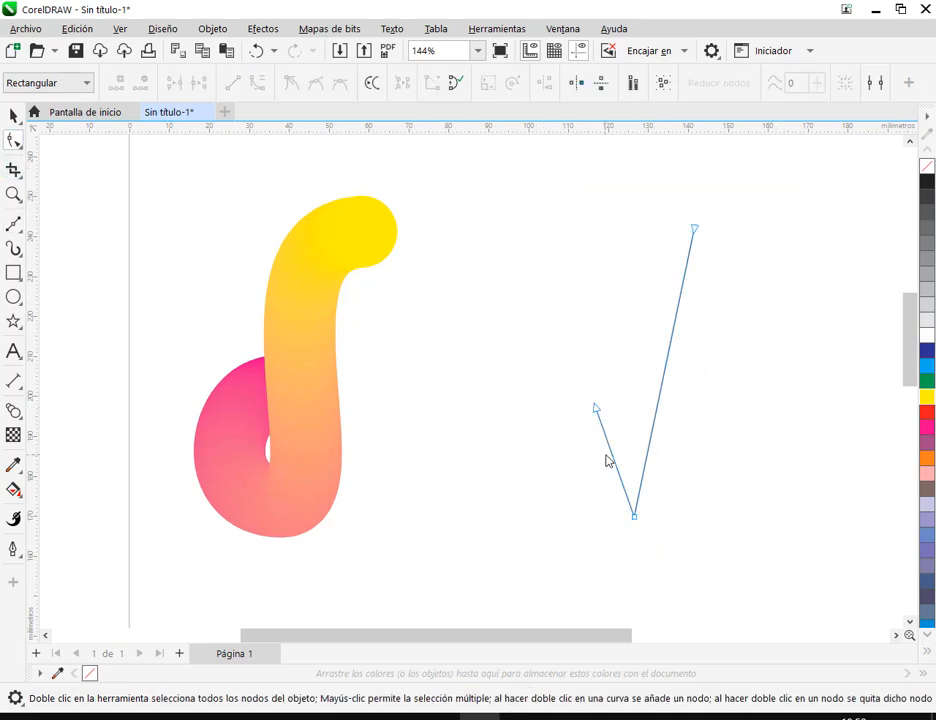
left_click_drag(613, 460, 565, 462)
left_click(697, 230)
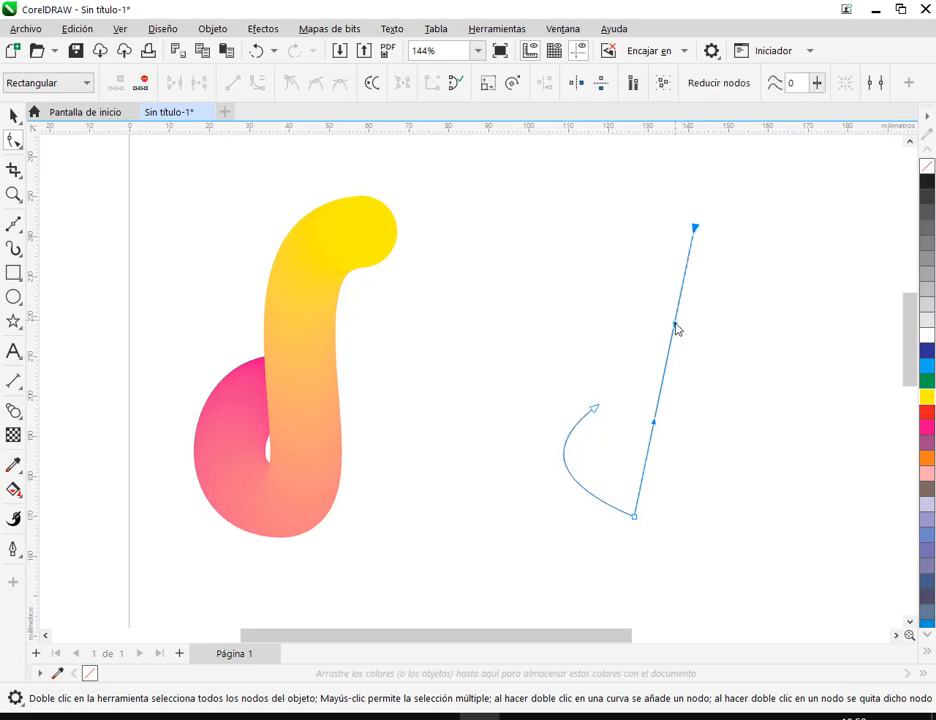
left_click_drag(675, 328, 616, 231)
Make the curve's bottom node symmetrical and adjust its handle and the upper end's handle to smooth the S shape
left_click(634, 517)
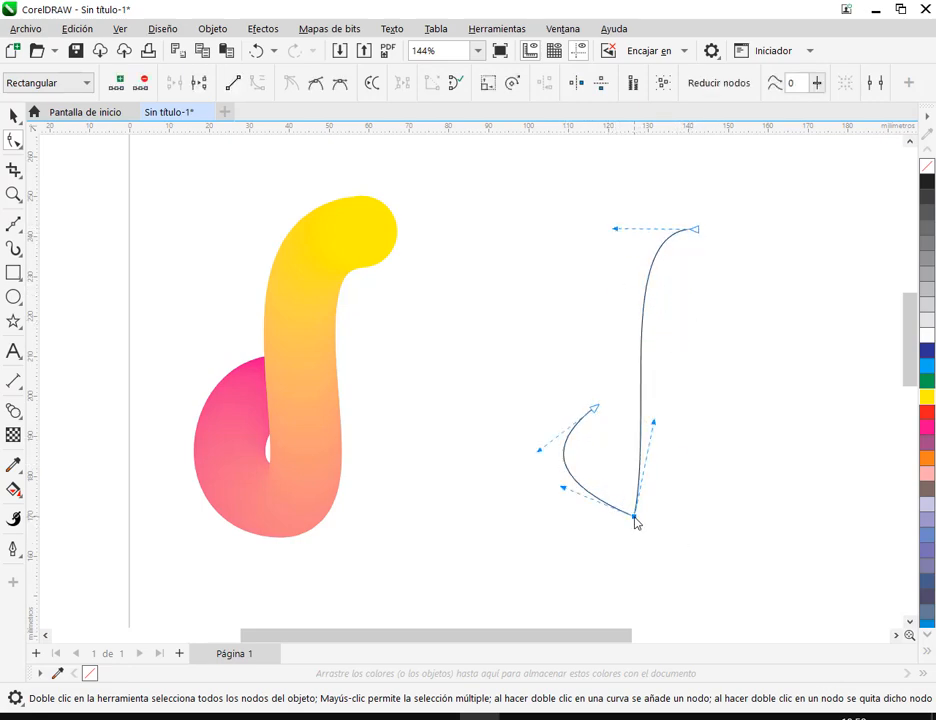
left_click(340, 82)
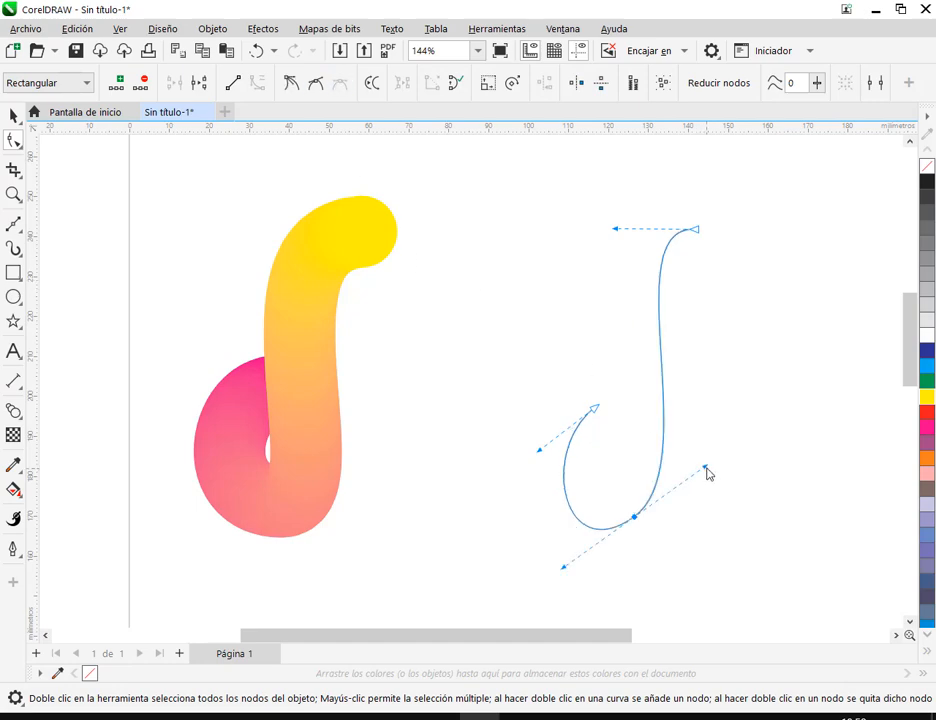
left_click_drag(705, 470, 697, 501)
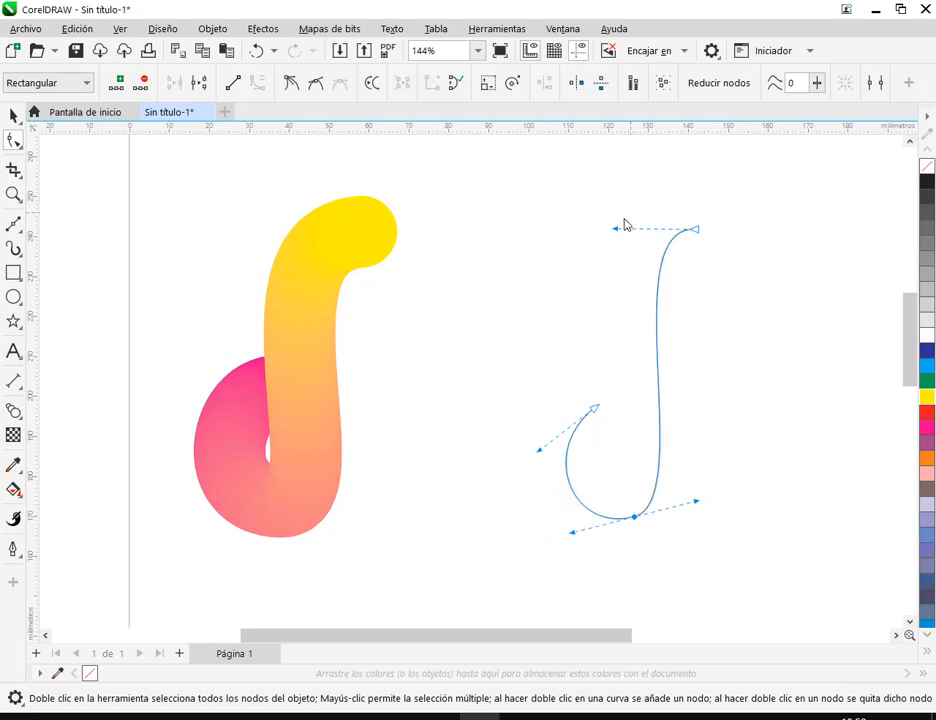
left_click_drag(616, 232, 589, 215)
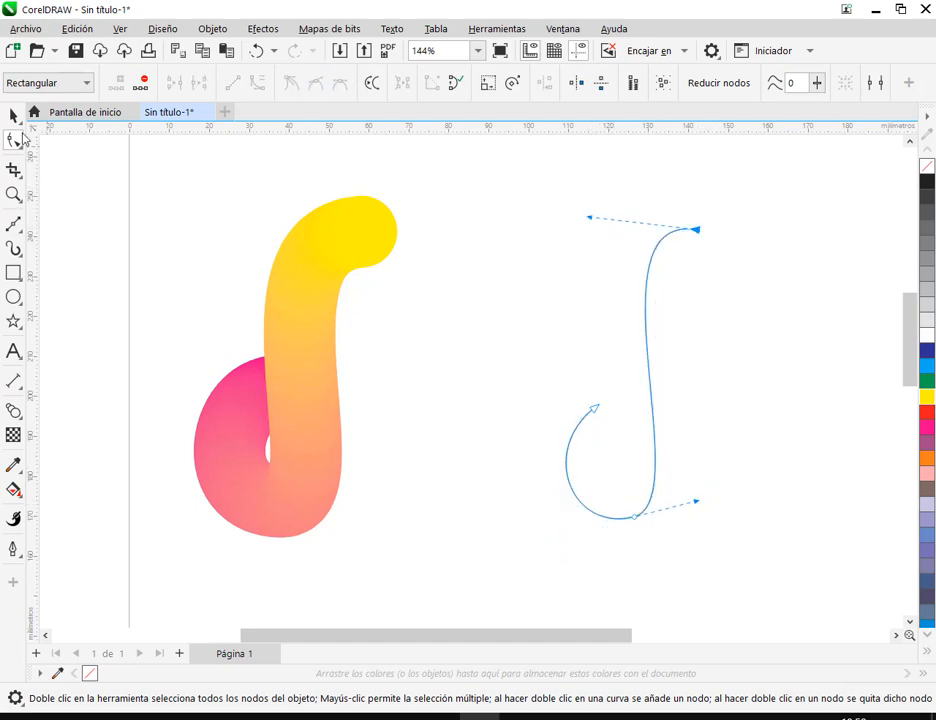
left_click(14, 115)
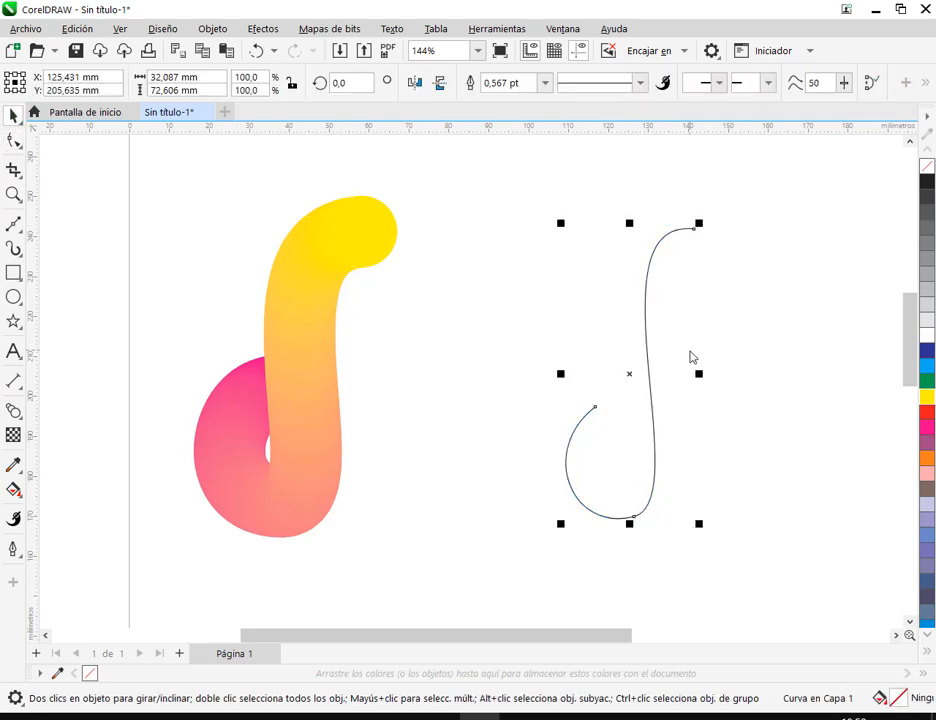
Set the new curve's outline width to 36 pt
scroll(691, 357, "right", 3)
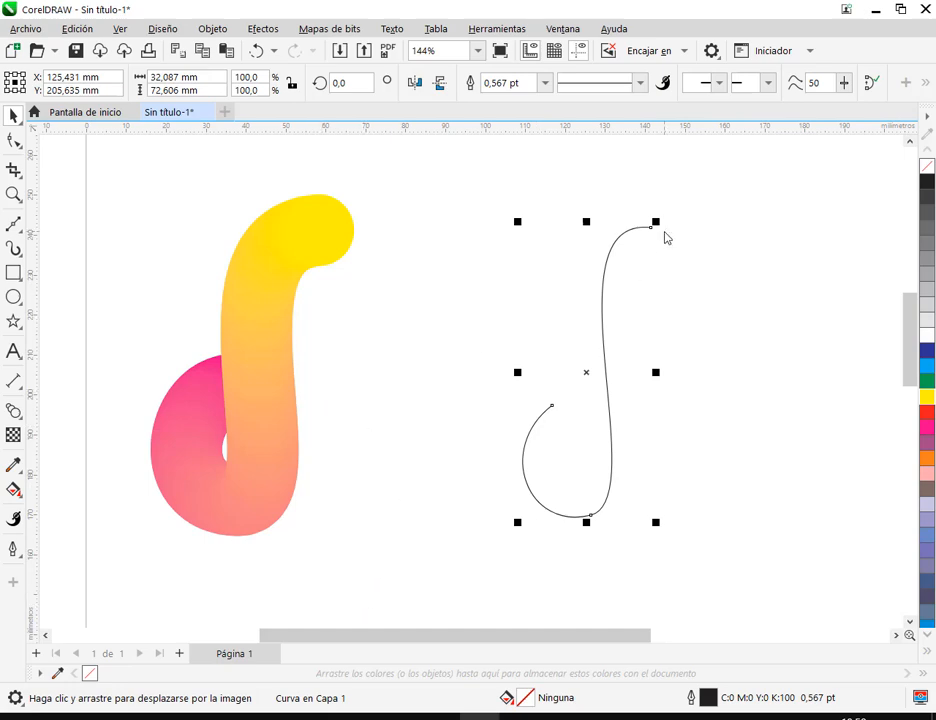
left_click(545, 83)
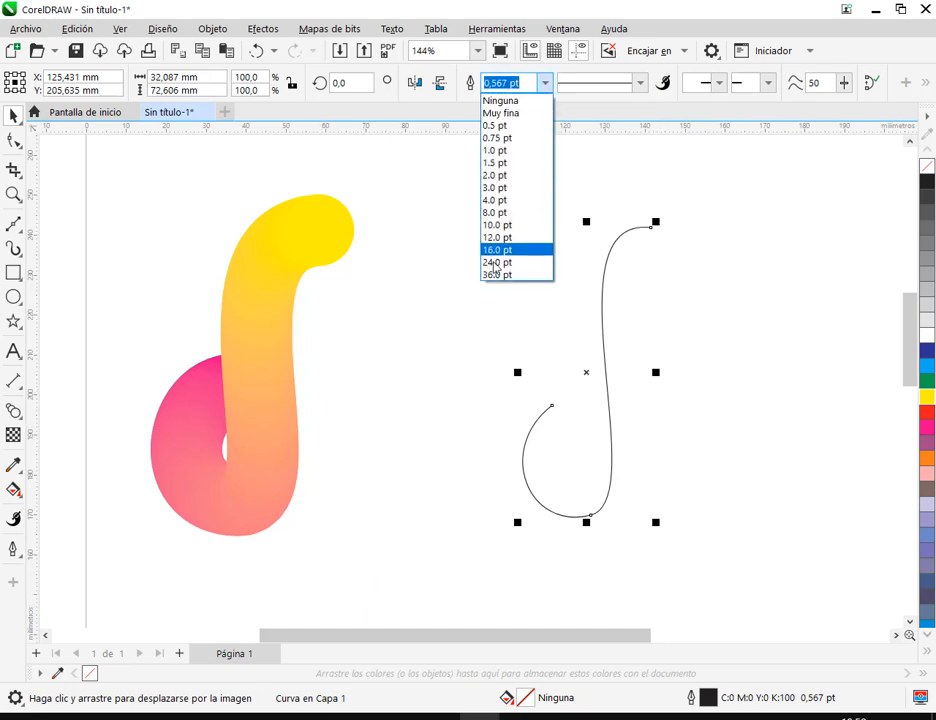
left_click(503, 273)
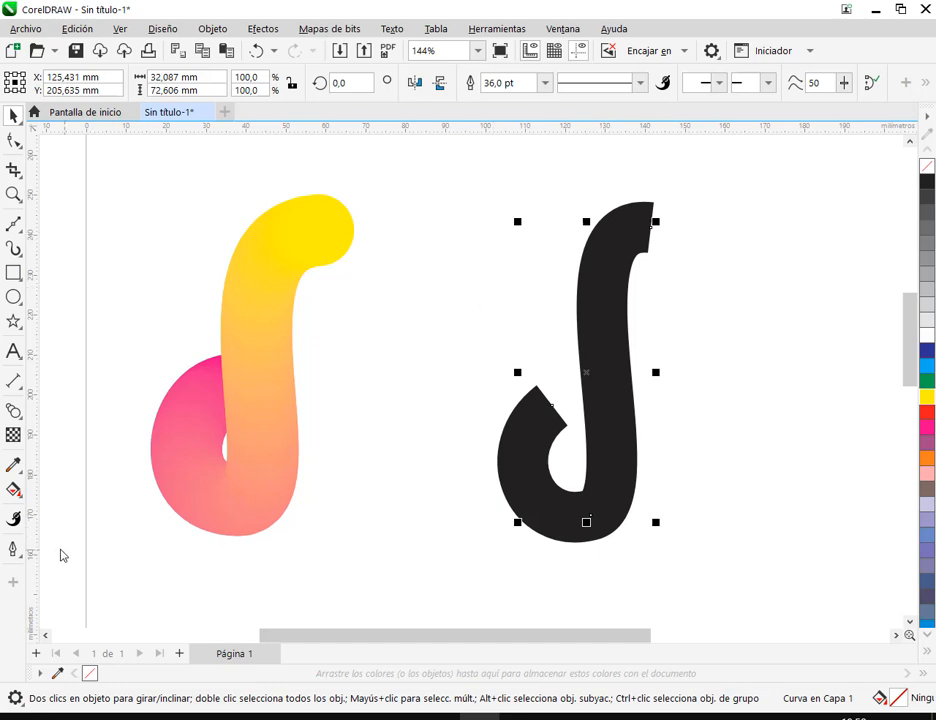
Give the curve's outline round line caps in the outline pen settings
left_click(13, 548)
left_click(90, 446)
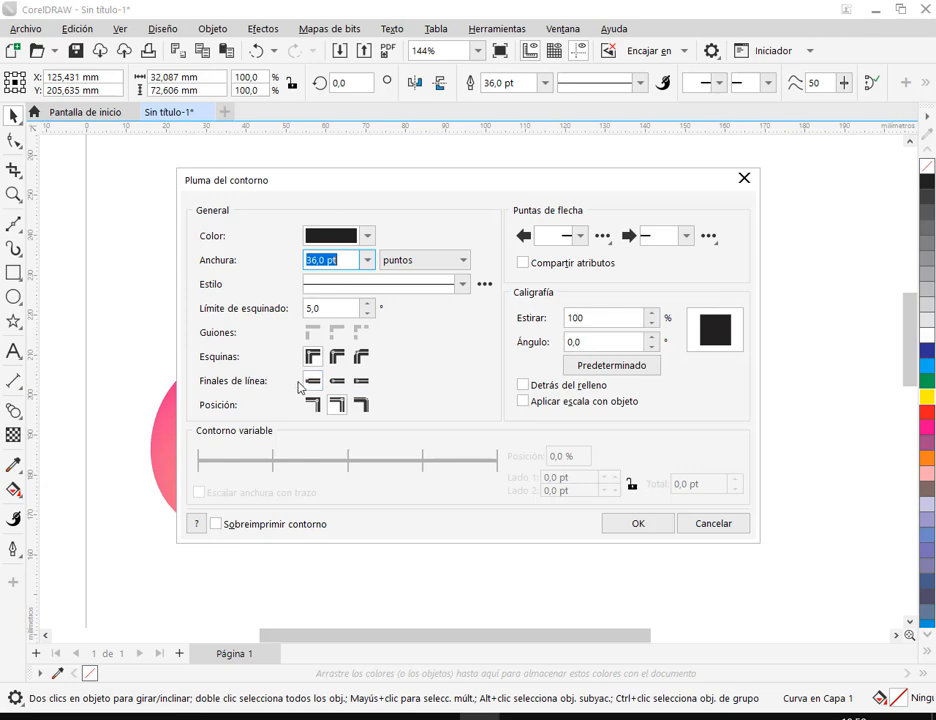
left_click(337, 380)
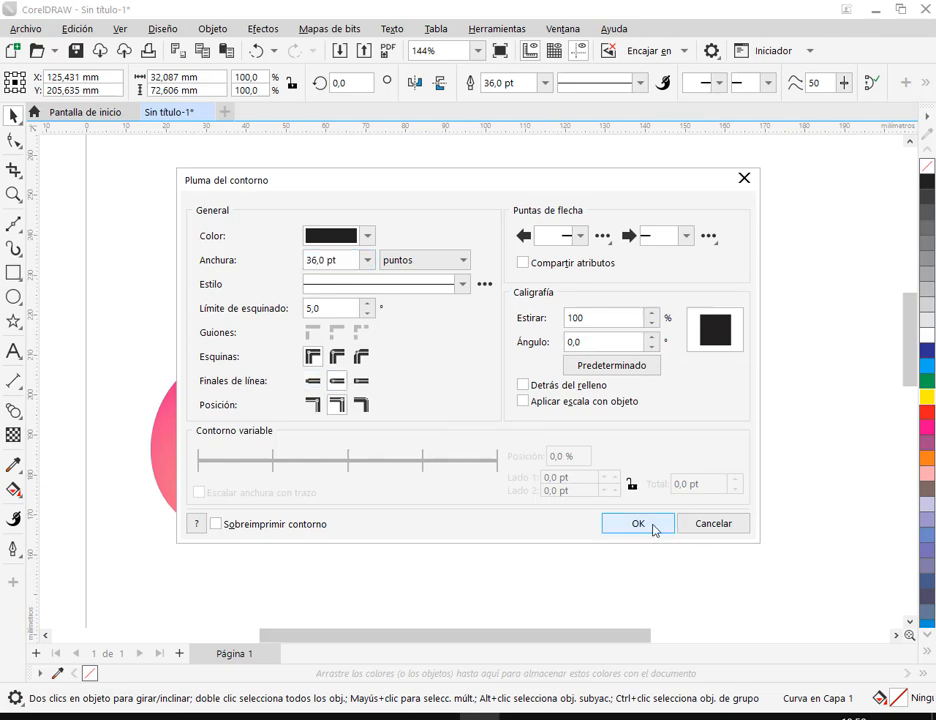
left_click(652, 526)
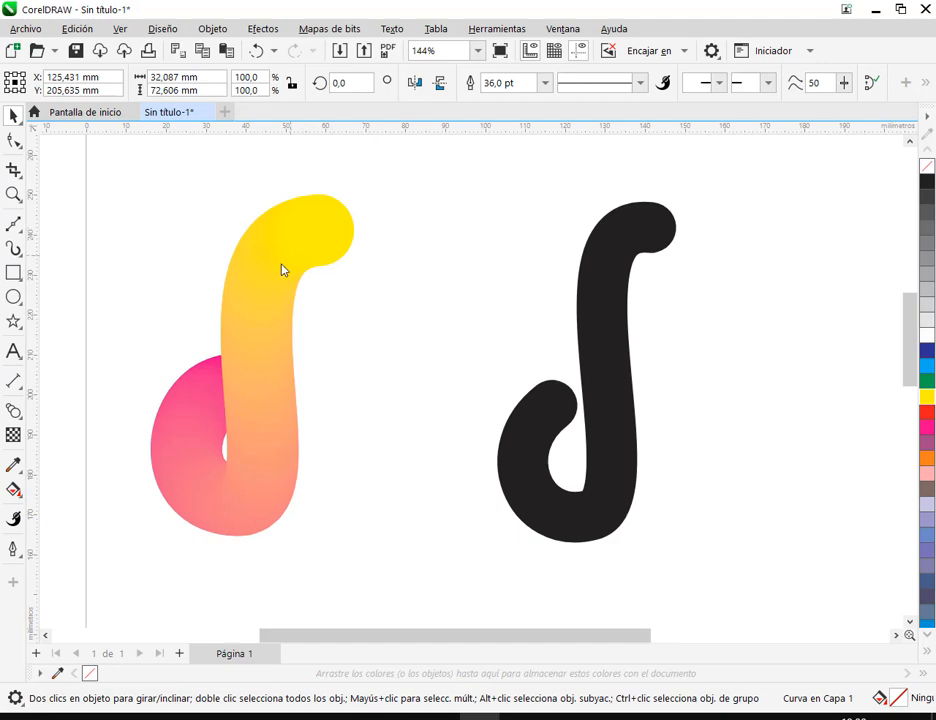
Lengthen the handles of the thick curve's bottom node and upper end node to lean the stem and widen its upper bend
left_click(14, 140)
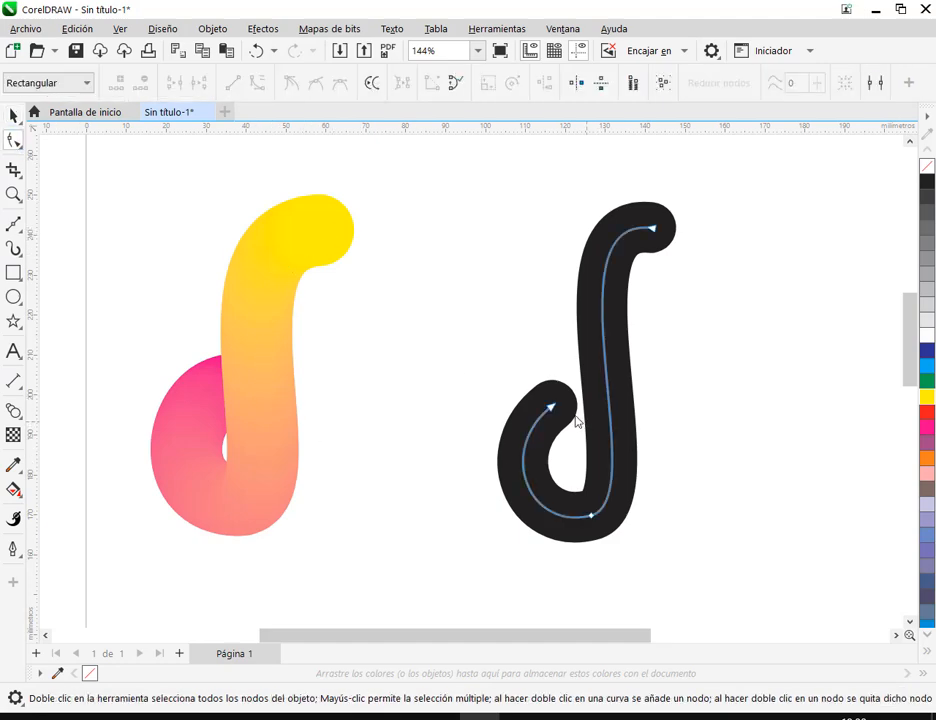
left_click(551, 408)
left_click(591, 515)
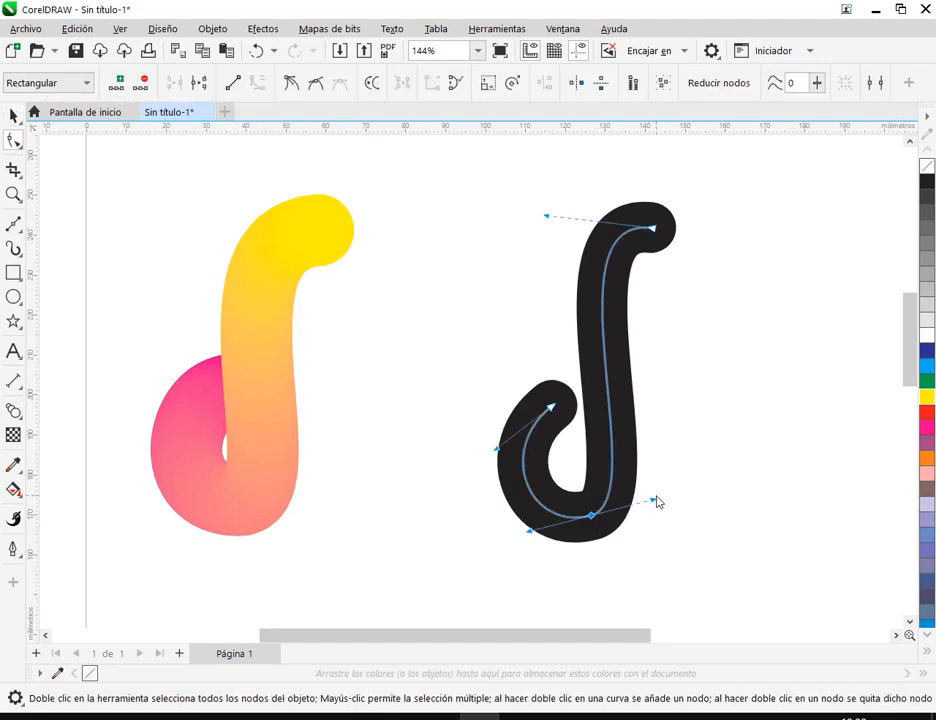
left_click_drag(653, 500, 668, 506)
left_click_drag(546, 216, 492, 213)
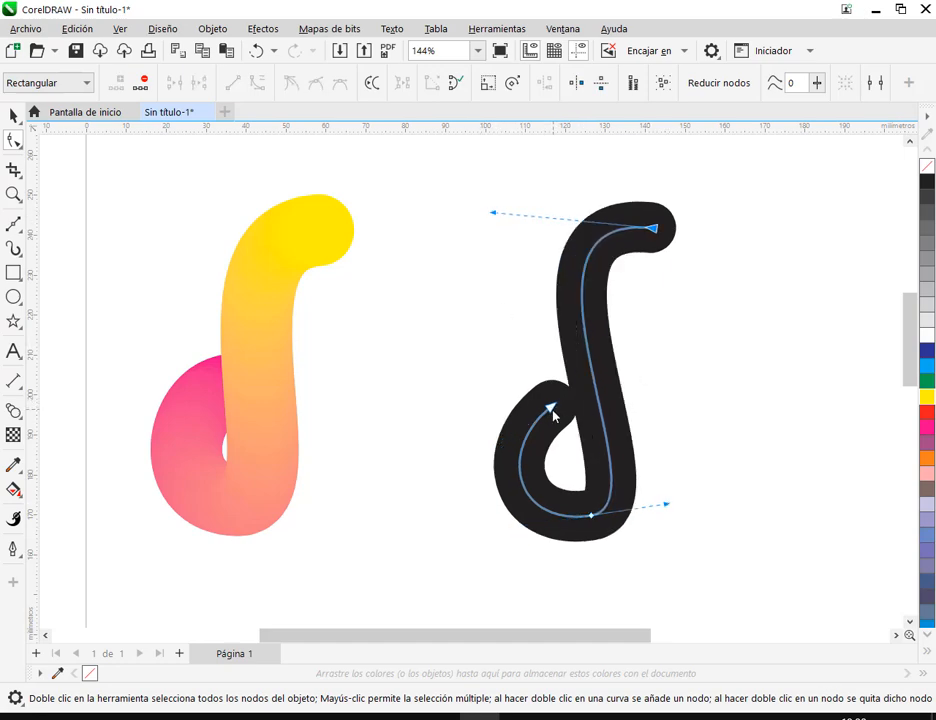
Move the loop's free end node up against the stem and adjust its handle to round the lower loop
left_click_drag(553, 414, 474, 447)
left_click_drag(565, 395, 573, 403)
left_click_drag(489, 441, 496, 421)
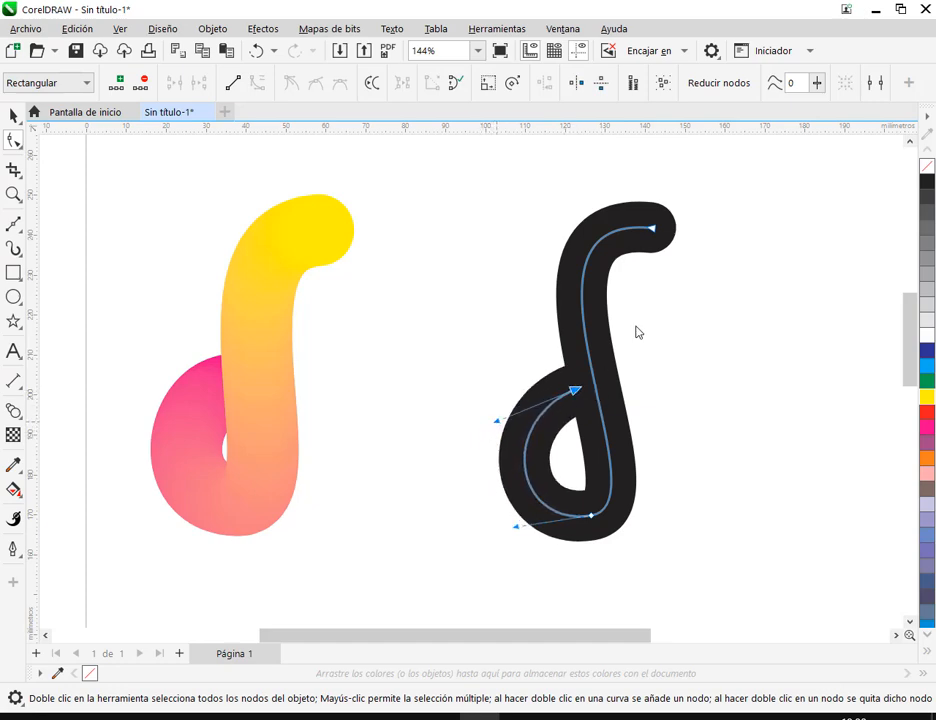
left_click(654, 228)
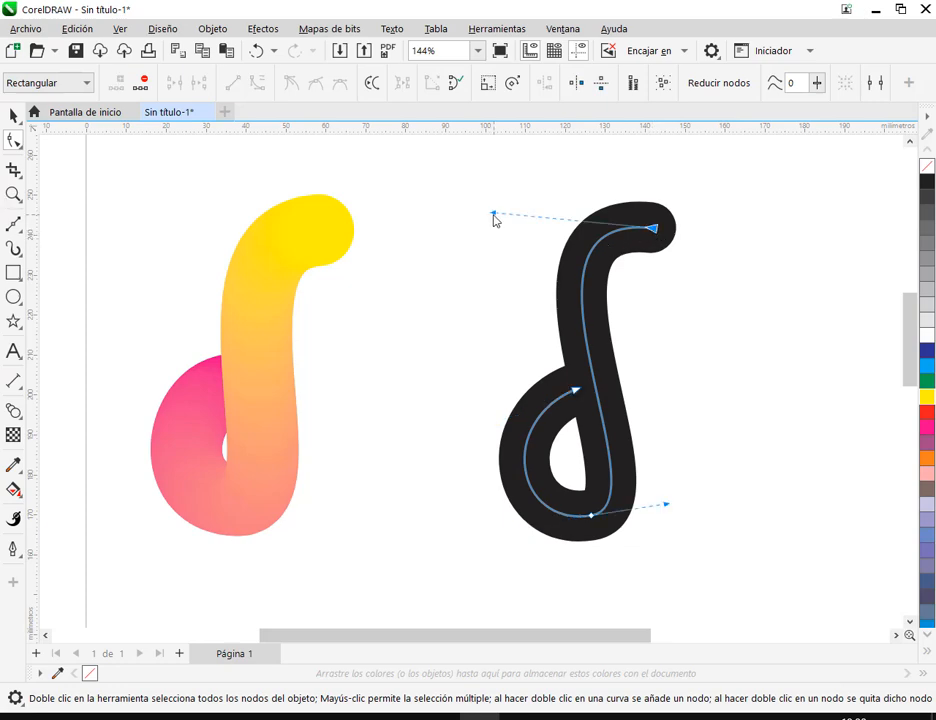
left_click(14, 115)
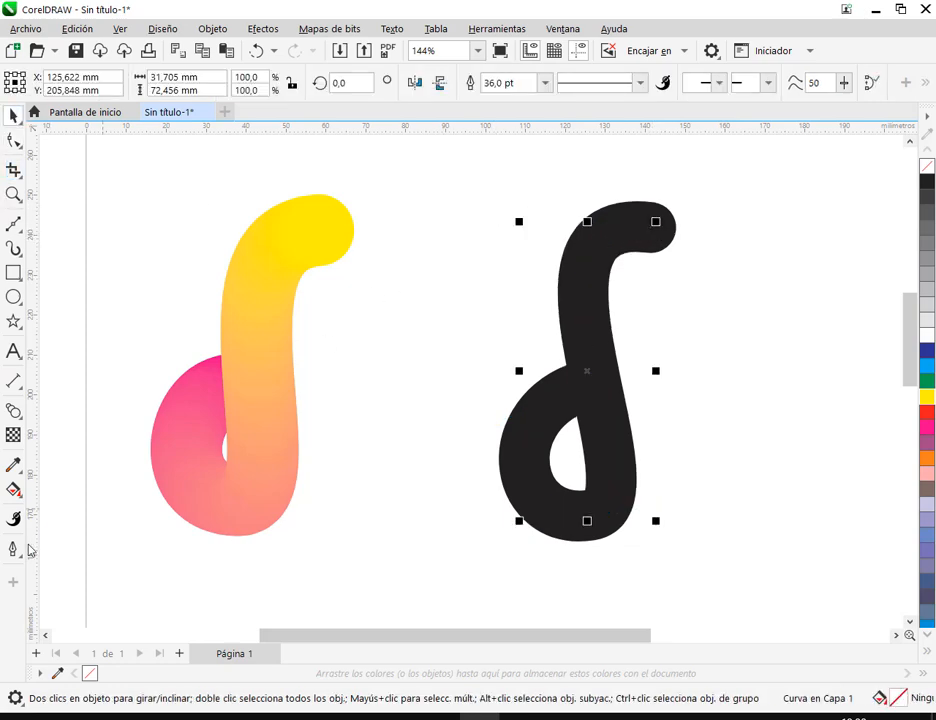
Apply a gradient interactive fill running from pink to yellow to the thick curve
left_click(16, 492)
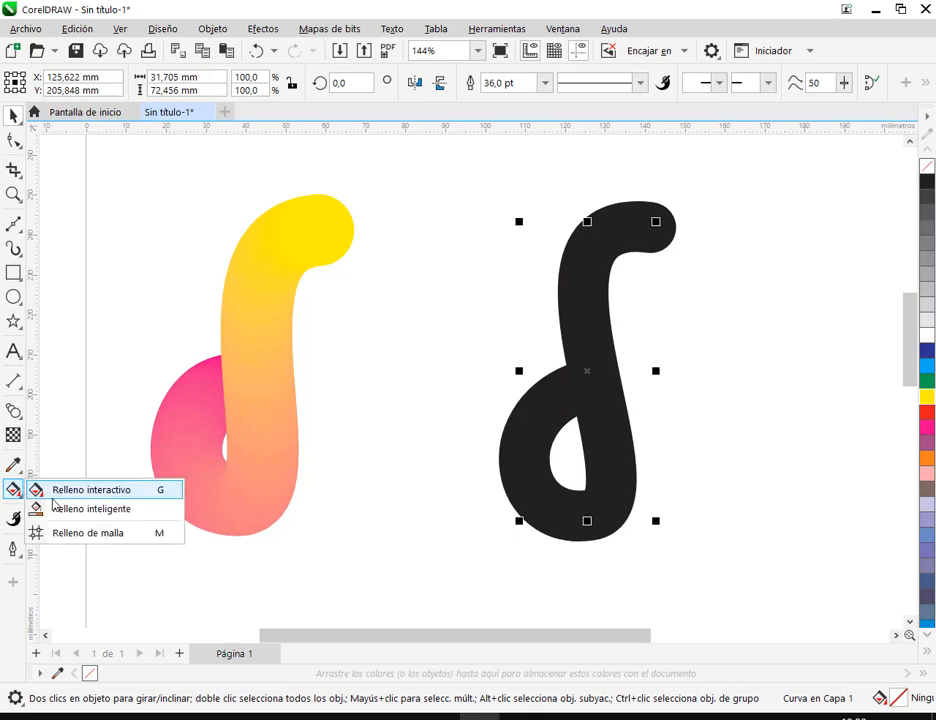
left_click(58, 491)
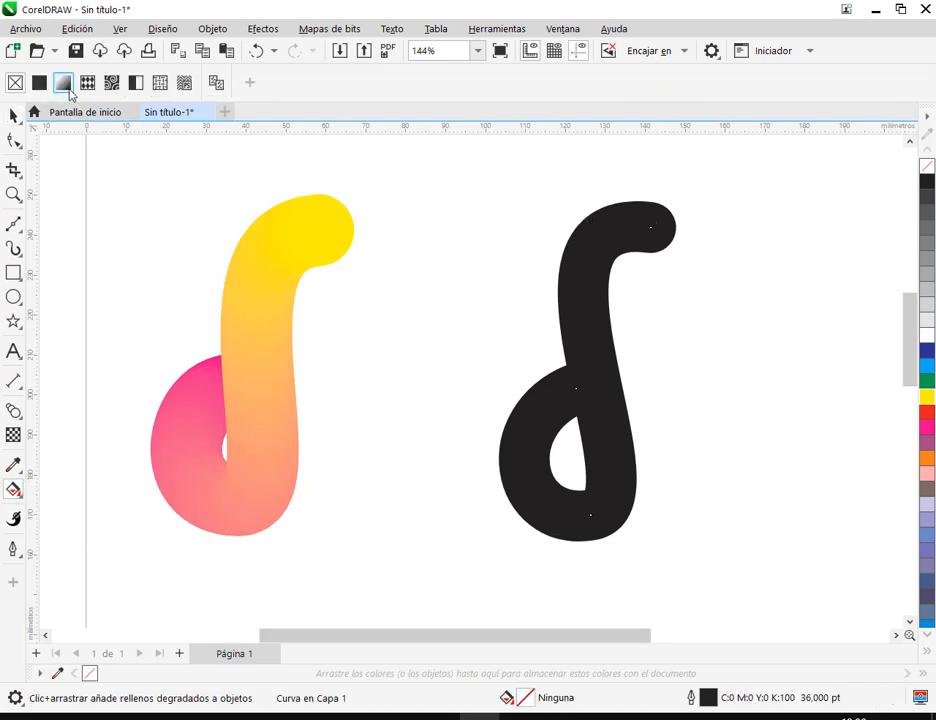
left_click(64, 85)
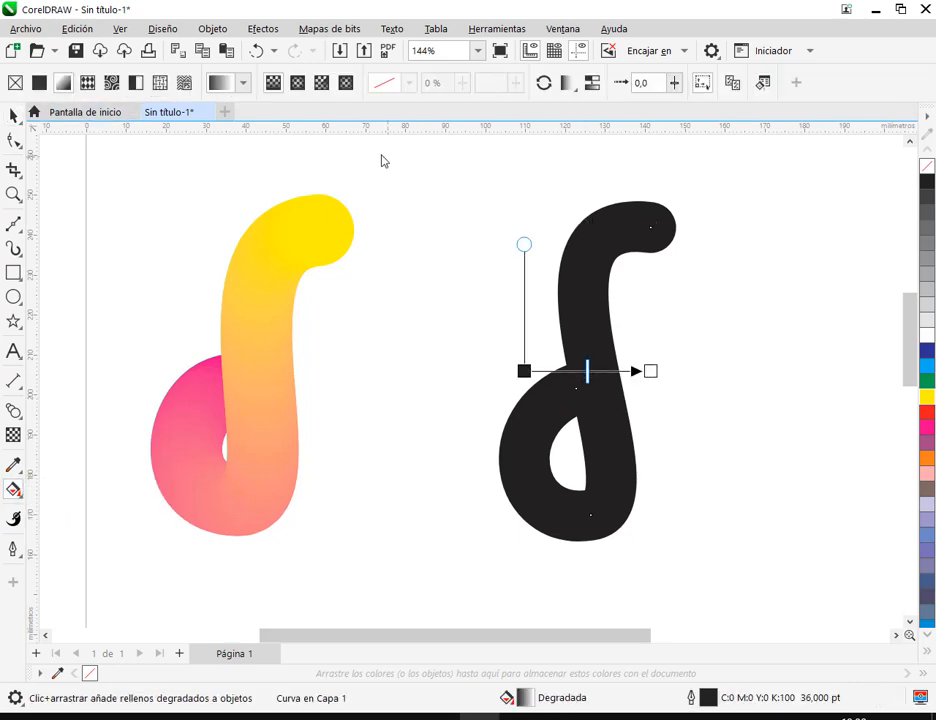
left_click(524, 372)
left_click(927, 429)
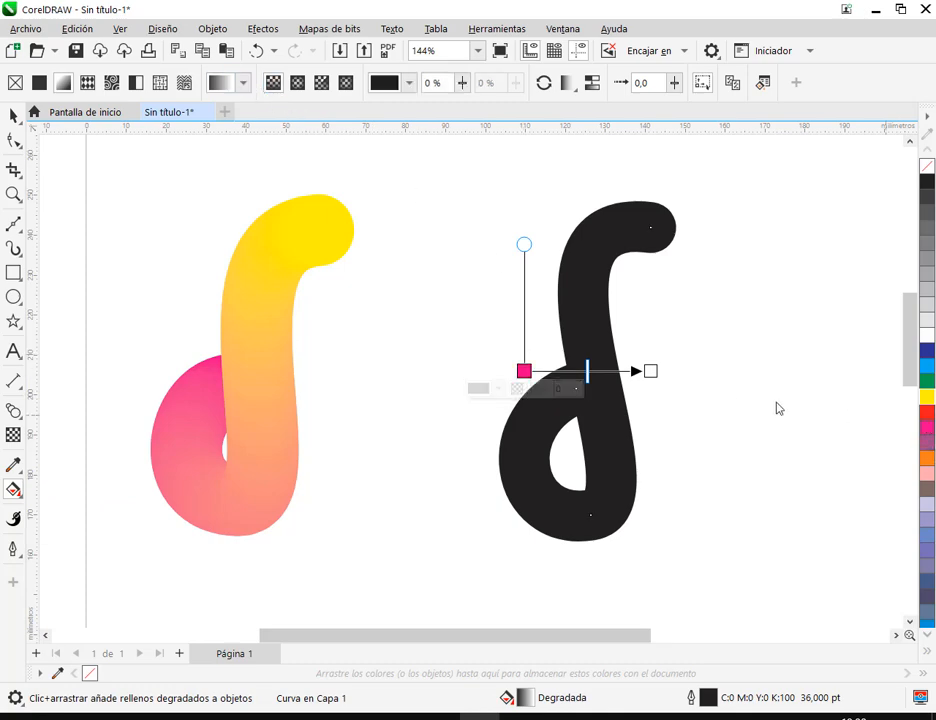
left_click(612, 392)
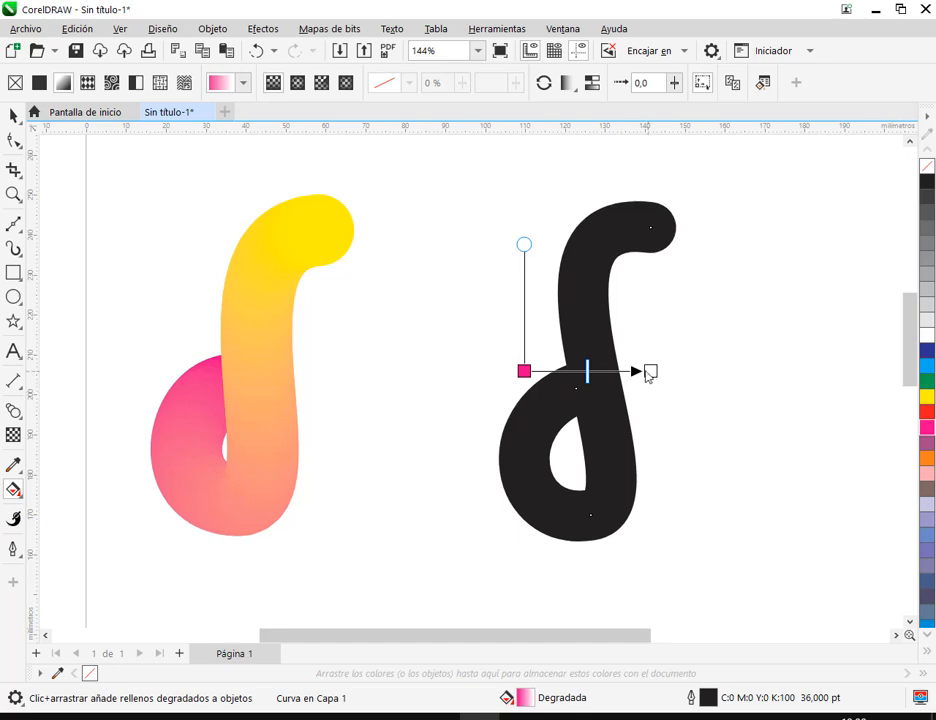
left_click(650, 372)
left_click(927, 397)
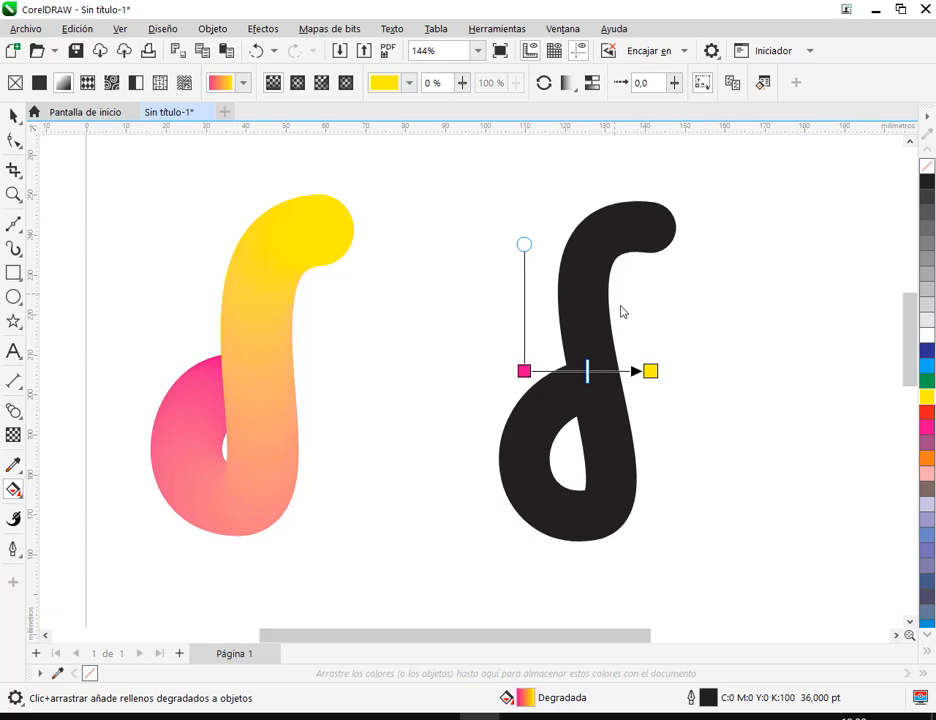
Convert the thick black curve's outline into an object
left_click(13, 115)
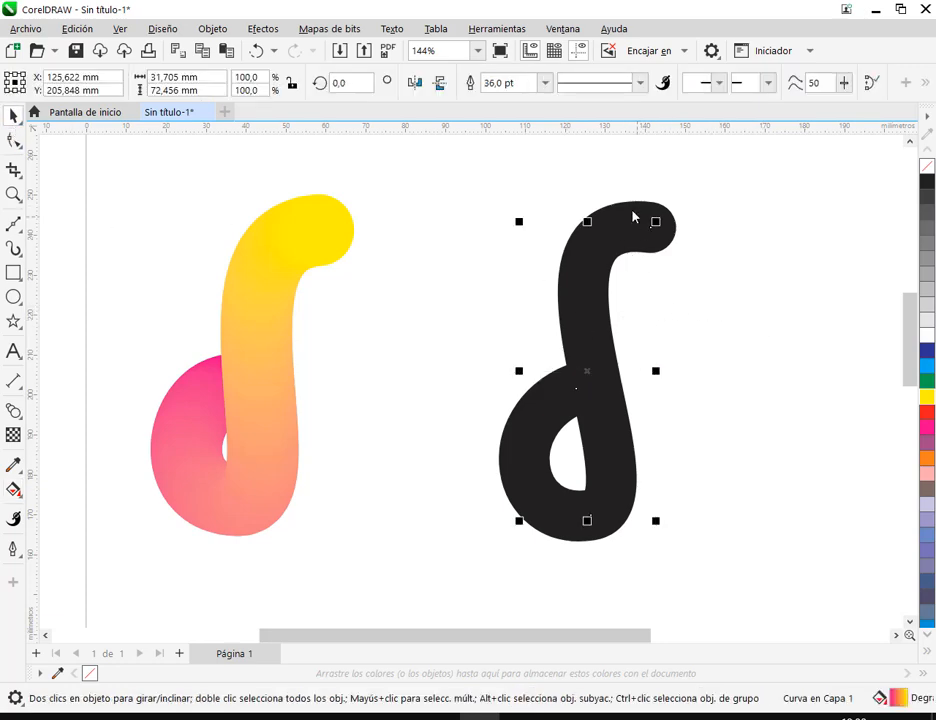
left_click(212, 28)
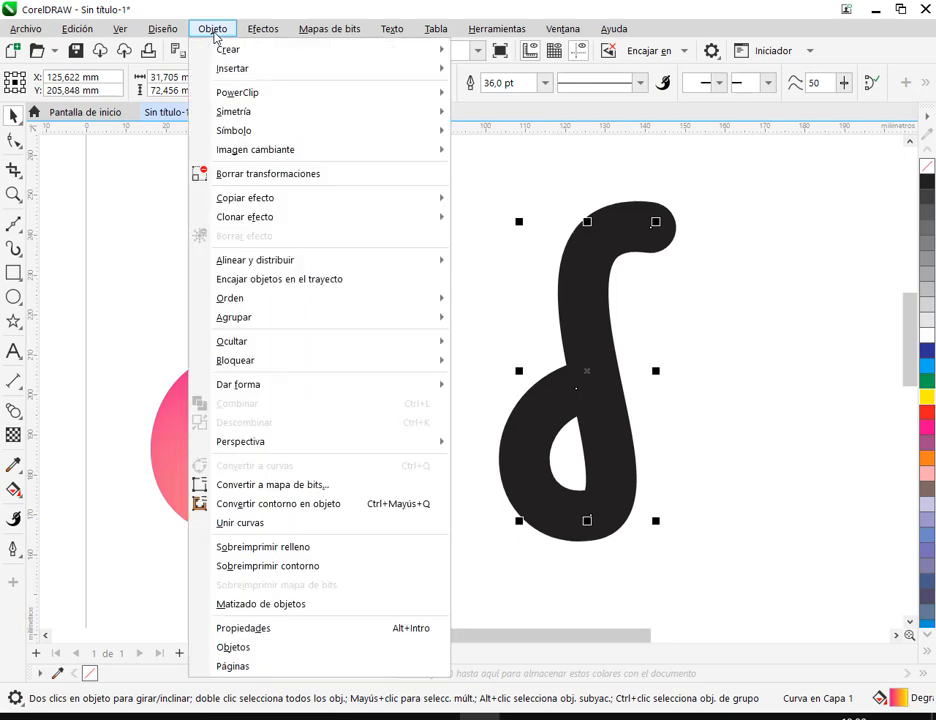
left_click(300, 504)
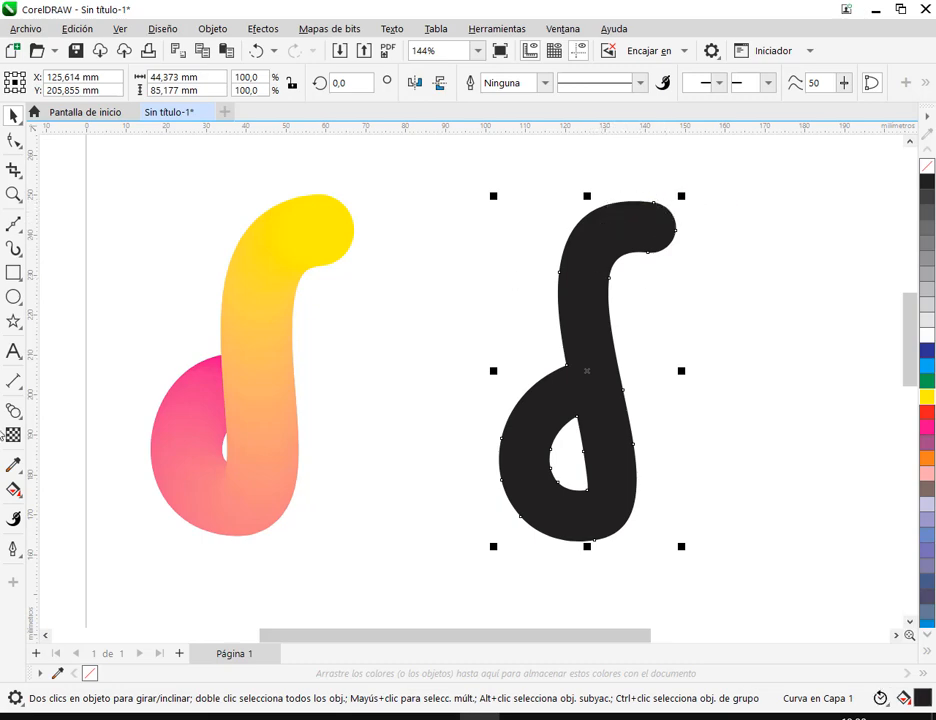
Apply a linear gradient interactive fill from pink to yellow to the converted outline shape and deselect it
left_click(14, 490)
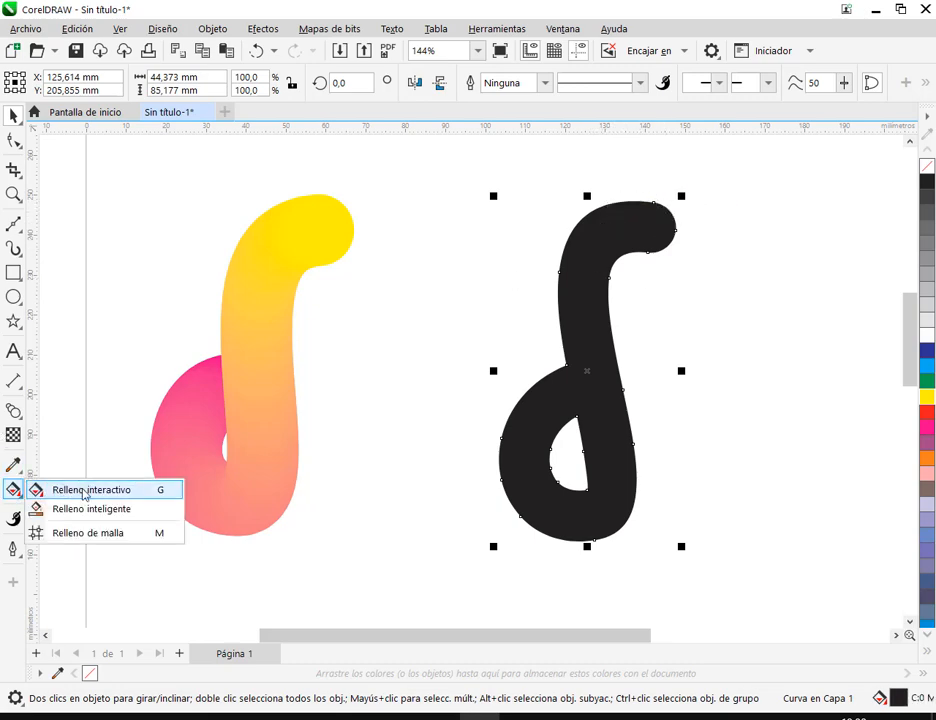
left_click(57, 490)
left_click(62, 84)
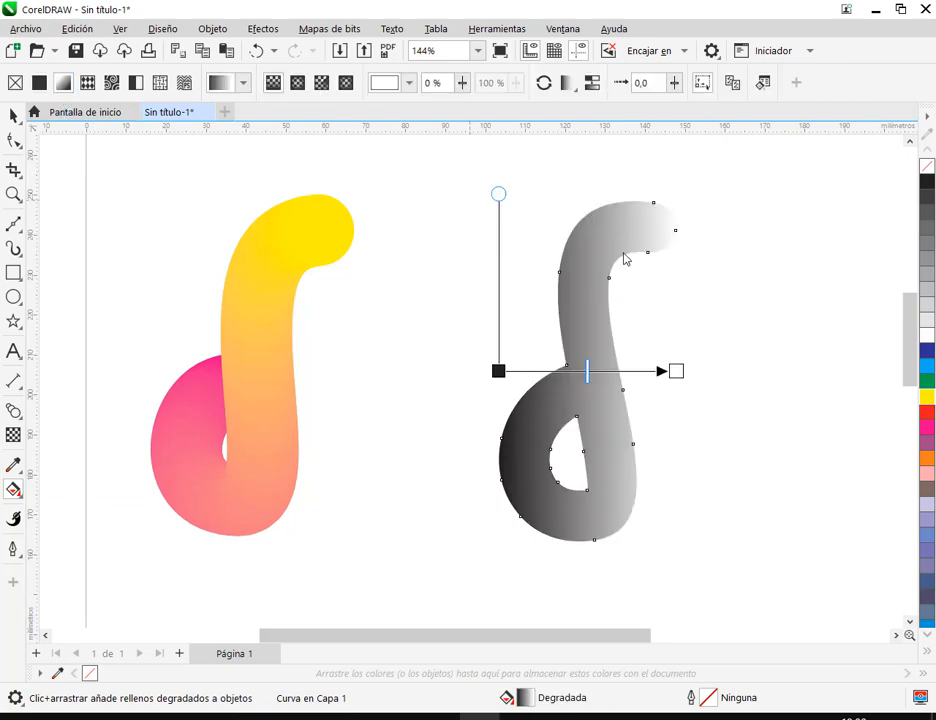
left_click(497, 372)
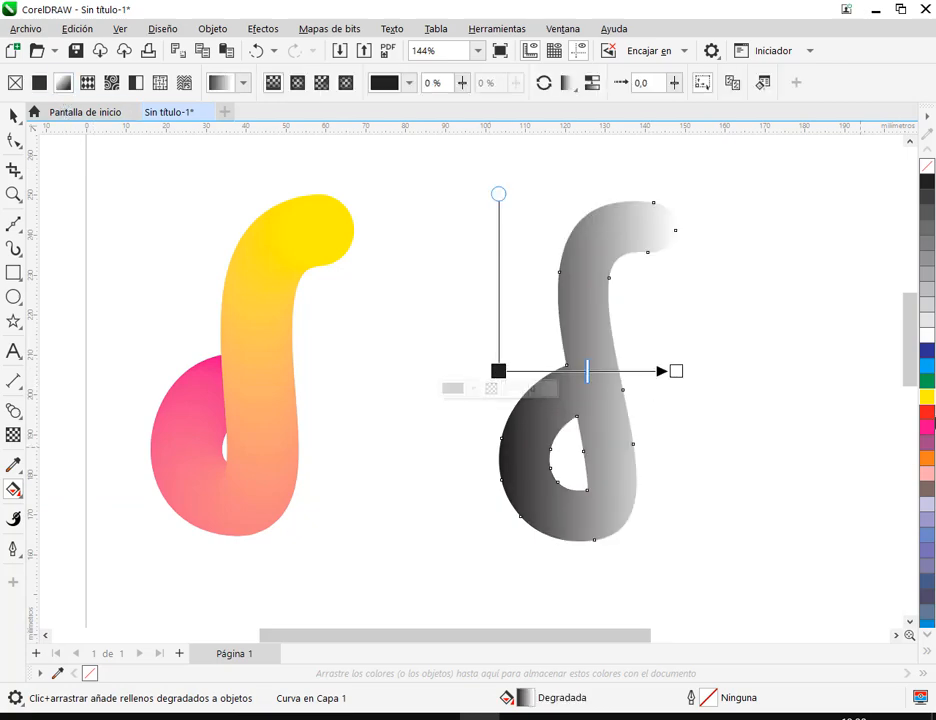
left_click(926, 430)
left_click(676, 371)
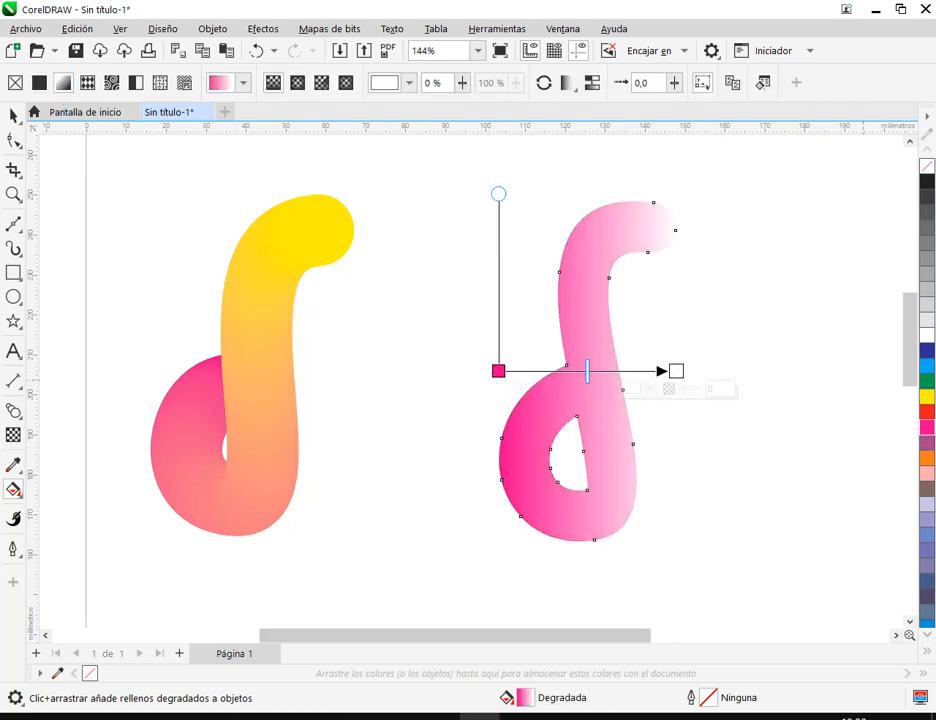
left_click(927, 396)
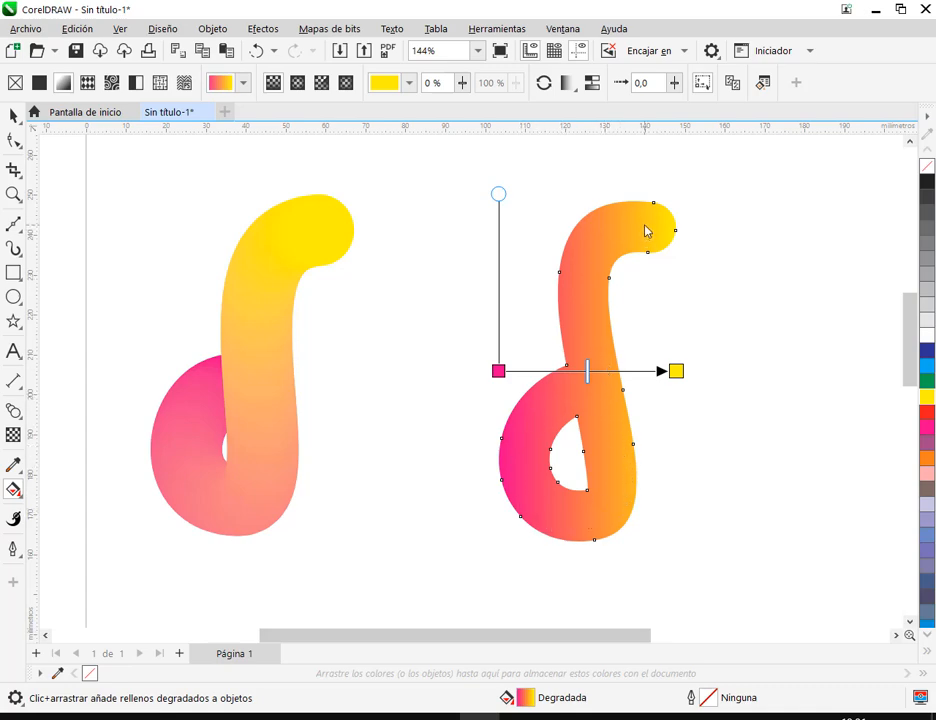
left_click(13, 116)
left_click(368, 169)
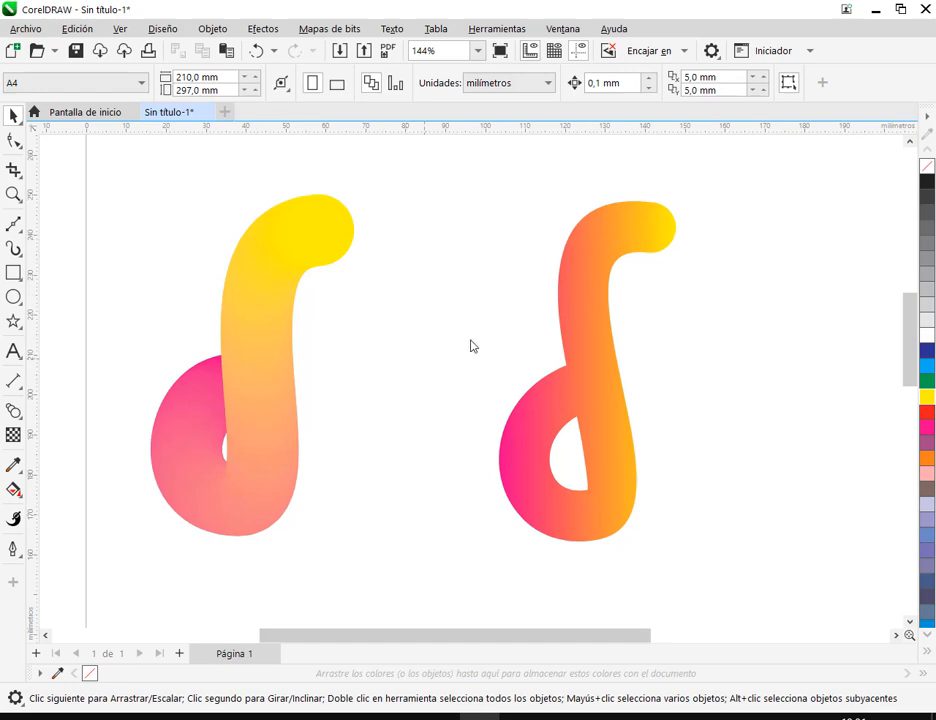
Switch to MANUAL COREL.pdf and capture the screen with the car radio illustration on page 223
scroll(585, 390, "down", 1)
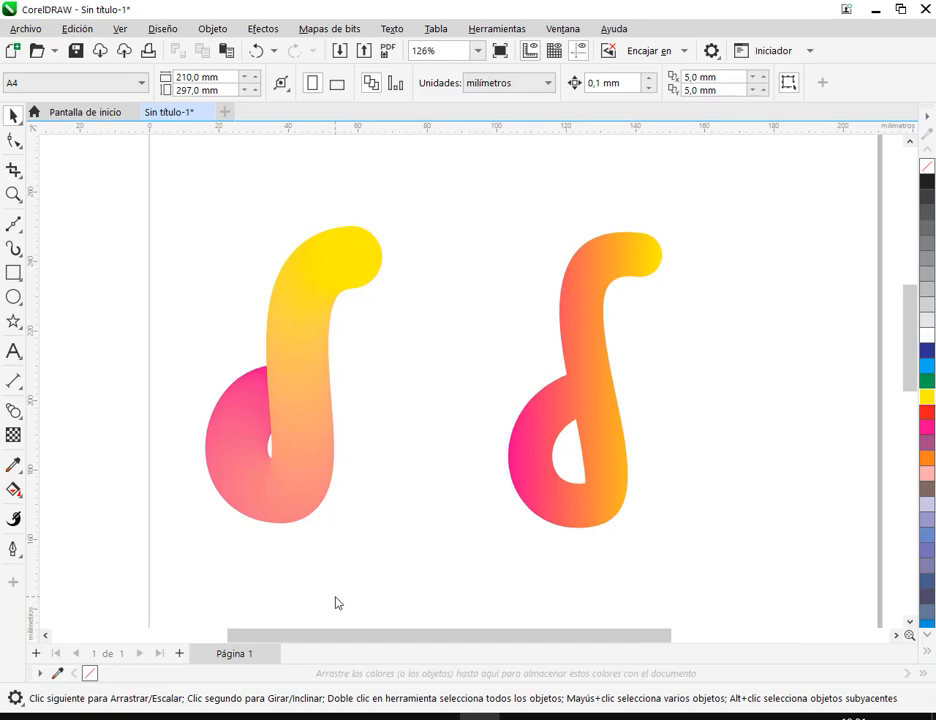
mouse_move(237, 714)
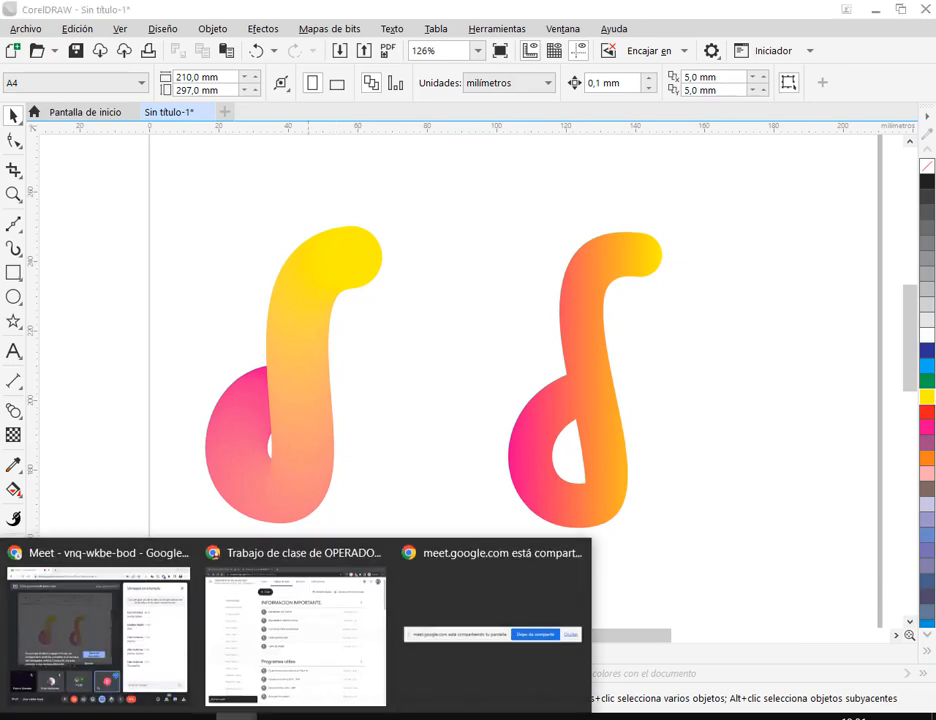
left_click(158, 651)
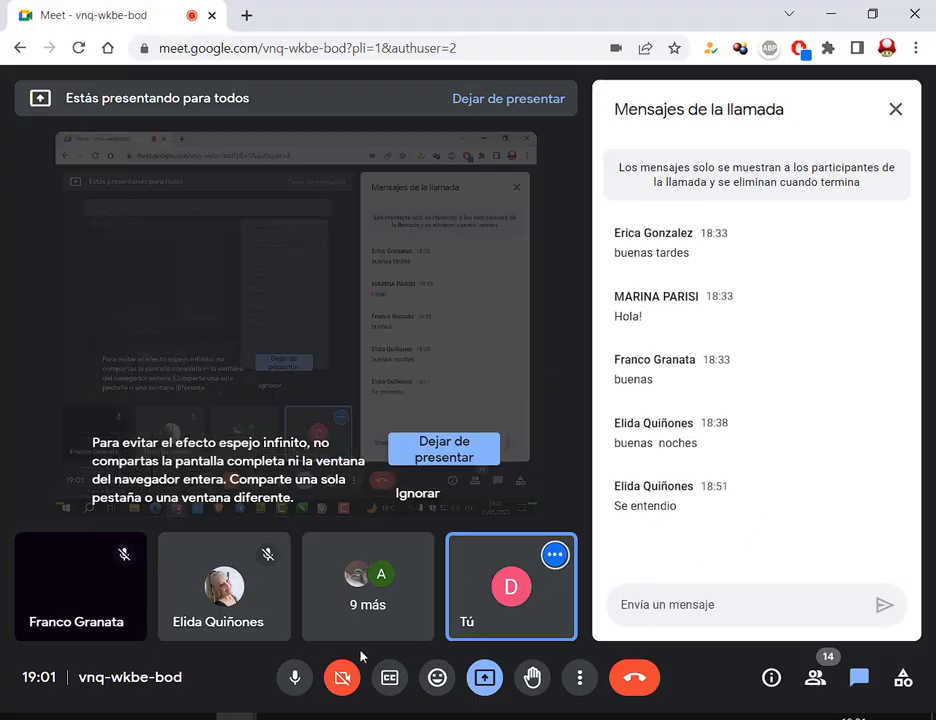
key("alt+Tab")
scroll(622, 318, "down", 2)
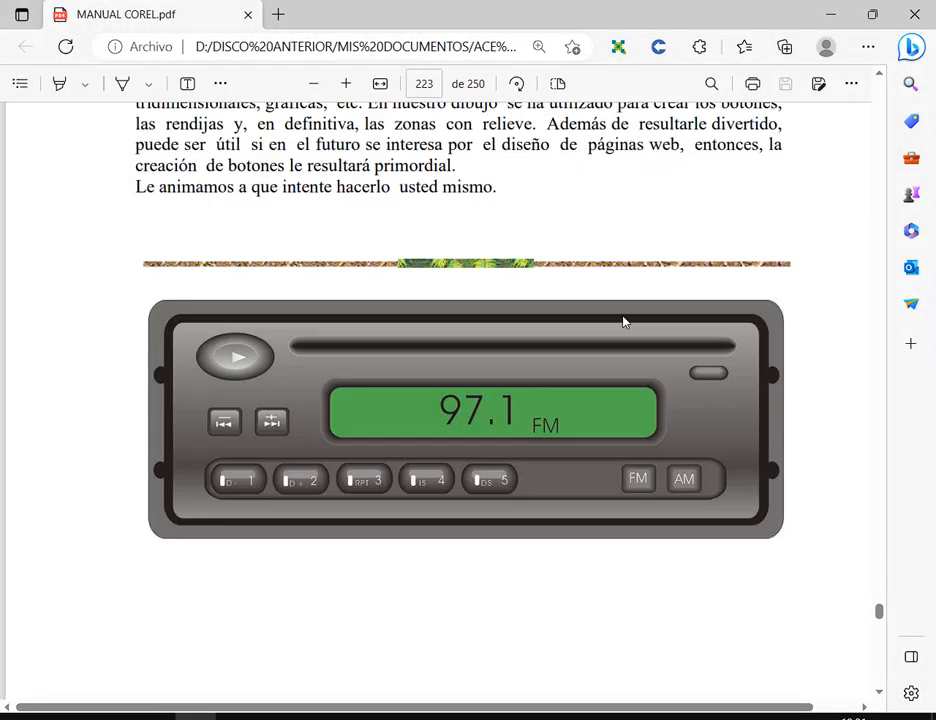
scroll(623, 321, "down", 1)
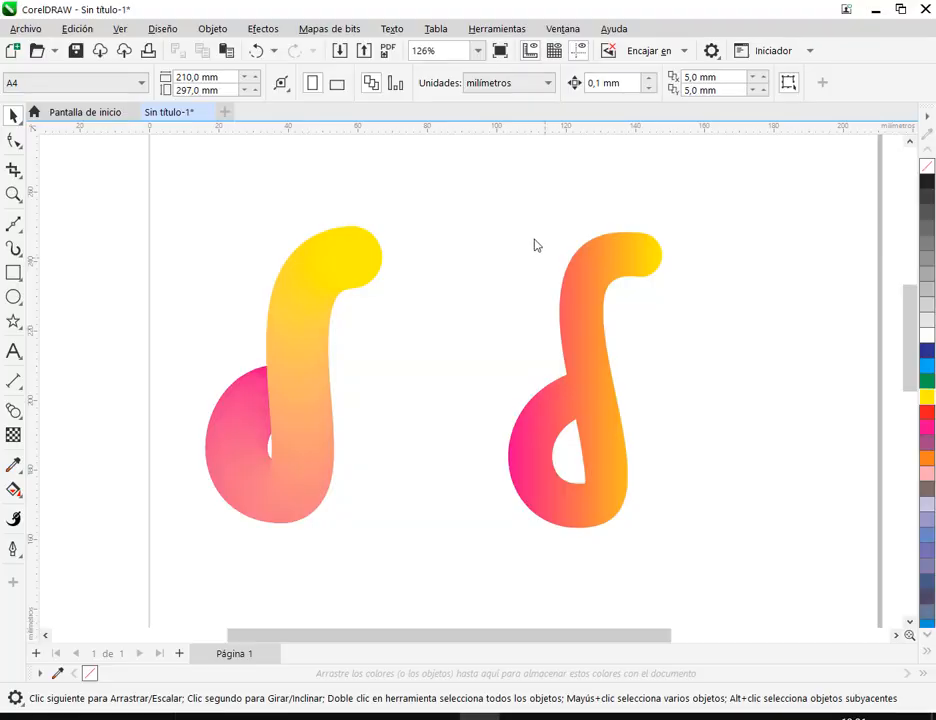
Delete both gradient tube shapes in CorelDRAW and paste the captured screen image of the manual page
scroll(497, 278, "down", 2)
left_click_drag(255, 194, 620, 440)
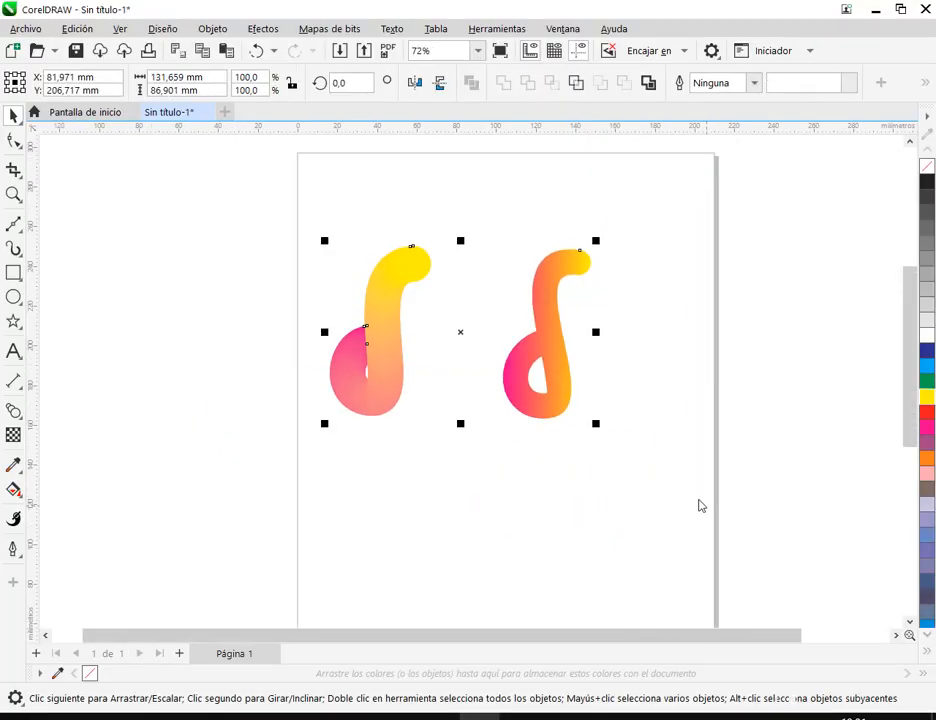
key("Delete")
key("ctrl+v")
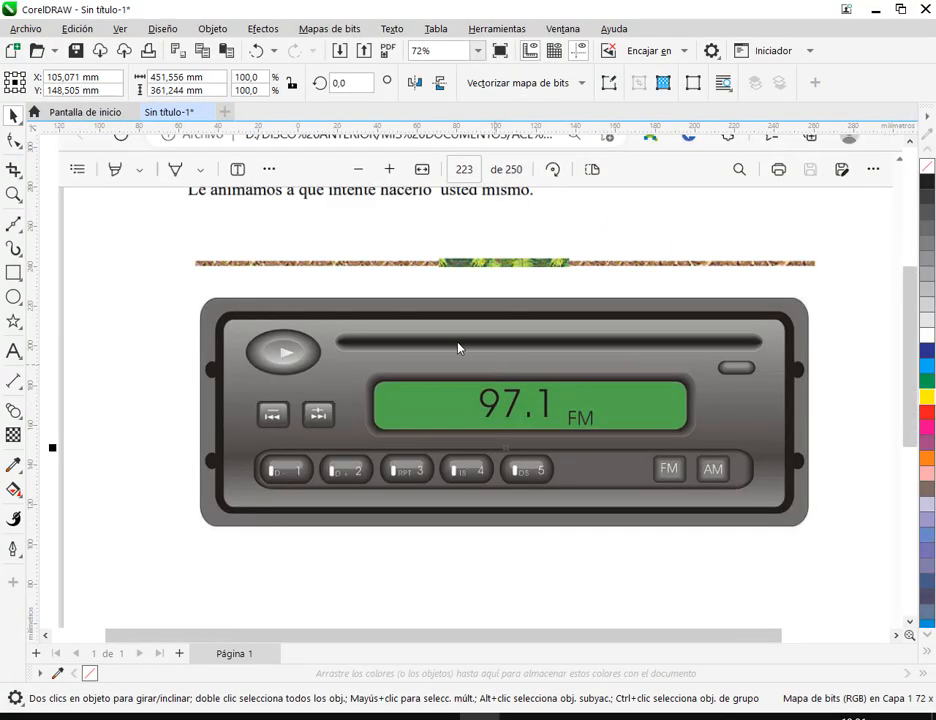
Crop the pasted bitmap down to the car radio illustration
left_click(14, 170)
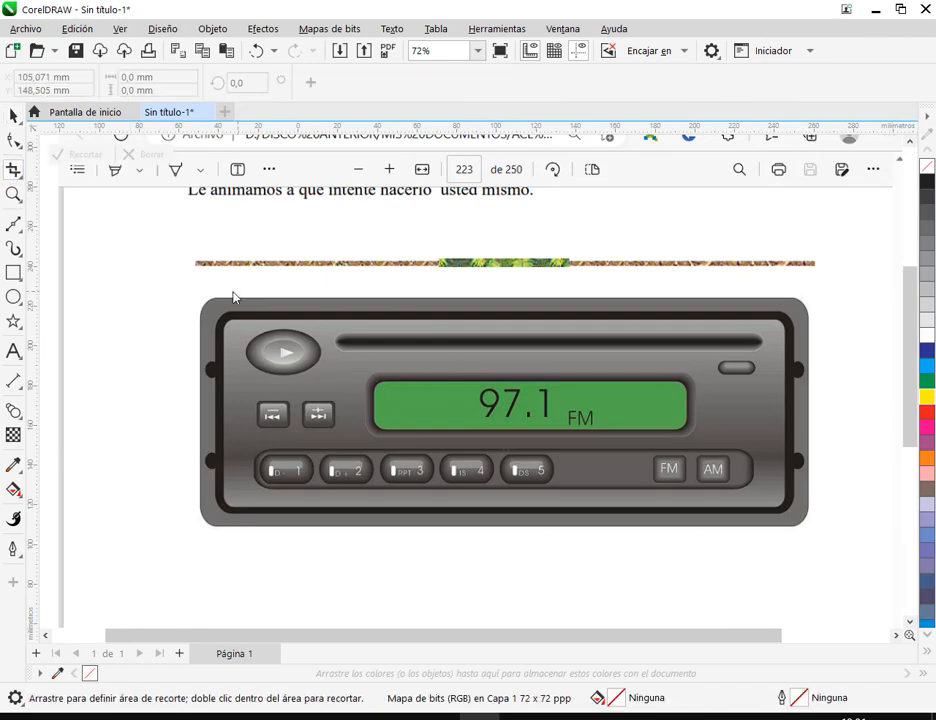
left_click_drag(191, 285, 545, 392)
double_click(690, 433)
Move the cropped radio image off the page onto the blank area beside it and lock it in place
left_click(14, 114)
left_click_drag(420, 343, 228, 258)
left_click(376, 363)
scroll(282, 184, "left", 3)
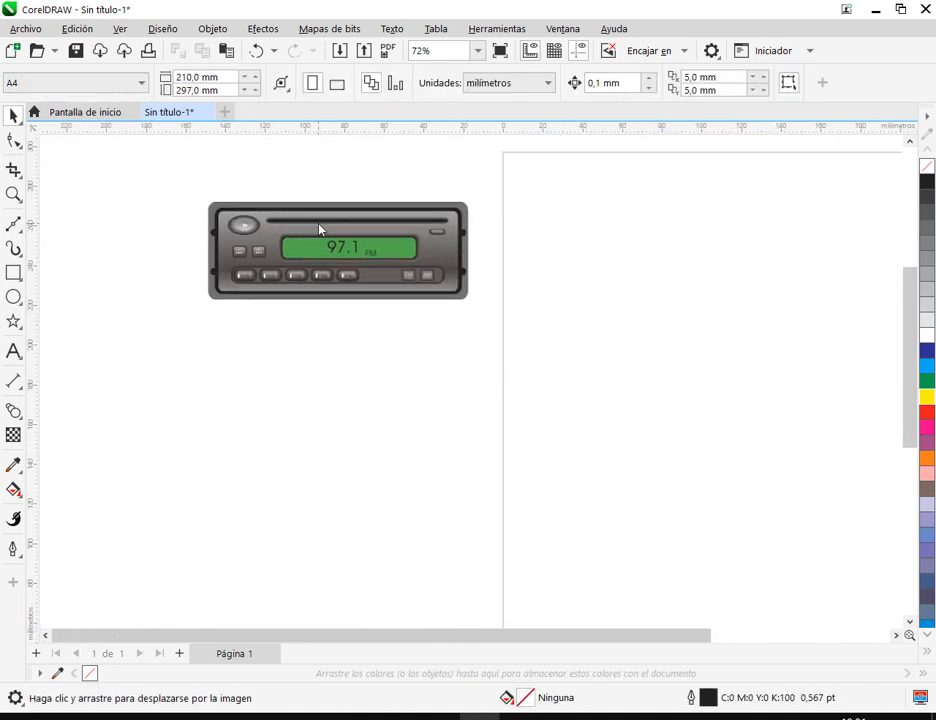
right_click(319, 218)
left_click(420, 432)
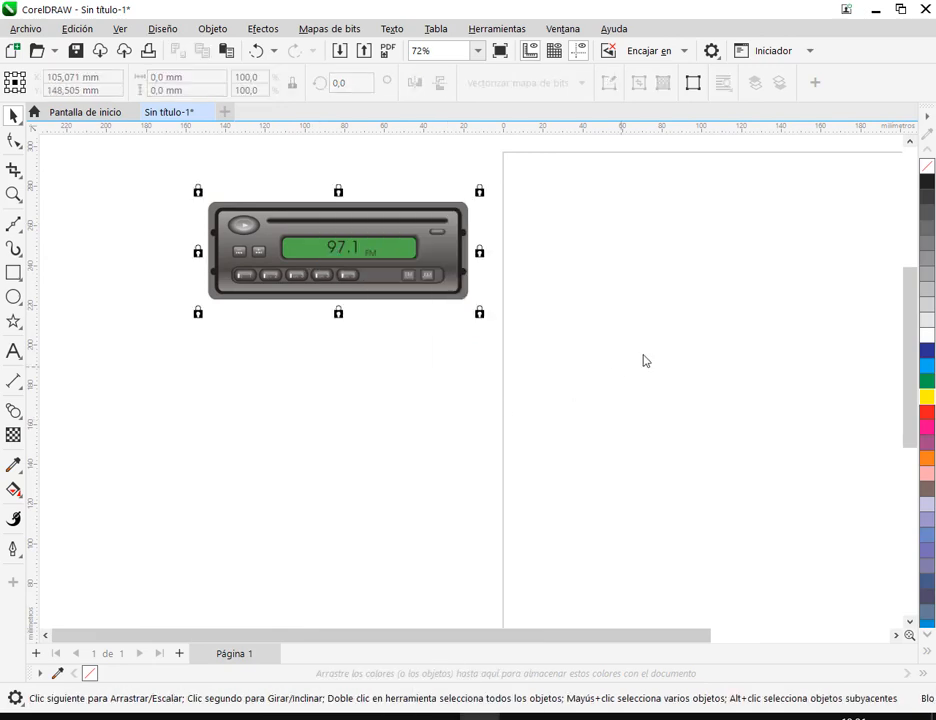
left_click(645, 361)
Draw a rectangle about 125 × 47 mm below the radio reference image
scroll(279, 216, "up", 3)
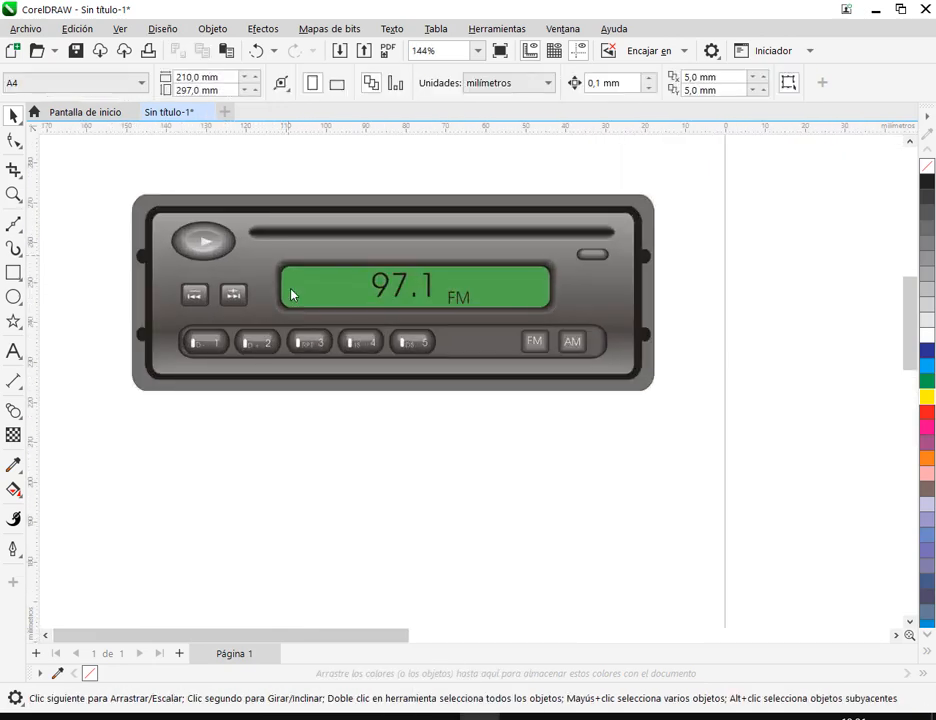
left_click_drag(362, 376, 308, 388)
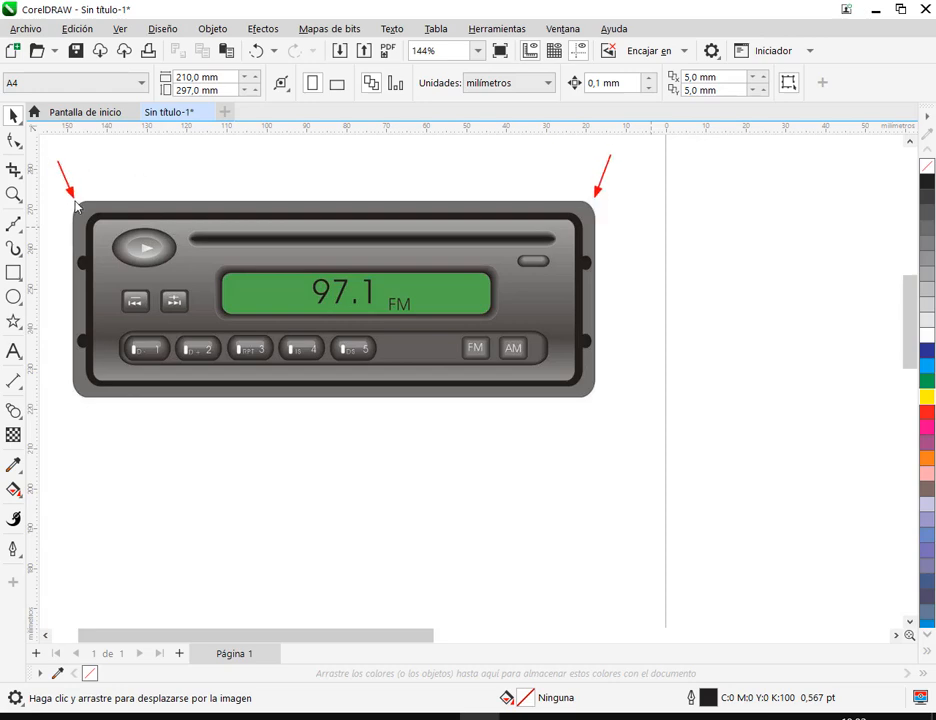
left_click_drag(595, 408, 640, 355)
left_click(13, 272)
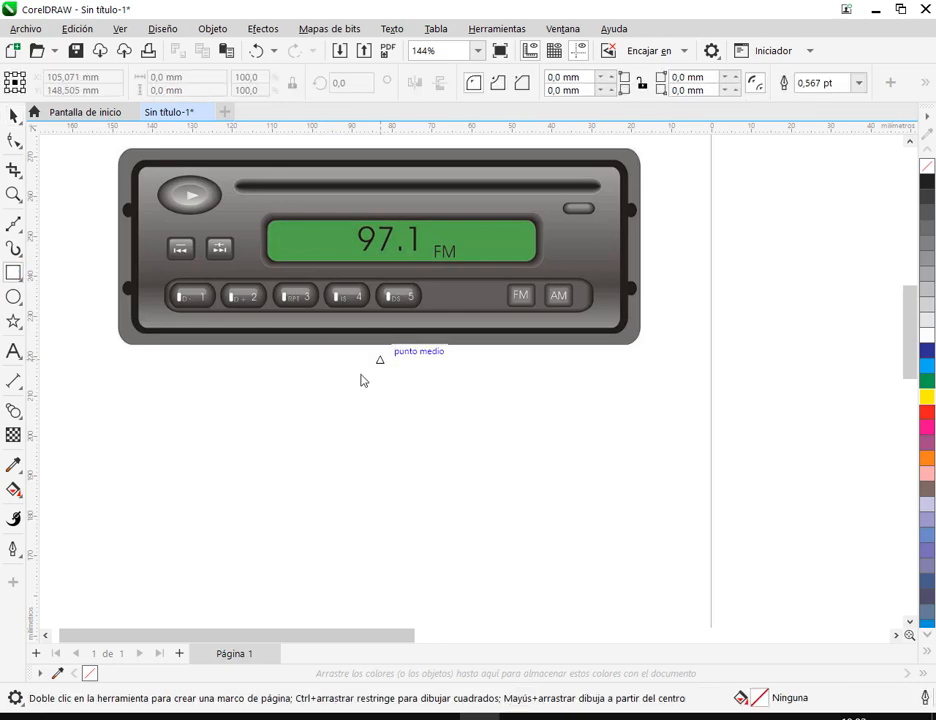
left_click_drag(123, 406, 622, 592)
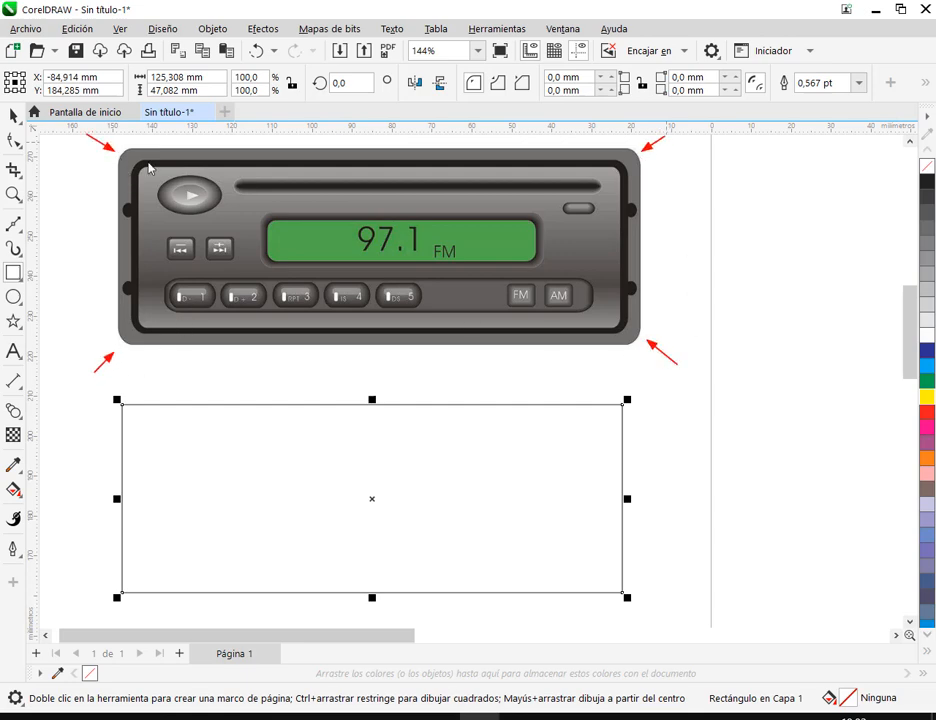
Link the rectangle's corners for joint editing and round all four to a 5 mm radius
left_click_drag(633, 69, 652, 97)
left_click_drag(541, 62, 750, 103)
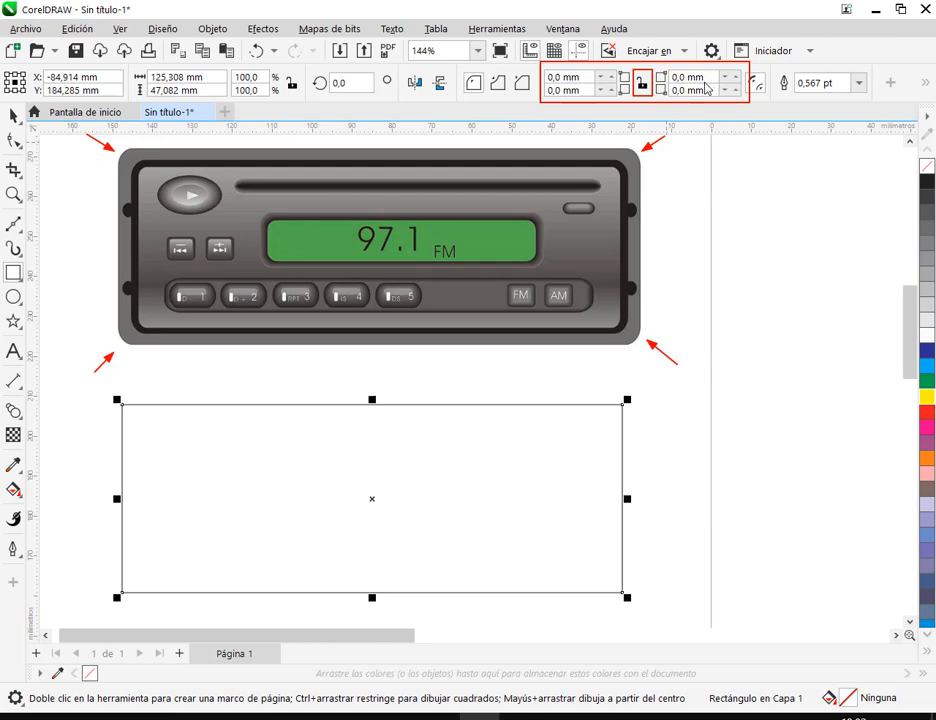
key("Escape")
left_click(643, 86)
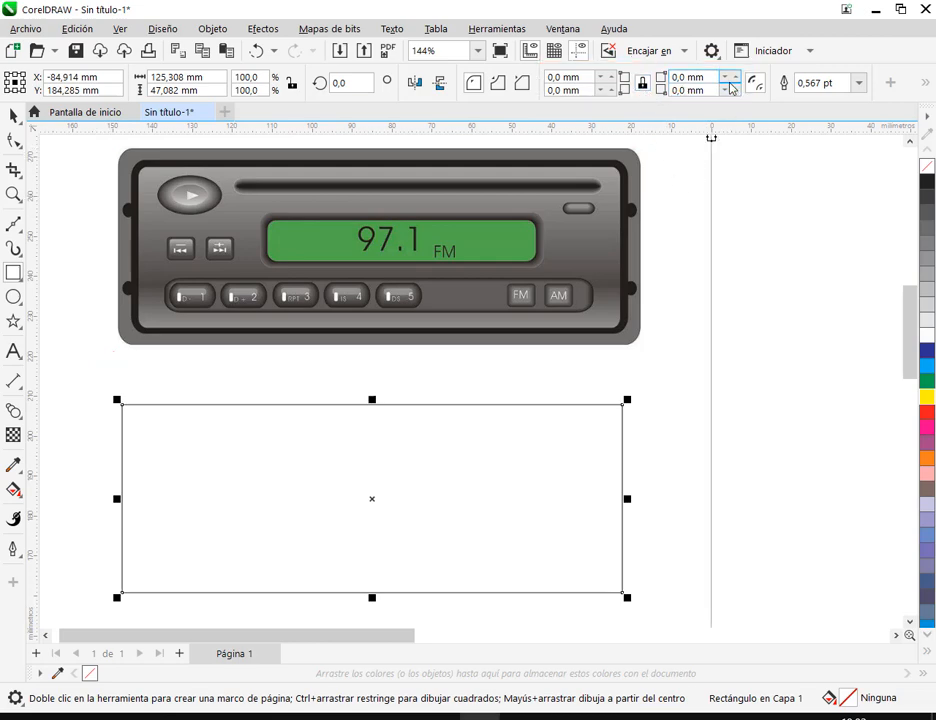
left_click_drag(730, 82, 744, 48)
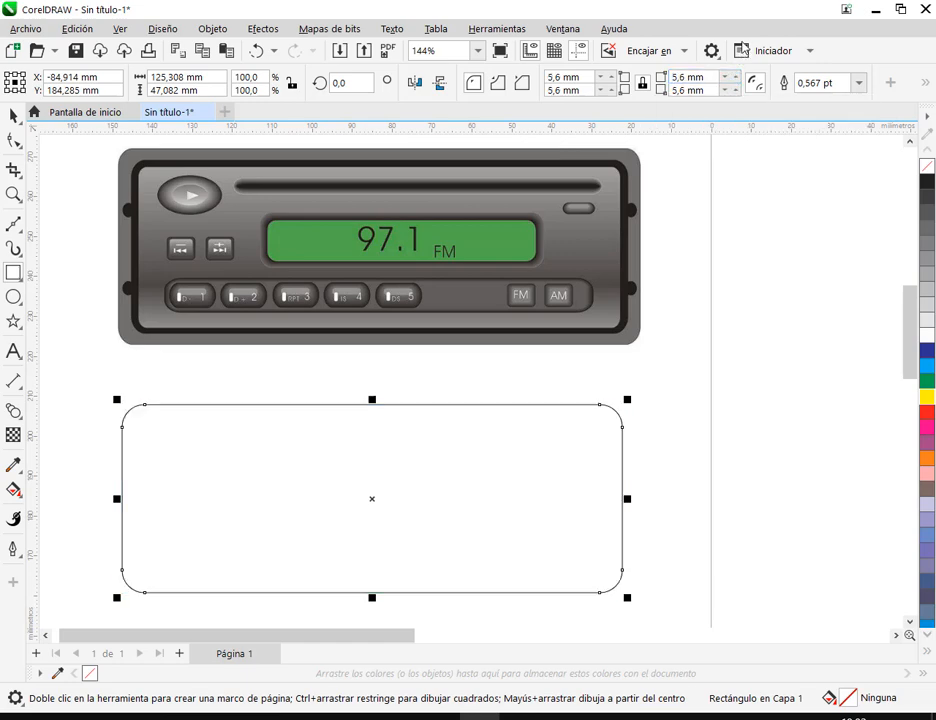
left_click(725, 92)
left_click(725, 92)
left_click(725, 92)
left_click(725, 92)
left_click(725, 92)
left_click(725, 92)
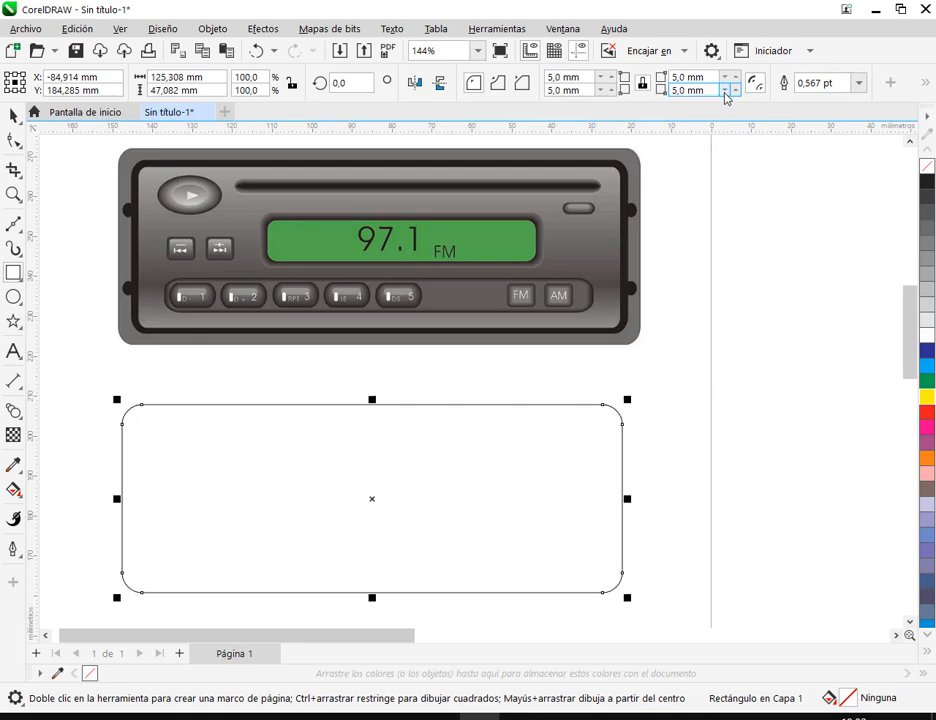
left_click(14, 116)
left_click(888, 411)
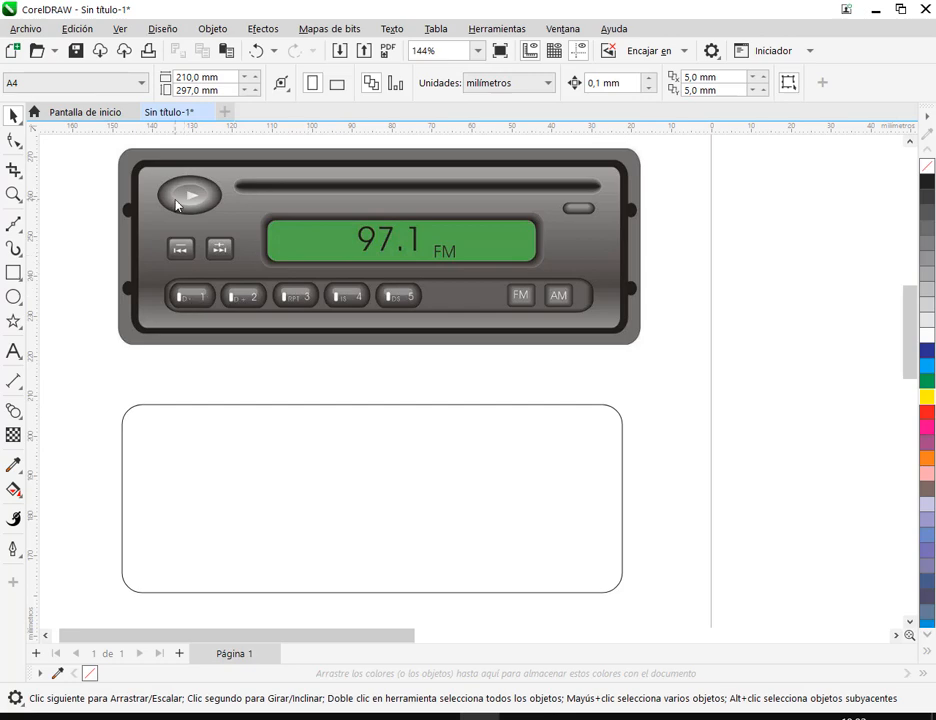
Create a smaller copy inside the rounded rectangle, scaled about its centre to about 100 × 37.6 mm, keeping the original
scroll(170, 200, "up", 3)
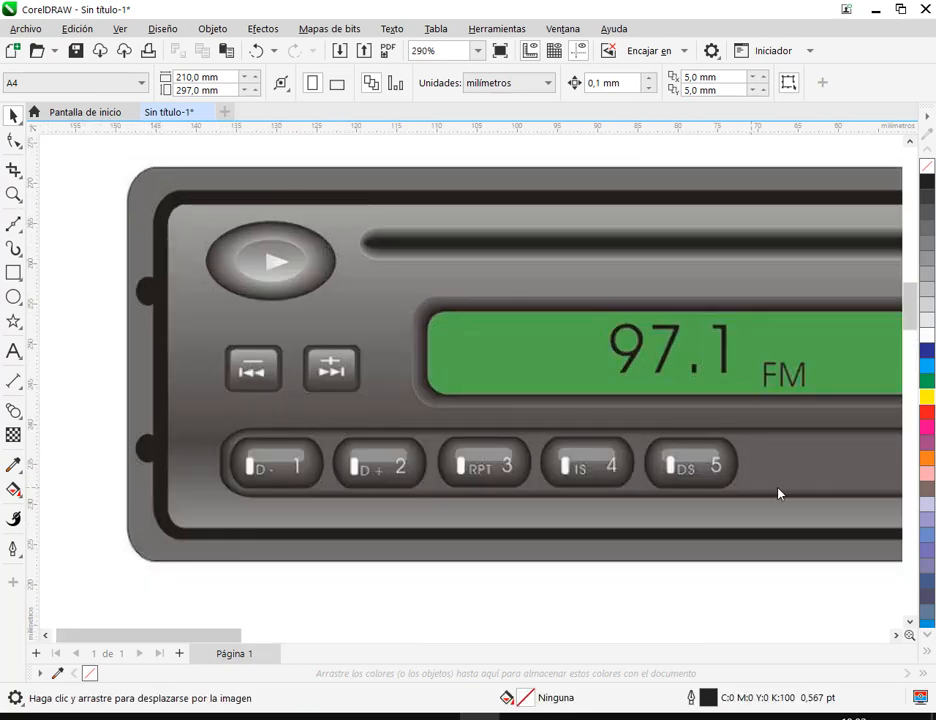
left_click_drag(777, 495, 500, 468)
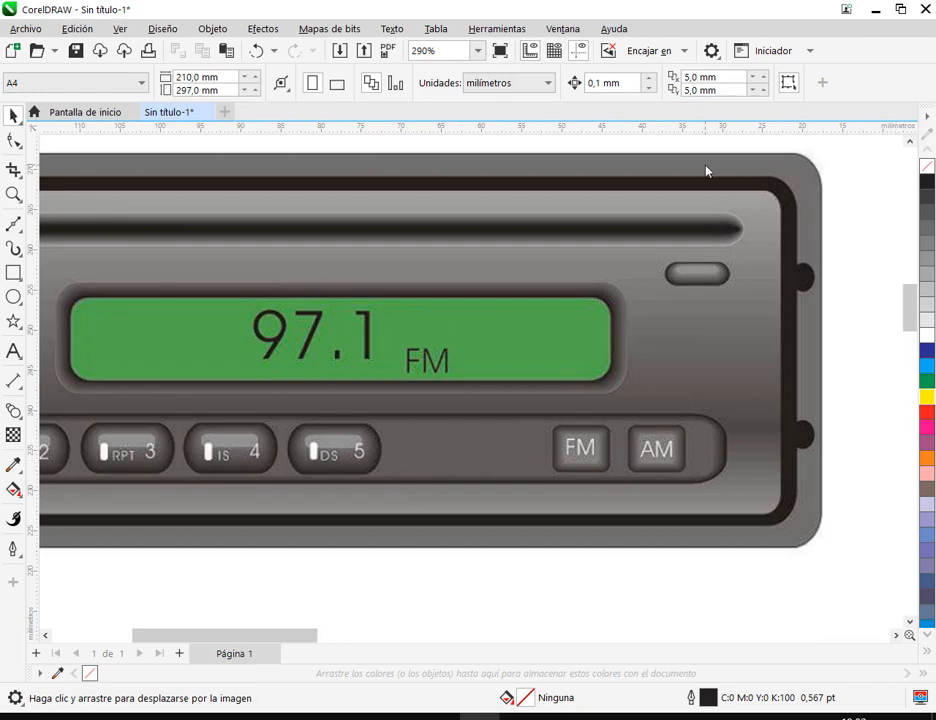
scroll(636, 550, "down", 4)
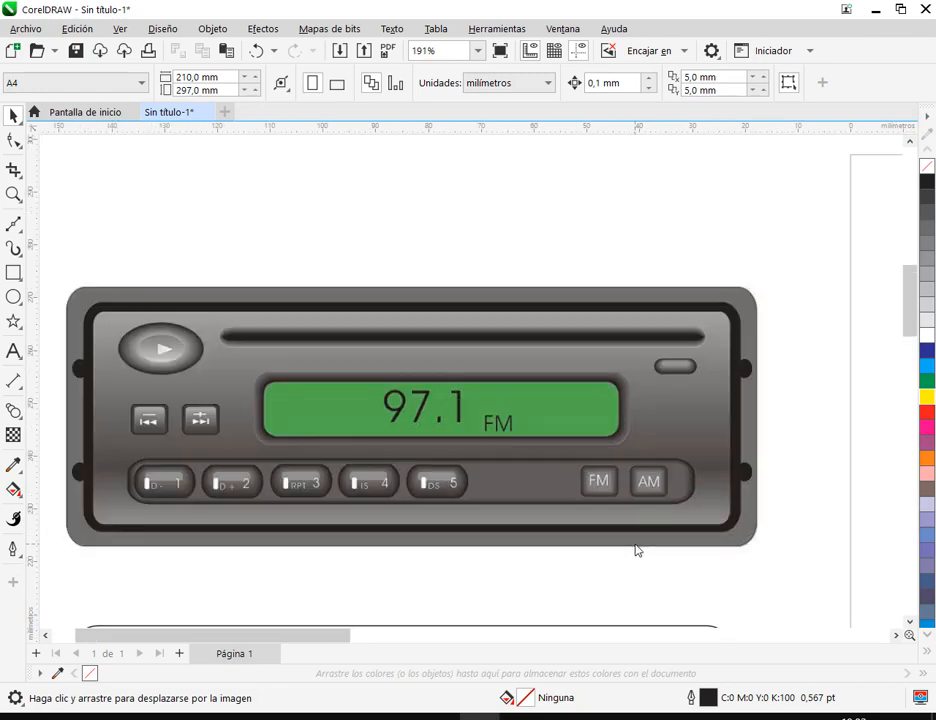
left_click_drag(621, 443, 590, 341)
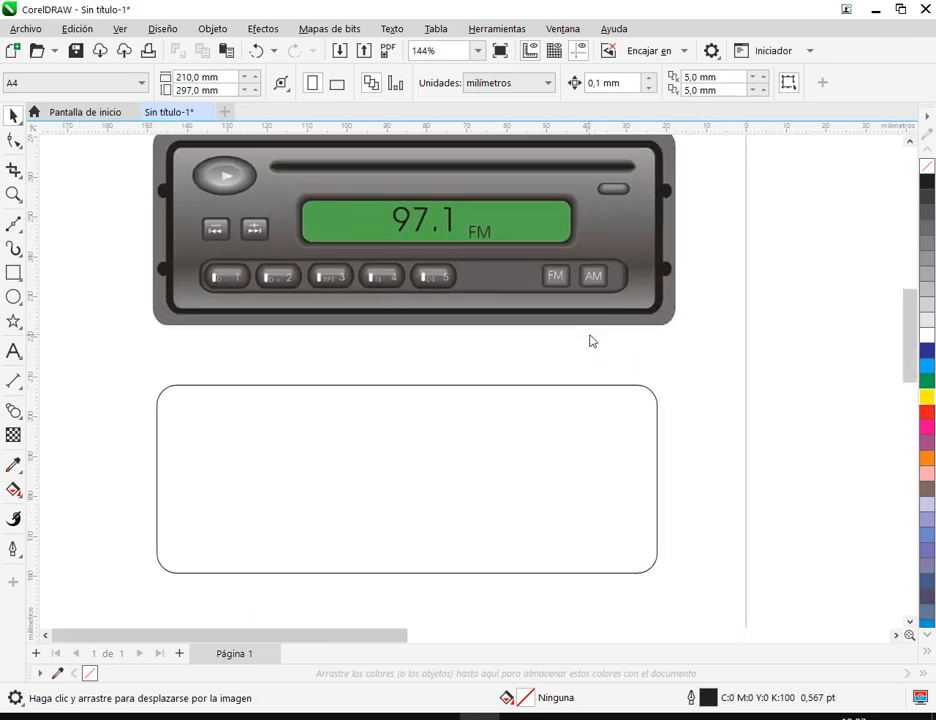
left_click(544, 455)
left_click_drag(528, 389, 550, 443)
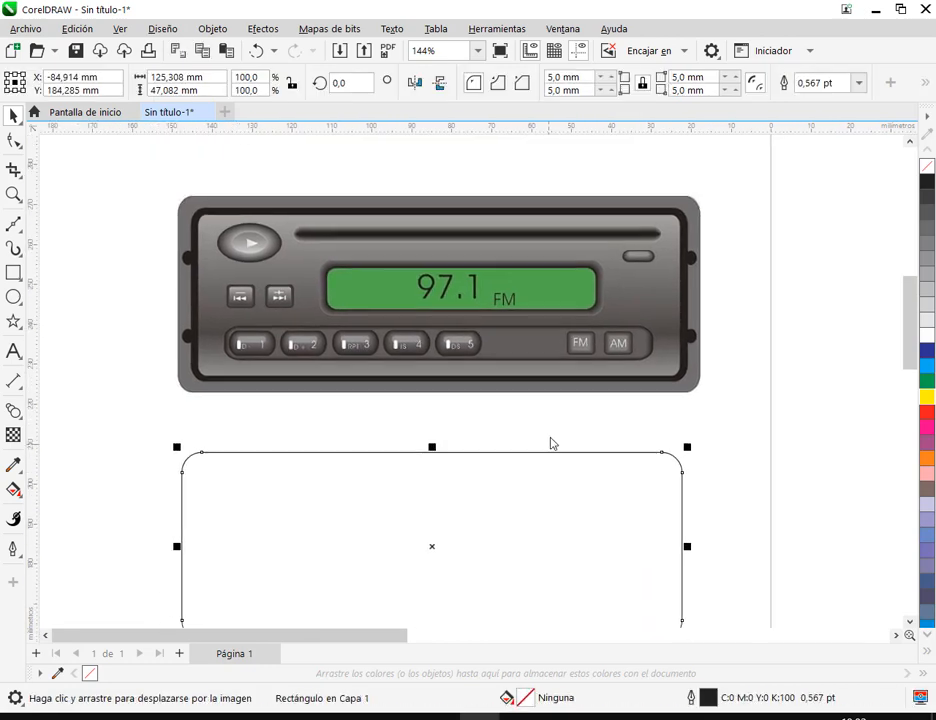
left_click_drag(462, 541, 476, 476)
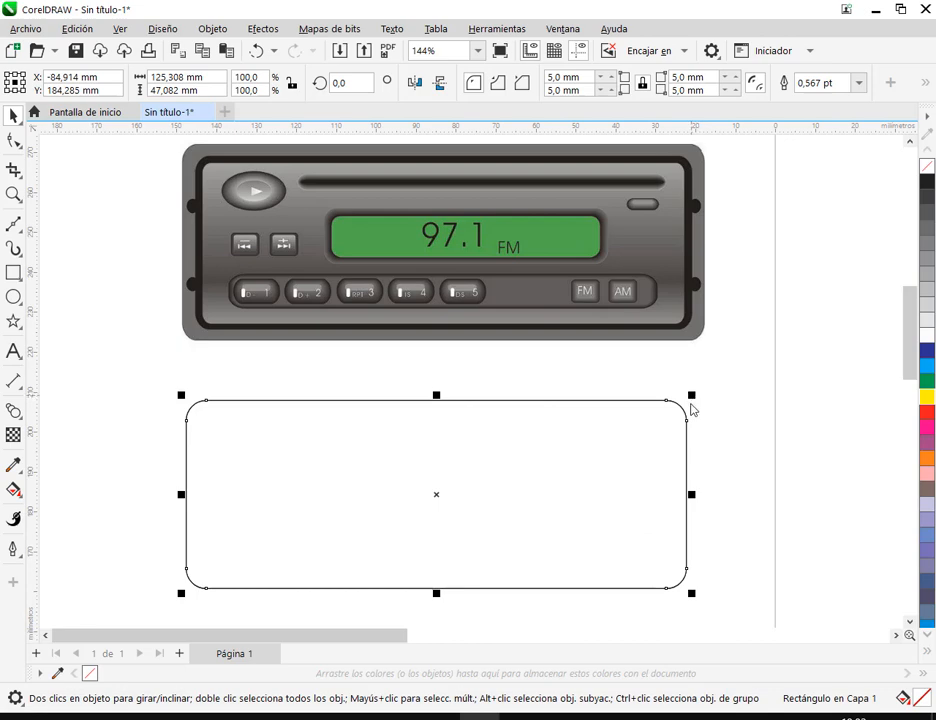
left_click_drag(694, 405, 699, 416)
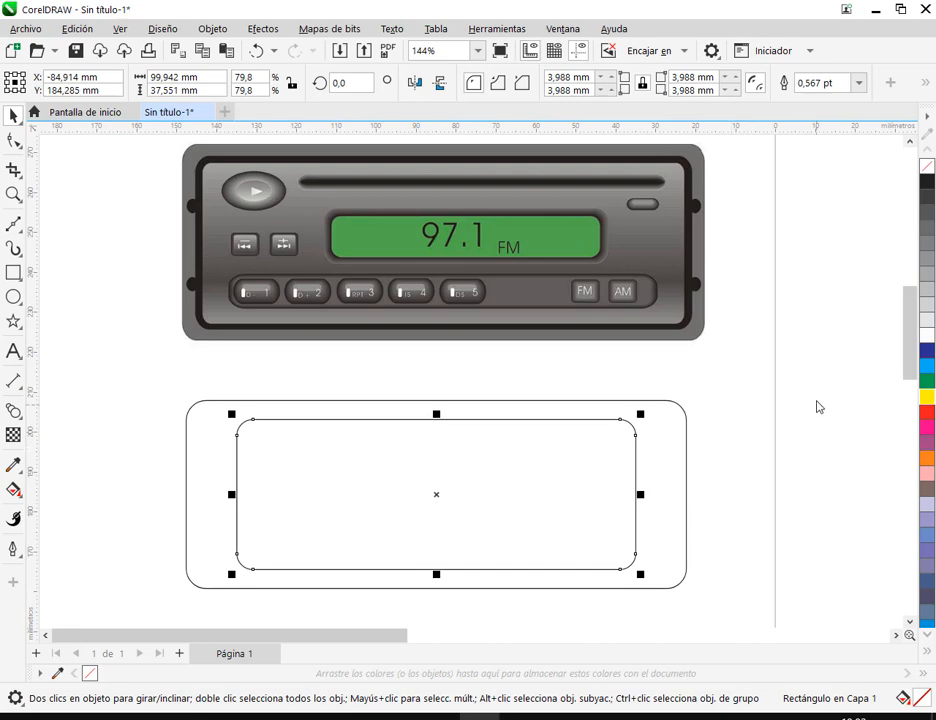
Delete the inner rectangle copy, leaving only the outer rounded rectangle selected
left_click(731, 453)
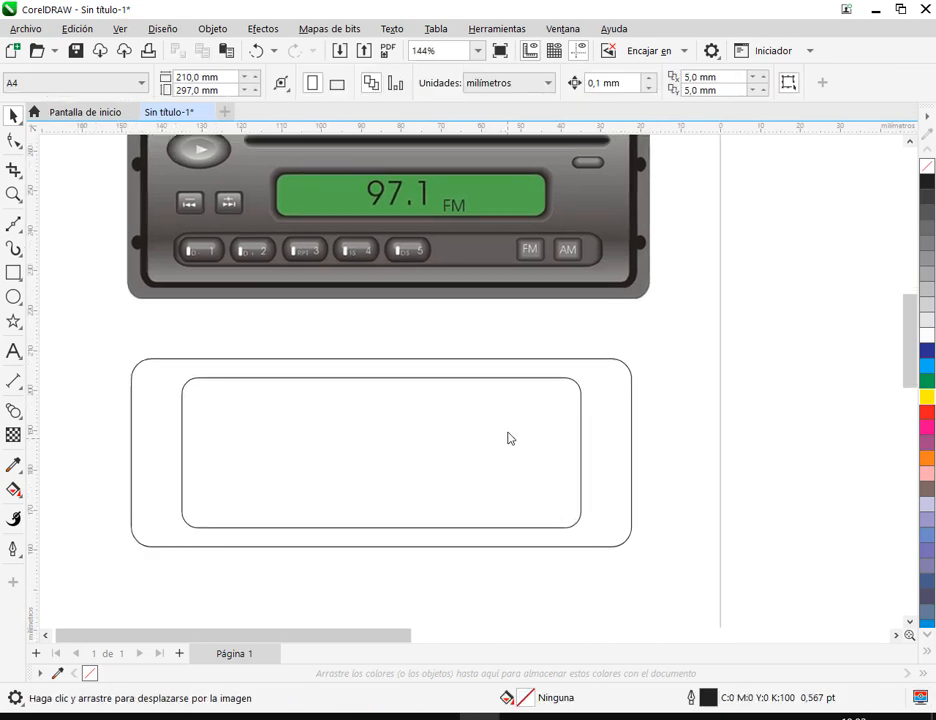
scroll(508, 437, "up", 2)
scroll(483, 357, "down", 2)
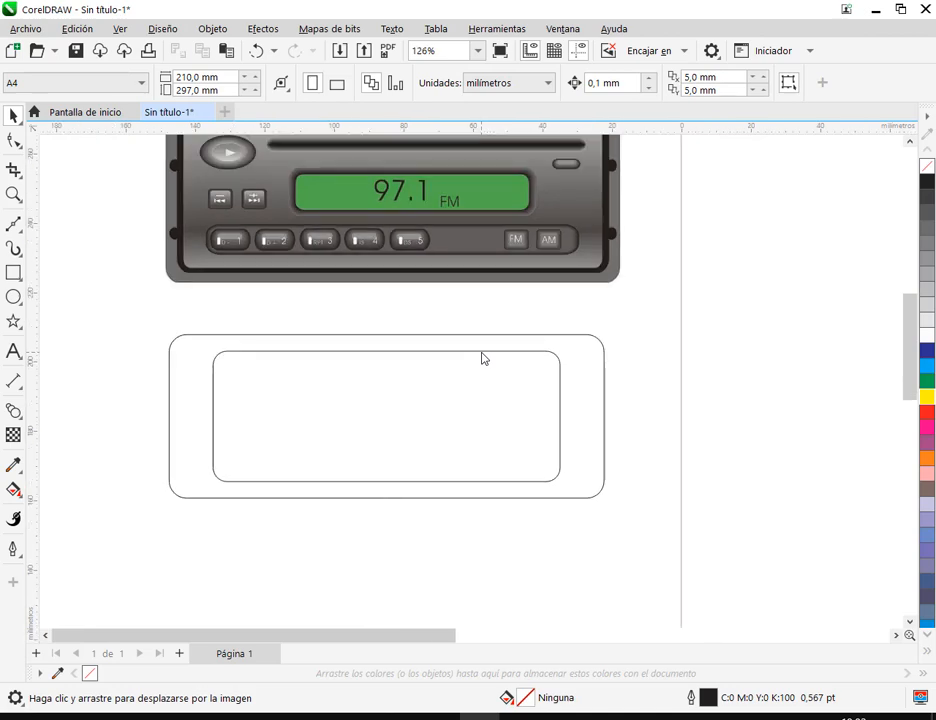
scroll(495, 380, "up", 1)
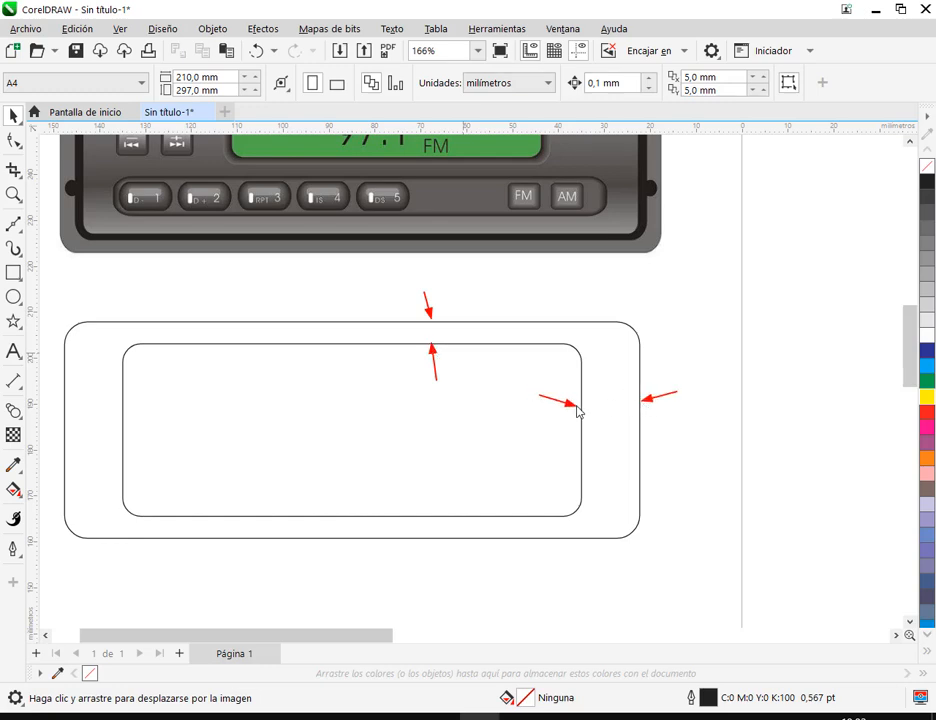
key("Tab")
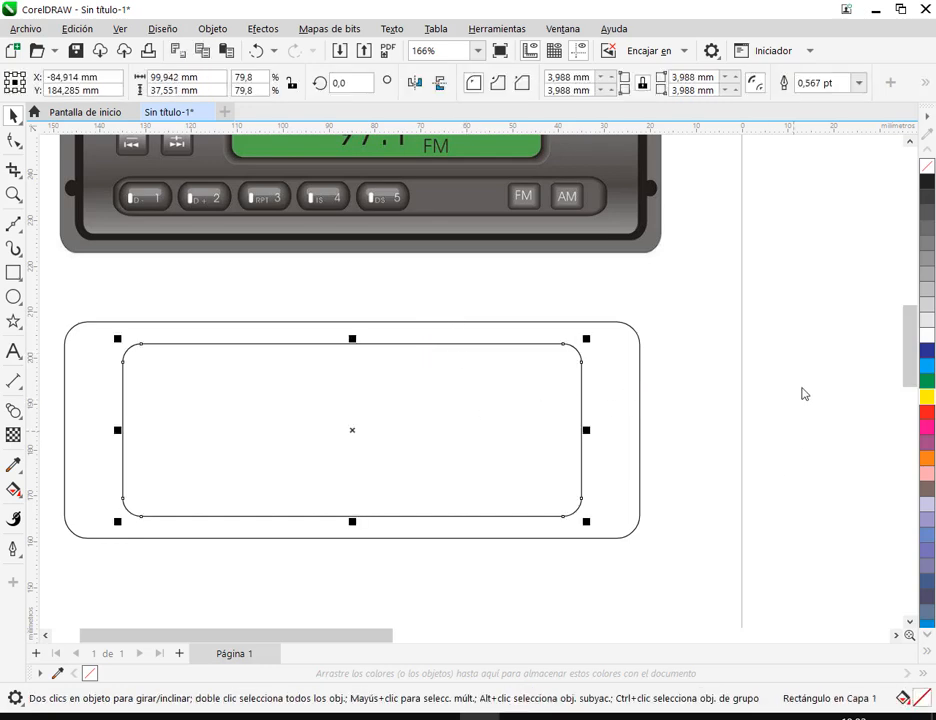
key("Tab")
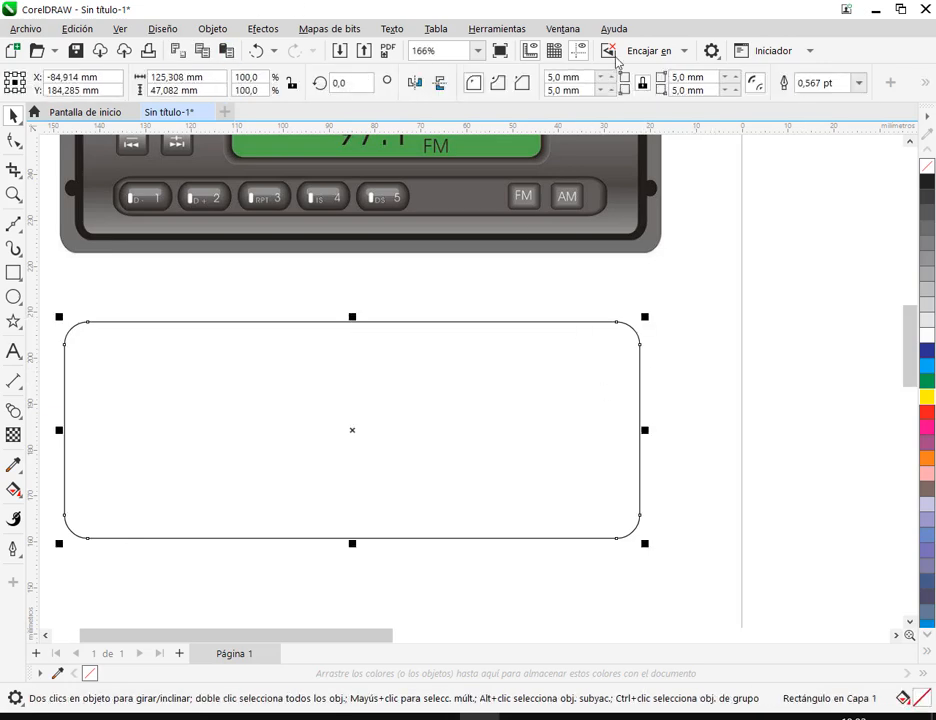
Look over the Transform size options for the outer rounded rectangle and close them without applying anything
left_click(562, 31)
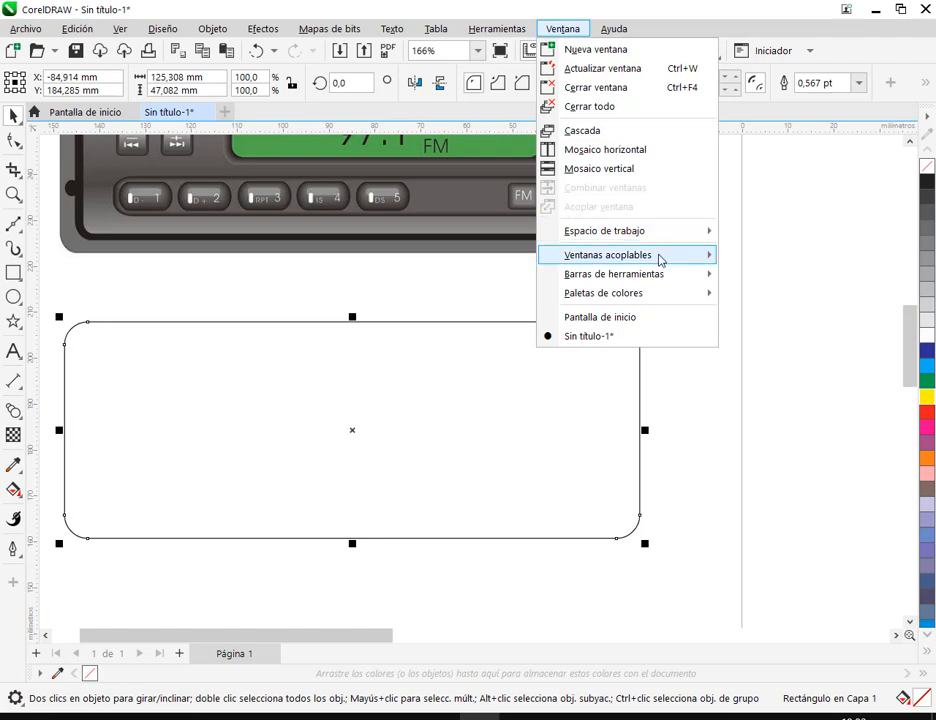
mouse_move(660, 259)
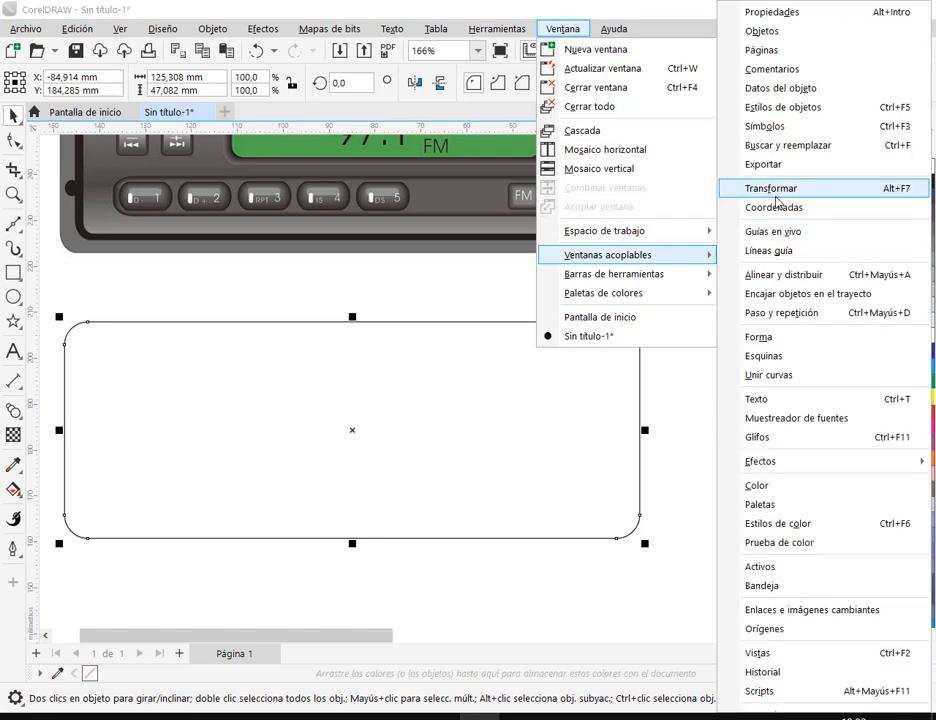
left_click(773, 189)
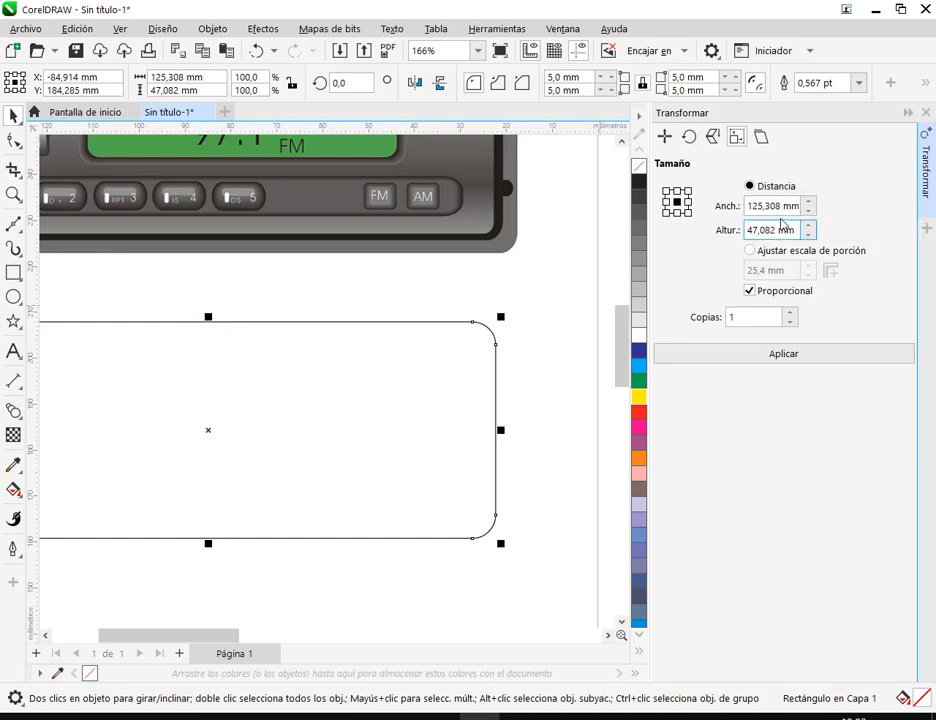
left_click_drag(785, 207, 743, 207)
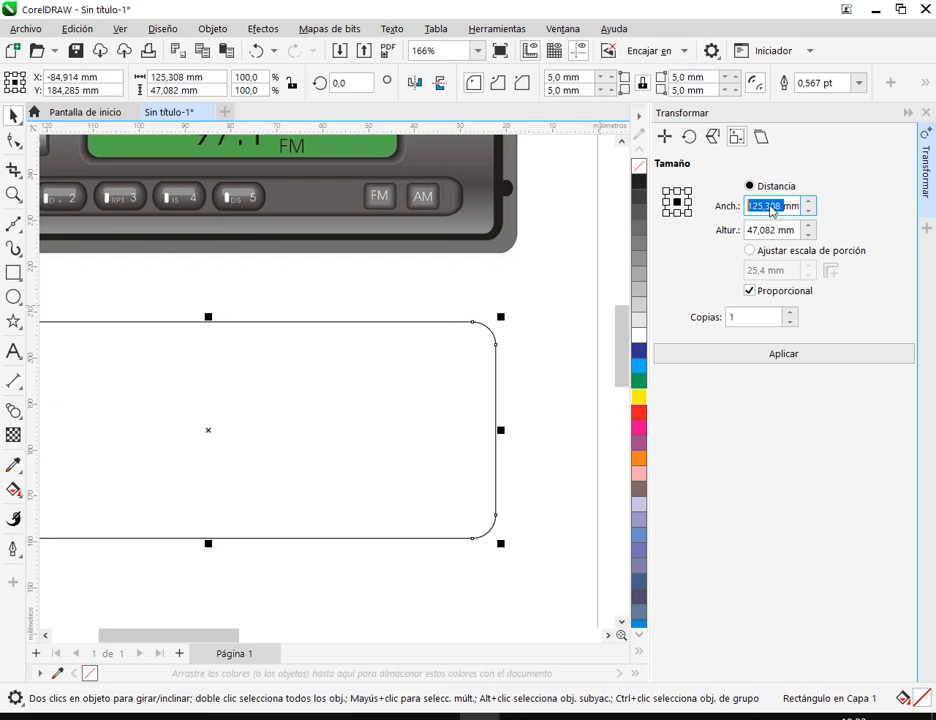
left_click(771, 206)
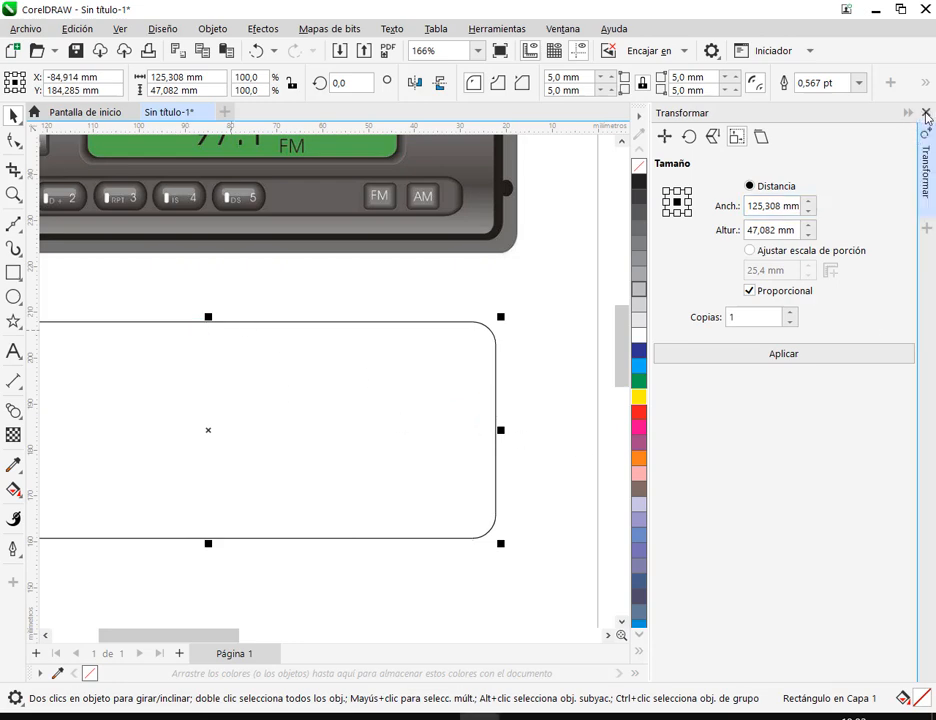
left_click(926, 113)
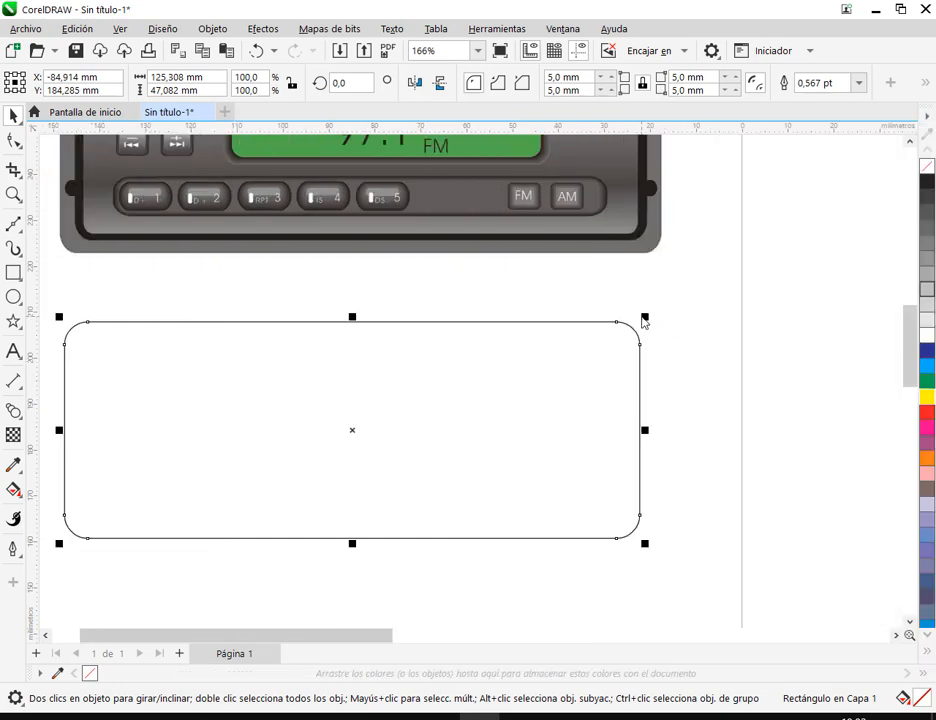
Scale the outer rounded rectangle about its centre to about 117.7 × 44.2 mm
left_click_drag(645, 320, 648, 330)
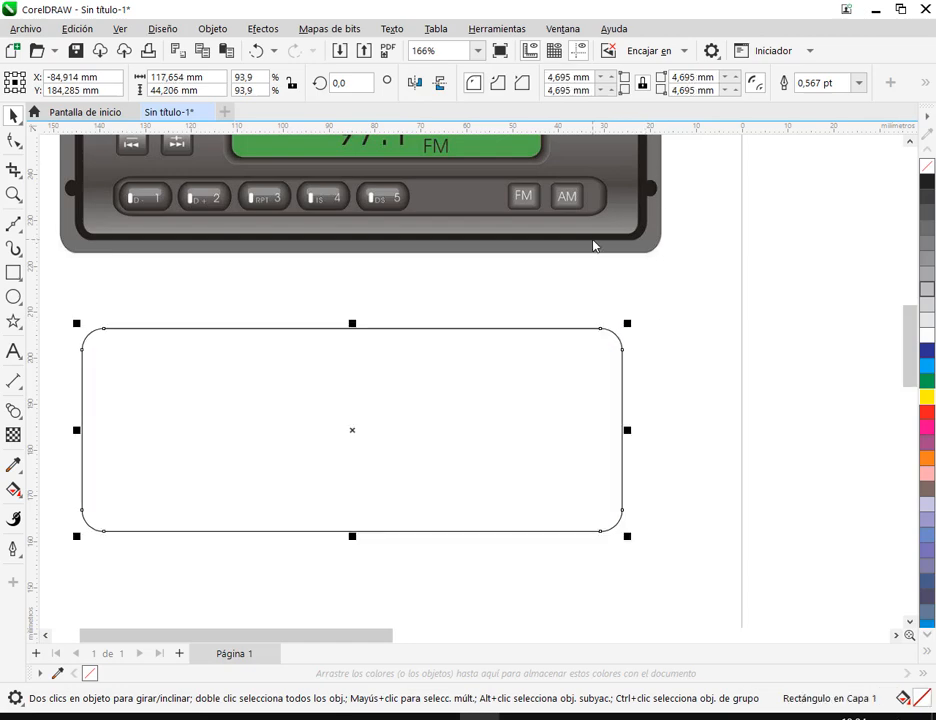
left_click_drag(602, 265, 664, 425)
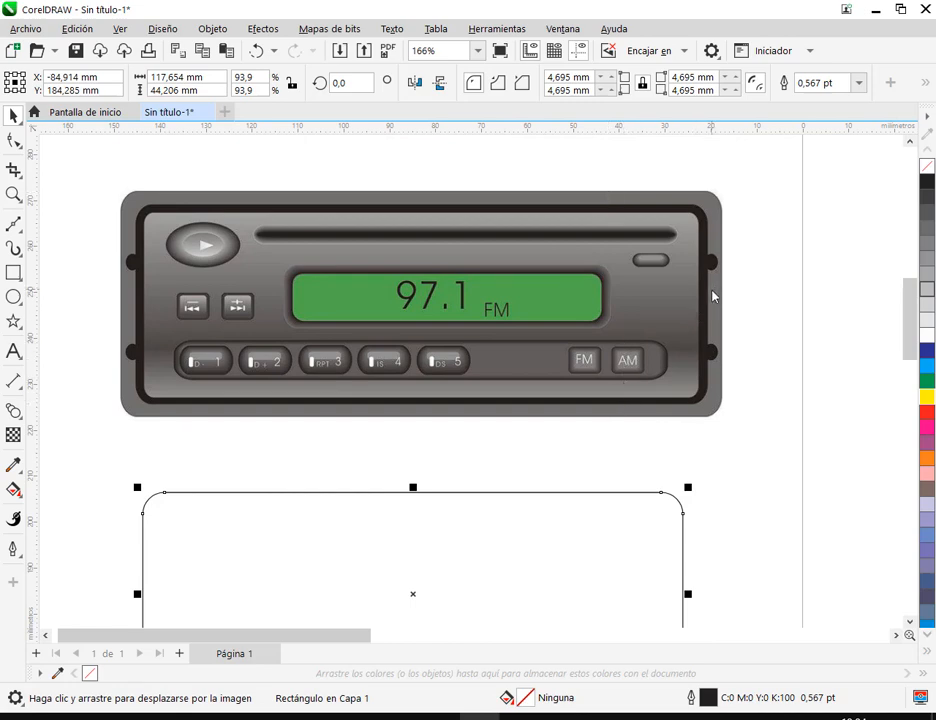
scroll(735, 491, "down", 3)
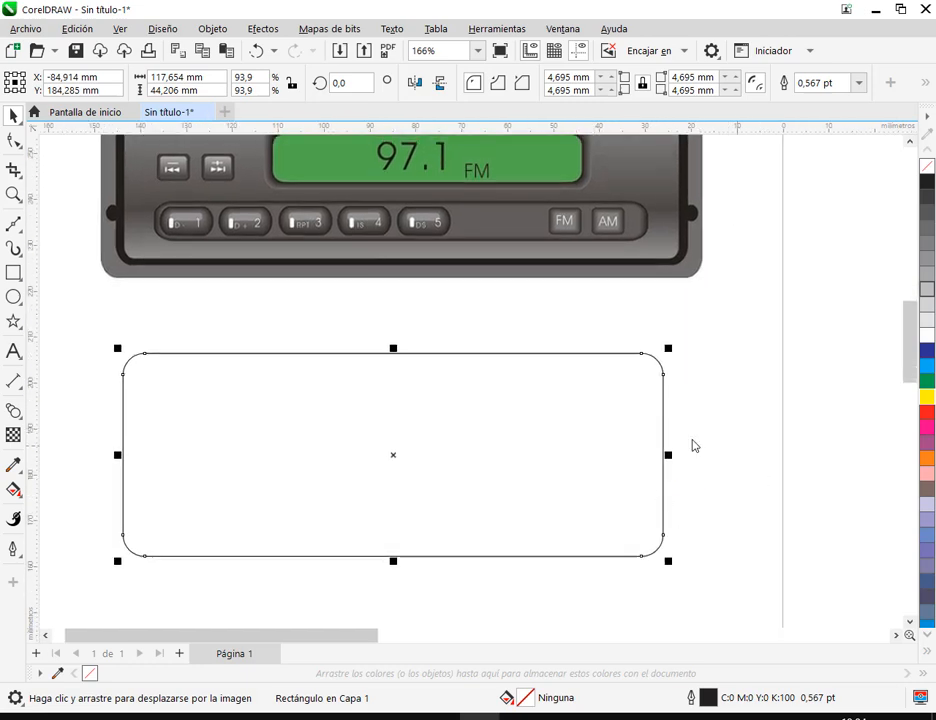
Add a smaller copy inside the rounded rectangle, scaled about its centre to about 109.4 × 41.1 mm, keeping the original
left_click_drag(668, 349, 674, 361)
key("ctrl+z")
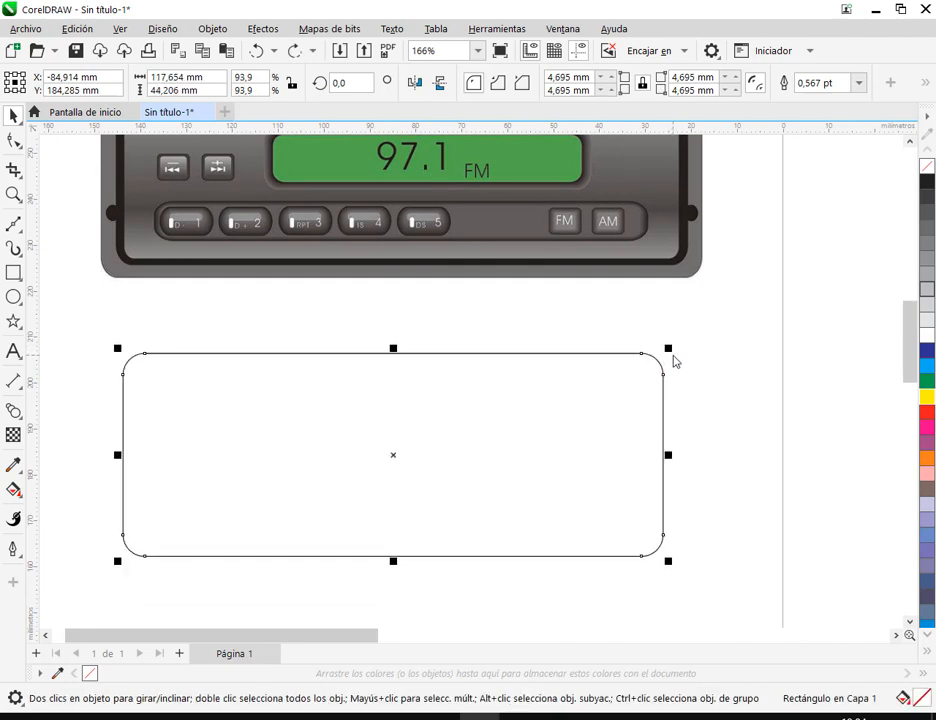
scroll(674, 361, "down", 2)
scroll(679, 384, "up", 2)
left_click(655, 345)
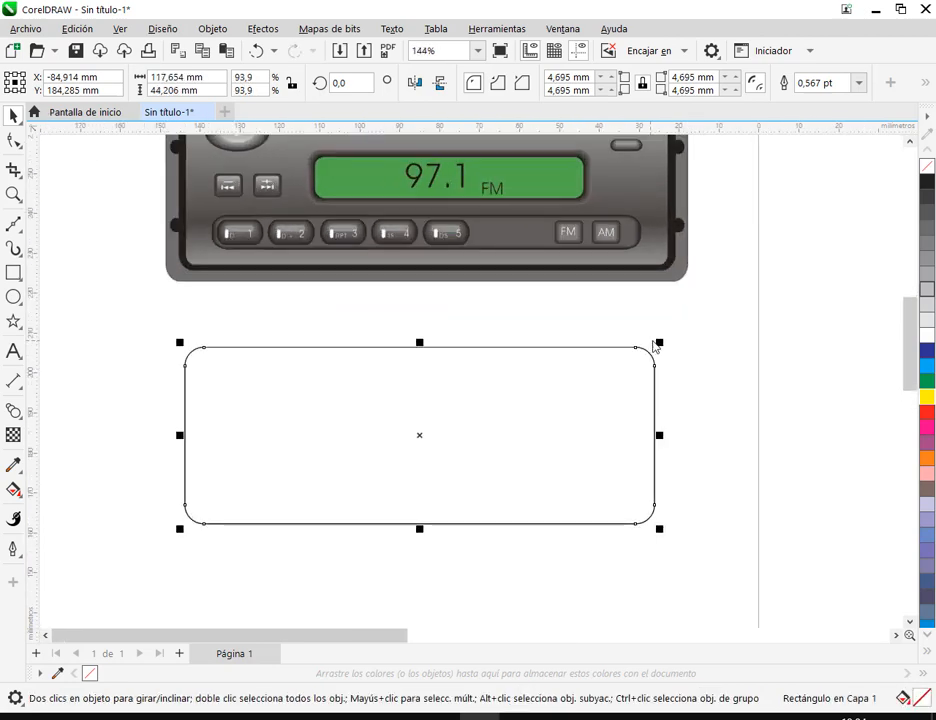
mouse_move(660, 345)
left_mouse_down()
mouse_move(654, 359)
mouse_move(665, 351)
left_mouse_up()
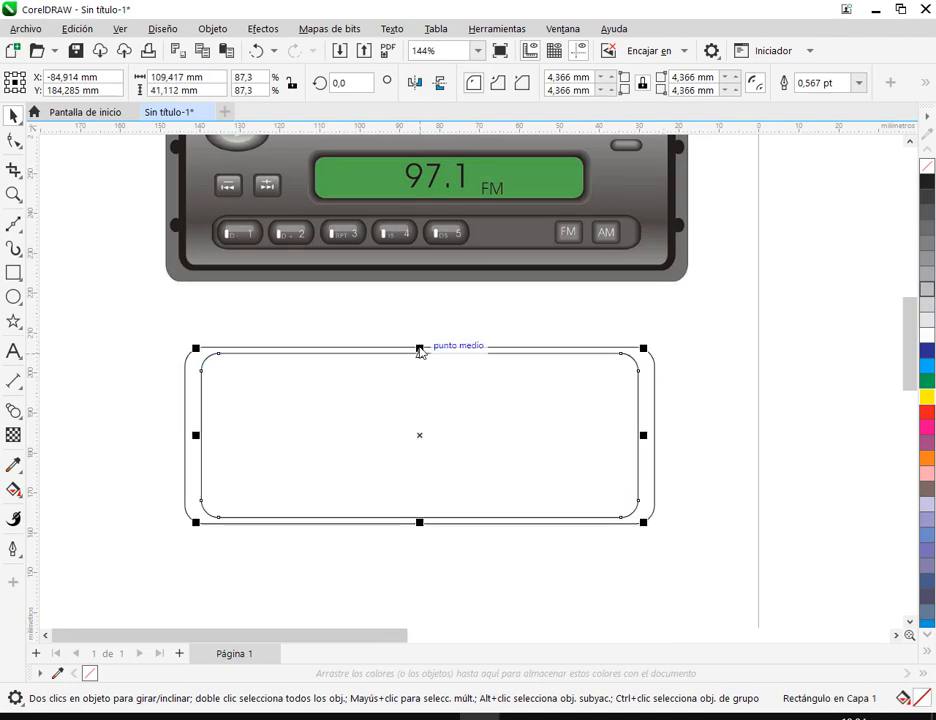
Reduce only the inner rectangle's height symmetrically about its centre to about 37.1 mm
left_click_drag(420, 349, 426, 356)
scroll(464, 395, "up", 2)
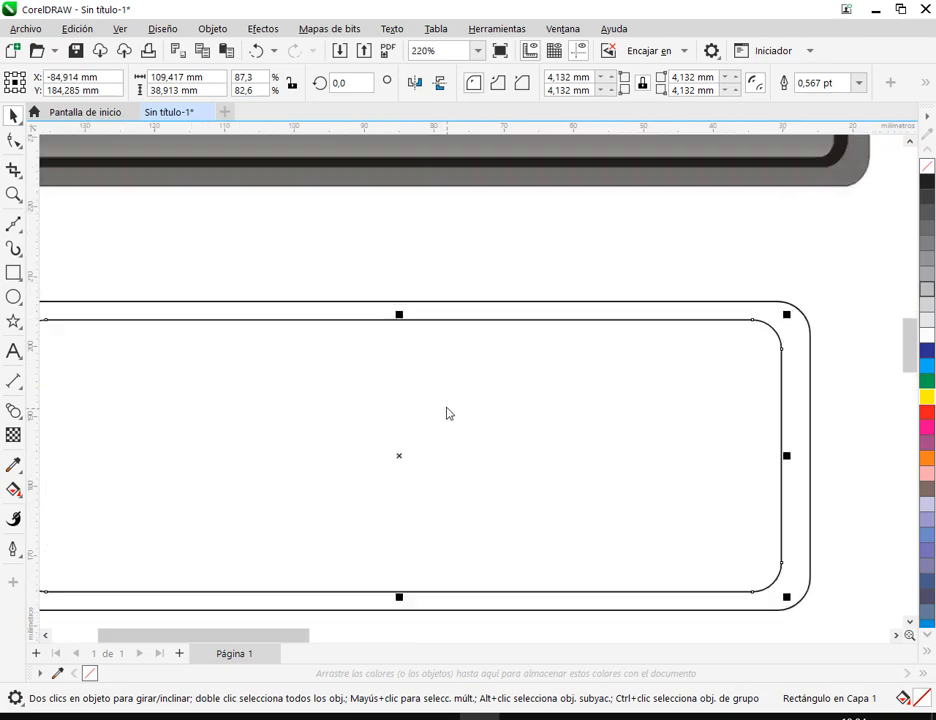
left_click_drag(401, 317, 406, 327)
left_click(539, 288)
scroll(532, 293, "down", 2)
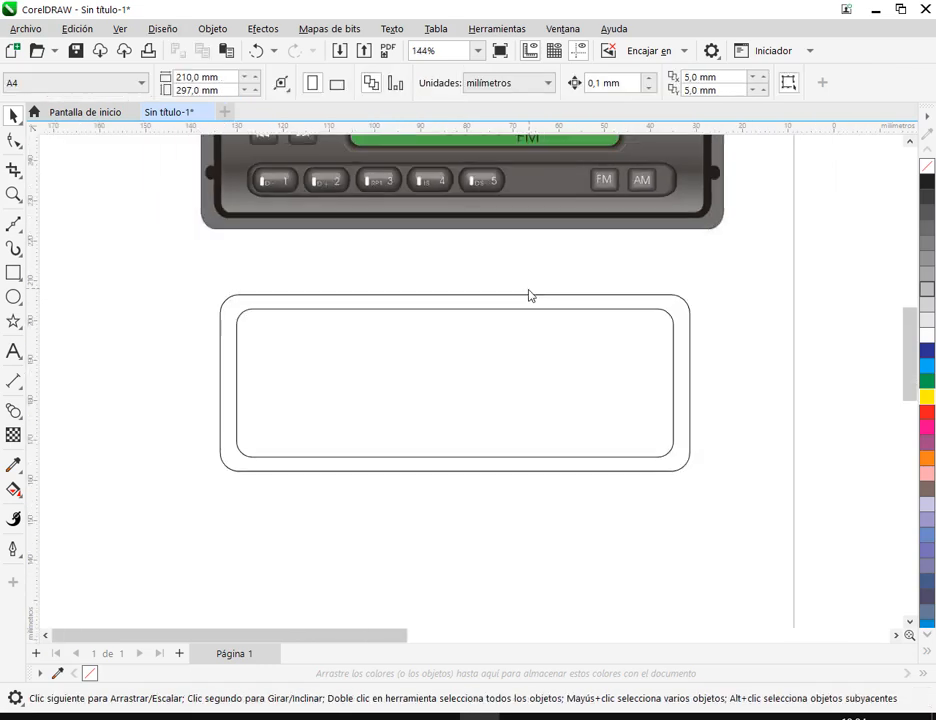
left_click_drag(532, 302, 518, 426)
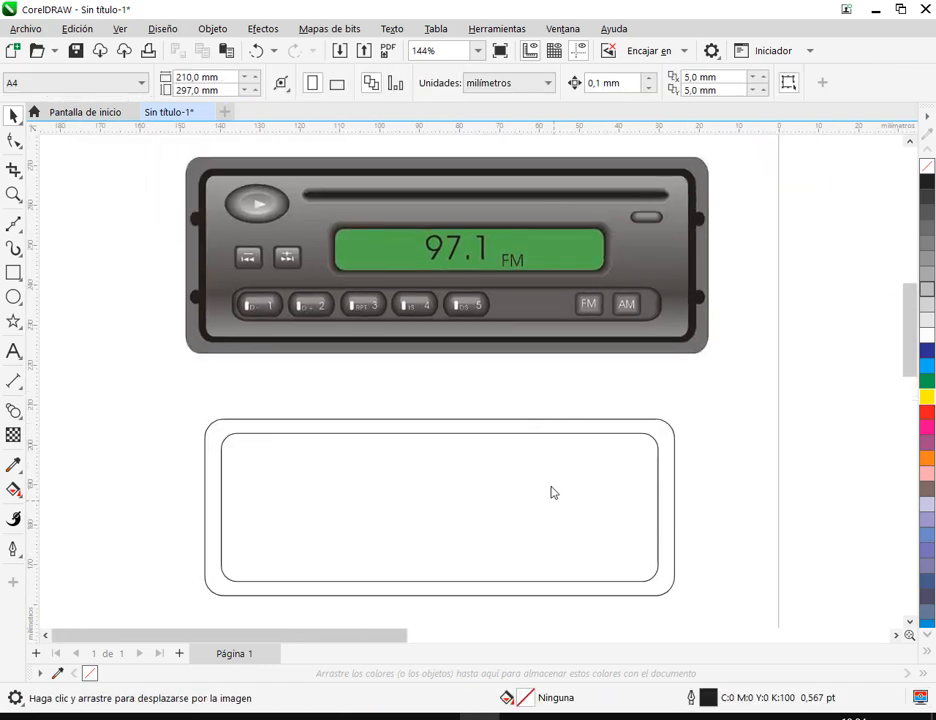
left_click_drag(624, 517, 639, 496)
left_click_drag(687, 439, 668, 437)
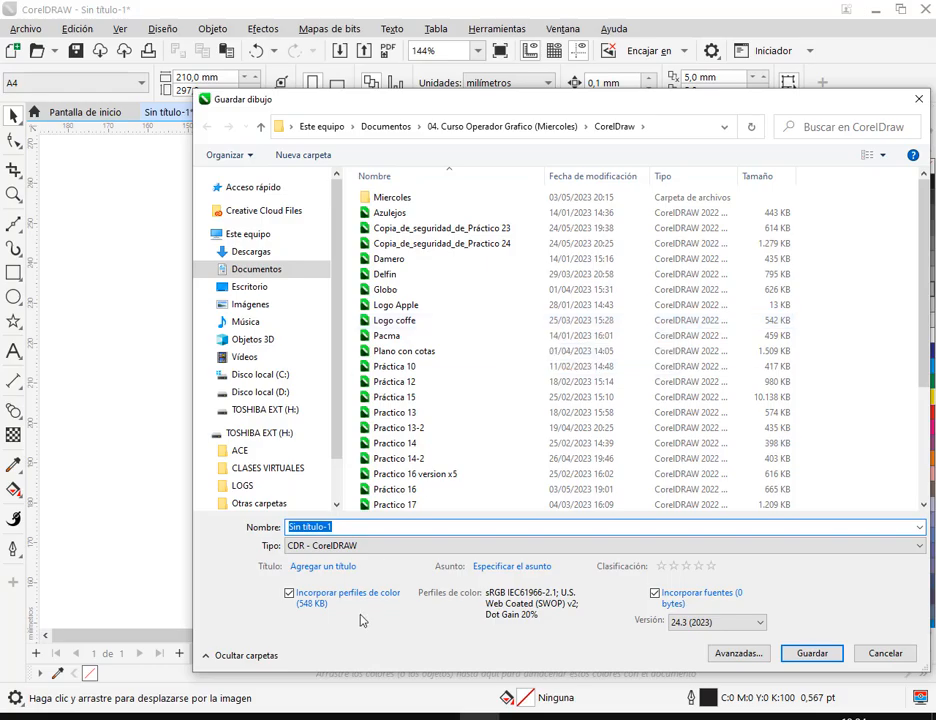
Switch to the manual PDF in the browser to check the practice title, and return to CorelDRAW's save dialog
left_click(196, 717)
scroll(505, 278, "up", 3)
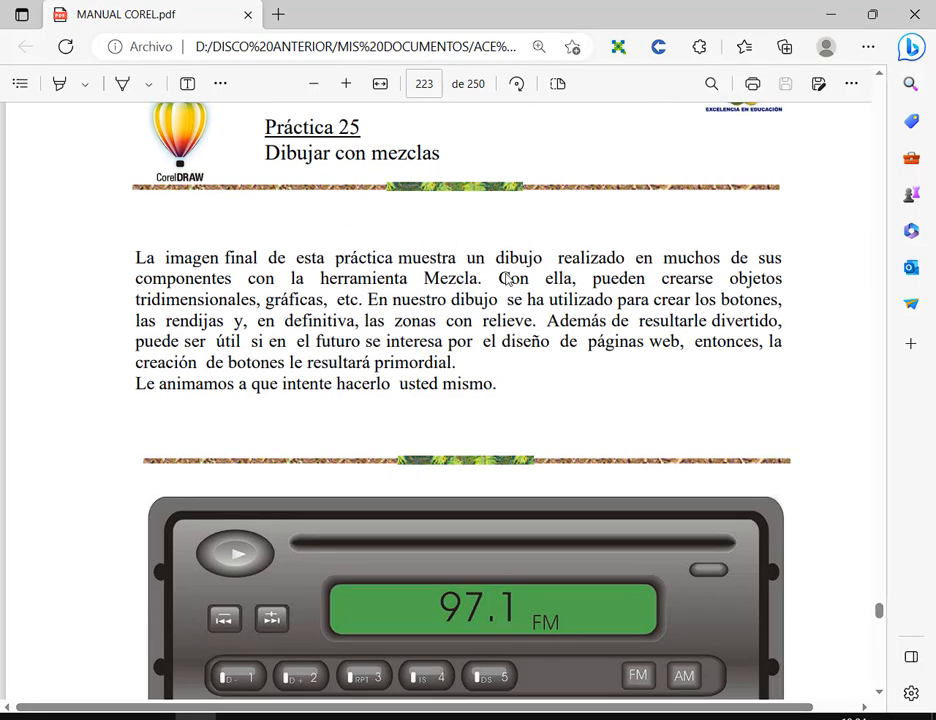
key("alt+Tab")
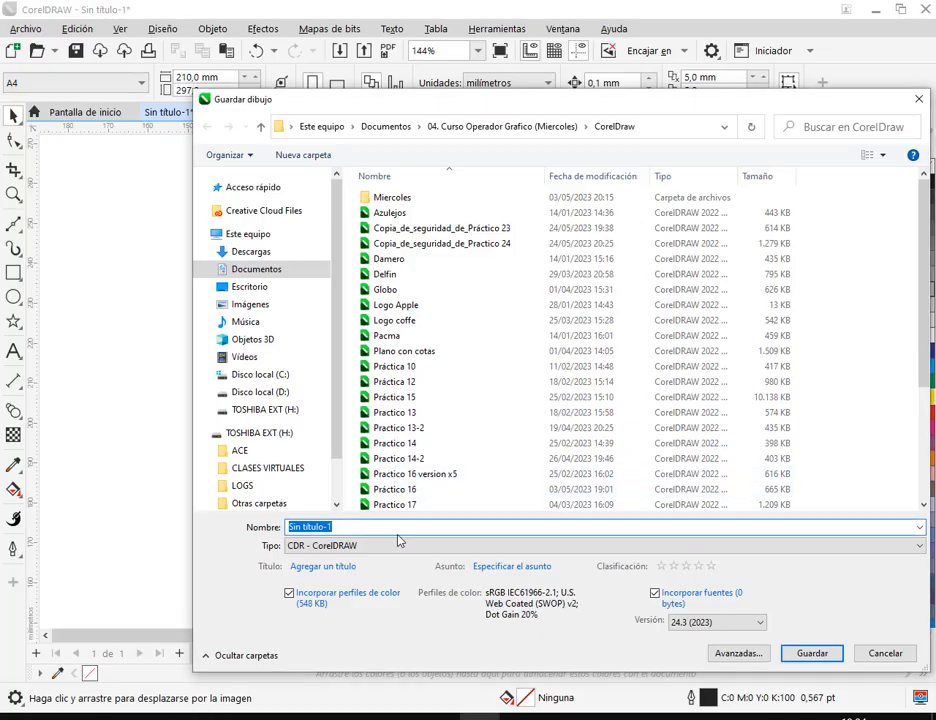
Save the drawing in the CorelDraw folder as Práctica 25 in CDR format
type("pRÁC")
key("BackSpace")
key("BackSpace")
key("BackSpace")
key("BackSpace")
type("Pra´c")
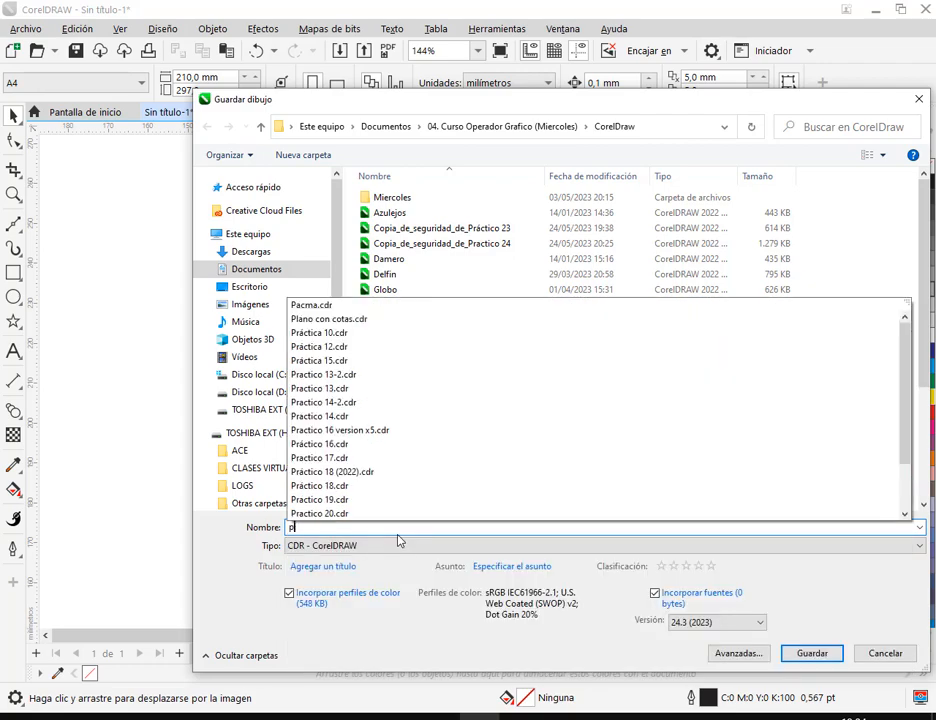
key("BackSpace")
key("BackSpace")
key("BackSpace")
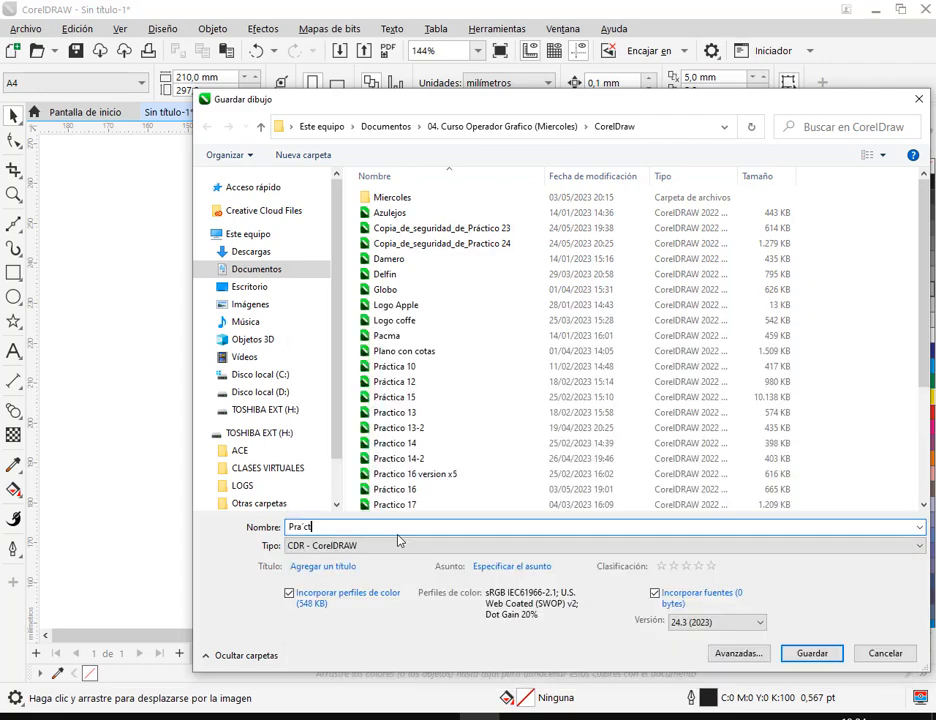
type("áctica 2")
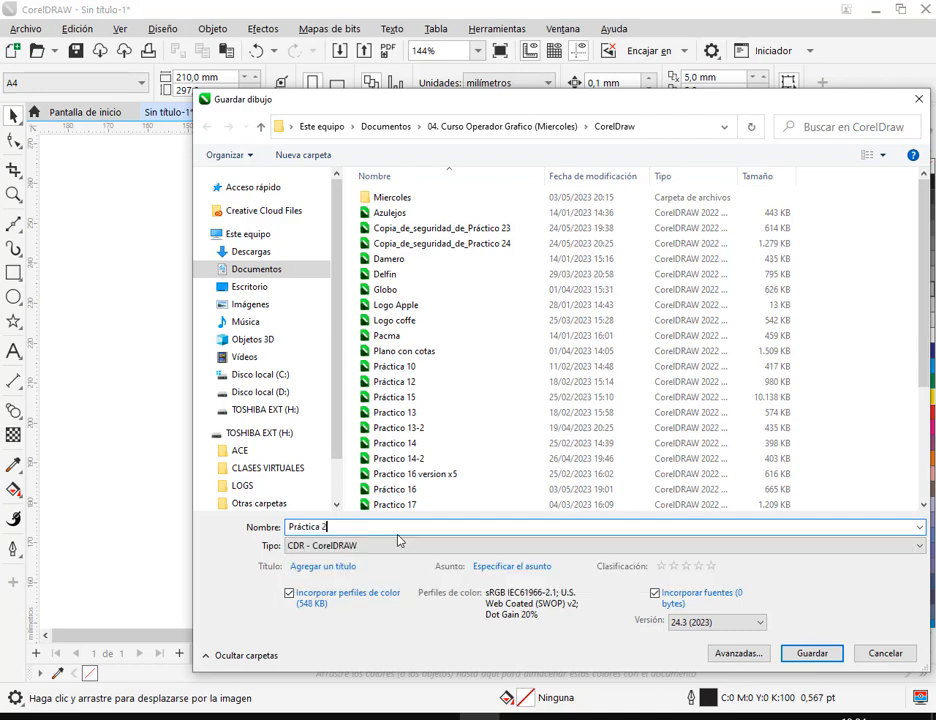
key("Return")
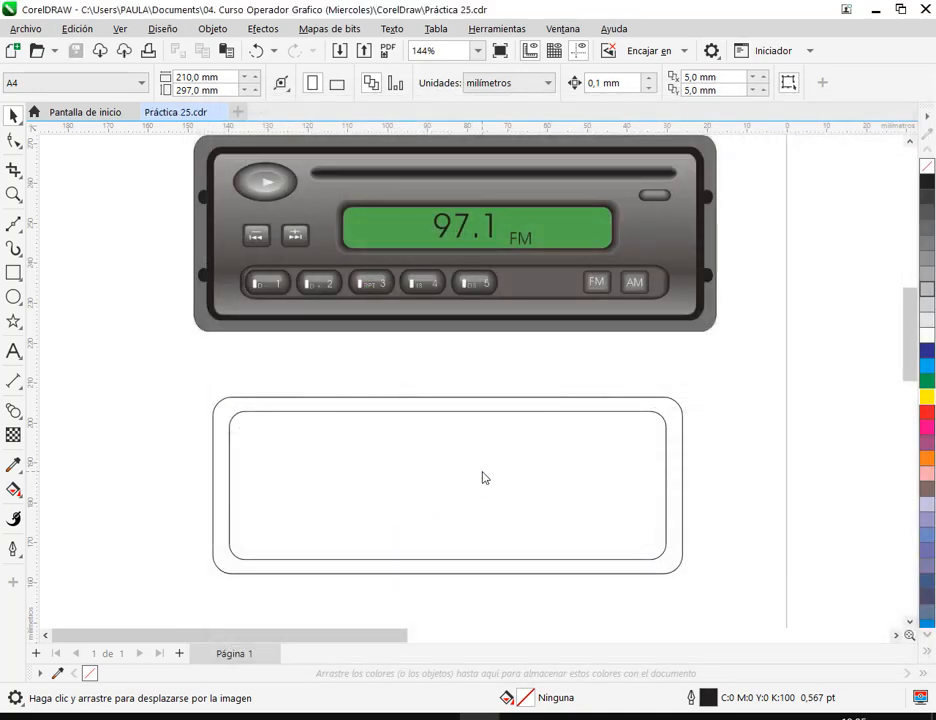
Draw an ellipse about 4.4 × 5.1 mm just outside the outer rectangle's upper left corner and fill it black
left_click(645, 452)
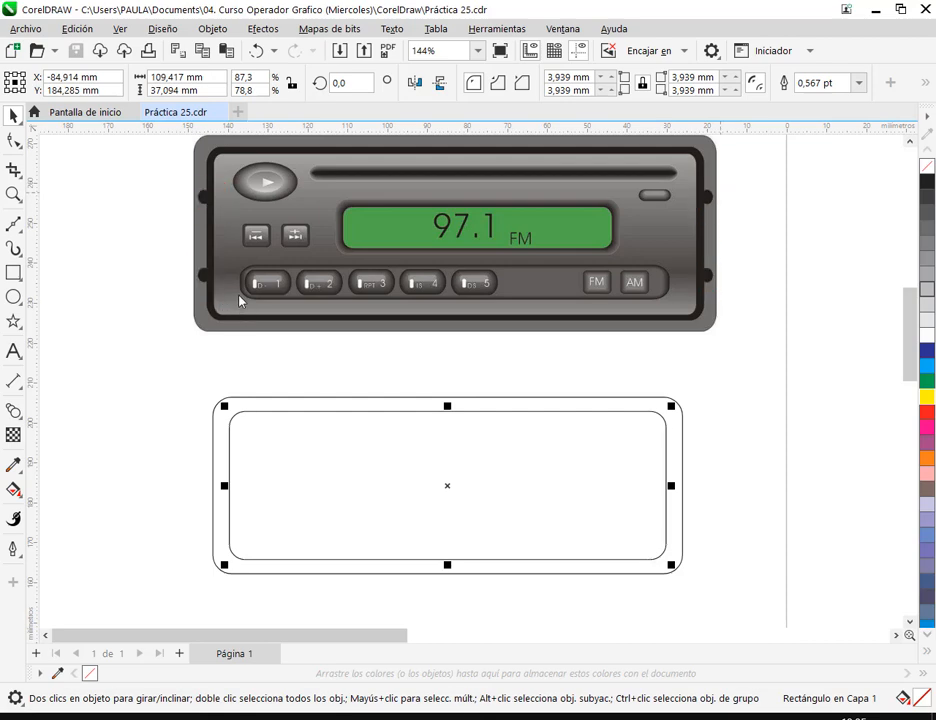
left_click(14, 297)
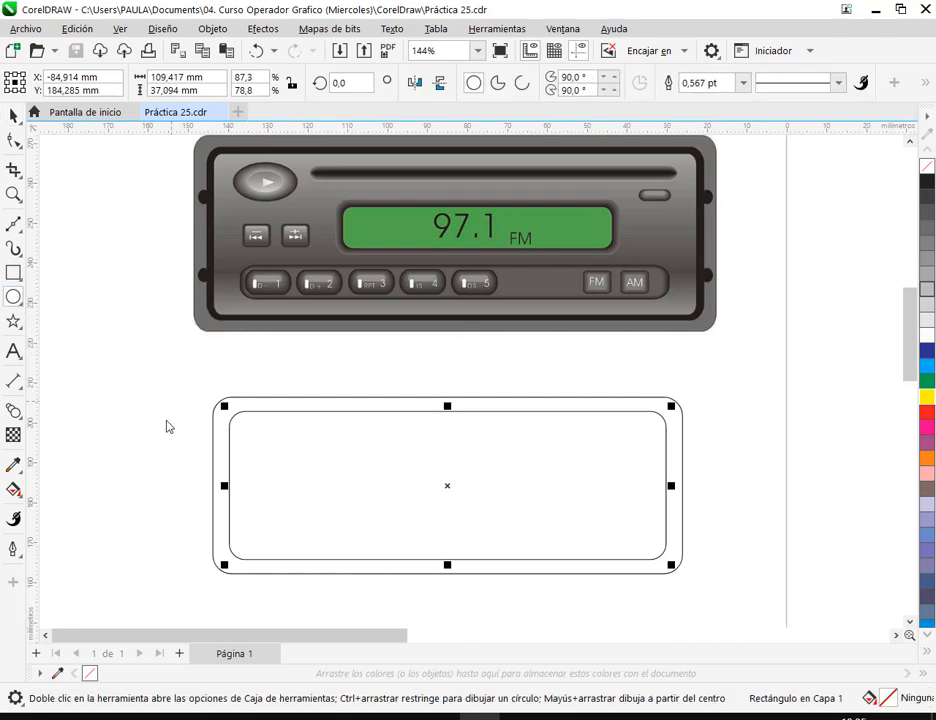
left_click_drag(164, 427, 175, 448)
key("space")
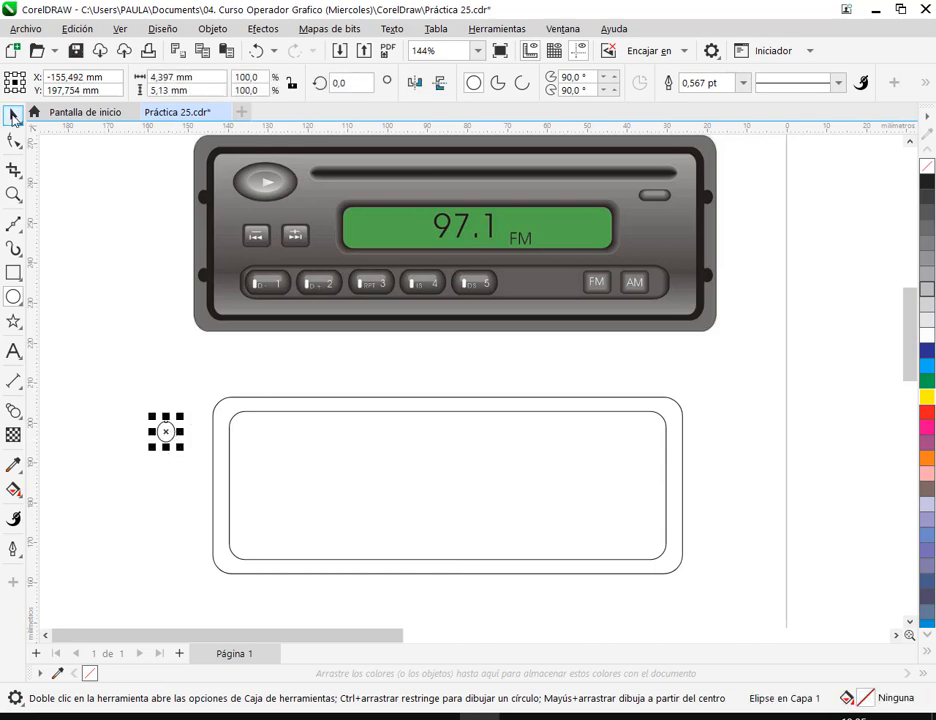
left_click(927, 182)
left_click(736, 363)
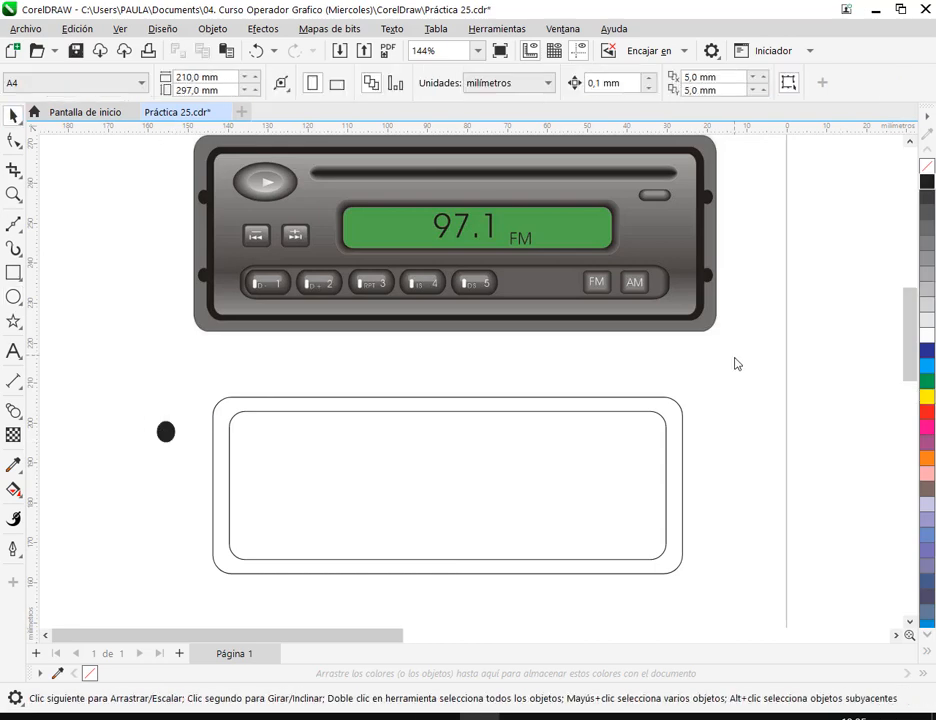
Try outline widths of 2, 12, 8, 4 and 6 pt on the inner rounded rectangle
left_click(250, 424)
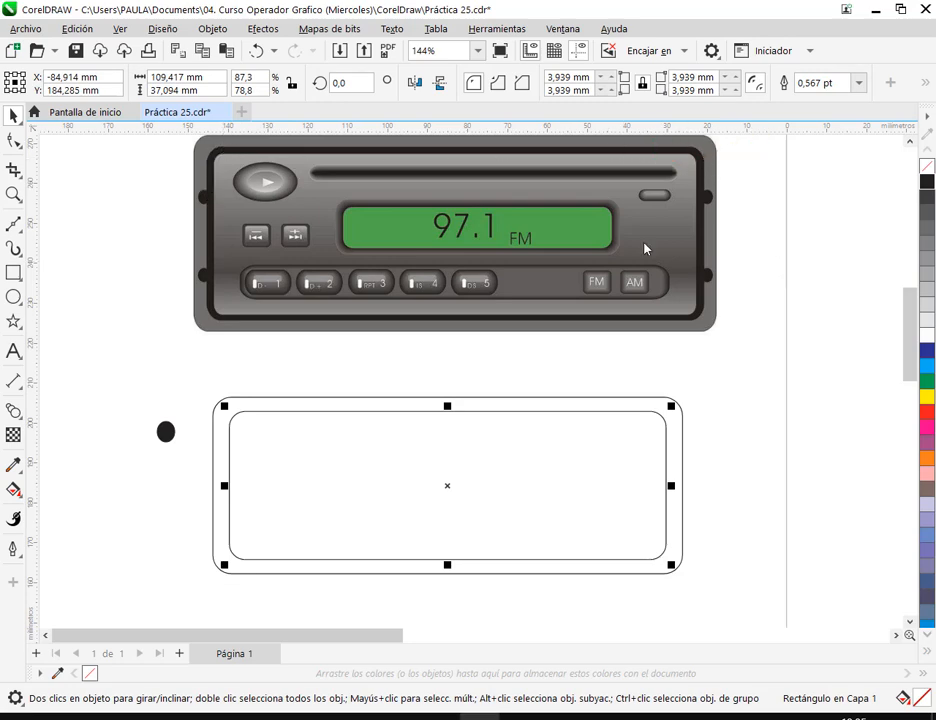
left_click(859, 83)
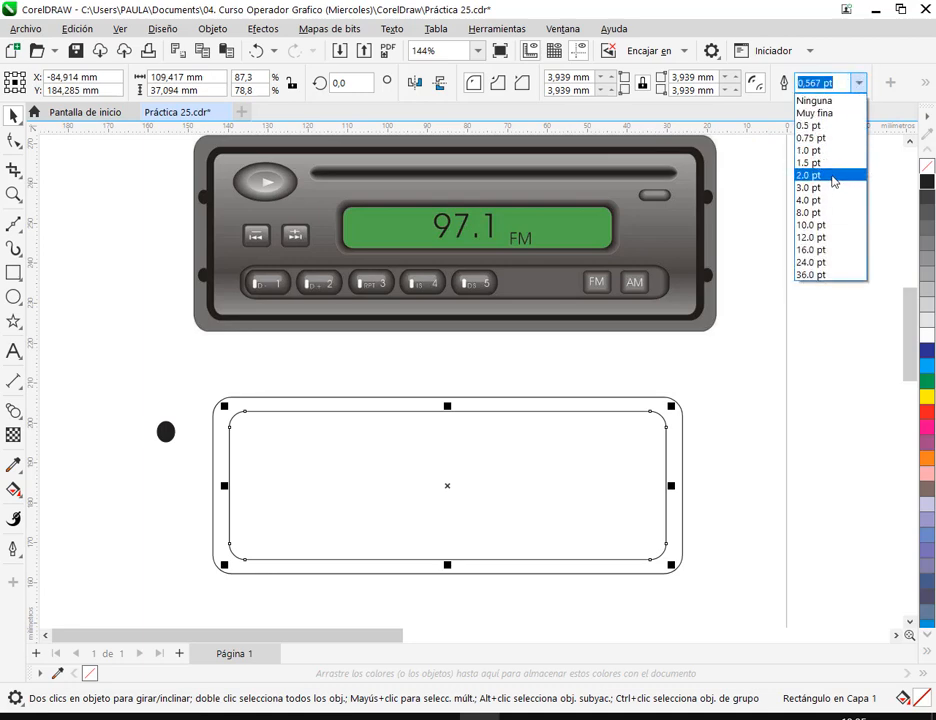
left_click(832, 179)
left_click(859, 83)
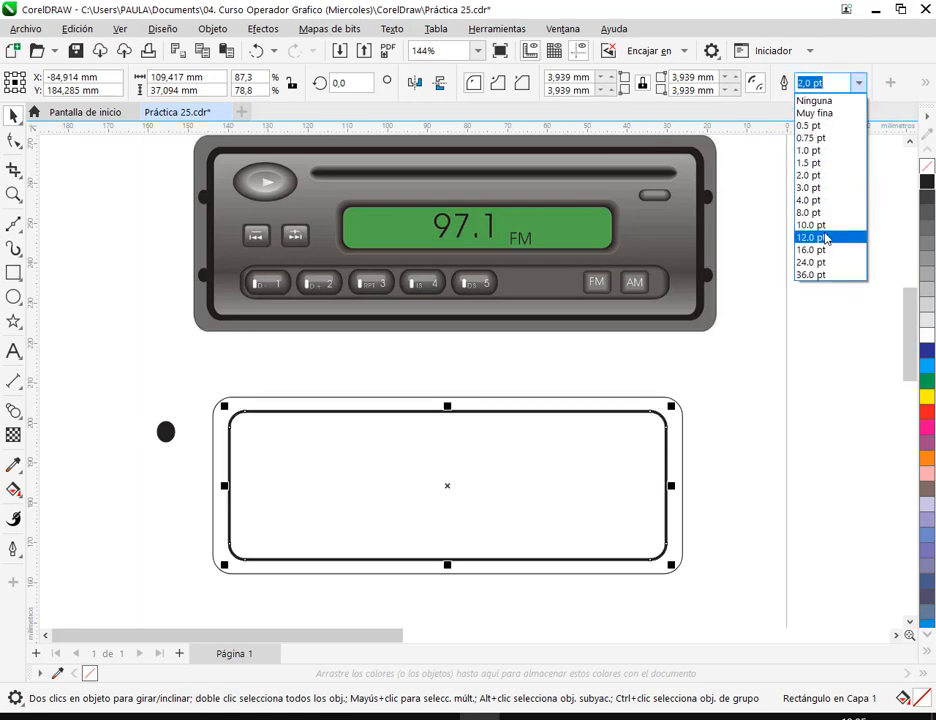
left_click(825, 236)
left_click(859, 83)
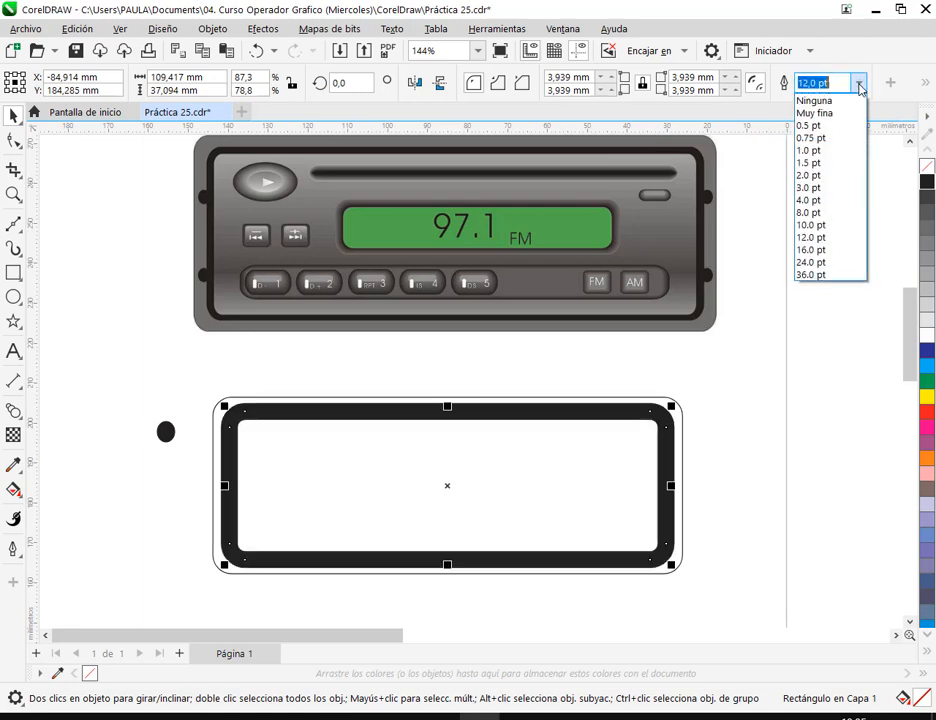
left_click(850, 218)
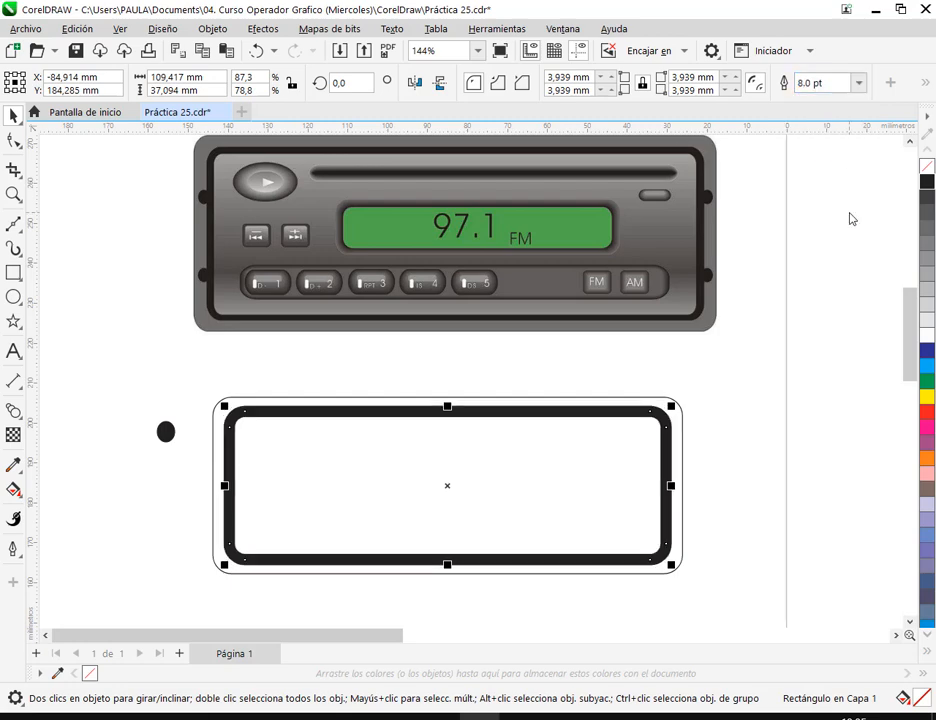
left_click(859, 83)
left_click(837, 201)
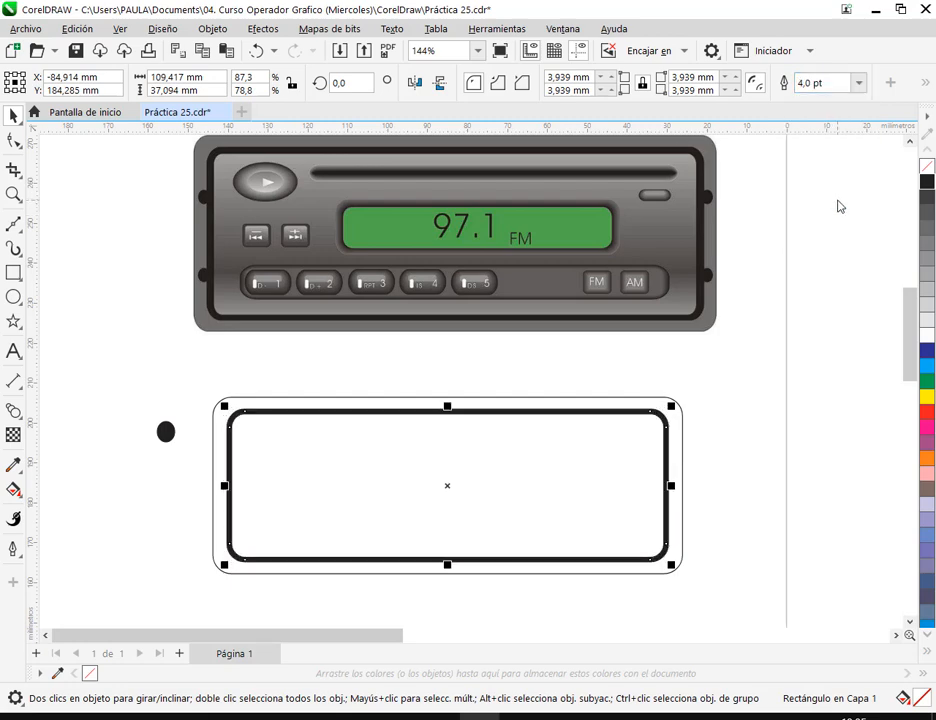
left_click(859, 83)
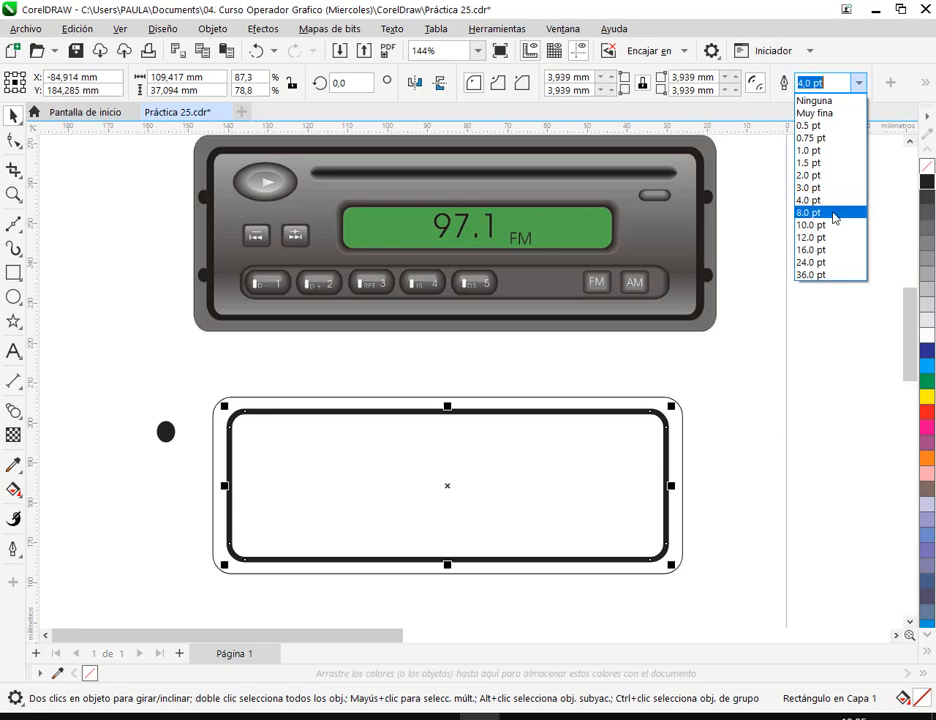
left_click(829, 213)
left_click(820, 83)
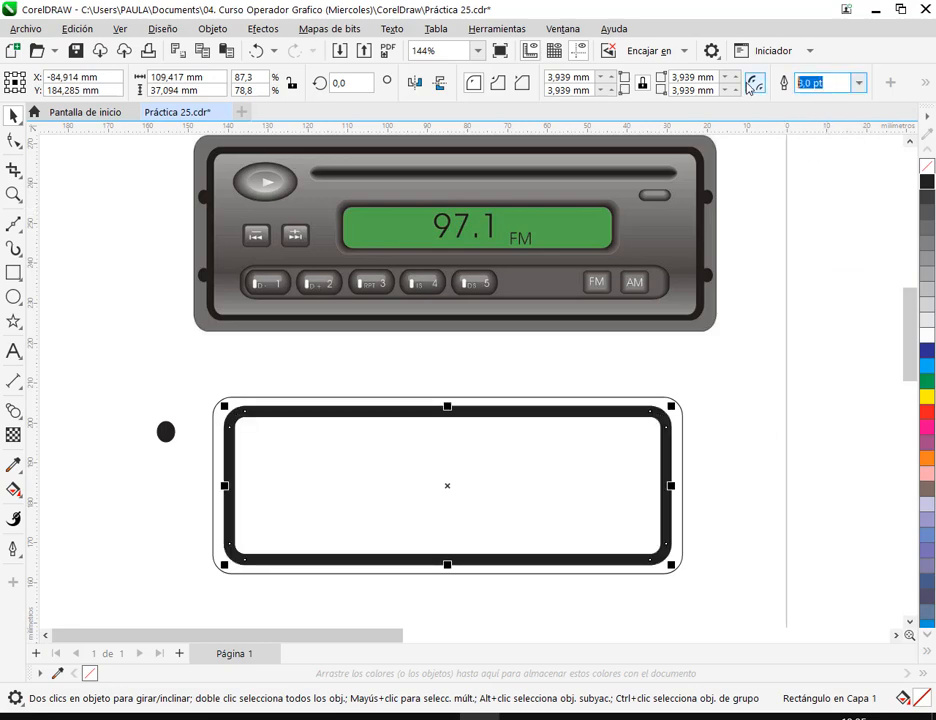
type("6")
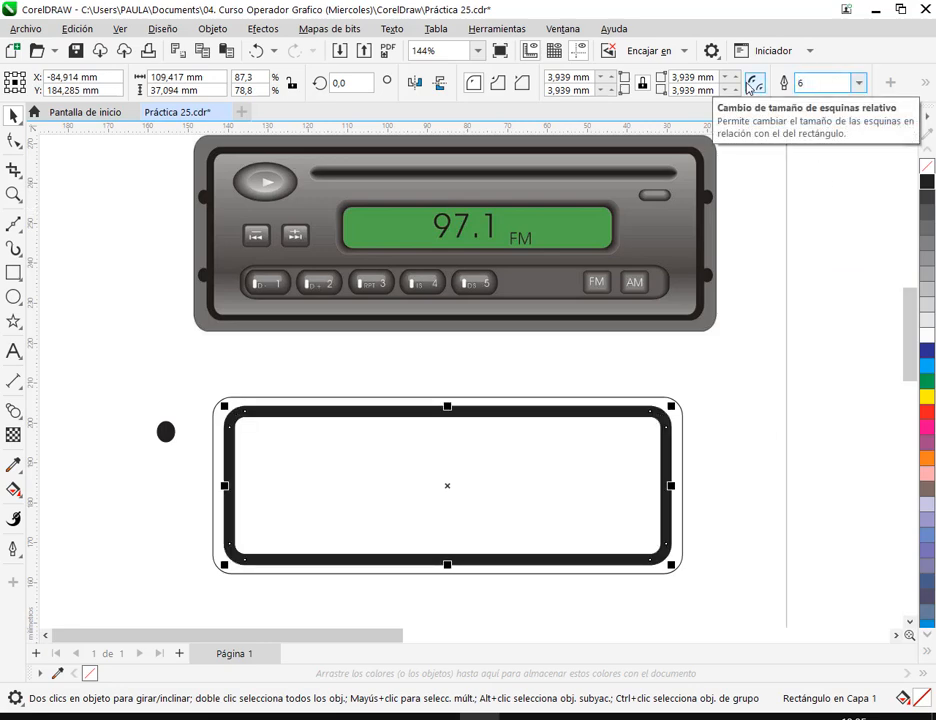
key("Return")
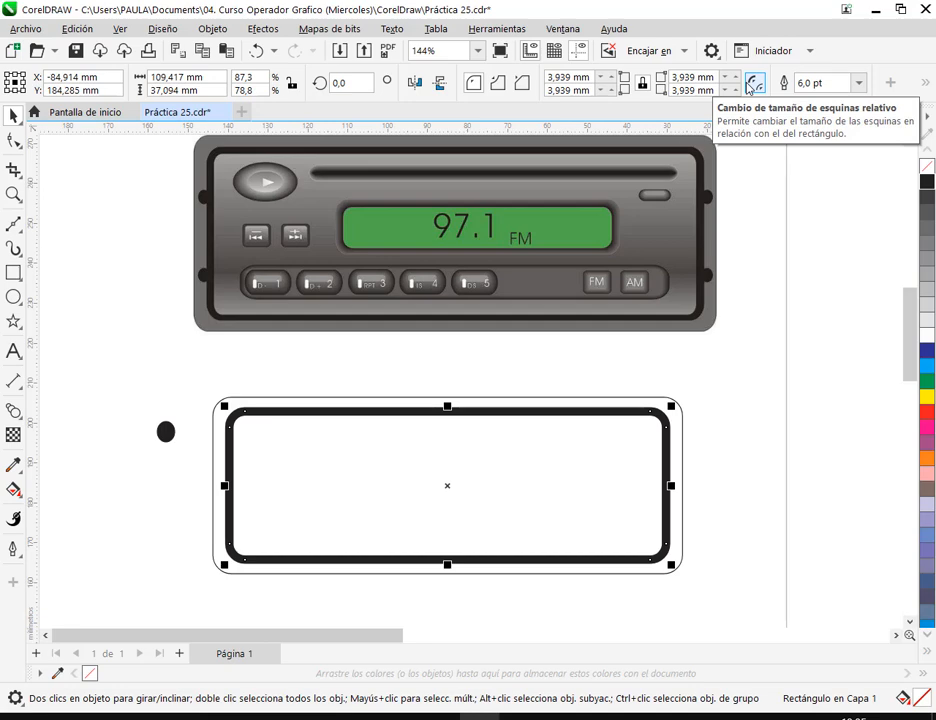
Set the inner rounded rectangle's outline width to 5 pt
left_click(858, 84)
left_click(826, 201)
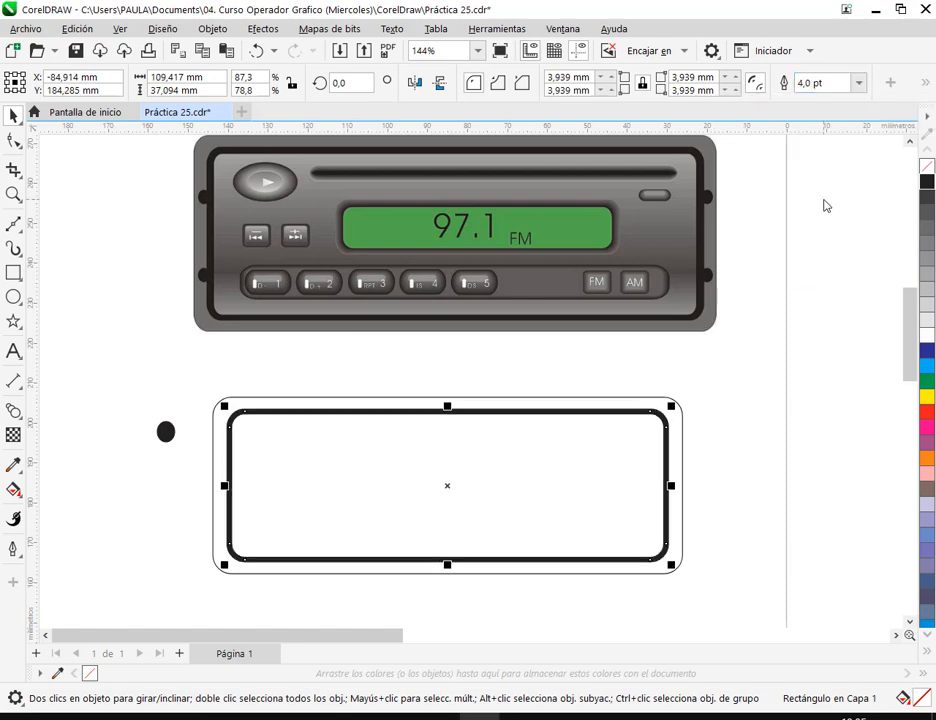
type("5")
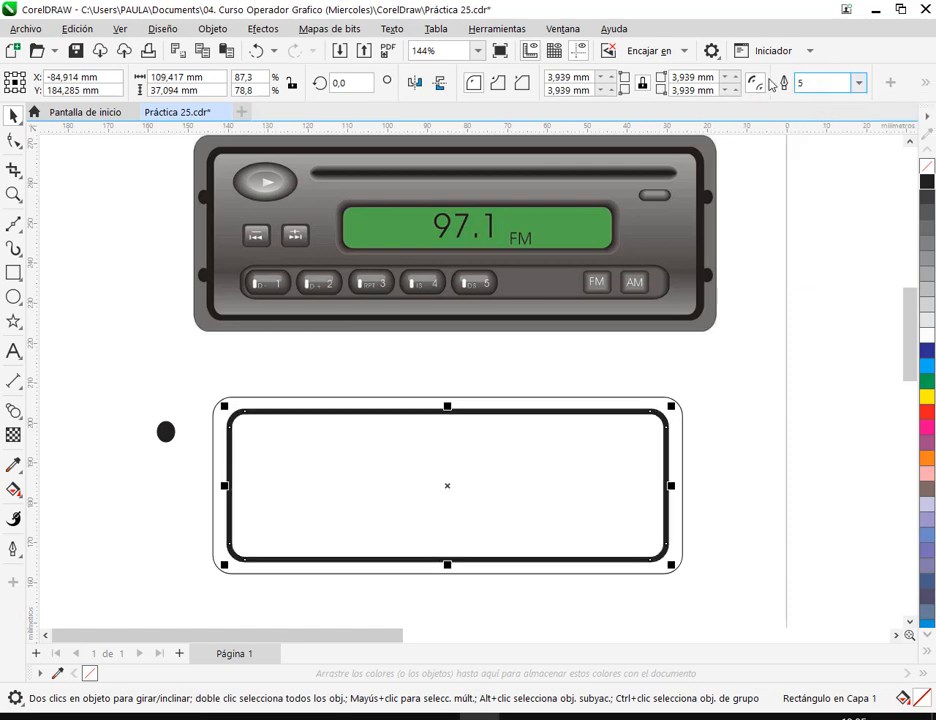
key("Return")
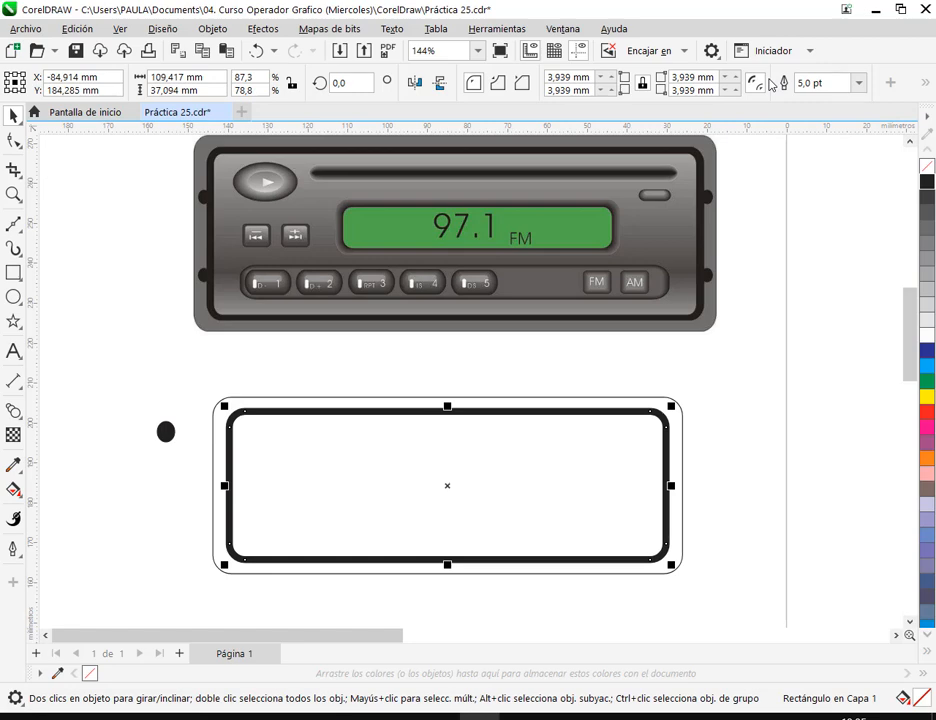
left_click(175, 335)
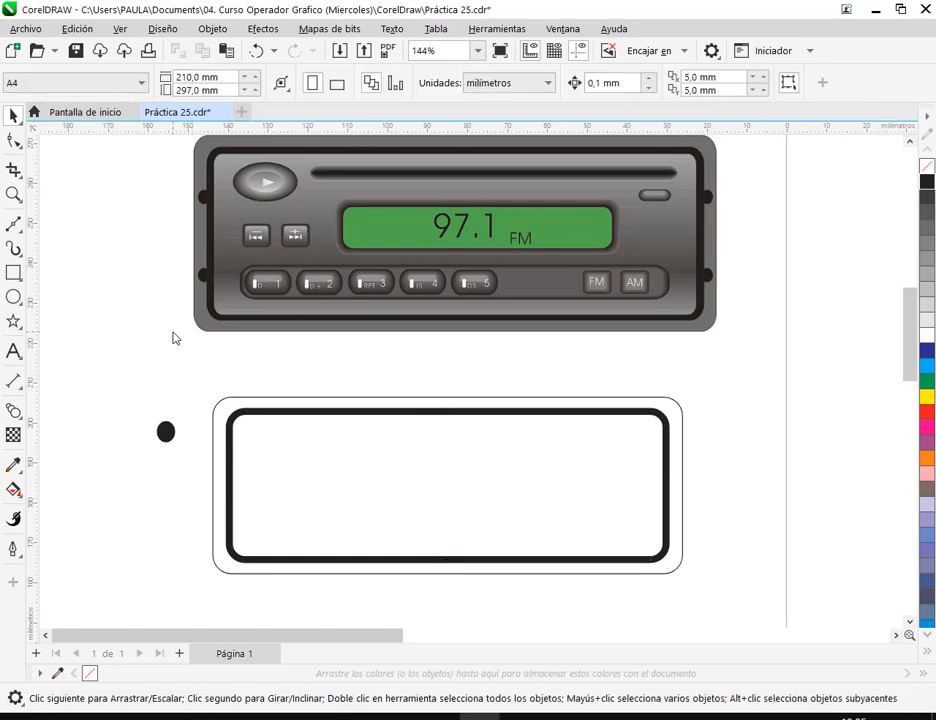
Move the black ellipse onto the inner rectangle's left border, scale it to about 2.8 × 3.3 mm and nudge it slightly outward
left_click_drag(170, 432, 222, 468)
scroll(222, 468, "up", 4)
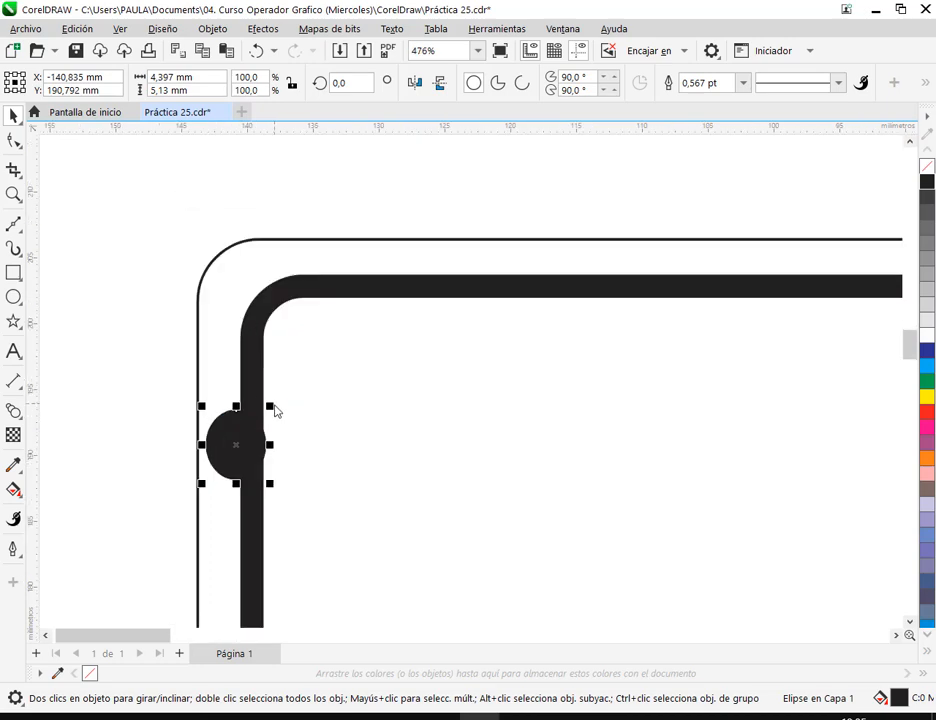
left_click_drag(275, 409, 257, 421)
left_click(244, 443)
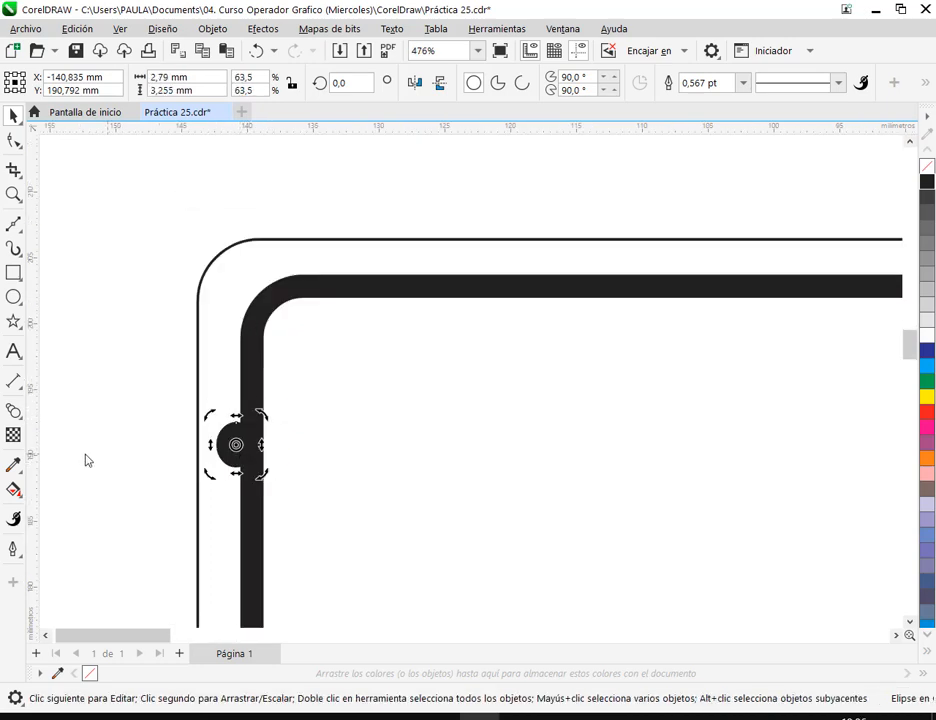
left_click(86, 460)
scroll(251, 443, "down", 3)
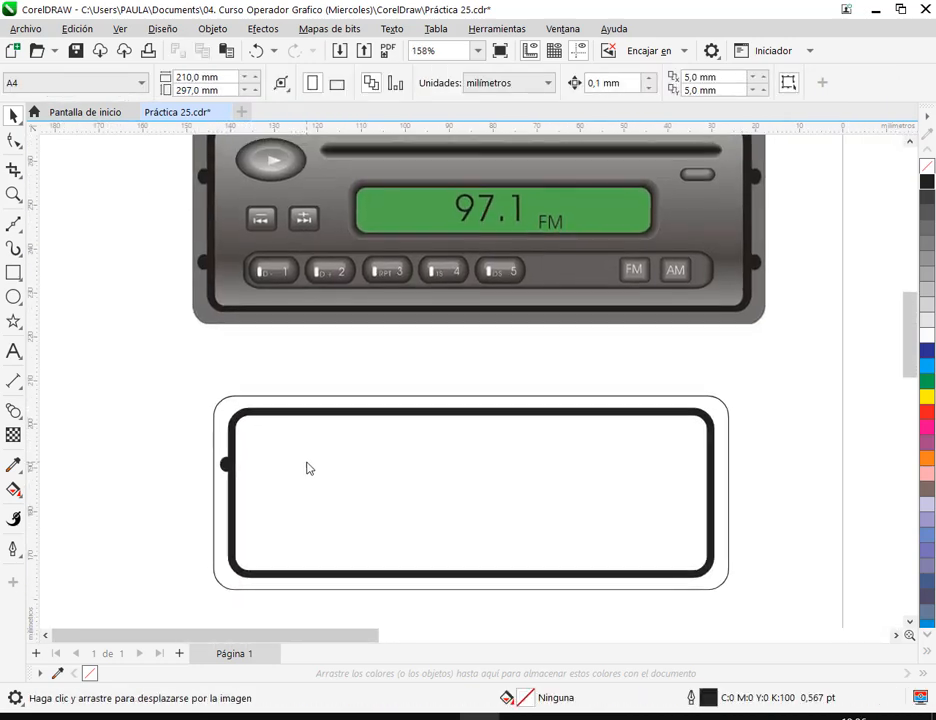
left_click(225, 464)
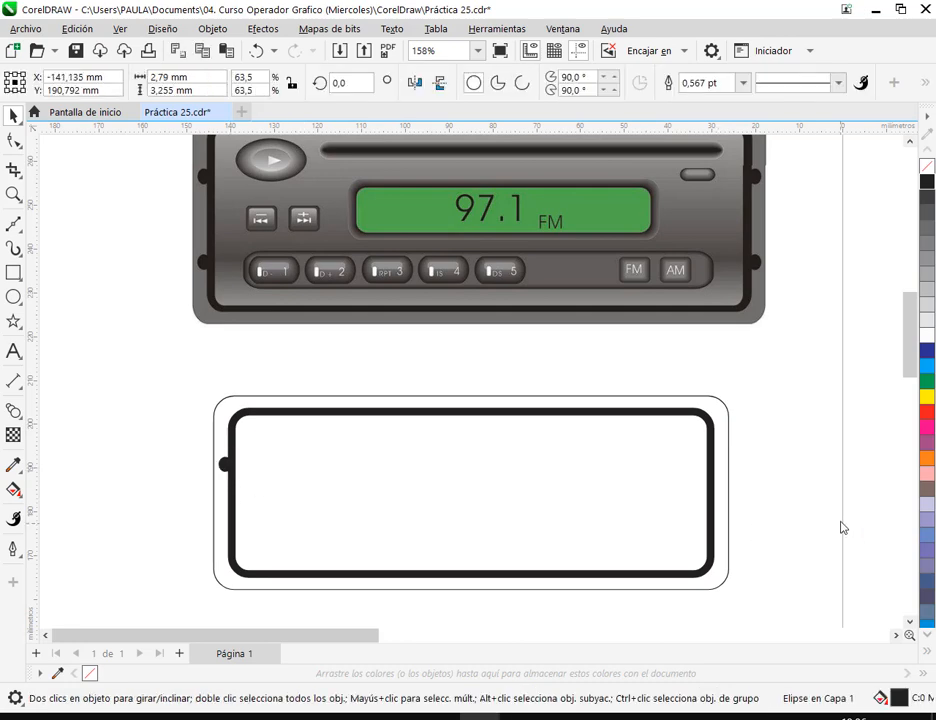
left_click(842, 527)
Duplicate the left ellipse horizontally onto the inner rectangle's right border and nudge the copy outward to X about -28.8 mm
left_click(226, 466)
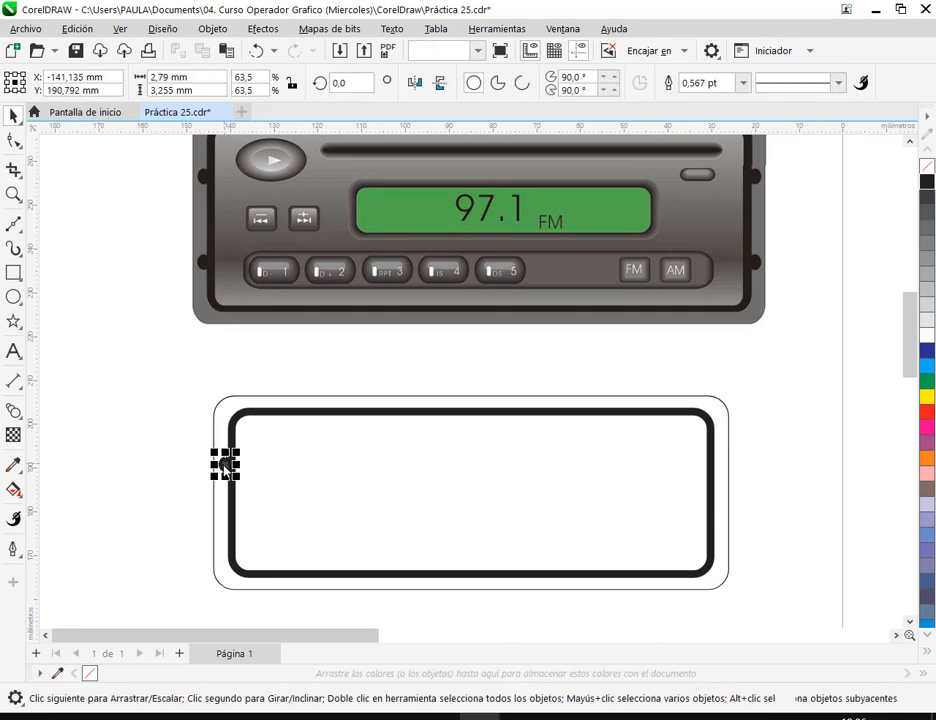
left_click_drag(309, 462, 298, 501)
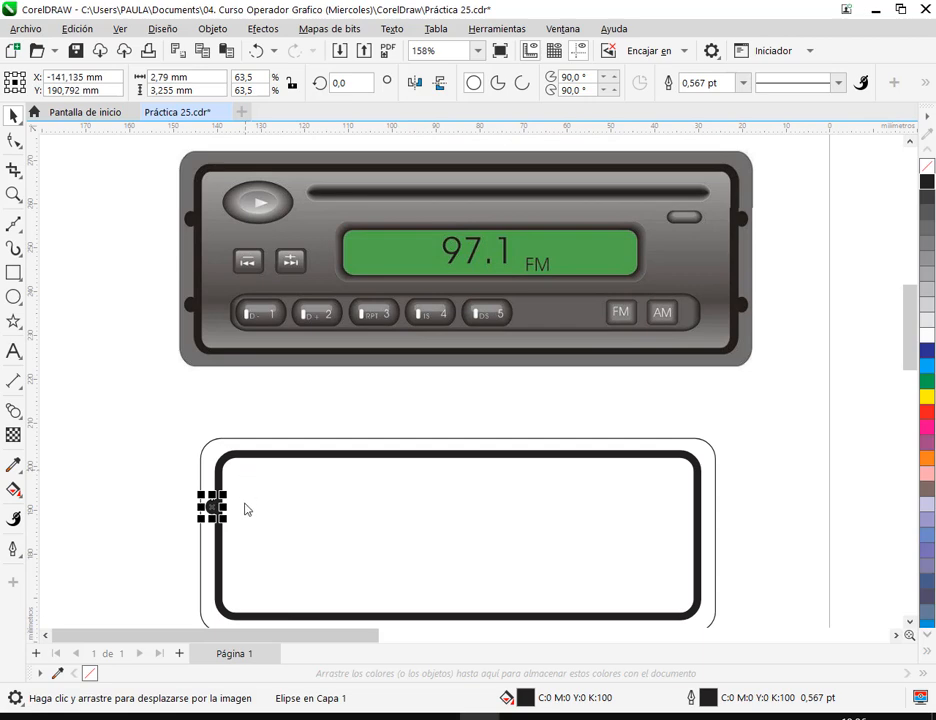
left_click_drag(213, 507, 698, 505)
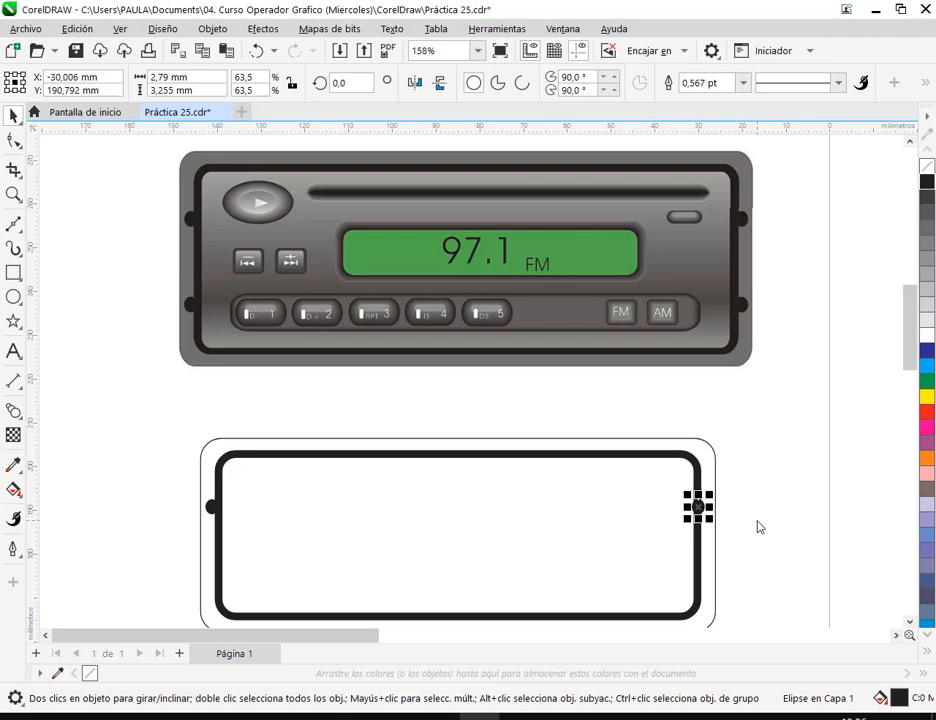
key("Right")
left_click(760, 522)
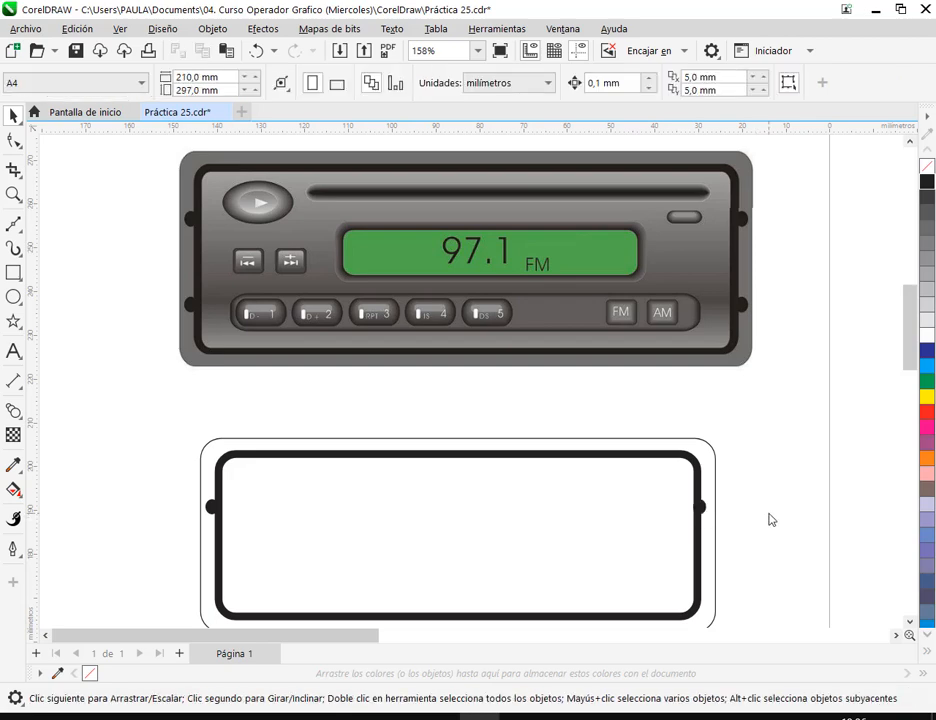
left_click(701, 509)
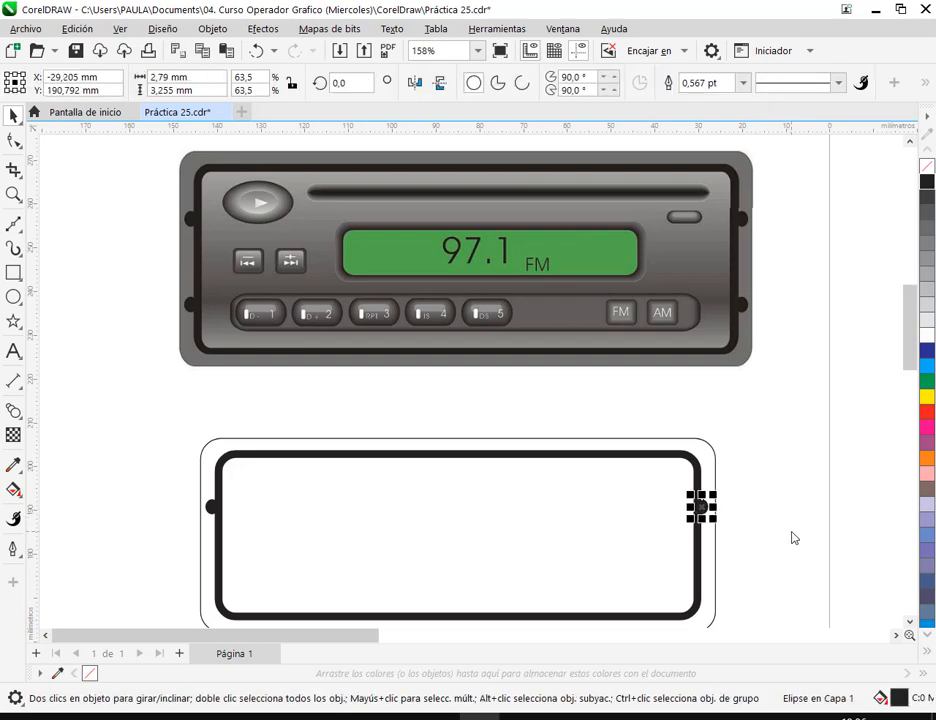
left_click(792, 541)
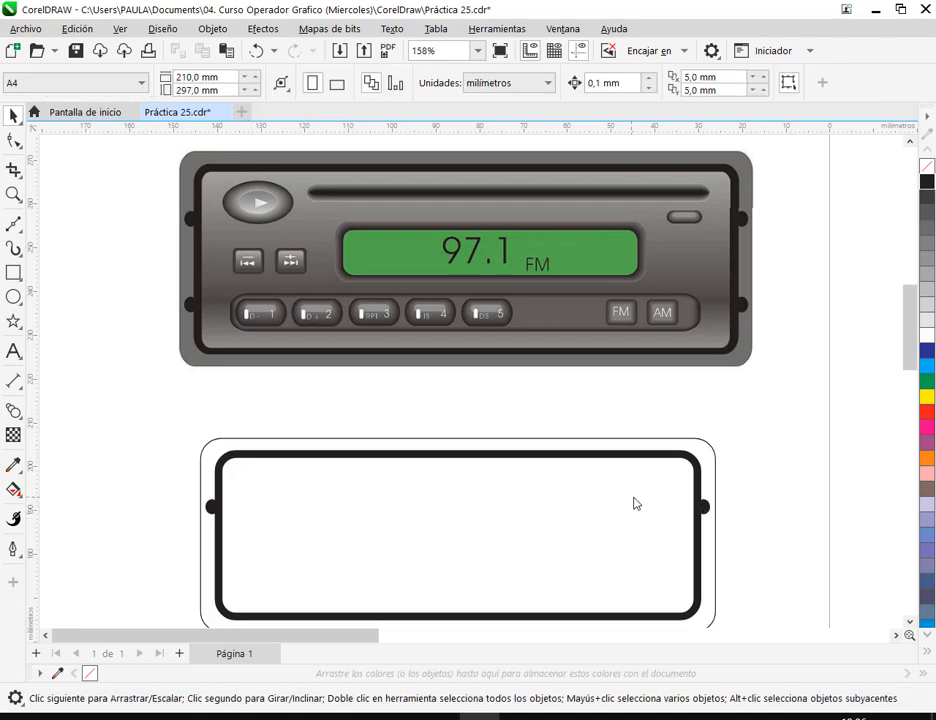
Check the alignment of the two side ellipses with a horizontal guide at Y about 190.8 mm, and delete the guide
left_click(704, 508)
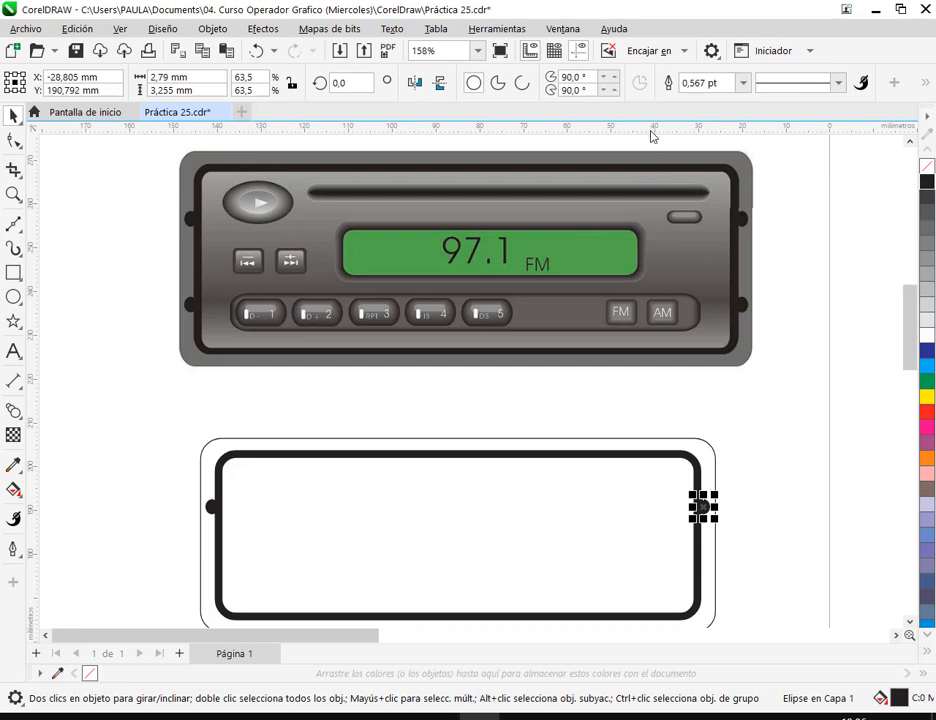
left_click(790, 508)
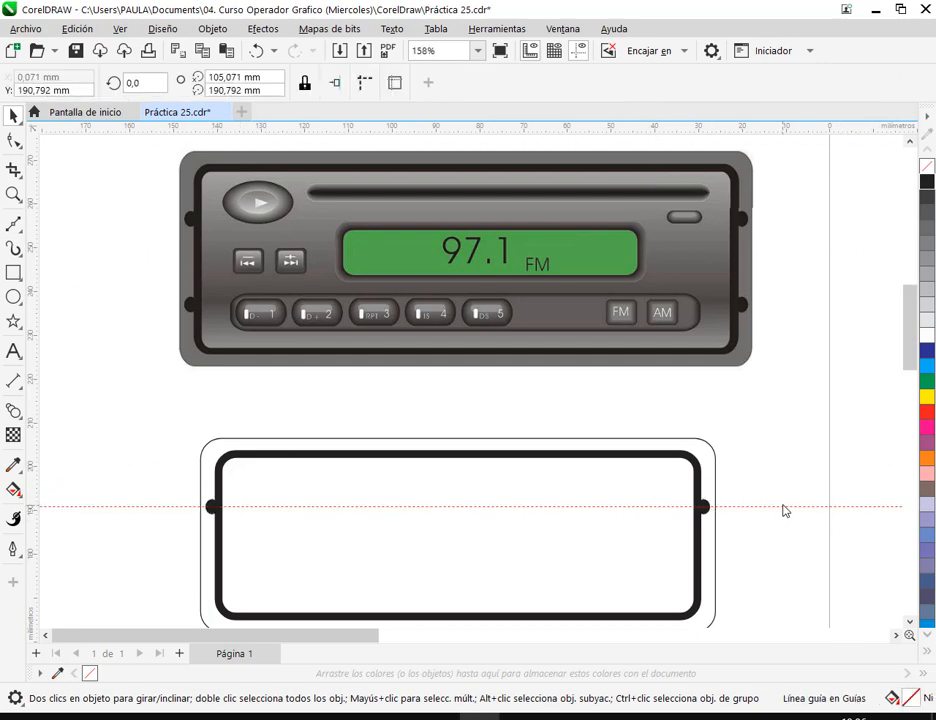
left_click(785, 508)
key("Delete")
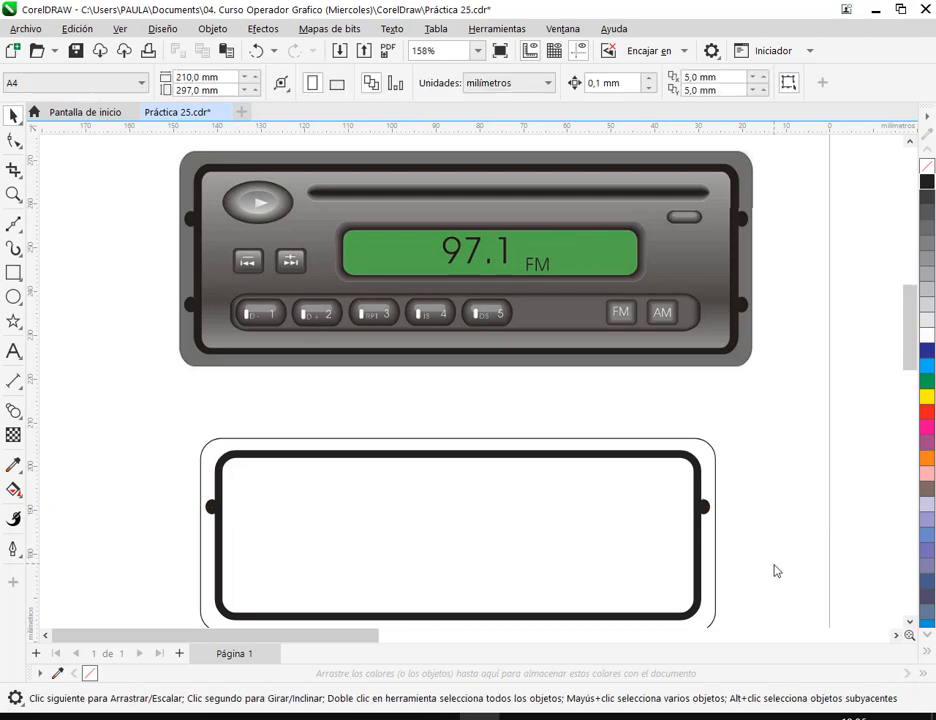
Try moving the right ellipse to the left border, below the existing one
left_click_drag(773, 570, 762, 443)
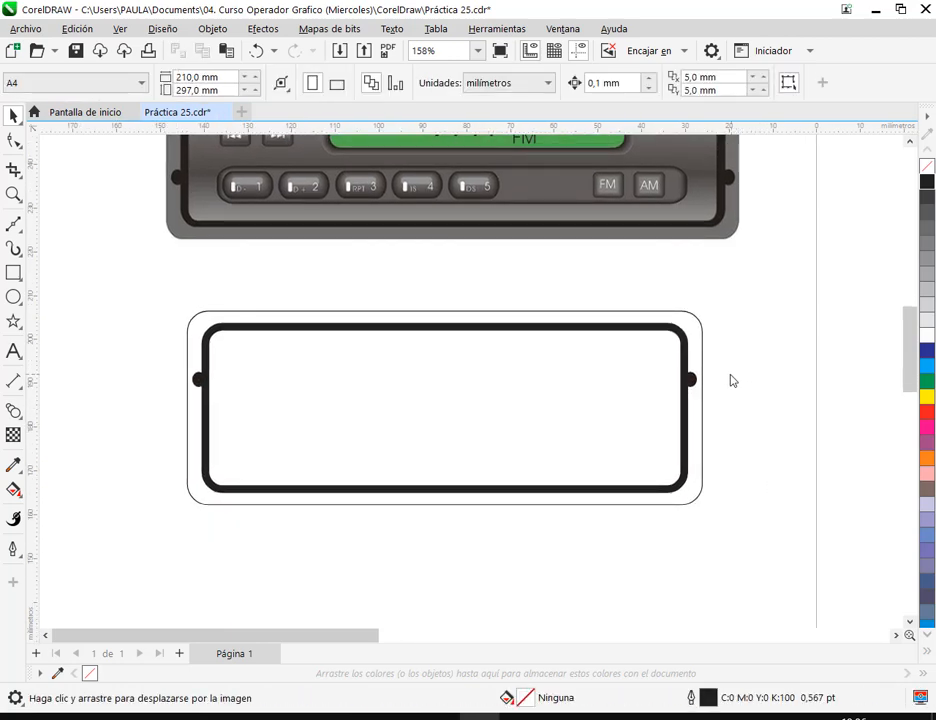
left_click(690, 380)
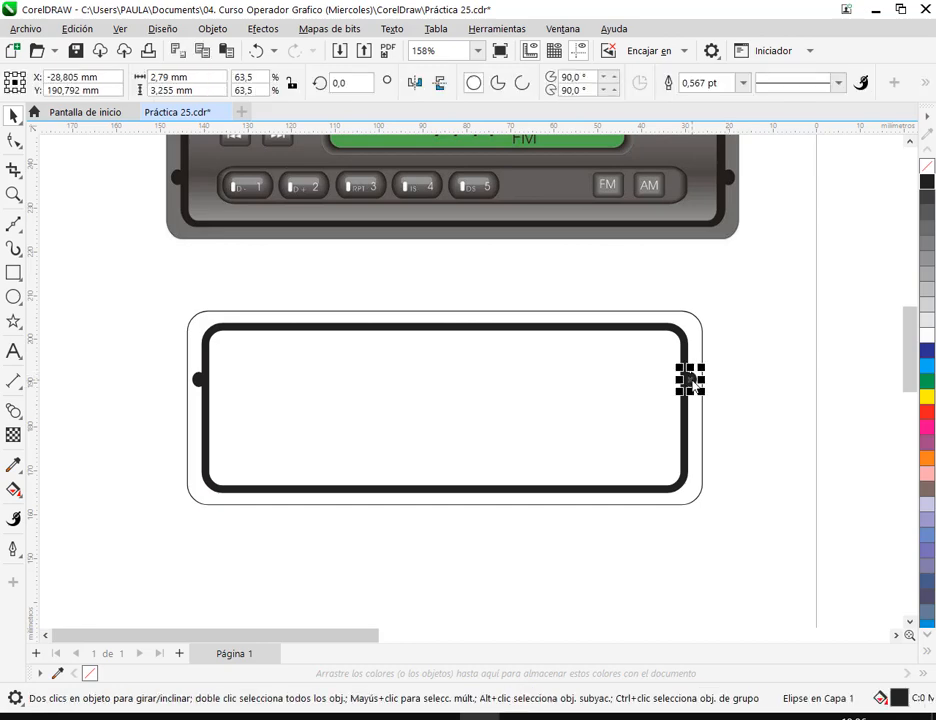
left_click_drag(691, 389, 199, 437)
left_click(157, 437)
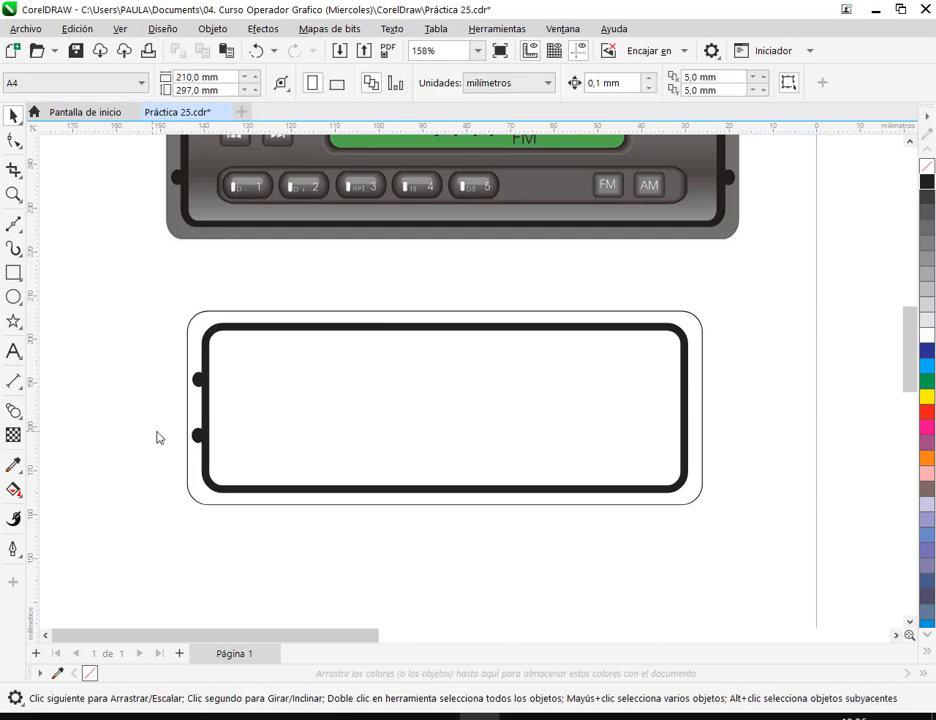
Replace the lower left ellipse with a copy of the upper one directly below it, the pair spanning about 15.4 mm in height
left_click(199, 436)
key("Escape")
left_click(199, 380)
left_click_drag(199, 380, 199, 432)
Give both ellipses on the left border a cyan outline
left_click_drag(161, 352, 215, 442)
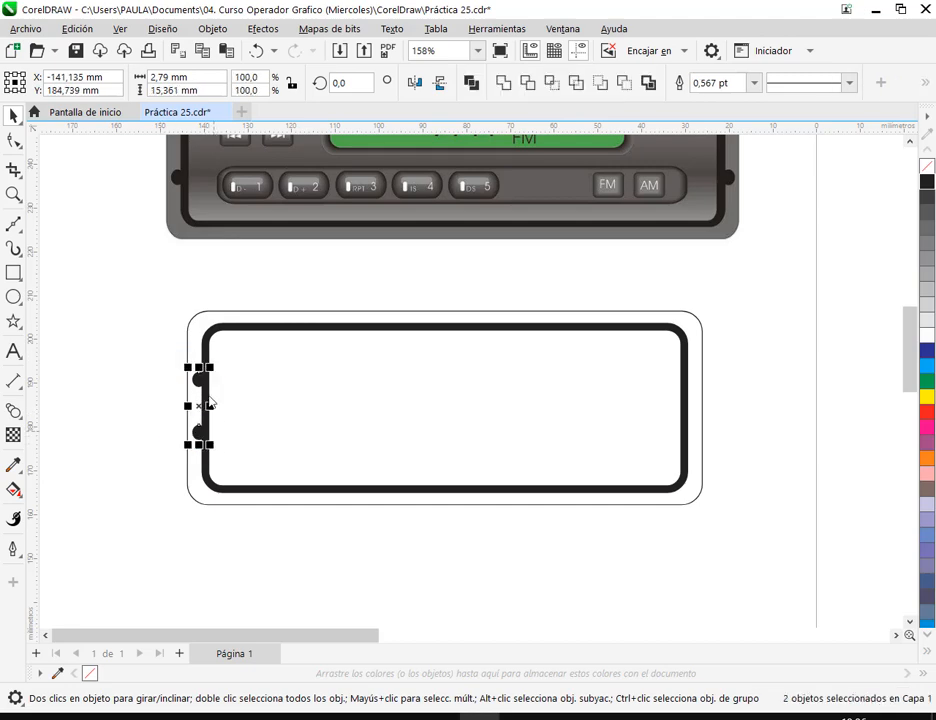
scroll(210, 434, "up", 3)
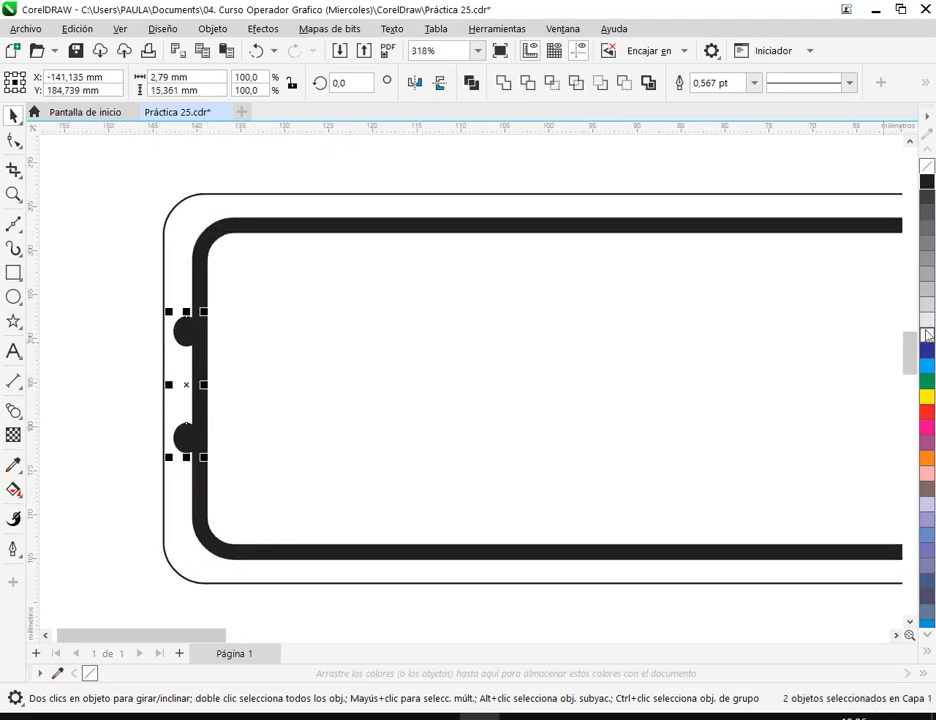
right_click(927, 374)
left_click(121, 397)
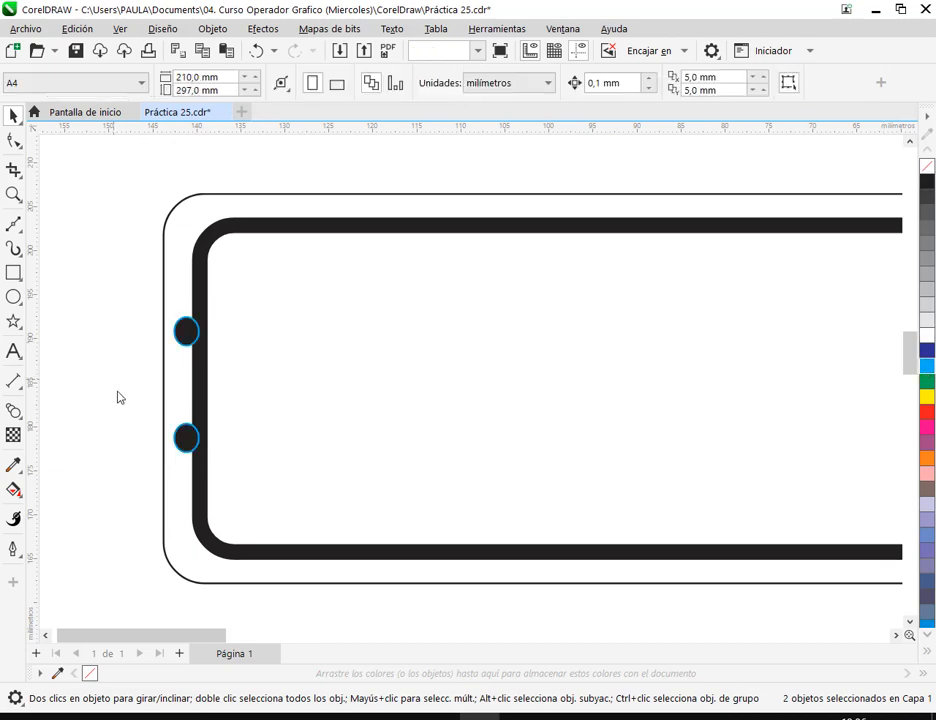
Place a vertical guide at X about -139.6 mm, along the inner edges of the two left ellipses
scroll(80, 406, "up", 2)
left_click_drag(28, 398, 231, 283)
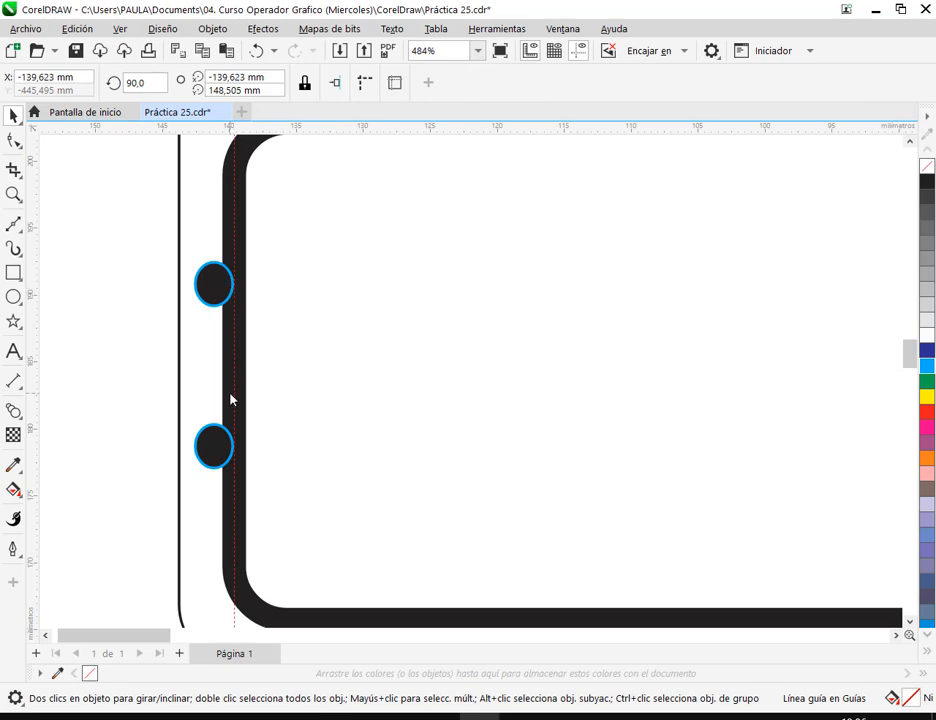
scroll(256, 332, "down", 3)
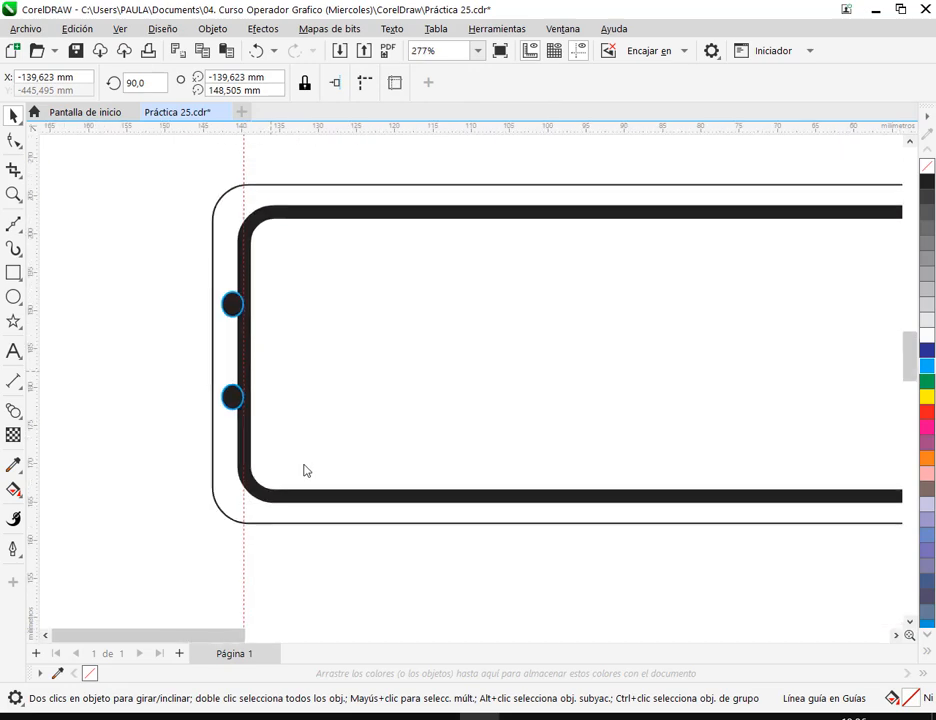
Delete the vertical guide running along the inner edges of the two left ellipses
key("Delete")
scroll(266, 496, "down", 1)
left_click_drag(266, 496, 220, 508)
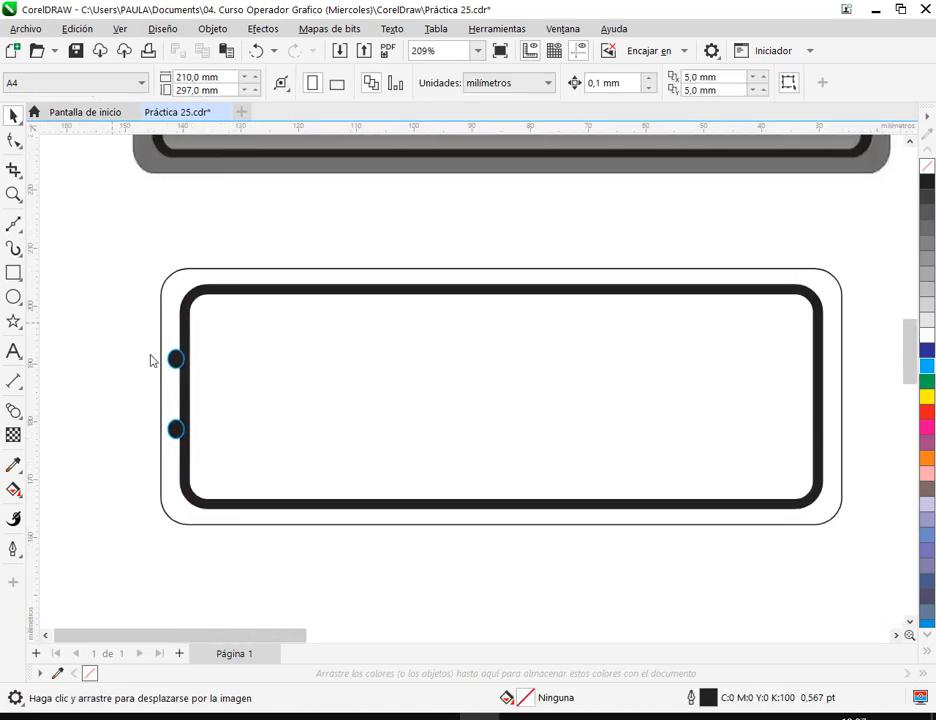
Try placing a copy of the left ellipse pair straight across on the right border
left_click_drag(146, 344, 227, 469)
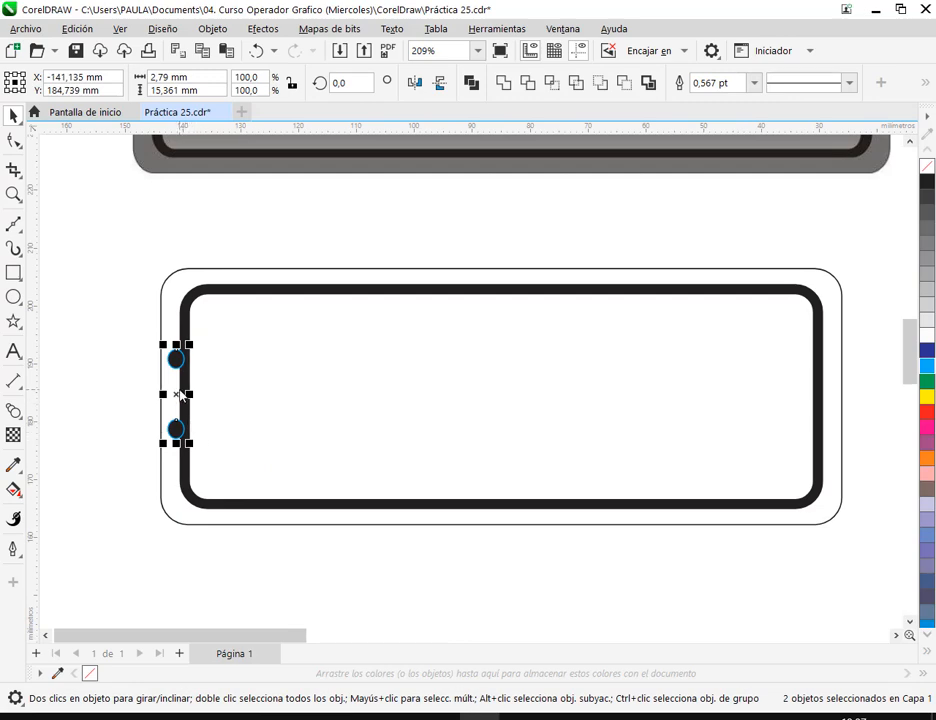
left_click_drag(181, 395, 827, 395)
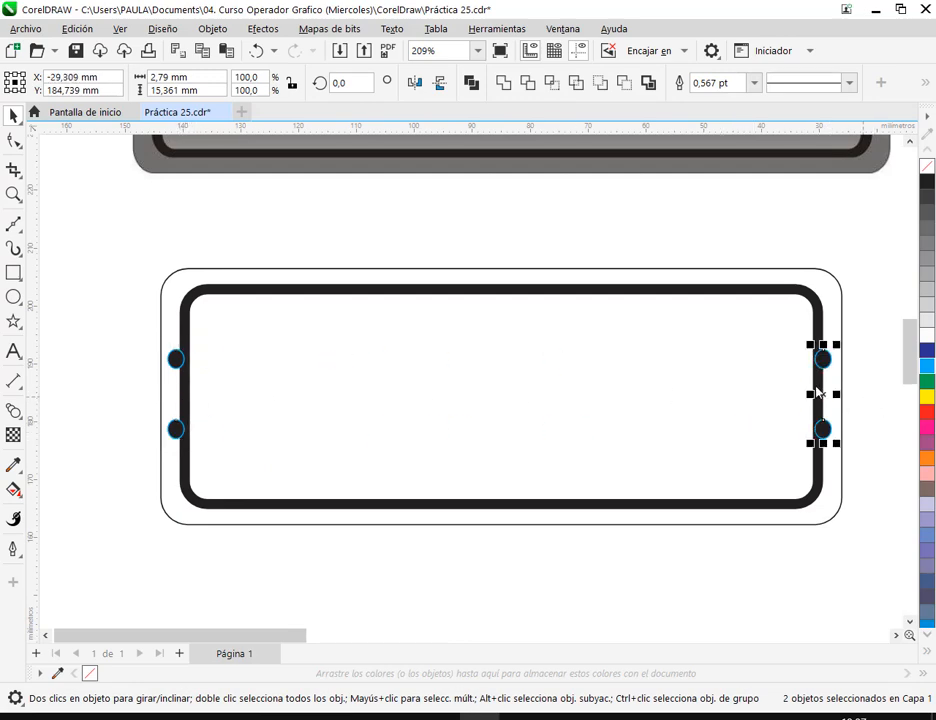
left_click(901, 370)
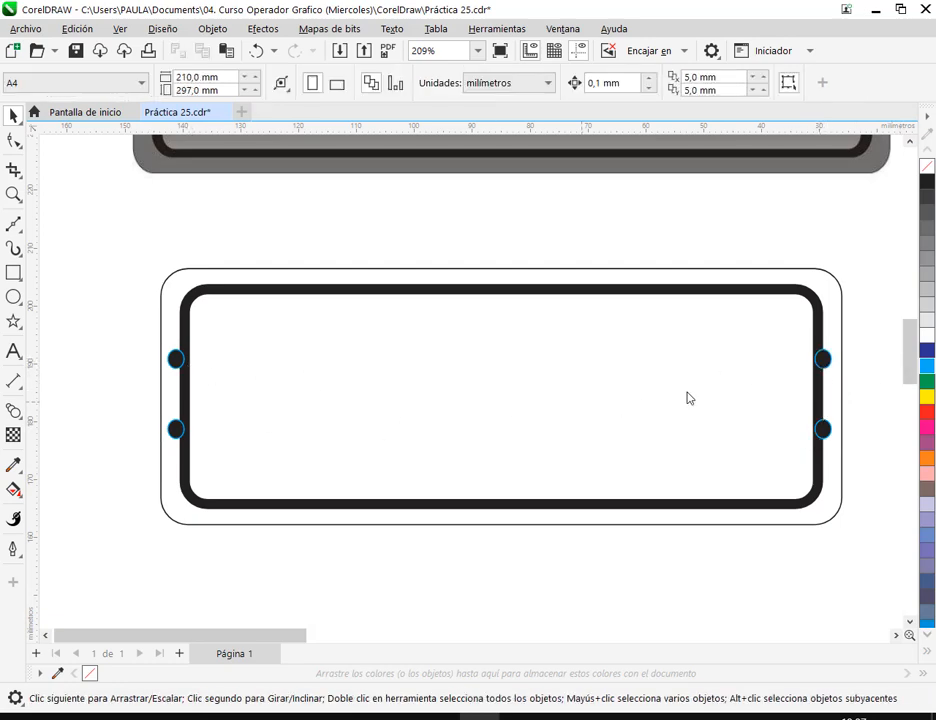
Nudge the copied right ellipse pair horizontally to X about -28.7 mm and delete it
left_click_drag(893, 344, 802, 470)
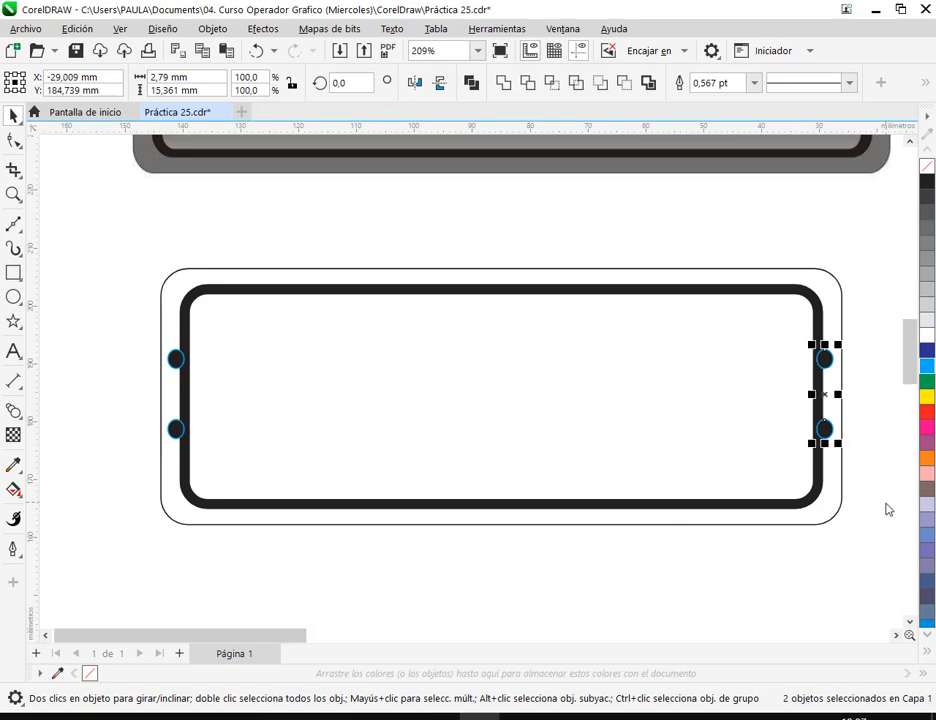
key("Right")
key("Right")
key("Right")
key("Right")
key("Right")
key("Left")
key("Left")
key("Left")
key("Left")
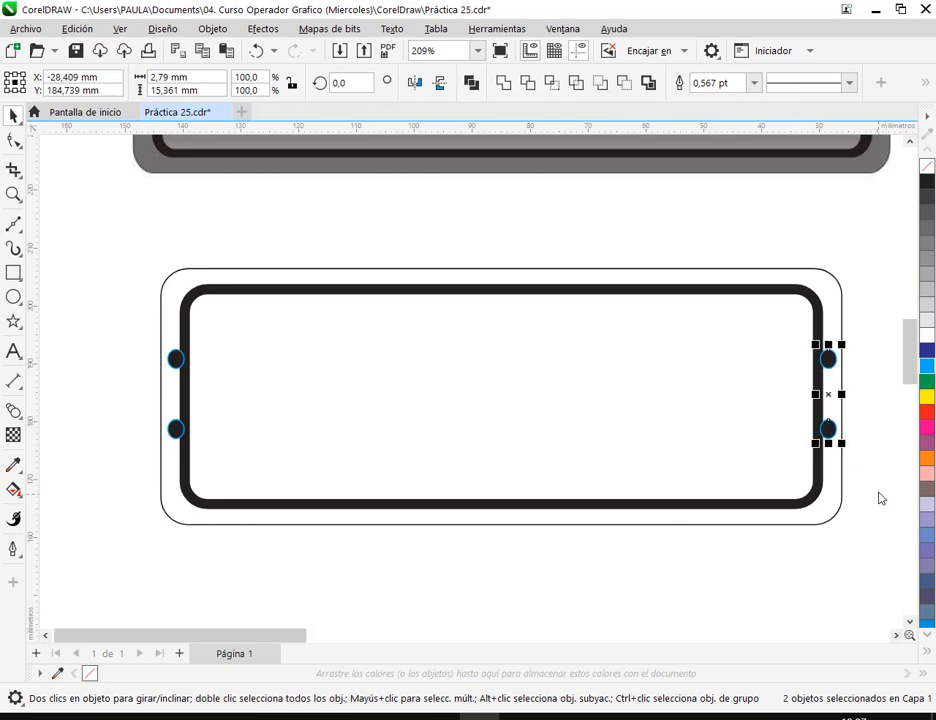
key("Left")
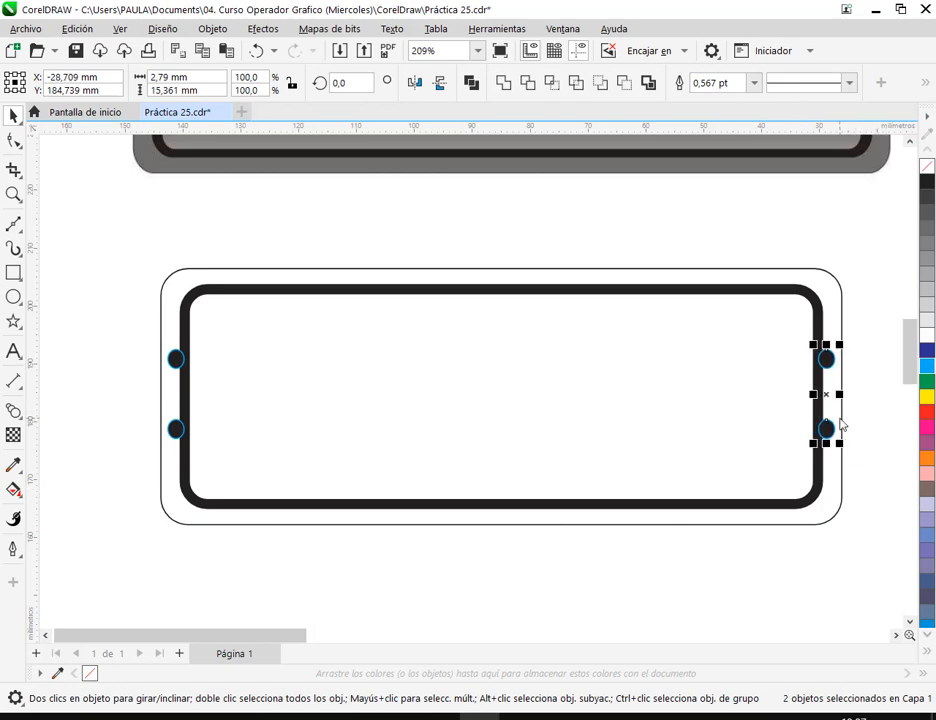
key("Delete")
Place a vertical guide through the centre of the thick black rounded rectangle
left_click(650, 395)
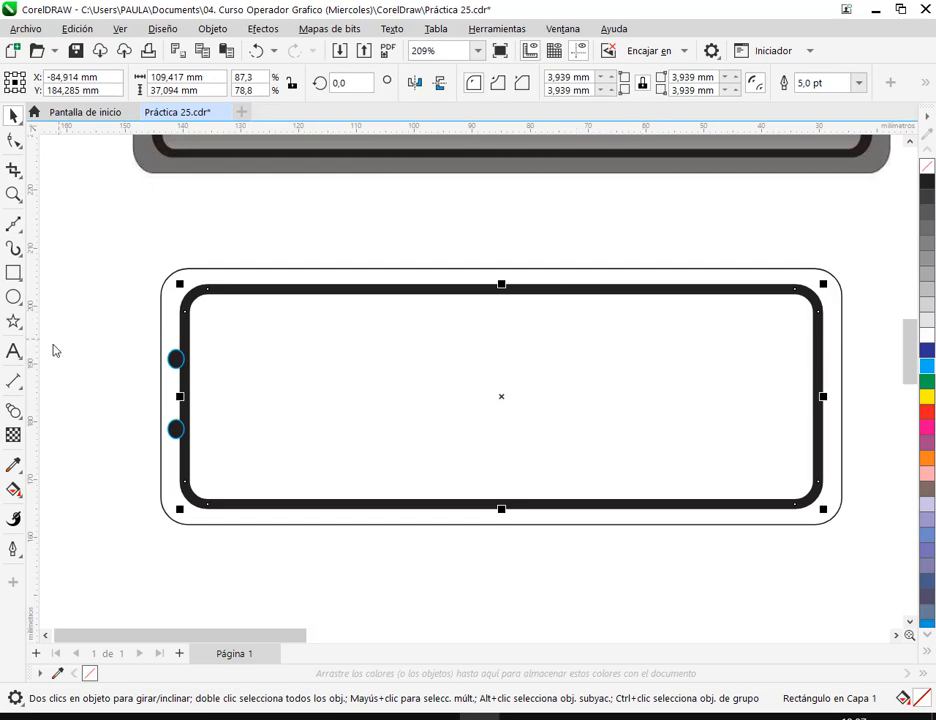
left_click_drag(33, 357, 501, 398)
left_click(342, 322)
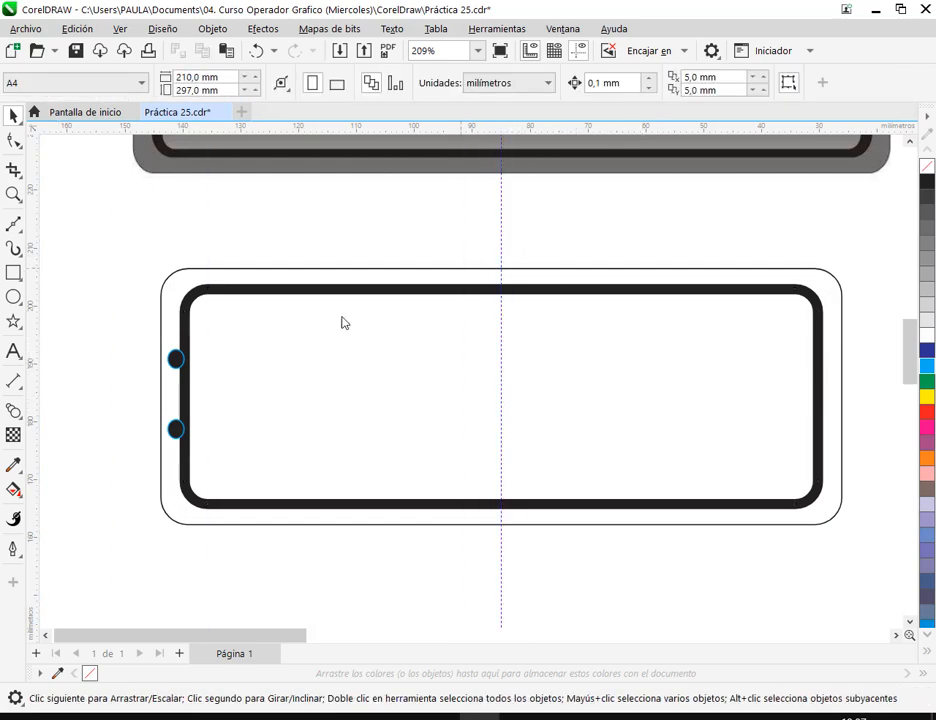
Try moving the left ellipse pair's rotation centre to the centre of the black rectangle
left_click_drag(130, 330, 236, 468)
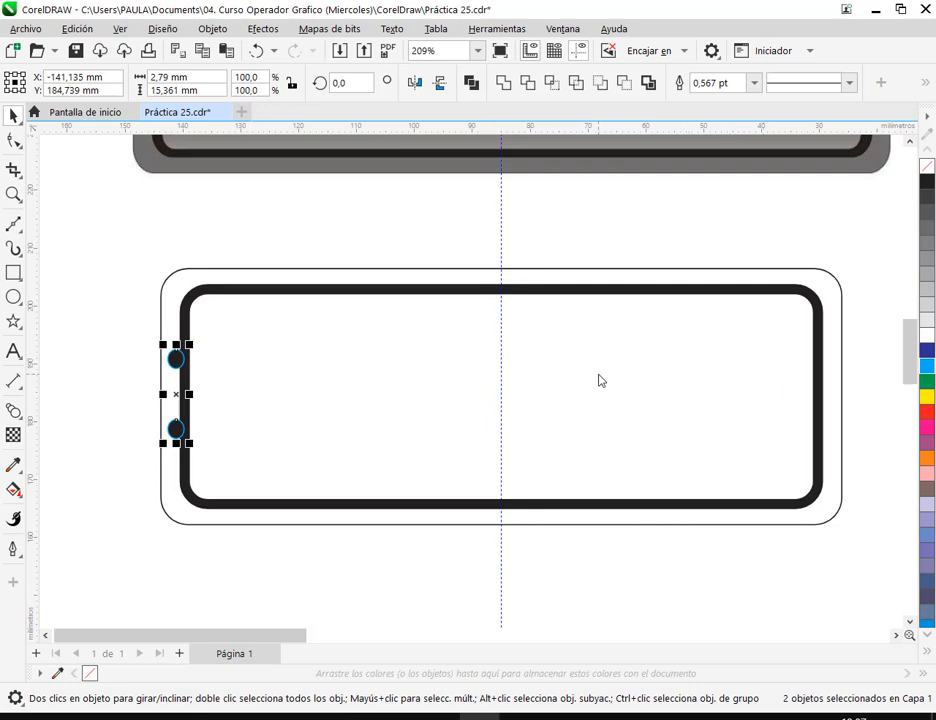
left_click(184, 397)
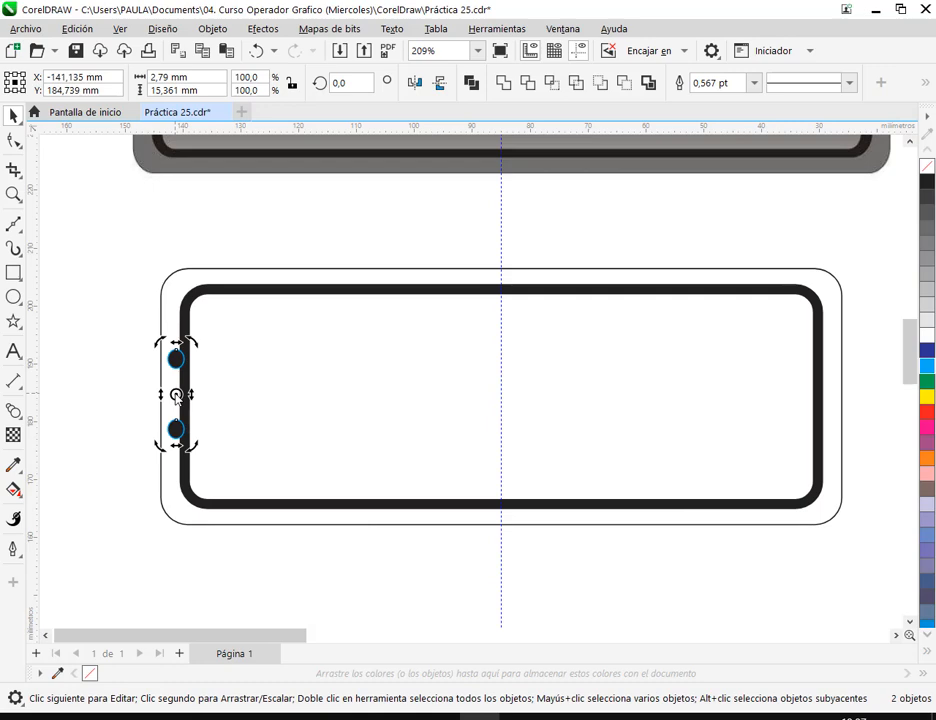
left_click(177, 395)
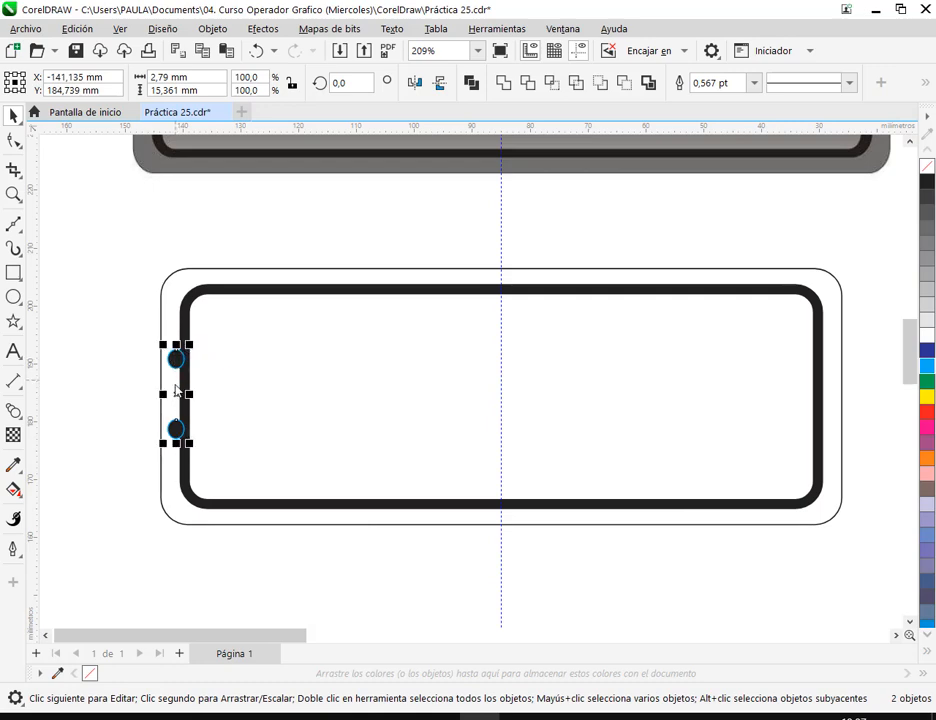
left_click(177, 397)
left_click_drag(177, 395, 503, 397)
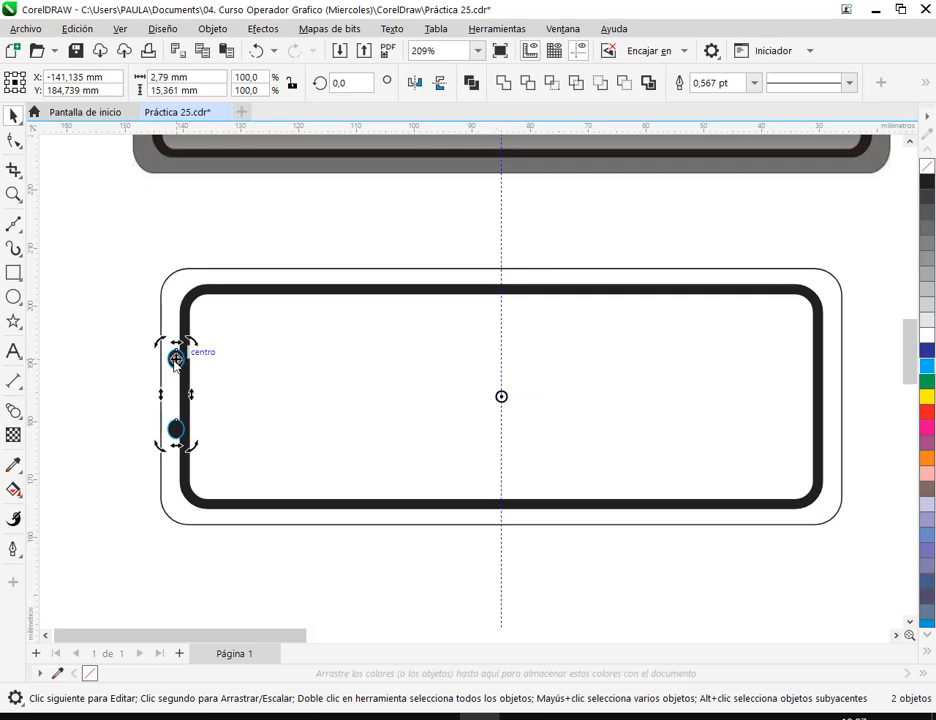
left_click(226, 52)
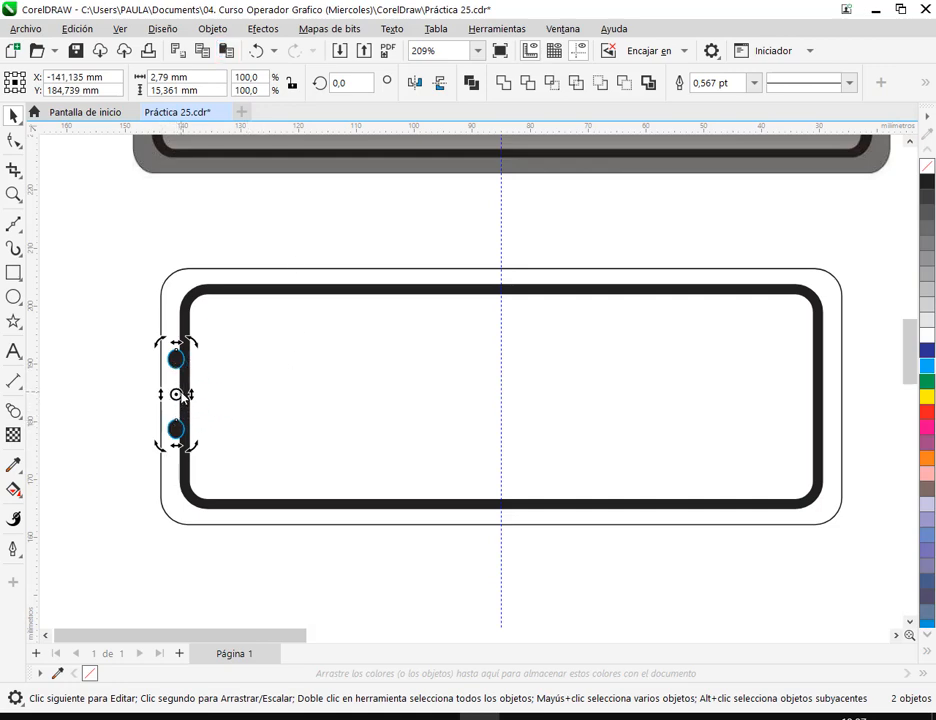
Try rotating a copy of the left ellipse pair 180° about a point on the guide, and delete the copy
mouse_move(177, 394)
left_mouse_down()
mouse_move(564, 382)
mouse_move(501, 391)
left_mouse_up()
left_click_drag(192, 345, 865, 406)
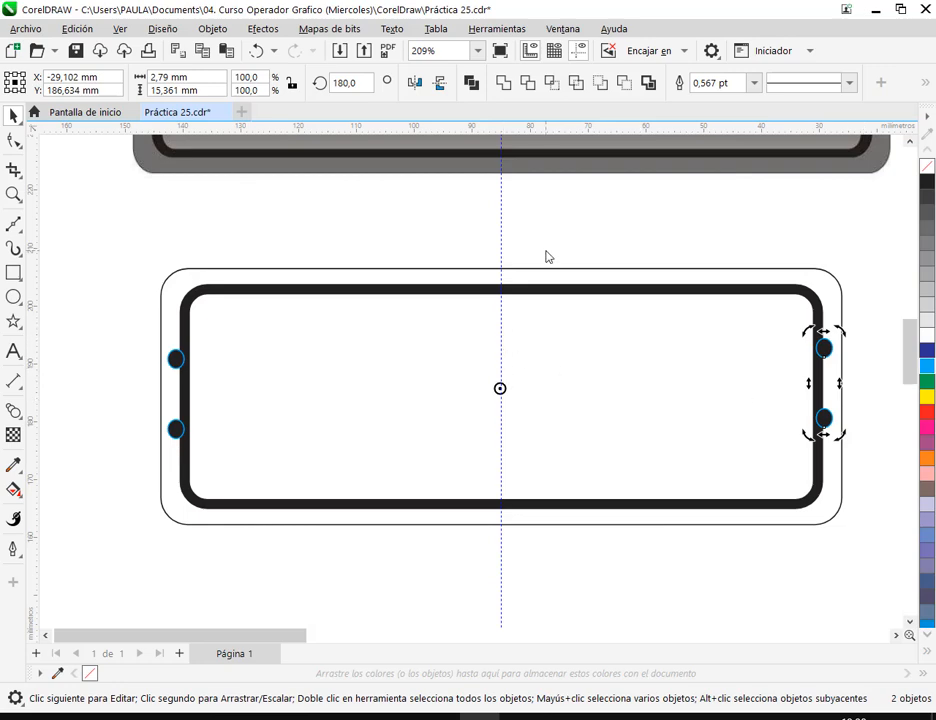
left_click(654, 217)
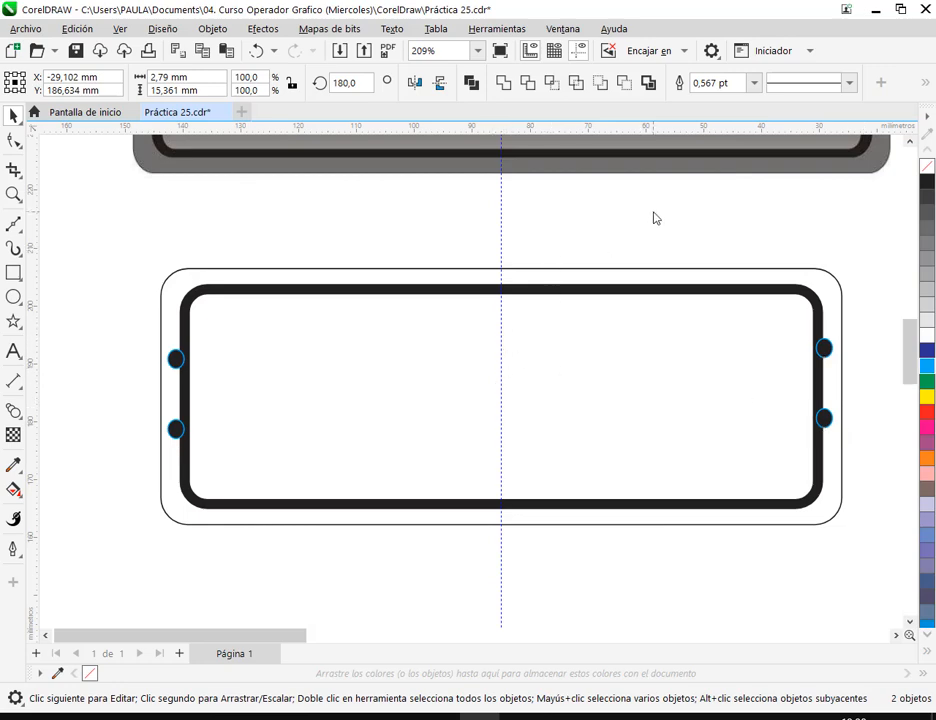
left_click_drag(882, 305, 800, 460)
key("Delete")
Try duplicating the left ellipse pair with its rotation centre placed on the guide
left_click_drag(121, 334, 232, 452)
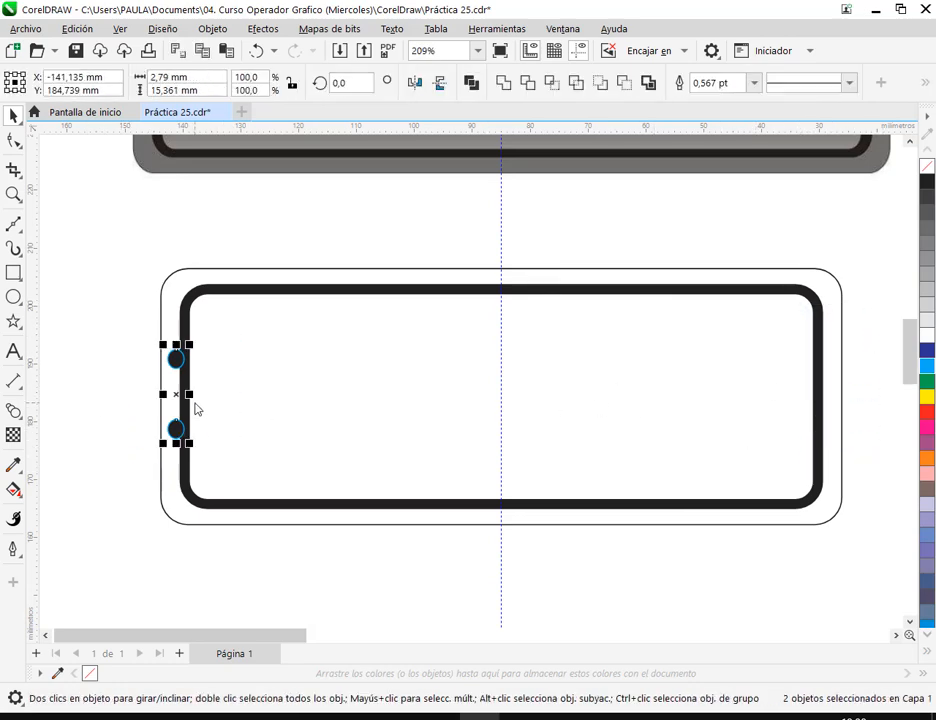
left_click(177, 397)
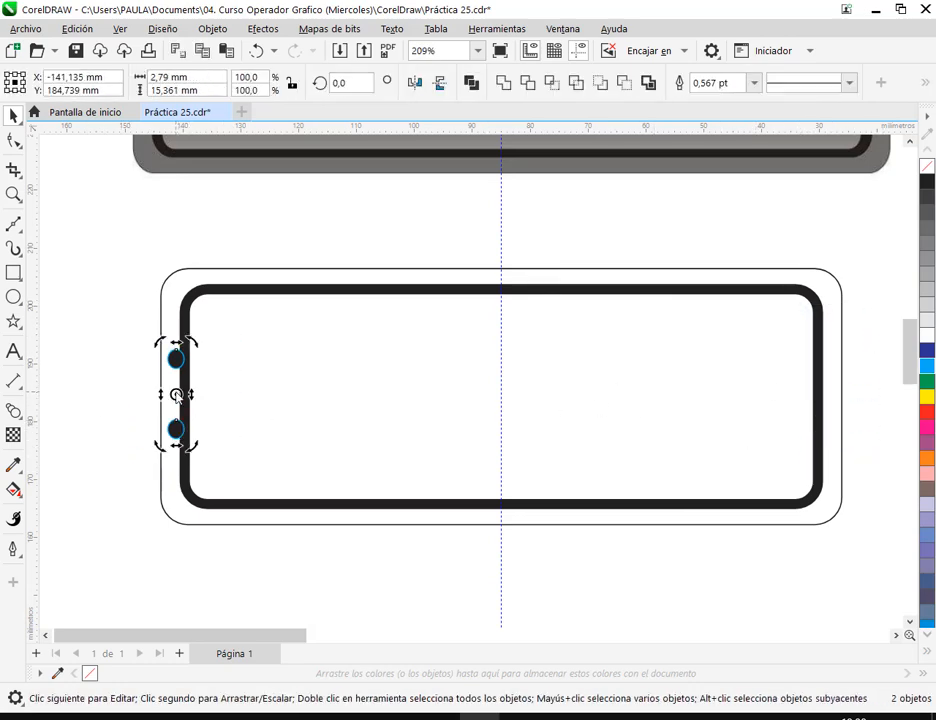
mouse_move(177, 397)
left_mouse_down()
mouse_move(512, 391)
mouse_move(501, 397)
left_mouse_up()
key("plus")
mouse_move(176, 396)
left_mouse_down()
mouse_move(501, 389)
mouse_move(495, 403)
mouse_move(546, 398)
mouse_move(502, 398)
left_mouse_up()
left_click(173, 336)
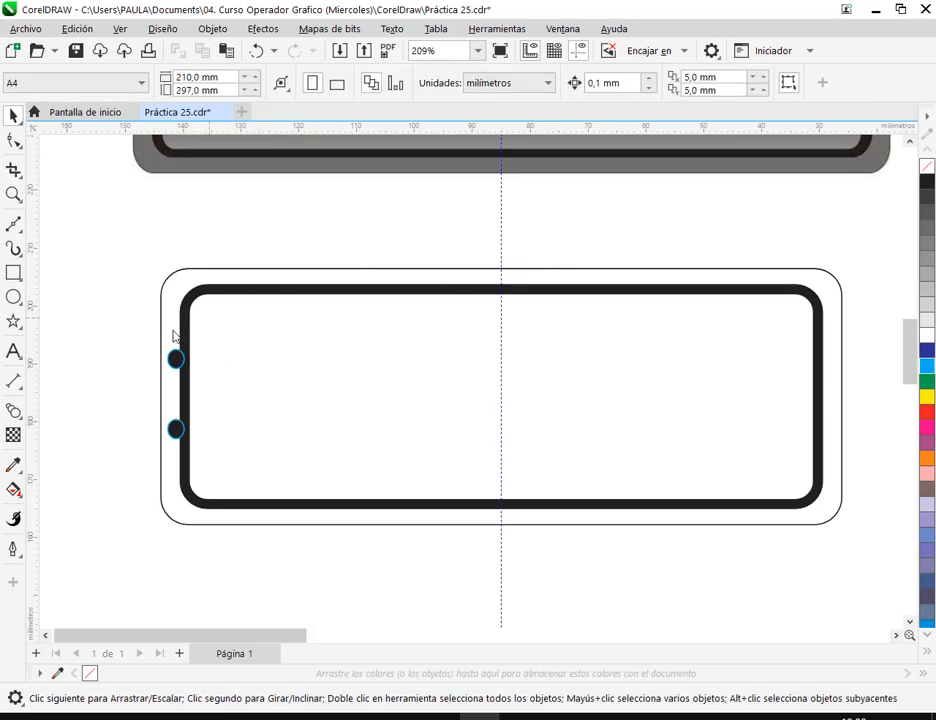
left_click(176, 362)
left_click(191, 400)
left_click(181, 430)
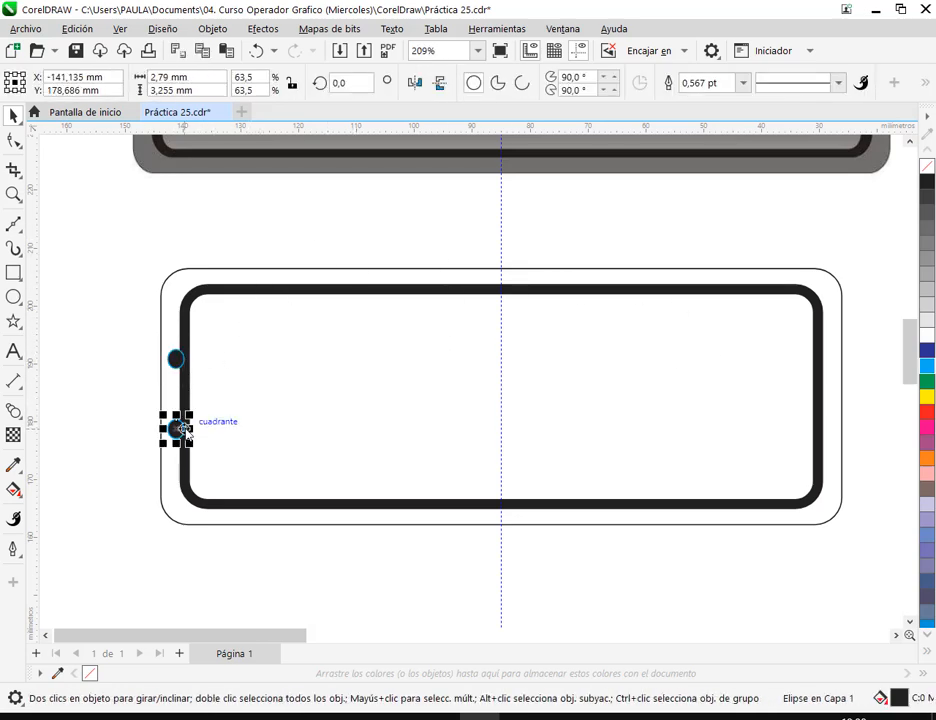
left_click(131, 364)
Rotate a copy of the left ellipse pair 180° about the black rectangle's centre onto the right border
left_click_drag(123, 332, 265, 413)
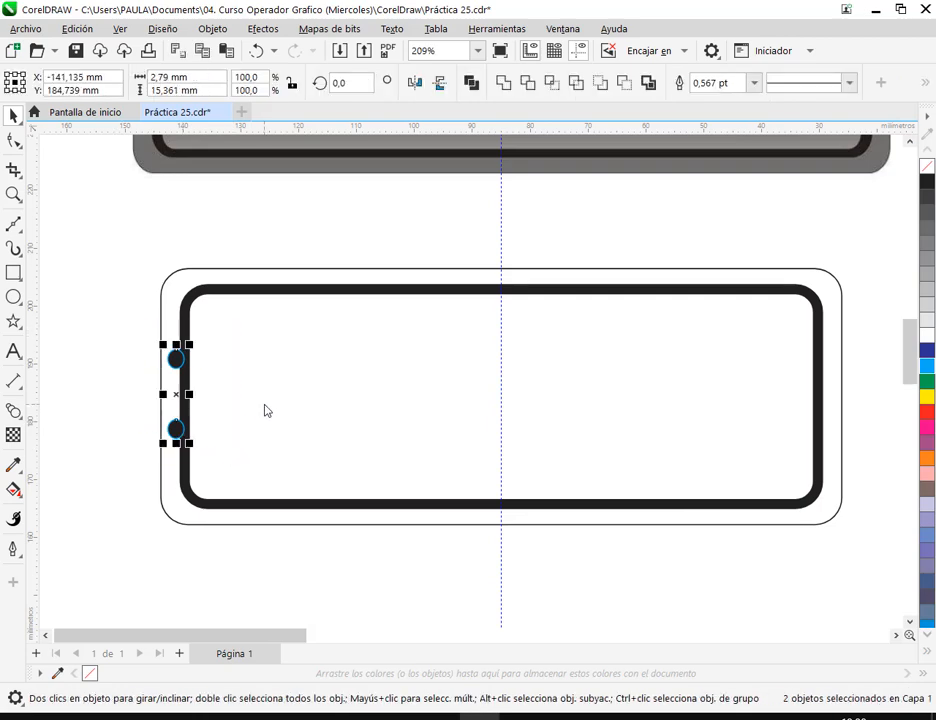
left_click(176, 396)
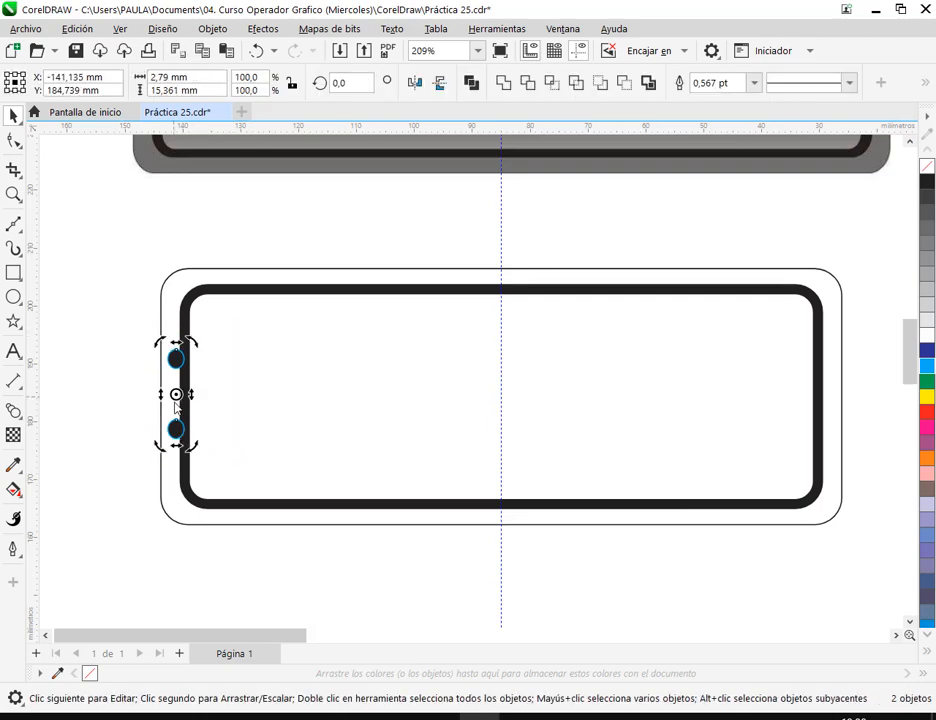
left_click_drag(176, 394, 501, 396)
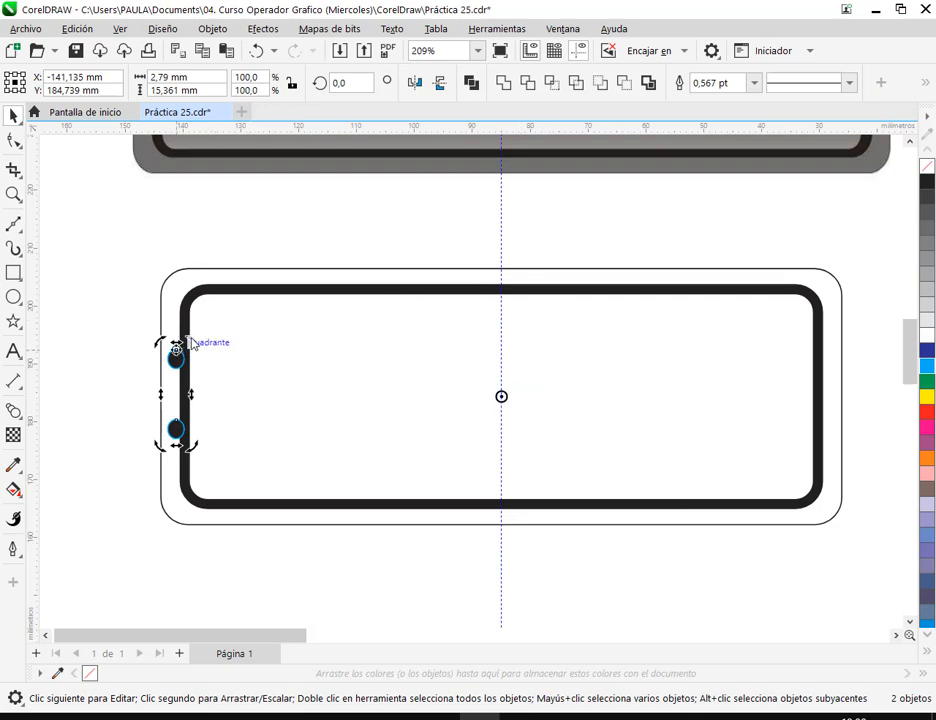
left_click_drag(158, 344, 840, 426)
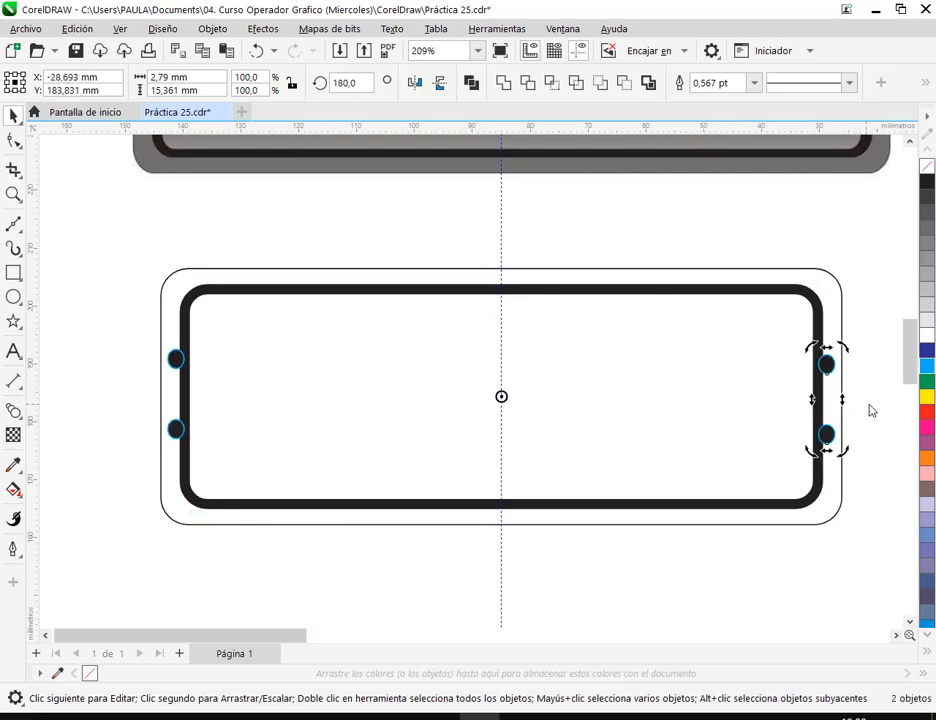
left_click(872, 410)
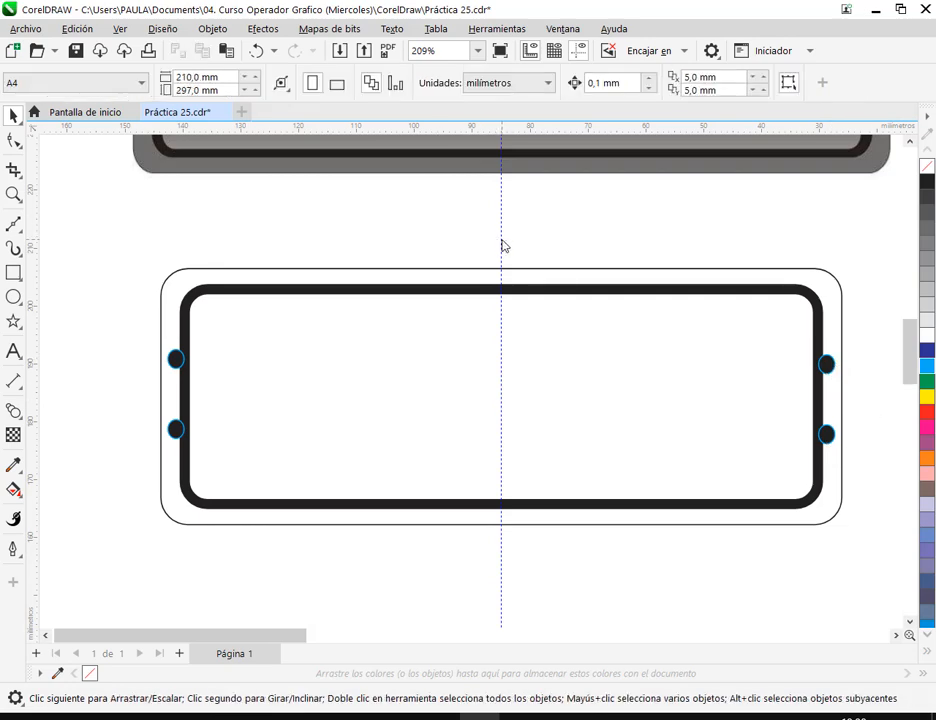
Remove the outline from all four side ellipses and save the document
left_click_drag(873, 338, 158, 458)
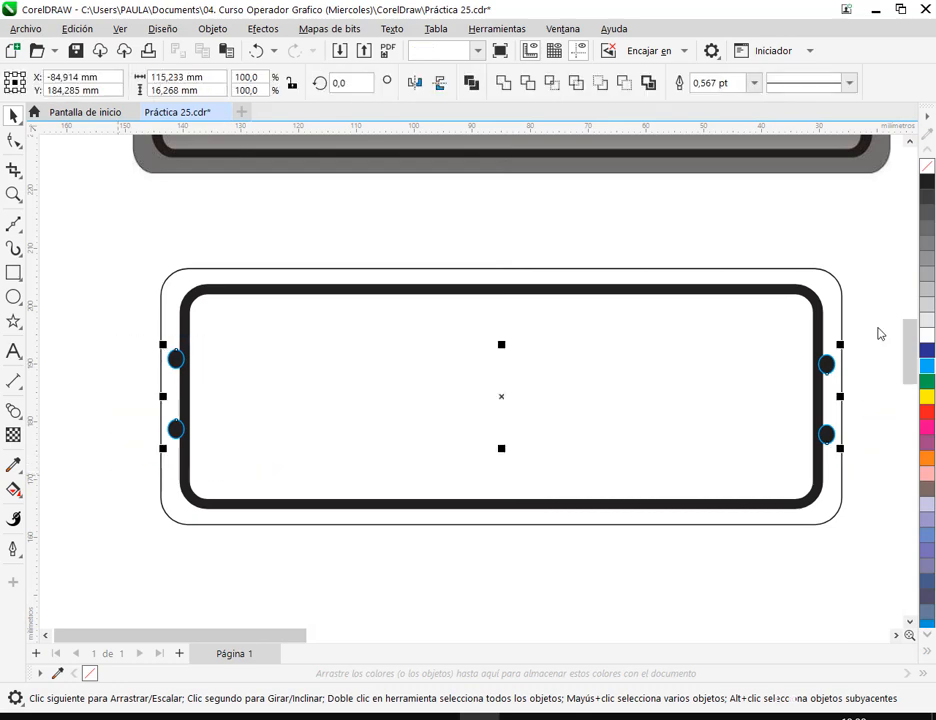
right_click(927, 166)
left_click(838, 288)
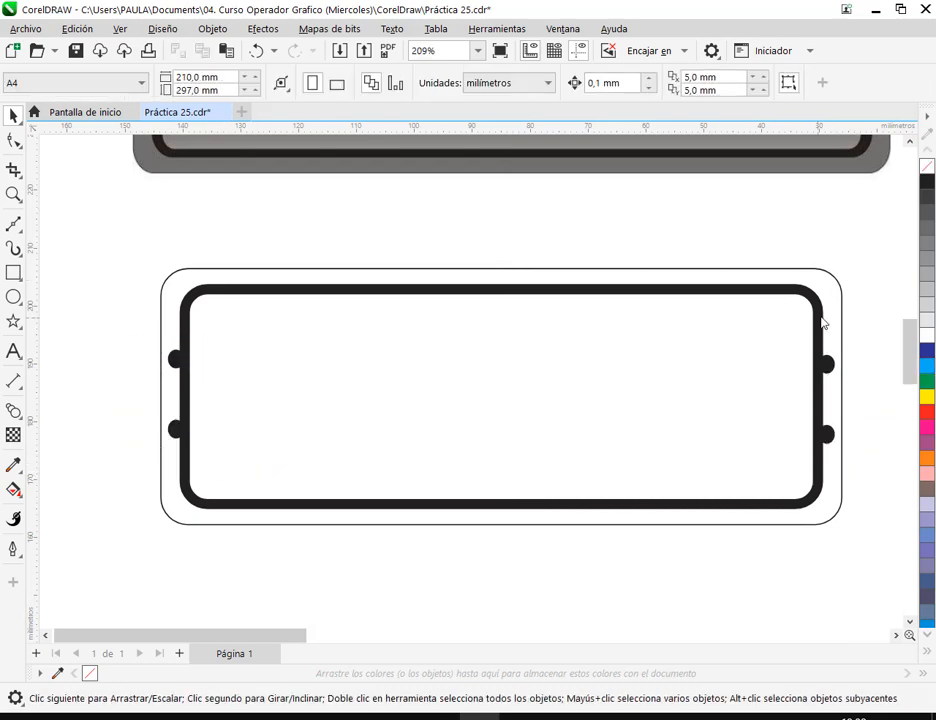
left_click(76, 50)
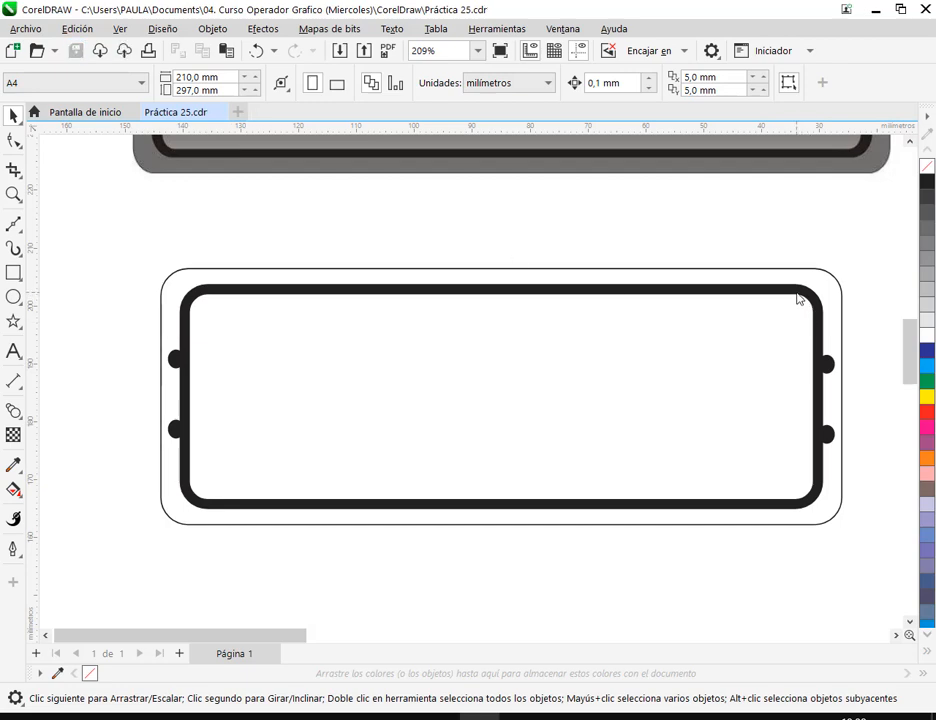
left_click(826, 373)
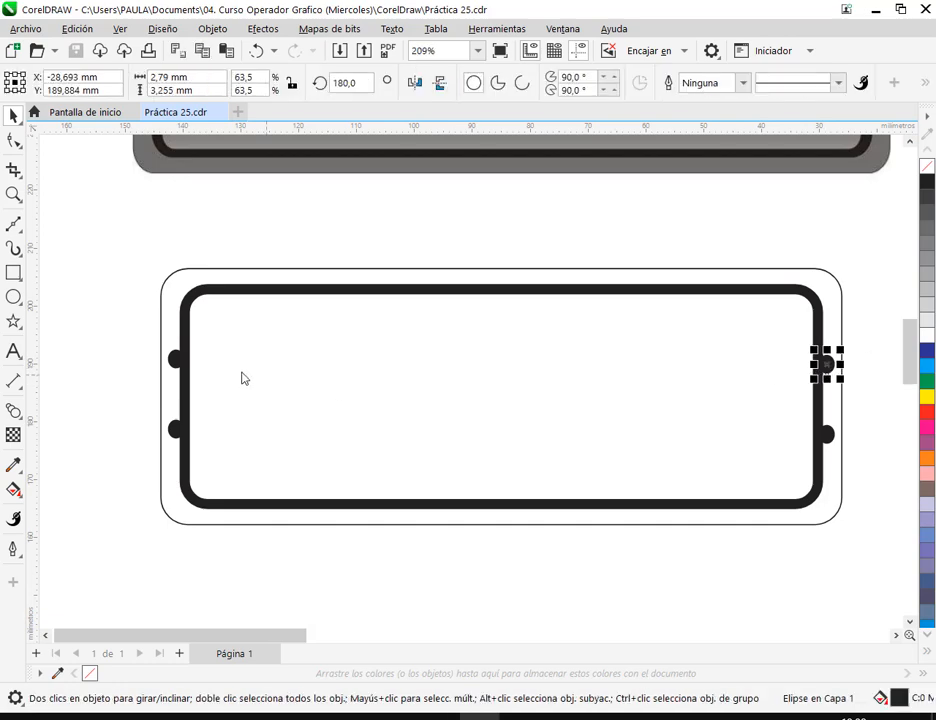
left_click(859, 384)
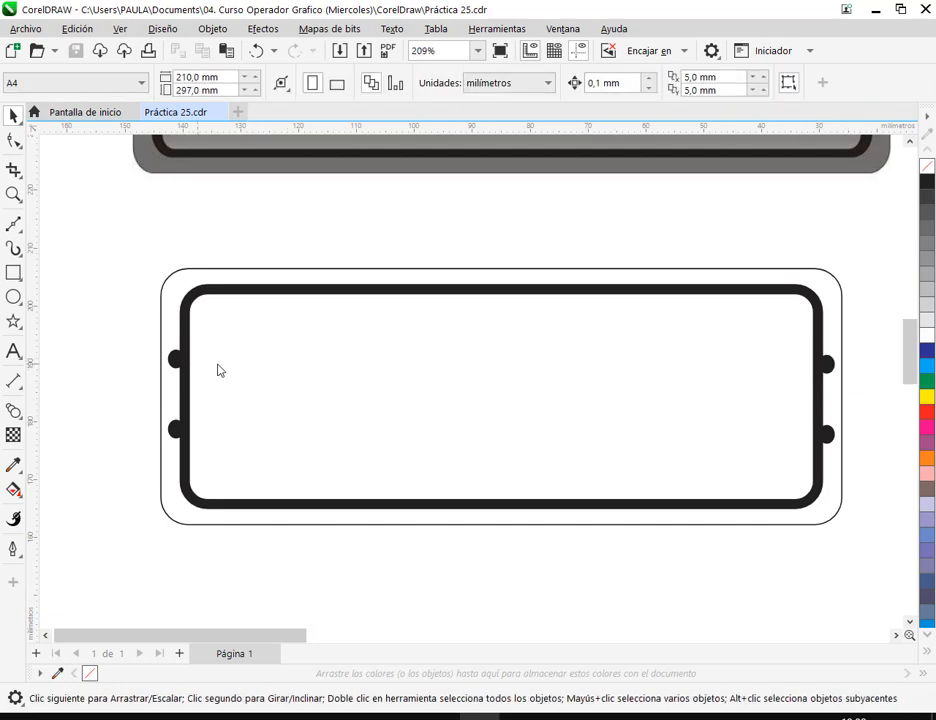
Nudge the two lower side ellipses down together by about 2 mm
scroll(870, 400, "down", 3)
left_click_drag(854, 418, 657, 516)
left_click_drag(736, 481, 747, 509)
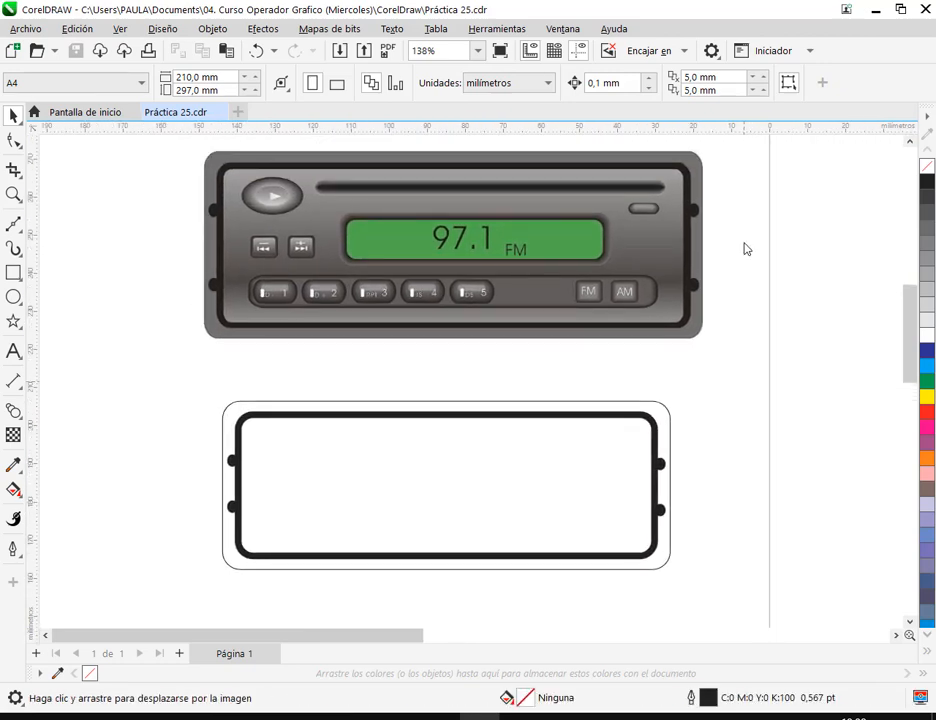
left_click_drag(178, 495, 692, 529)
key("Down")
key("Down")
key("Down")
key("Down")
key("Down")
key("Down")
key("Down")
key("Down")
key("Down")
key("Down")
key("Down")
key("Down")
key("Down")
key("Down")
key("Down")
key("Down")
key("Down")
key("Down")
key("Down")
key("Down")
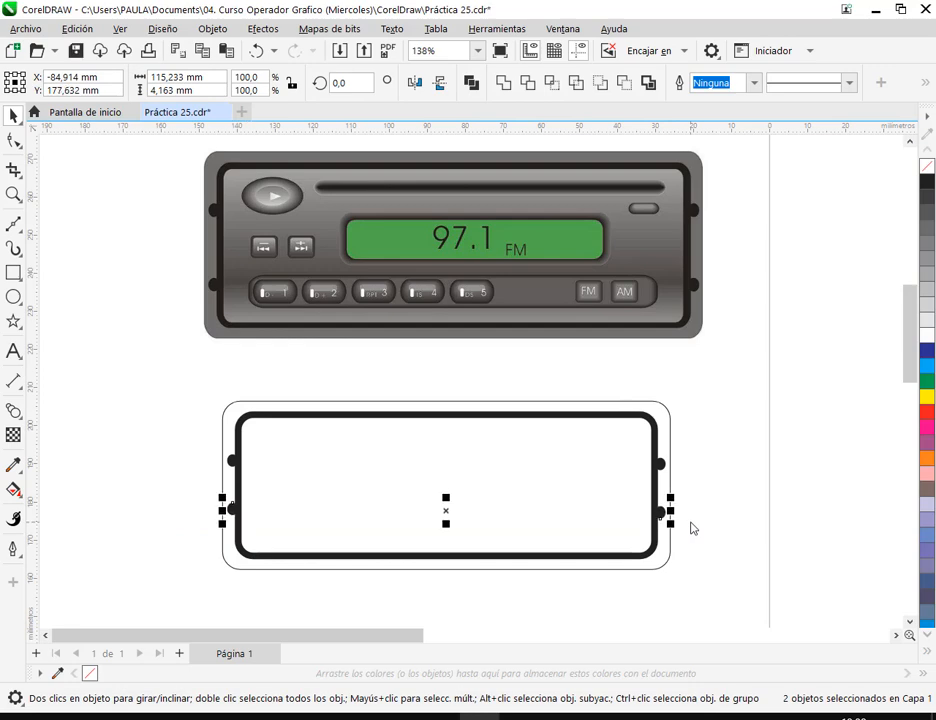
Move the two upper side ellipses up together to Y about 193.0 mm
left_click_drag(730, 495, 730, 495)
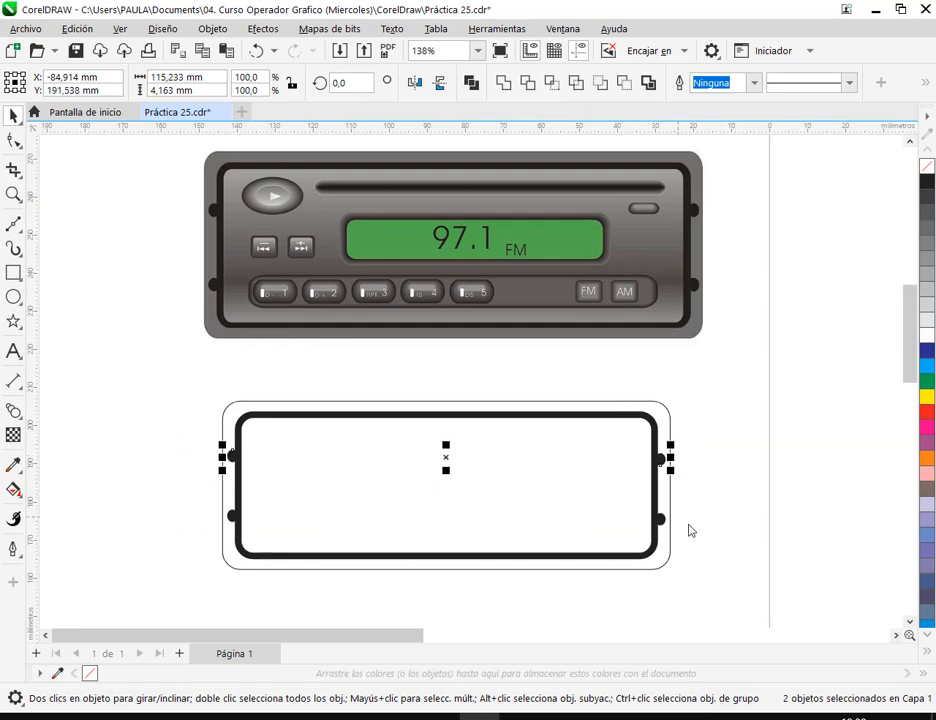
key("Up")
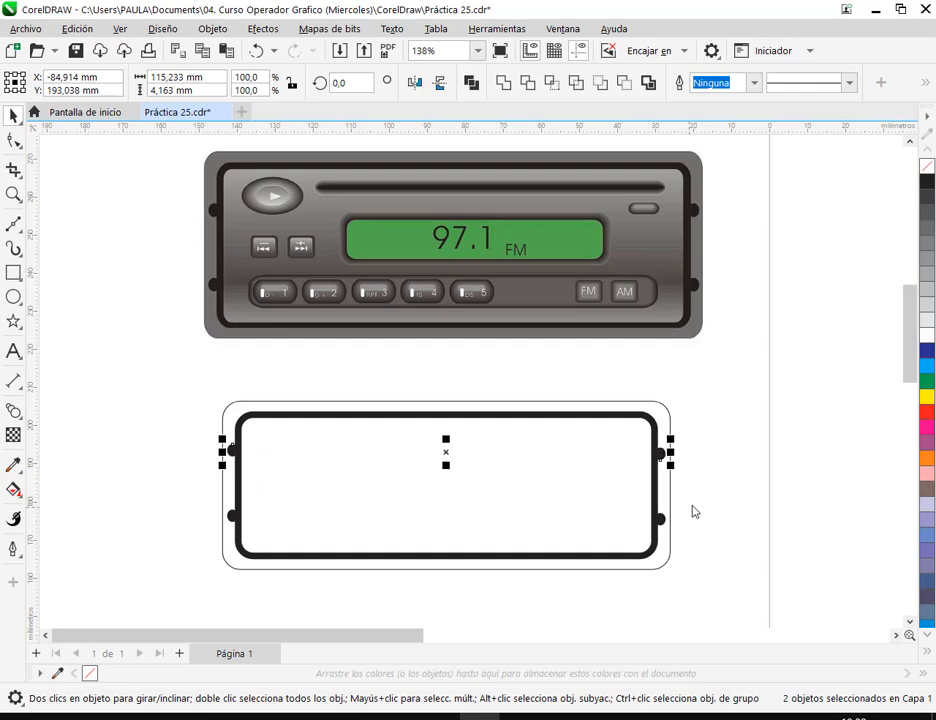
left_click(713, 515)
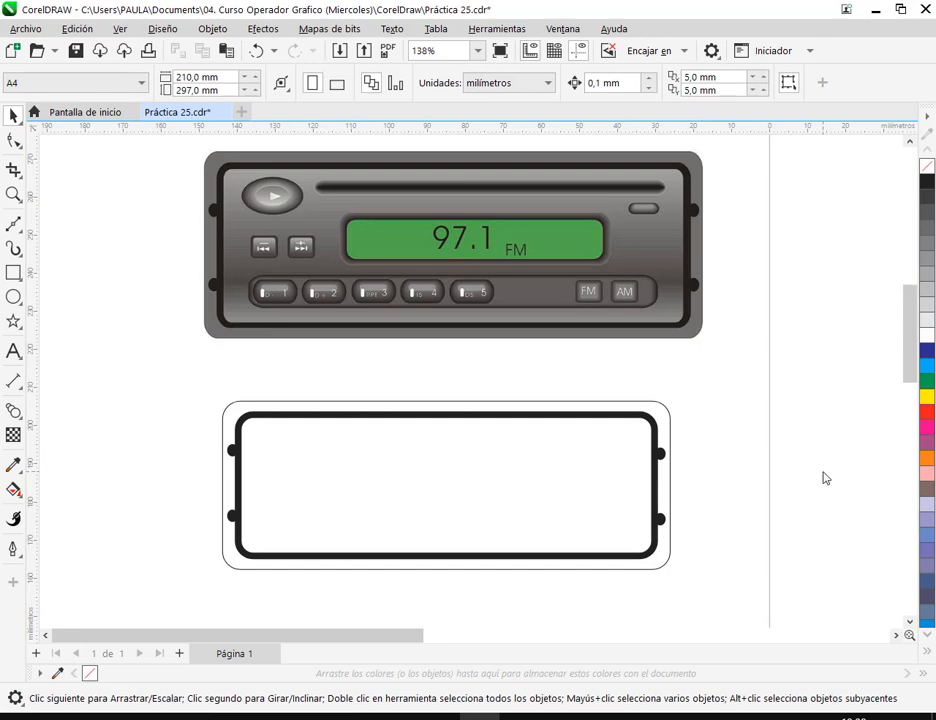
Save the document and briefly view its page layers in the Objects docker, closing the docker again
left_click(75, 50)
left_click(563, 28)
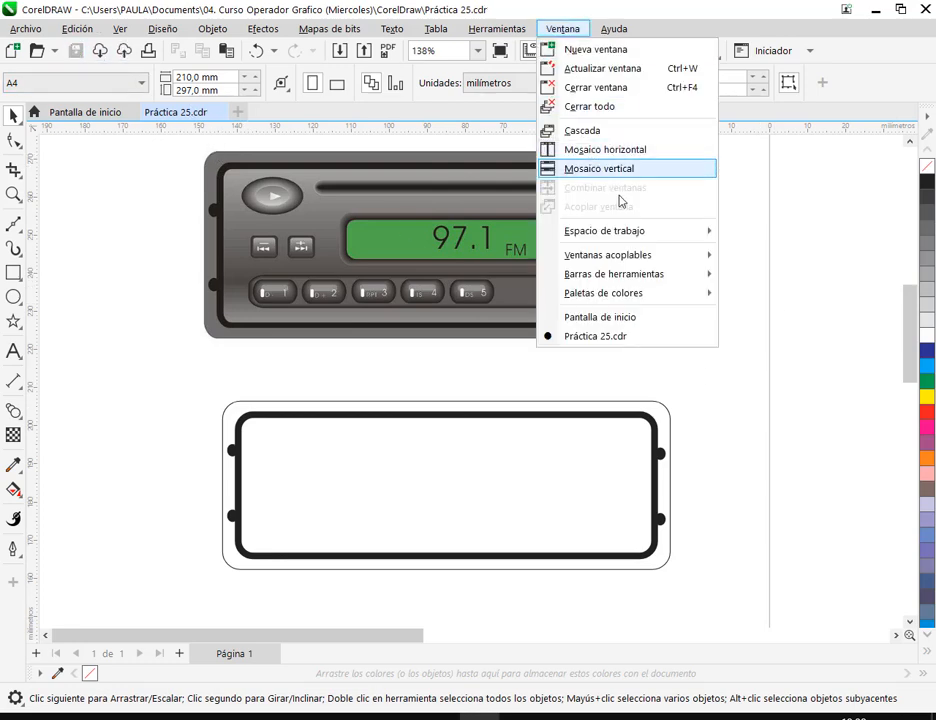
mouse_move(628, 258)
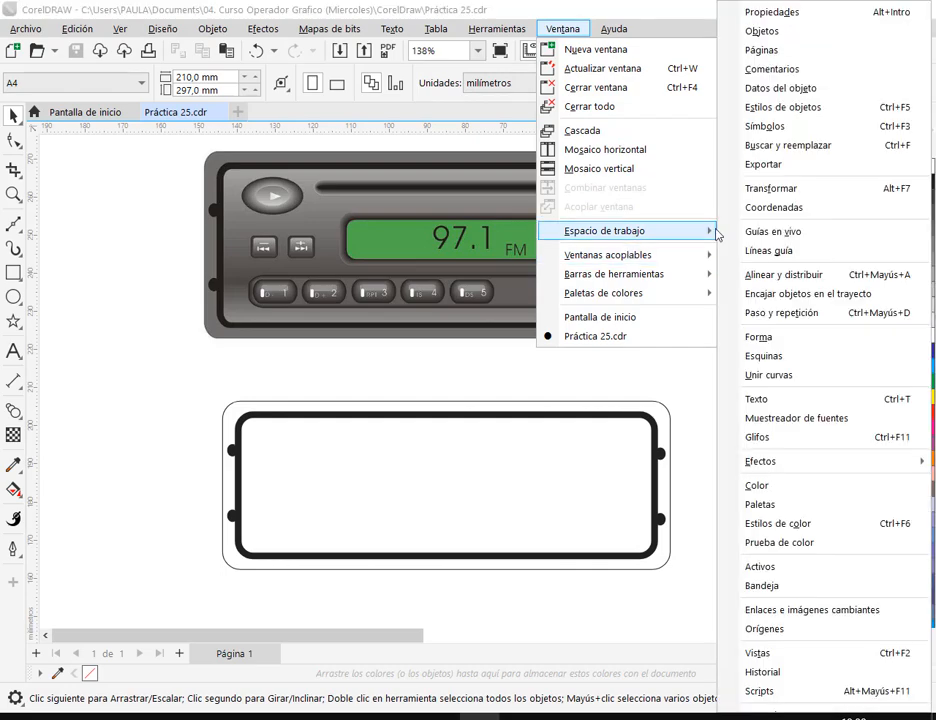
left_click(790, 35)
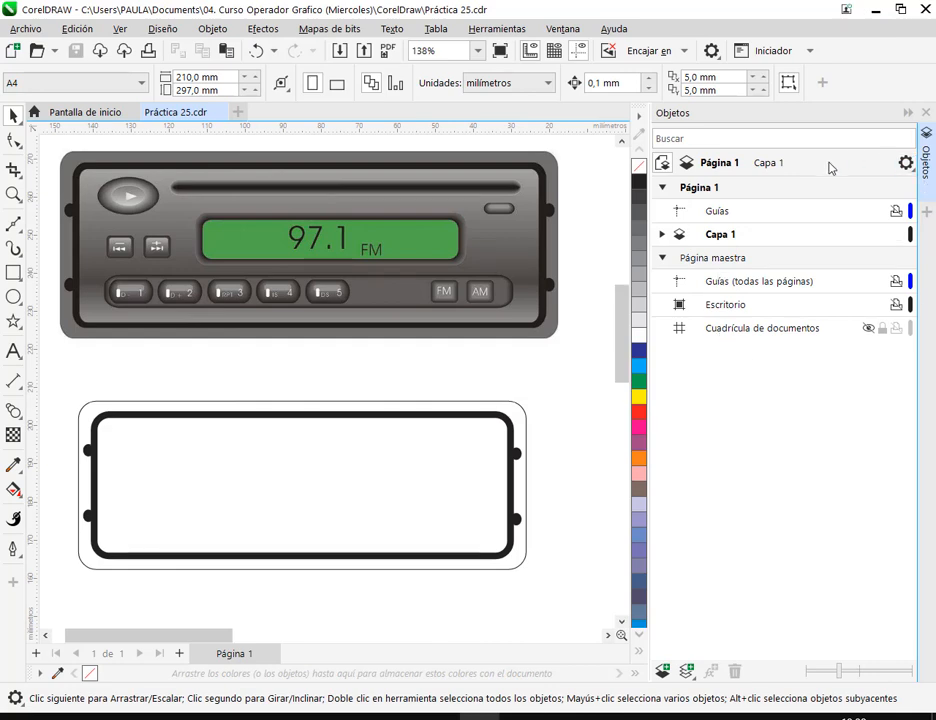
left_click(926, 114)
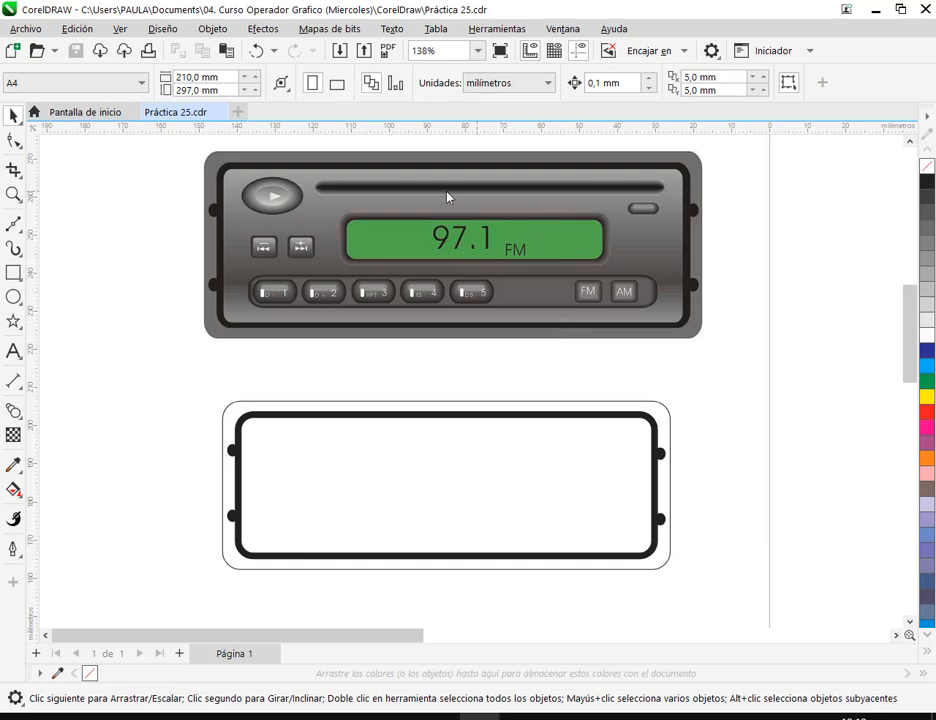
Draw a rectangle about 10.9 × 4.6 mm in the empty area beside the reference radio and round all its corners to 5 mm
scroll(627, 302, "up", 3)
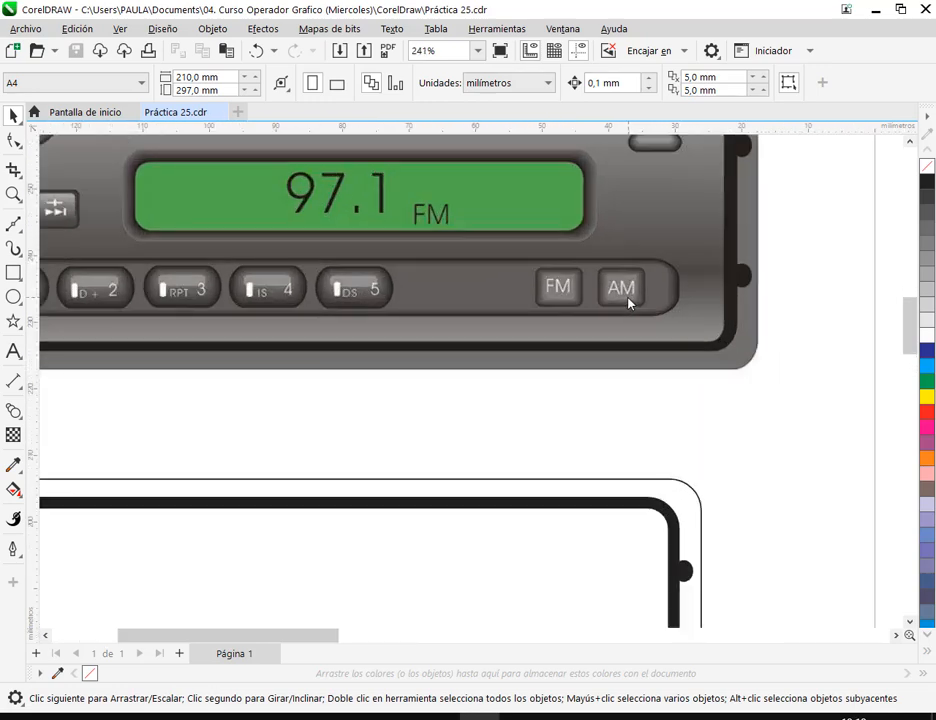
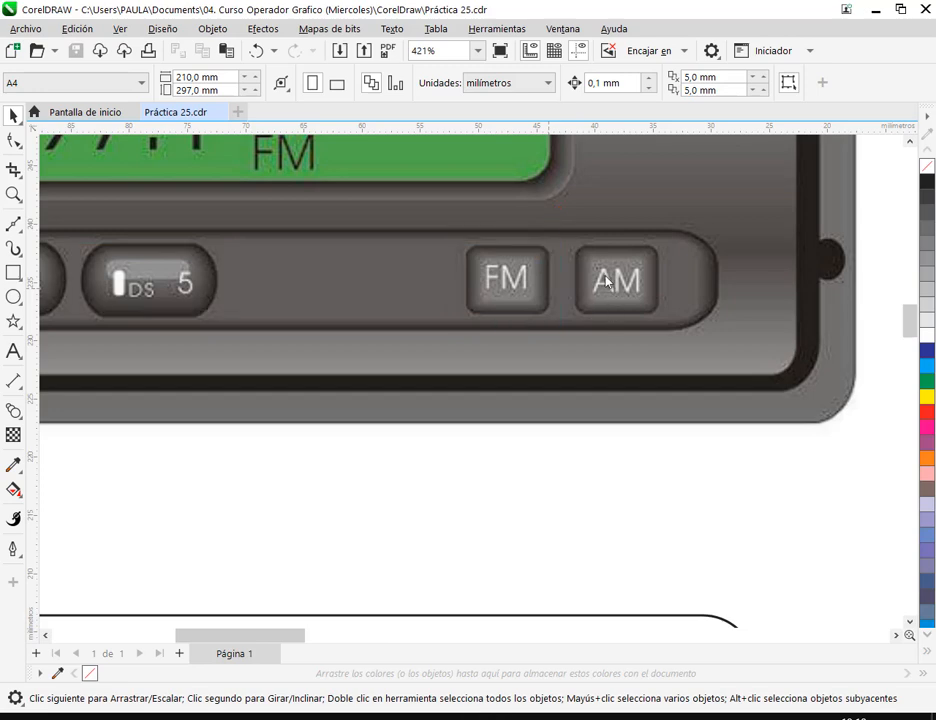
scroll(614, 279, "down", 2)
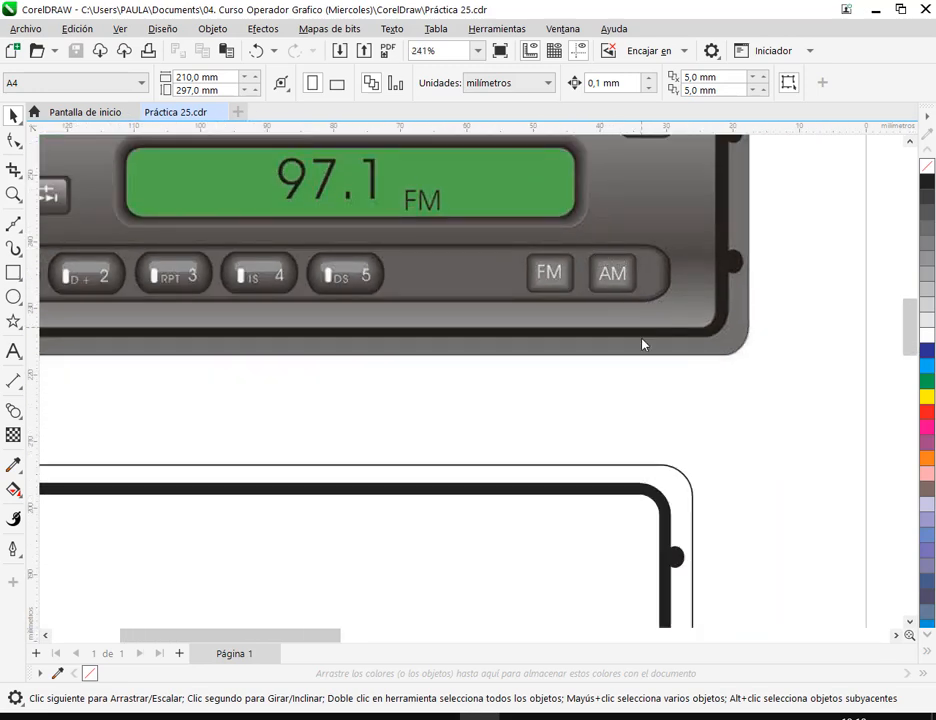
left_click_drag(487, 313, 520, 478)
scroll(718, 293, "up", 2)
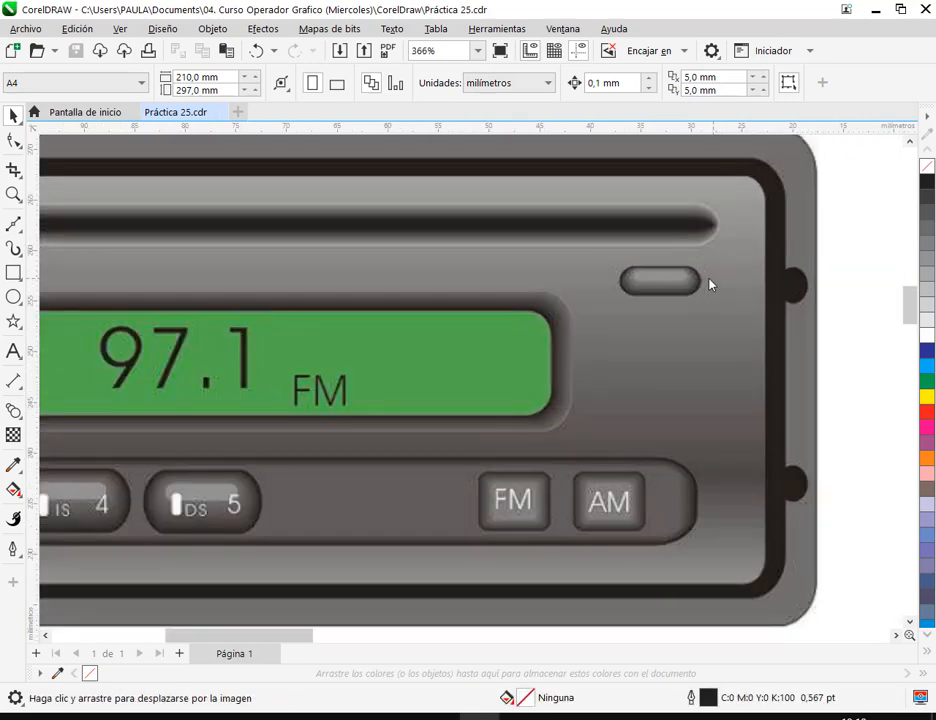
mouse_move(604, 254)
left_mouse_down()
mouse_move(723, 312)
mouse_move(683, 296)
left_mouse_up()
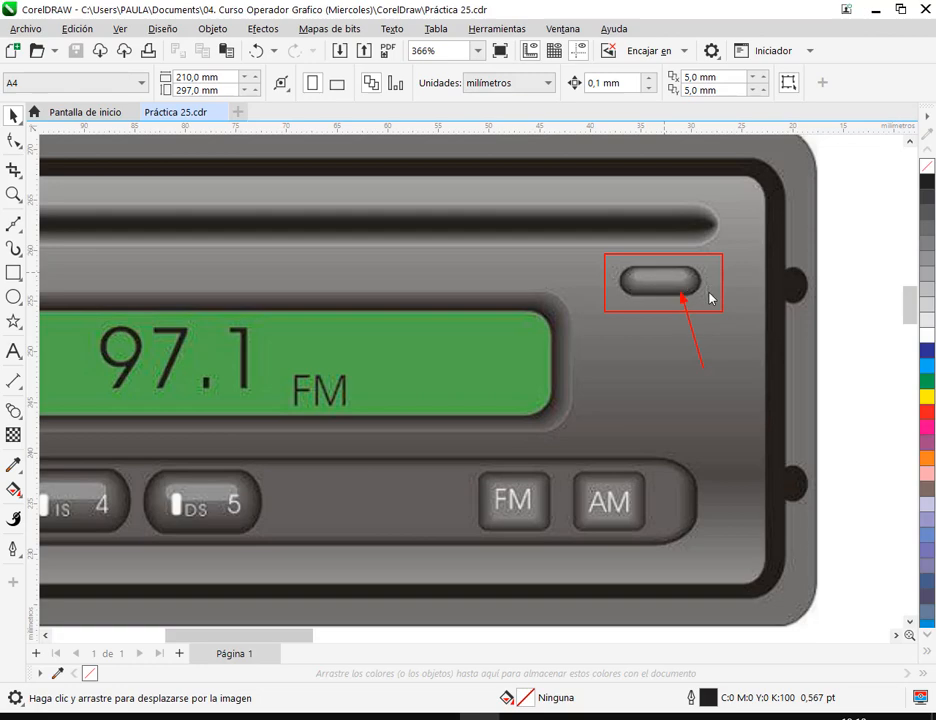
scroll(760, 344, "right", 5)
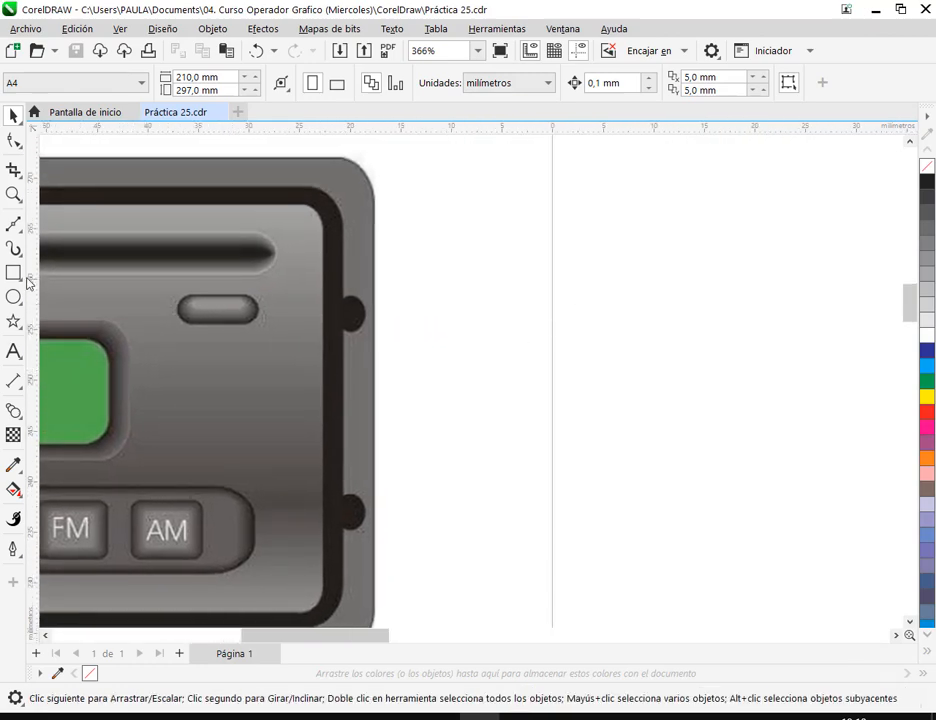
left_click(13, 273)
mouse_move(510, 290)
left_mouse_down()
mouse_move(660, 347)
mouse_move(620, 337)
left_mouse_up()
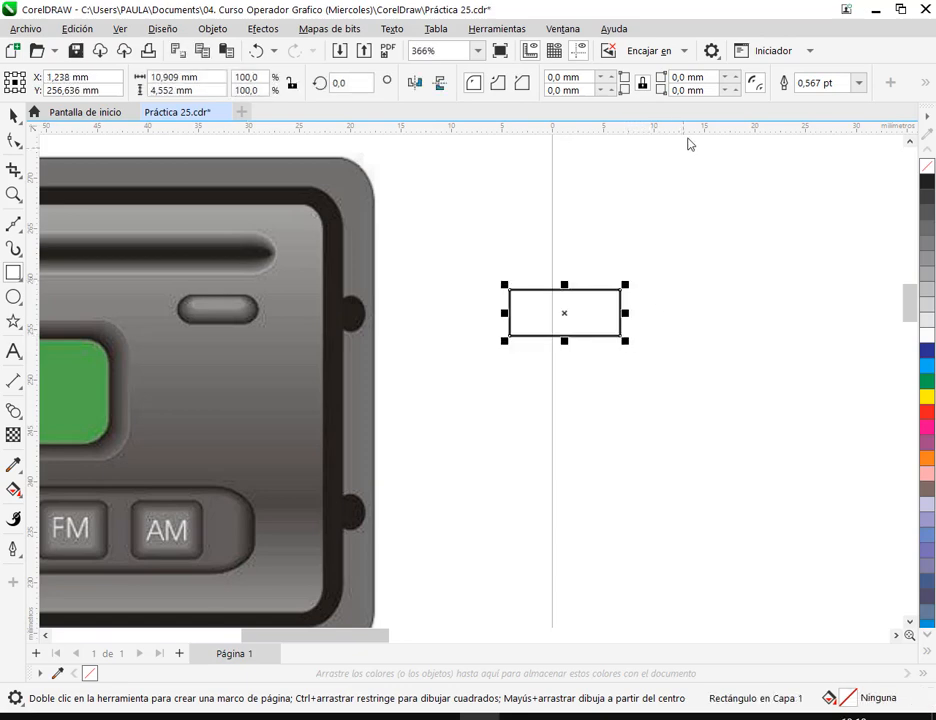
left_click(730, 73)
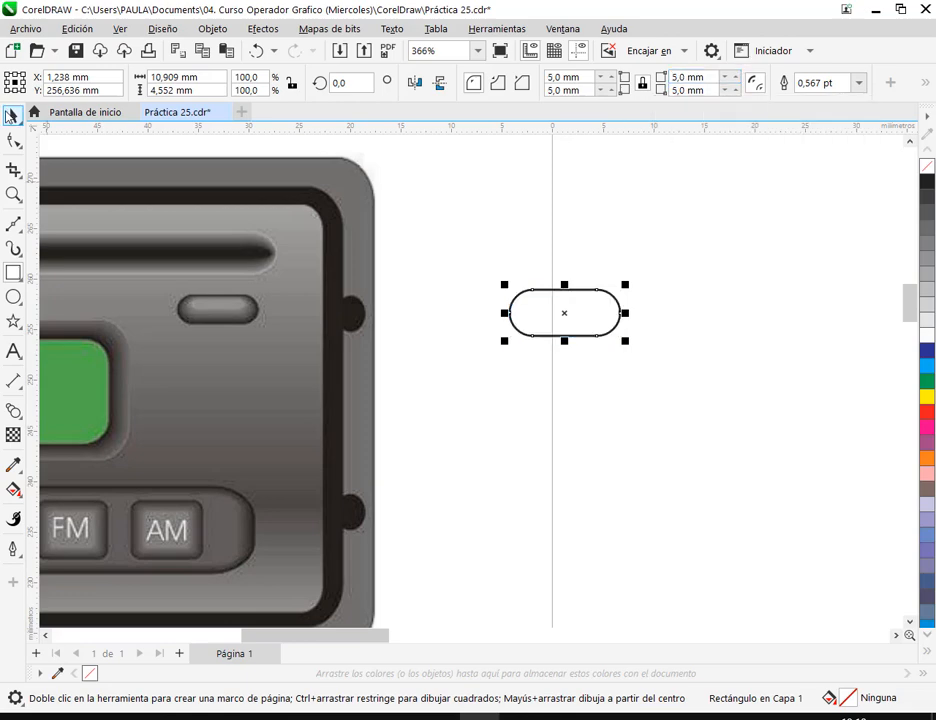
Duplicate the capsule and give one copy a black-to-white elliptical fountain fill with the white centre moved slightly upward
key("space")
left_click_drag(604, 320, 677, 358)
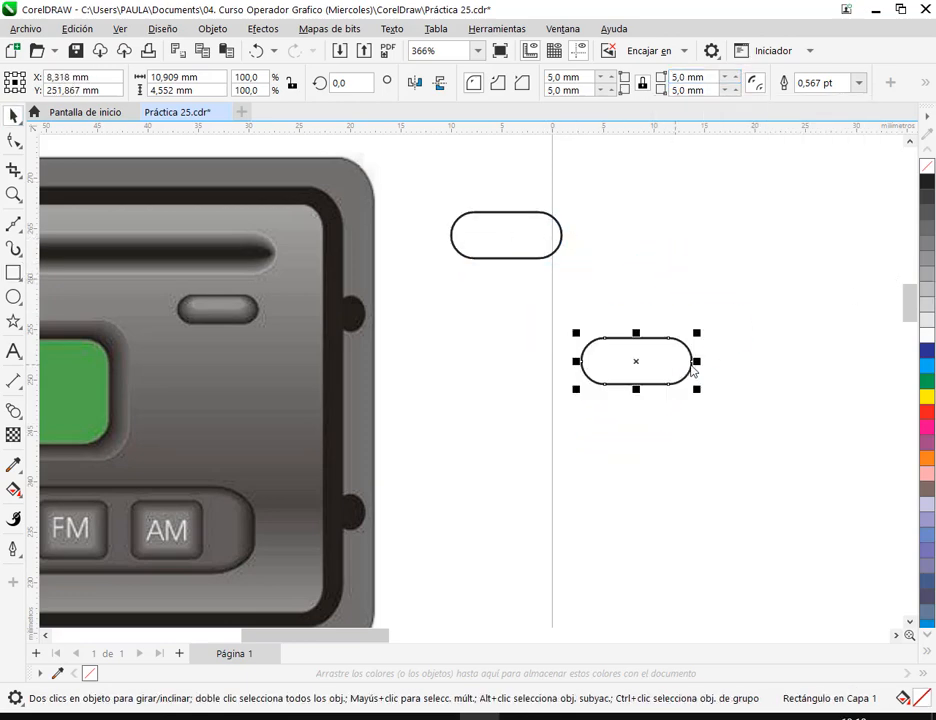
left_click(12, 491)
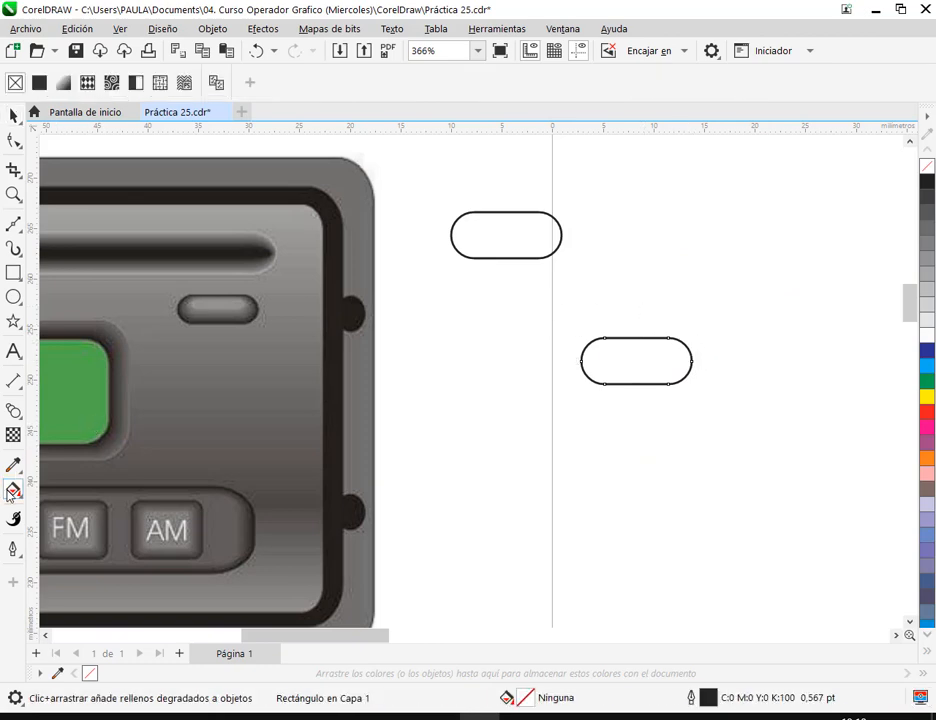
left_click(62, 83)
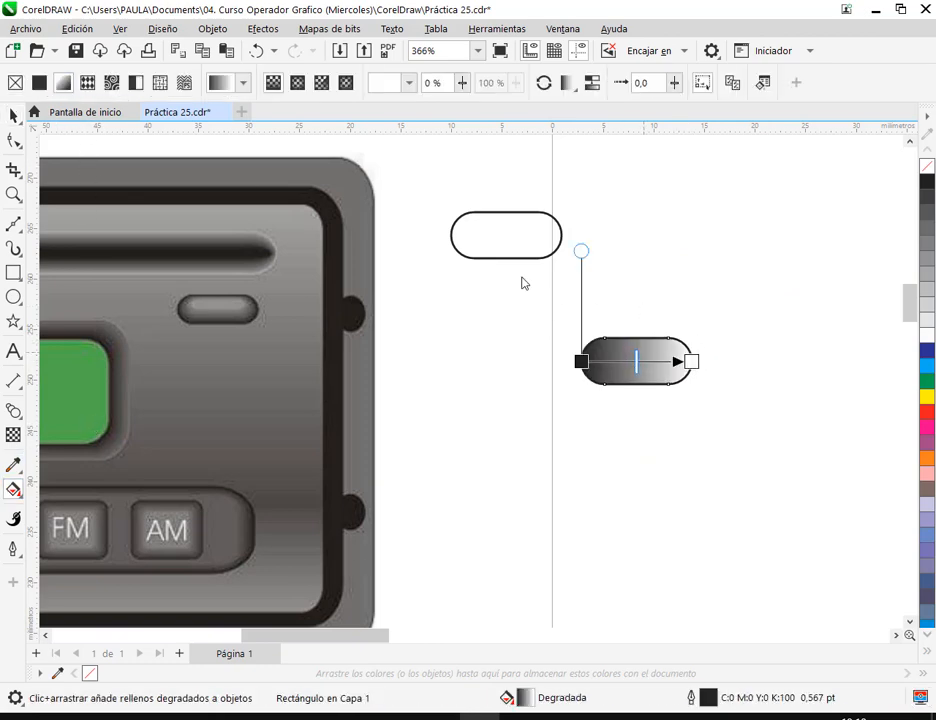
left_click(298, 84)
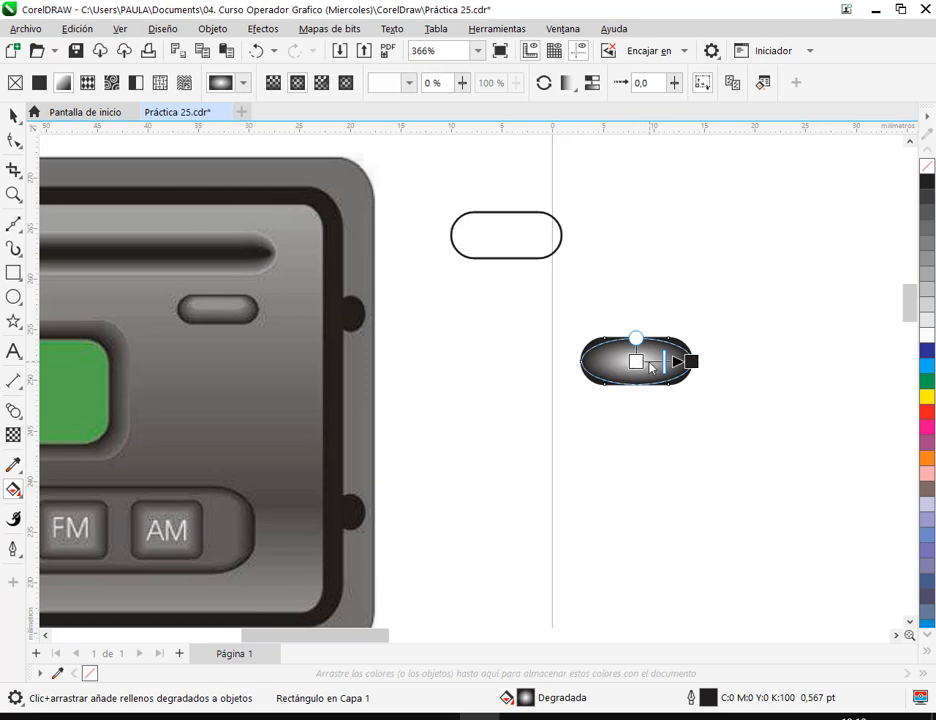
left_click_drag(649, 362, 651, 352)
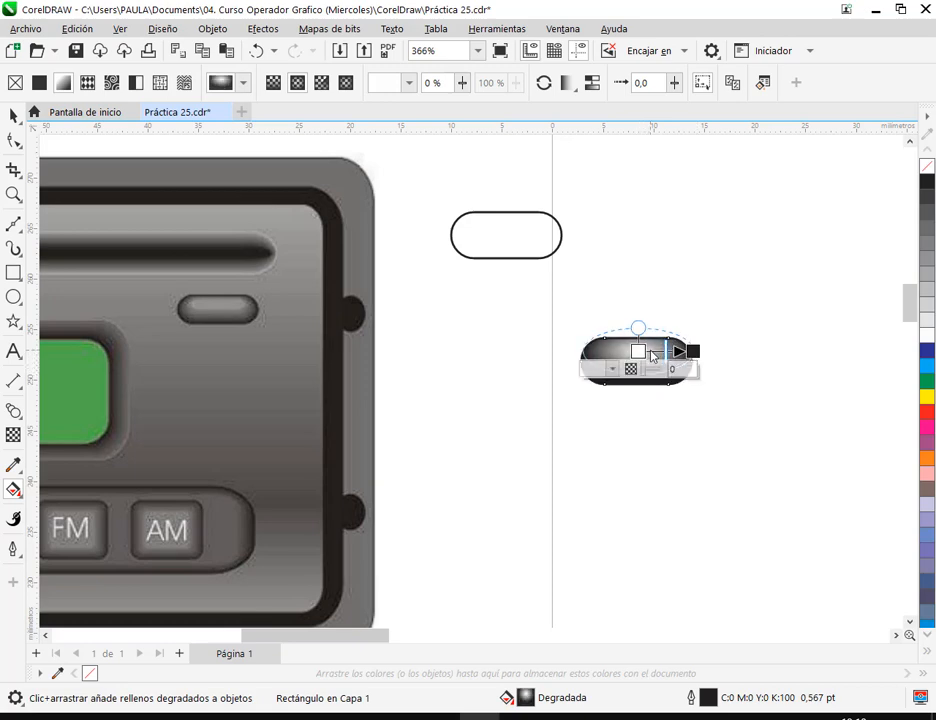
Remove the outline from the gradient-filled capsule and deselect it
scroll(680, 370, "up", 1)
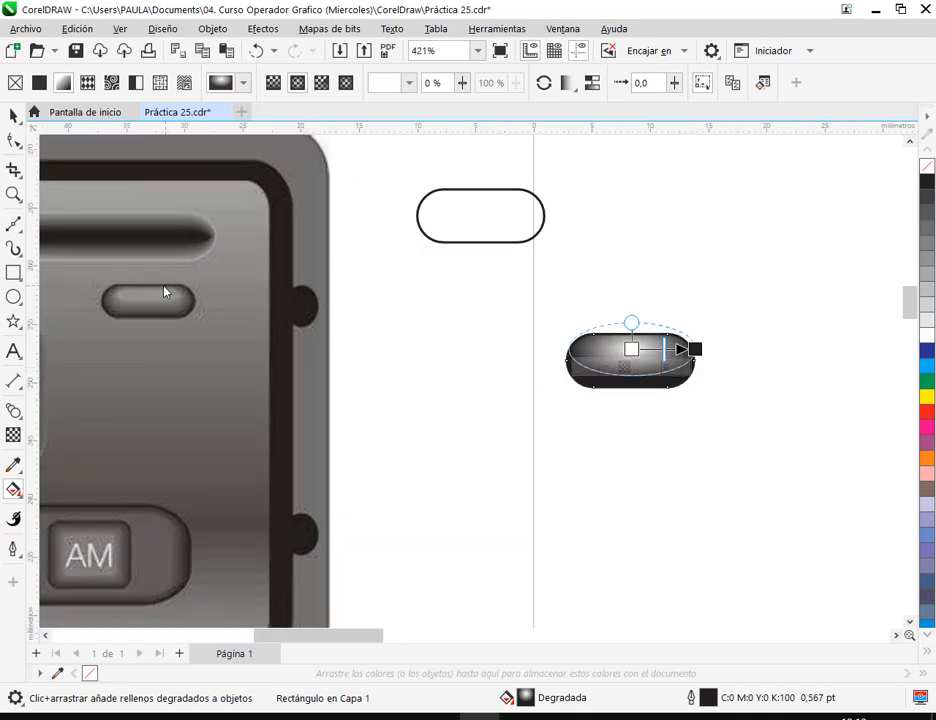
scroll(703, 382, "up", 1)
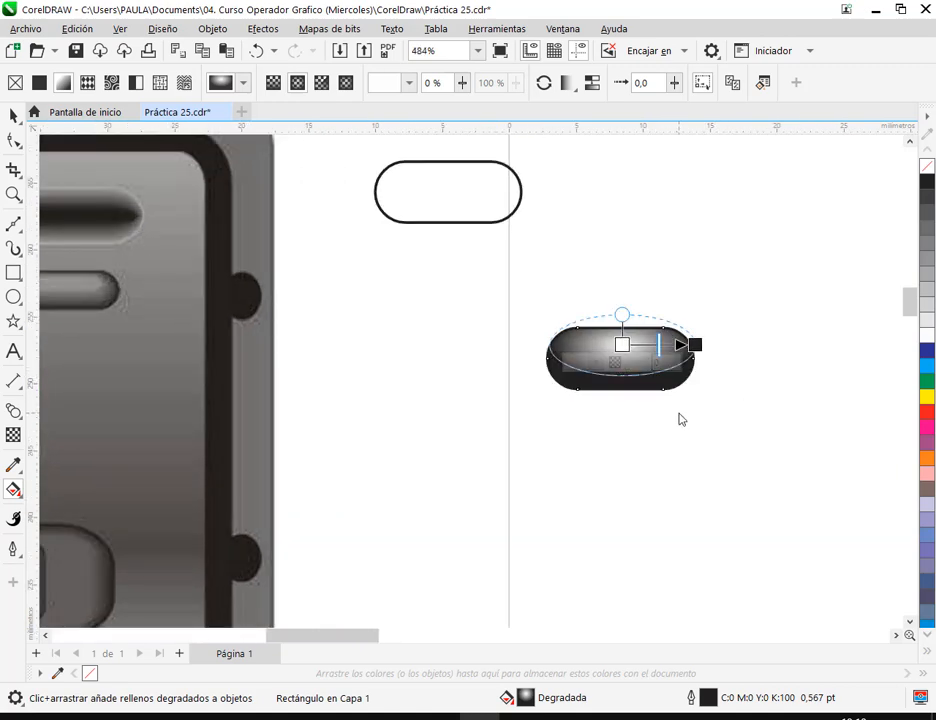
key("Escape")
left_click(636, 364)
left_click(14, 115)
right_click(927, 165)
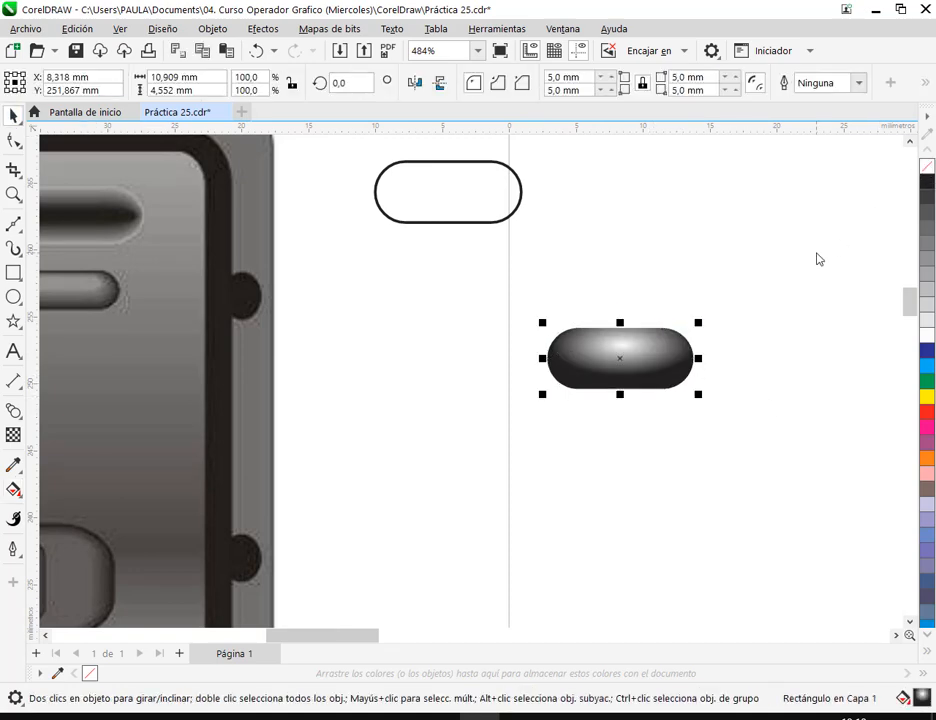
left_click(710, 376)
scroll(697, 386, "down", 2)
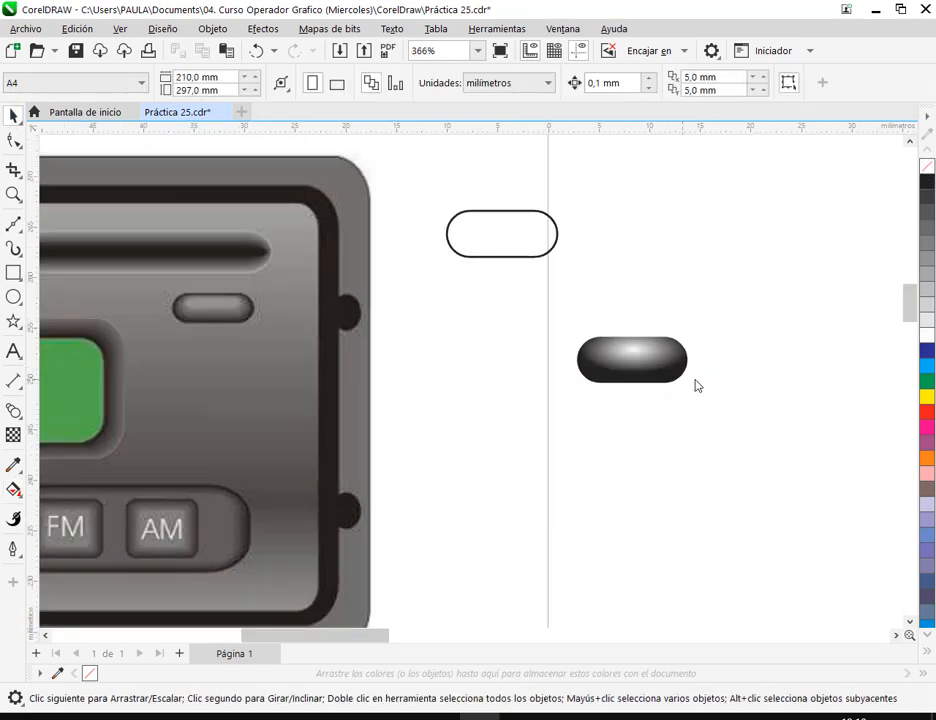
Examine the highlight shape on the reference radio's small oval button and compare it with the gradient-filled capsule
left_click(643, 371)
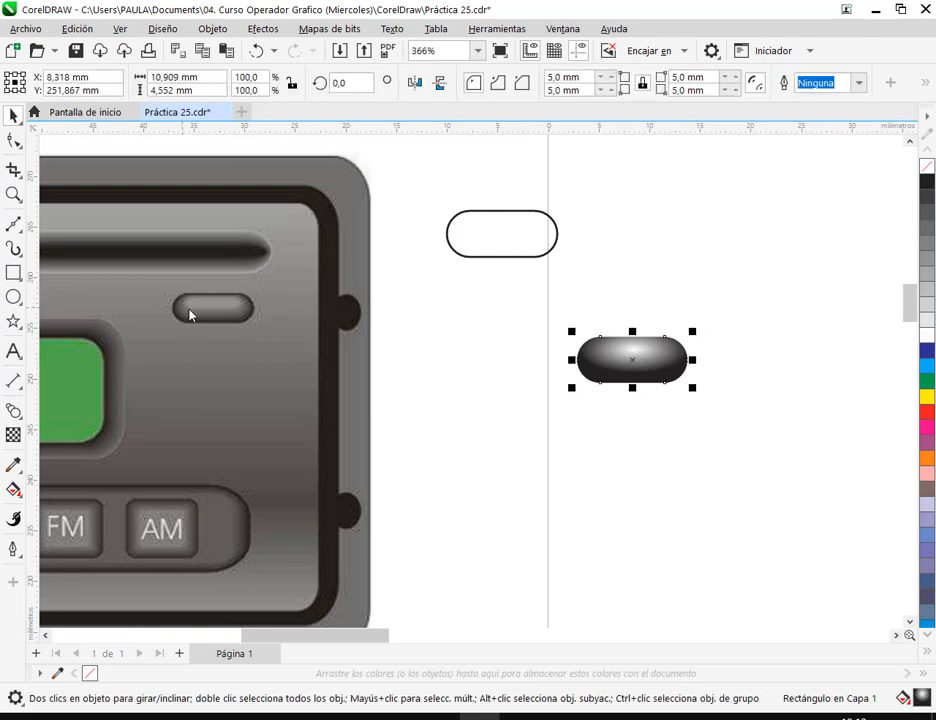
scroll(602, 401, "up", 2)
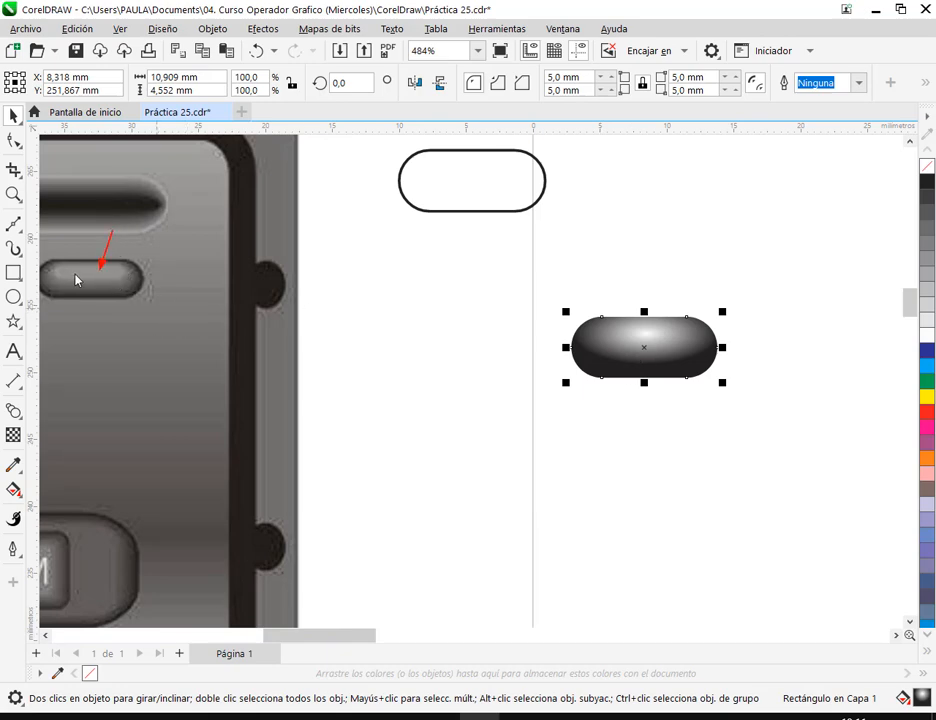
mouse_move(57, 266)
left_mouse_down()
mouse_move(110, 276)
mouse_move(120, 268)
left_mouse_up()
left_click(923, 393)
left_click(774, 367)
left_click(675, 363)
scroll(752, 332, "up", 3)
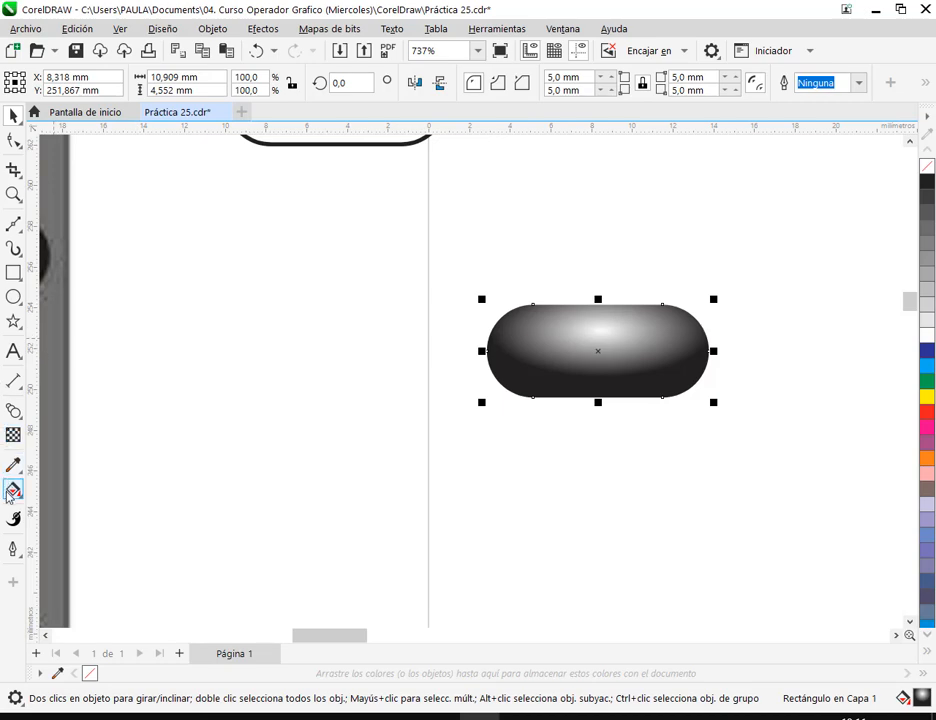
Check the elliptical fill's handles on the gradient-filled capsule, and delete that capsule
left_click(12, 490)
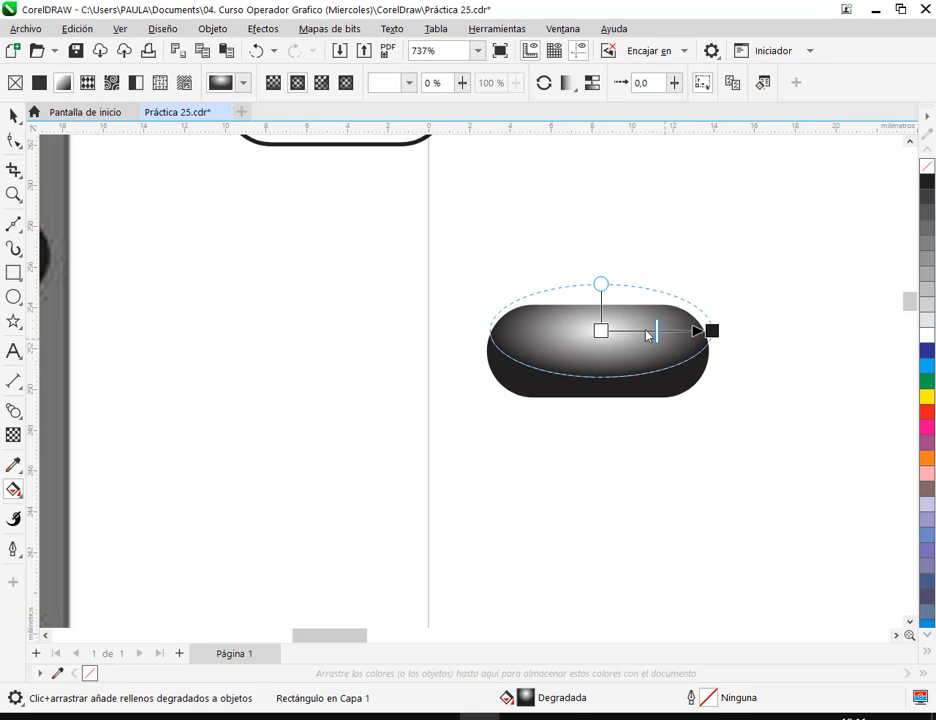
left_click(13, 116)
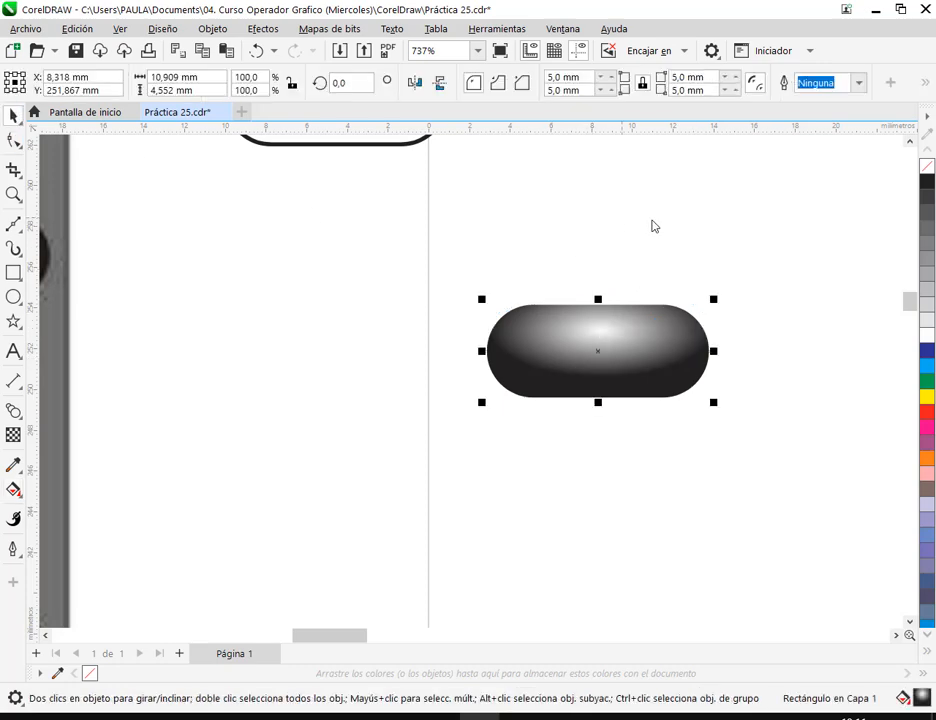
left_click(652, 223)
scroll(528, 367, "down", 4)
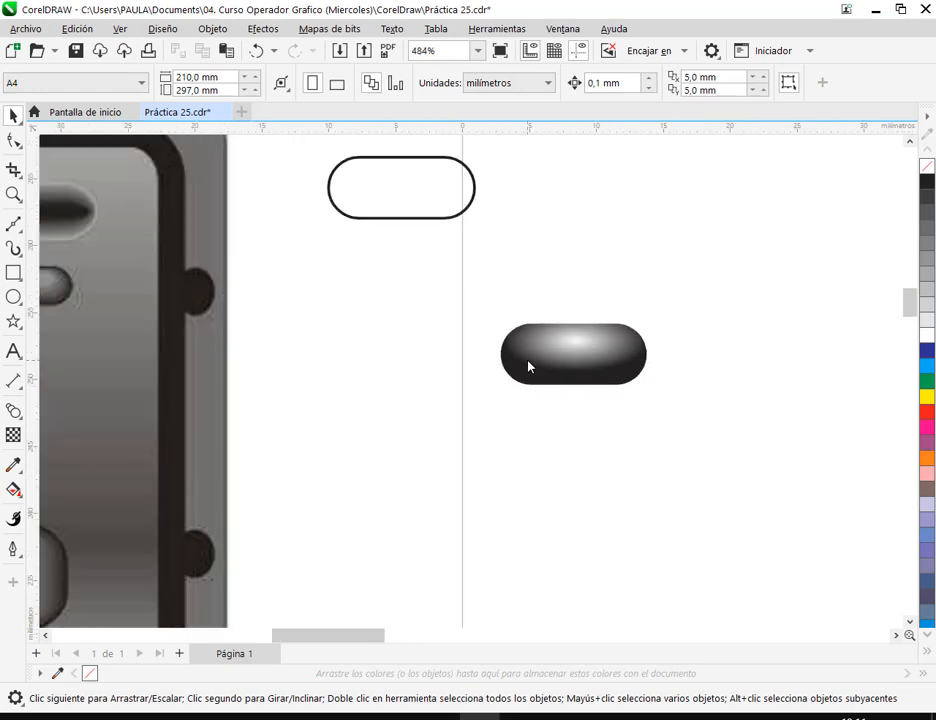
left_click(566, 376)
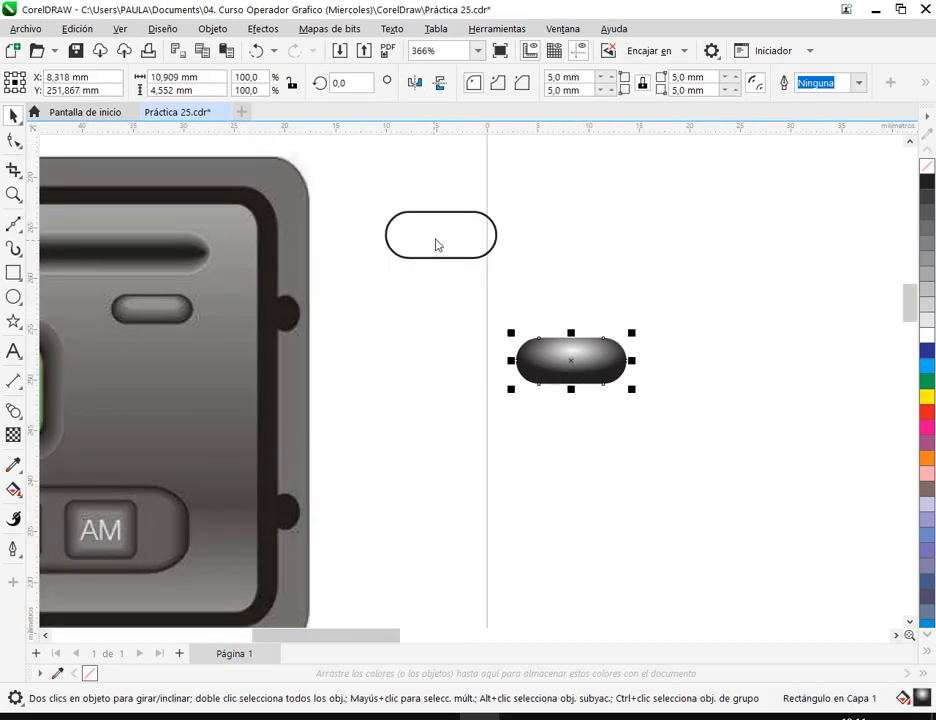
key("Delete")
Place a copy of the outlined capsule above the original and scale it proportionally to about 4.6 × 1.9 mm
left_click_drag(439, 251, 455, 272)
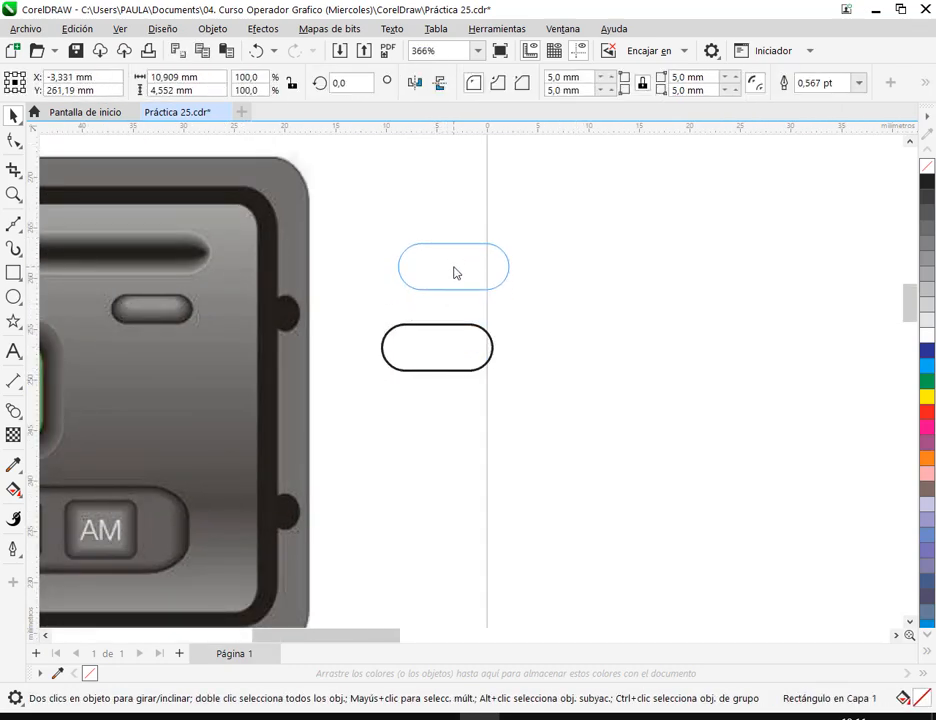
right_click(455, 272)
left_click_drag(513, 241, 470, 277)
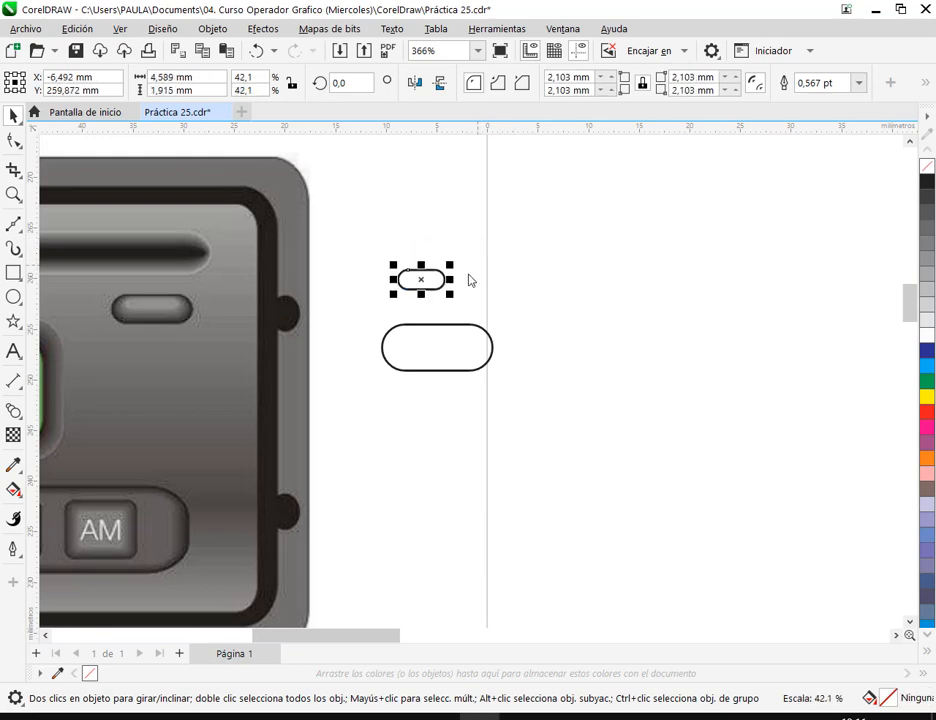
Centre the small capsule just inside the large one's upper edge and widen it symmetrically to about 7.1 mm
scroll(416, 312, "up", 1)
scroll(460, 315, "left", 2)
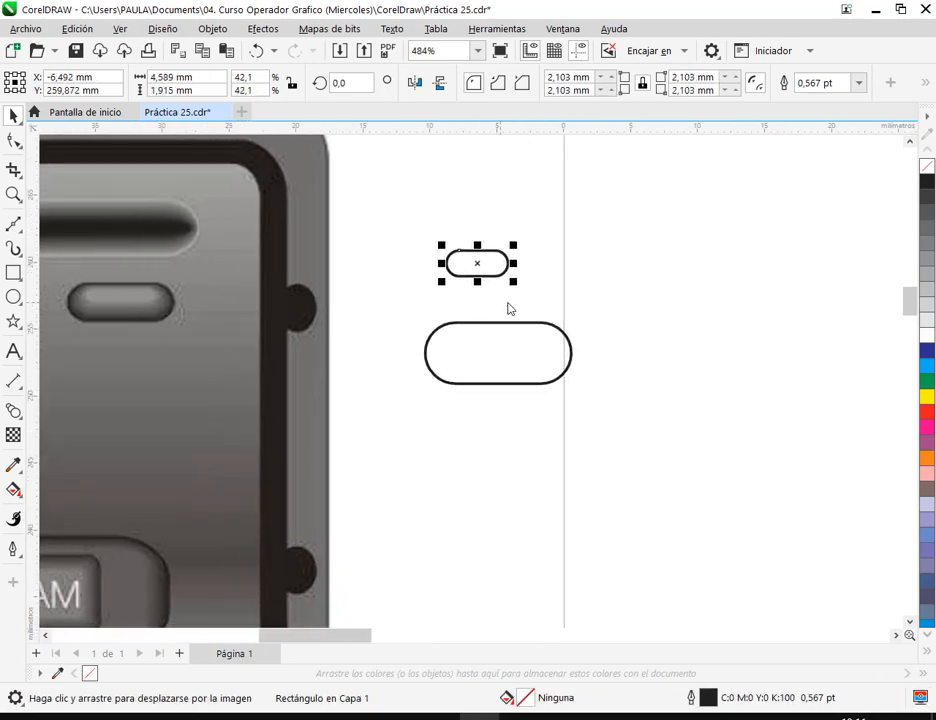
left_click_drag(487, 265, 512, 344)
scroll(512, 344, "up", 3)
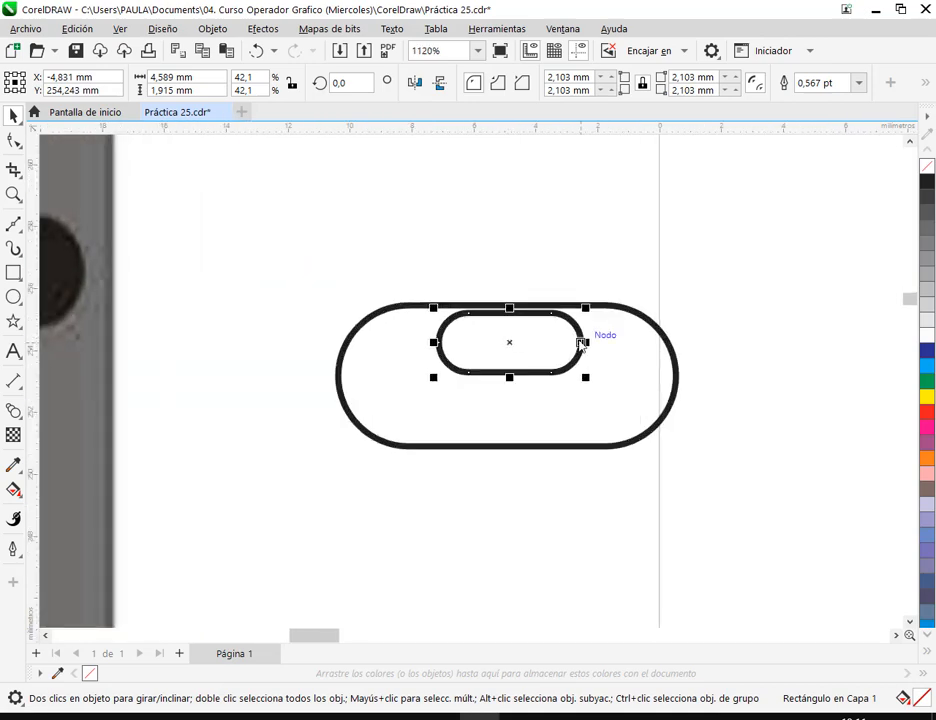
left_click_drag(587, 345, 620, 340)
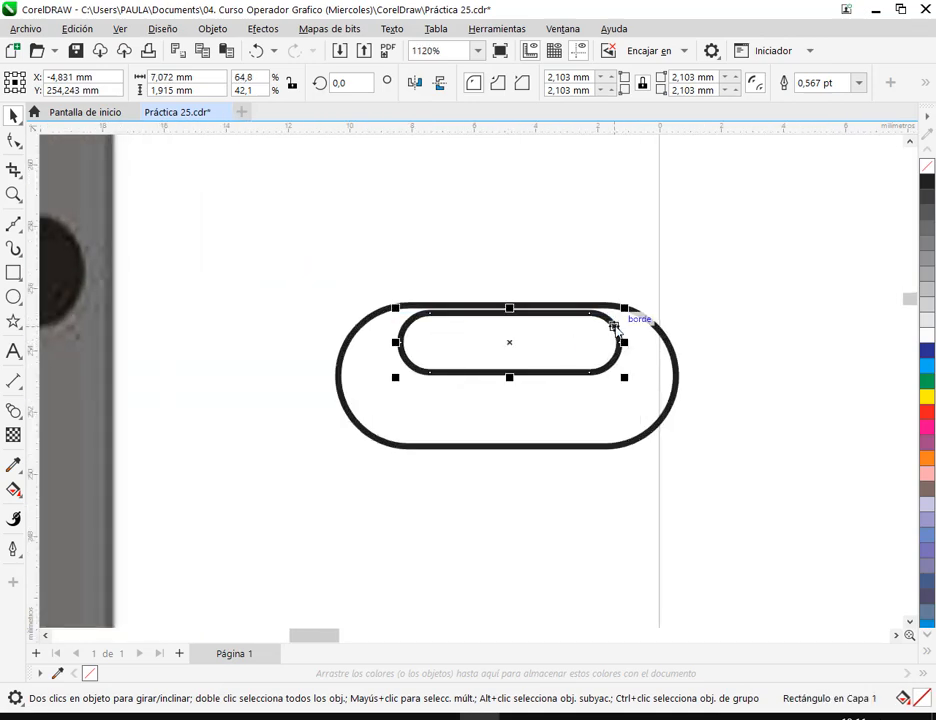
left_click(585, 245)
left_click(543, 350)
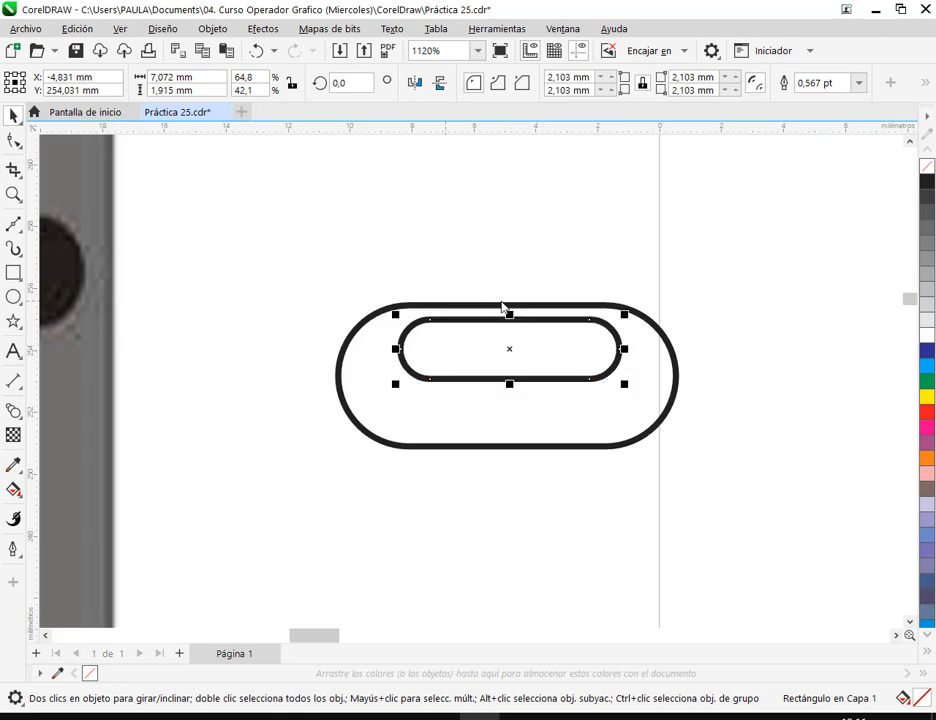
Move the small capsule clear above the large one, fill the large capsule black and the small one light grey
left_click_drag(551, 316, 540, 212)
left_click(623, 389)
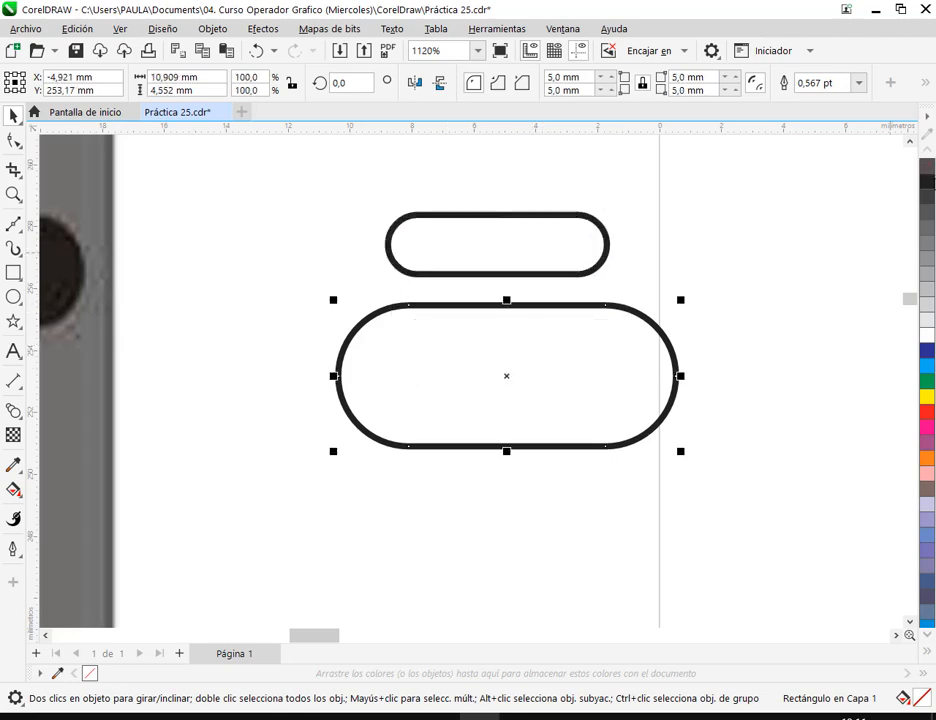
left_click(928, 188)
key("Tab")
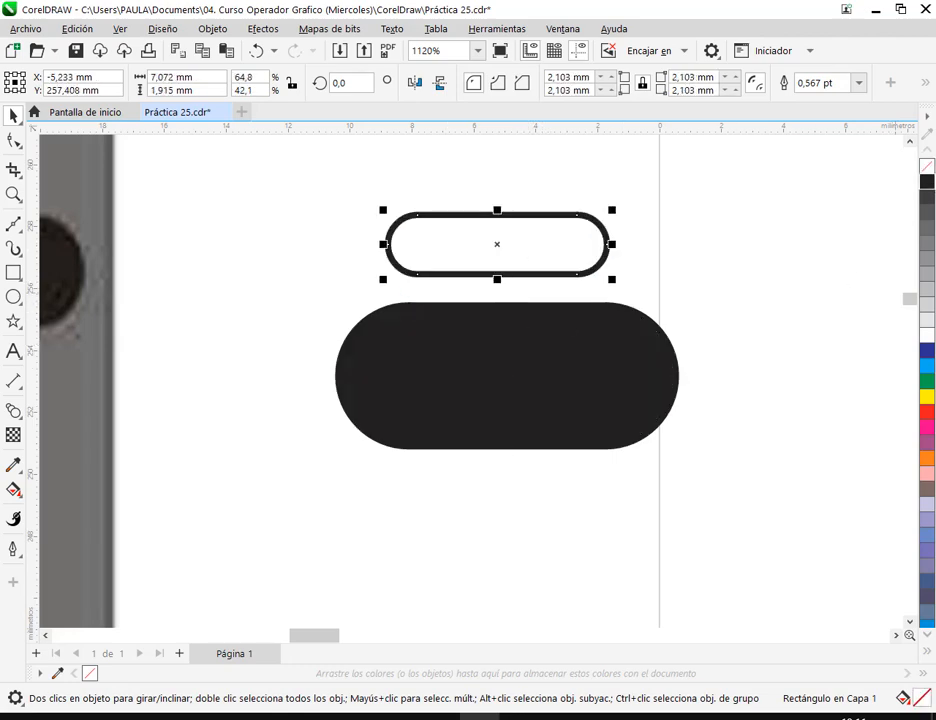
left_click(928, 290)
left_click(810, 277)
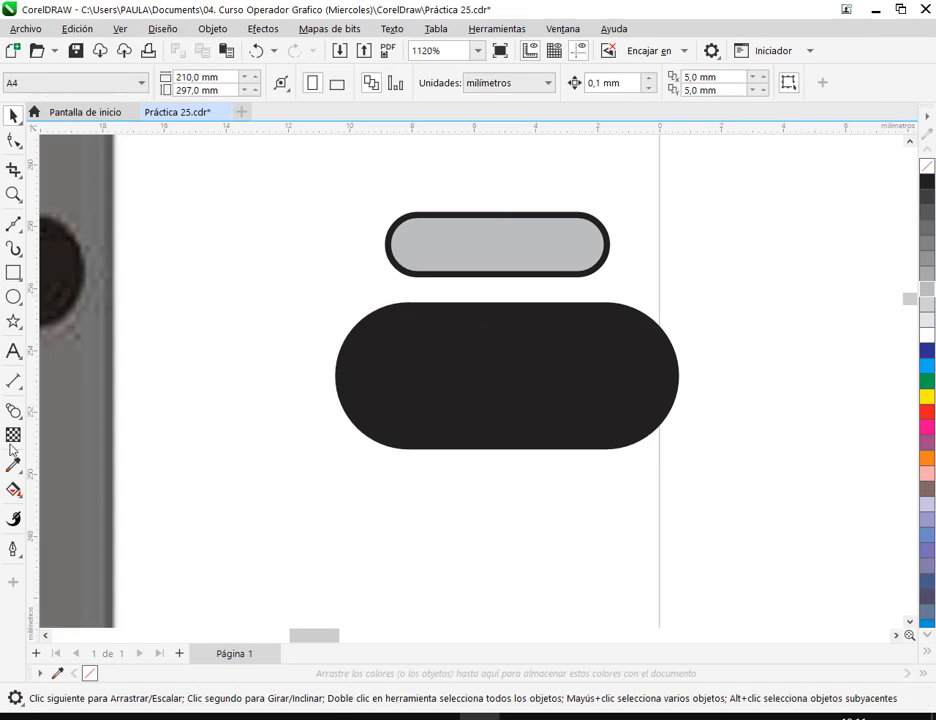
Try to blend the small light grey capsule with the large black capsule using 20 steps
left_click(13, 410)
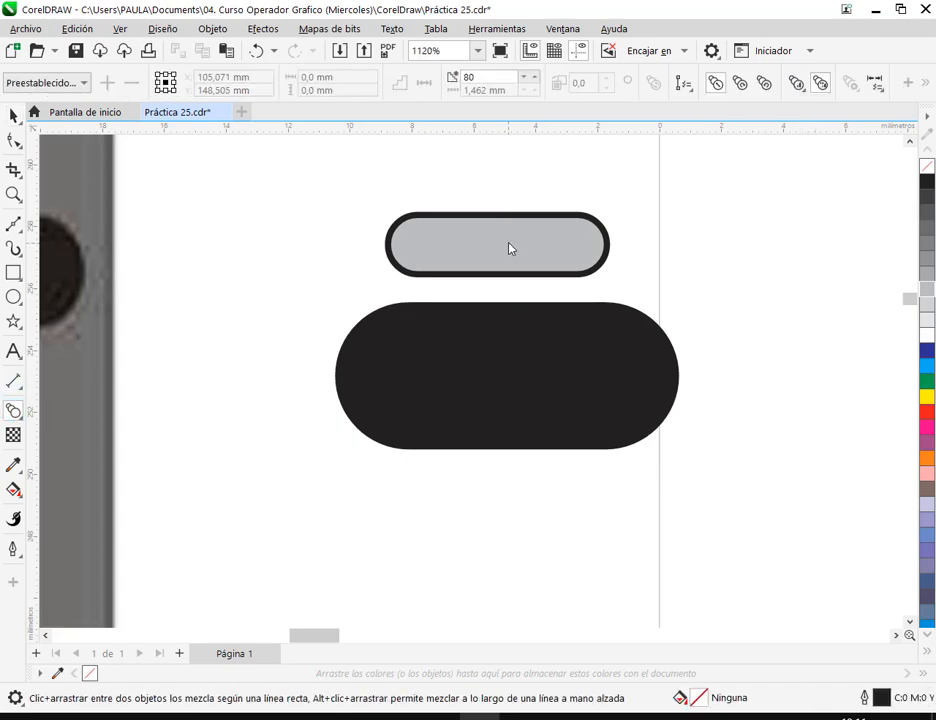
left_click_drag(508, 250, 506, 376)
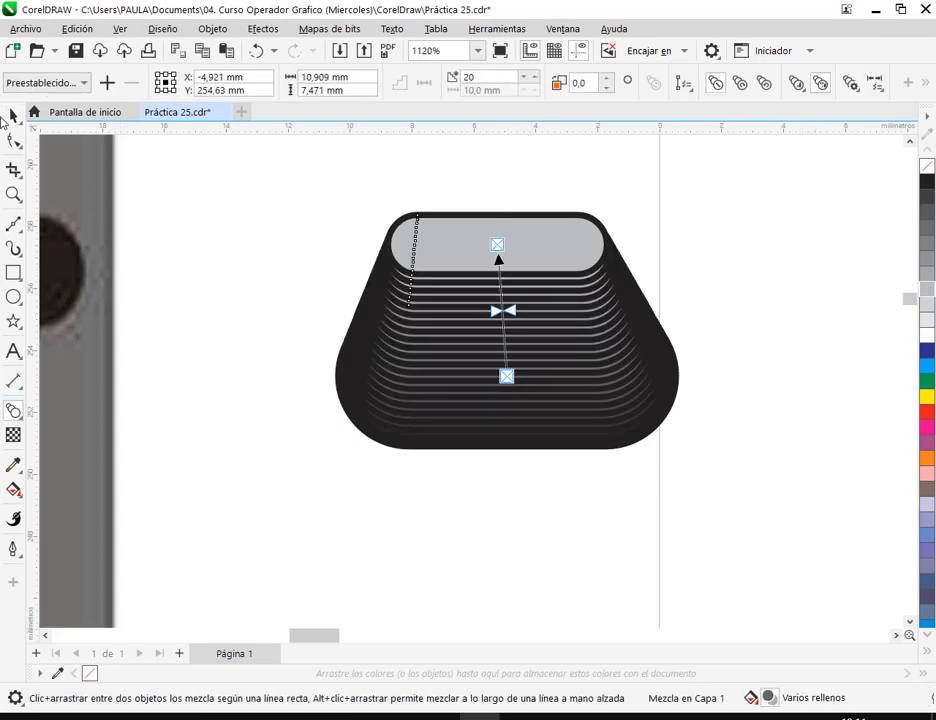
left_click(13, 117)
key("Escape")
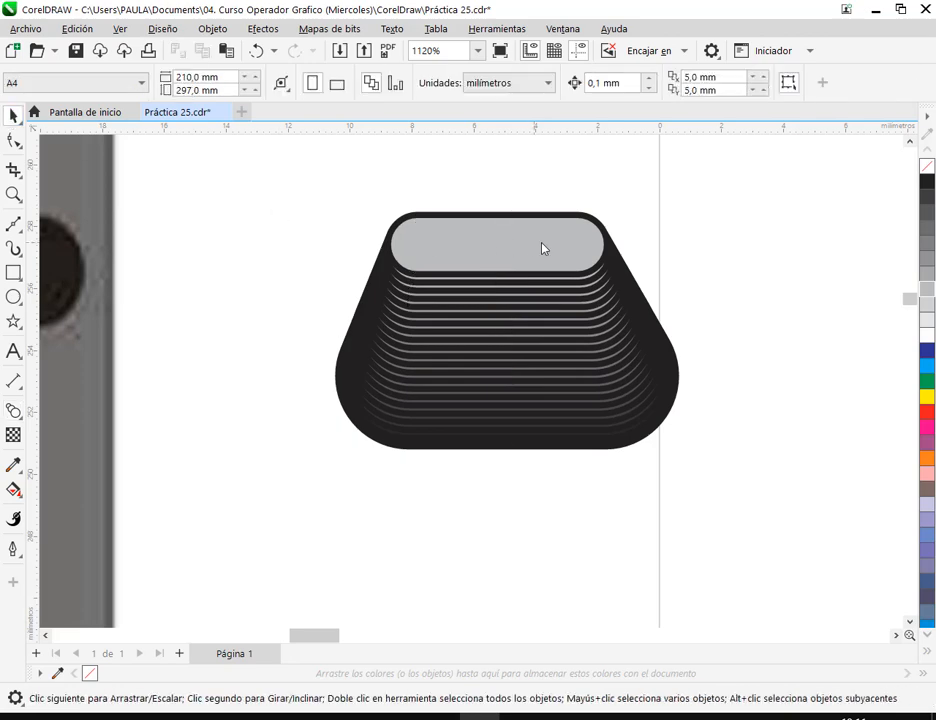
Undo the blend, fills, moves and resizing, back to two full-size outlined capsules
left_click(257, 51)
left_click(257, 51)
left_click(257, 51)
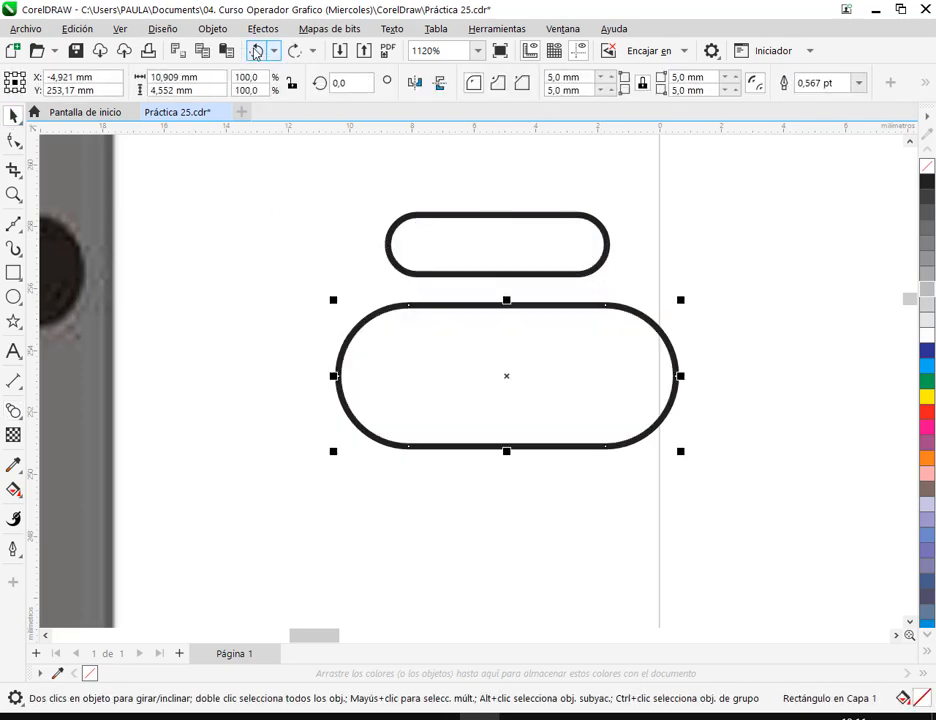
left_click(257, 51)
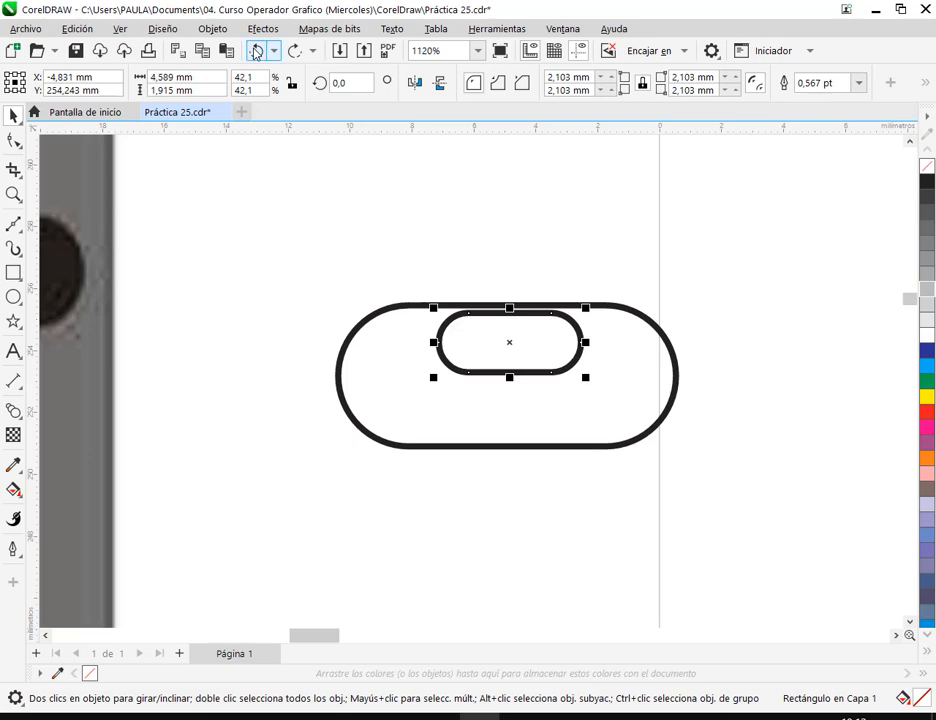
left_click(257, 51)
left_click(257, 51)
left_click(772, 329)
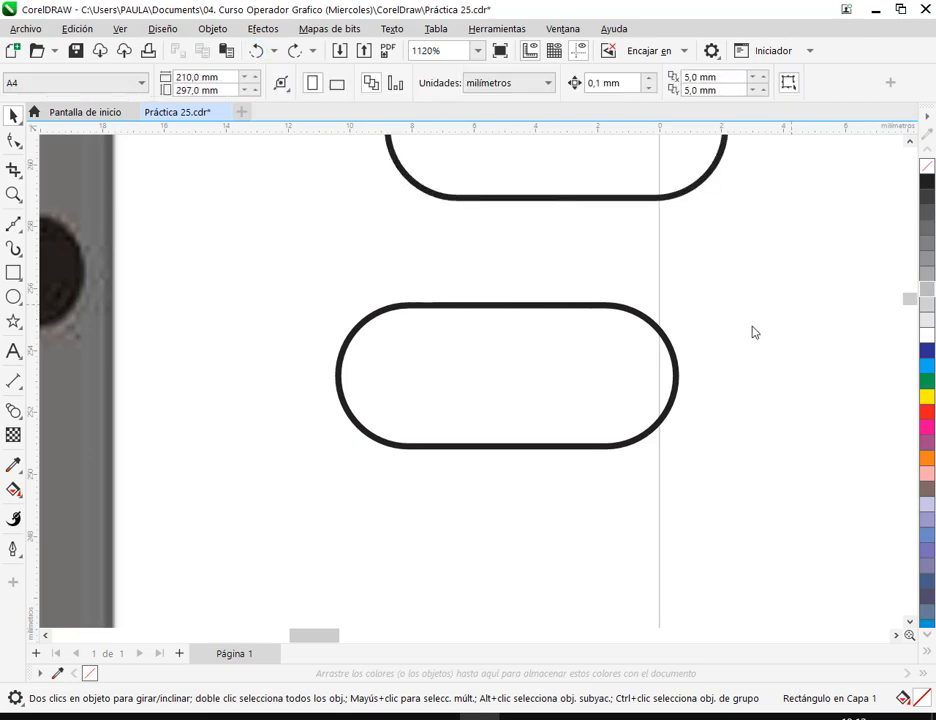
Move the upper outlined capsule directly beneath the other full-size capsule
left_click_drag(752, 330, 725, 420)
scroll(607, 423, "down", 1)
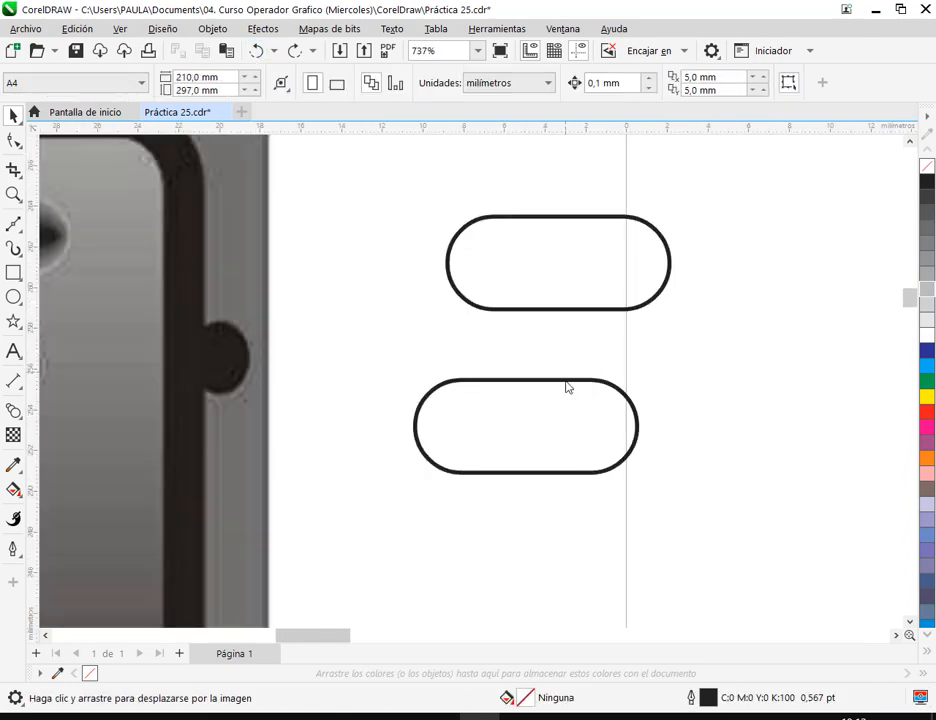
left_click_drag(582, 280, 551, 555)
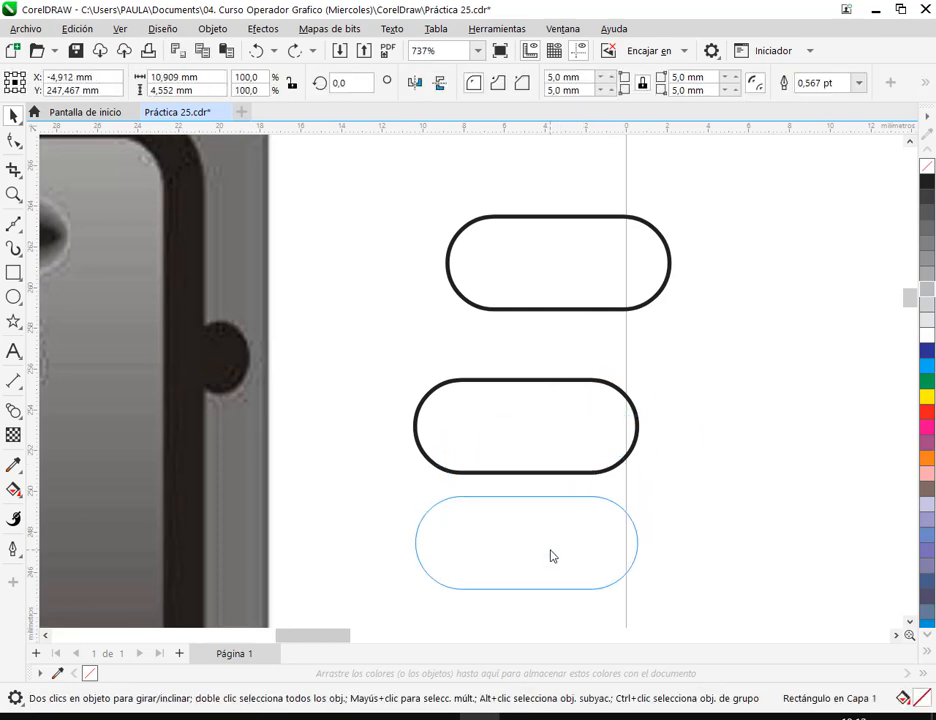
scroll(551, 526, "down", 1)
left_click_drag(557, 457, 528, 434)
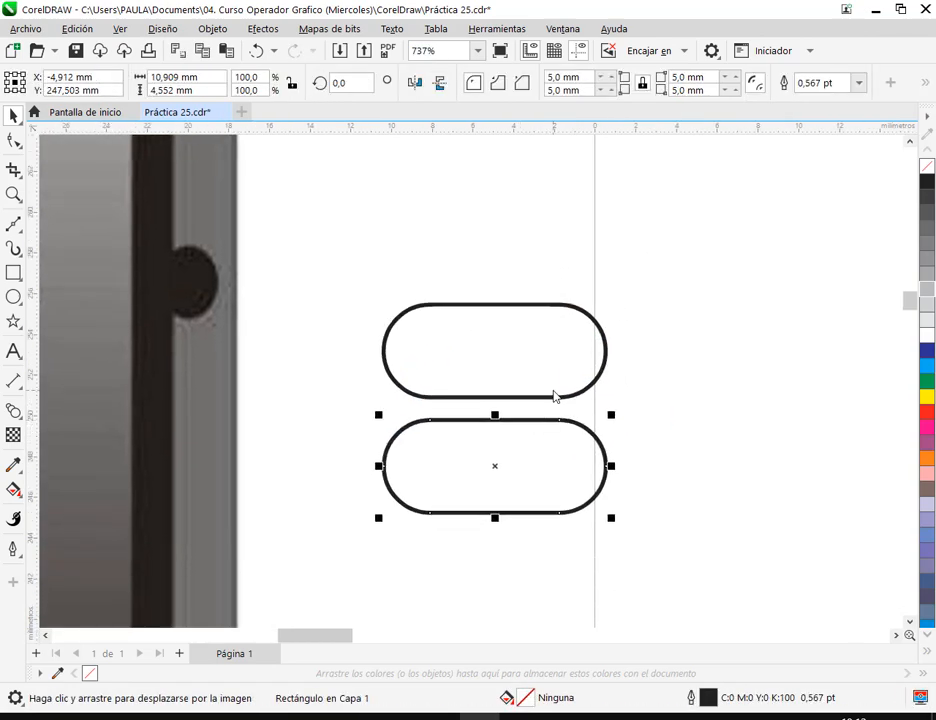
Scale the upper of the two capsules proportionally to about 4.8 × 2 mm
left_click(555, 396)
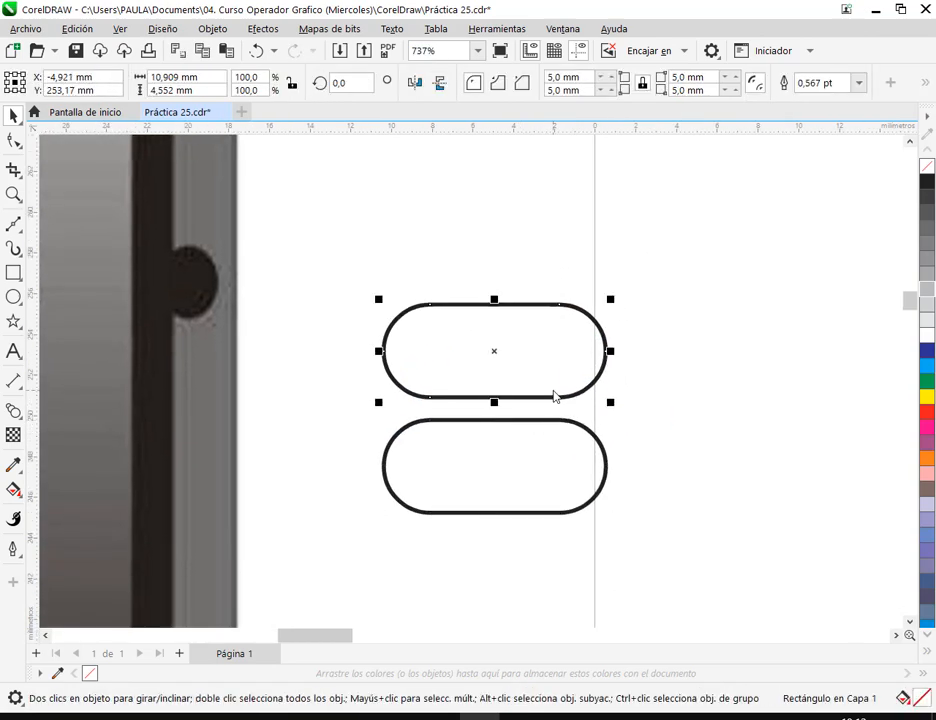
scroll(556, 396, "up", 2)
left_click(578, 375)
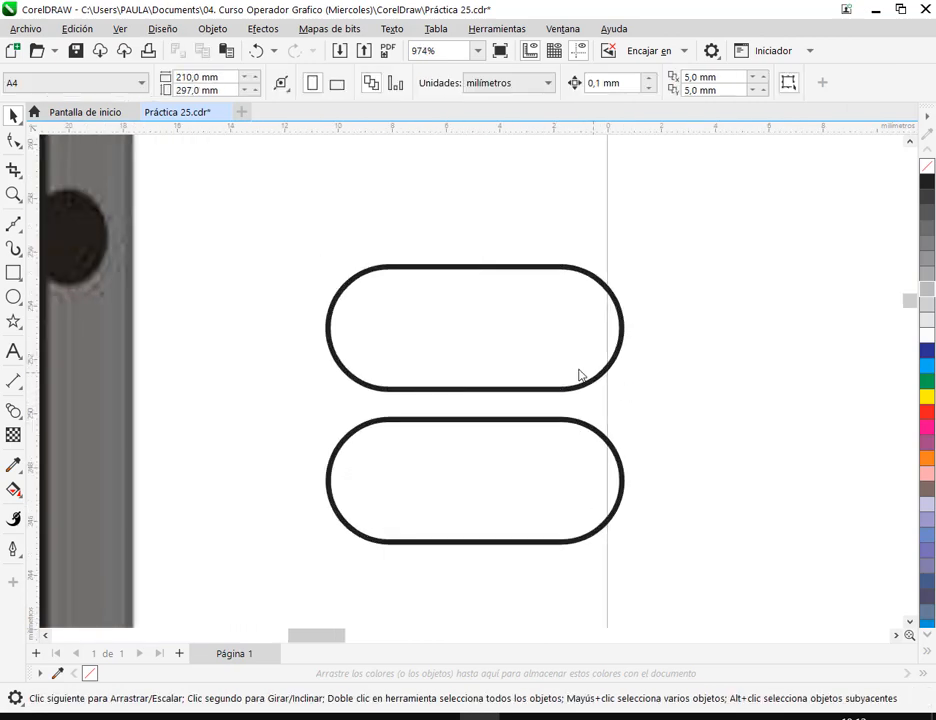
left_click(592, 384)
left_click_drag(624, 400, 486, 334)
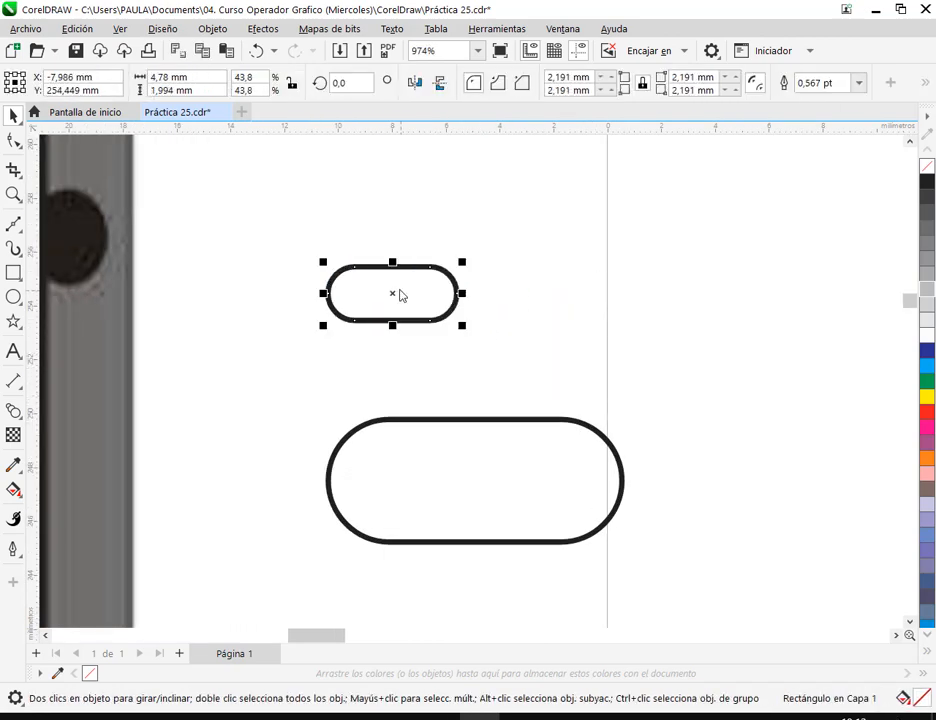
Widen the small capsule to about 6 mm and separate the two capsules, leaving the small one well above the large one
left_click_drag(401, 295, 478, 460)
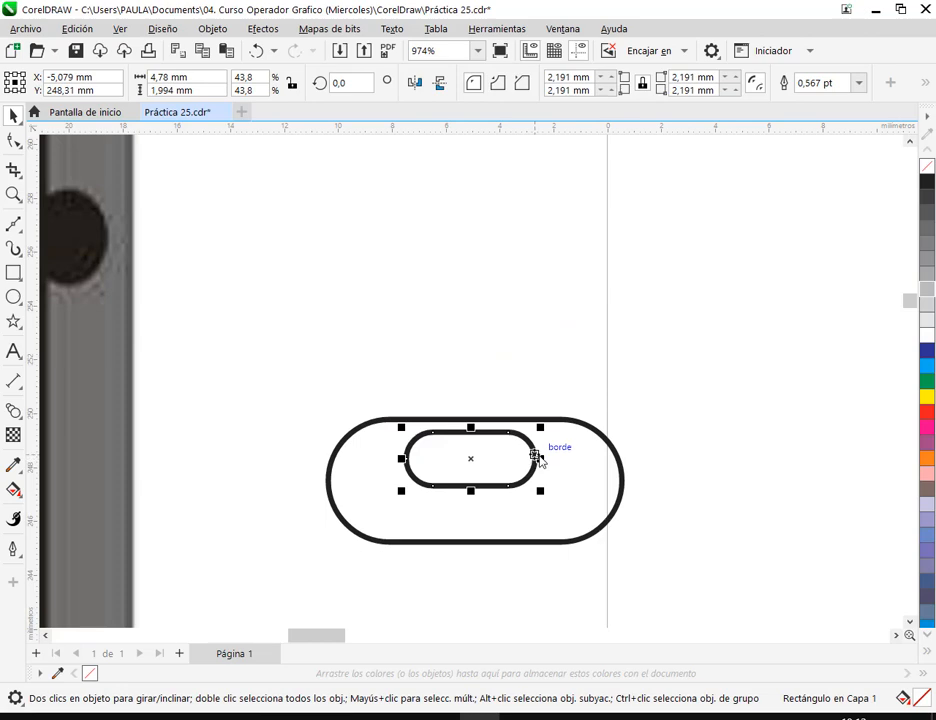
left_click_drag(535, 459, 569, 460)
left_click(499, 472)
left_click_drag(499, 472, 545, 531)
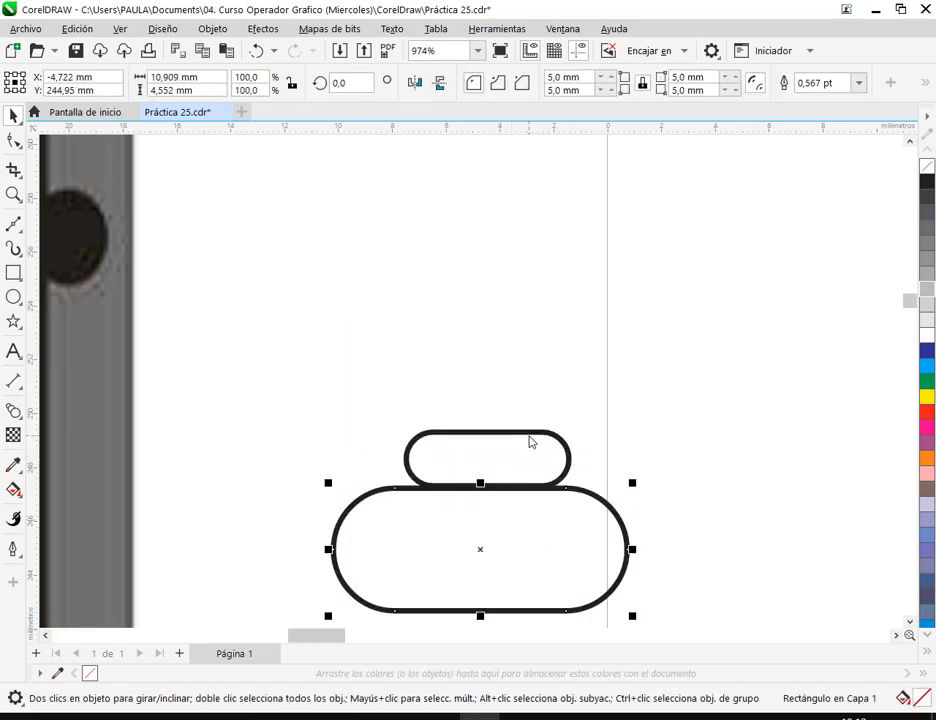
left_click_drag(529, 448, 505, 303)
left_click_drag(540, 427, 536, 385)
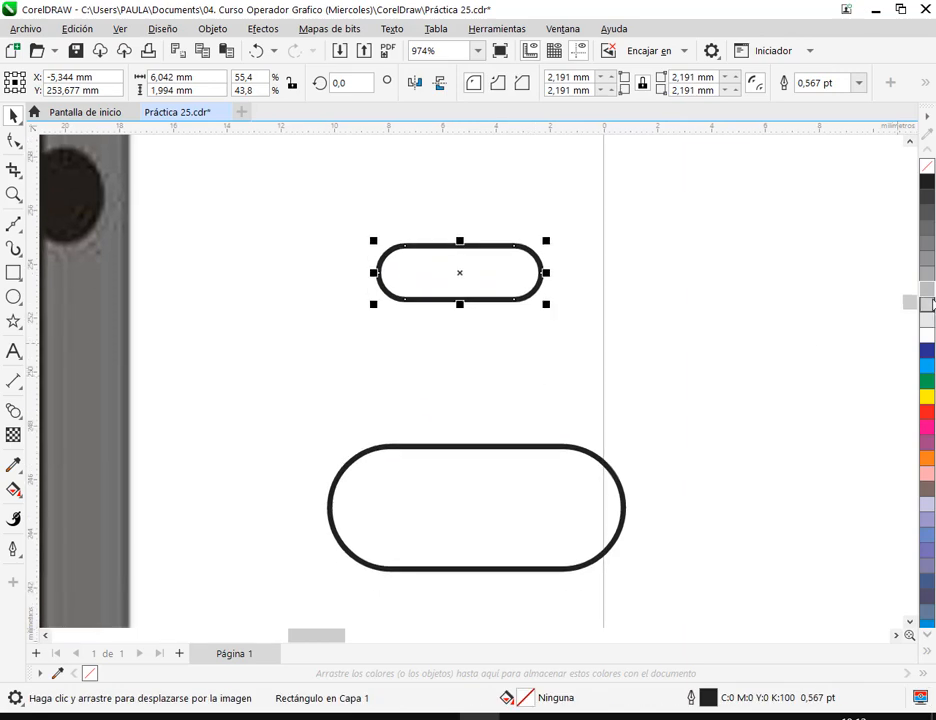
Fill the small capsule light grey and the large capsule black
left_click(928, 304)
left_click(626, 508)
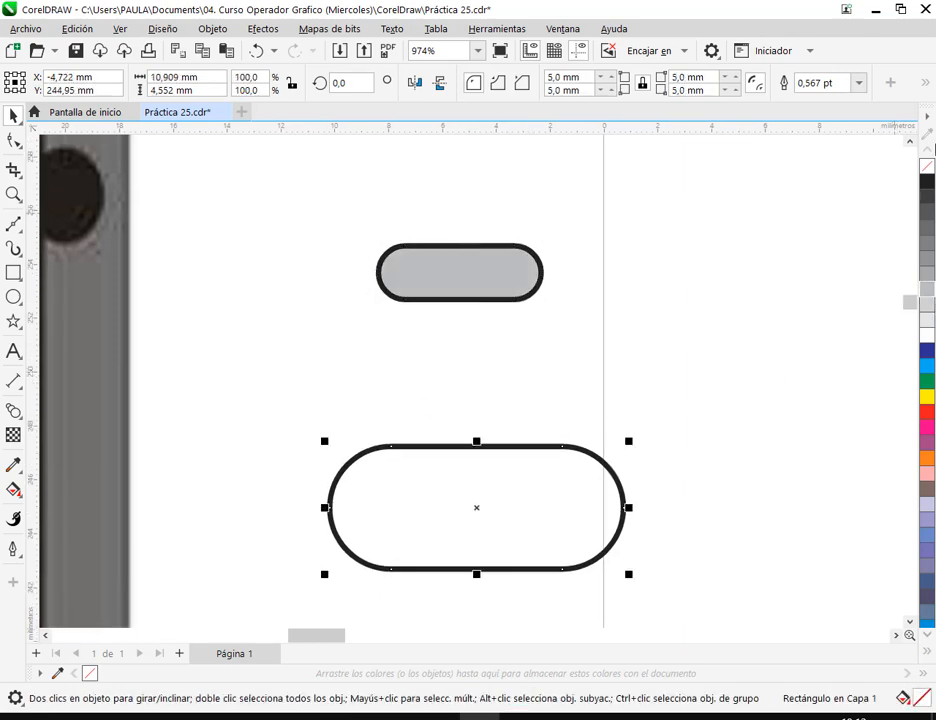
left_click(928, 190)
key("Escape")
Blend the light grey capsule into the large black capsule using 20 steps
left_click(14, 410)
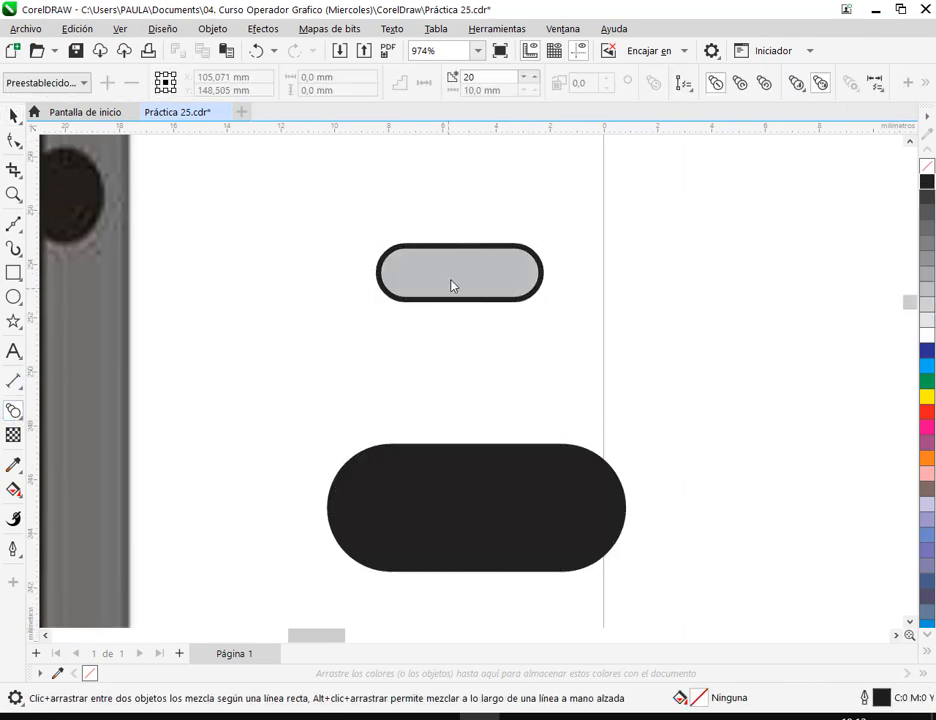
left_click_drag(451, 286, 511, 503)
left_click(13, 116)
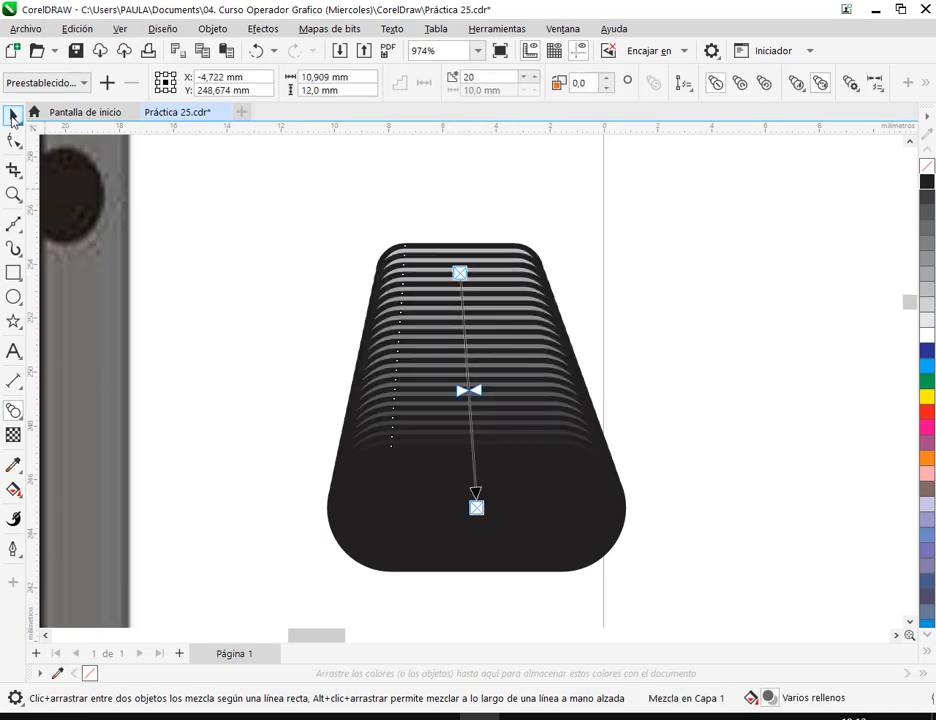
left_click(355, 192)
Shift the blend's large black capsule slightly up and to the left, under the small grey capsule
left_click(529, 472)
left_click_drag(529, 472, 541, 494)
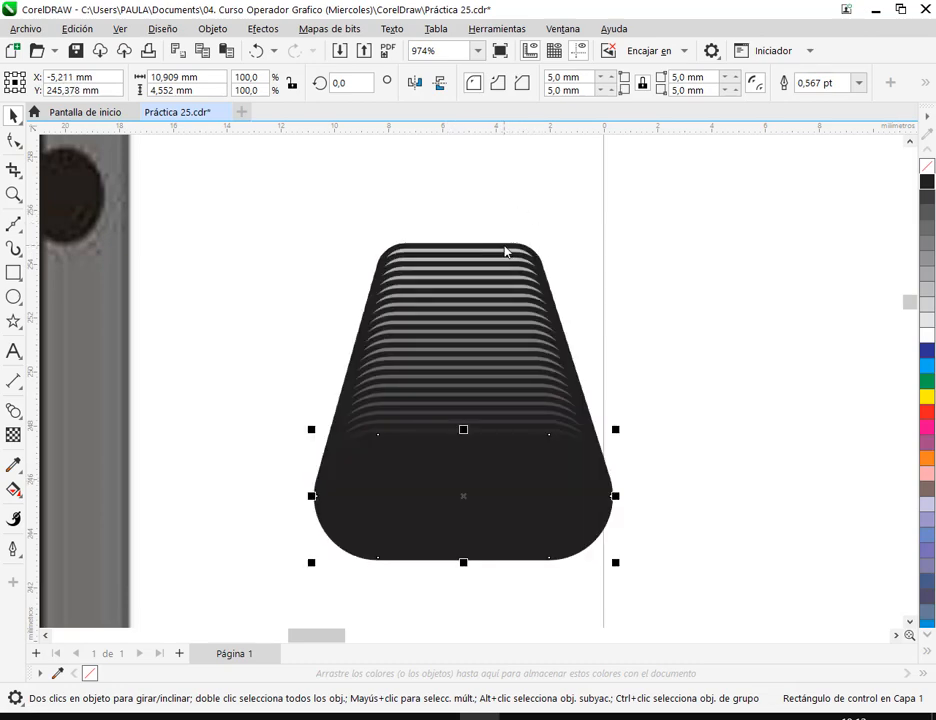
mouse_move(518, 510)
left_mouse_down()
mouse_move(510, 482)
mouse_move(518, 491)
left_mouse_up()
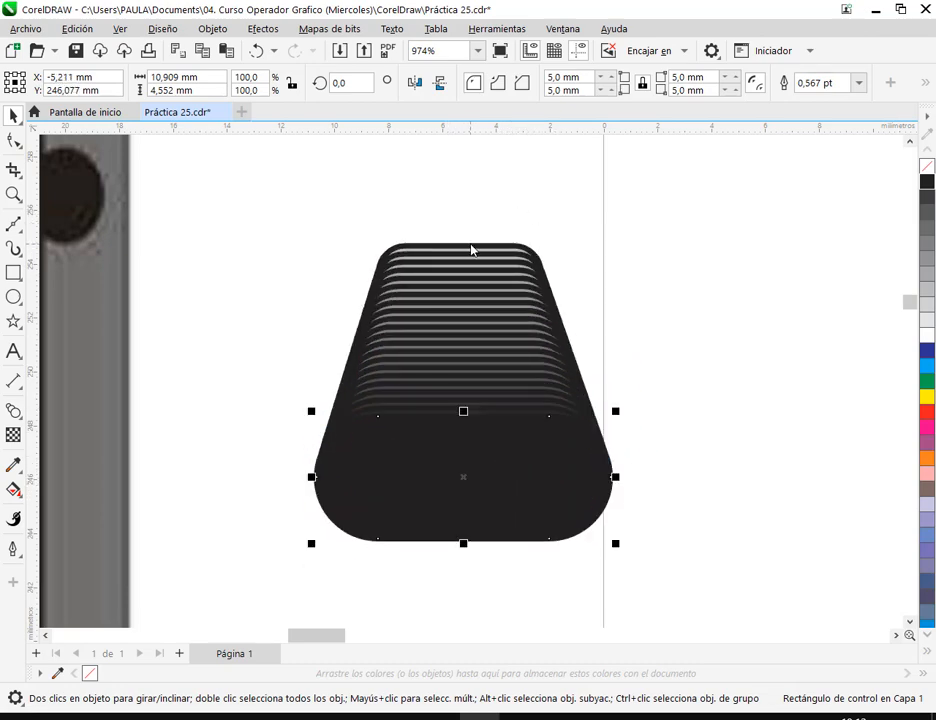
Order the blend's small grey capsule in front of the large black capsule
left_click(474, 254)
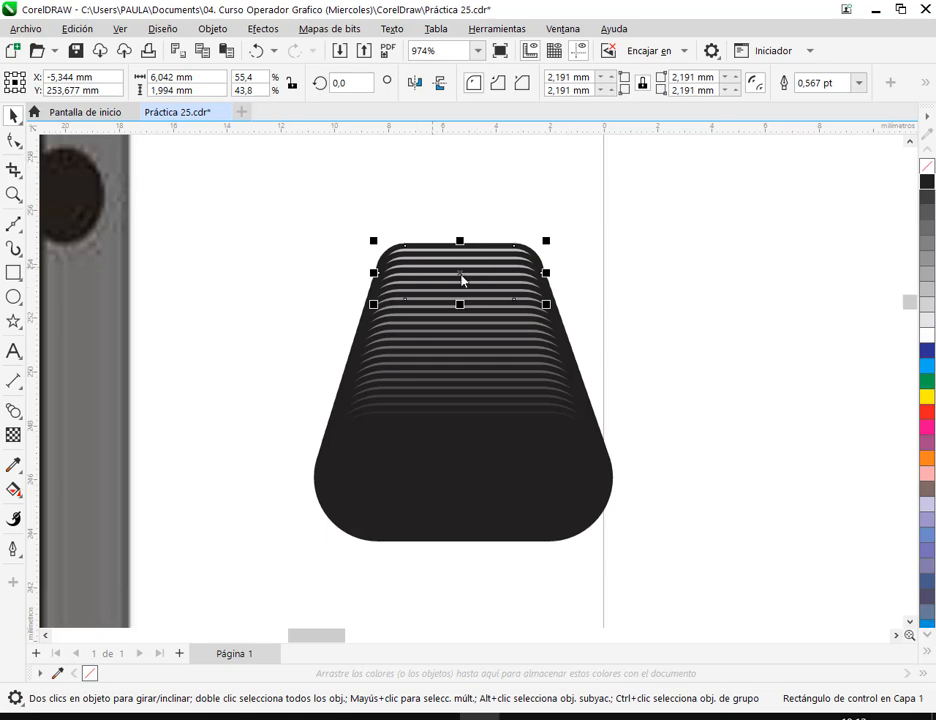
left_click(226, 30)
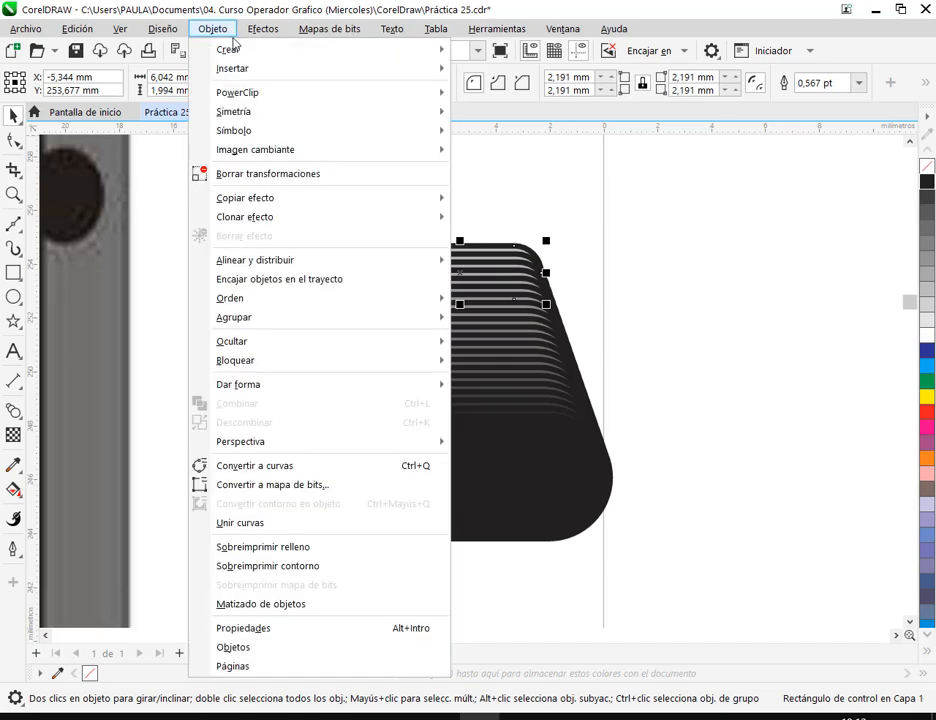
mouse_move(297, 300)
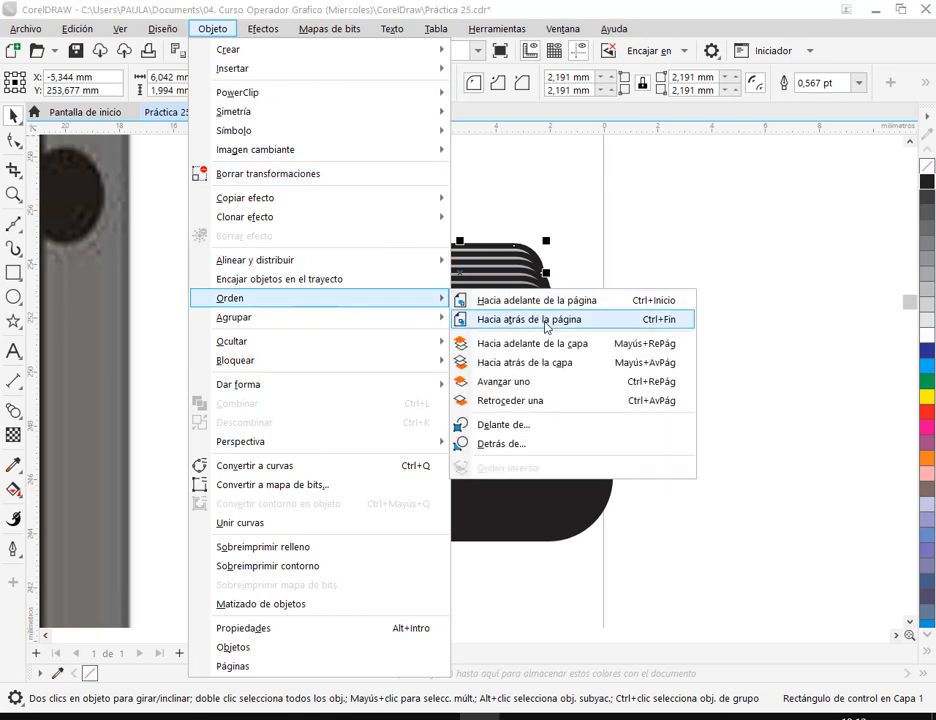
left_click(566, 426)
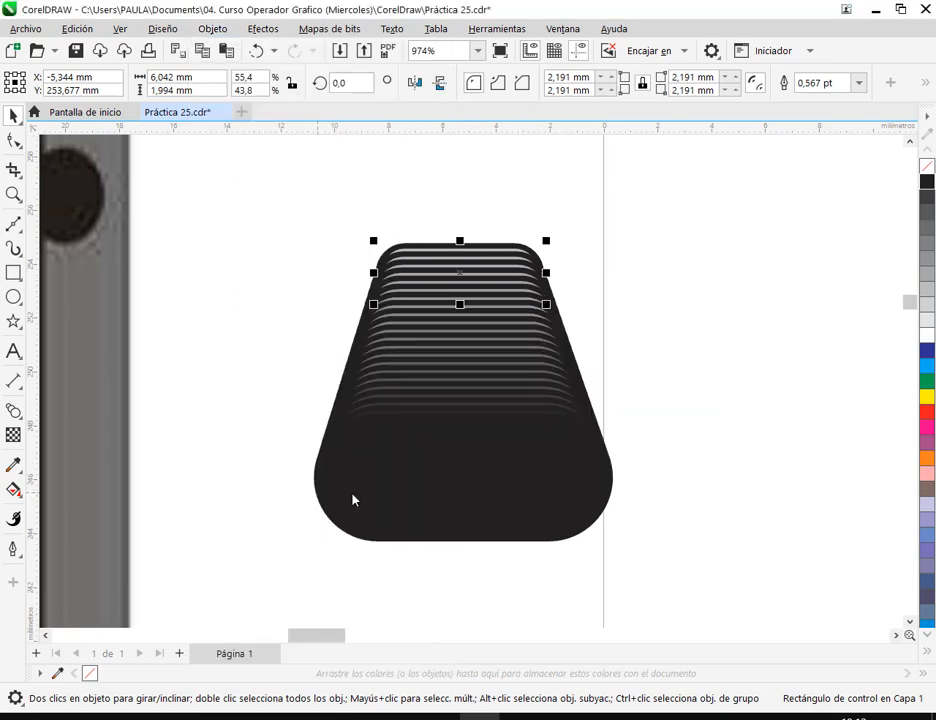
left_click(375, 511)
left_click(701, 271)
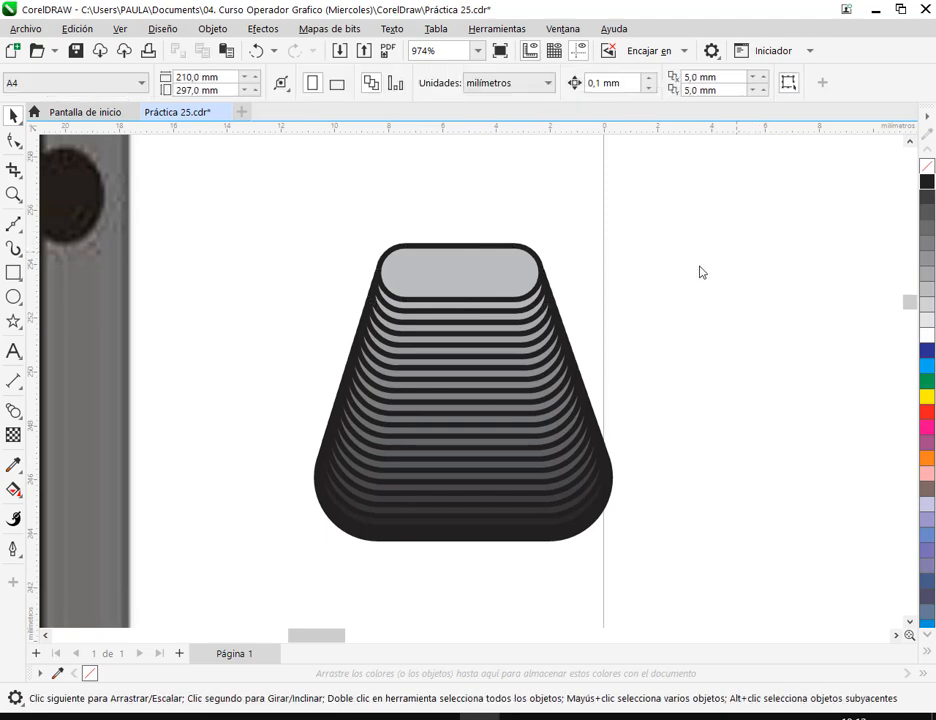
Move the grey highlight capsule just inside the black capsule's upper edge and save the document
left_click_drag(488, 277, 489, 457)
left_click(754, 480)
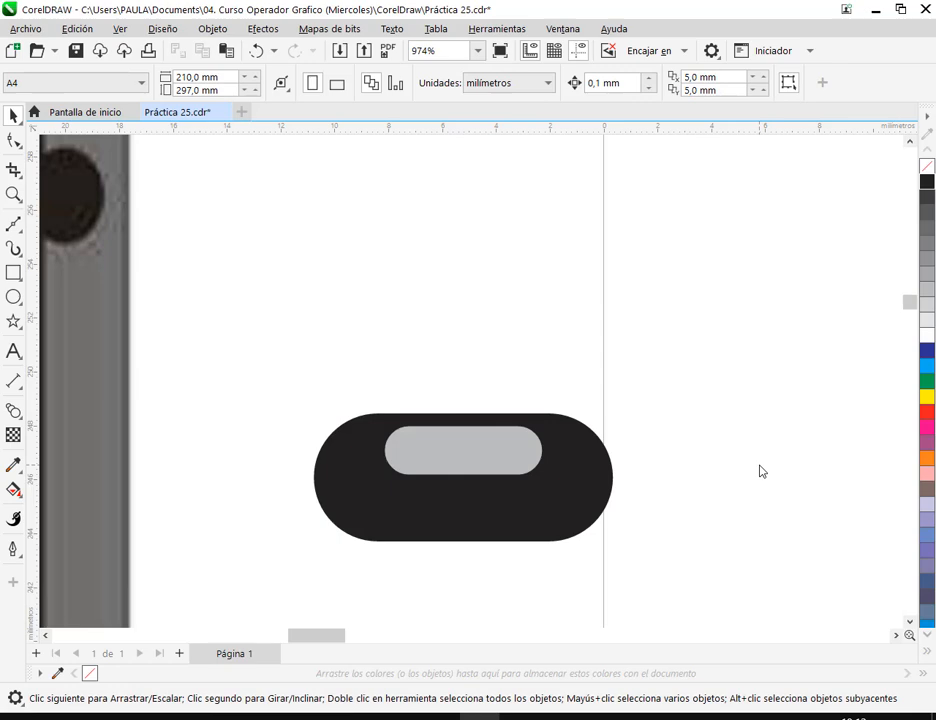
left_click(76, 50)
Pull the highlight capsule up out of the black one to show the blend, and put it back near the upper edge
left_click_drag(446, 449, 445, 201)
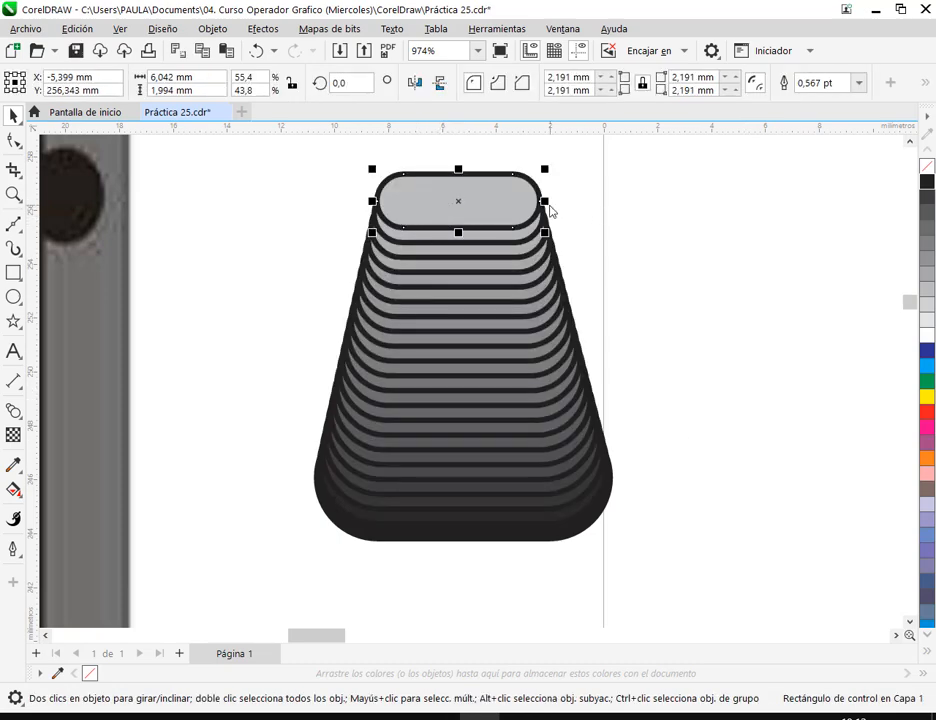
left_click_drag(464, 207, 472, 445)
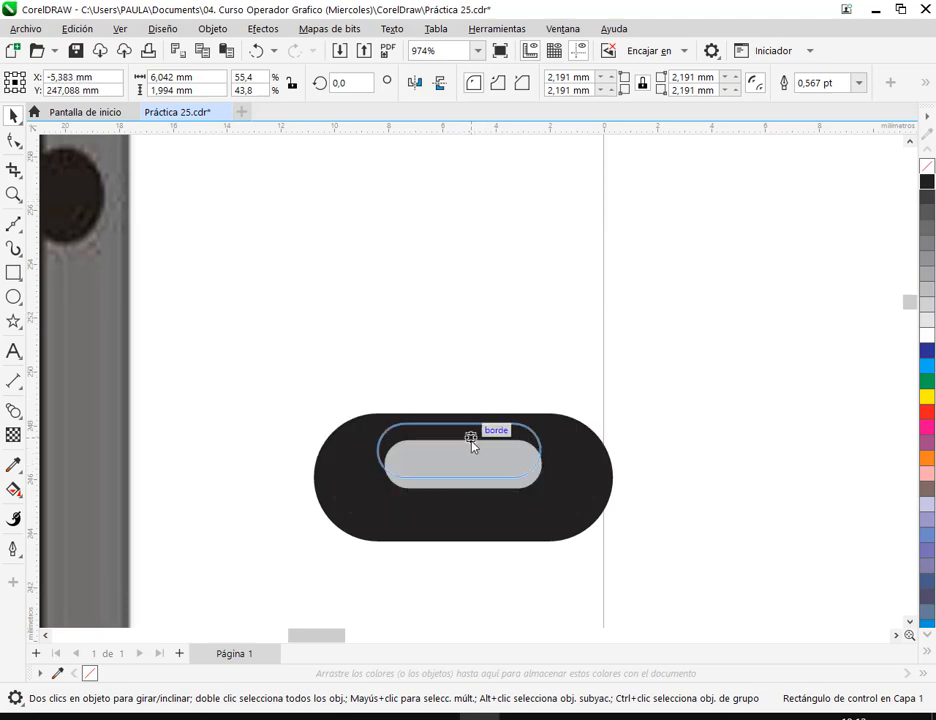
left_click(565, 463)
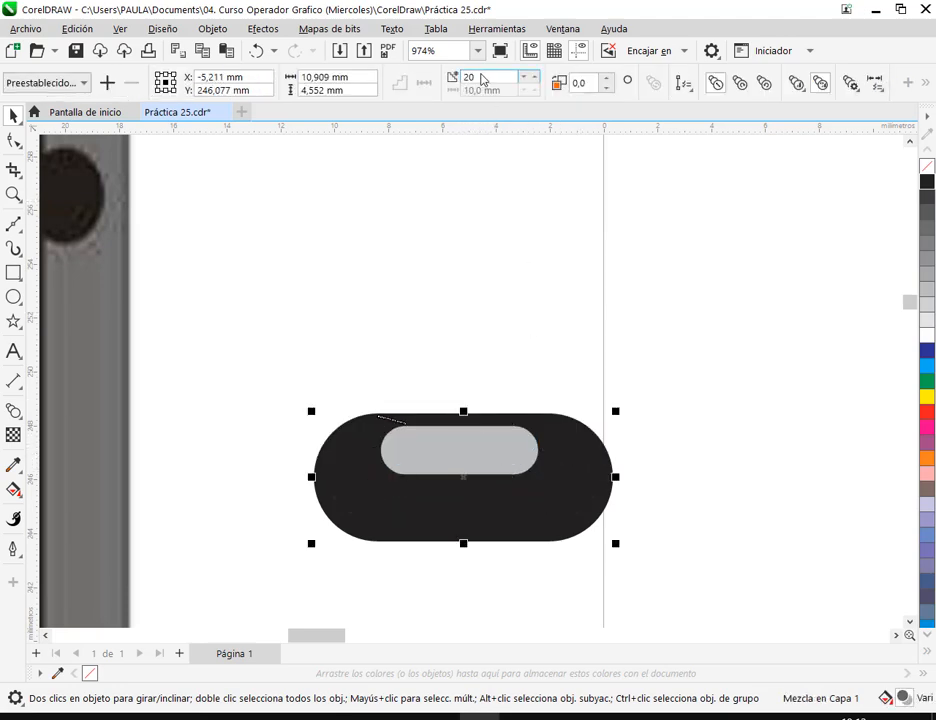
left_click(670, 470)
Widen the highlight capsule to about 6.7 mm and centre it near the black capsule's upper edge
left_click(505, 458)
left_click_drag(561, 455, 566, 452)
left_click_drag(380, 451, 375, 451)
left_click_drag(505, 467, 500, 464)
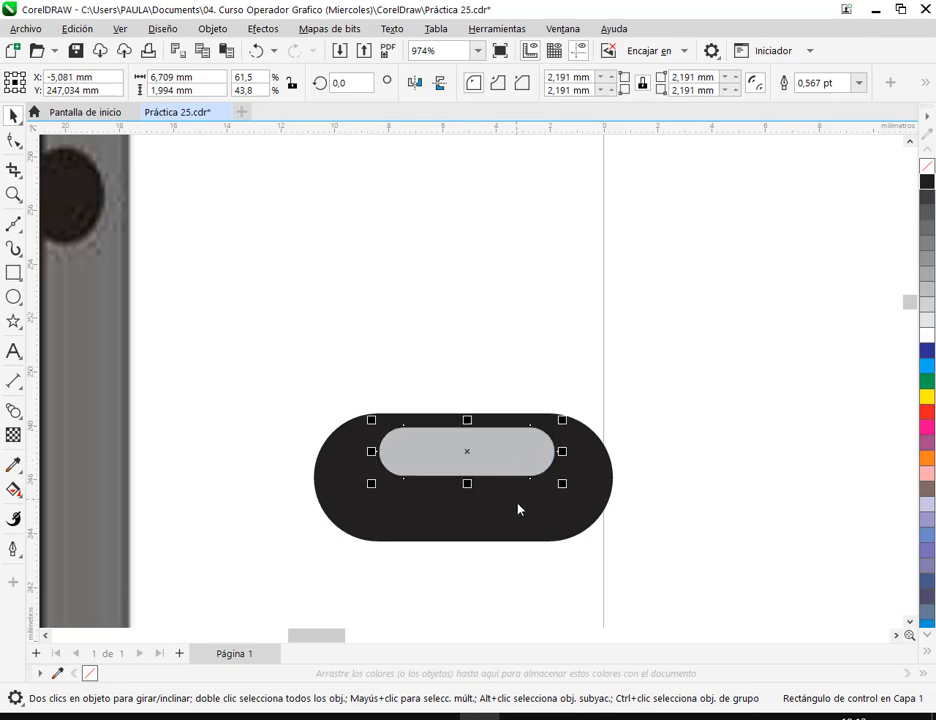
Remove the outline from the whole capsule blend and deselect it
left_click(522, 506)
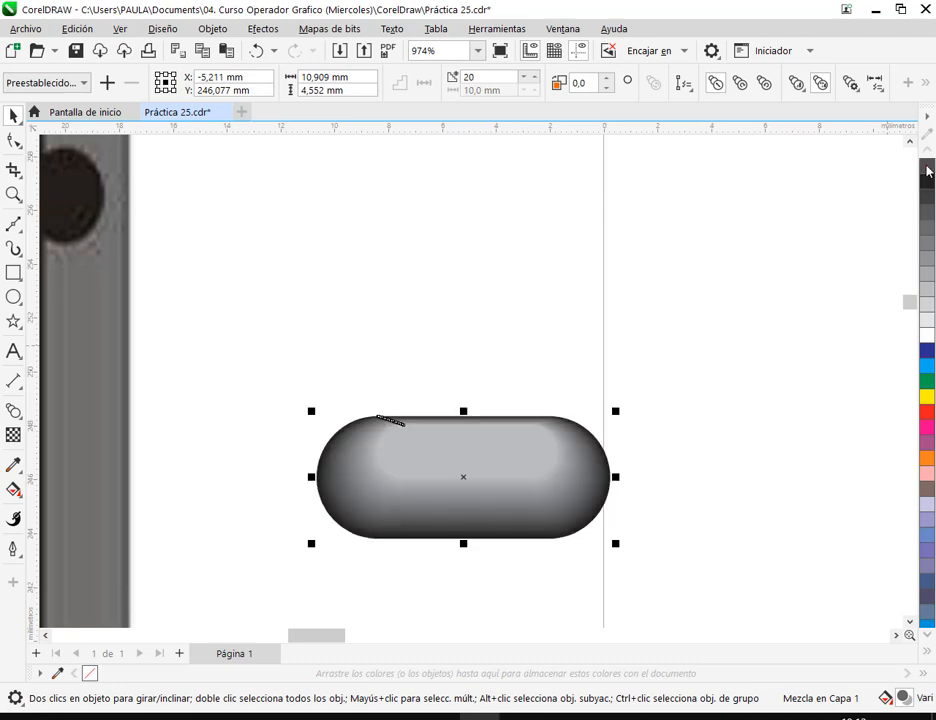
key("Escape")
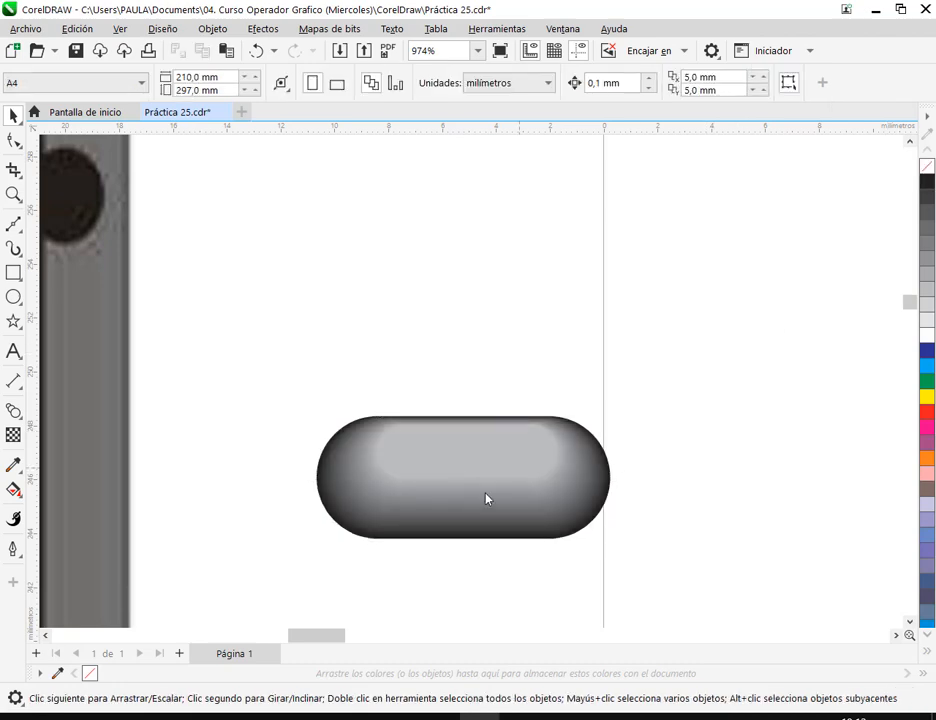
left_click(476, 463)
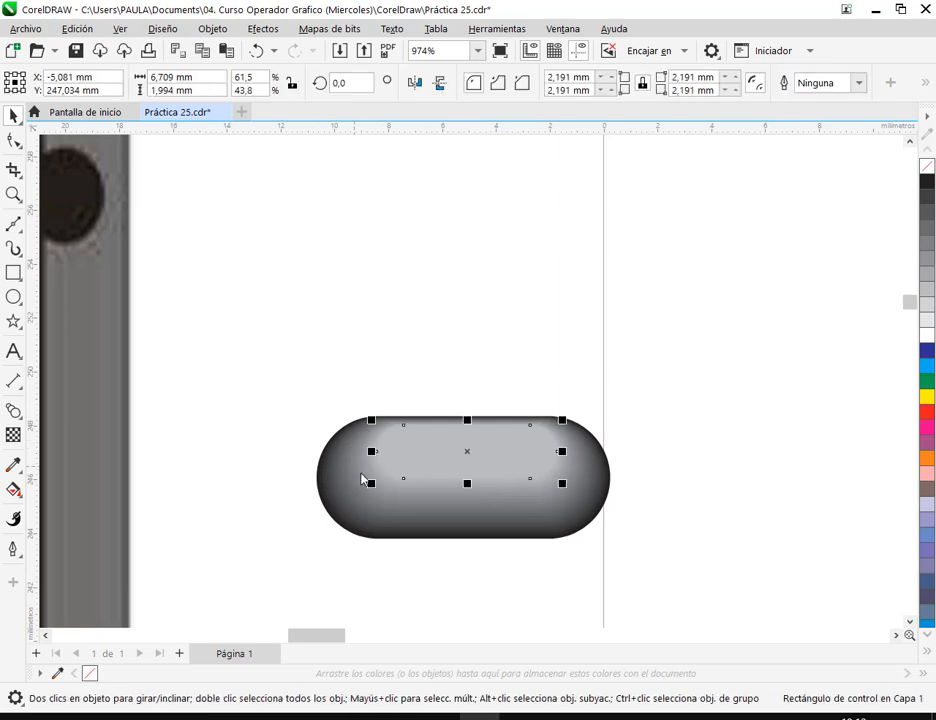
scroll(490, 477, "down", 2)
key("Escape")
scroll(515, 440, "down", 3)
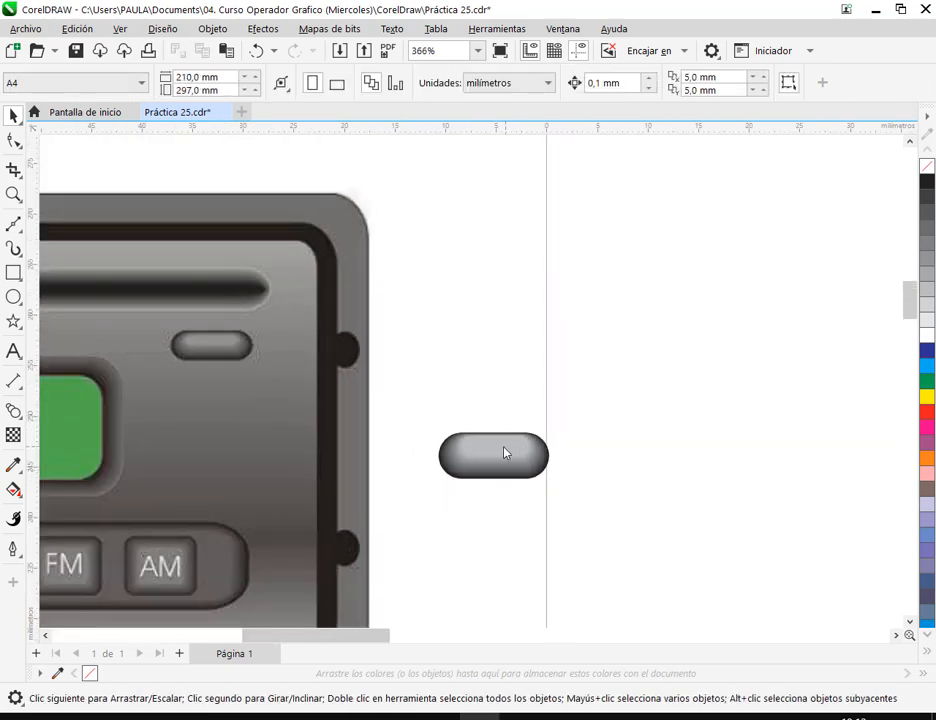
scroll(500, 478, "up", 6)
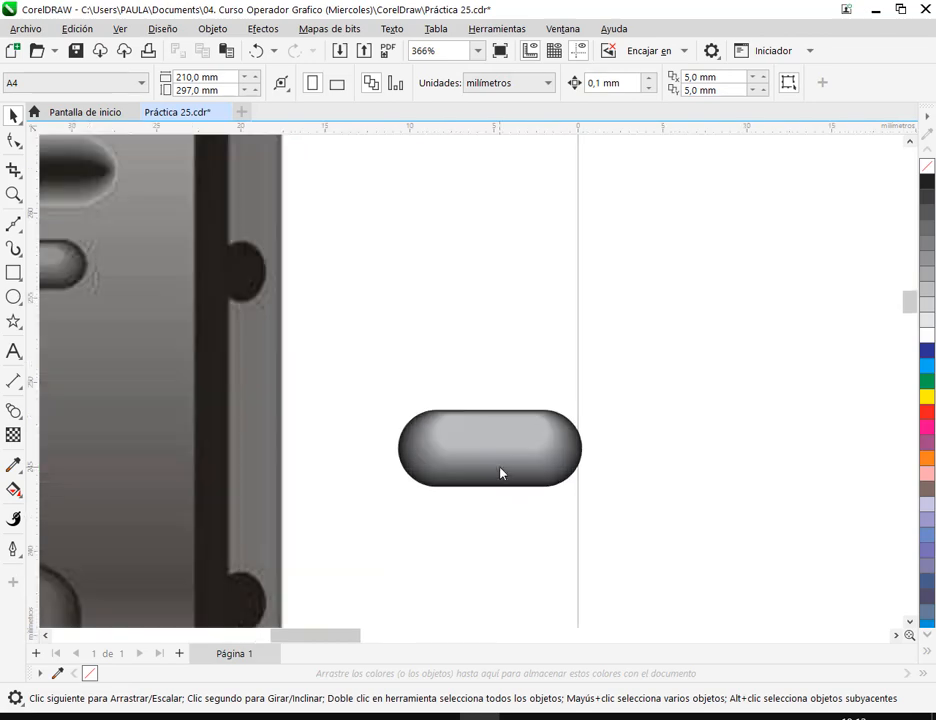
Widen the grey highlight capsule slightly toward its right end, to about 6.8 mm
left_click(522, 415)
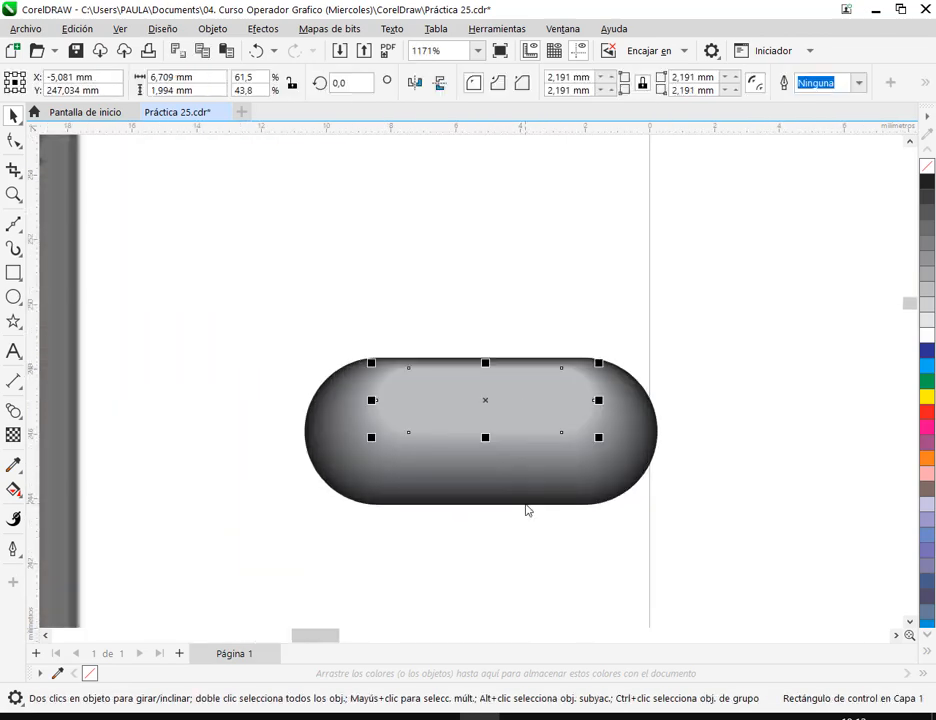
key("Escape")
left_click(530, 410)
scroll(515, 424, "up", 2)
left_click_drag(640, 390, 645, 395)
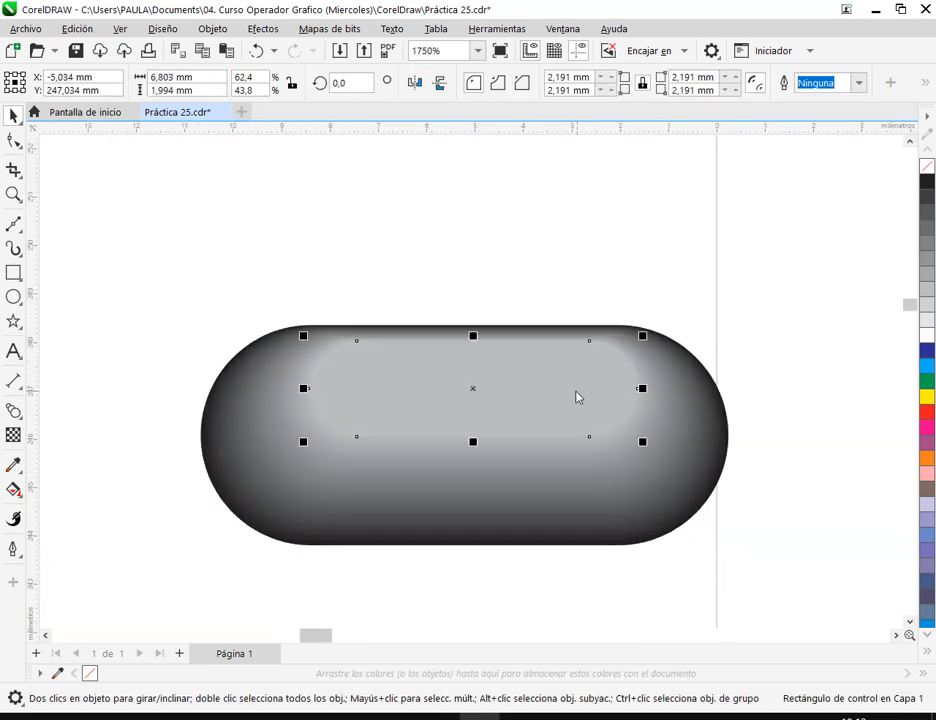
Move the highlight capsule near the black capsule's lower edge and over to its right end to show how the shading shifts
left_click_drag(577, 395, 522, 466)
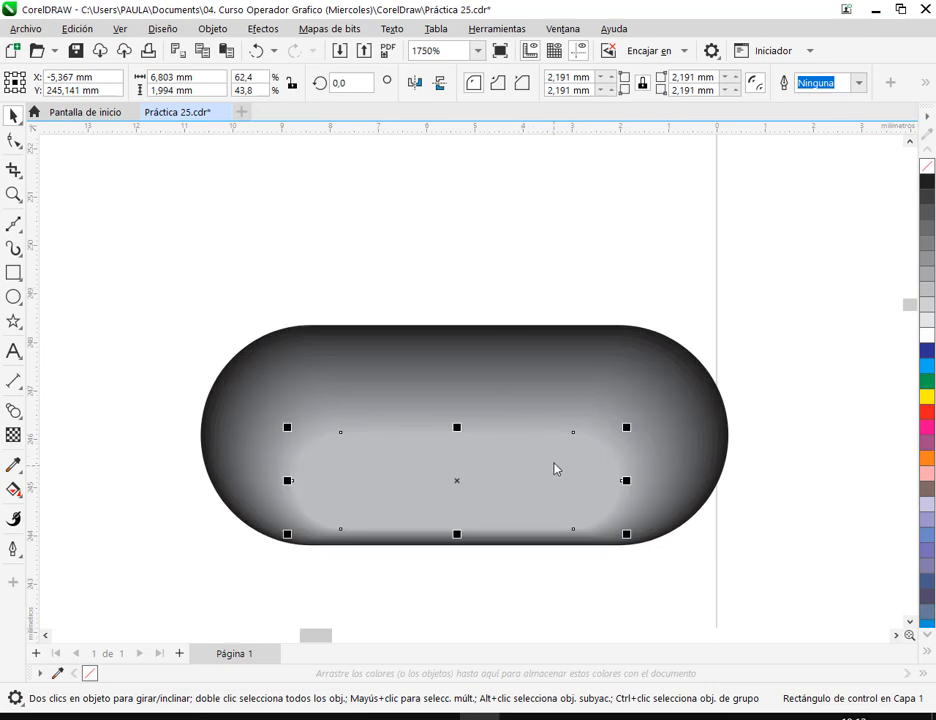
scroll(555, 500, "down", 2)
left_click(577, 610)
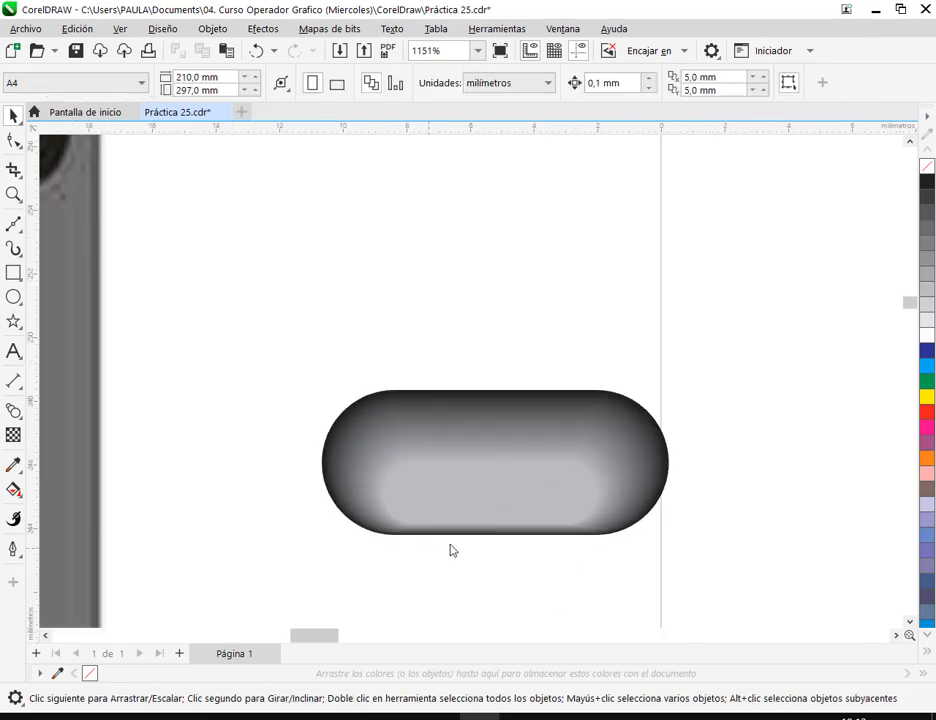
left_click_drag(476, 498, 585, 476)
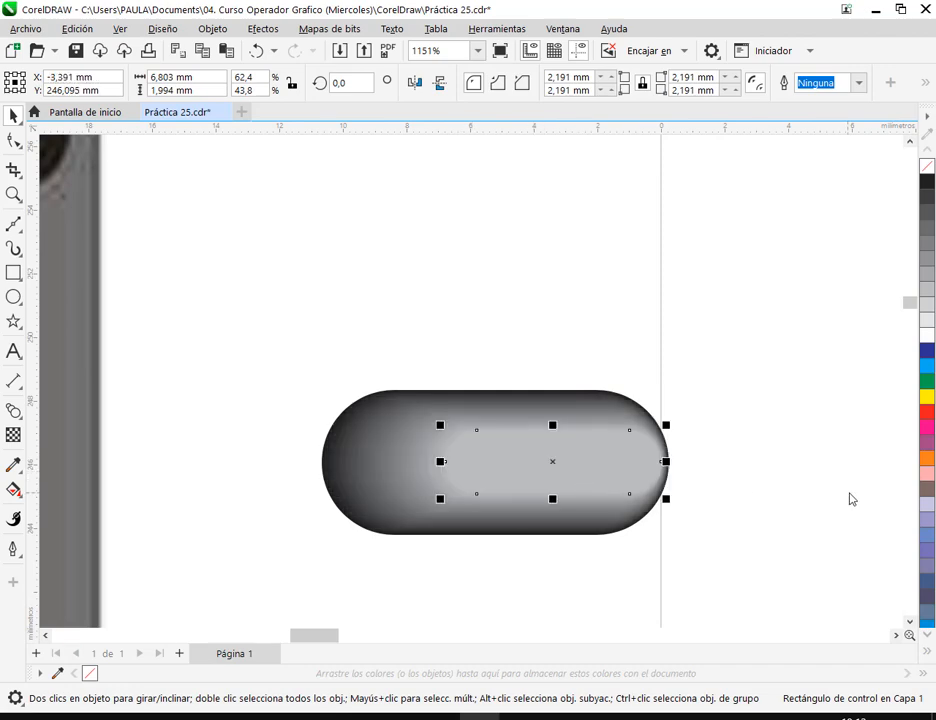
left_click(870, 590)
Place the highlight capsule centrally near the black capsule's upper edge and deselect it
mouse_move(514, 449)
left_mouse_down()
mouse_move(518, 435)
mouse_move(532, 443)
left_mouse_up()
key("Escape")
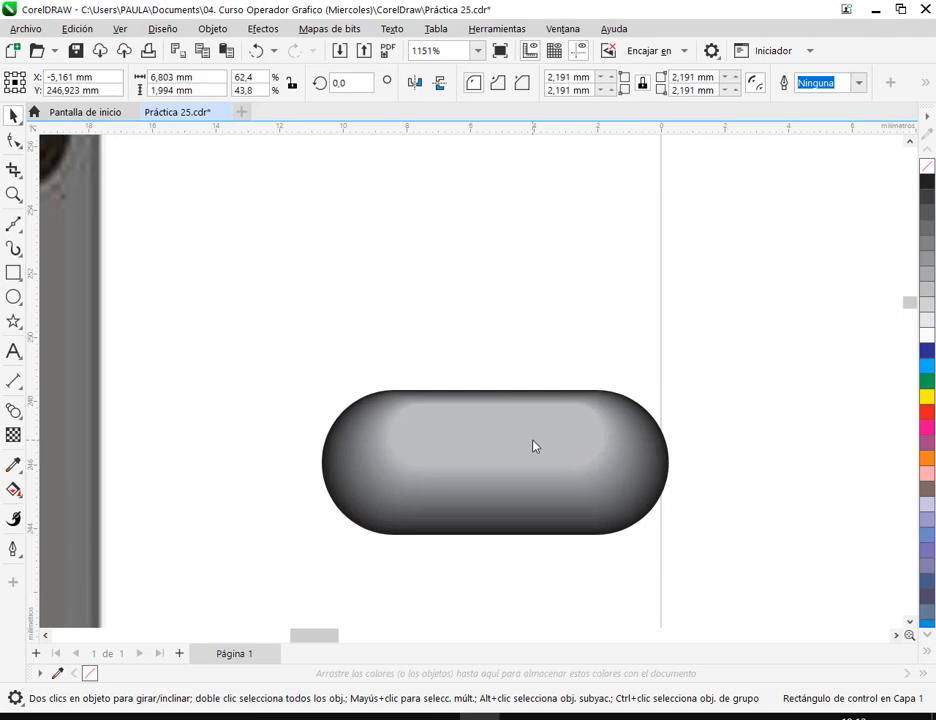
left_click(537, 330)
left_click(549, 447)
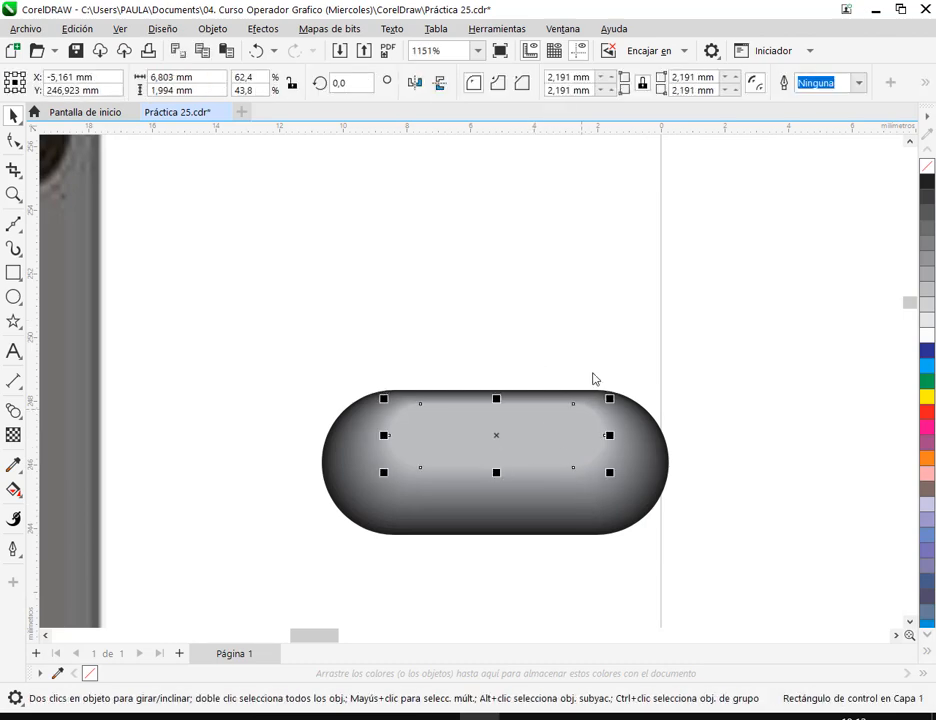
left_click(604, 313)
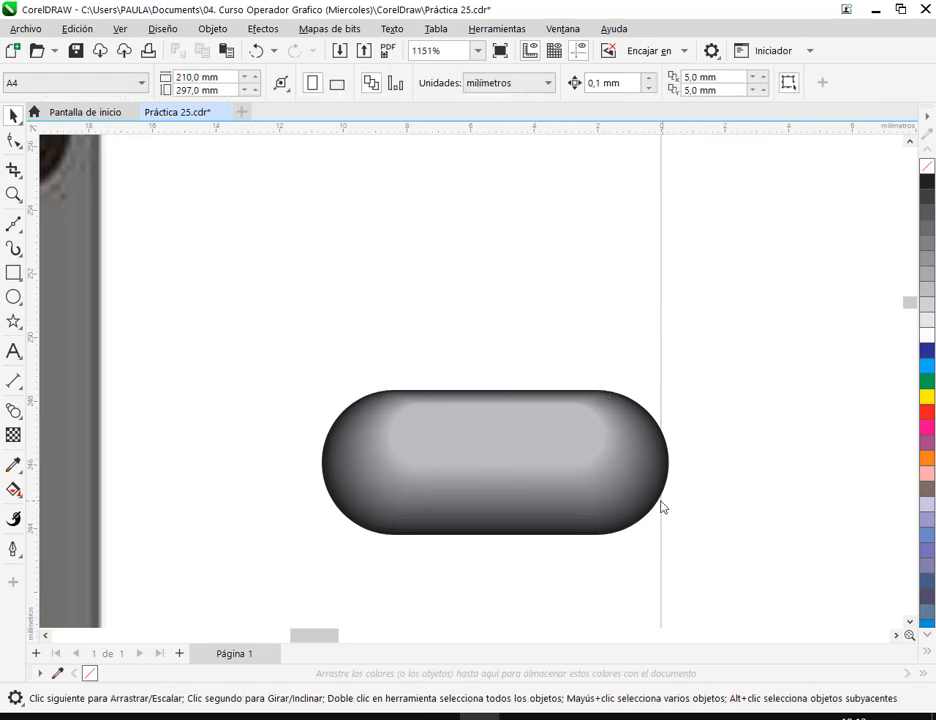
Select the blend's start object, the black capsule, using the blend's Mostrar inicio option
left_click(603, 507)
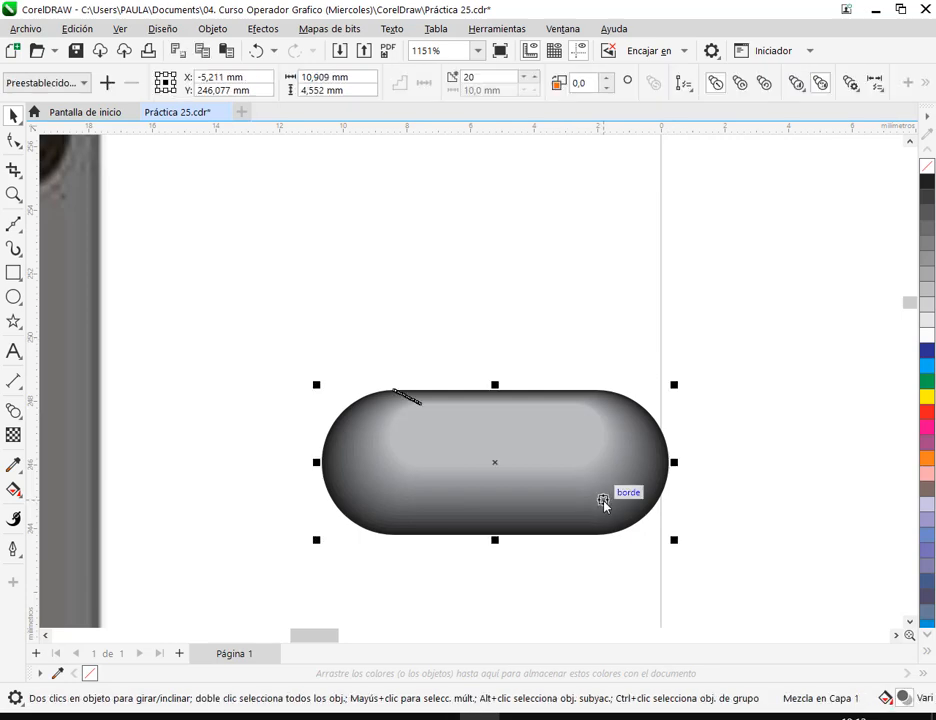
left_click(621, 540)
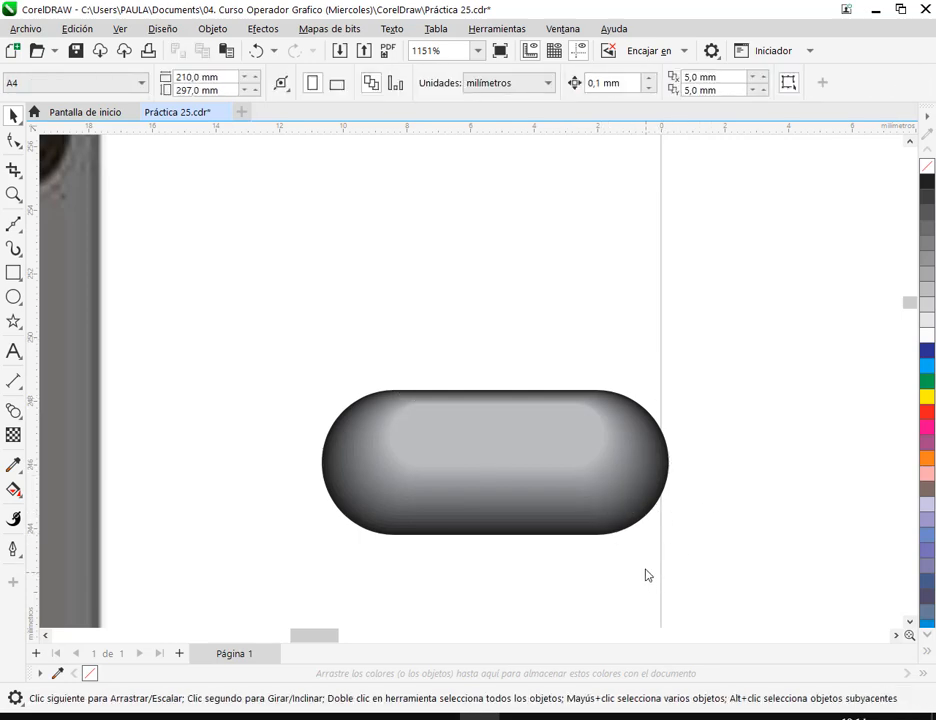
scroll(621, 540, "up", 2)
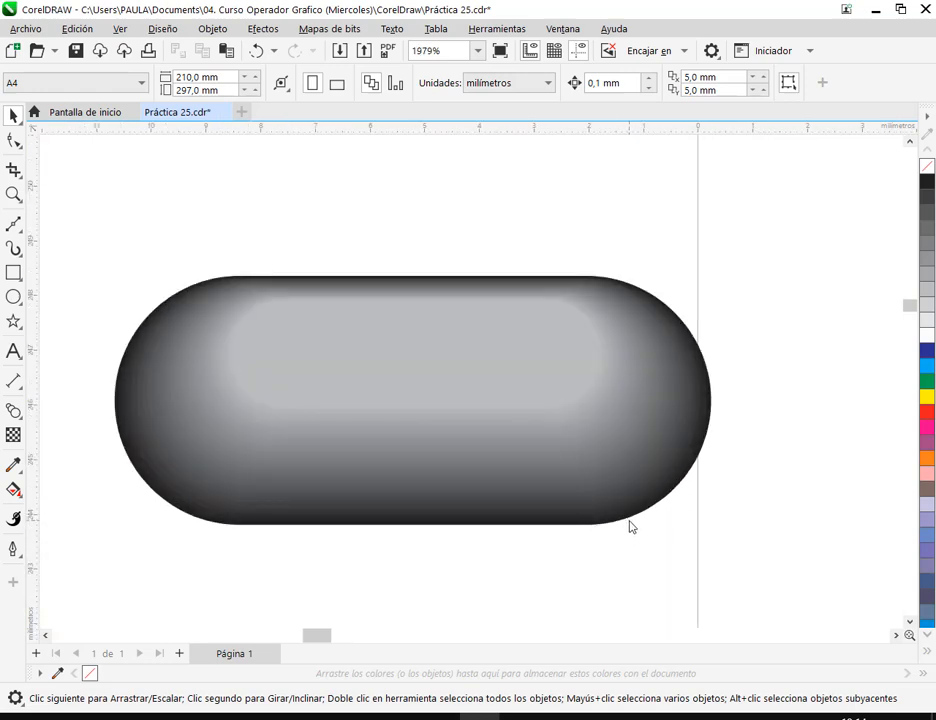
left_click(567, 477)
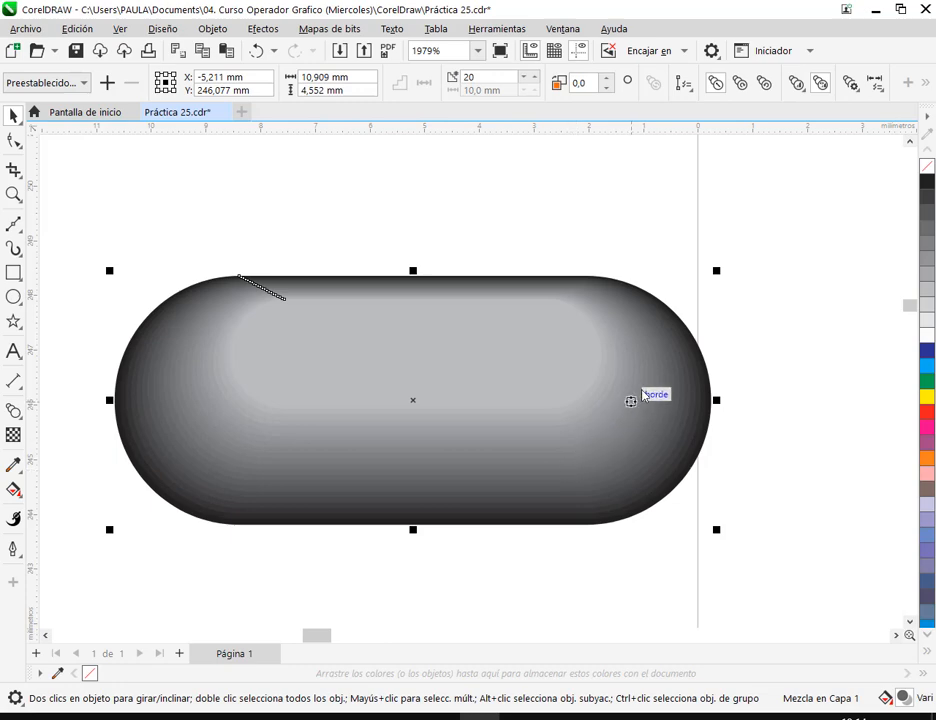
left_click(850, 84)
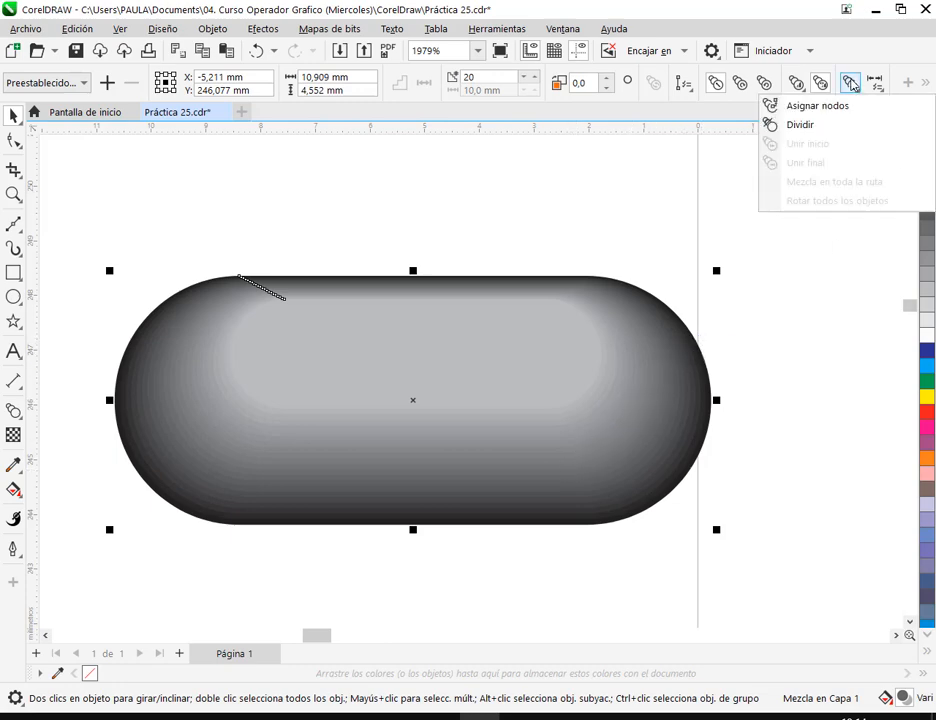
left_click(877, 84)
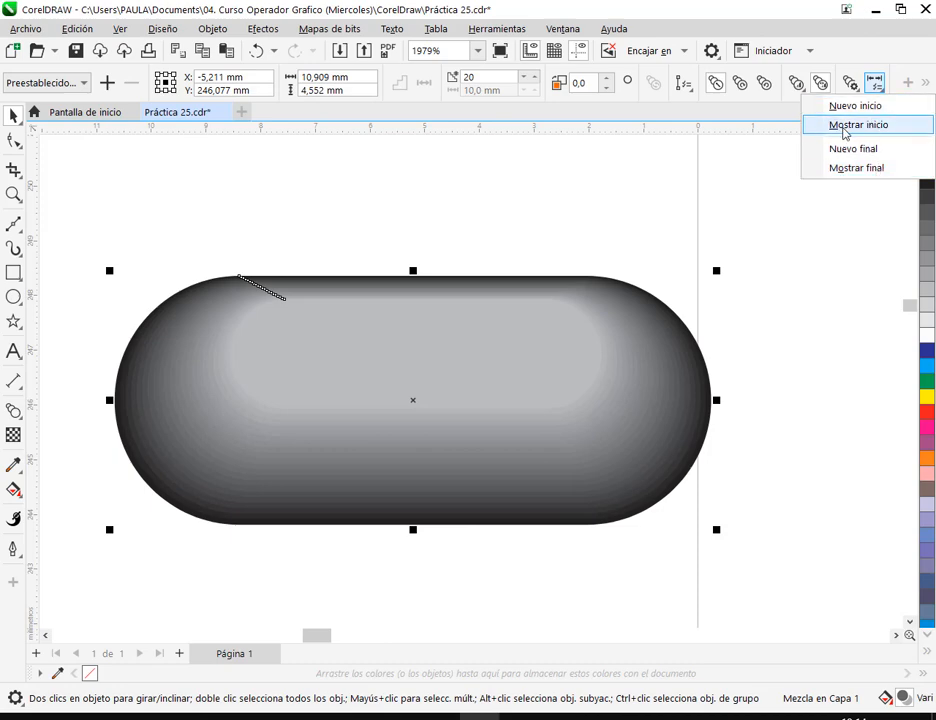
left_click(866, 127)
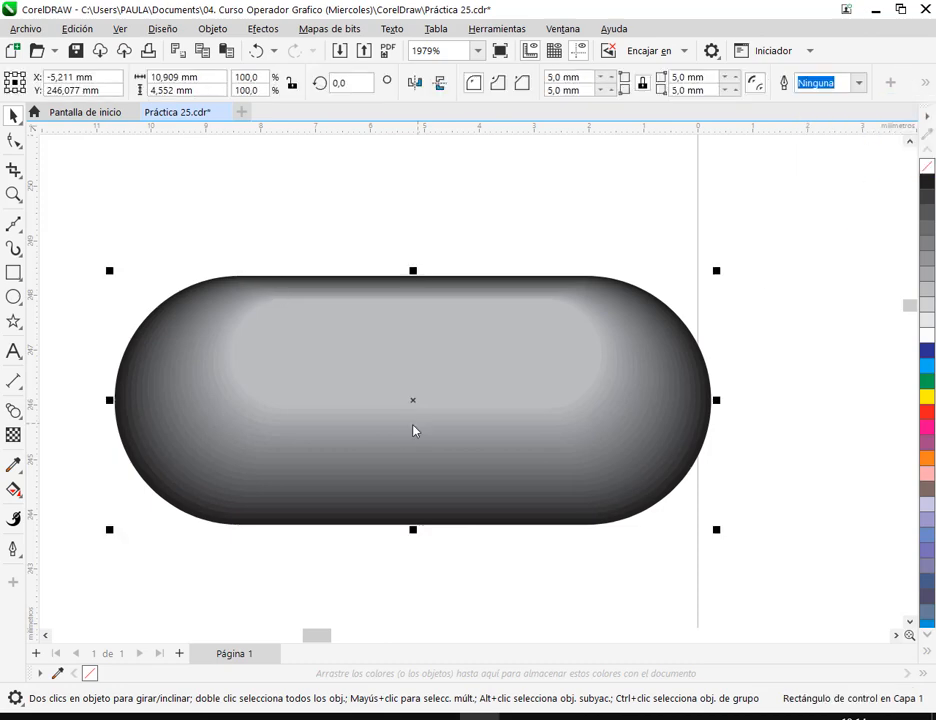
Try a green fill on the blend's start capsule and restore its black fill
left_click(922, 381)
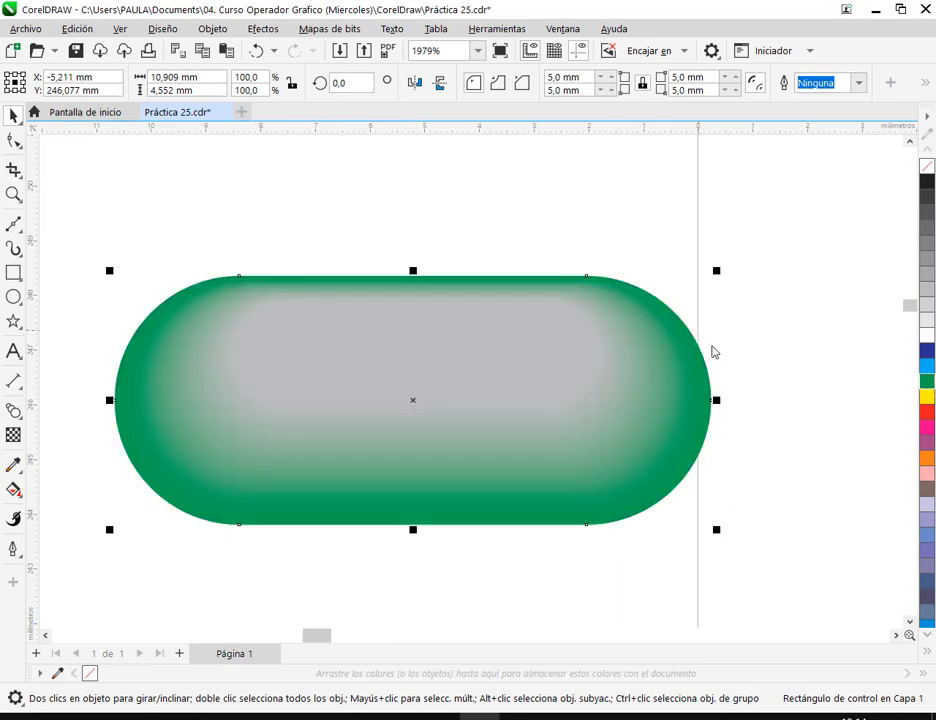
left_click(927, 181)
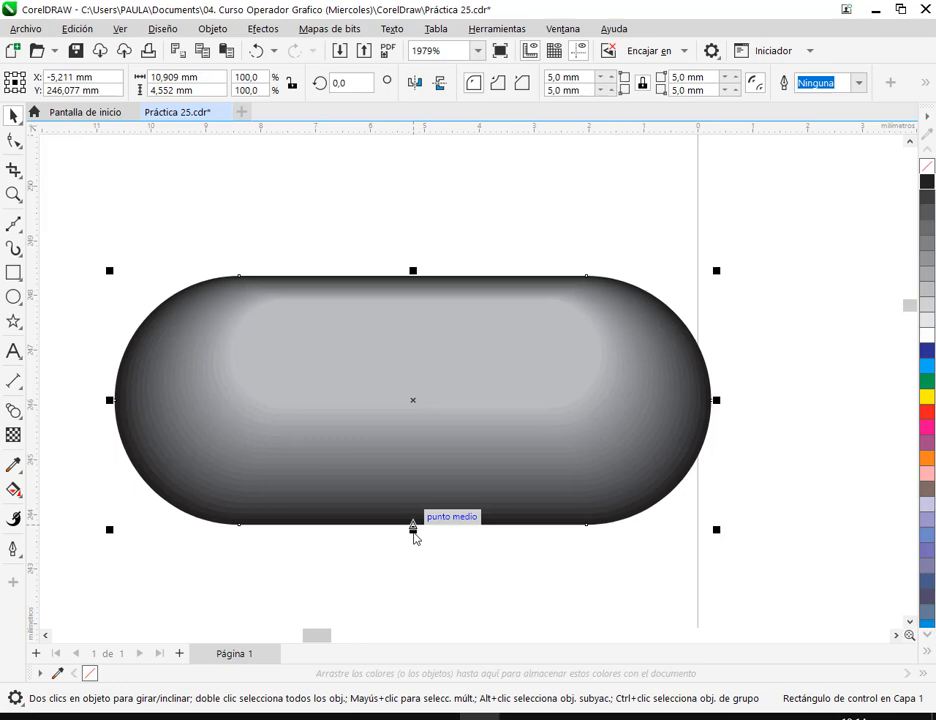
Reduce the black capsule's height to about 4 mm from its lower edge and shift the highlight capsule slightly upward
left_click_drag(414, 534, 420, 510)
left_click(418, 564)
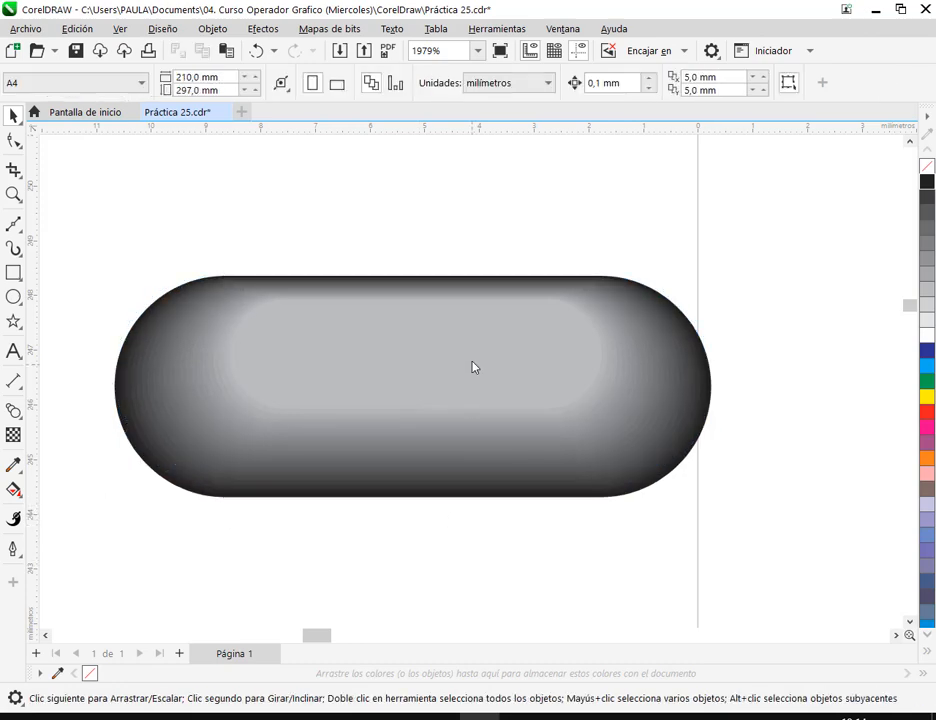
left_click(475, 362)
left_click(556, 620)
scroll(560, 451, "down", 3)
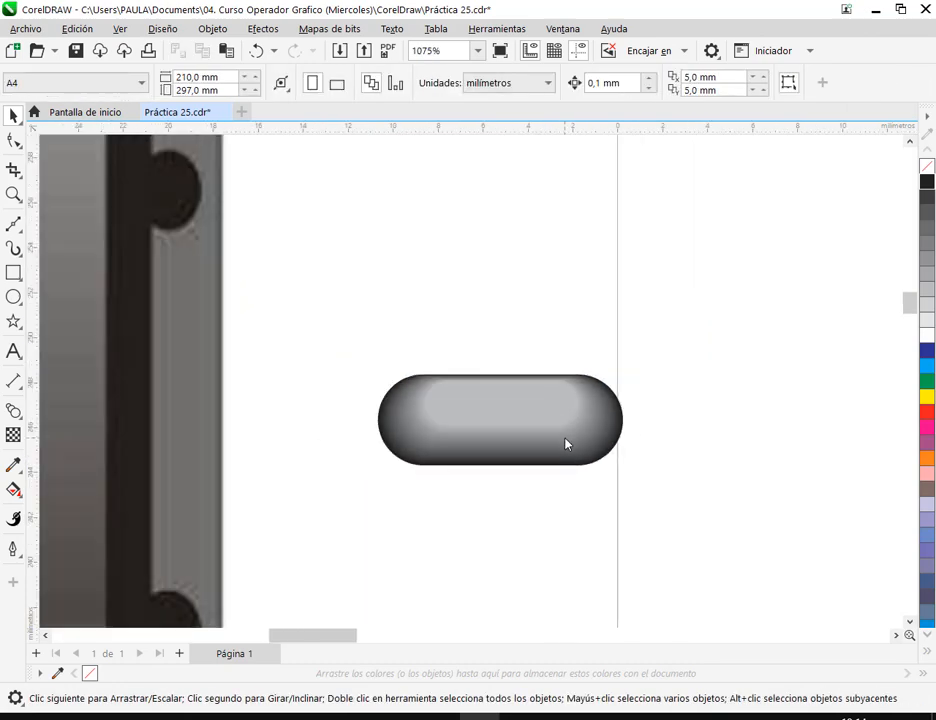
scroll(566, 444, "down", 2)
scroll(575, 495, "down", 2)
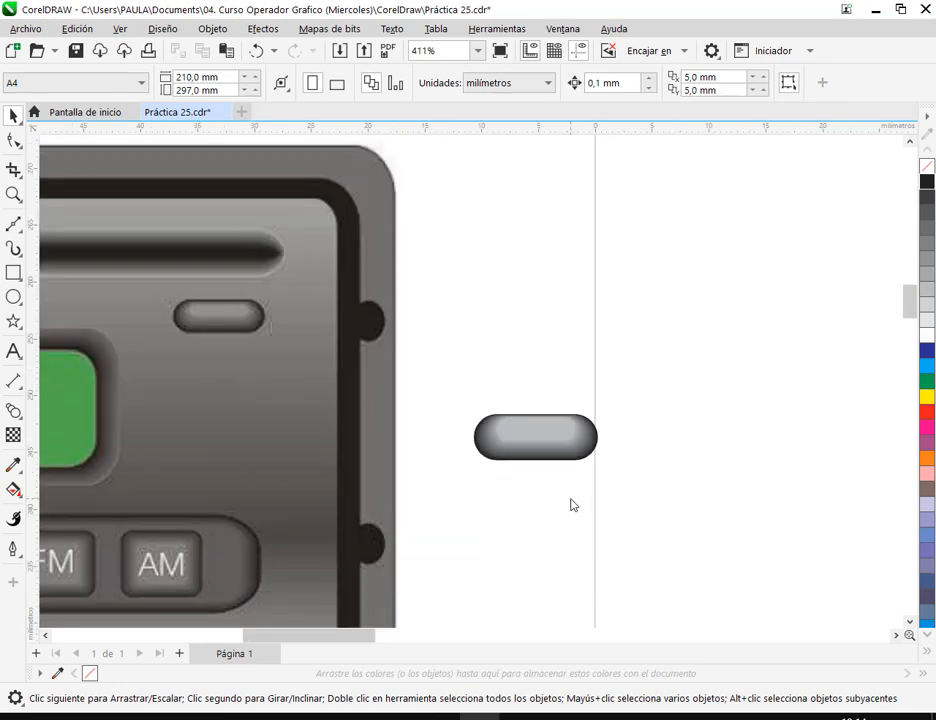
Reduce the highlight capsule's height to about 1.6 mm from its lower edge and compare the button with the reference
scroll(563, 440, "up", 5)
left_click(486, 452)
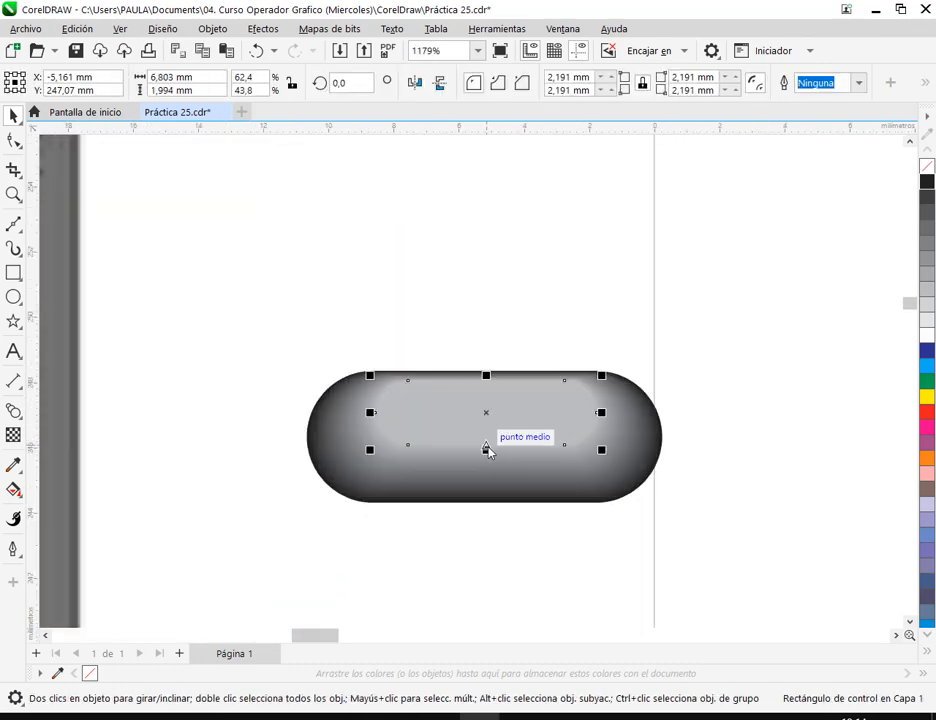
left_click_drag(486, 452, 487, 439)
left_click(520, 527)
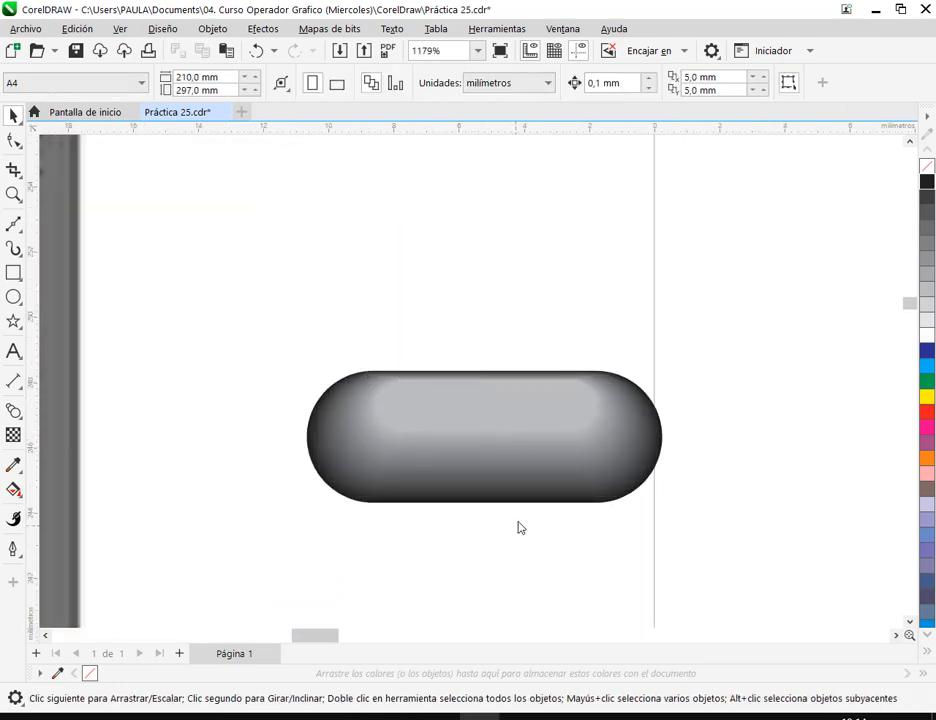
scroll(519, 526, "down", 3)
scroll(519, 526, "down", 1)
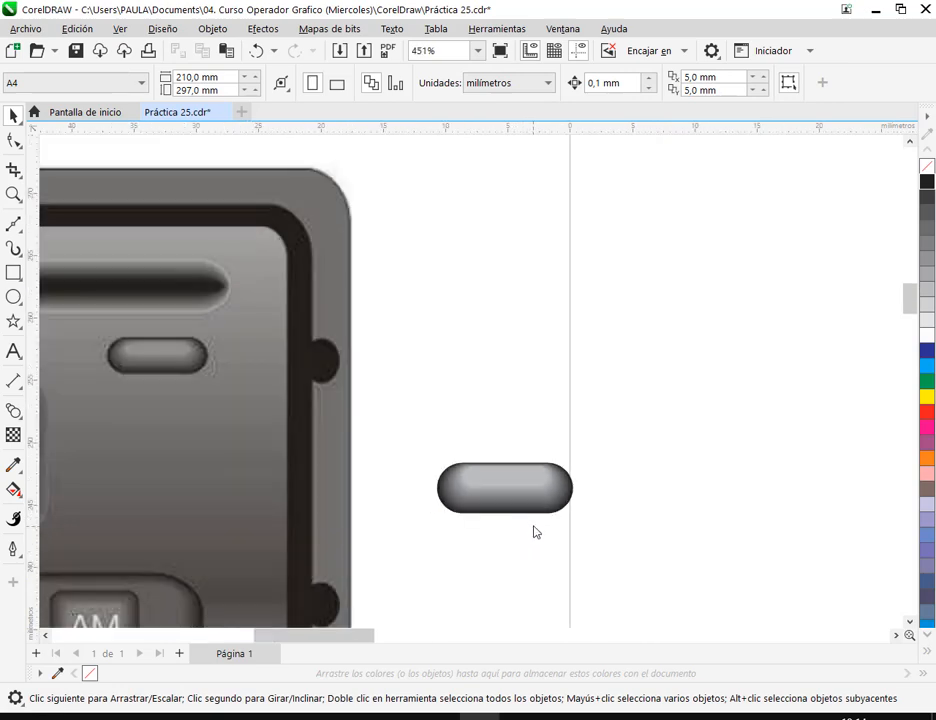
scroll(545, 517, "up", 2)
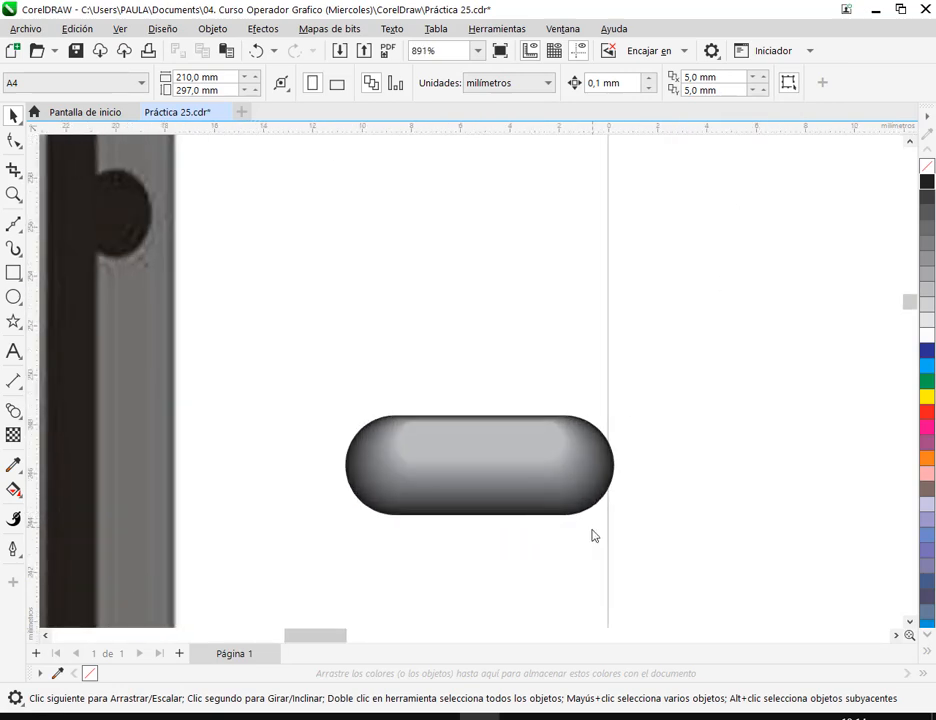
Reduce the capsule blend to 4 steps to show the coarse banding
left_click(552, 494)
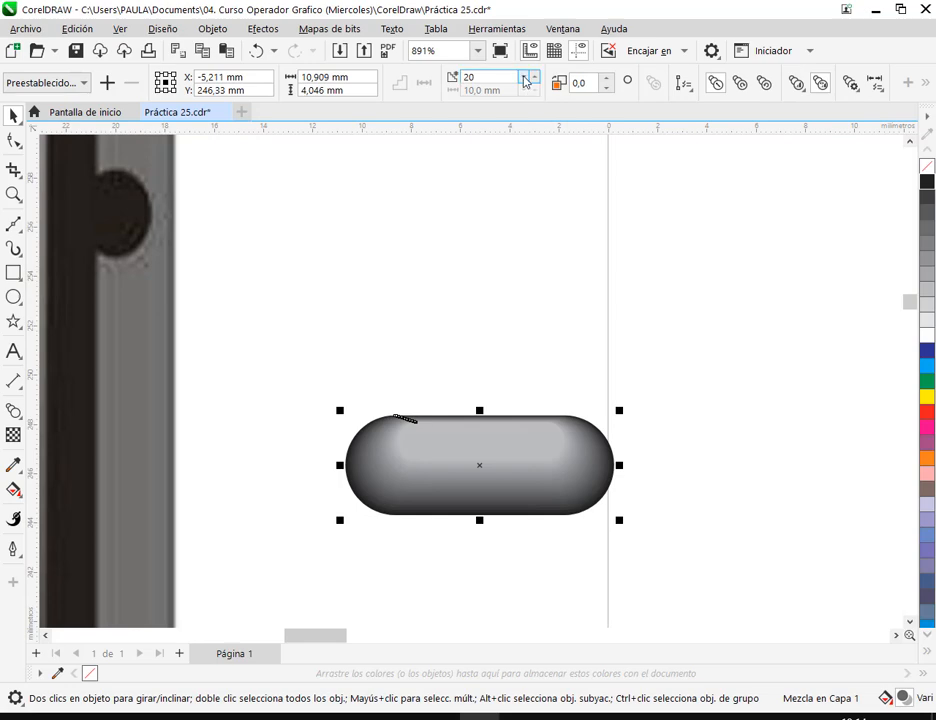
scroll(527, 82, "down", 13)
scroll(527, 82, "down", 3)
key("Escape")
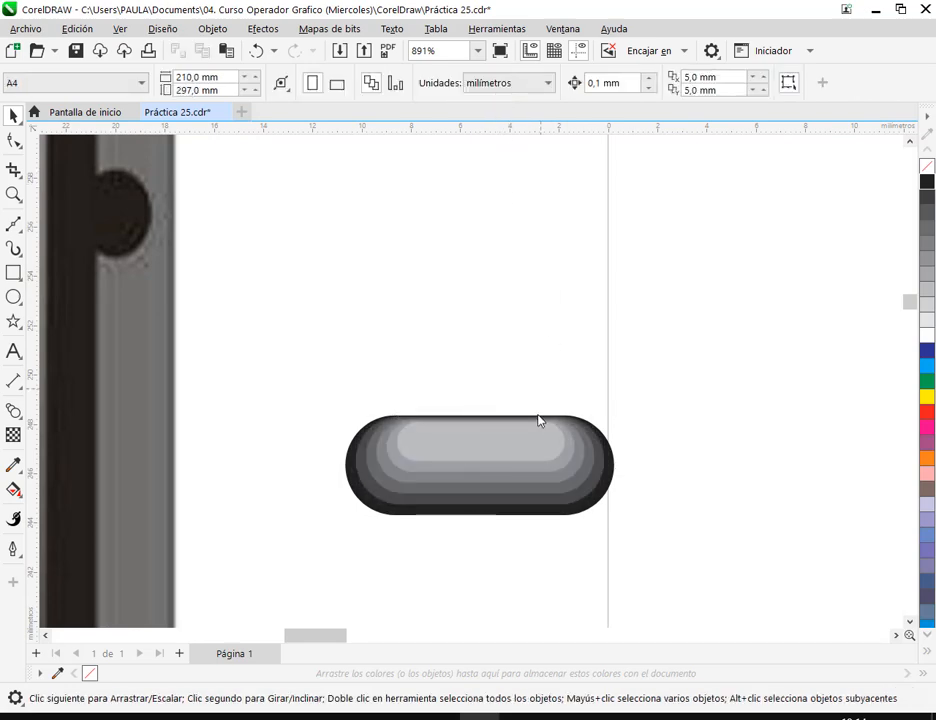
Raise the capsule blend to about 23 steps for a smooth transition and deselect it
scroll(539, 420, "down", 2)
left_click(545, 462)
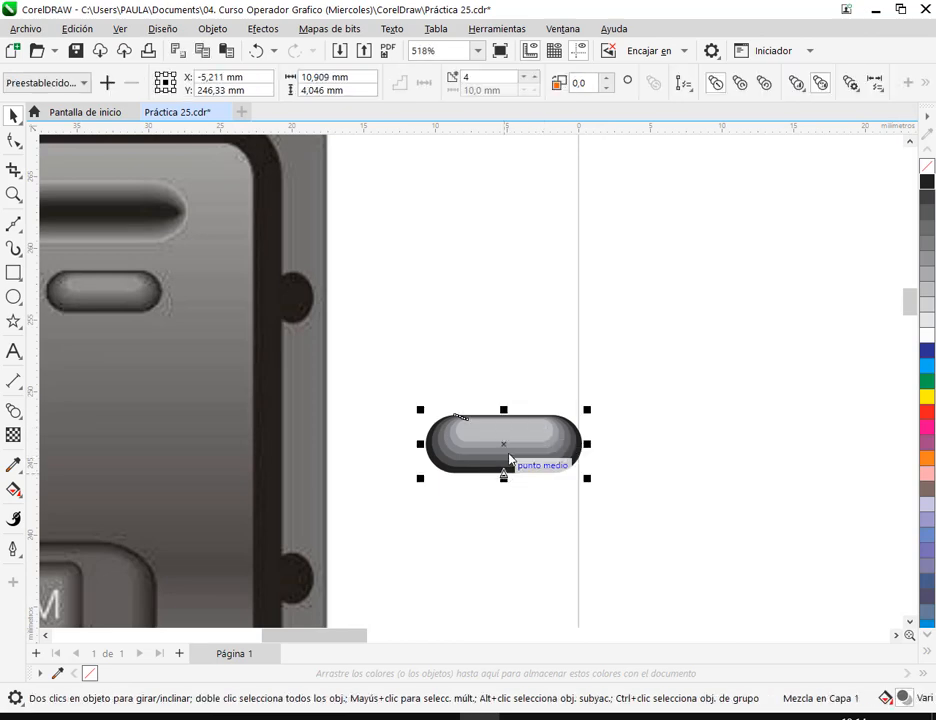
left_click(536, 79)
scroll(536, 84, "up", 8)
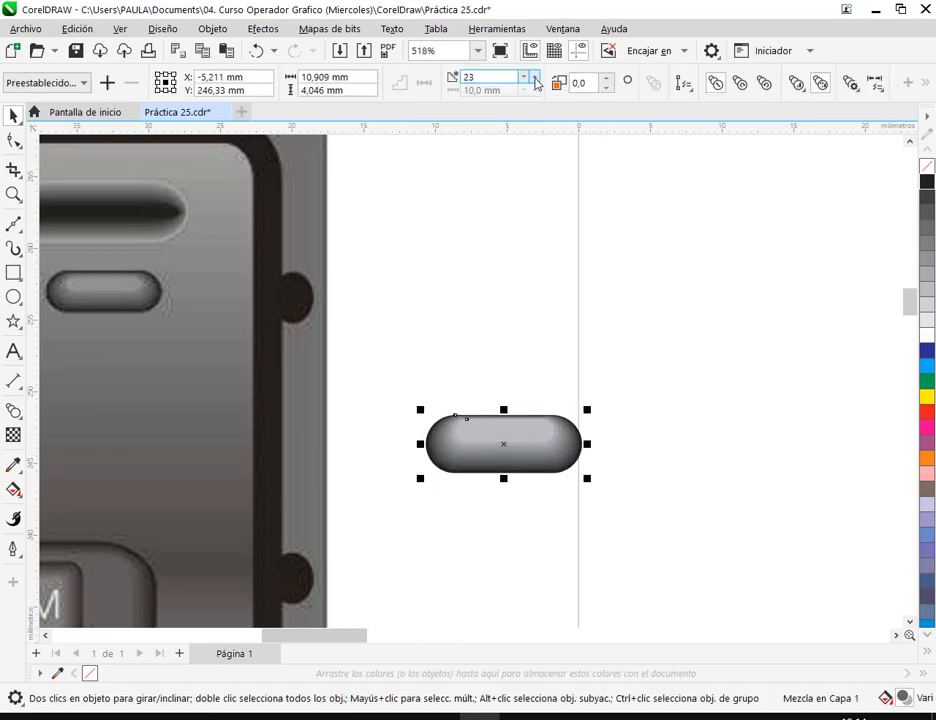
scroll(536, 84, "up", 1)
key("Escape")
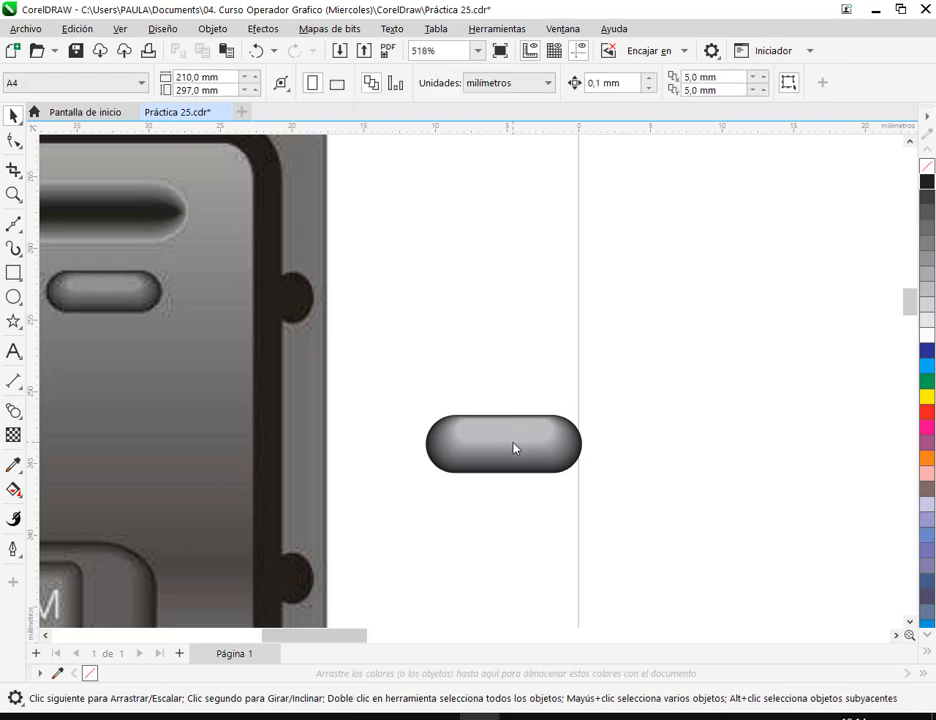
Pull the highlight capsule far down and to the right of the black capsule, stretching the blend across the empty page area
scroll(514, 449, "down", 2)
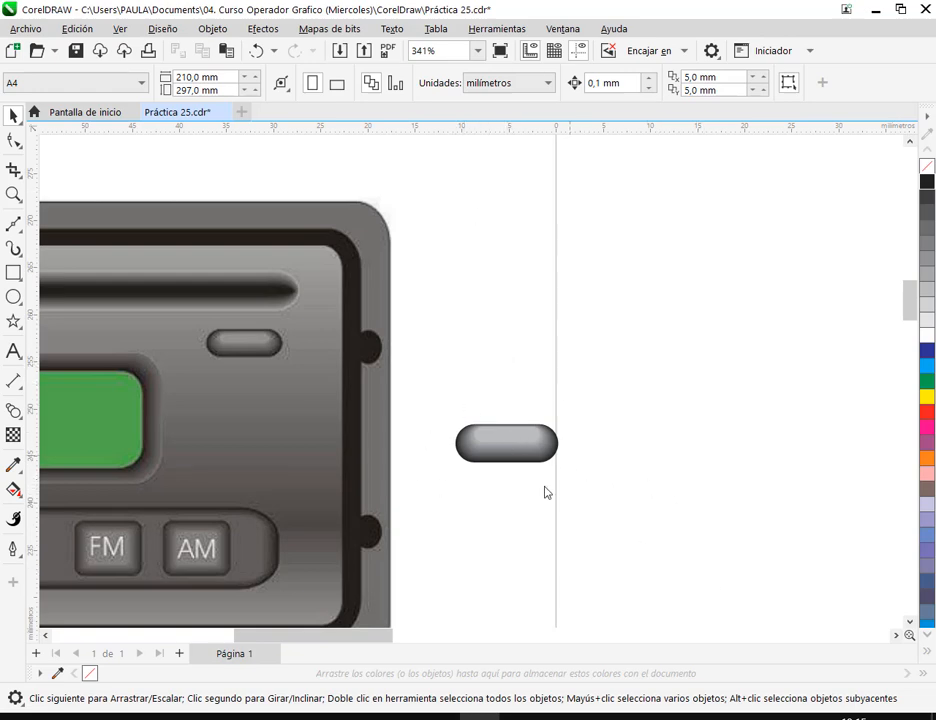
left_click_drag(617, 439, 570, 357)
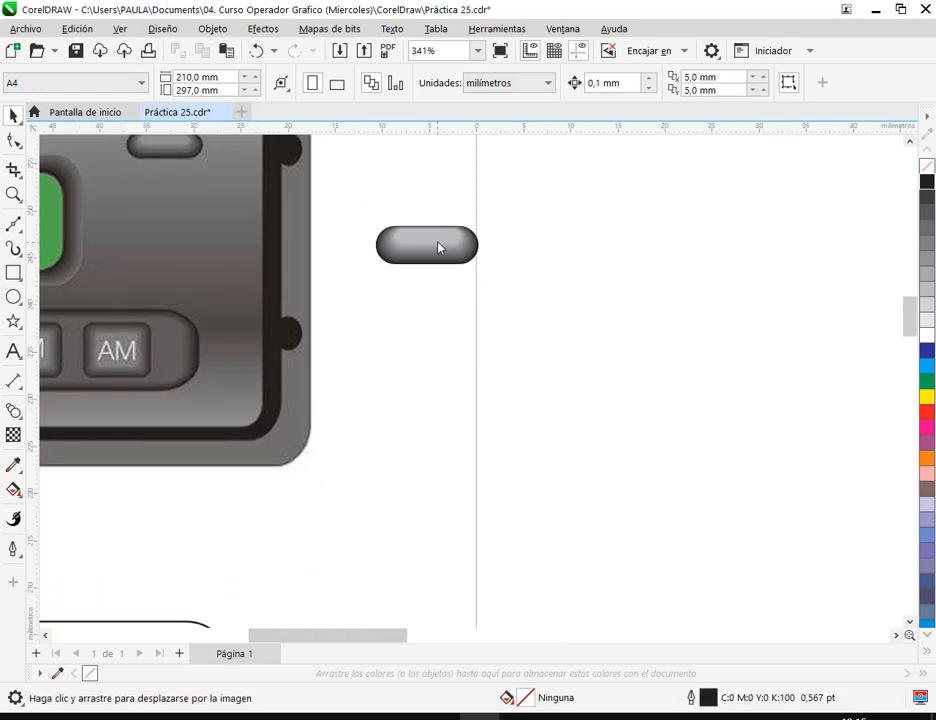
left_click_drag(428, 236, 744, 501)
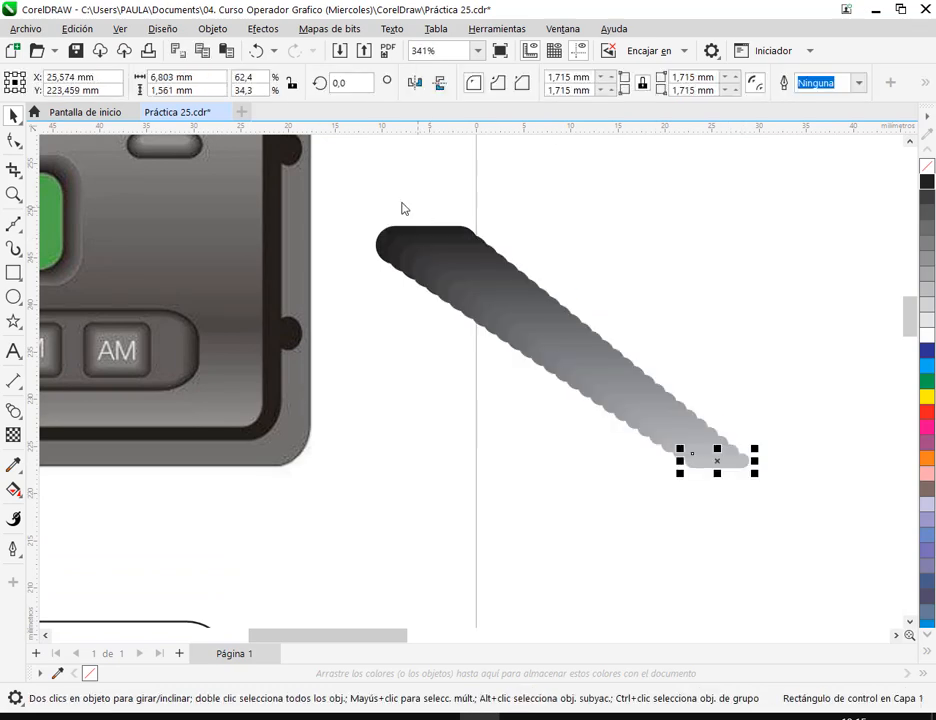
Undo the stretching of the highlight capsule and move the whole blended button to the empty page area lower down
left_click(256, 50)
left_click(432, 313)
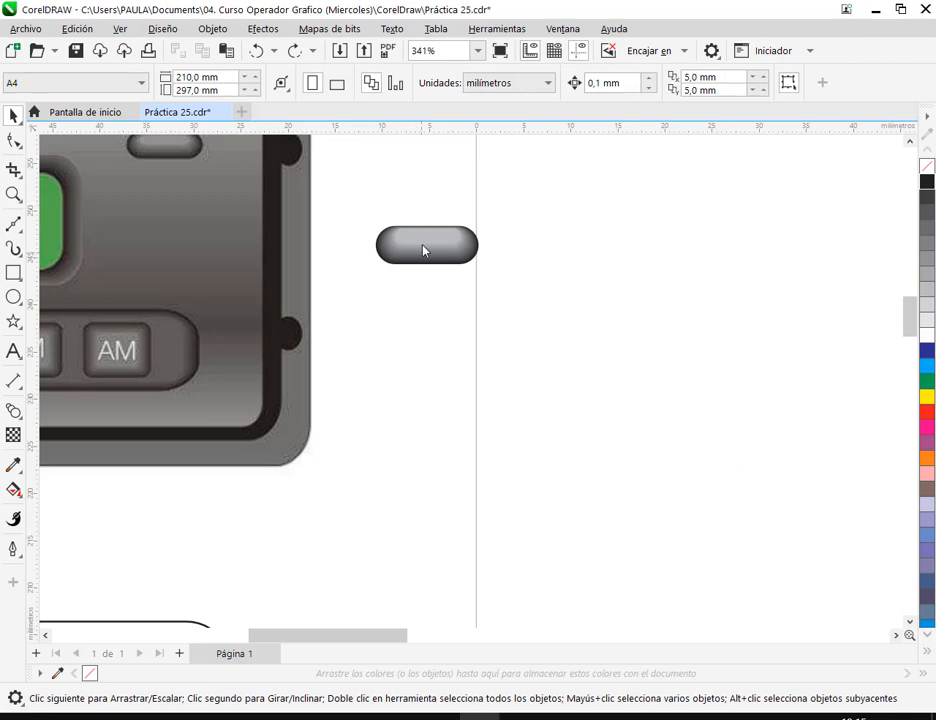
left_click_drag(538, 314, 541, 357)
left_click(541, 357)
left_click_drag(429, 258, 556, 391)
key("Escape")
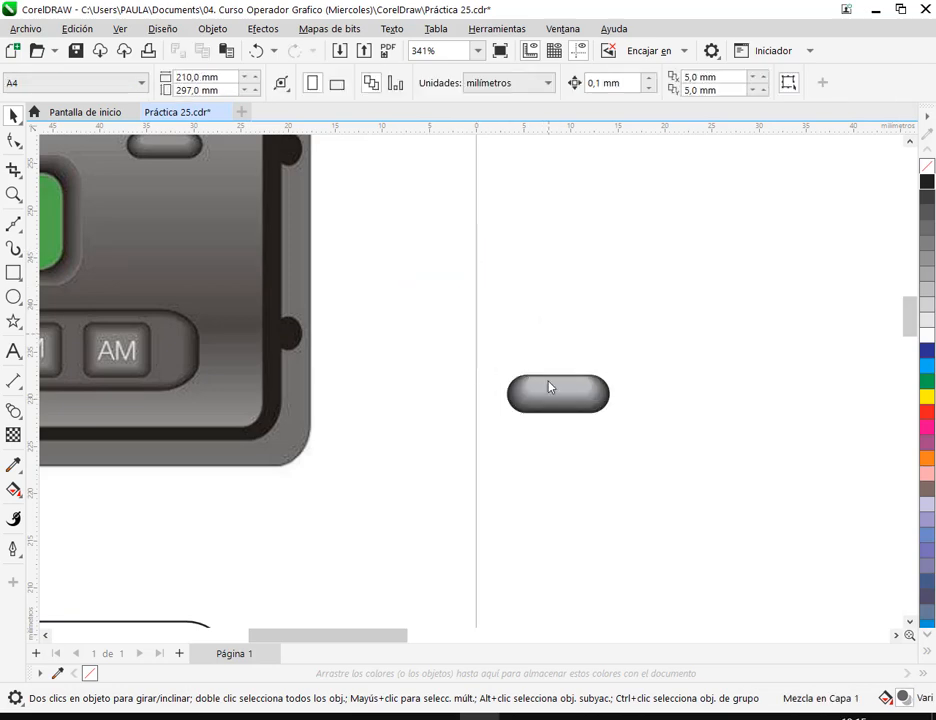
Pull the highlight capsule out of the ungrouped blend toward the radio and undo the displacement
left_click(567, 394)
right_click(577, 392)
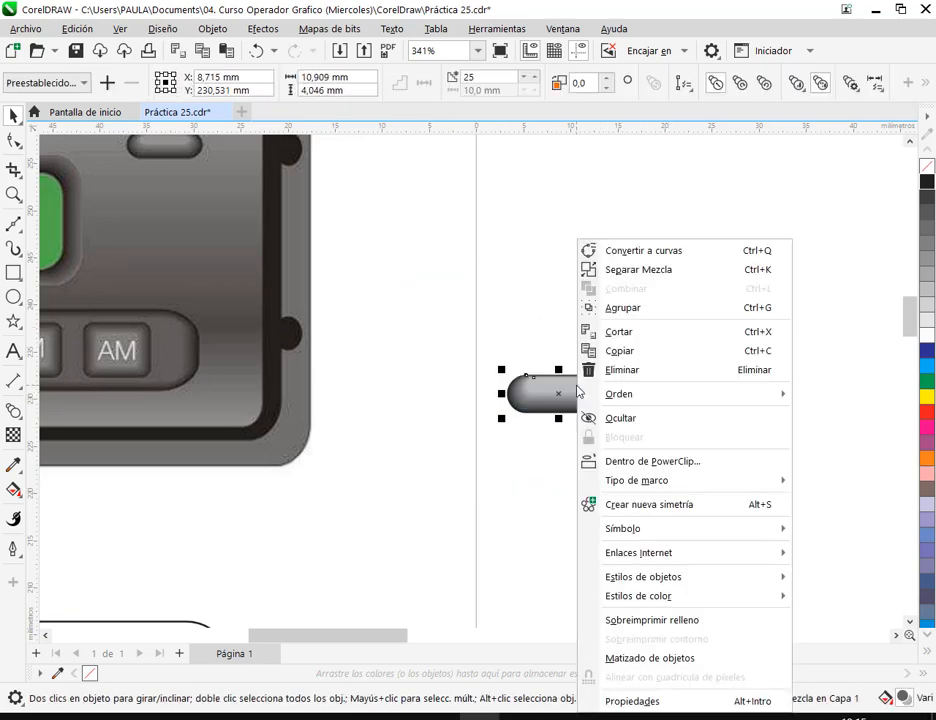
left_click(497, 273)
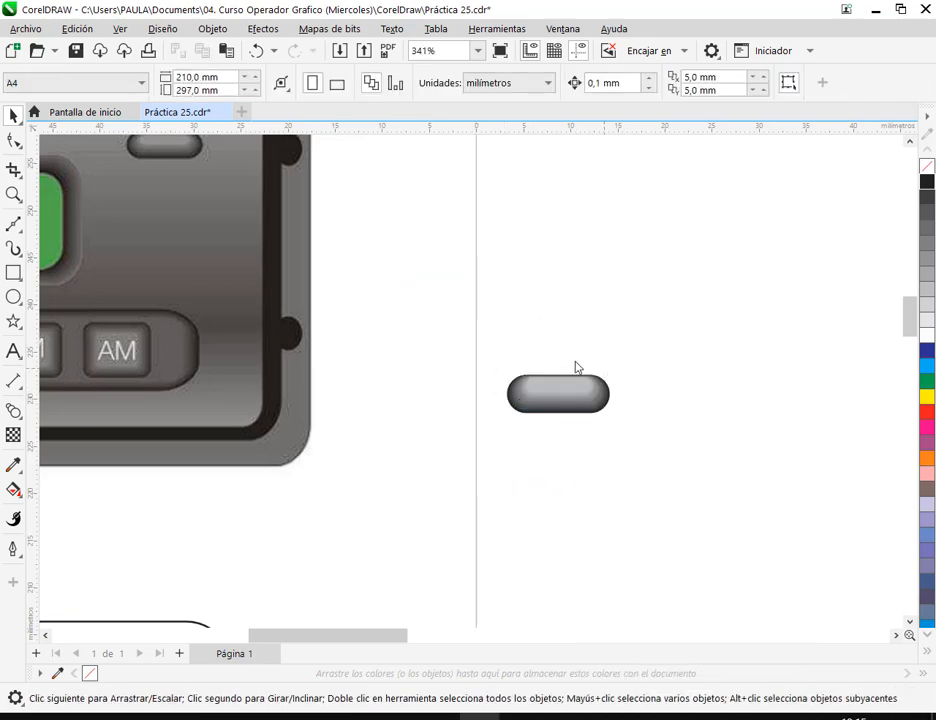
left_click_drag(561, 391, 349, 305)
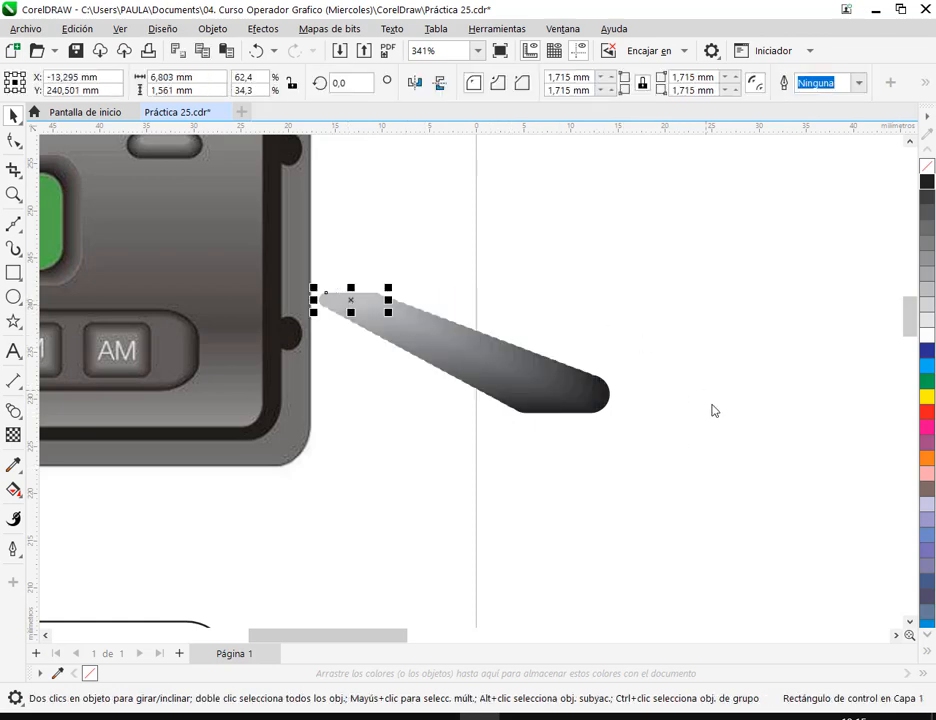
left_click(256, 50)
left_click(476, 328)
Group the blended capsule button so that its pieces move together, and deselect it
left_click(547, 400)
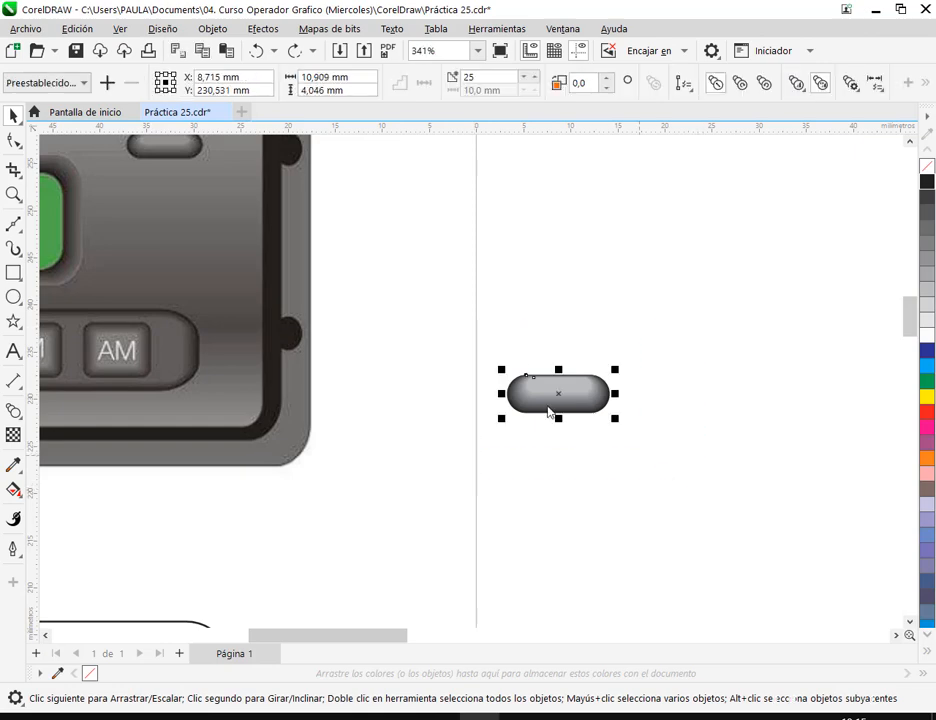
right_click(549, 400)
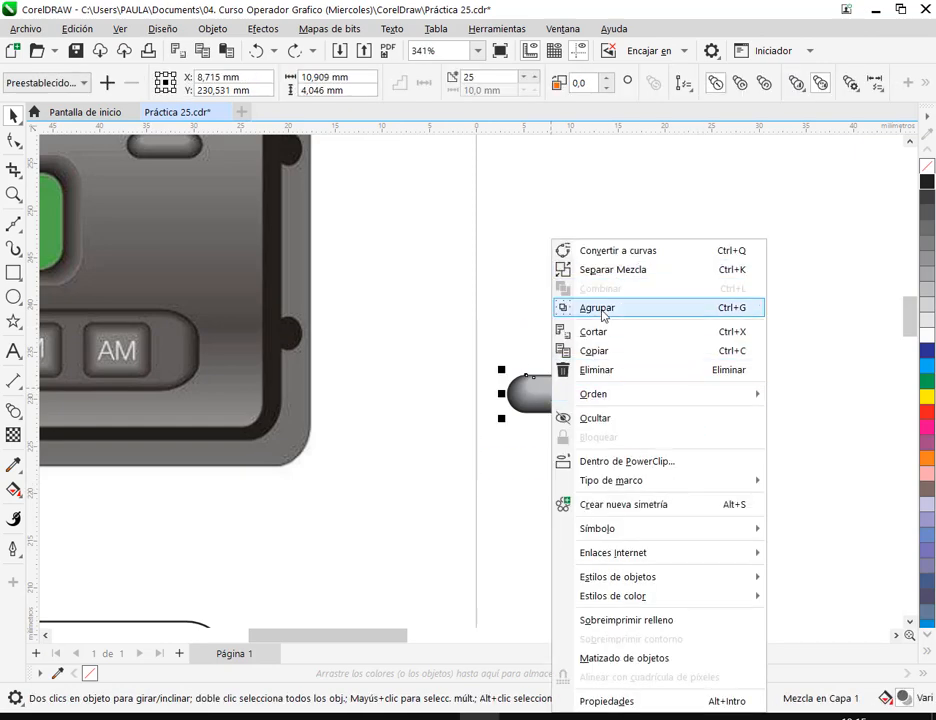
left_click(660, 309)
left_click(533, 324)
Place the grouped capsule button inside the redrawn radio frame, near its upper right corner
scroll(538, 337, "down", 3)
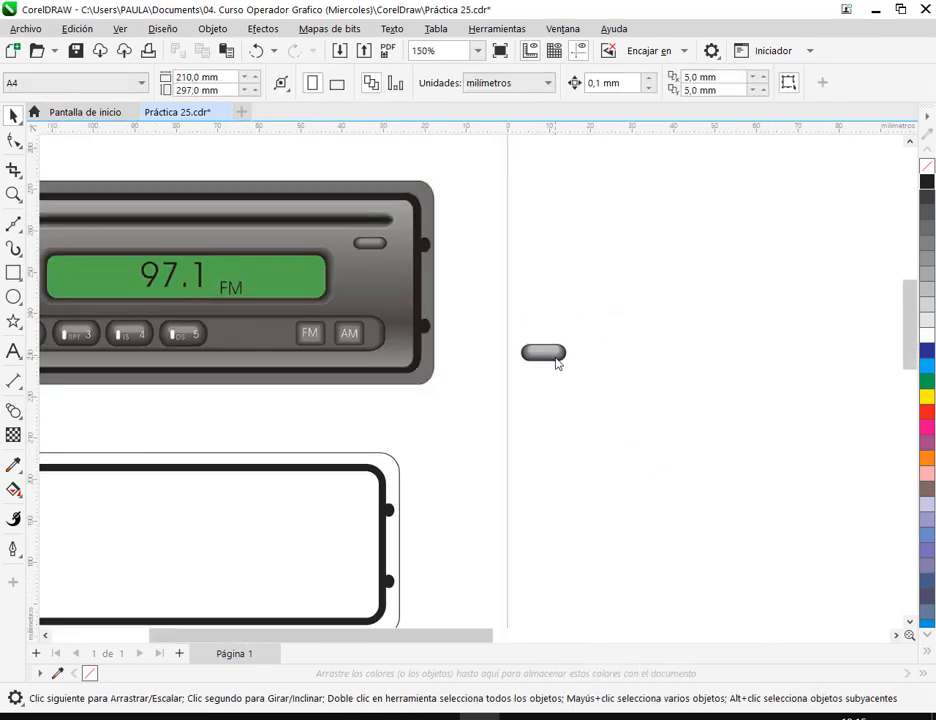
left_click_drag(555, 360, 336, 521)
left_click(503, 481)
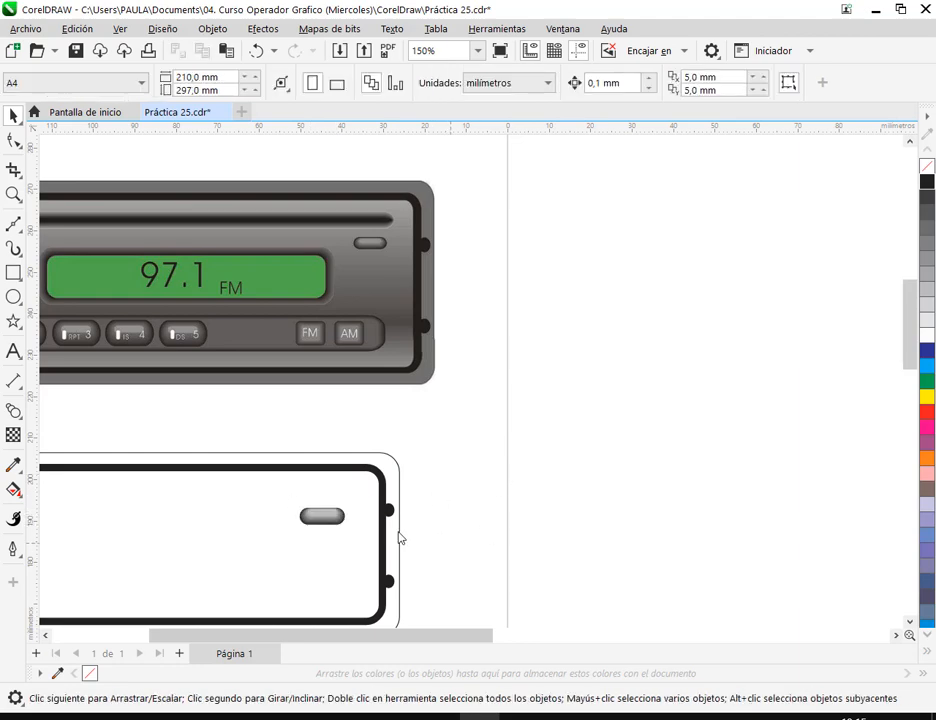
left_click(336, 522)
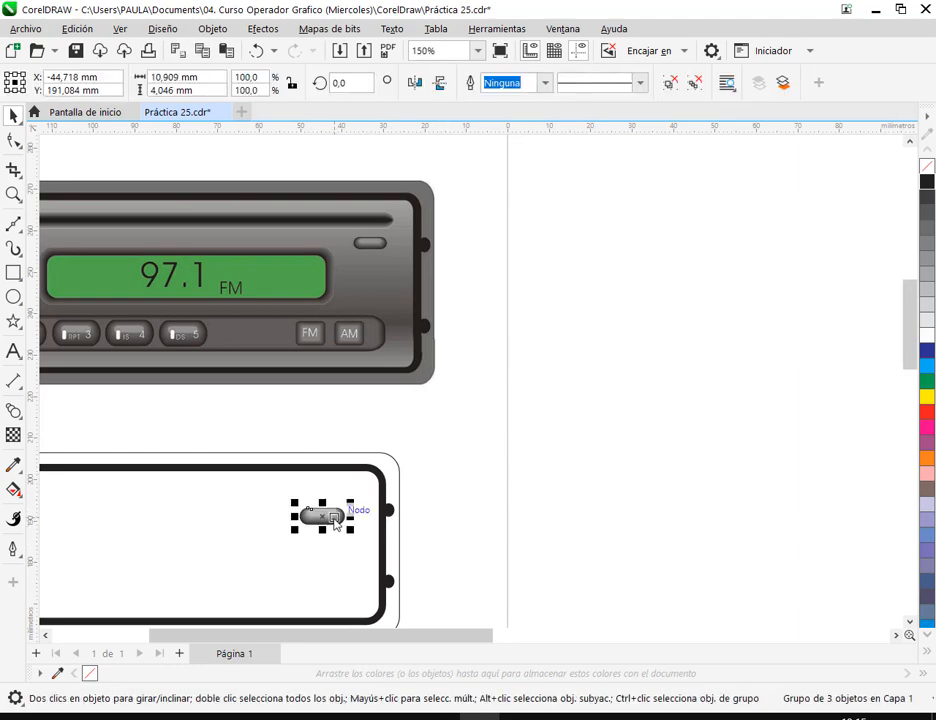
left_click(334, 522)
left_click(460, 393)
Draw an ellipse about 19.7 × 11.2 mm in the empty area beside the reference radio's play button
left_click_drag(482, 395, 645, 401)
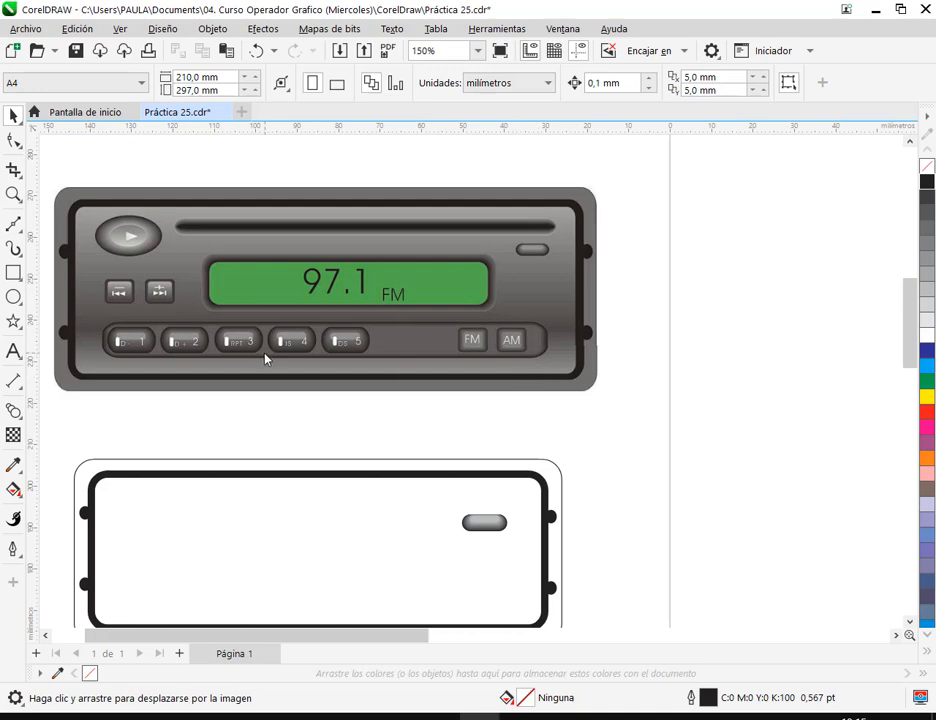
left_click_drag(265, 358, 642, 378)
scroll(492, 262, "up", 2)
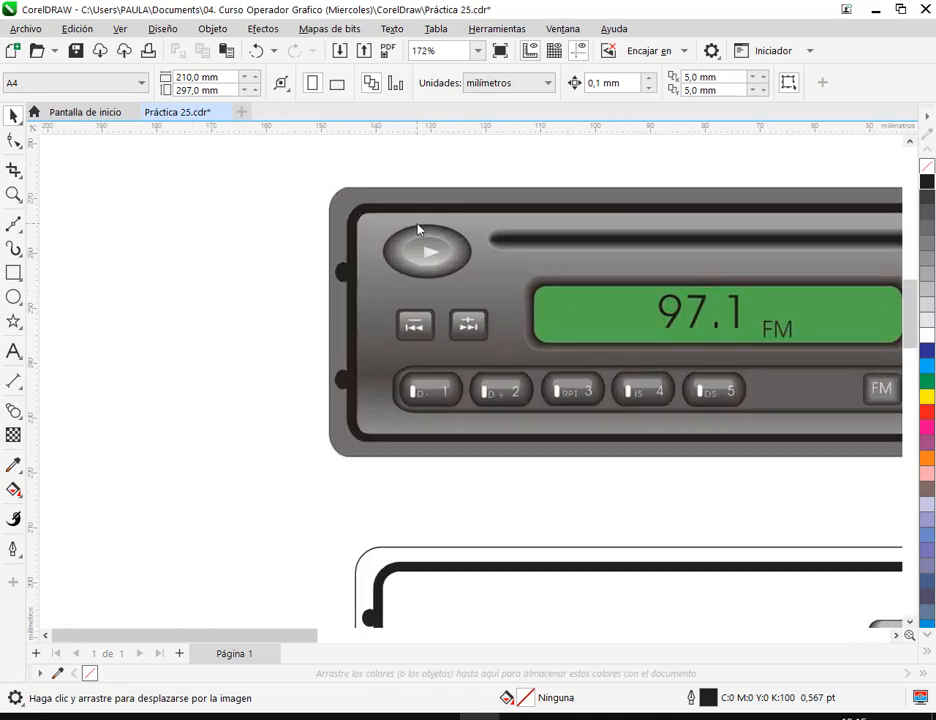
scroll(420, 280, "up", 4)
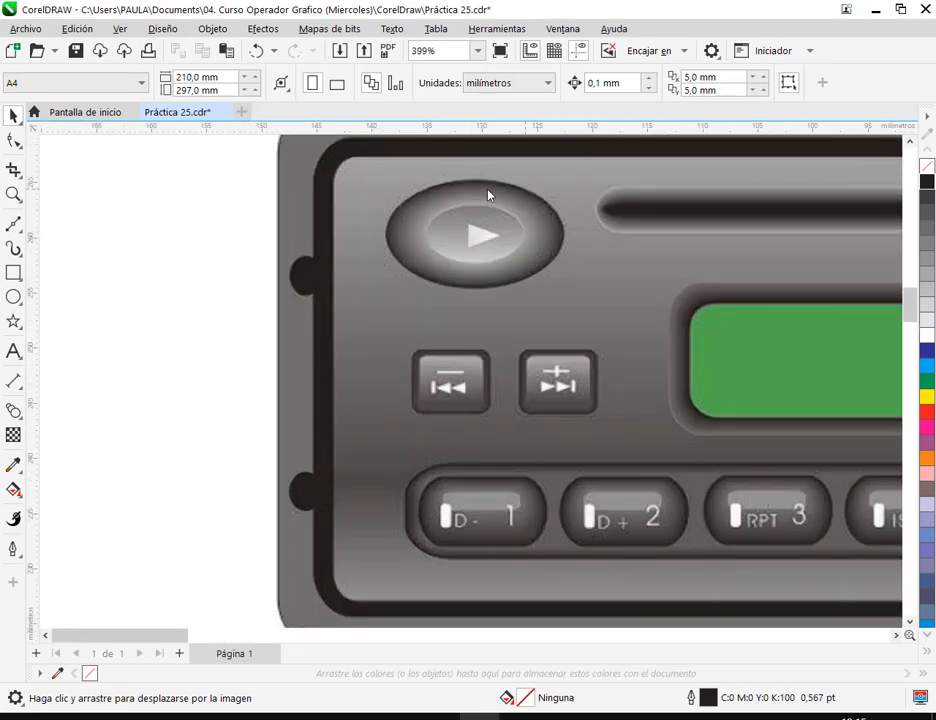
mouse_move(488, 195)
left_mouse_down()
mouse_move(512, 309)
mouse_move(648, 320)
left_mouse_up()
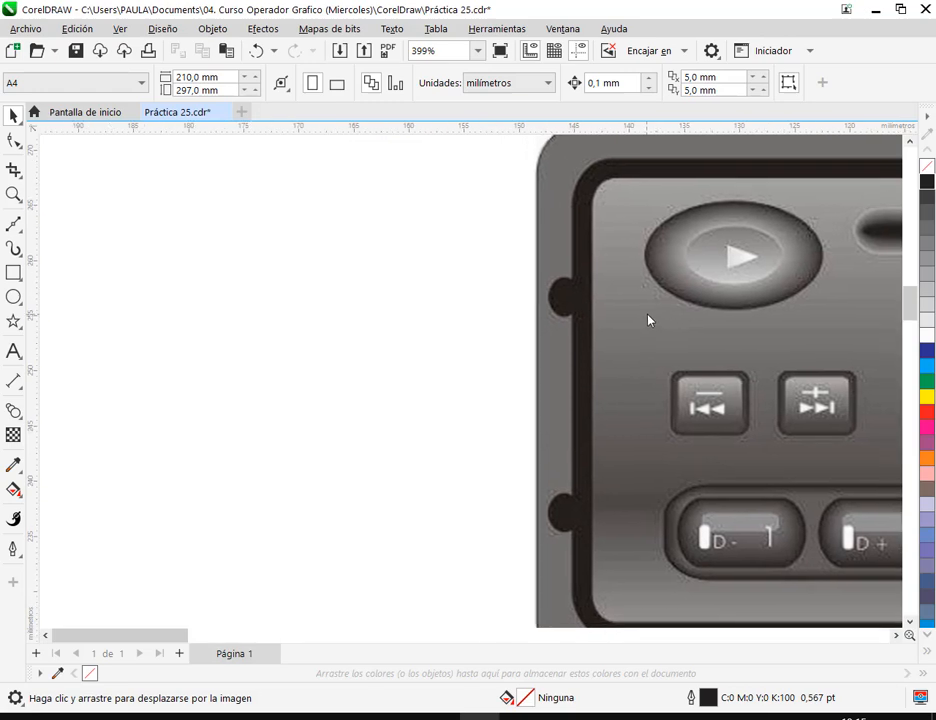
left_click(14, 296)
left_click_drag(205, 183, 423, 313)
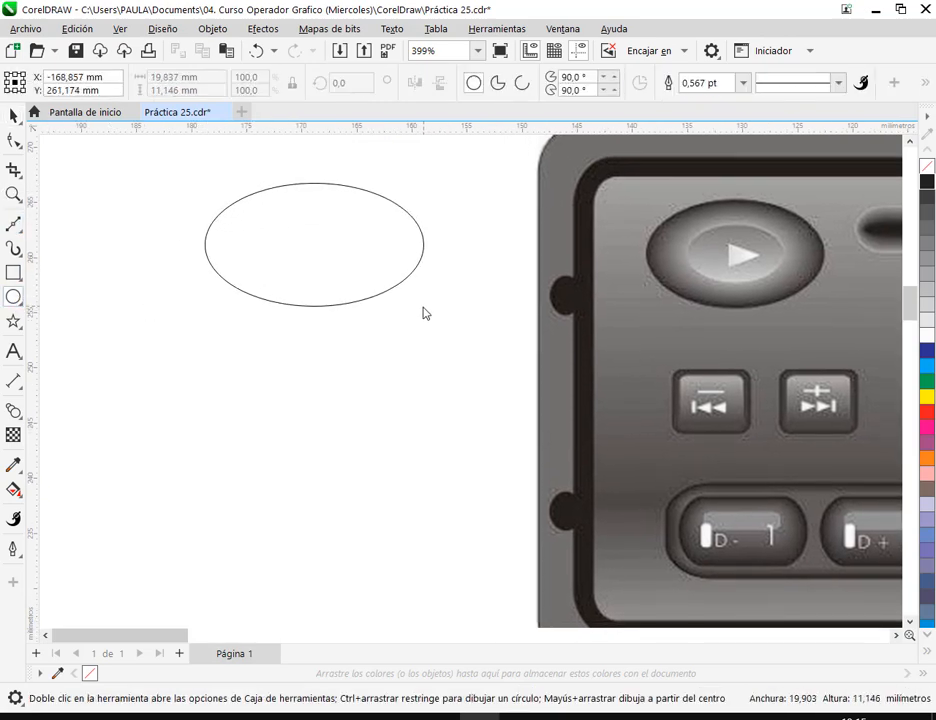
key("space")
left_click_drag(372, 263, 358, 274)
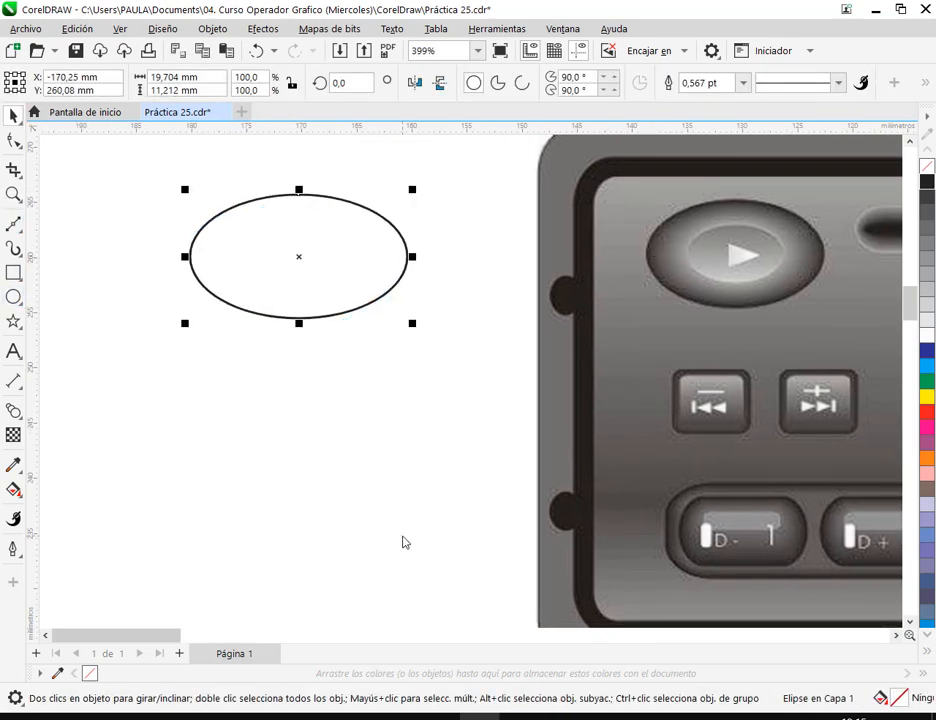
Switch to the Google Meet call to check its chat messages, and return to CorelDRAW
mouse_move(236, 714)
left_click(120, 640)
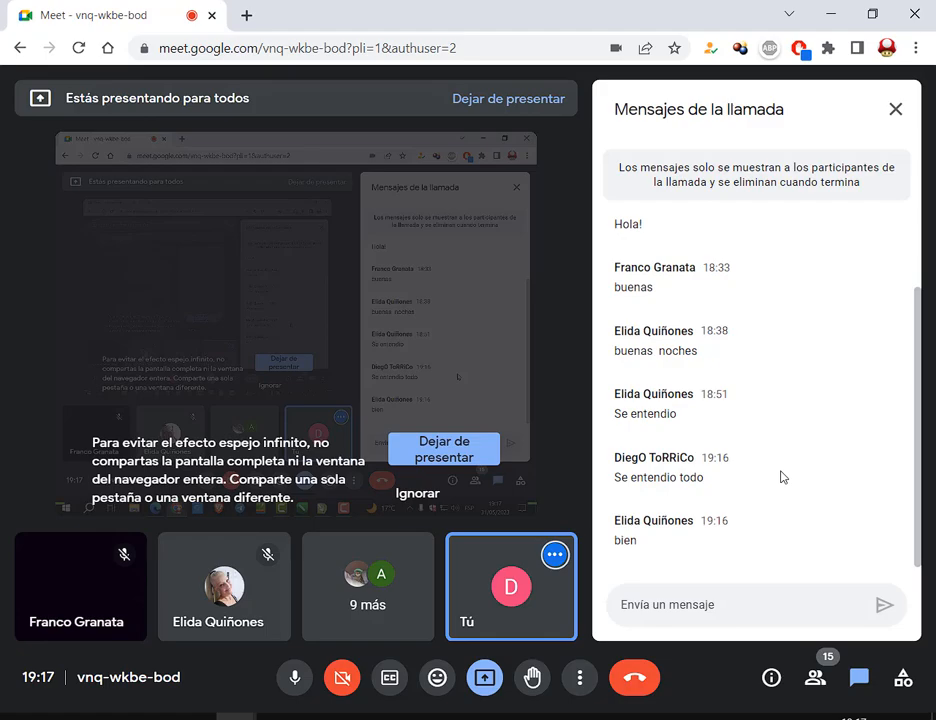
key("alt+Tab")
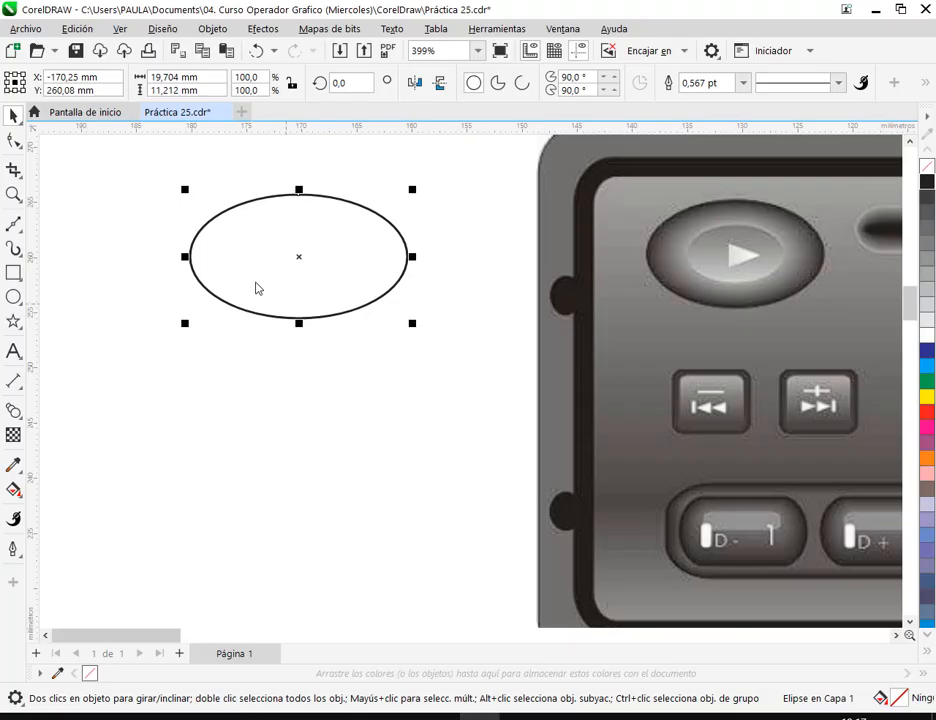
Move the ellipse slightly down and add a concentric copy scaled to about 63 %, roughly 12.5 × 7.1 mm
key("Down")
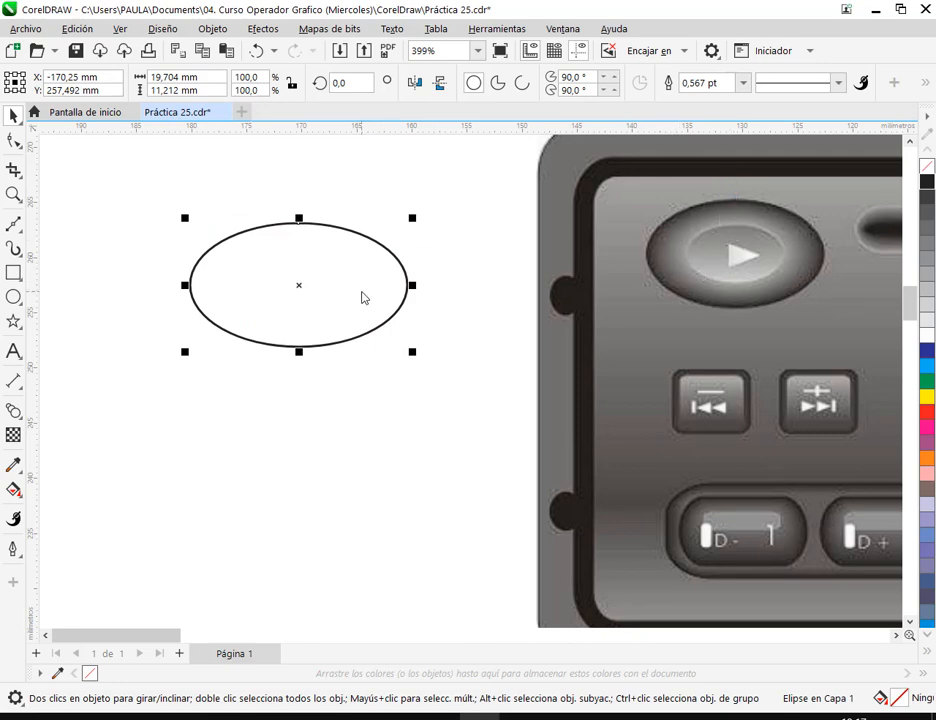
left_click_drag(412, 218, 415, 247)
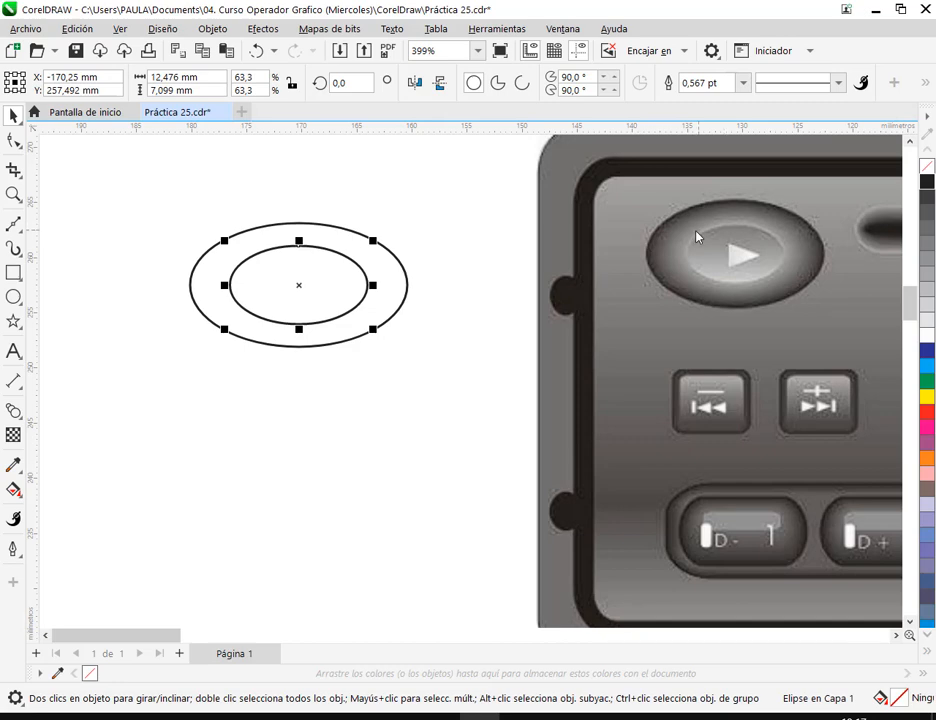
left_click(485, 284)
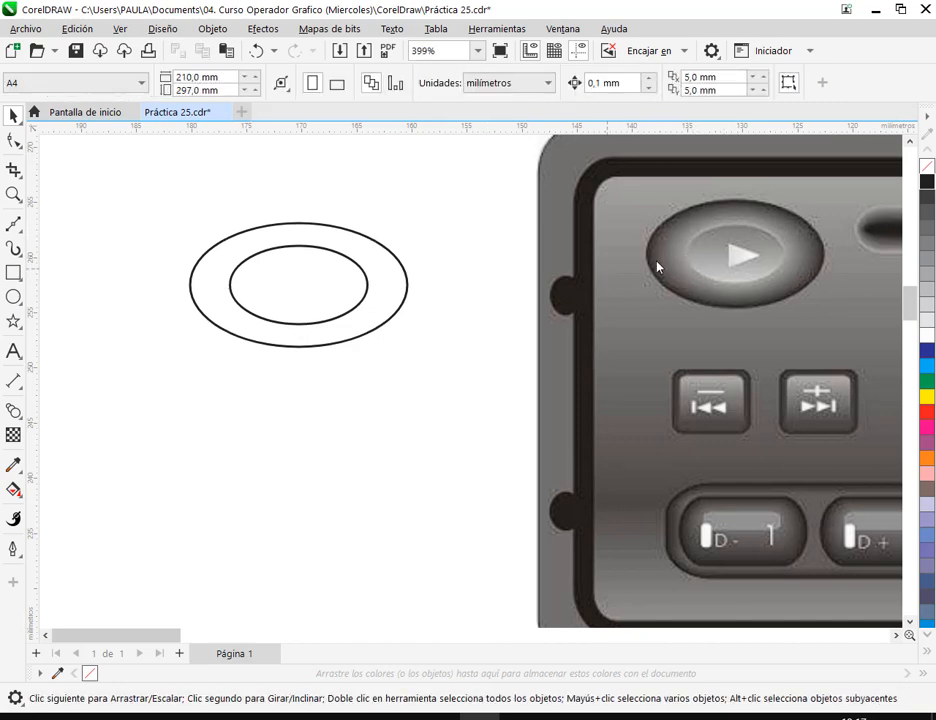
Add a third, innermost concentric copy of the inner ellipse, about 11.1 × 6.3 mm
left_click(334, 314)
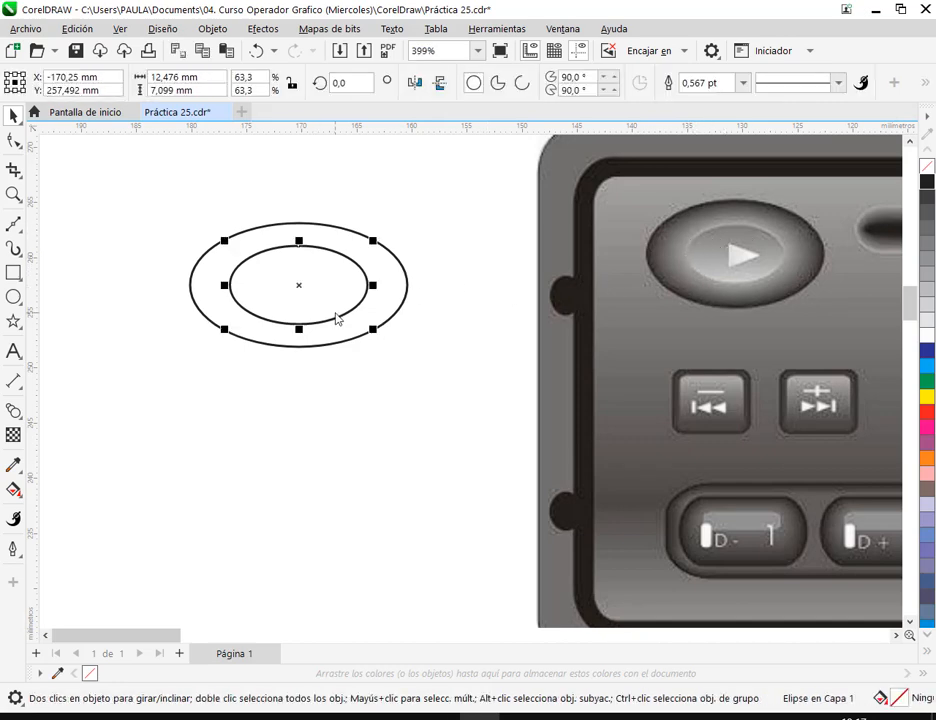
scroll(334, 271, "up", 2)
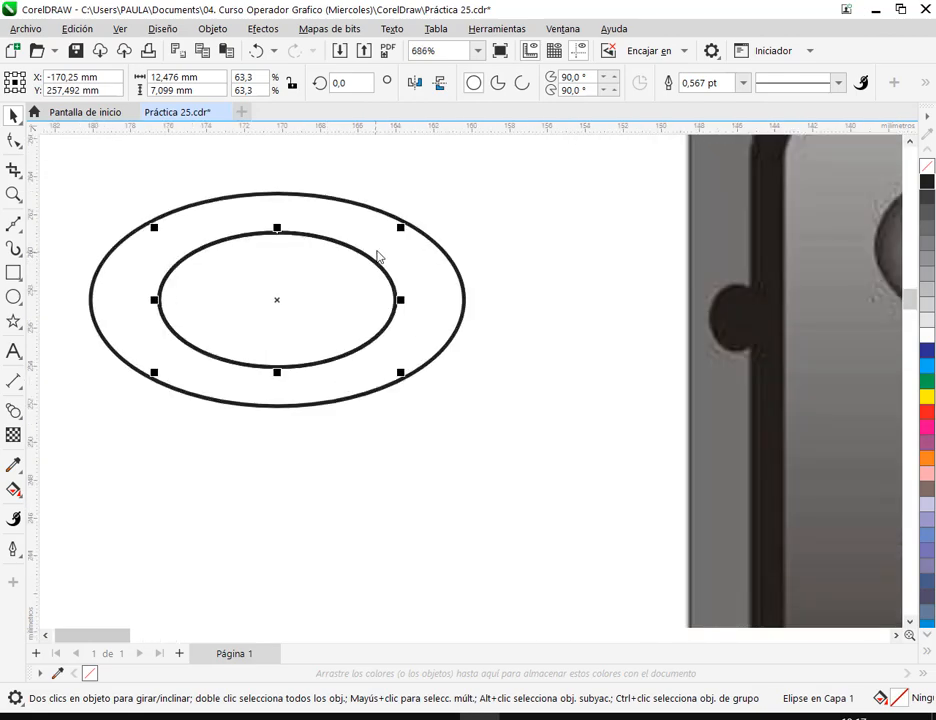
left_click_drag(401, 228, 405, 245)
scroll(413, 290, "down", 2)
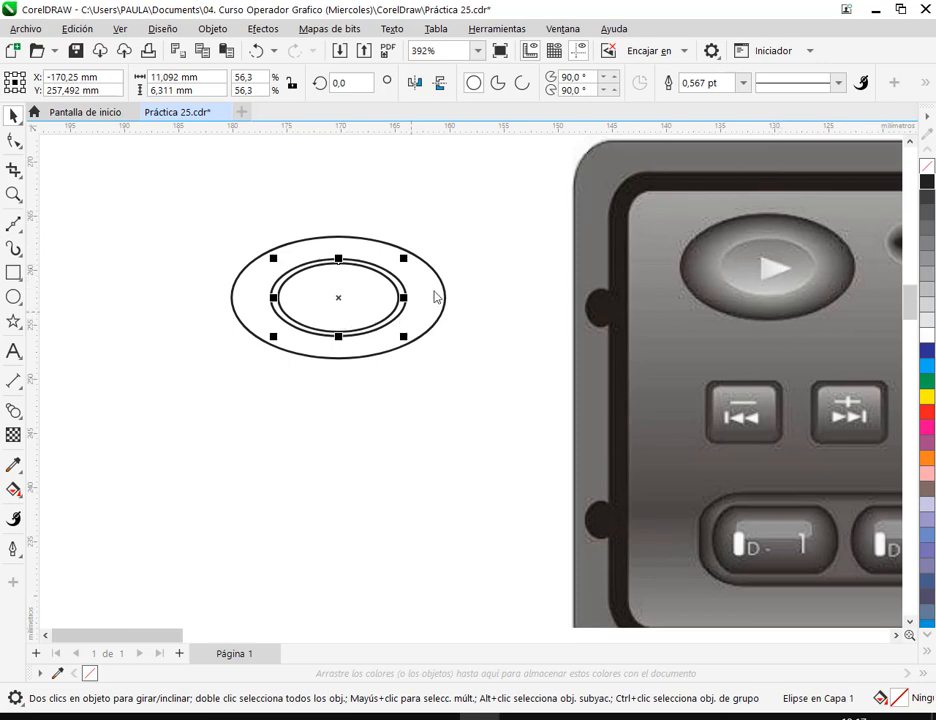
Fill all three concentric ellipses with white and deselect them
scroll(440, 296, "up", 2)
left_click(236, 246)
left_click_drag(121, 198, 478, 392)
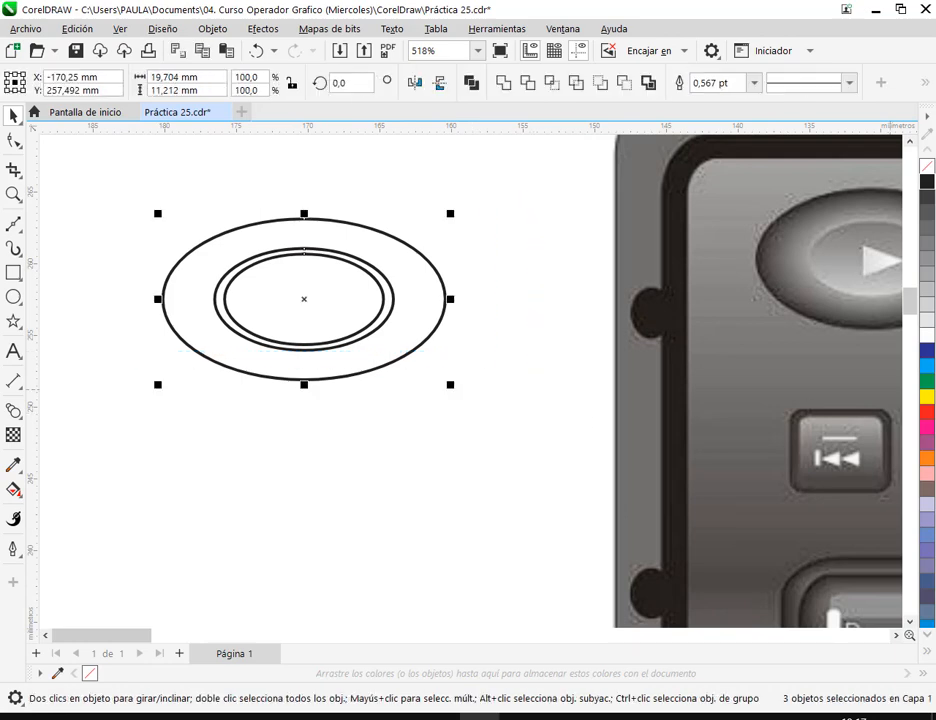
left_click(385, 448)
left_click_drag(451, 476, 401, 440)
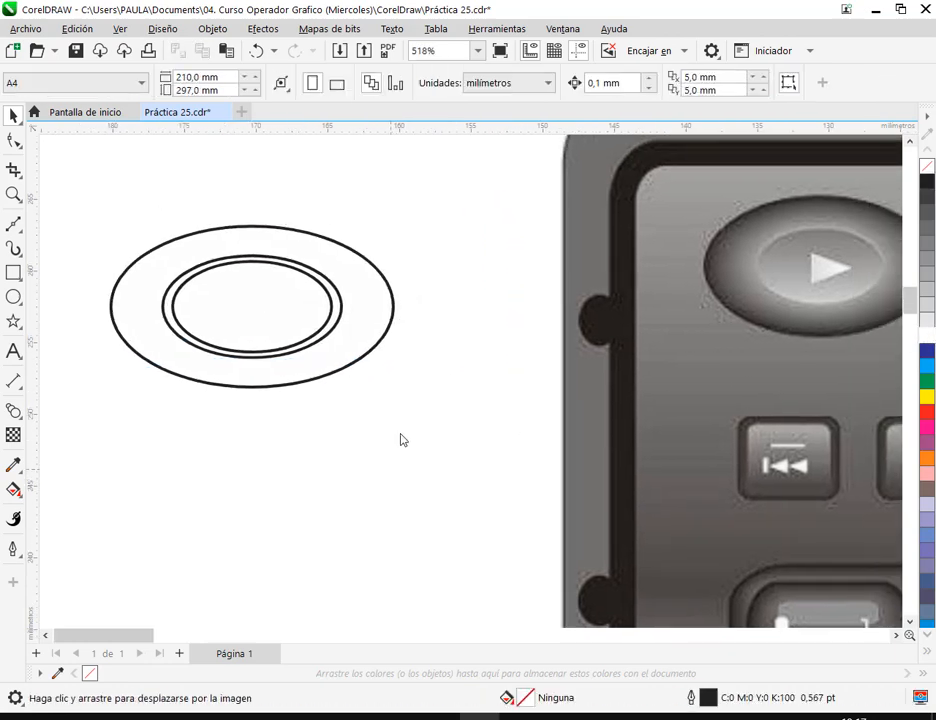
Fill the outer ellipse with black
key("space")
left_click(380, 296)
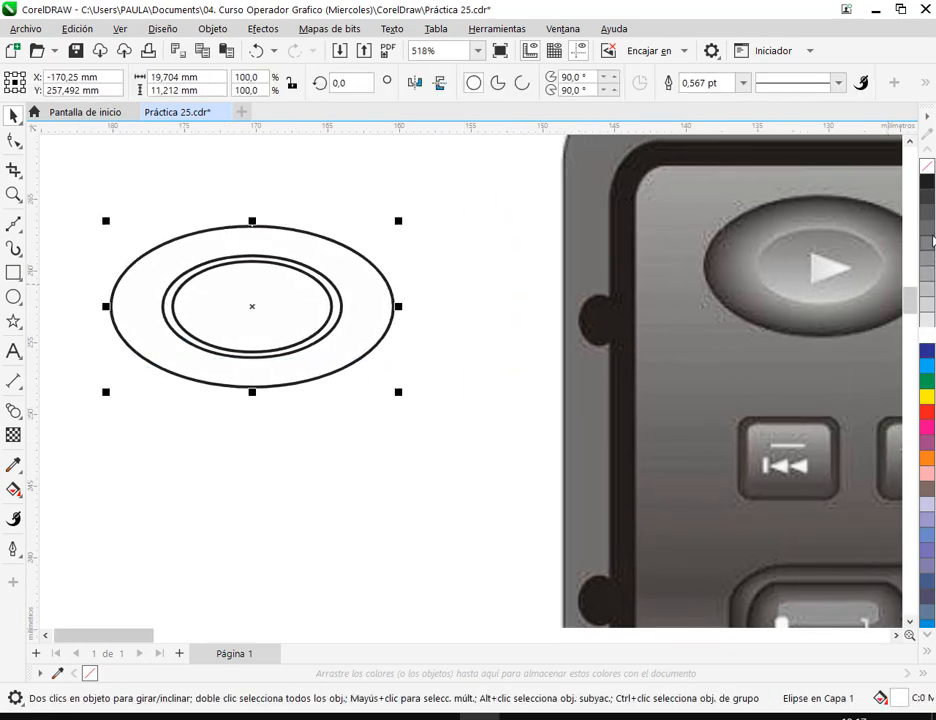
left_click(927, 182)
left_click(426, 261)
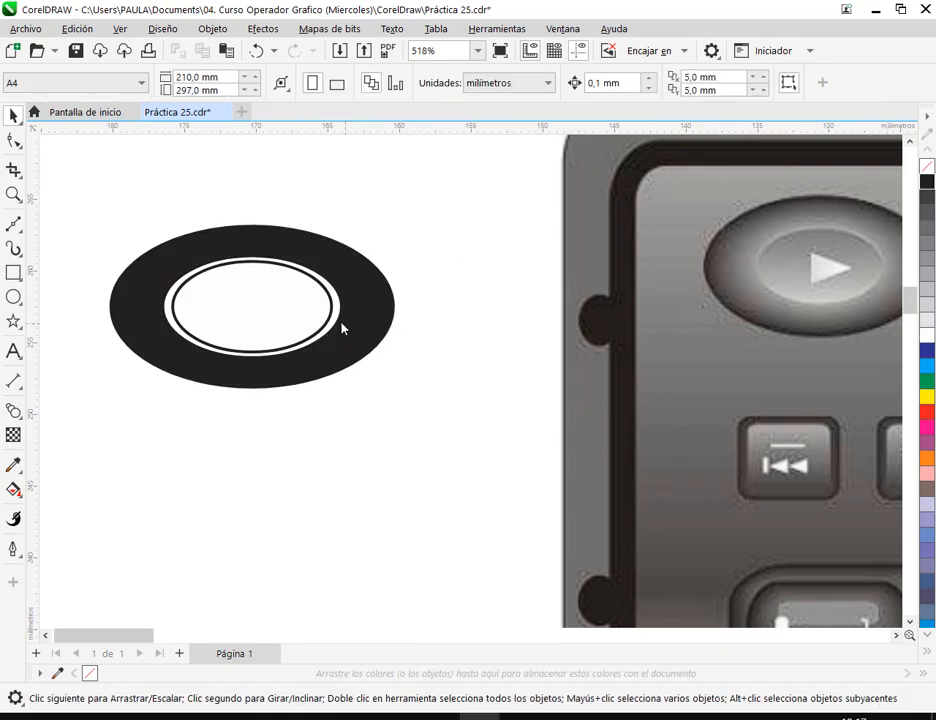
Fill the middle ellipse with the lightest grey and remove its outline
left_click(341, 328)
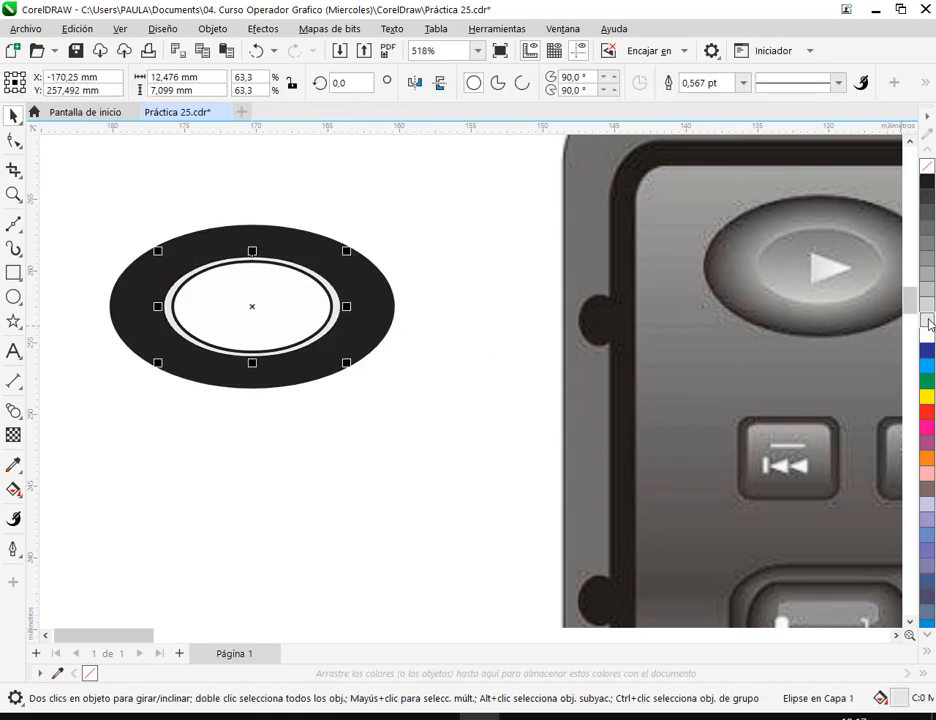
right_click(927, 165)
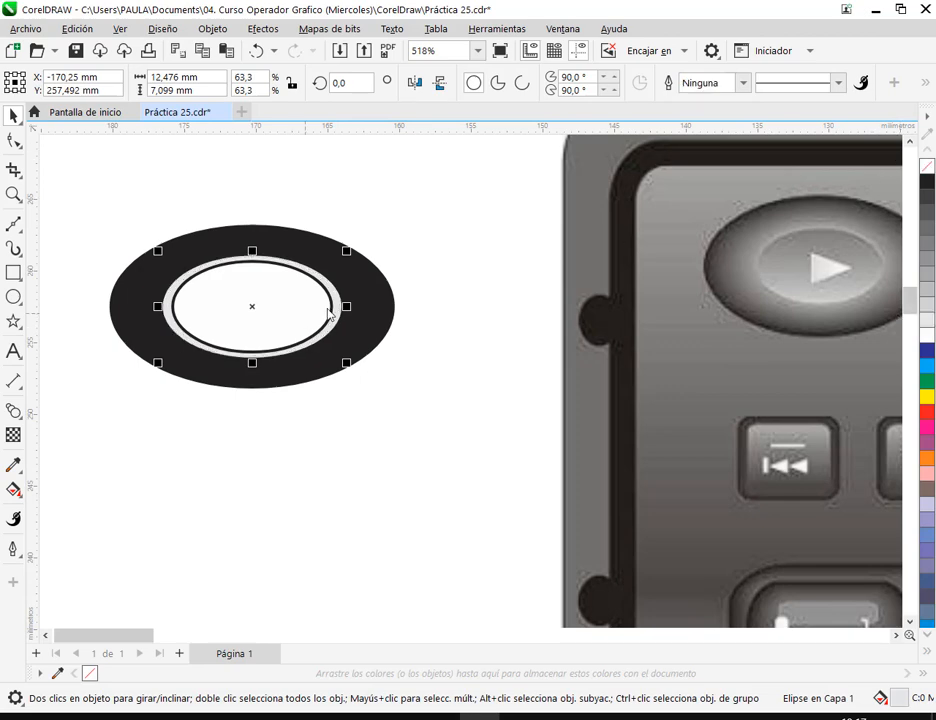
left_click(361, 363)
Remove the outline from the black outer ellipse and deselect it
left_click(261, 317)
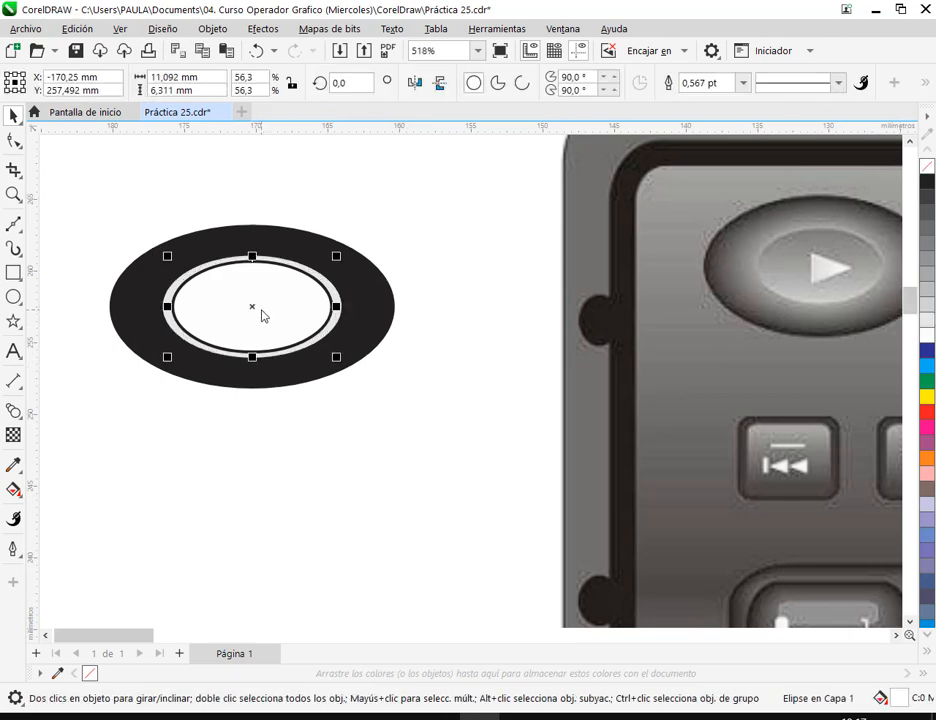
left_click(426, 305)
left_click(389, 305)
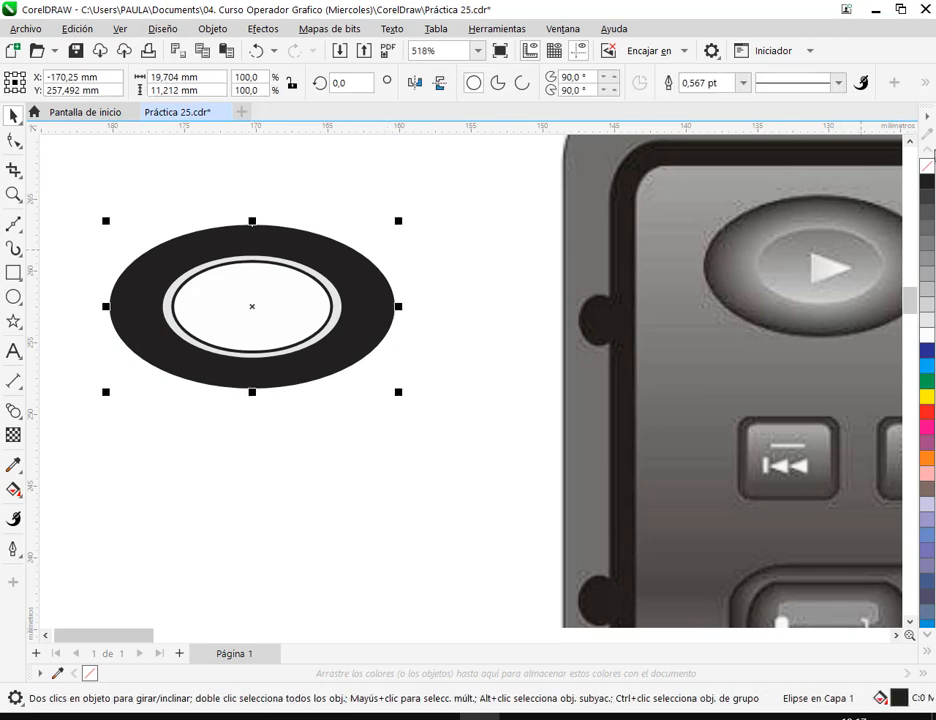
right_click(927, 165)
key("Escape")
Blend the black outer ellipse into the light grey middle ellipse with 20 steps
scroll(333, 283, "up", 1)
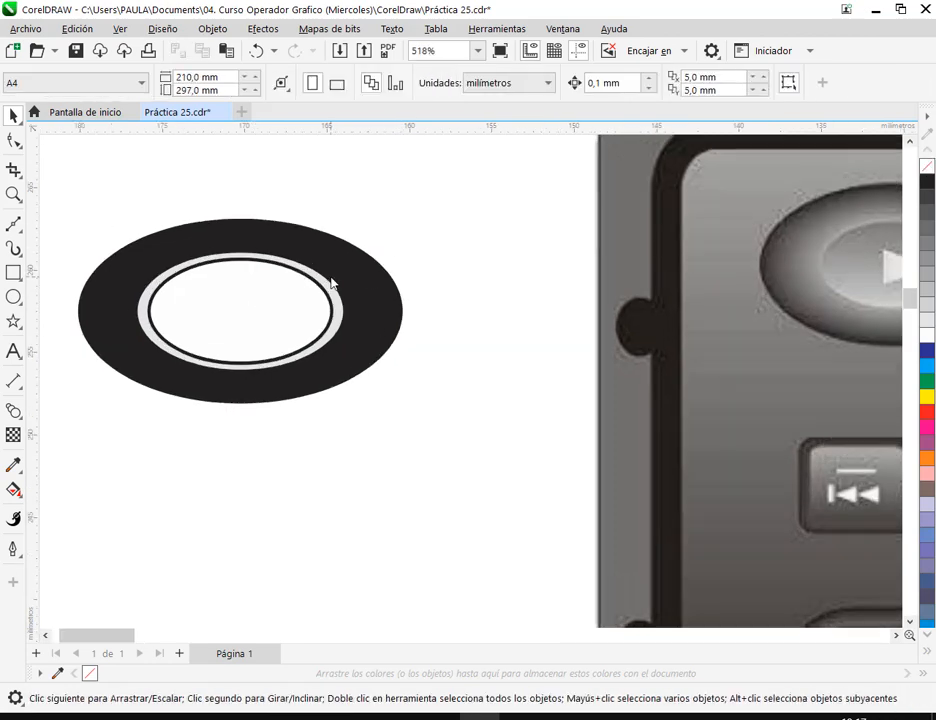
scroll(333, 283, "up", 1)
left_click(14, 410)
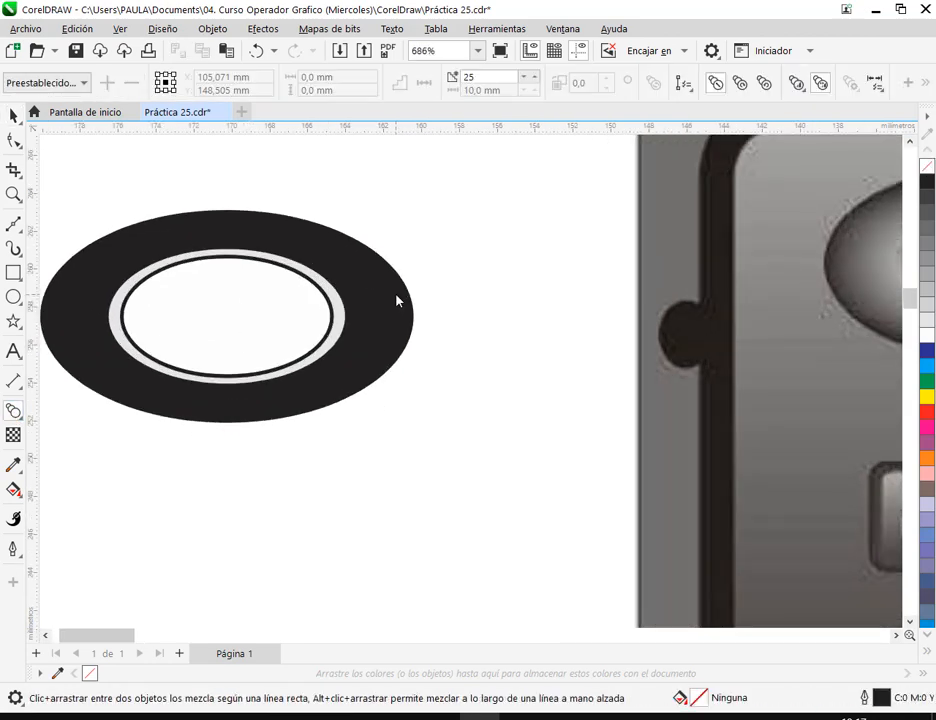
left_click_drag(396, 300, 338, 322)
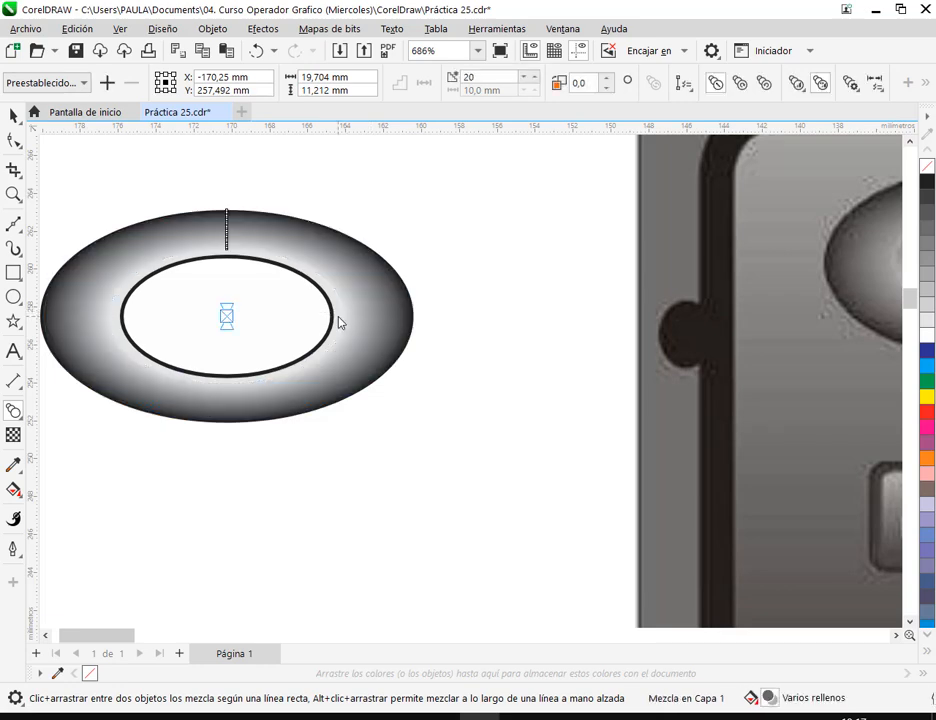
Select the blend's inner control ellipse, change its fill to 40% black, and deselect it
key("space")
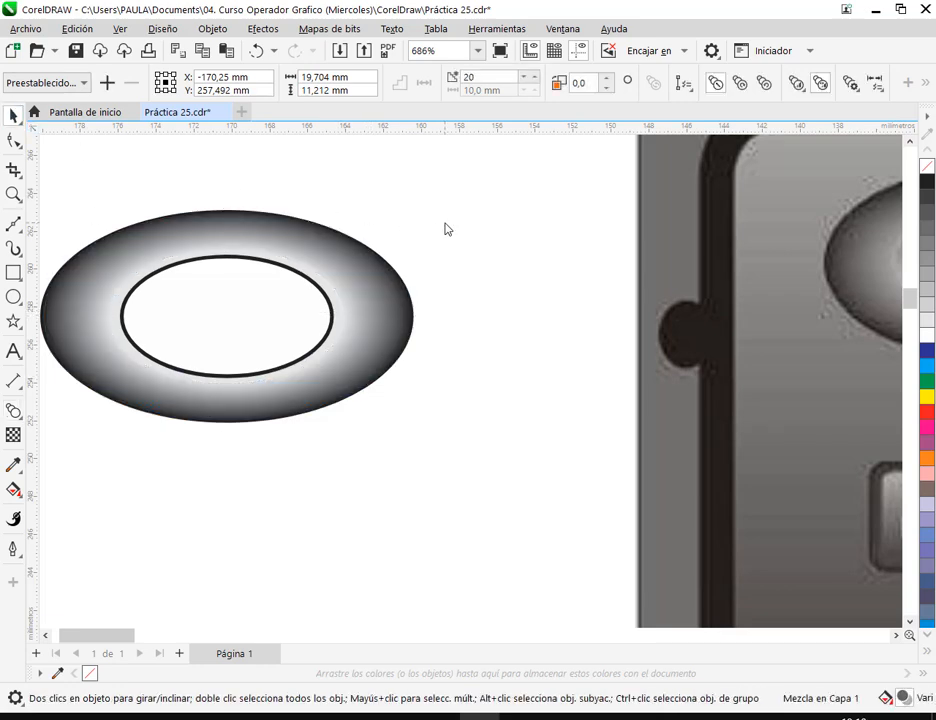
left_click(446, 229)
scroll(333, 308, "down", 2)
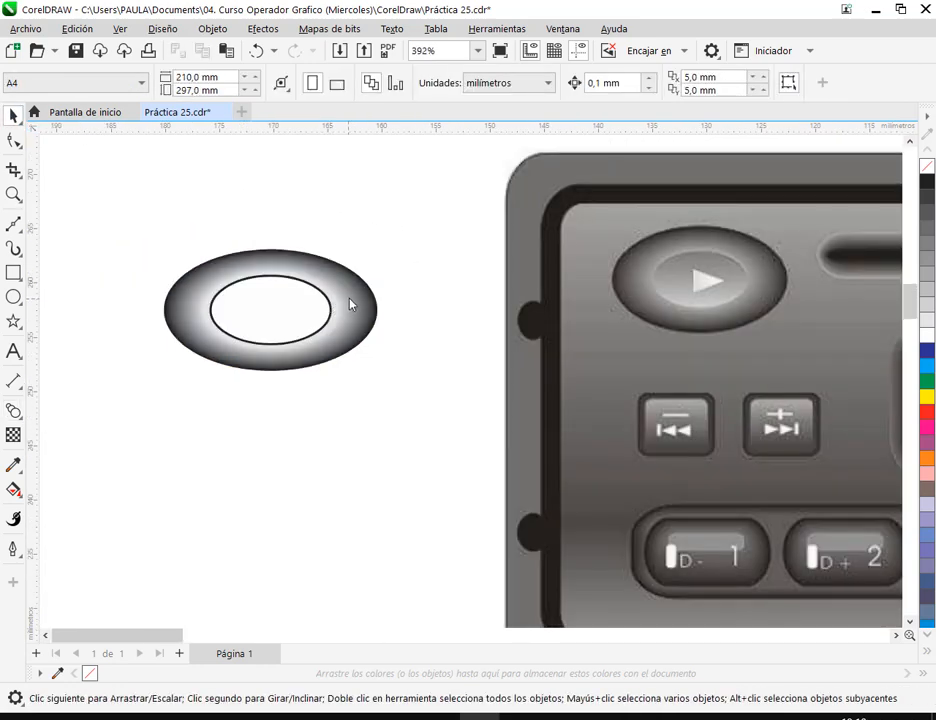
scroll(345, 313, "up", 4)
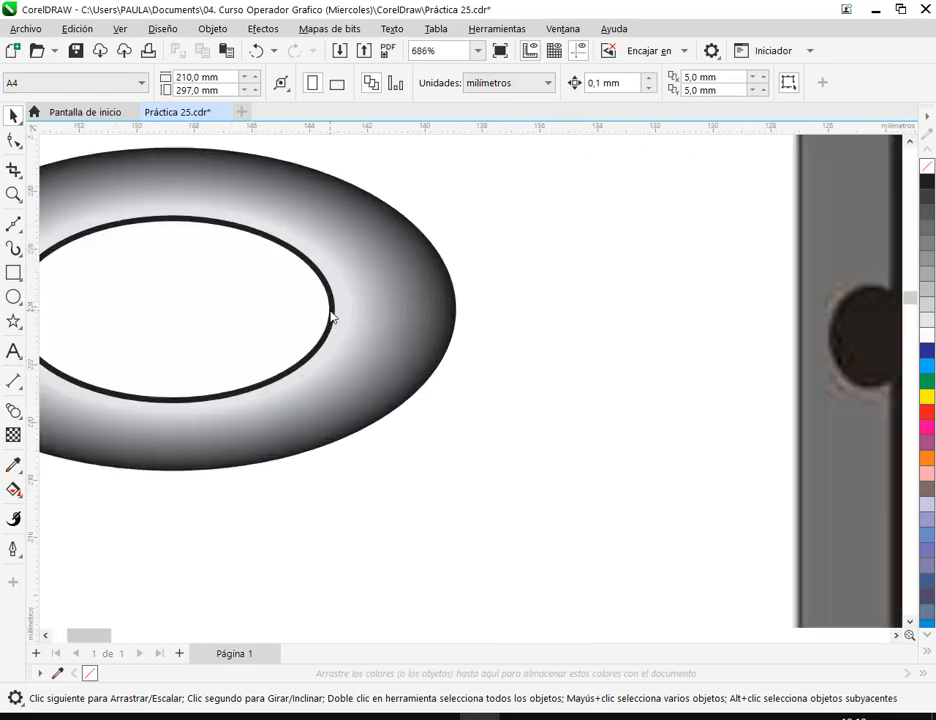
left_click(339, 317)
scroll(343, 320, "down", 1)
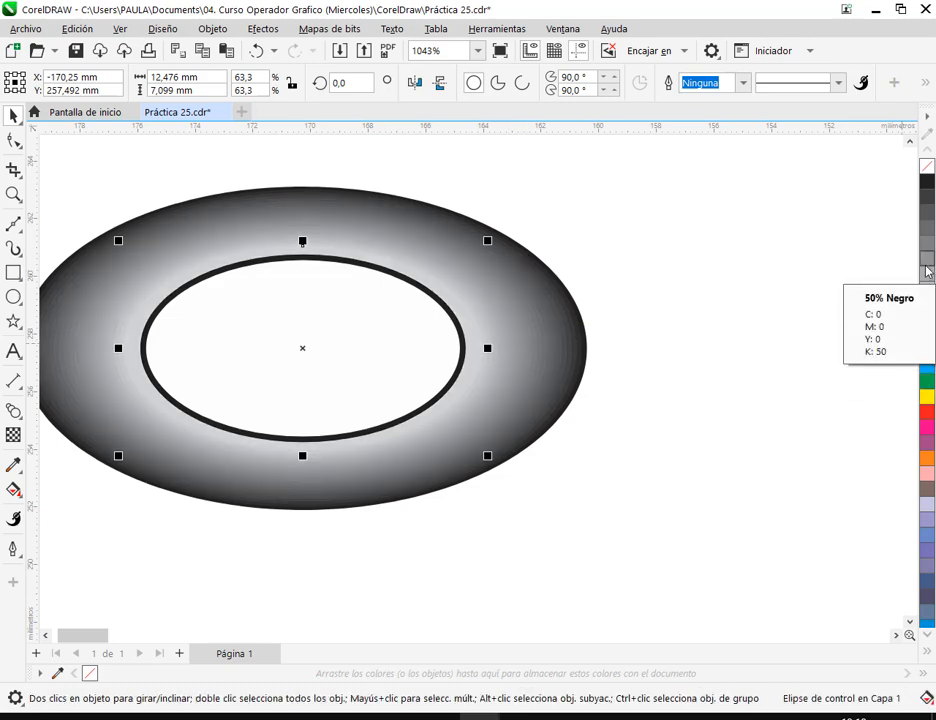
left_click(930, 265)
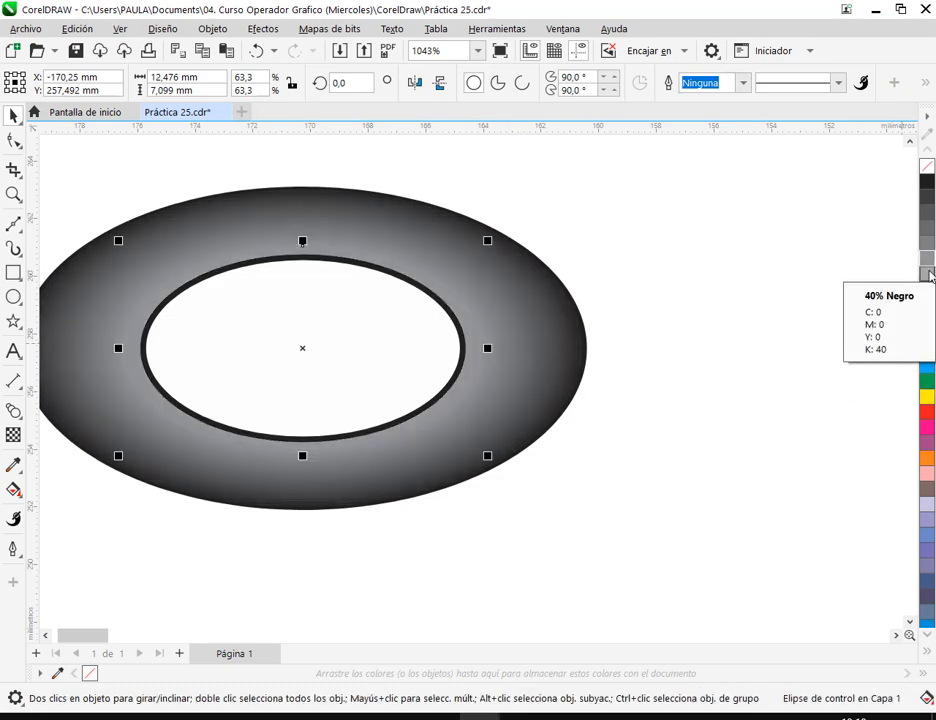
left_click(694, 349)
scroll(694, 352, "down", 2)
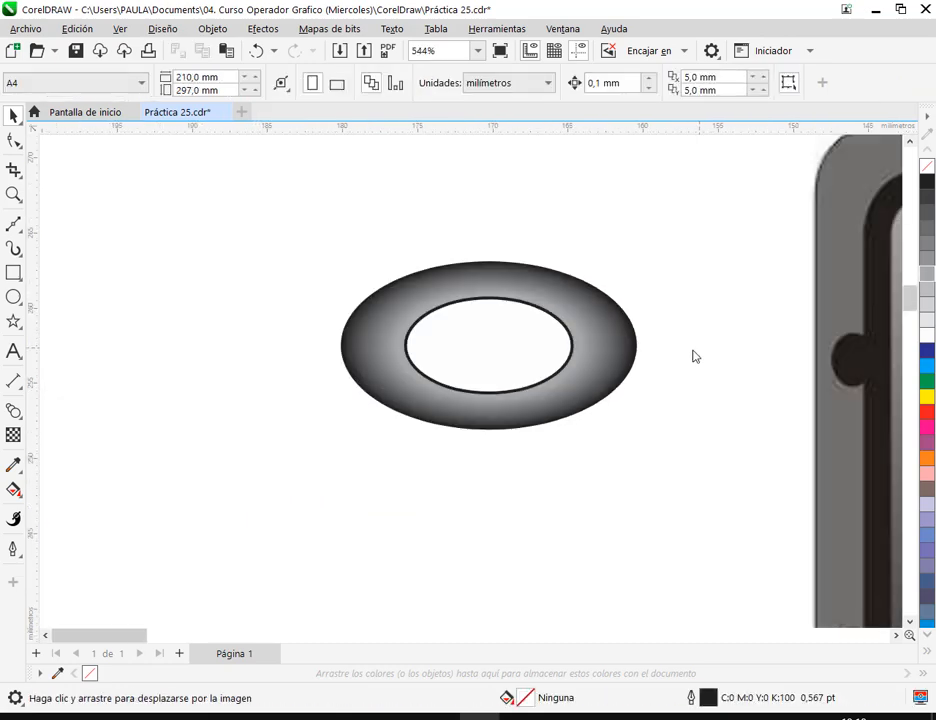
Remove the outline of the white centre ellipse, fill it with 10% black, and deselect it
left_click_drag(694, 355, 512, 343)
left_click_drag(846, 324, 762, 327)
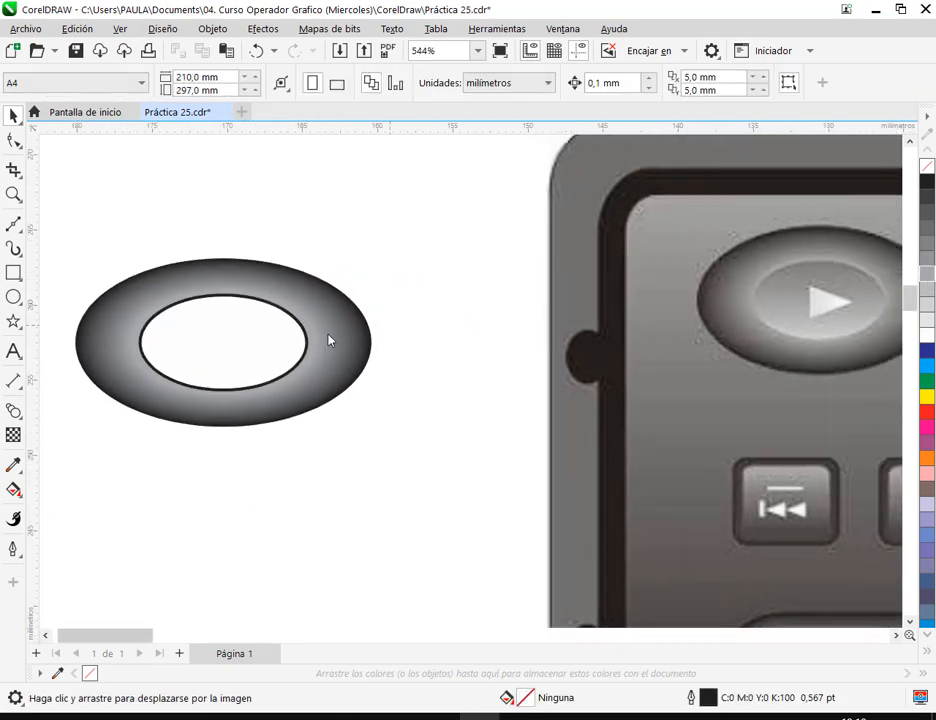
key("space")
left_click_drag(272, 392, 524, 560)
key("ctrl+z")
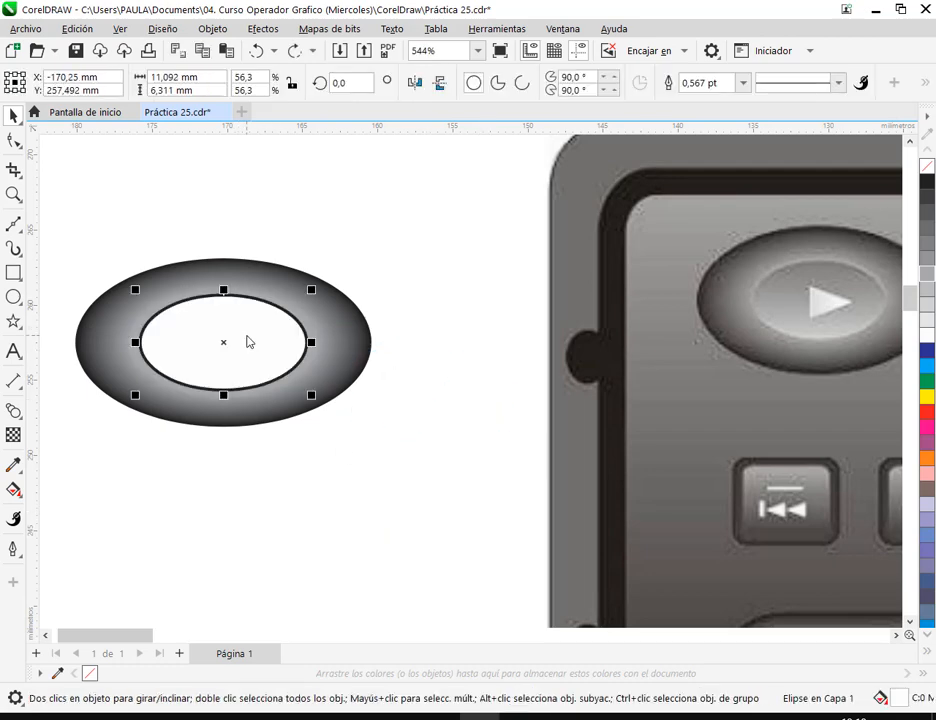
right_click(928, 168)
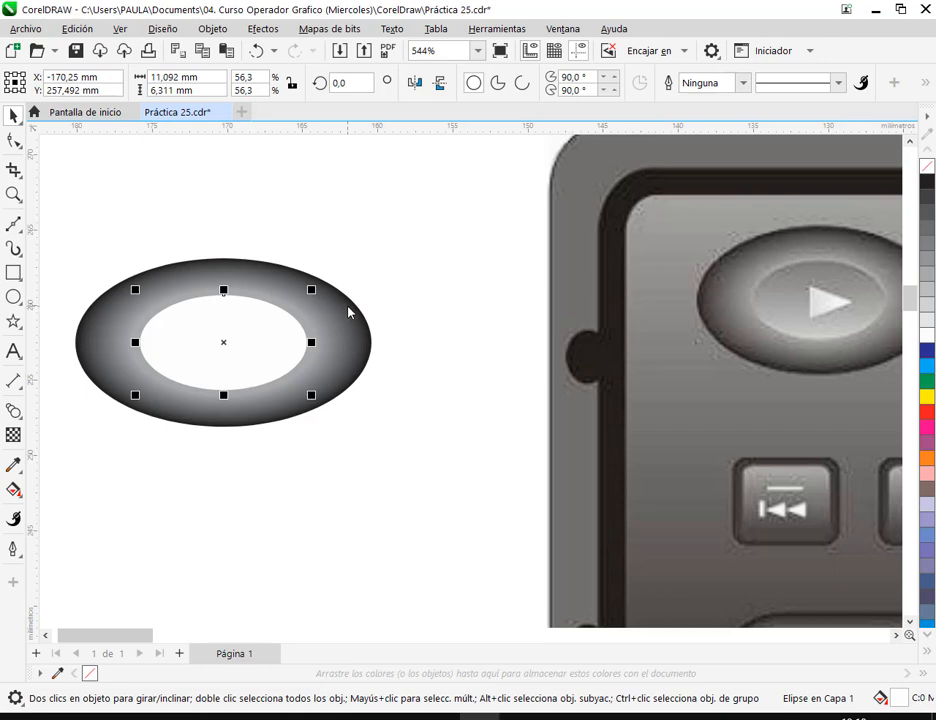
left_click(926, 320)
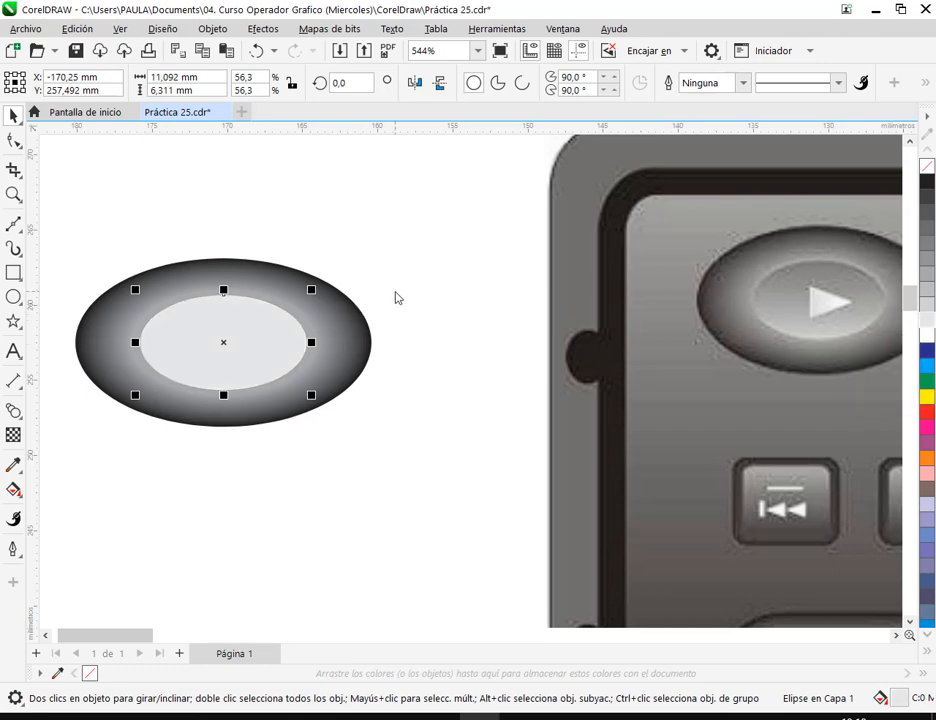
left_click(395, 297)
Enlarge the light grey centre ellipse from its centre to about 11.87 × 6.75 mm
left_click(299, 337)
scroll(286, 329, "up", 3)
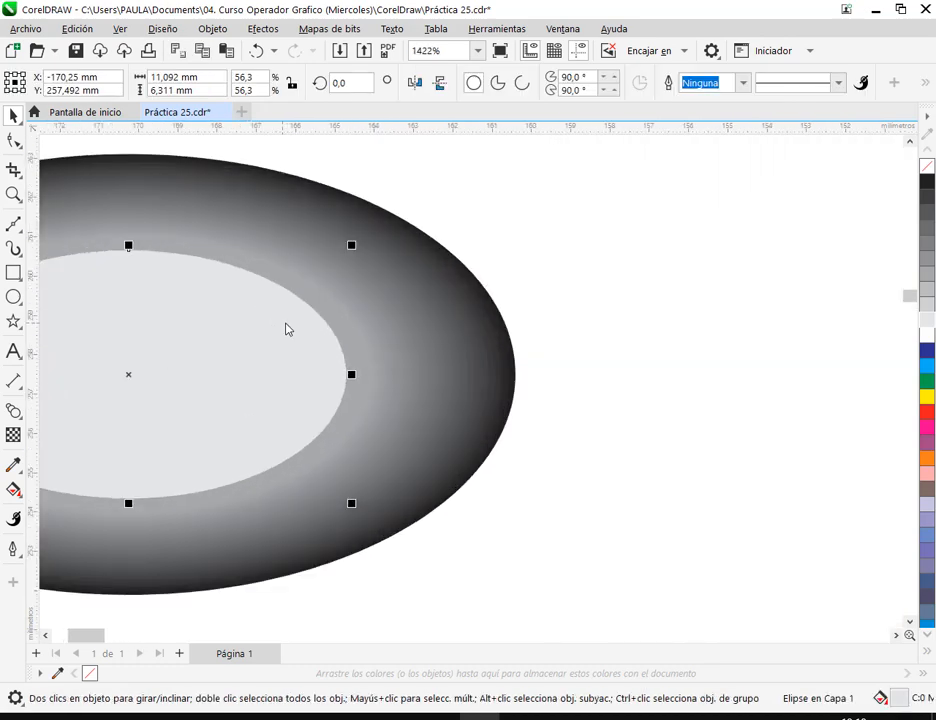
left_click(353, 340)
left_click_drag(349, 340, 607, 341)
left_click(577, 370)
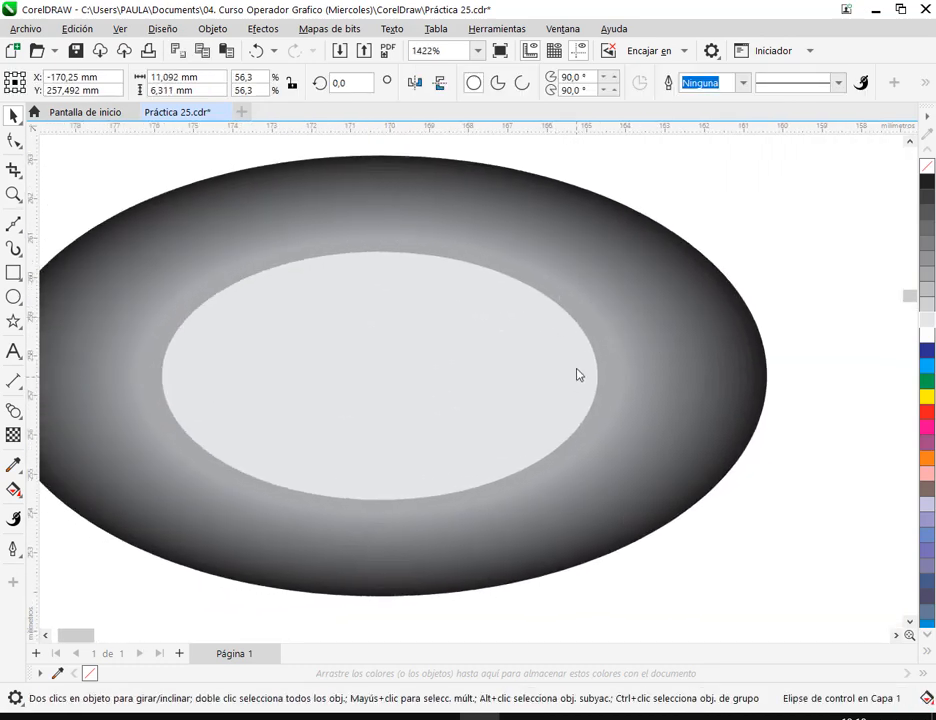
left_click_drag(602, 249, 618, 239)
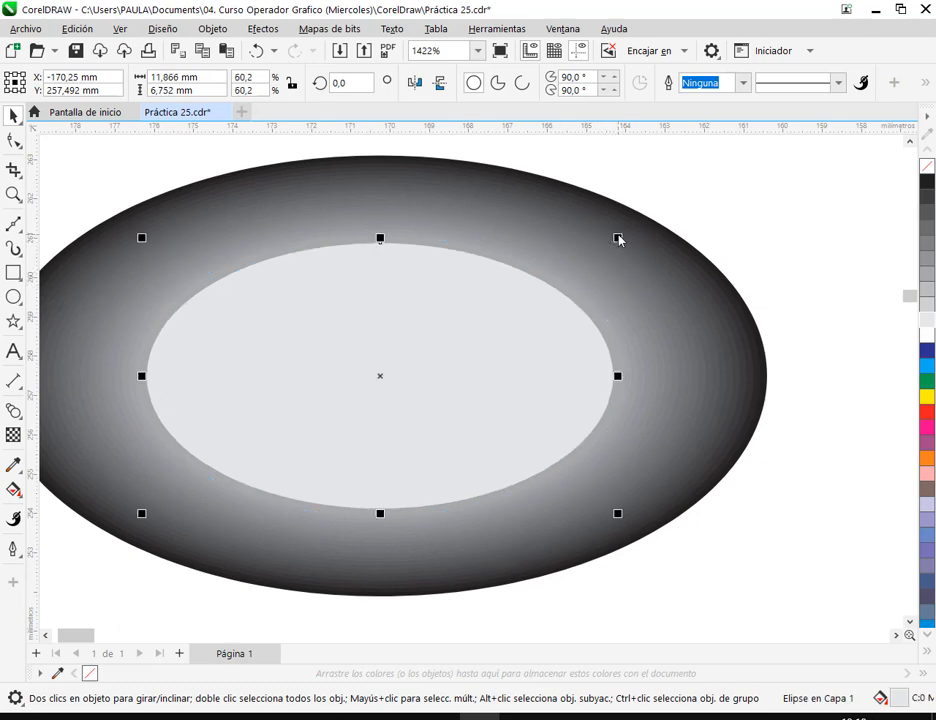
left_click(786, 219)
Duplicate the light grey centre ellipse concentrically at about 11.52 × 6.56 mm and fill the copy with 60% black
left_click(507, 390)
left_click_drag(618, 238, 617, 242)
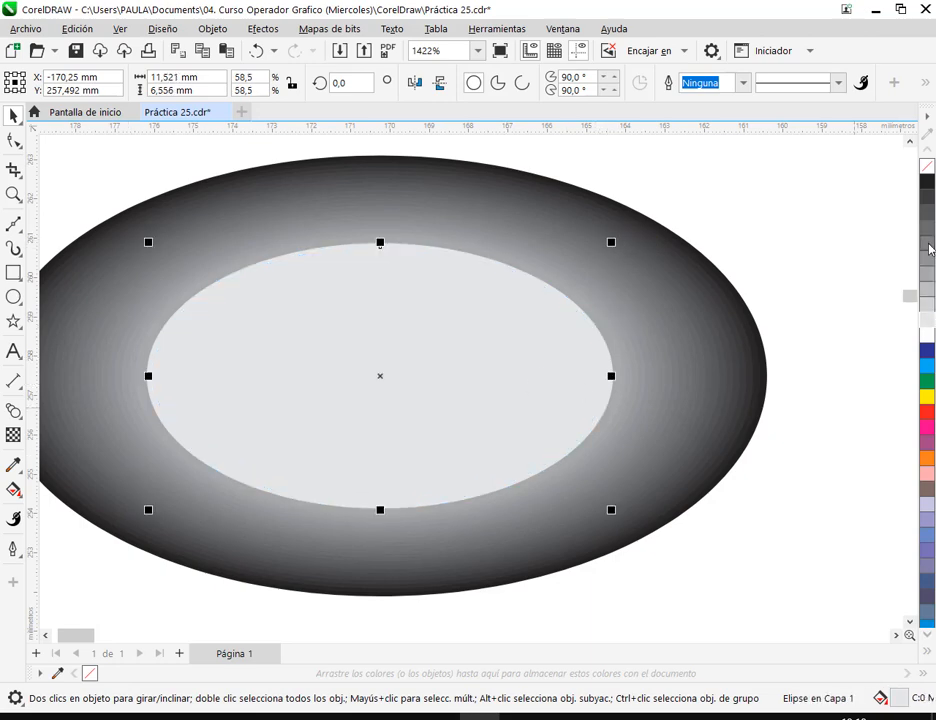
left_click(927, 243)
left_click(636, 176)
scroll(463, 398, "down", 4)
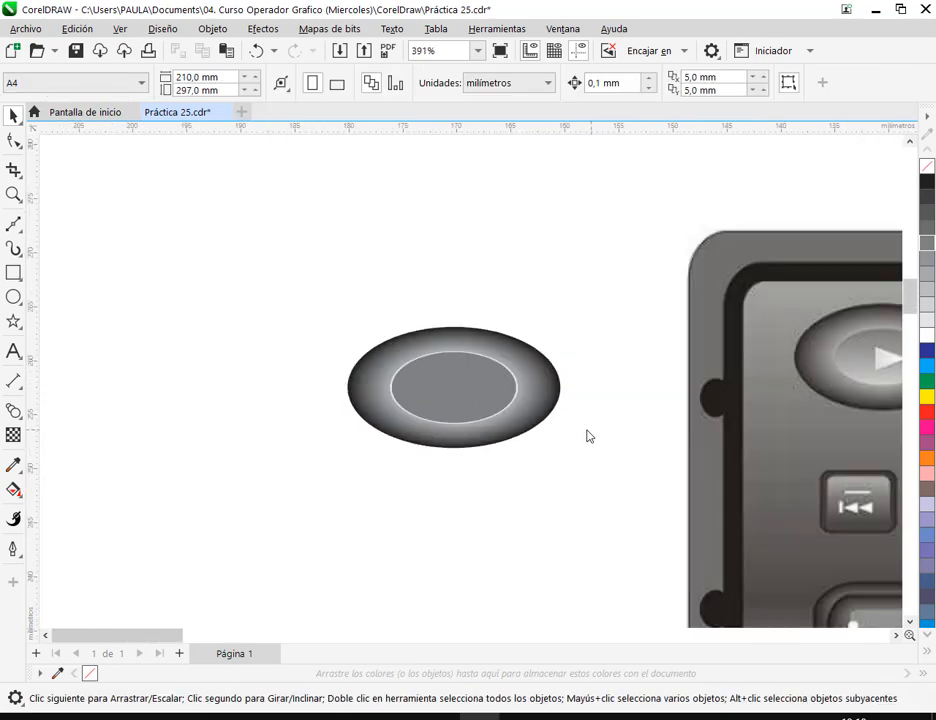
Try moving the dark grey centre ellipse out of the button to the empty area below it
left_click_drag(562, 418, 476, 402)
scroll(424, 400, "up", 5)
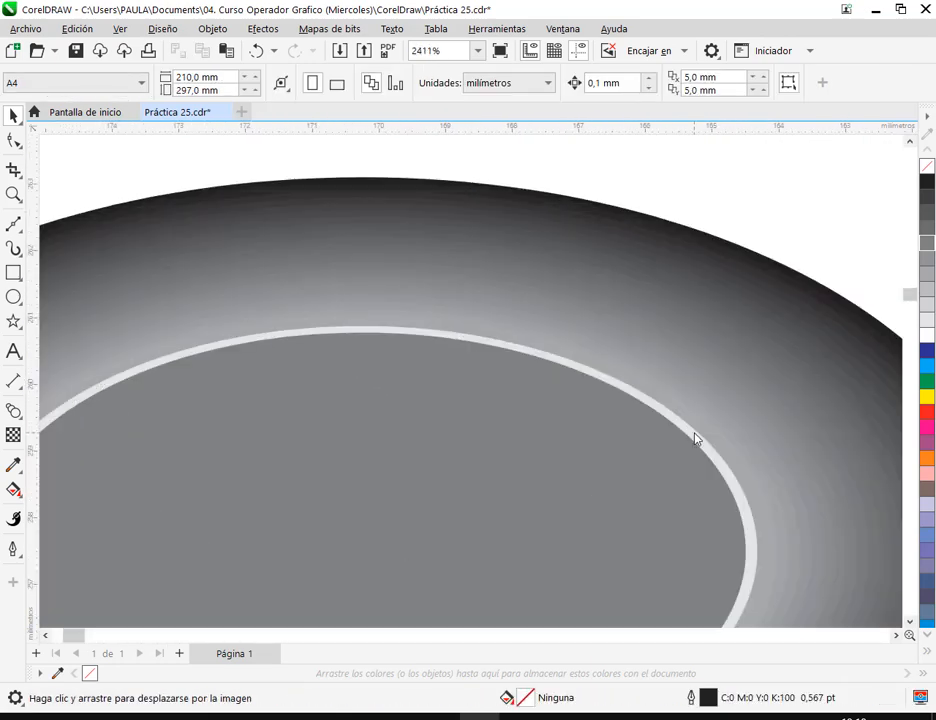
left_click(697, 438)
scroll(698, 433, "down", 3)
left_click_drag(717, 493, 386, 373)
scroll(430, 389, "down", 4)
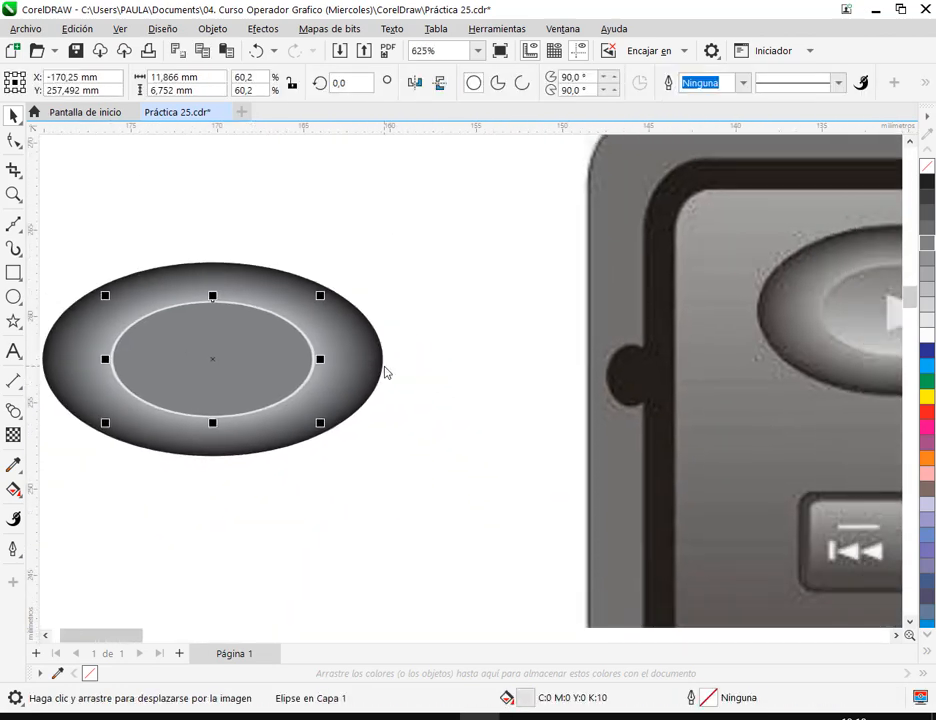
left_click_drag(220, 356, 508, 540)
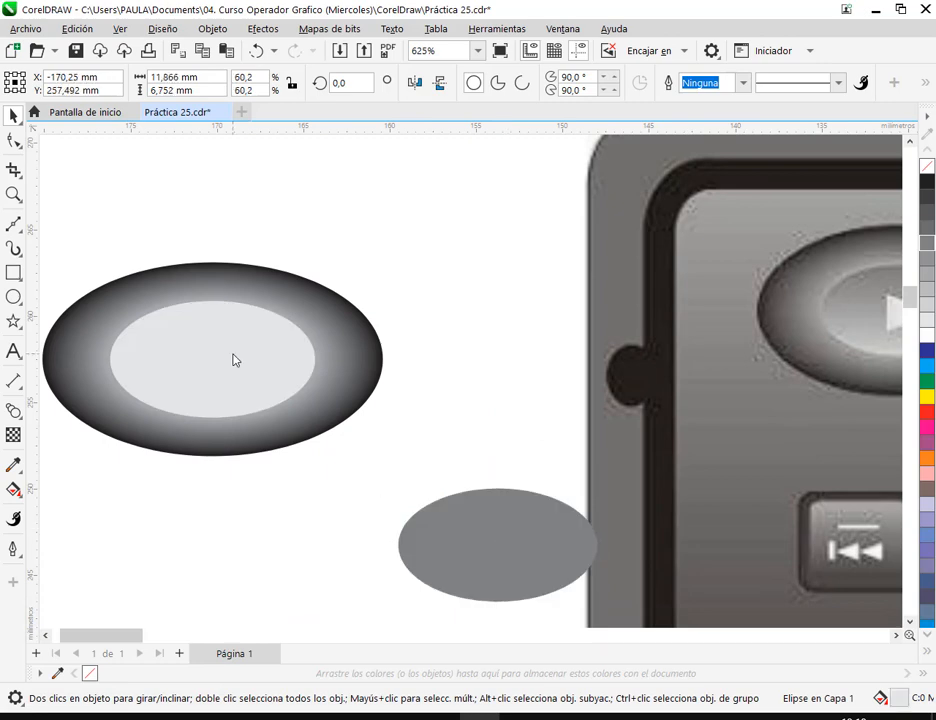
Try resizing and moving the light grey centre ellipse, then undo these trial edits and the dark grey copy
left_click(234, 360)
scroll(203, 331, "up", 2)
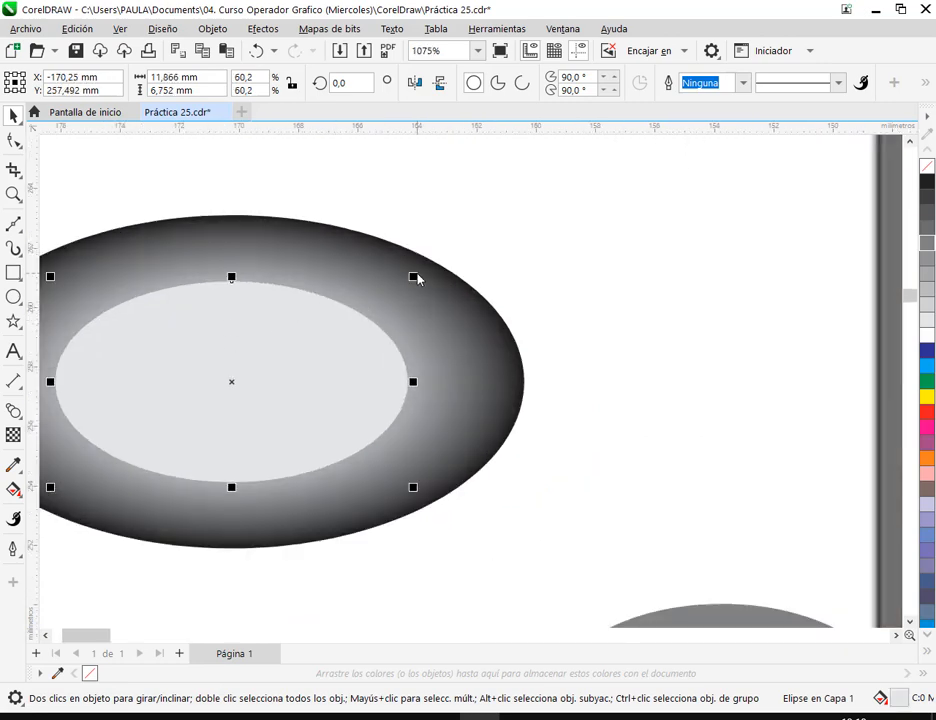
left_click_drag(418, 279, 412, 276)
key("ctrl+z")
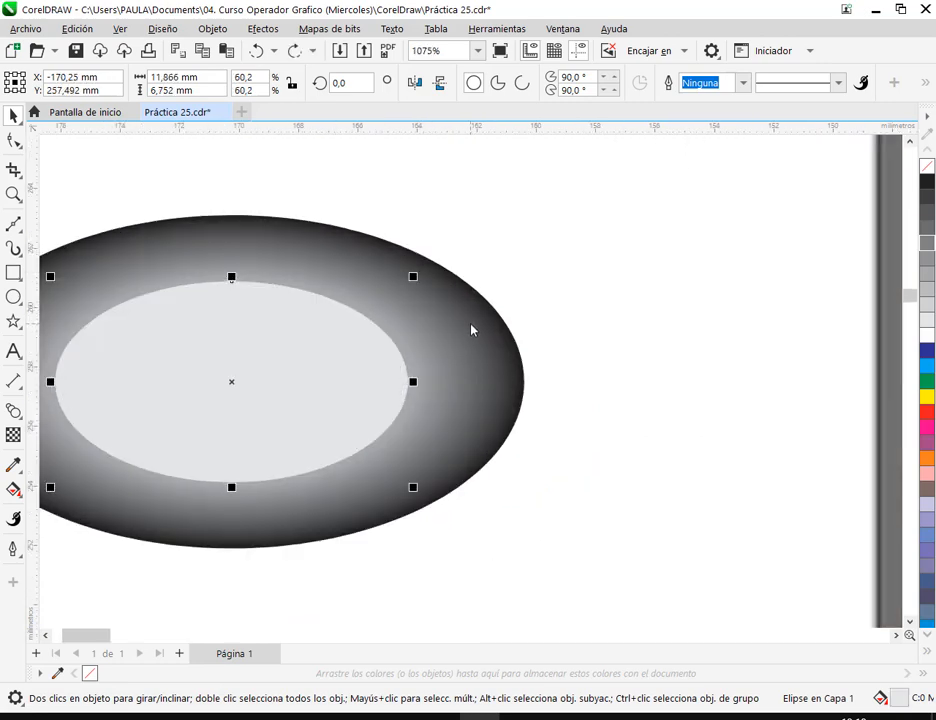
left_click_drag(280, 389, 632, 566)
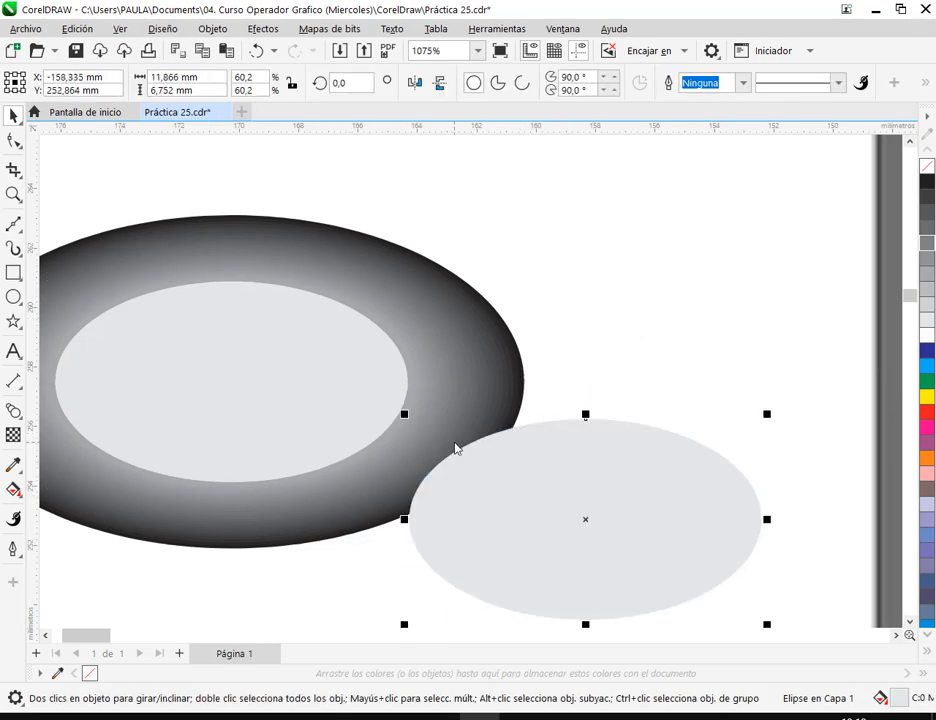
key("ctrl+z")
Enlarge the blend's 40% black control ellipse from its centre to about 13.19 × 7.50 mm
scroll(466, 272, "left", 3)
scroll(564, 284, "up", 2)
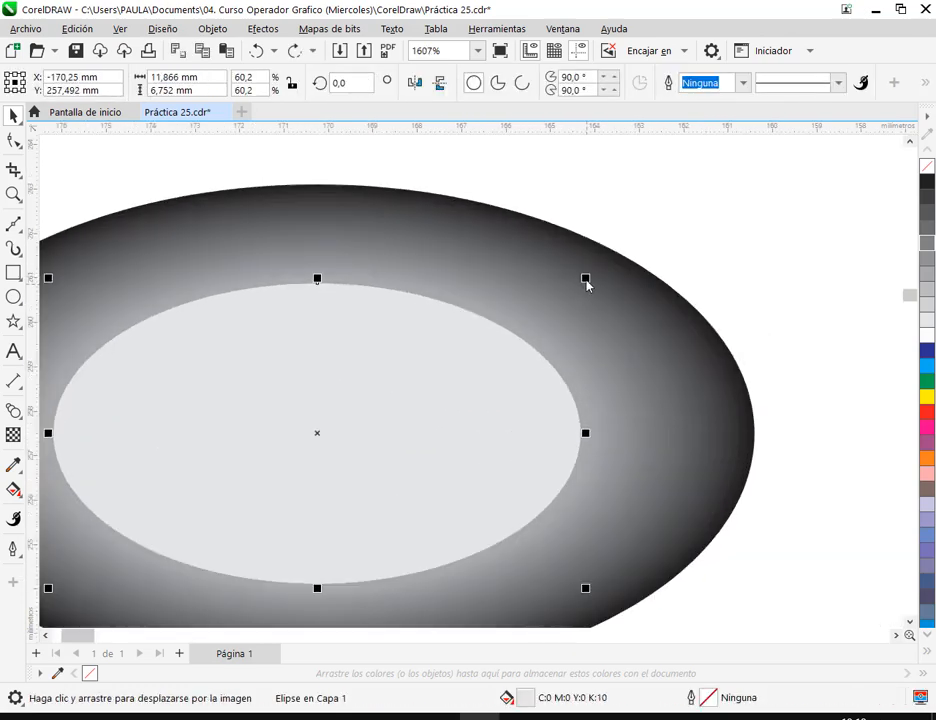
left_click(548, 357)
left_click_drag(600, 271, 631, 261)
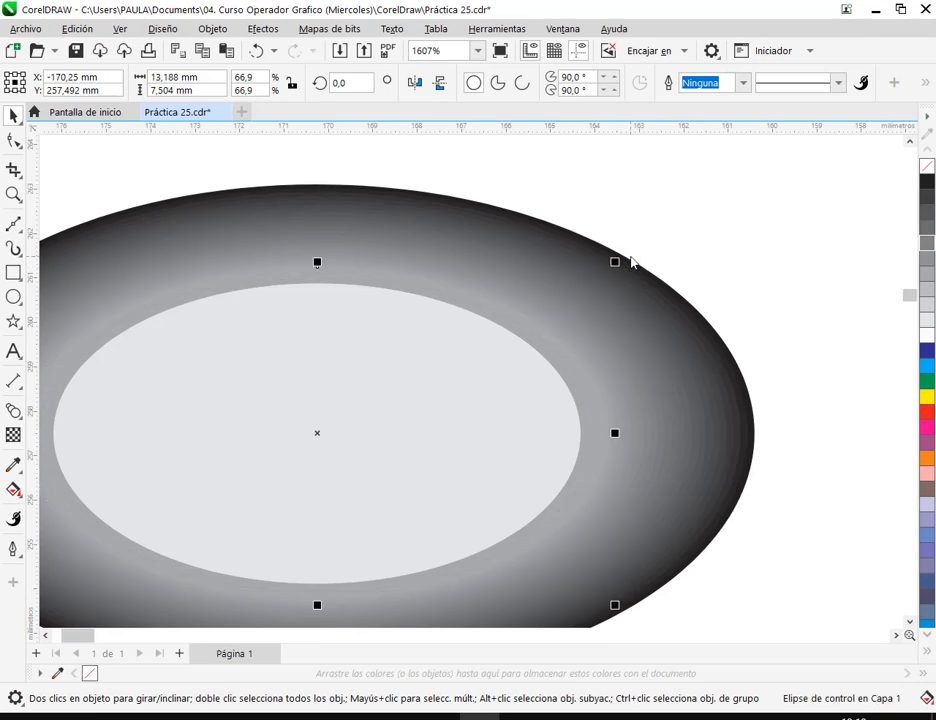
Start the Blend tool for blending the 40% black control ellipse with the light grey centre ellipse
left_click(13, 410)
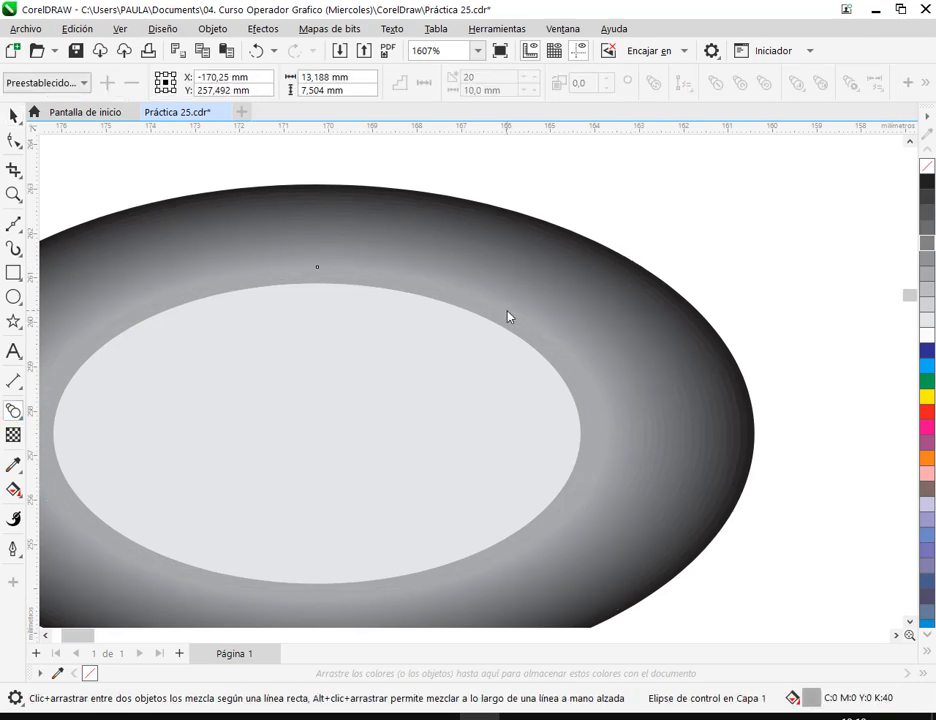
Blend the light inner ellipse with the 40% black ellipse around it, using 20 steps
left_click_drag(316, 432, 518, 355)
left_click(13, 116)
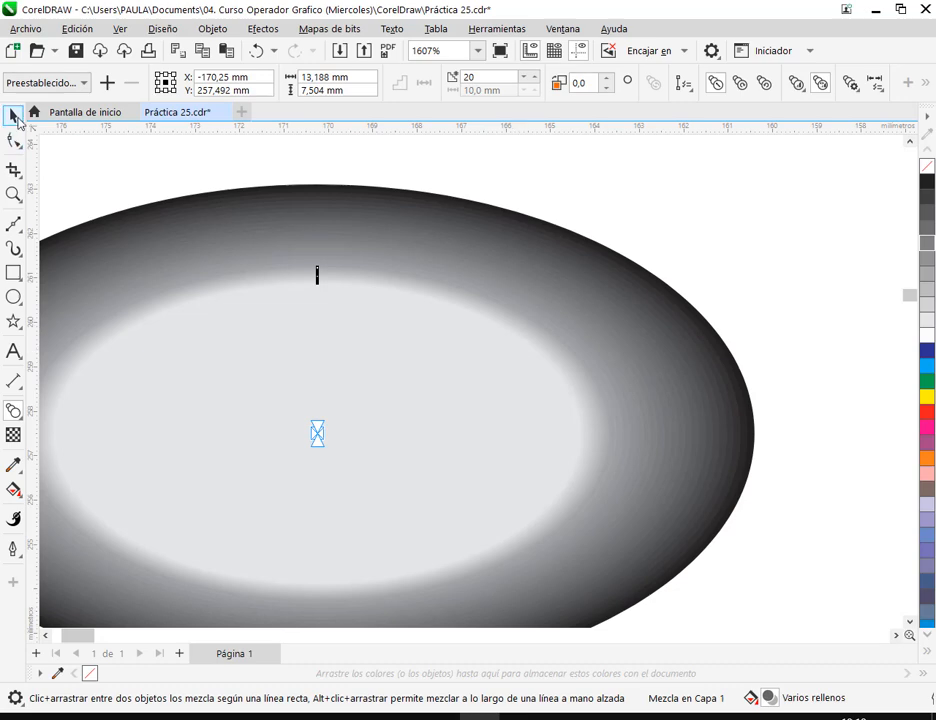
left_click(648, 234)
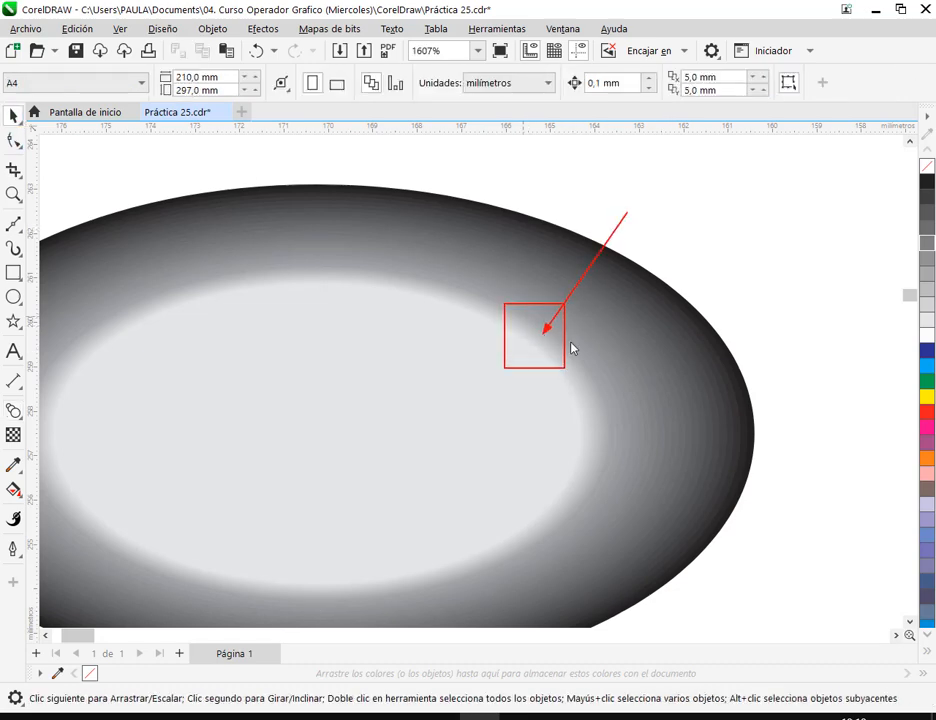
Examine the blended oval's inner transition and compare it with the oval play button in the reference image
left_click(371, 414)
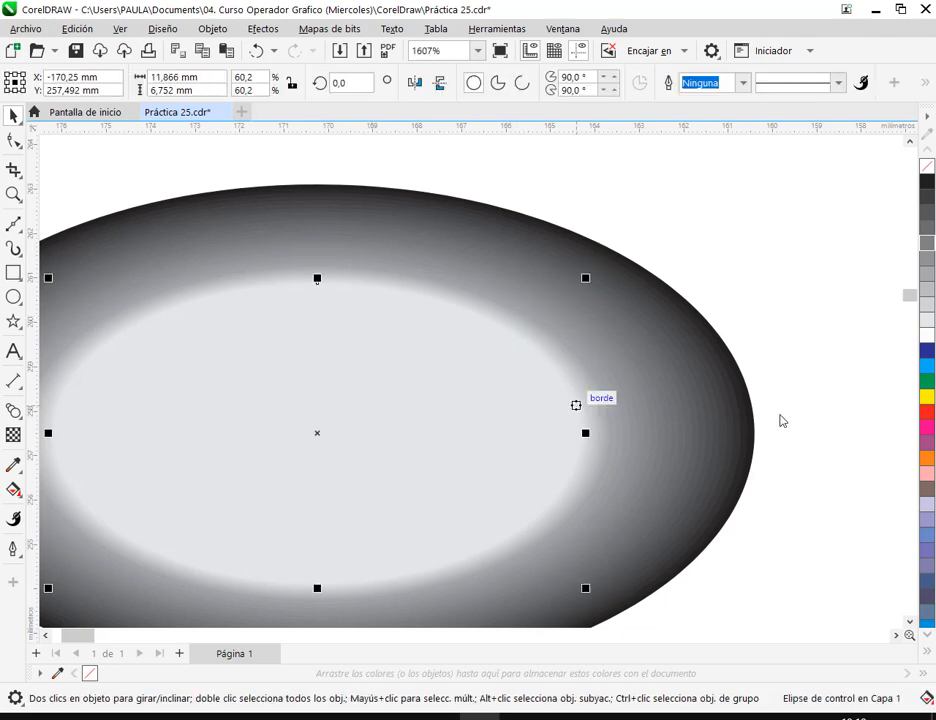
scroll(729, 372, "down", 2)
left_click_drag(762, 401, 502, 335)
left_click(502, 335)
scroll(548, 347, "down", 3)
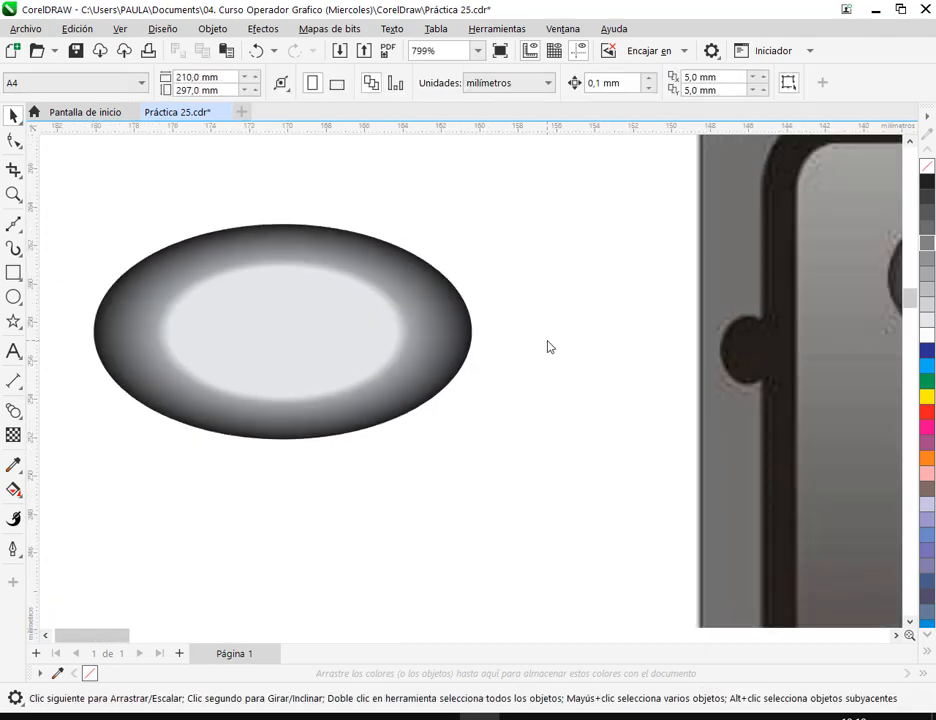
scroll(620, 360, "down", 3)
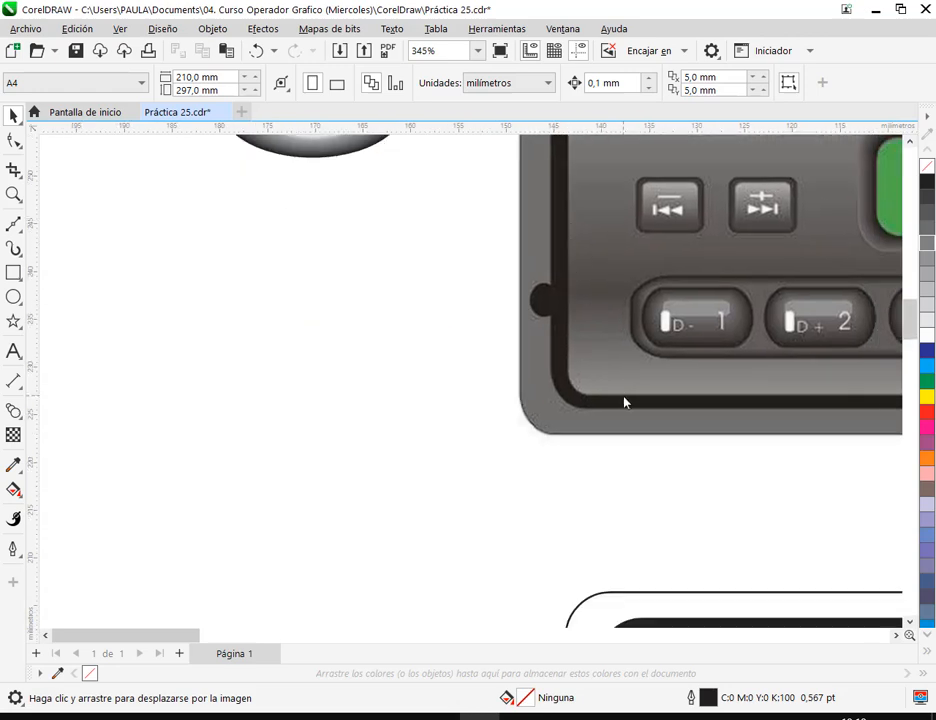
scroll(560, 470, "up", 4)
left_click_drag(546, 400, 586, 462)
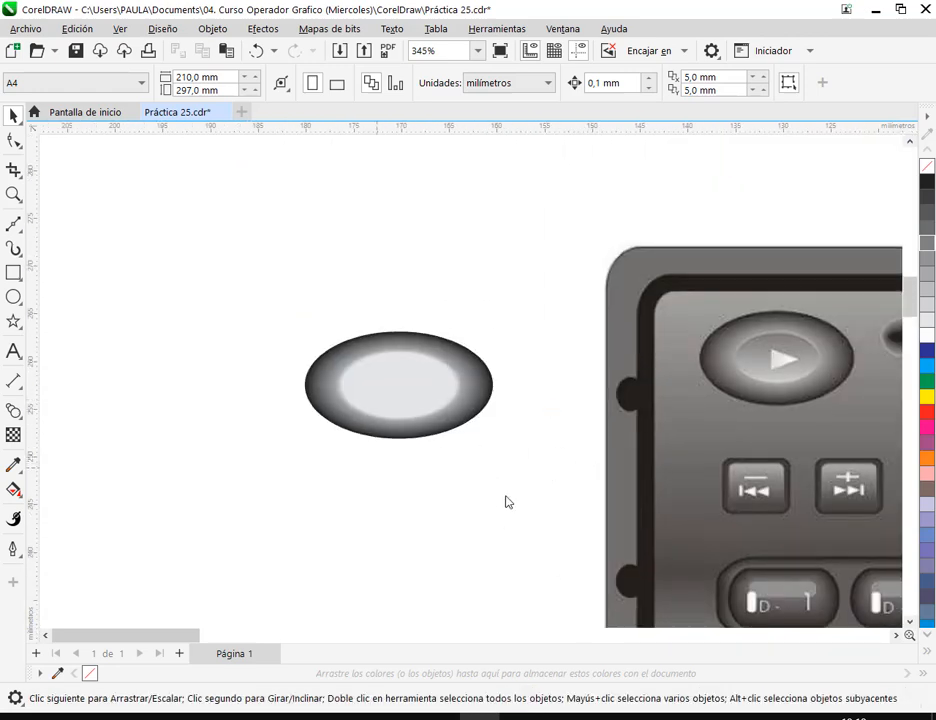
scroll(675, 591, "down", 3)
scroll(633, 434, "right", 2)
left_click_drag(773, 212, 450, 540)
scroll(450, 345, "up", 3)
scroll(450, 345, "left", 2)
scroll(320, 349, "up", 2)
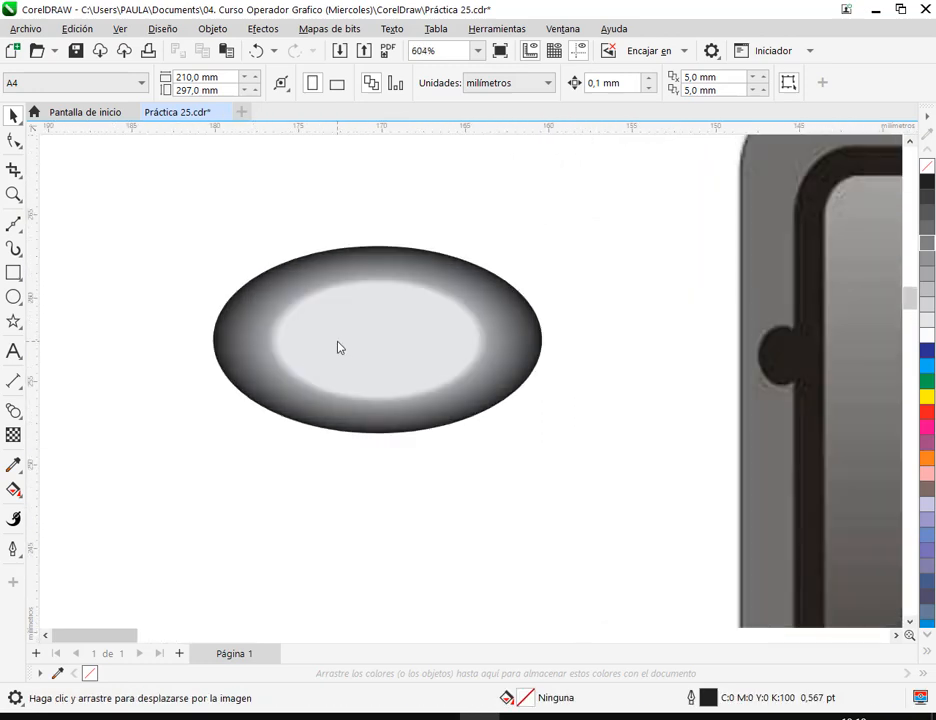
Apply a linear gradient fill to the light inner ellipse, running from 40% black to white
left_click(338, 347)
scroll(409, 334, "up", 1)
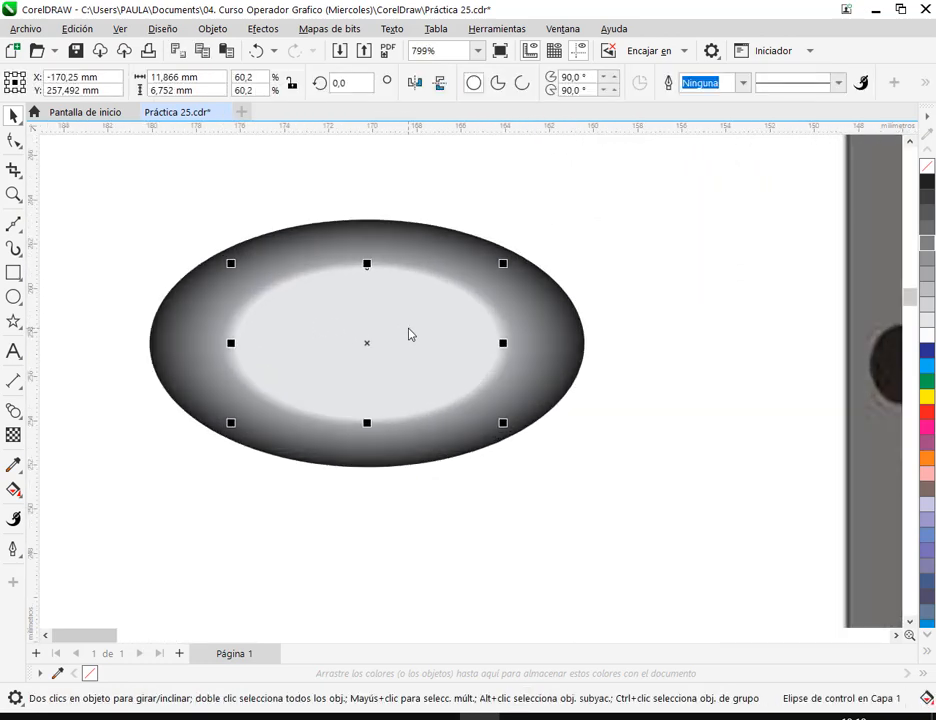
scroll(420, 266, "up", 1)
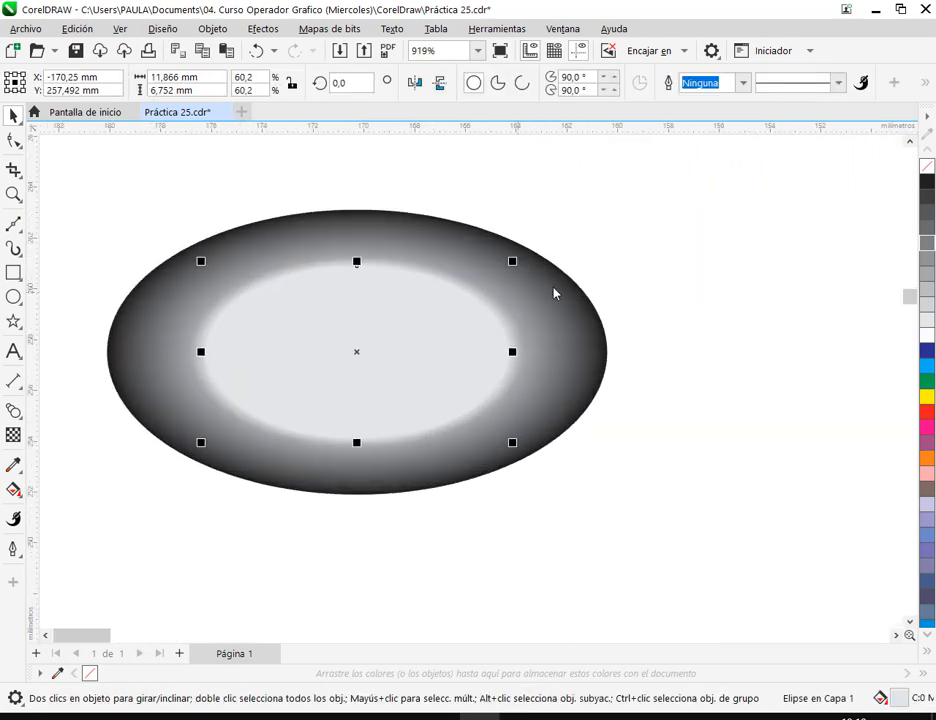
scroll(432, 265, "up", 2)
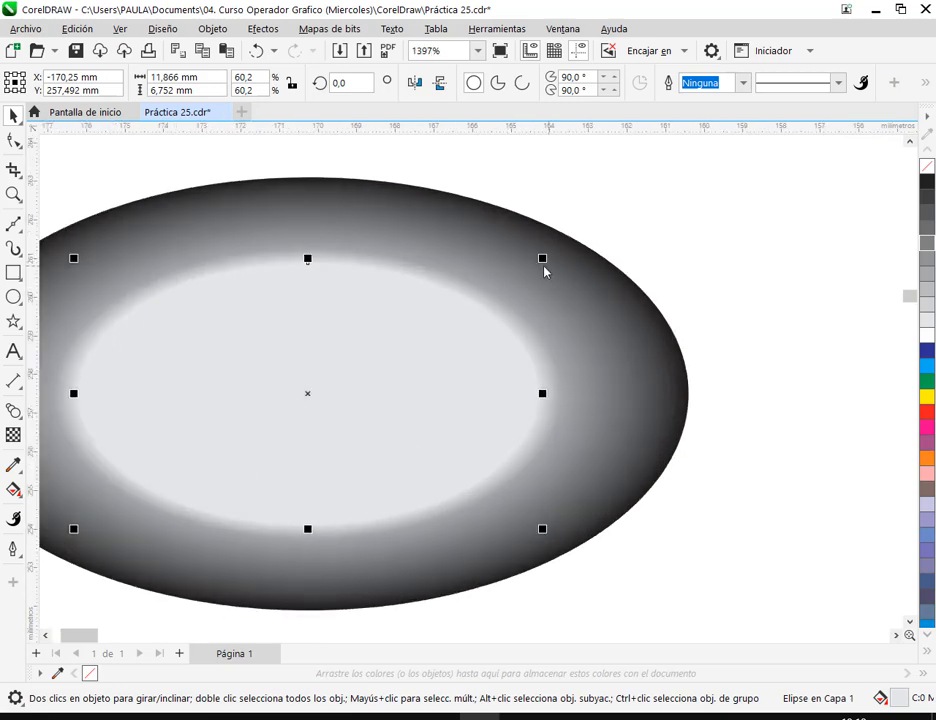
left_click(13, 490)
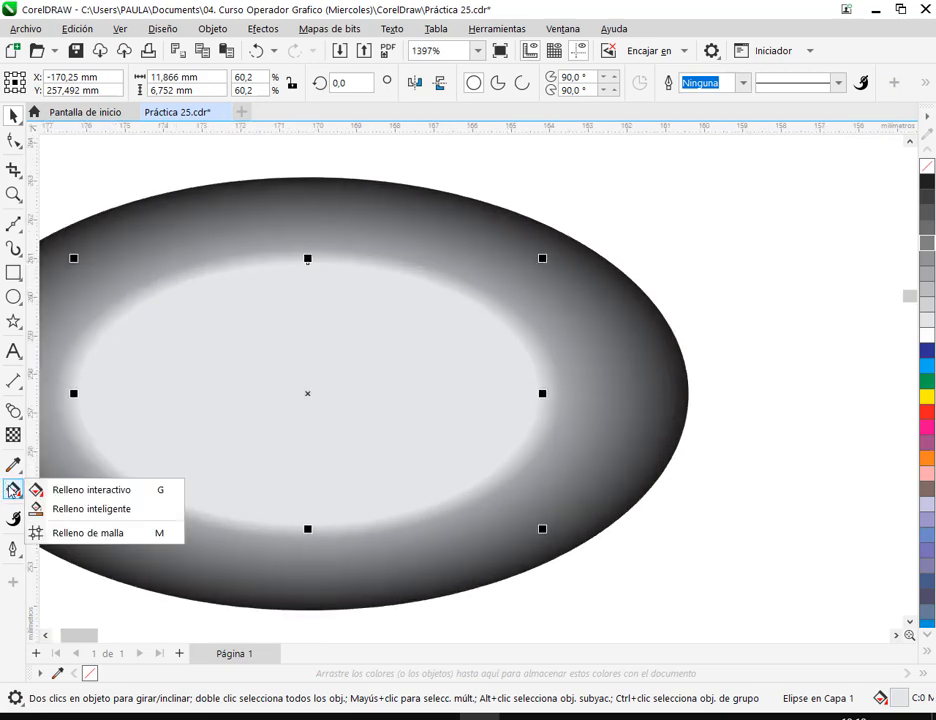
left_click(58, 491)
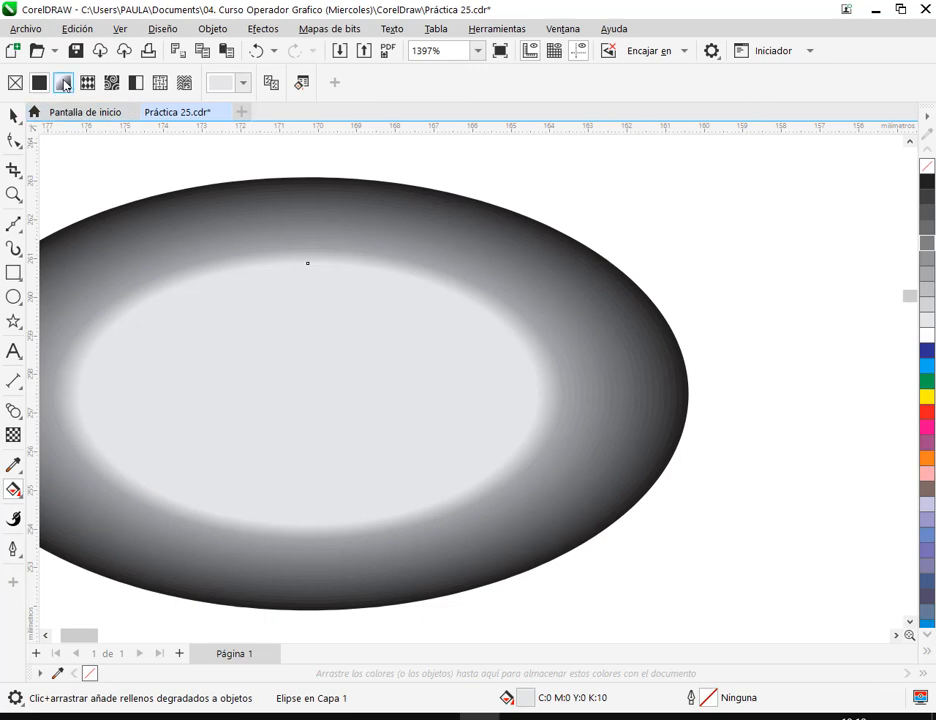
left_click(66, 88)
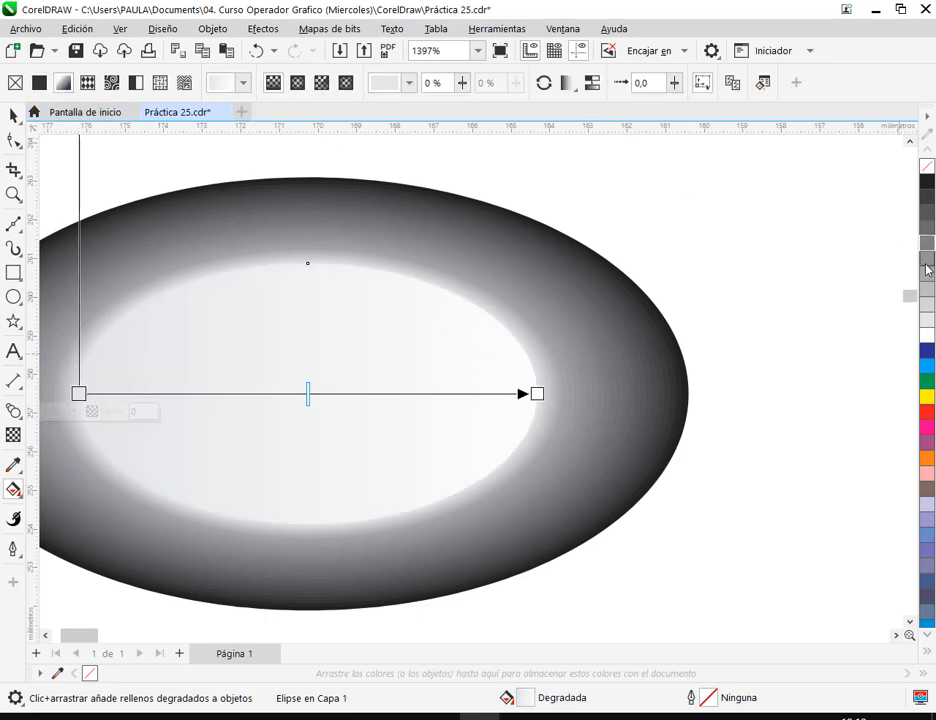
left_click(926, 184)
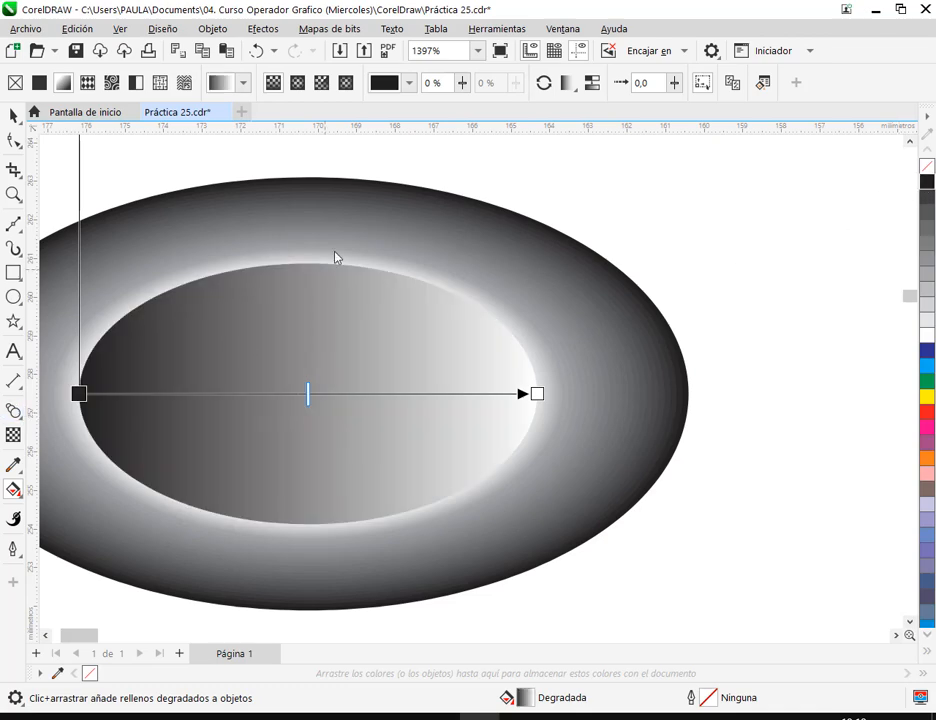
left_click(926, 274)
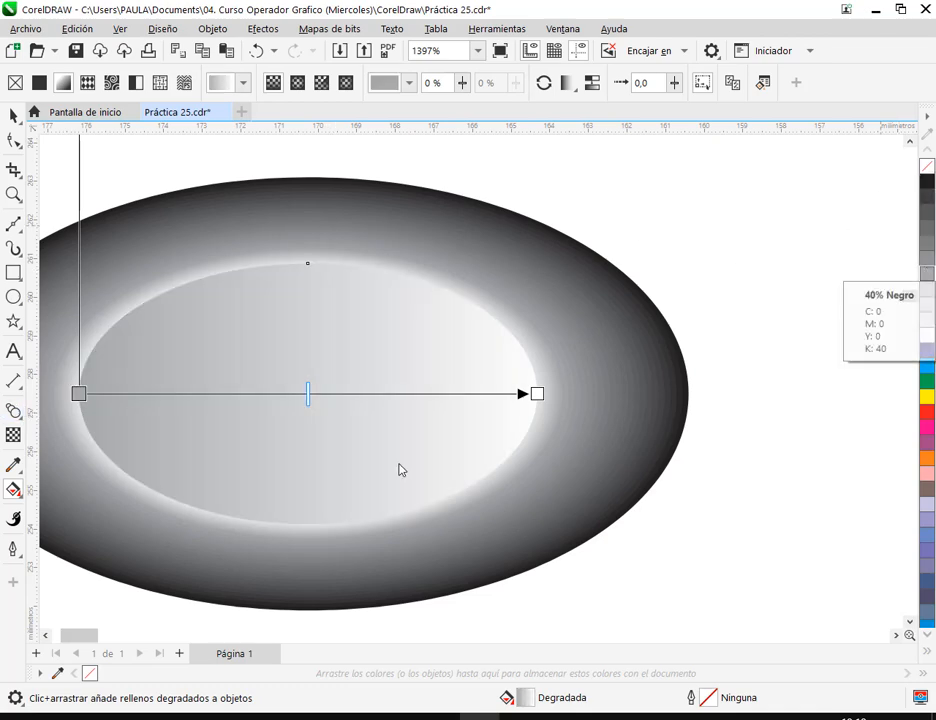
Reorient the inner ellipse's gradient vertically, with the grey node at its upper edge and the white node at its lower edge
left_click_drag(88, 395, 309, 266)
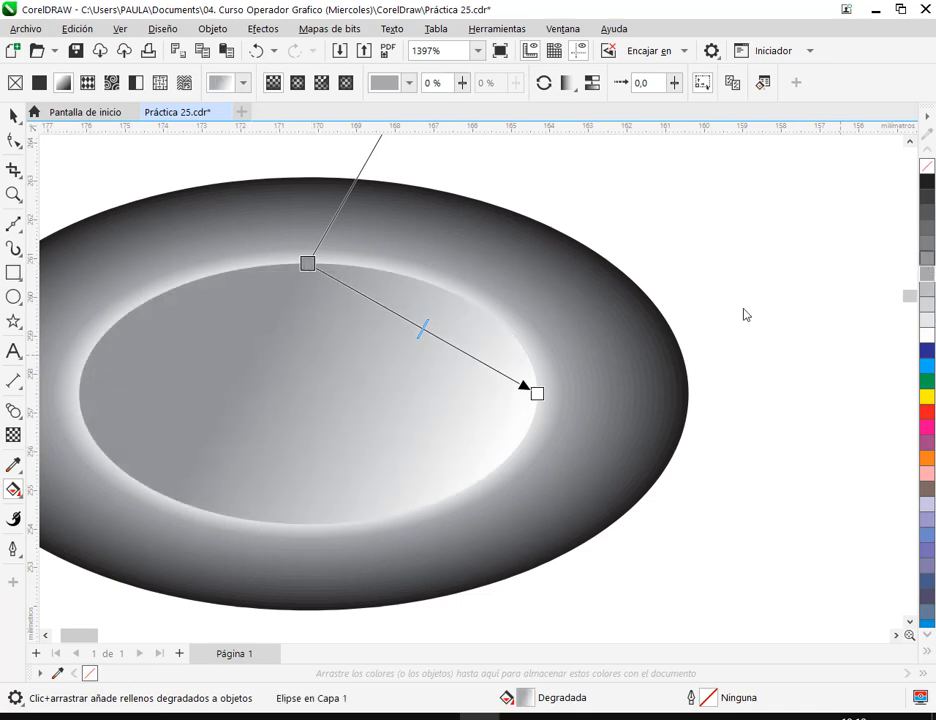
left_click_drag(536, 394, 306, 518)
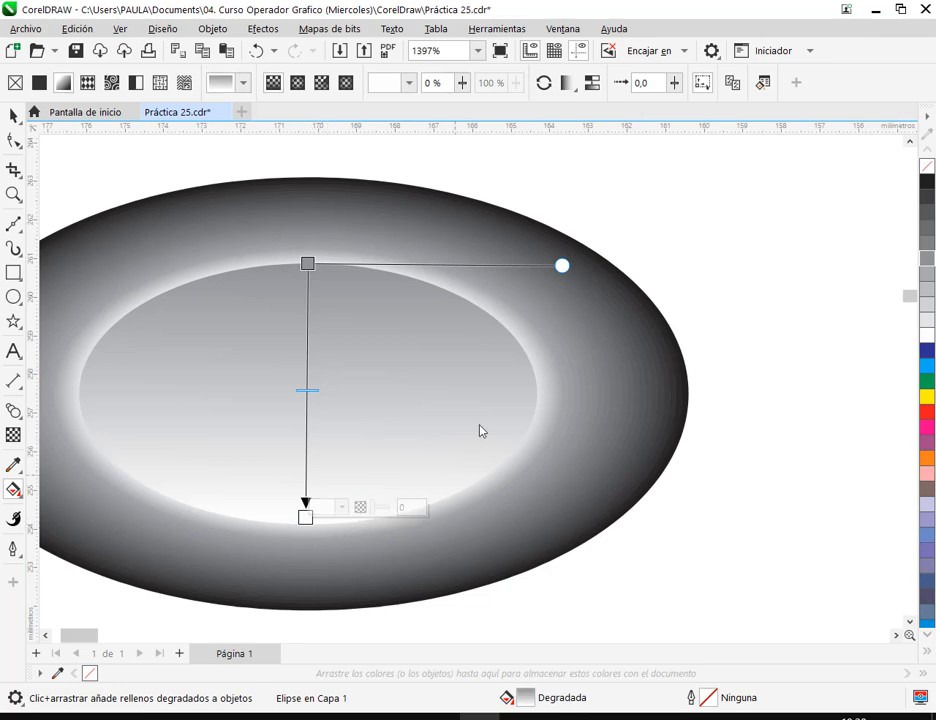
left_click(13, 115)
left_click(770, 243)
scroll(706, 318, "down", 5)
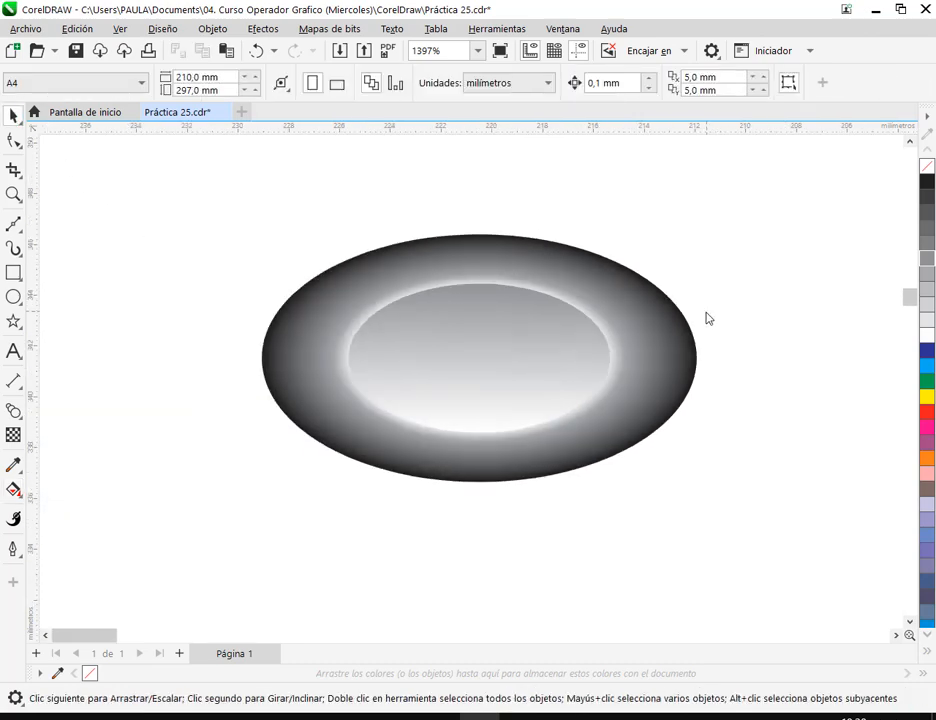
left_click_drag(752, 324, 577, 367)
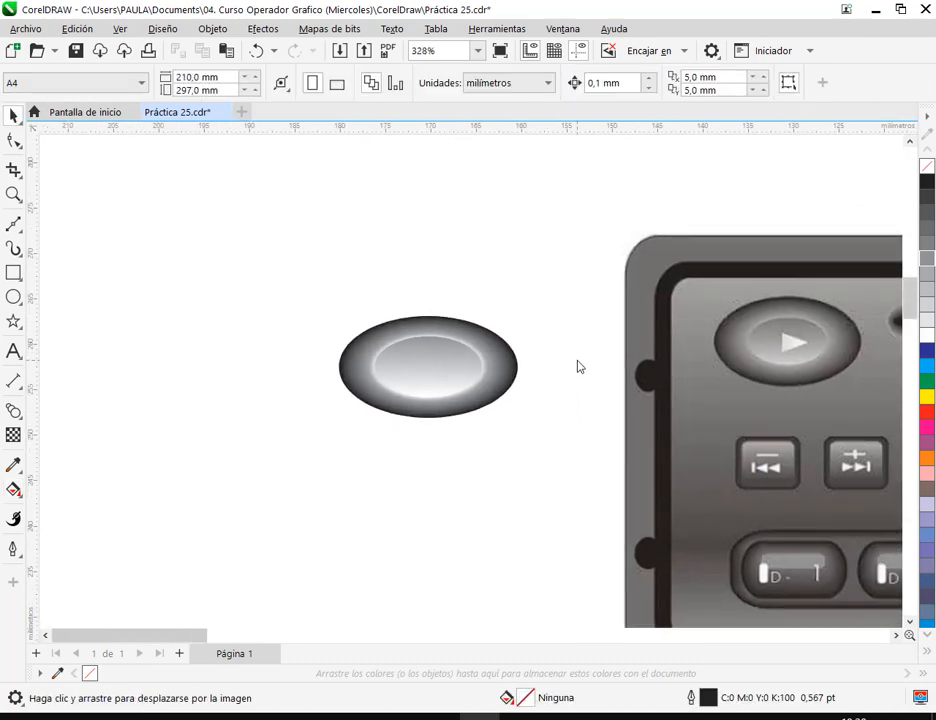
Darken the upper node of the inner ellipse's gradient to 70% black
left_click(462, 368)
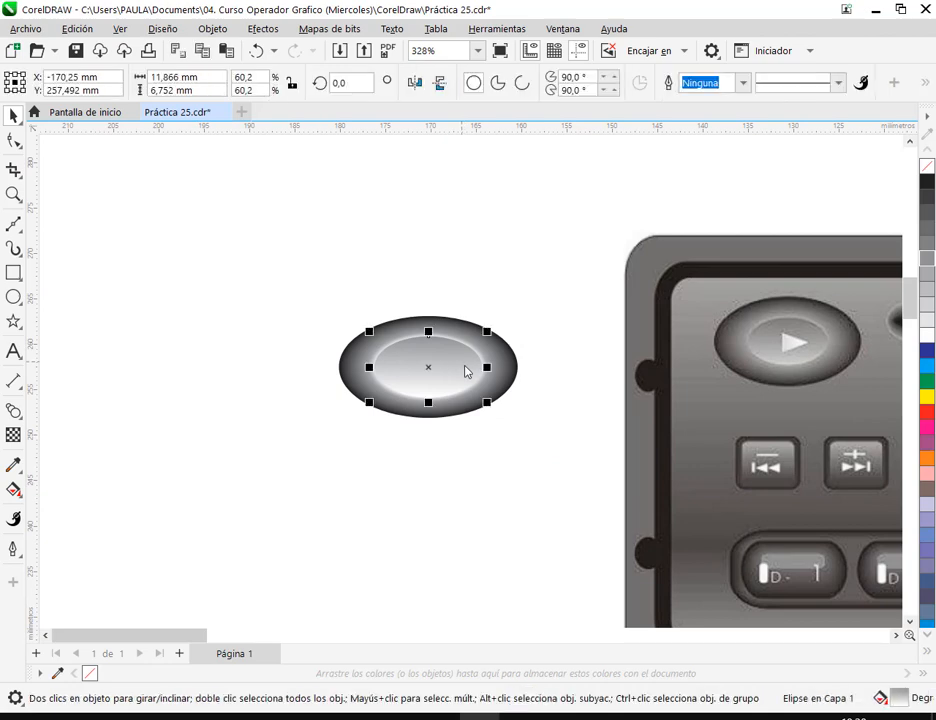
left_click(13, 490)
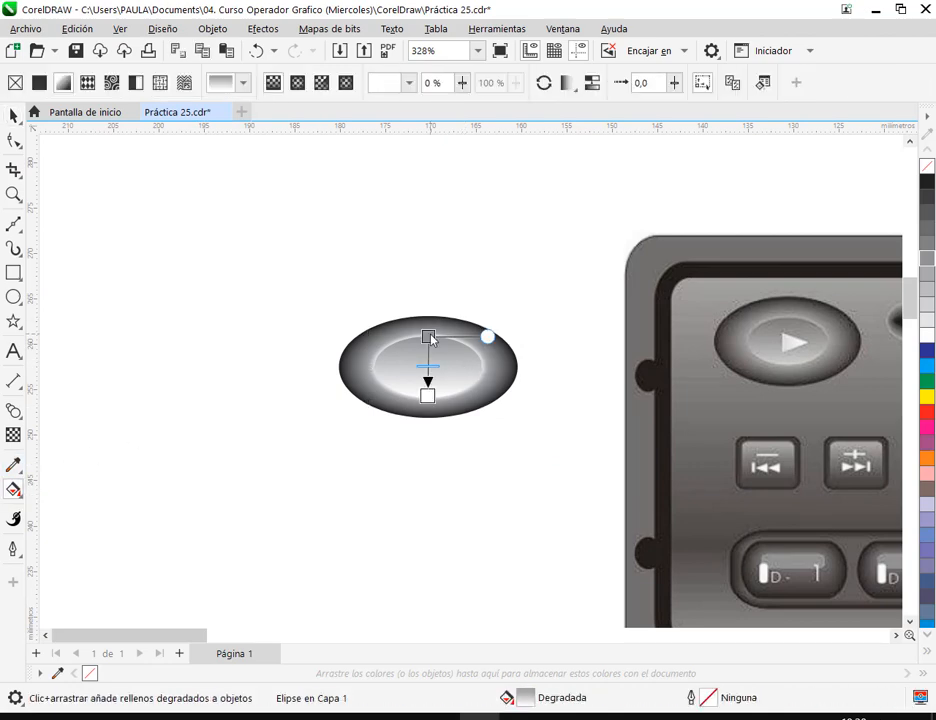
left_click(429, 338)
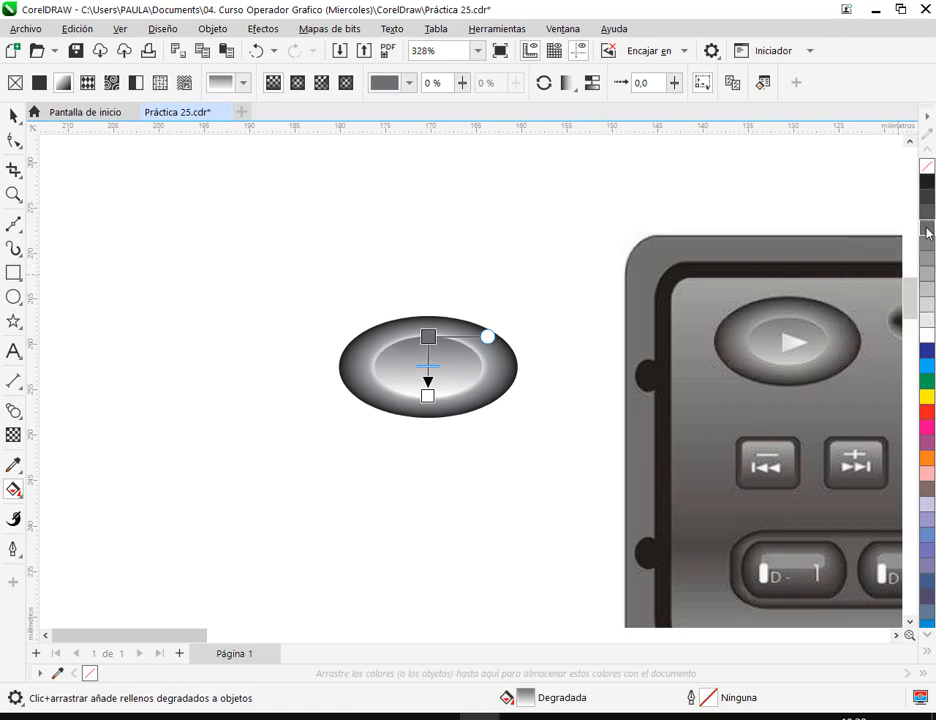
left_click(13, 116)
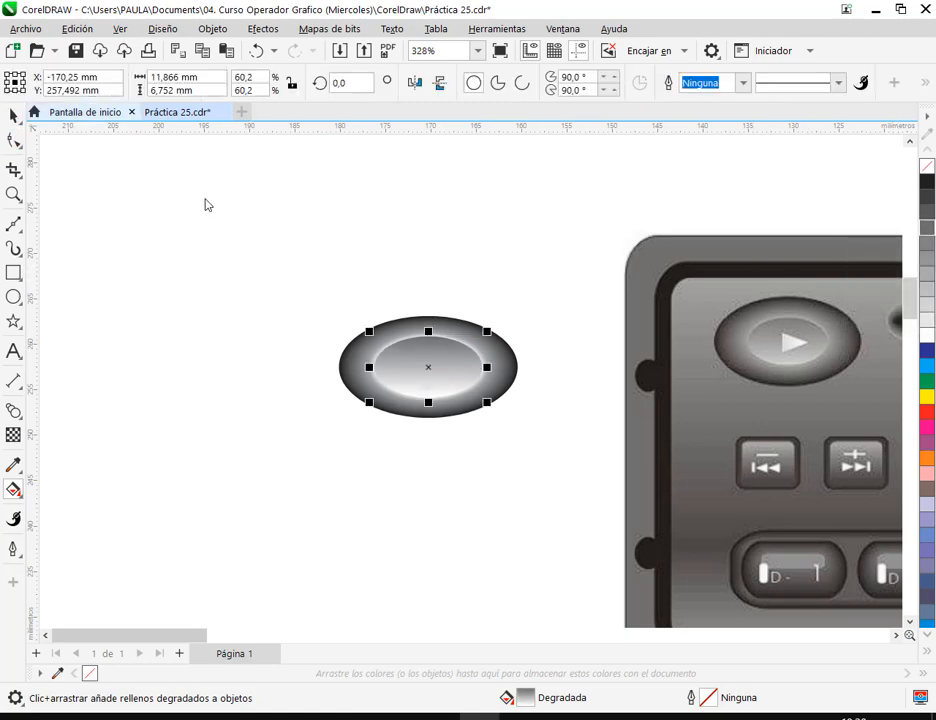
left_click(205, 202)
scroll(456, 385, "up", 1)
scroll(456, 385, "up", 1)
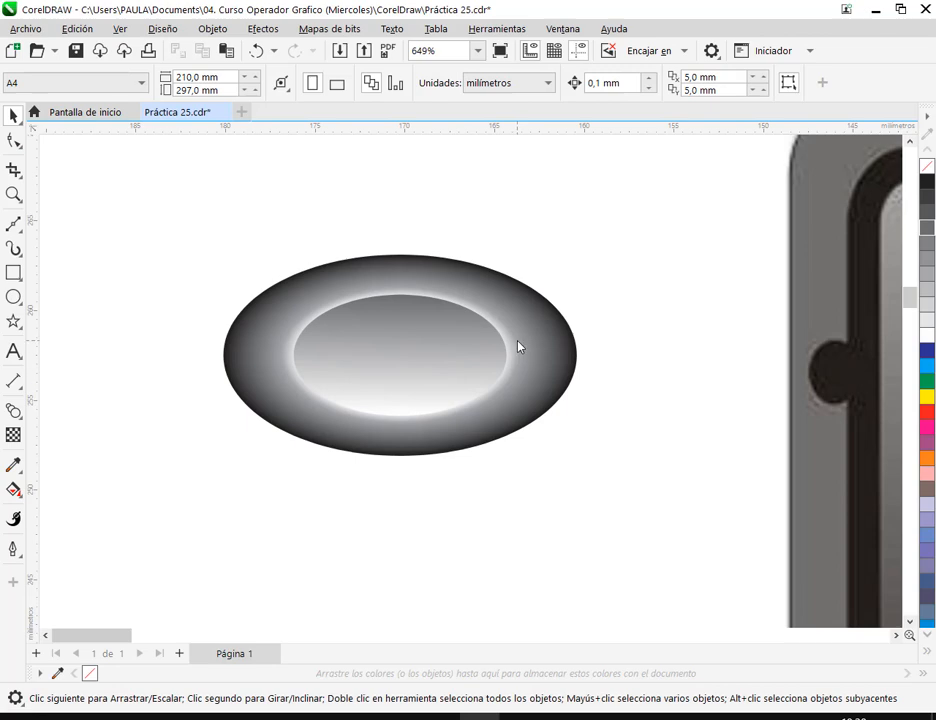
Change the lower node of the inner ellipse's gradient to 10% black, matching the reference play button
scroll(516, 348, "down", 2)
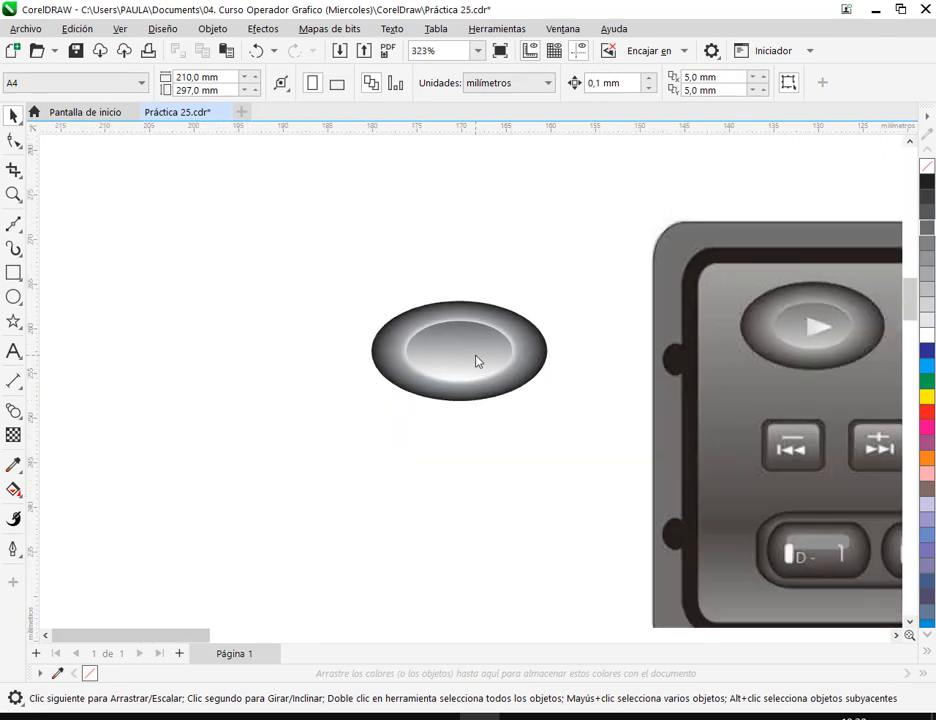
left_click(478, 361)
scroll(508, 359, "up", 2)
left_click(13, 489)
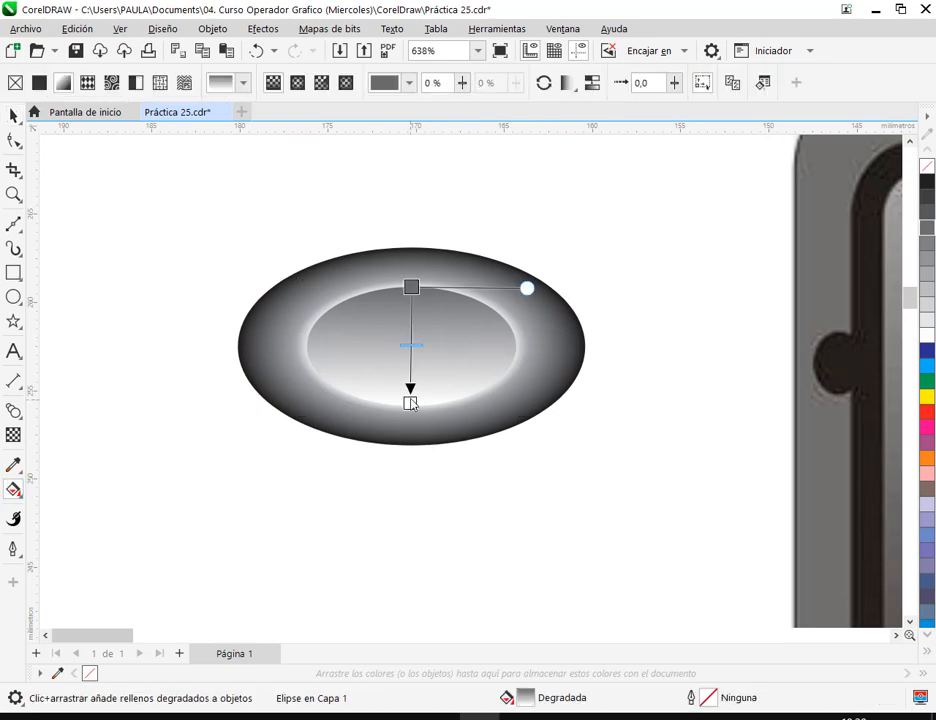
scroll(441, 424, "right", 3)
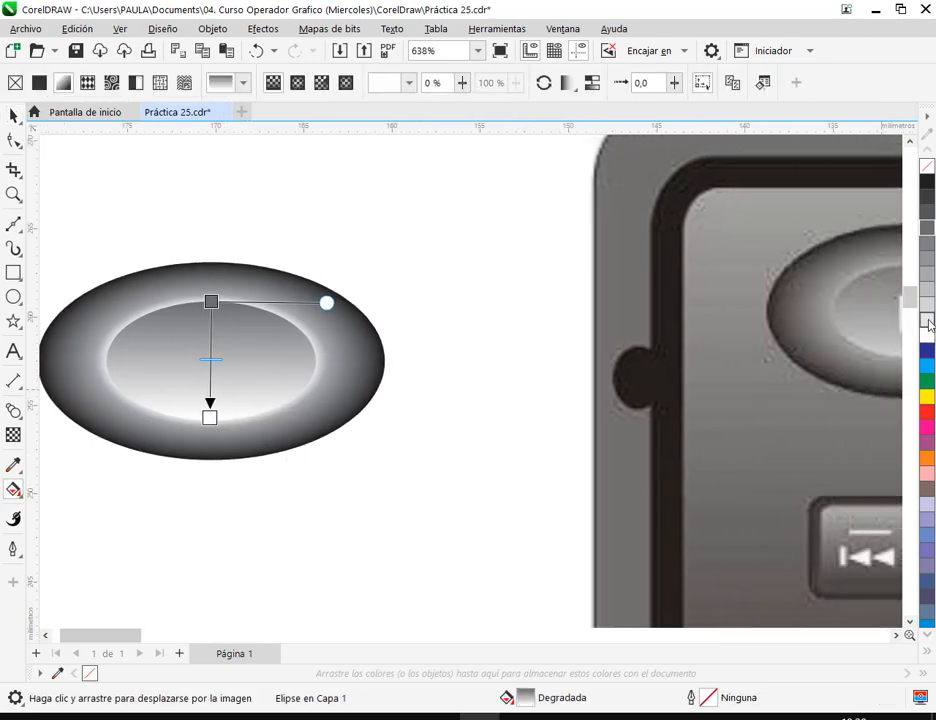
scroll(826, 397, "right", 1)
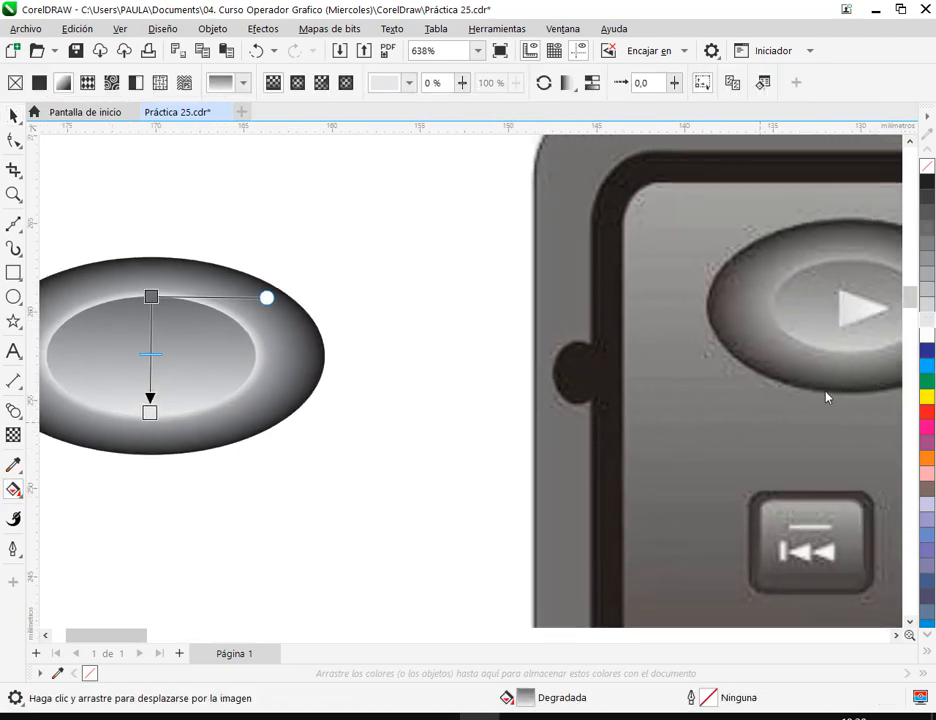
left_click(13, 115)
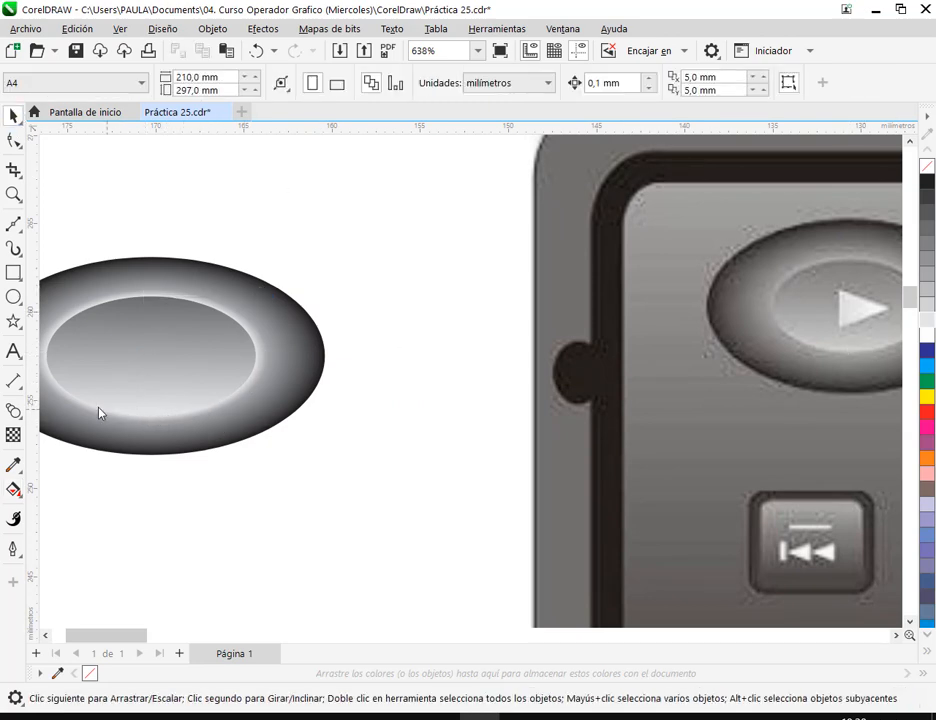
scroll(212, 374, "down", 3)
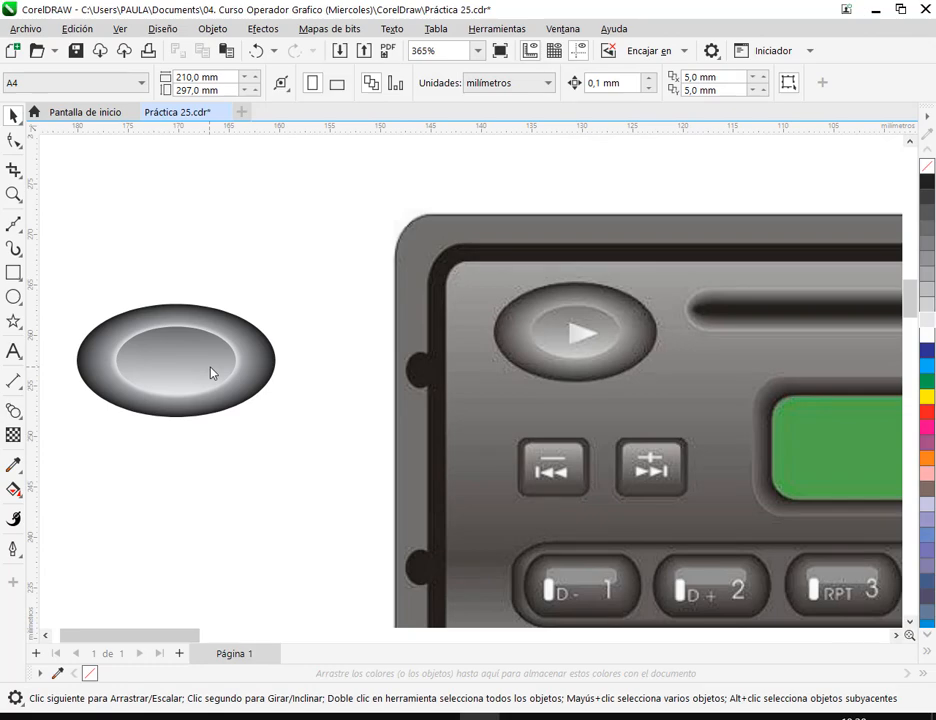
Enlarge the gradient-filled inner ellipse about its centre to about 12.126 by 6.9 mm
scroll(169, 357, "up", 3)
left_click(153, 361)
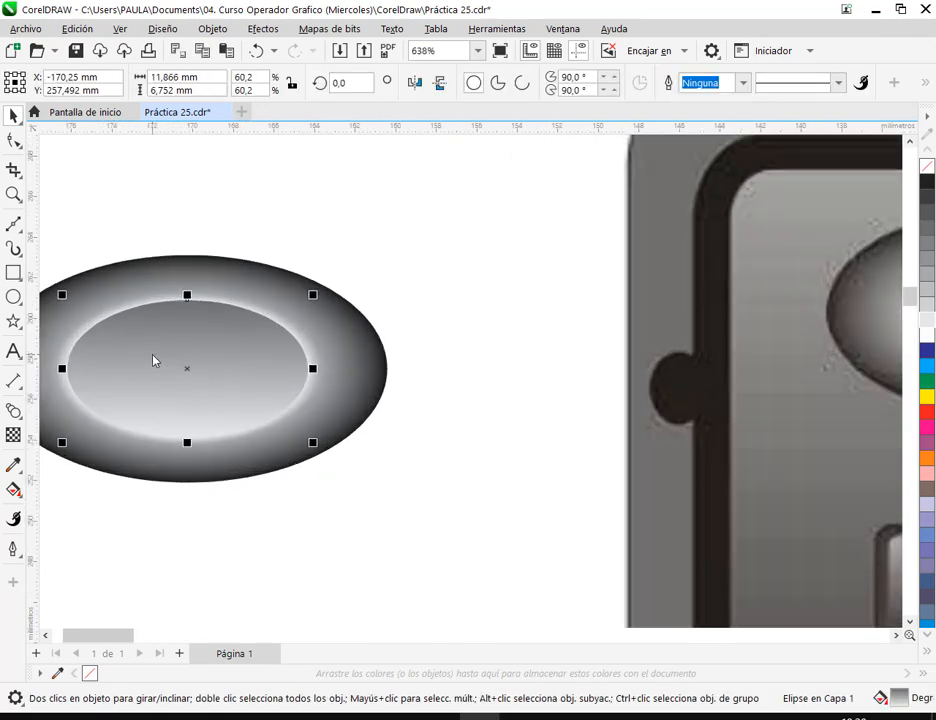
scroll(153, 361, "up", 7)
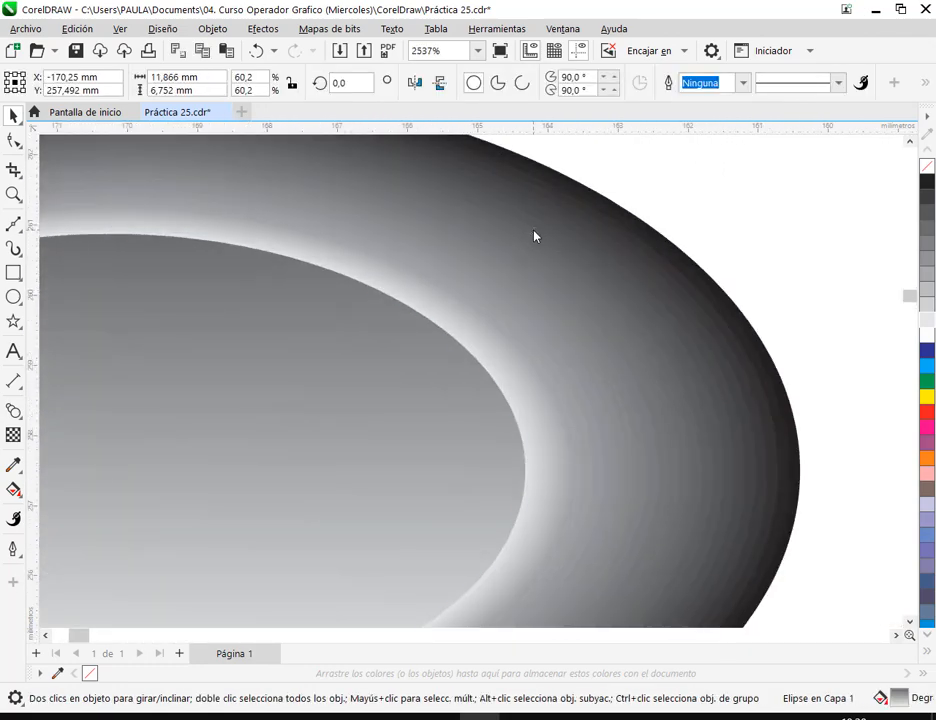
left_click_drag(535, 230, 560, 226)
scroll(580, 300, "down", 7)
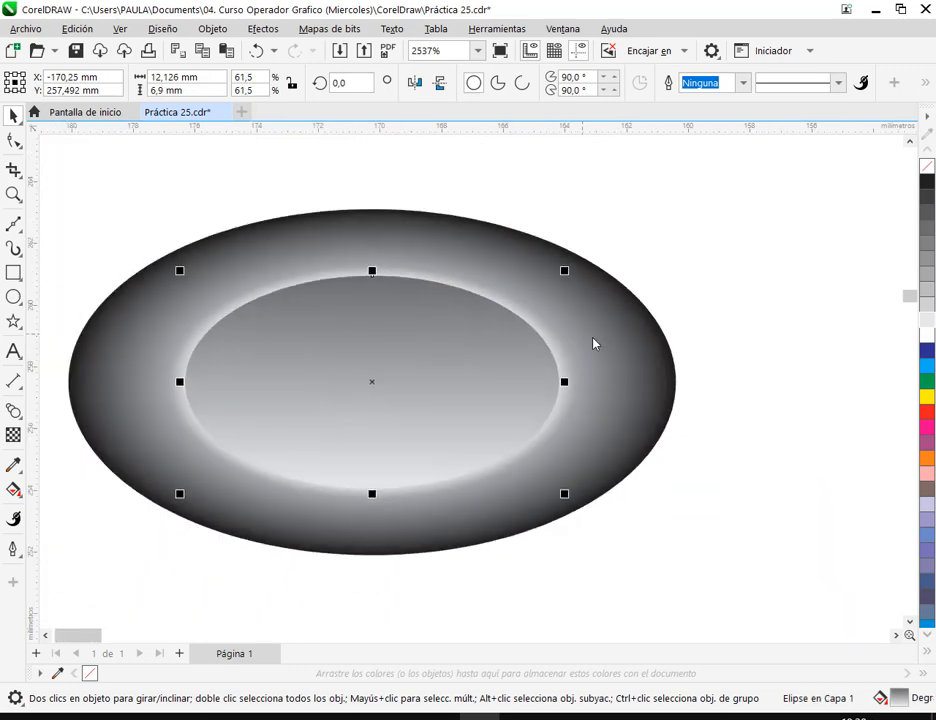
left_click(729, 428)
Draw a three-sided polygon about 3.8 mm wide and 4.5 mm high in the empty area beside the oval button
left_click_drag(729, 428, 455, 407)
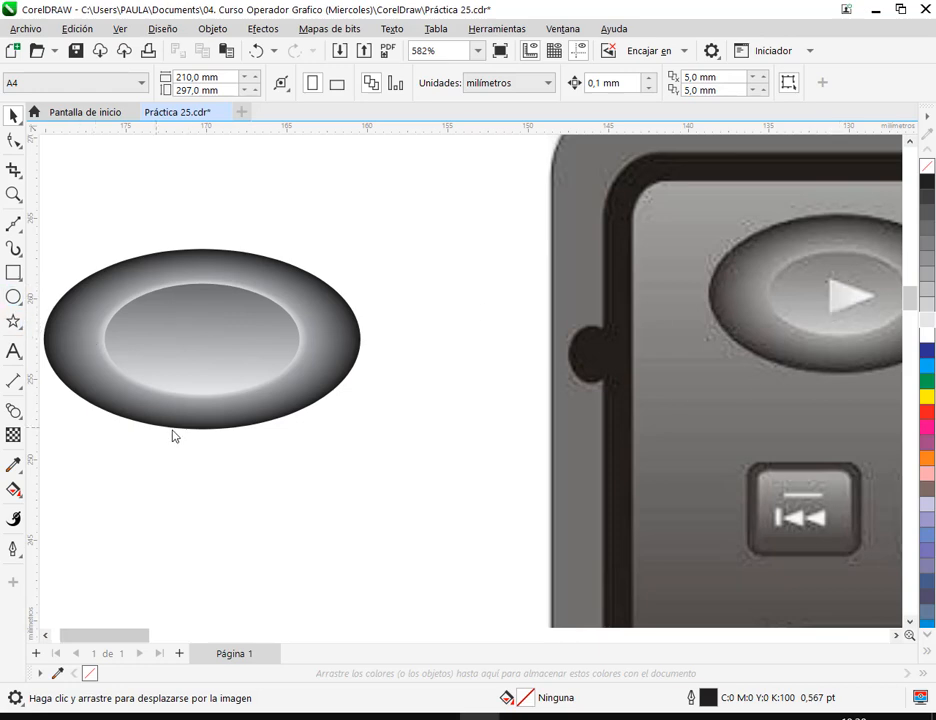
scroll(172, 436, "left", 2)
left_click(13, 321)
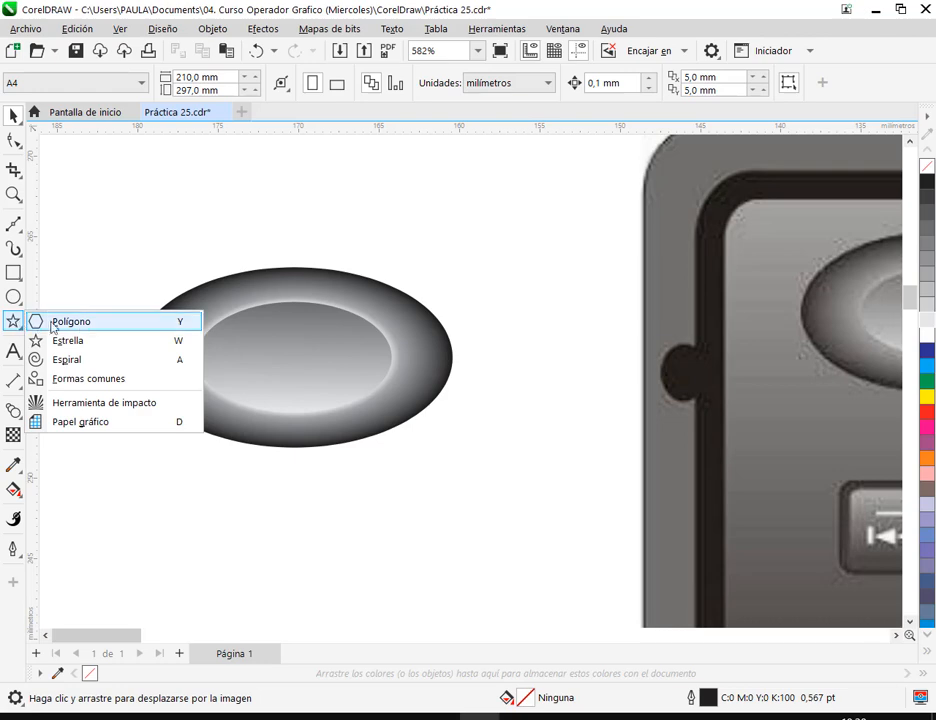
left_click(52, 322)
left_click(513, 88)
left_click(513, 88)
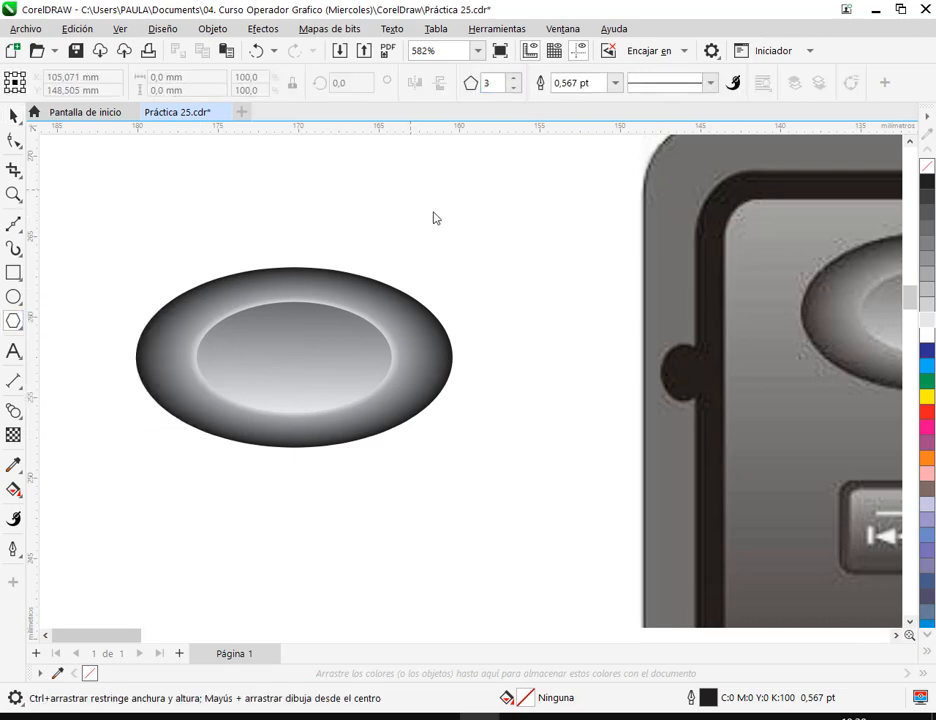
left_click_drag(410, 186, 483, 268)
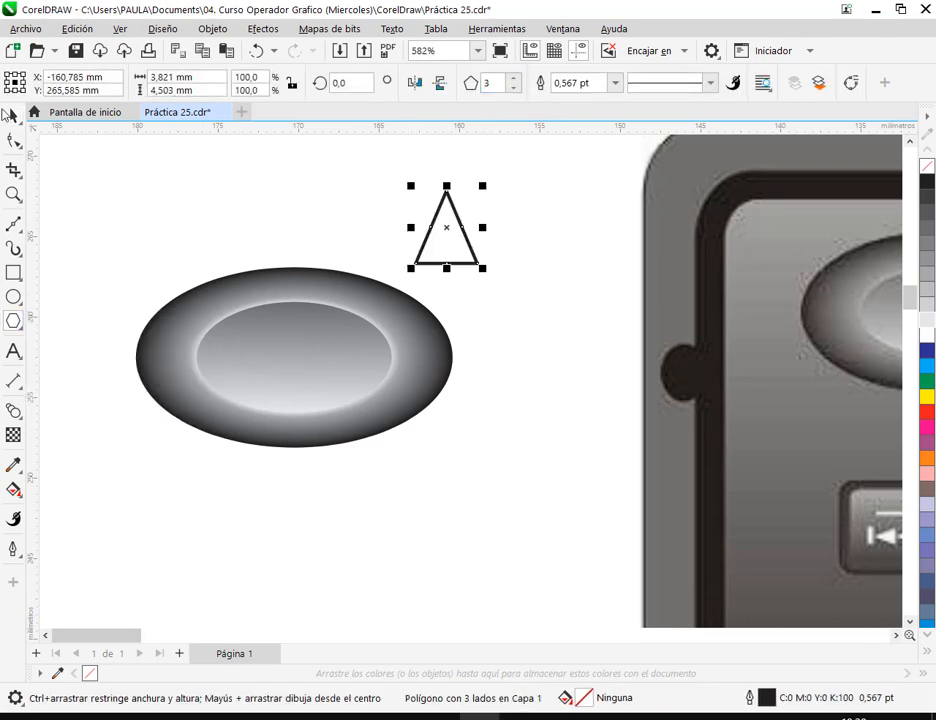
Rotate the triangle by 90 degrees and mirror it horizontally so it points right like a play symbol
left_click(12, 115)
left_click(352, 83)
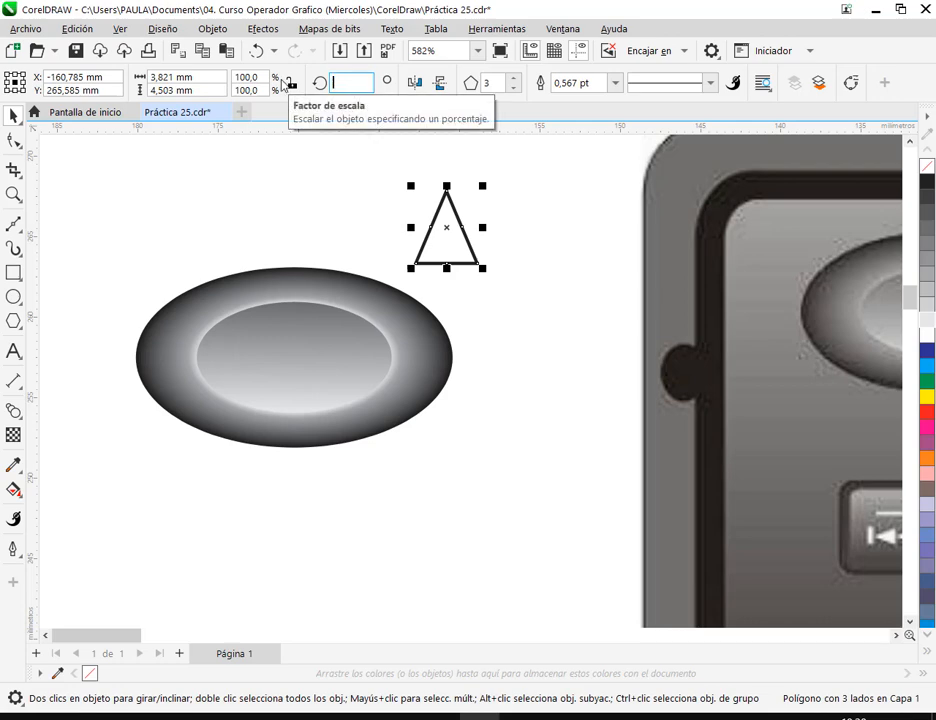
key("Return")
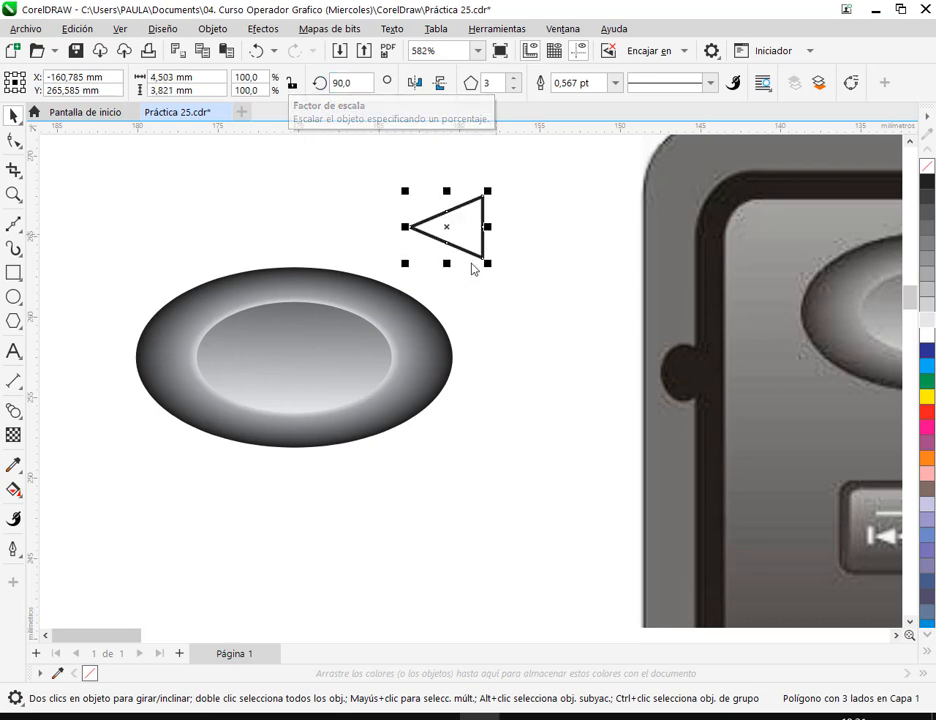
left_click(416, 84)
Move the triangle to the empty space below and to the right of the oval button and fill it with white
left_click_drag(447, 230, 559, 582)
left_click(929, 337)
left_click(514, 388)
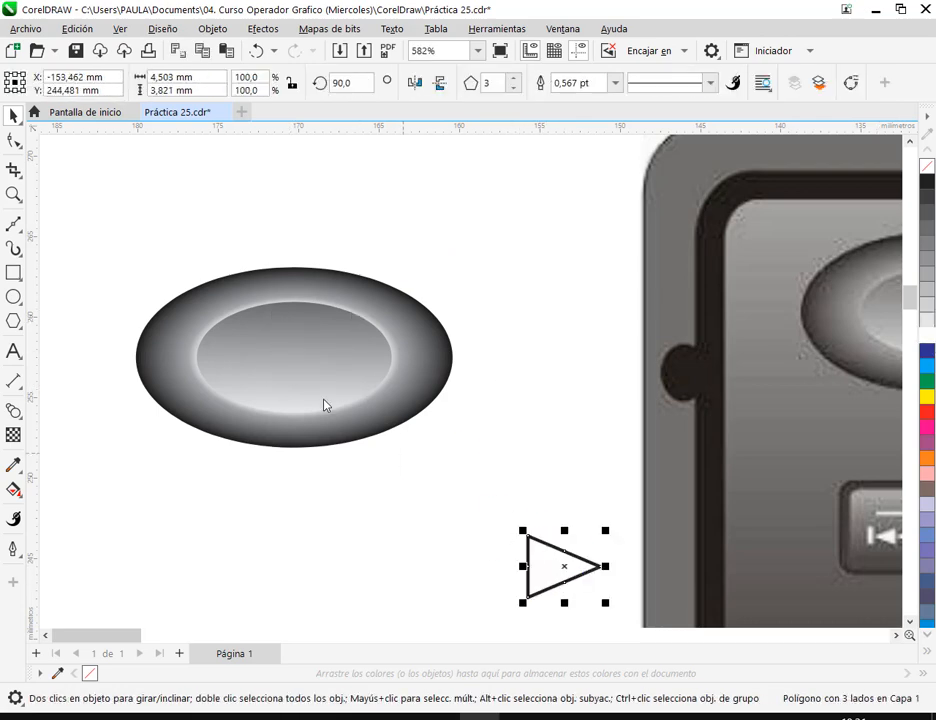
left_click_drag(83, 227, 500, 458)
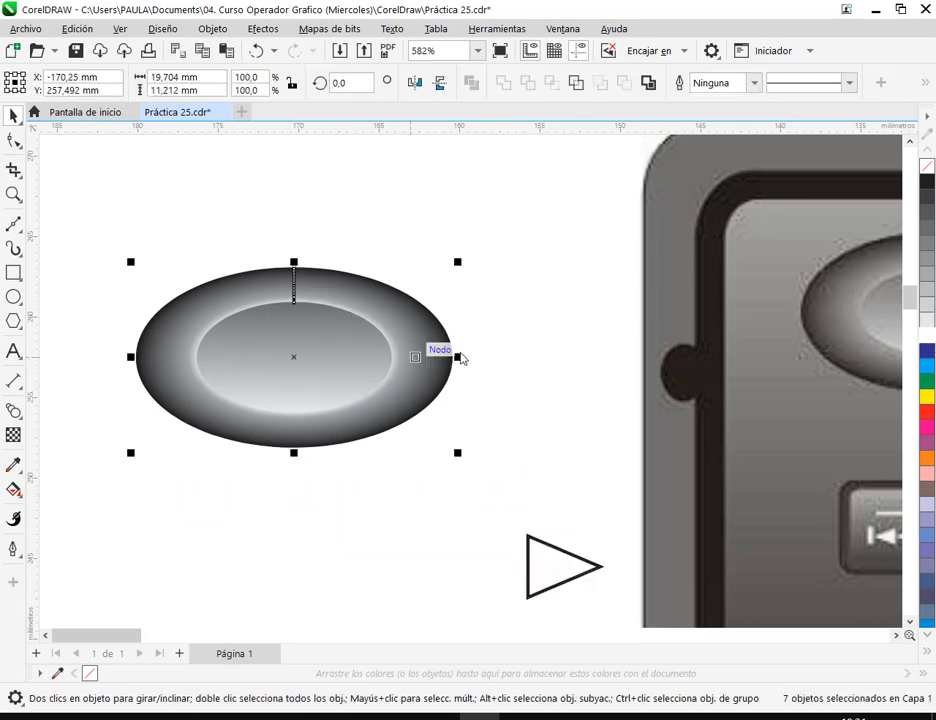
key("Escape")
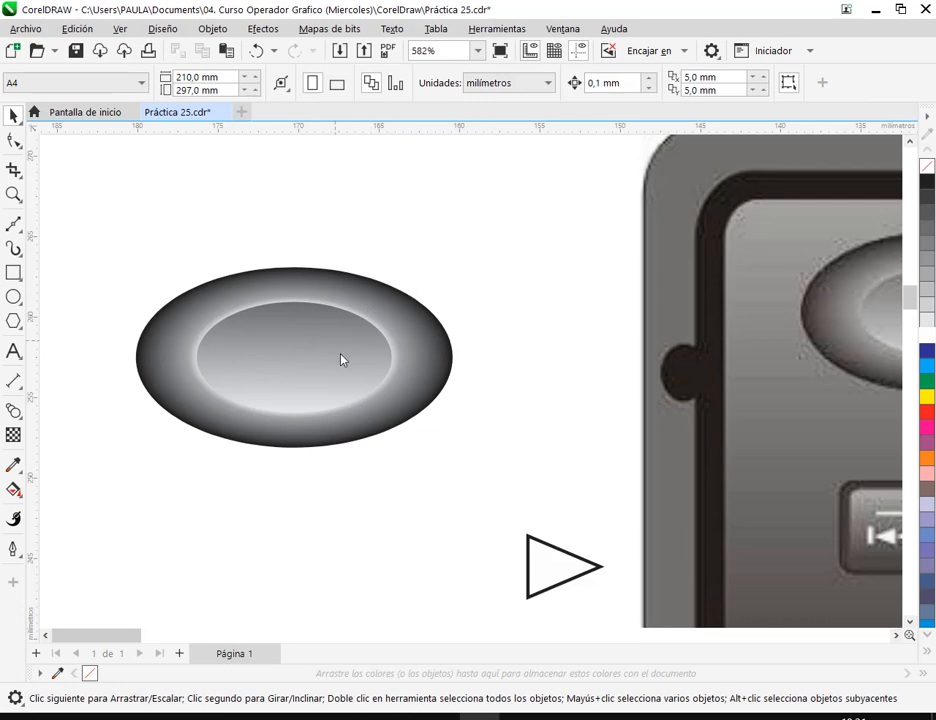
left_click_drag(341, 360, 360, 558)
left_click_drag(308, 353, 536, 472)
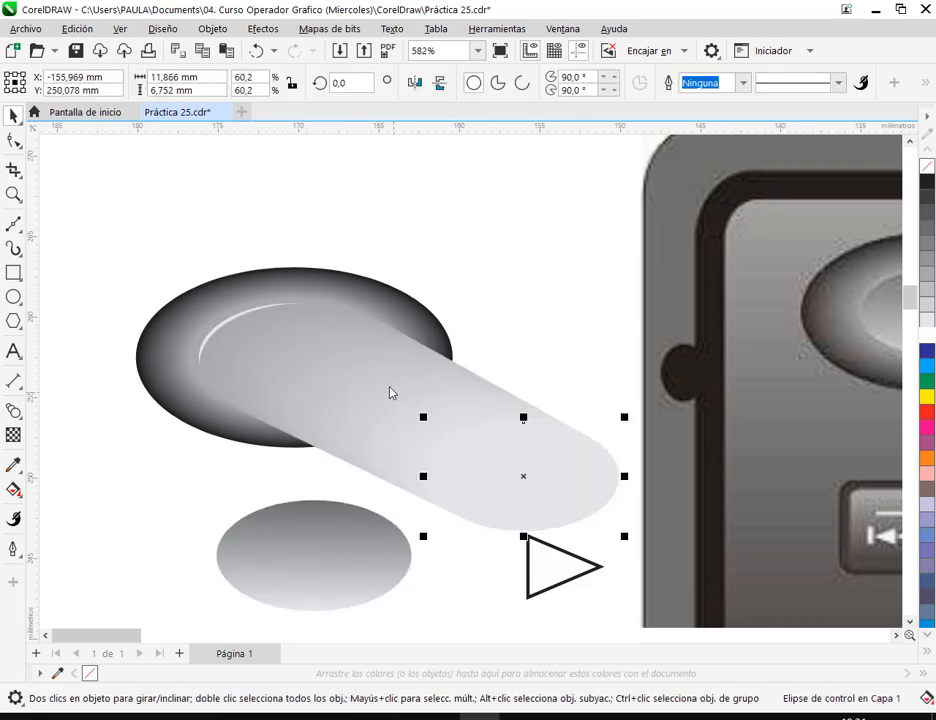
key("ctrl+z")
key("ctrl+z")
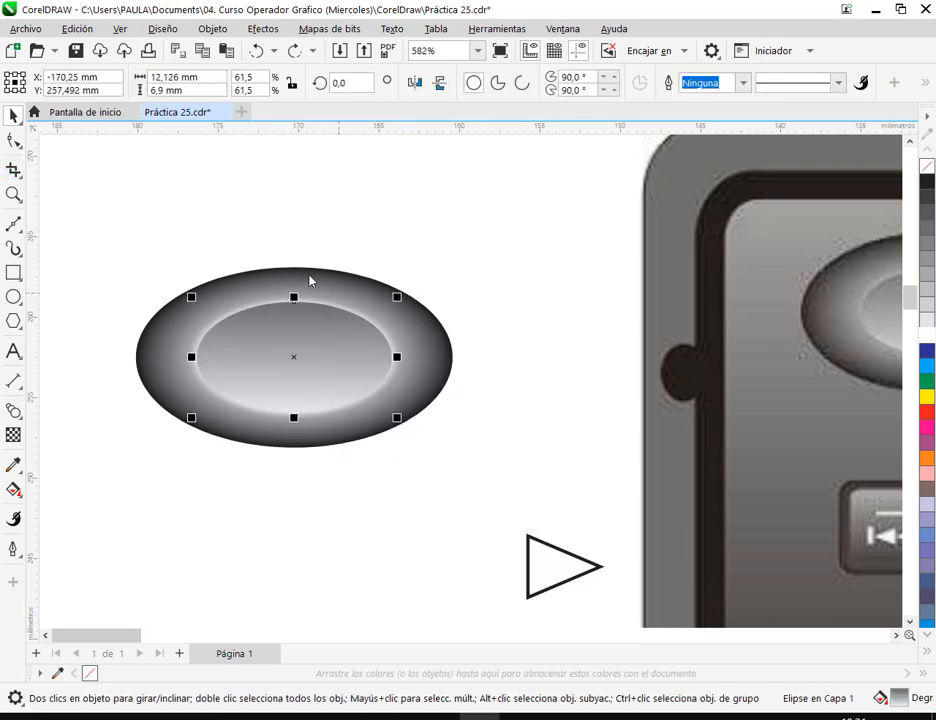
key("Escape")
Group all the blended and gradient-filled ellipses of the oval button into one object
left_click(416, 378)
right_click(411, 377)
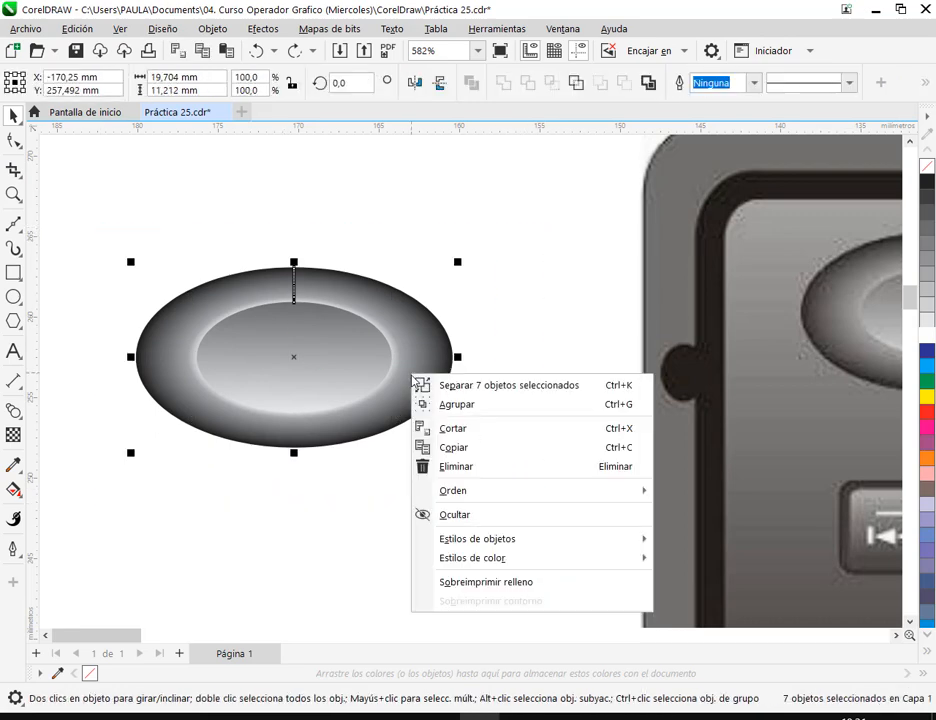
left_click(440, 403)
left_click(530, 359)
Move the white triangle onto the middle of the button's inner ellipse and remove its outline
left_click_drag(540, 536, 375, 354)
right_click(926, 167)
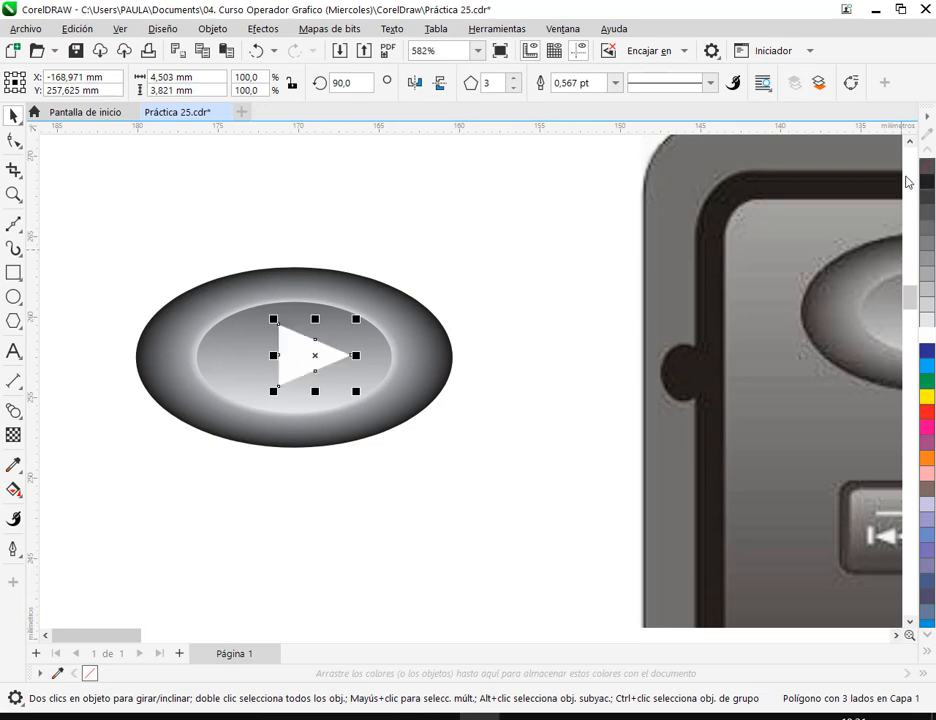
key("Escape")
Shrink the white triangle about its centre to about 3.5 by 3 mm
scroll(308, 364, "down", 2)
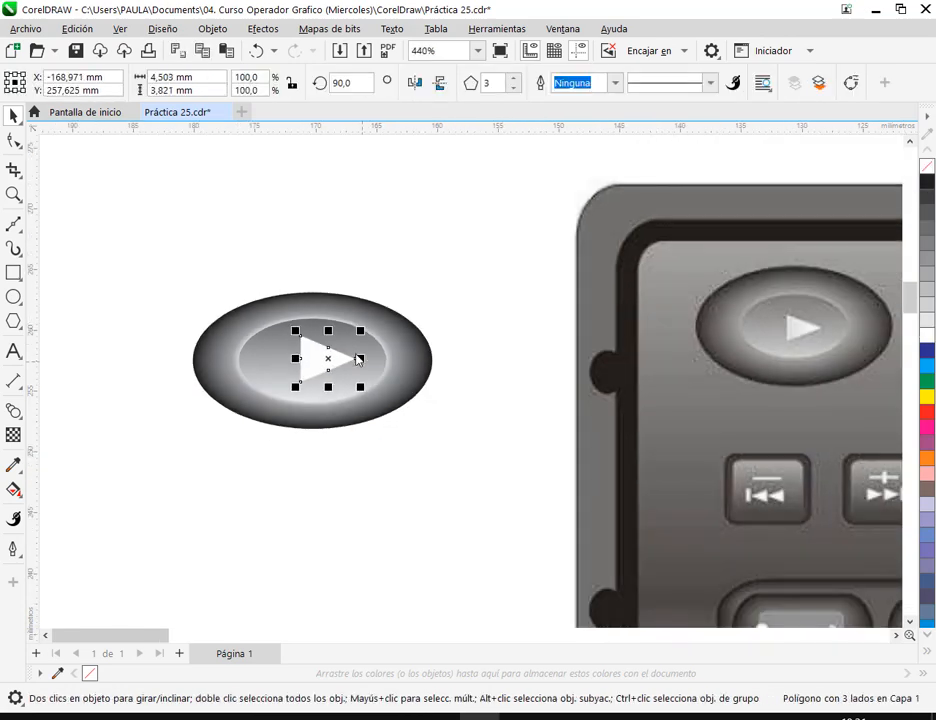
left_click_drag(365, 335, 357, 334)
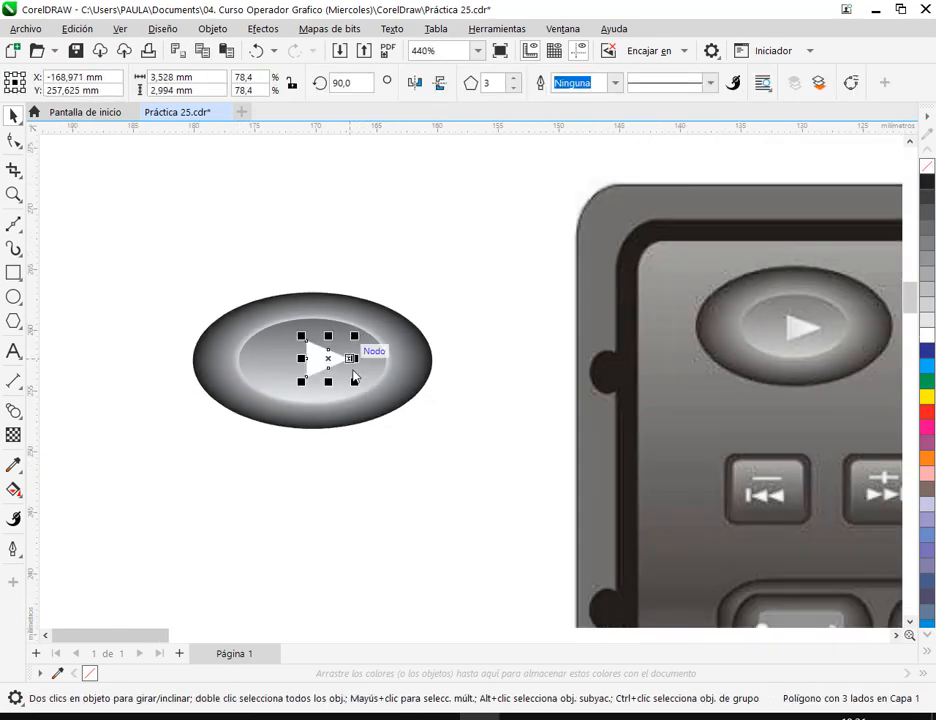
left_click(424, 397)
Align the centres of the triangle and the grouped ellipses both horizontally and vertically
left_click_drag(157, 274, 448, 446)
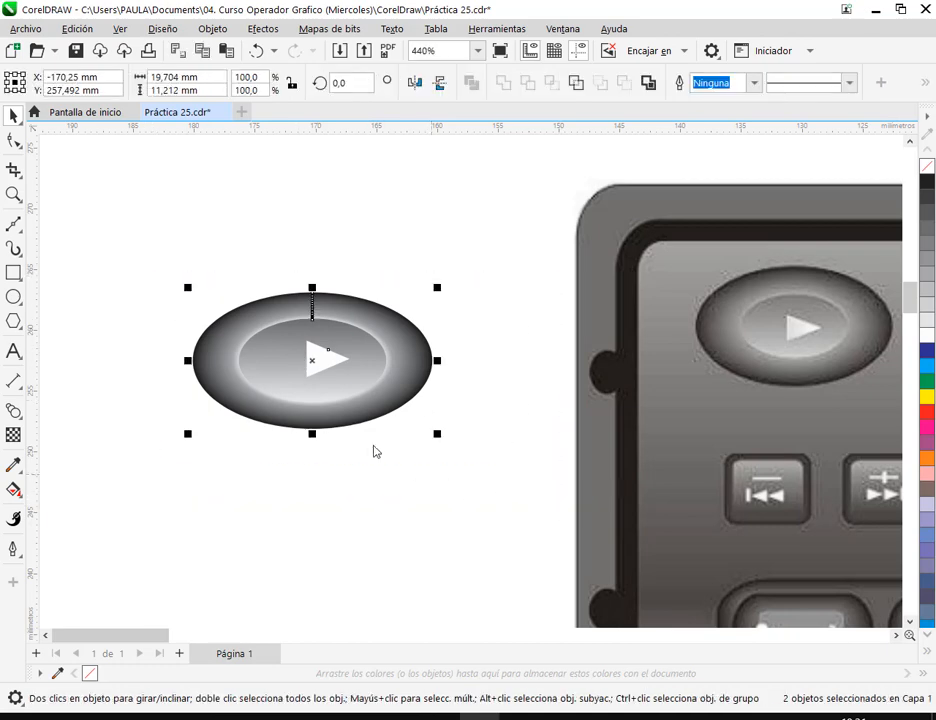
left_click(220, 29)
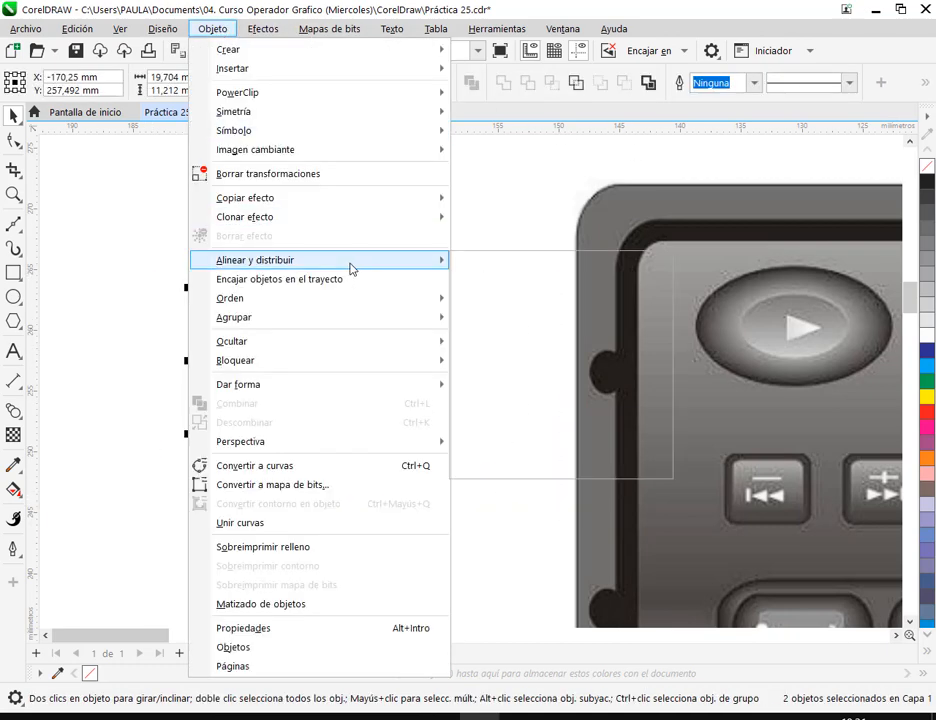
mouse_move(445, 260)
left_click(530, 470)
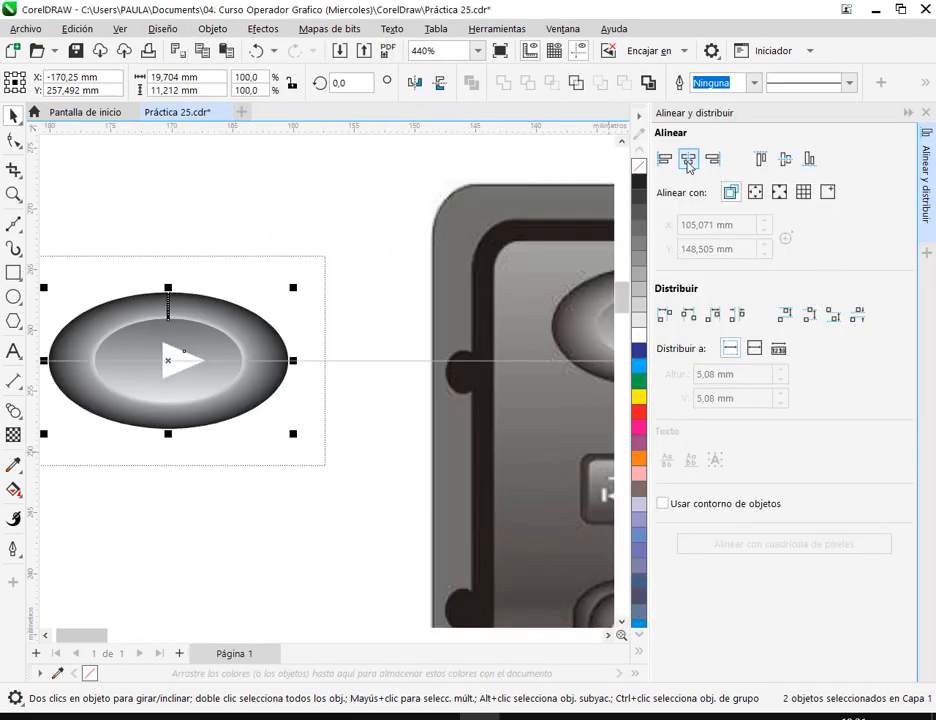
left_click(930, 142)
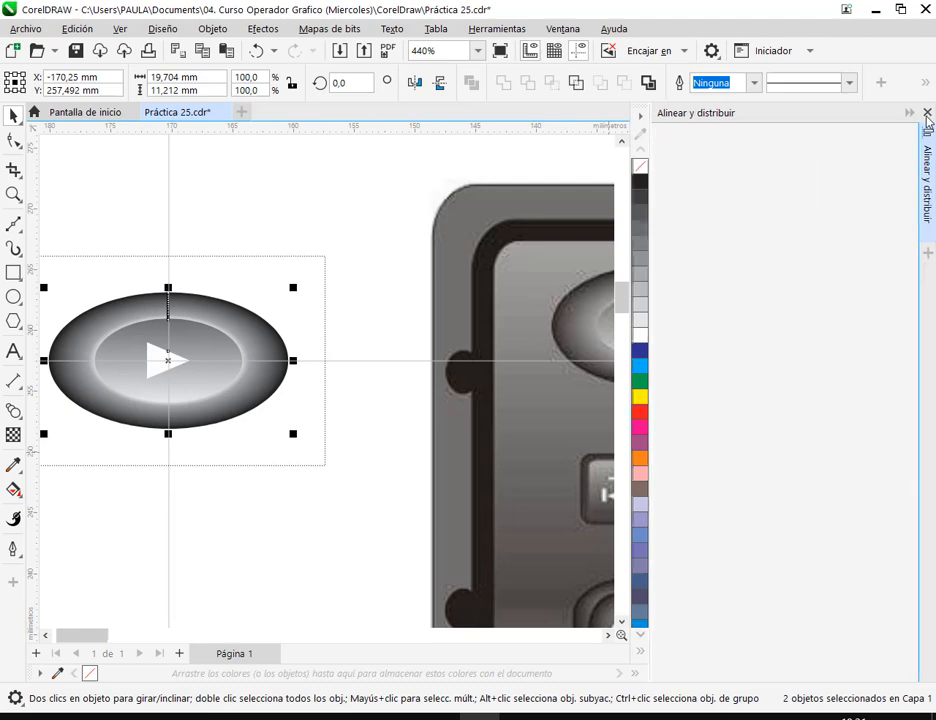
left_click(569, 209)
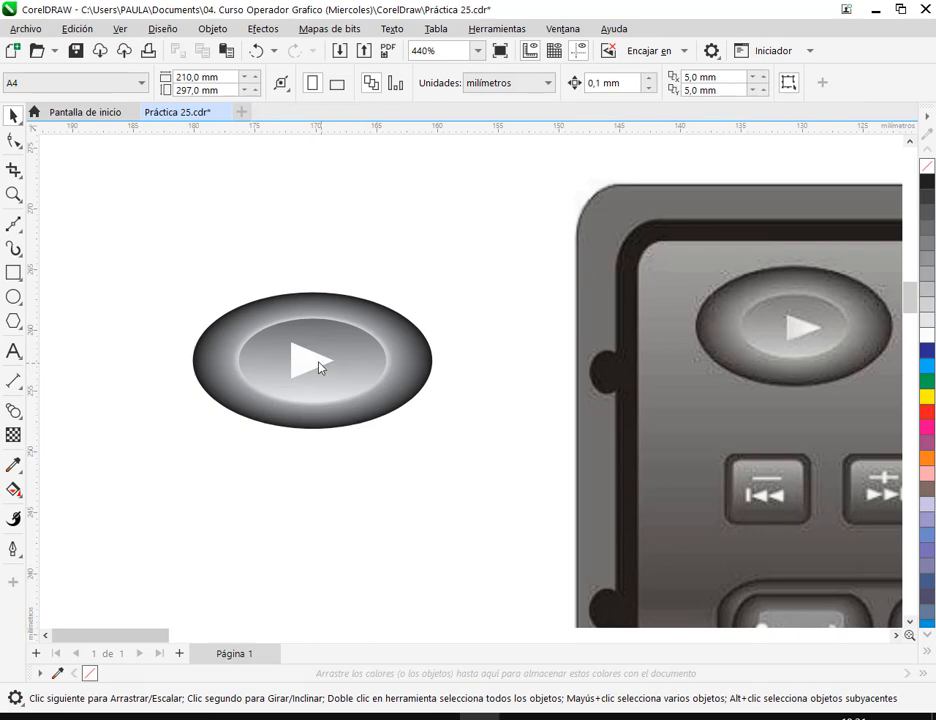
Shift the play triangle slightly right of the button's centre and scale it down a little about its own centre
left_click_drag(320, 367, 310, 360)
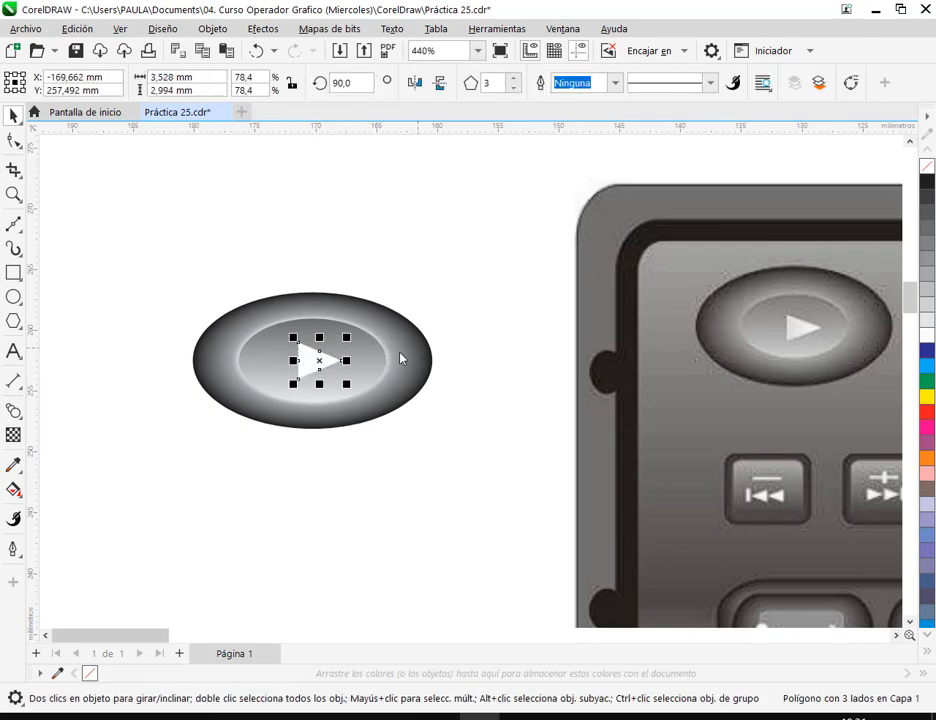
left_click(460, 355)
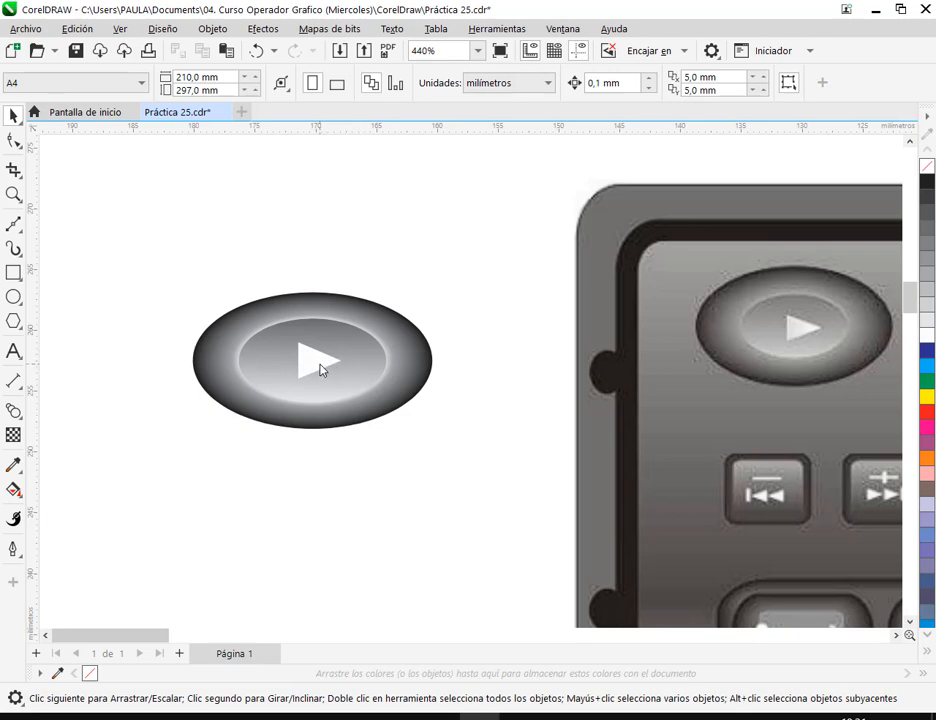
left_click(318, 368)
scroll(293, 364, "up", 2)
scroll(293, 364, "up", 2)
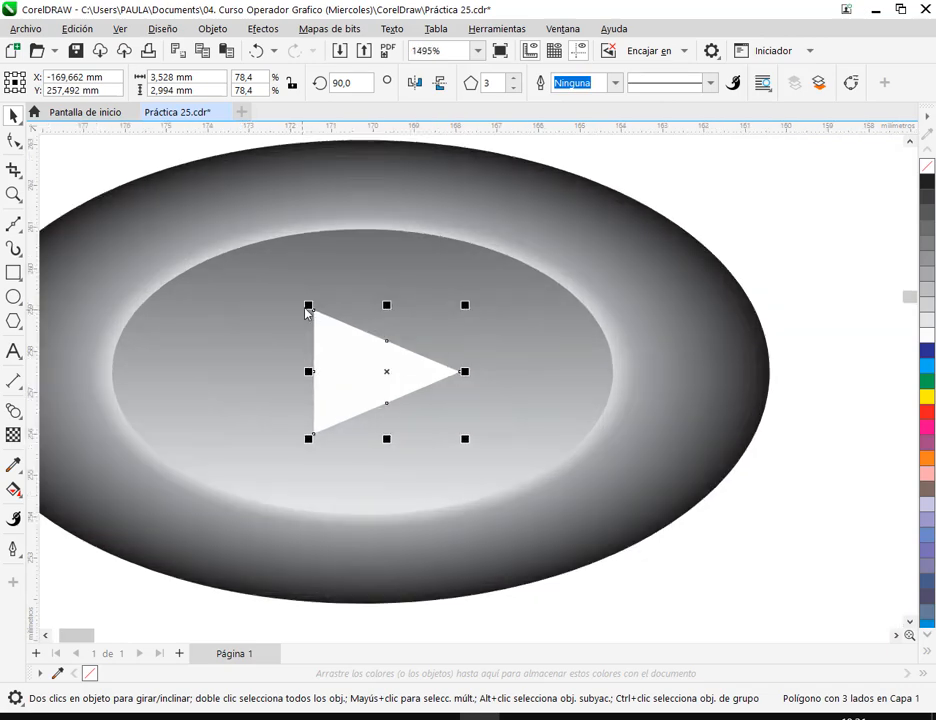
left_click_drag(310, 309, 321, 320)
scroll(321, 318, "down", 4)
left_click(548, 434)
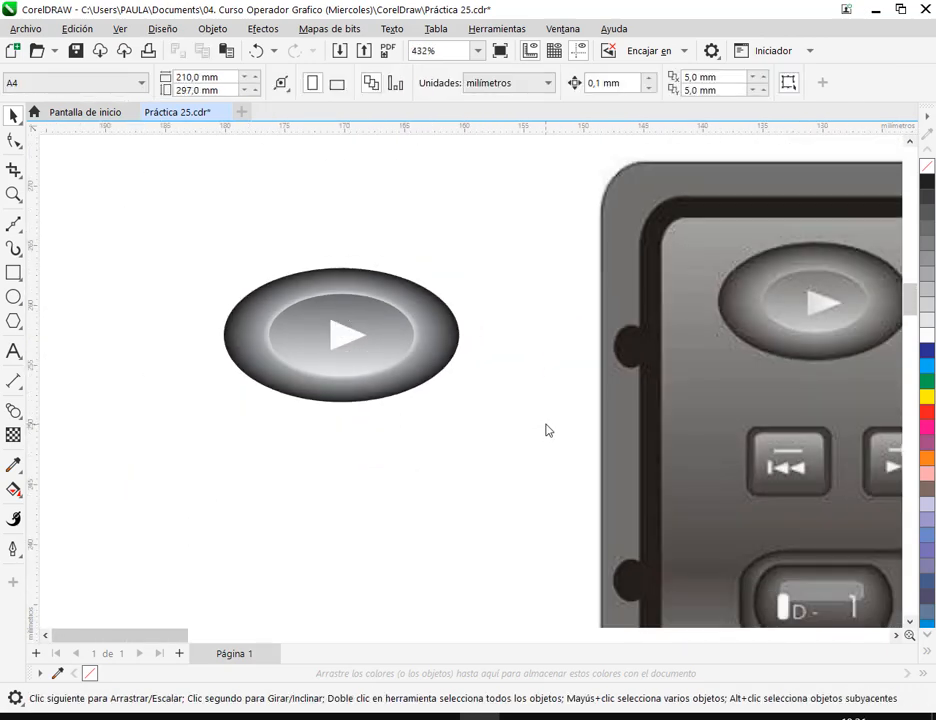
Group the triangle with the oval button and save the document
scroll(547, 431, "down", 1)
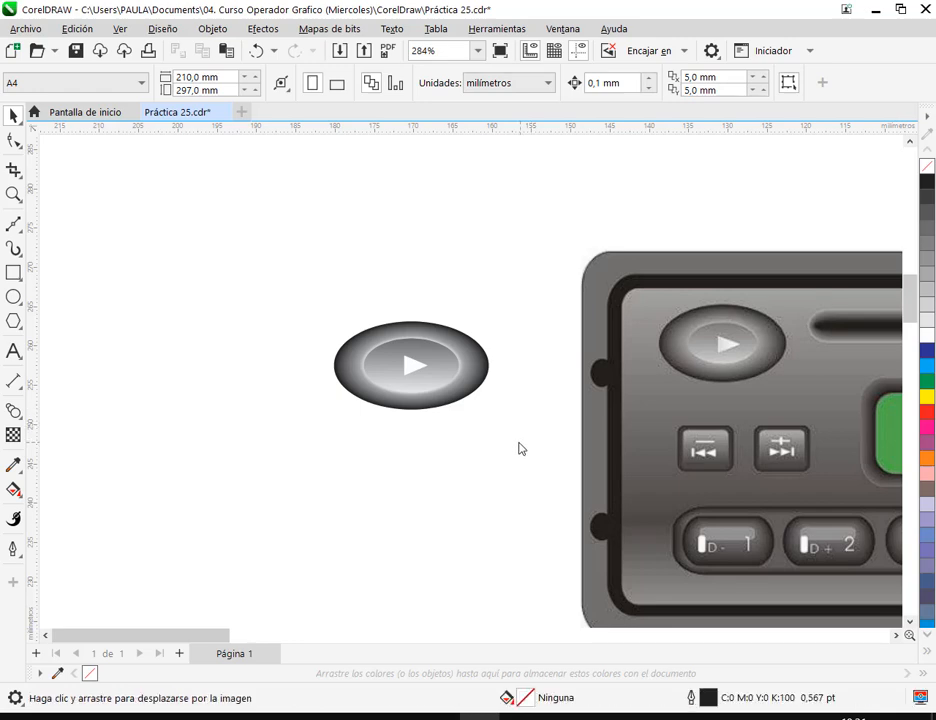
left_click_drag(518, 447, 449, 441)
left_click_drag(224, 301, 437, 421)
right_click(372, 352)
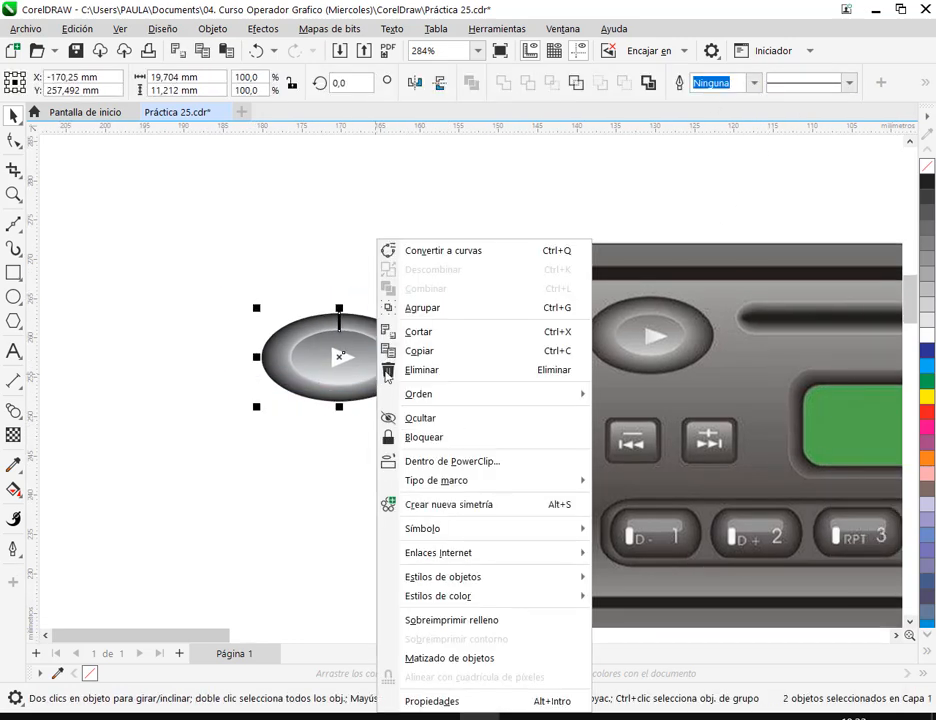
left_click(443, 315)
left_click(75, 50)
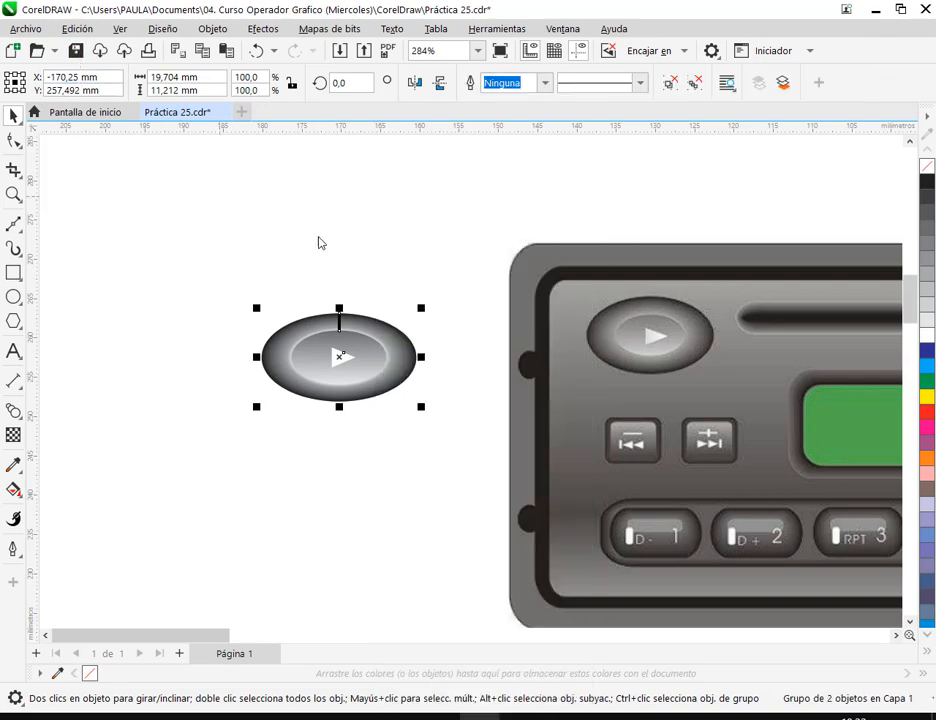
Move the grouped play button into the upper-left area of the car stereo outline below the reference image
scroll(410, 351, "down", 2)
scroll(405, 360, "down", 2)
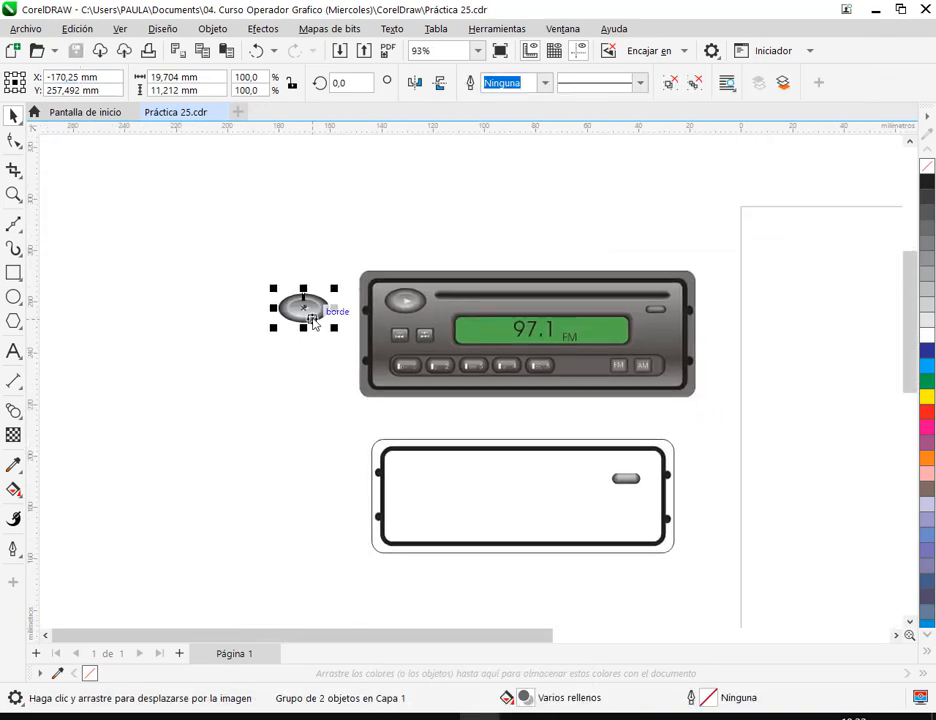
left_click_drag(313, 318, 430, 478)
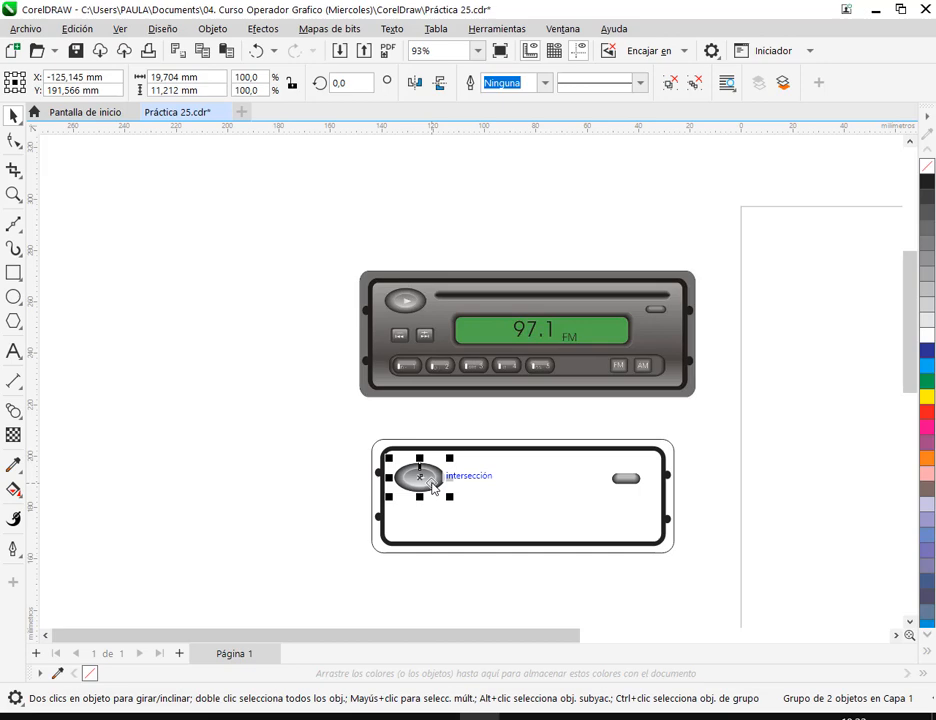
left_click(299, 497)
Scale the play button down proportionally and adjust its position inside the upper-left corner of the stereo's inner frame
scroll(450, 497, "up", 4)
left_click(420, 489)
scroll(418, 489, "up", 2)
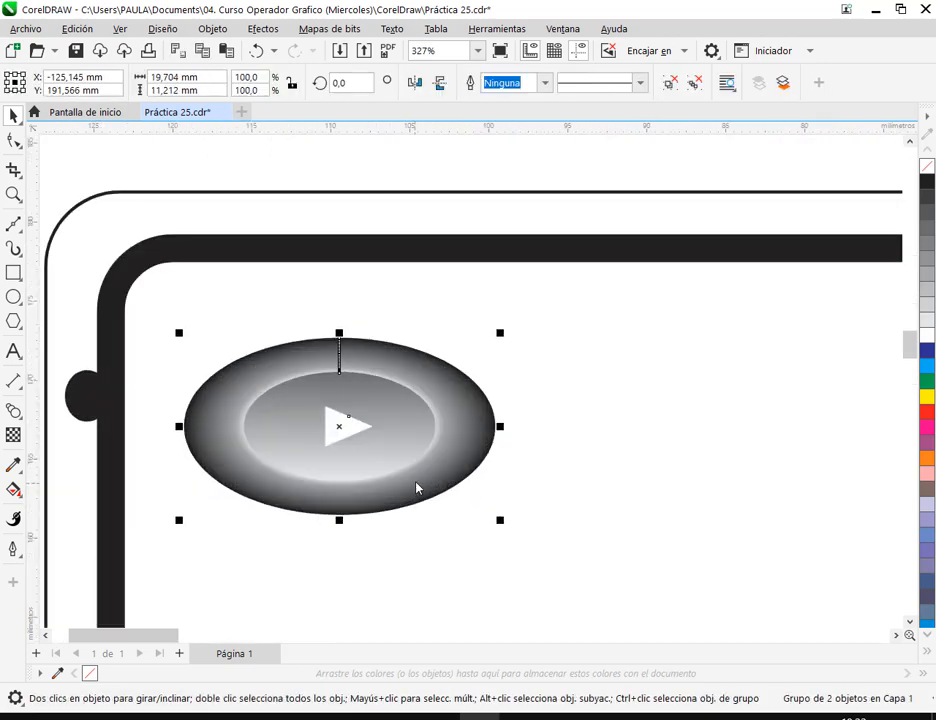
left_click_drag(515, 529, 470, 501)
left_click_drag(403, 412, 463, 432)
left_click(506, 320)
Lock the thick black inner rounded rectangle of the stereo drawing
scroll(300, 450, "down", 4)
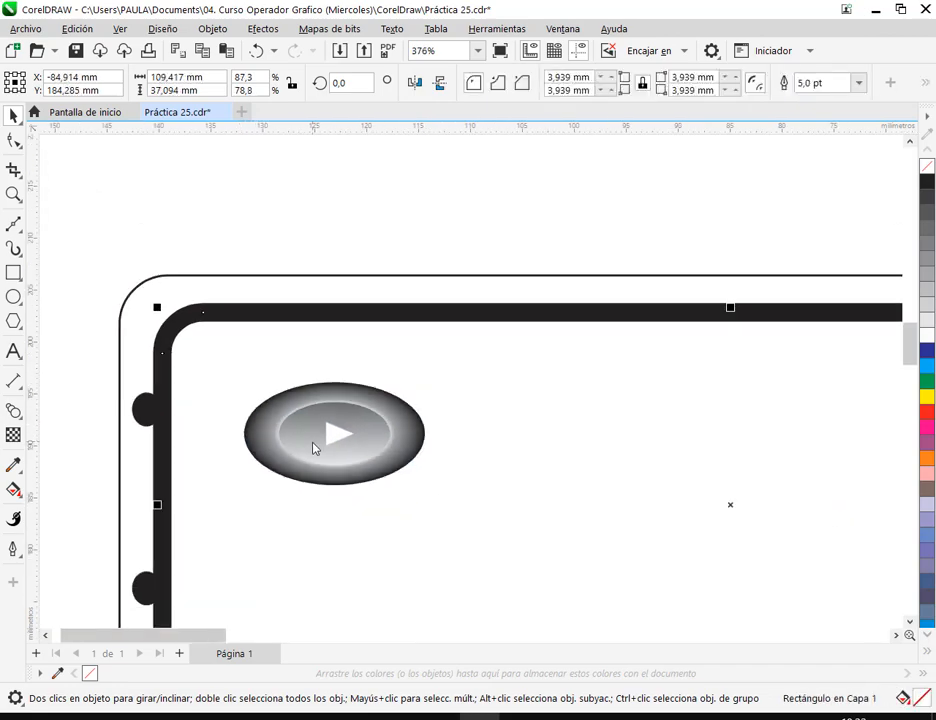
left_click(155, 443)
scroll(592, 447, "down", 1)
left_click(591, 447)
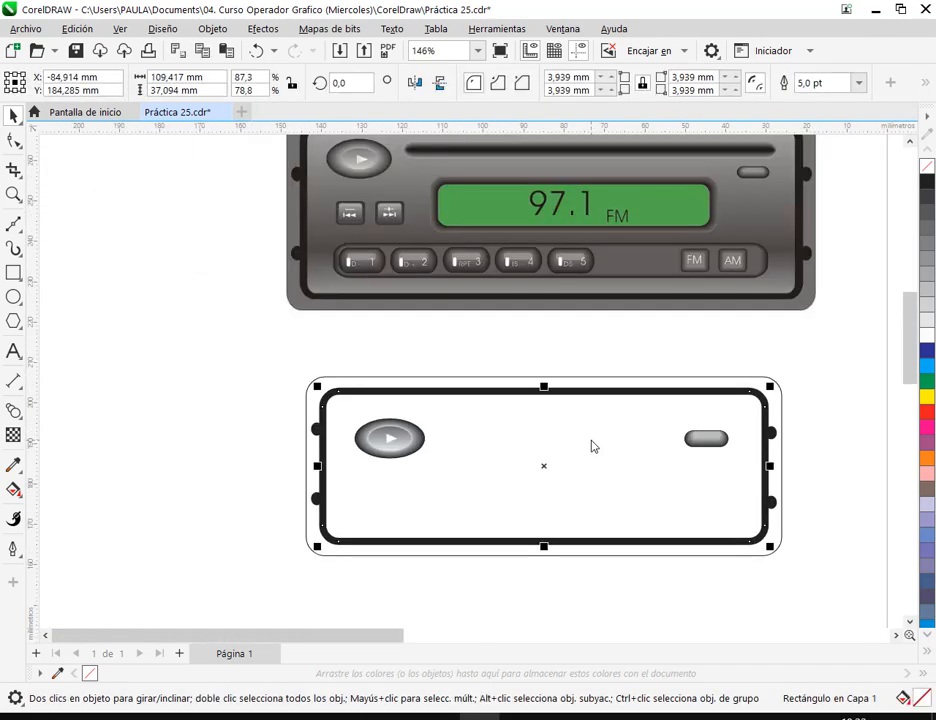
right_click(591, 445)
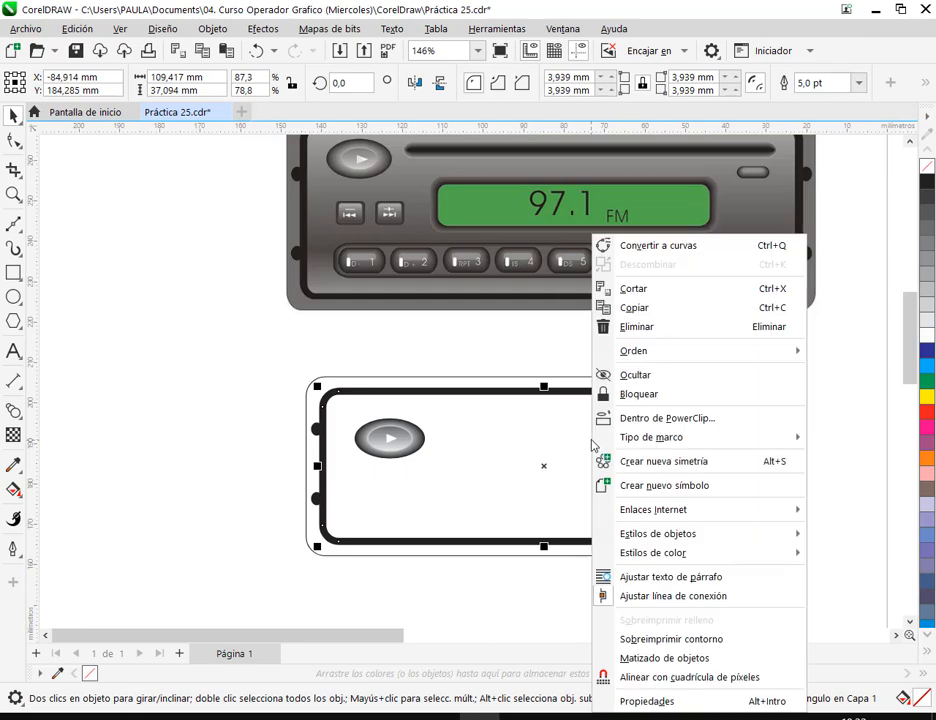
left_click(651, 396)
Lock the thin outer rounded rectangle of the stereo drawing
left_click(600, 384)
right_click(600, 382)
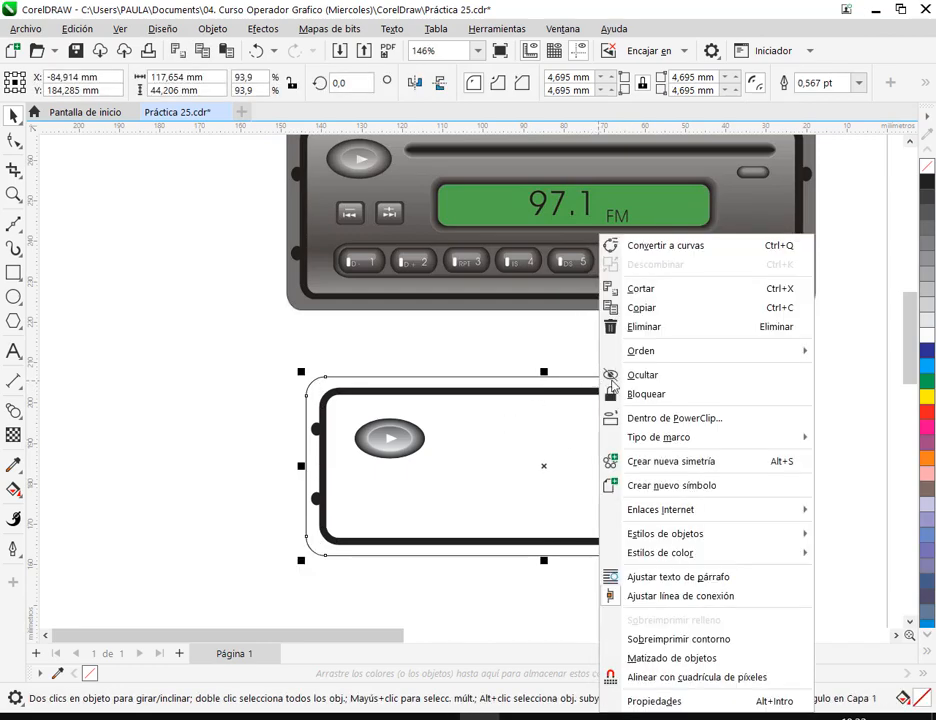
left_click(622, 393)
left_click(615, 352)
left_click_drag(748, 447, 605, 426)
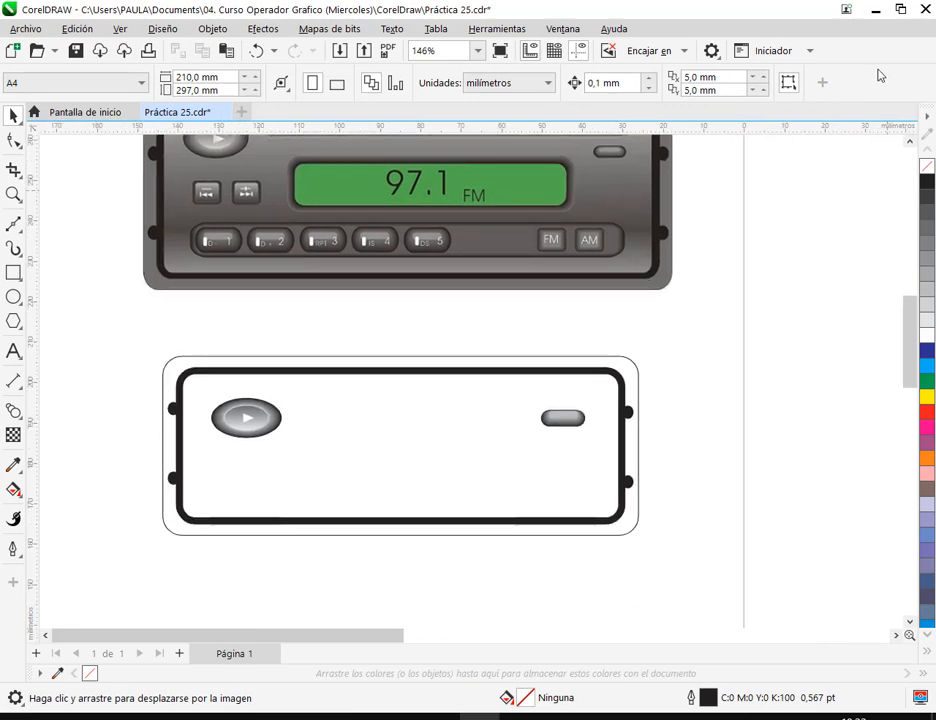
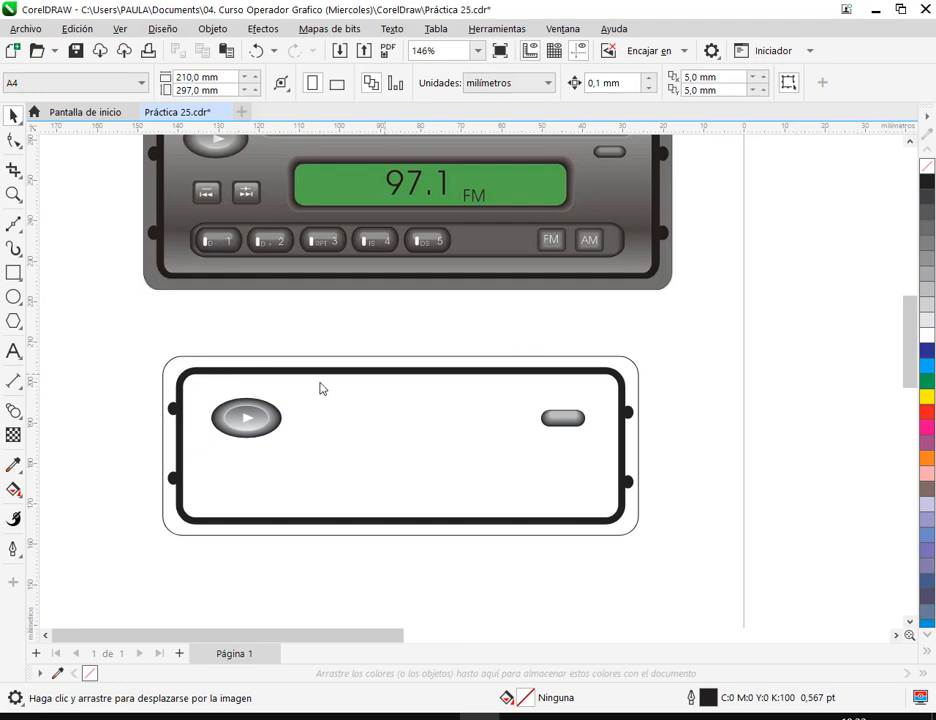
Narrow the grouped play button to about 16.3 mm wide, keeping its height
mouse_move(268, 428)
left_mouse_down()
mouse_move(303, 467)
mouse_move(247, 445)
mouse_move(265, 447)
mouse_move(264, 460)
left_mouse_up()
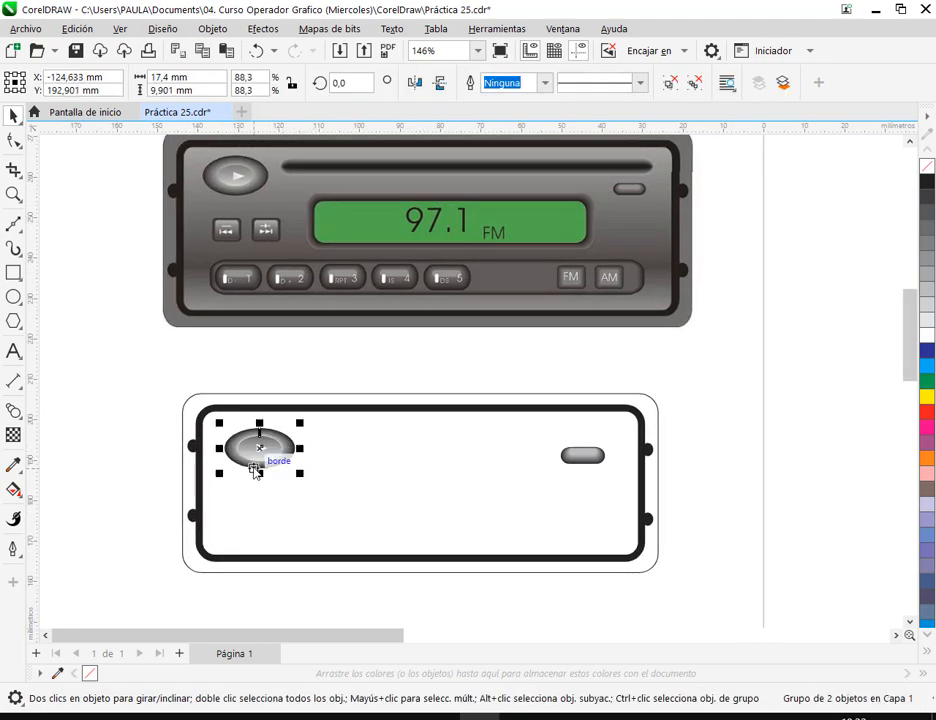
scroll(255, 470, "up", 4)
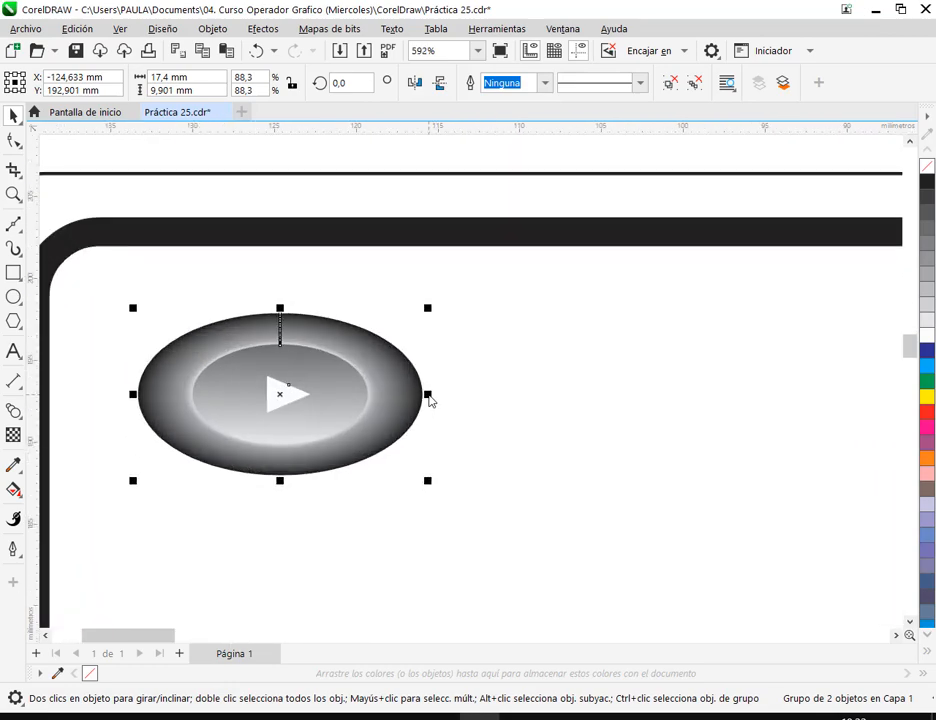
left_click_drag(429, 399, 410, 396)
scroll(424, 401, "down", 5)
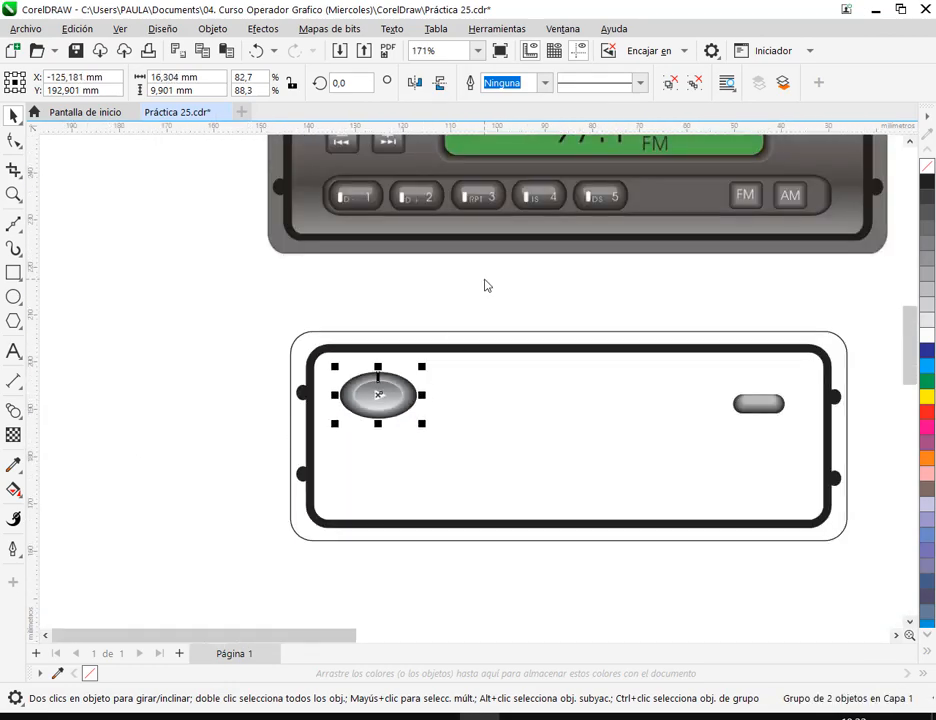
left_click(484, 286)
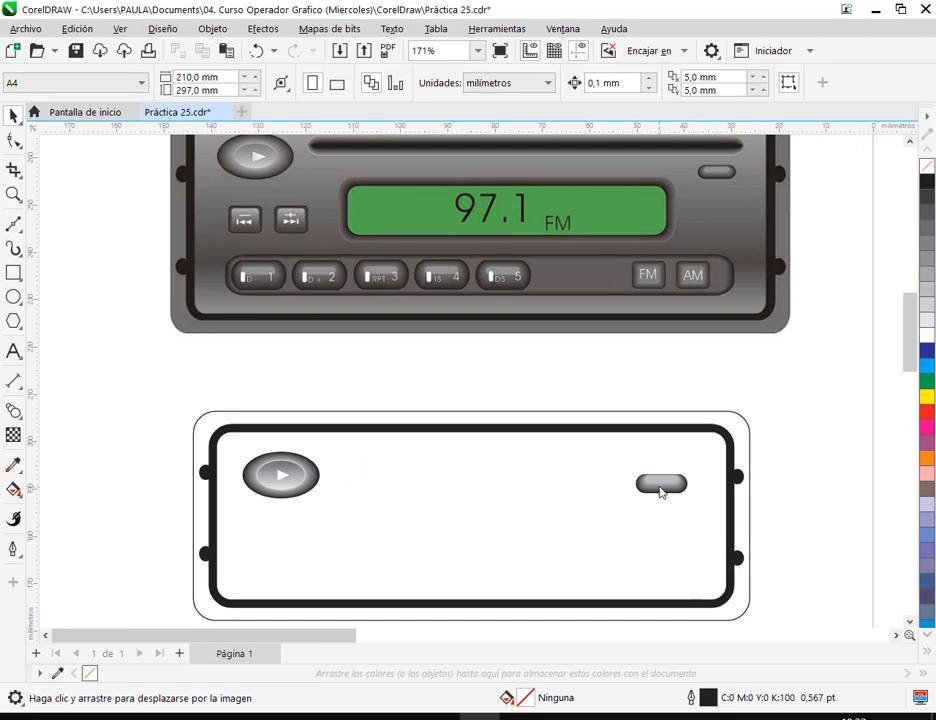
Shrink the small pill-shaped button on the stereo's right side, adjust its position, and save the document
left_click(659, 487)
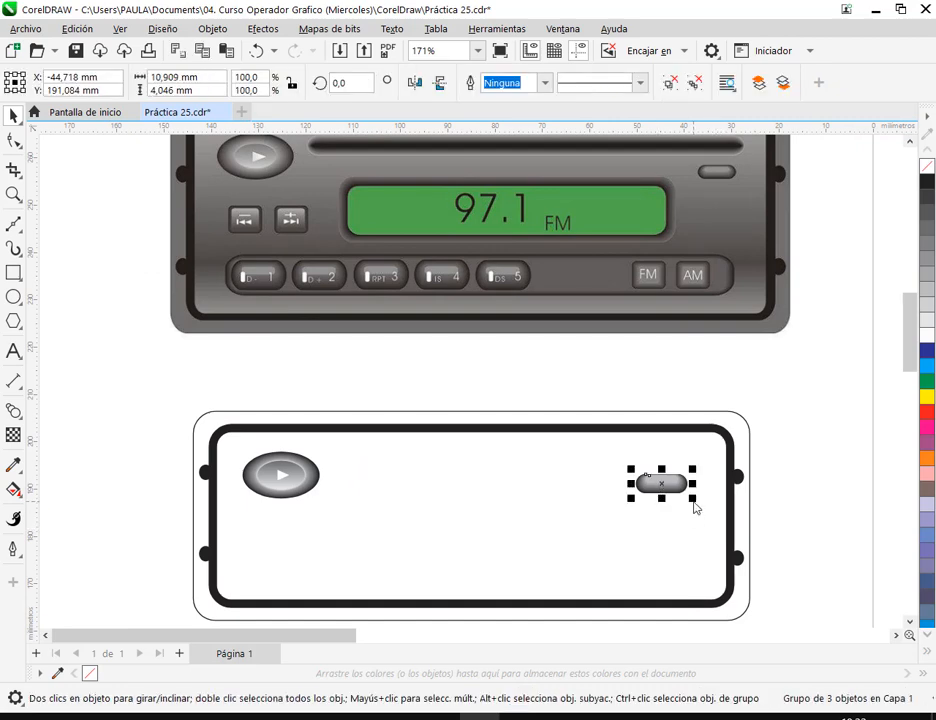
left_click_drag(696, 508, 681, 499)
left_click(698, 509)
left_click_drag(658, 488, 668, 493)
left_click(614, 358)
scroll(614, 356, "up", 2)
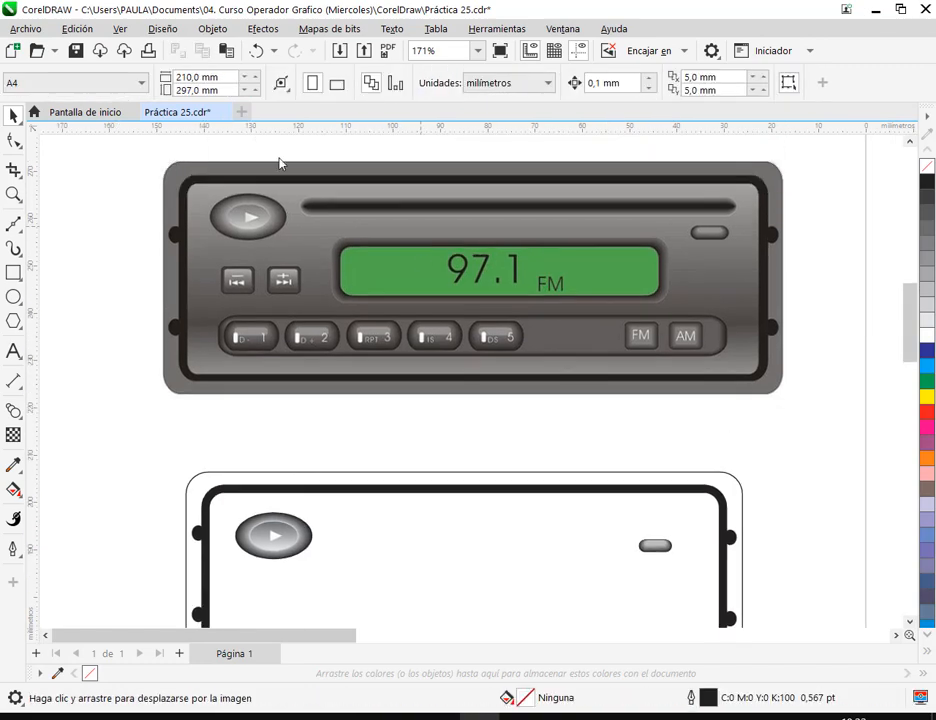
left_click(75, 50)
Draw a long thin rectangle about 84.7 by 3.3 mm above the reference image and shift it slightly left over the disc slot
scroll(536, 191, "up", 2)
scroll(225, 314, "up", 2)
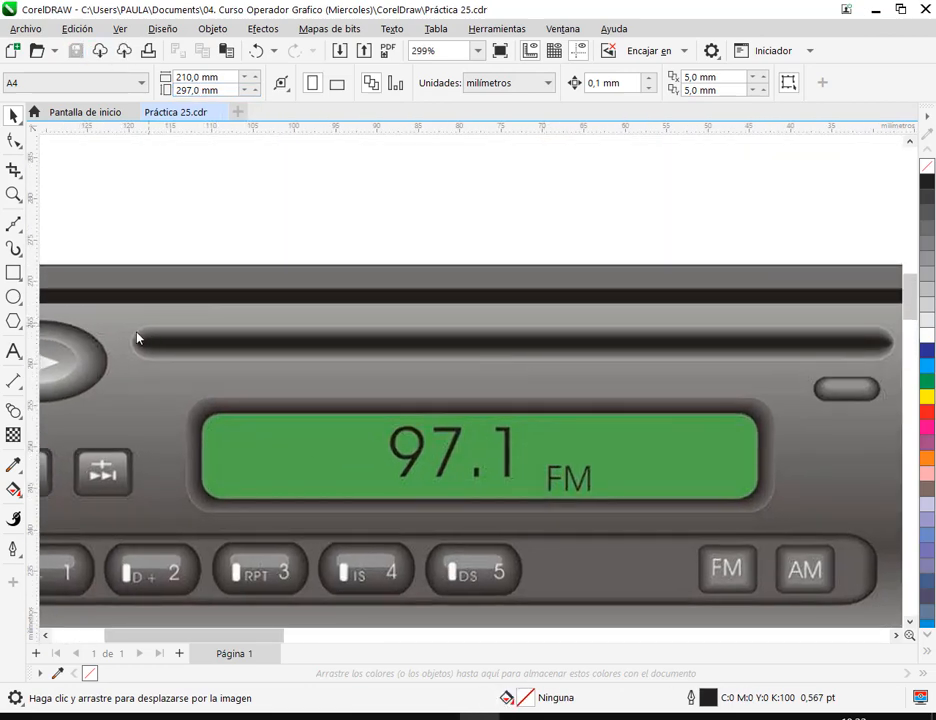
key("F6")
scroll(380, 350, "up", 1)
left_click_drag(145, 232, 846, 262)
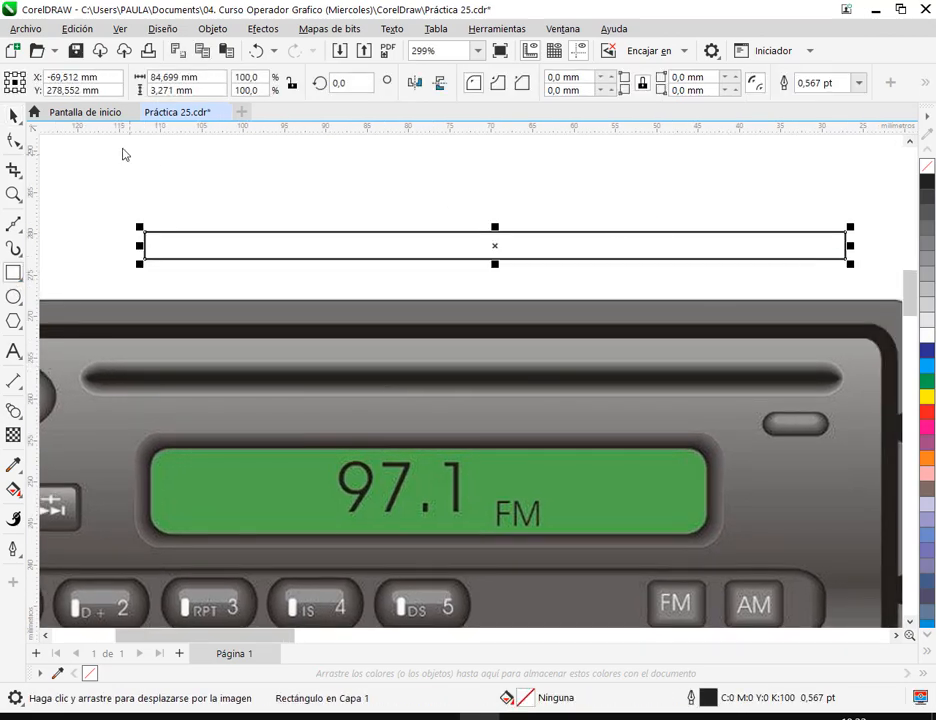
left_click(8, 114)
left_click_drag(587, 259, 543, 255)
Round all four corners of the long thin rectangle with a 14.9 mm radius
left_click(724, 84)
type("14,9")
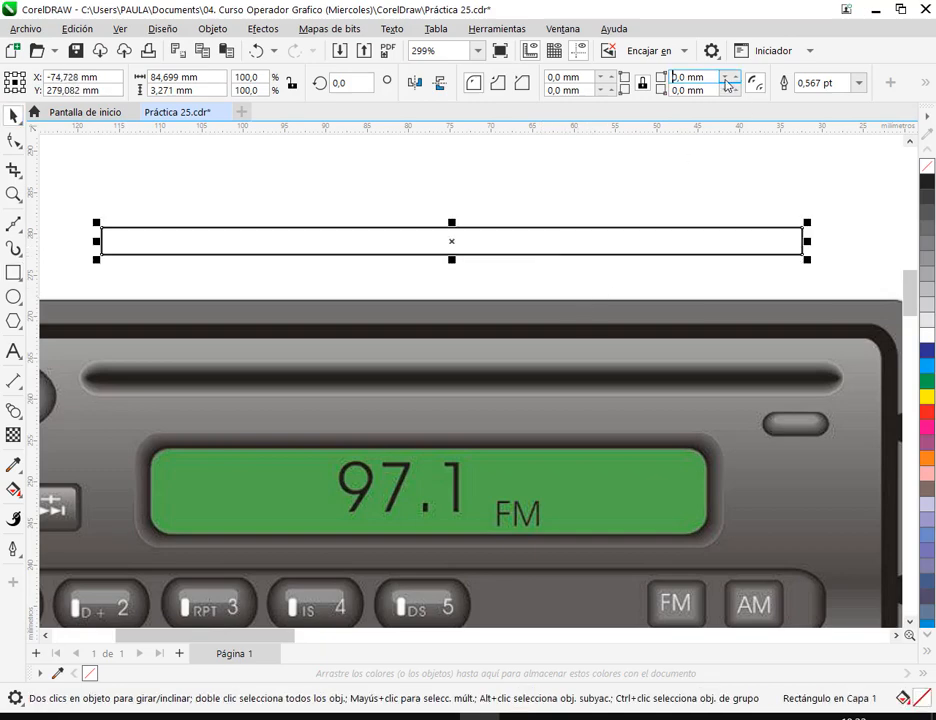
key("Return")
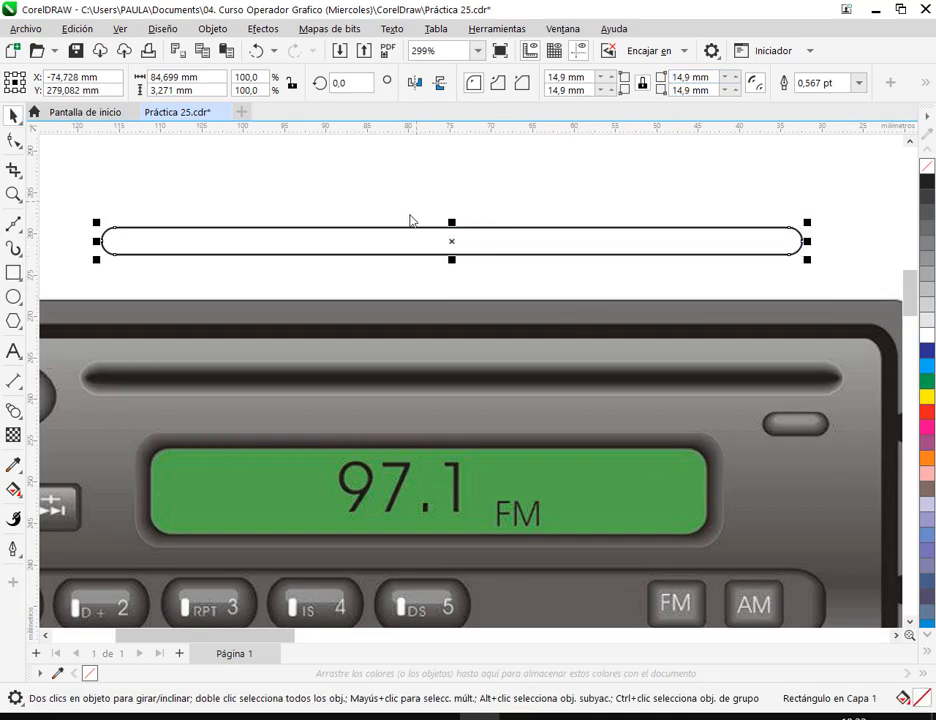
Create a smaller concentric copy inside the rounded bar and widen it to about 81.9 by 2.4 mm
left_click_drag(331, 419, 401, 388)
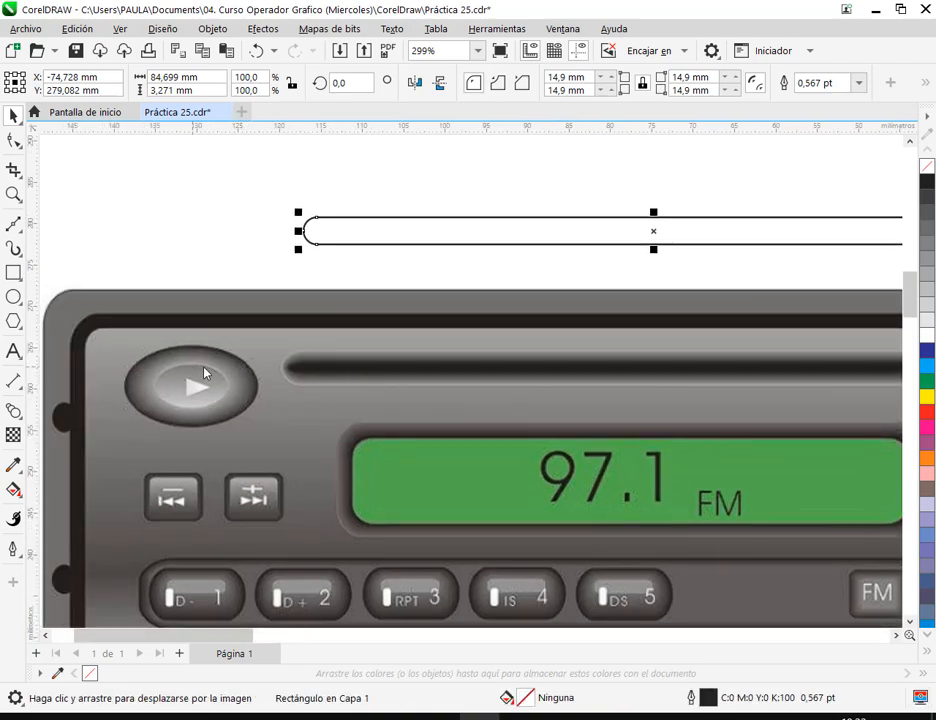
left_click_drag(716, 367, 496, 386)
key("space")
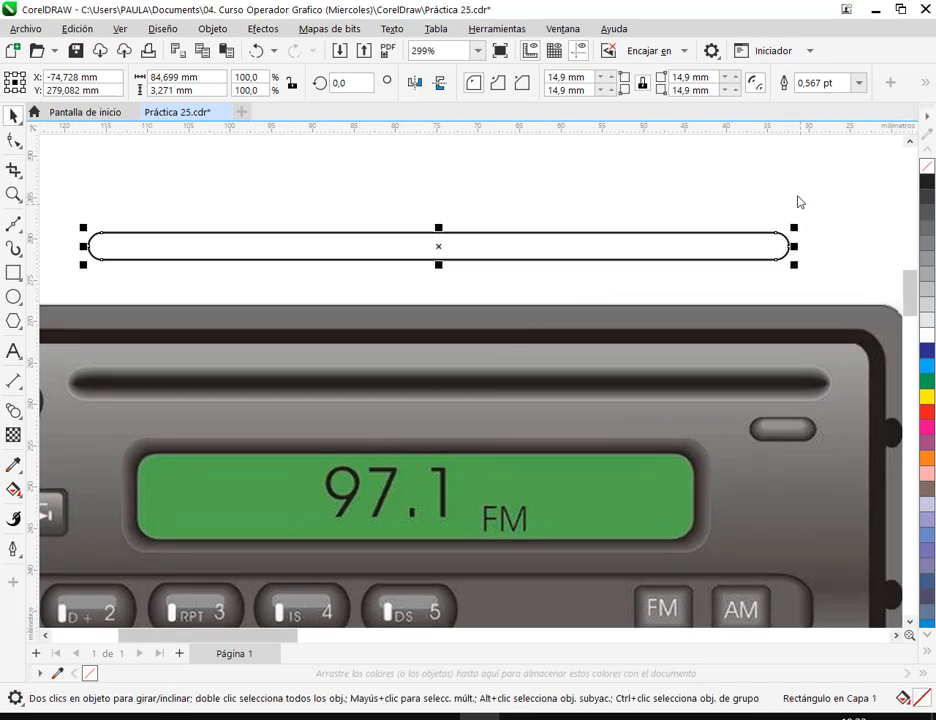
left_click_drag(797, 236, 785, 238)
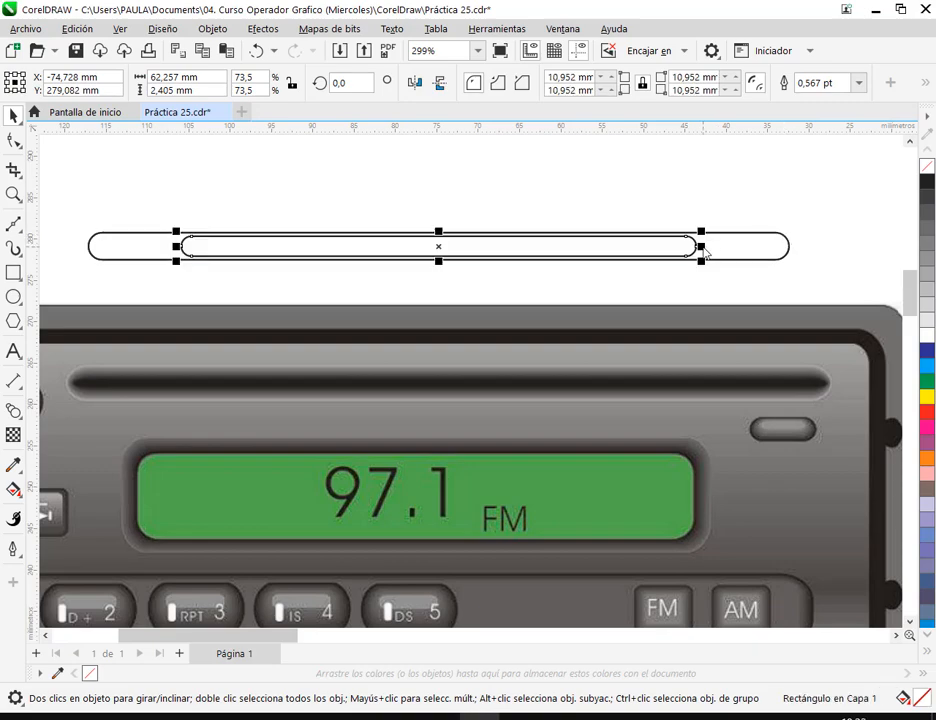
left_click_drag(702, 247, 785, 259)
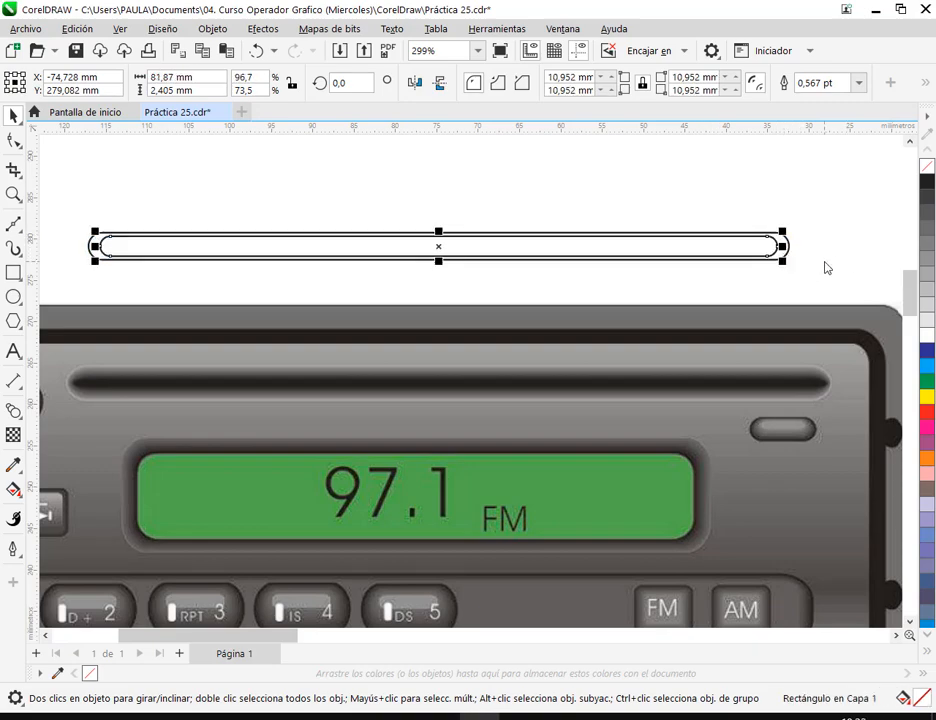
left_click(826, 267)
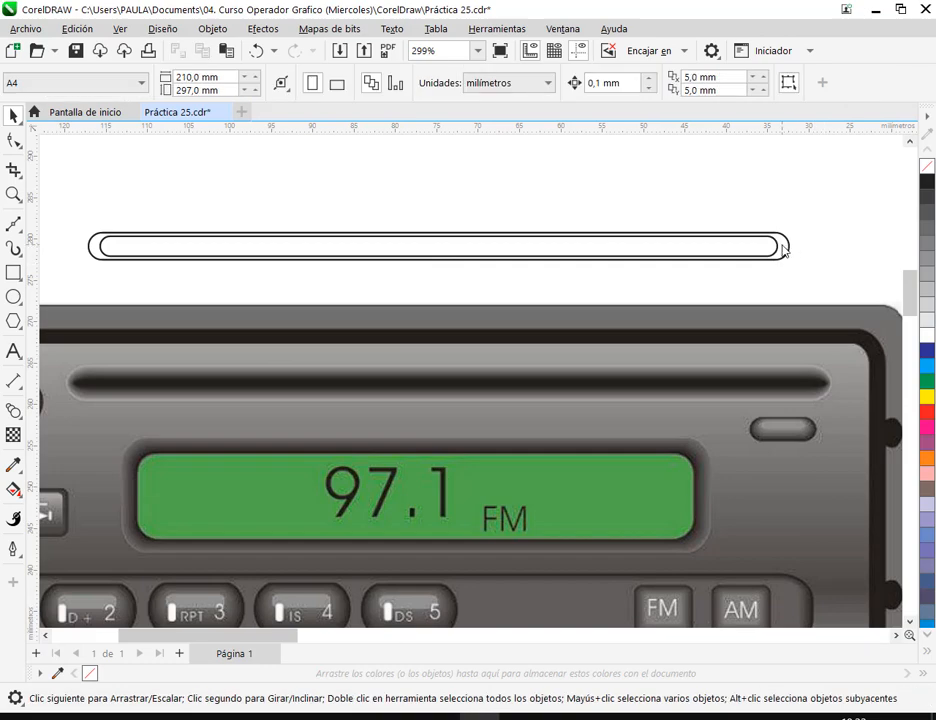
Try a black fill on the outer rounded bar and undo it
left_click(785, 250)
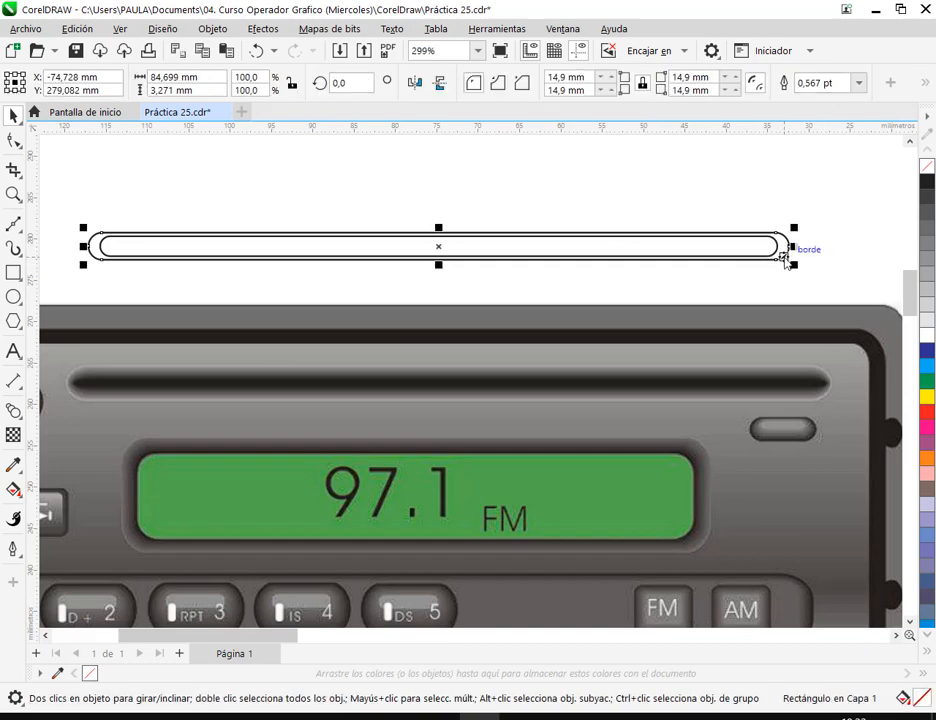
left_click(926, 188)
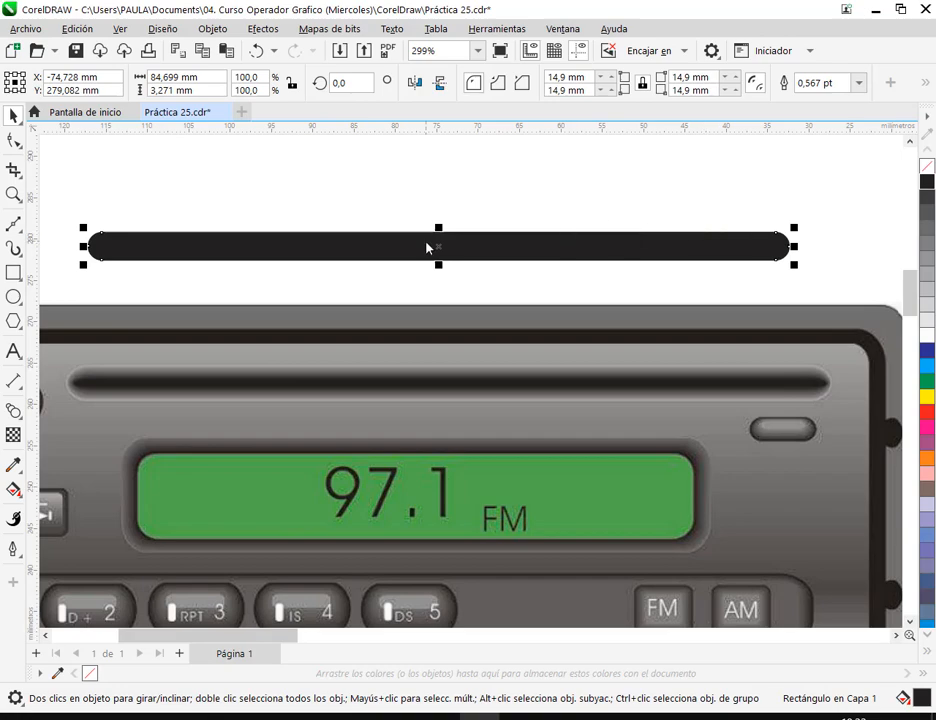
key("ctrl+z")
Fill both rounded bars with white
left_click_drag(73, 208, 827, 292)
left_click(927, 338)
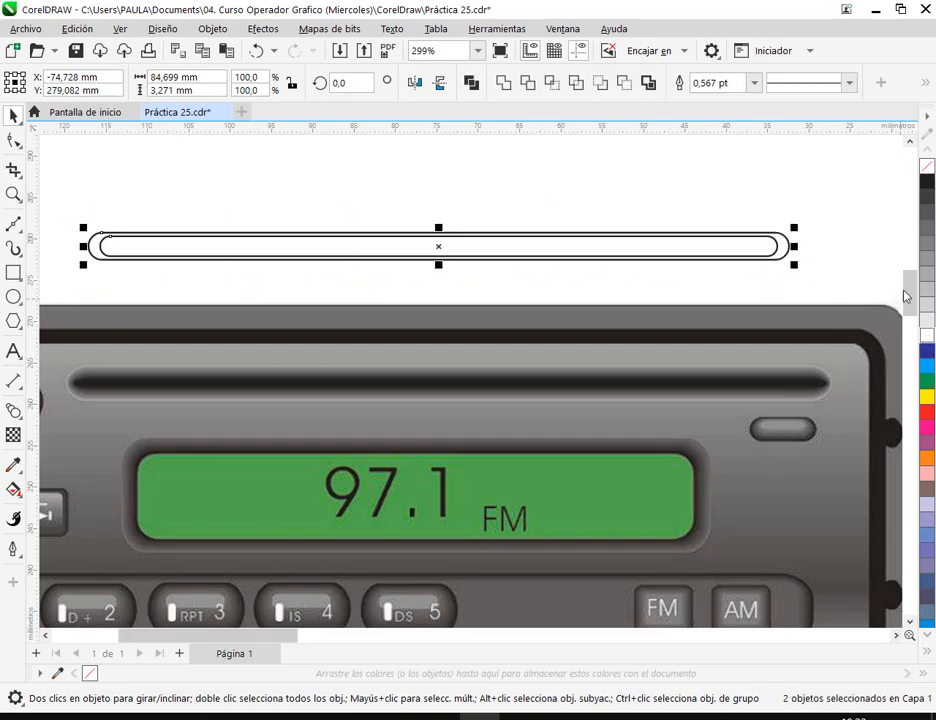
left_click(818, 269)
Try a black fill on the outer bar behind the white inner bar and undo it
left_click(786, 255)
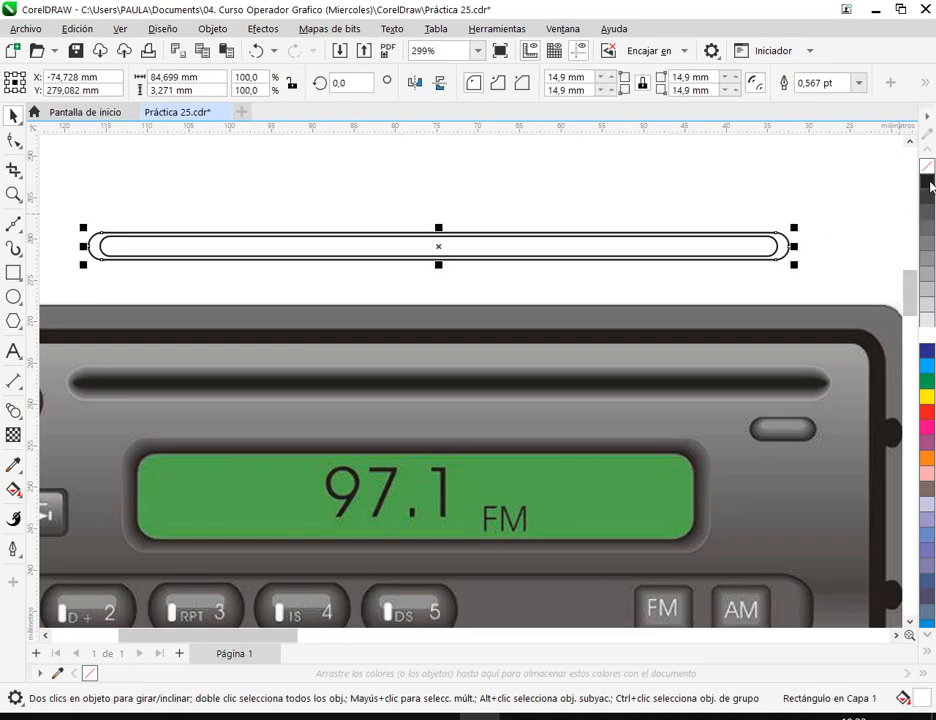
left_click(927, 181)
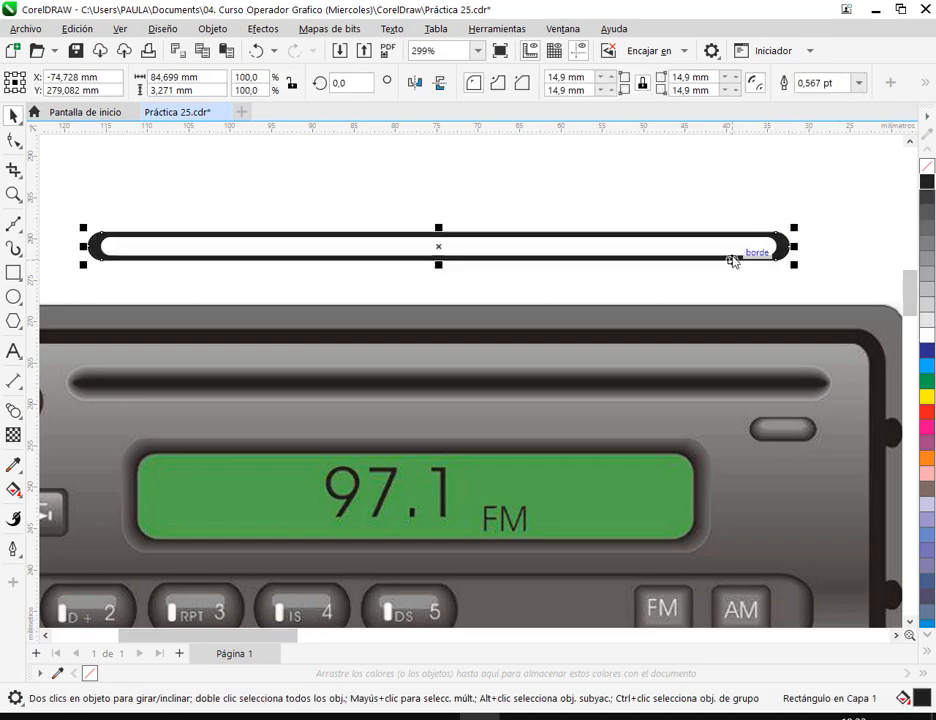
left_click(461, 244)
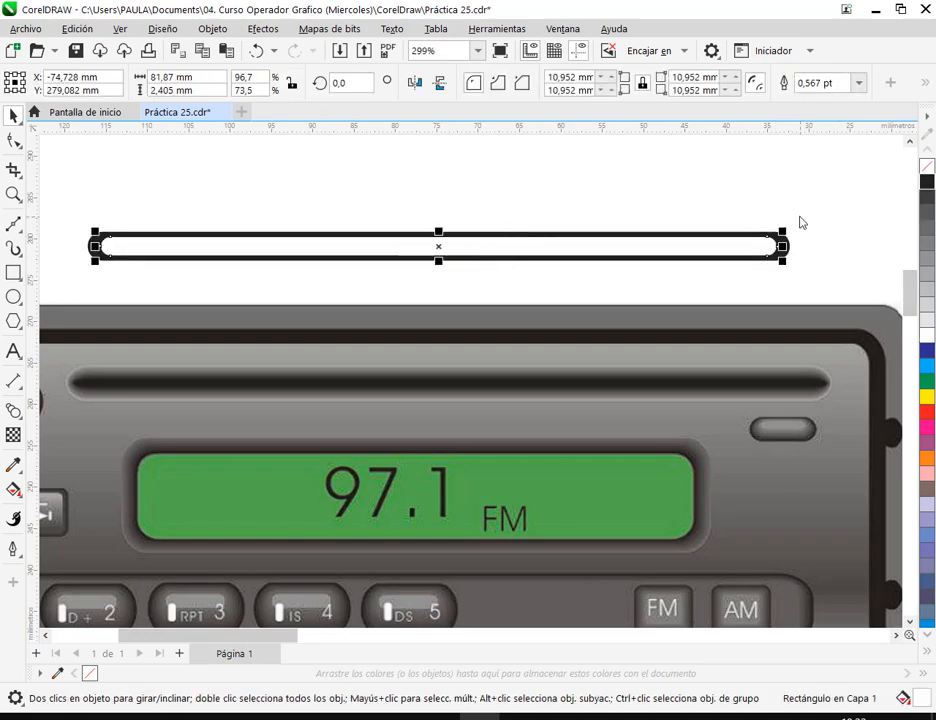
key("ctrl+z")
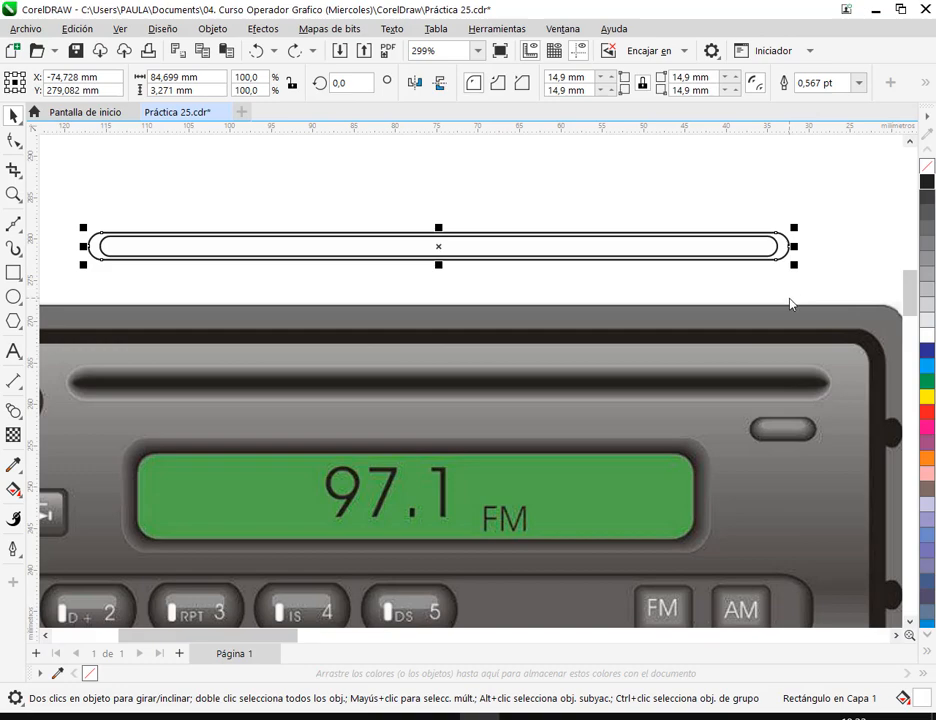
Reduce the inner rounded bar's height symmetrically to about 1.5 mm
left_click(741, 254)
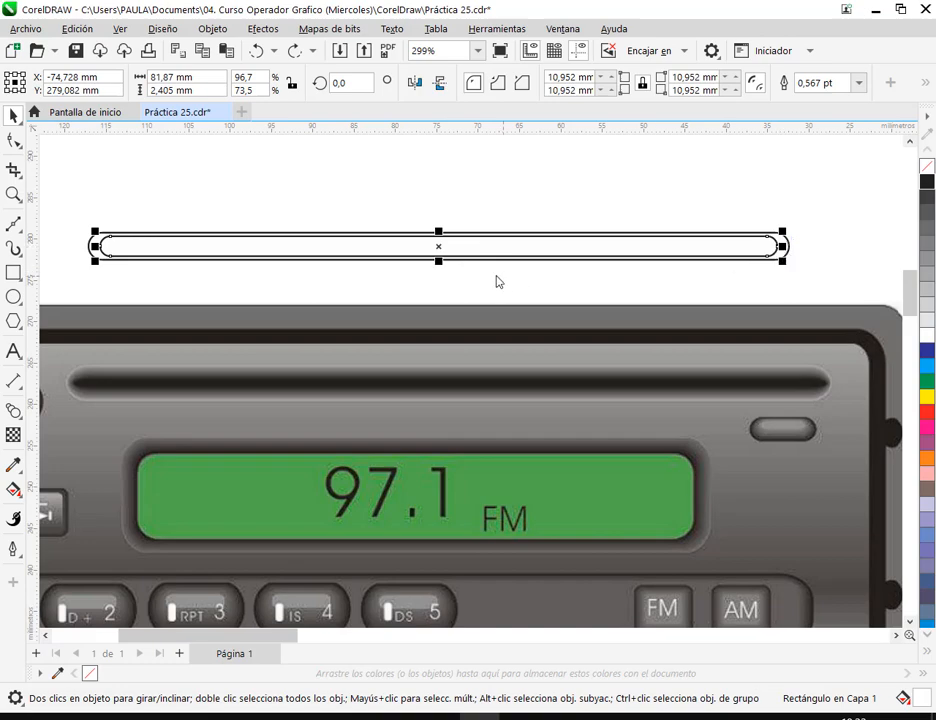
scroll(441, 266, "up", 3)
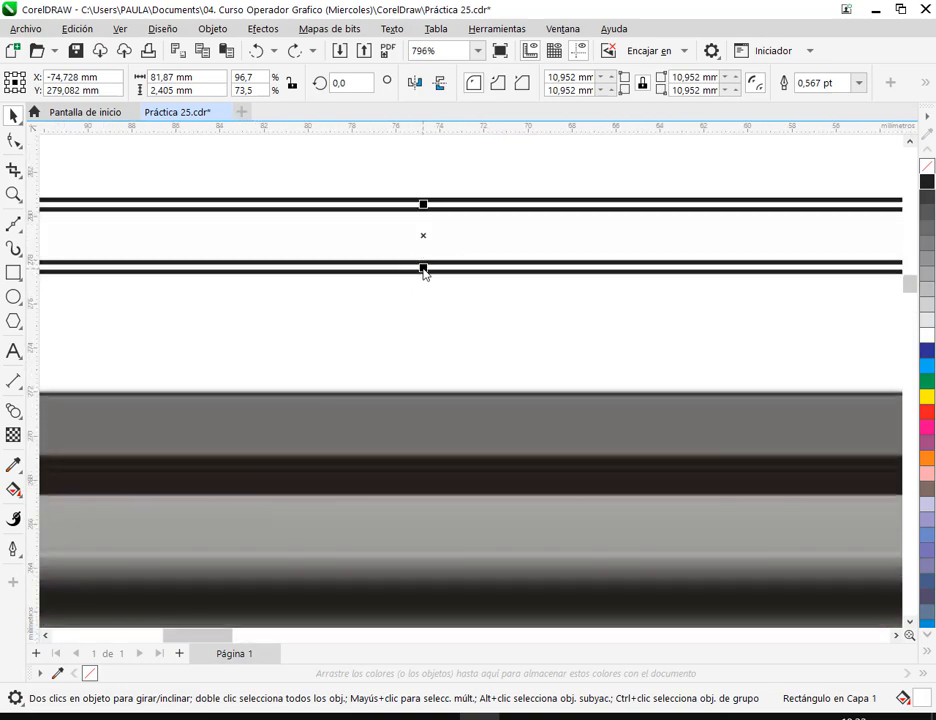
left_click_drag(424, 272, 430, 264)
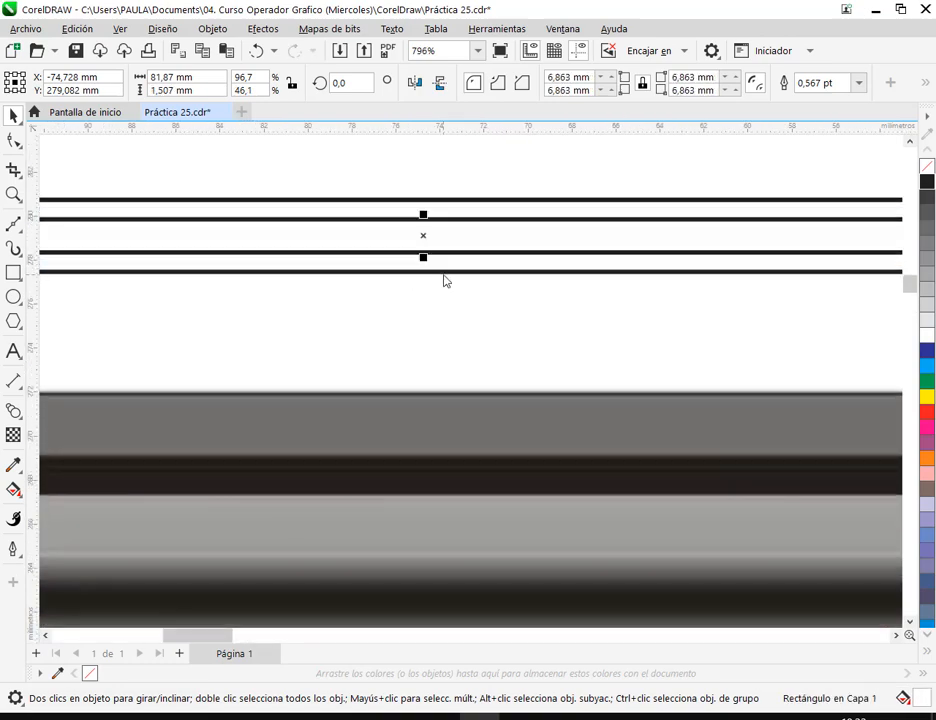
scroll(447, 278, "down", 4)
left_click(854, 251)
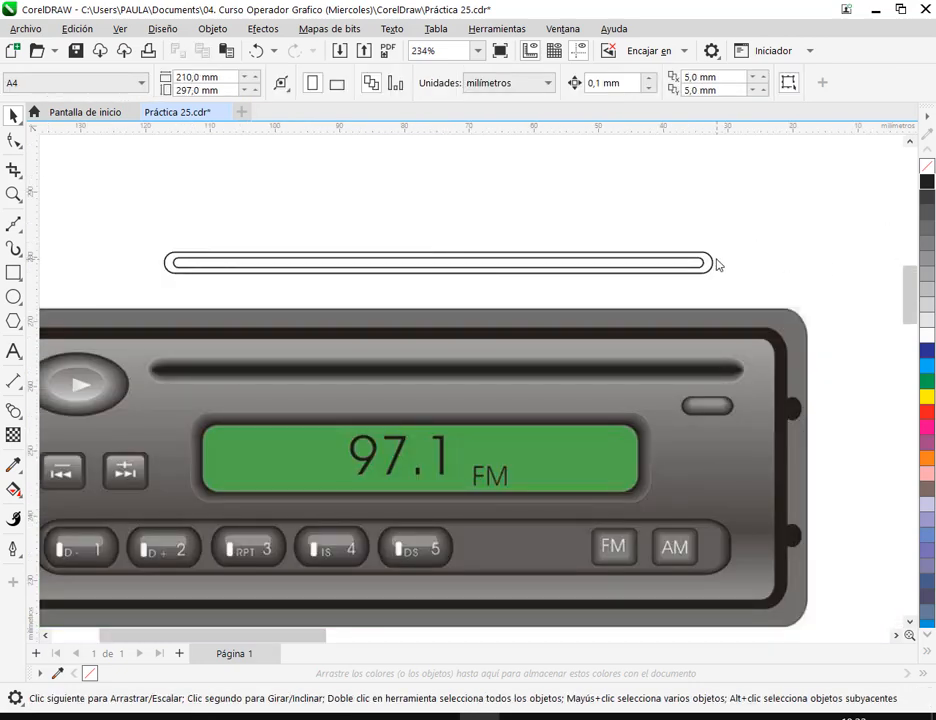
Enlarge the outer rounded bar proportionally to about 85.5 by 3.3 mm
scroll(708, 265, "up", 5)
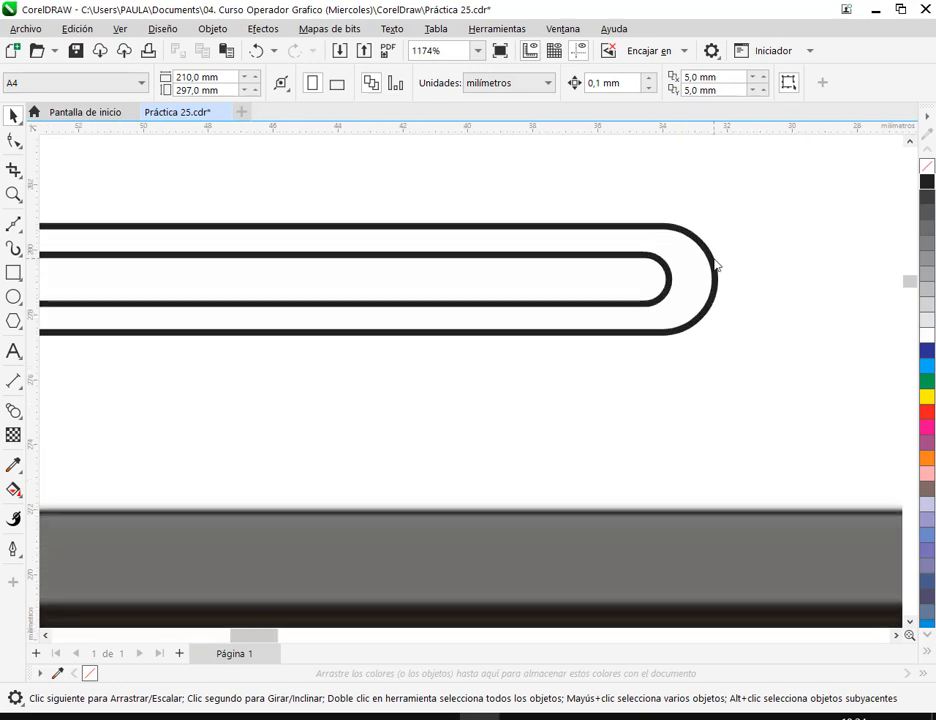
left_click(710, 260)
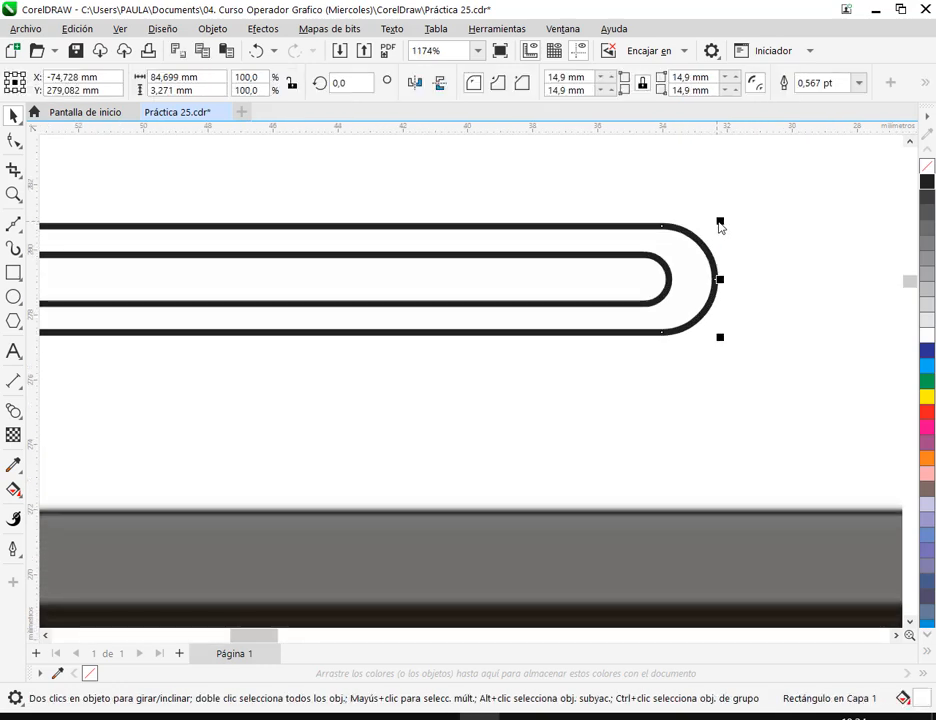
left_click_drag(720, 226, 745, 211)
scroll(437, 307, "down", 2)
left_click_drag(437, 307, 554, 307)
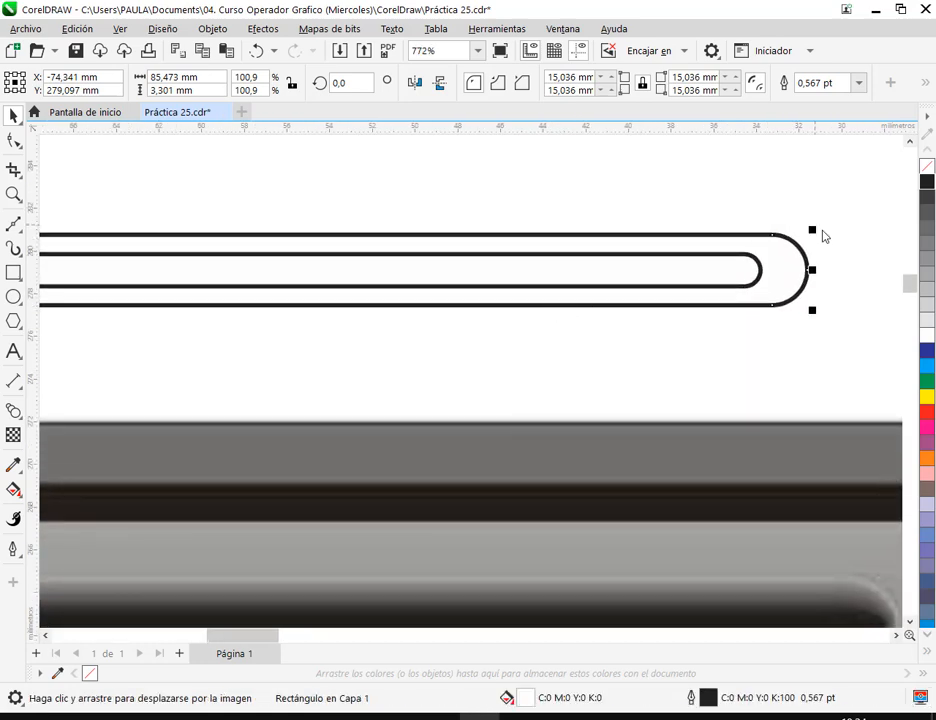
Create an intermediate copy of the outer bar between the two outlines, sized about 84.1 by 2.7 mm
left_click_drag(813, 235, 811, 243)
left_click_drag(640, 275, 799, 272)
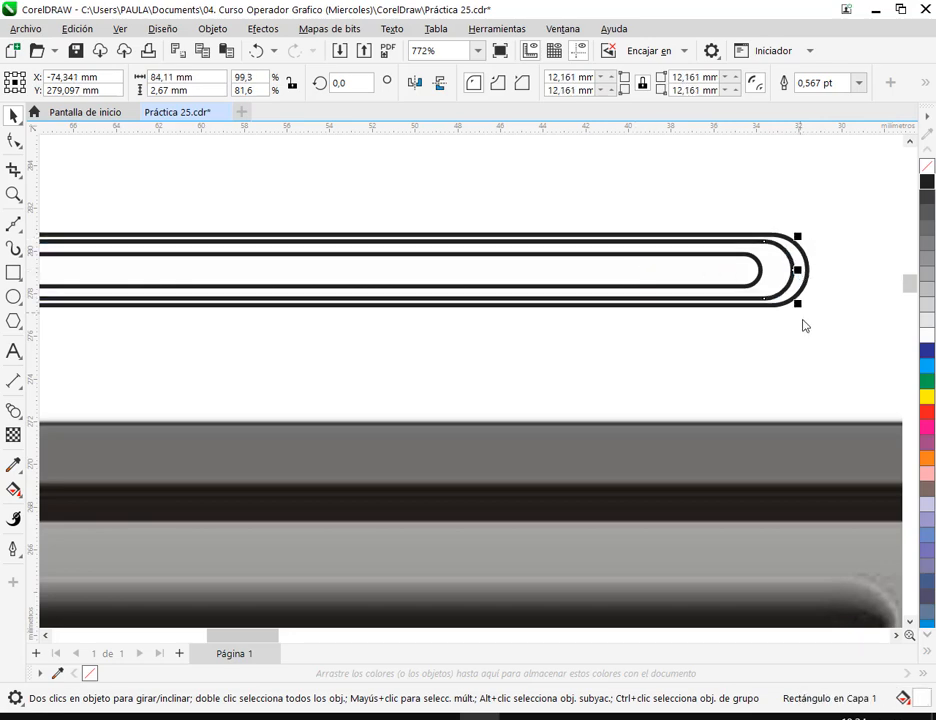
left_click(758, 246)
Fill the innermost rounded bar with black and the outermost bar with light gray
scroll(754, 314, "down", 1)
scroll(811, 444, "down", 1)
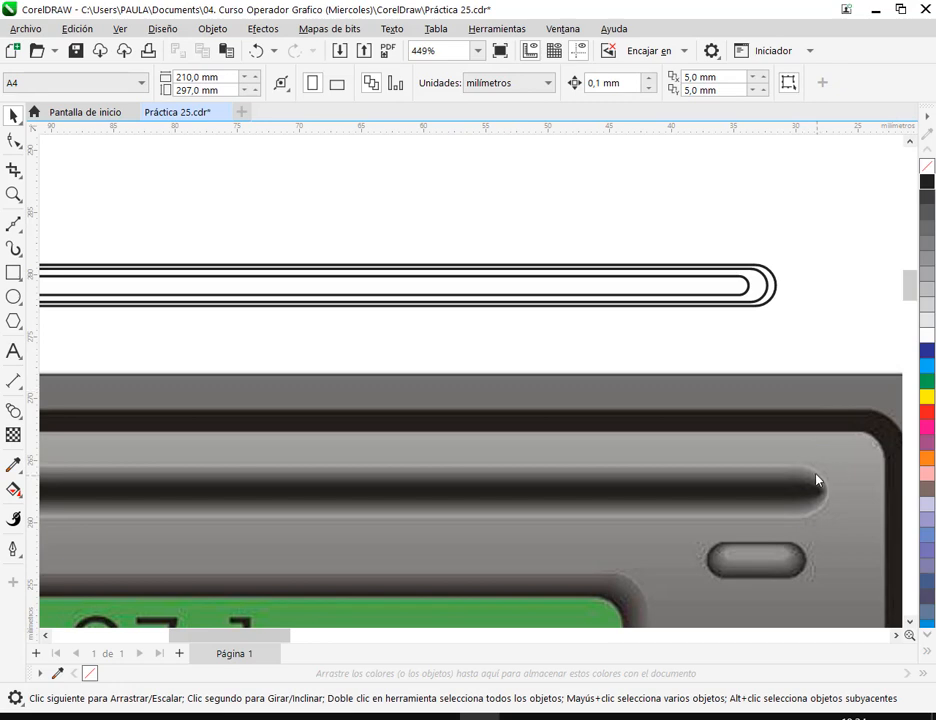
left_click(738, 288)
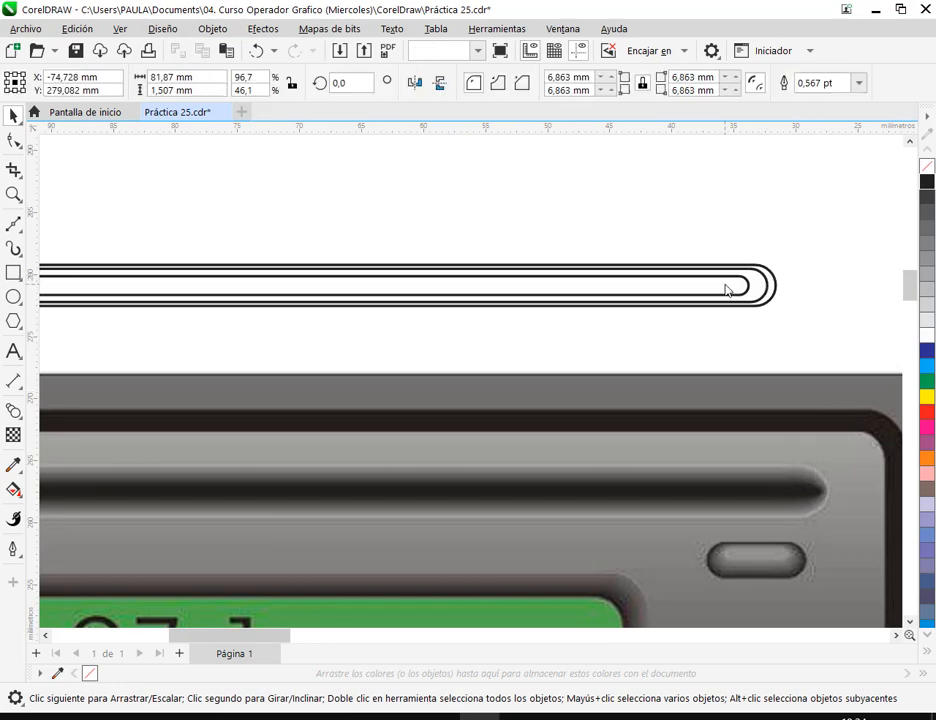
left_click(927, 184)
left_click(869, 286)
scroll(796, 299, "up", 2)
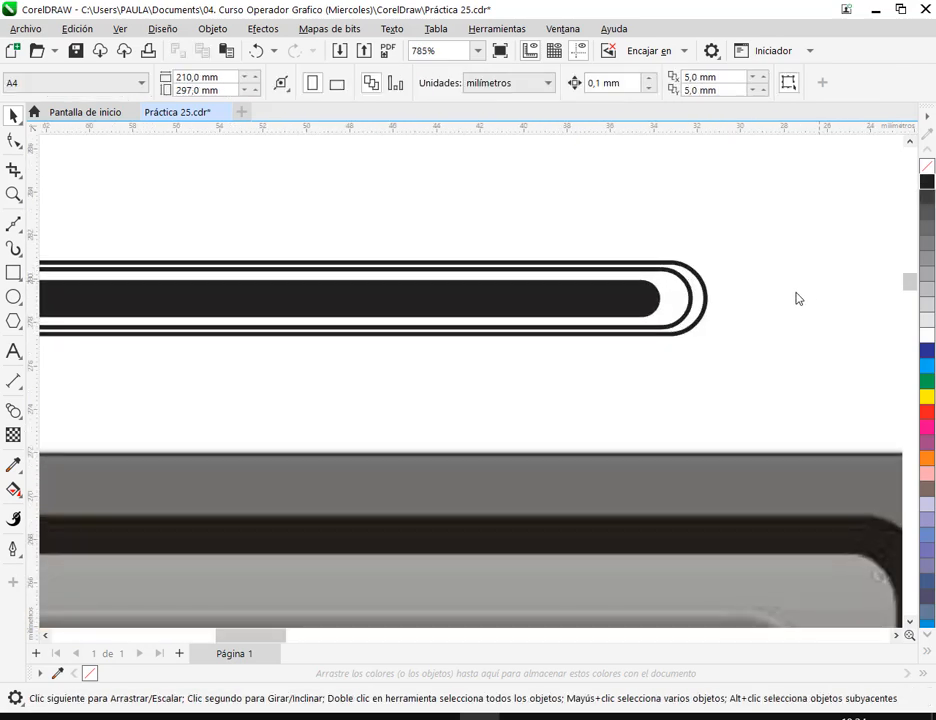
left_click(709, 301)
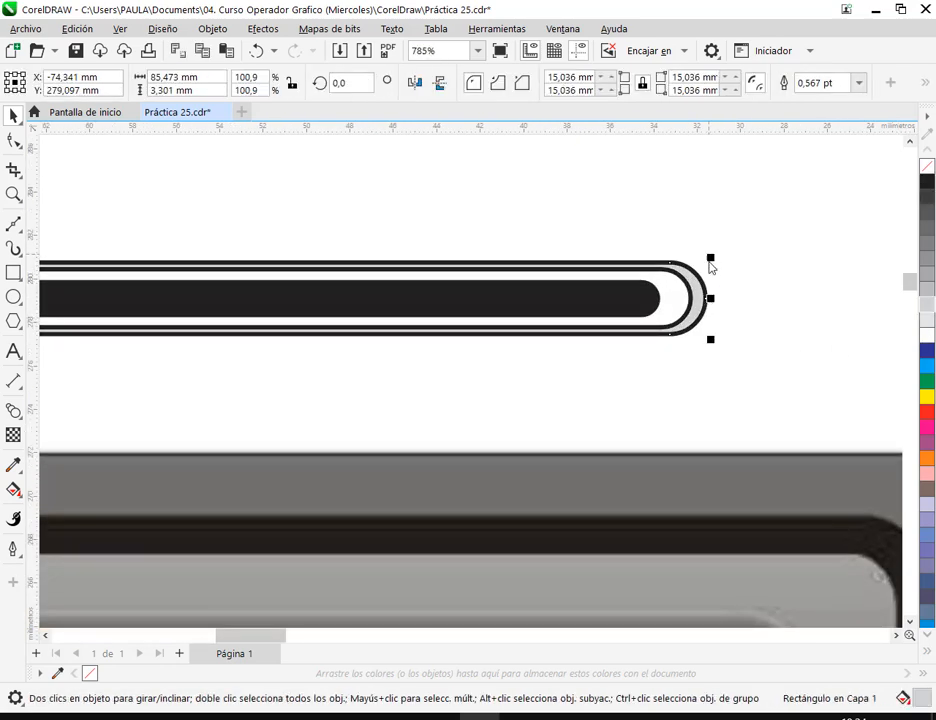
Remove the outlines from all three nested rounded bars of the disc slot
left_click_drag(760, 370, 666, 349)
key("Escape")
left_click(513, 277)
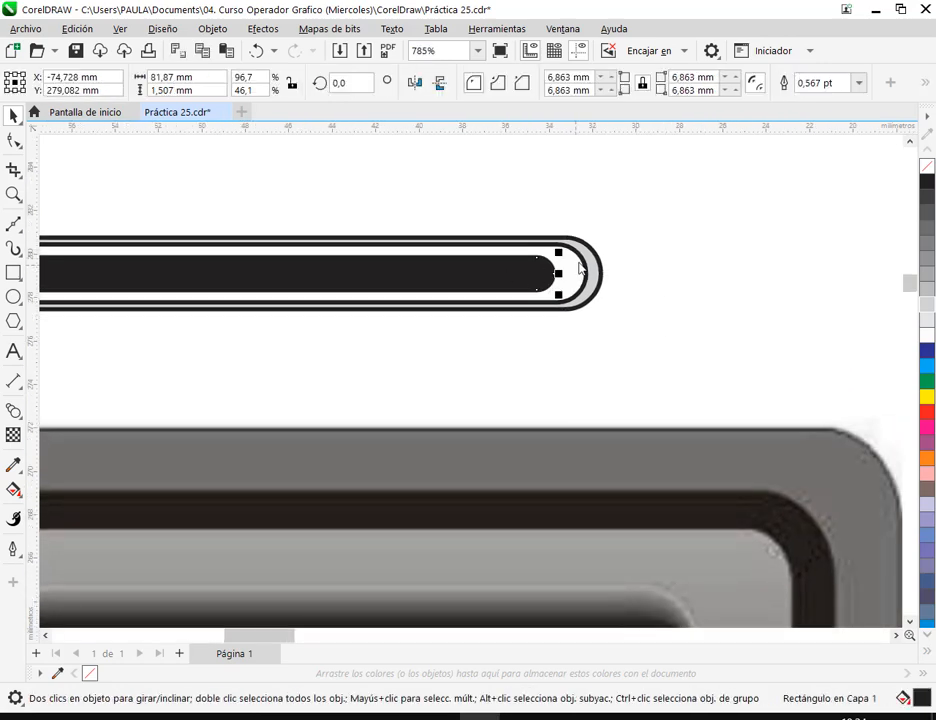
left_click(578, 265, "shift")
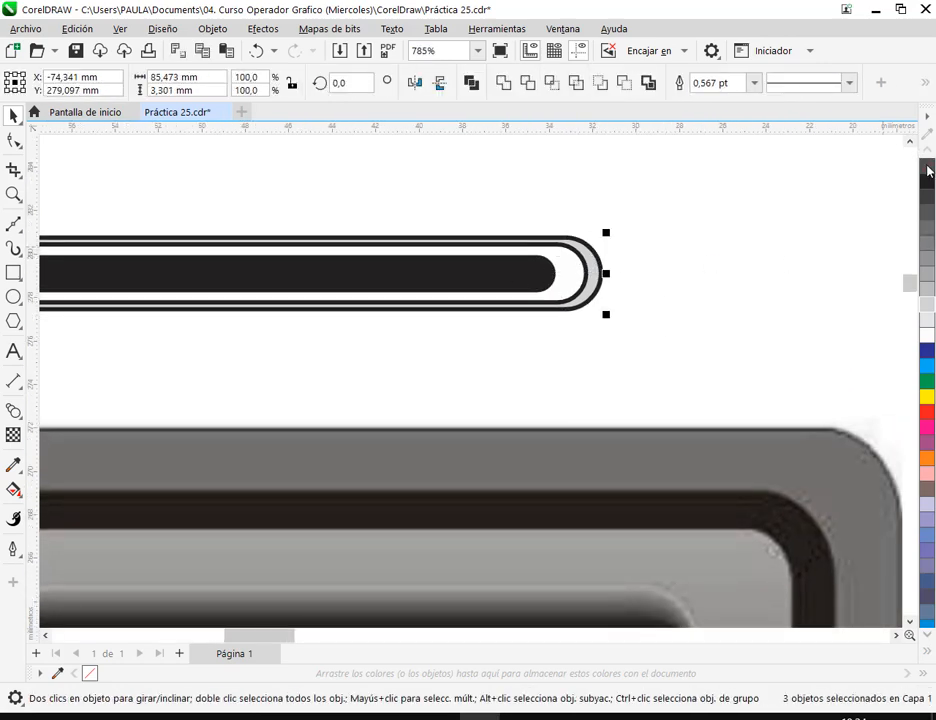
right_click(926, 166)
left_click(634, 330)
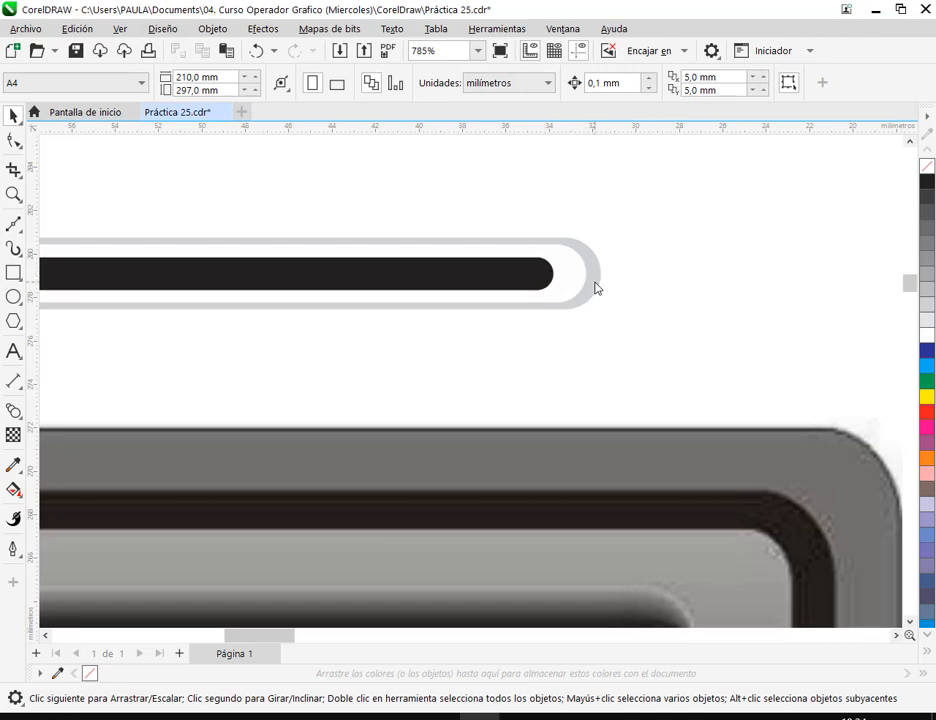
Try to blend the black bar with the white bar and the white bar with the gray bar, and undo both blends
scroll(679, 278, "up", 2)
left_click(13, 410)
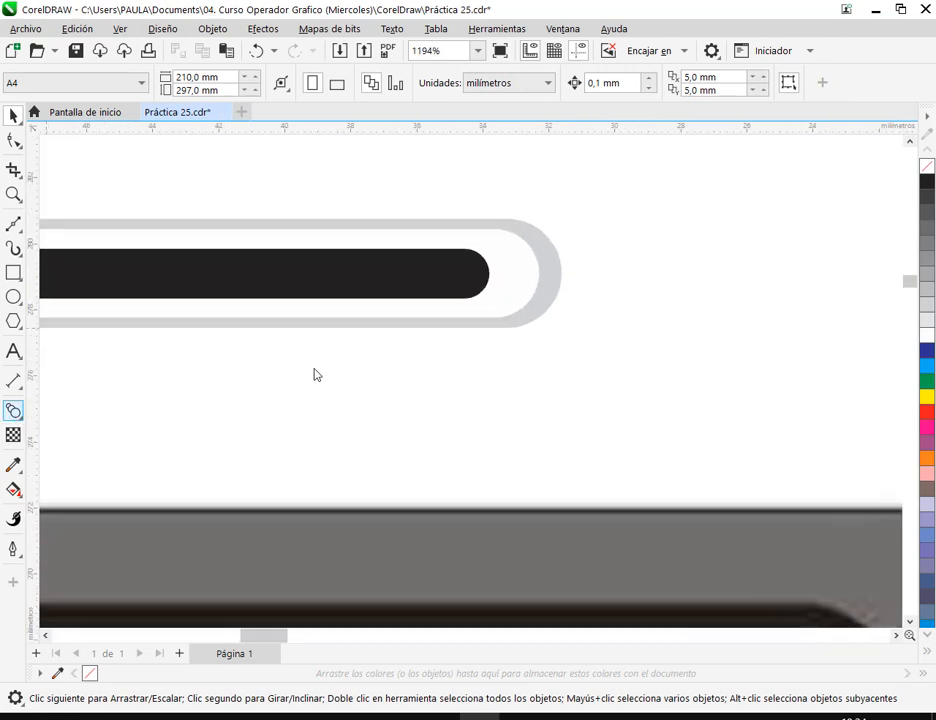
left_click(456, 277)
left_click_drag(514, 279, 515, 279)
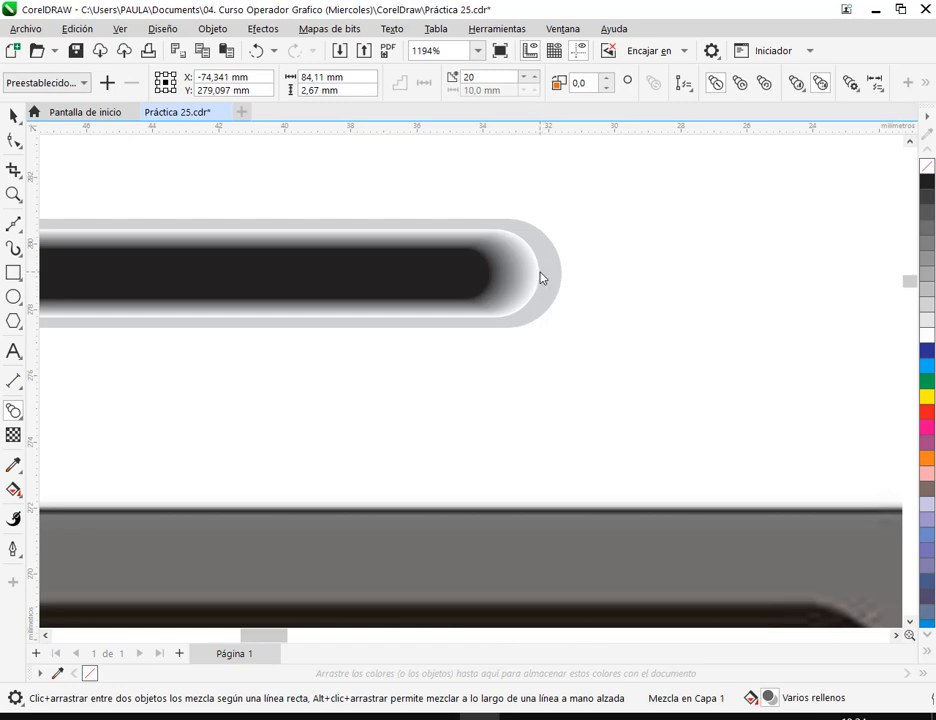
left_click_drag(553, 278, 559, 280)
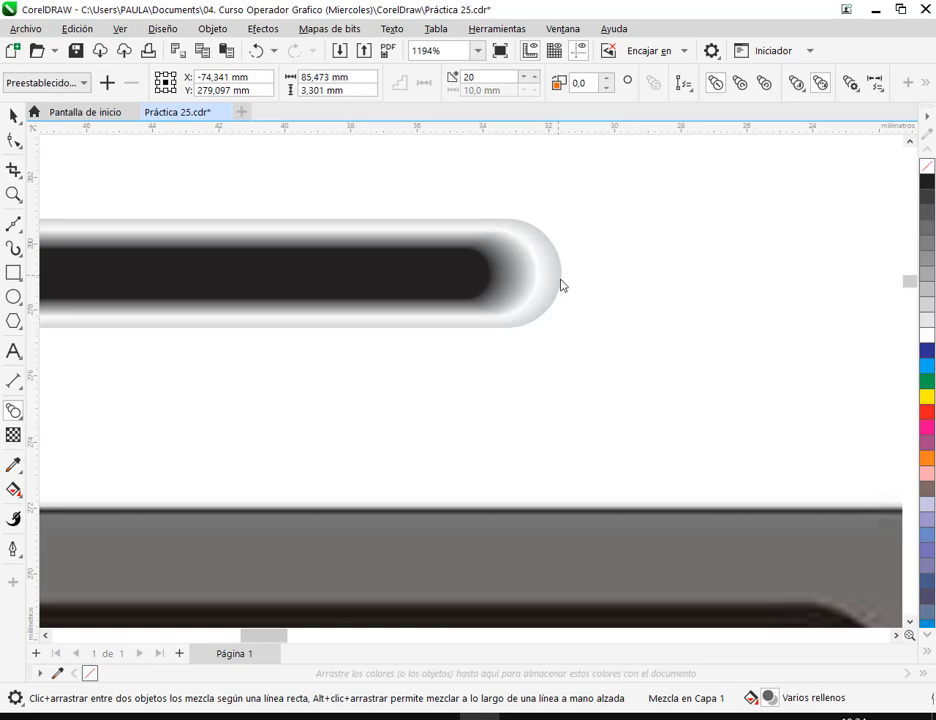
left_click(13, 116)
left_click(617, 238)
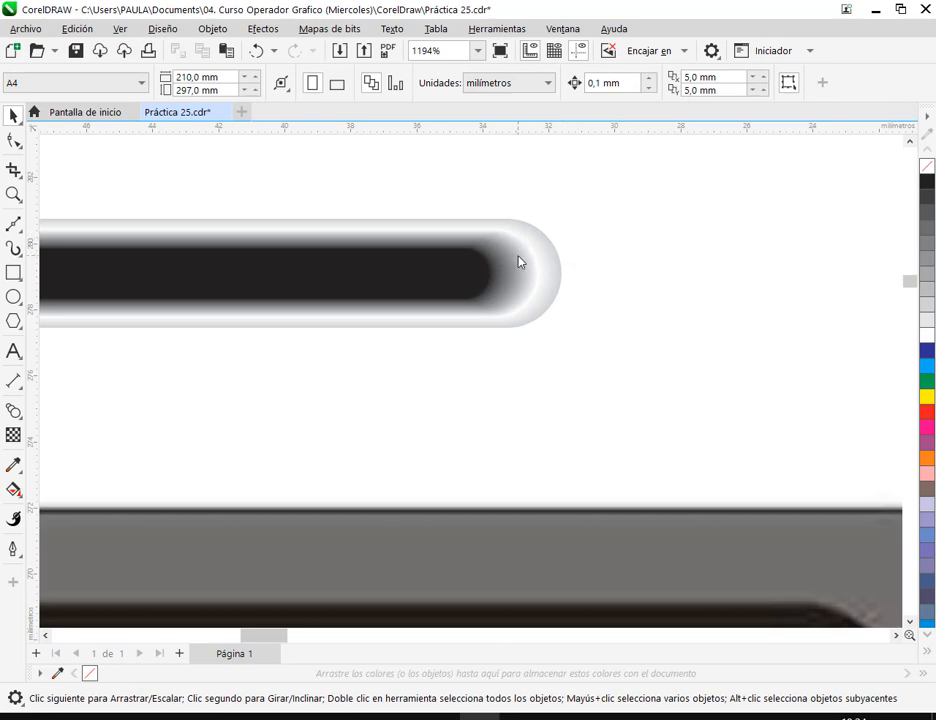
key("ctrl+z")
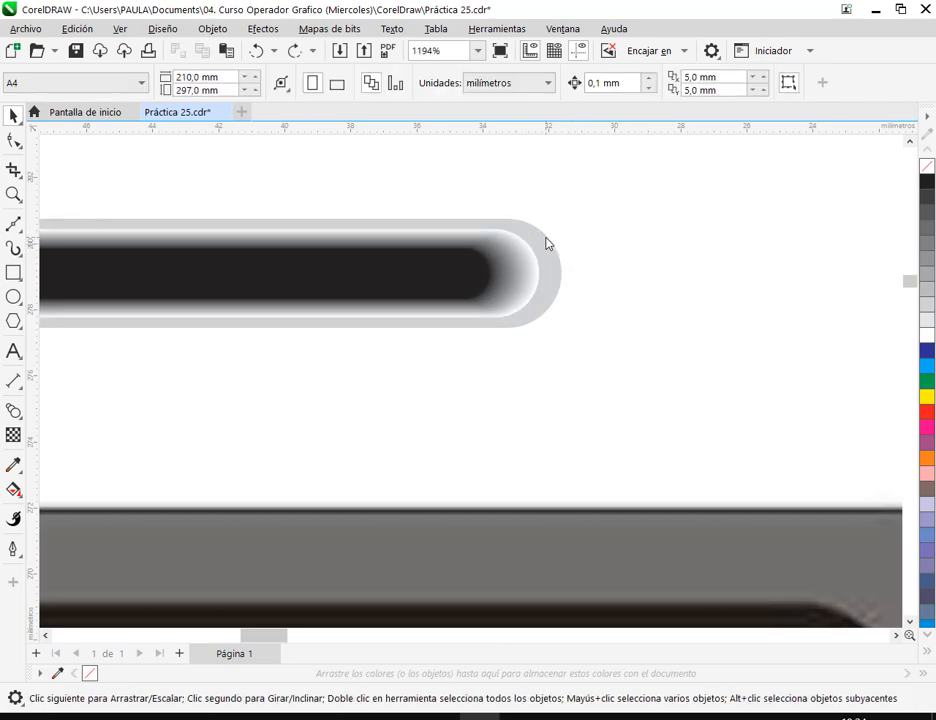
key("ctrl+z")
Create a 20-step blend between the light gray outermost bar and the white intermediate bar
left_click(560, 247)
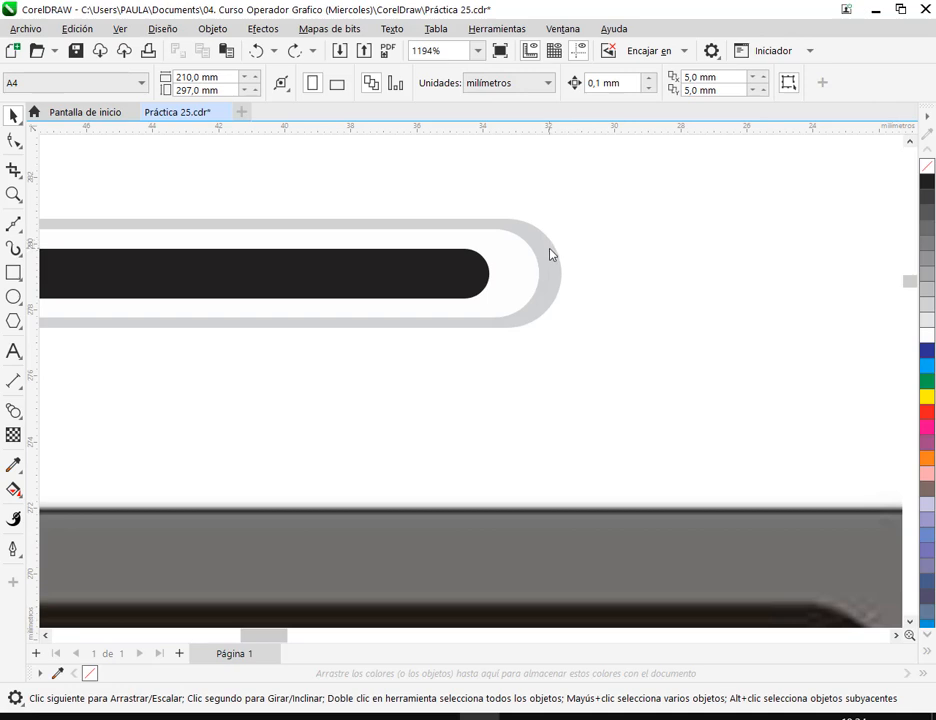
left_click(527, 240)
scroll(527, 240, "up", 3)
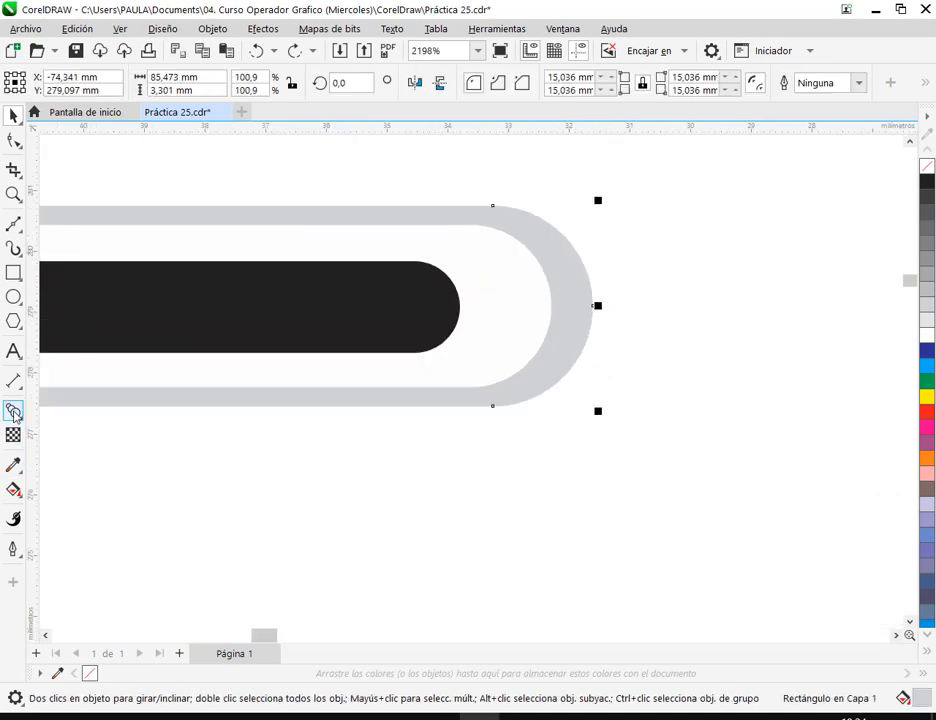
left_click(13, 410)
left_click_drag(516, 312, 491, 322)
left_click(13, 116)
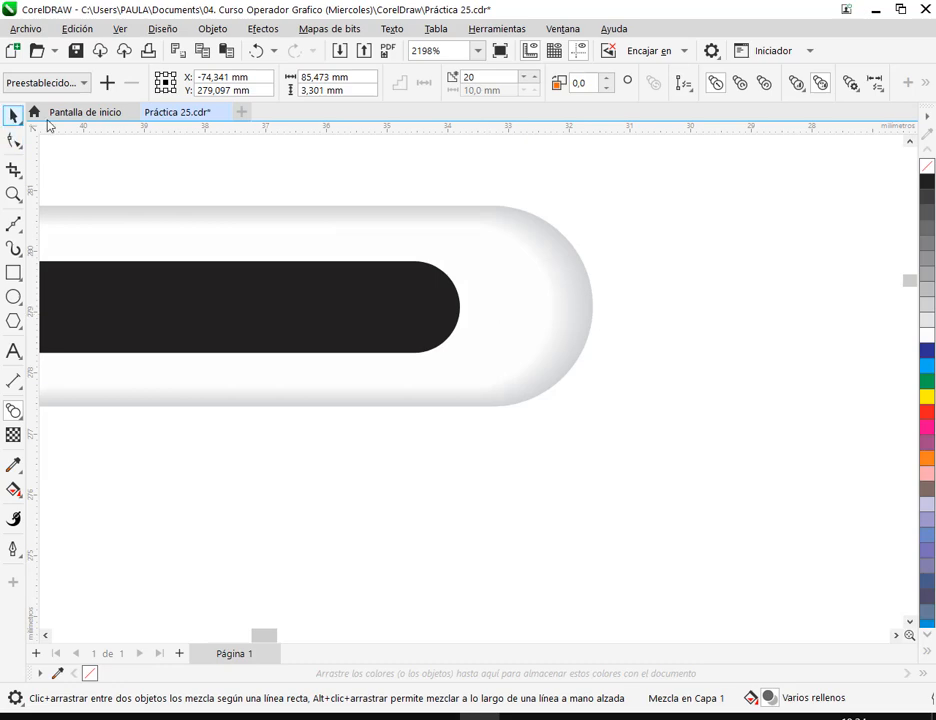
Widen the white intermediate bar symmetrically to about 85 mm, close to the outer bar's end
left_click(468, 288)
scroll(483, 318, "down", 4)
scroll(483, 318, "down", 8)
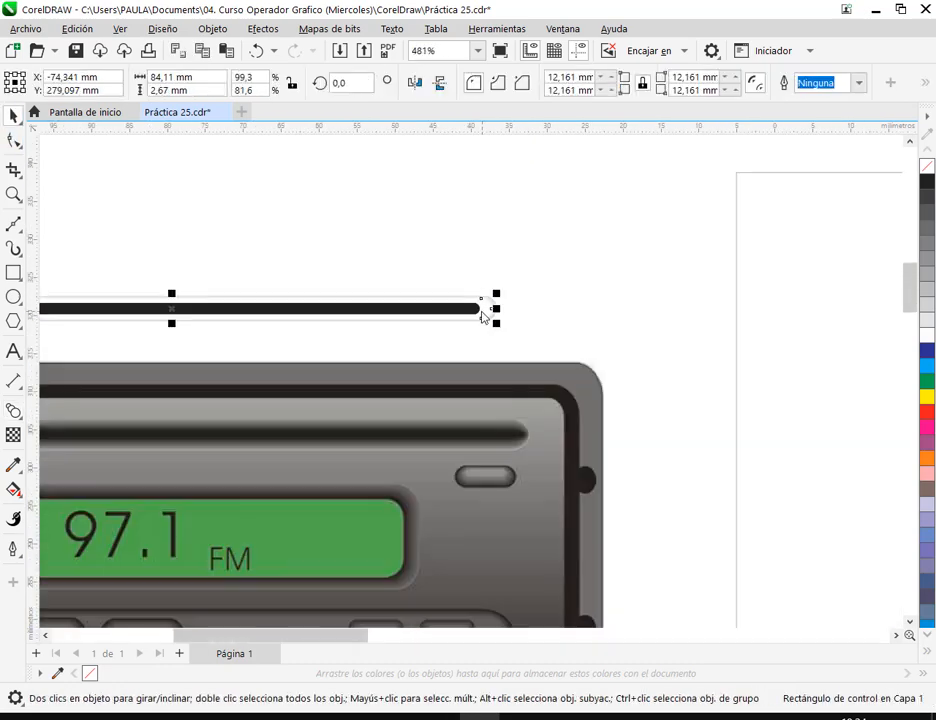
scroll(481, 333, "up", 8)
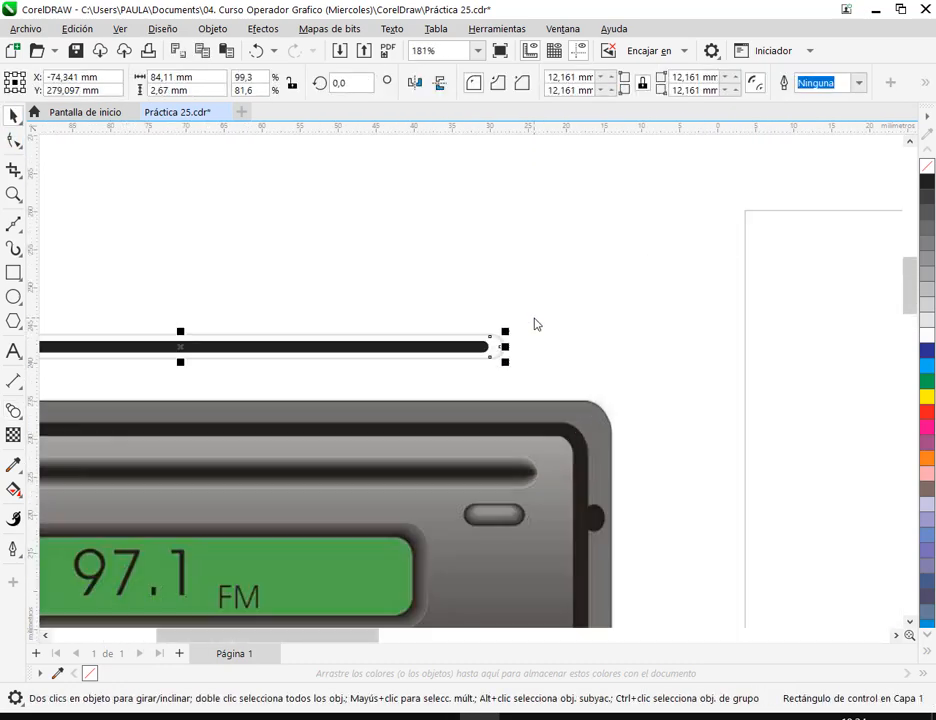
scroll(481, 333, "up", 5)
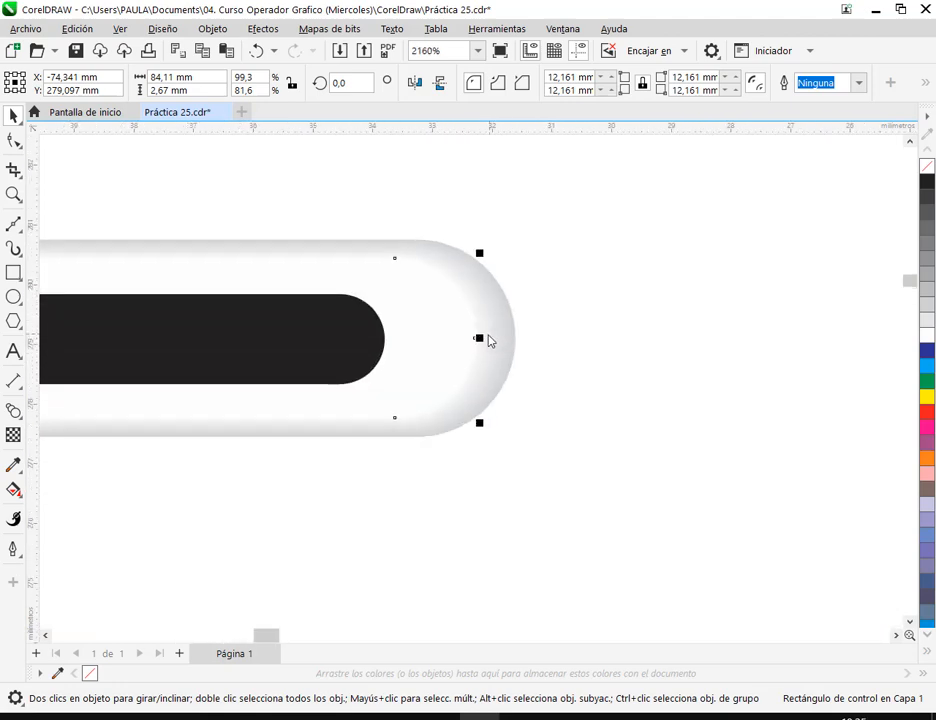
left_click_drag(499, 343, 518, 343)
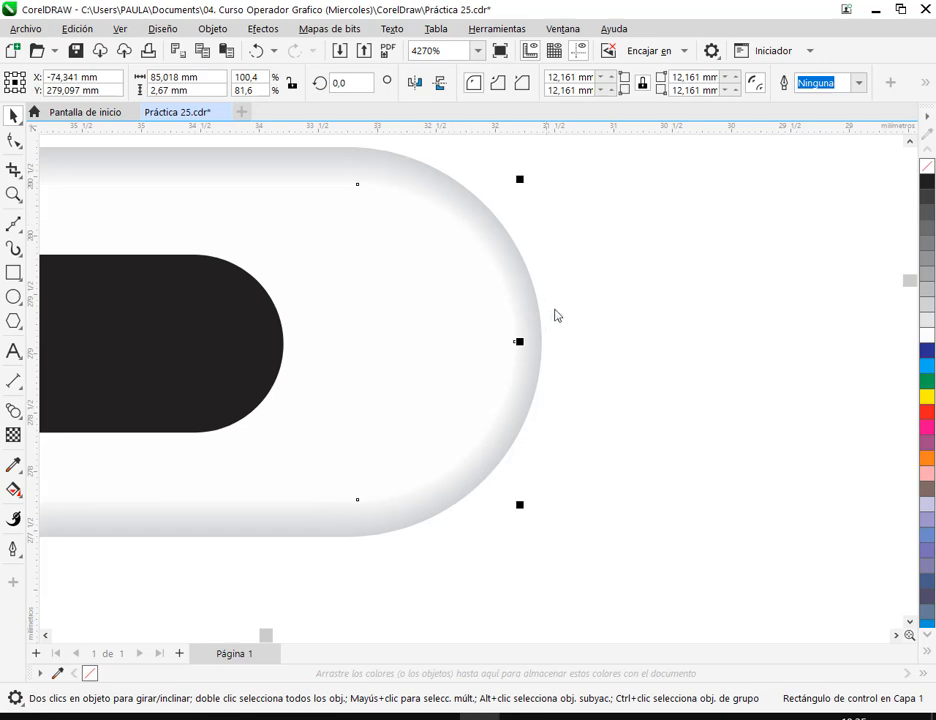
Increase the white intermediate bar's height symmetrically to about 2.85 mm
scroll(531, 315, "down", 8)
left_click_drag(393, 425, 616, 366)
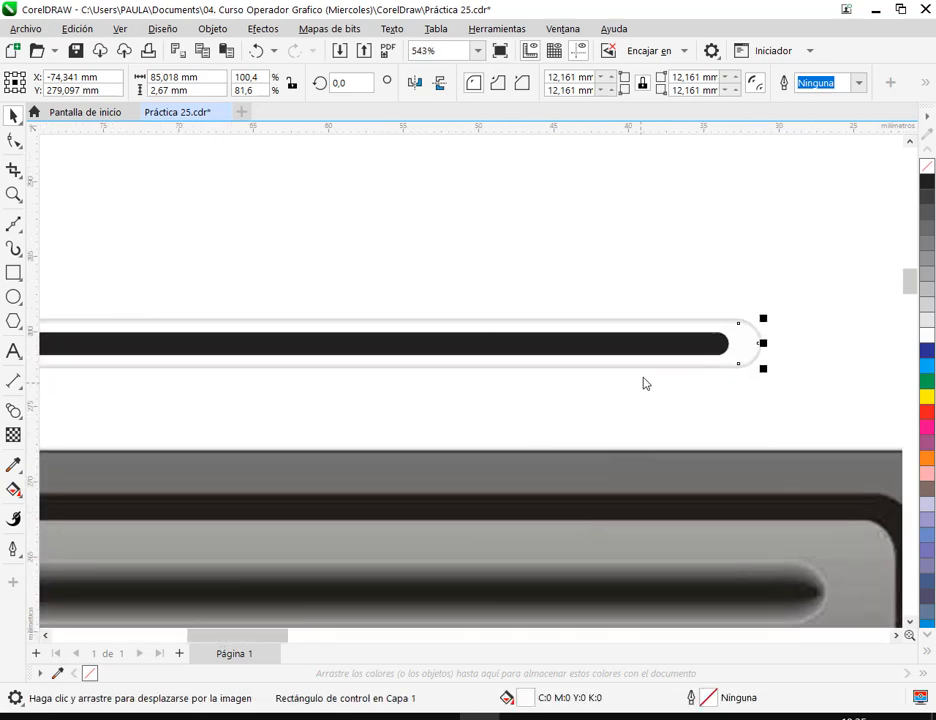
scroll(121, 345, "up", 1)
scroll(338, 354, "up", 6)
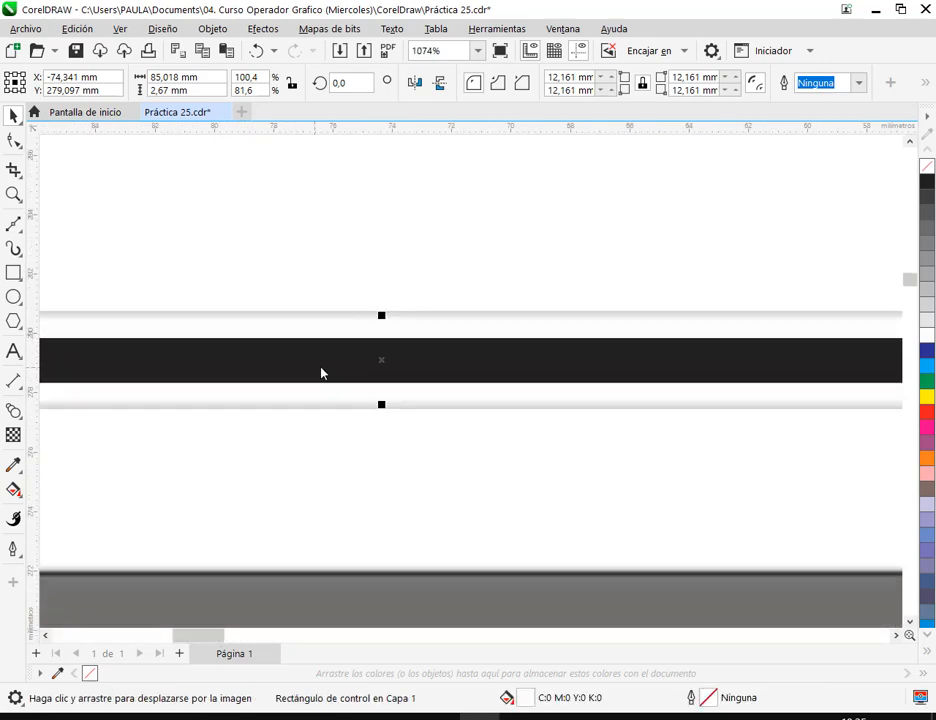
left_click_drag(445, 257, 461, 272)
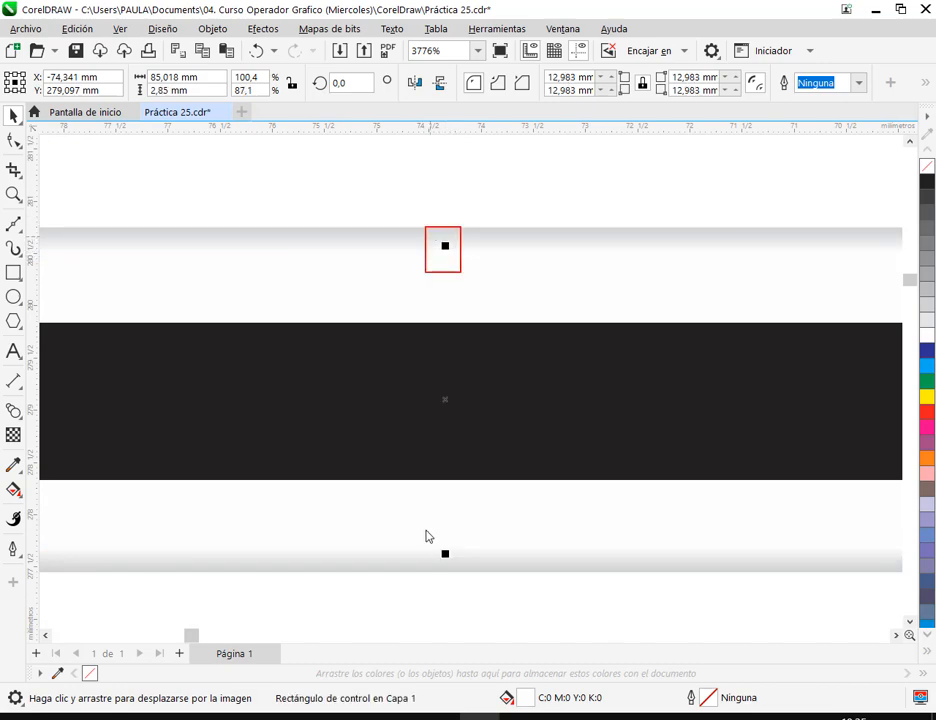
left_click_drag(428, 532, 473, 582)
Create a 20-step blend between the white intermediate bar and the black innermost bar
left_click(562, 395)
scroll(562, 395, "down", 5)
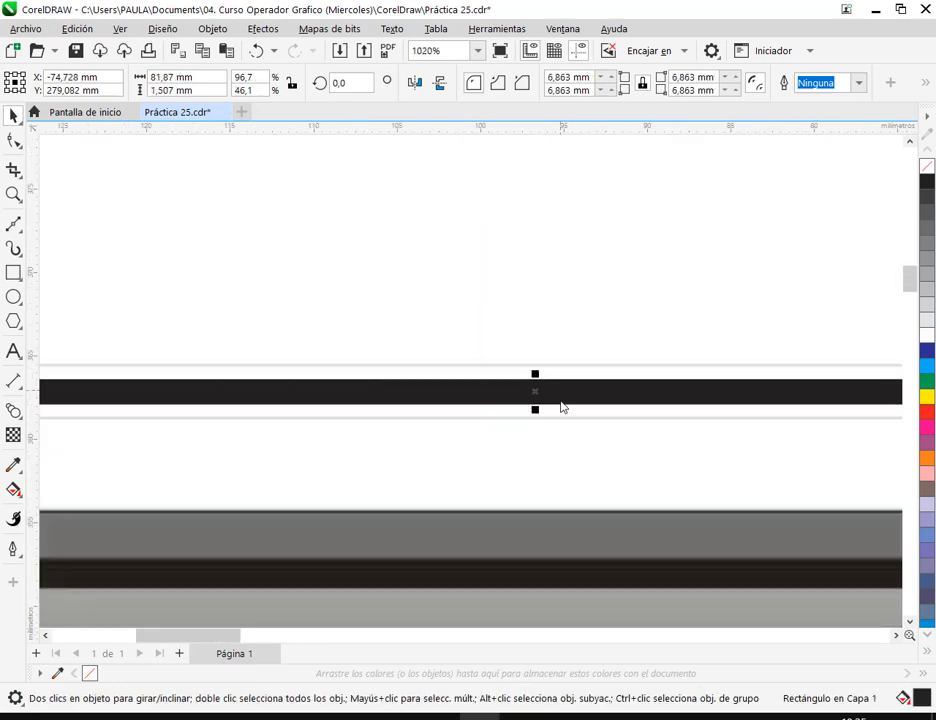
scroll(756, 422, "up", 4)
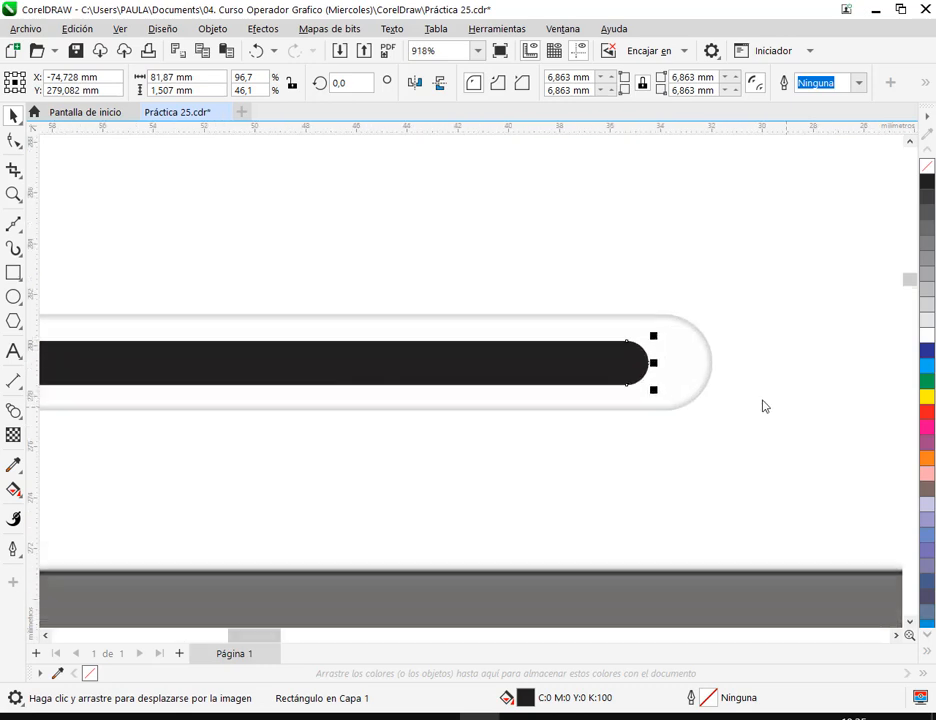
left_click(740, 392)
left_click(13, 410)
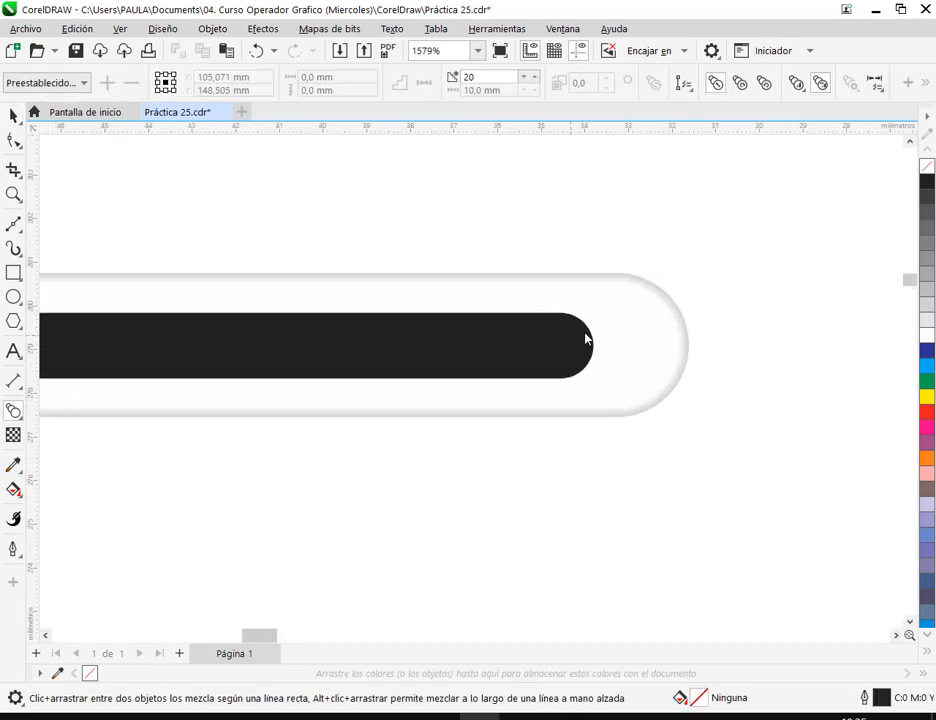
left_click_drag(617, 346, 560, 351)
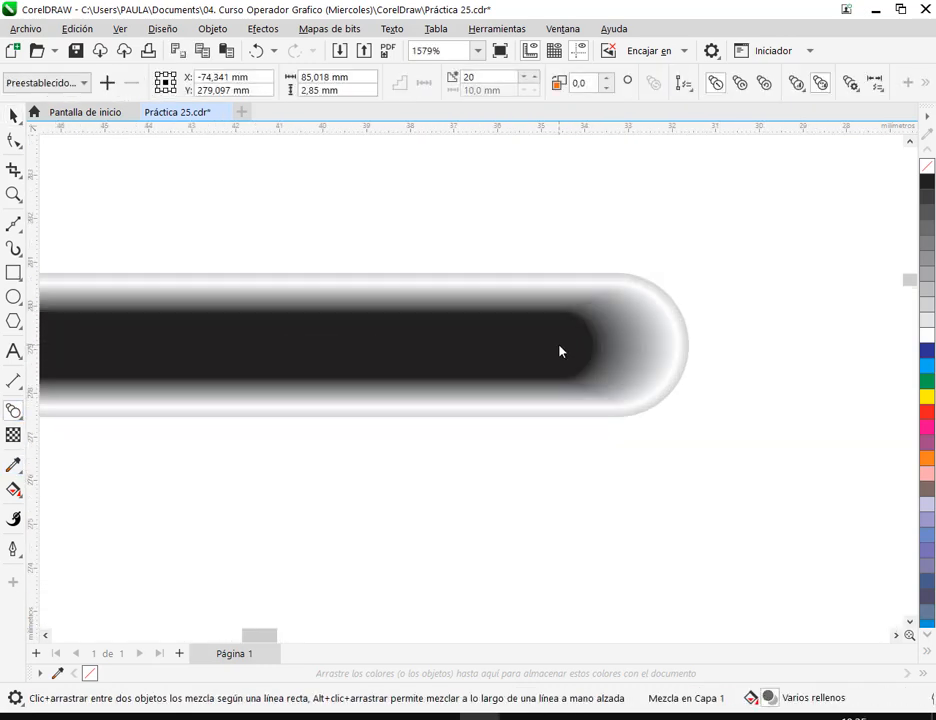
left_click(13, 116)
left_click(368, 182)
Fill the intermediate control bar of the slot blends with 10% black
scroll(661, 390, "down", 5)
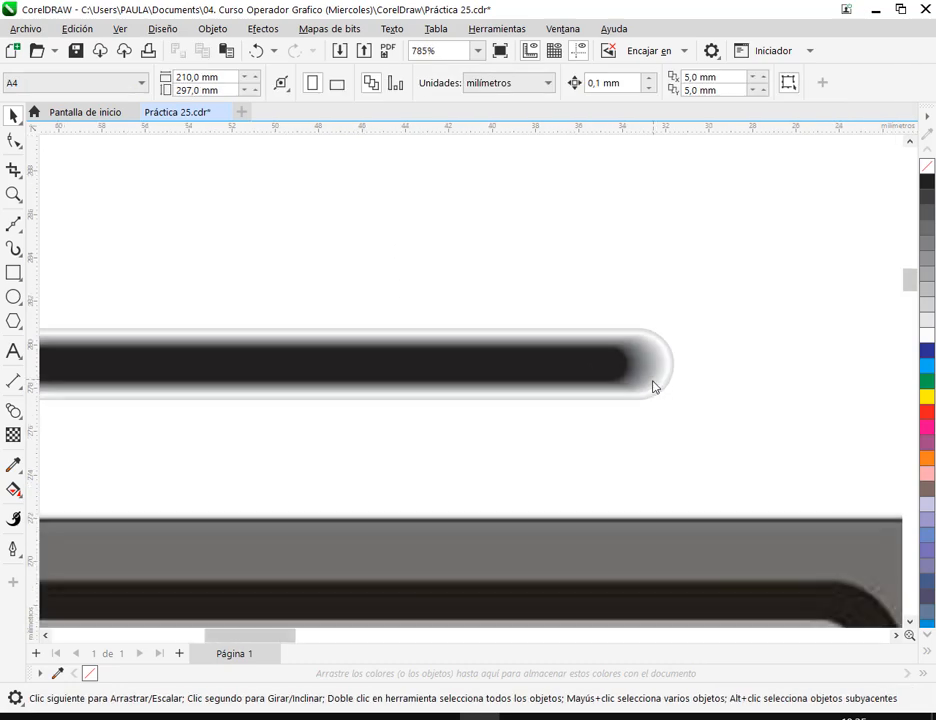
scroll(656, 380, "up", 6)
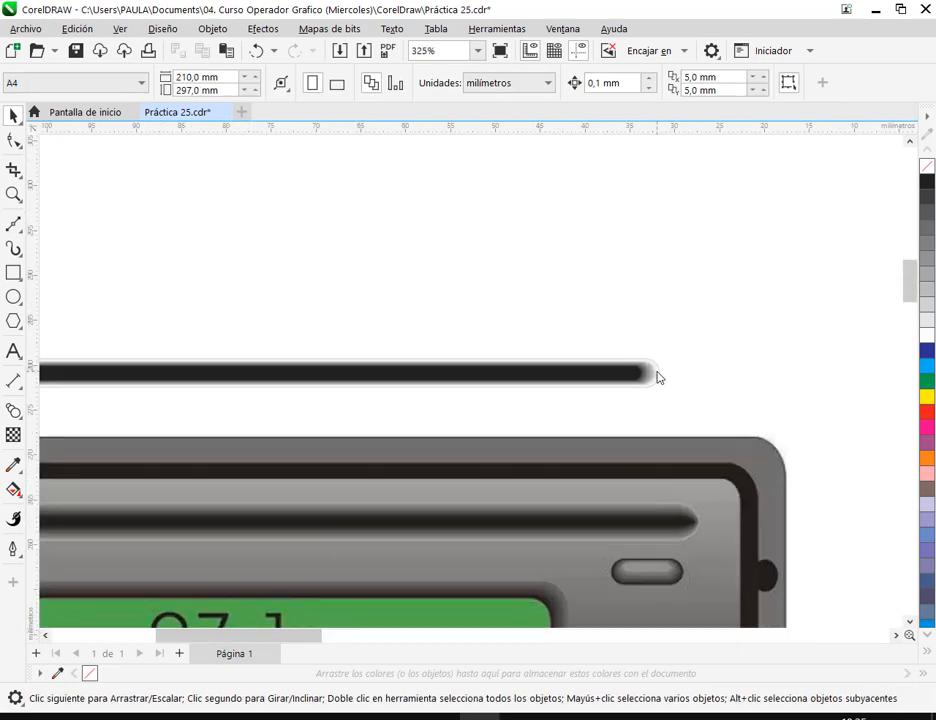
scroll(600, 400, "up", 1)
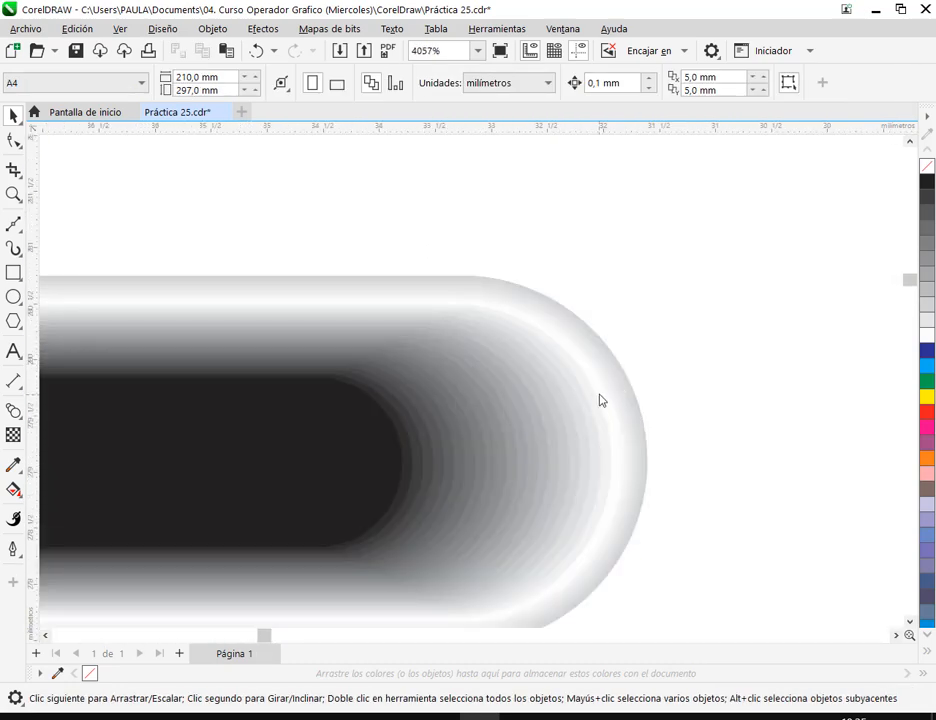
left_click(602, 397)
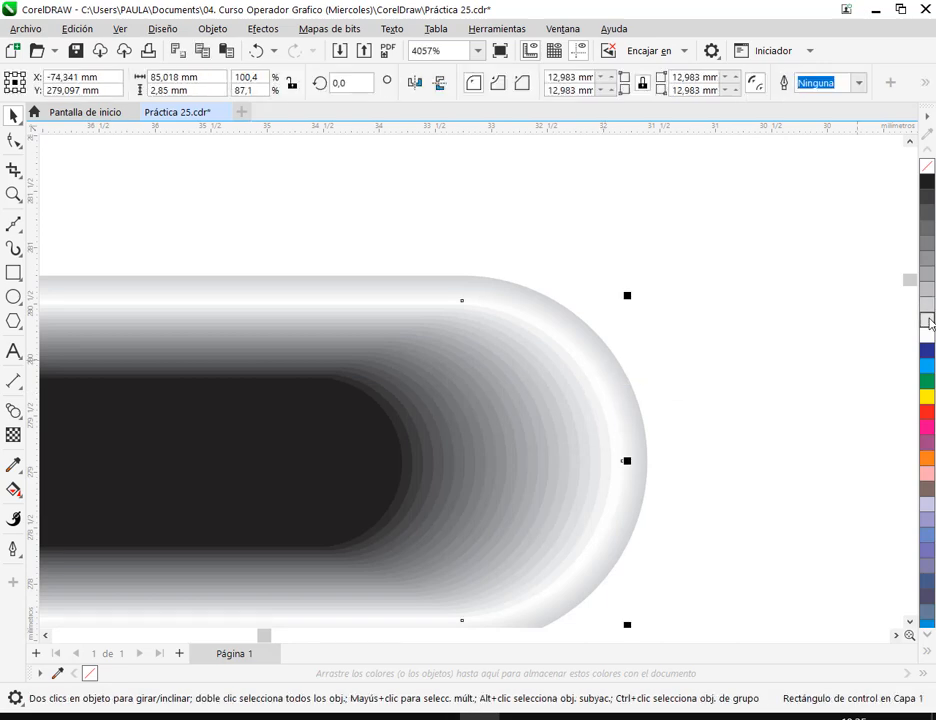
left_click(928, 319)
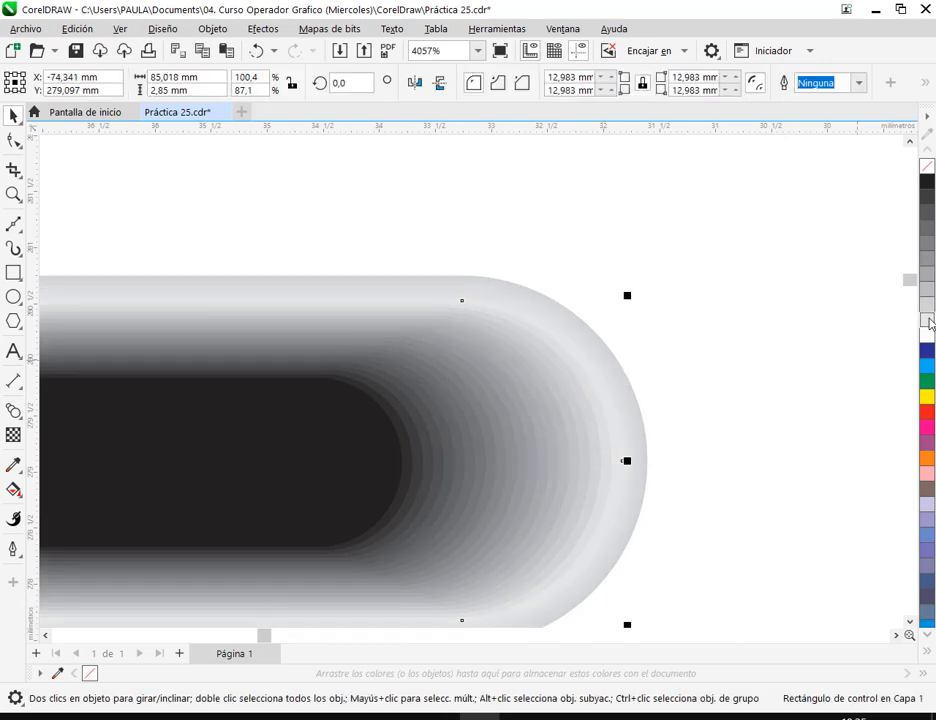
Try filling the whole outer blend with 20%, 30% and 50% black, and undo the gray fills
left_click(617, 366)
left_click(928, 306)
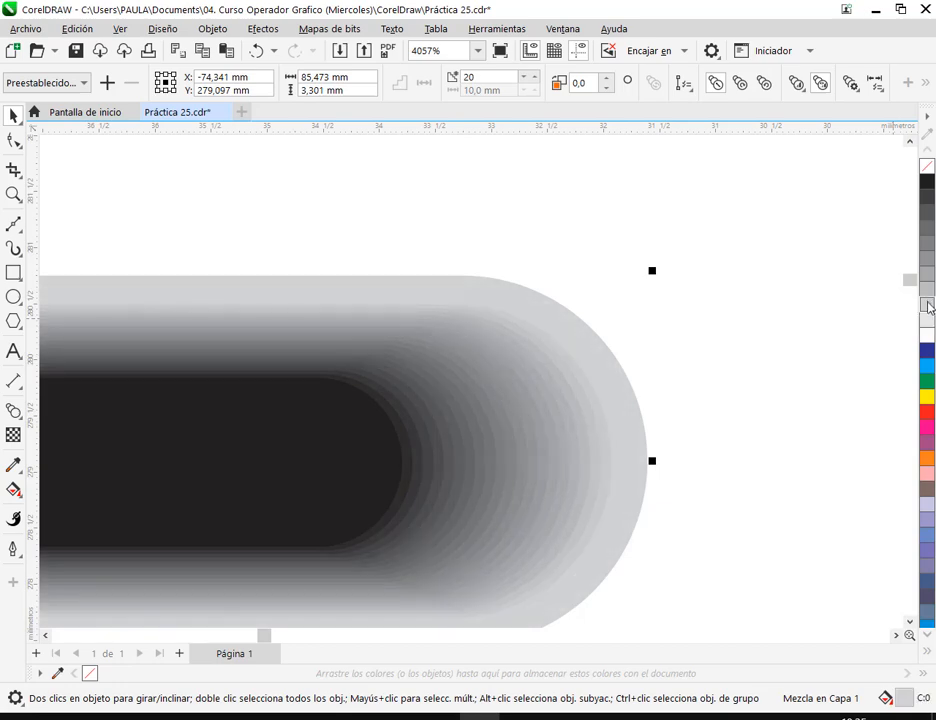
left_click(928, 294)
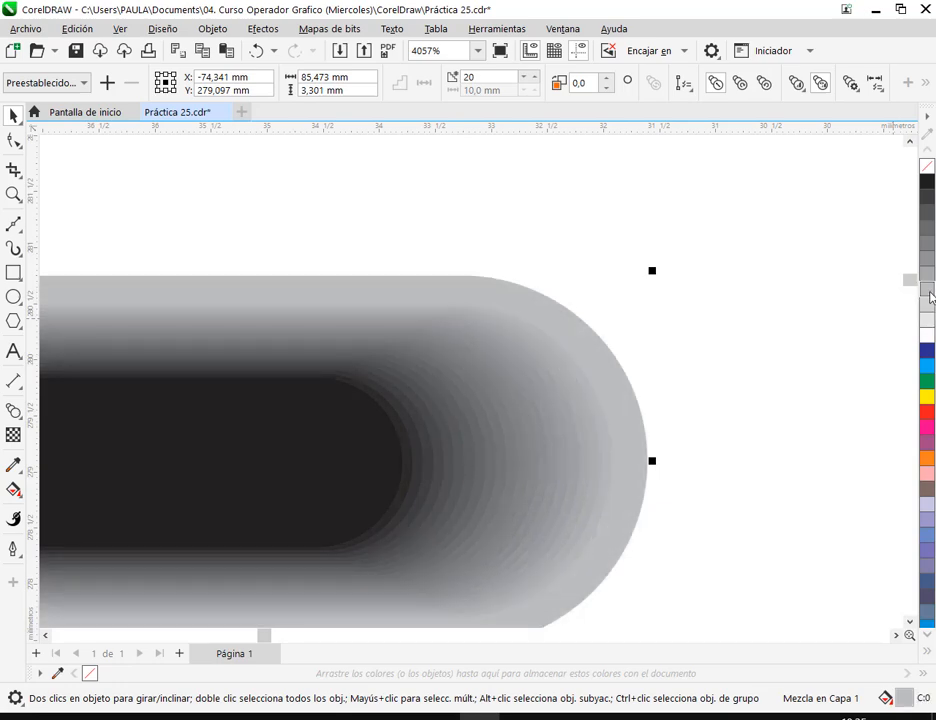
left_click(927, 260)
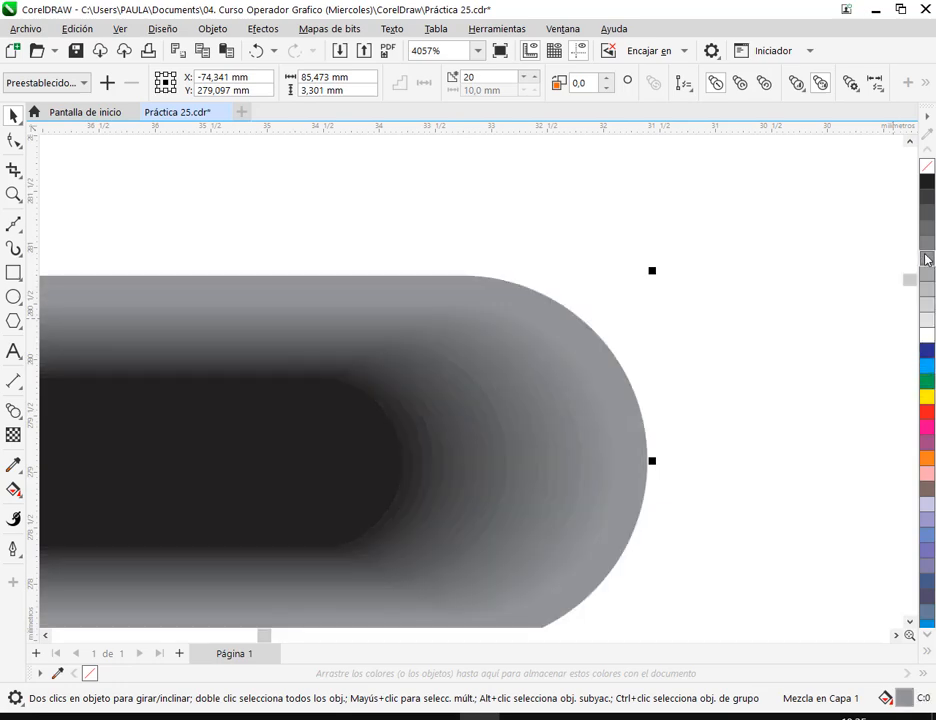
key("ctrl+z")
key("ctrl+z")
key("ctrl+z")
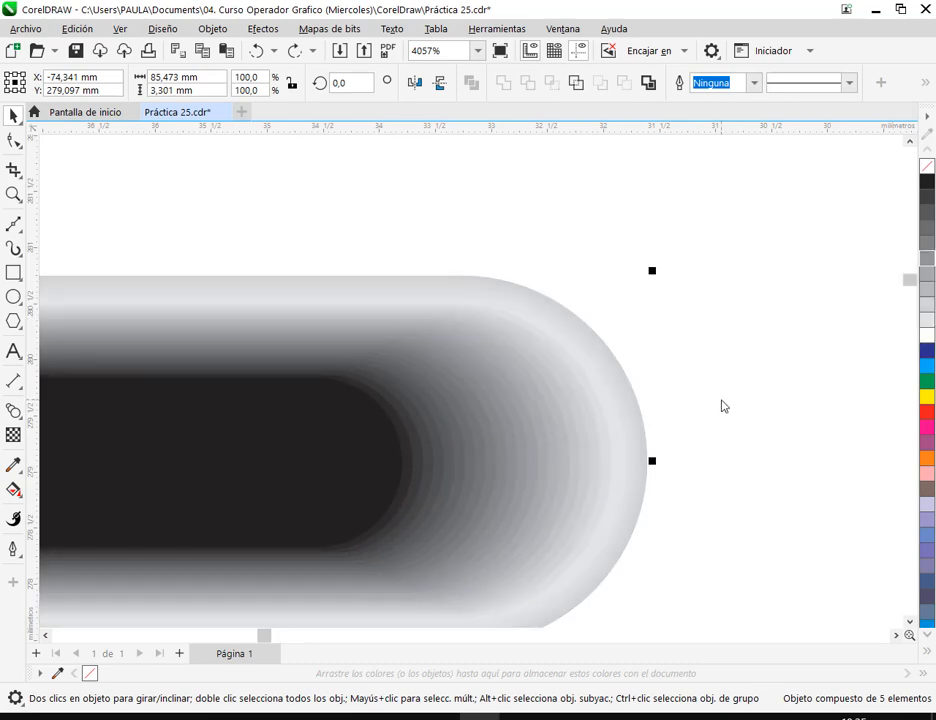
Fill the intermediate control bar with 10% black and the outermost control bar with 40% black
left_click(642, 426)
left_click(633, 428)
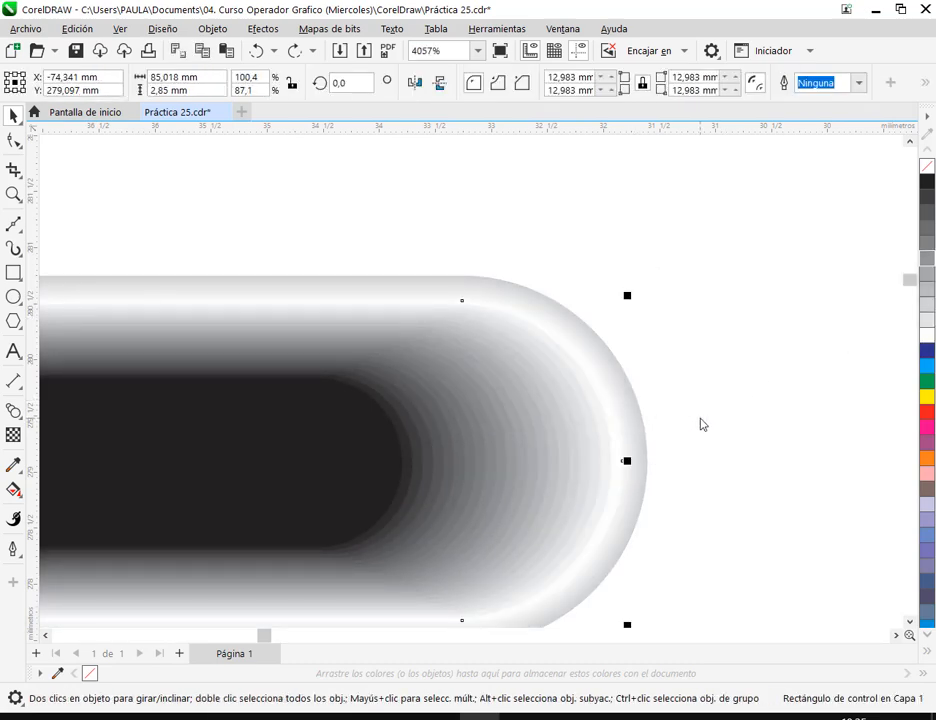
left_click(701, 425)
left_click(618, 495)
left_click(928, 322)
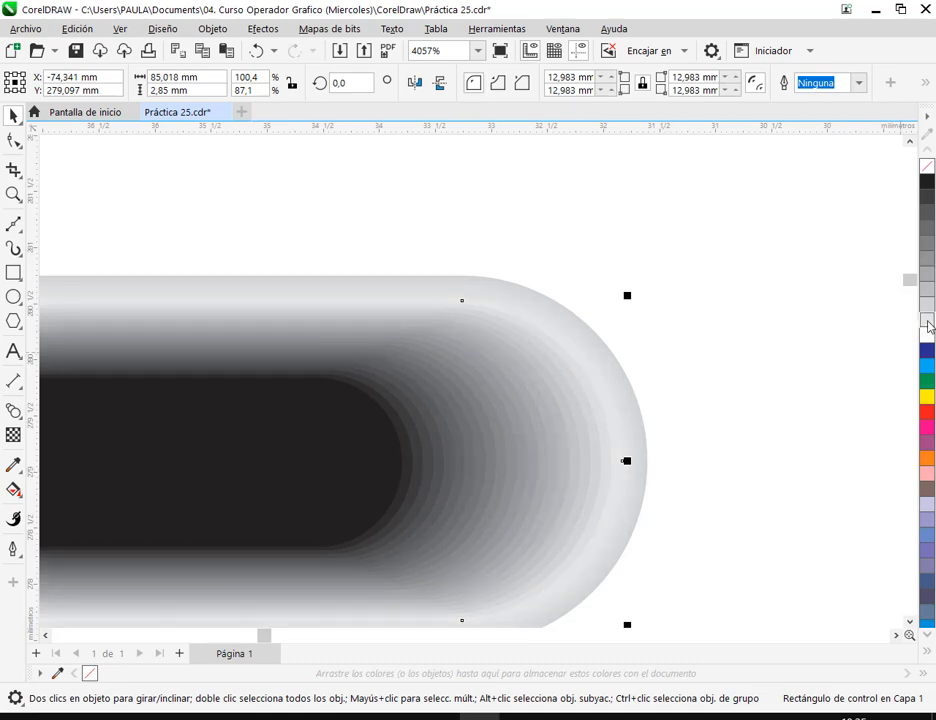
left_click_drag(535, 296, 535, 292)
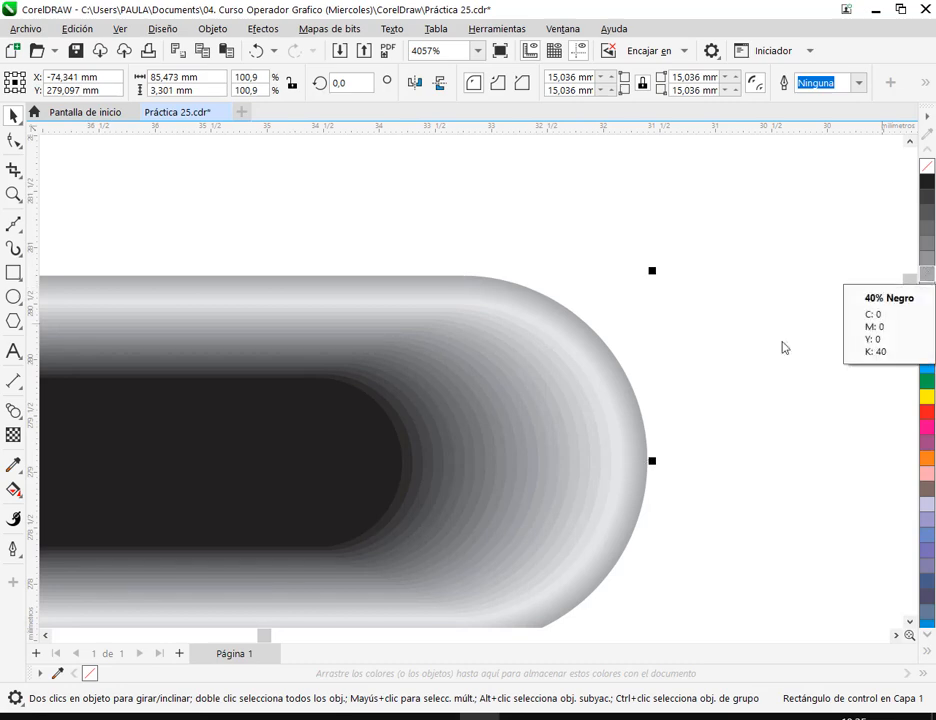
scroll(793, 351, "down", 4)
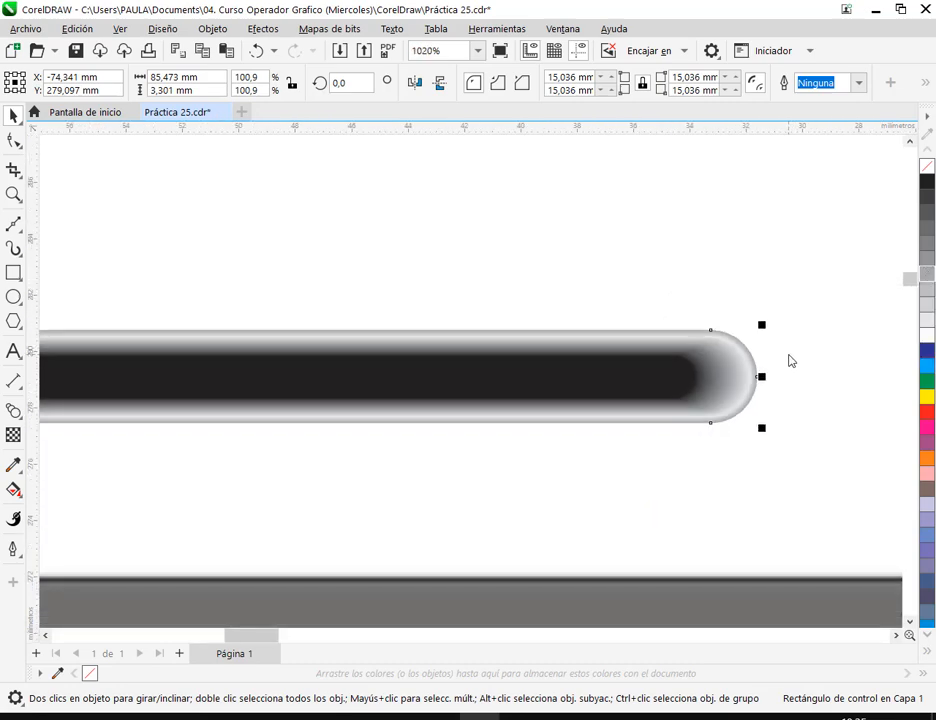
Group the five parts of the blended disc slot and move the group just above the redrawn stereo
left_click(800, 362)
scroll(798, 382, "down", 1)
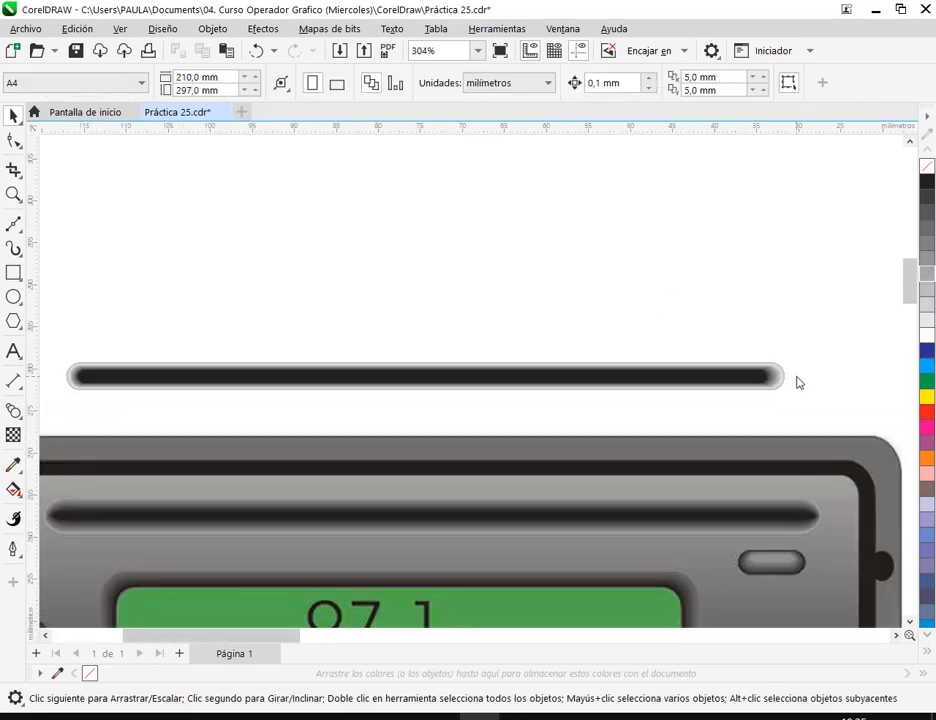
scroll(796, 382, "down", 1)
left_click_drag(696, 492, 542, 288)
left_click(259, 175)
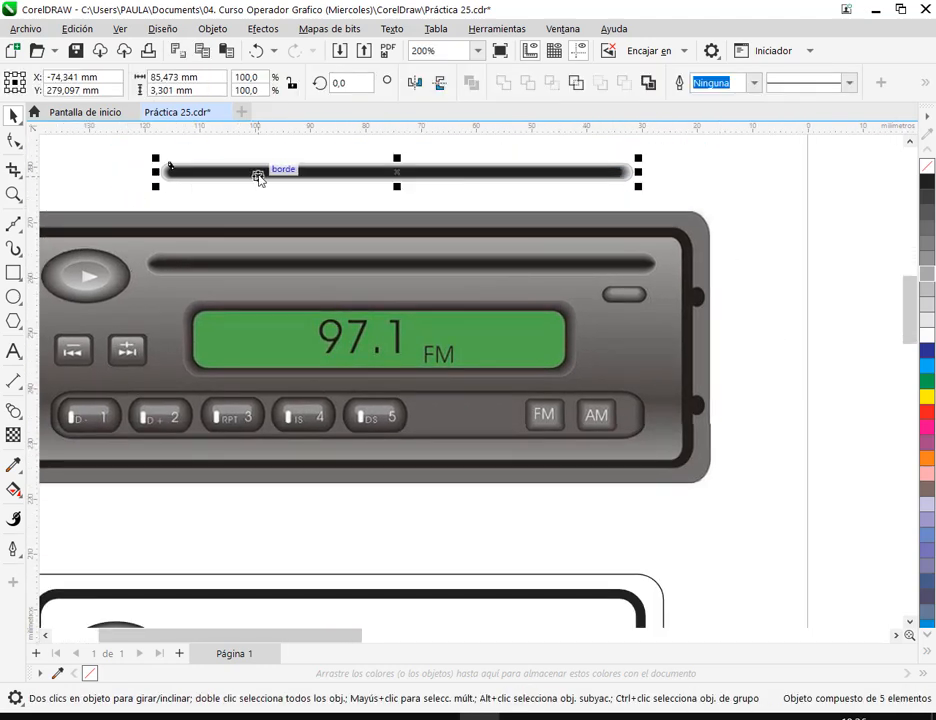
left_click_drag(412, 180, 396, 545)
left_click_drag(428, 499, 498, 381)
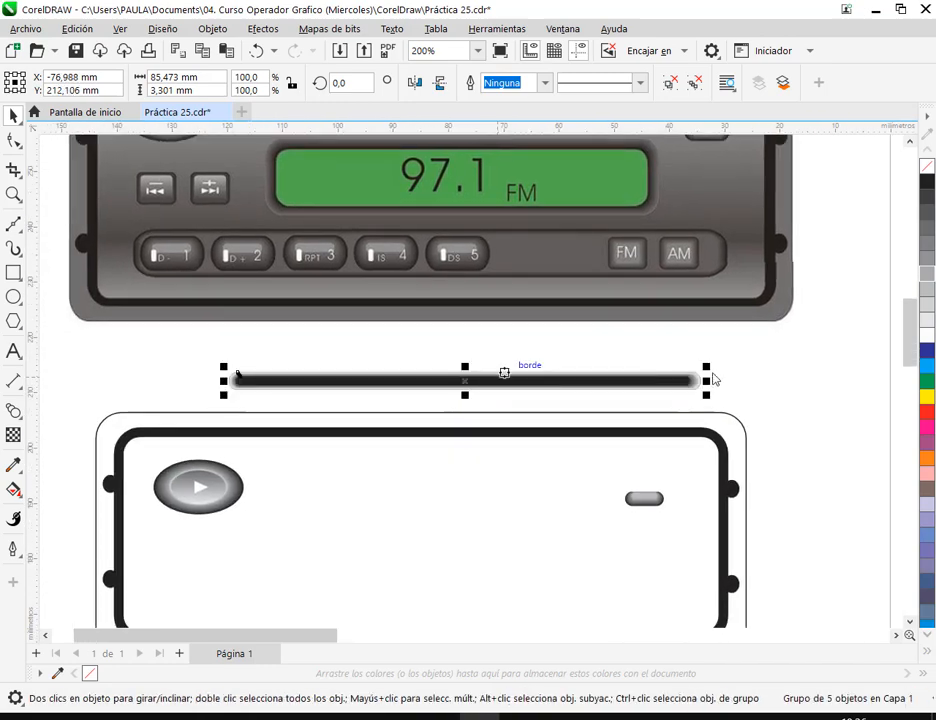
Unlock the thick-outlined inner frame rectangle of the redrawn stereo
left_click(700, 389)
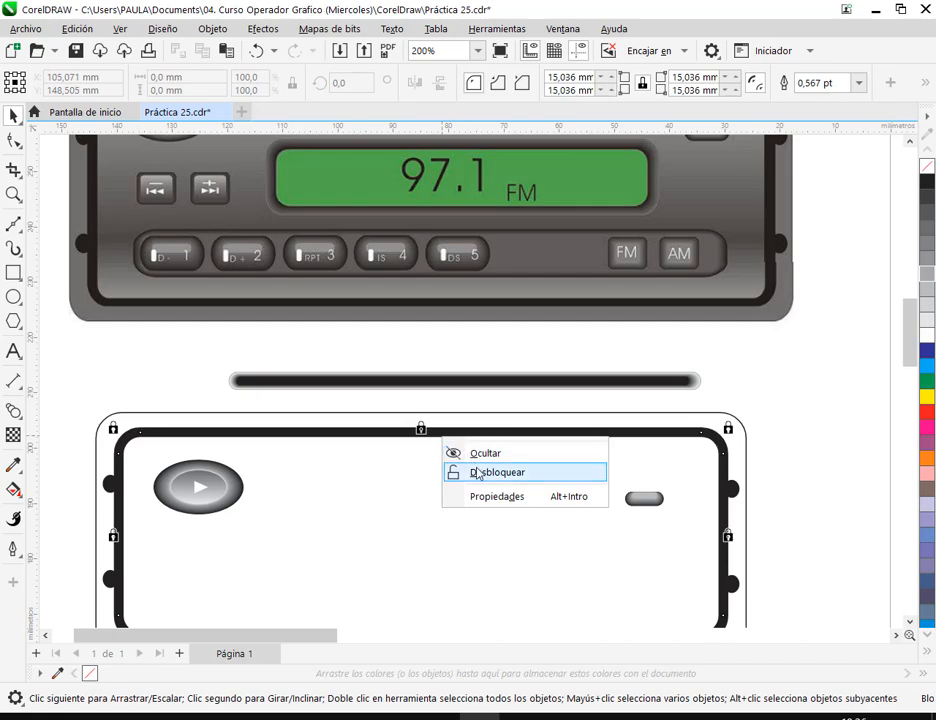
left_click(452, 472)
left_click(790, 447)
Apply a linear gradient fill to the inner frame rectangle, running vertically from its top edge to its bottom edge
left_click(626, 436)
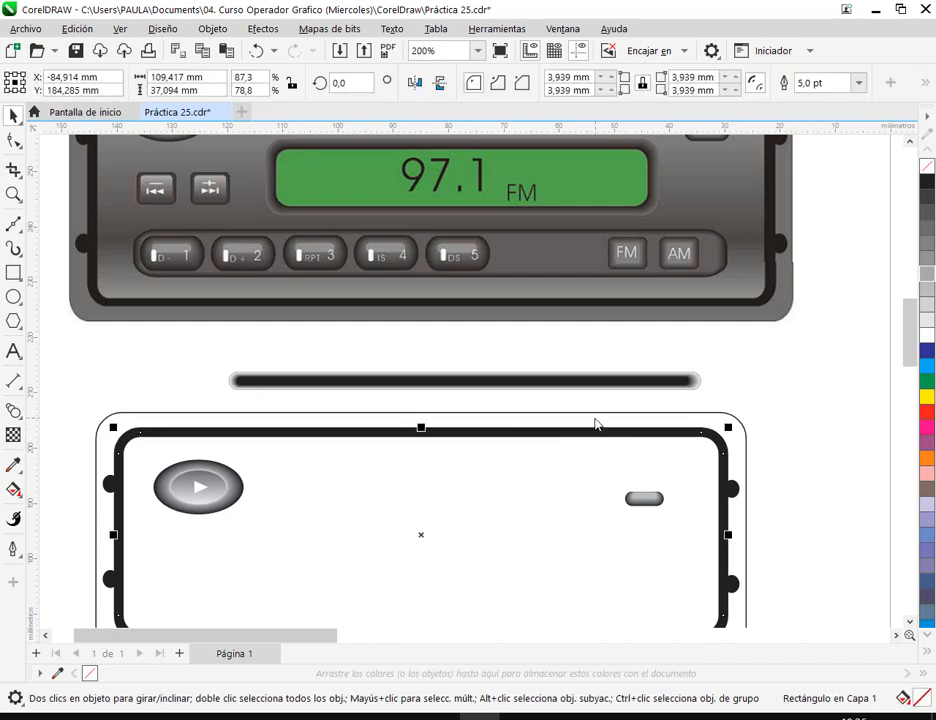
scroll(632, 320, "up", 3)
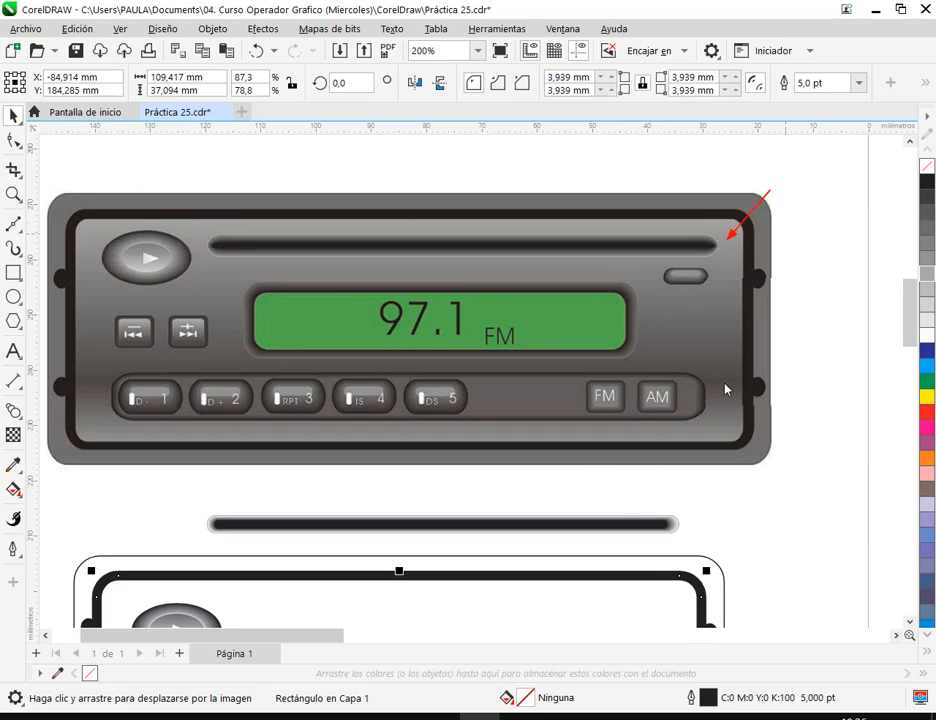
scroll(700, 426, "down", 1)
scroll(591, 522, "down", 2)
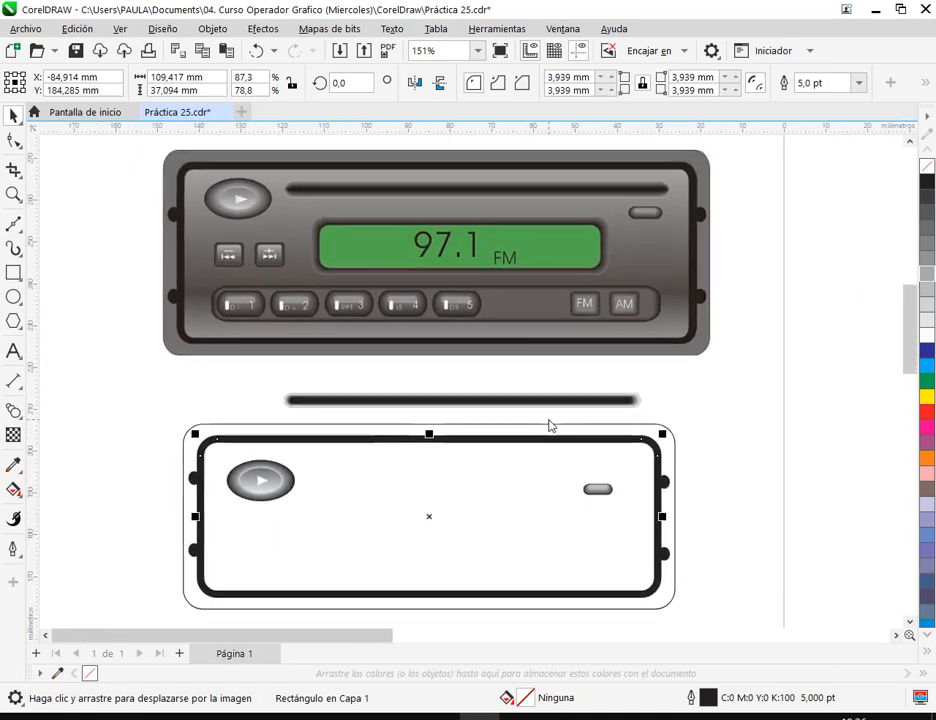
left_click(13, 489)
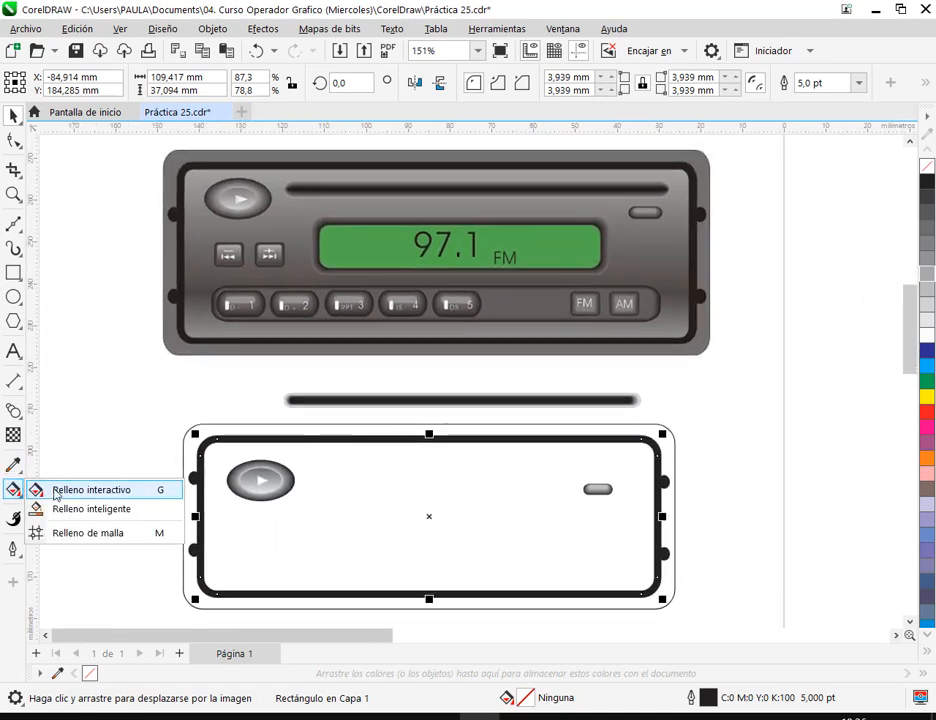
left_click(55, 490)
left_click(62, 82)
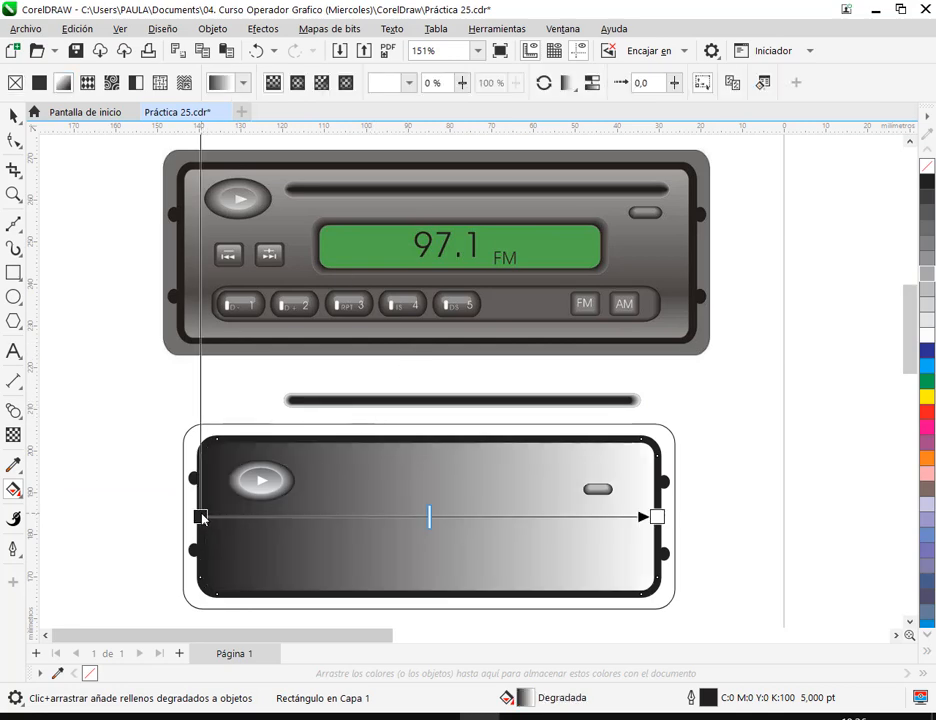
left_click_drag(209, 517, 432, 440)
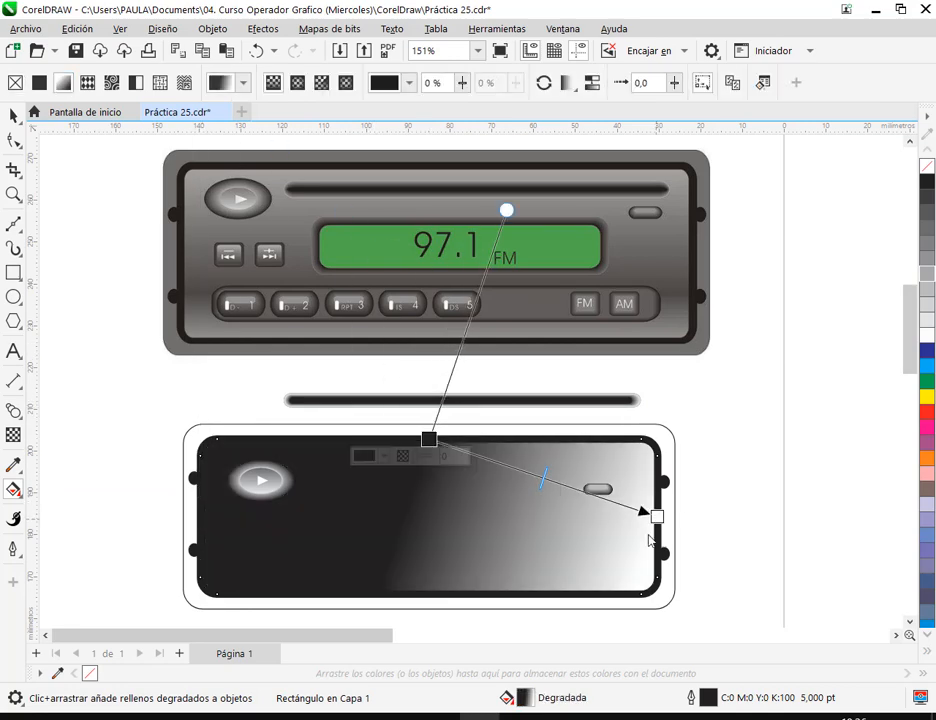
left_click_drag(656, 516, 430, 594)
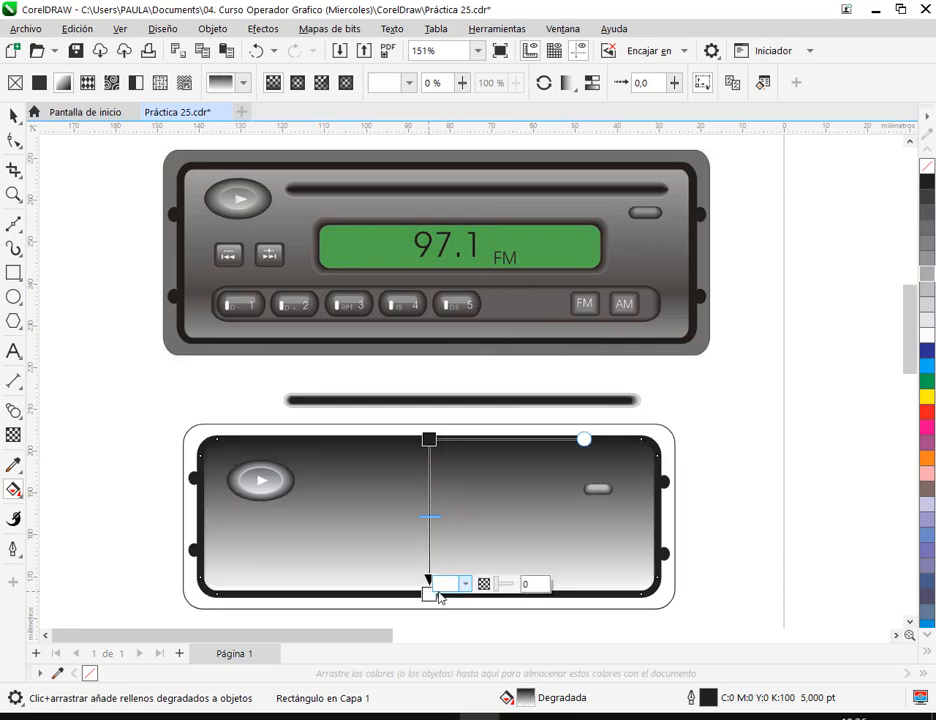
Color the gradient's bottom end 20% black and its top end 30% black
left_click(926, 311)
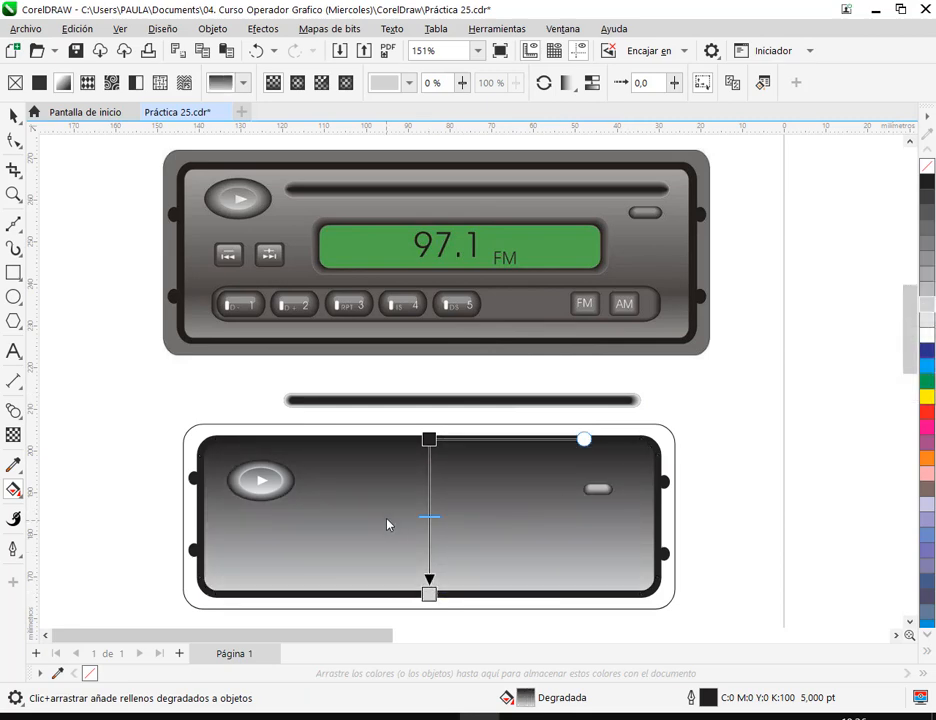
left_click(928, 311)
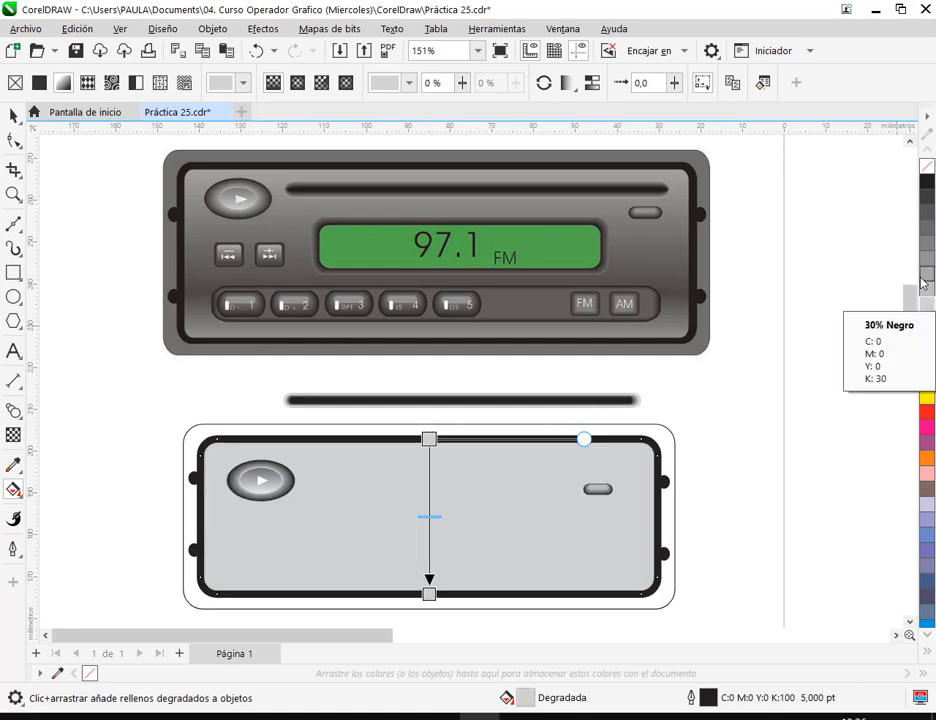
left_click(927, 274)
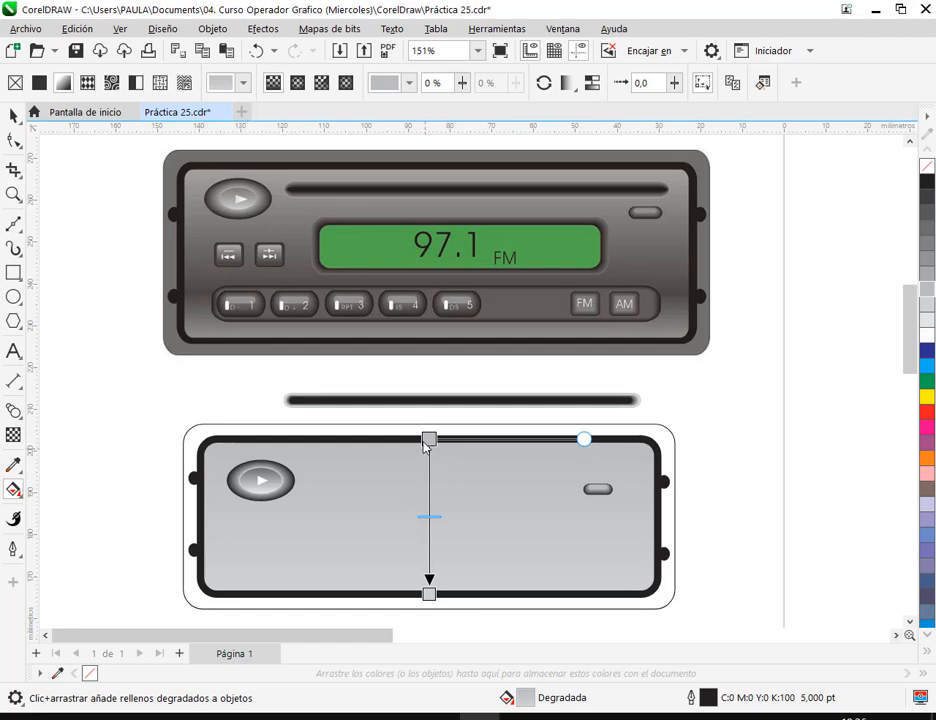
Add two intermediate gradient stops, one at 74% in 90% black and one at 36% in 70% black
left_click_drag(425, 446, 443, 595)
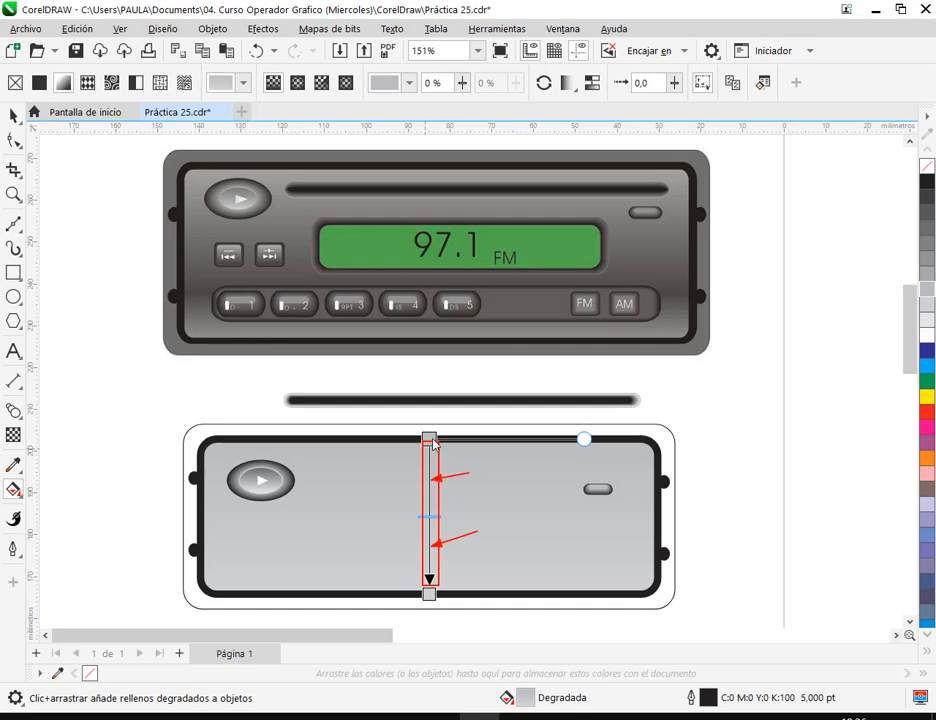
double_click(429, 554)
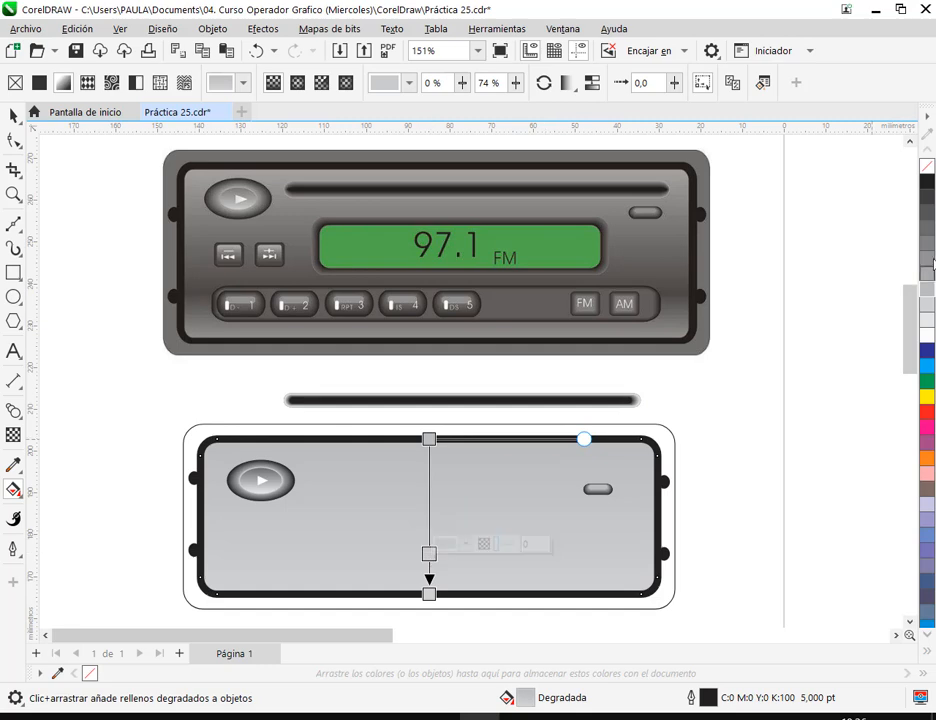
left_click(928, 227)
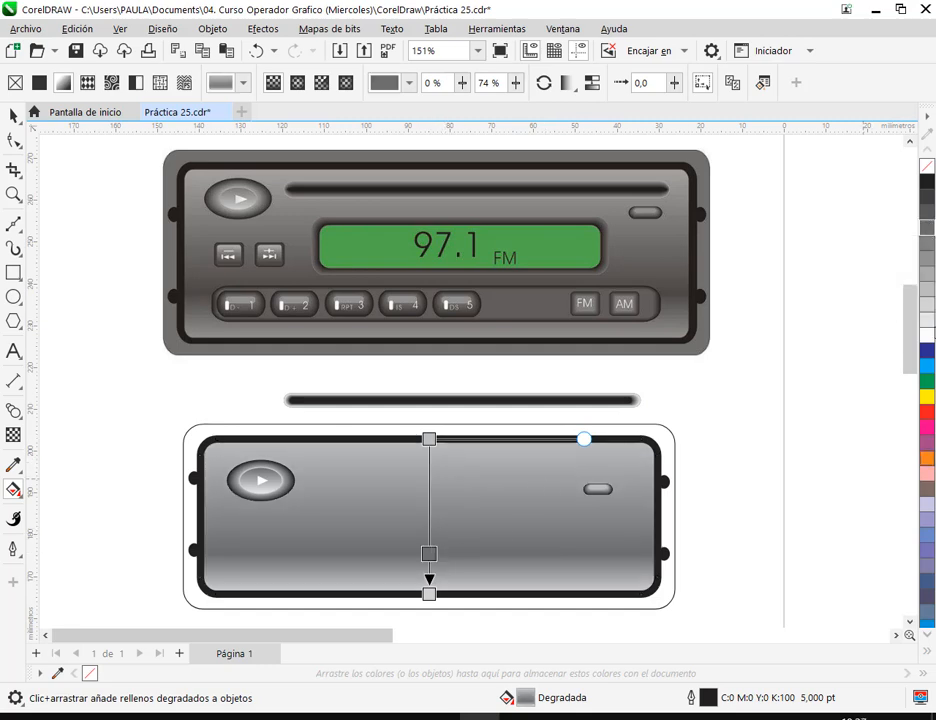
left_click(930, 204)
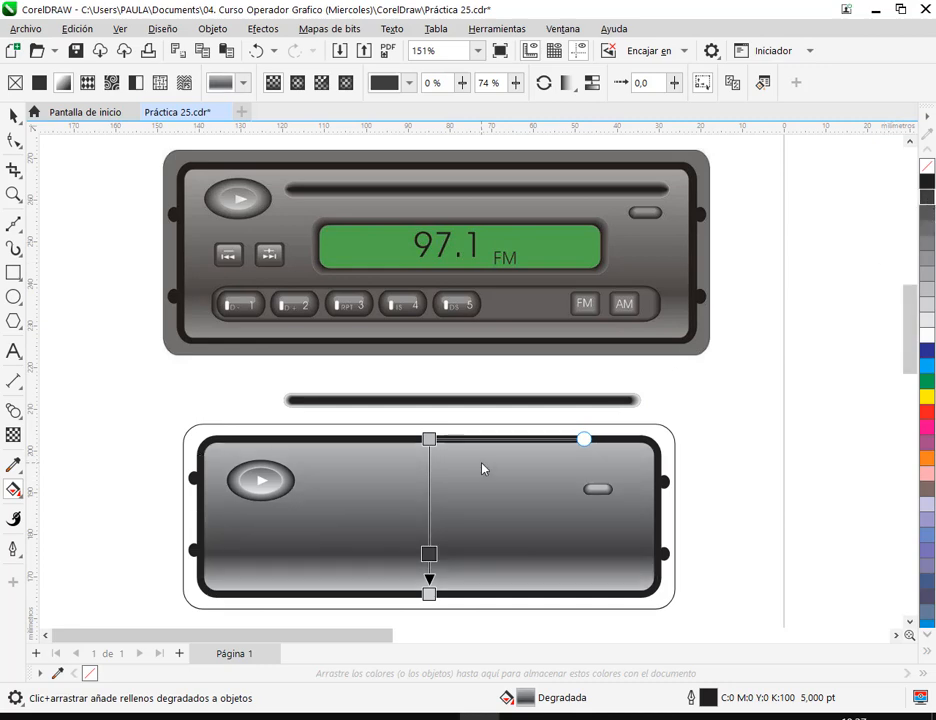
double_click(428, 496)
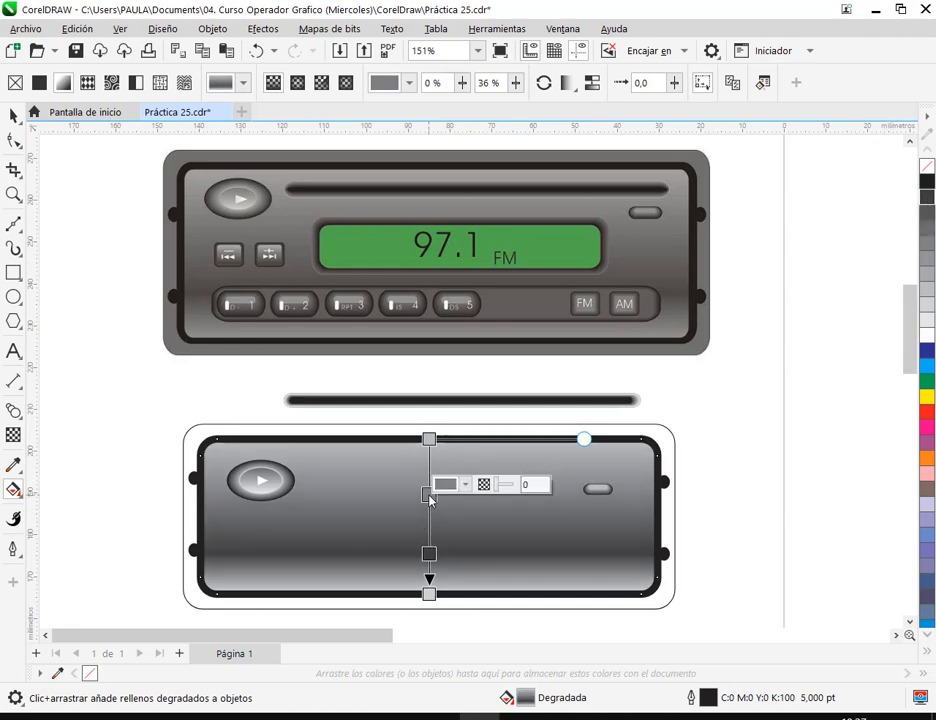
left_click(930, 213)
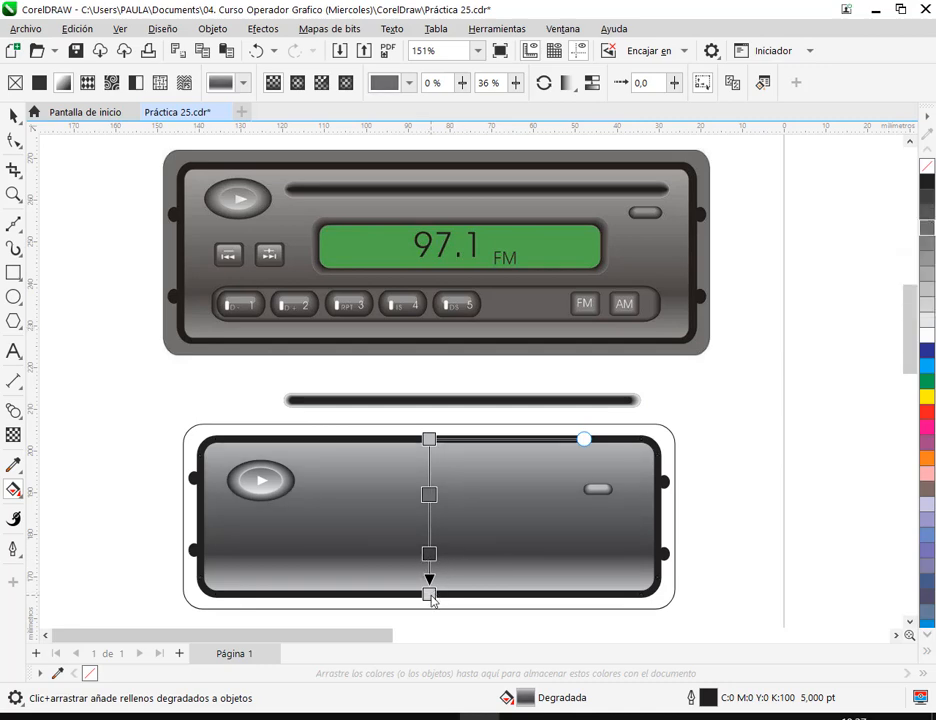
Extend both gradient ends beyond the inner frame, shift the upper stop upward and move the lower stop to 71%
left_click_drag(431, 597, 429, 616)
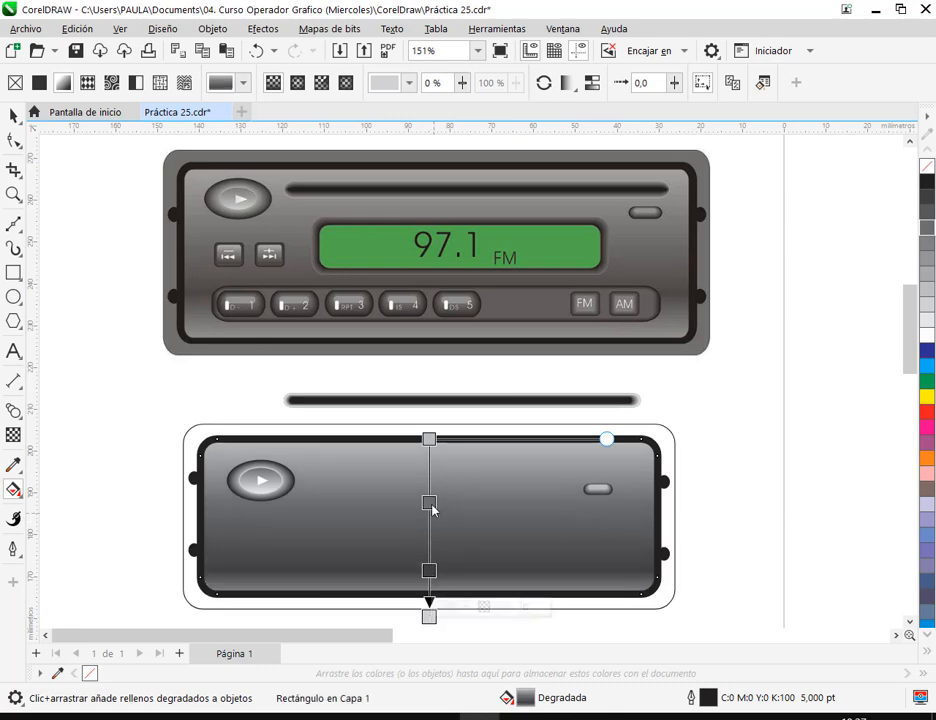
left_click_drag(429, 439, 428, 424)
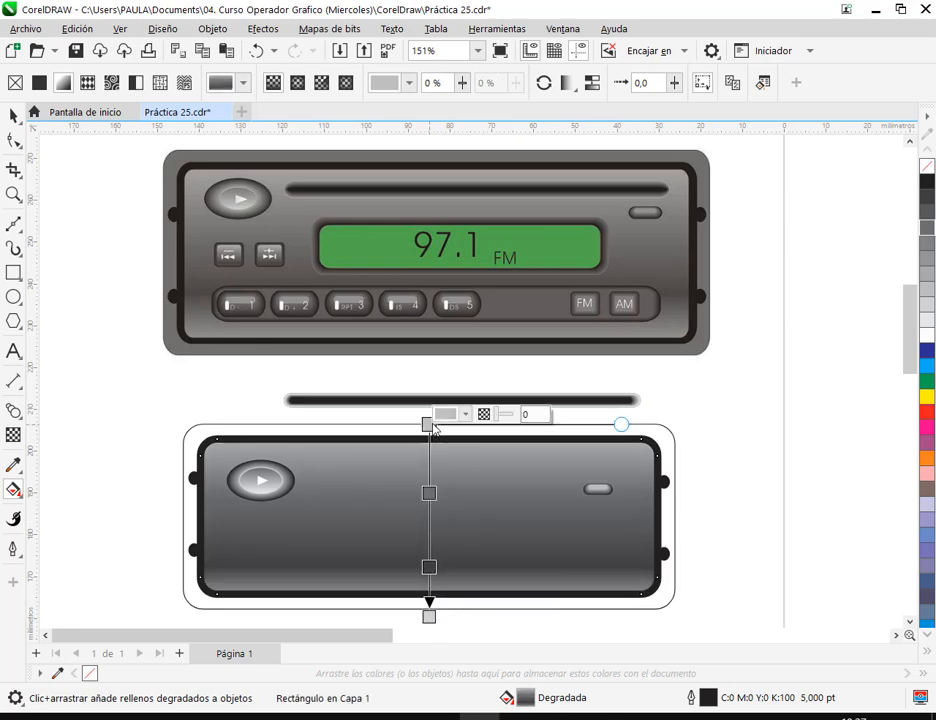
left_click_drag(430, 494, 429, 477)
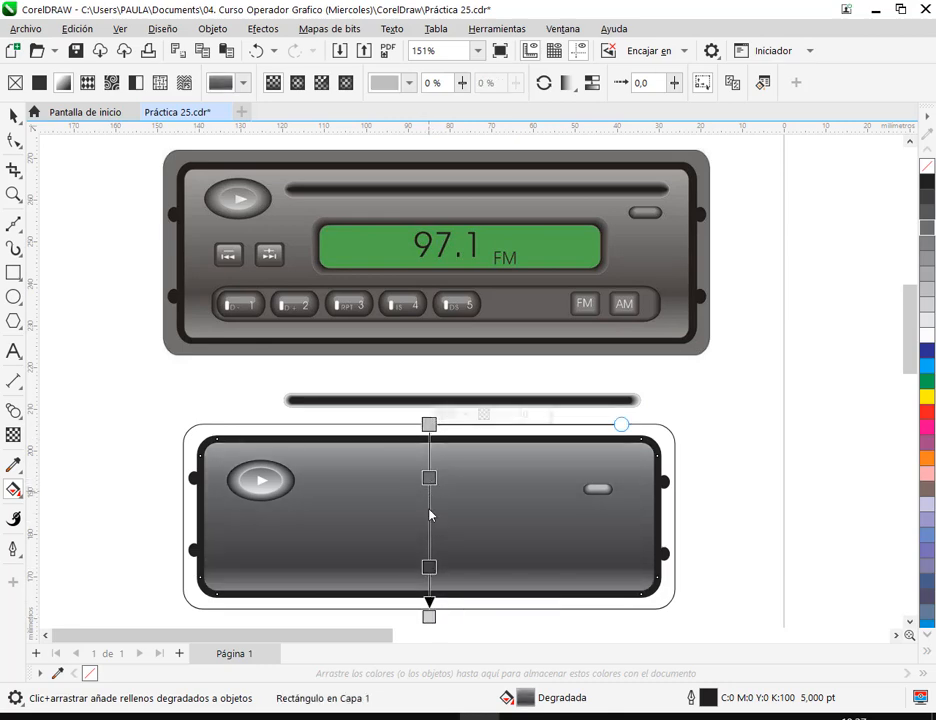
left_click_drag(429, 573, 429, 560)
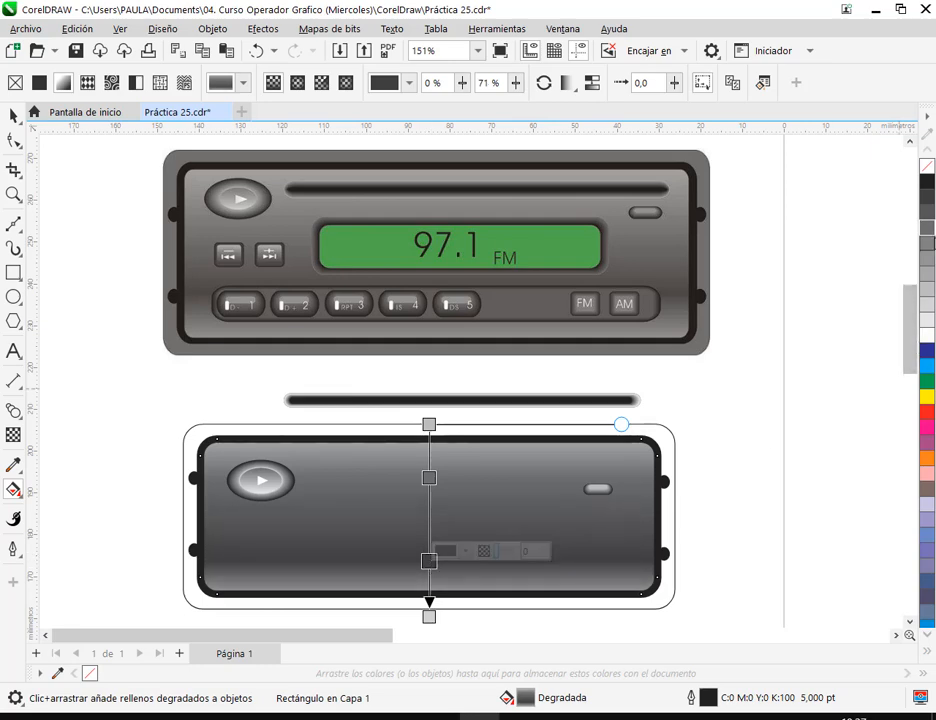
Recolor the lower gradient stop 60% black at 75% and pull the gradient's end back to the frame's bottom edge
left_click_drag(927, 257, 429, 552)
left_click(429, 618)
left_click(430, 552)
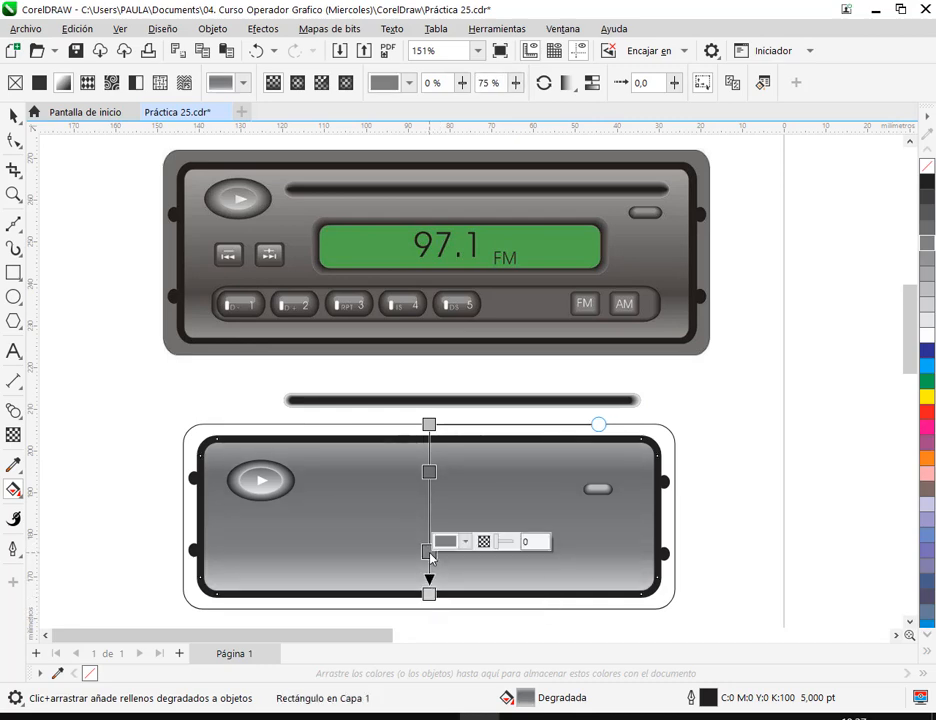
Try deleting the upper gradient stop, restore it, and reposition it at 39% with the gradient start just above the inner frame
double_click(429, 472)
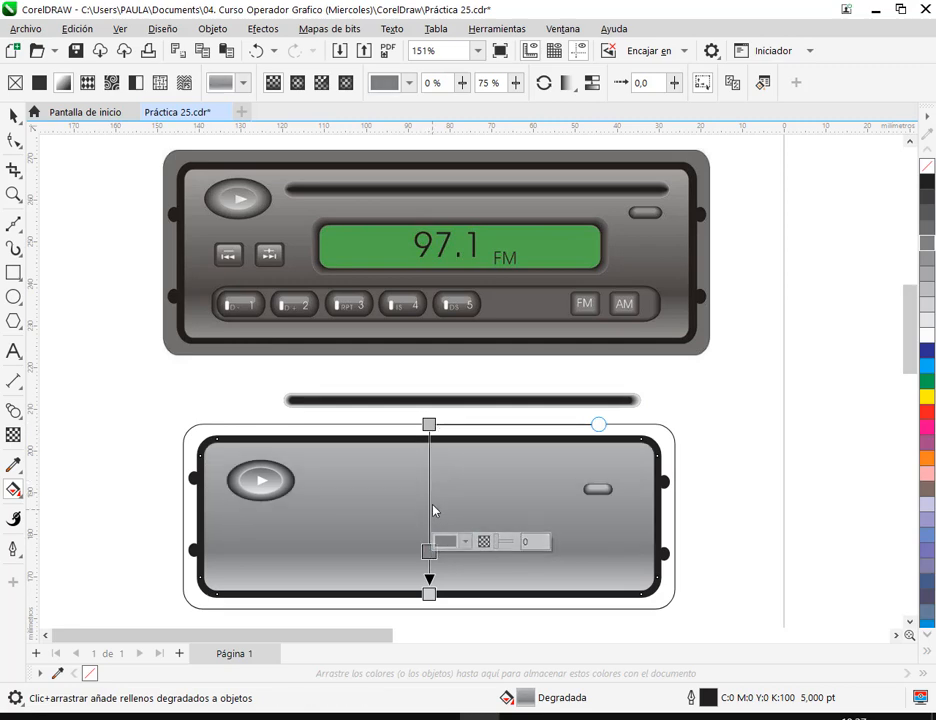
double_click(429, 472)
left_click_drag(429, 472, 428, 505)
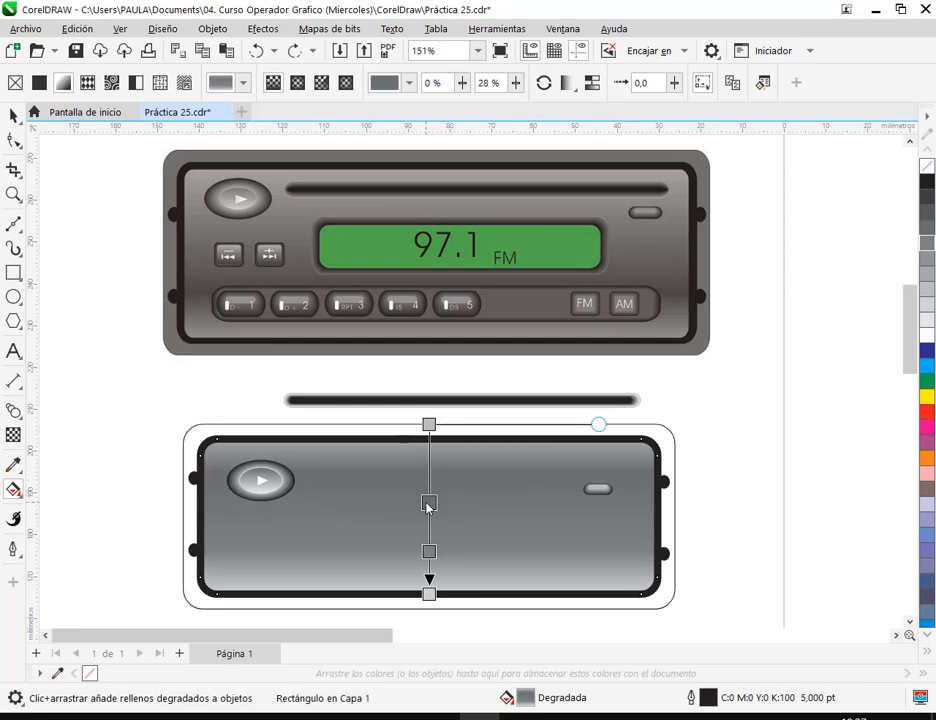
left_click_drag(429, 424, 429, 450)
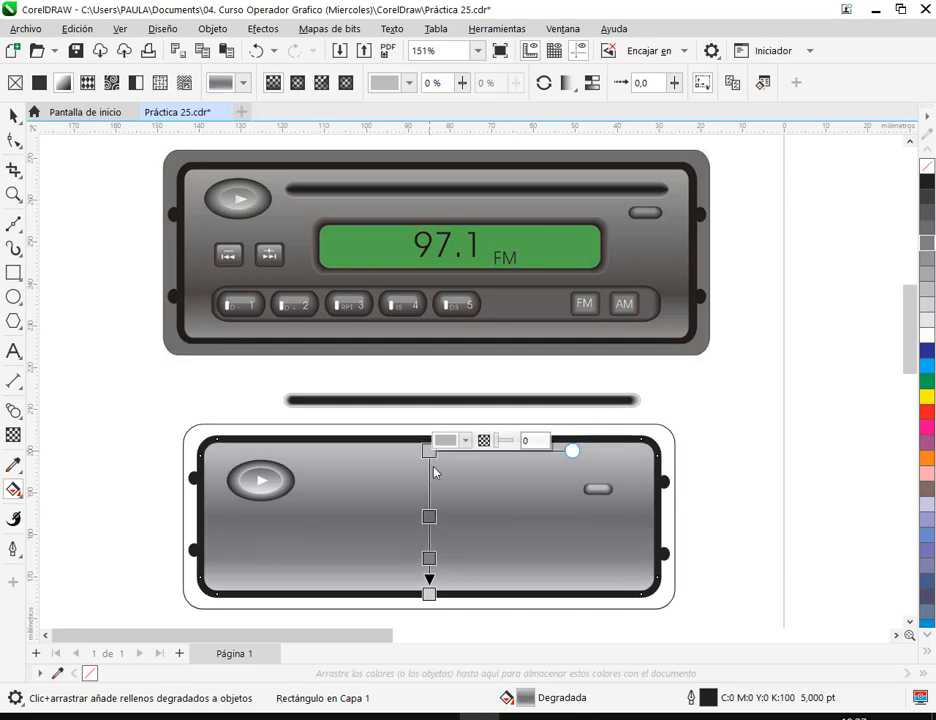
left_click_drag(430, 515, 430, 499)
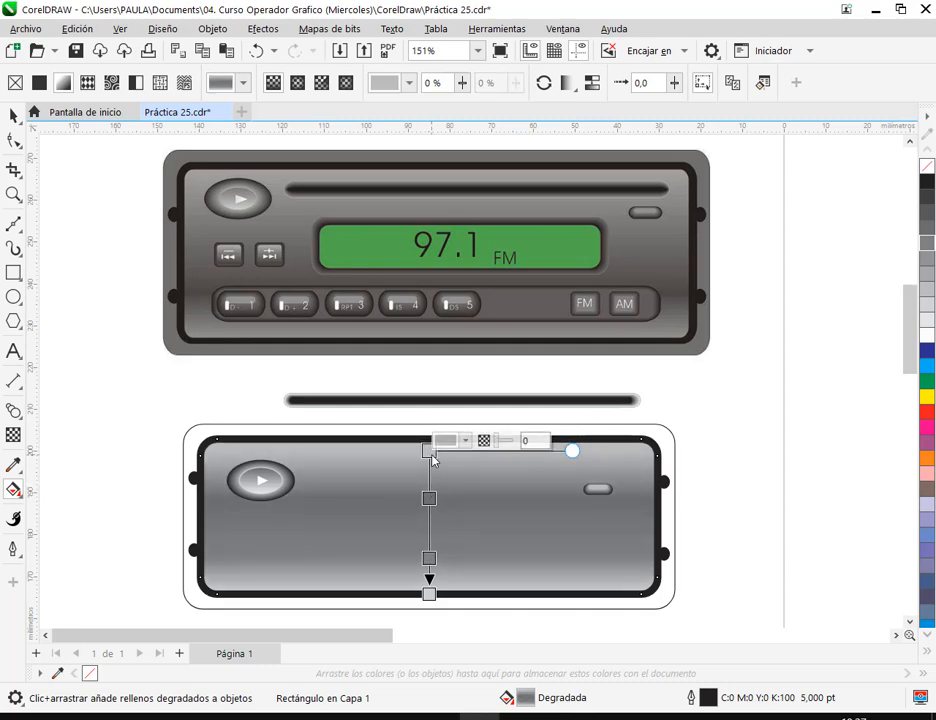
left_click_drag(432, 455, 431, 434)
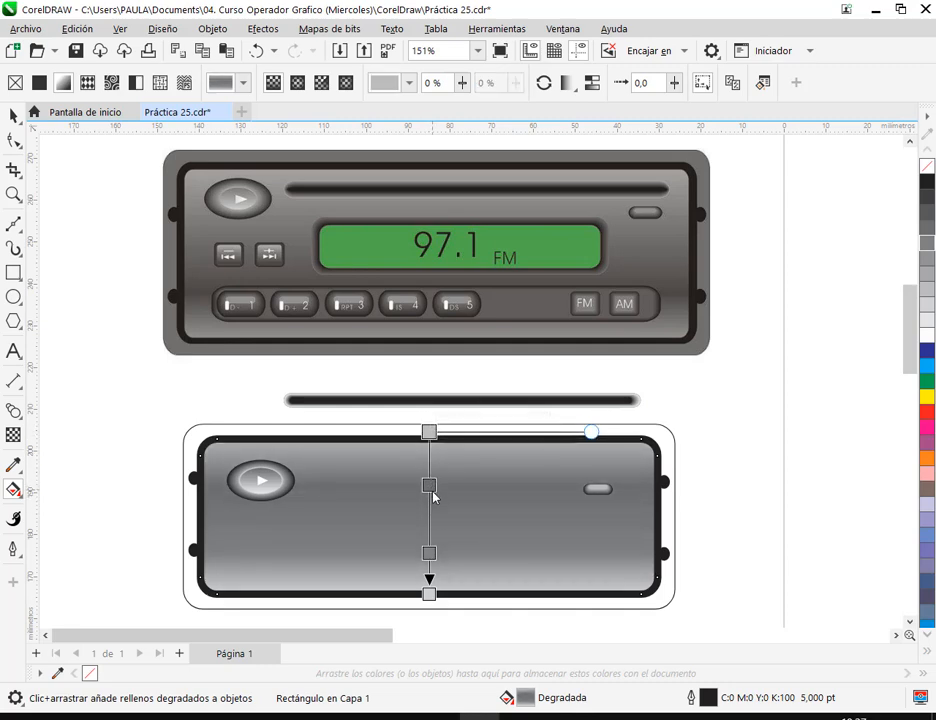
left_click_drag(432, 492, 433, 500)
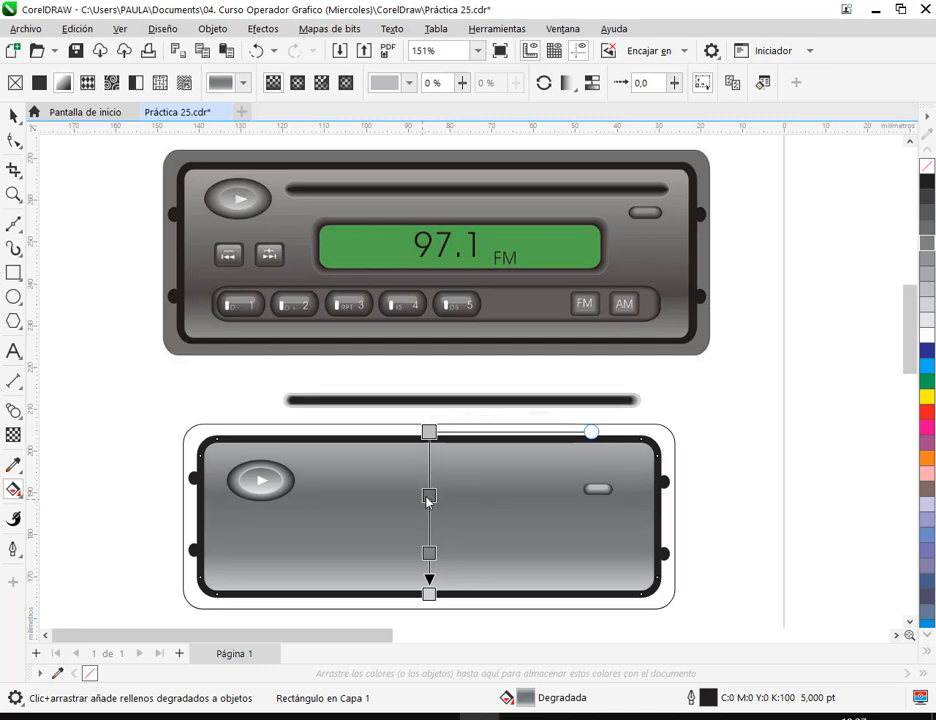
Color the upper gradient stop 50% black and the lower stop 70% black
left_click(429, 494)
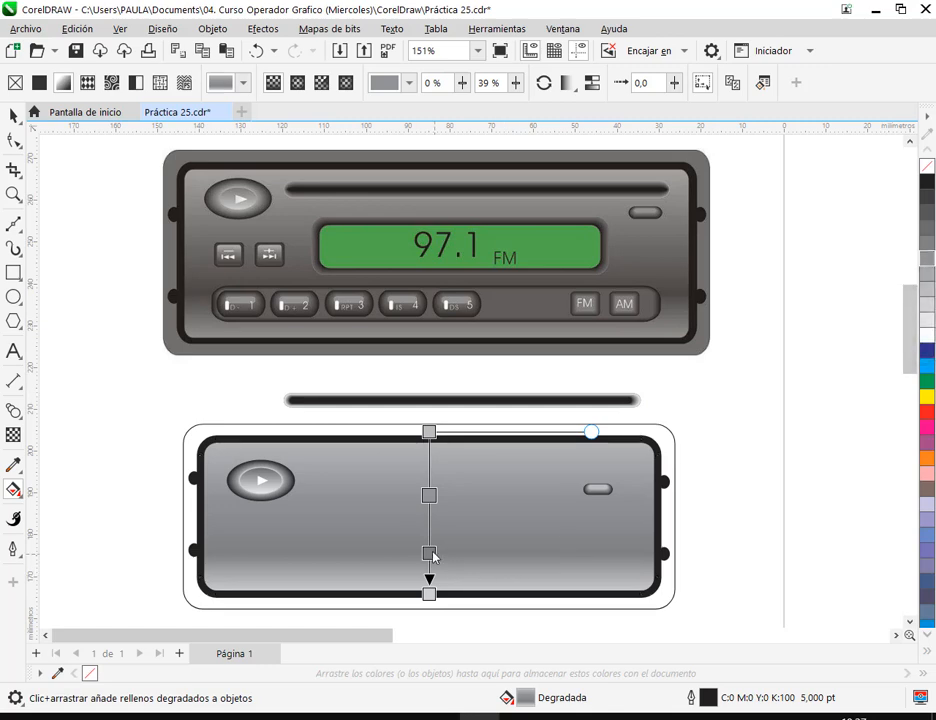
left_click(429, 552)
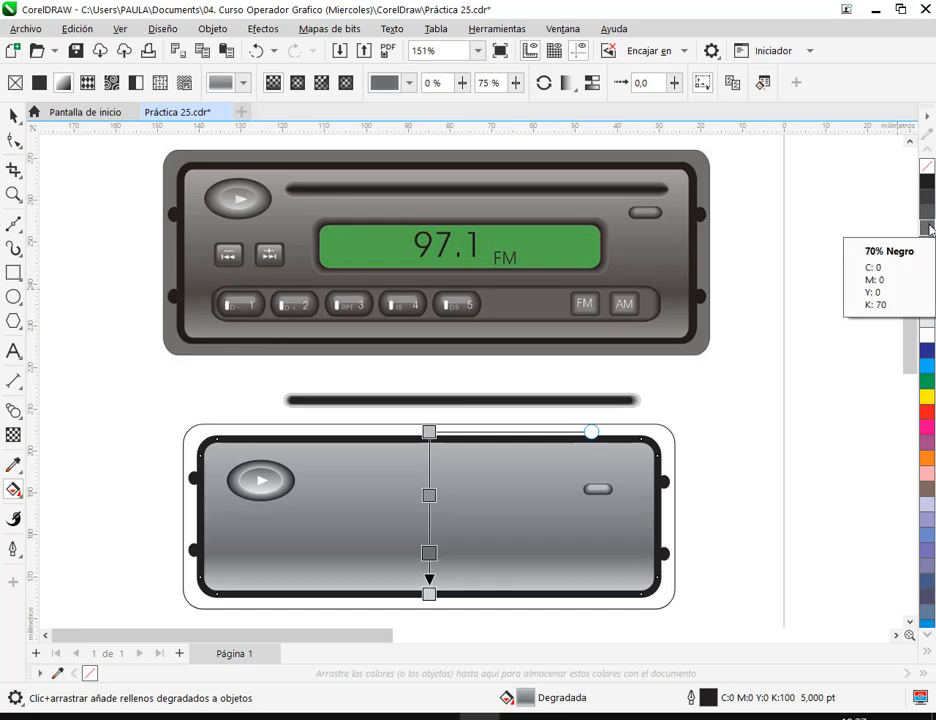
Try coloring the upper gradient stop 70% black and undo the color change
left_click(431, 495)
left_click(929, 231)
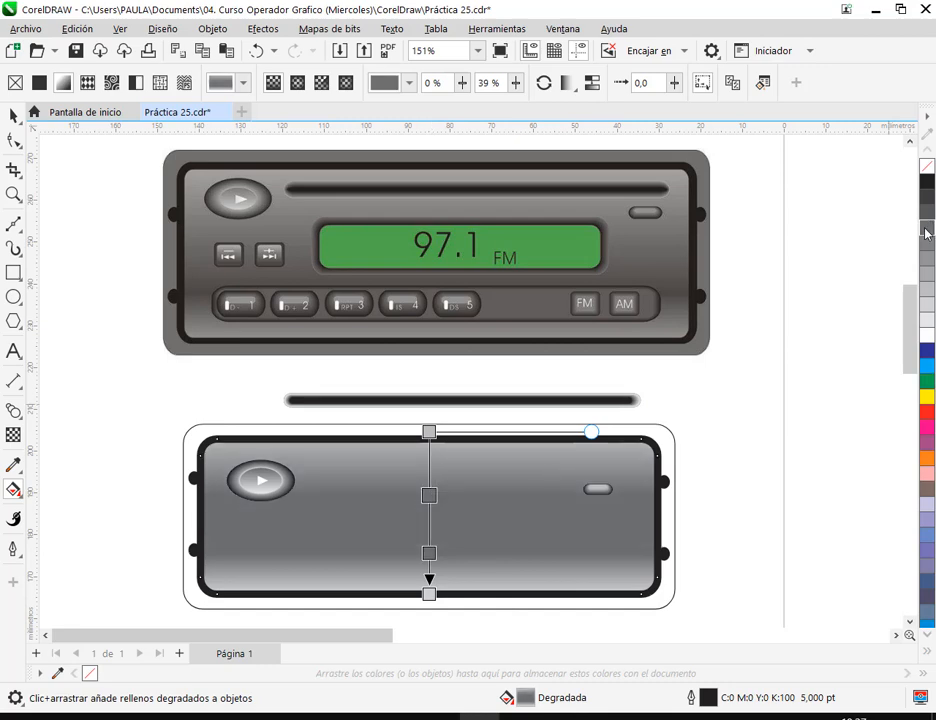
key("ctrl+z")
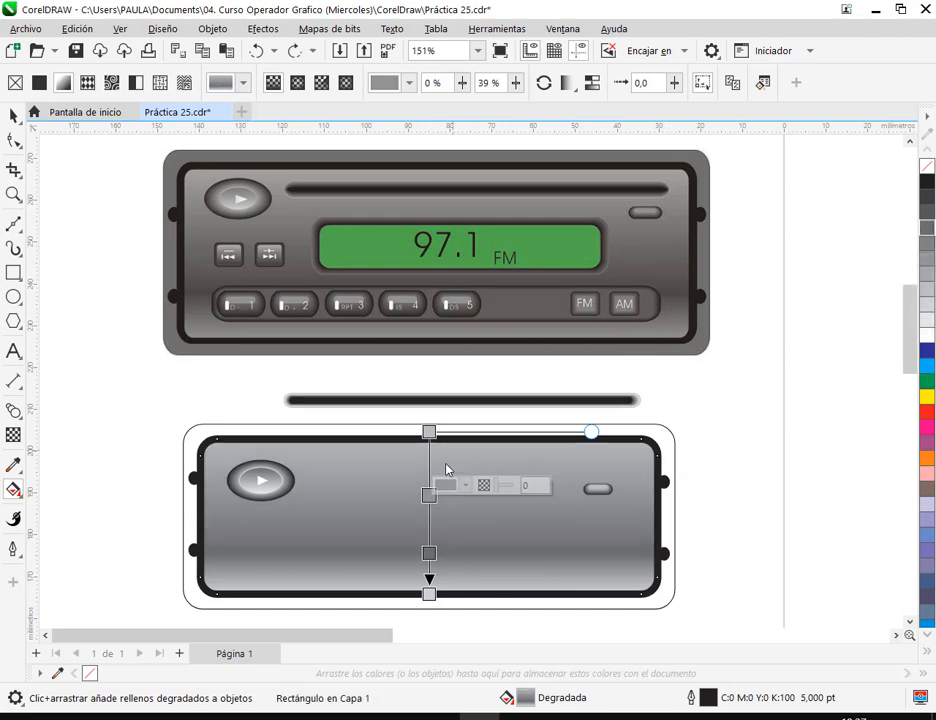
Move the dark CD slot group onto the upper part of the gray panel and scale it to about 74.6 mm wide
left_click(14, 115)
left_click(101, 311)
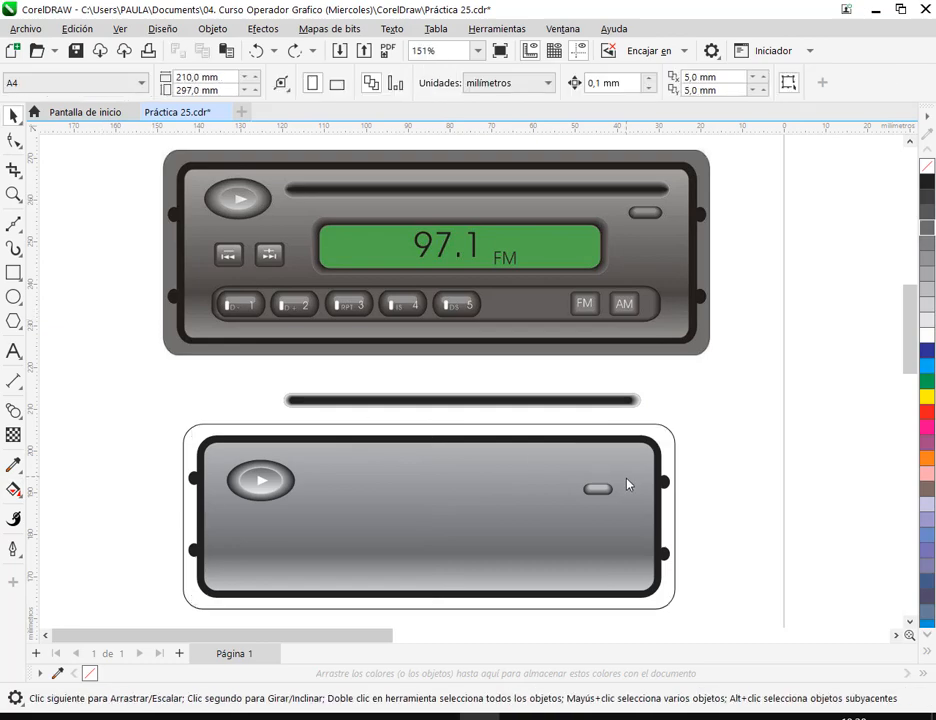
left_click_drag(489, 406, 514, 476)
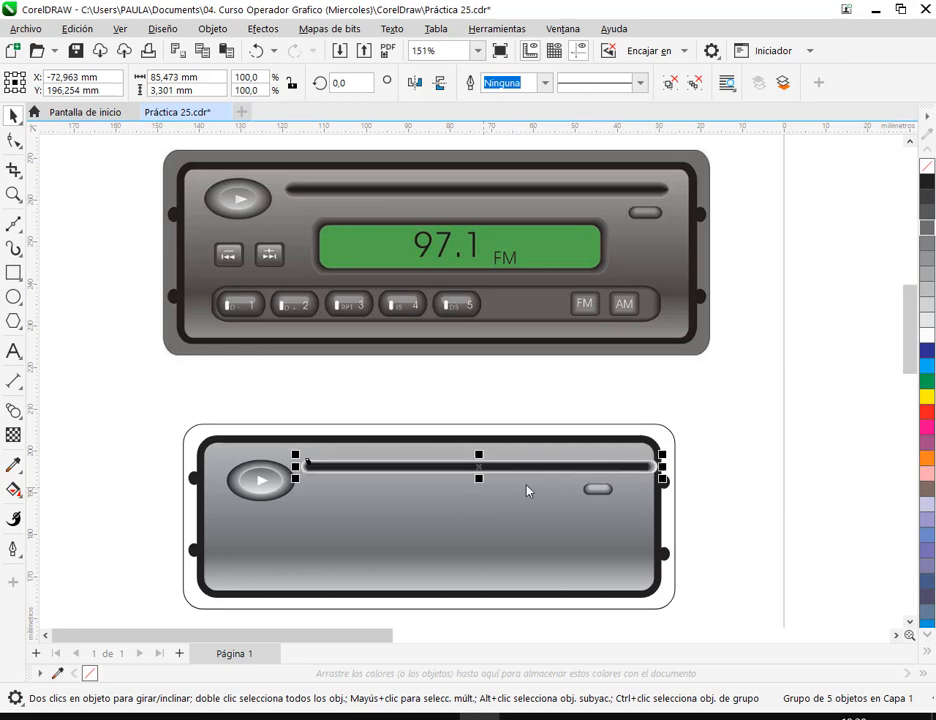
left_click_drag(665, 457, 618, 459)
left_click_drag(528, 468, 534, 473)
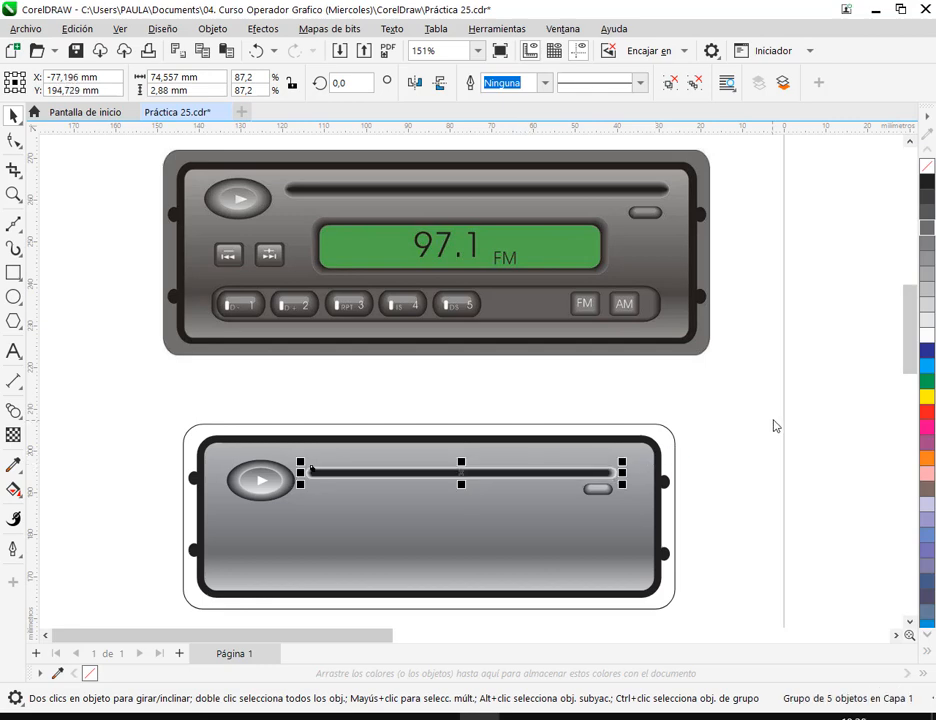
left_click(740, 406)
Nudge the CD slot right and up so it sits between the play button and the panel's right edge, above the small button
left_click(495, 478)
key("Up")
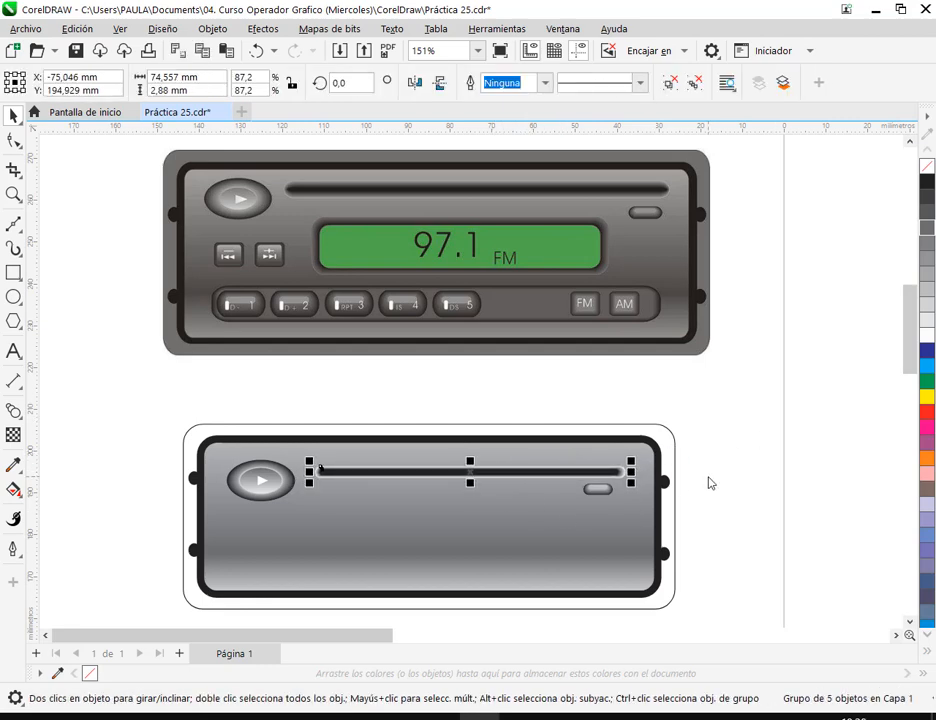
key("Right")
key("Right")
key("Right")
key("Right")
key("Up")
key("Up")
key("Up")
key("Up")
key("Up")
key("Up")
left_click(709, 482)
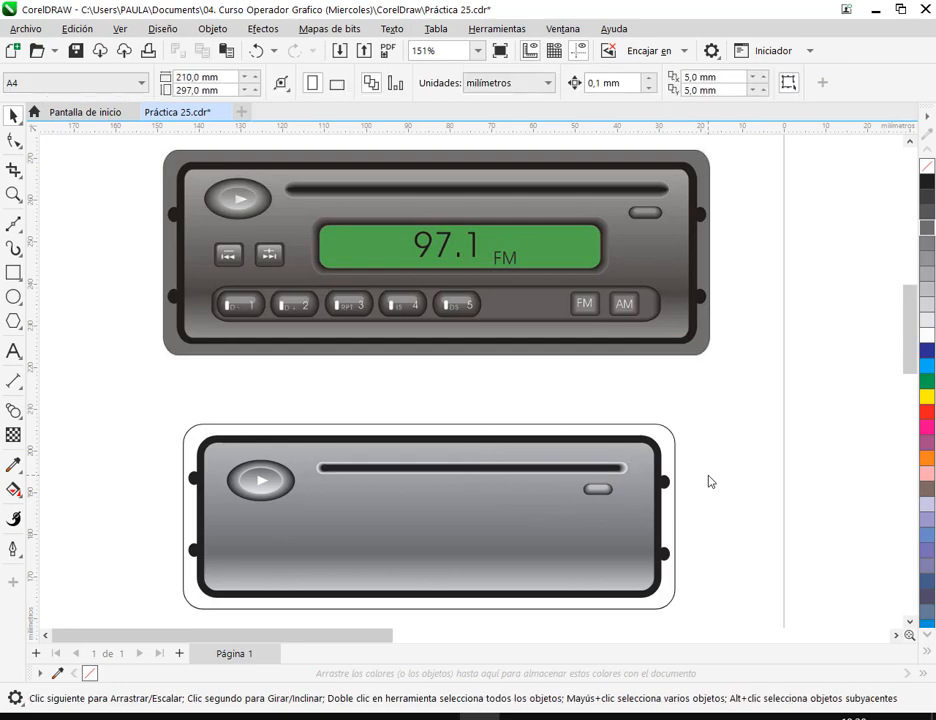
Recolor the panel gradient's upper middle stop at 39% to a bluish gray of C56 M45 Y42 K8
scroll(668, 441, "up", 2)
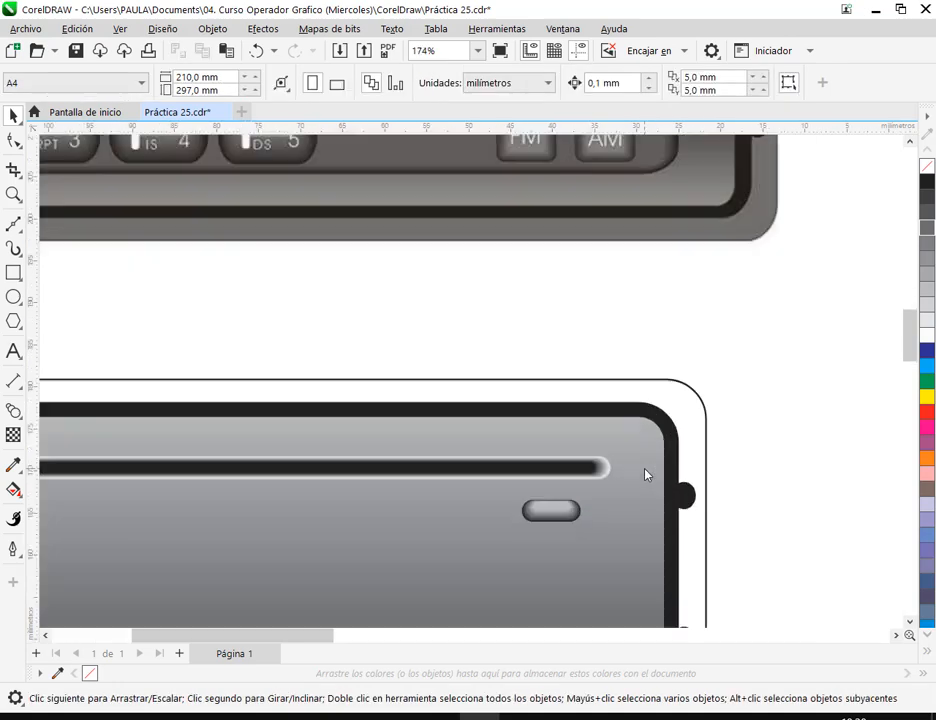
scroll(587, 476, "down", 1)
scroll(675, 547, "up", 3)
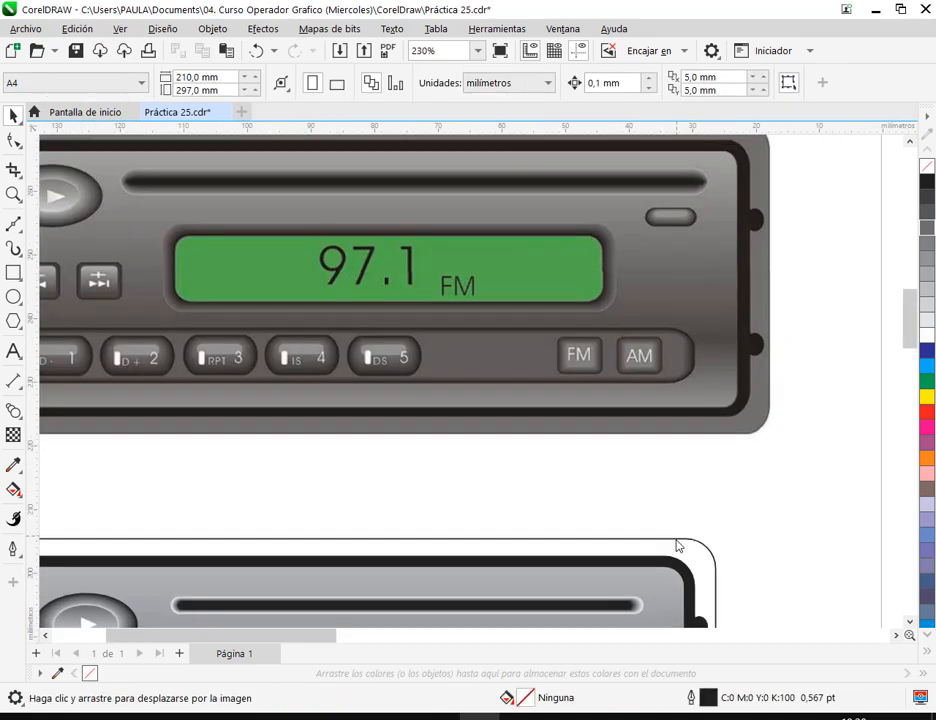
scroll(654, 267, "down", 5)
scroll(604, 444, "up", 2)
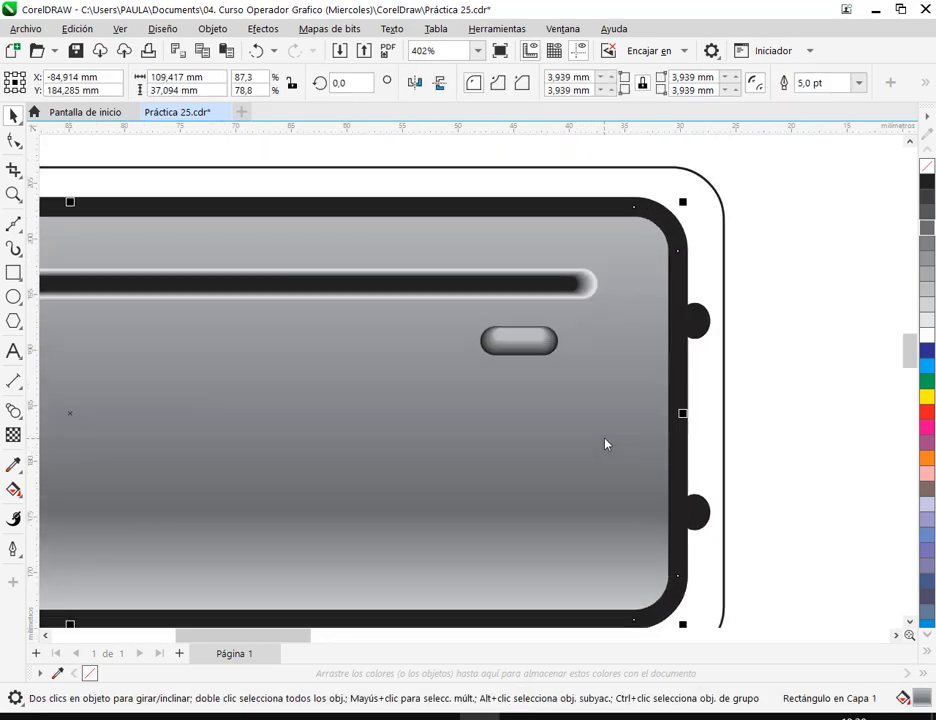
left_click(13, 489)
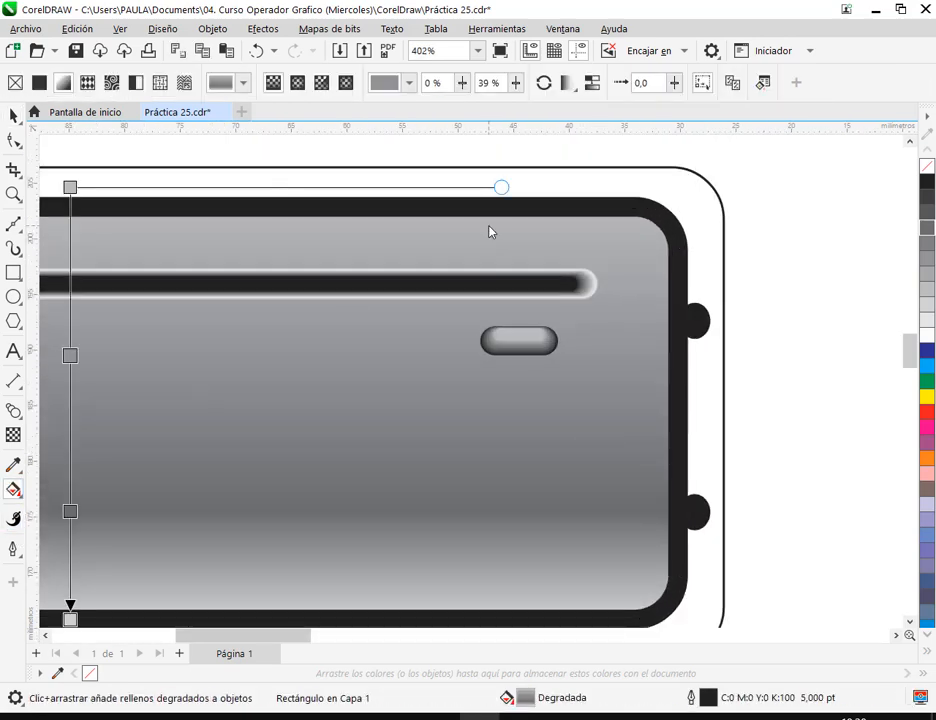
left_click(70, 355)
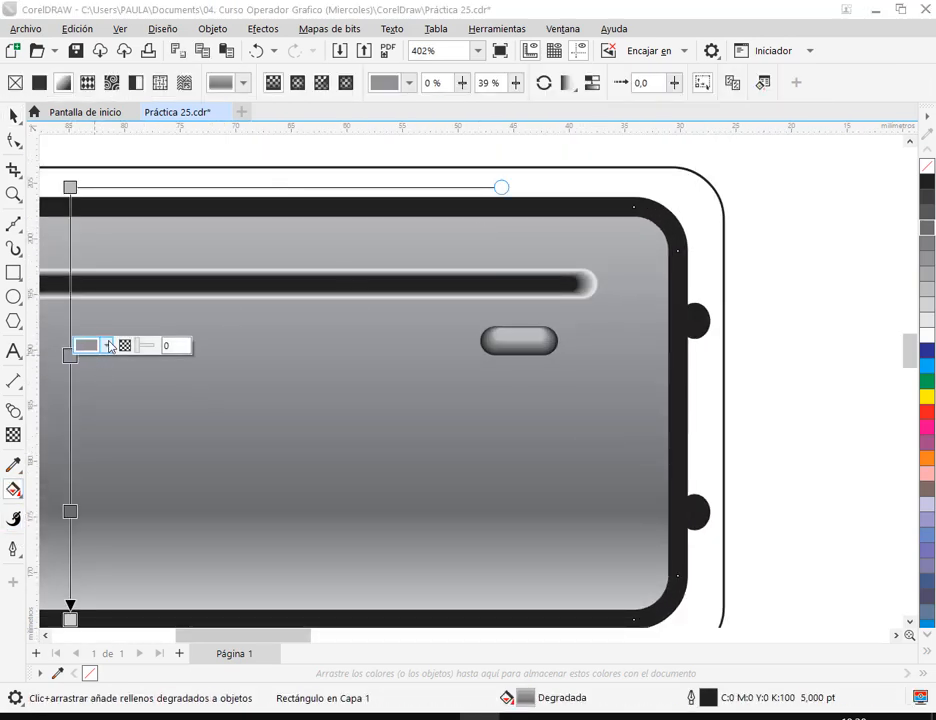
left_click(107, 345)
left_click(92, 378)
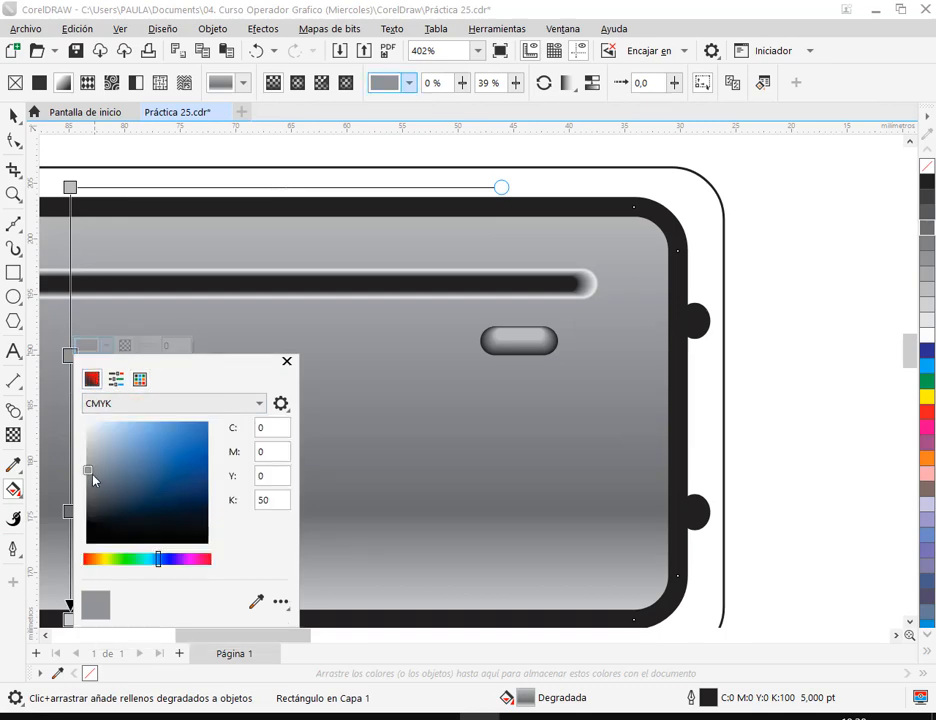
left_click_drag(87, 475, 94, 484)
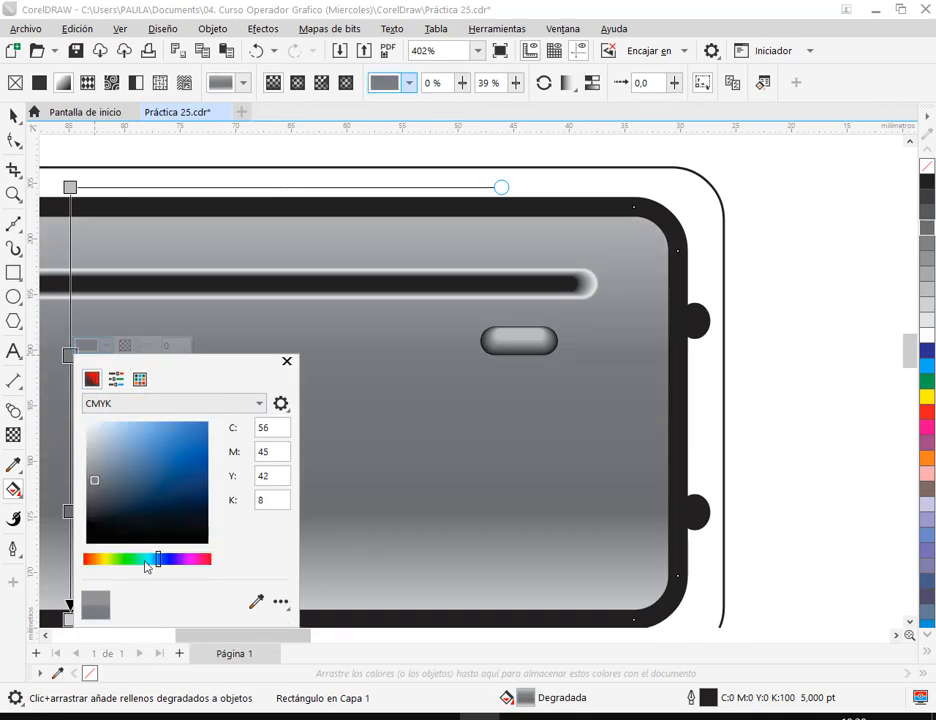
left_click(286, 362)
left_click(13, 115)
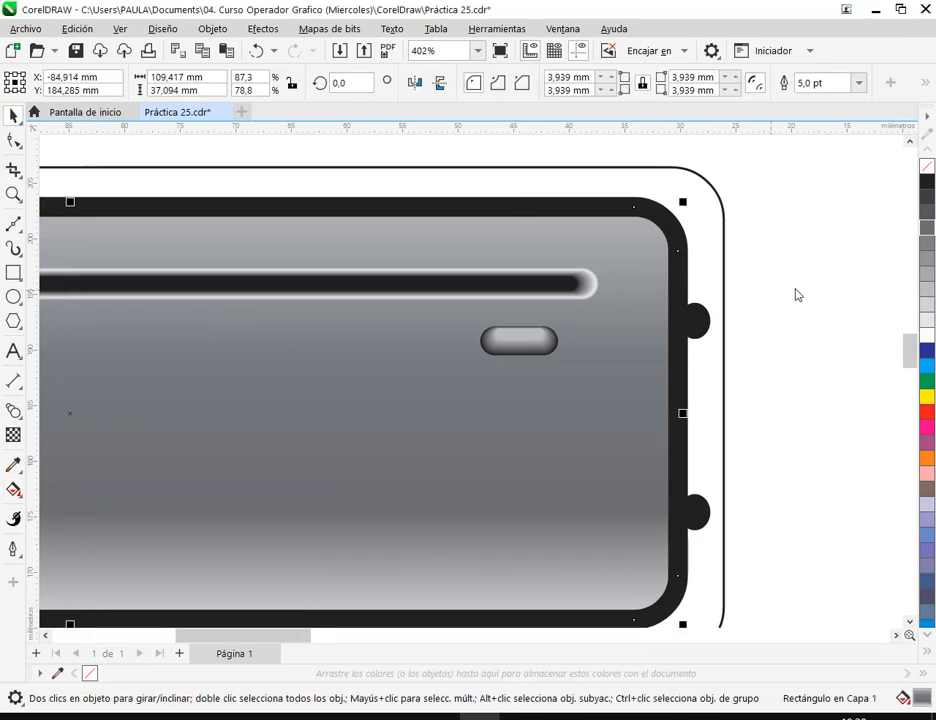
left_click(796, 294)
Examine the CD slot's blended left end and compare the whole panel with the reference stereo
scroll(392, 440, "down", 5)
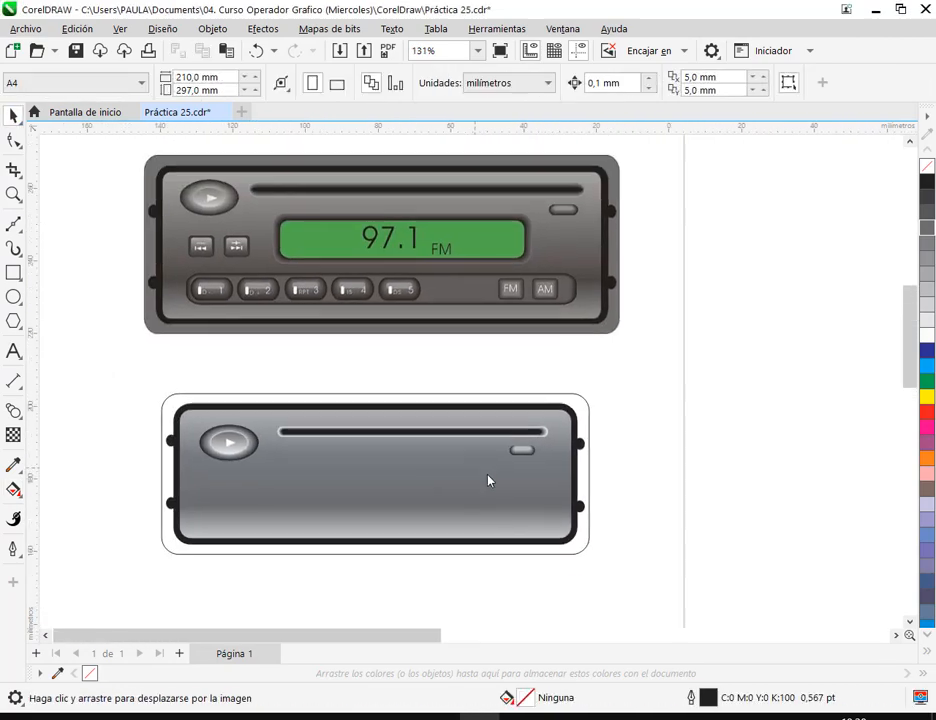
scroll(396, 453, "up", 12)
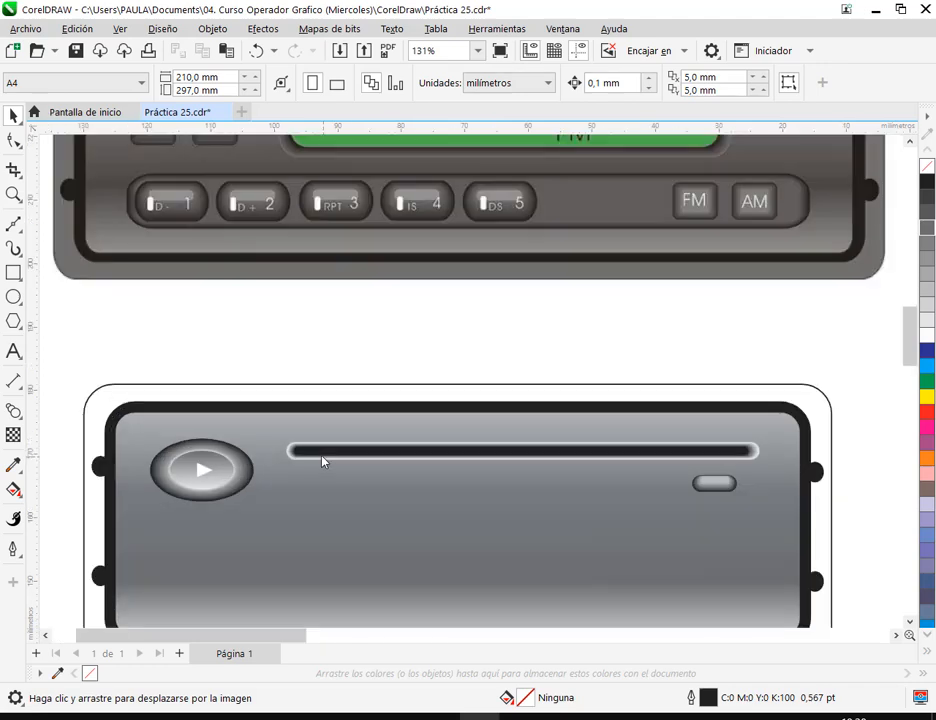
scroll(282, 464, "up", 3)
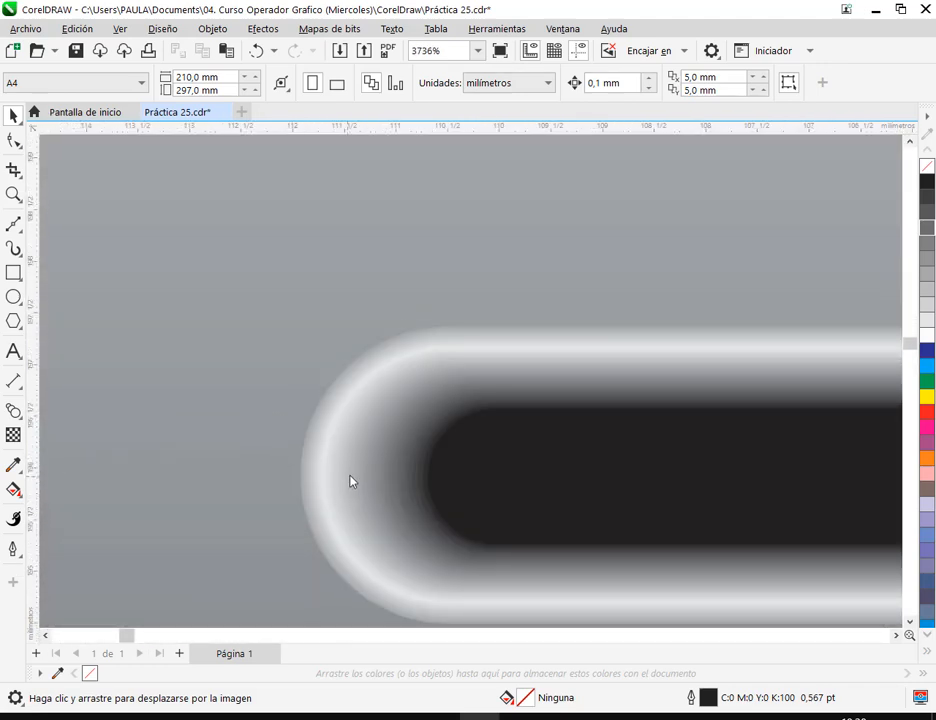
left_click(325, 480)
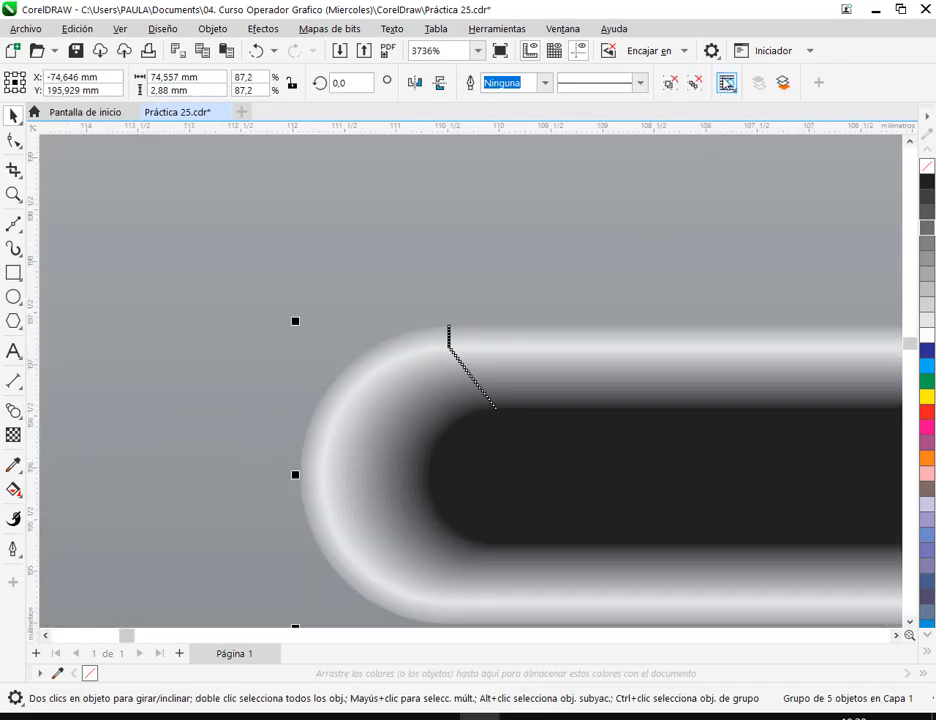
scroll(702, 214, "down", 1)
scroll(711, 261, "down", 5)
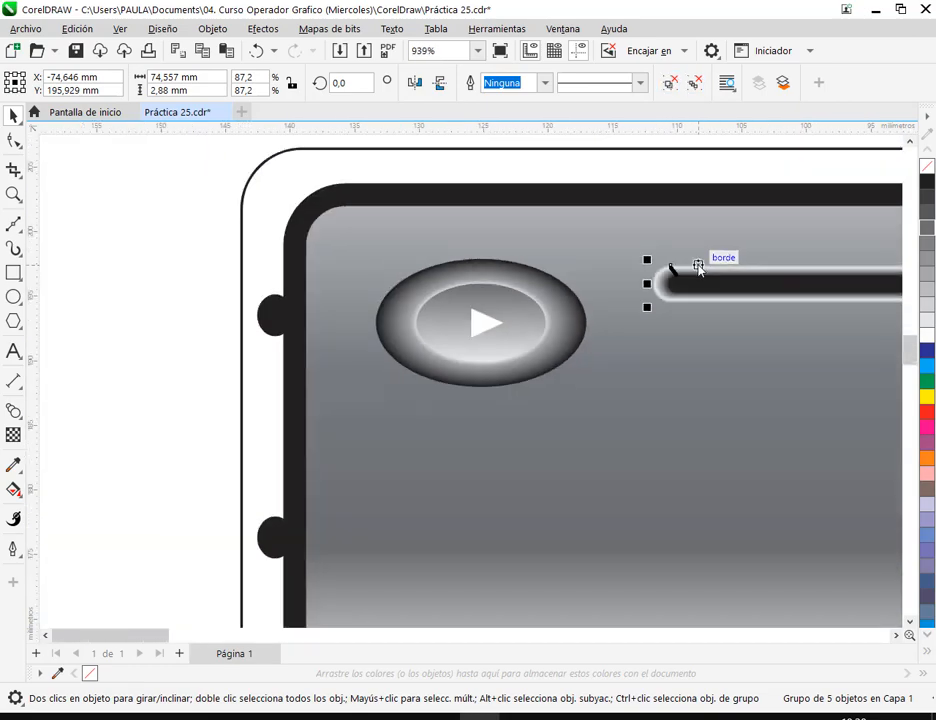
left_click_drag(757, 313, 326, 309)
scroll(428, 305, "down", 2)
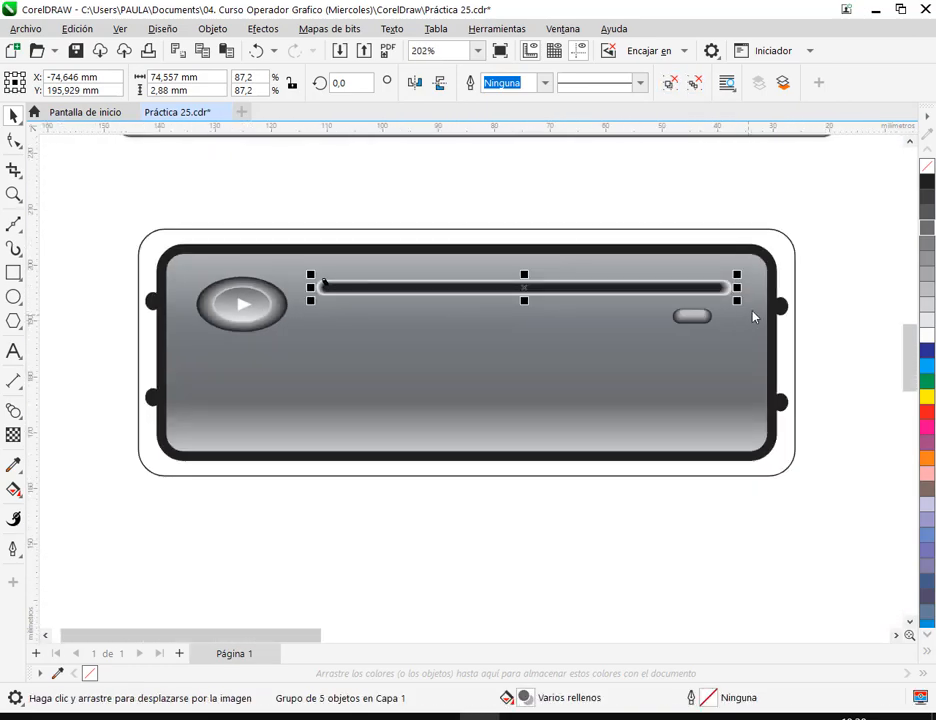
left_click(850, 293)
left_click_drag(585, 227, 583, 335)
scroll(583, 341, "up", 3)
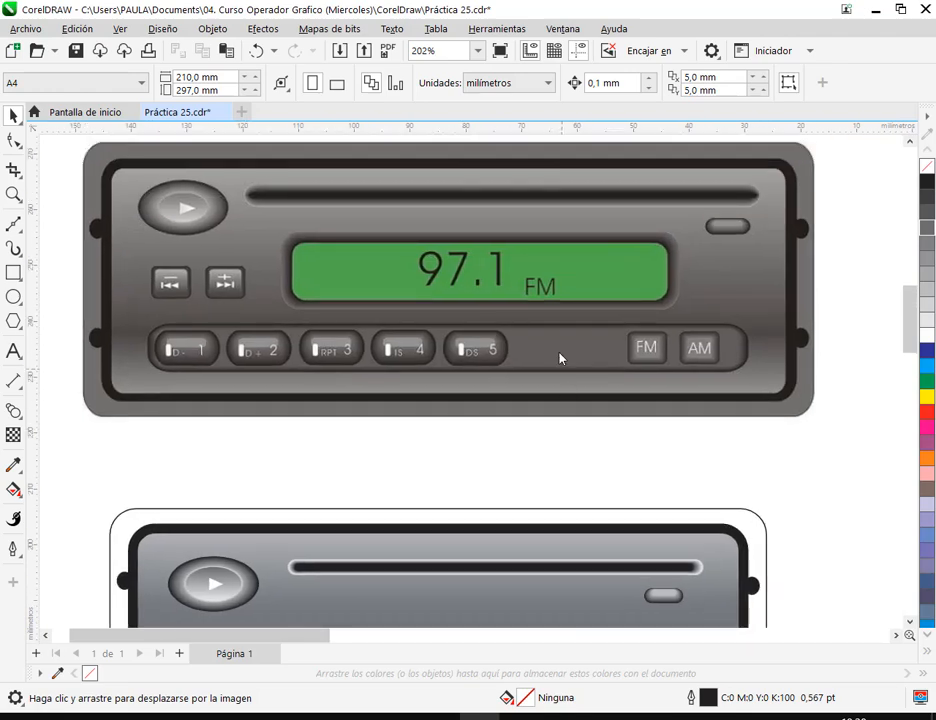
Draw a square about 9.6 mm wide beside the reference stereo and round its corners to 1.6 mm
left_click_drag(546, 497, 693, 462)
scroll(313, 237, "up", 1)
scroll(313, 237, "up", 2)
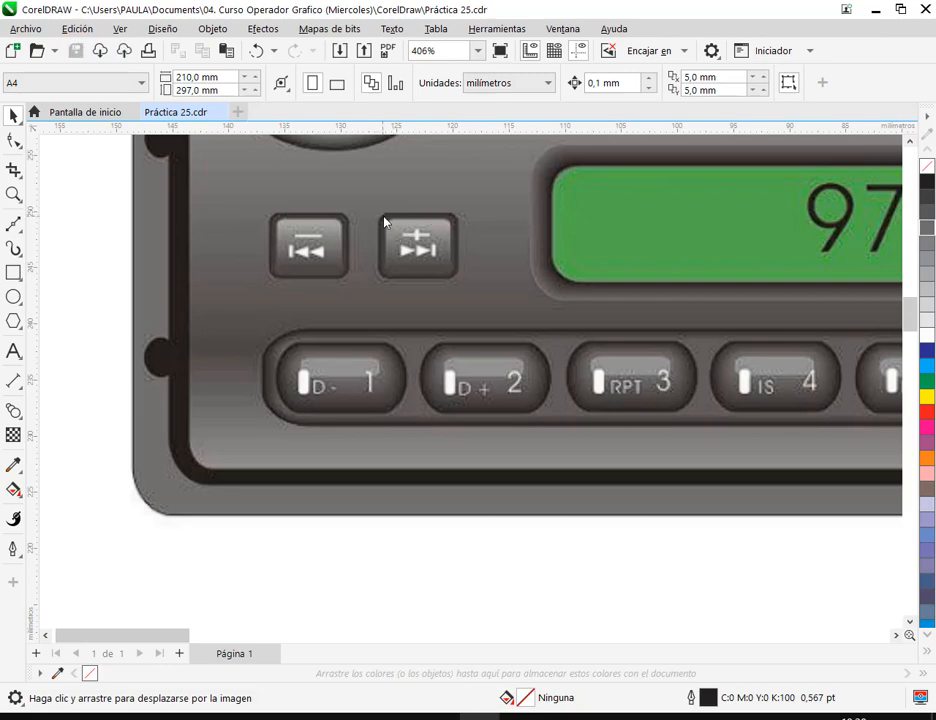
left_click_drag(380, 302, 682, 344)
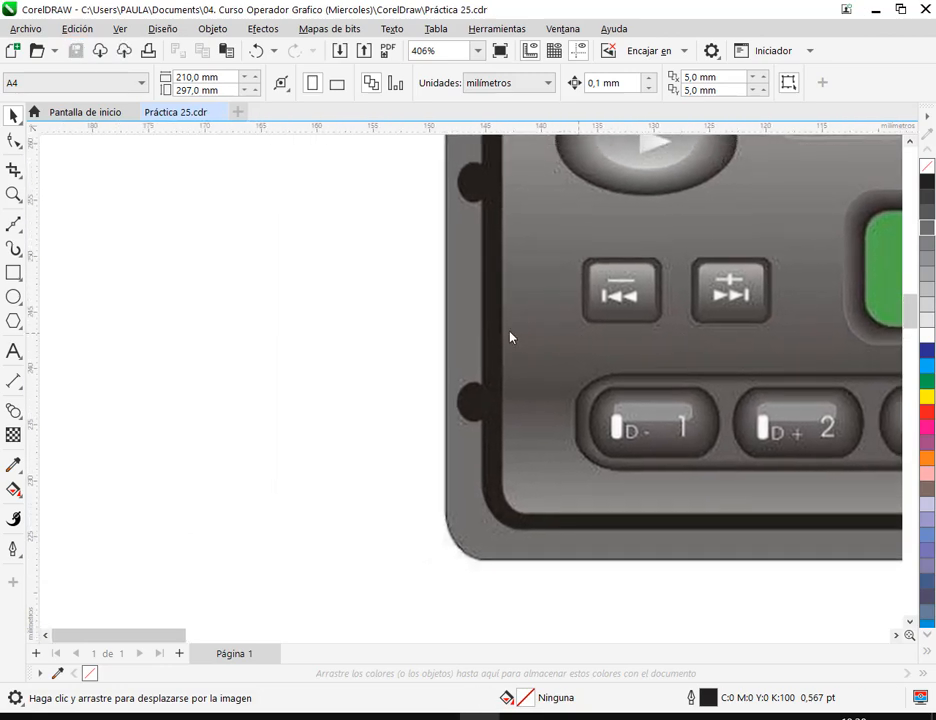
left_click(14, 272)
left_click_drag(131, 293, 230, 404)
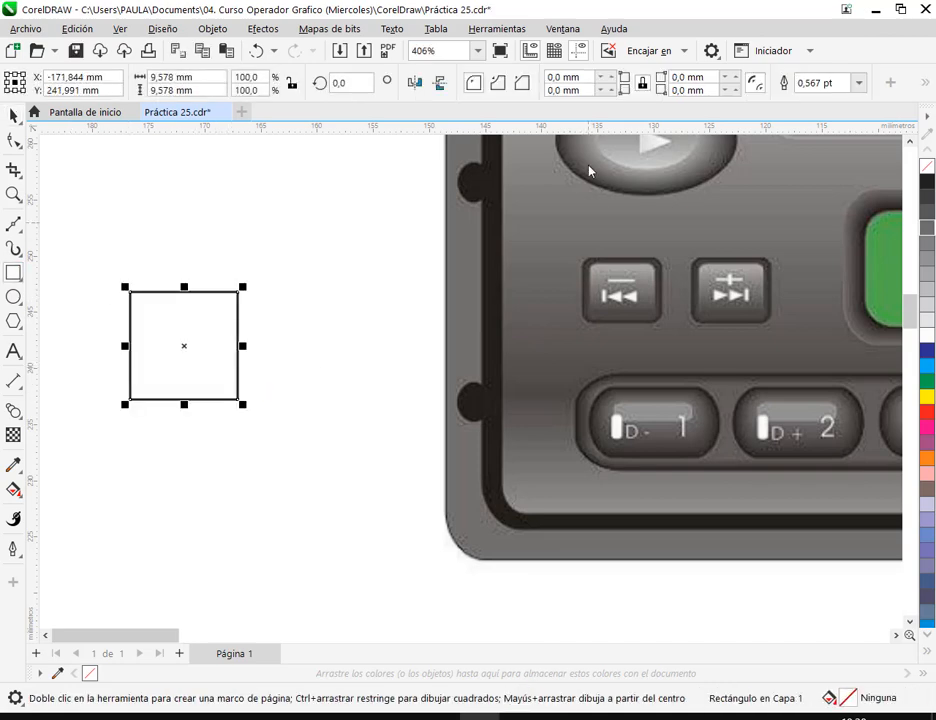
left_click(735, 88)
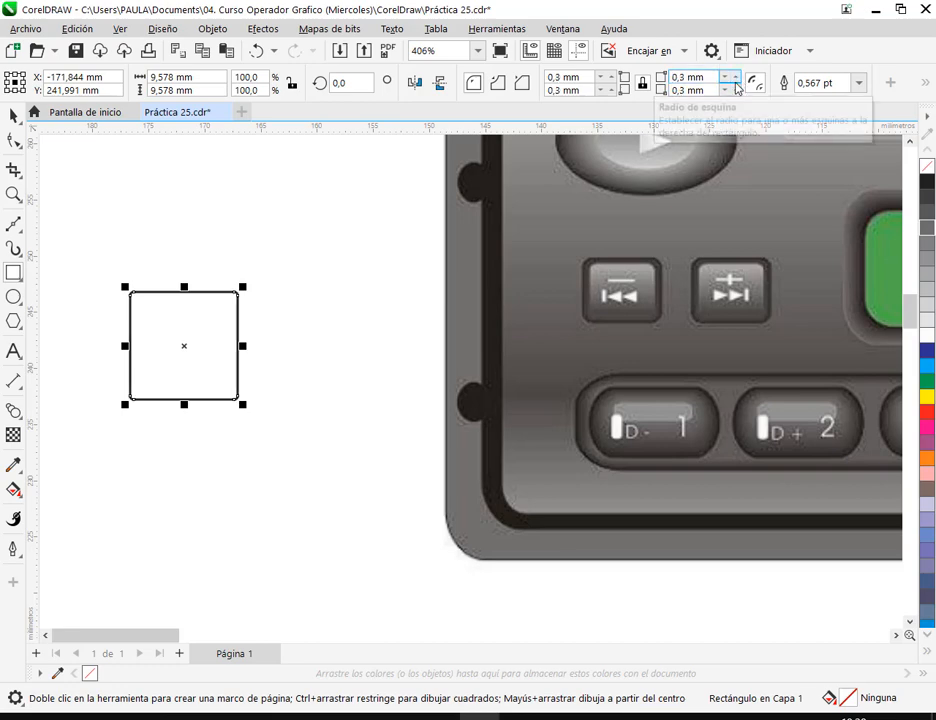
left_click(735, 88)
left_click(736, 80)
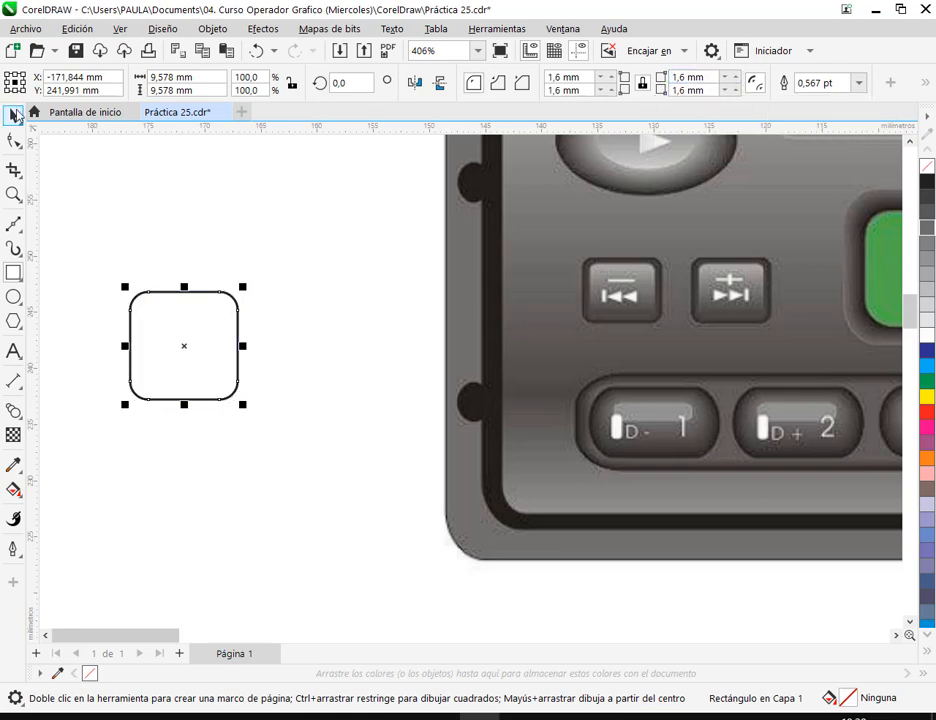
Fill the rounded square white, shift it nearer the reference, and reduce its height to about 8.3 mm
left_click(13, 116)
left_click_drag(213, 372, 339, 358)
left_click_drag(310, 396, 265, 393)
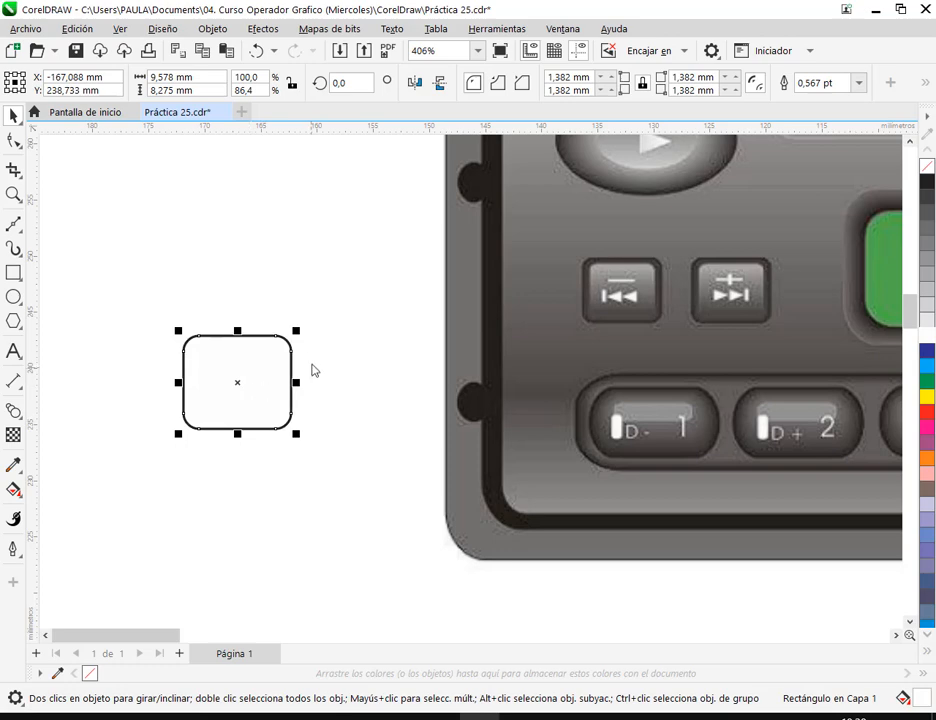
Create a concentric inner copy of about 7.5 × 6.5 mm and place a duplicate of it above the button
left_click_drag(296, 331, 290, 345)
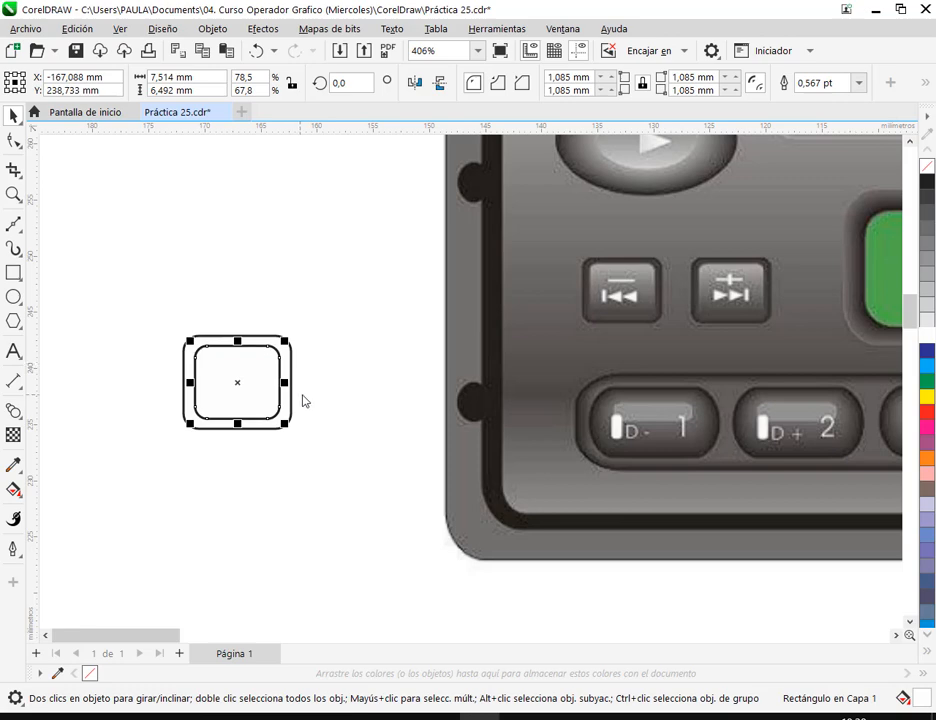
left_click_drag(269, 396, 369, 217)
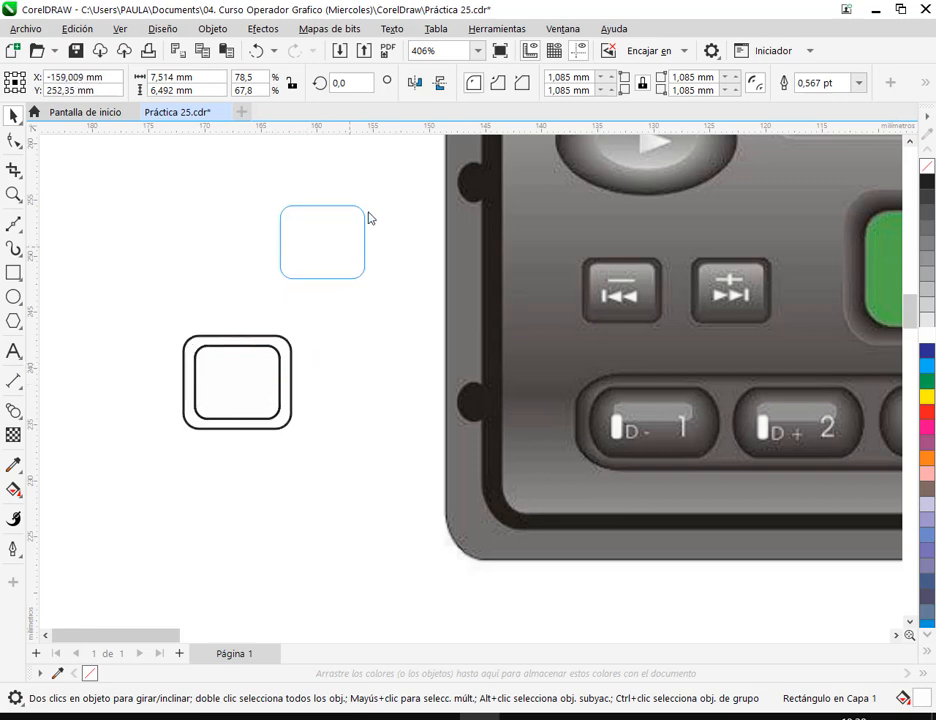
Fill the button's outer rounded rectangle black and its inner one 80% black
left_click(289, 362)
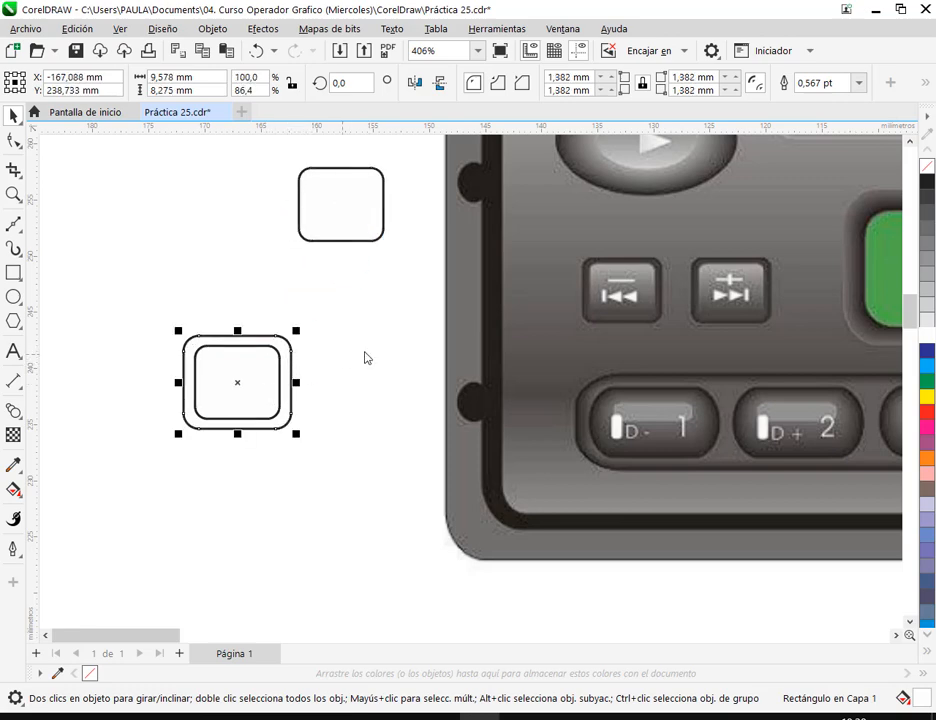
left_click(924, 184)
left_click(240, 378)
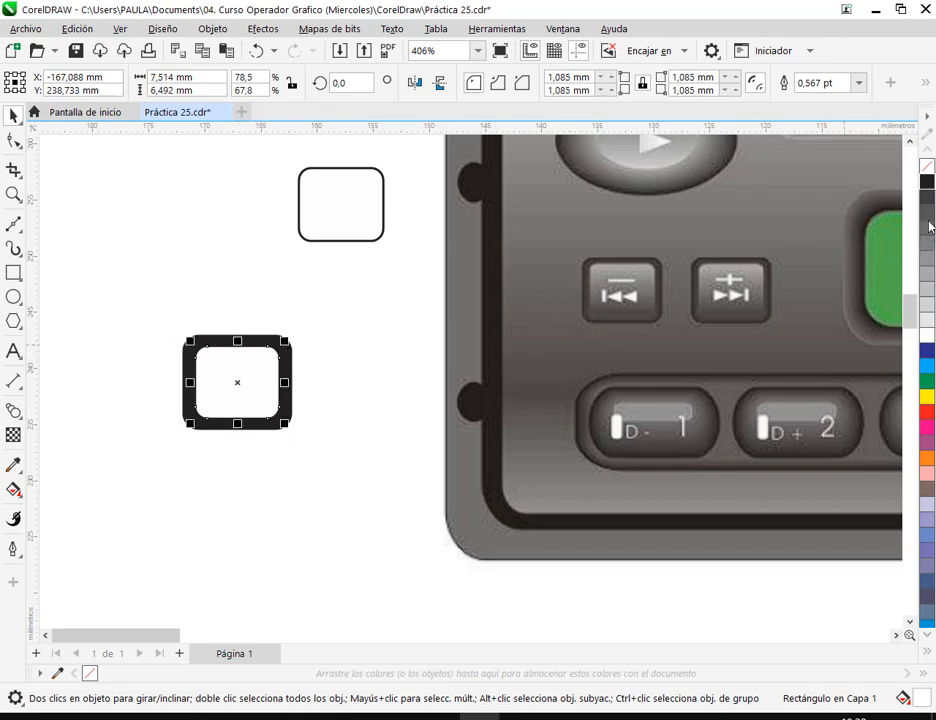
left_click(928, 221)
left_click(305, 357)
scroll(290, 360, "up", 4)
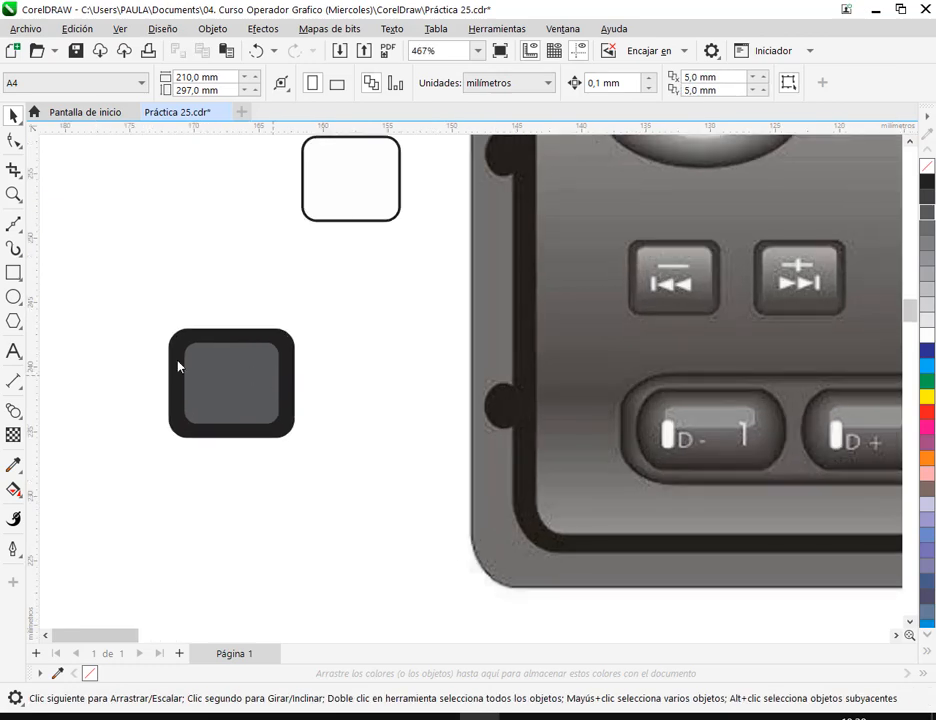
Blend the inner and outer rounded rectangles in 20 steps and remove the blend's outline
left_click(13, 410)
left_click_drag(198, 391, 297, 350)
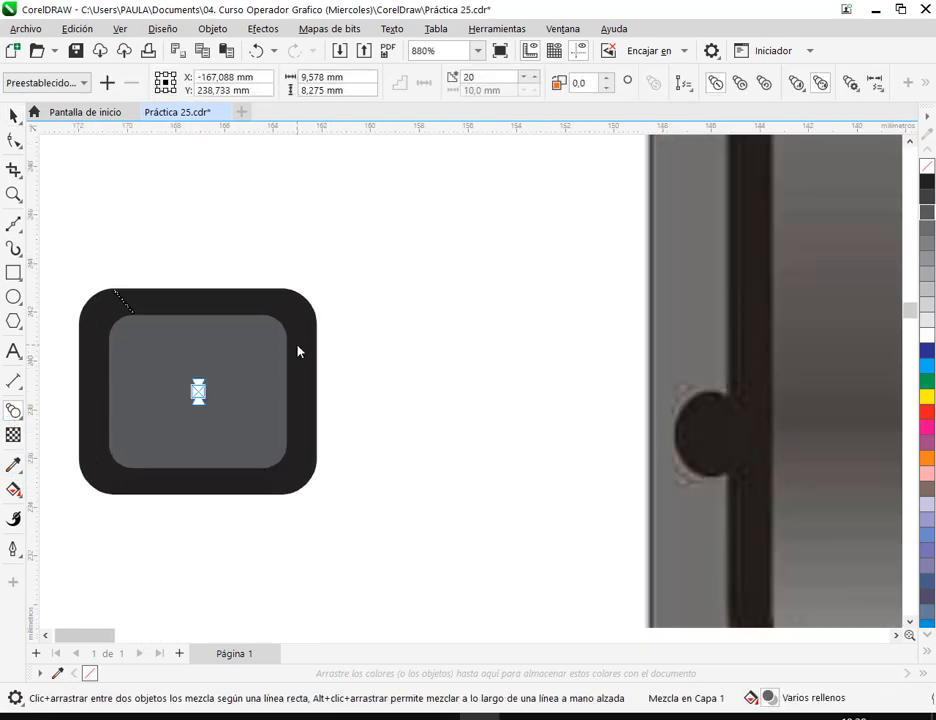
left_click(13, 116)
left_click_drag(430, 282, 70, 564)
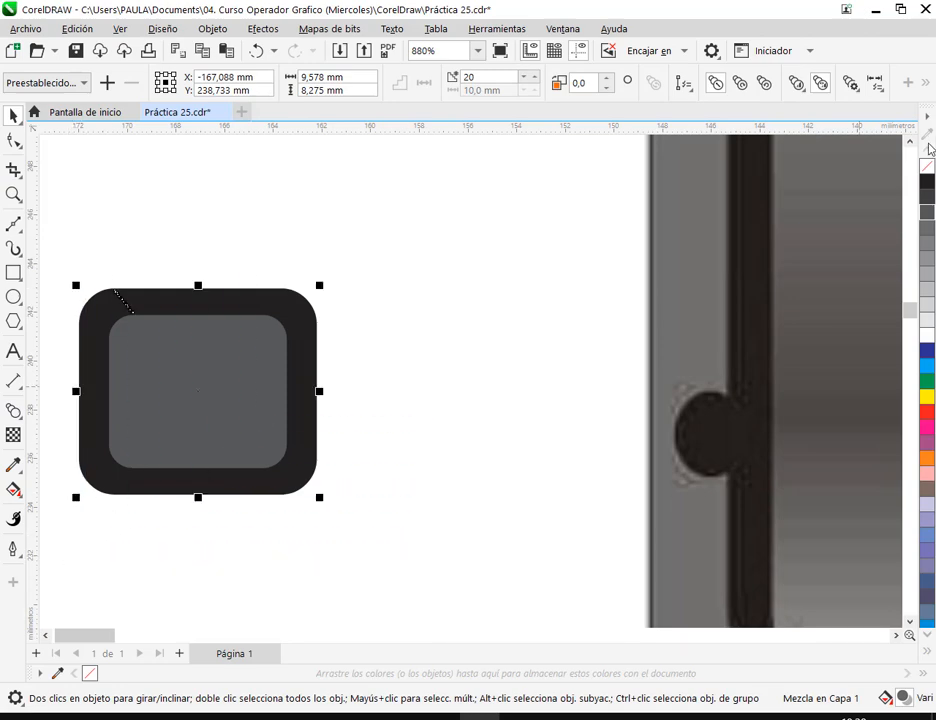
left_click(424, 369)
Move the spare white rounded rectangle onto the center of the blended button base
scroll(352, 337, "down", 1)
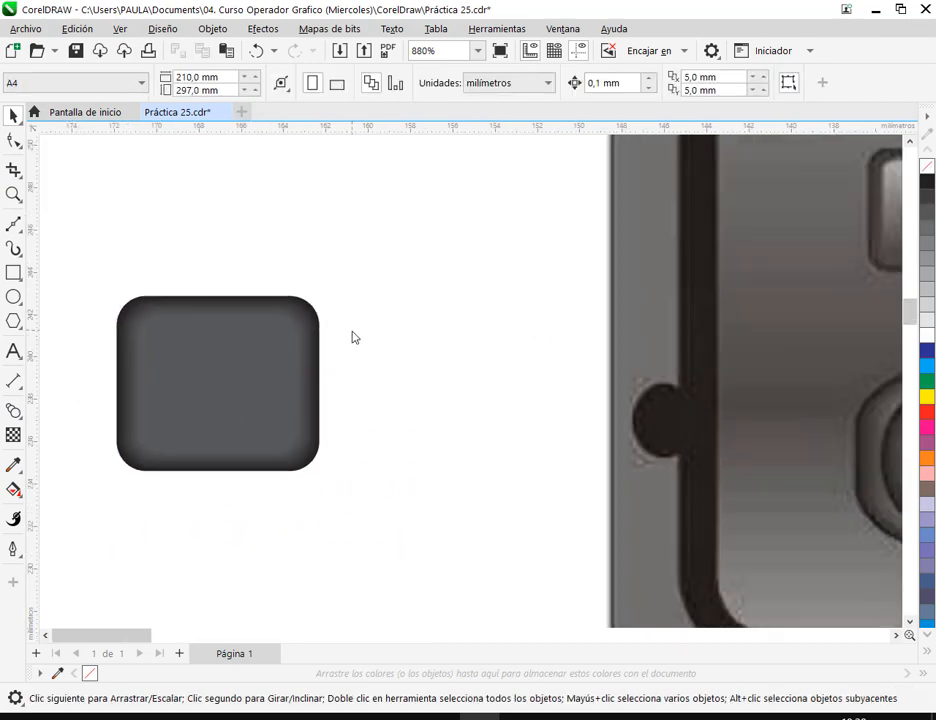
scroll(352, 337, "down", 1)
left_click_drag(386, 184, 259, 372)
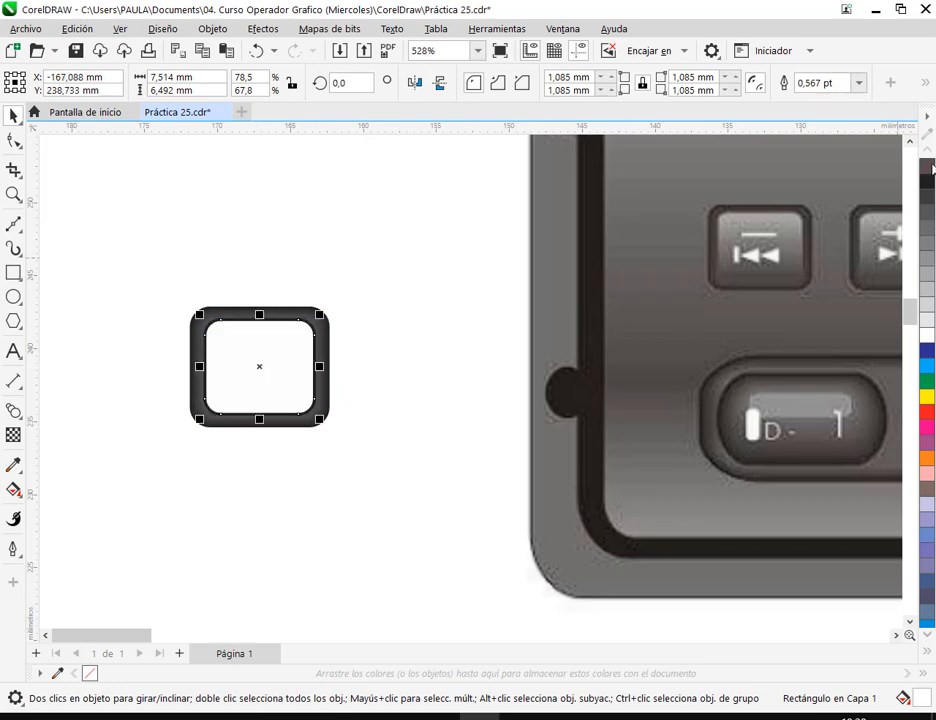
Remove the inner white rectangle's outline and give it a linear gradient fill running vertically from its upper edge to its lower edge
right_click(930, 168)
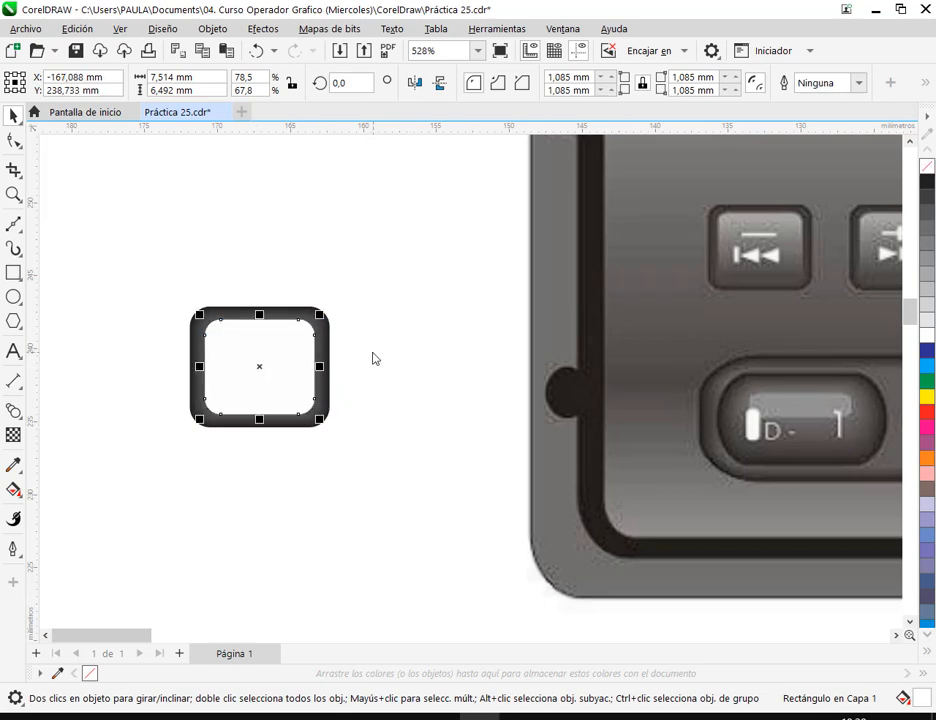
left_click(12, 491)
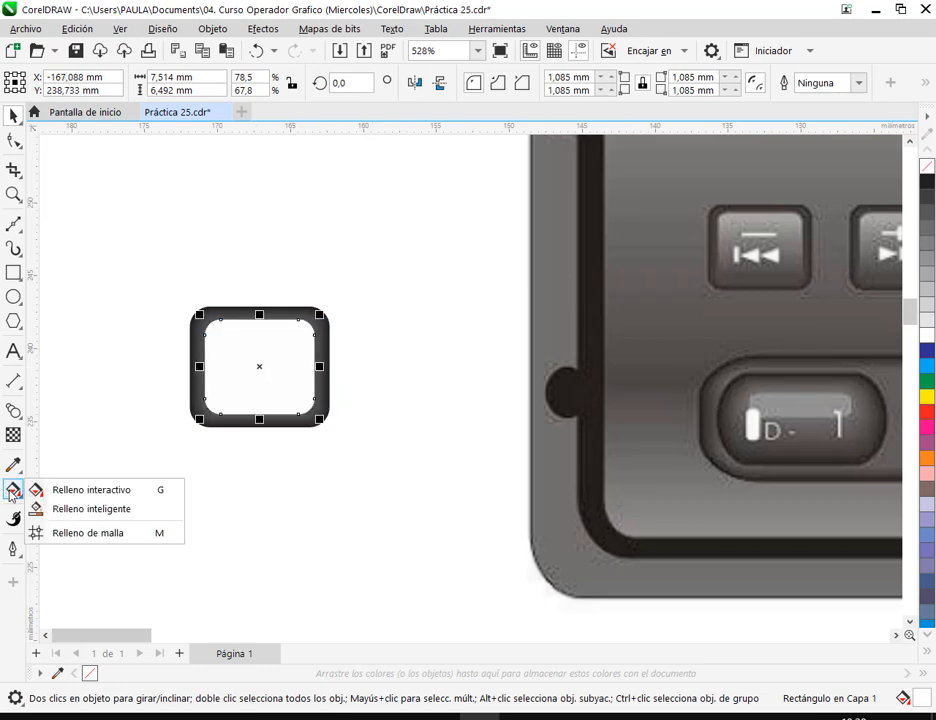
left_click(71, 490)
scroll(773, 330, "down", 3)
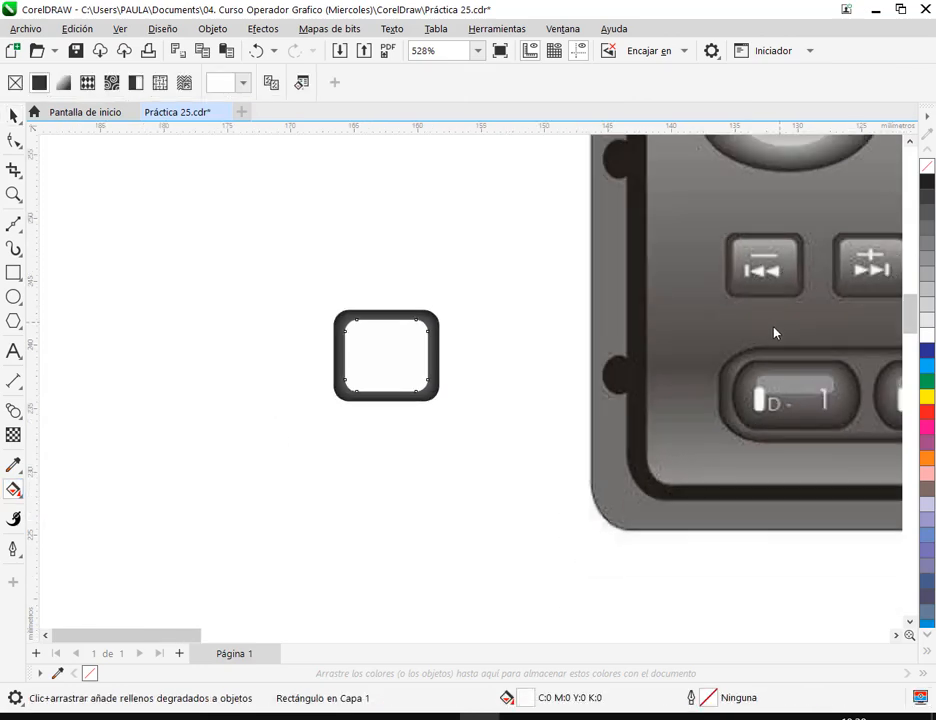
left_click_drag(857, 311, 525, 332)
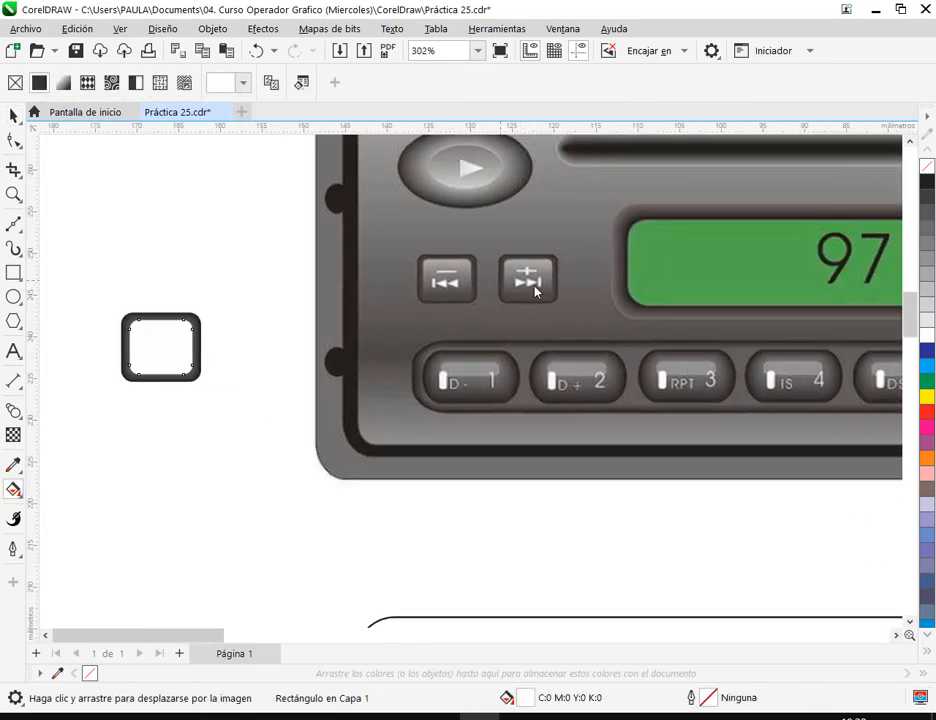
left_click_drag(416, 347, 524, 410)
scroll(128, 318, "up", 4)
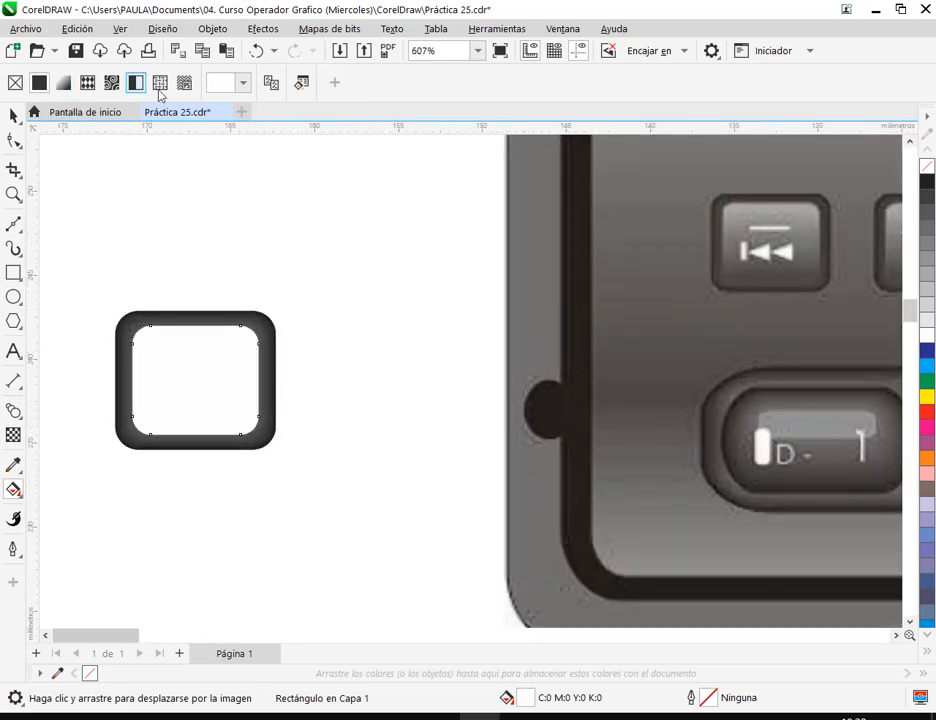
left_click(63, 82)
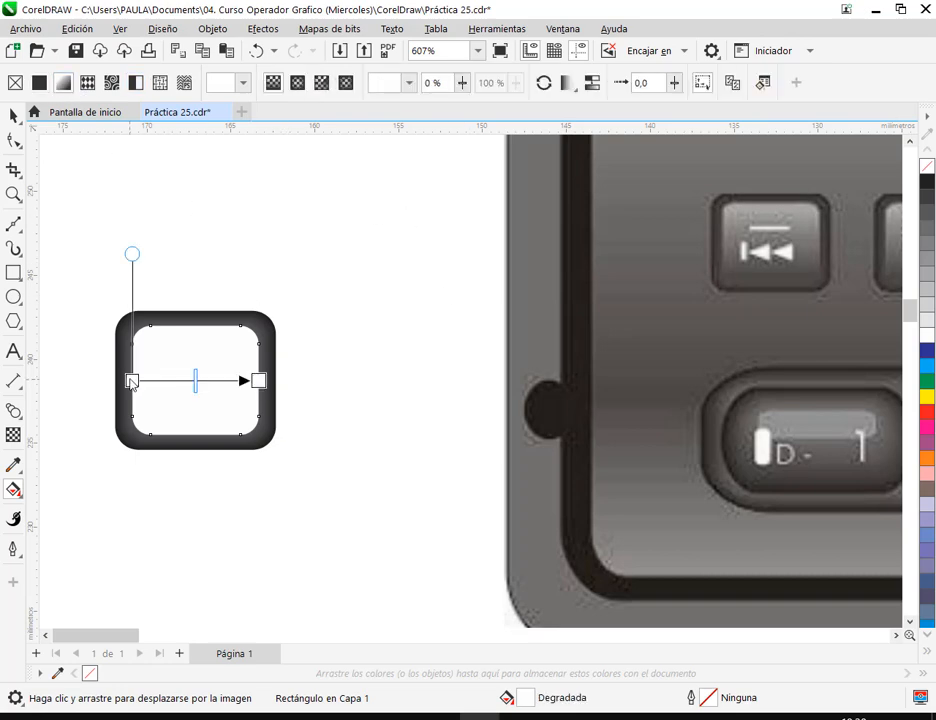
left_click_drag(132, 380, 195, 325)
left_click_drag(262, 384, 195, 435)
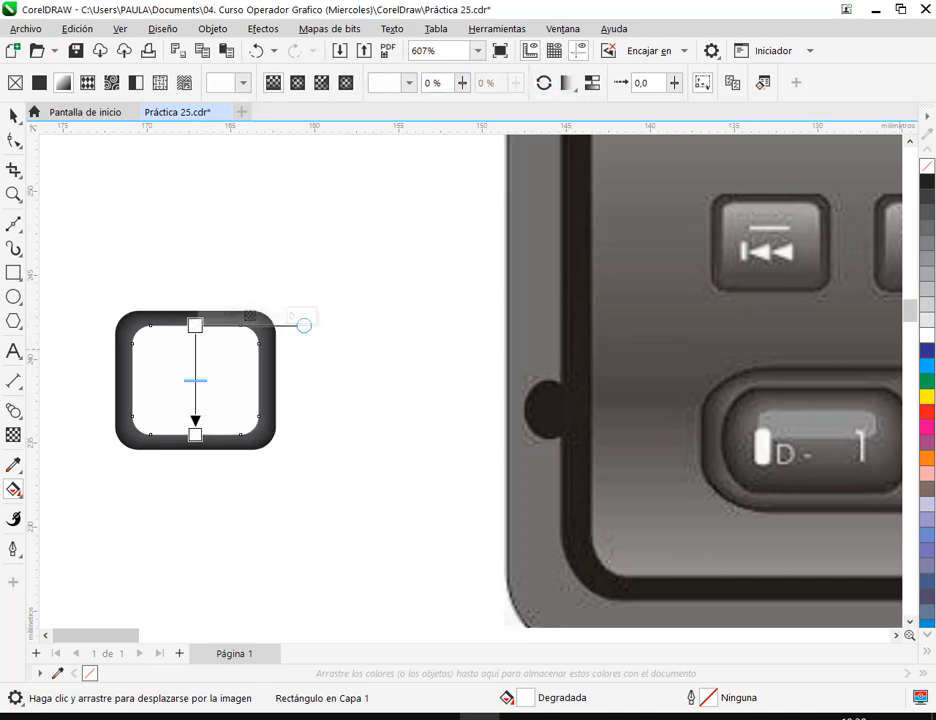
Color the inner face's gradient 20% black at the upper end and 80% black at the lower end
left_click(928, 308)
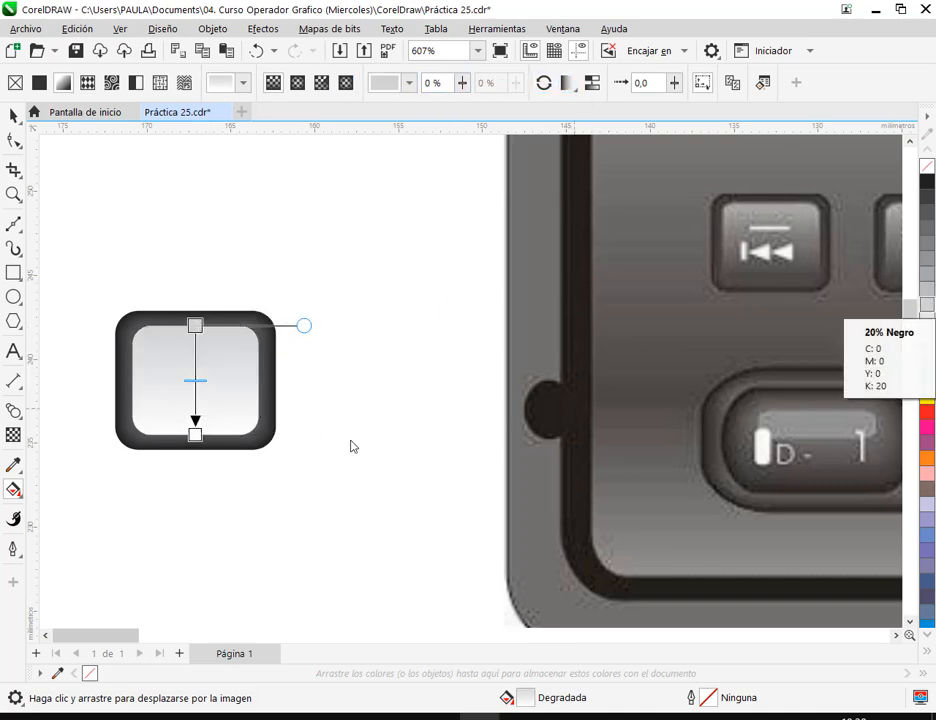
left_click(194, 436)
left_click(928, 232)
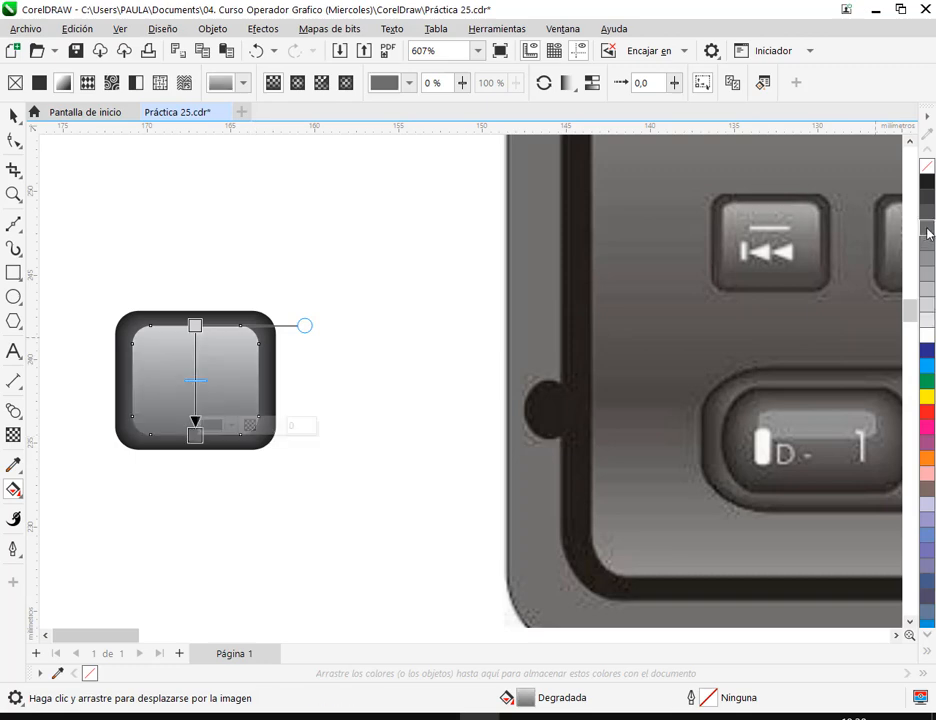
left_click(927, 213)
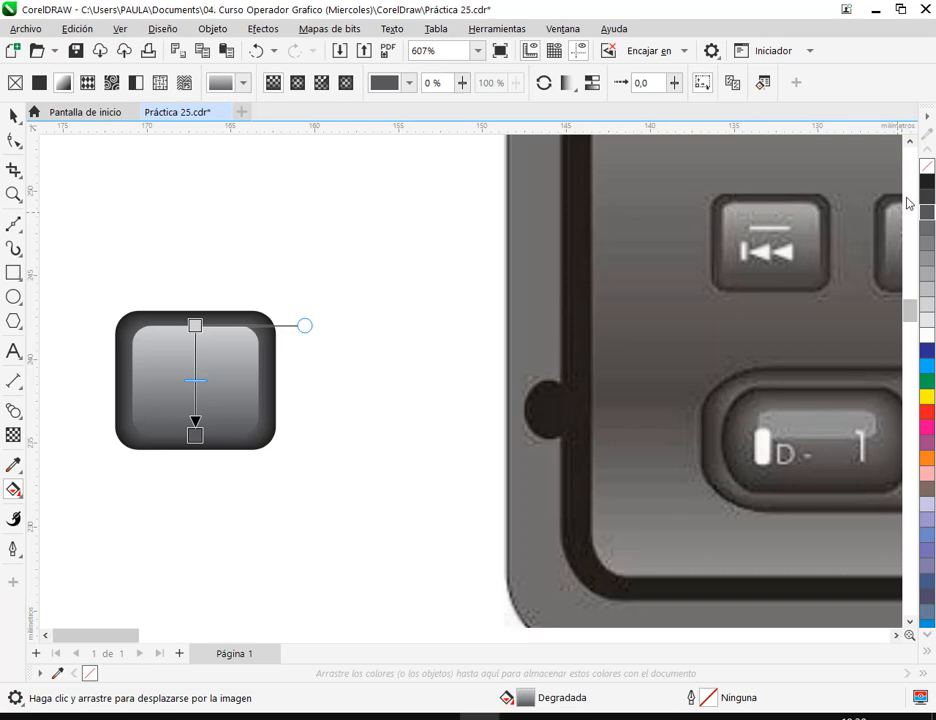
Add an intermediate color node at 68% along the inner face's gradient
left_click_drag(755, 403, 554, 399)
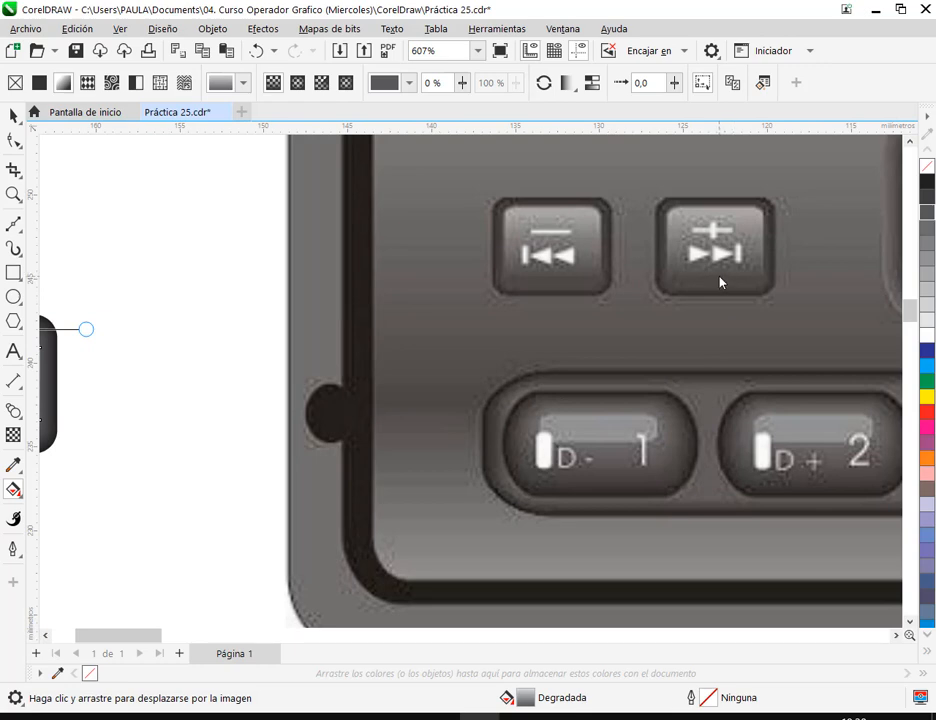
mouse_move(483, 392)
left_mouse_down()
mouse_move(521, 410)
mouse_move(593, 393)
left_mouse_up()
scroll(593, 393, "down", 1)
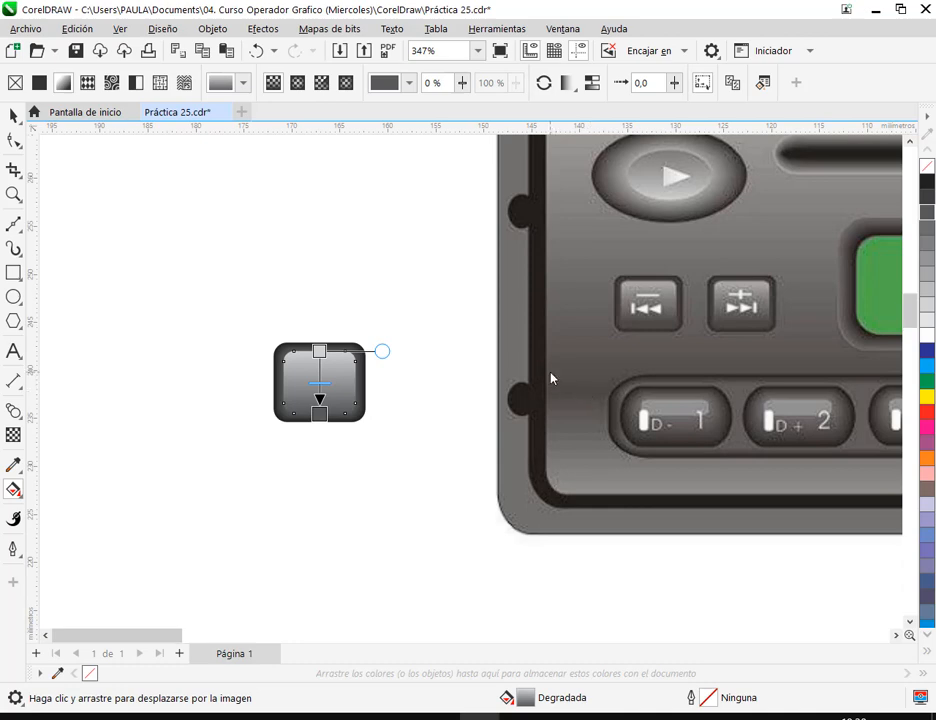
scroll(552, 378, "up", 1)
mouse_move(255, 434)
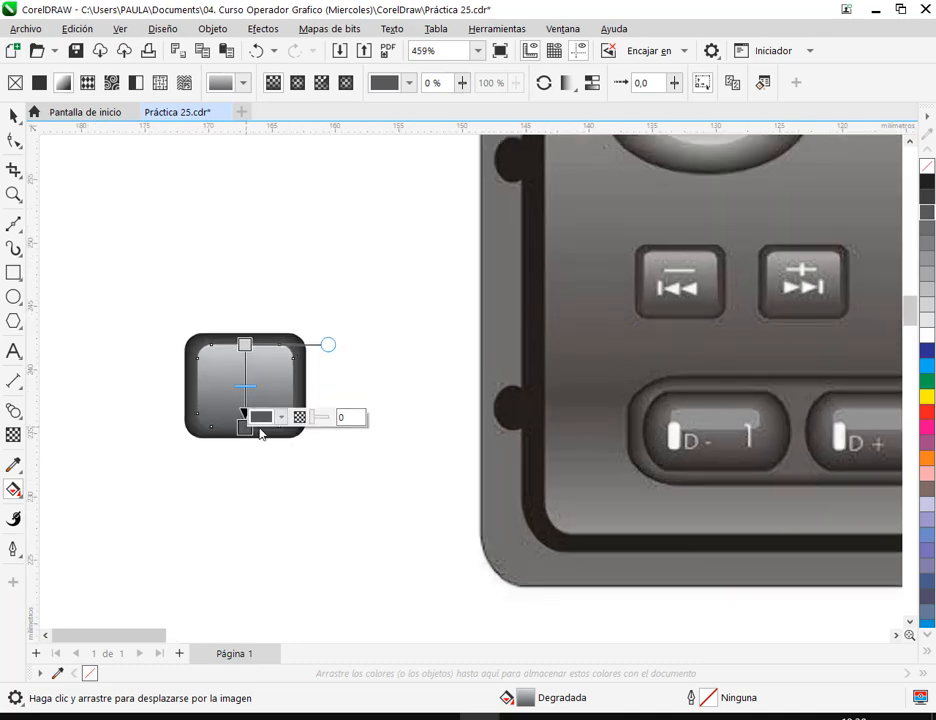
double_click(244, 396)
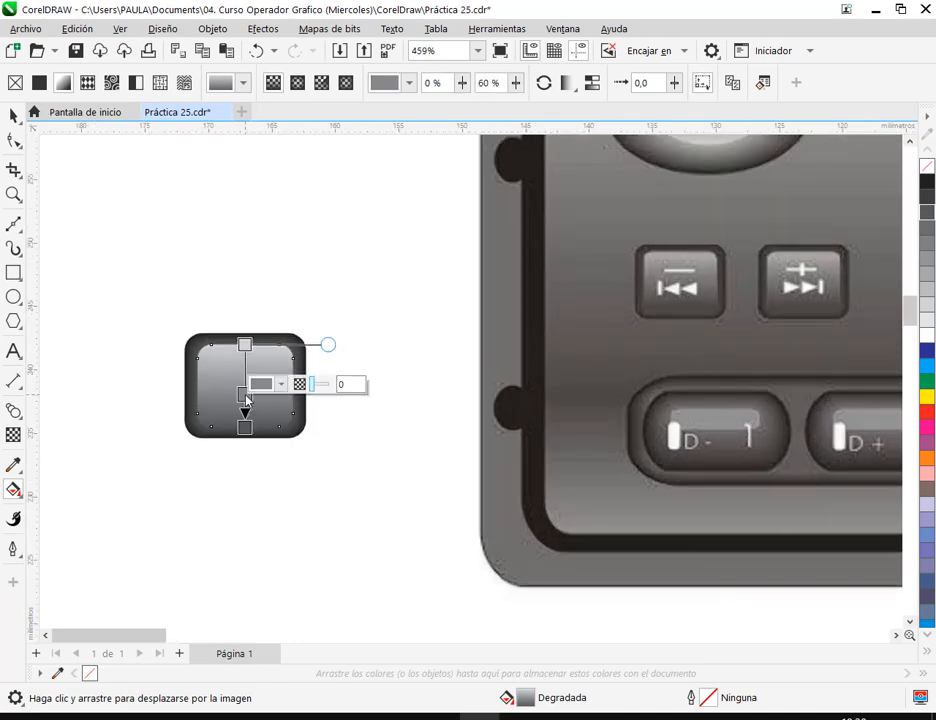
left_click_drag(247, 405, 245, 411)
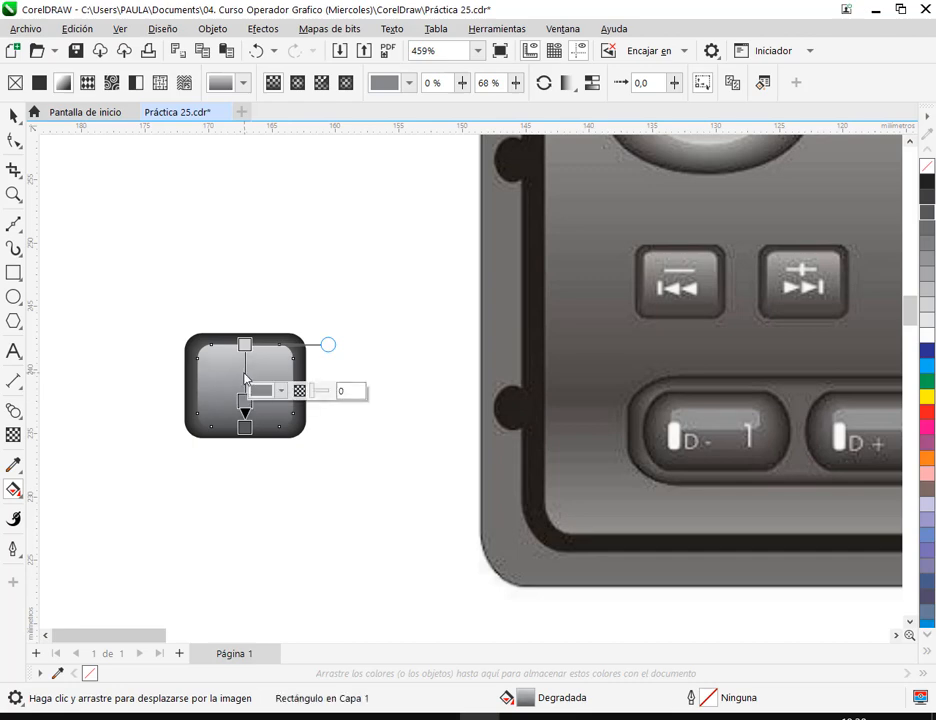
Try 90% black for the lower end of the inner face's gradient, and undo that color change
left_click(245, 427)
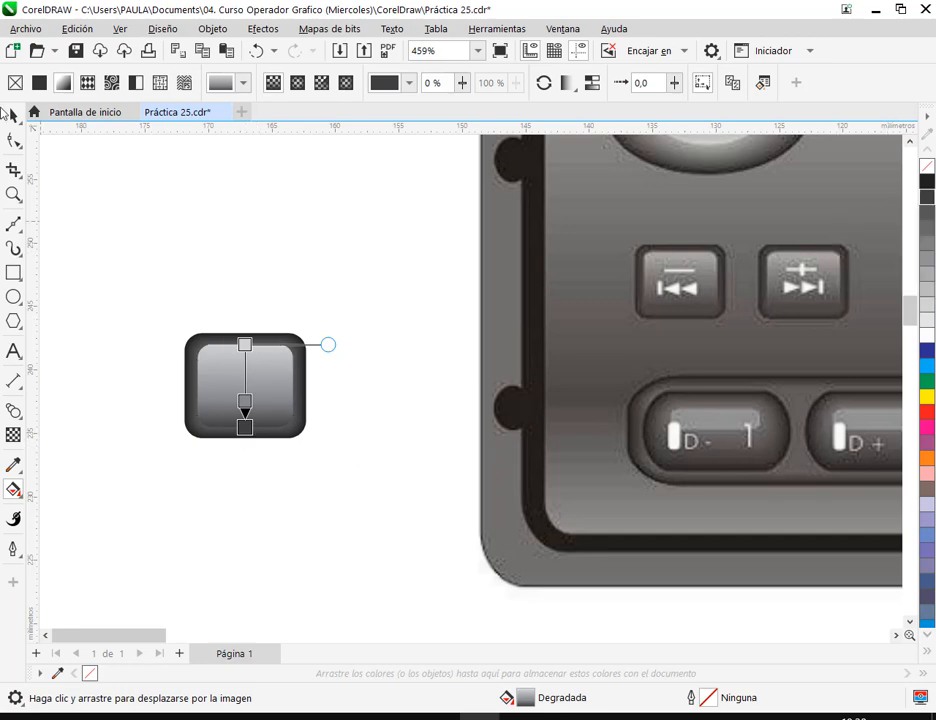
left_click(10, 115)
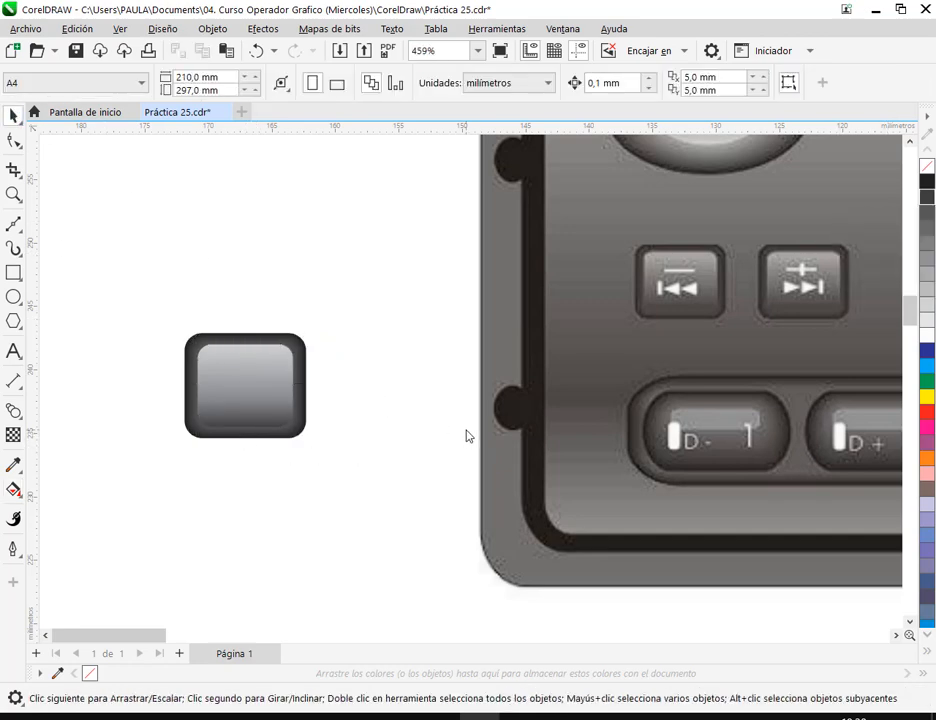
key("ctrl+z")
key("Escape")
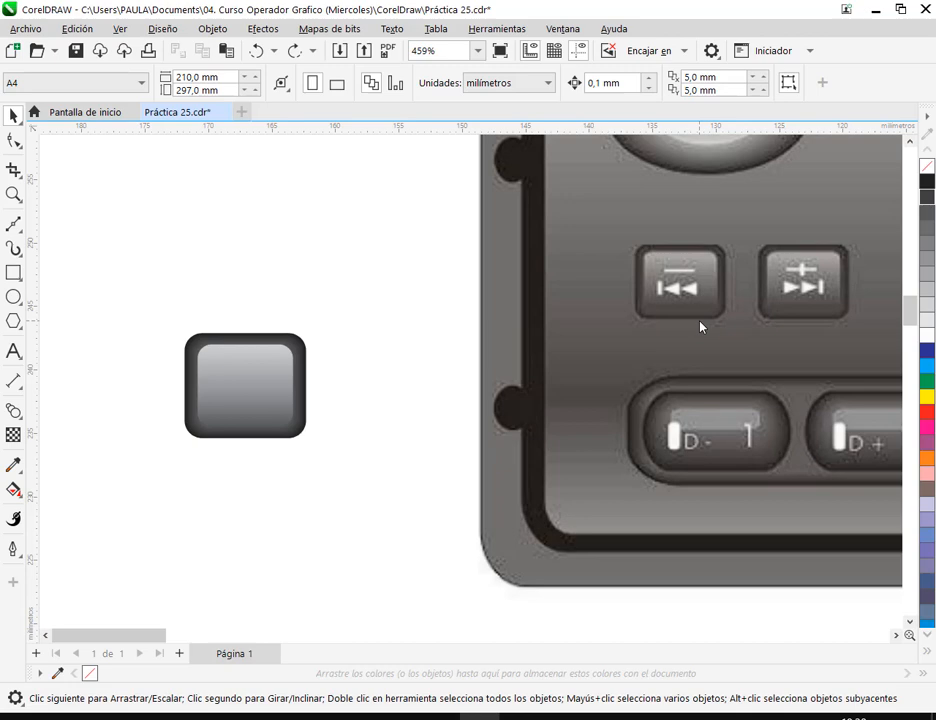
Examine the shading and lower edge of the two skip buttons in the reference image
scroll(690, 368, "down", 2)
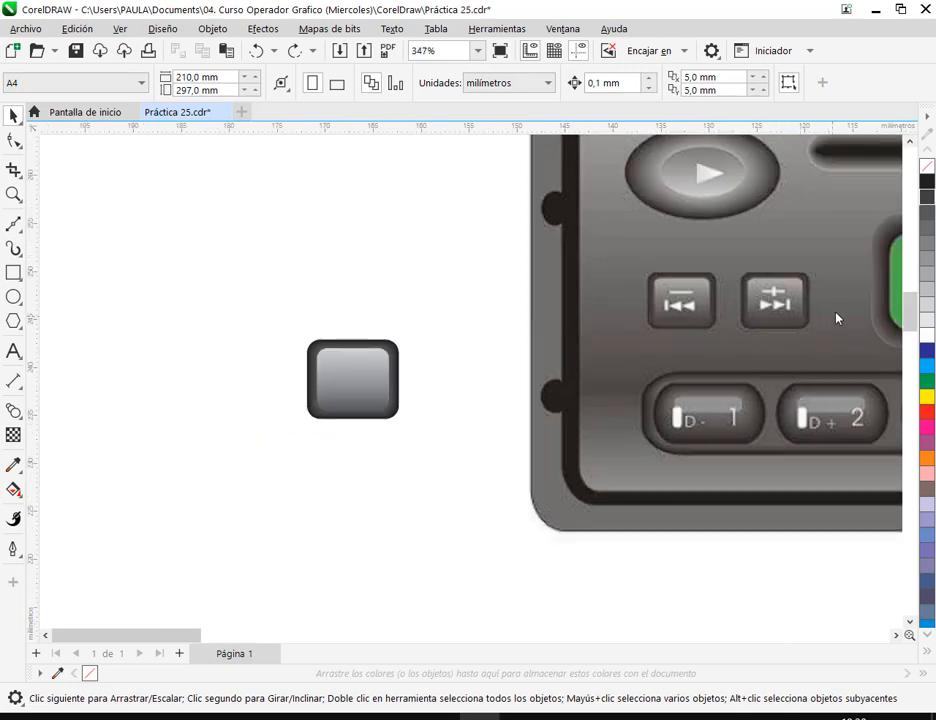
scroll(836, 310, "up", 3)
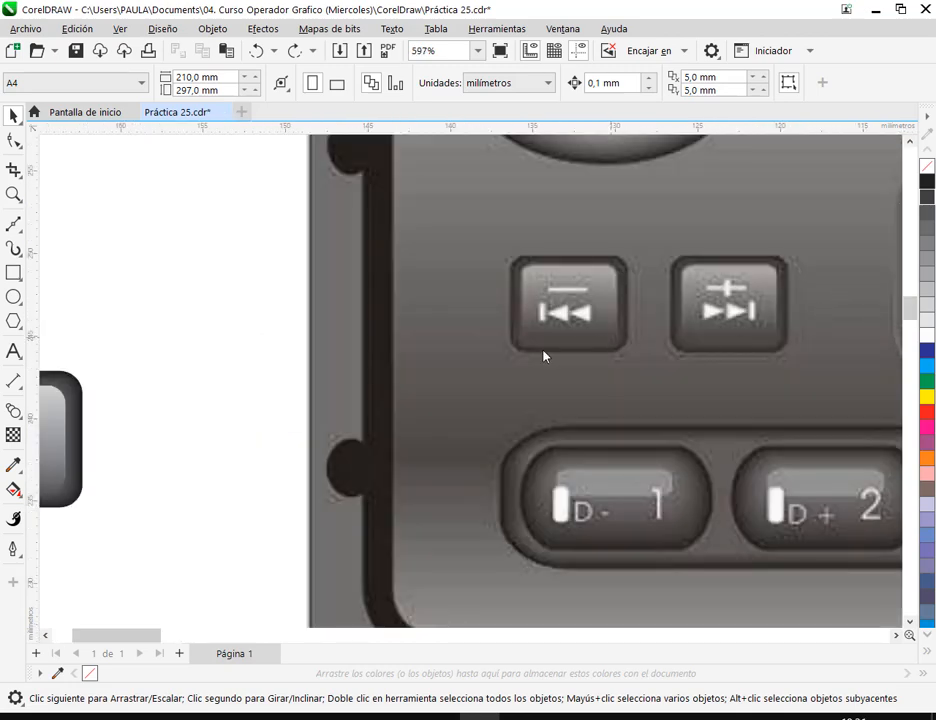
left_click_drag(514, 328, 627, 356)
scroll(611, 334, "down", 3)
left_click(650, 522)
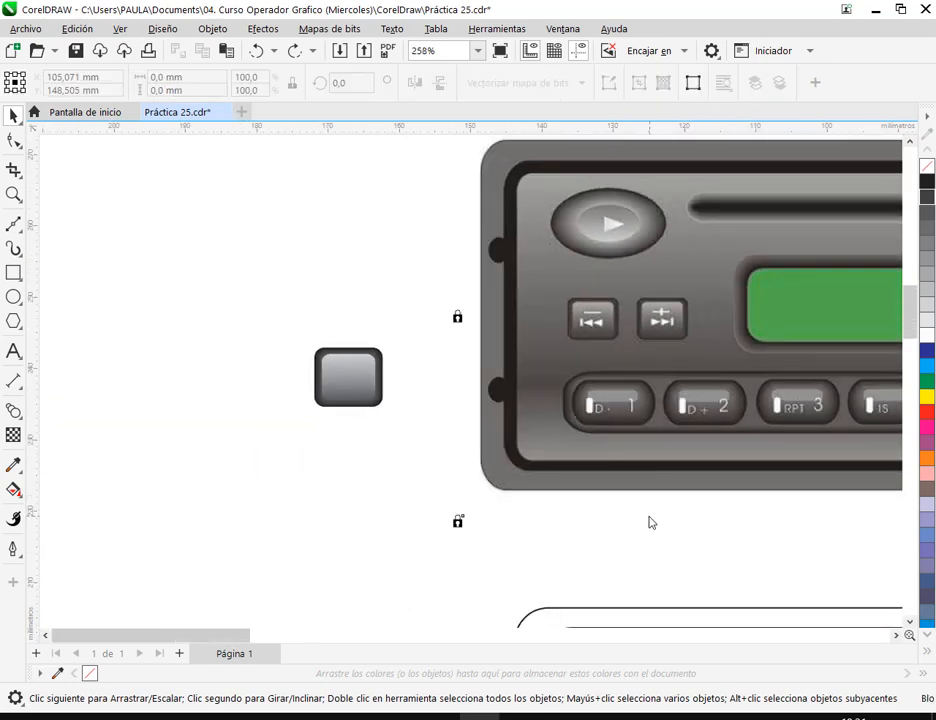
scroll(641, 507, "down", 2)
left_click(521, 459)
scroll(630, 413, "up", 3)
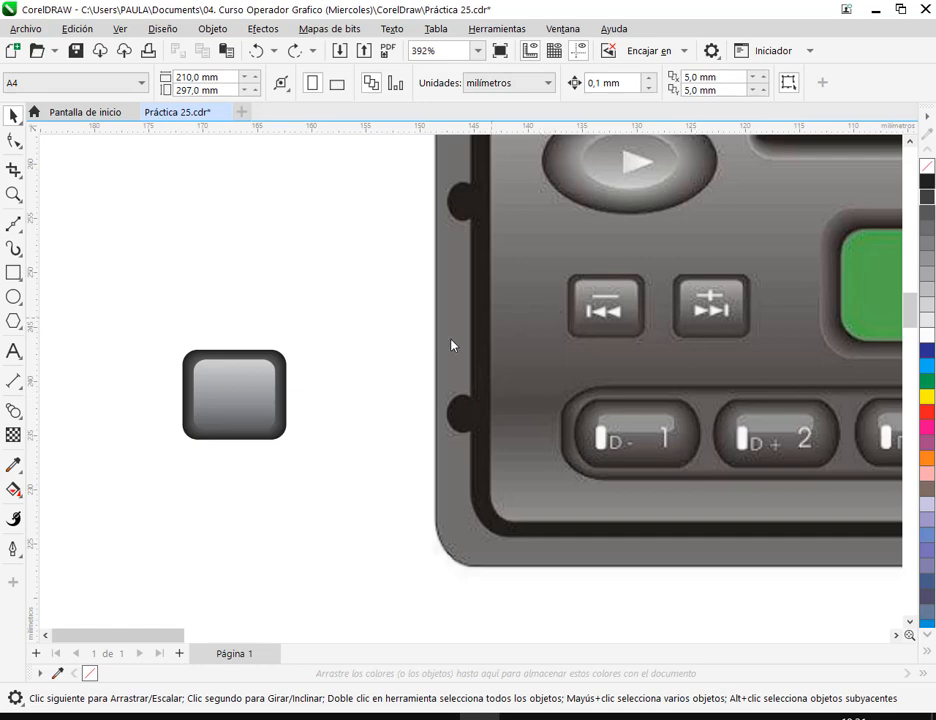
Move the gradient face off the button and draw a rectangle about 7.9 × 2.1 mm across the lower part of the base
left_click_drag(244, 412, 327, 259)
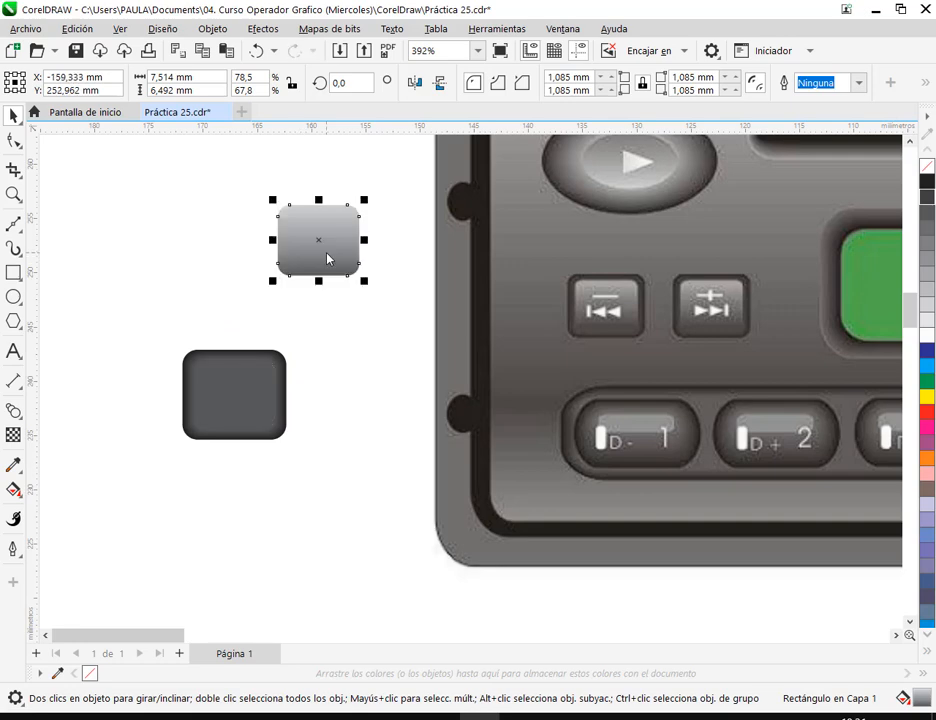
left_click(13, 272)
scroll(214, 427, "up", 1)
scroll(214, 427, "up", 1)
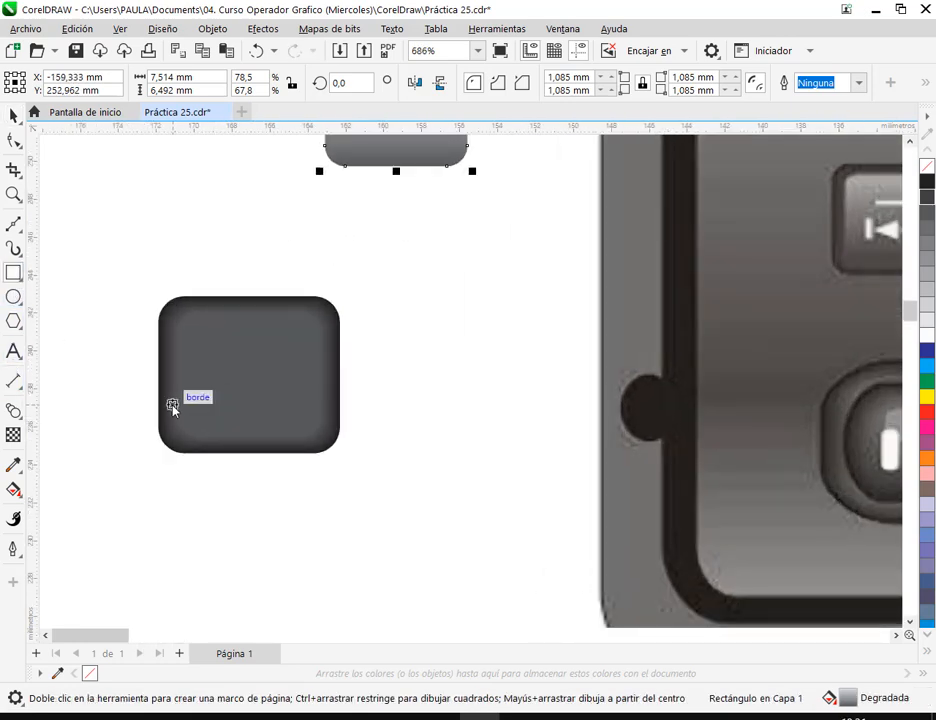
left_click_drag(172, 405, 324, 444)
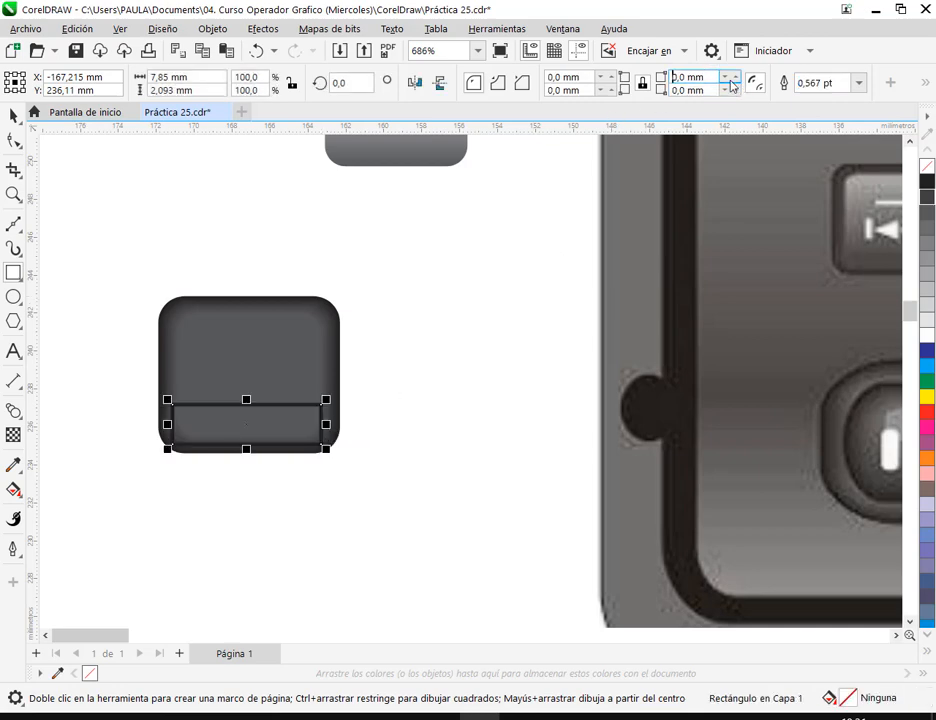
Round the new rectangle's corners to 0.3 mm and place a duplicate of it on the empty area below the button
left_click(736, 73)
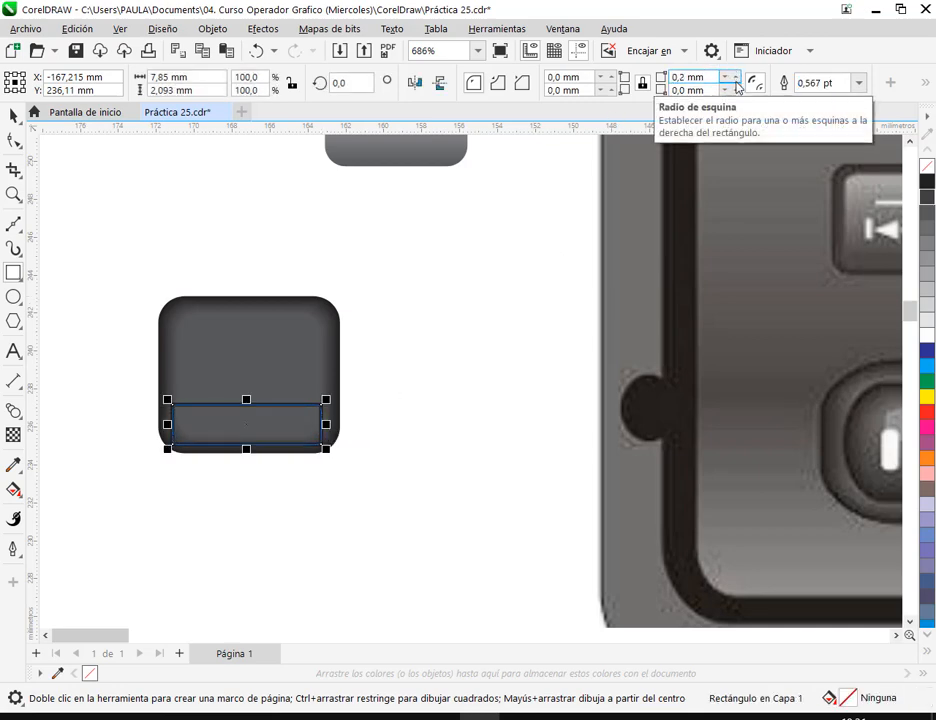
left_click(736, 87)
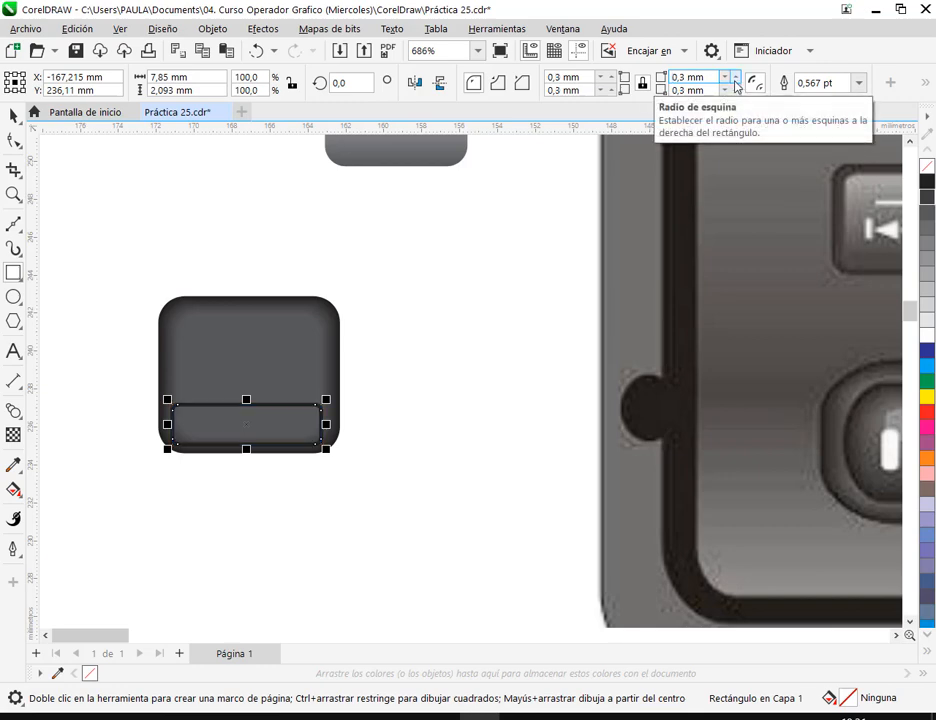
left_click(15, 117)
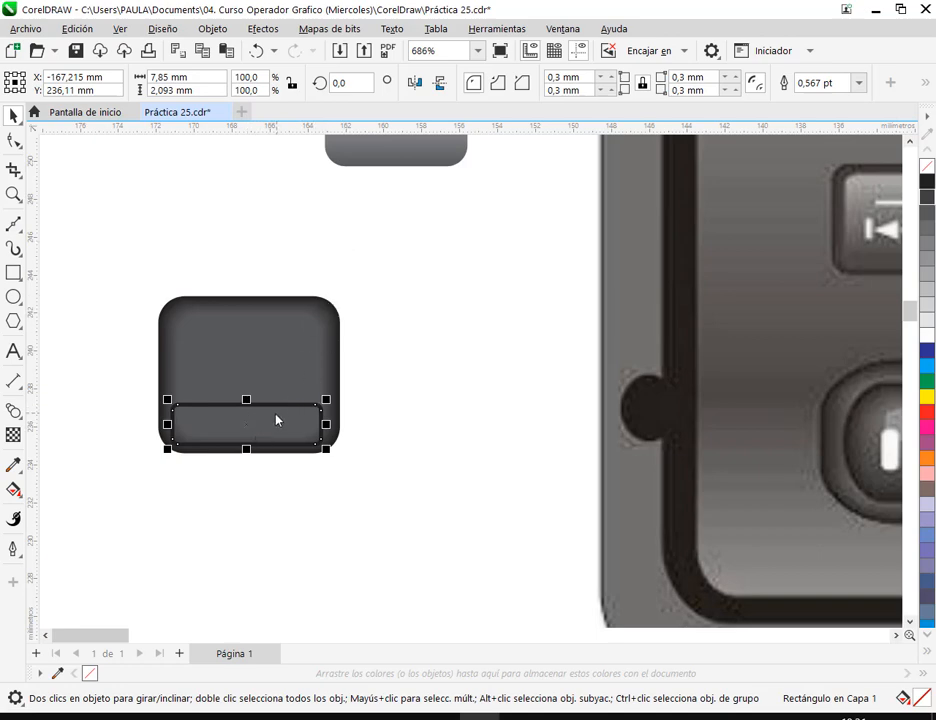
left_click_drag(278, 421, 515, 535)
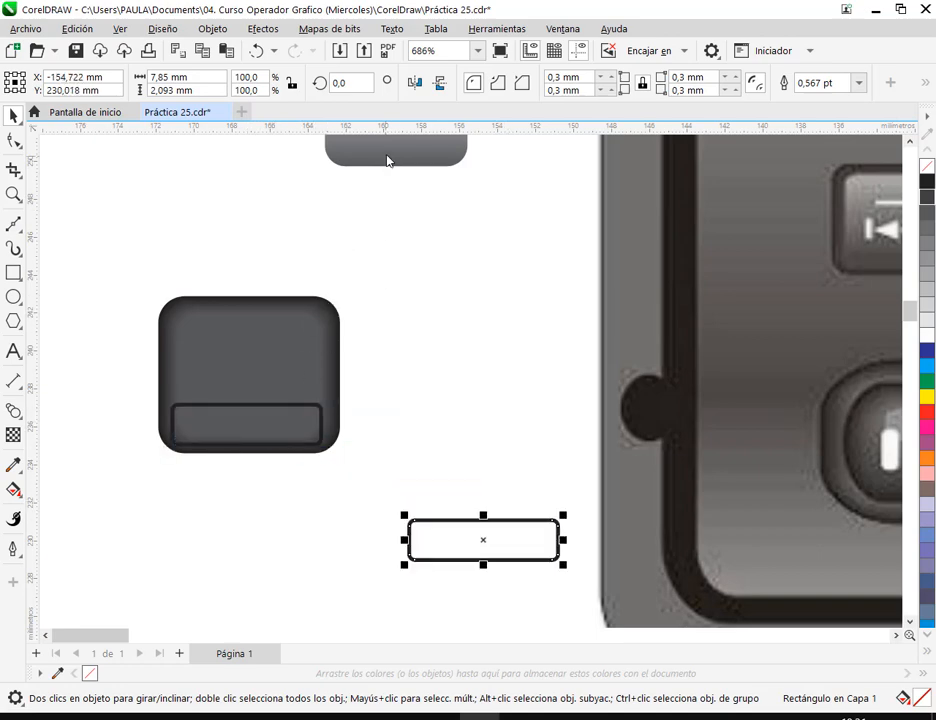
Move the gradient face back onto the center of the button base
left_click_drag(388, 160, 414, 349)
left_click_drag(418, 295, 251, 378)
left_click(411, 370)
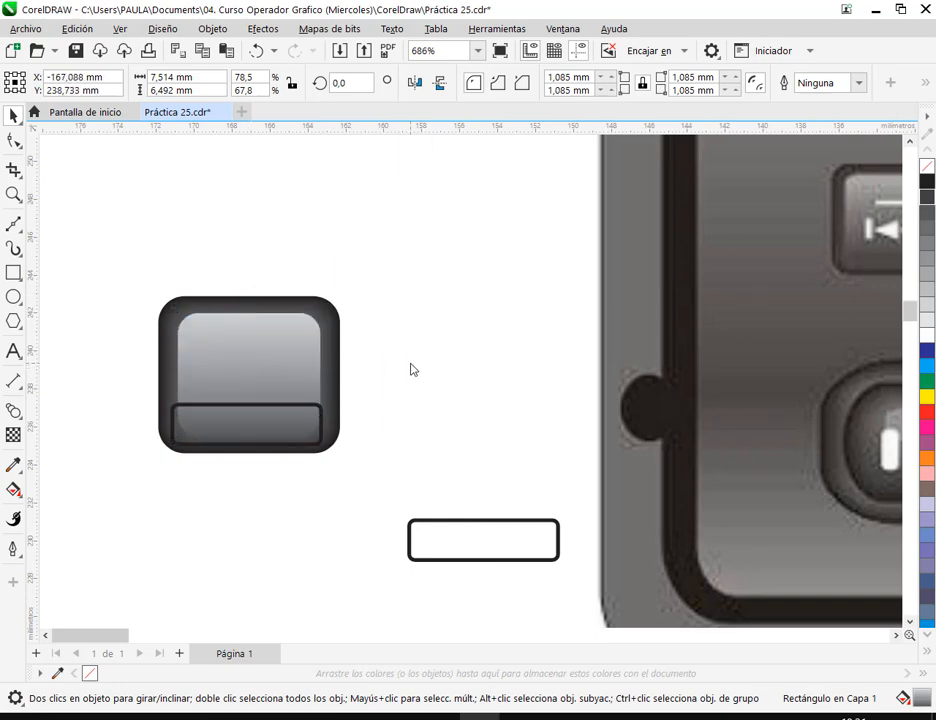
Blend the lower rounded rectangle with the gradient face in 20 steps
left_click(312, 410)
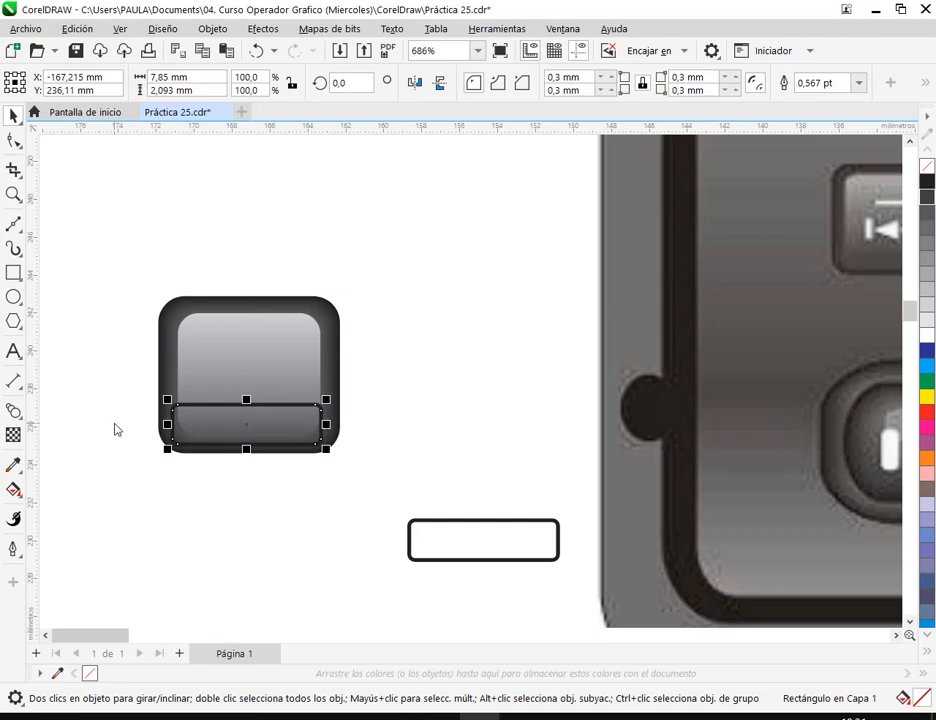
left_click(15, 413)
left_click_drag(205, 427, 230, 363)
left_click(13, 116)
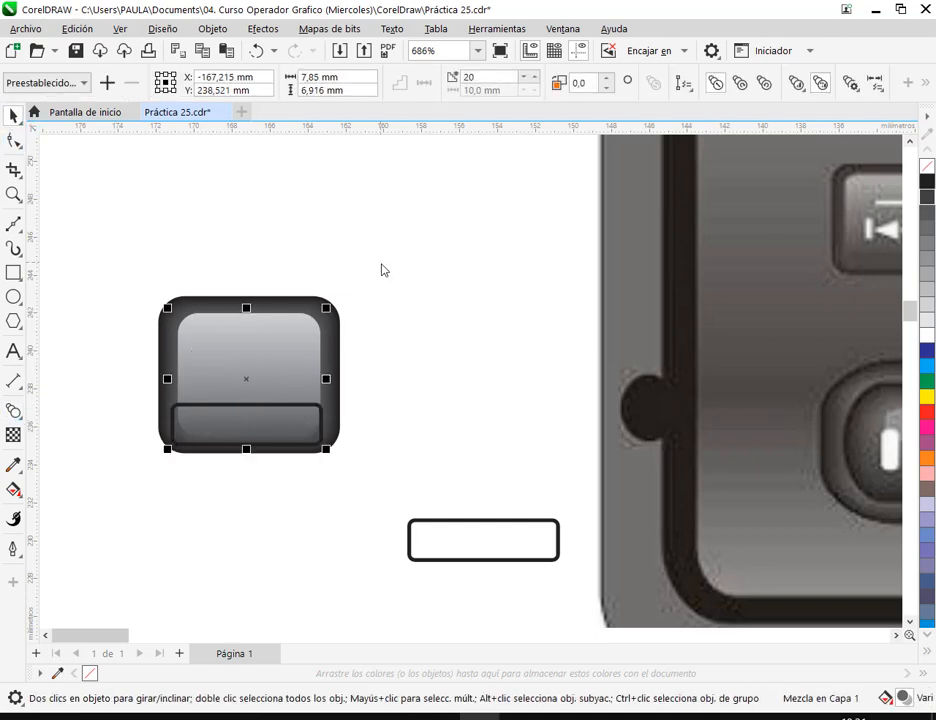
Fill the blend's lower control rectangle 90% black and remove its outline
left_click(366, 256)
left_click(322, 416)
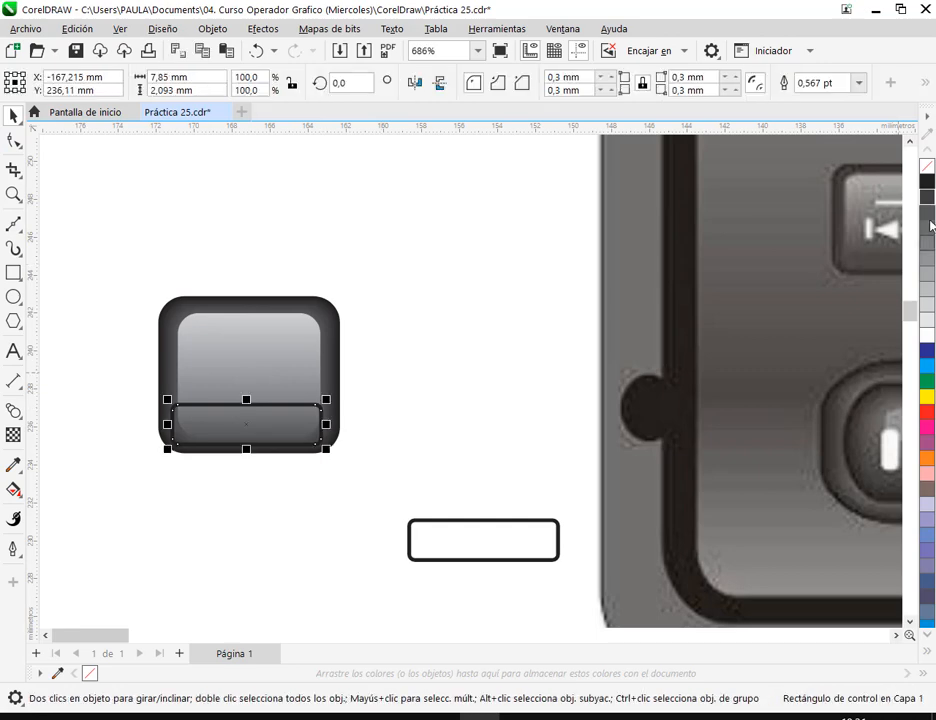
left_click(925, 201)
left_click(438, 356)
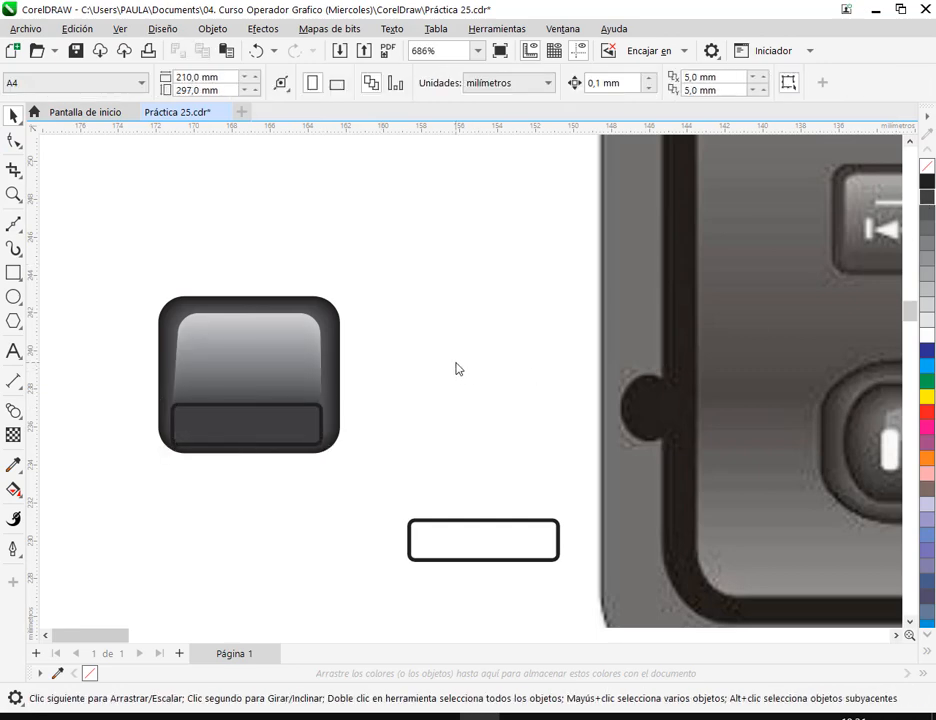
left_click(290, 438)
right_click(928, 167)
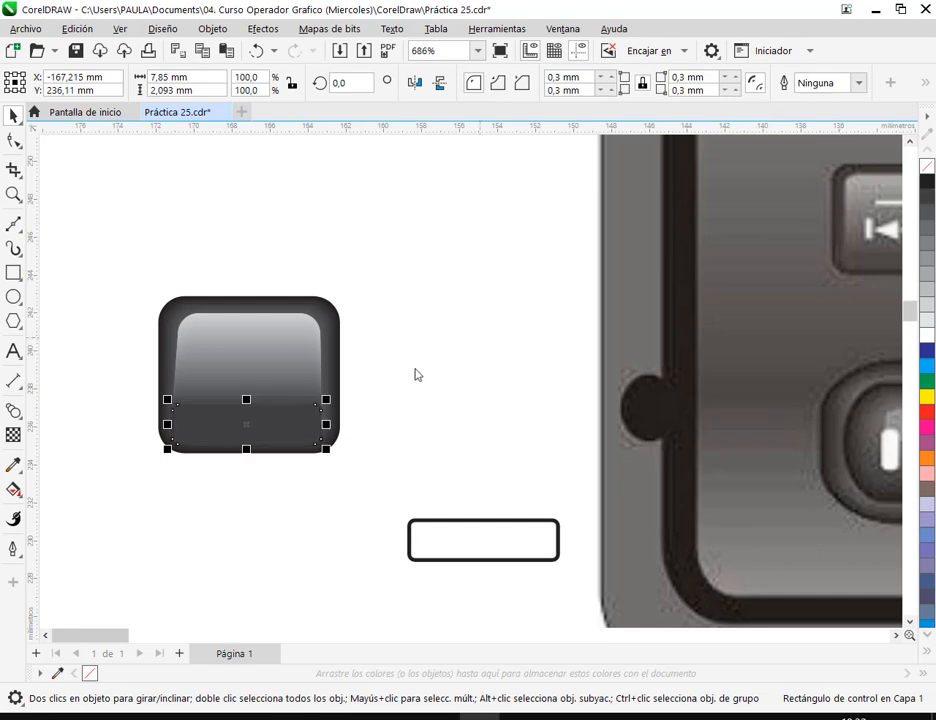
Fill the blend's upper control rectangle 30% black
left_click(428, 367)
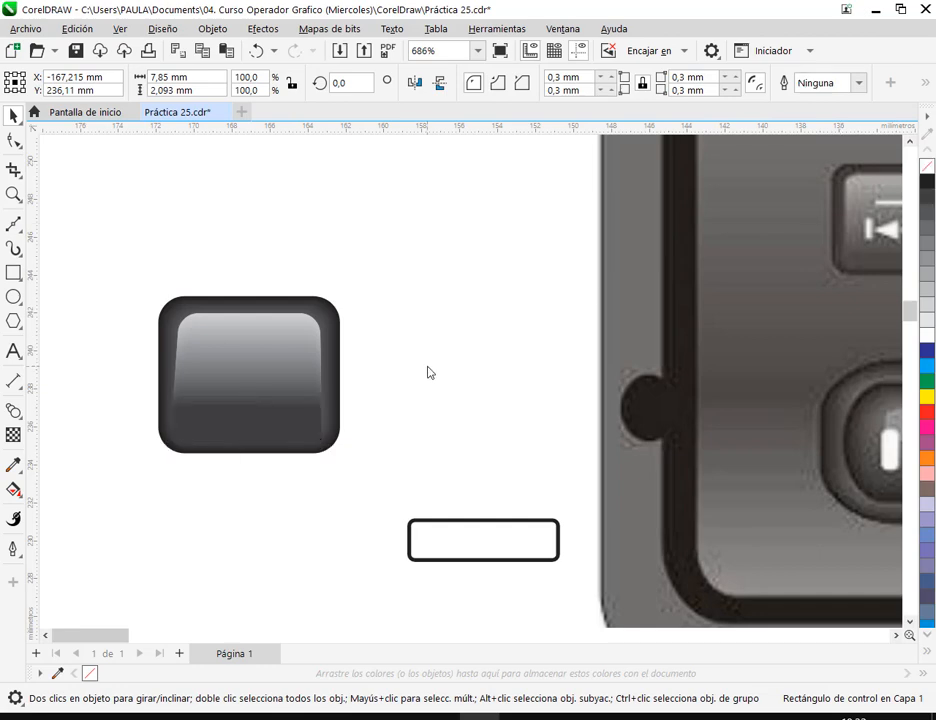
left_click(293, 320)
left_click(290, 359)
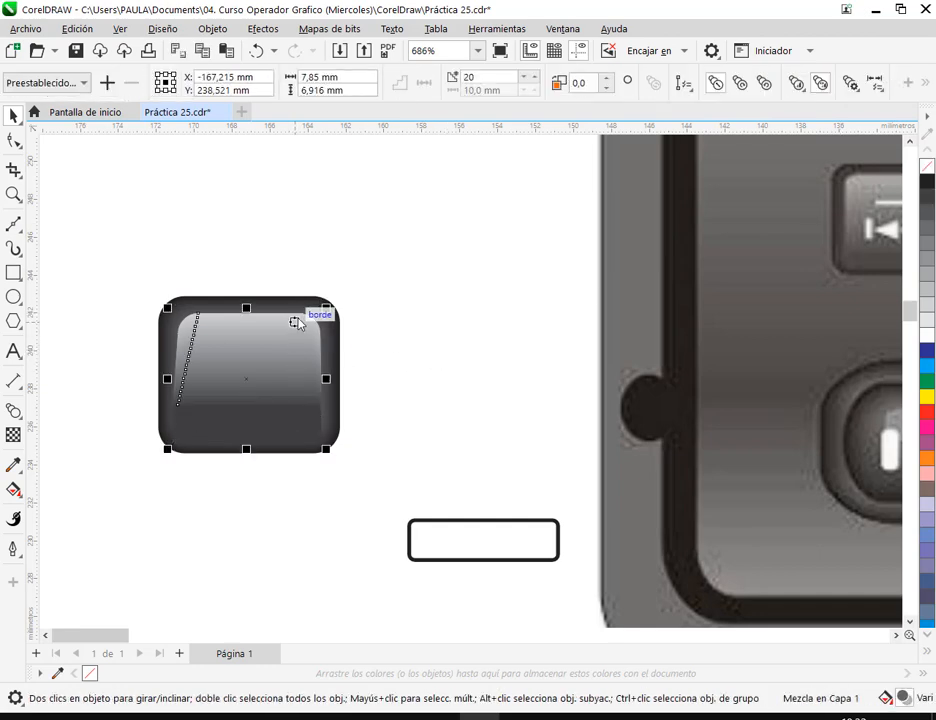
left_click(355, 330)
left_click(290, 317)
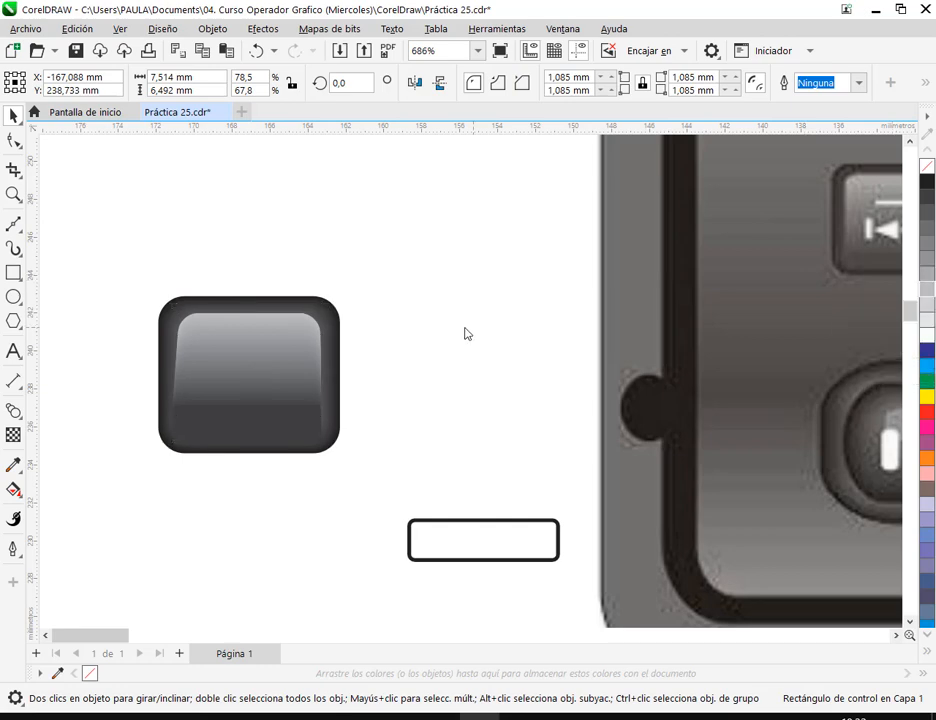
Increase the face blend to 80 steps
left_click(234, 376)
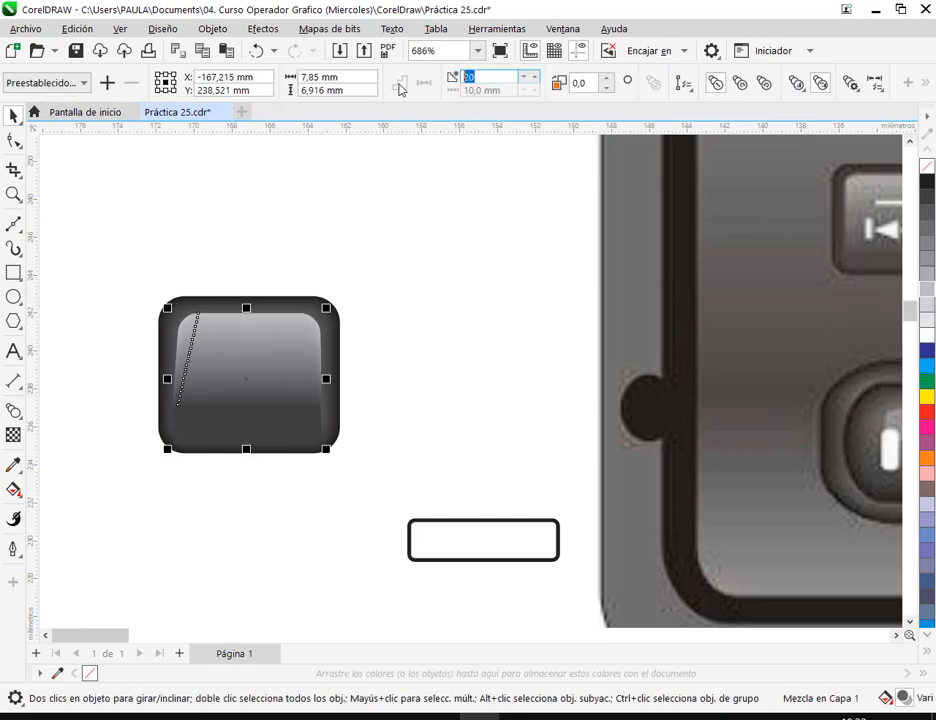
type("80")
key("Return")
left_click(396, 358)
scroll(380, 435, "down", 3)
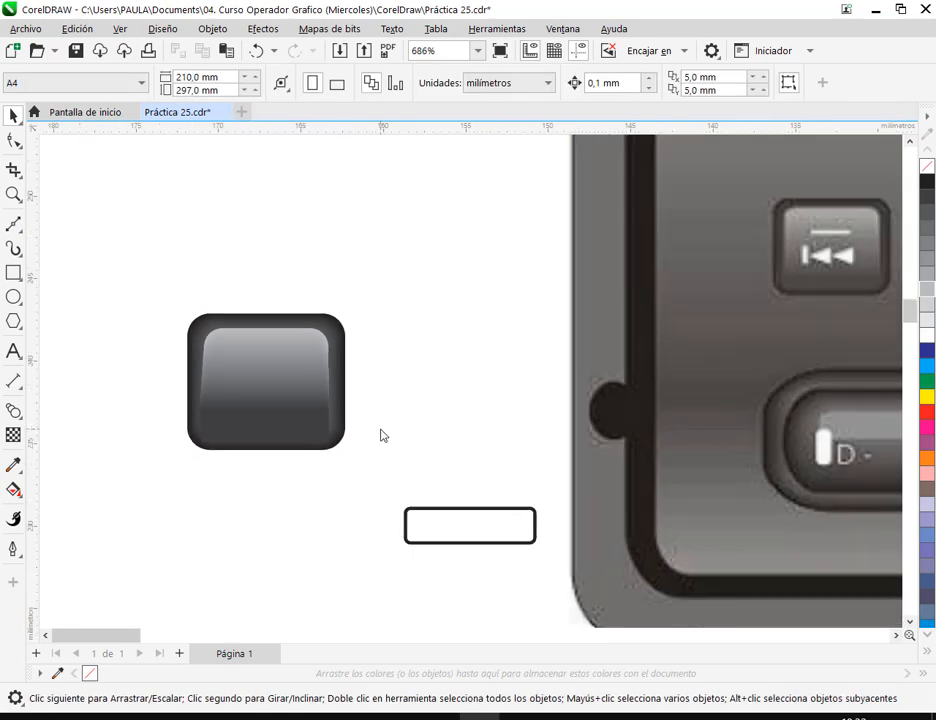
left_click_drag(389, 435, 267, 437)
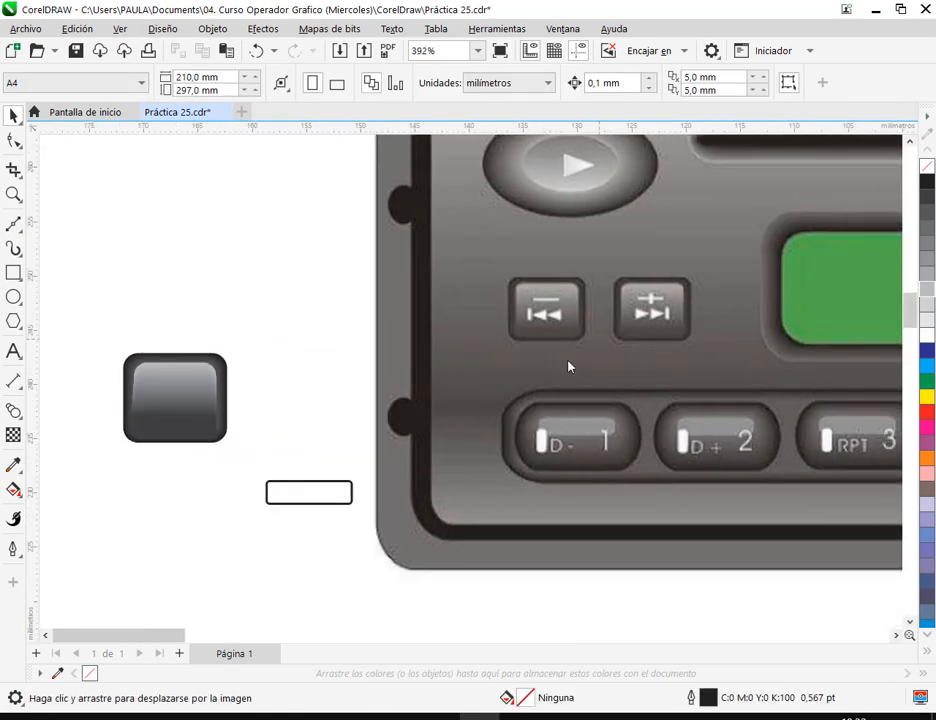
Narrow the blend's lower control rectangle symmetrically to about 7.56 mm wide
left_click(190, 431)
scroll(165, 432, "up", 5)
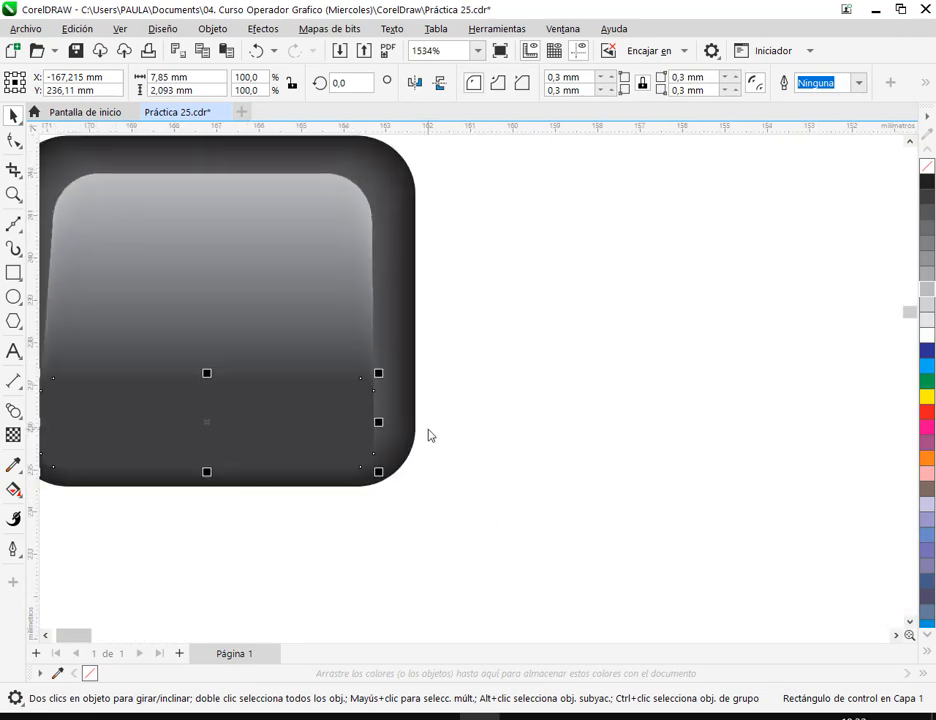
left_click_drag(379, 423, 371, 426)
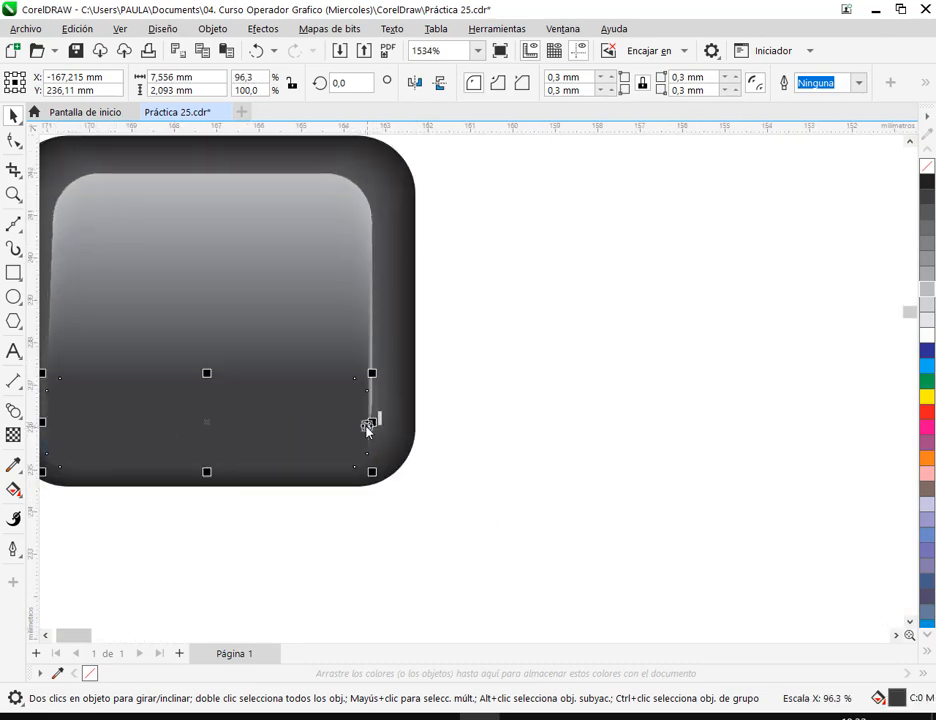
left_click(470, 430)
left_click(290, 435)
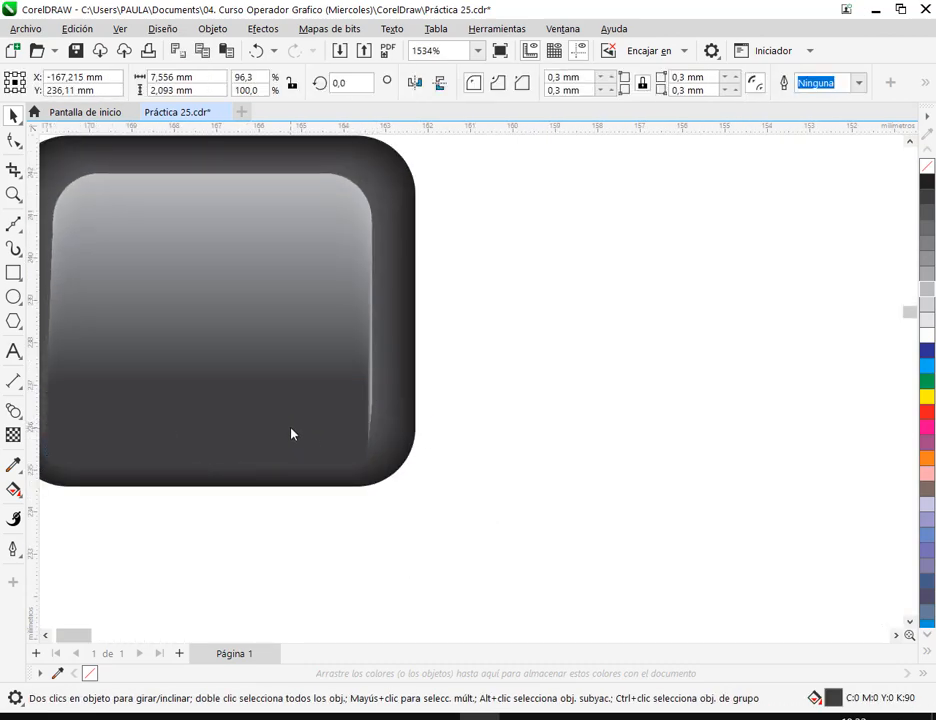
left_click(512, 437)
scroll(512, 437, "down", 4)
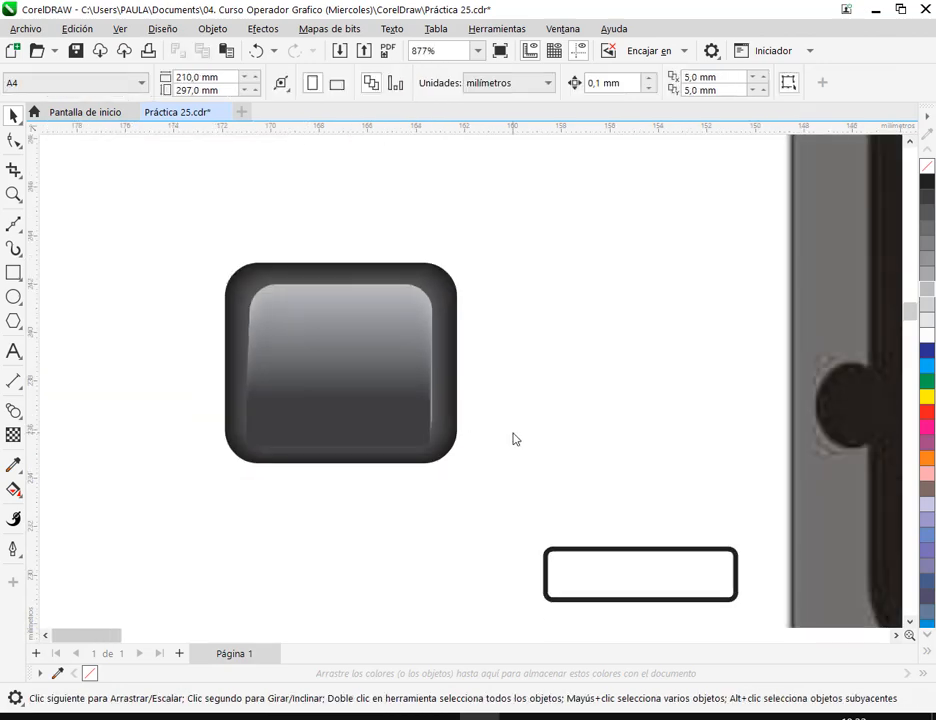
left_click_drag(822, 374, 562, 395)
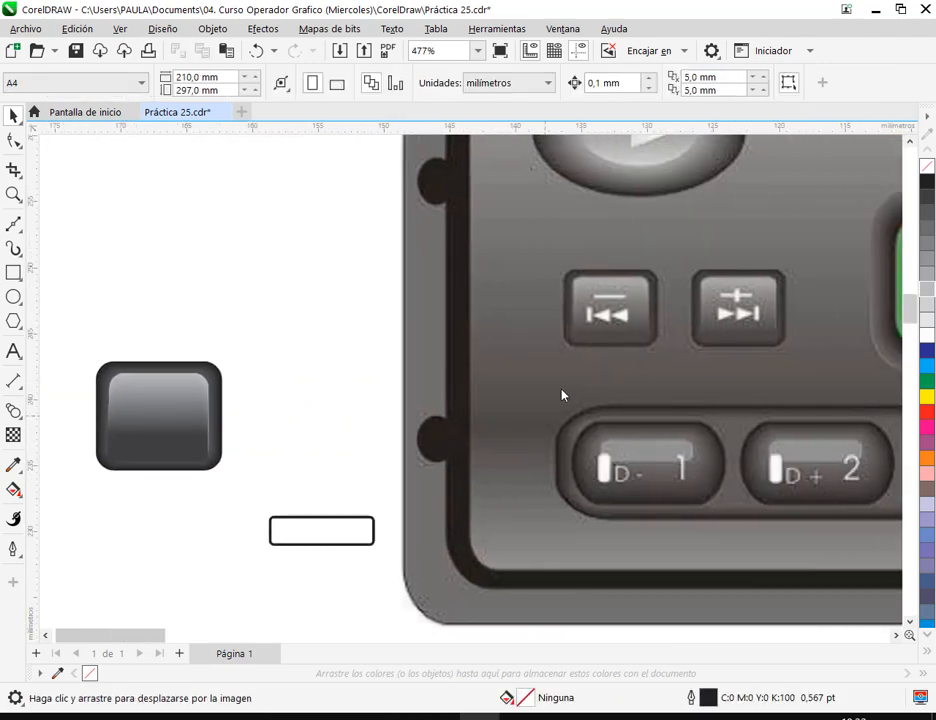
Clear the blend on the button's face and delete its dark lower rectangle
left_click(193, 377)
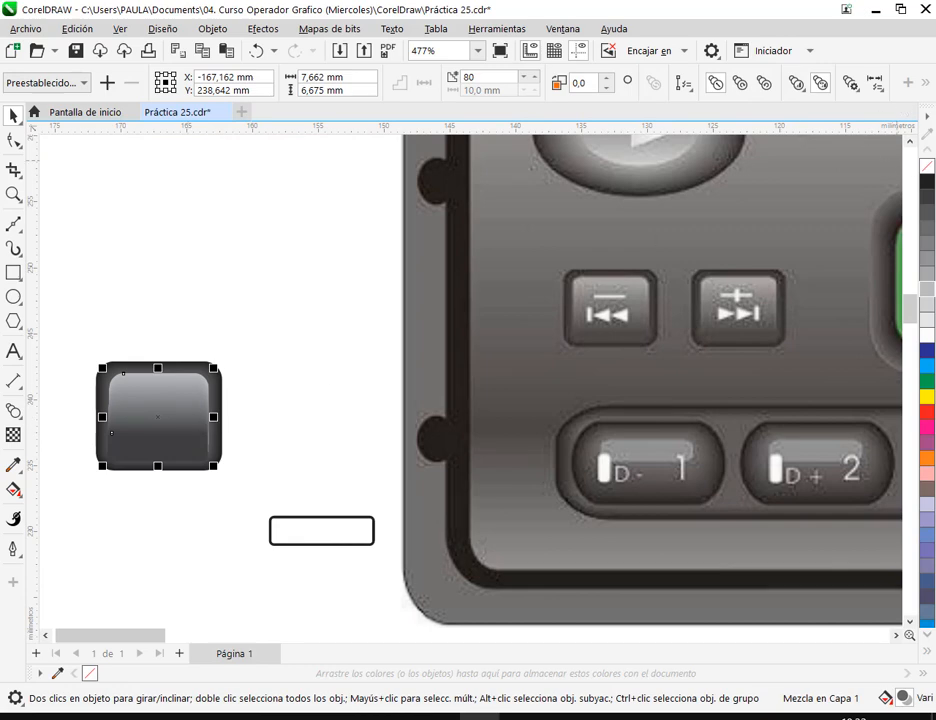
left_click(926, 87)
left_click(918, 117)
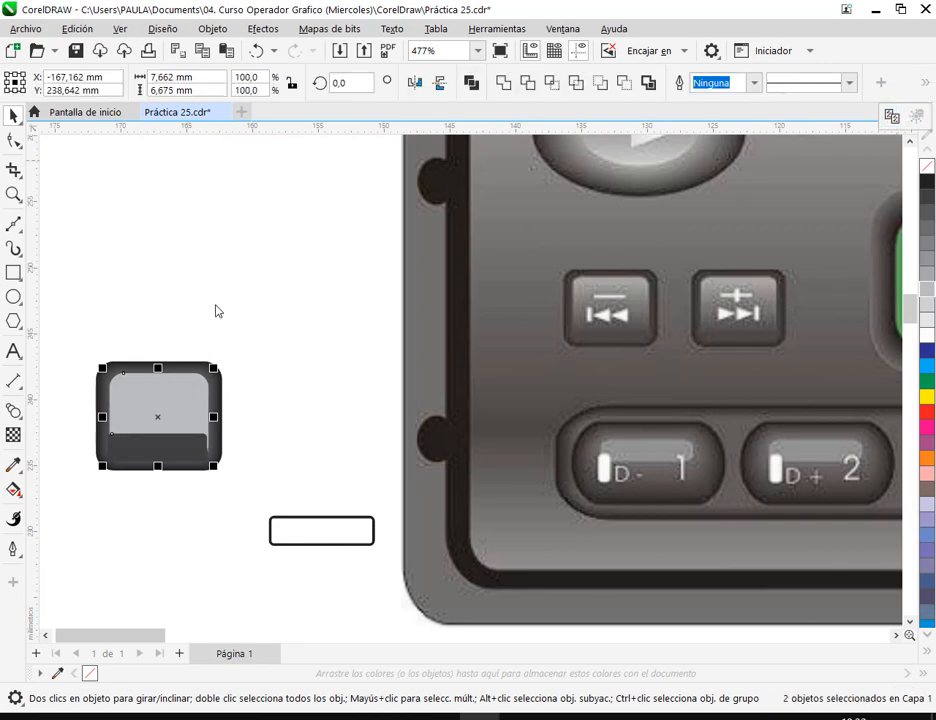
left_click(361, 424)
left_click_drag(167, 451, 310, 335)
left_click_drag(249, 436, 357, 428)
key("Delete")
left_click(267, 427)
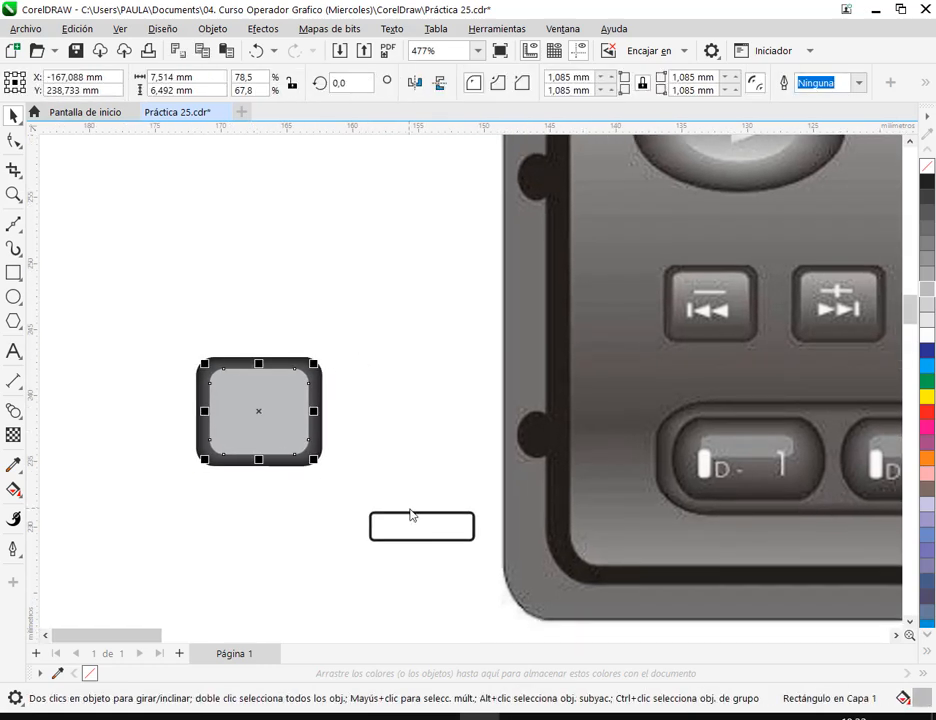
Delete the spare outlined rectangle and place a duplicate of the gray face on the empty area below the button
left_click(412, 514)
key("Delete")
left_click(284, 416)
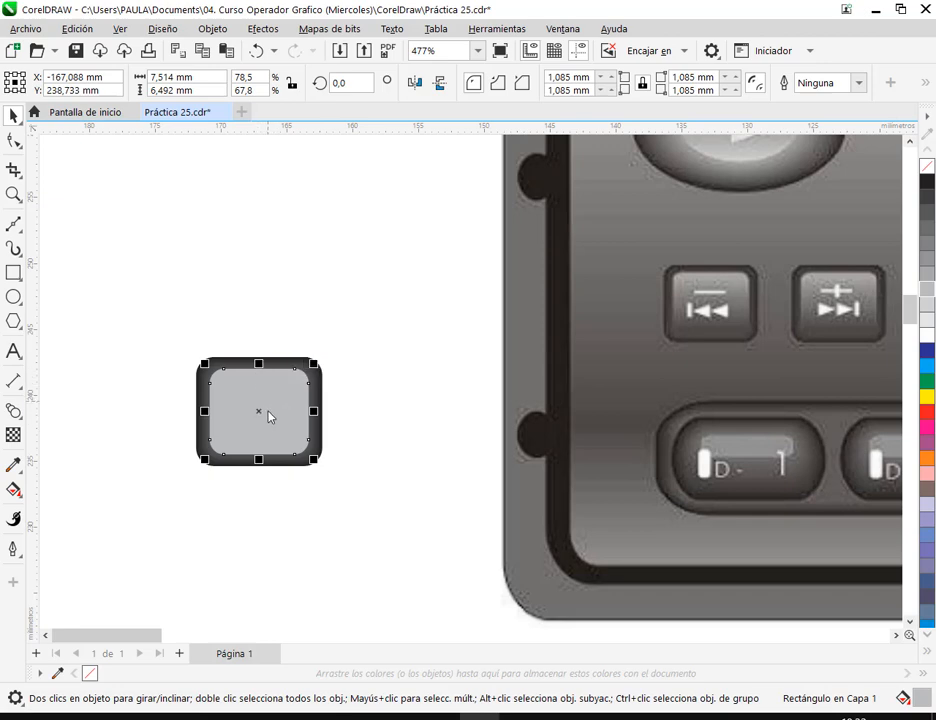
left_click_drag(244, 443, 385, 559)
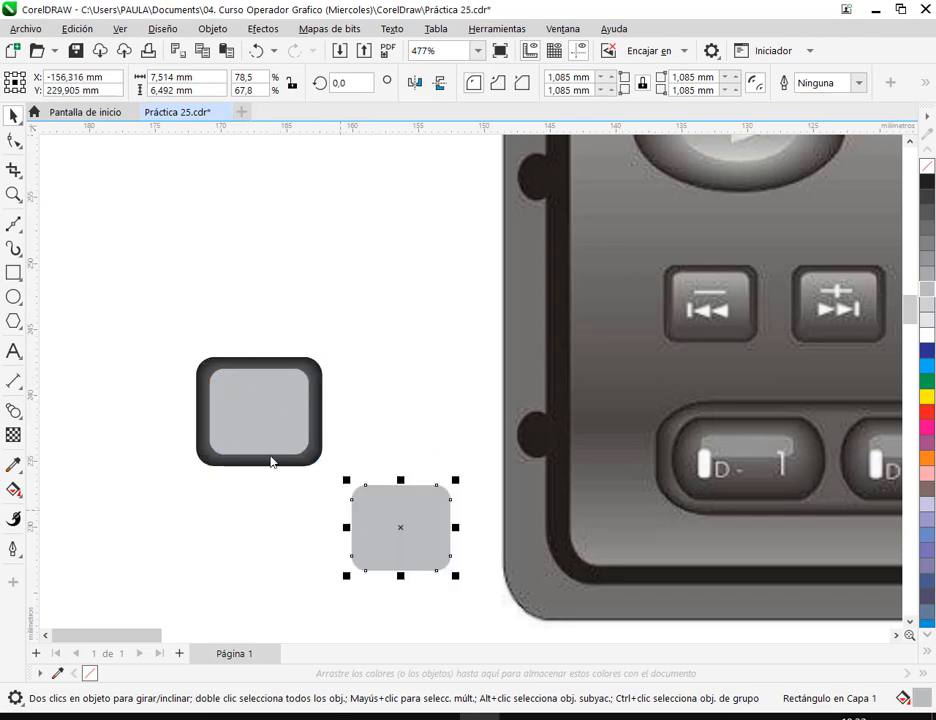
Apply a vertical gradient fill to the button's inner face, starting at 20% black on top, with its end point raised slightly
left_click(228, 428)
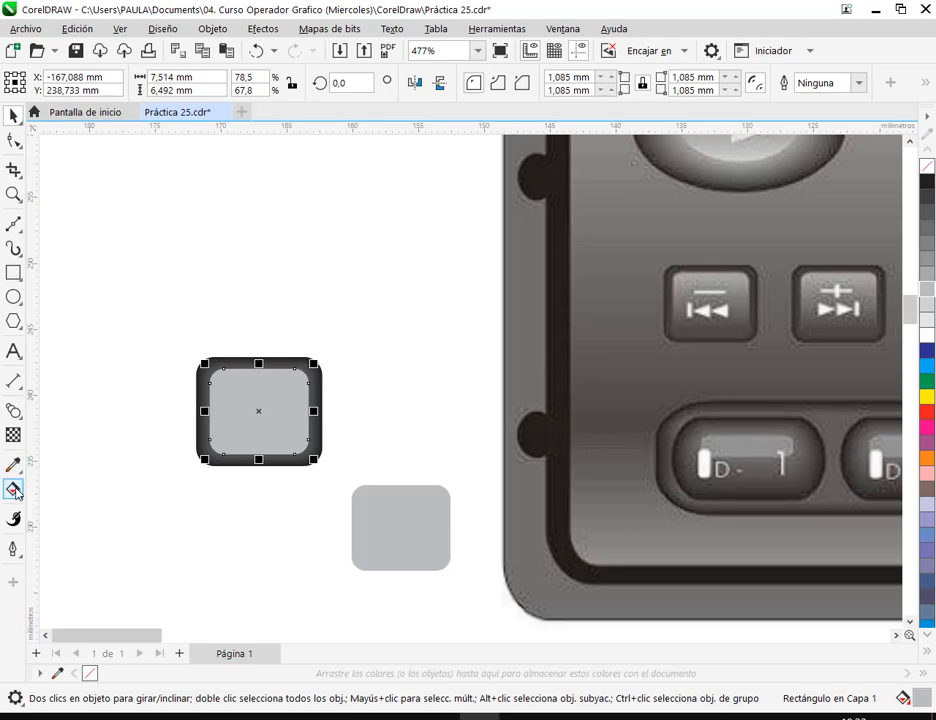
left_click(14, 489)
left_click(62, 490)
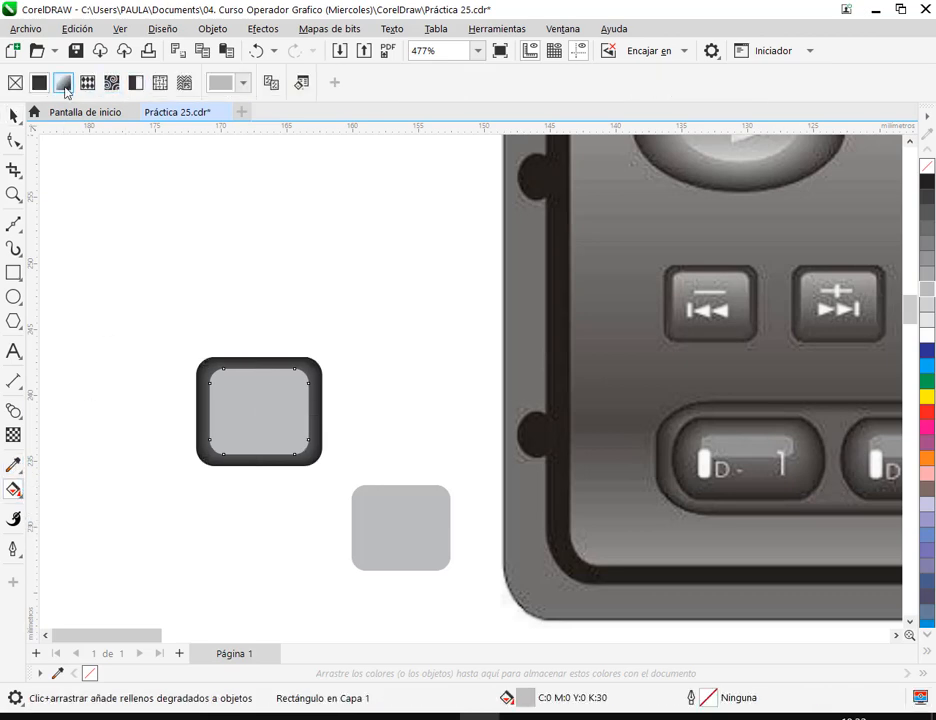
left_click(62, 82)
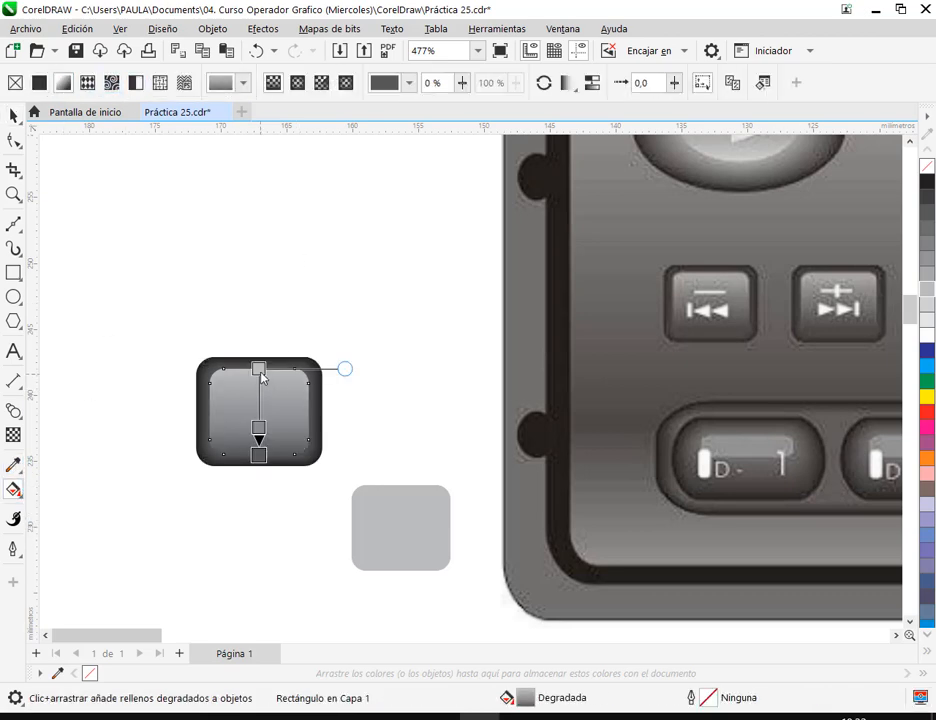
left_click(928, 311)
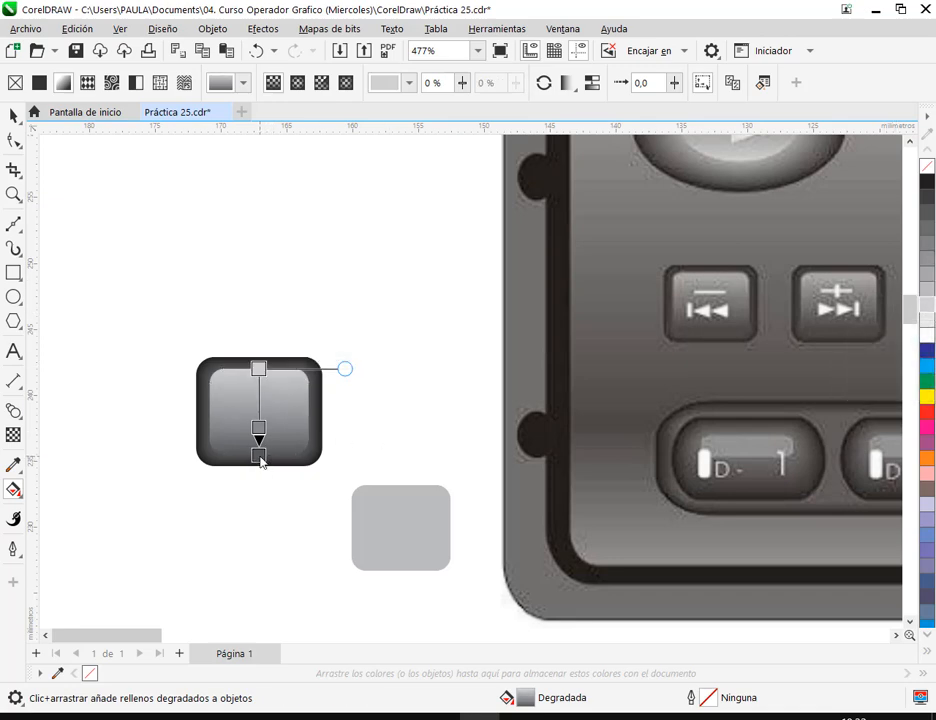
left_click_drag(260, 460, 259, 444)
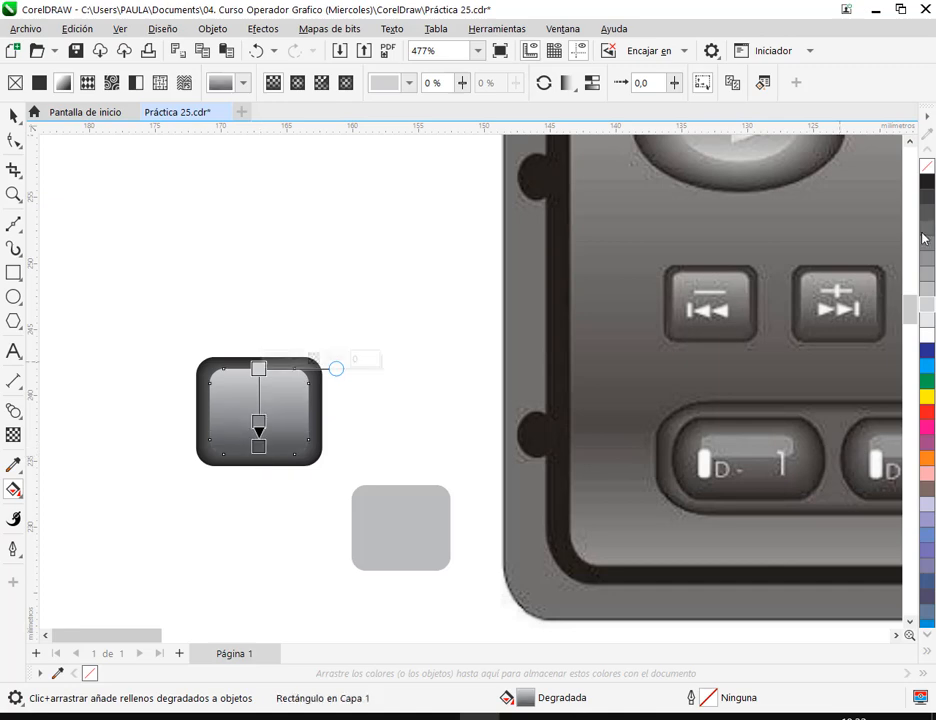
Set the face gradient to run from 40% black at the top to 90% black at the bottom, without the middle color node
left_click(258, 447)
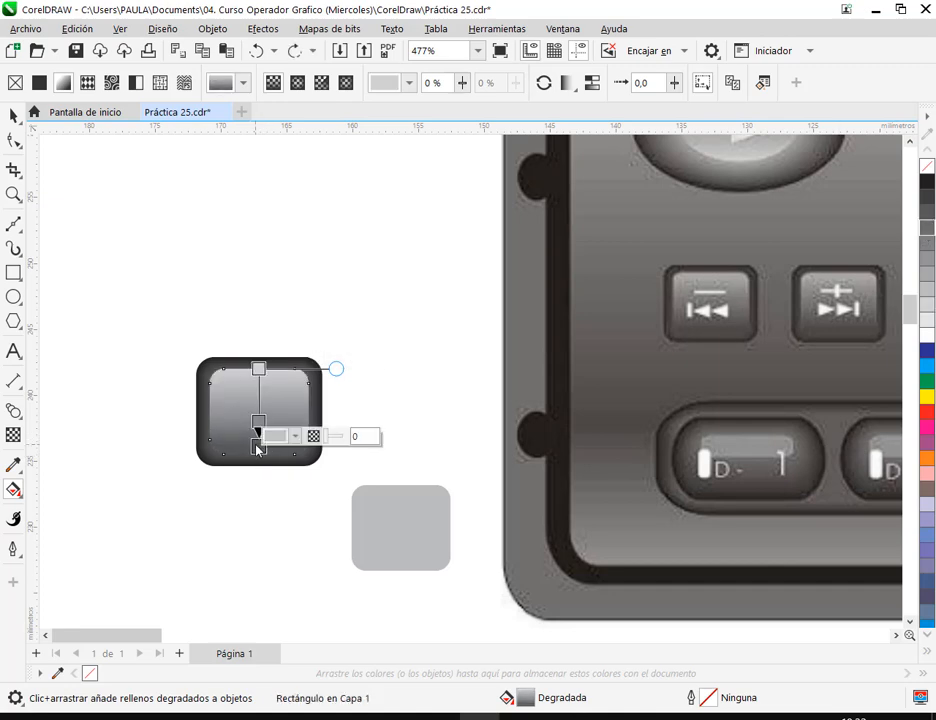
left_click(927, 226)
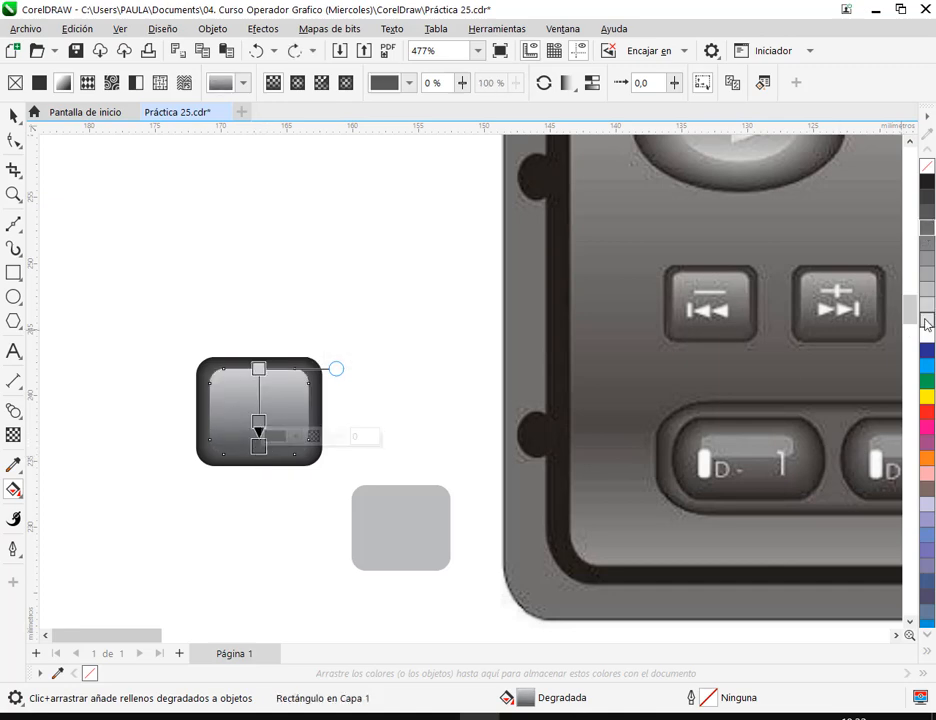
left_click(928, 201)
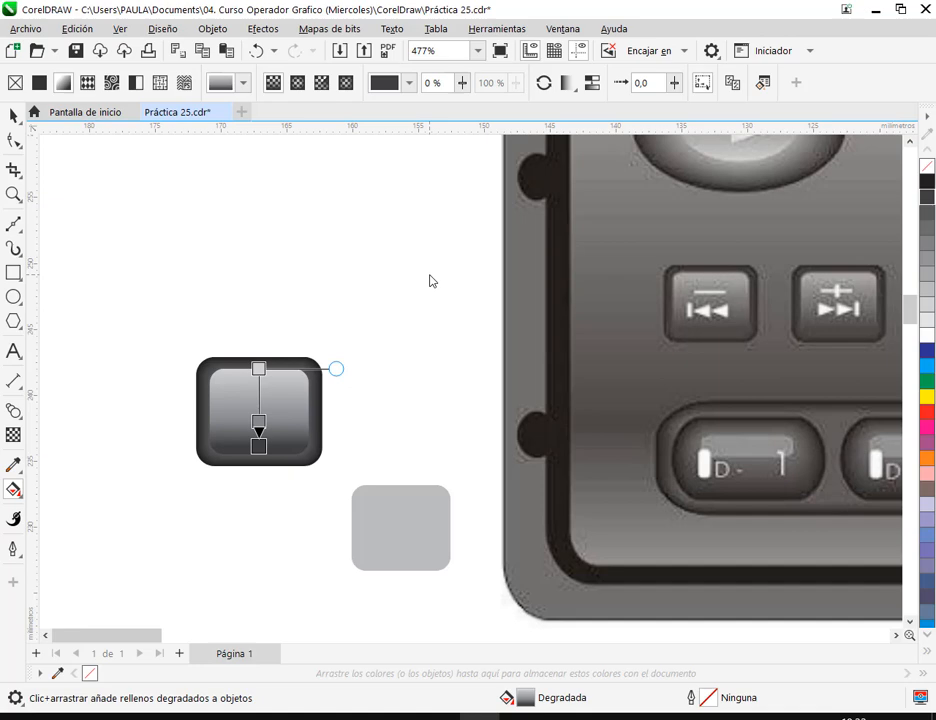
left_click(258, 427)
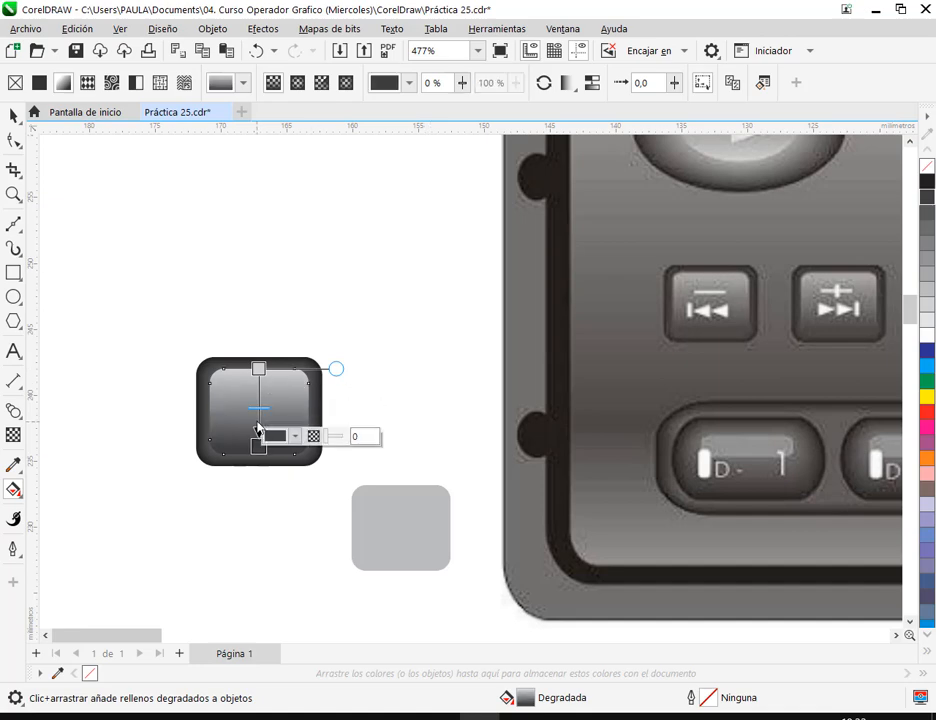
left_click(927, 275)
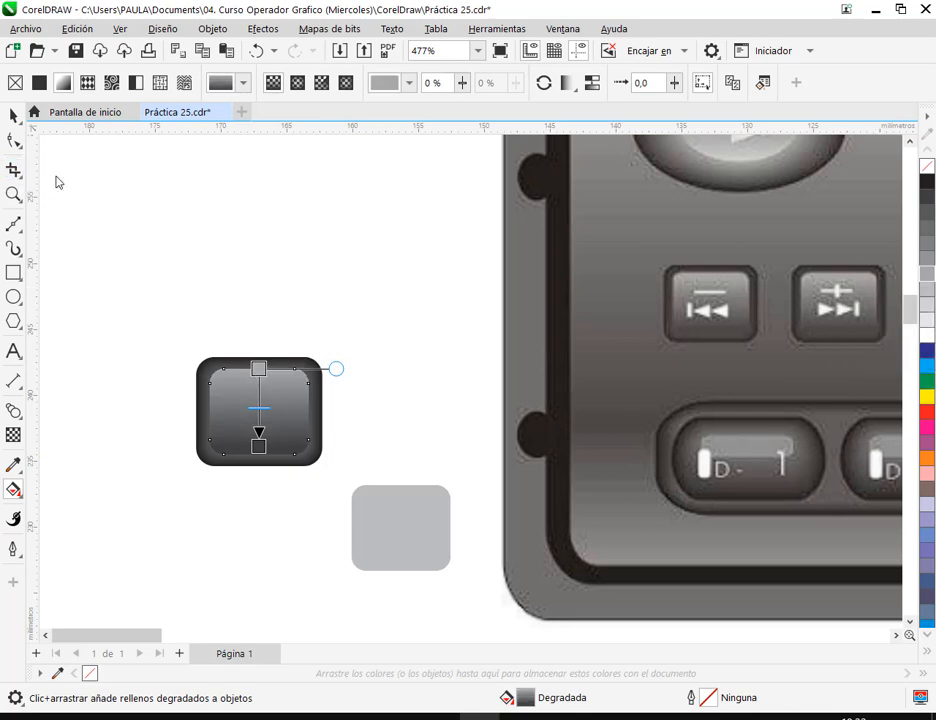
left_click(14, 115)
left_click(353, 350)
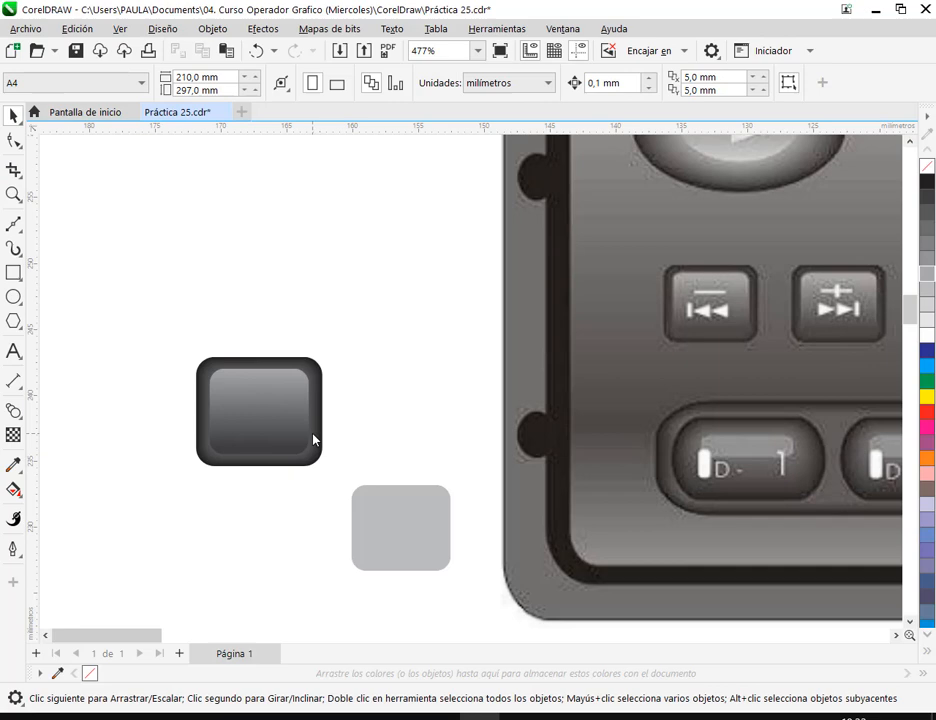
Nudge the gradient face slightly down inside the button base and delete the spare gray rectangle
left_click(298, 411)
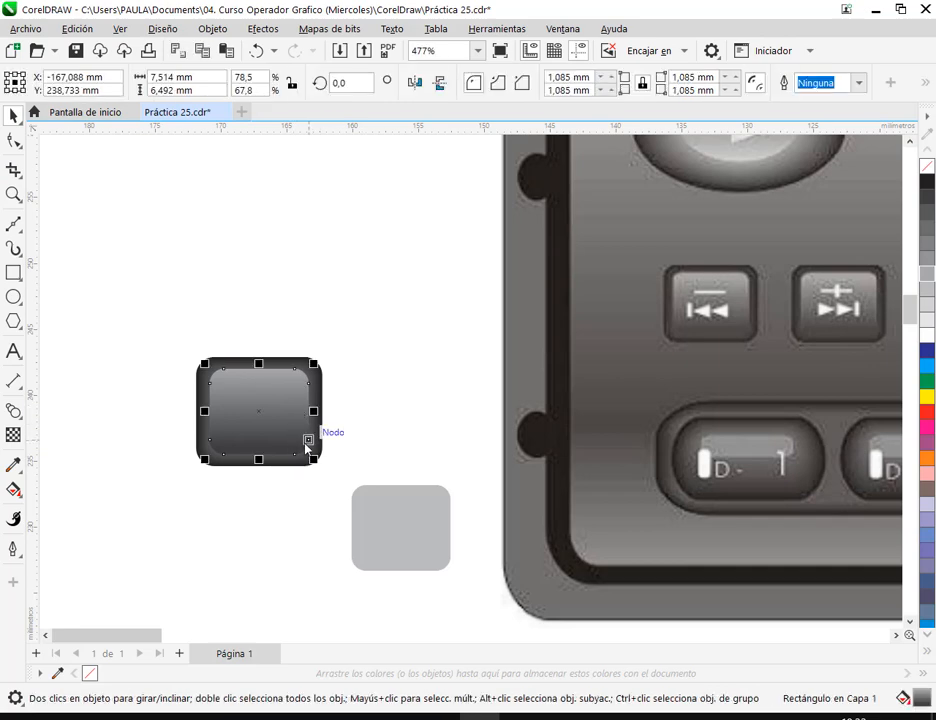
left_click(422, 453)
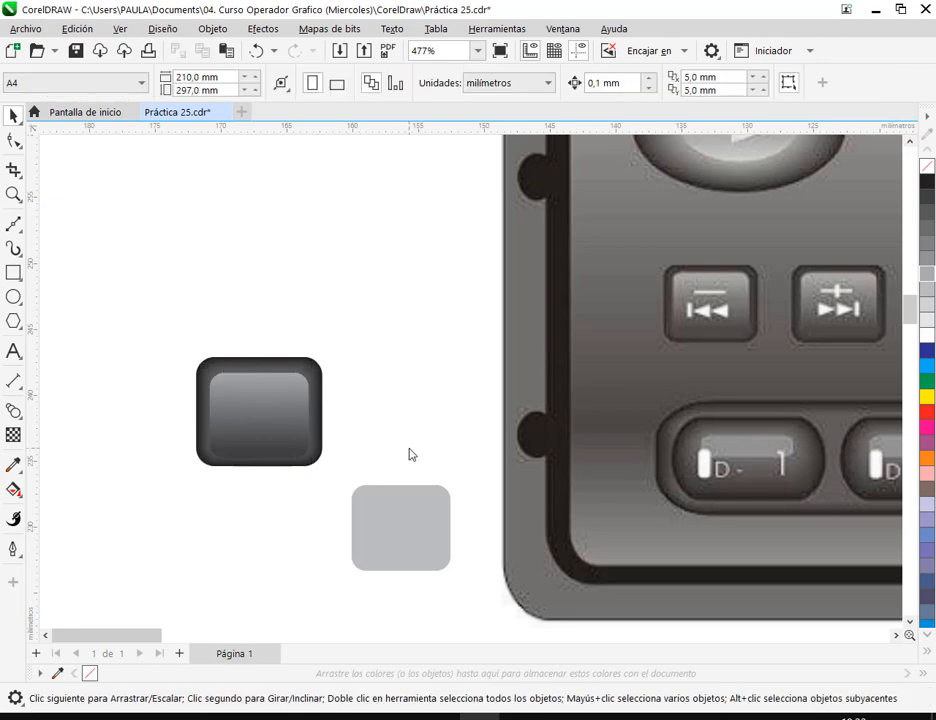
left_click(278, 432)
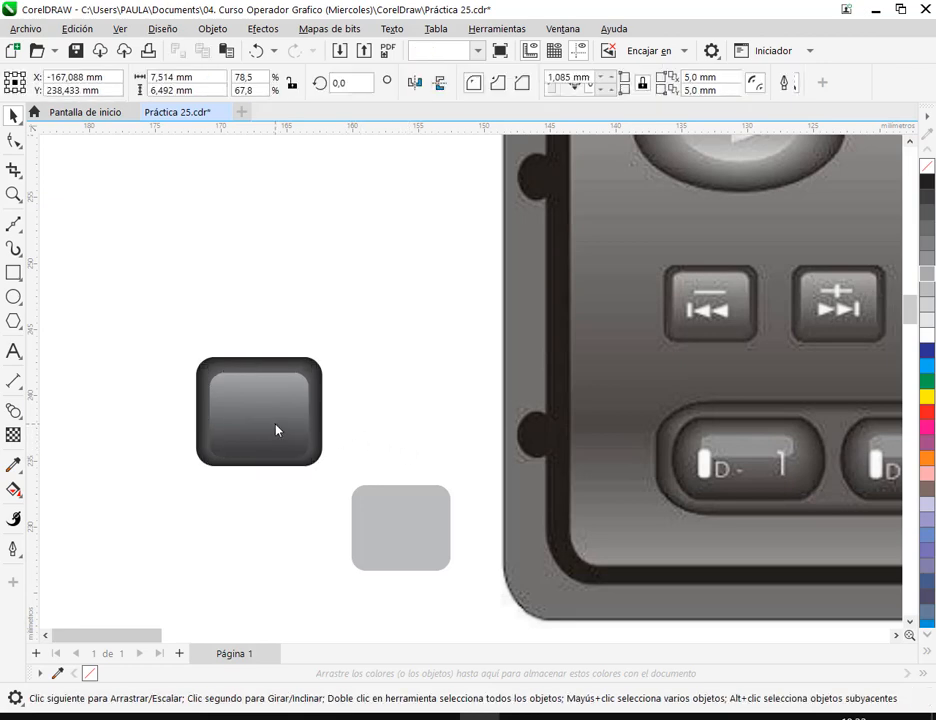
left_click(391, 566)
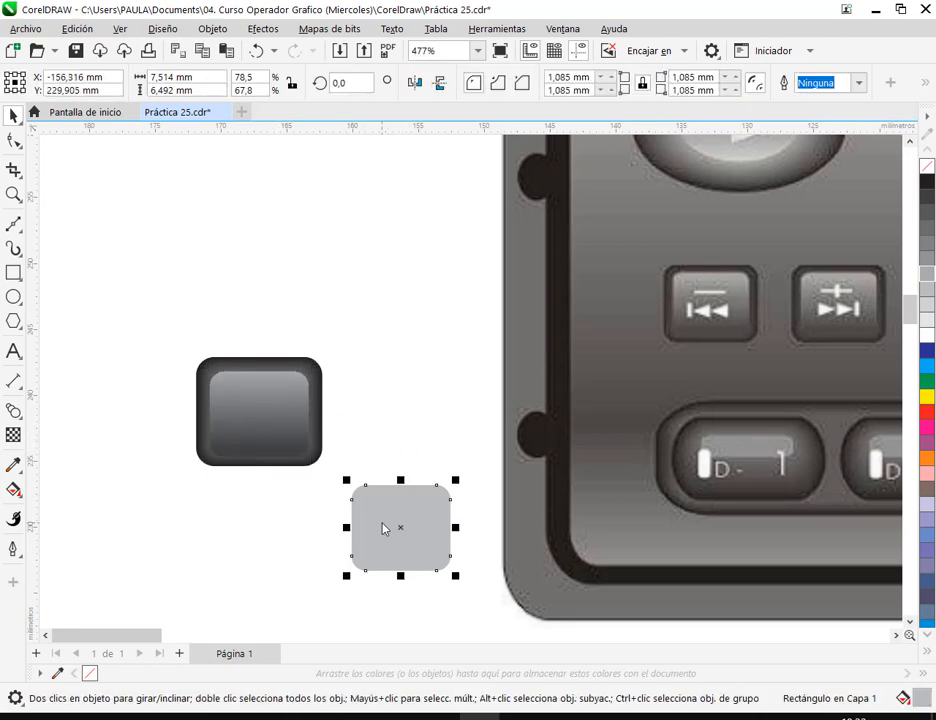
key("Delete")
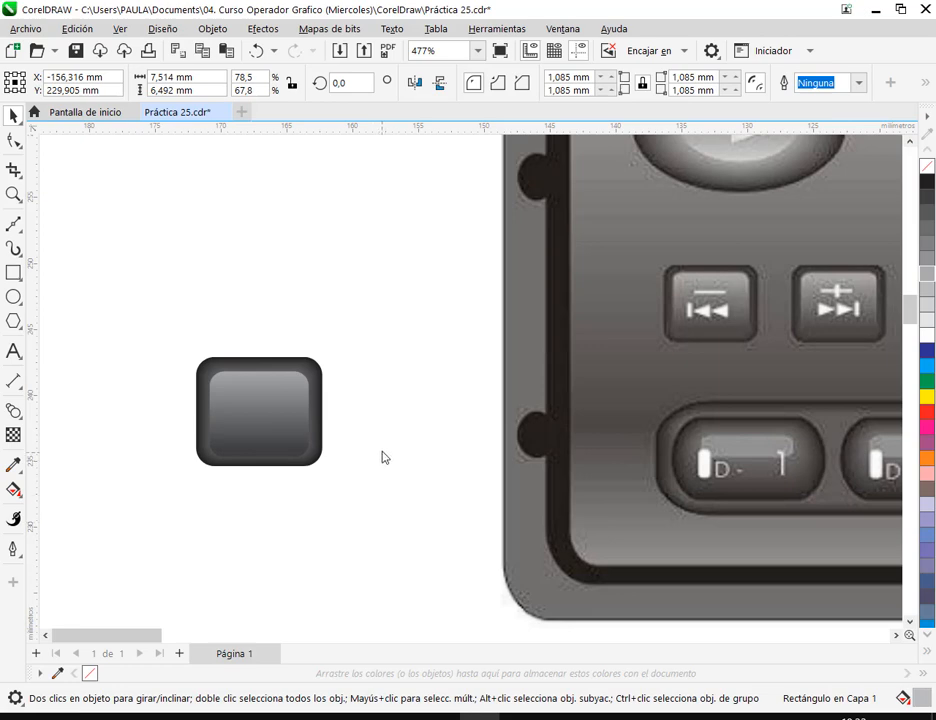
Move all objects of the square button together to the left, farther from the reference image
scroll(380, 455, "down", 2)
scroll(349, 462, "up", 3)
left_click_drag(397, 320, 170, 520)
left_click_drag(295, 410, 201, 388)
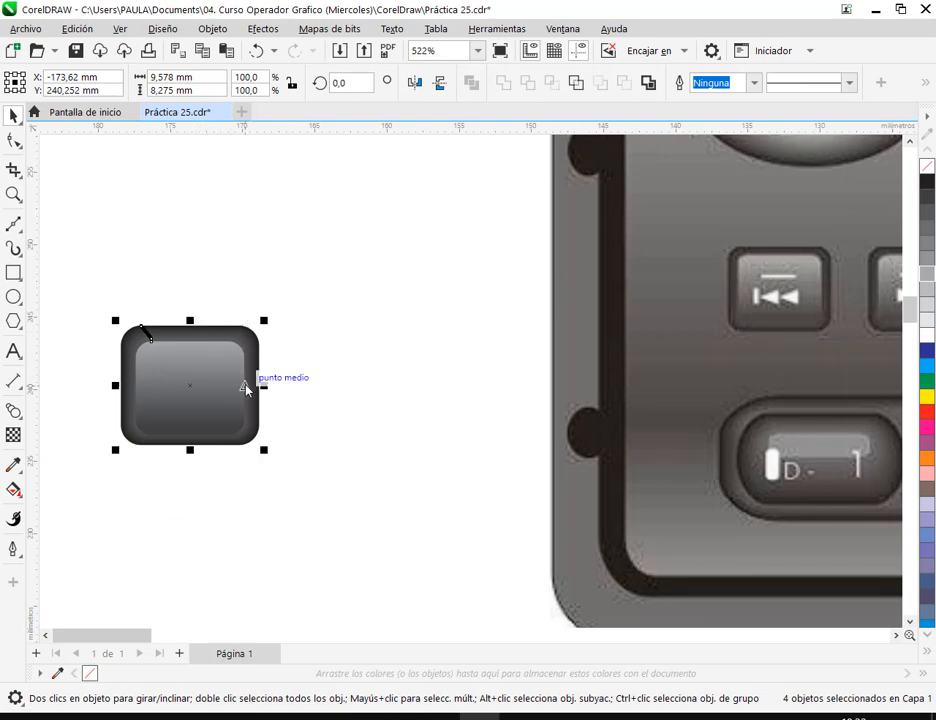
Group the button's objects and place a duplicate of the group to its right at the same height
key("ctrl+g")
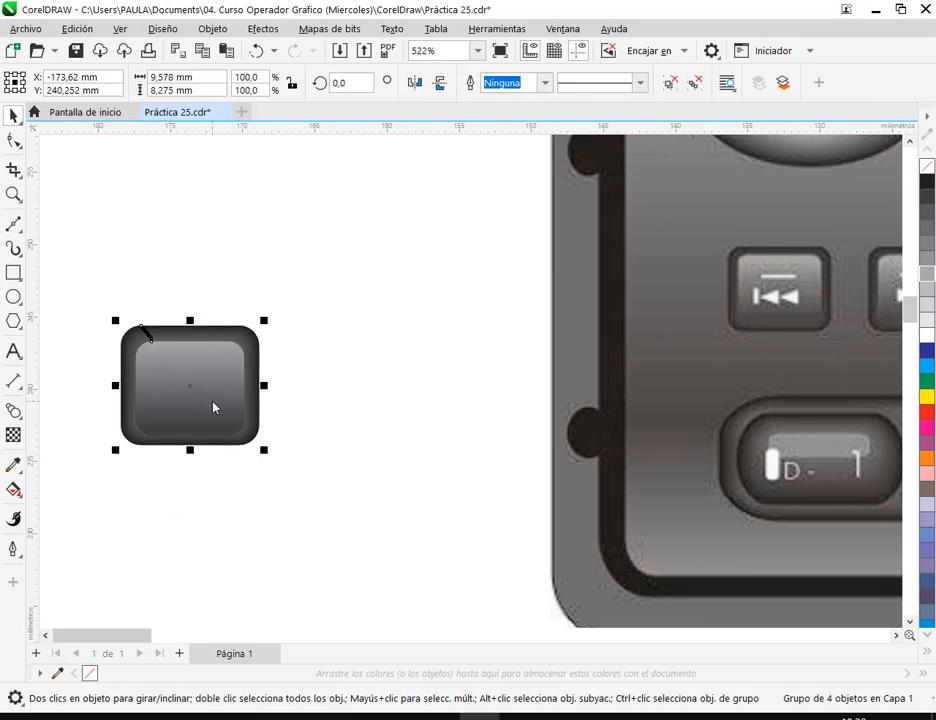
left_click_drag(210, 405, 405, 407)
left_click(417, 514)
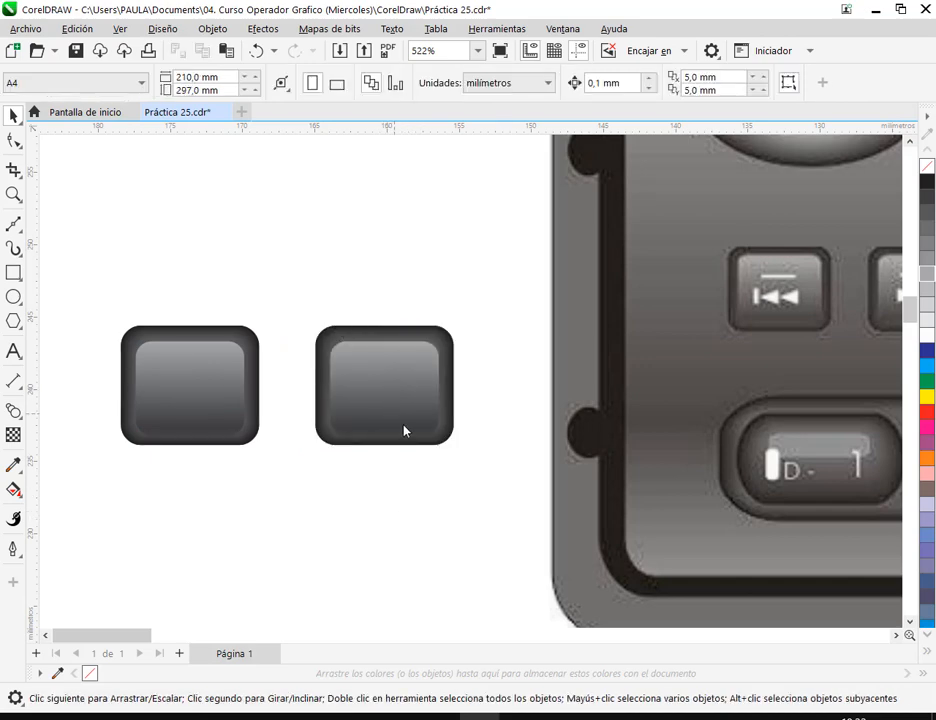
Delete the duplicate of the square button group nearest the reference image
scroll(404, 428, "down", 2)
scroll(350, 403, "up", 3)
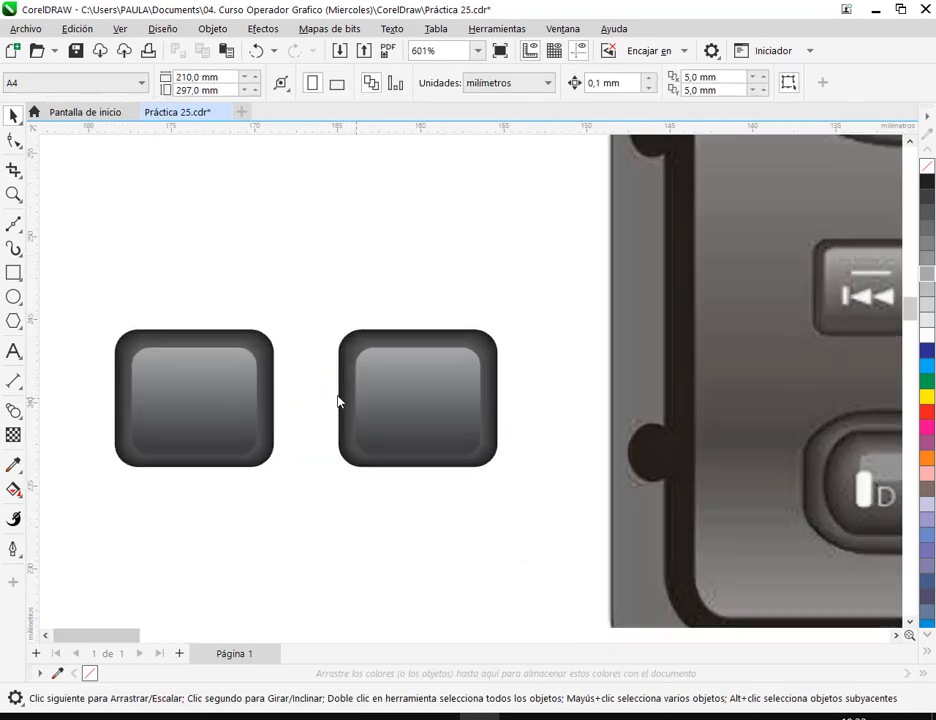
scroll(456, 455, "down", 1)
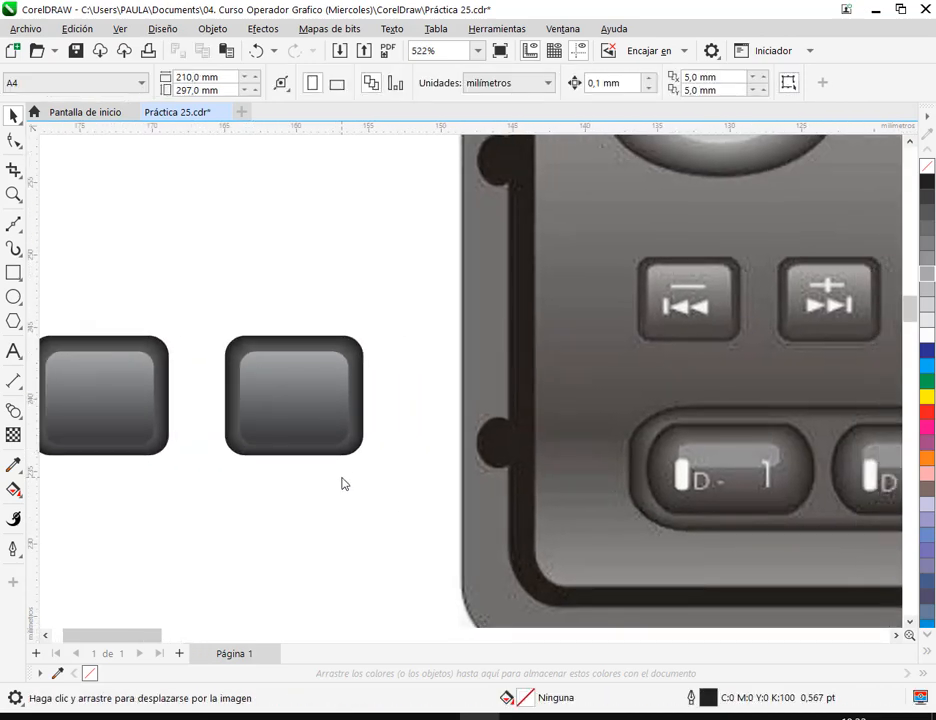
left_click(345, 441)
scroll(387, 480, "left", 2)
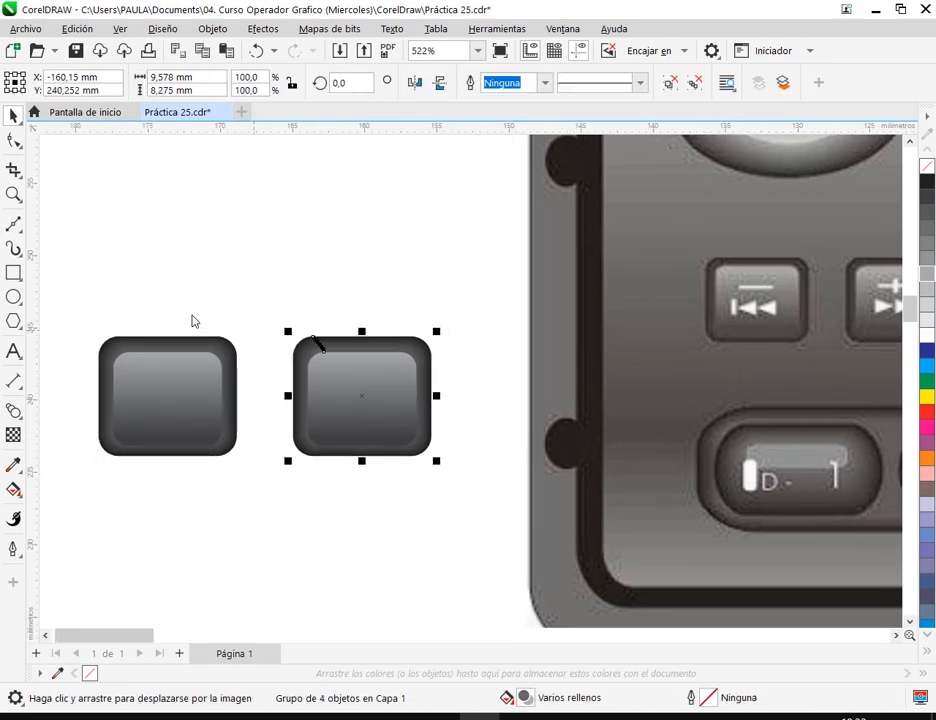
key("Delete")
Draw a three-sided polygon about 2.24 mm wide on the square button's face and fill it white with no outline
left_click(226, 370)
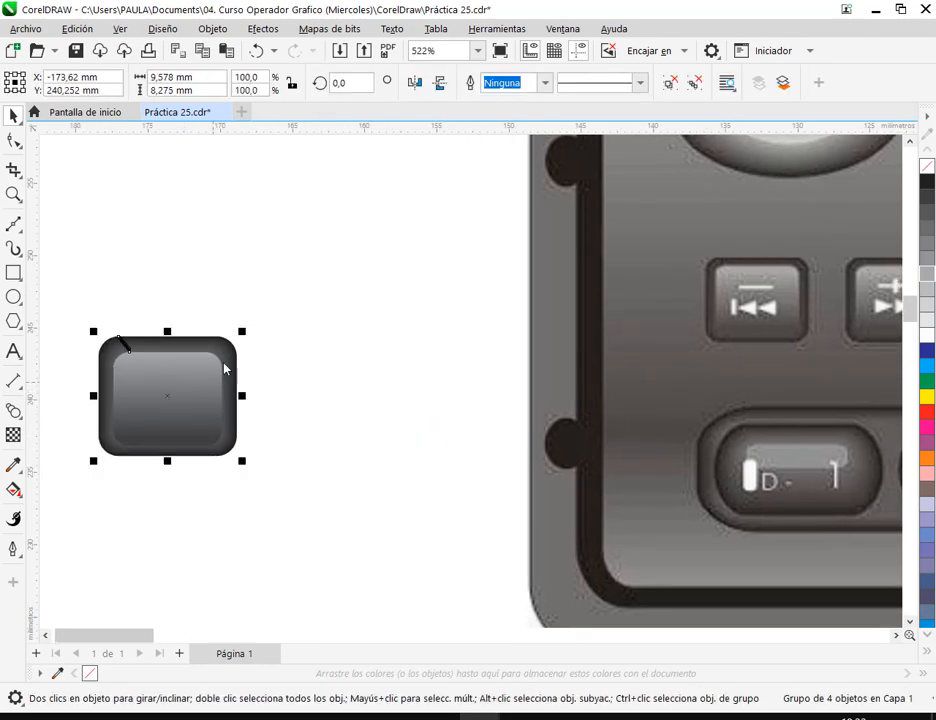
left_click_drag(772, 303, 698, 318)
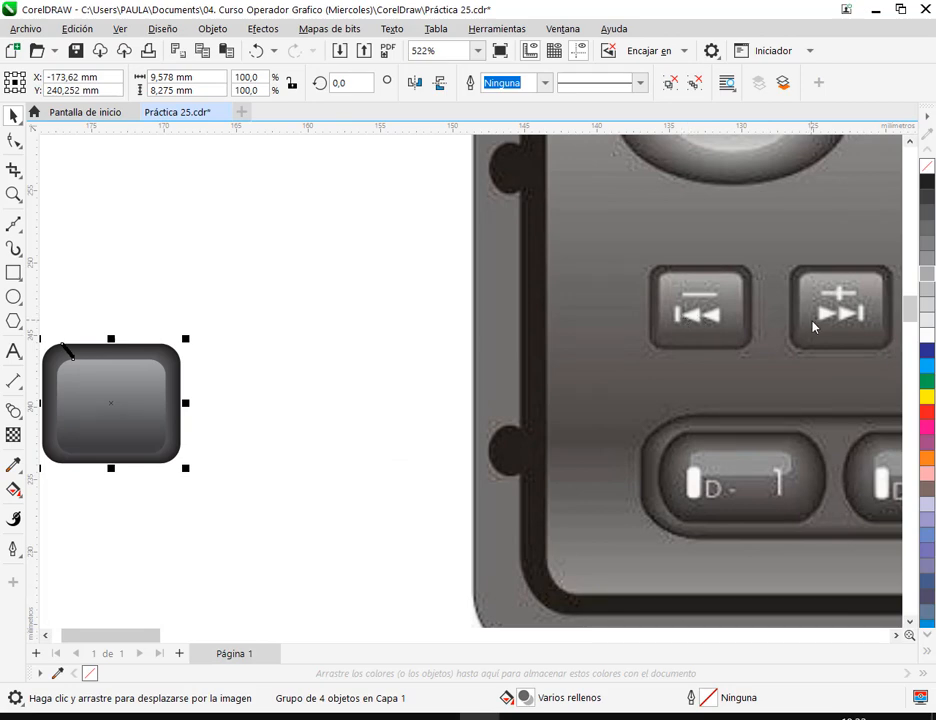
left_click_drag(73, 372, 303, 389)
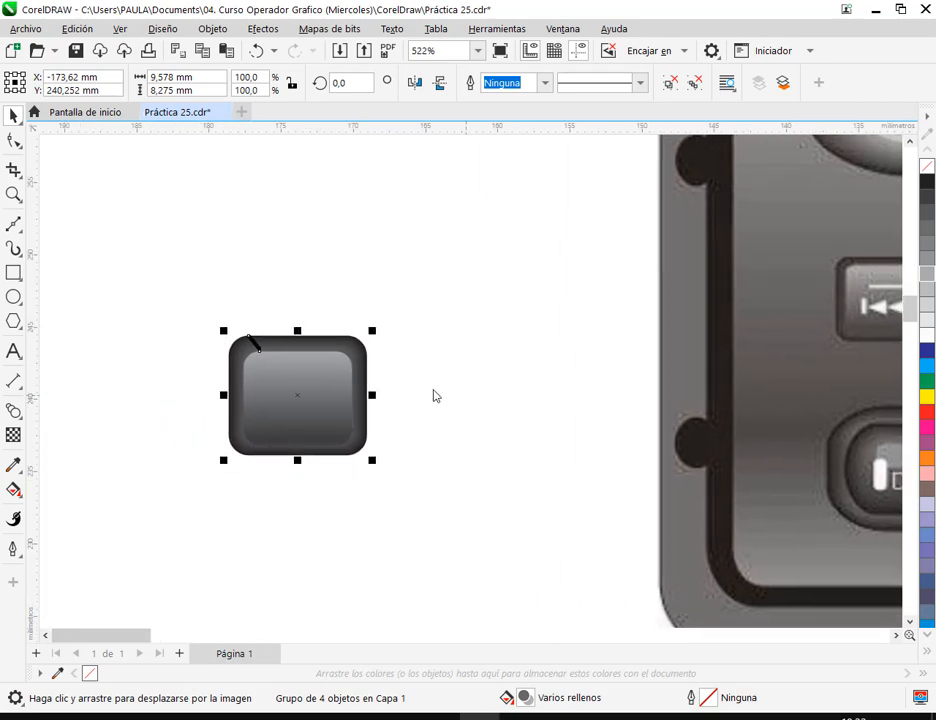
left_click_drag(434, 395, 348, 379)
left_click(13, 318)
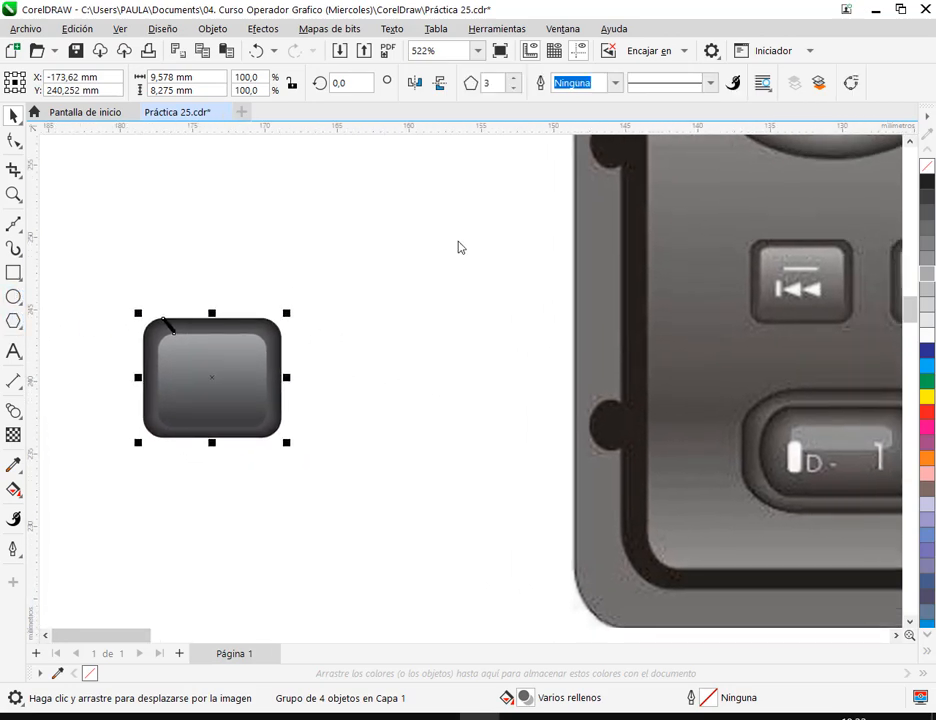
mouse_move(401, 350)
left_mouse_down()
mouse_move(437, 397)
mouse_move(420, 368)
mouse_move(325, 385)
mouse_move(225, 386)
left_mouse_up()
key("space")
left_click(225, 360)
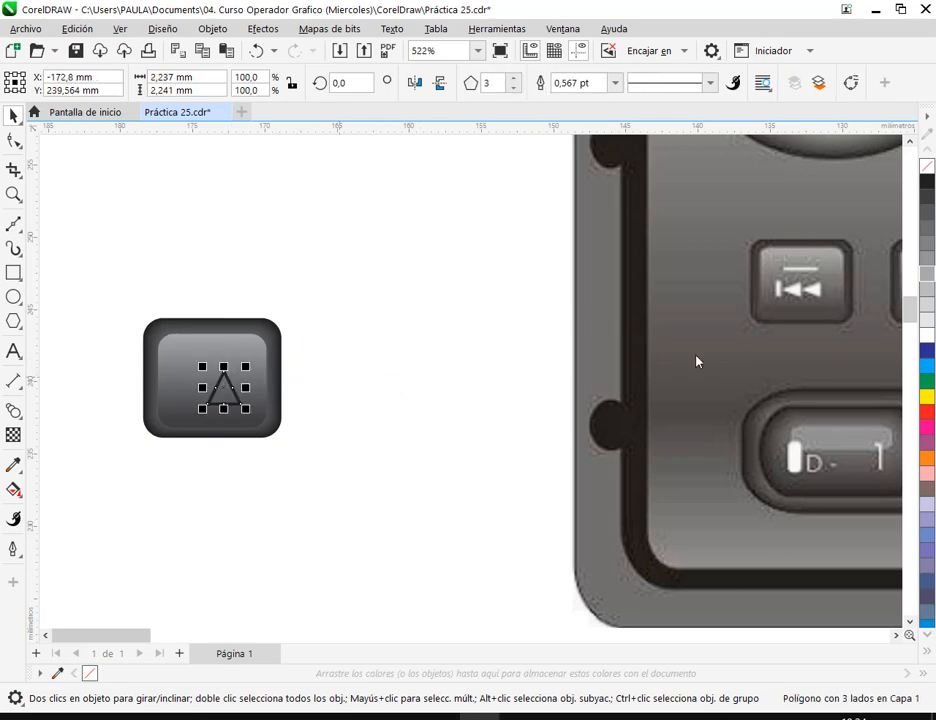
left_click(927, 335)
right_click(927, 166)
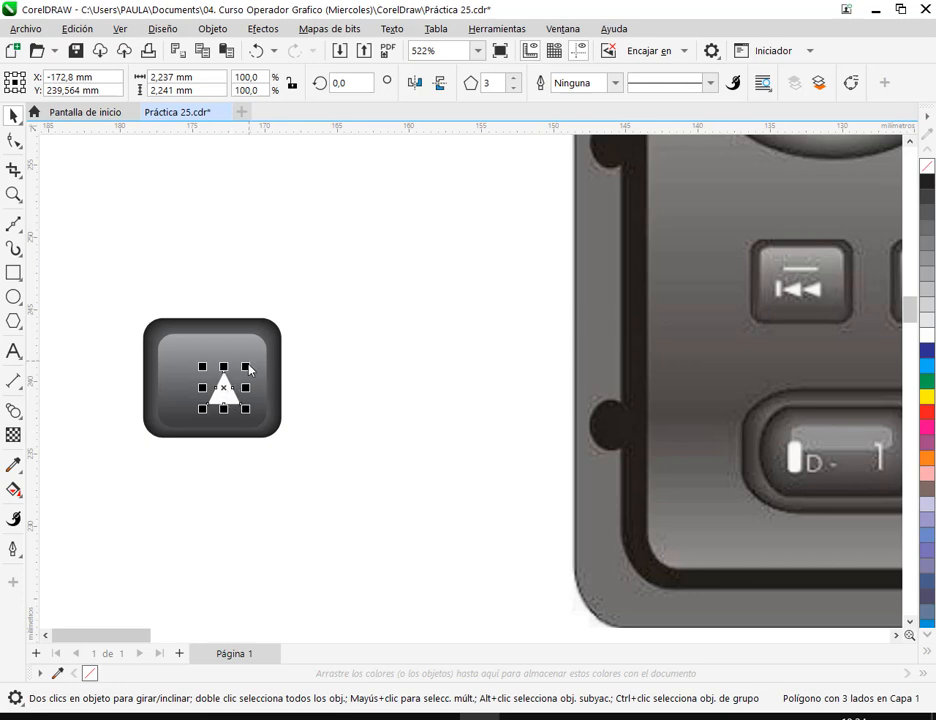
Shrink the white triangle proportionally to about 1.58 mm and rotate it 90 degrees
left_click_drag(249, 370, 238, 381)
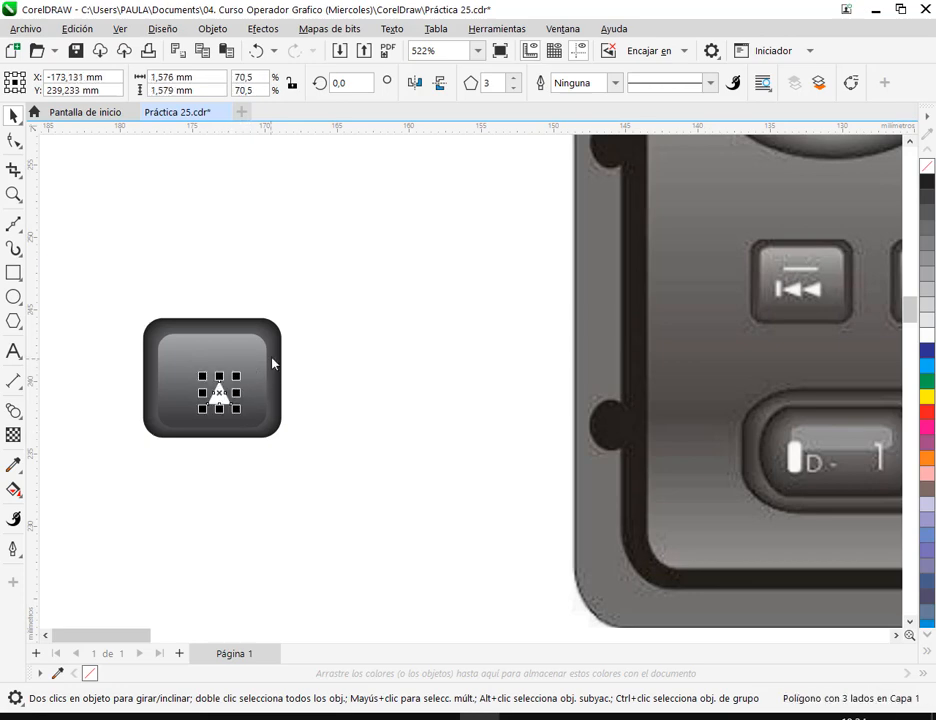
left_click(329, 398)
left_click(222, 402)
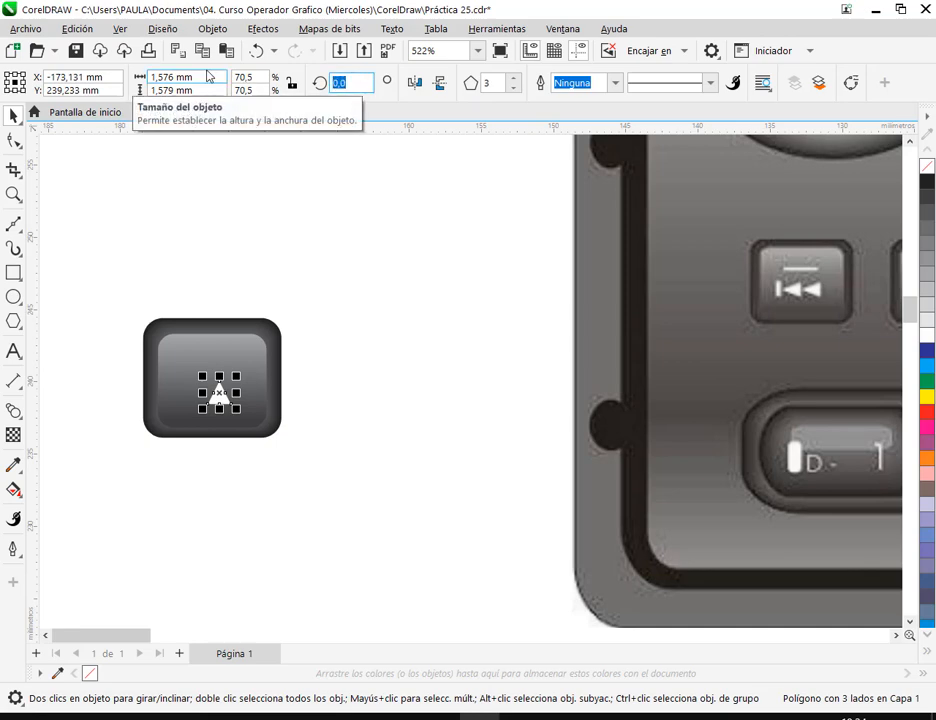
type("90")
key("Return")
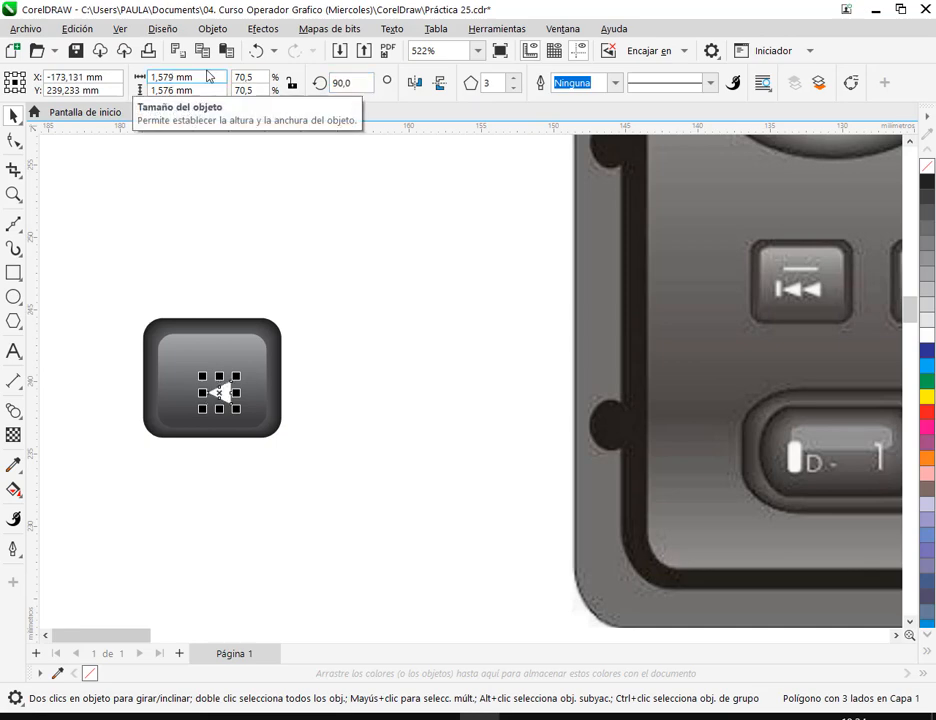
left_click(405, 352)
Place a duplicate of the white triangle directly to its left at the same height
left_click(222, 393)
left_click_drag(224, 393, 202, 402)
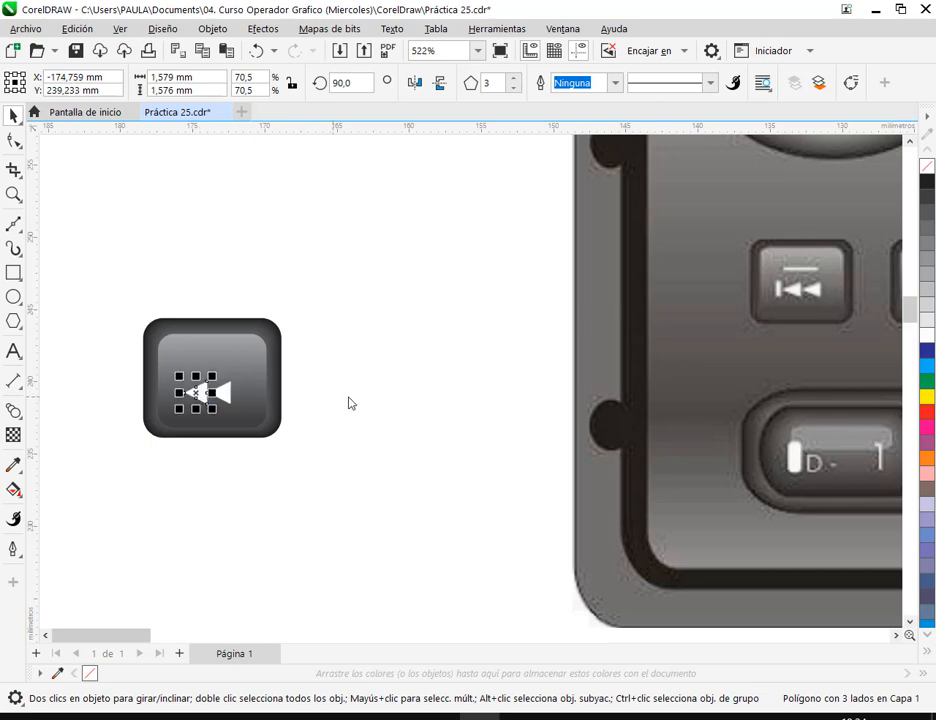
left_click(349, 403)
Draw a vertical line about 2.47 mm tall at the left triangle's tip, center it on the triangles and make its outline white
scroll(200, 402, "up", 3)
scroll(200, 402, "up", 3)
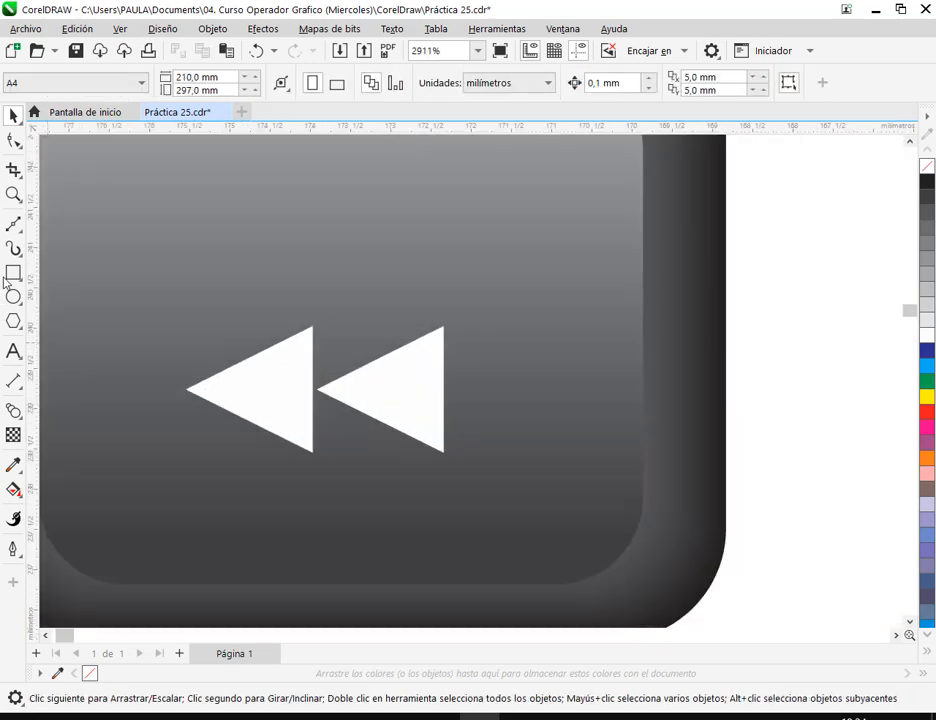
left_click(14, 224)
left_click(80, 244)
left_click_drag(181, 271, 183, 320)
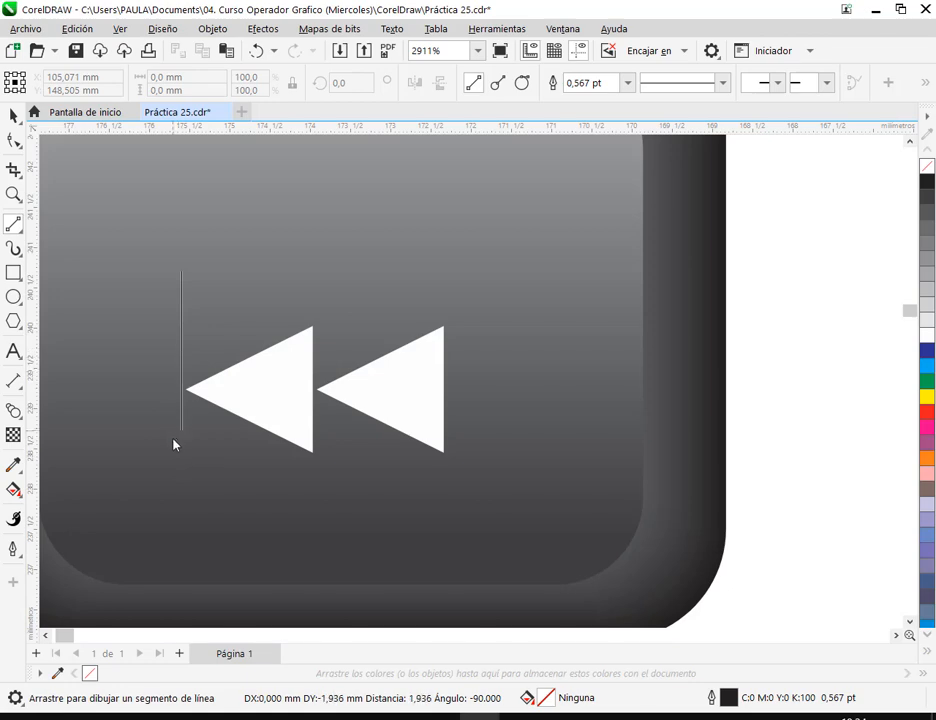
left_click_drag(174, 444, 176, 476)
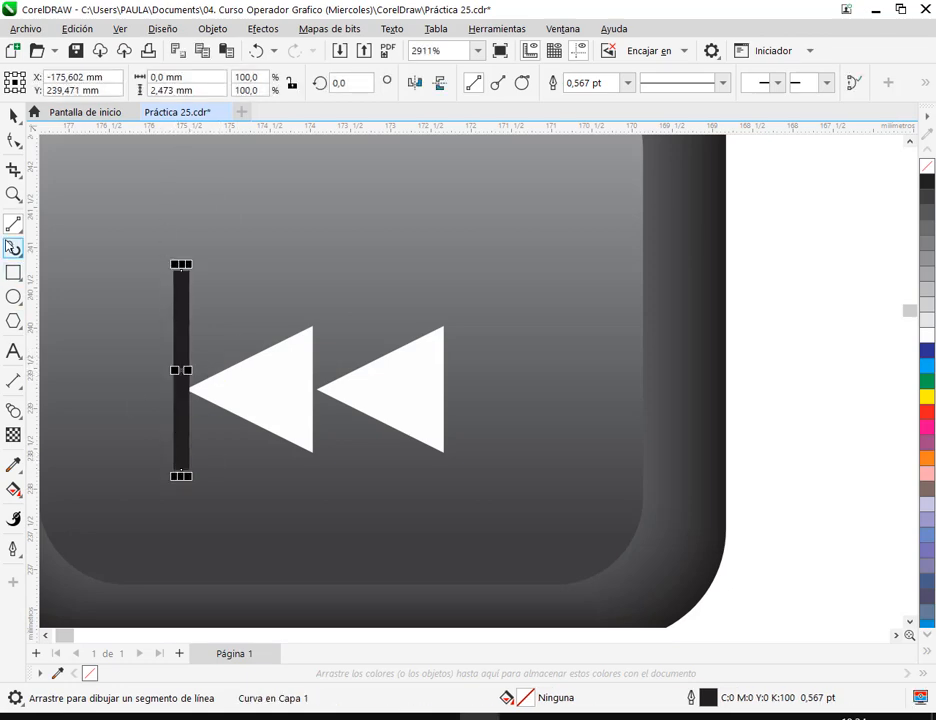
left_click(13, 116)
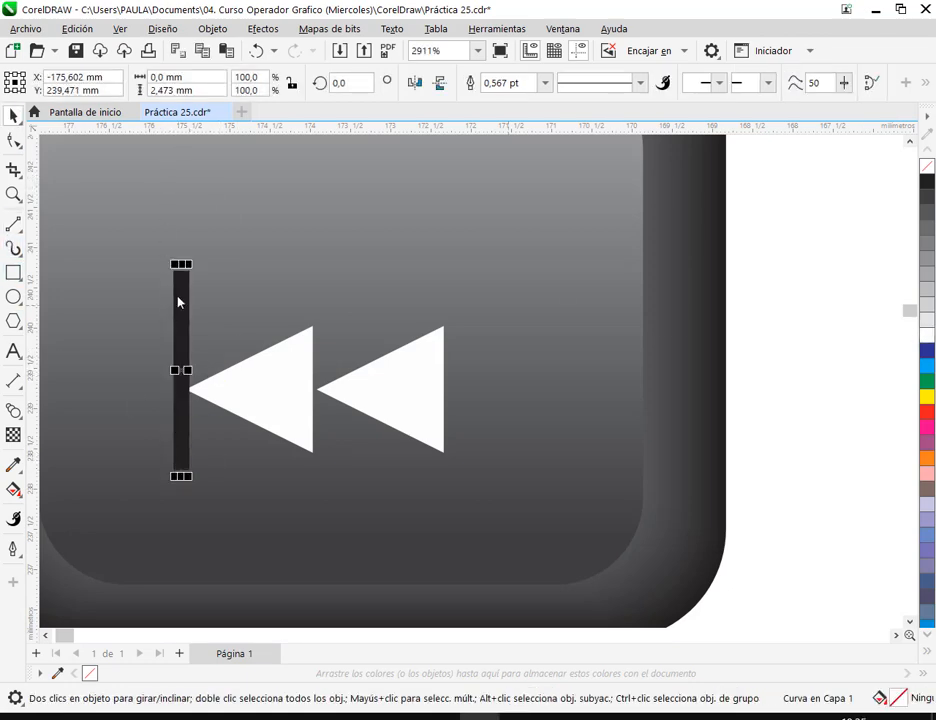
left_click_drag(180, 352, 179, 366)
right_click(927, 339)
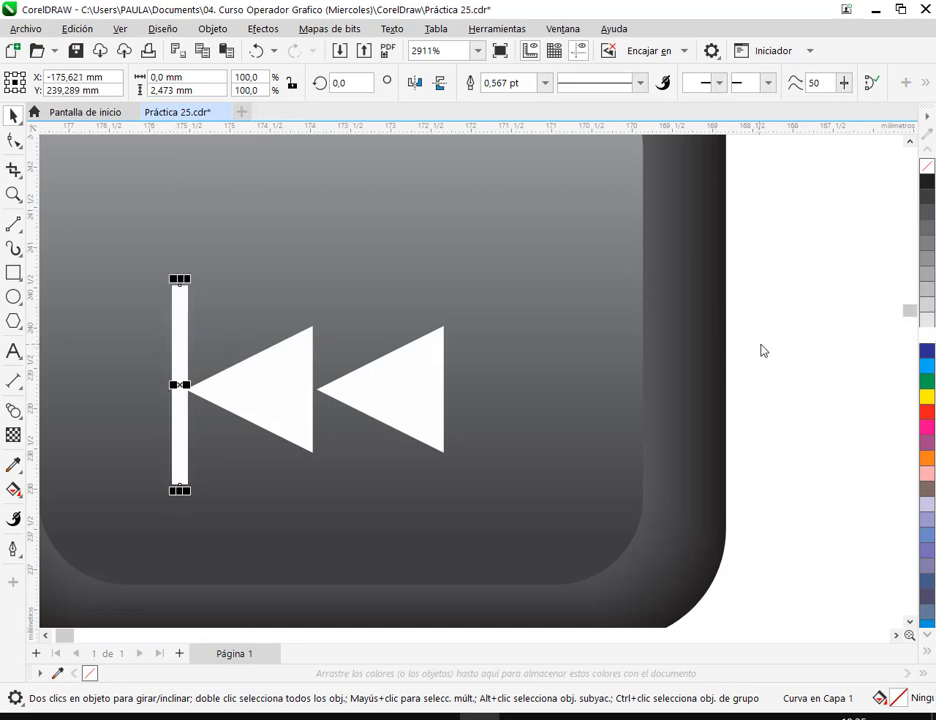
left_click(760, 350)
Shorten the white vertical bar evenly from both ends to about 1.7 mm tall
scroll(730, 399, "down", 2)
left_click_drag(649, 402, 192, 337)
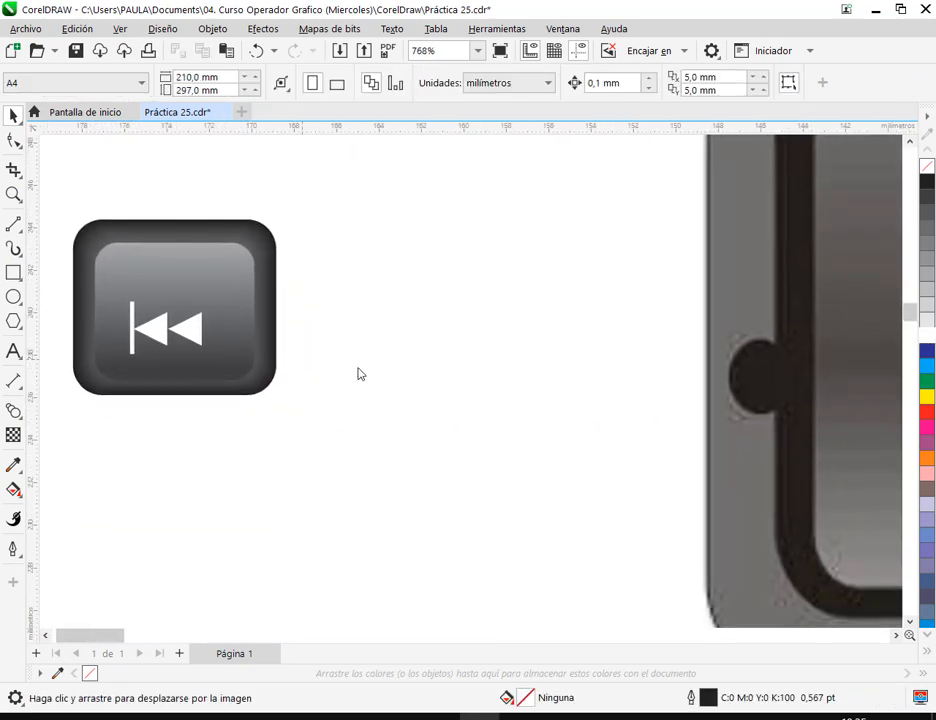
scroll(365, 374, "down", 1)
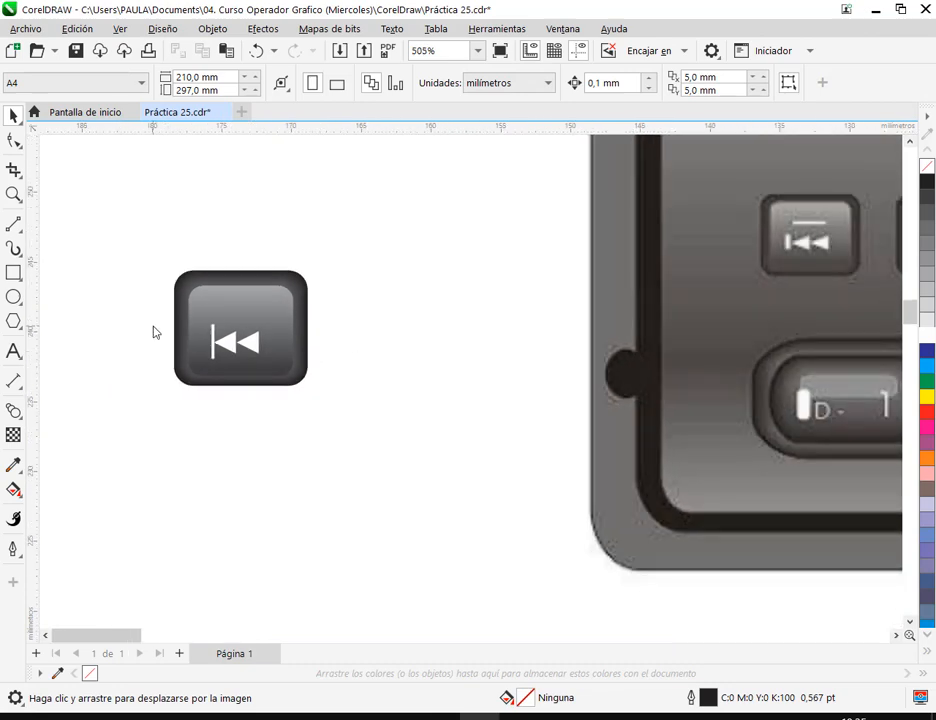
scroll(155, 330, "up", 4)
left_click(266, 262)
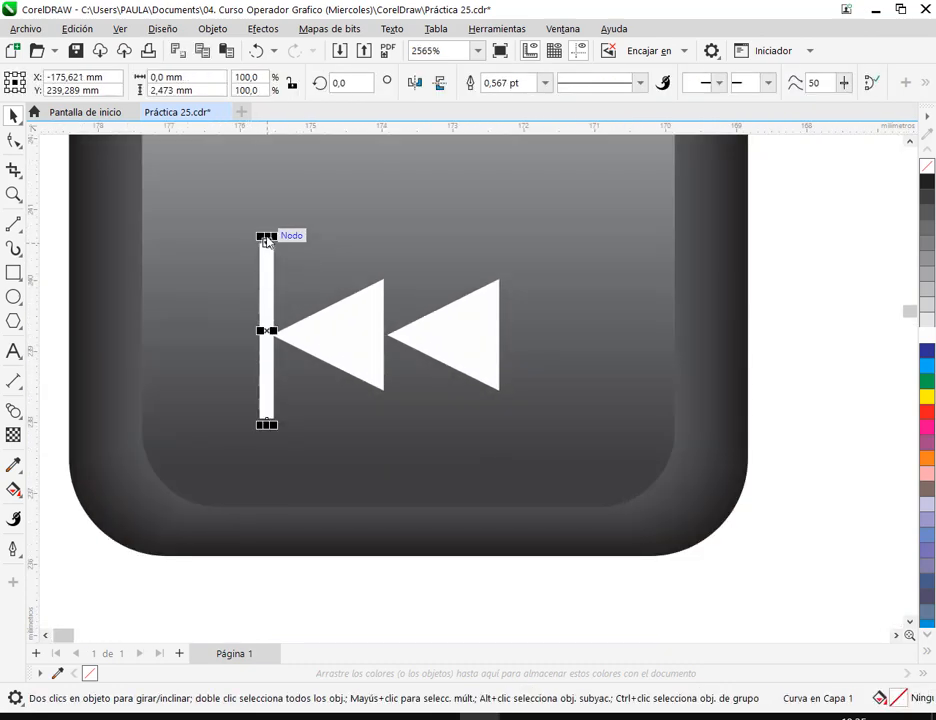
left_click_drag(266, 236, 274, 258)
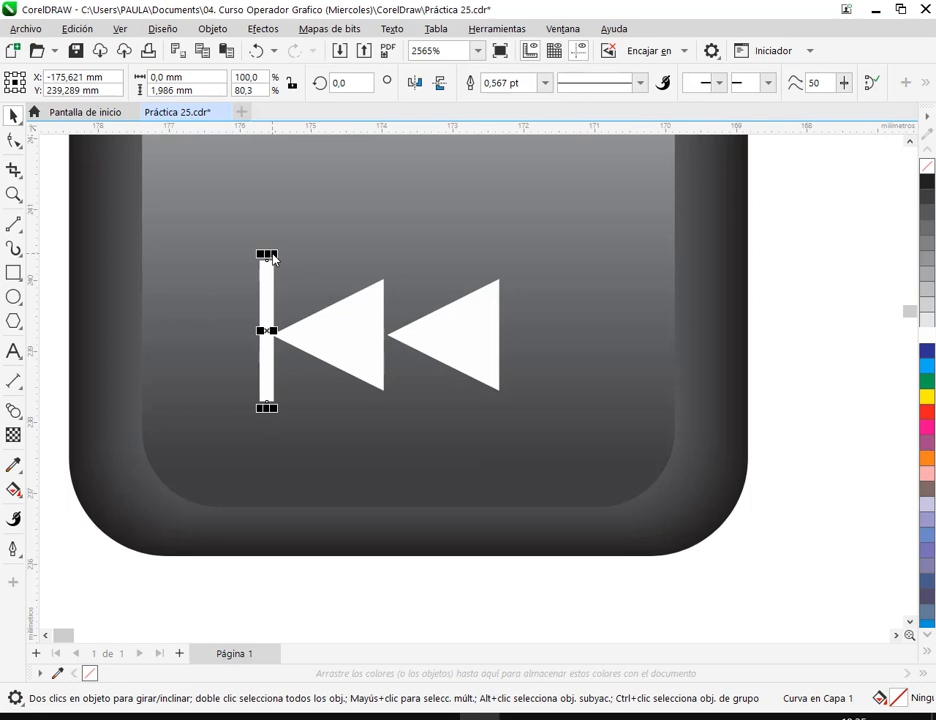
left_click(836, 362)
scroll(434, 323, "down", 1)
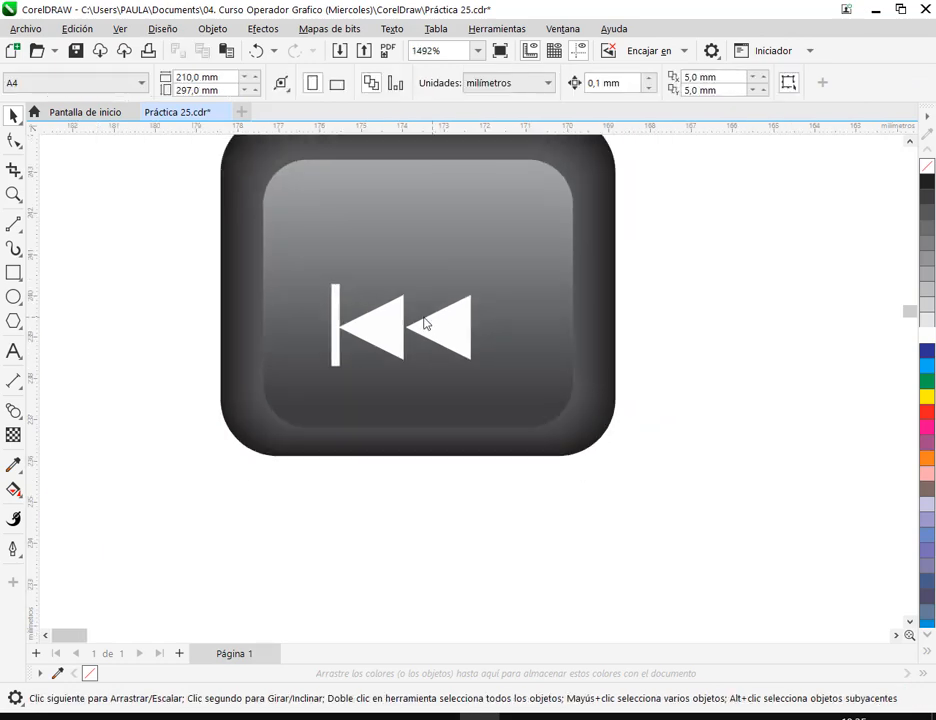
scroll(424, 323, "up", 2)
left_click(229, 268)
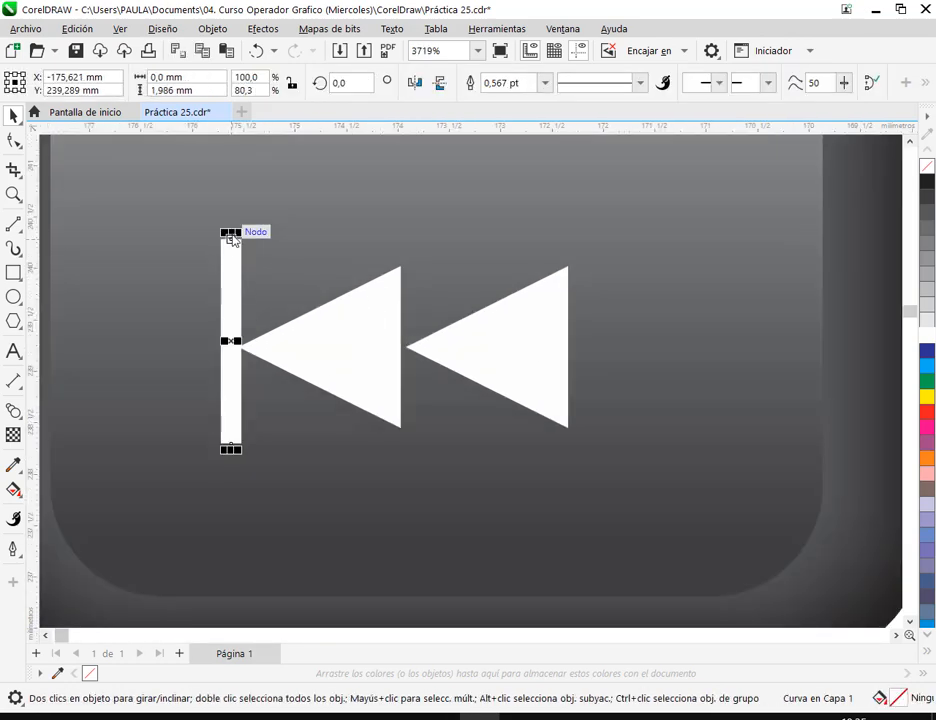
left_click_drag(232, 238, 231, 255)
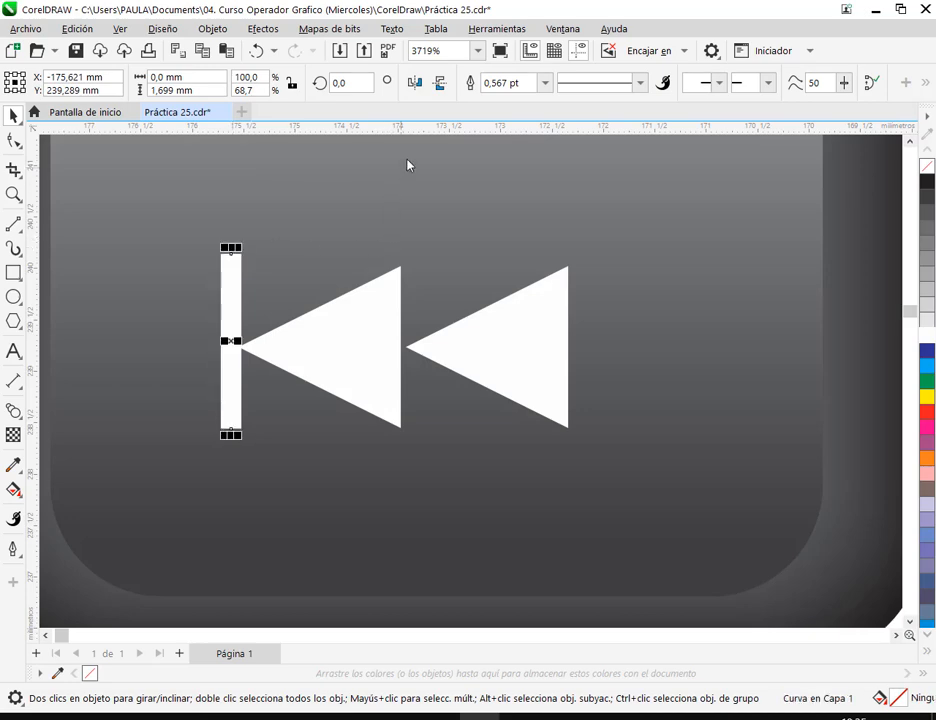
left_click(466, 238)
Nudge the right triangle 0.1 mm to the left so its tip touches the other triangle
left_click(499, 361)
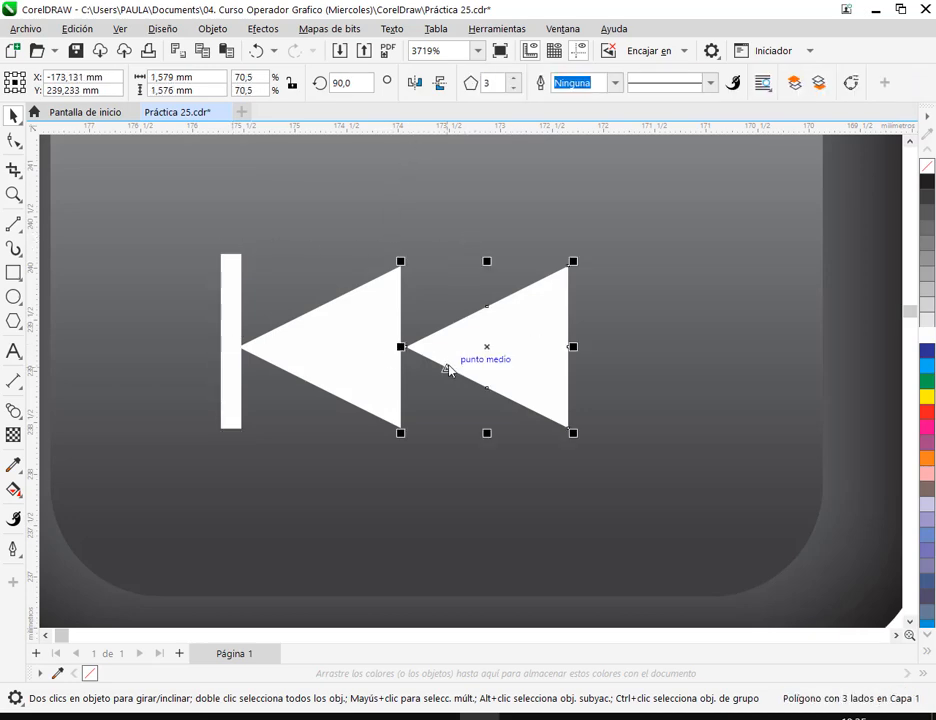
key("Left")
left_click(698, 366)
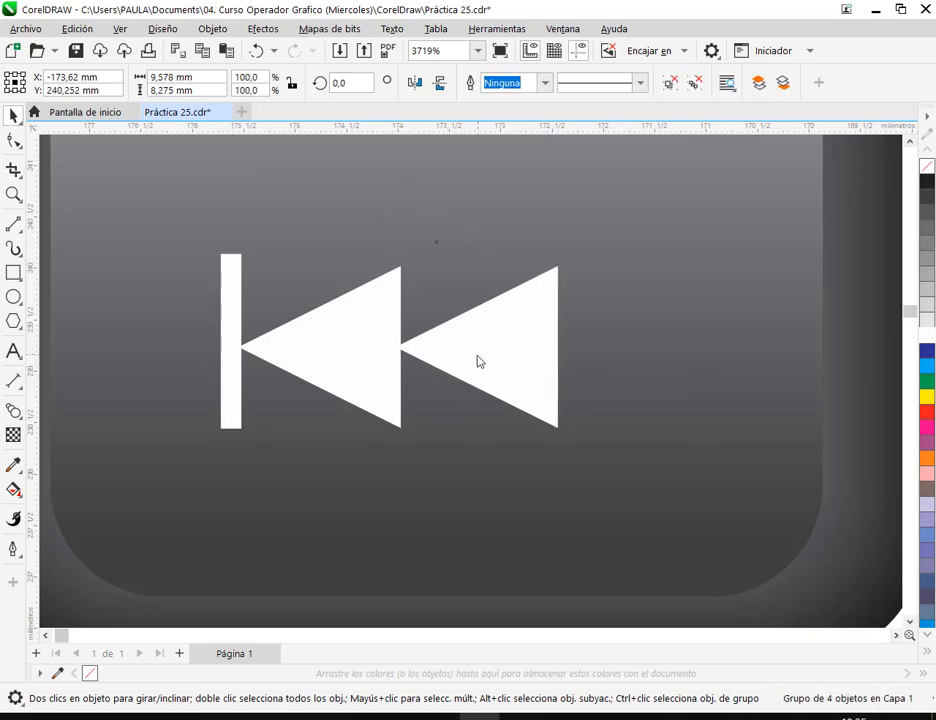
mouse_move(477, 361)
left_mouse_down()
mouse_move(490, 368)
mouse_move(479, 370)
left_mouse_up()
left_click(625, 372)
scroll(624, 370, "down", 5)
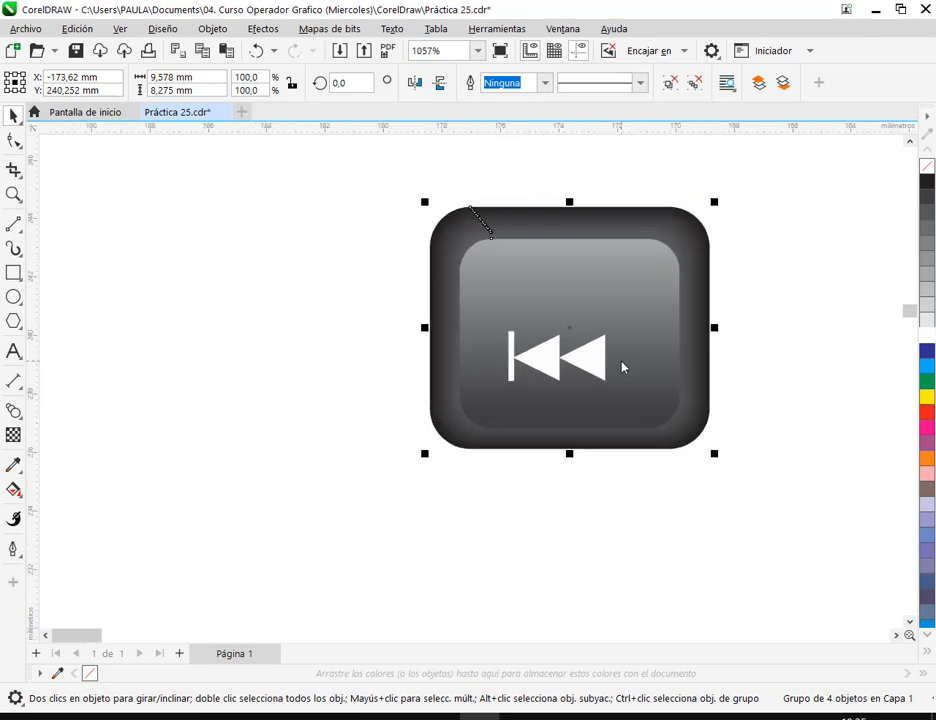
Draw a horizontal line about 3.93 mm long above the skip-back arrows and make its outline white
scroll(622, 368, "down", 2)
left_click_drag(775, 401, 349, 366)
scroll(350, 355, "down", 1)
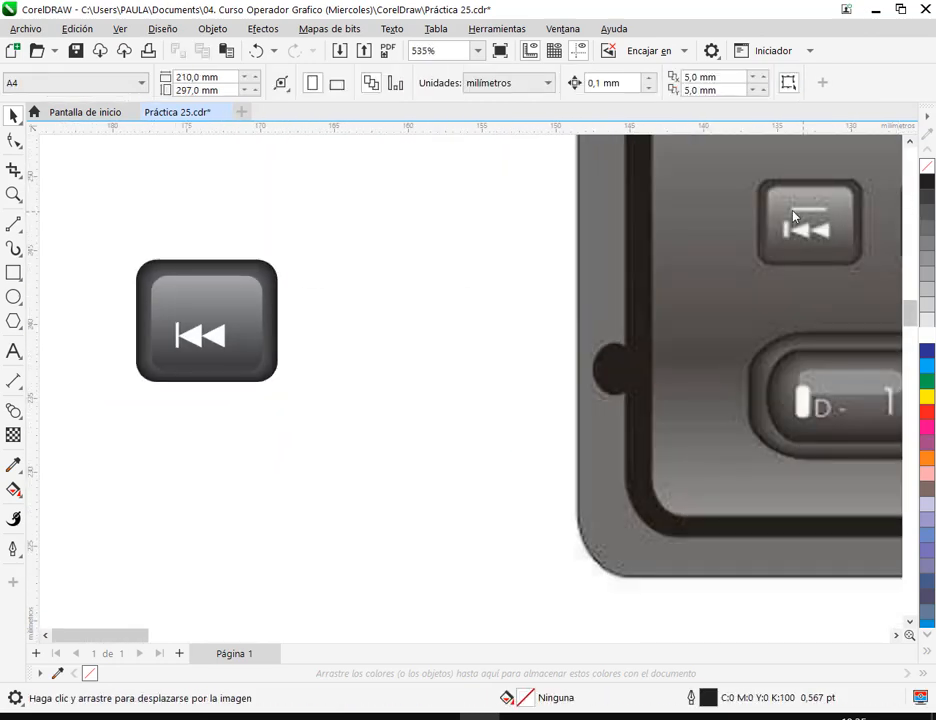
scroll(170, 308, "up", 2)
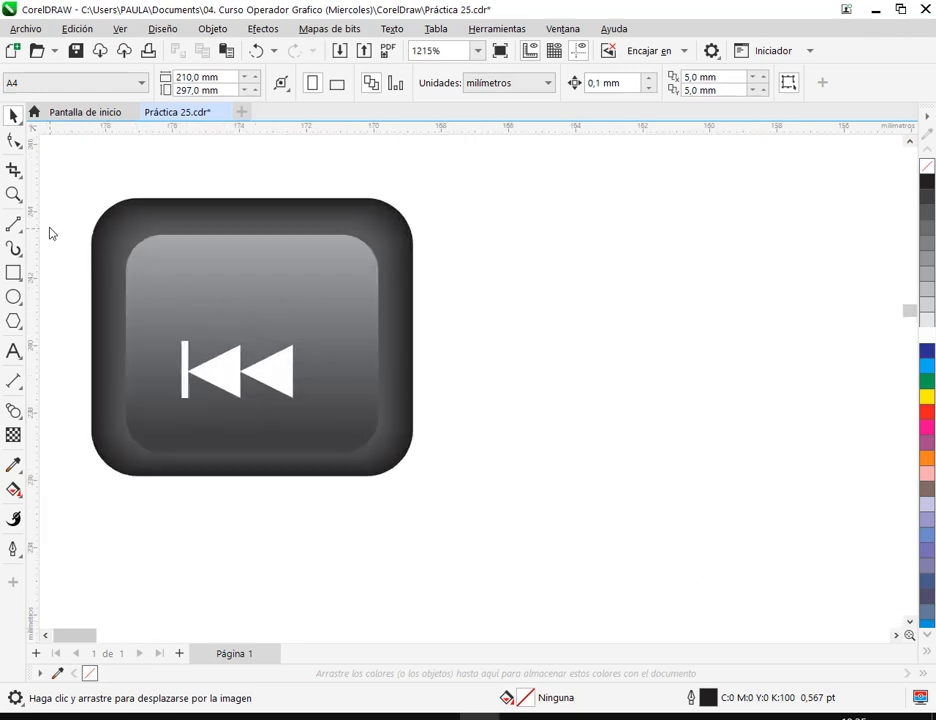
left_click(13, 224)
scroll(184, 318, "up", 1)
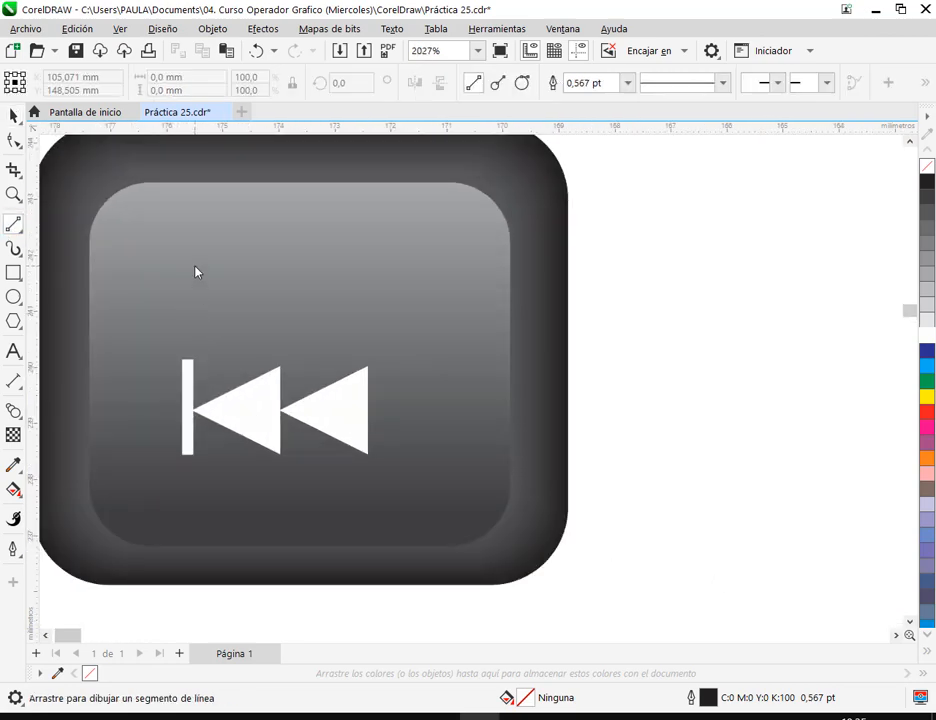
left_click_drag(193, 266, 420, 268)
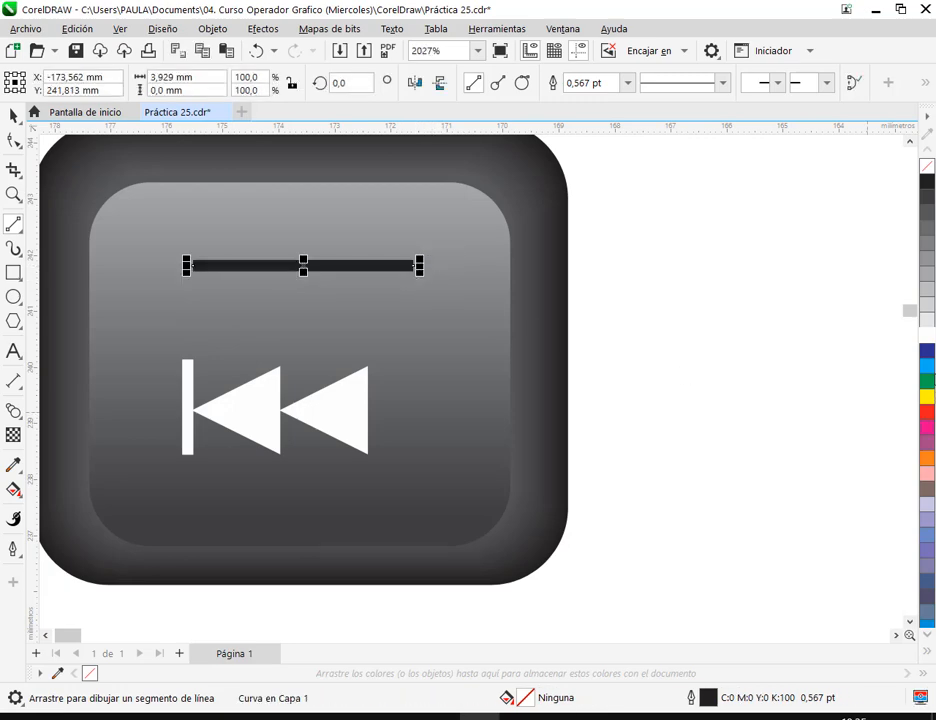
right_click(925, 333)
left_click(14, 115)
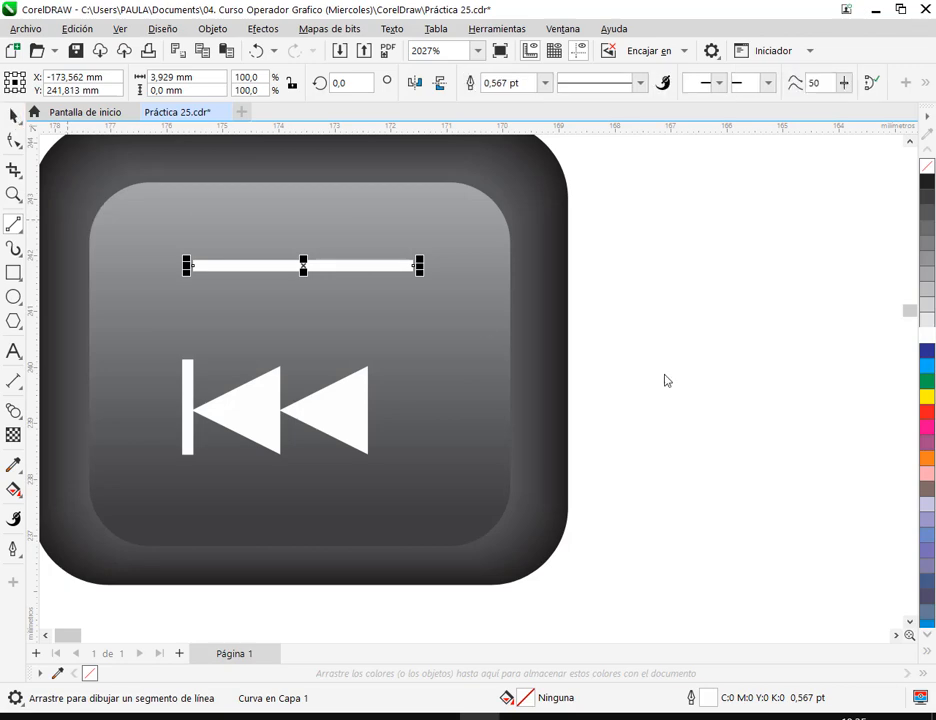
left_click(666, 376)
Place two horizontal guidelines, one at the top corners and one at the bottom corners of the white triangles
scroll(228, 395, "up", 1)
left_click_drag(312, 126, 364, 344)
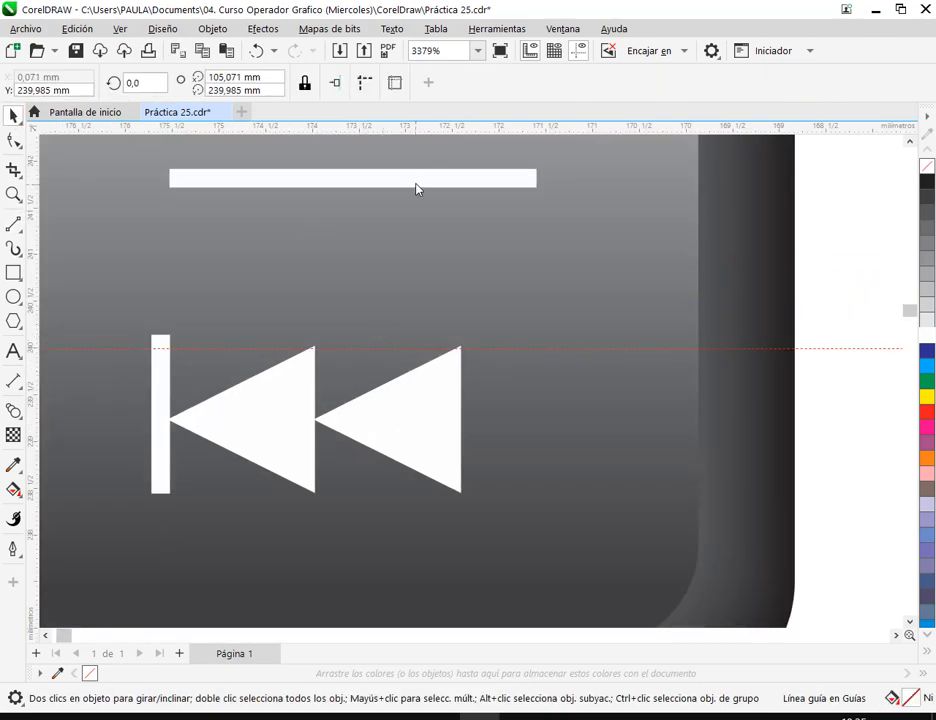
left_click_drag(436, 127, 414, 499)
Shorten the white vertical bar to about 1.57 mm tall so it fits the triangles' height between the guidelines
left_click(161, 379)
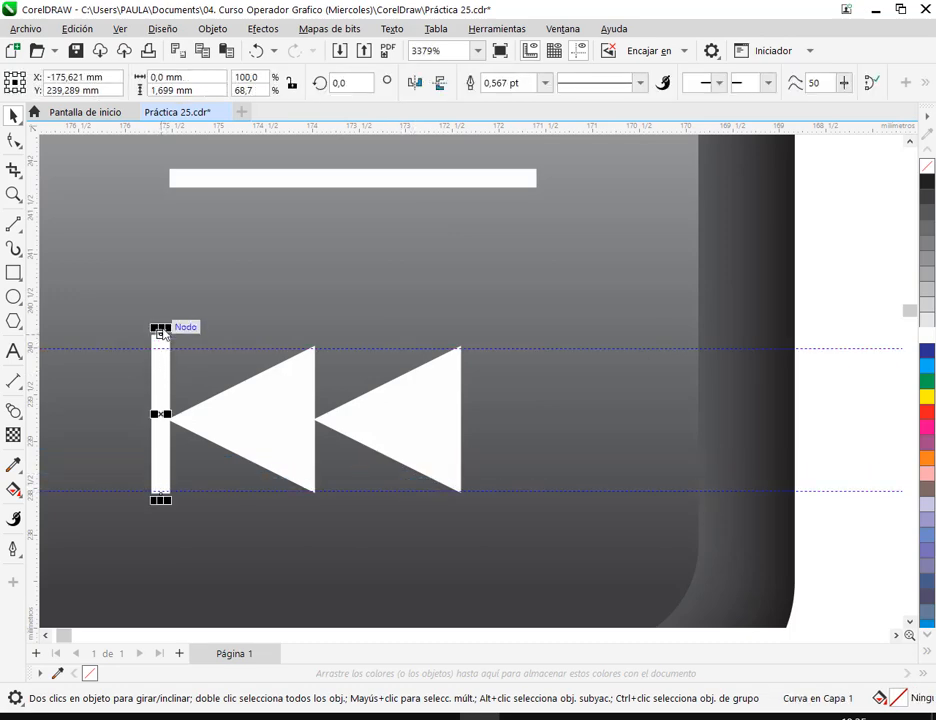
mouse_move(161, 328)
left_mouse_down()
mouse_move(167, 340)
mouse_move(163, 324)
mouse_move(178, 329)
left_mouse_up()
scroll(163, 365, "up", 2)
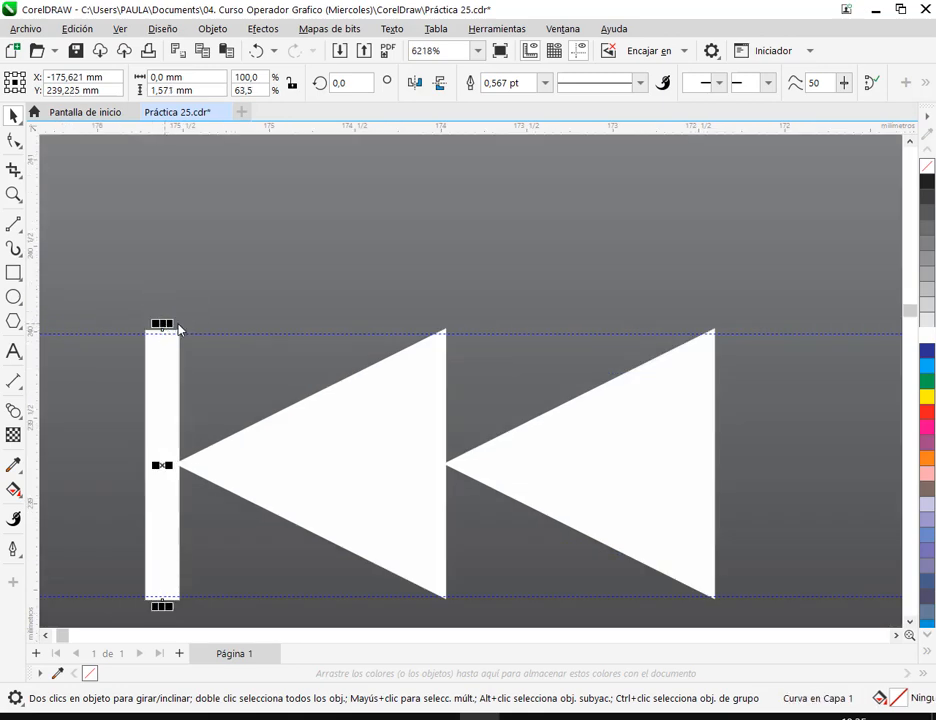
Delete both horizontal guidelines around the skip-back arrows
scroll(505, 411, "down", 2)
scroll(505, 411, "down", 2)
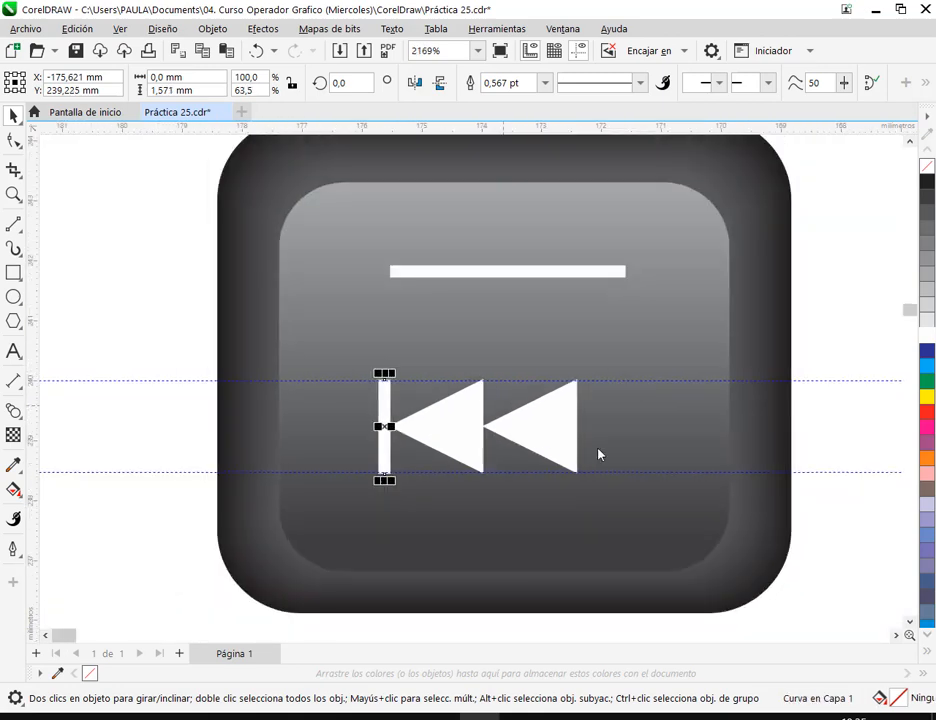
left_click(860, 381)
key("Delete")
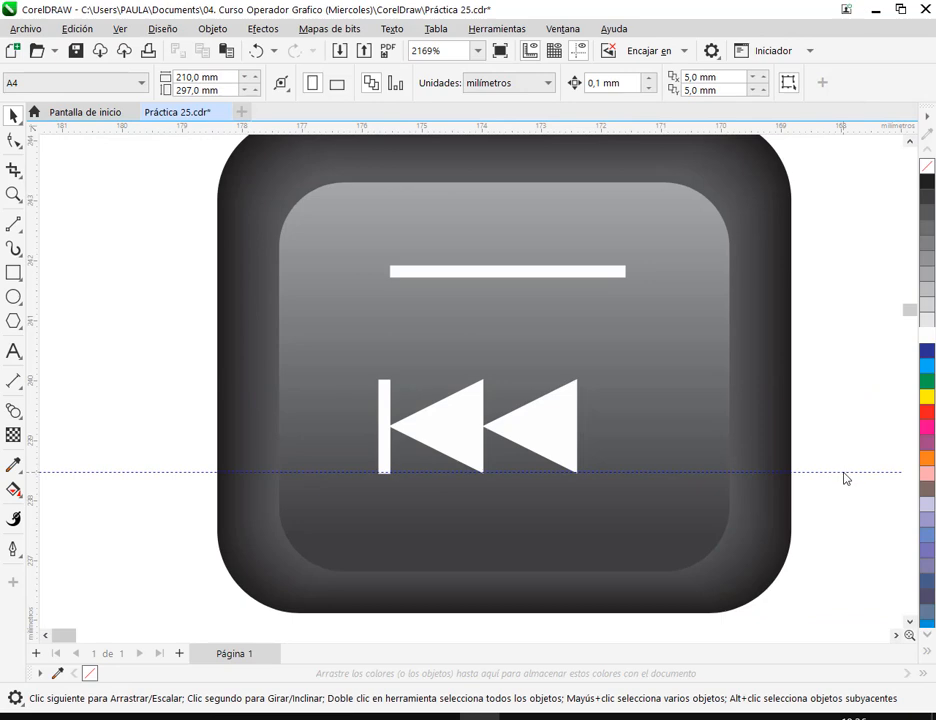
Align the vertical centers of the white bar and the two triangles, and group the three objects
scroll(845, 477, "down", 5)
left_click_drag(727, 495, 318, 389)
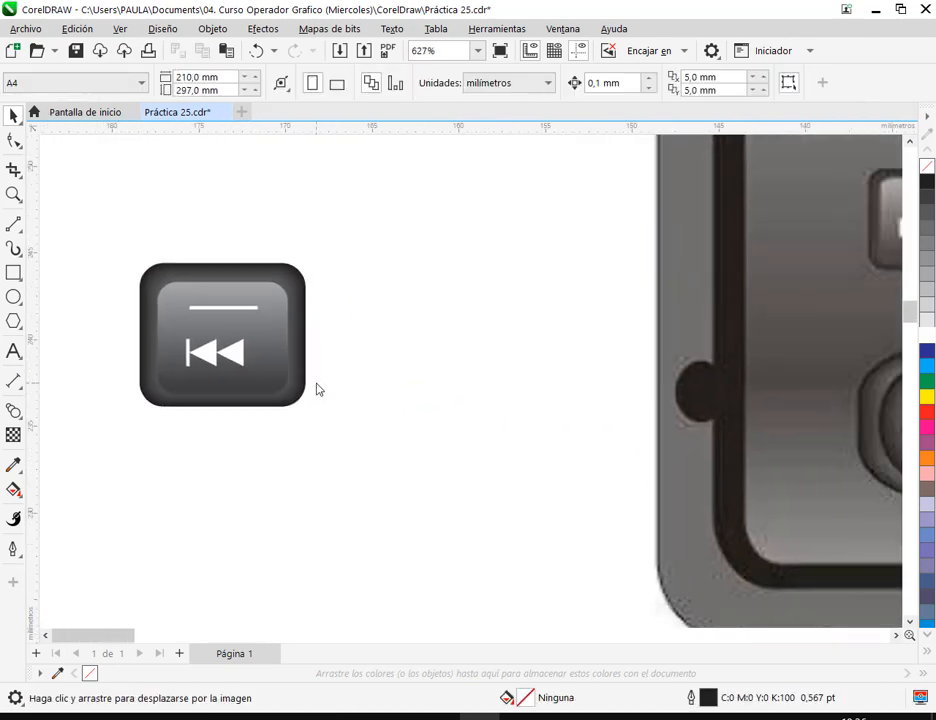
scroll(370, 395, "down", 1)
left_click_drag(212, 447, 293, 340)
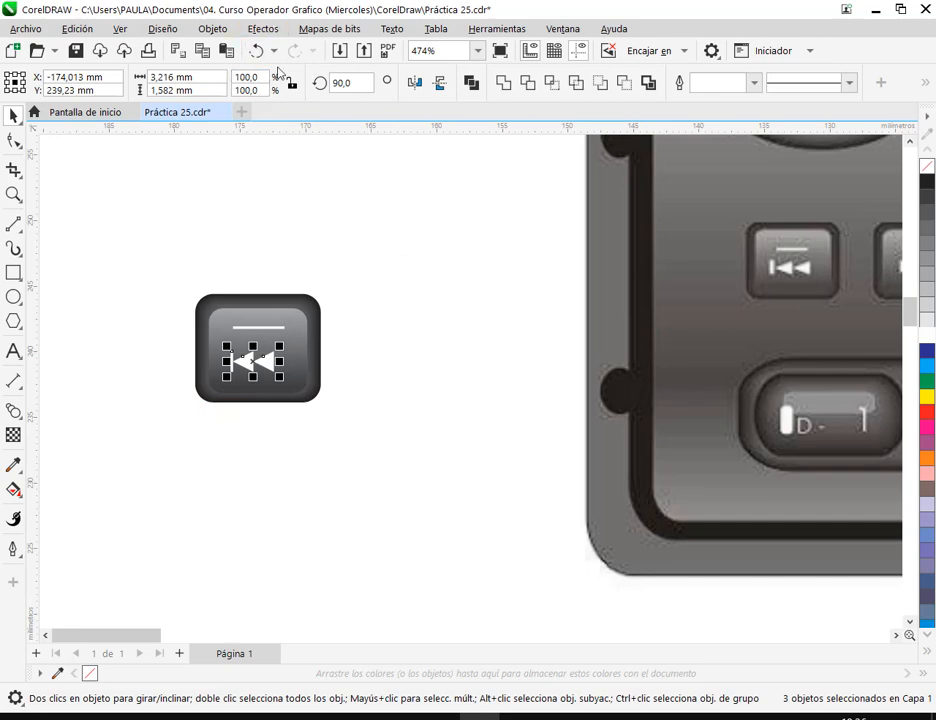
left_click(224, 33)
mouse_move(212, 28)
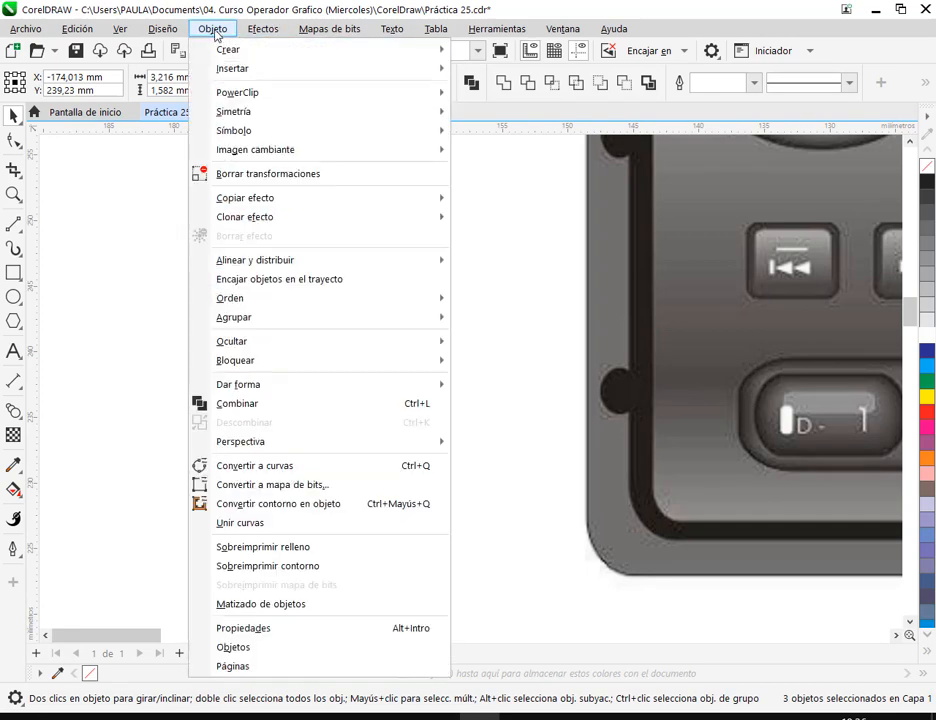
mouse_move(275, 261)
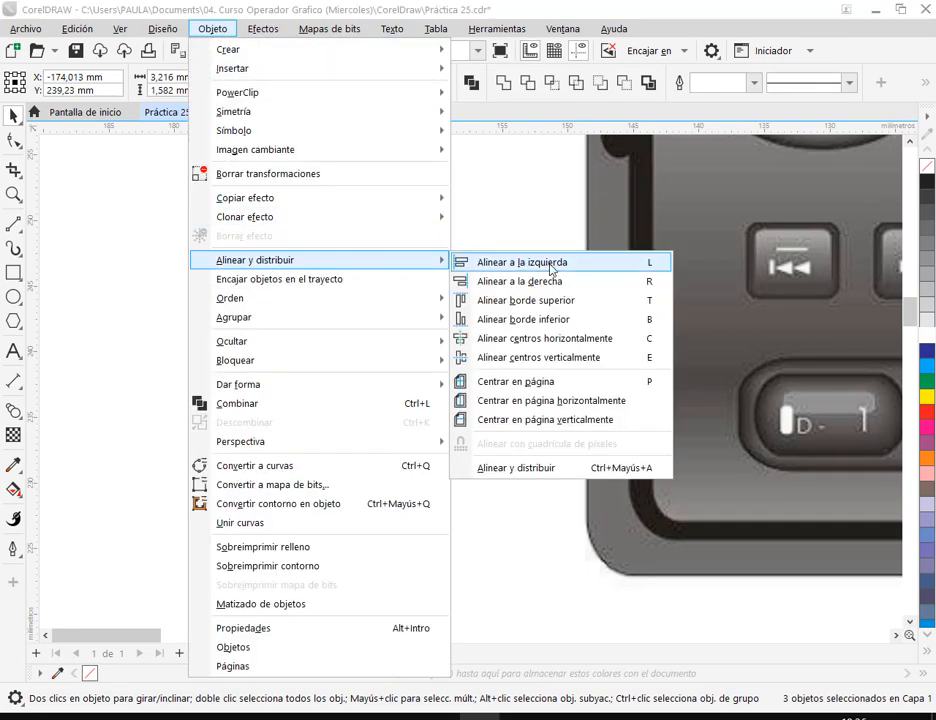
left_click(539, 474)
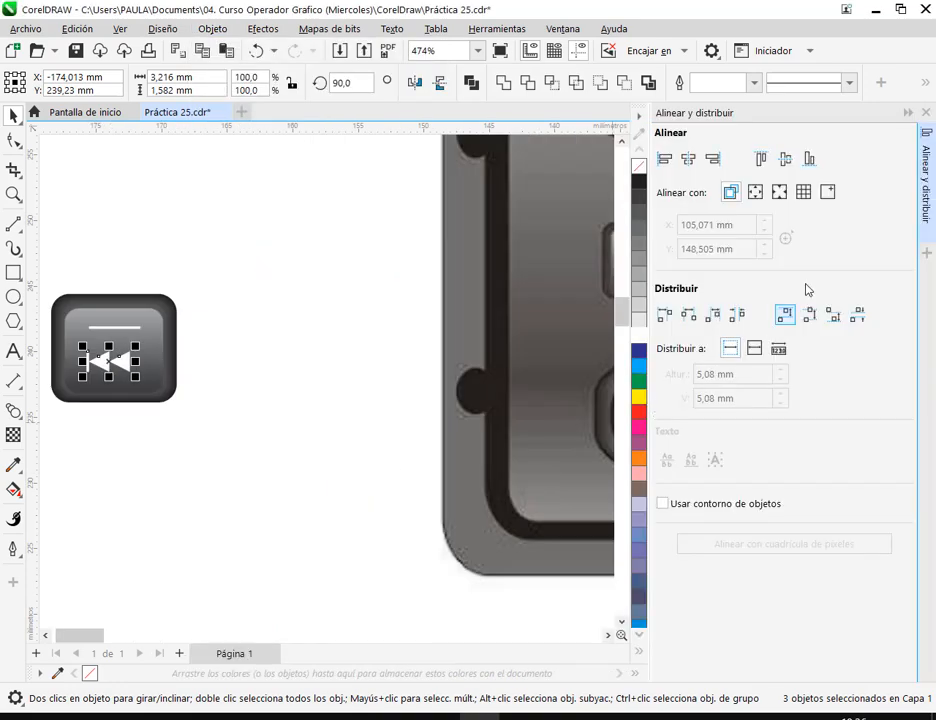
left_click(787, 165)
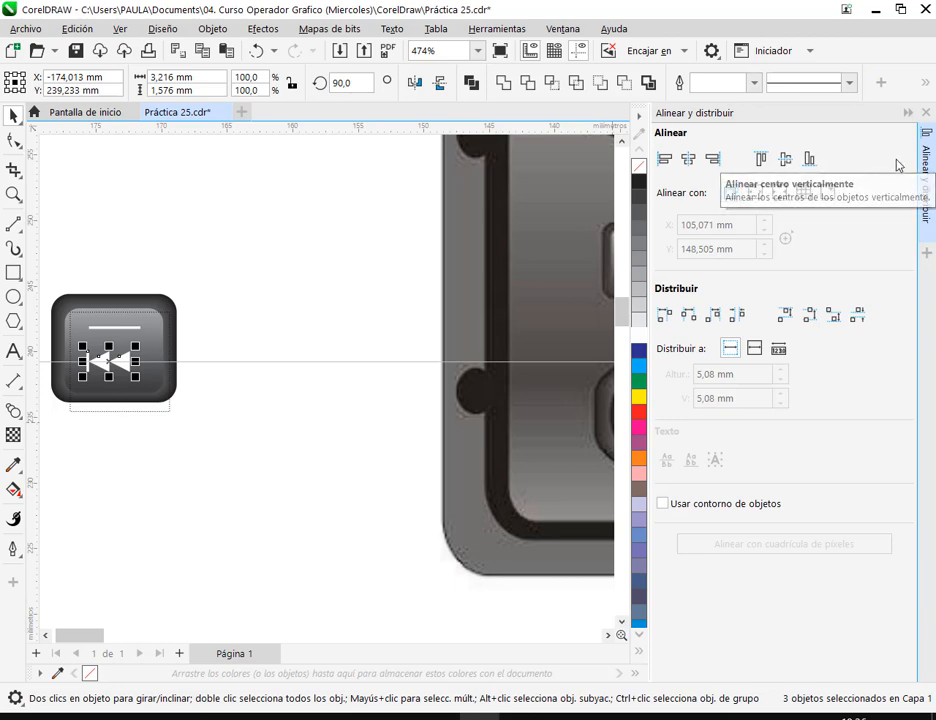
left_click(926, 113)
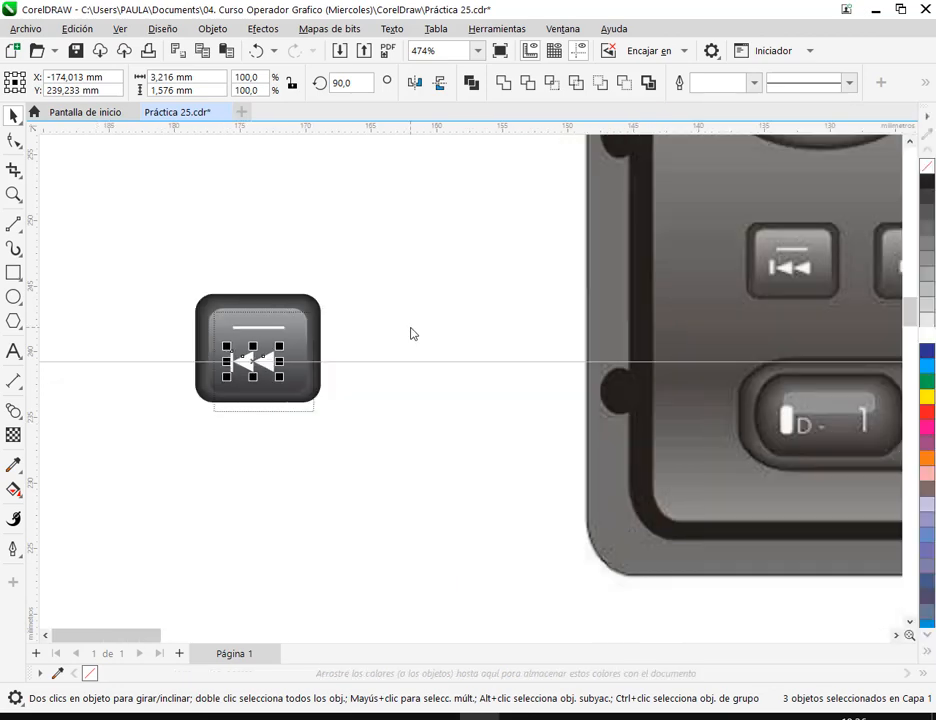
right_click(280, 368)
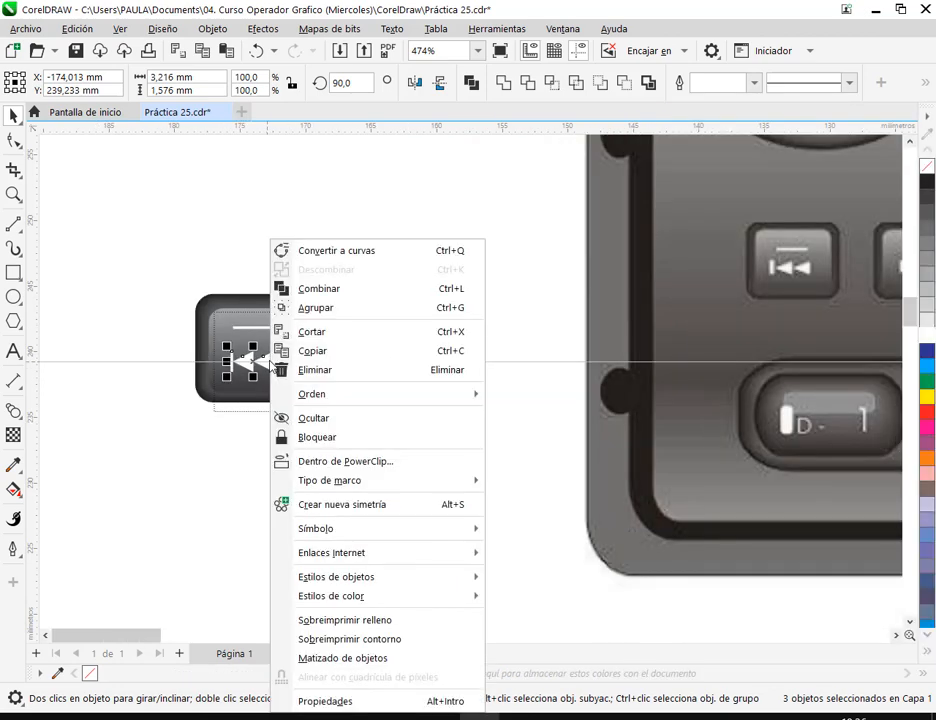
left_click(316, 308)
Align the horizontal centers of the white line and the grouped skip-back arrows
left_click_drag(186, 299, 300, 396)
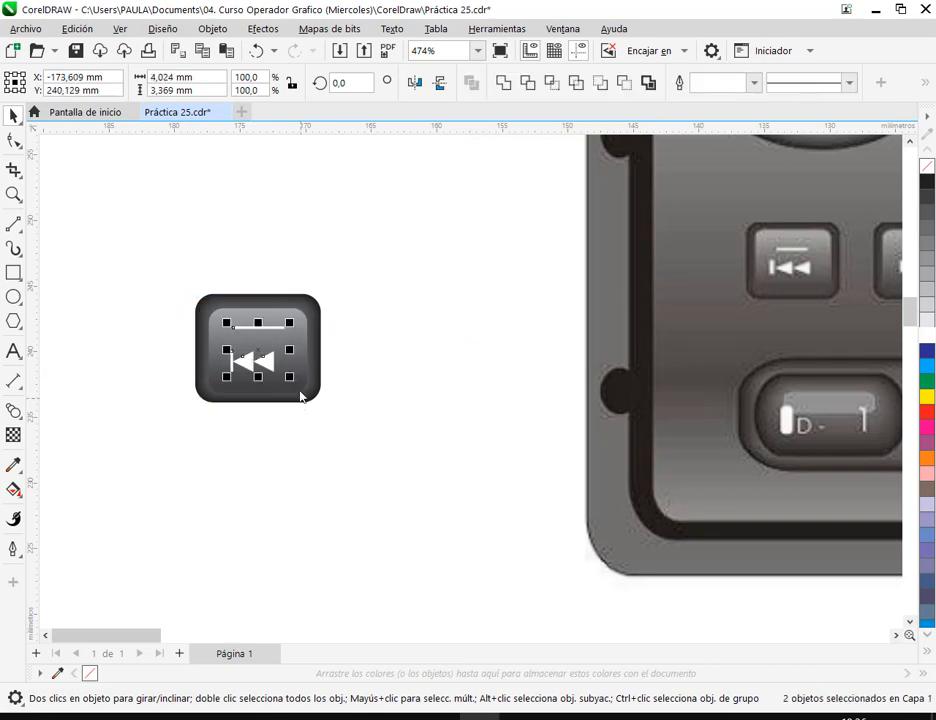
left_click(212, 28)
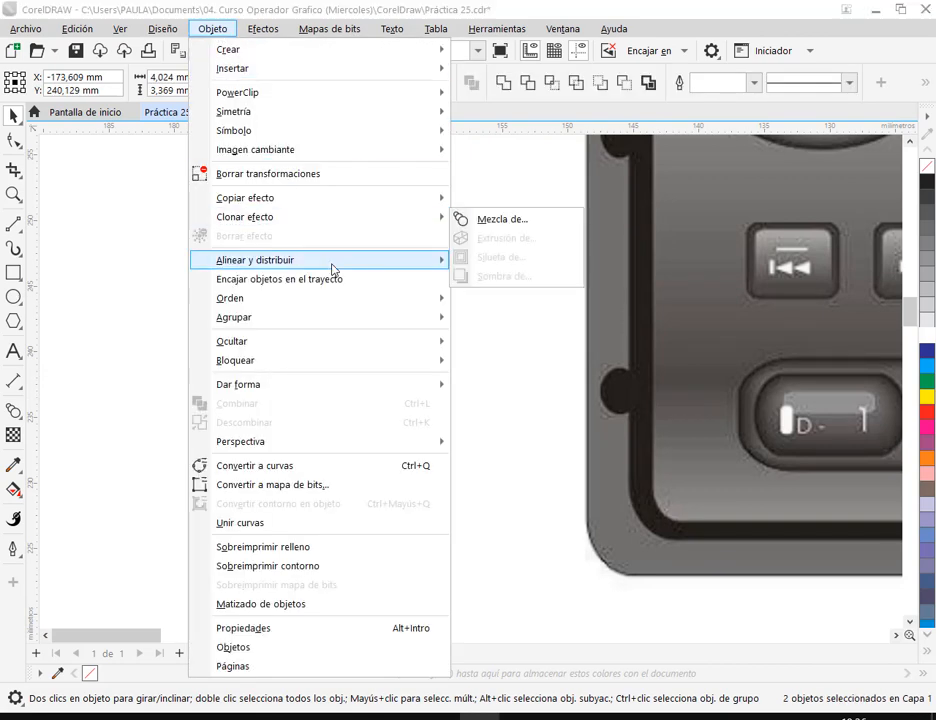
mouse_move(334, 268)
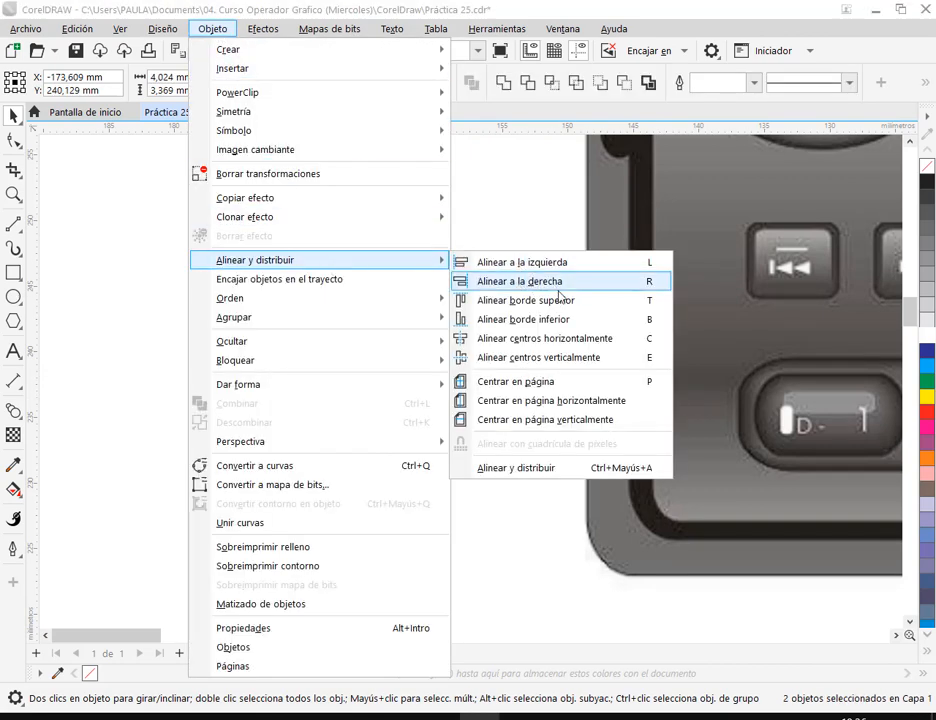
left_click(580, 339)
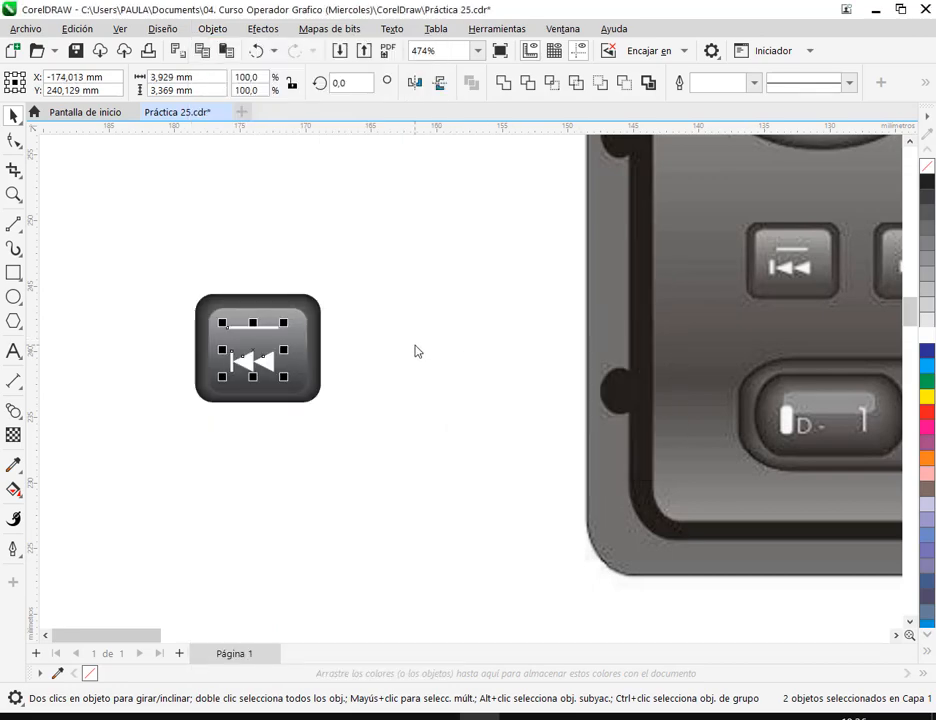
Nudge the line and arrows 0.5 mm to the right on the button and group them into one symbol
key("Right")
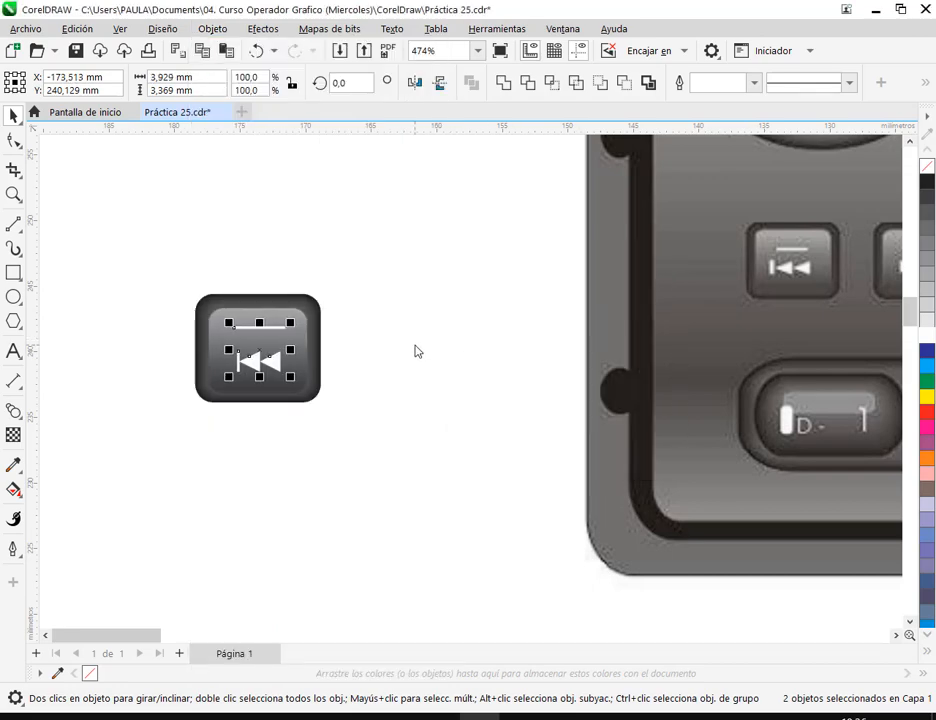
key("ctrl+g")
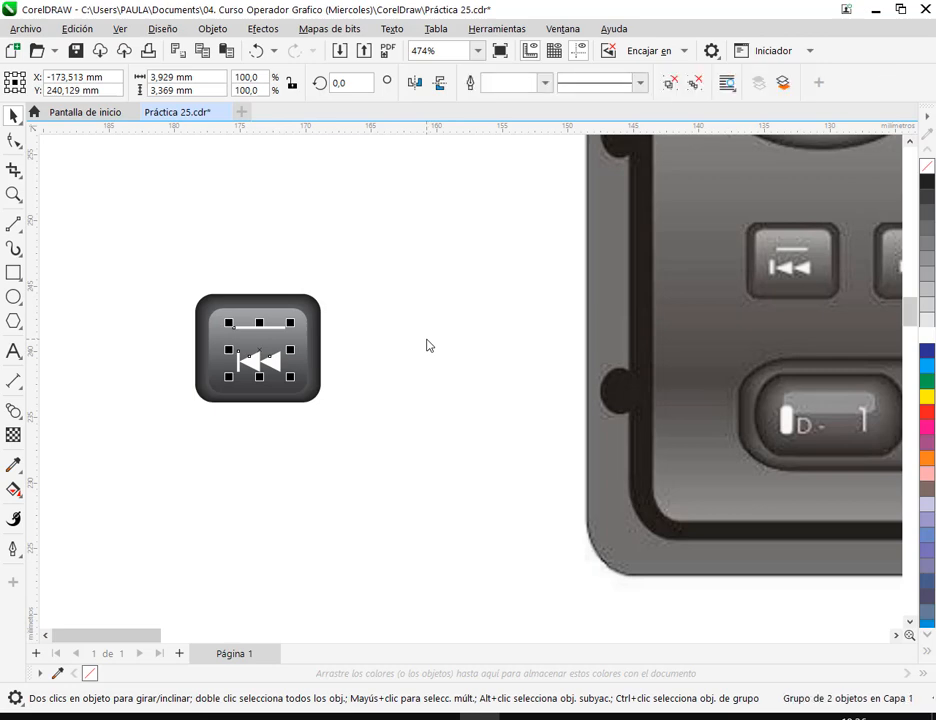
key("Escape")
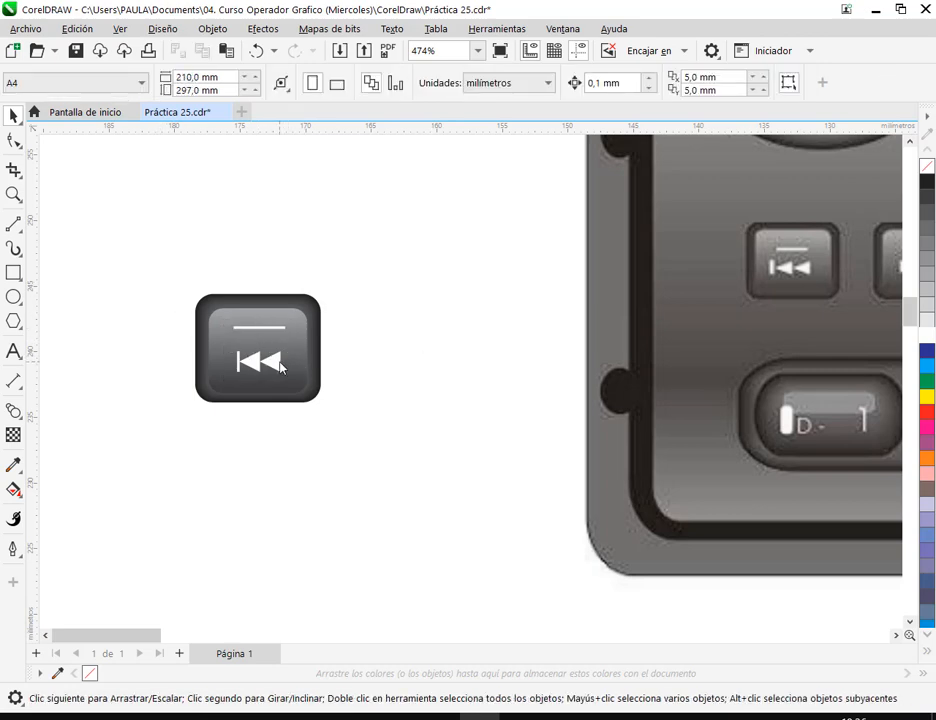
Select the grouped skip-back symbol on the square button and bring up its object commands
left_click(273, 333)
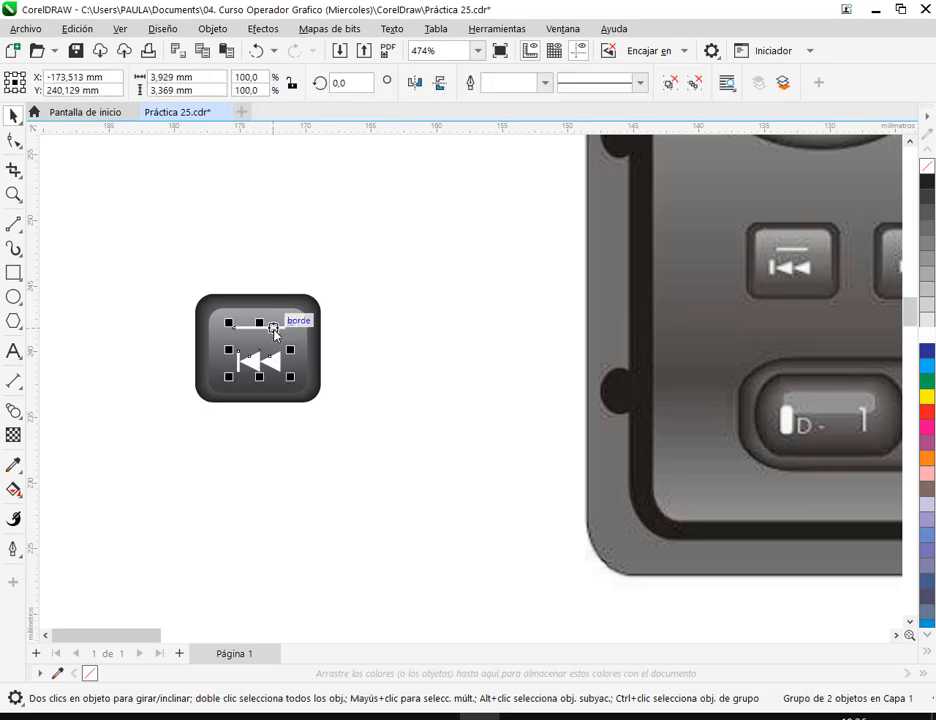
right_click(273, 333)
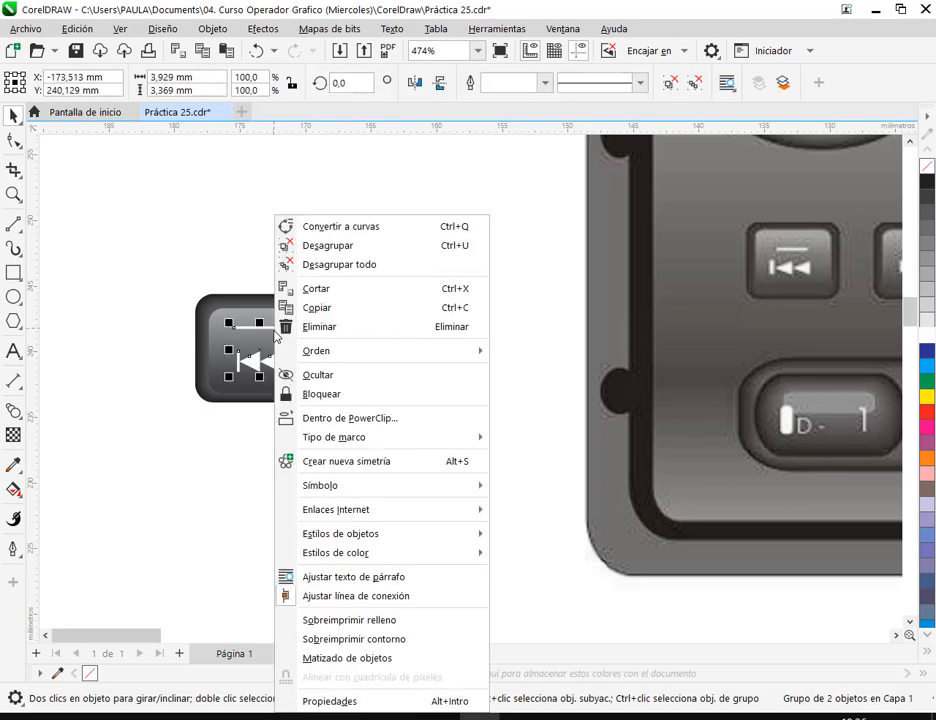
Ungroup the rewind symbol's bar and arrows and move the bar slightly down toward the arrows
left_click(310, 245)
left_click(259, 328)
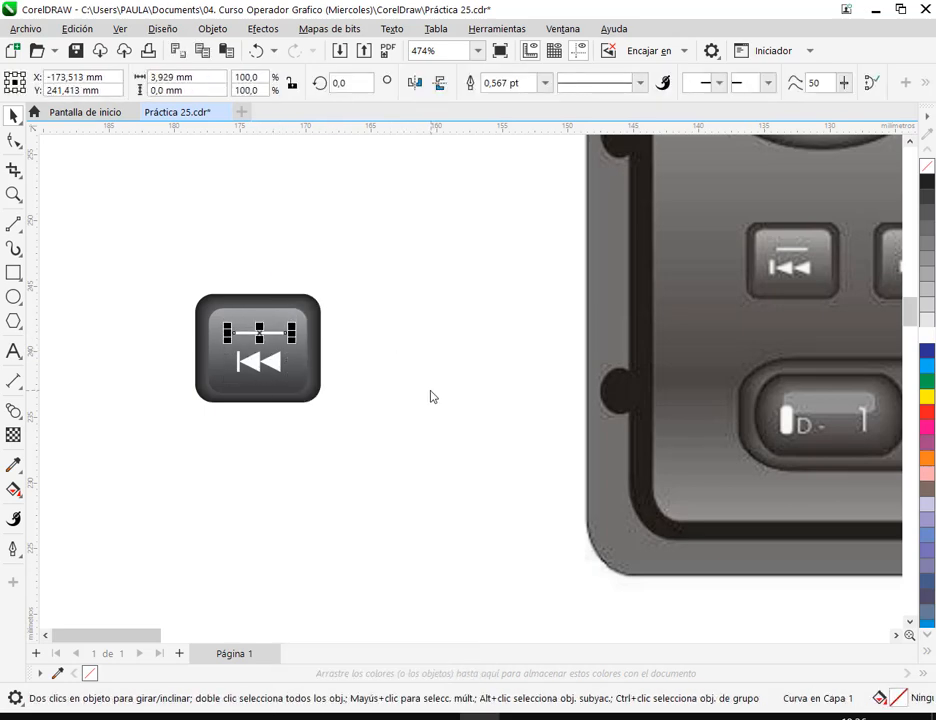
left_click(364, 359)
Try grouping all parts of the rewind button into one object, and undo that grouping
left_click_drag(290, 358, 144, 436)
key("ctrl+g")
scroll(362, 436, "down", 1)
left_click(386, 455)
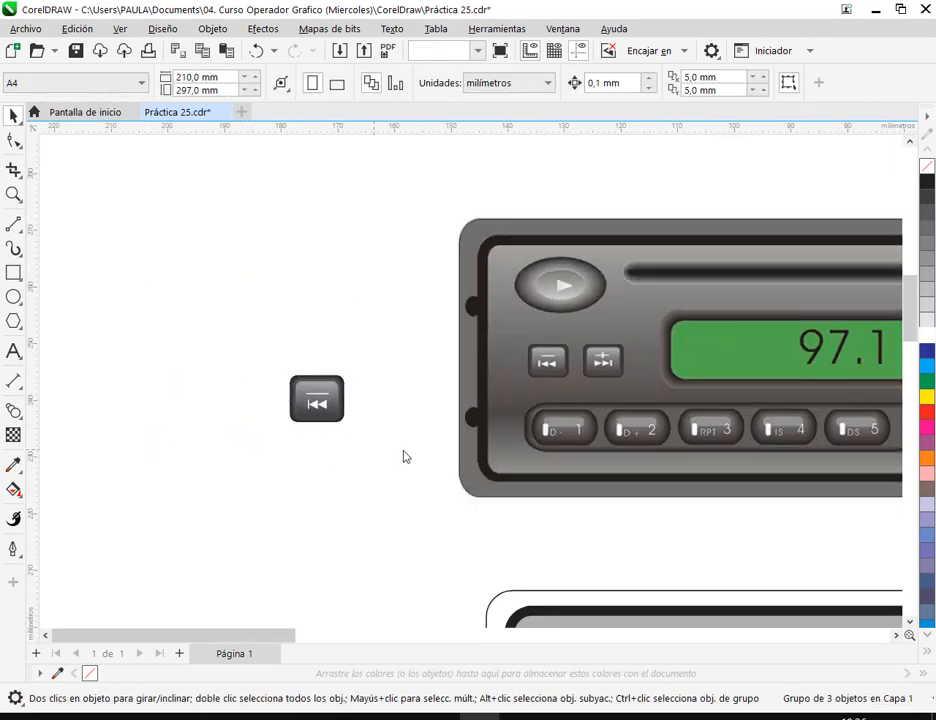
scroll(390, 425, "up", 1)
key("ctrl+z")
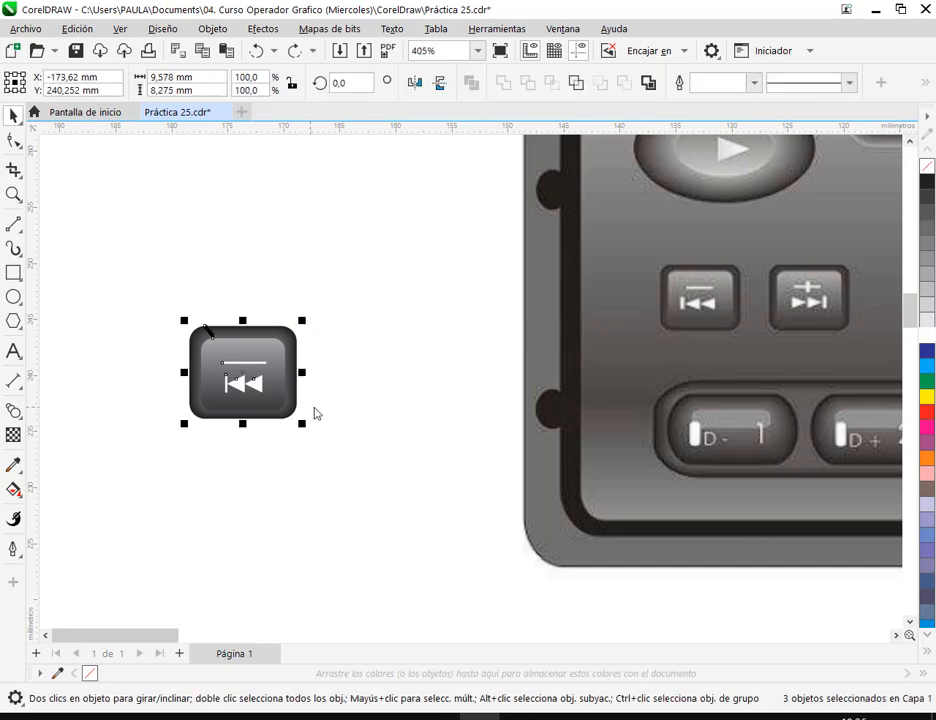
key("Escape")
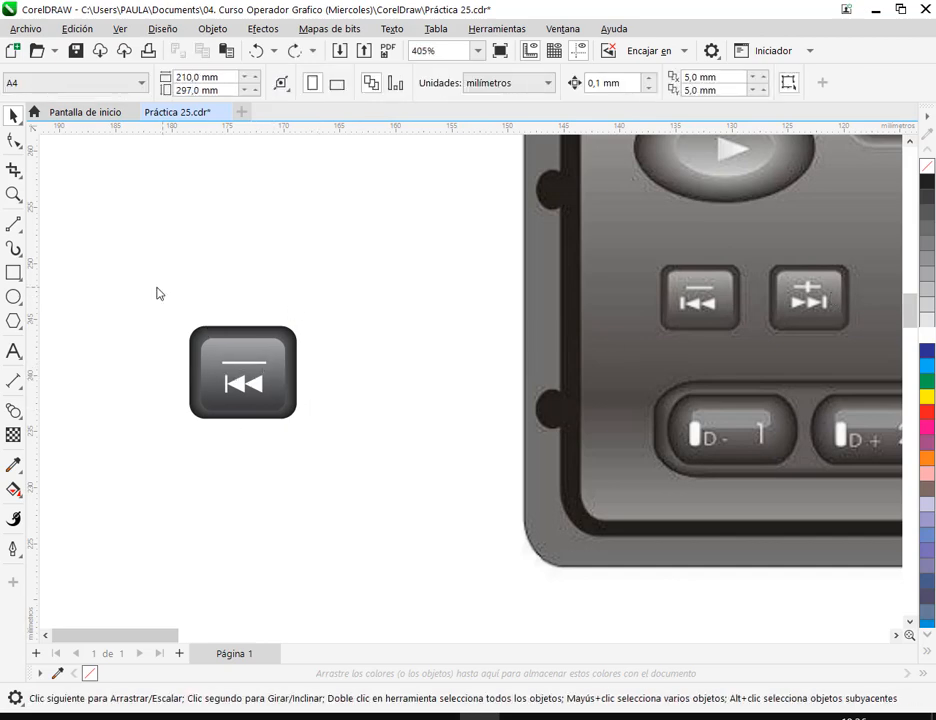
Duplicate the complete rewind button directly to its right, between the original and the reference radio
left_click_drag(157, 293, 359, 468)
left_click_drag(247, 372, 390, 378)
left_click(412, 443)
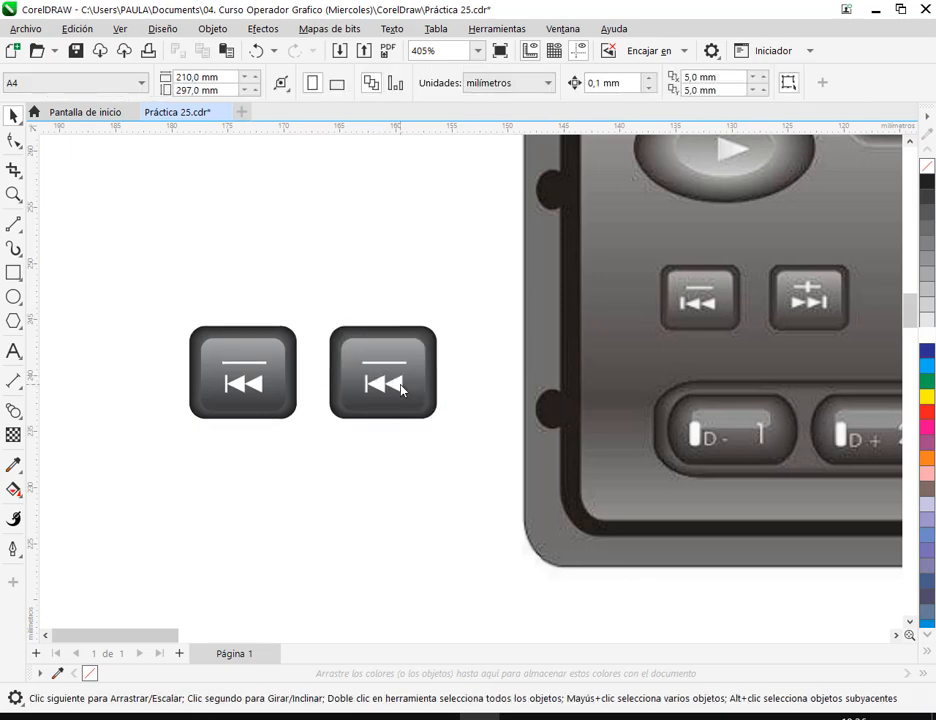
Mirror the double-arrow symbol on the duplicated button horizontally to make a fast-forward symbol
left_click(402, 390)
left_click(417, 86)
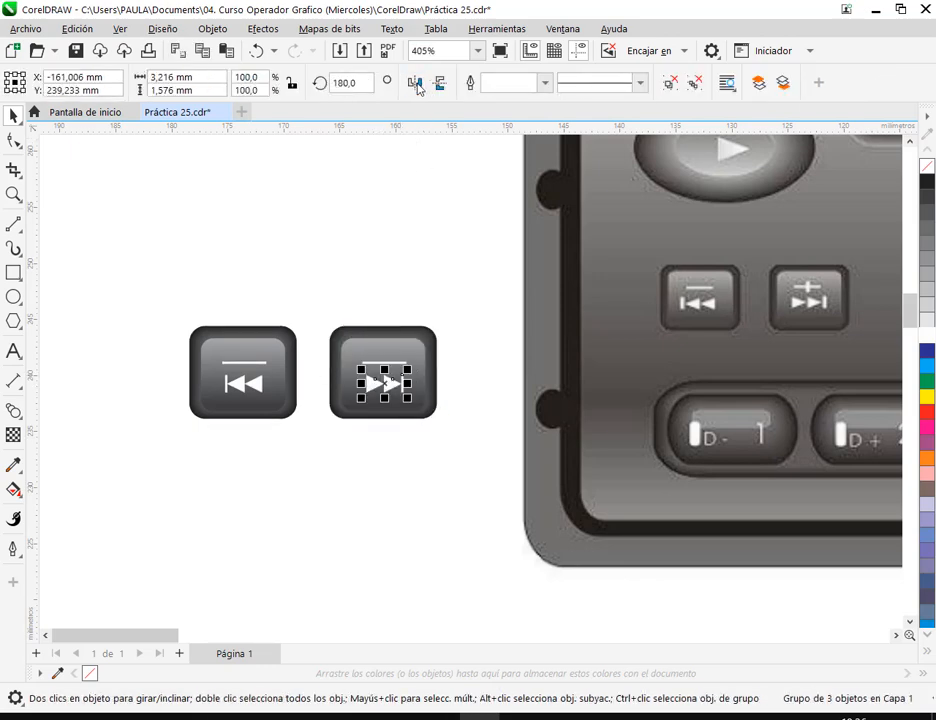
left_click(455, 388)
Draw a vertical line about 1.6 mm long across the bar on the fast-forward button and give it a white outline
scroll(382, 358, "up", 5)
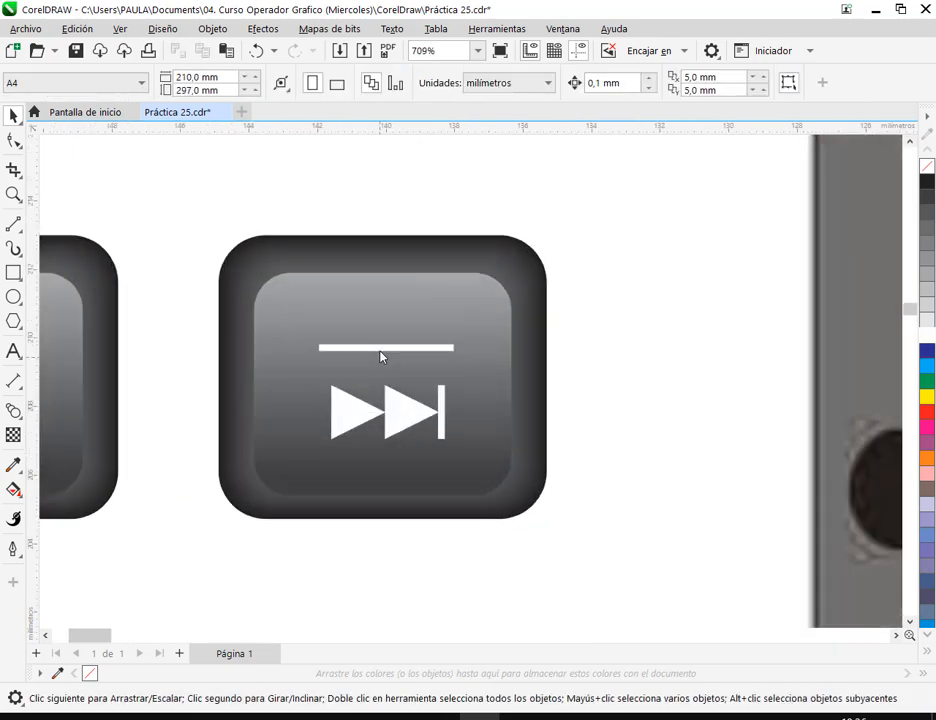
left_click(382, 350)
left_click(13, 224)
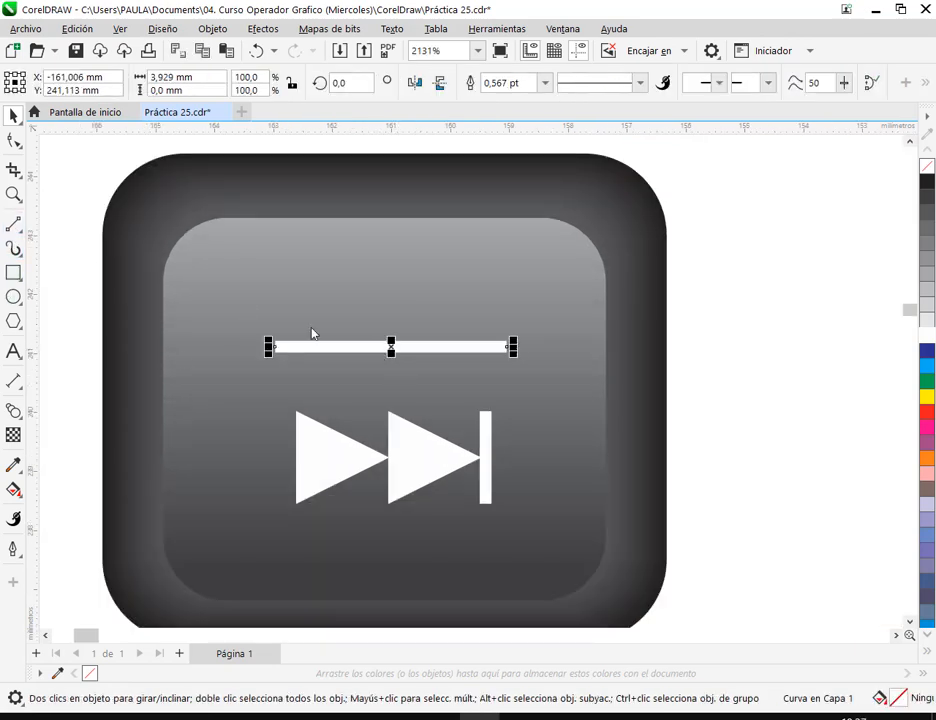
left_click_drag(380, 290, 380, 396)
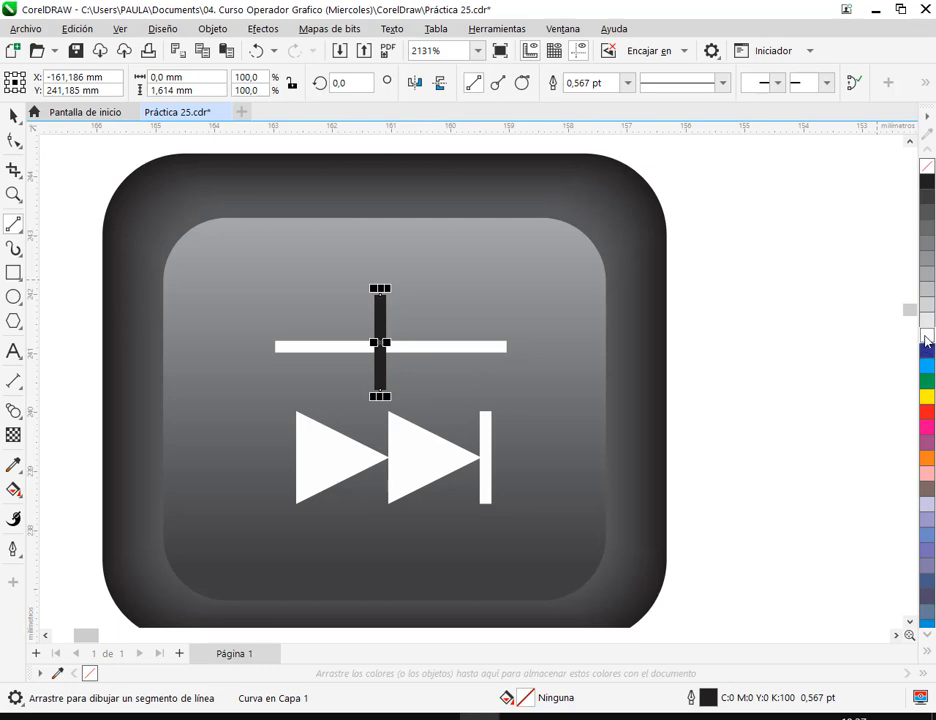
right_click(926, 340)
left_click(13, 116)
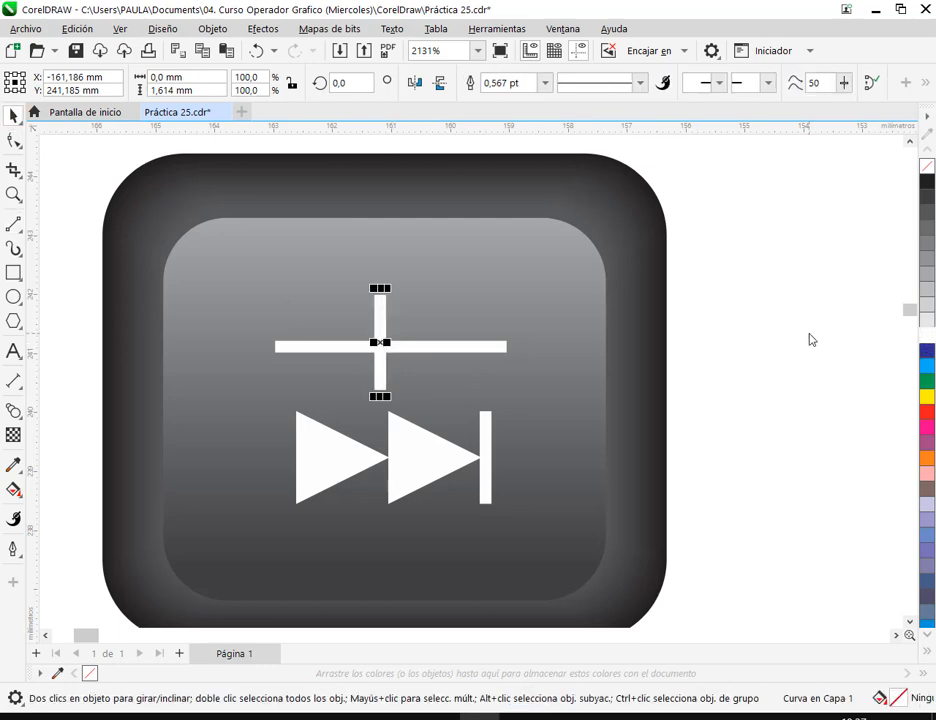
left_click(812, 340)
Center the vertical line horizontally with the bar to form a plus sign, and save the document
left_click(380, 315)
left_click(443, 348)
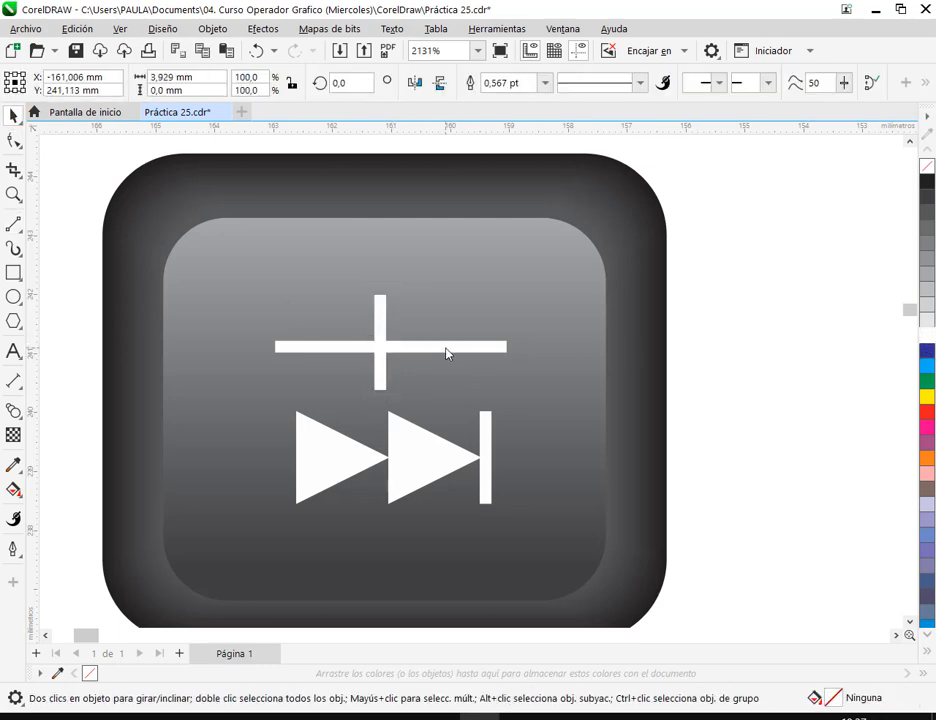
left_click(380, 317)
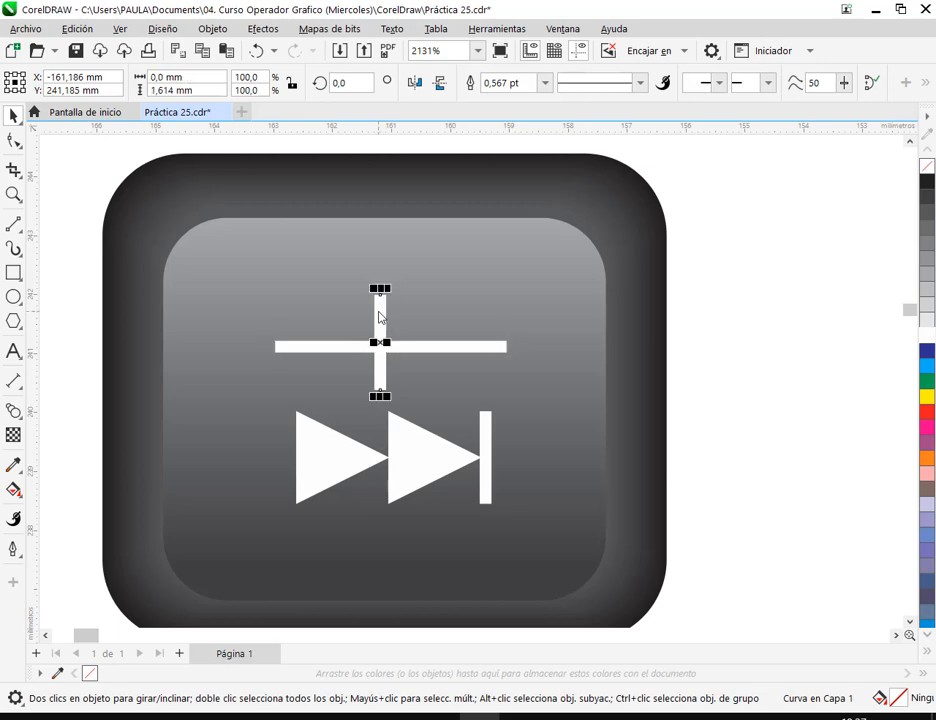
left_click(412, 347, "shift")
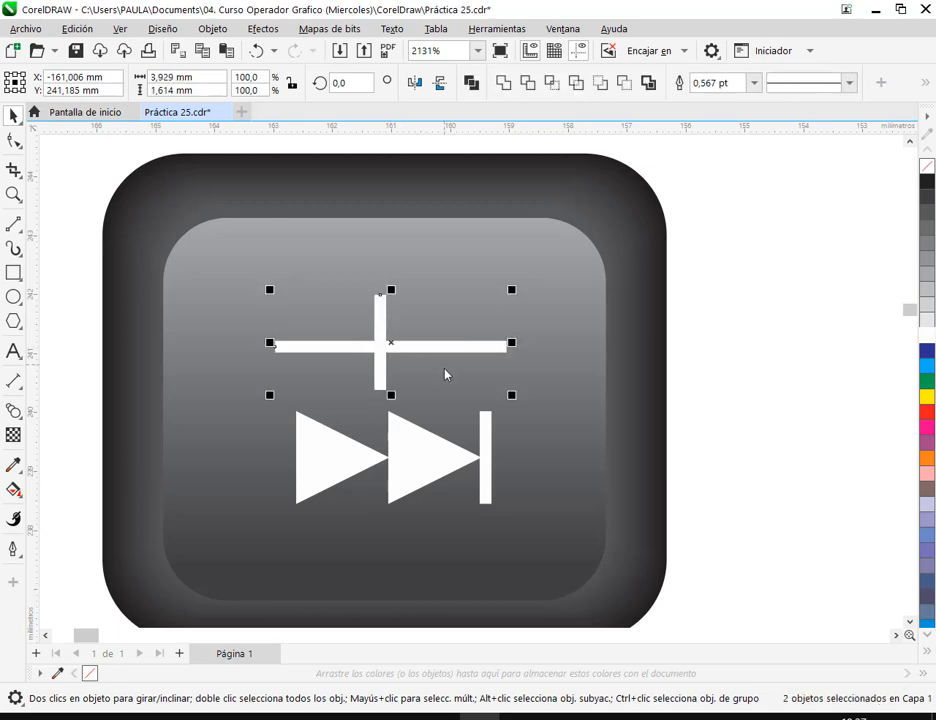
left_click(223, 30)
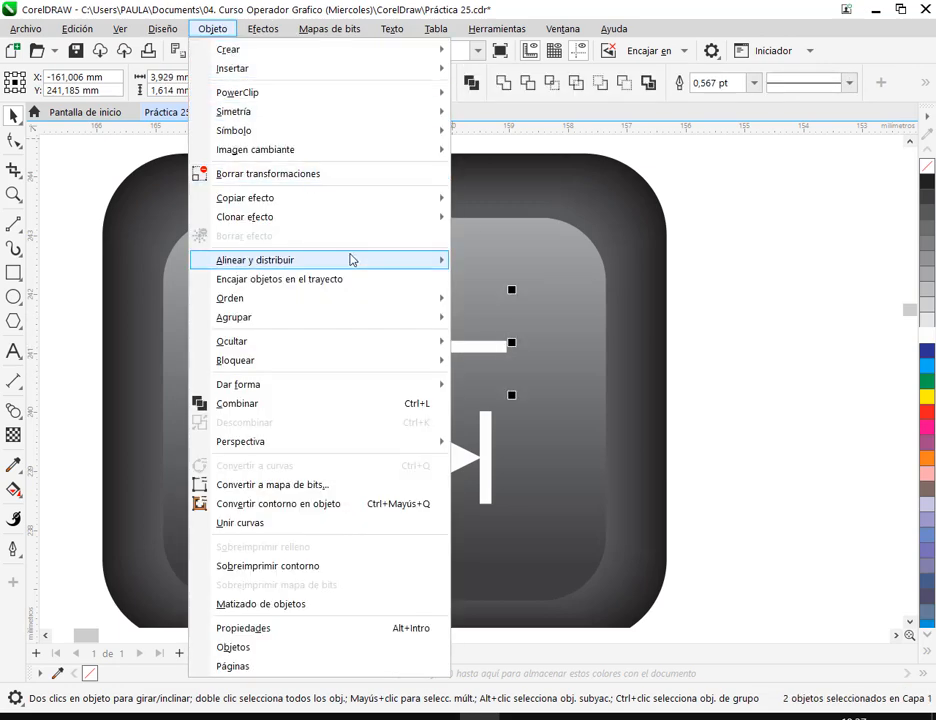
mouse_move(363, 256)
left_click(600, 467)
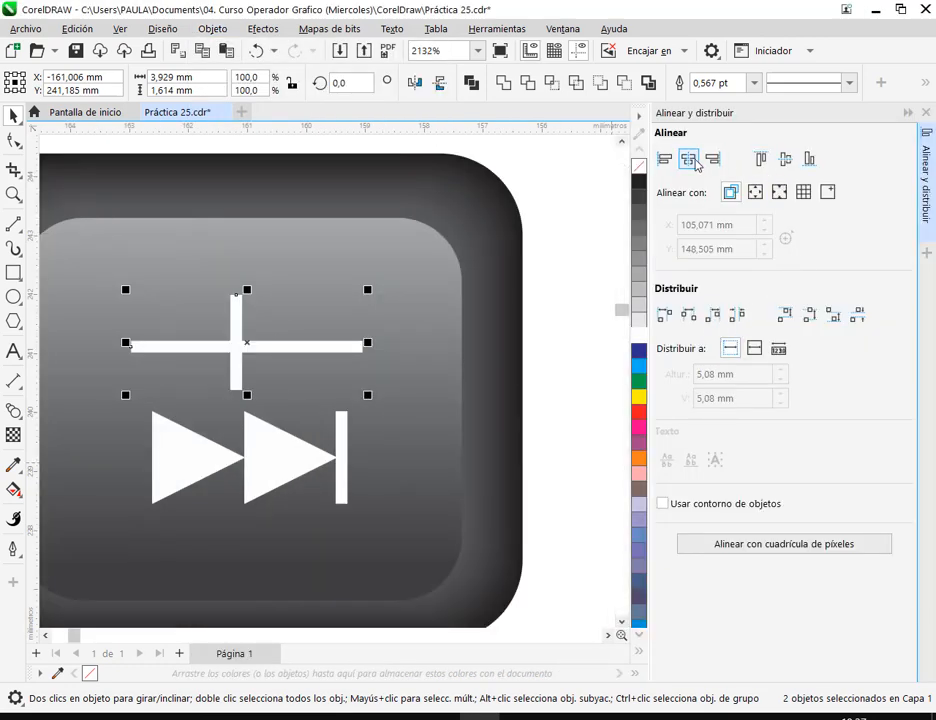
left_click(690, 160)
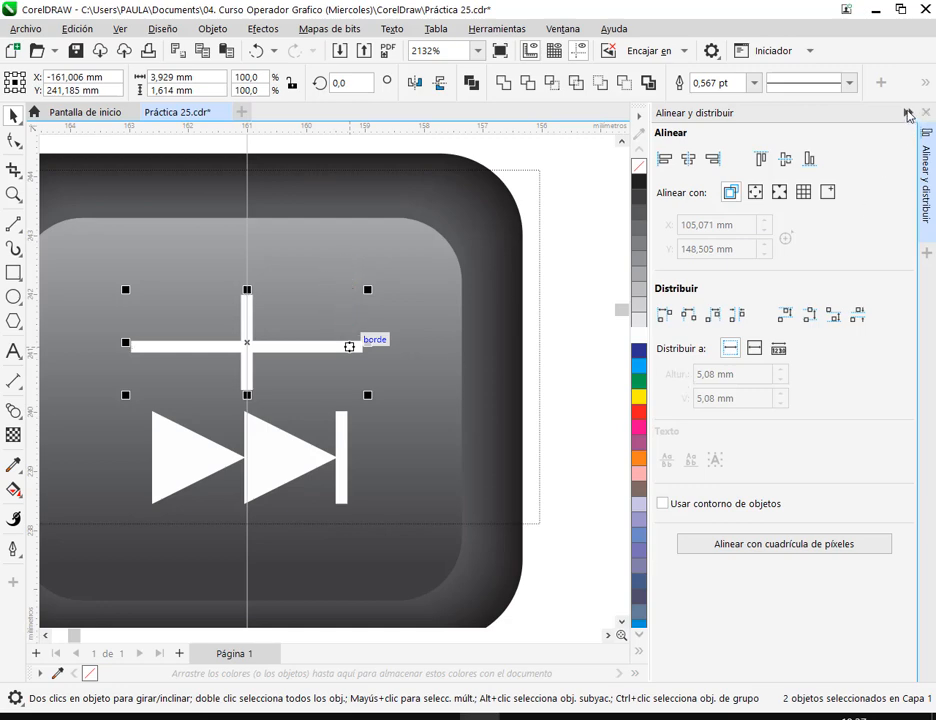
left_click(907, 113)
left_click(819, 272)
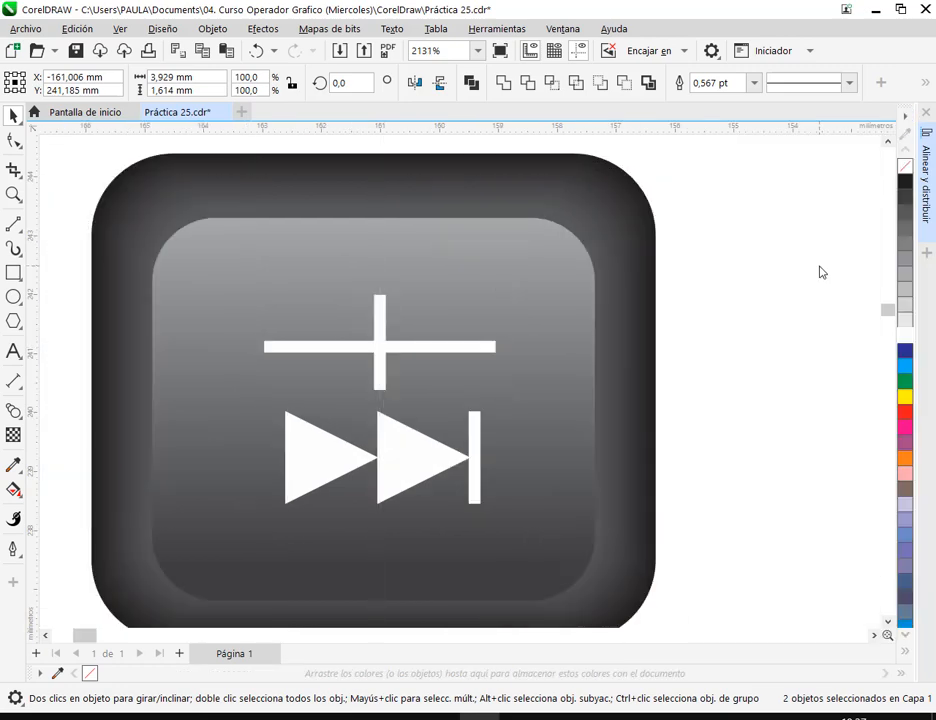
left_click(75, 50)
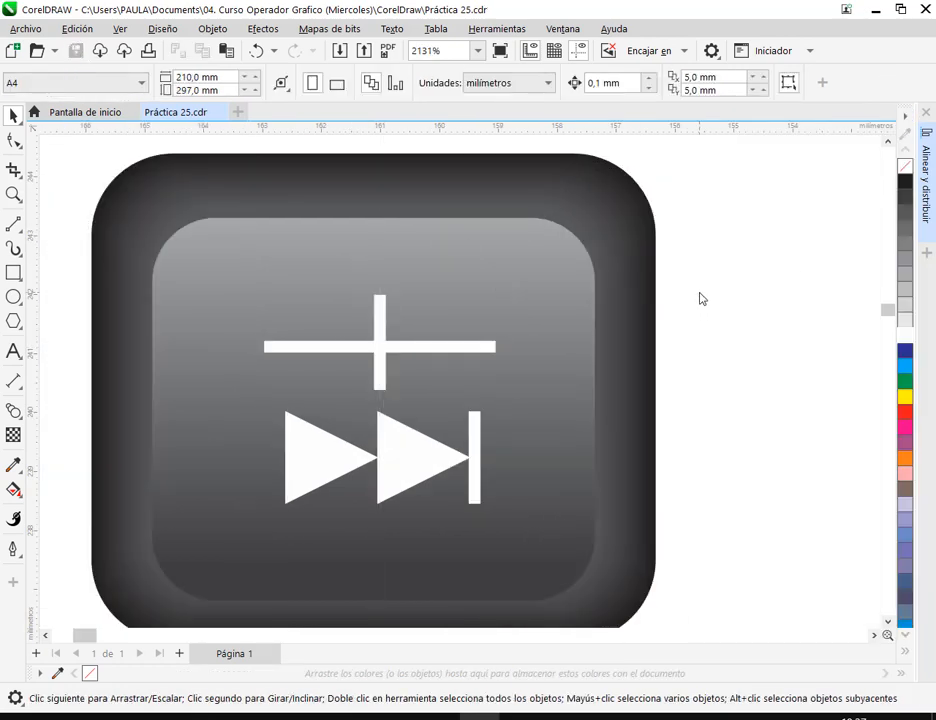
Shorten the plus sign's horizontal bar on the fast-forward button symmetrically to about 3.3 mm
scroll(705, 382, "down", 5)
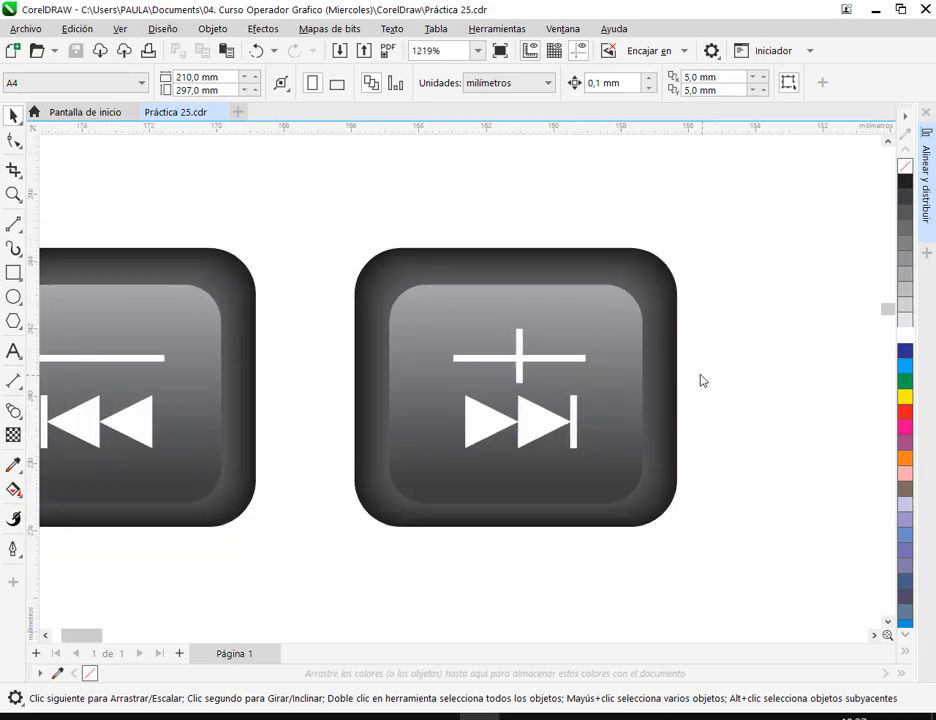
left_click_drag(698, 400, 447, 393)
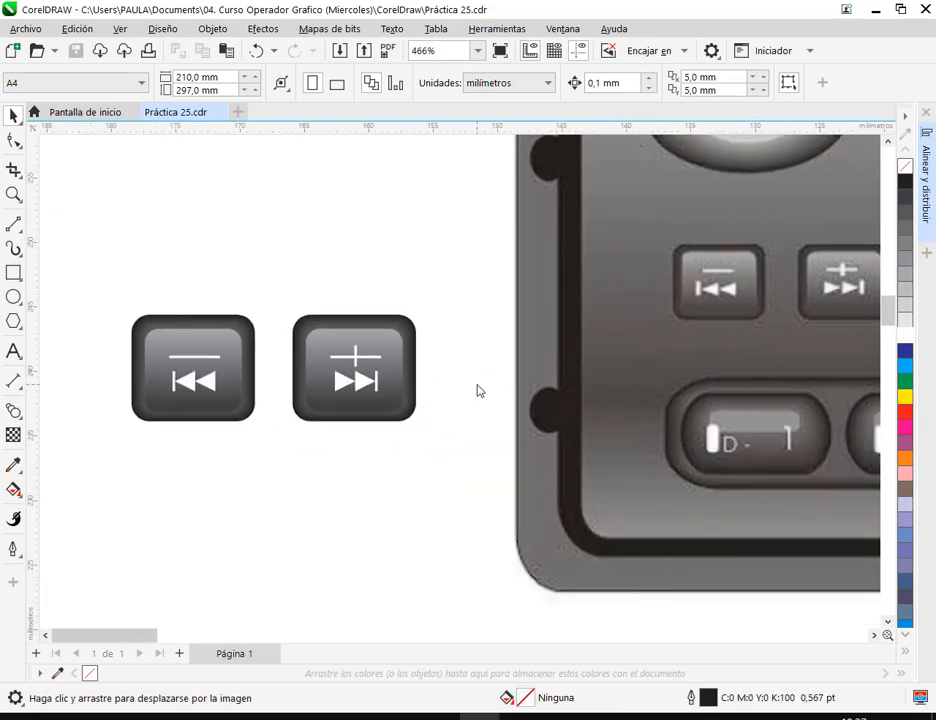
scroll(395, 385, "up", 4)
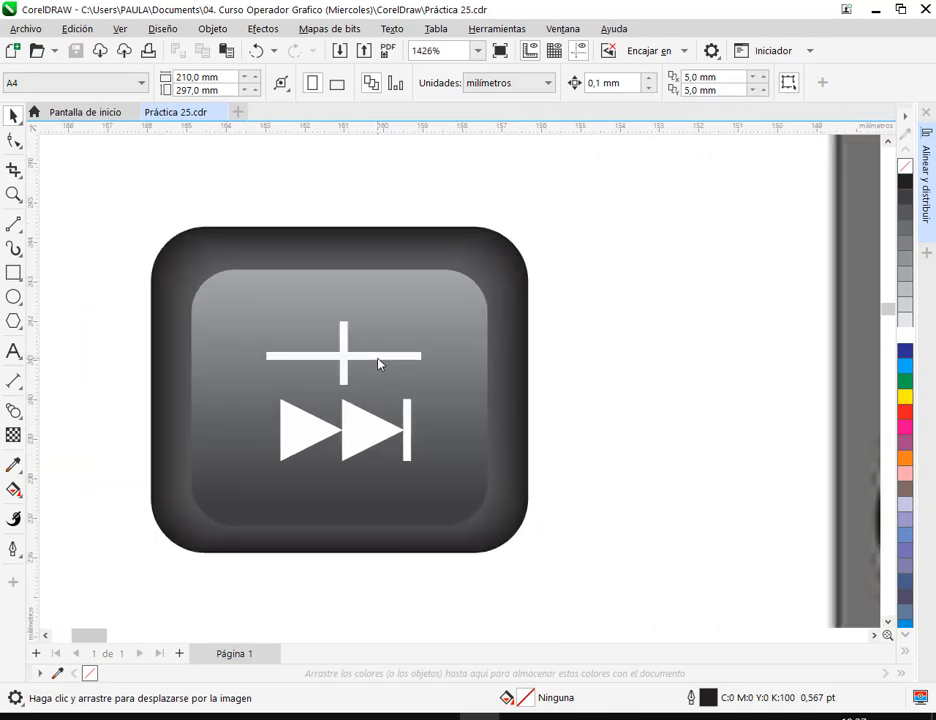
left_click(380, 360)
scroll(382, 360, "up", 2)
left_click_drag(458, 362, 437, 366)
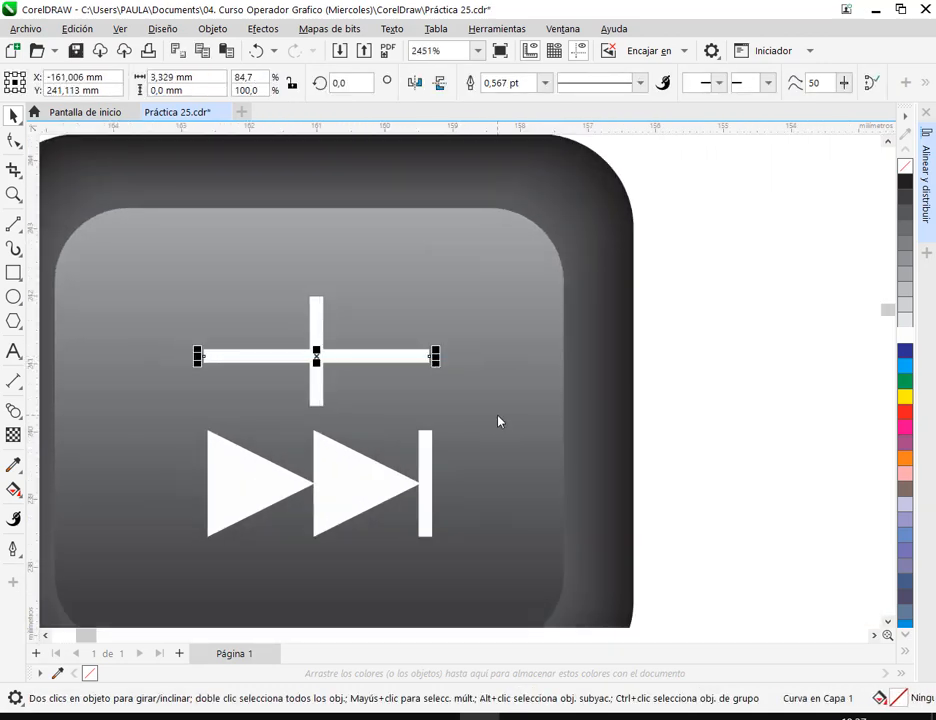
scroll(691, 420, "down", 2)
left_click(691, 420)
scroll(556, 420, "down", 4)
scroll(556, 425, "down", 1)
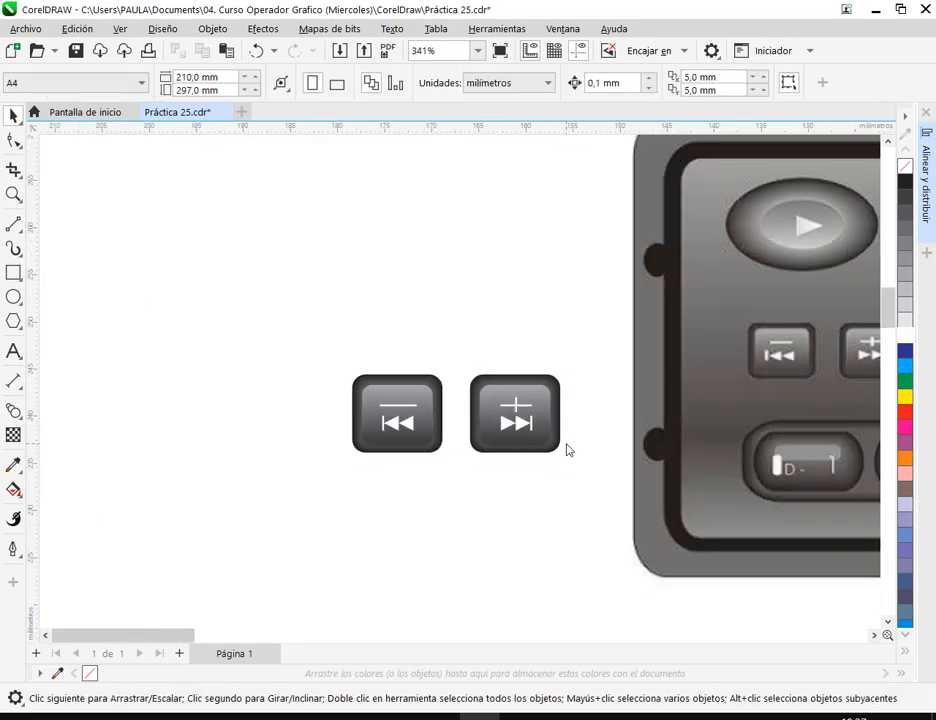
Group each track button's parts and move both buttons onto the drawn radio's faceplate, below the play button
left_click_drag(566, 447, 522, 445)
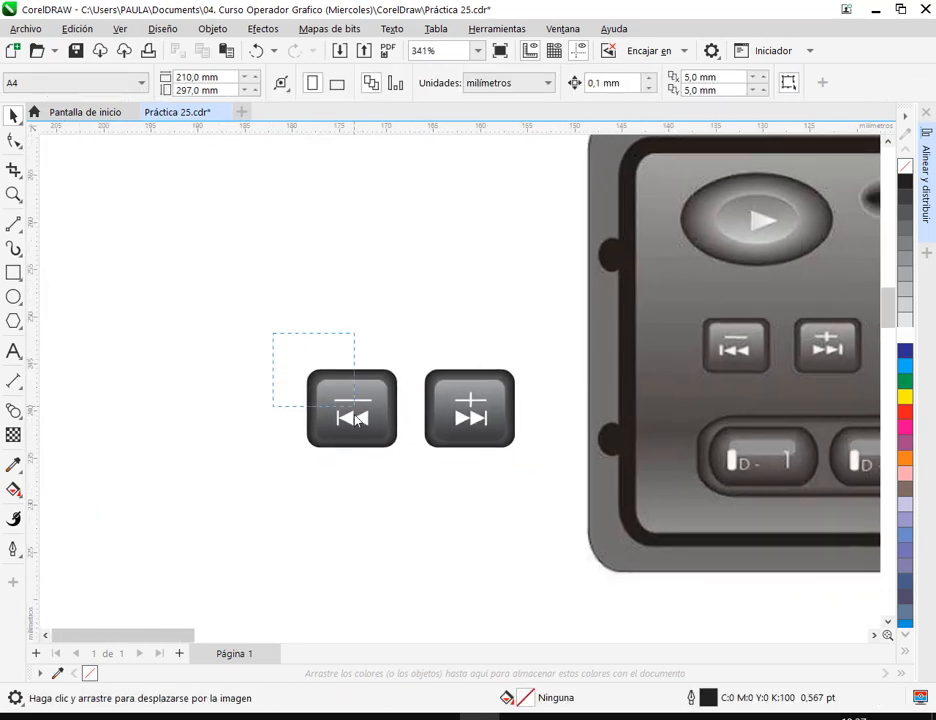
left_click_drag(416, 499, 410, 497)
left_click_drag(539, 350, 272, 326)
scroll(445, 464, "down", 3)
left_click(463, 490)
left_click_drag(167, 244, 430, 476)
scroll(435, 506, "up", 2)
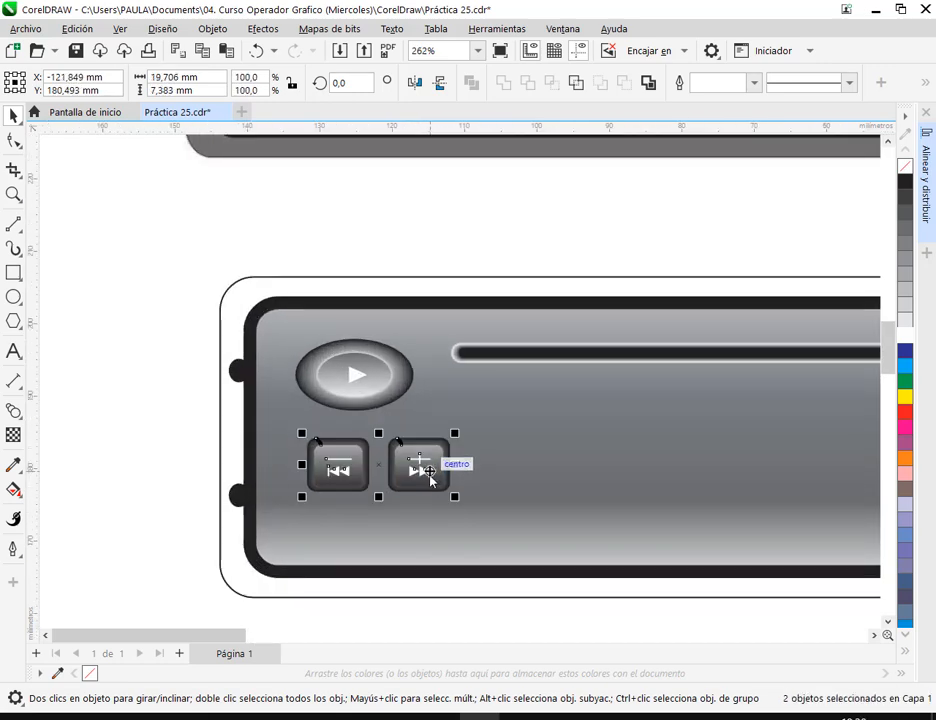
Scale the two track buttons together to about 12.9 mm overall width and move the rewind button slightly left
scroll(430, 476, "up", 2)
left_click_drag(480, 393, 478, 414)
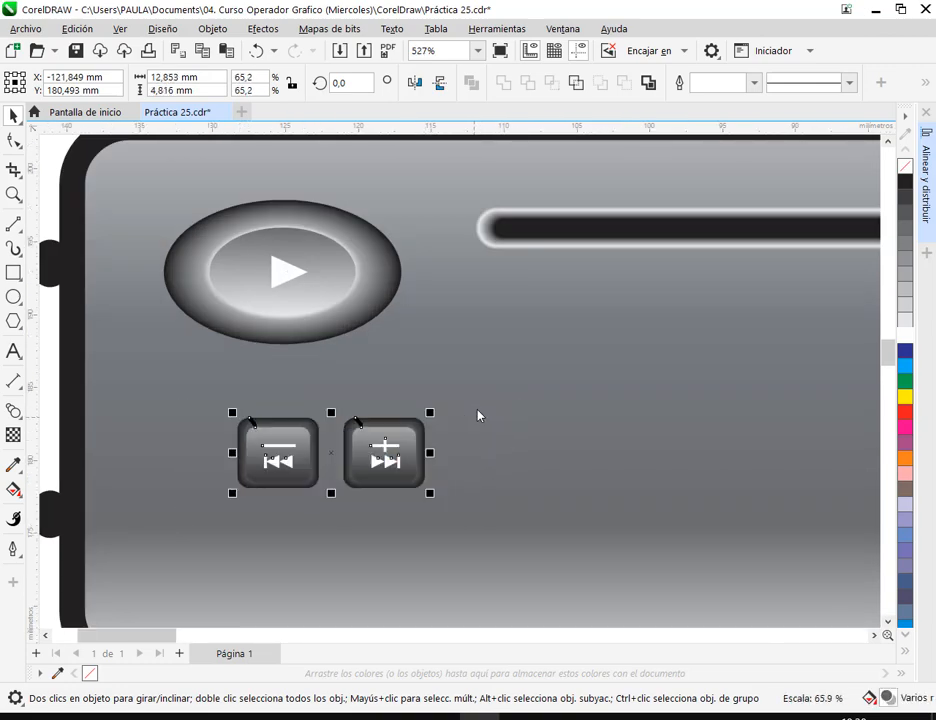
scroll(510, 464, "down", 4)
left_click(347, 455)
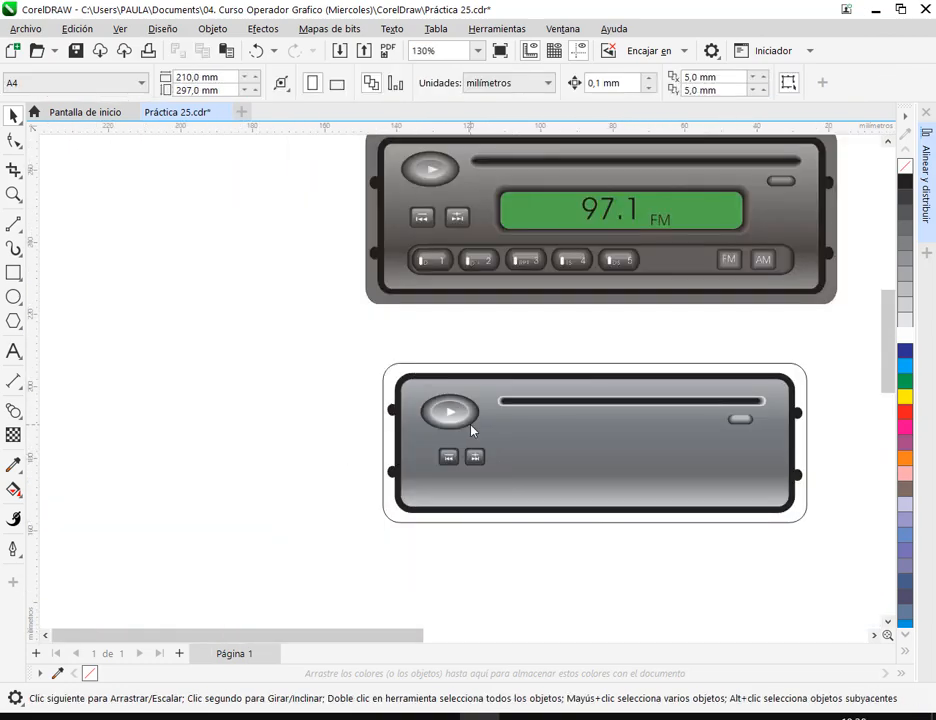
left_click_drag(450, 466, 440, 465)
key("Escape")
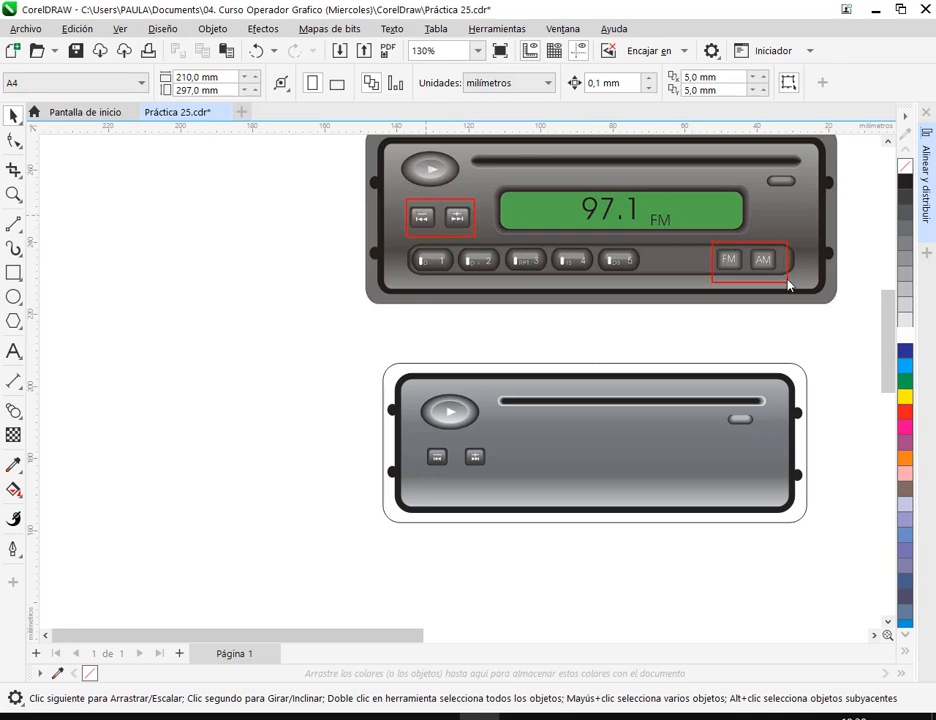
Draw a square of about 7.5 mm to the right of the reference radio, beside its AM button
scroll(794, 272, "up", 3)
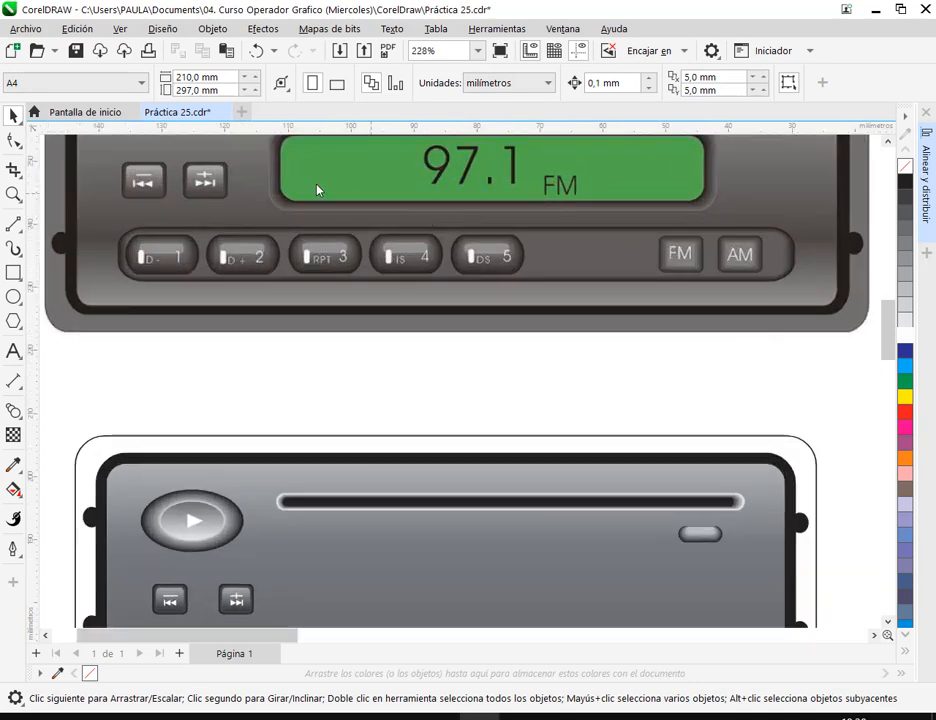
scroll(765, 258, "up", 4)
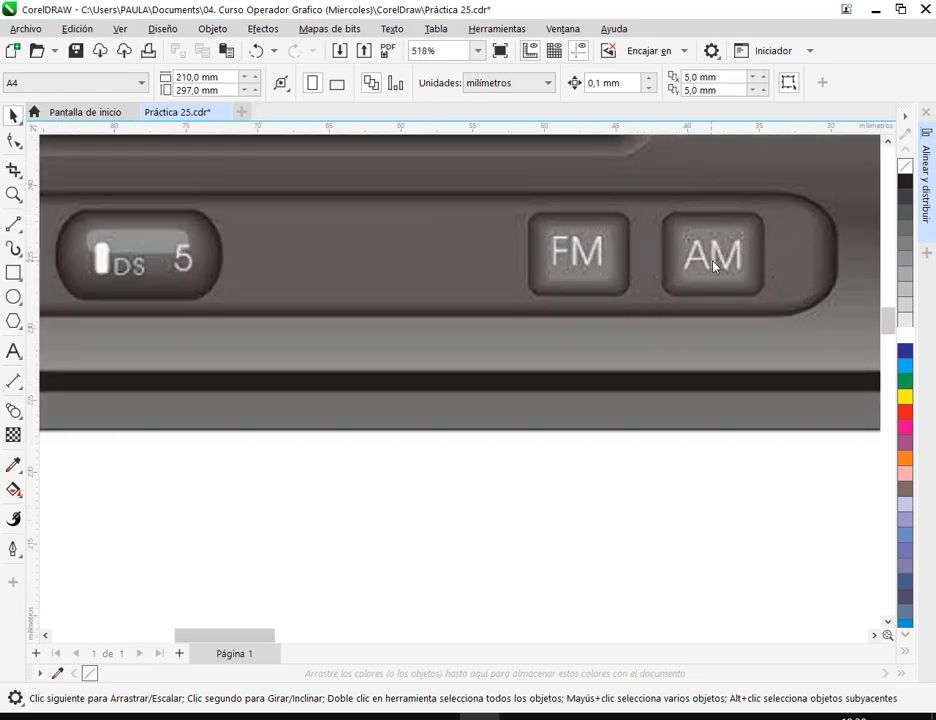
scroll(713, 268, "down", 1)
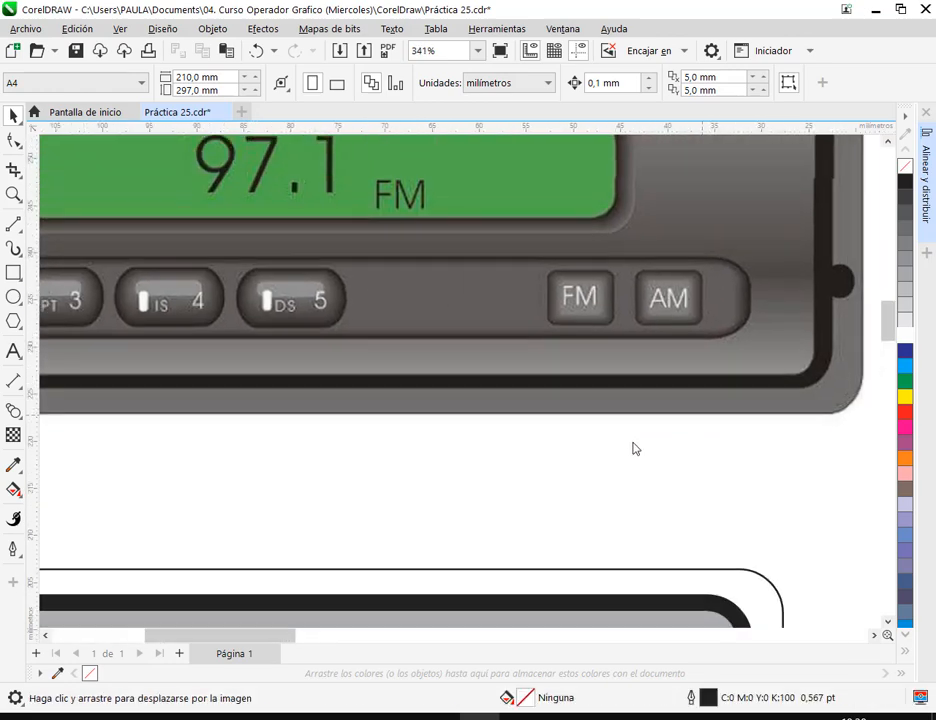
scroll(633, 447, "down", 2)
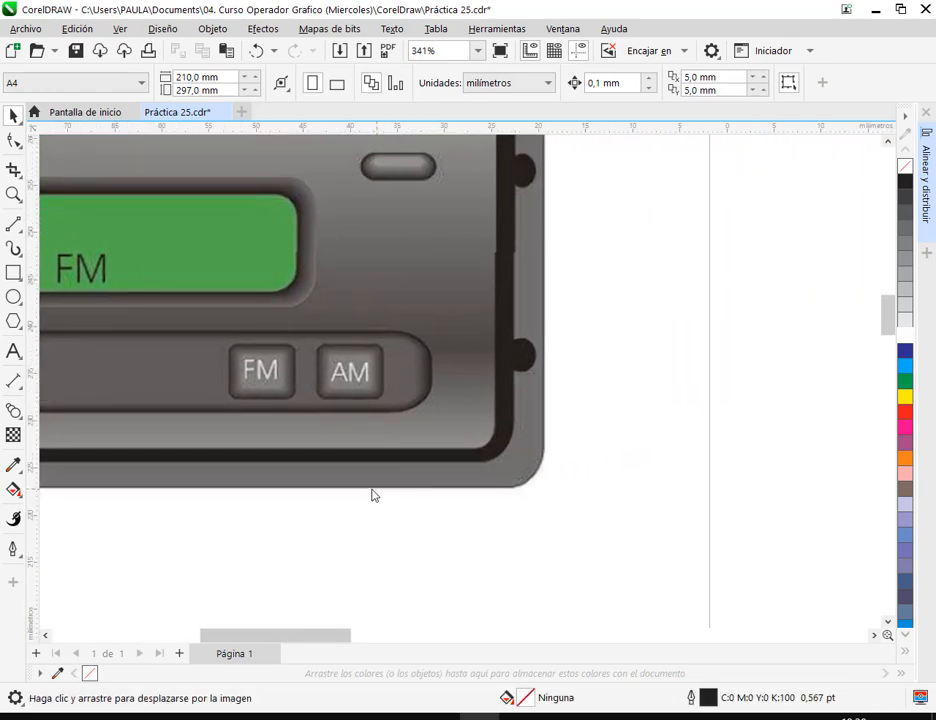
left_click(13, 272)
left_click_drag(570, 355, 631, 445)
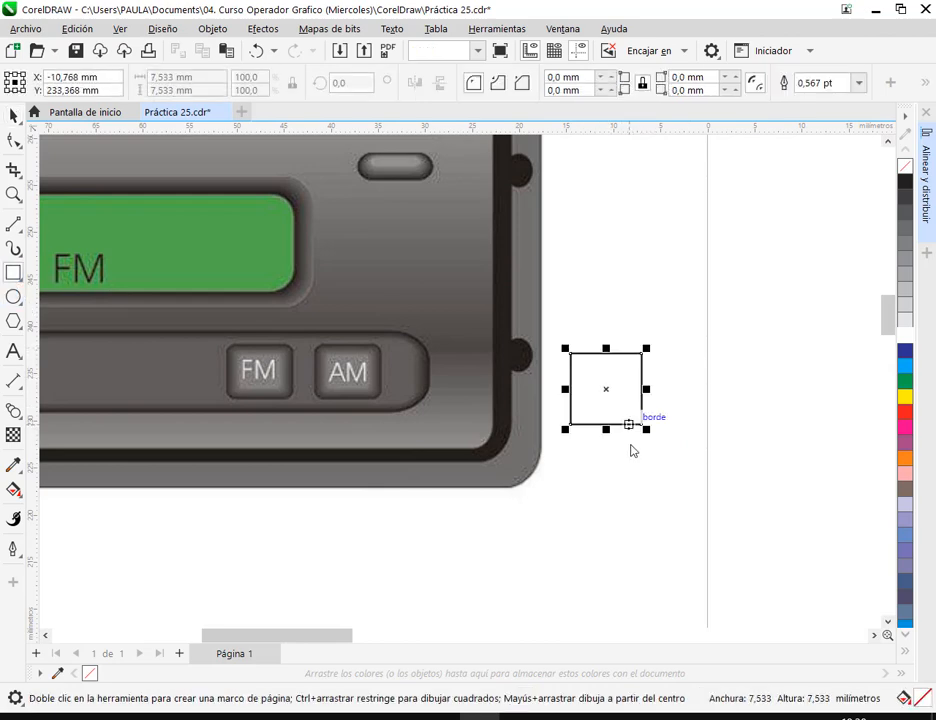
Round all four corners of the new square with a 0.8 mm radius
left_click(734, 80)
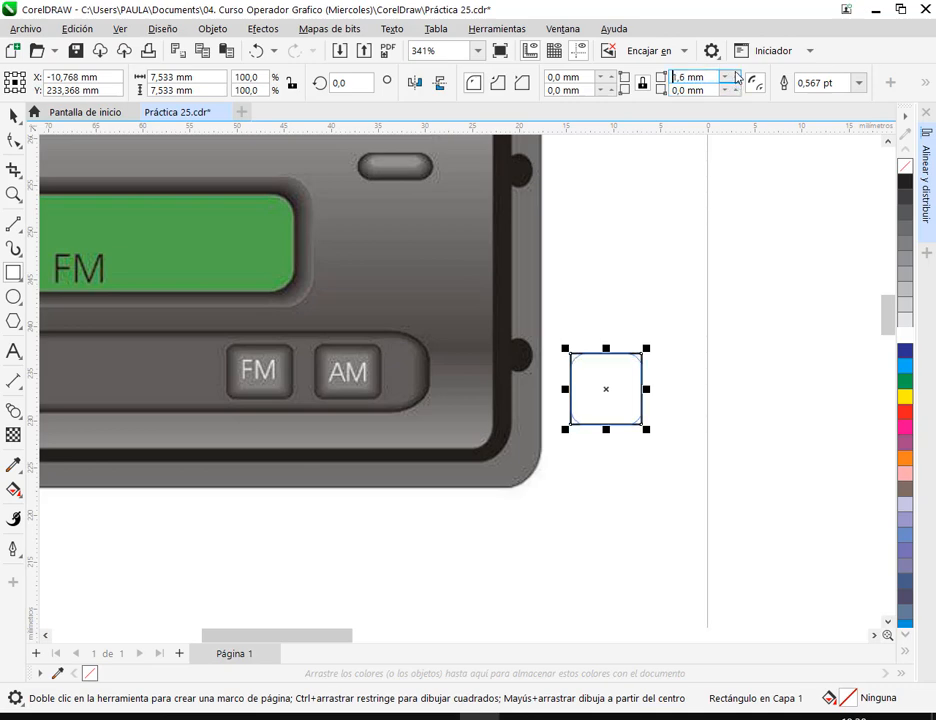
type("1")
key("Return")
left_click_drag(729, 83, 732, 89)
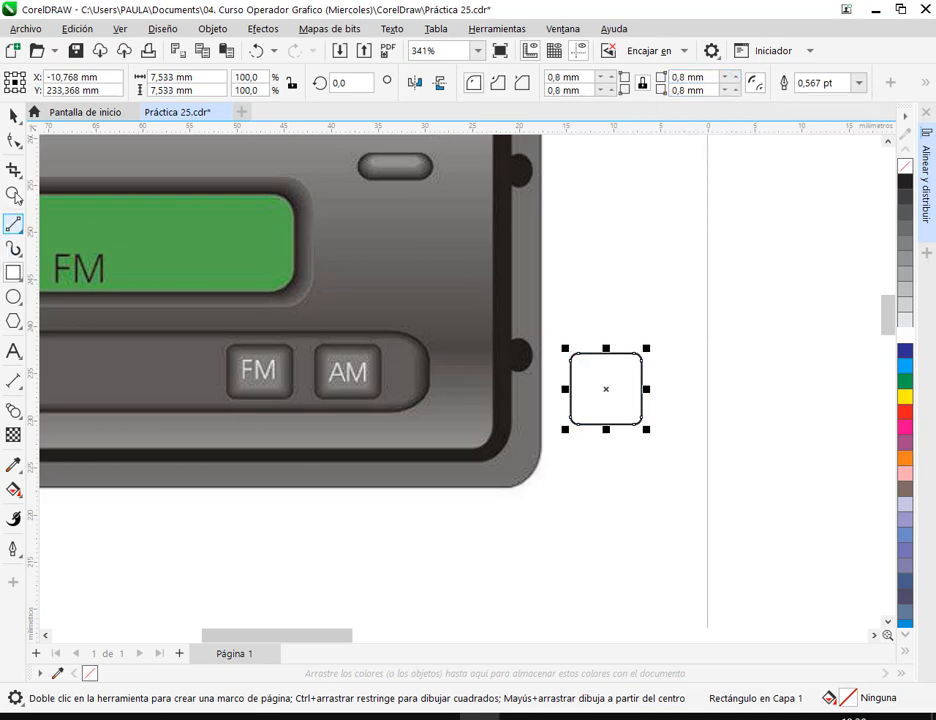
Create a smaller concentric copy of the rounded square, about 5.9 mm wide, inside the original
left_click(14, 116)
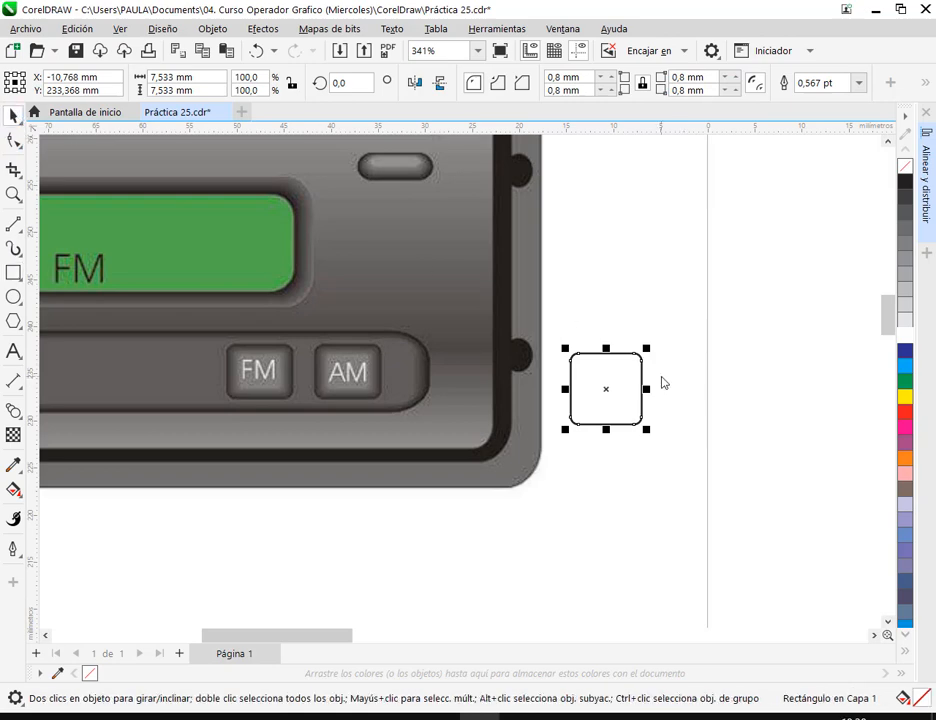
mouse_move(647, 351)
left_mouse_down()
mouse_move(652, 365)
mouse_move(634, 374)
mouse_move(657, 366)
left_mouse_up()
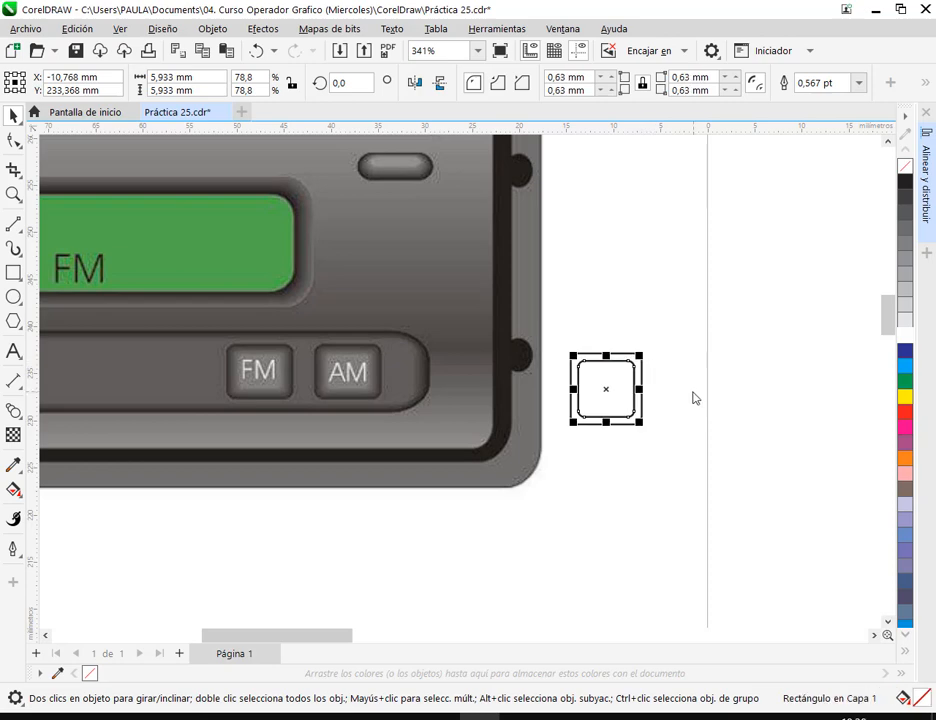
Fill the outer rounded square black, then shrink the inner one to about 5.7 mm and fill it dark grey
scroll(646, 376, "up", 4)
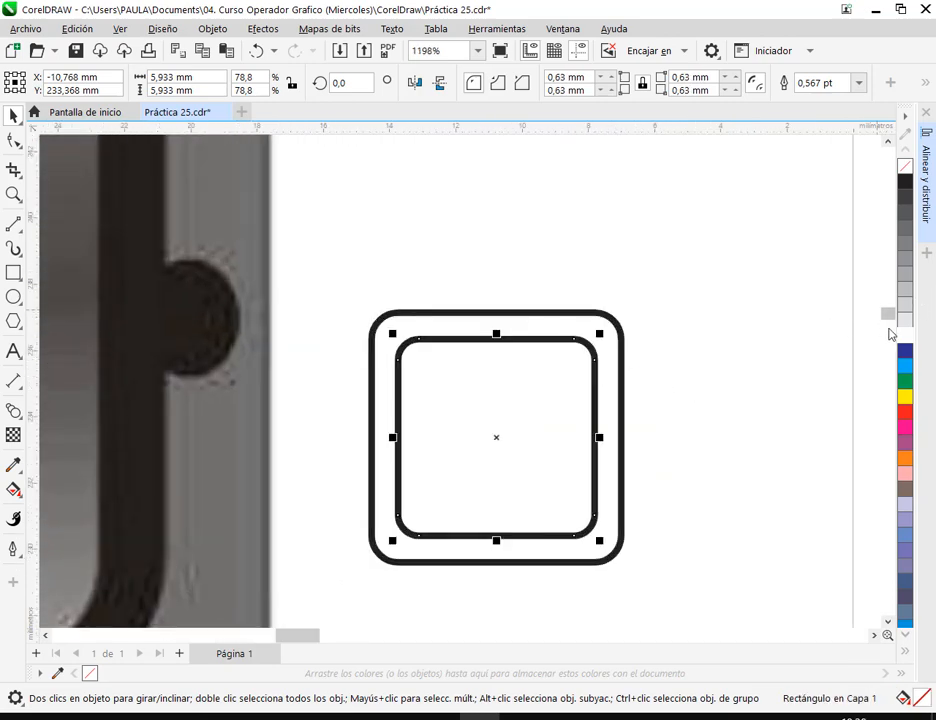
left_click(620, 330)
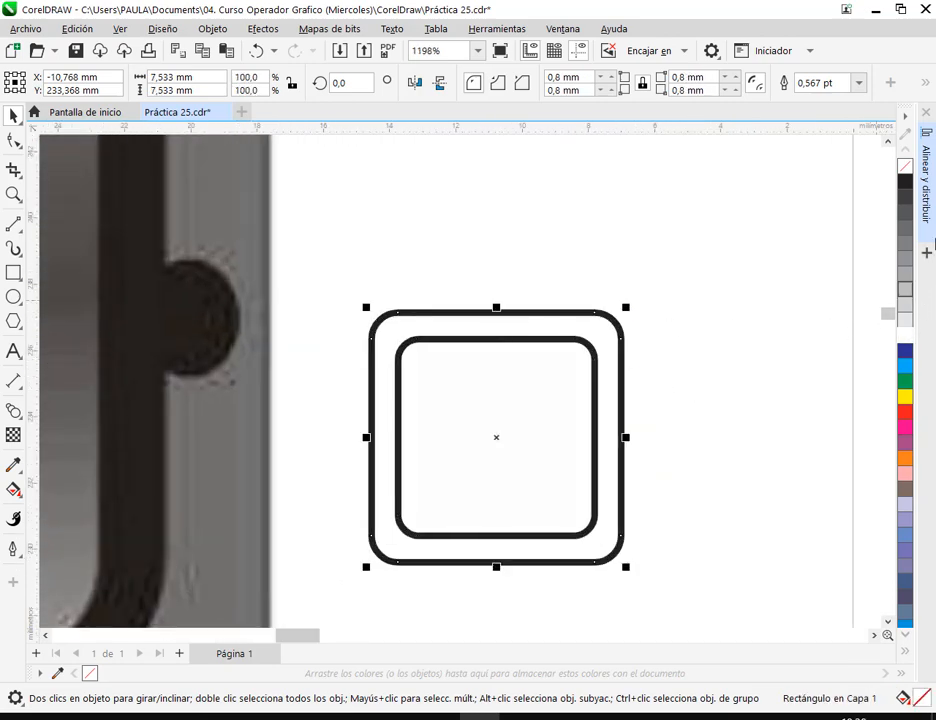
left_click(906, 183)
left_click(570, 409)
left_click_drag(600, 334, 597, 339)
left_click(906, 226)
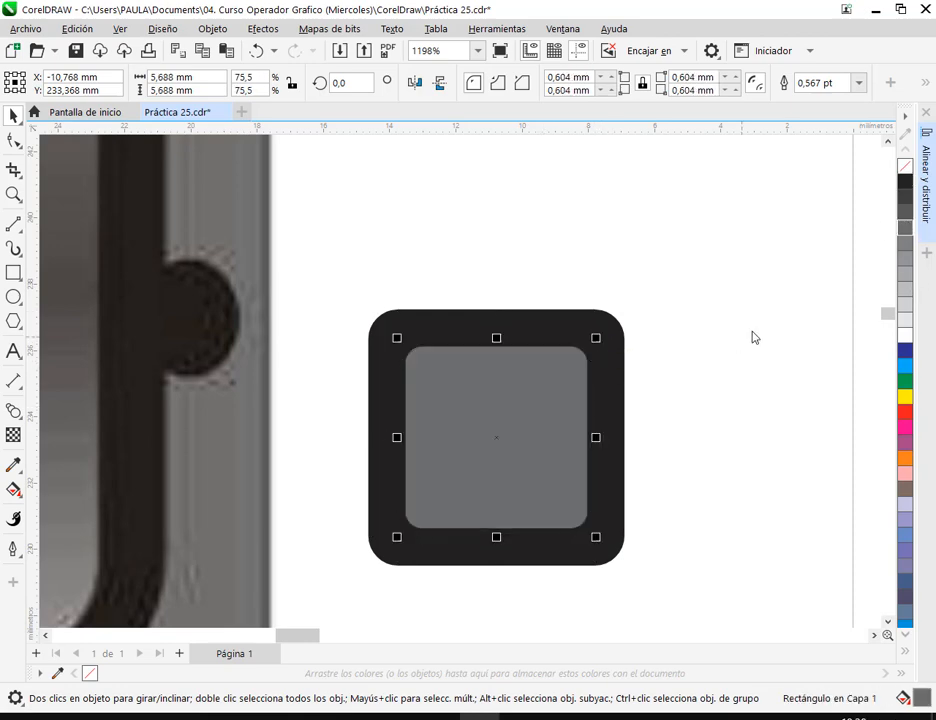
Remove the outlines from both rounded squares
scroll(688, 344, "down", 2)
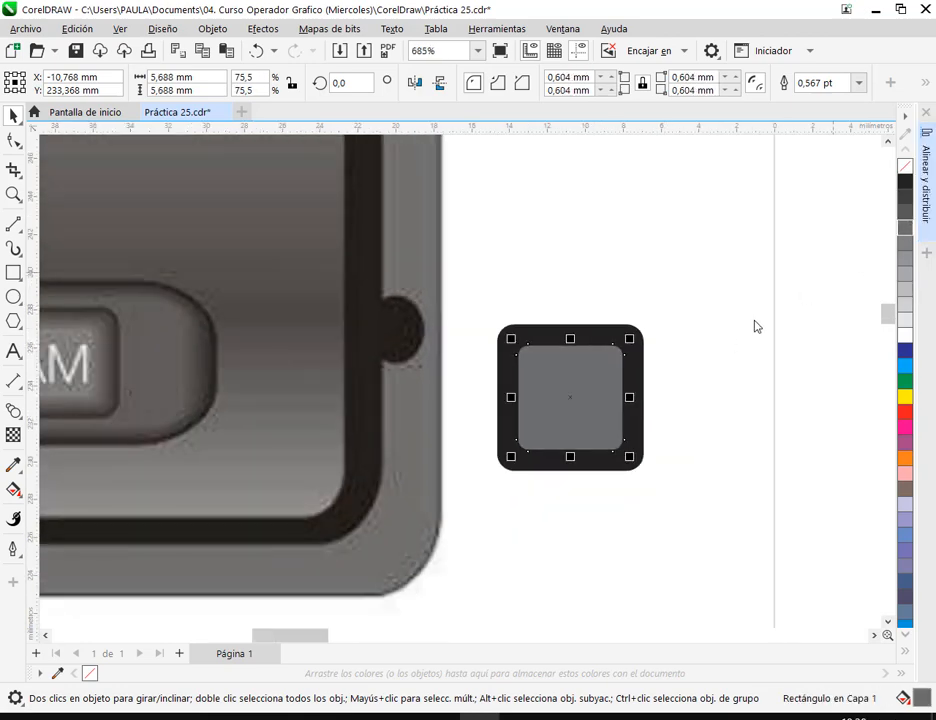
left_click(558, 335)
left_click_drag(484, 303, 692, 560)
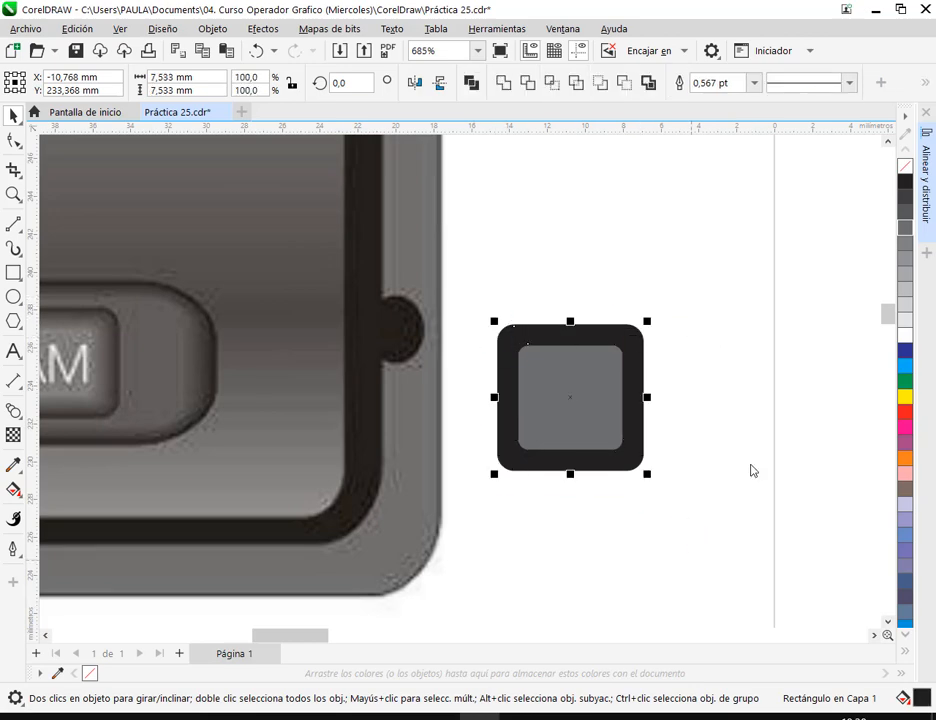
right_click(905, 168)
left_click(643, 306)
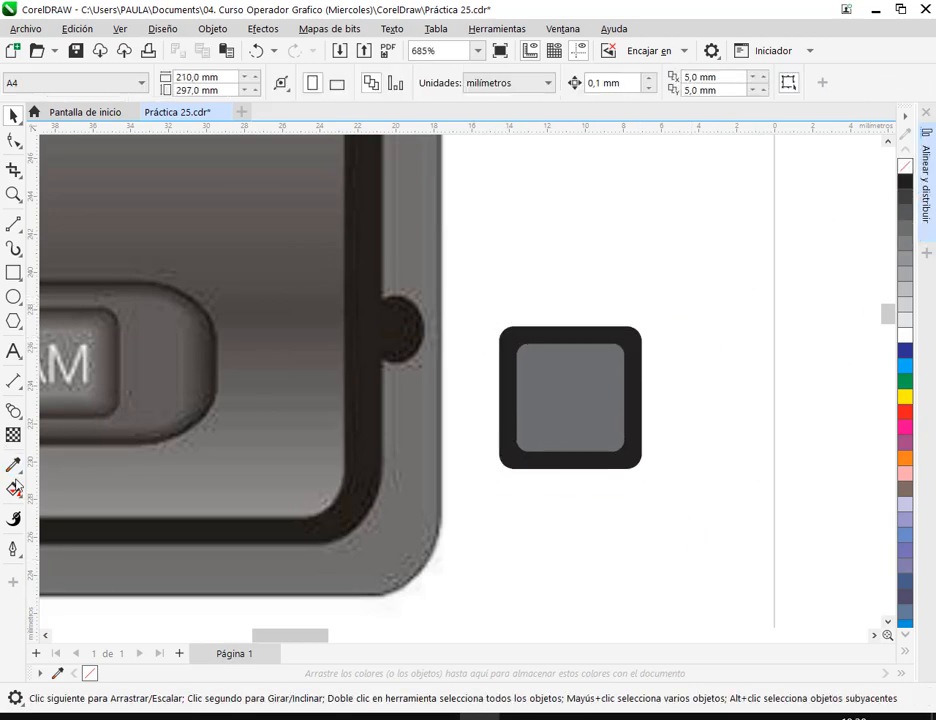
Blend the inner grey square into the outer black square with 20 steps
left_click(14, 412)
left_click_drag(541, 395, 621, 344)
left_click(14, 114)
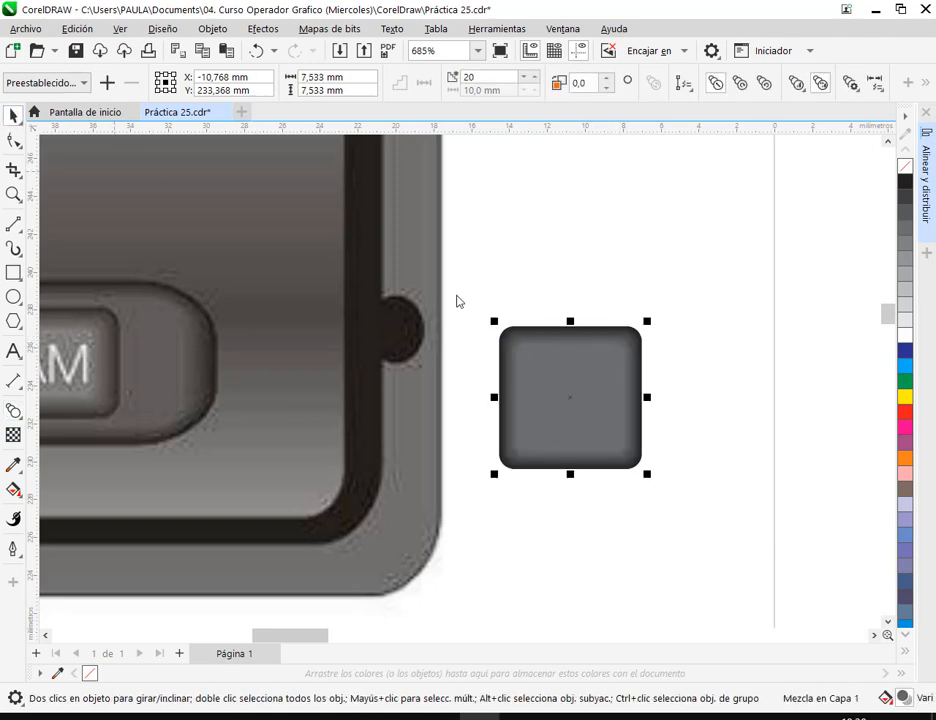
left_click(664, 319)
Recolour the blend's inner square to a lighter grey
scroll(664, 320, "down", 2)
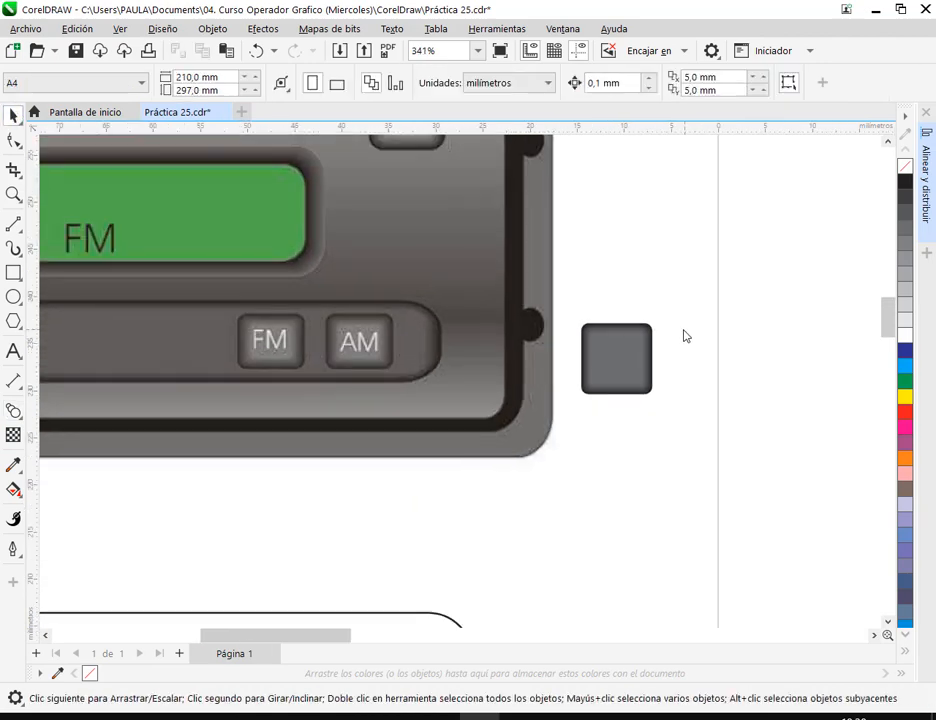
left_click(631, 349)
left_click(905, 278)
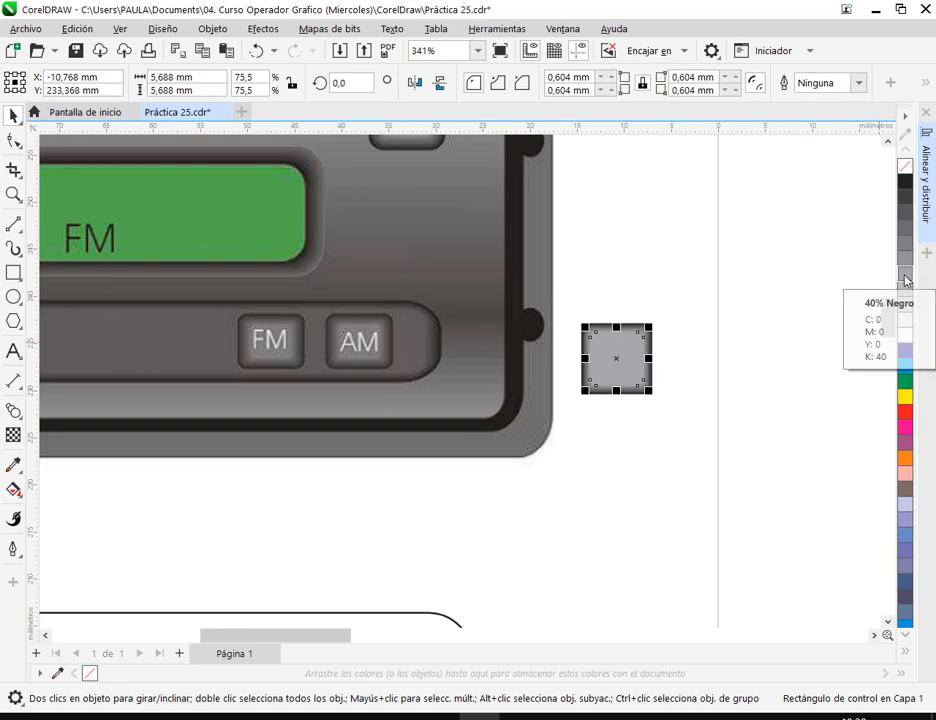
left_click(740, 323)
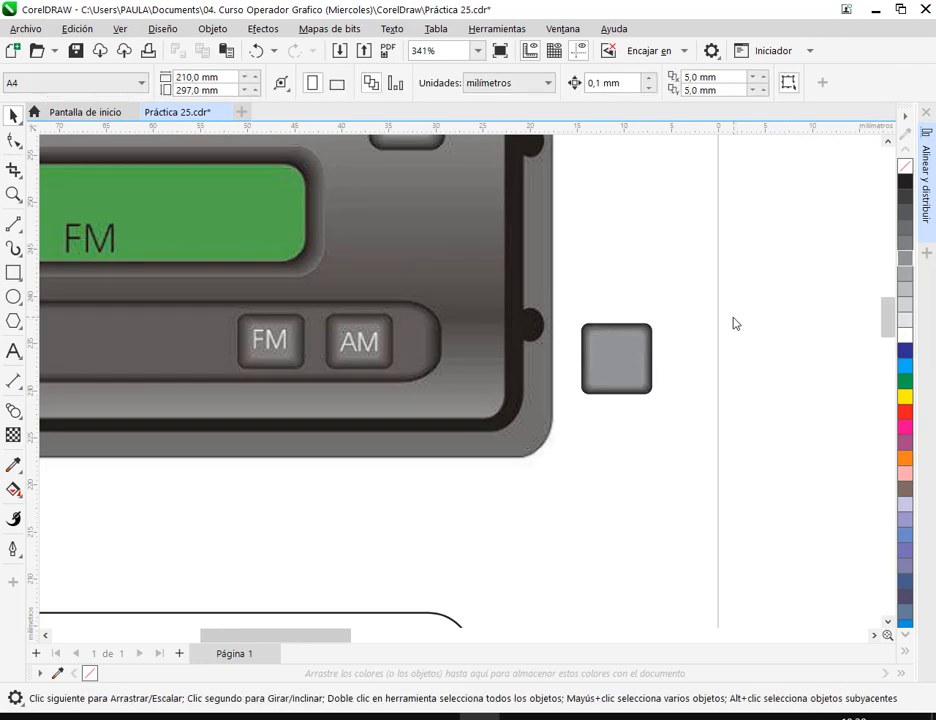
Shrink the blend's inner square about its centre to about 5.3 mm
scroll(686, 335, "up", 2)
left_click(627, 376)
scroll(627, 376, "up", 3)
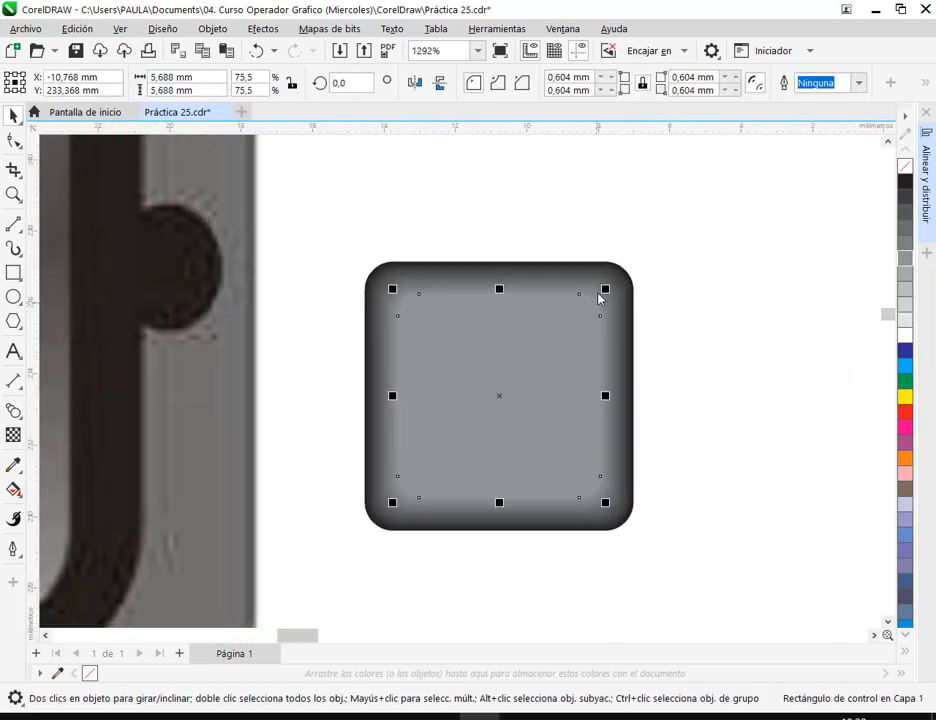
left_click_drag(604, 293, 604, 300)
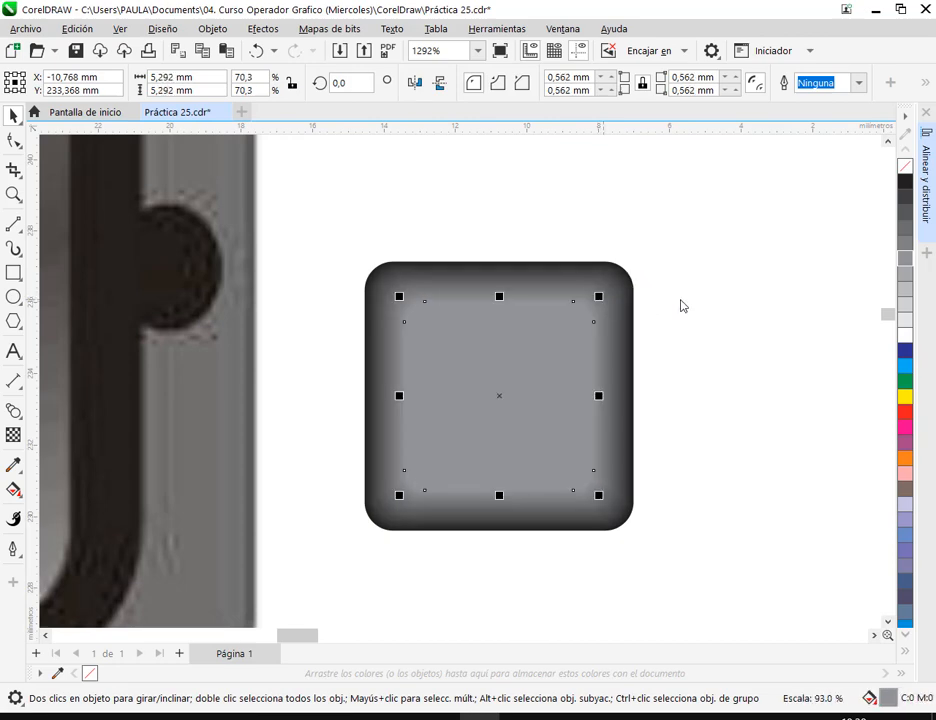
left_click(743, 325)
Move the blended button below the reference radio, under its FM button
scroll(743, 325, "down", 4)
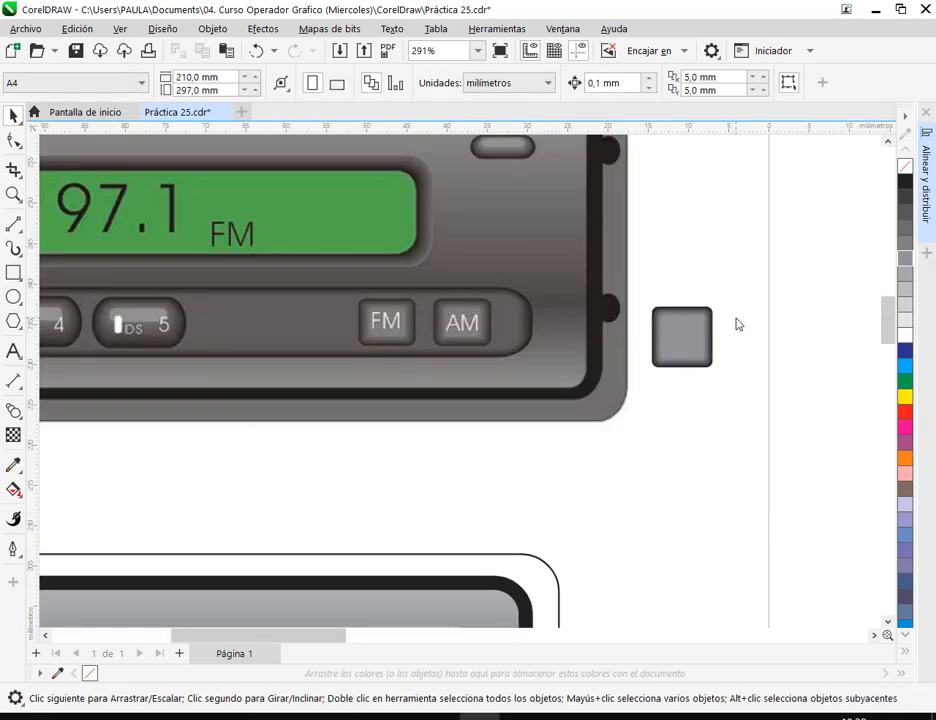
left_click_drag(728, 297, 634, 394)
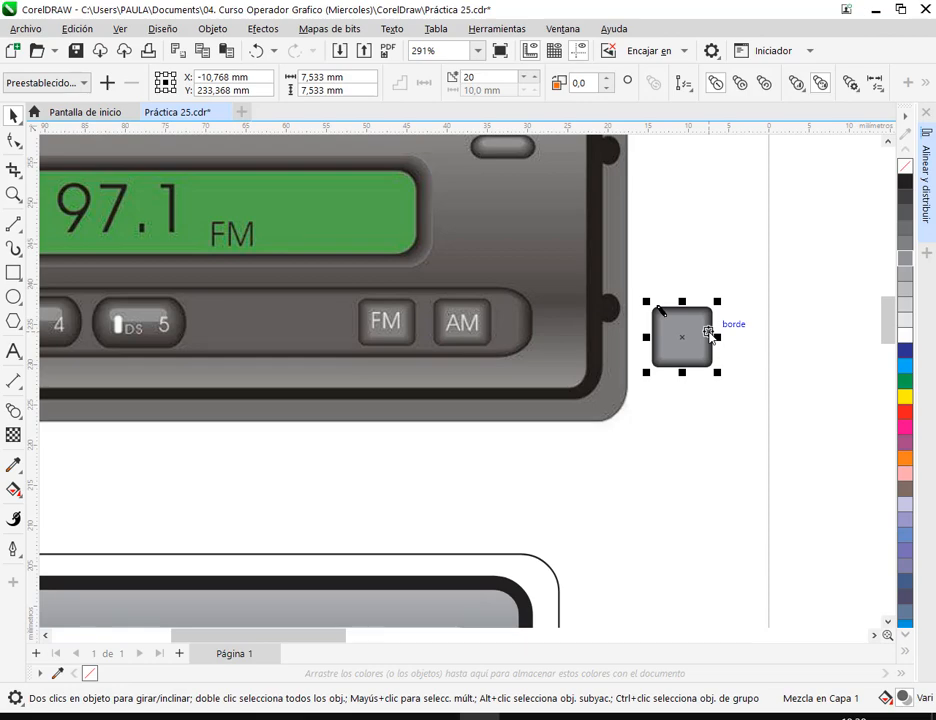
left_click_drag(708, 333, 369, 463)
left_click(417, 475)
Add the artistic text "FM" in Arial 24 pt beside the blended button
scroll(330, 460, "up", 2)
key("F8")
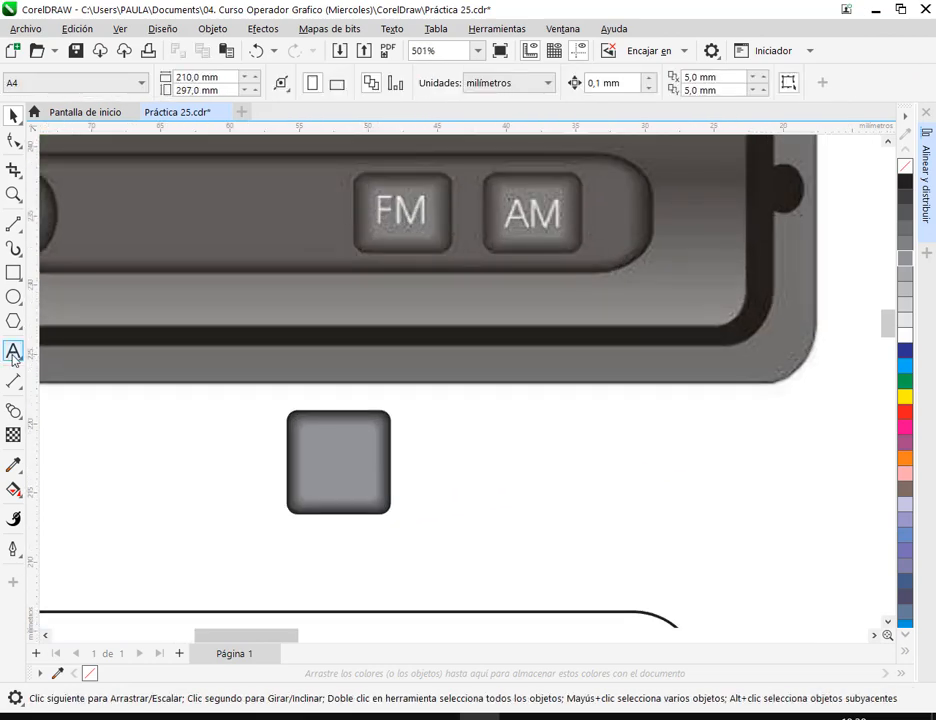
left_click(445, 460)
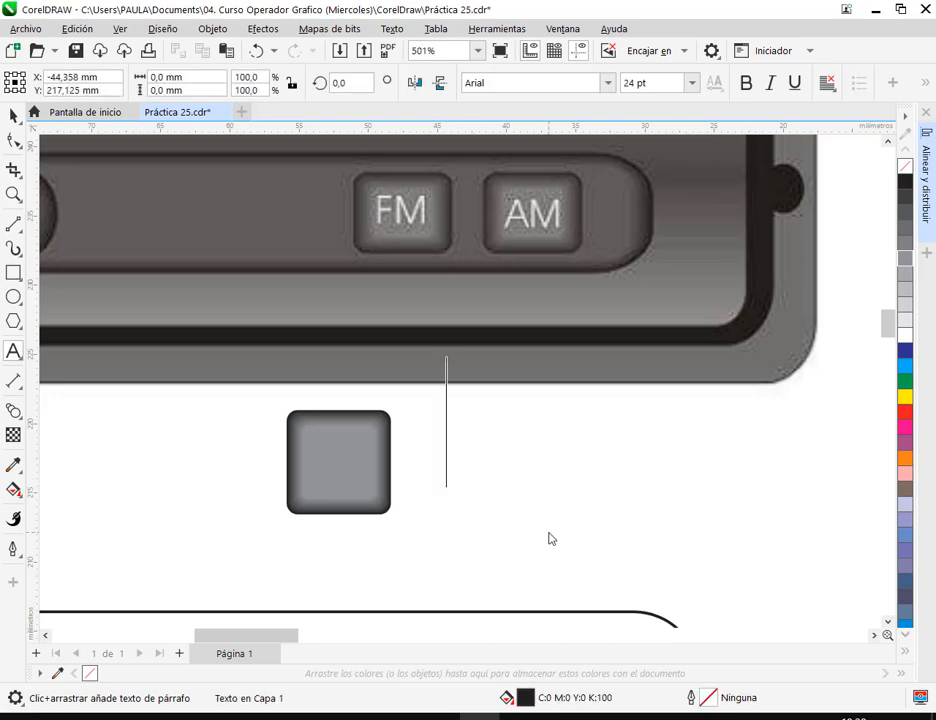
type("fm")
key("BackSpace")
key("BackSpace")
type("FM")
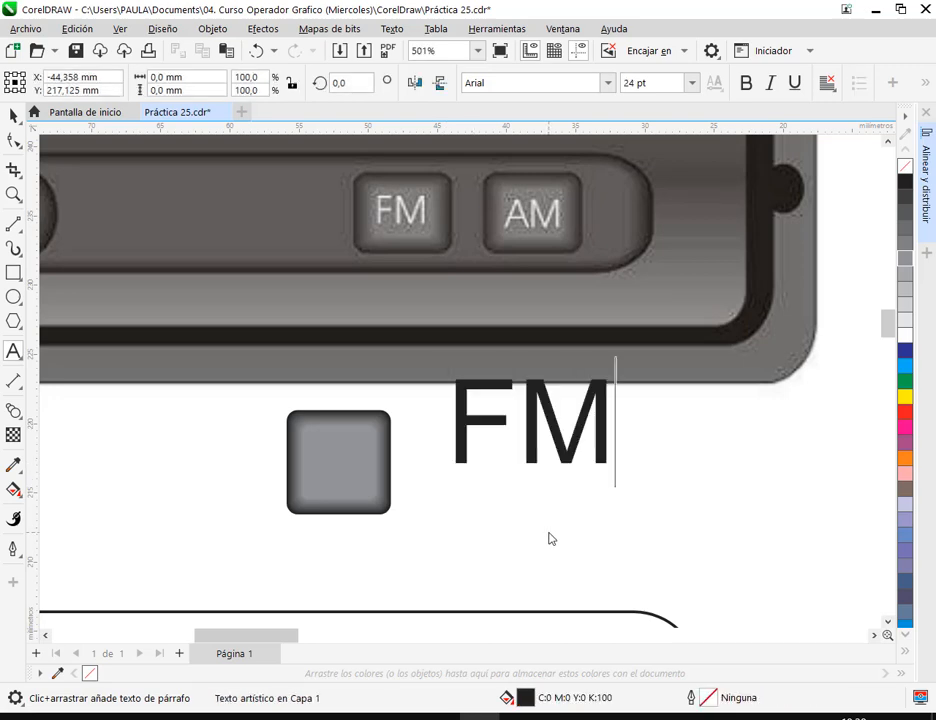
left_click(14, 115)
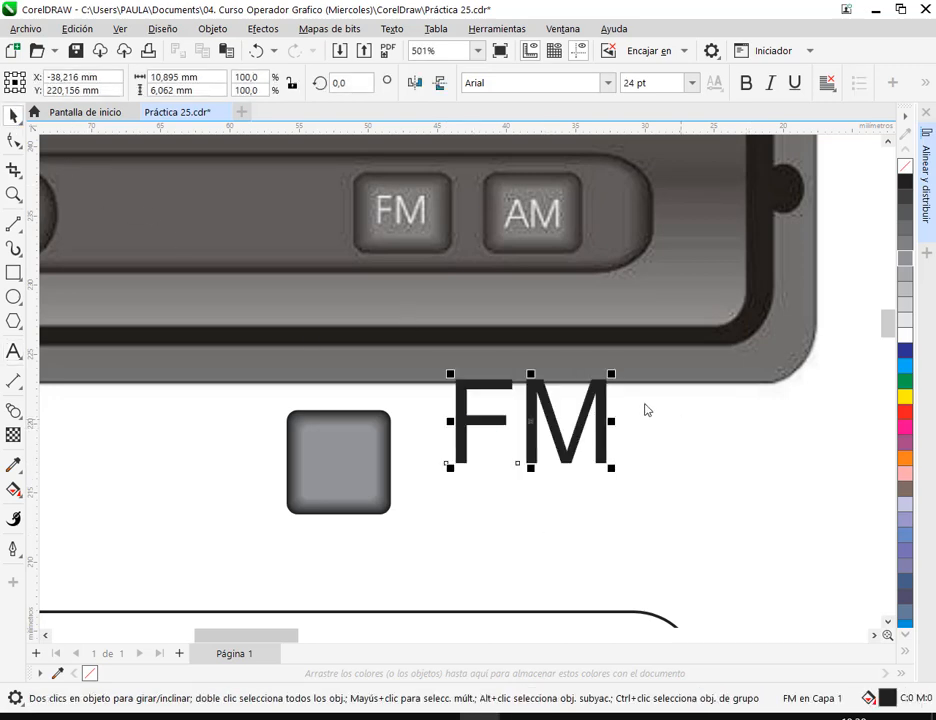
Centre the FM text on the blended button and scale it down to about 4 mm wide
left_click_drag(617, 380, 341, 462)
scroll(338, 460, "up", 5)
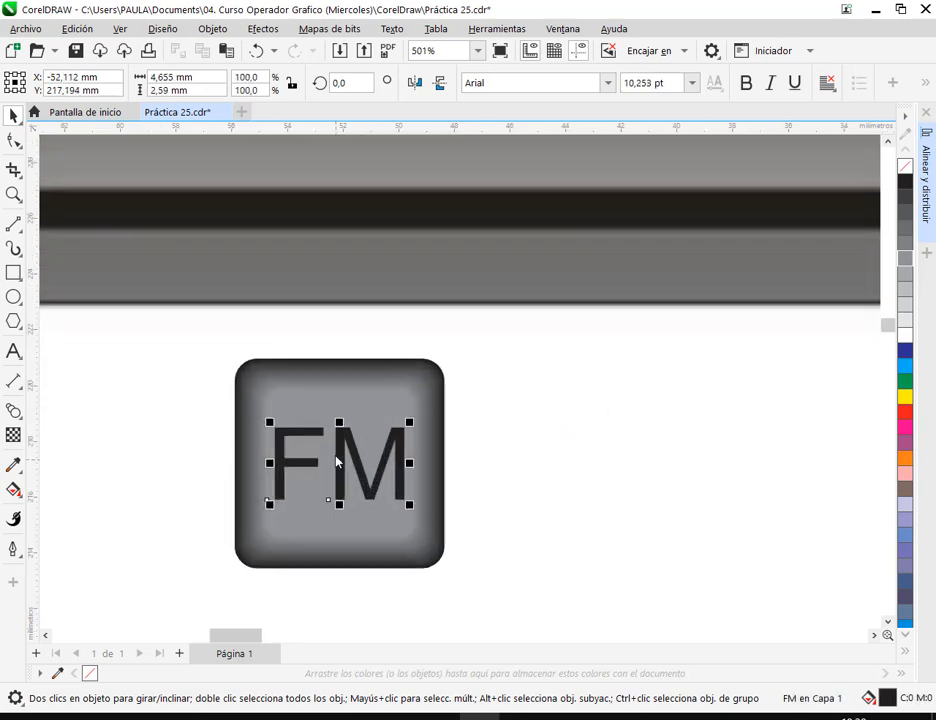
left_click_drag(451, 416, 451, 418)
left_click(606, 403)
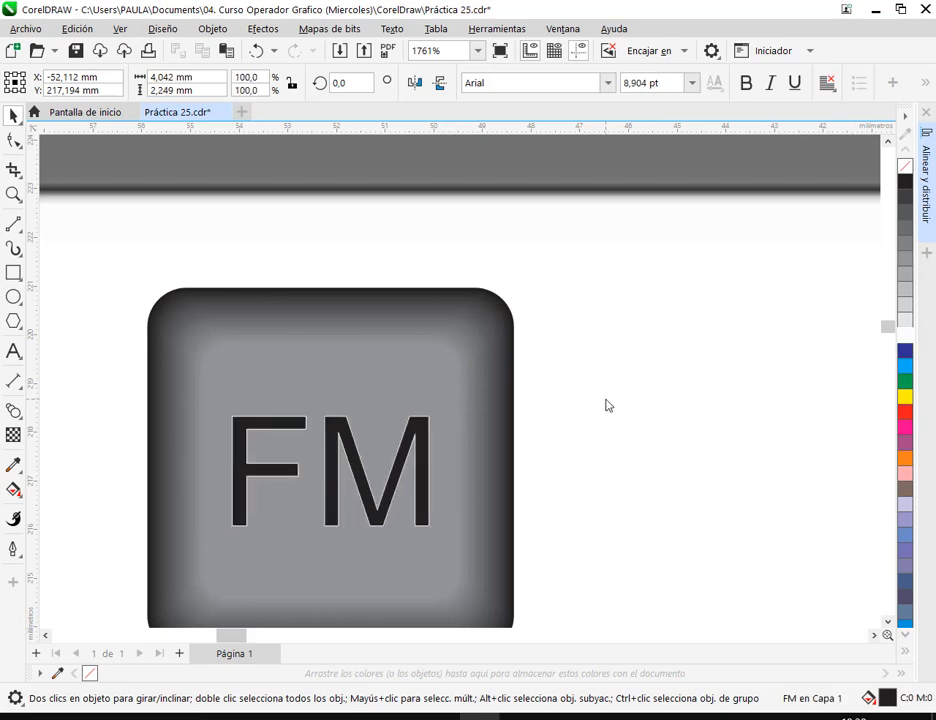
Fill the FM text on the button with white
left_click(430, 445)
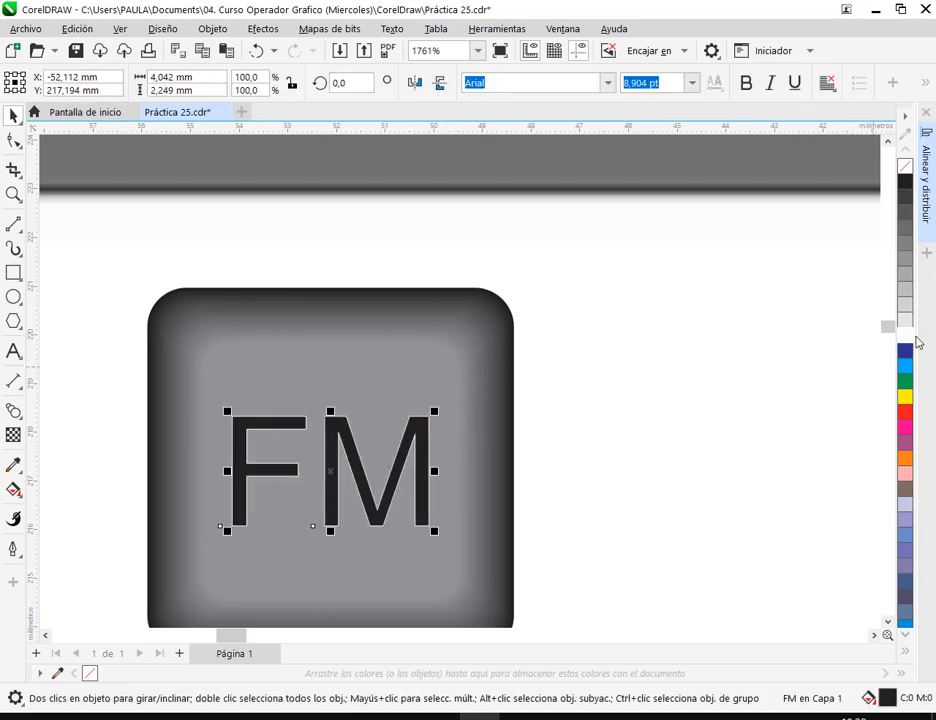
left_click(905, 334)
left_click(666, 372)
scroll(618, 388, "down", 2)
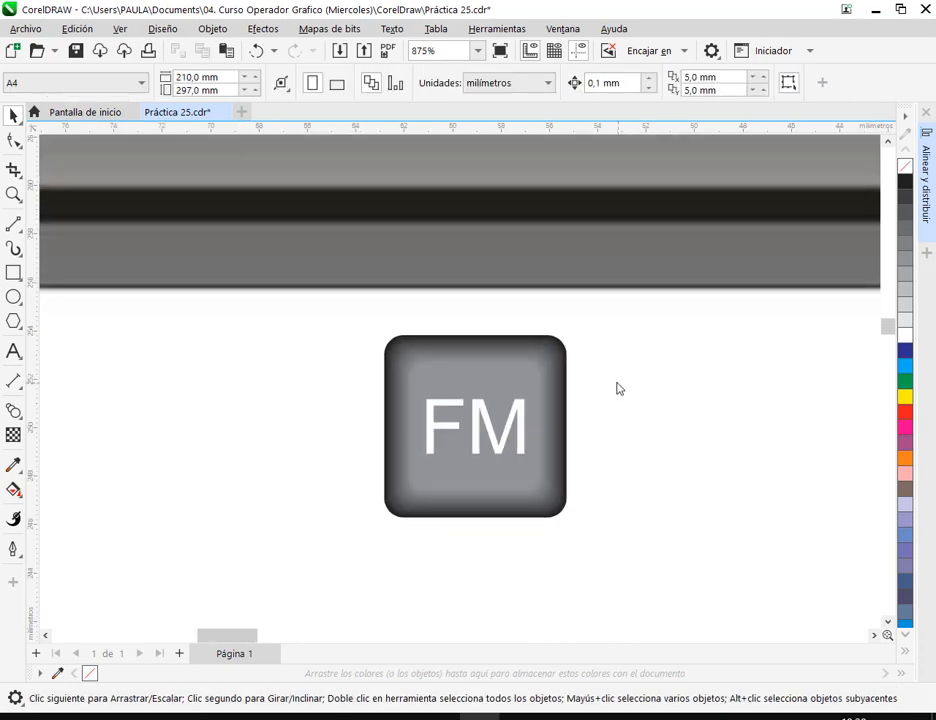
Change the FM text's font to Arial Narrow and recentre it on the button
scroll(618, 388, "down", 2)
left_click_drag(618, 382, 483, 469)
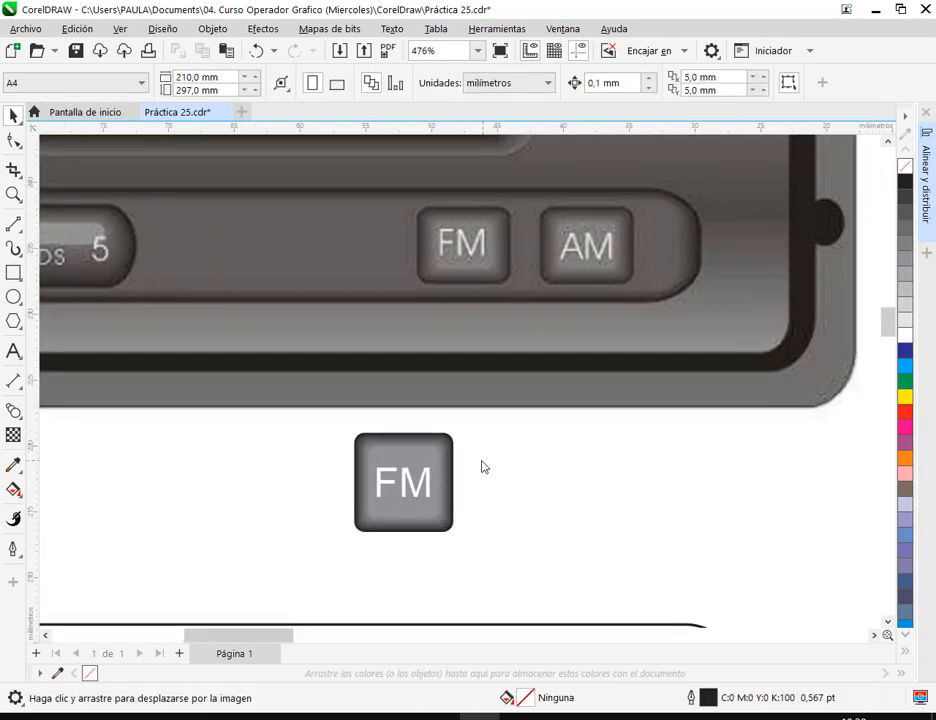
left_click(430, 484)
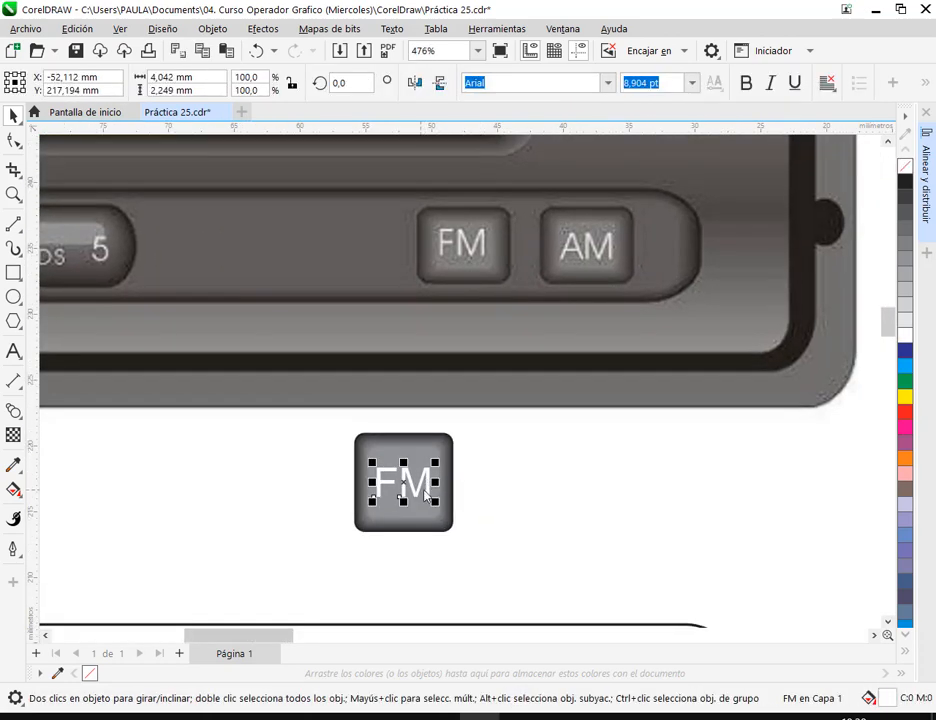
left_click(607, 82)
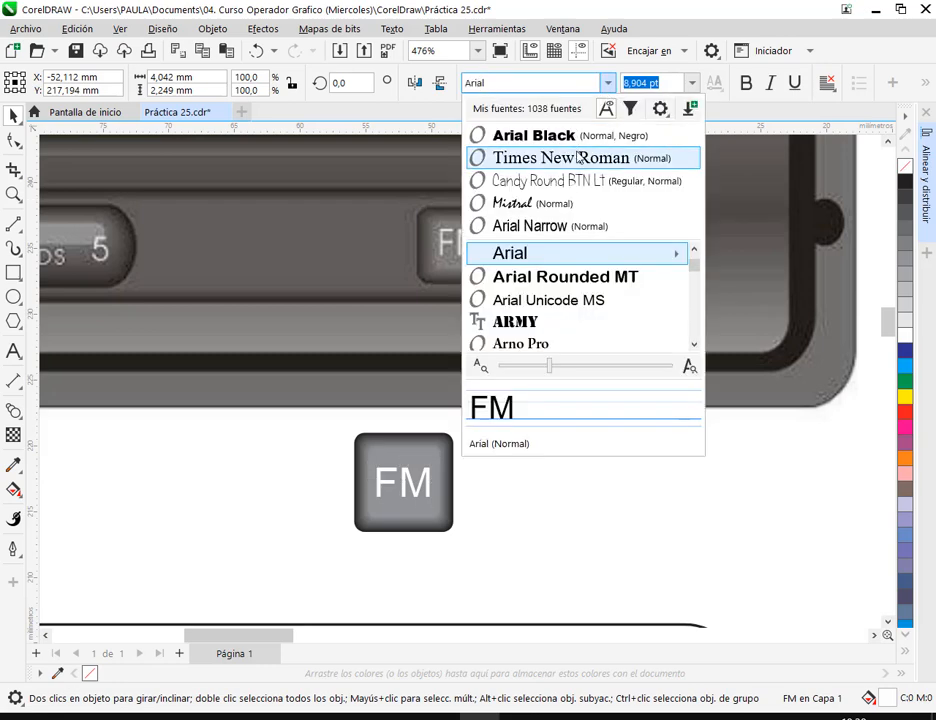
left_click(564, 225)
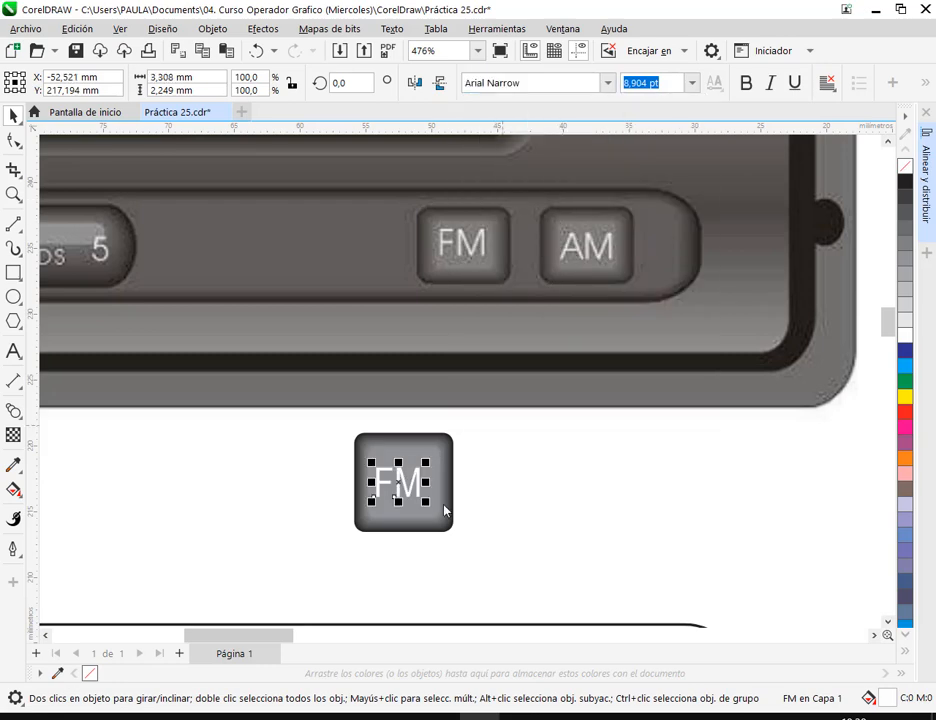
scroll(402, 488, "up", 3)
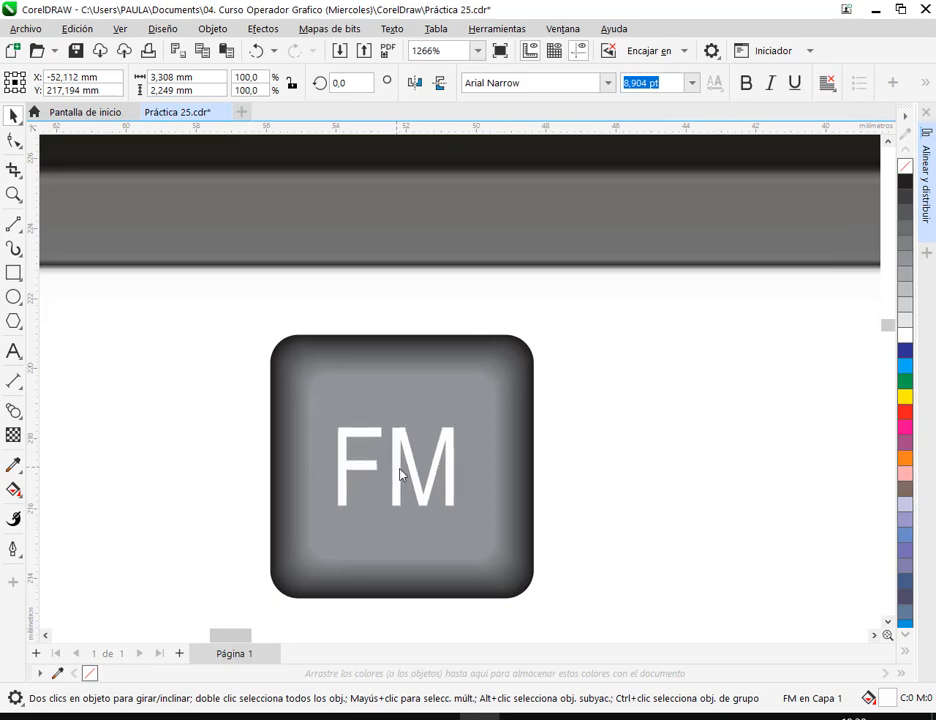
left_click(600, 411)
Duplicate the FM button with its text and place the copy to the right of the original
scroll(606, 378, "down", 3)
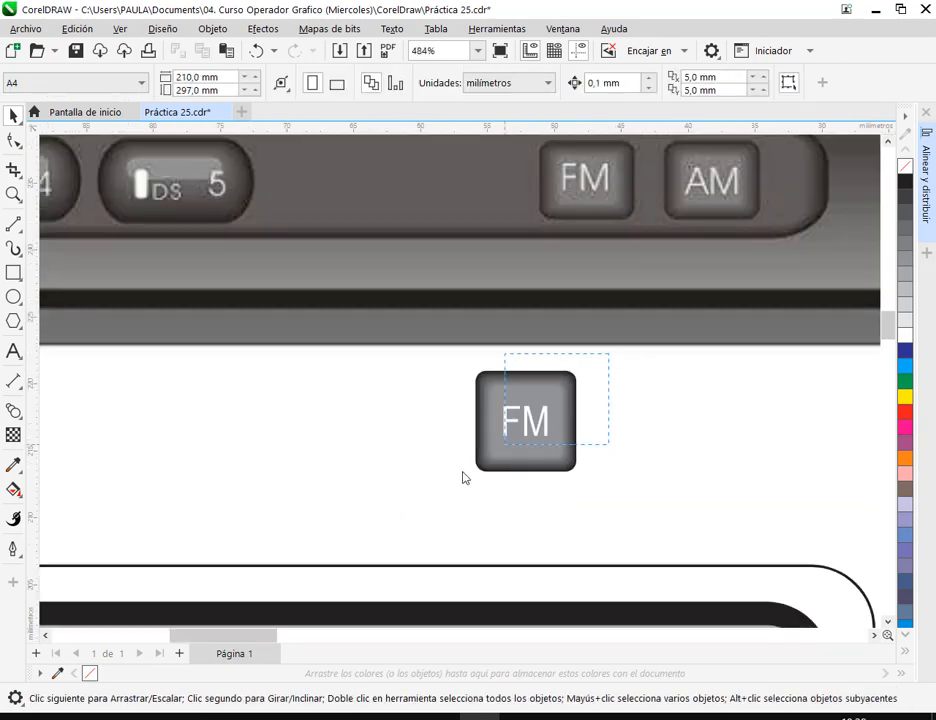
left_click_drag(462, 478, 590, 360)
left_click_drag(575, 520, 391, 523)
key("ctrl+d")
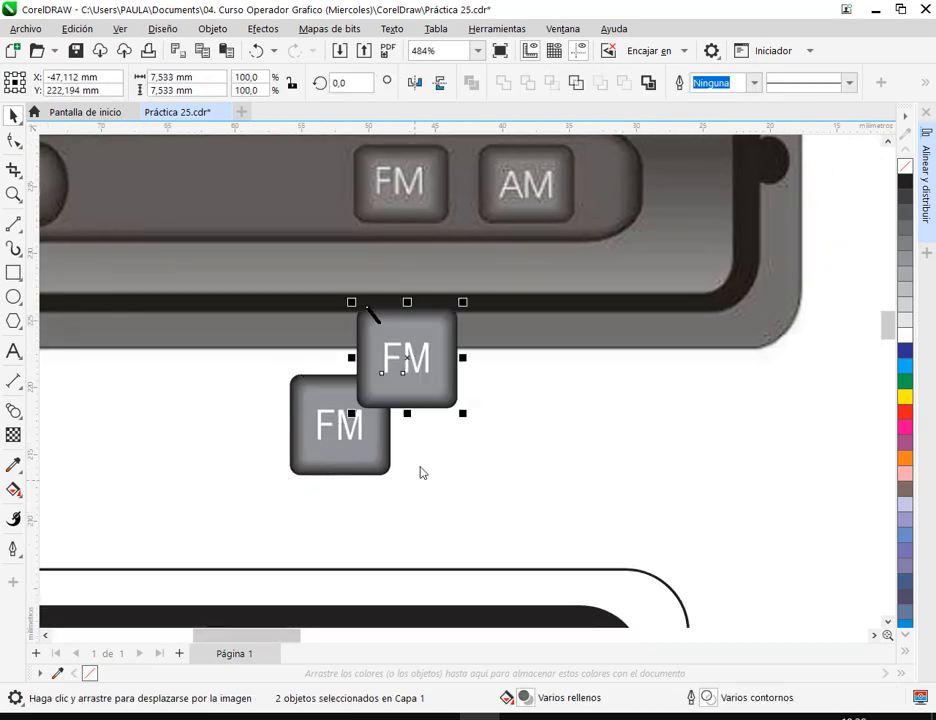
left_click_drag(412, 384, 505, 458)
left_click(629, 445)
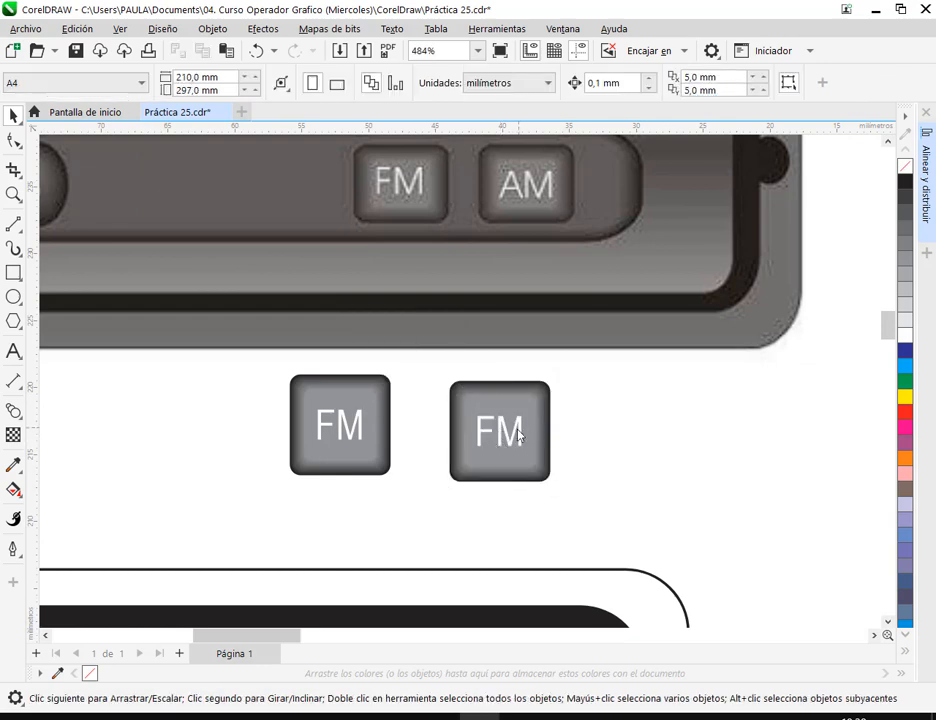
Change the copied button's text to "AM"
left_click(518, 436, "ctrl")
double_click(508, 432)
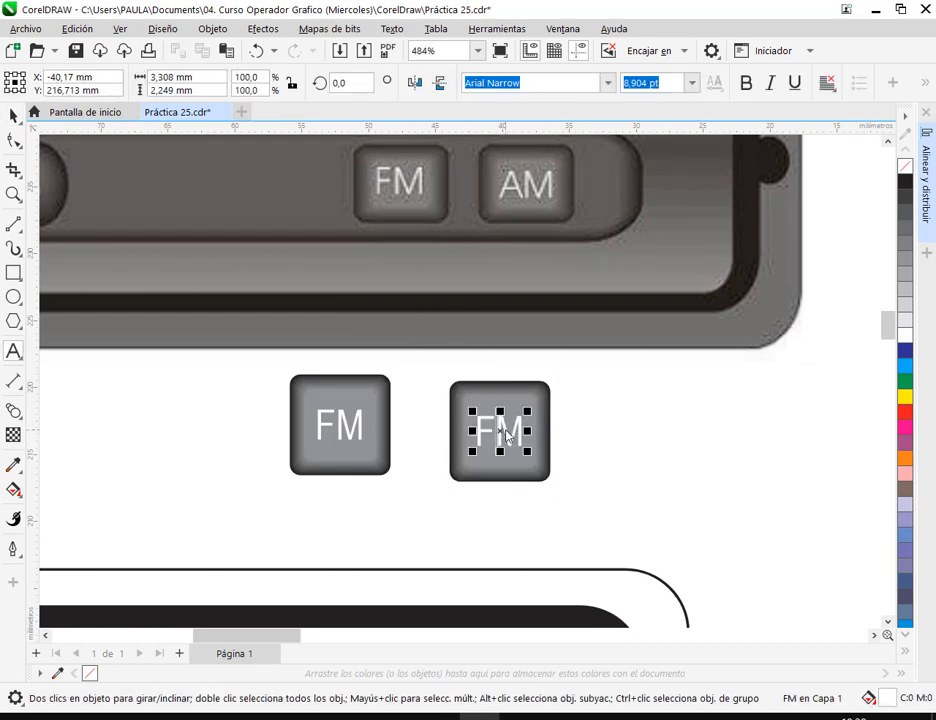
double_click(508, 434)
type("A")
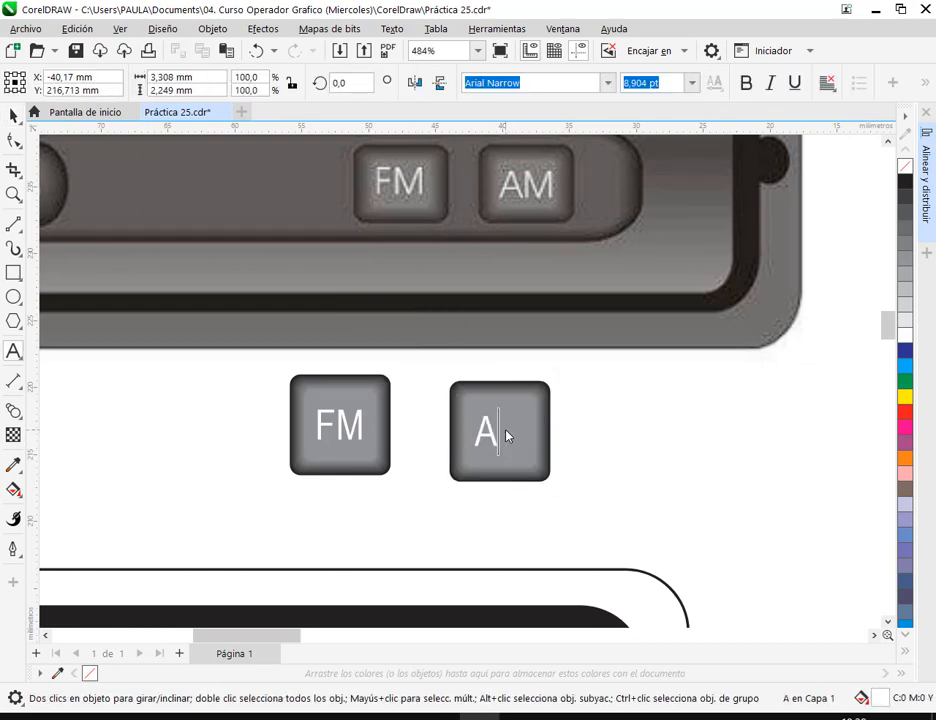
type("M")
key("ctrl+space")
left_click(692, 505)
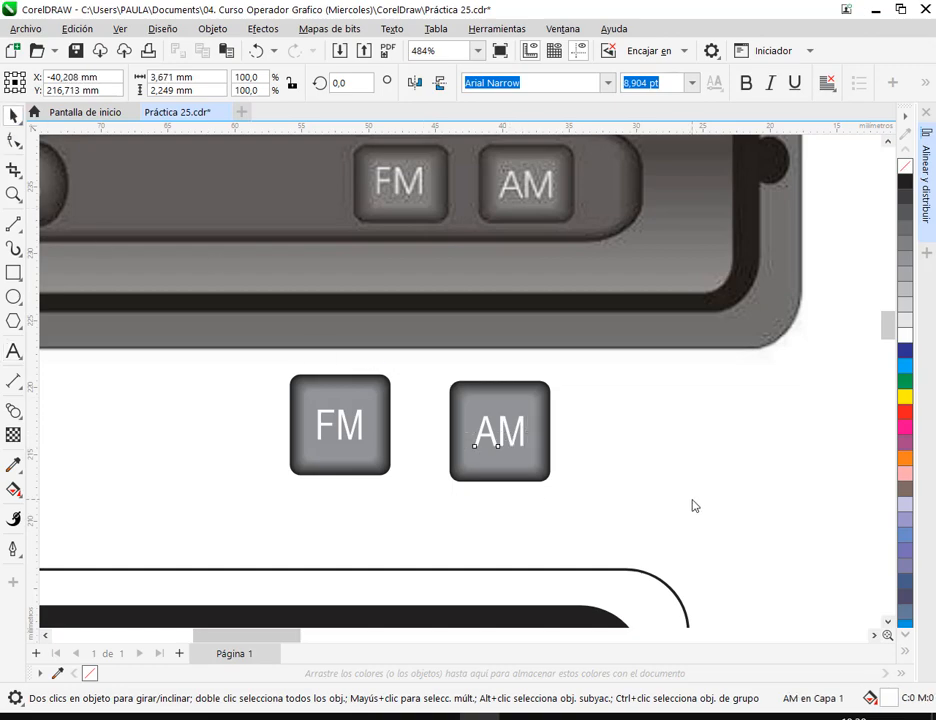
Group the FM button with its text, and group the AM button with its text
scroll(613, 443, "down", 3)
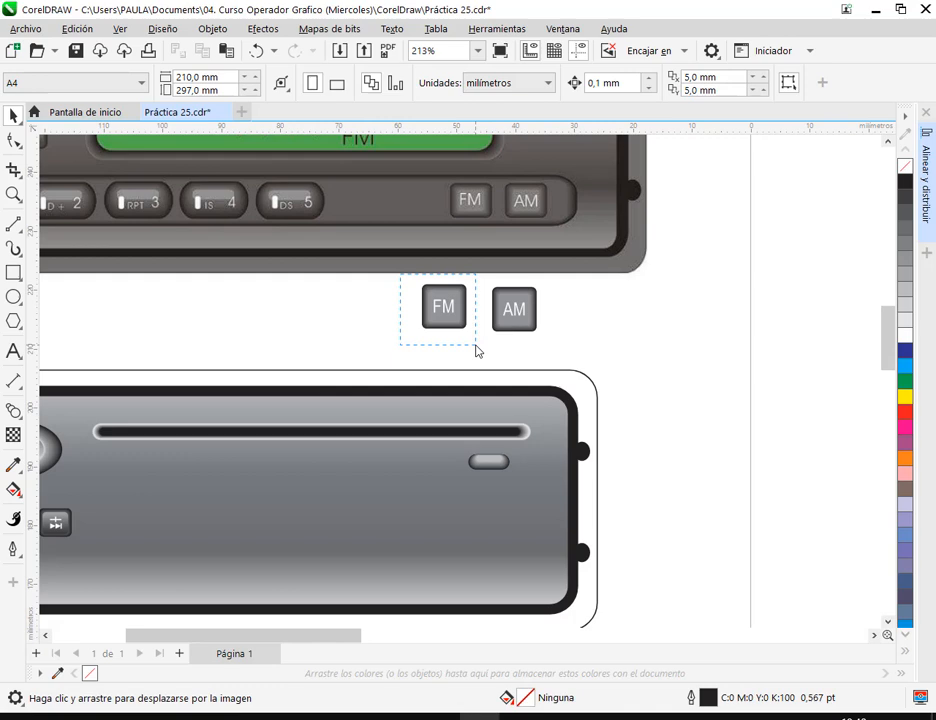
left_click_drag(476, 350, 477, 350)
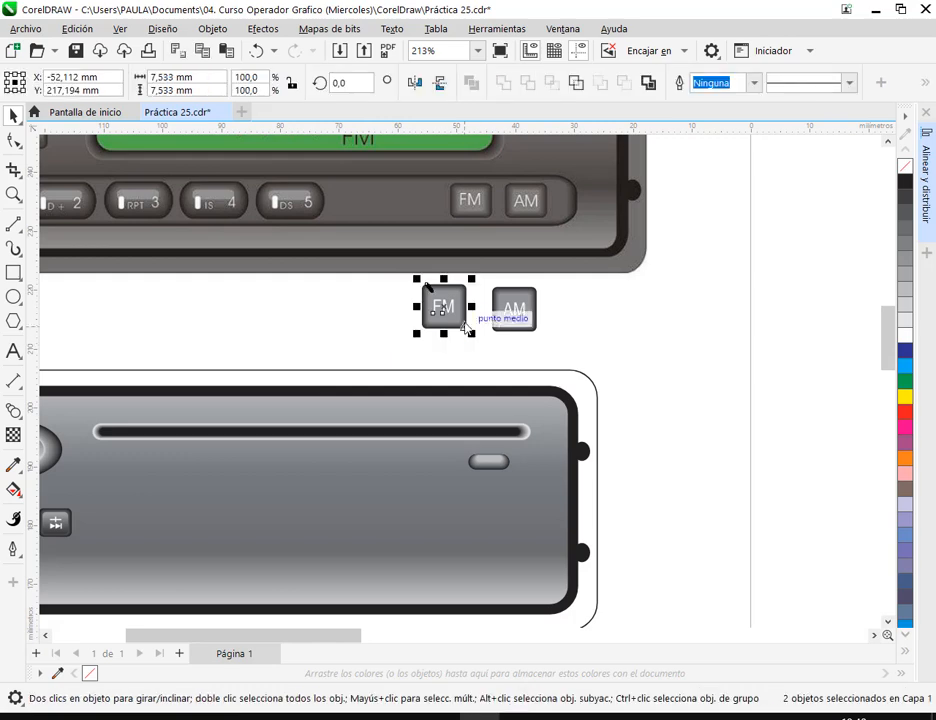
key("ctrl+g")
left_click_drag(484, 281, 528, 347)
key("ctrl+g")
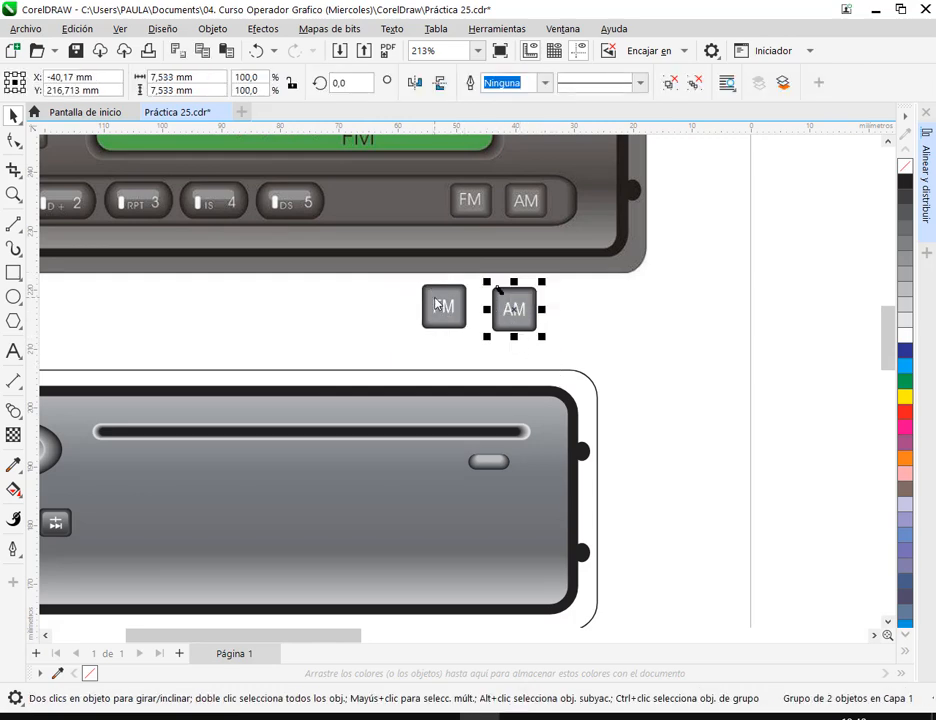
Move the FM and AM buttons onto the faceplate's lower right area, scale them down slightly, and save the drawing
left_click_drag(440, 309, 420, 566)
left_click(462, 313, "shift")
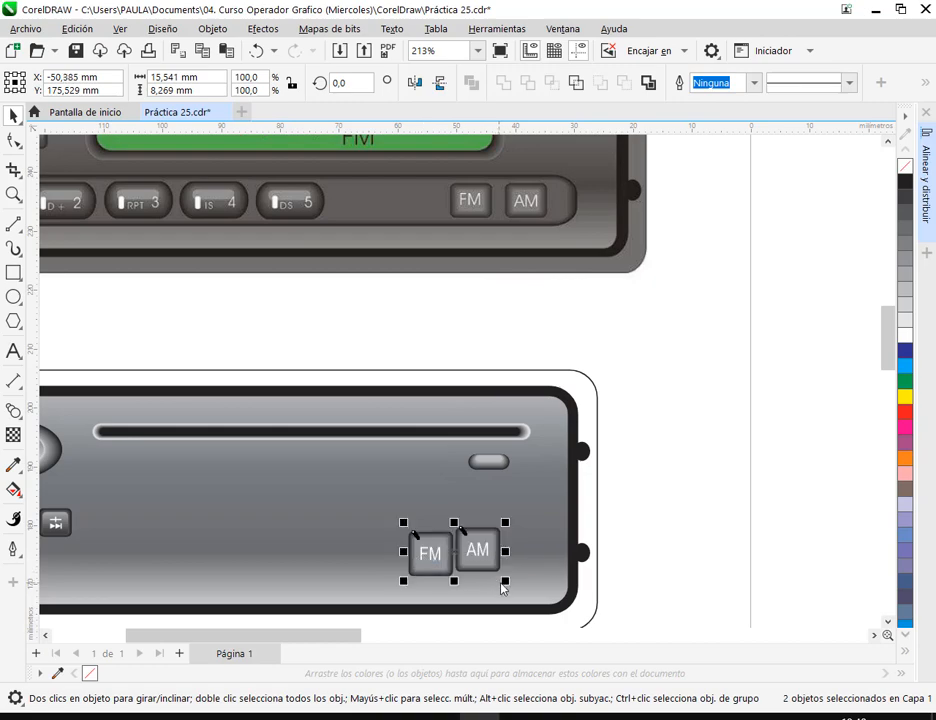
left_click_drag(506, 585, 467, 553)
left_click(708, 481)
key("Escape")
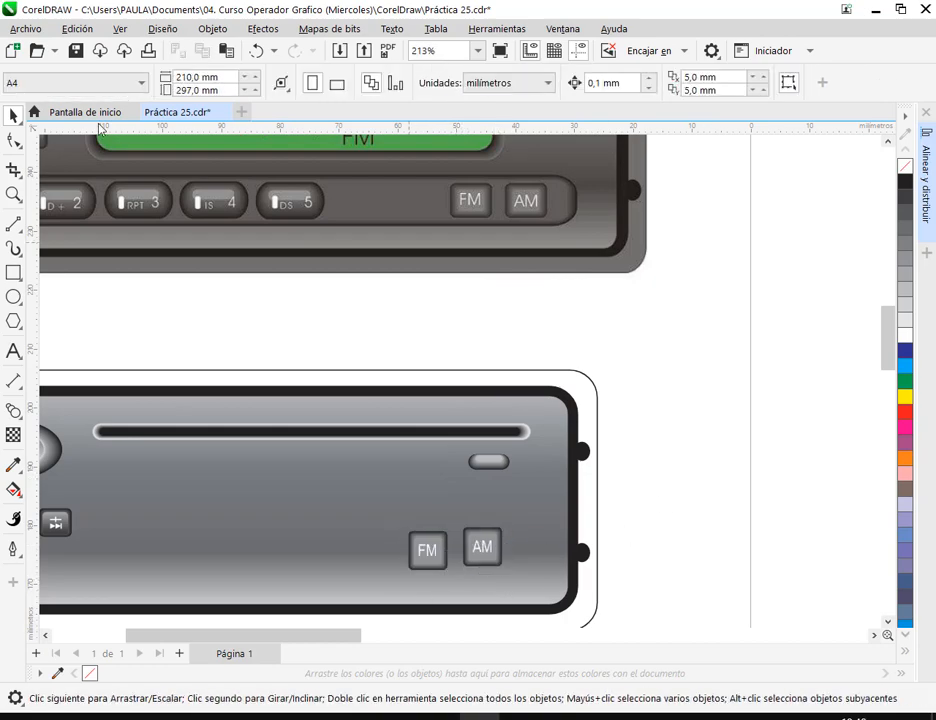
key("ctrl+s")
Draw a rectangle about 53.6 × 12.2 mm for the radio display below the faceplate's disc slot
left_click_drag(505, 340, 472, 407)
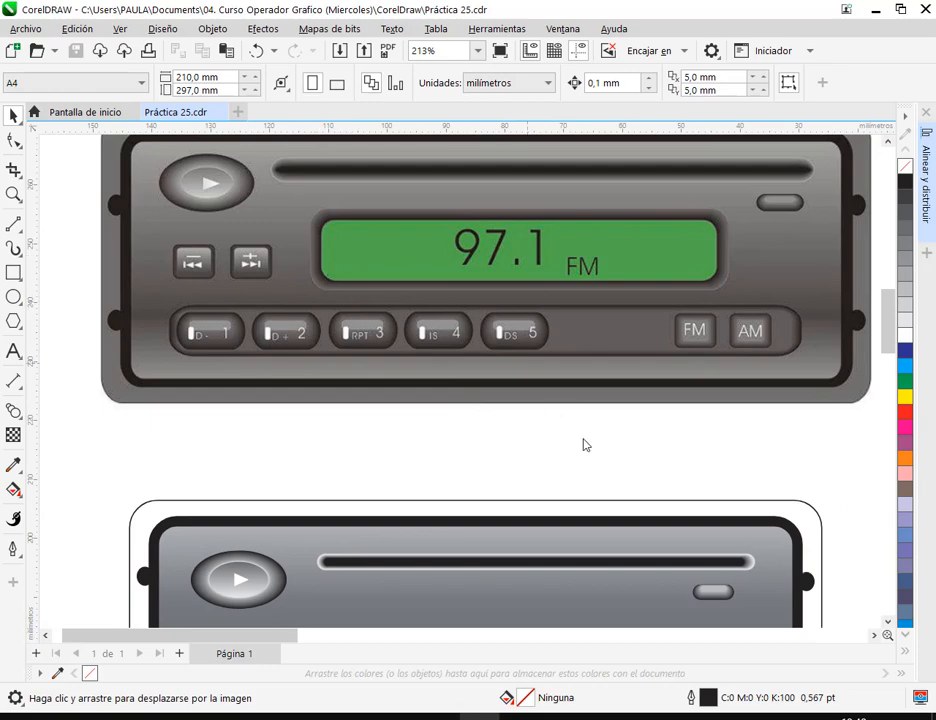
left_click_drag(585, 445, 548, 362)
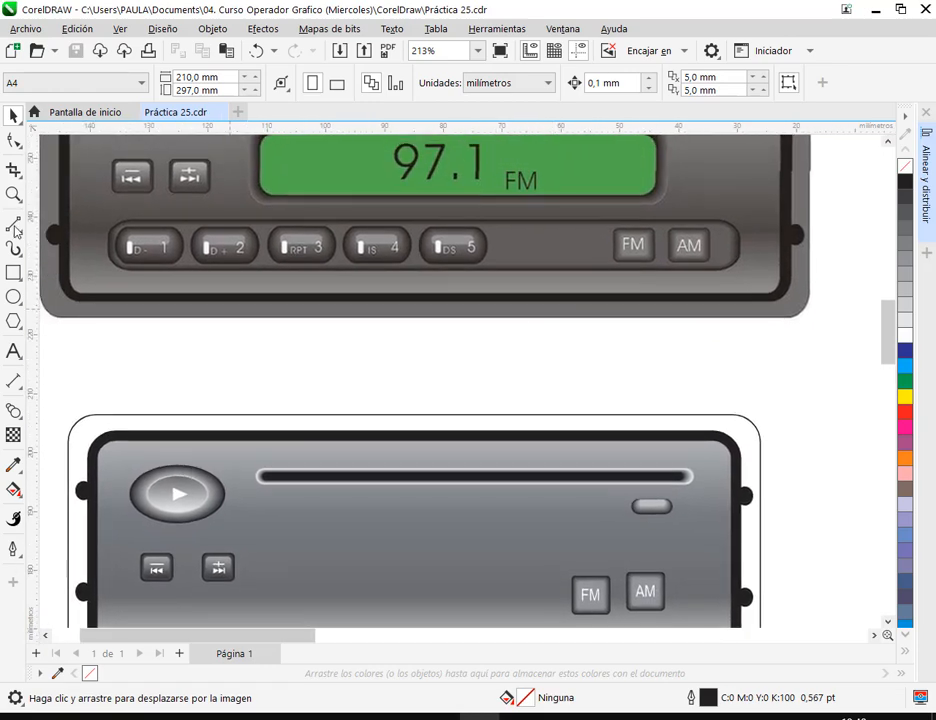
left_click(13, 273)
scroll(720, 265, "up", 3)
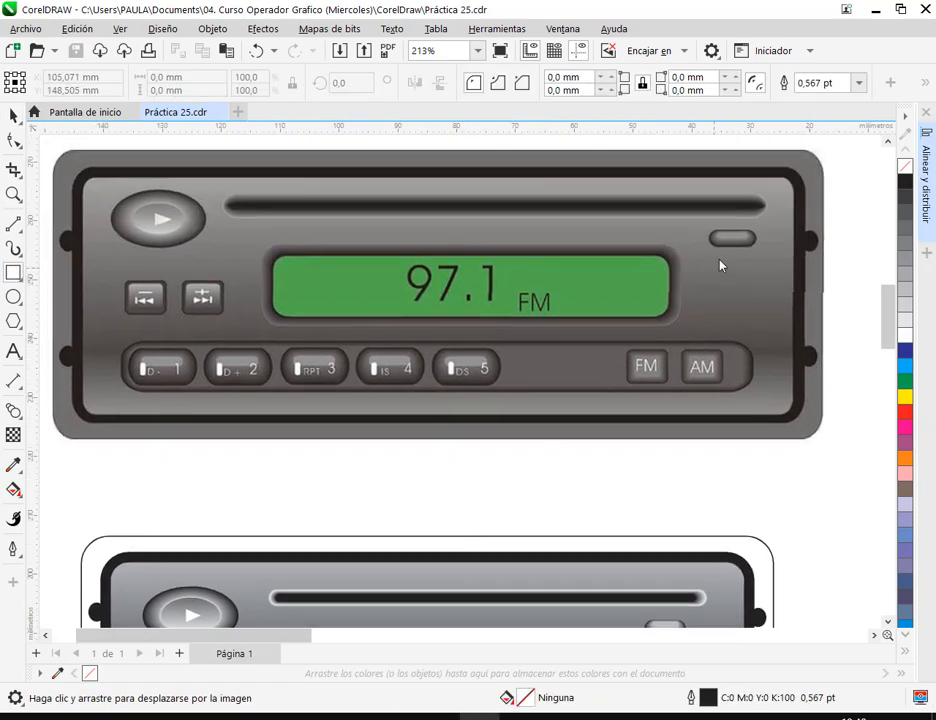
left_click_drag(580, 372, 382, 370)
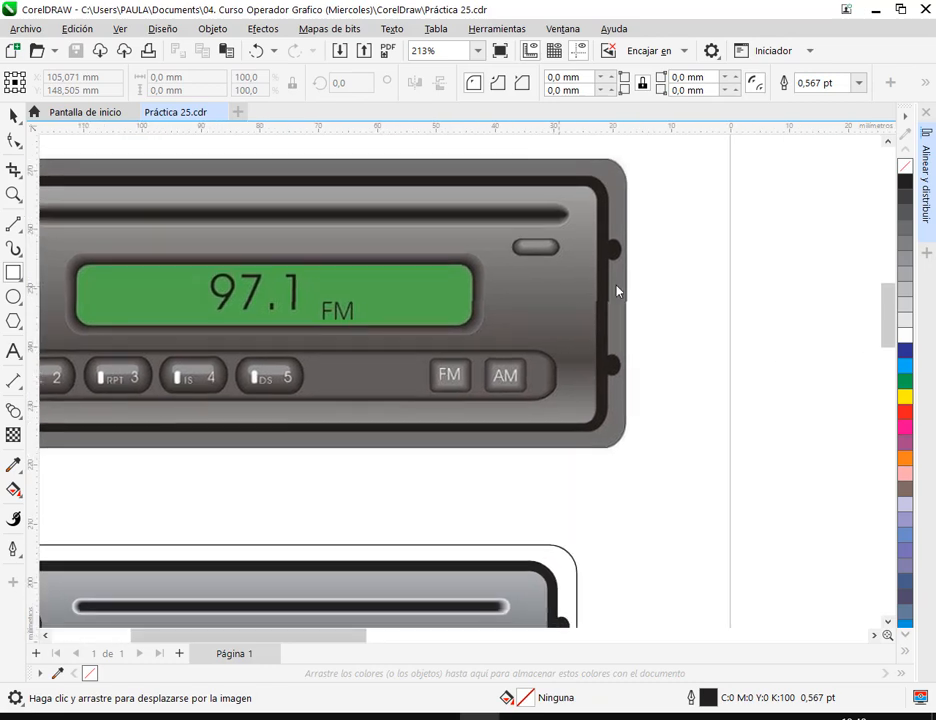
scroll(372, 412, "down", 3)
scroll(338, 409, "down", 1)
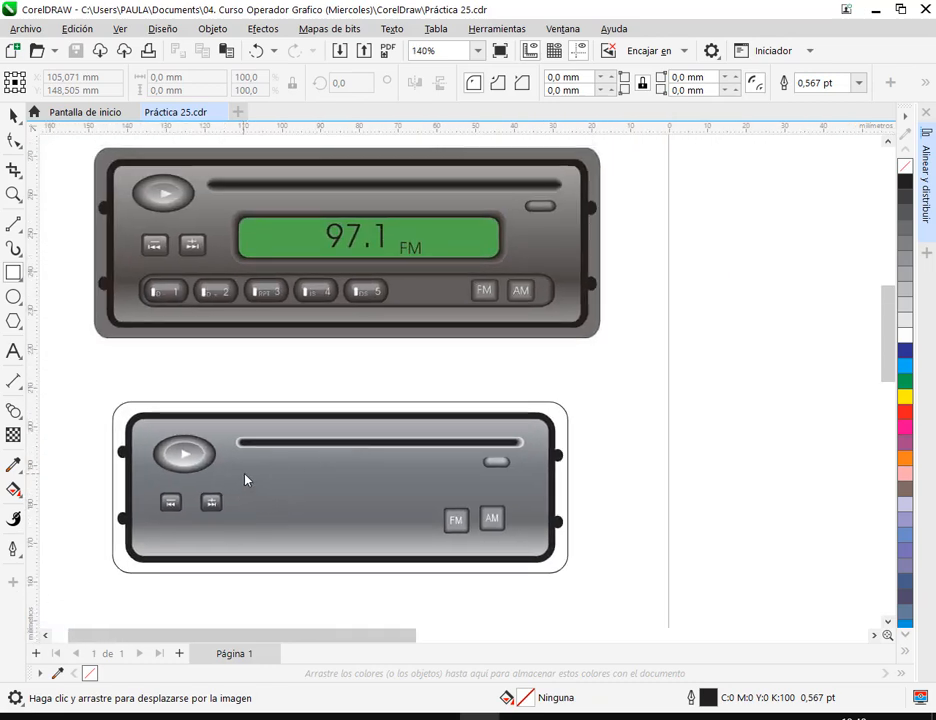
left_click_drag(262, 474, 474, 522)
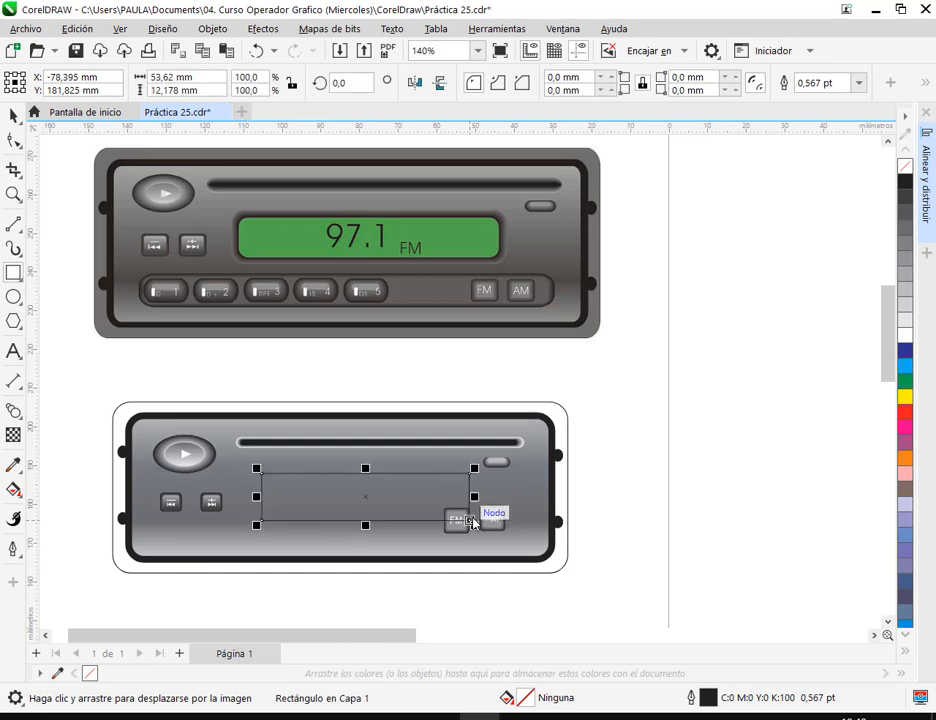
key("space")
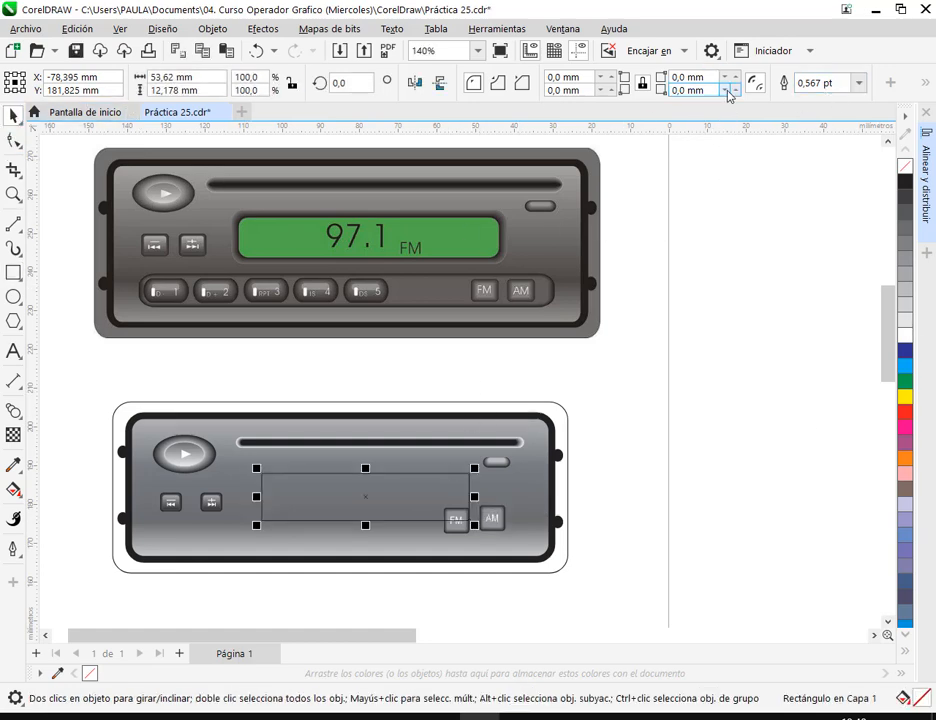
Round all corners of the display rectangle to 2.4 mm and move it to the blank area above the faceplate
scroll(730, 80, "up", 4)
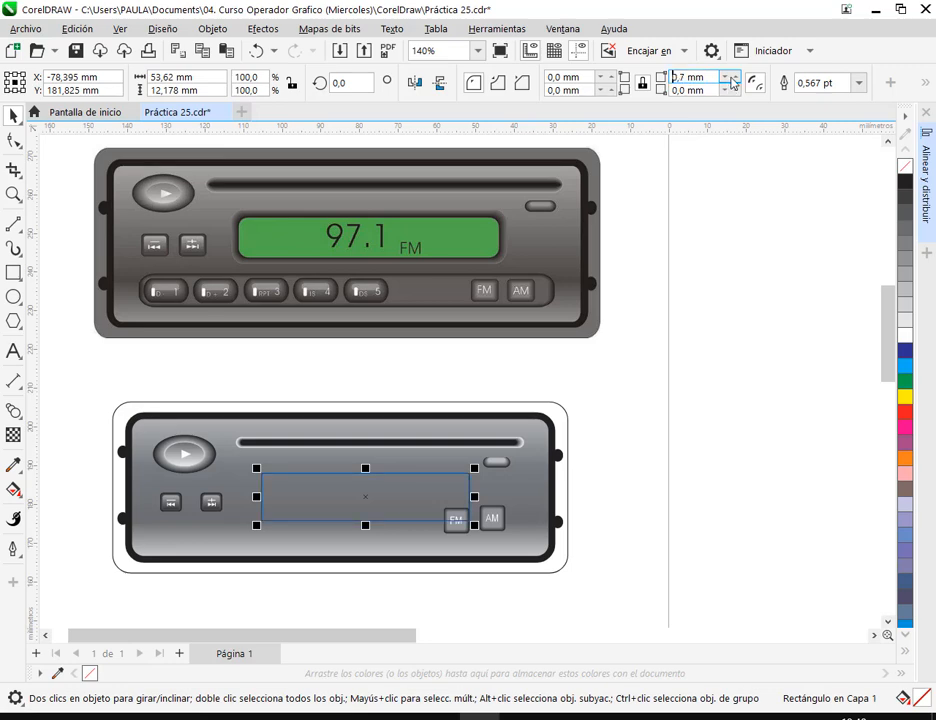
scroll(731, 82, "up", 2)
key("Return")
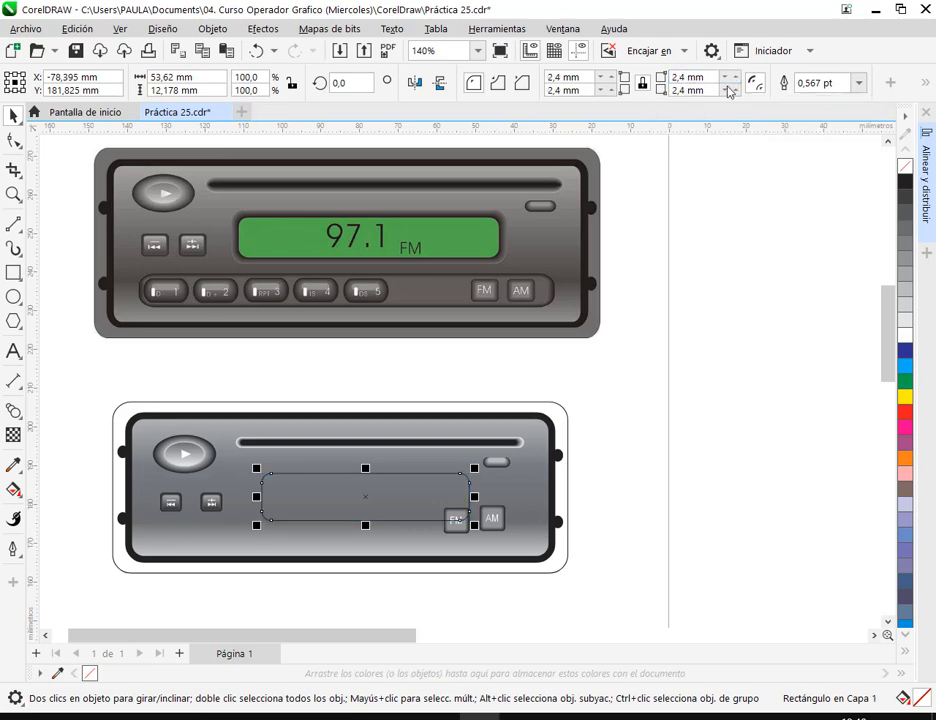
key("Escape")
left_click_drag(340, 492, 352, 358)
scroll(331, 323, "up", 2)
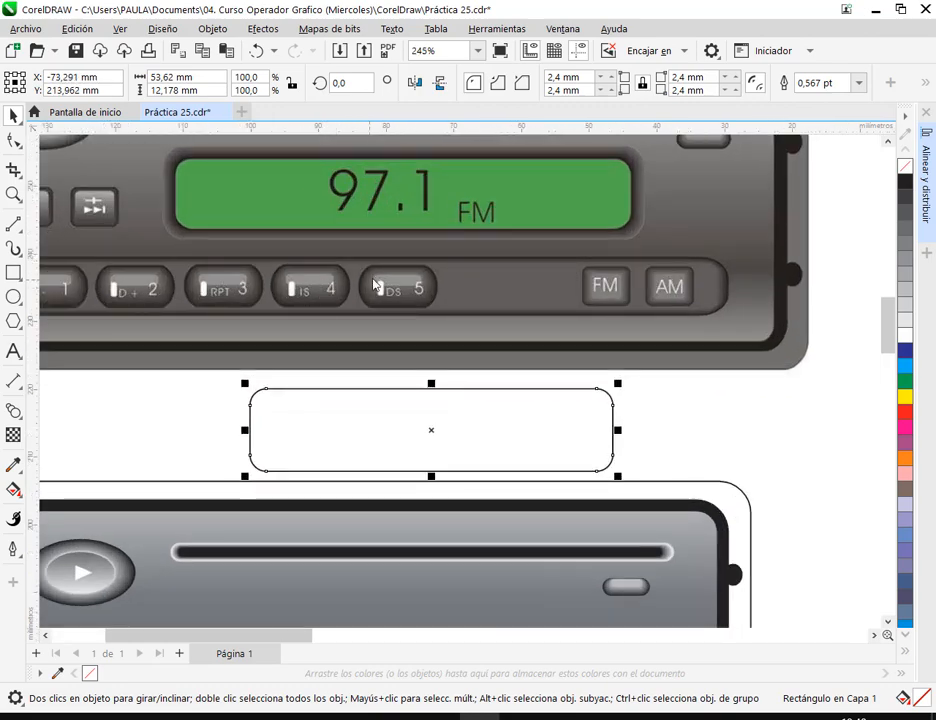
Create a concentric inner copy of the display rectangle, about 50.4 × 10.6 mm, and fill it with medium grey
scroll(531, 309, "up", 2)
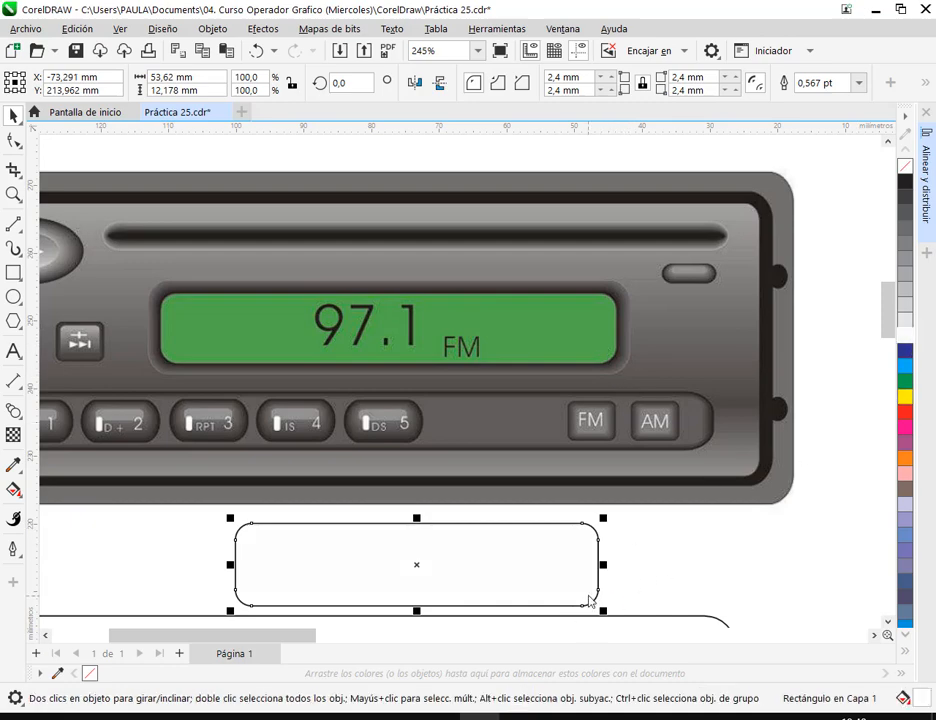
left_click_drag(603, 519, 609, 525)
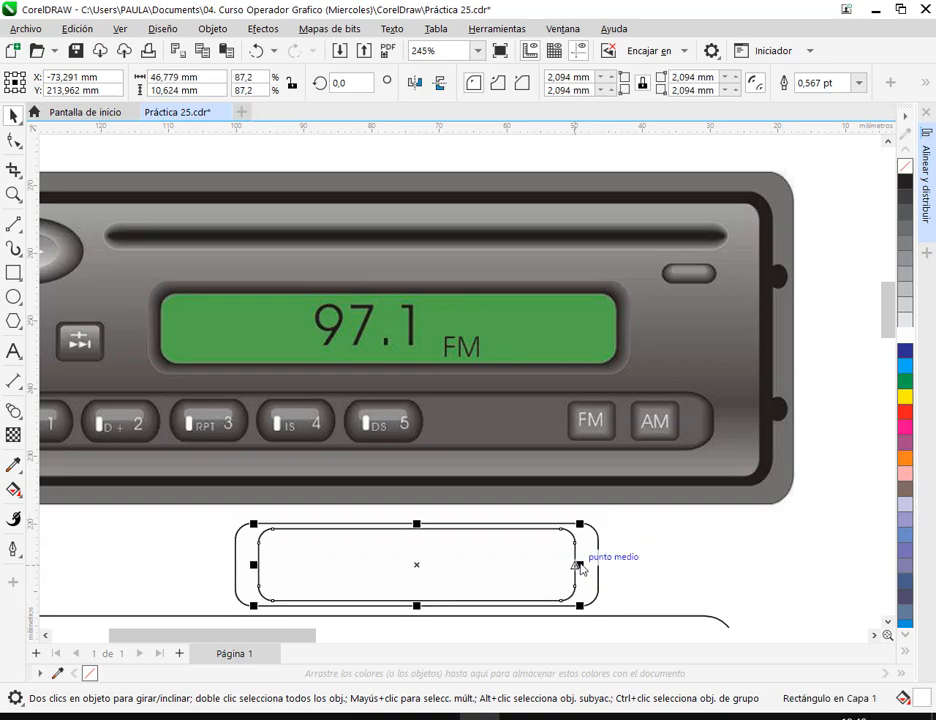
mouse_move(579, 564)
left_mouse_down()
mouse_move(600, 570)
mouse_move(592, 565)
left_mouse_up()
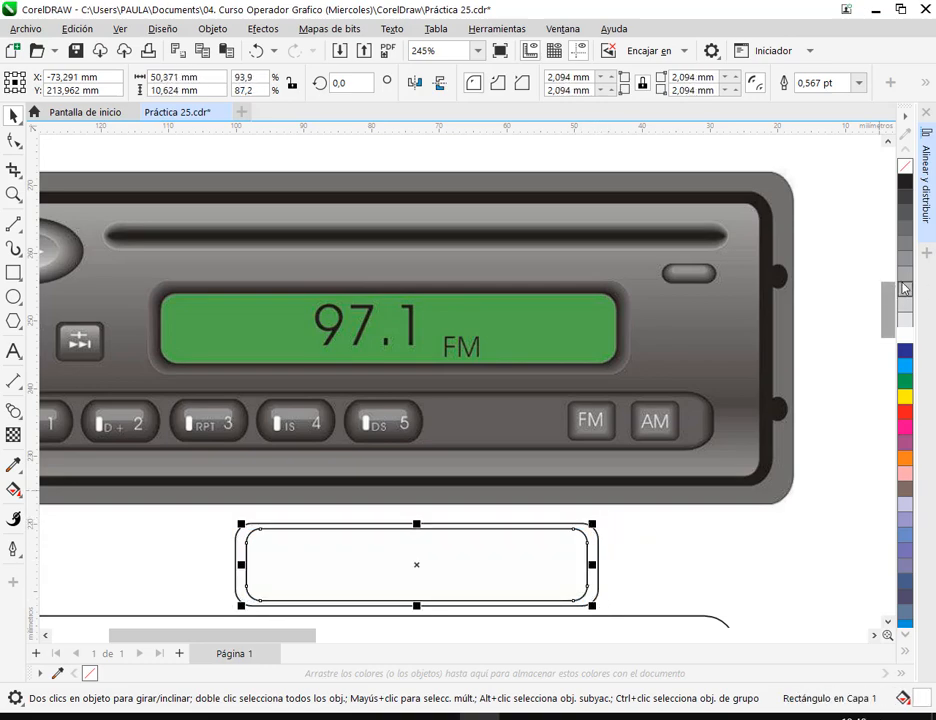
left_click(905, 243)
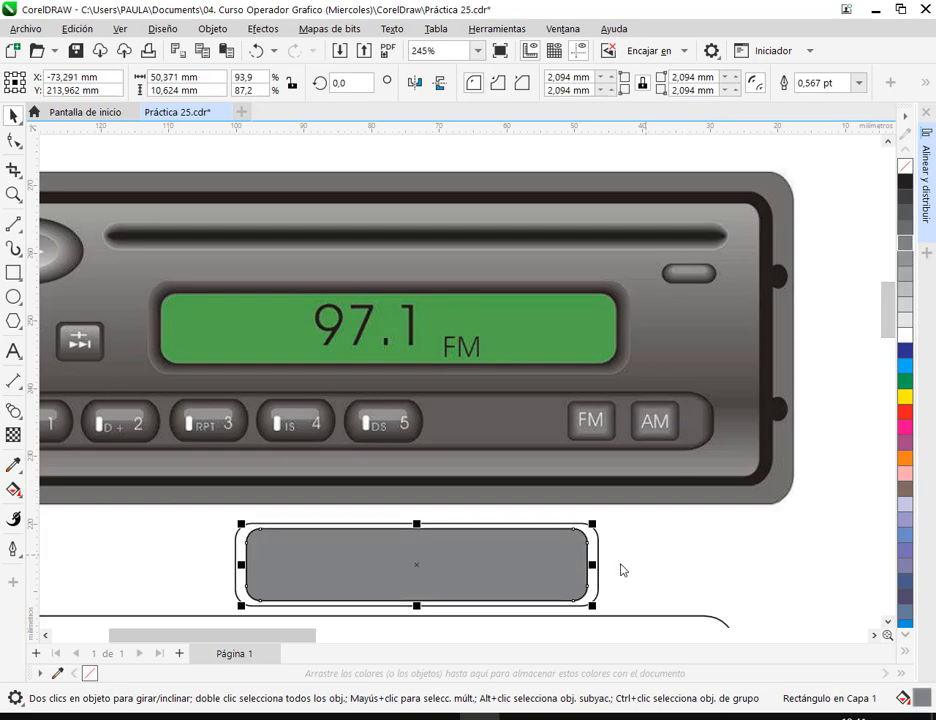
Create a smaller concentric copy of the grey rectangle, about 46.5 × 8.8 mm, and fill it with black
left_click_drag(593, 525, 583, 562)
left_click(906, 186)
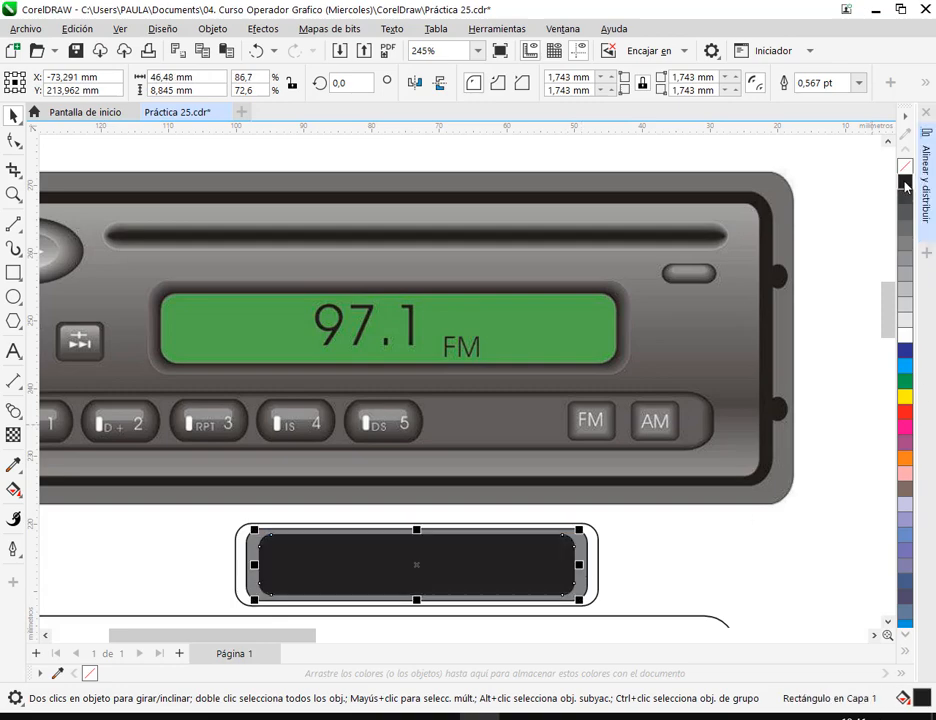
left_click(662, 568)
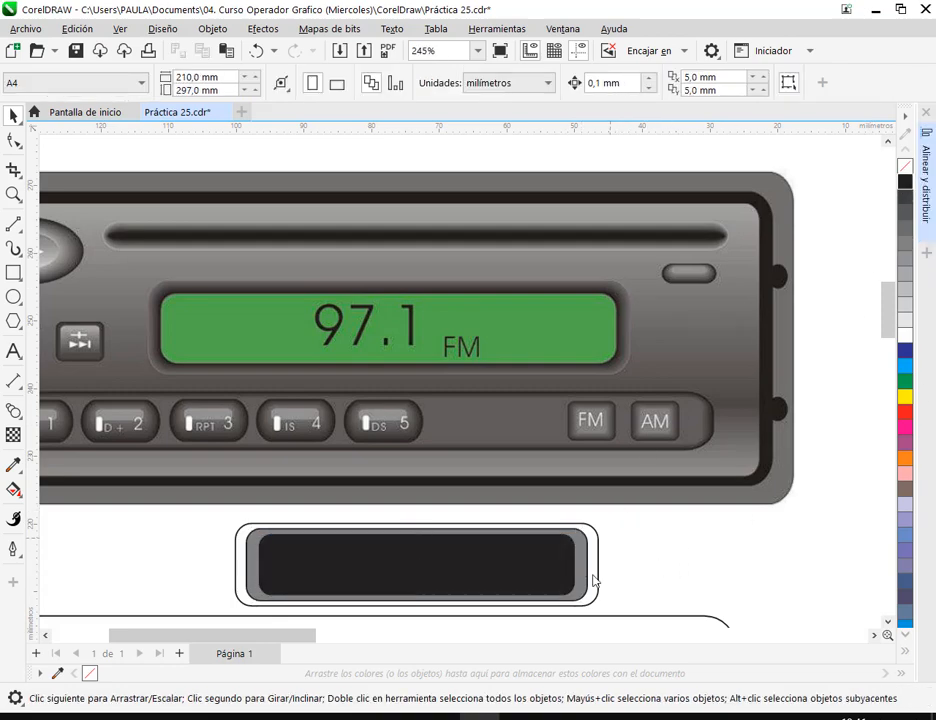
Remove the outlines from all three nested display rectangles
left_click_drag(594, 568, 566, 472)
scroll(566, 471, "up", 1)
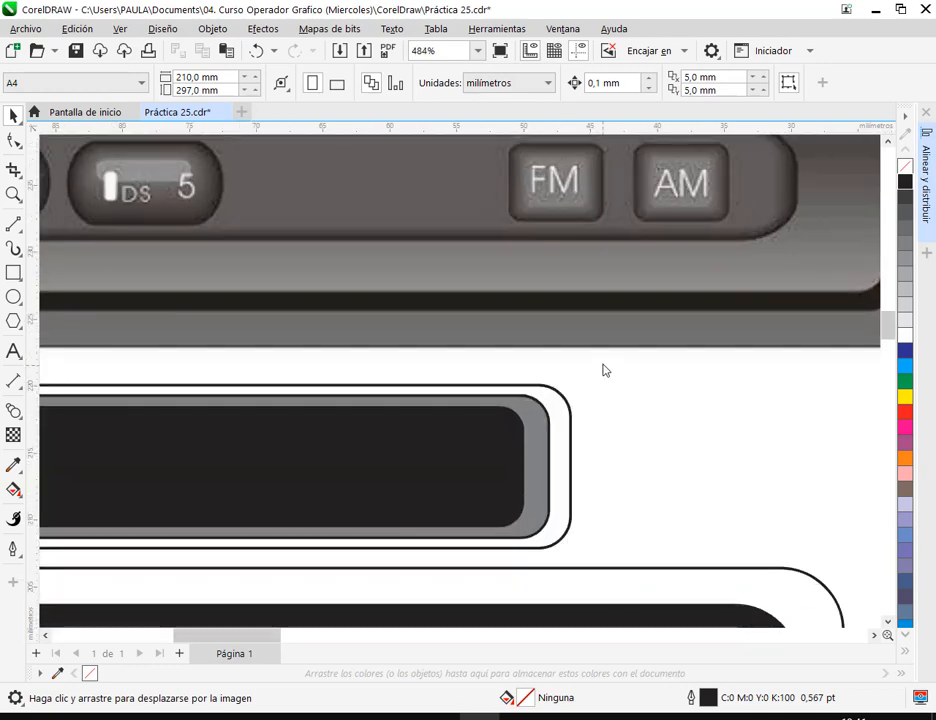
left_click(474, 454)
left_click(543, 445, "shift")
left_click(568, 425, "shift")
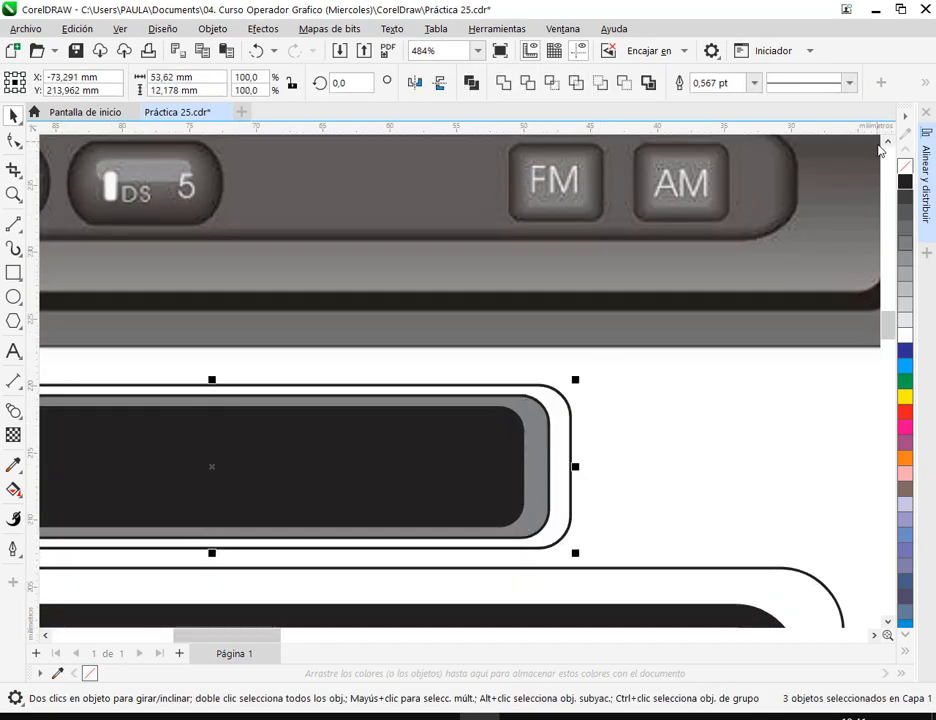
right_click(905, 165)
left_click(664, 468)
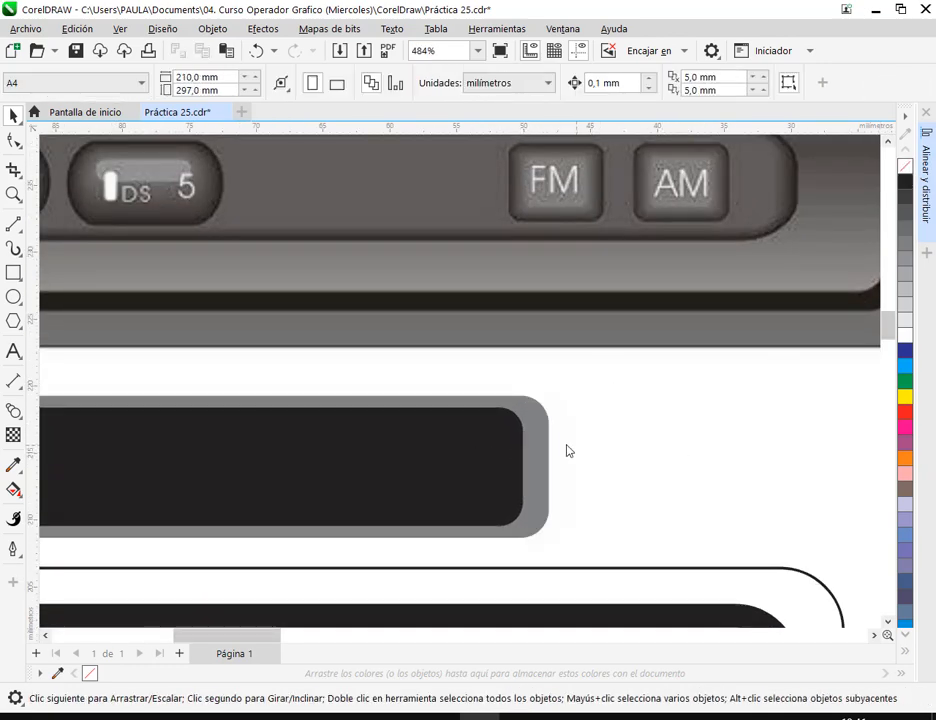
Give the outermost white display rectangle a black outline again
left_click(566, 449)
right_click(905, 185)
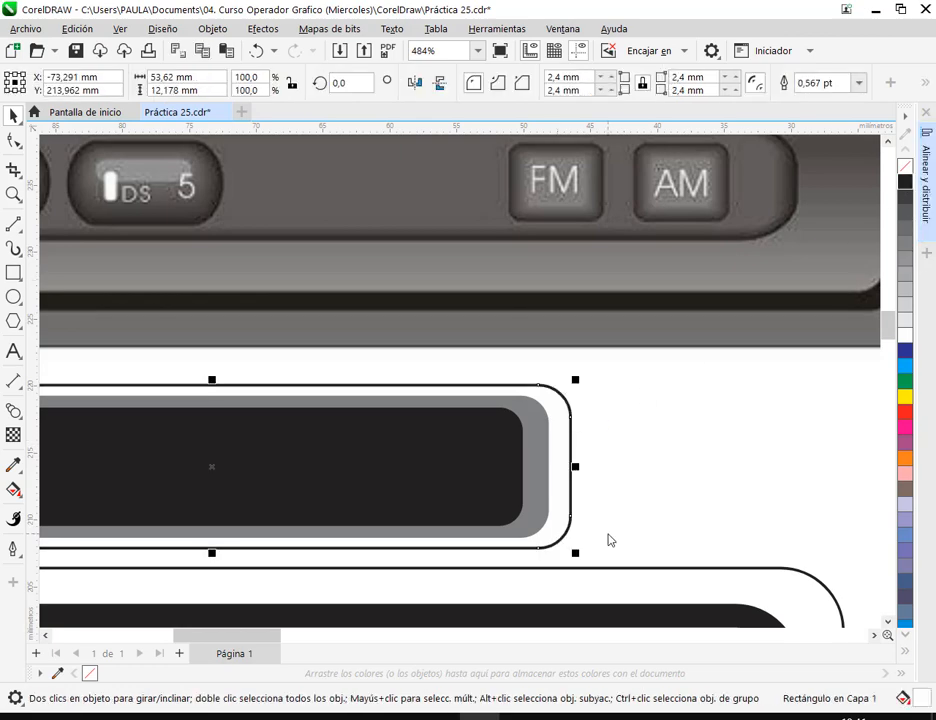
left_click(608, 541)
Widen the grey middle rectangle symmetrically to about 51.8 mm, closer to the sides of the outer rectangle
scroll(587, 437, "down", 3)
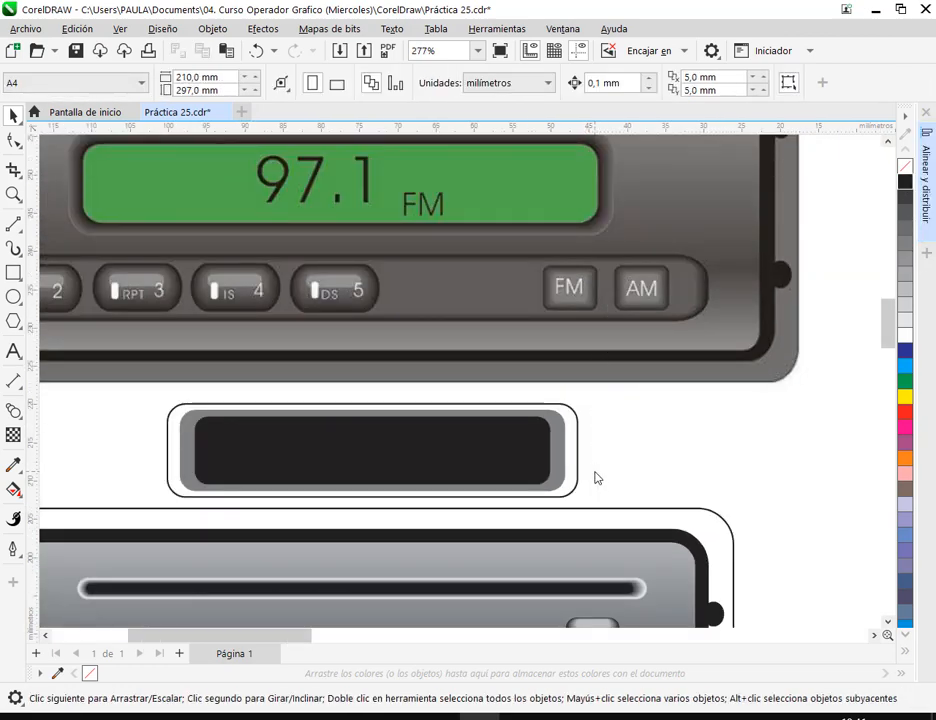
scroll(580, 462, "up", 3)
left_click(561, 457)
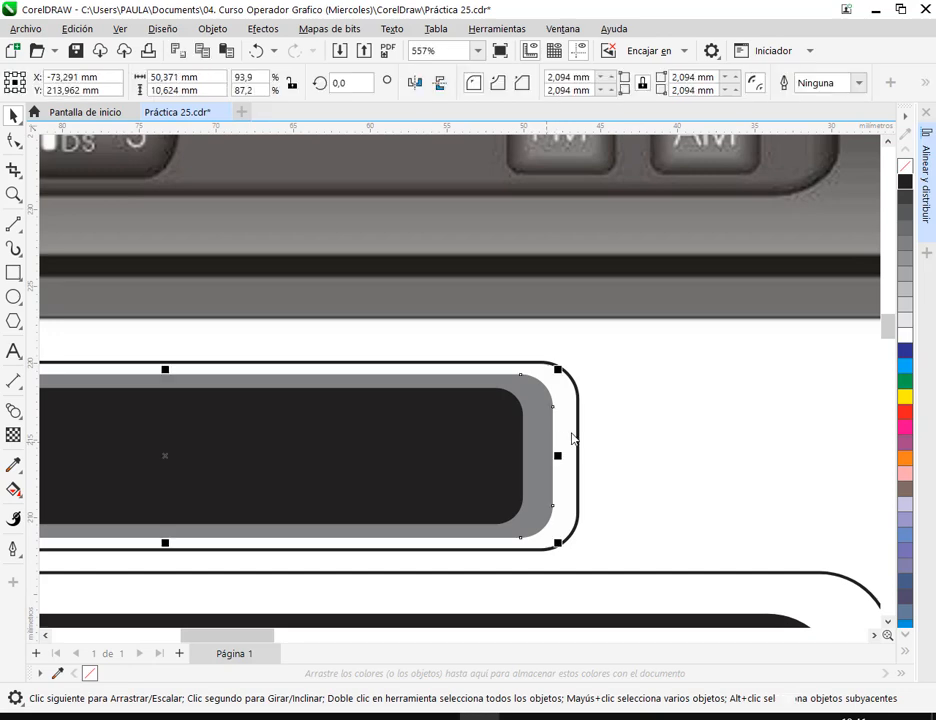
mouse_move(561, 457)
left_mouse_down()
mouse_move(571, 460)
mouse_move(568, 452)
left_mouse_up()
Blend the outer white rectangle into the grey rectangle with 20 steps
left_click(556, 440, "alt")
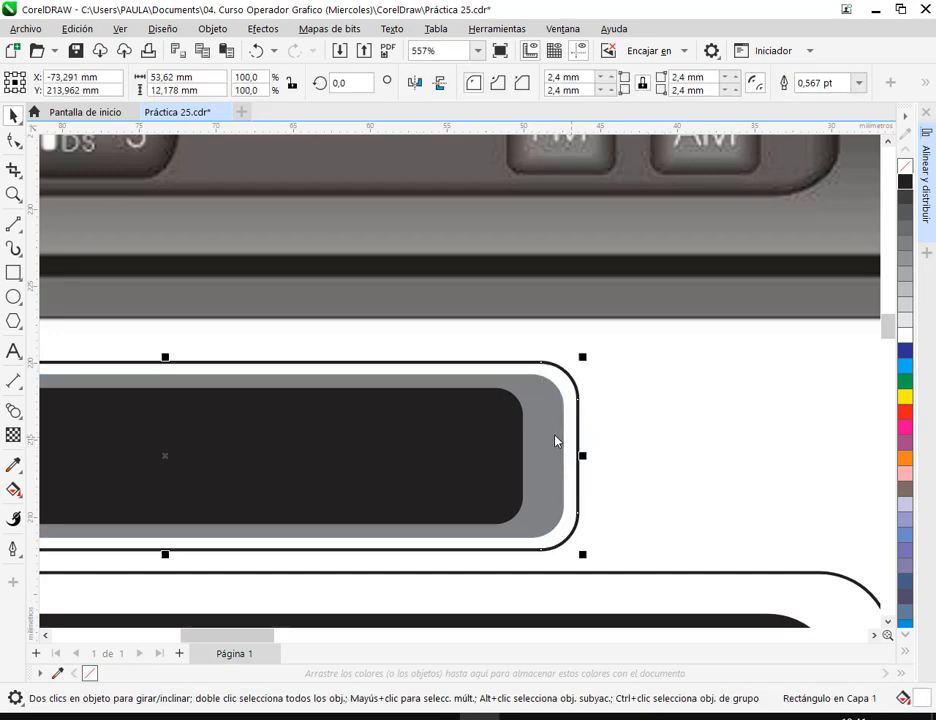
left_click(14, 410)
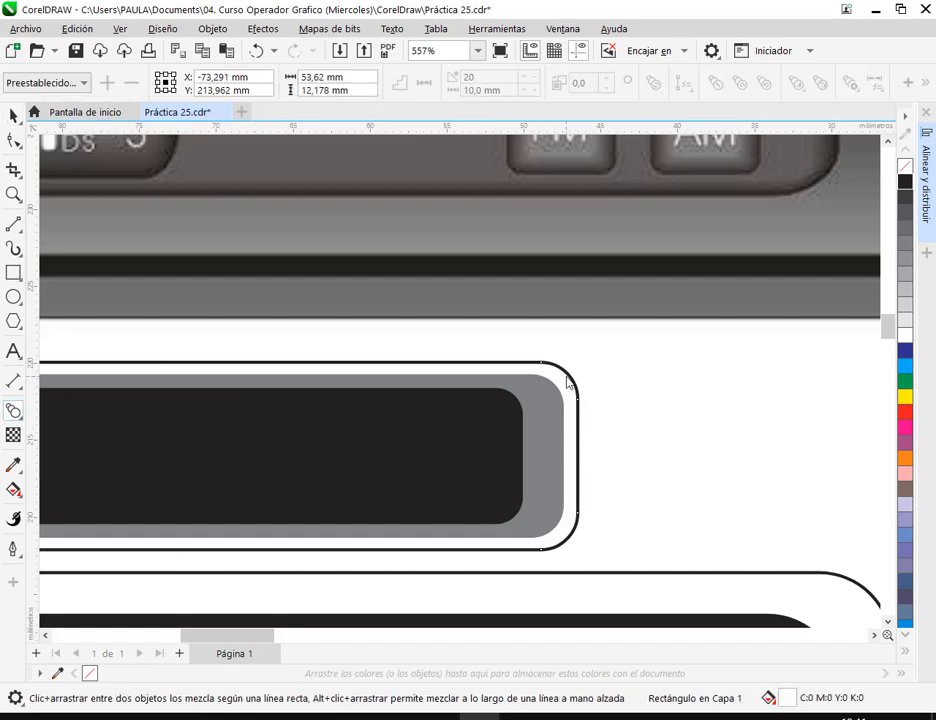
left_click_drag(567, 386, 558, 410)
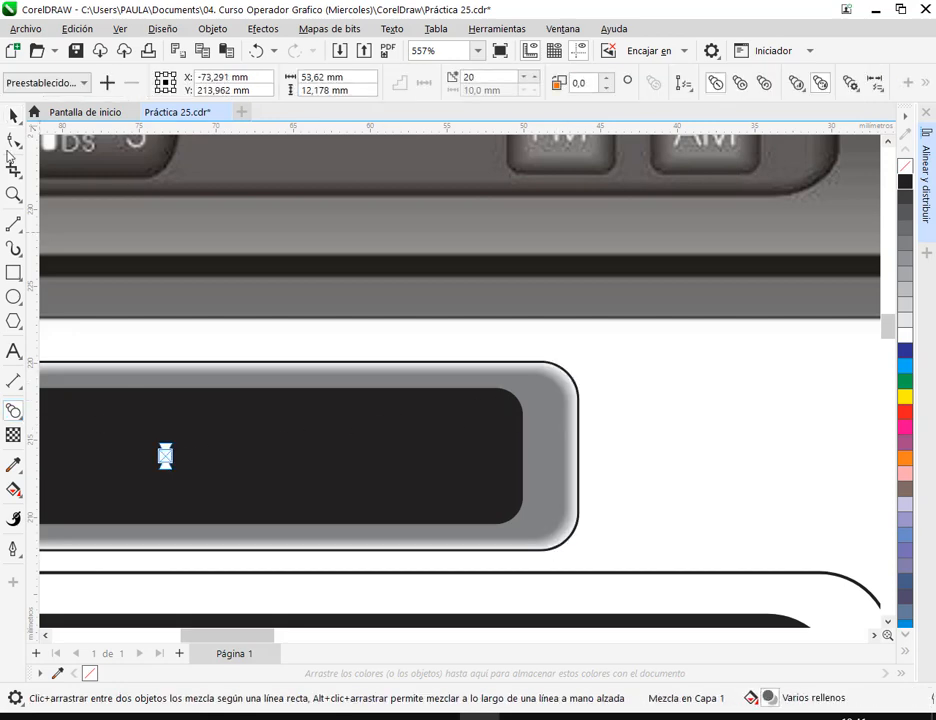
left_click(13, 116)
Remove the outline from the outer control rectangle of the white-to-grey blend
left_click(616, 406)
left_click(578, 393)
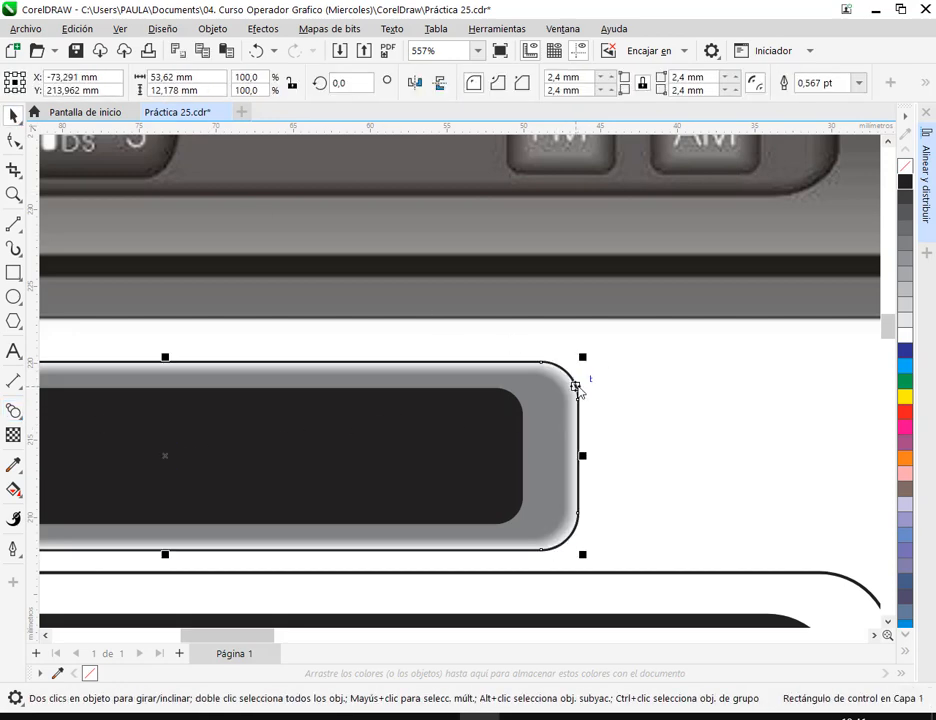
right_click(905, 166)
left_click(726, 428)
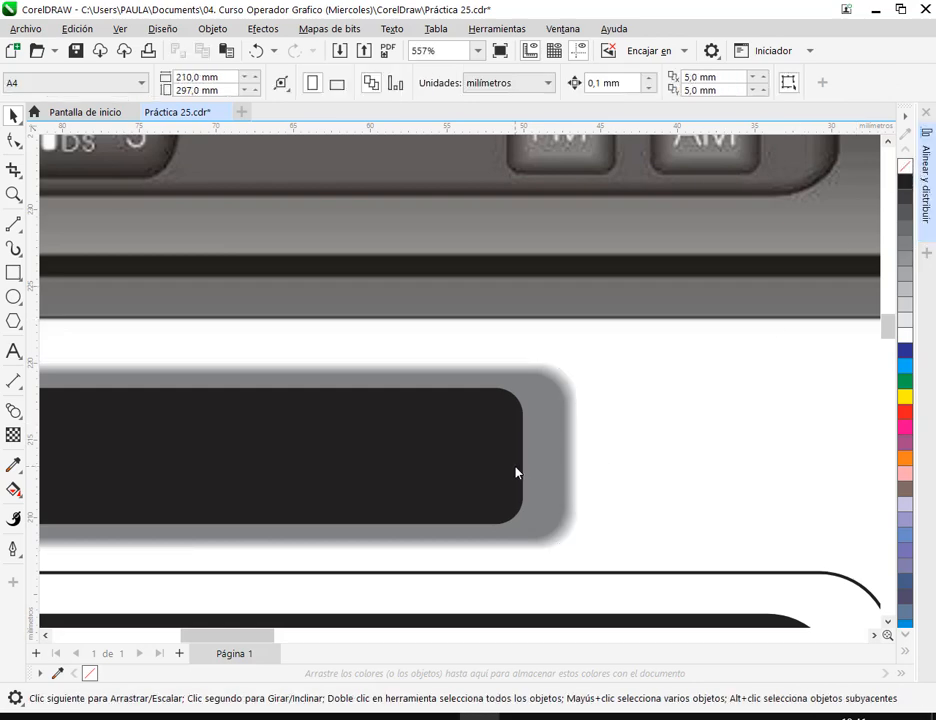
Blend the inner black rectangle with the grey rectangle using 20 steps
scroll(516, 472, "down", 2)
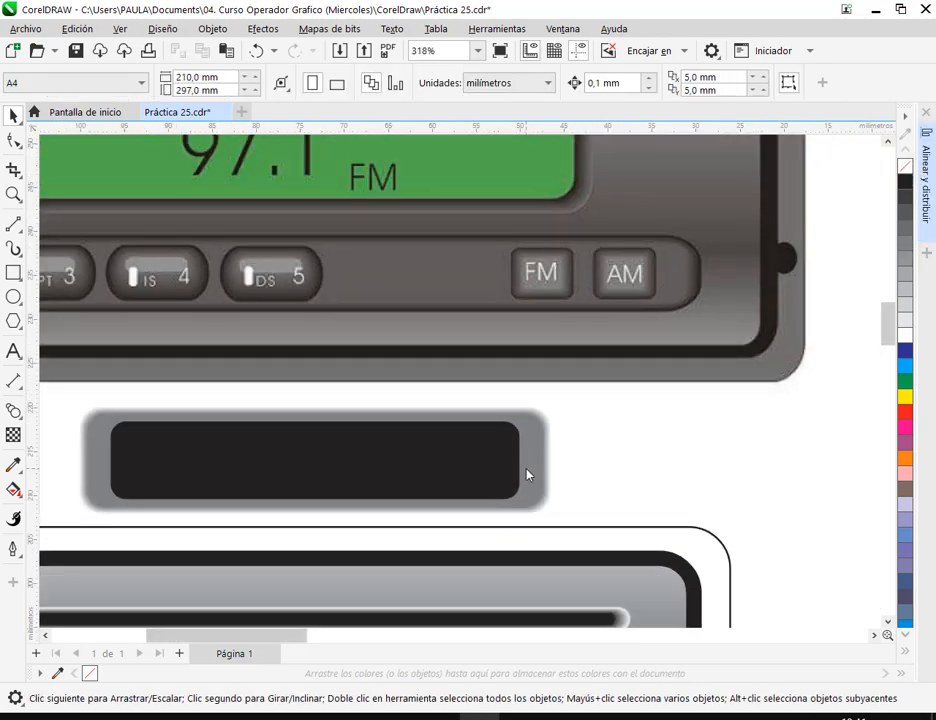
left_click(13, 410)
left_click(409, 468)
left_click_drag(535, 466, 539, 466)
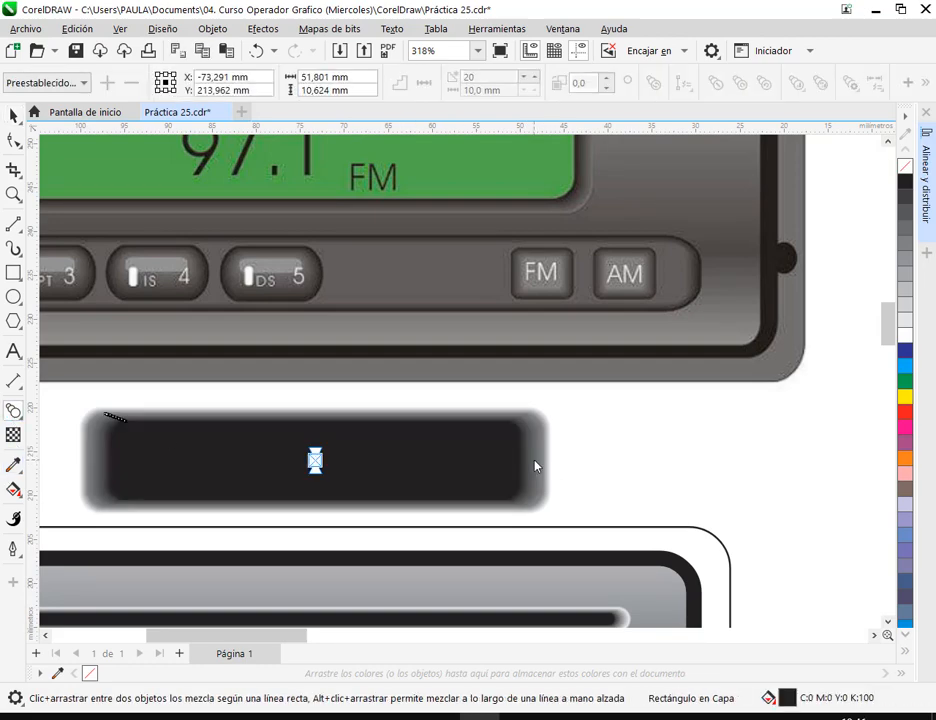
left_click(13, 115)
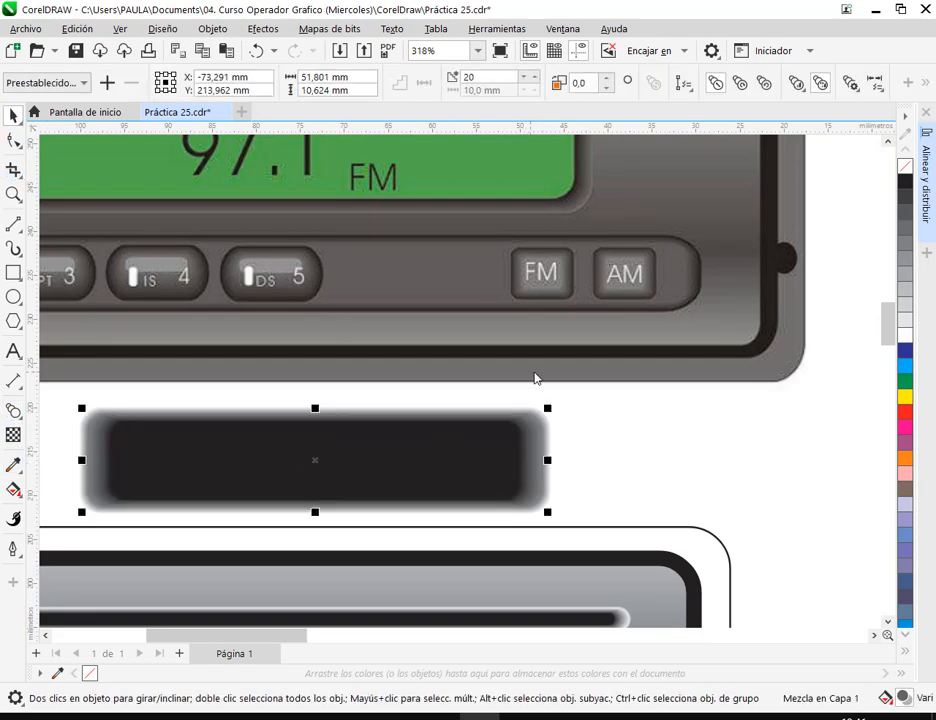
Move the whole blended display frame onto the drawn faceplate, just below the long disc slot
left_click(340, 408)
scroll(378, 428, "down", 2)
scroll(378, 428, "down", 2)
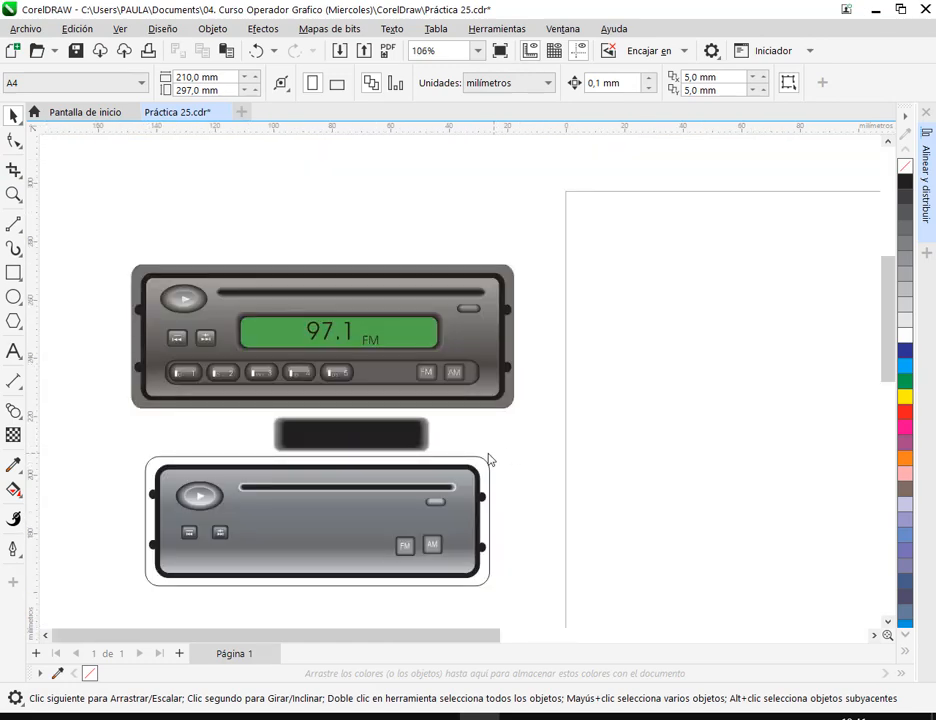
left_click(251, 420)
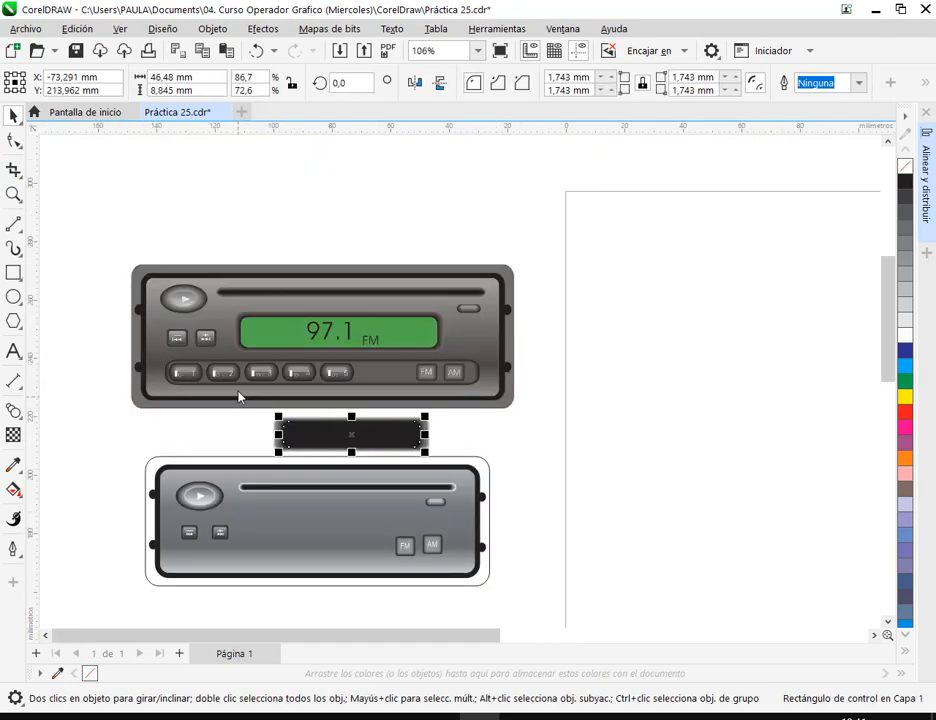
left_click_drag(238, 397, 376, 525)
left_click(556, 522)
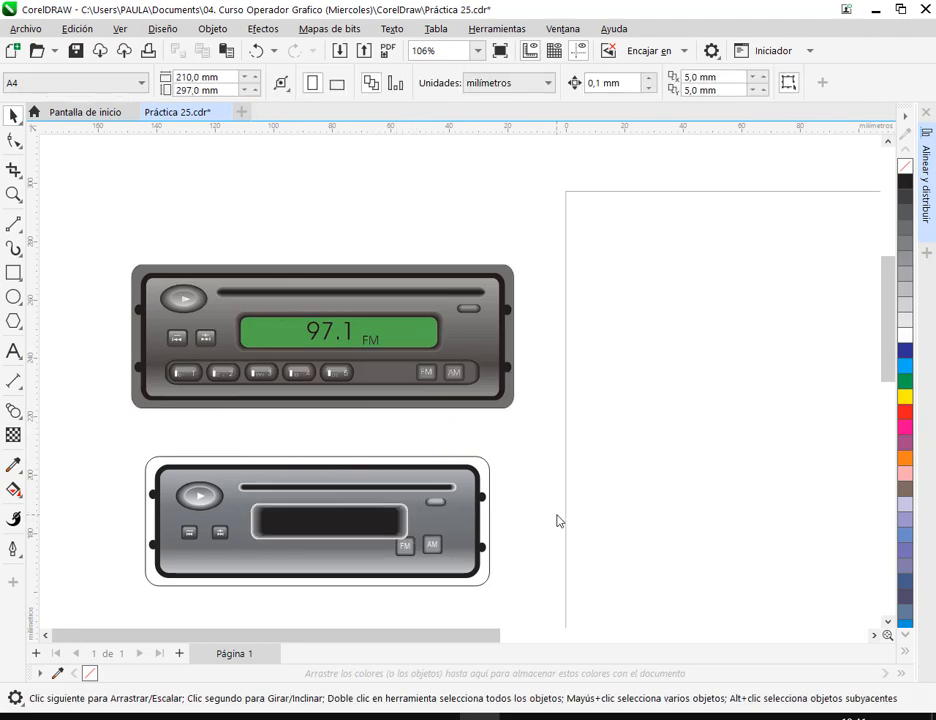
Lock the faceplate's gradient-filled background rectangle behind the display frame
scroll(448, 511, "up", 5)
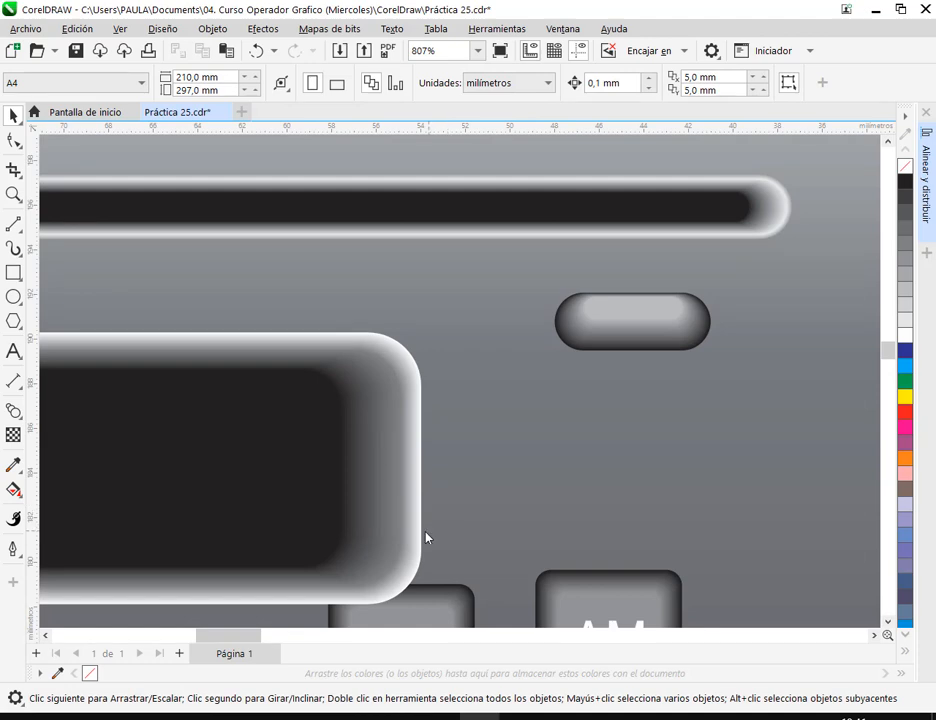
left_click(424, 538)
scroll(503, 466, "down", 4)
scroll(451, 508, "left", 5)
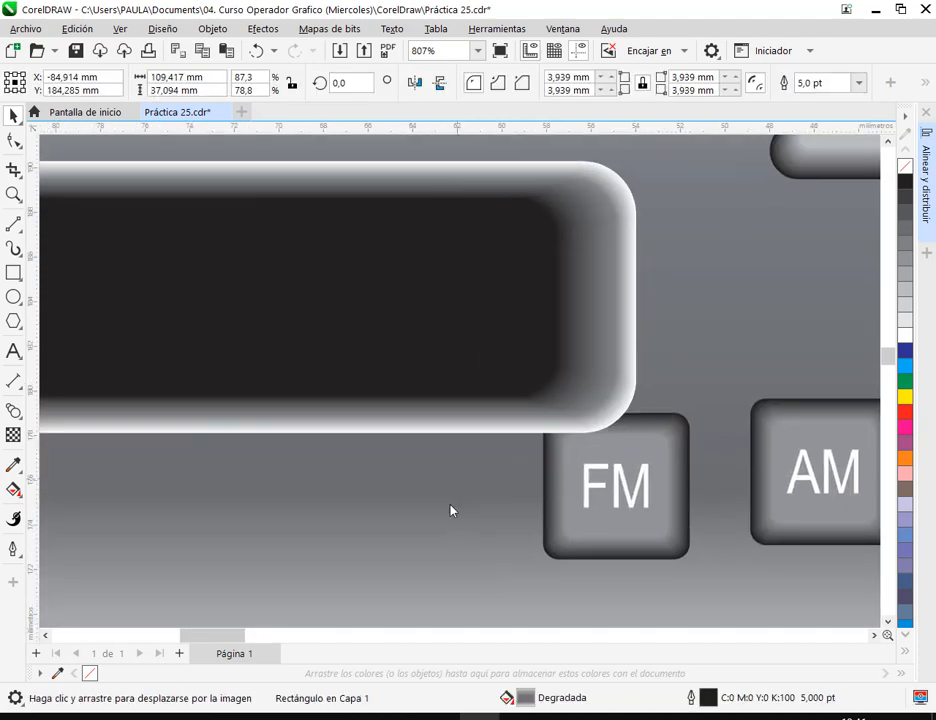
right_click(506, 472)
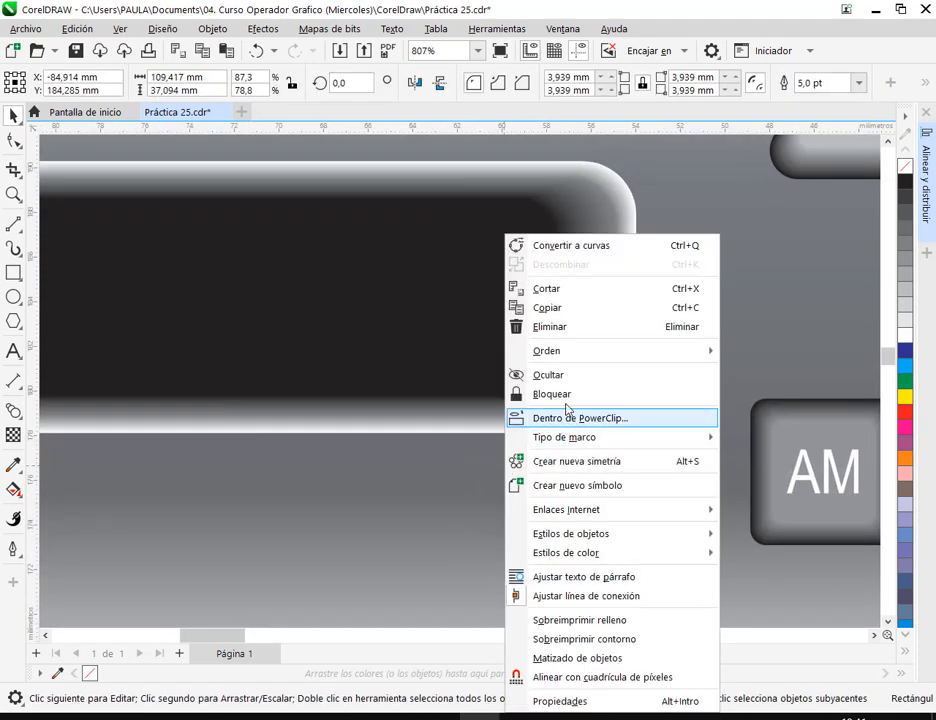
left_click(572, 394)
left_click(514, 485)
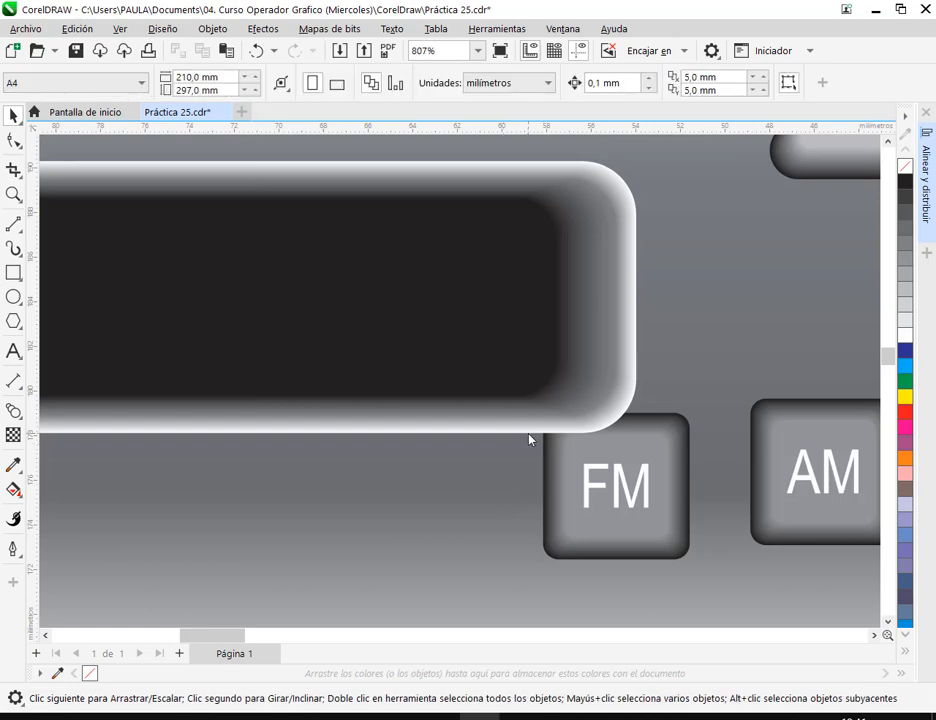
left_click(529, 439)
left_click(659, 326)
left_click(626, 290)
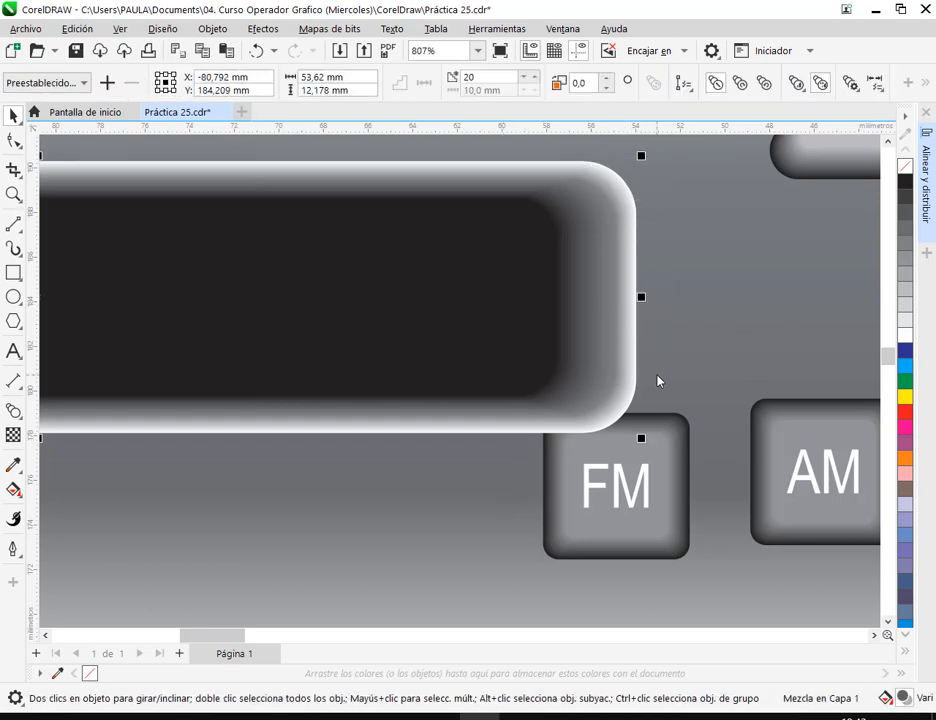
left_click_drag(643, 303, 740, 295)
key("ctrl+z")
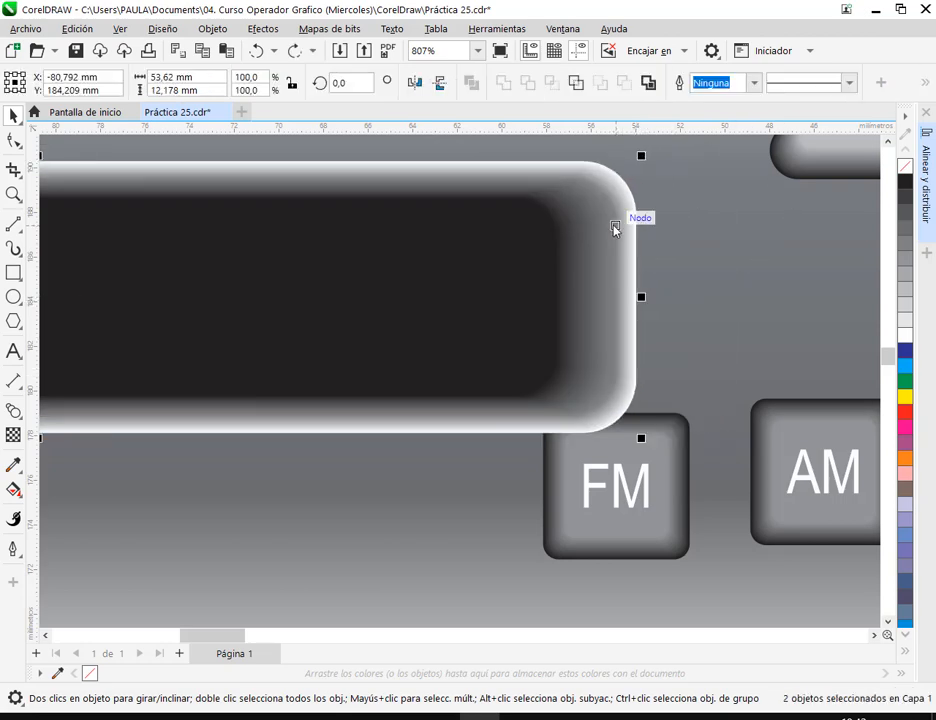
Recolour the outer control rectangle of the display frame's blend from white to a light 30% black grey
left_click(661, 297)
left_click(635, 274)
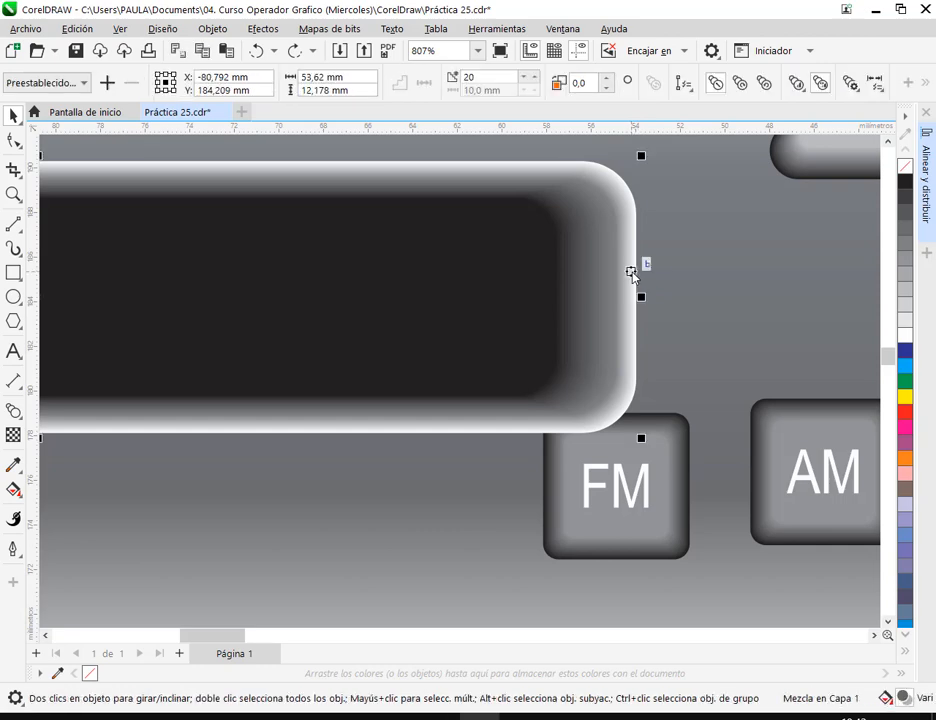
left_click(491, 267)
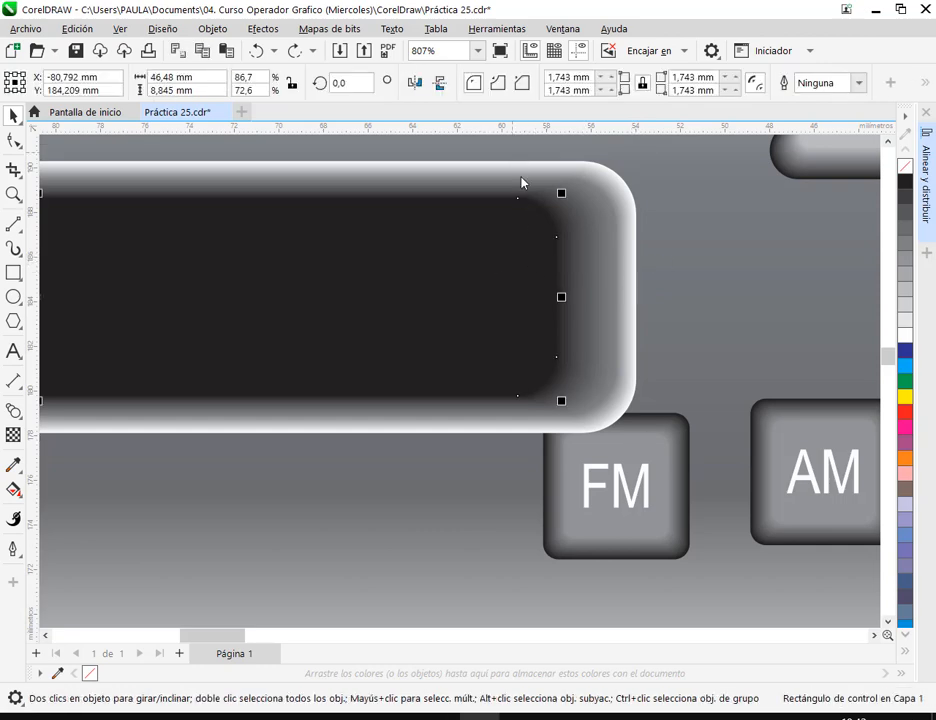
left_click(581, 259)
left_click(633, 258)
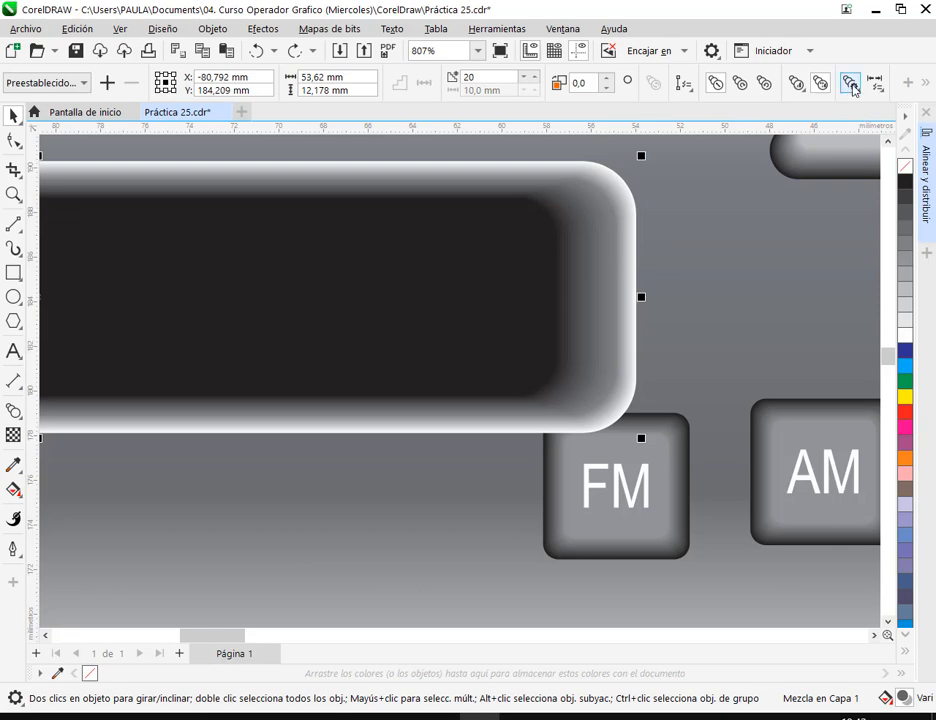
left_click(850, 84)
left_click(875, 83)
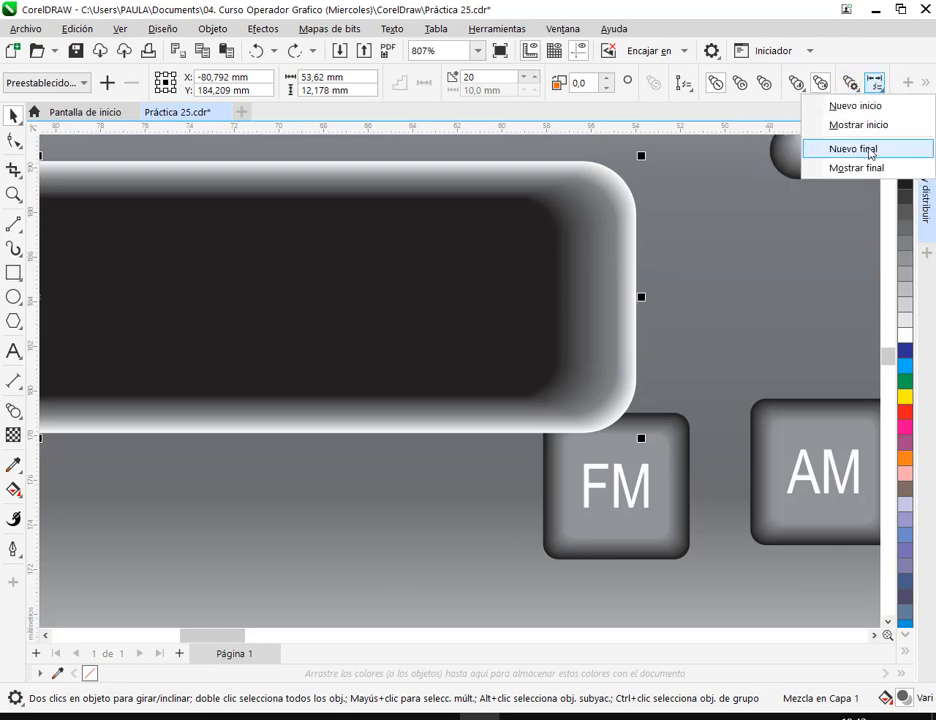
left_click(848, 128)
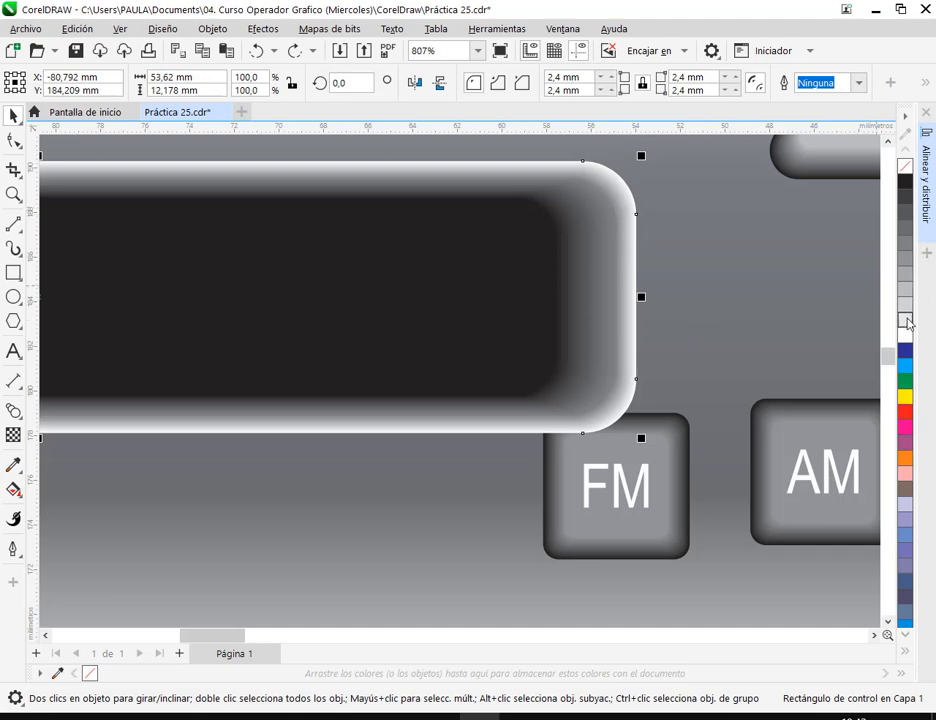
left_click(906, 309)
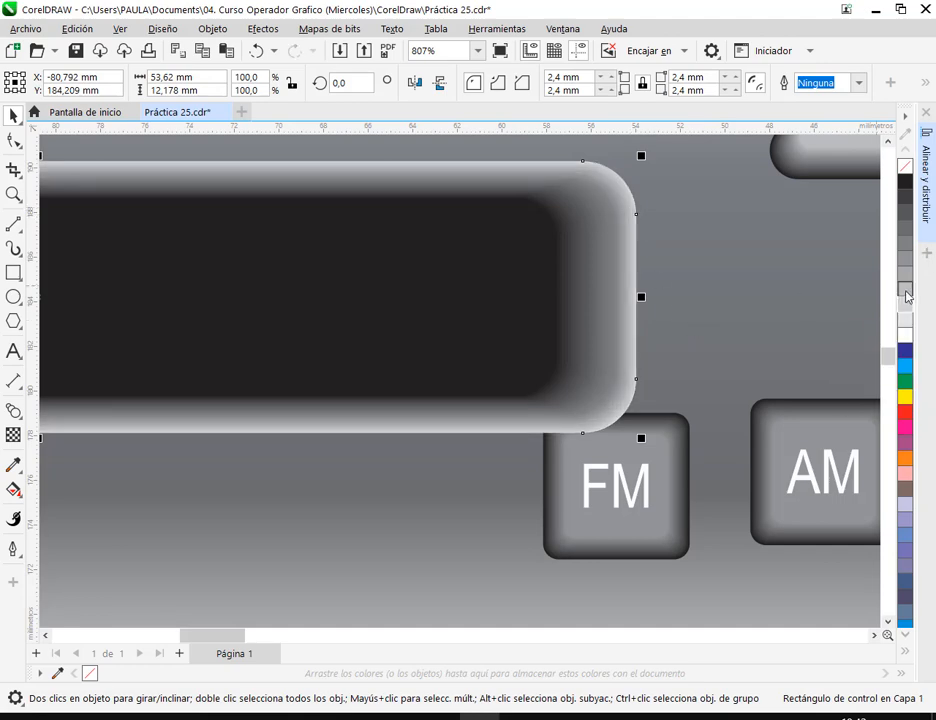
left_click(689, 294)
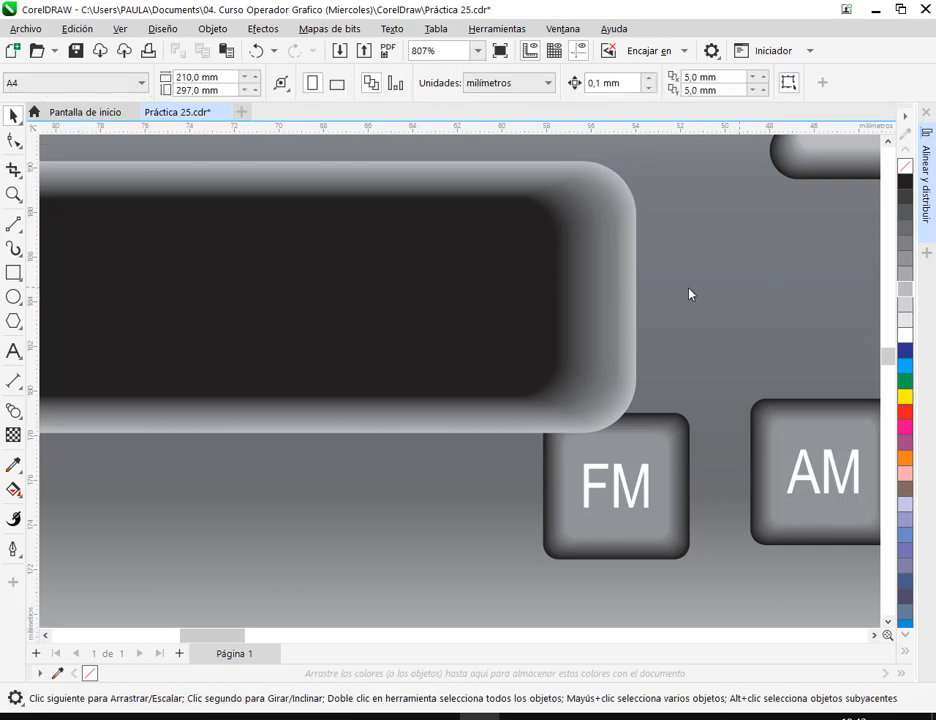
Fill the middle control rectangle of the display frame's blend with 70% black
left_click(580, 292)
left_click(876, 84)
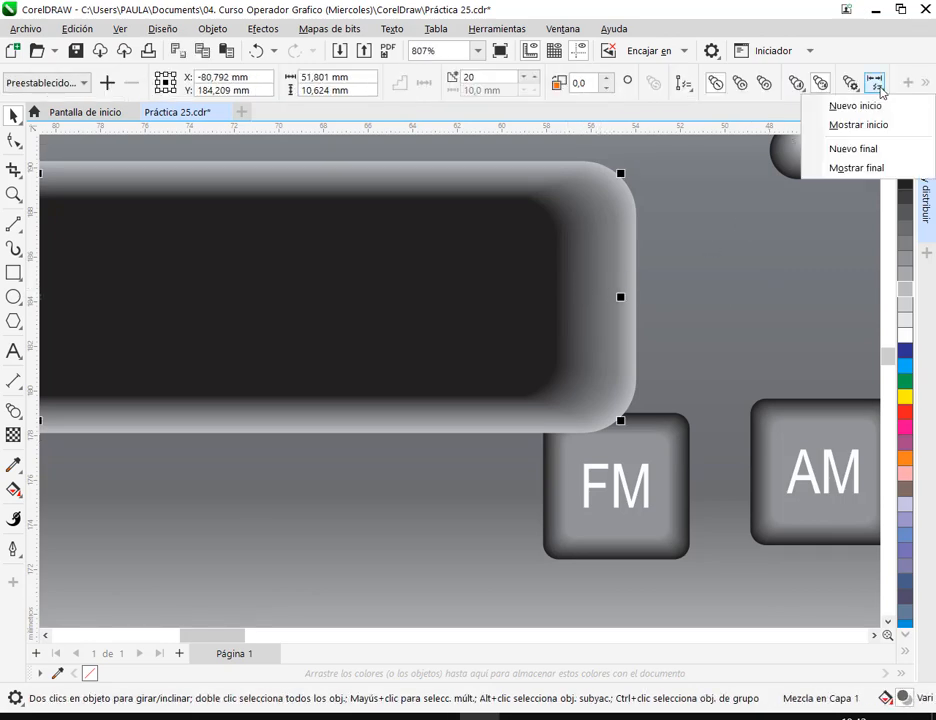
left_click(872, 125)
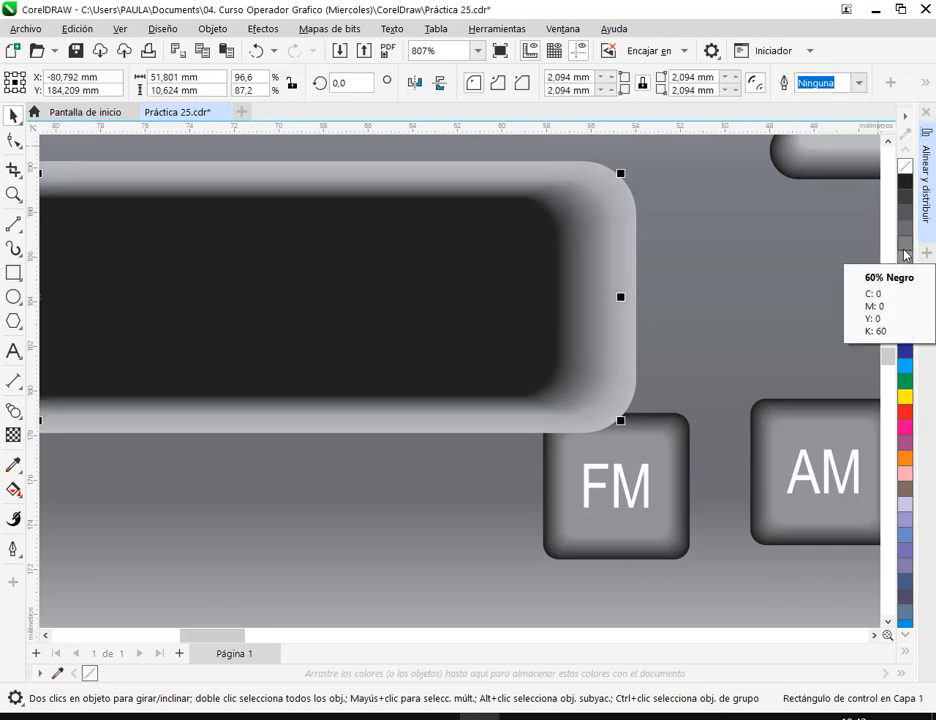
left_click(905, 257)
left_click(904, 241)
left_click(904, 216)
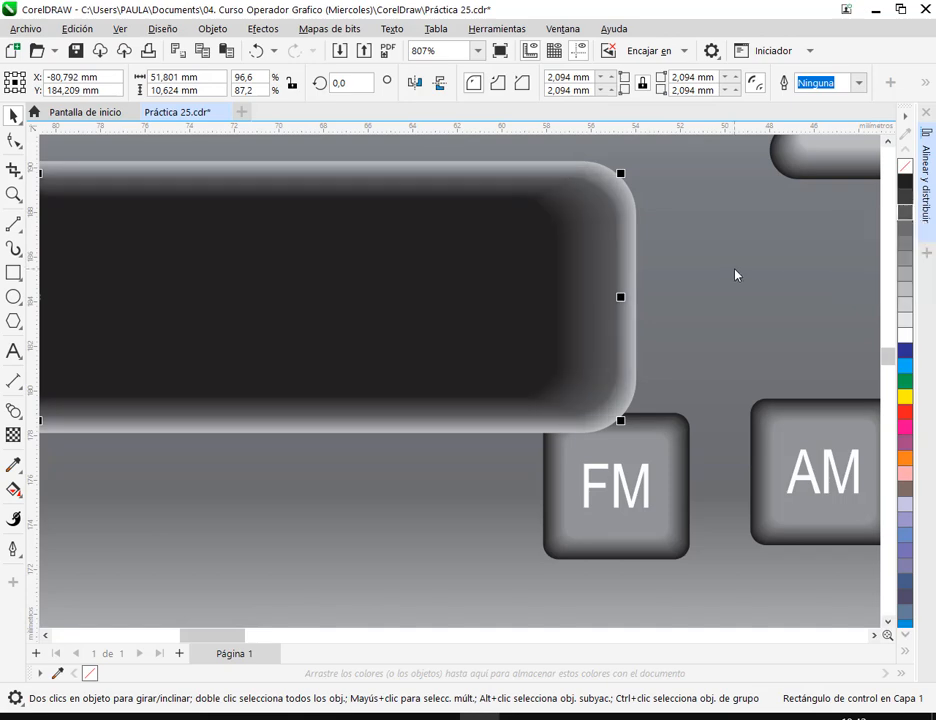
left_click(905, 227)
key("Escape")
Widen the display's inner black rectangle symmetrically to about 48.8 mm
scroll(666, 361, "down", 5)
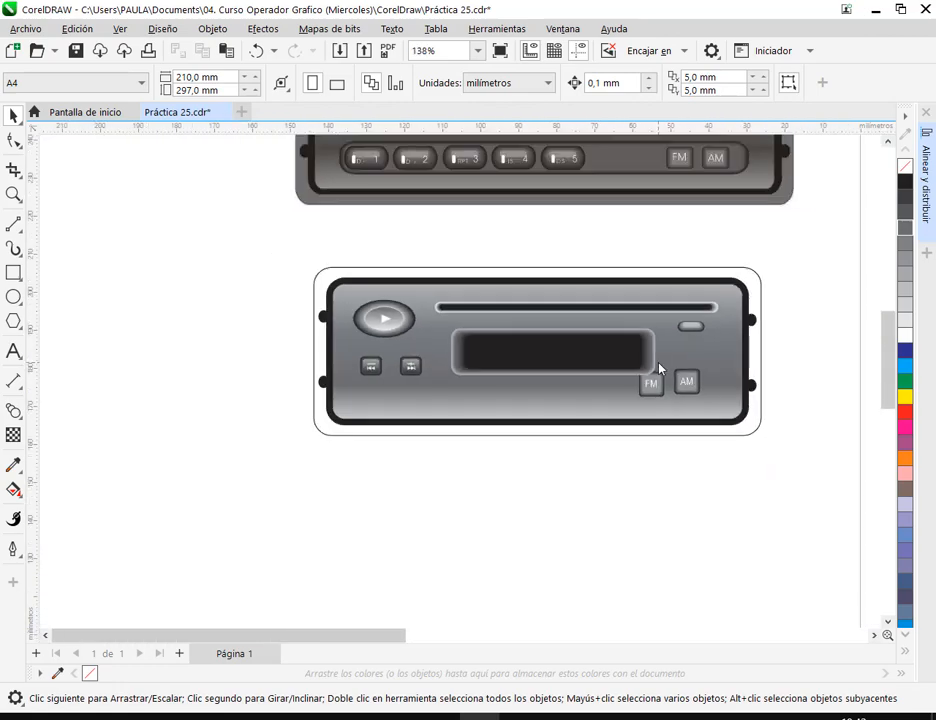
left_click_drag(659, 369, 572, 477)
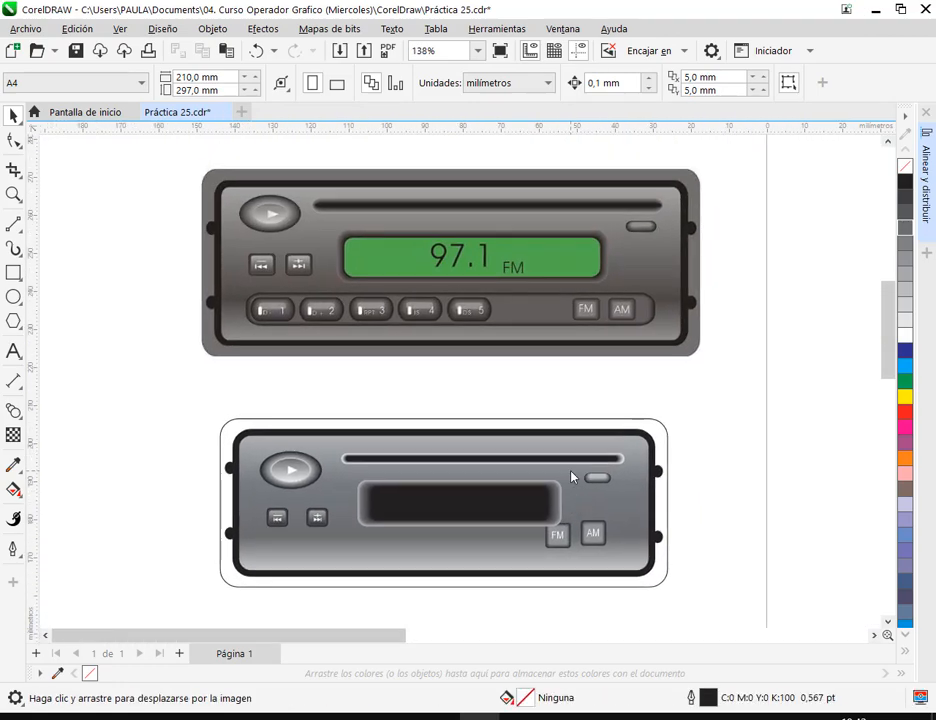
scroll(570, 462, "up", 6)
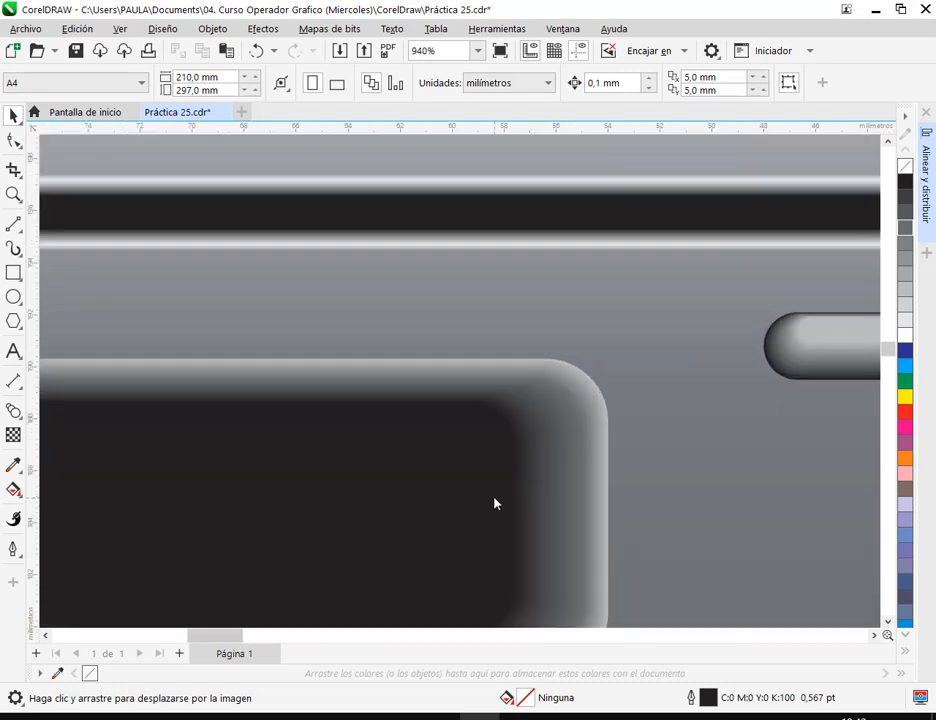
left_click(494, 503)
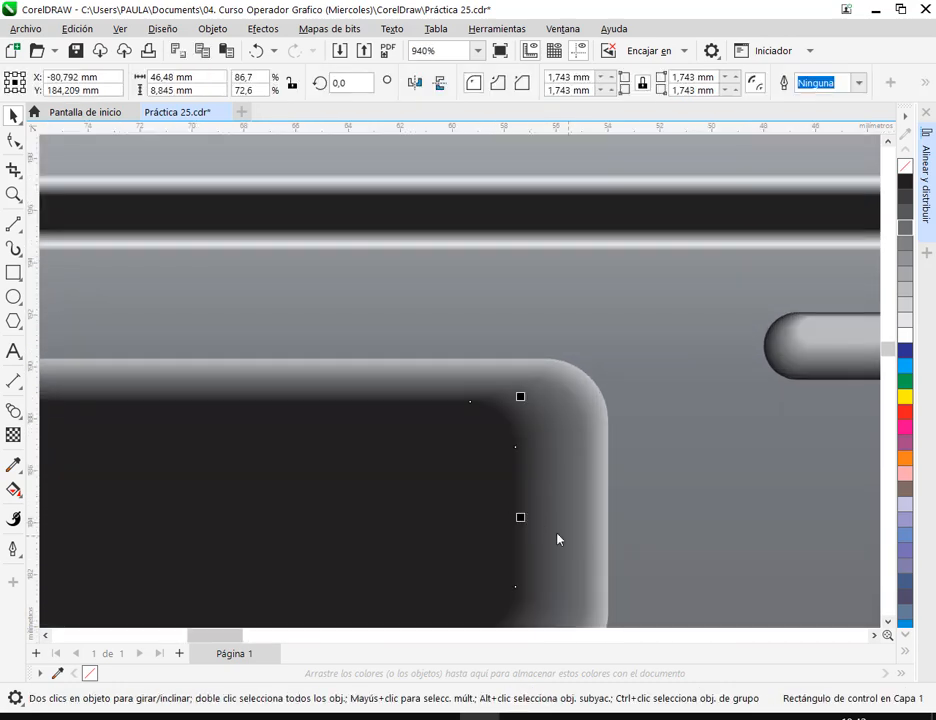
left_click(555, 522)
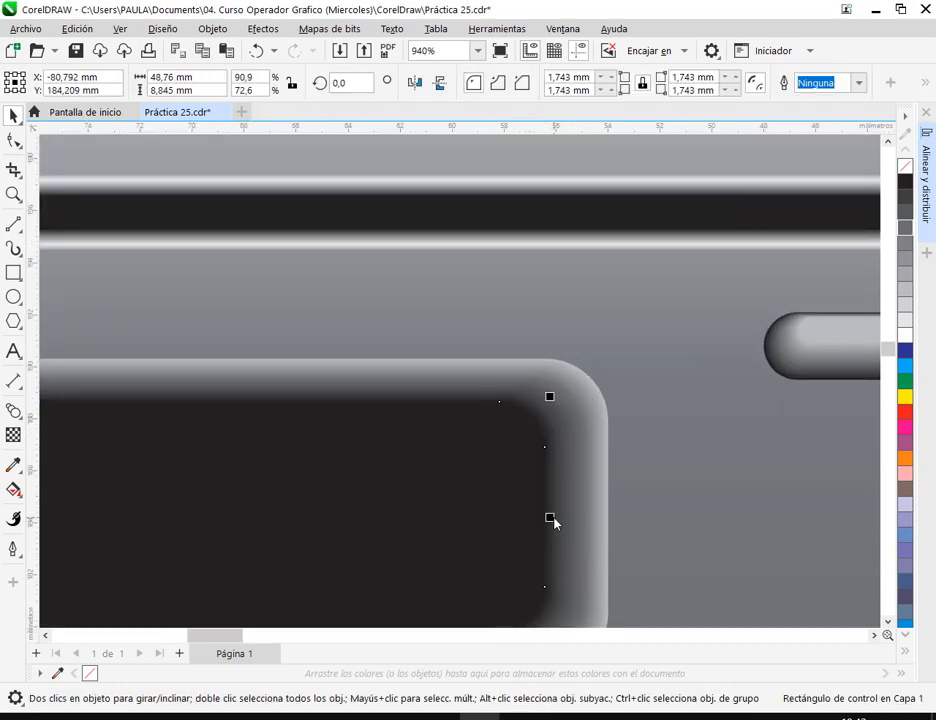
left_click(708, 501)
Fill the outer control rectangle of the display frame's blend with 50% black, comparing shades against the reference radio
scroll(638, 428, "down", 2)
scroll(634, 432, "down", 2)
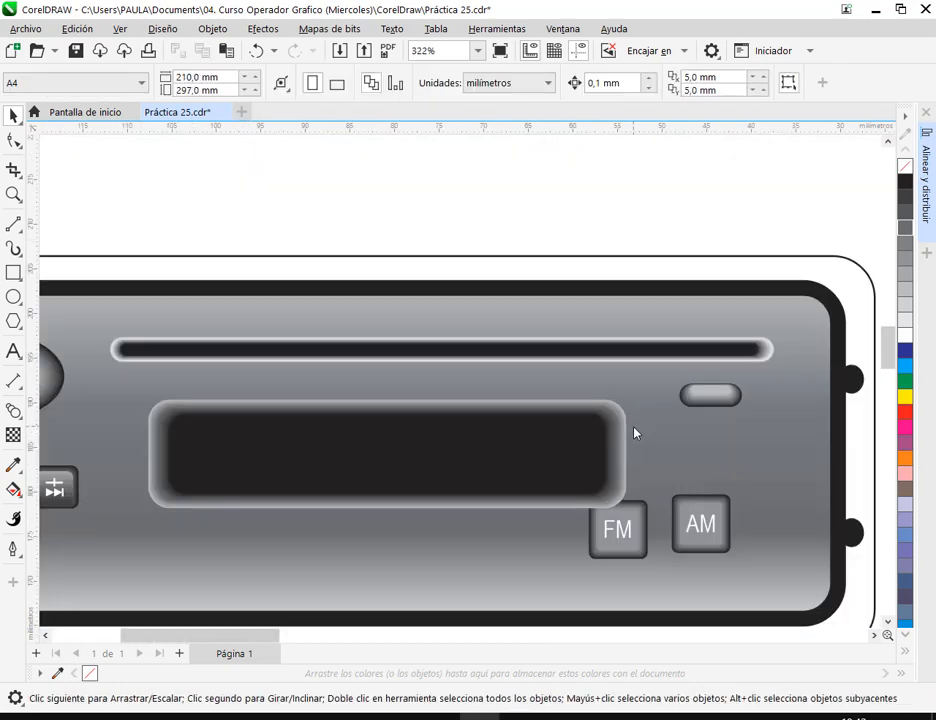
scroll(548, 579, "up", 3)
scroll(529, 496, "down", 1)
scroll(529, 497, "down", 1)
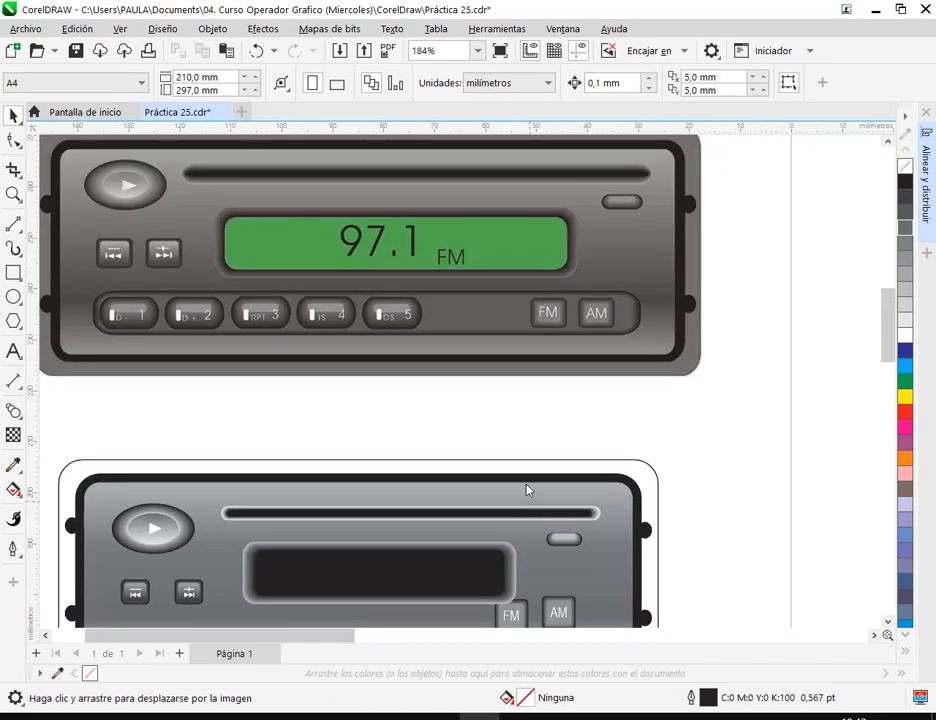
scroll(527, 493, "down", 2)
scroll(527, 493, "up", 2)
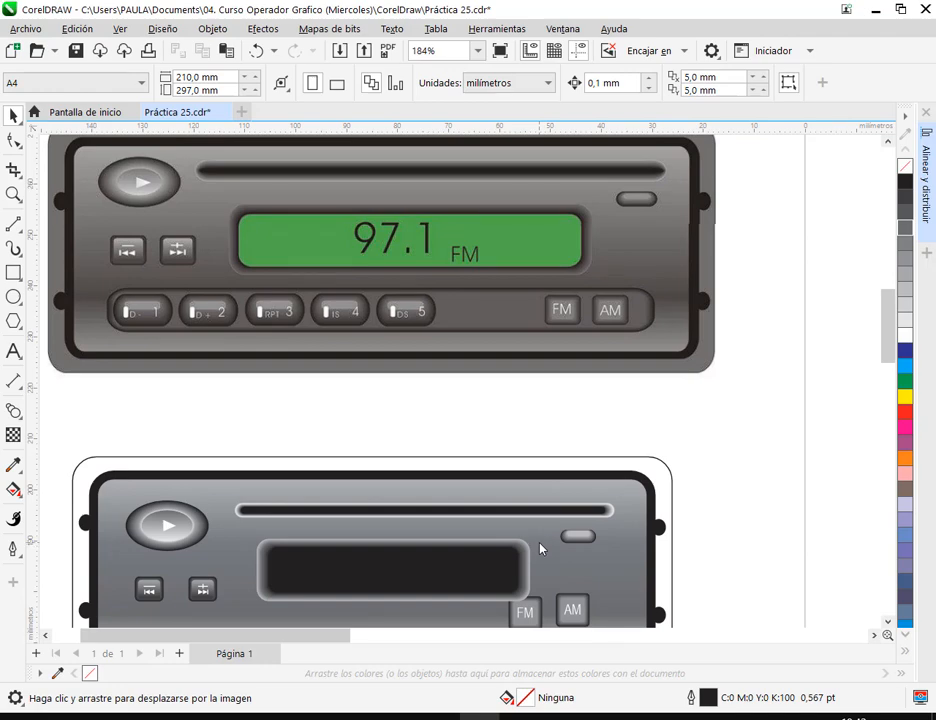
left_click(530, 592)
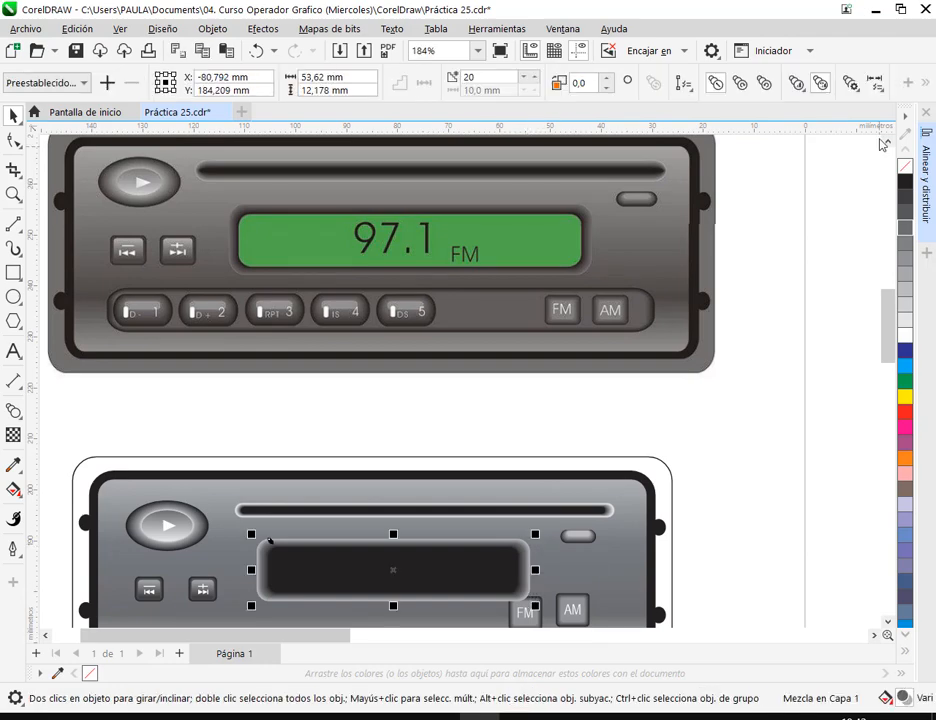
left_click(875, 82)
left_click(877, 126)
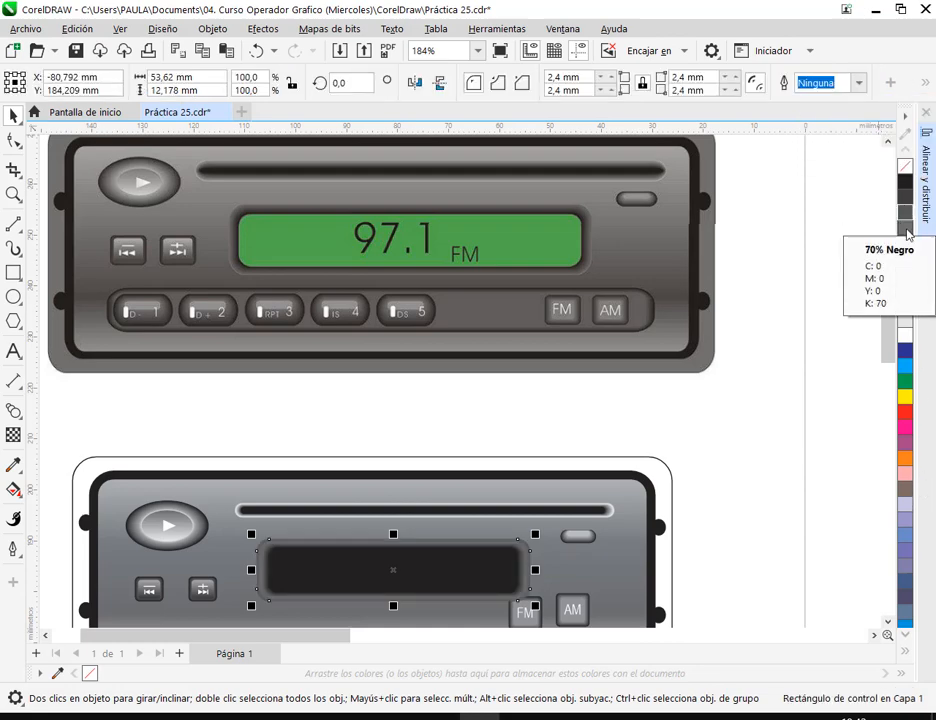
right_click(905, 327)
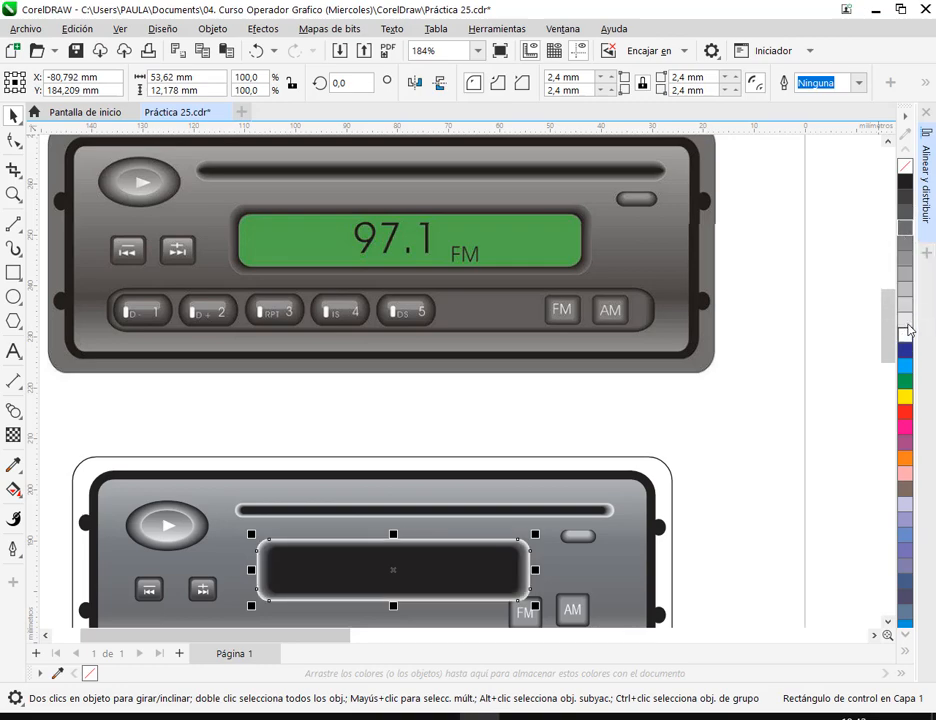
right_click(908, 277)
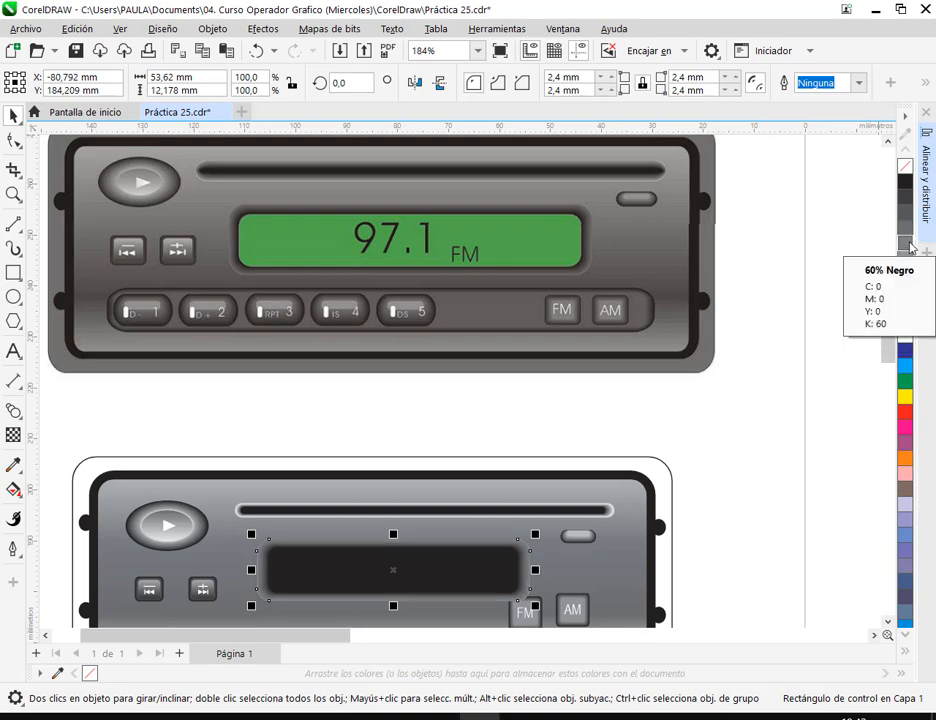
left_click(738, 520)
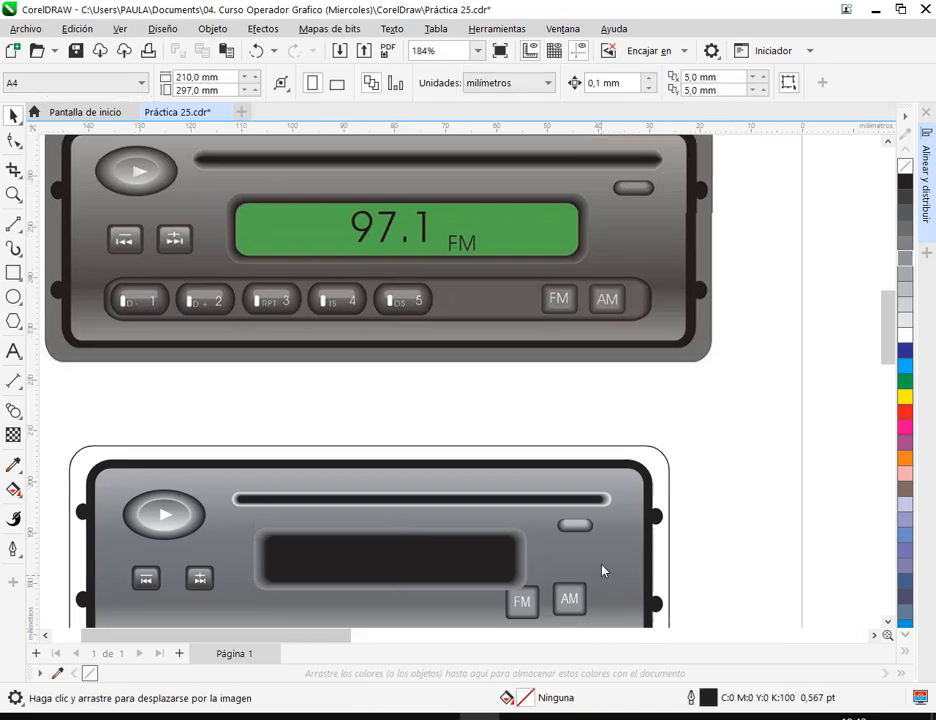
Fill the middle control rectangle of the display frame's blend with 80% black
scroll(602, 571, "up", 6)
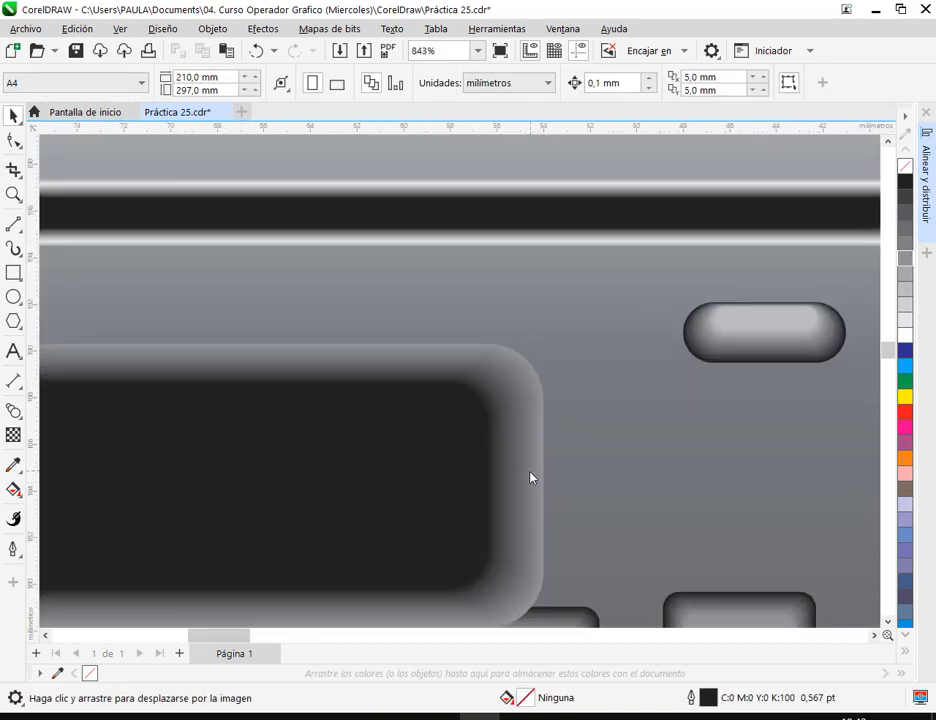
left_click(522, 483)
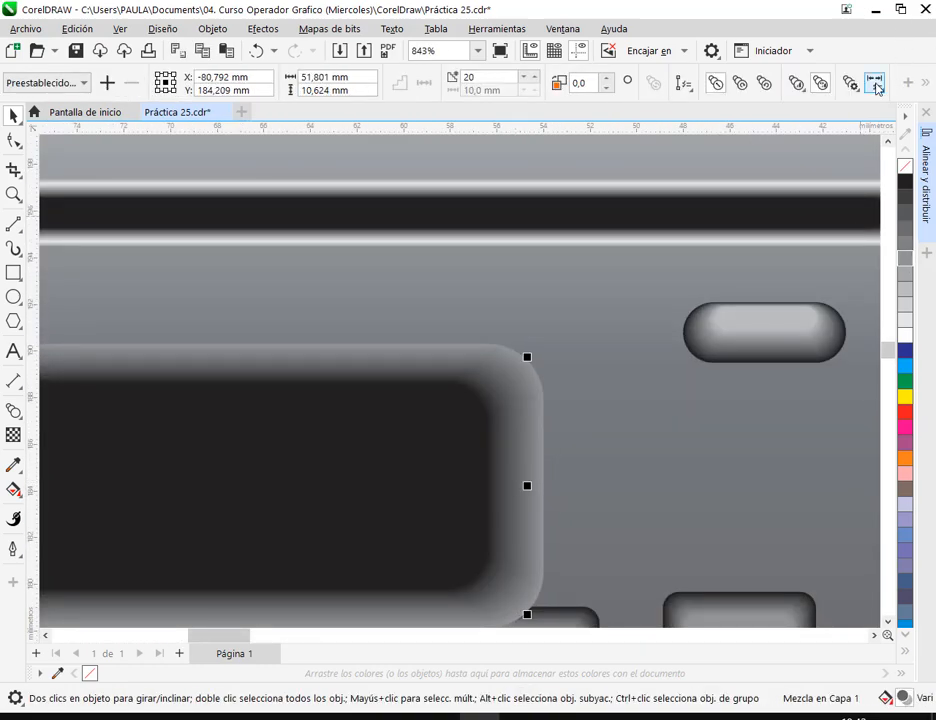
left_click(876, 87)
left_click(878, 124)
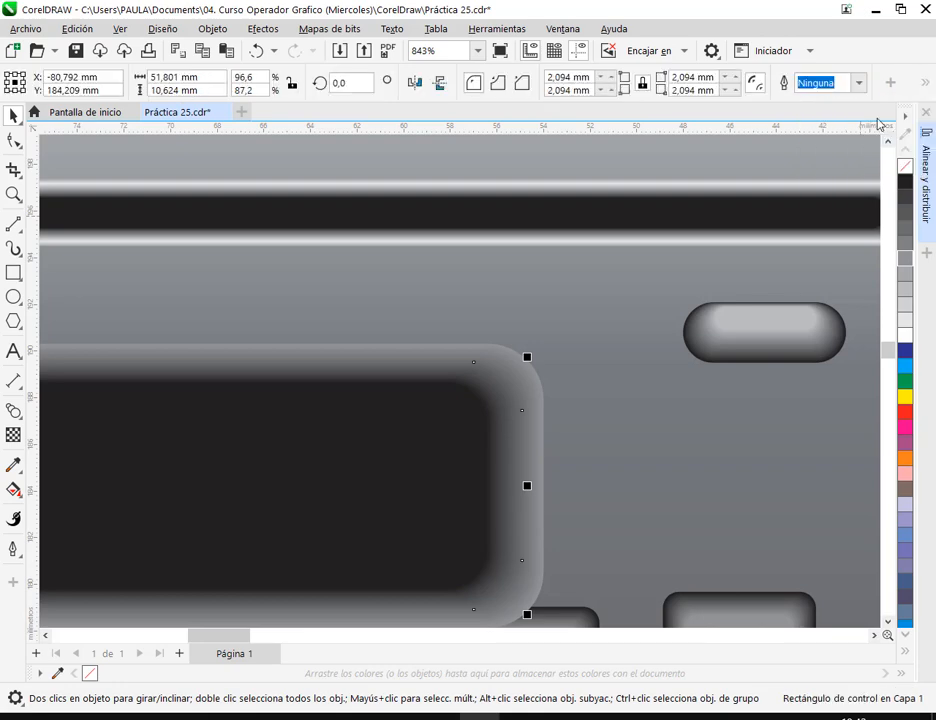
left_click(906, 233)
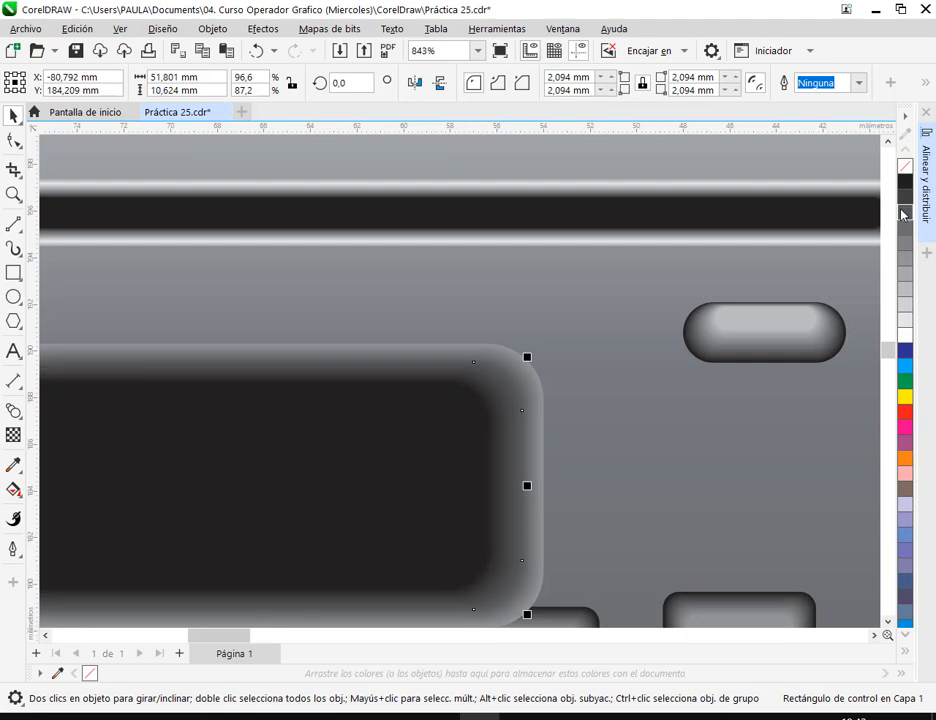
scroll(660, 447, "down", 5)
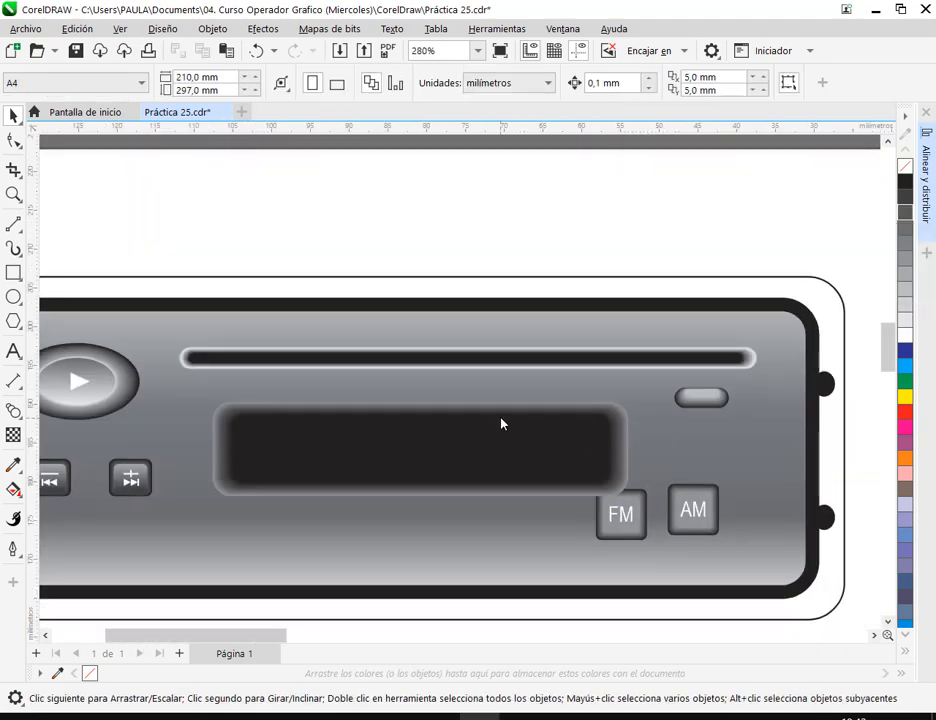
Fill the display's inner black rectangle with green and save the drawing
left_click(502, 447)
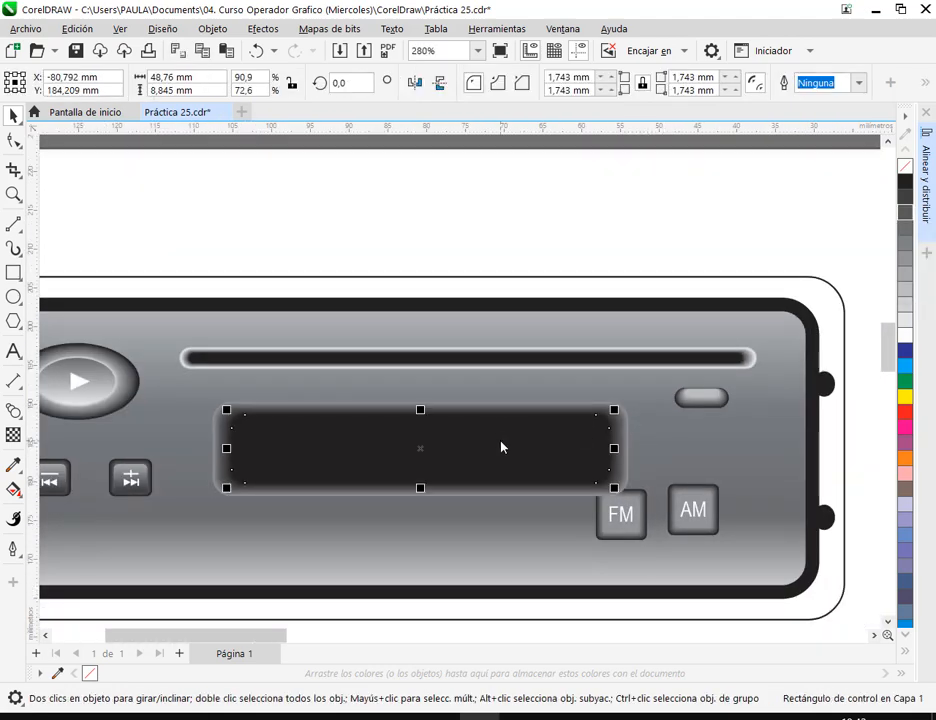
left_click(905, 381)
left_click(673, 253)
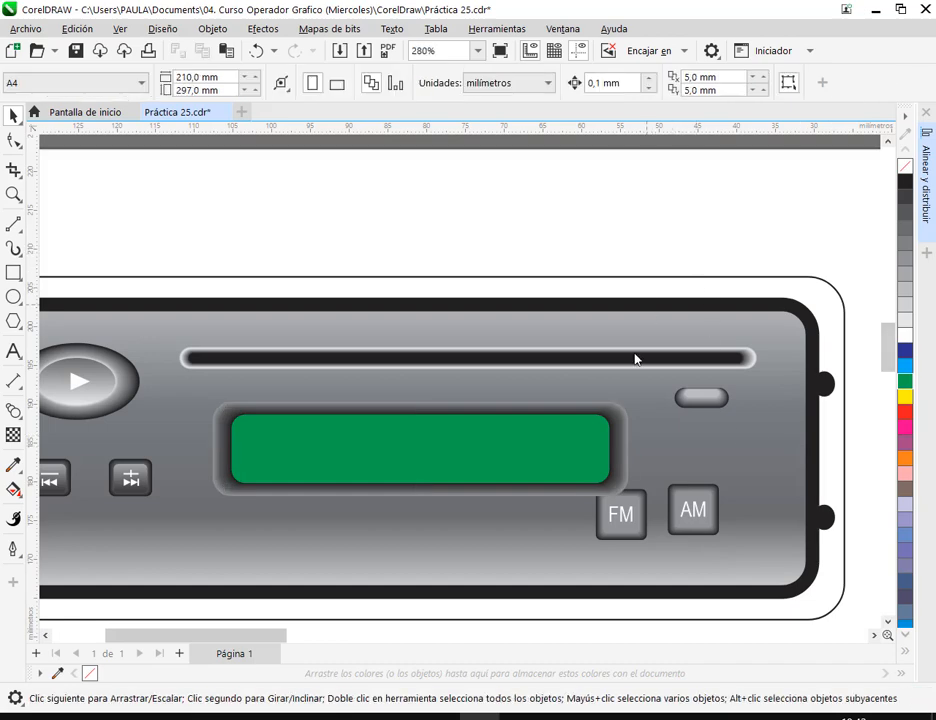
scroll(621, 469, "down", 1)
scroll(615, 468, "down", 2)
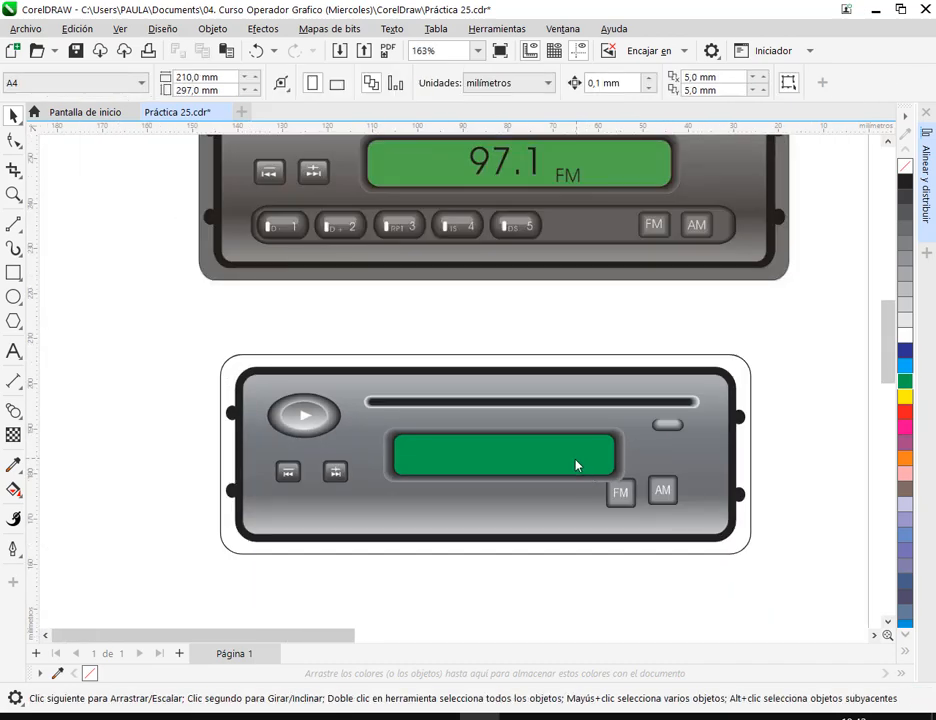
left_click_drag(576, 466, 558, 495)
left_click(75, 50)
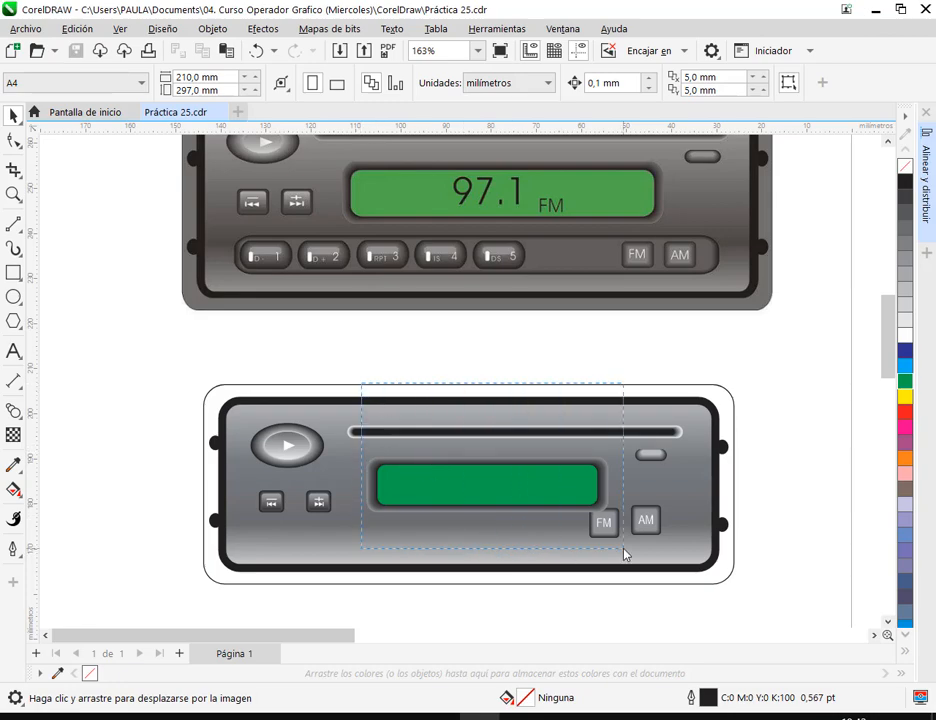
Group all the display's parts and shift the group slightly right and down on the faceplate
left_click_drag(625, 554, 603, 528)
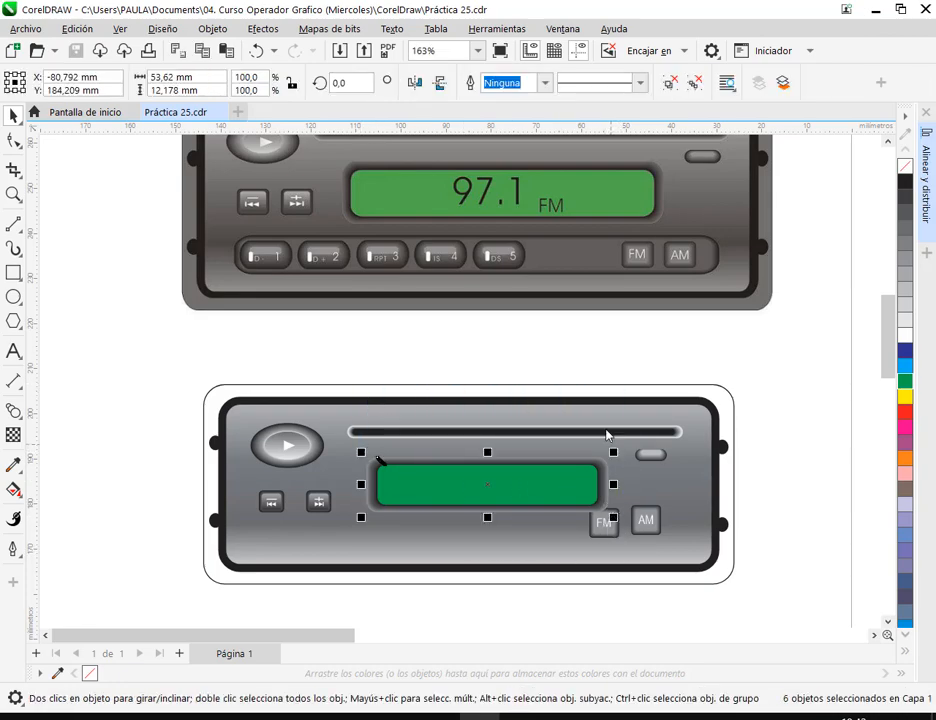
key("ctrl+g")
left_click(589, 351)
left_click_drag(562, 497, 564, 503)
left_click(777, 539)
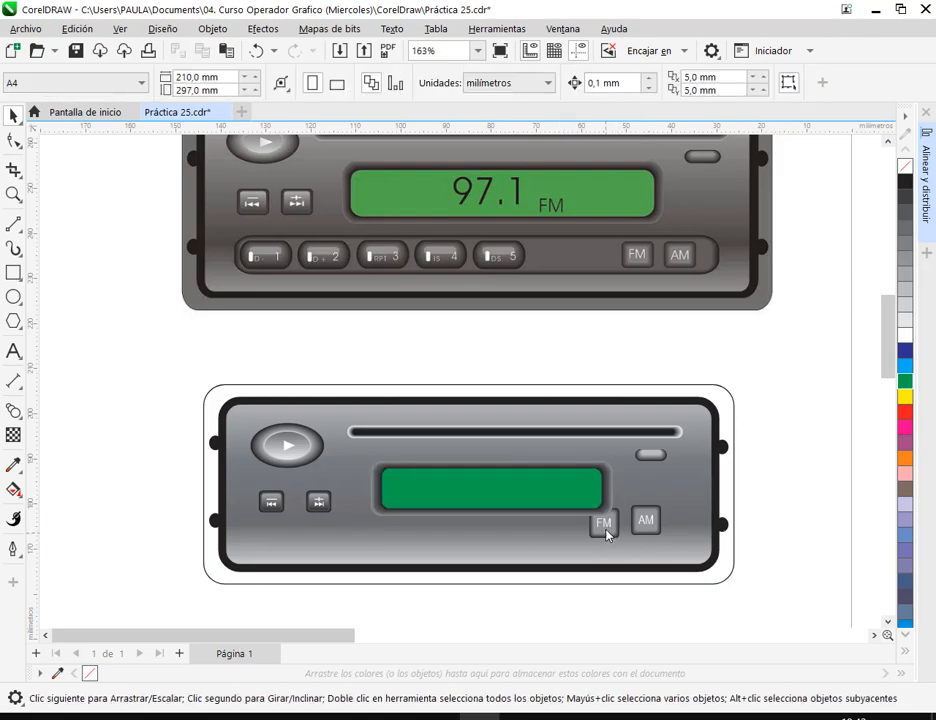
Lower the FM and AM buttons clear of the display frame and shrink them to about 5.8 mm each
left_click_drag(613, 540, 647, 541)
left_click(607, 596)
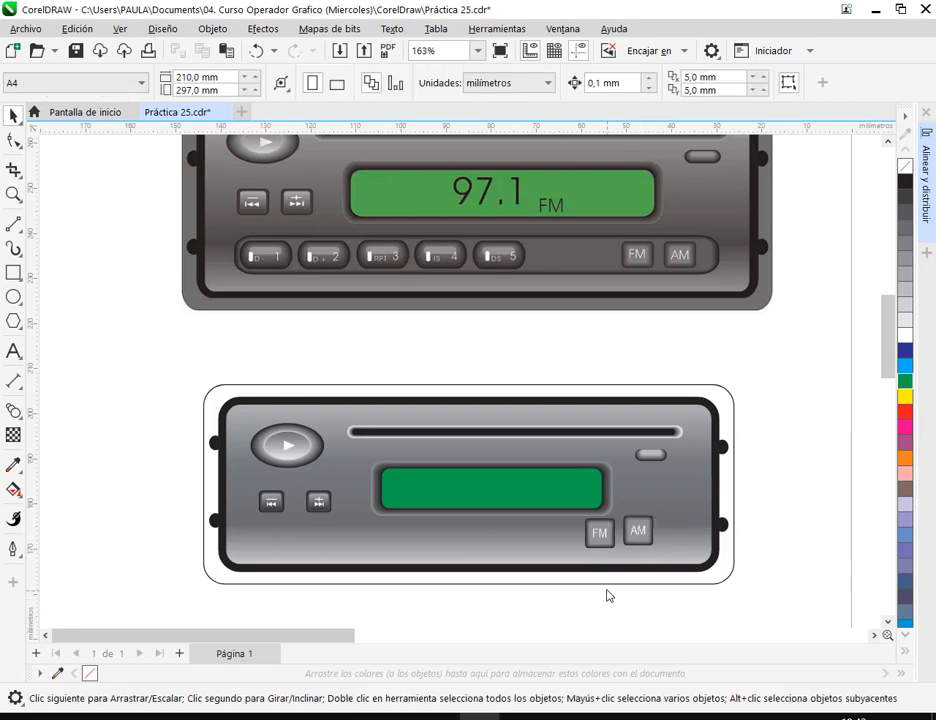
left_click_drag(587, 604, 673, 508)
scroll(673, 508, "up", 4)
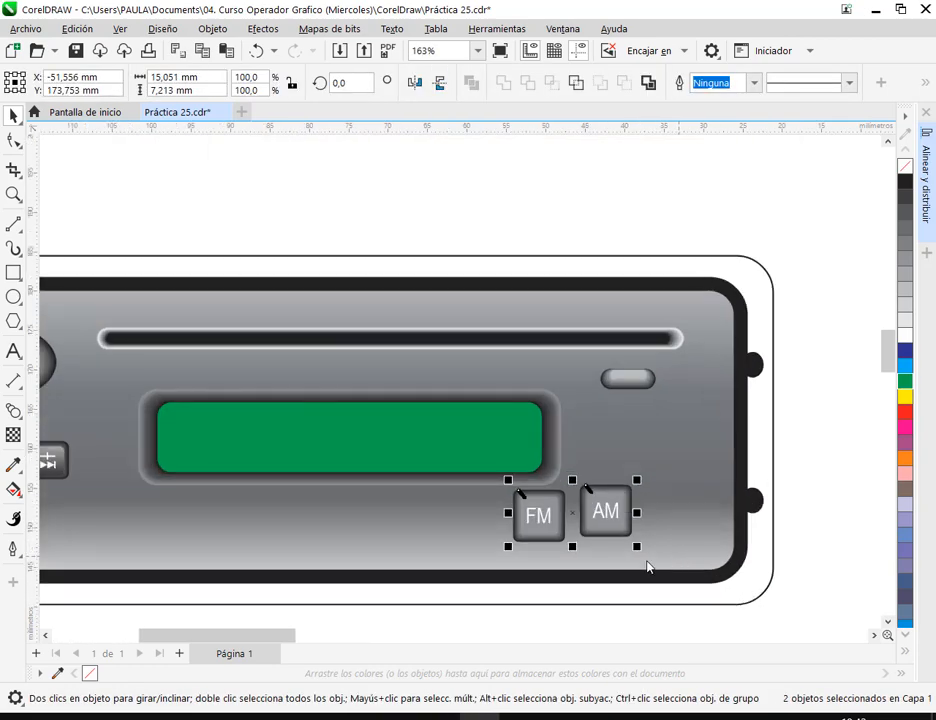
left_click_drag(654, 424, 698, 512)
key("ctrl+z")
scroll(624, 472, "up", 2)
key("Escape")
scroll(699, 416, "down", 2)
scroll(699, 416, "down", 6)
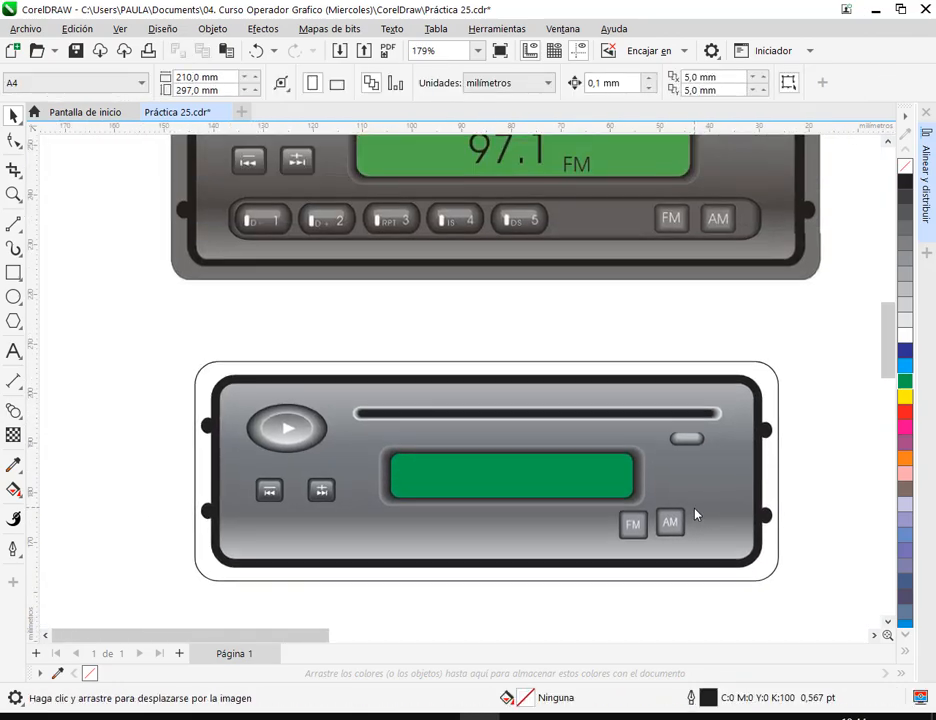
Adjust the position of the small FM button beside AM, just below the display's right end
left_click(633, 525)
left_click_drag(631, 526, 660, 621)
key("Escape")
scroll(687, 570, "down", 1)
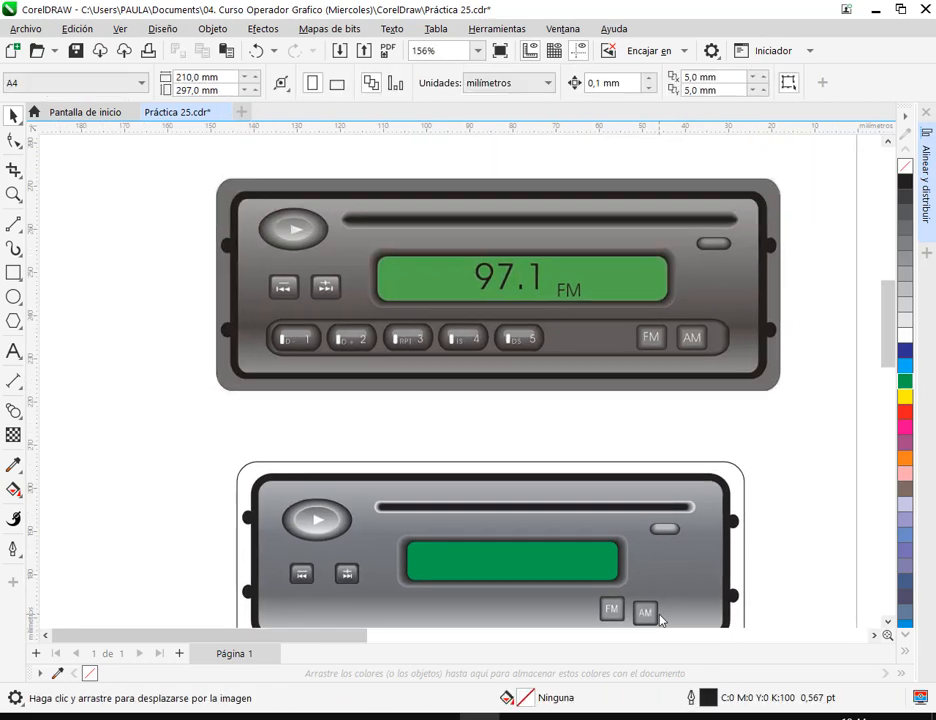
Move the disc slot, play button, small pill button and display together about 1.9 mm upward
left_click(606, 513)
left_click(315, 521, "shift")
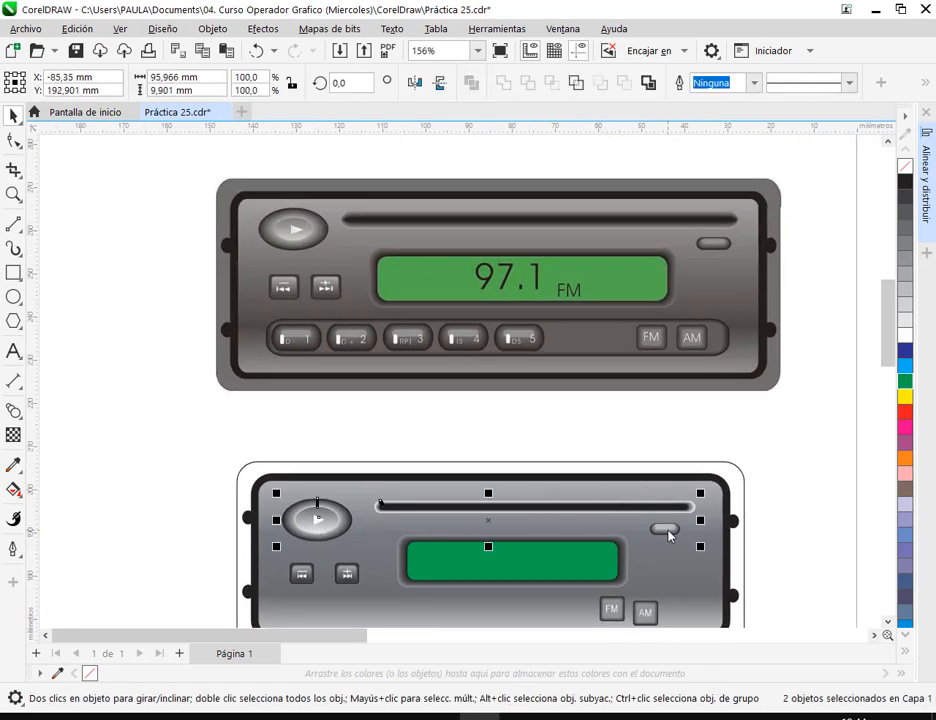
left_click(664, 528, "shift")
left_click(606, 559, "shift")
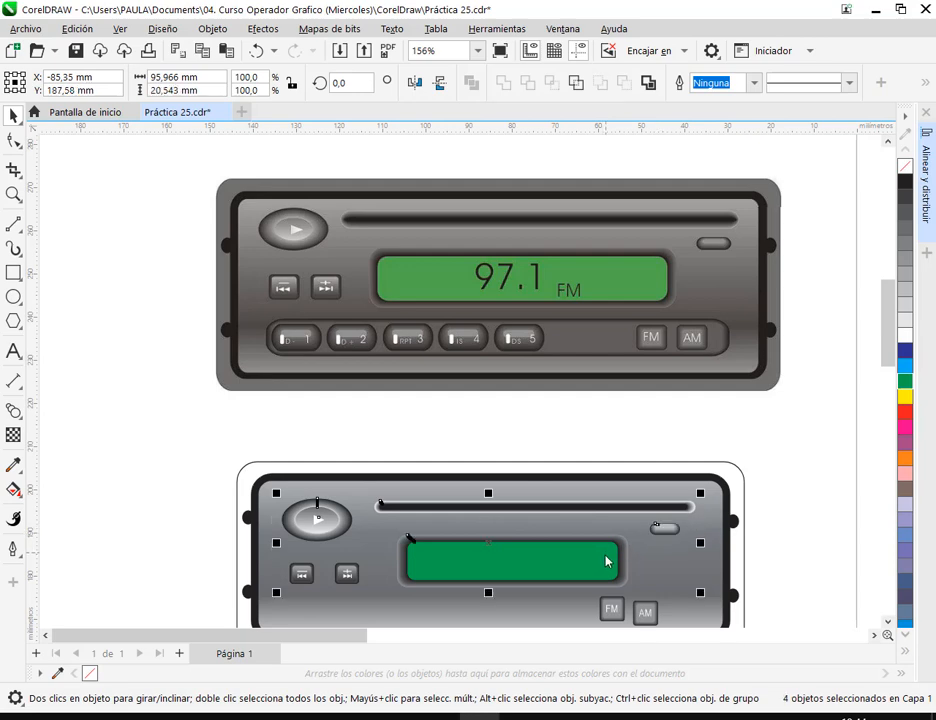
left_click_drag(606, 559, 606, 553)
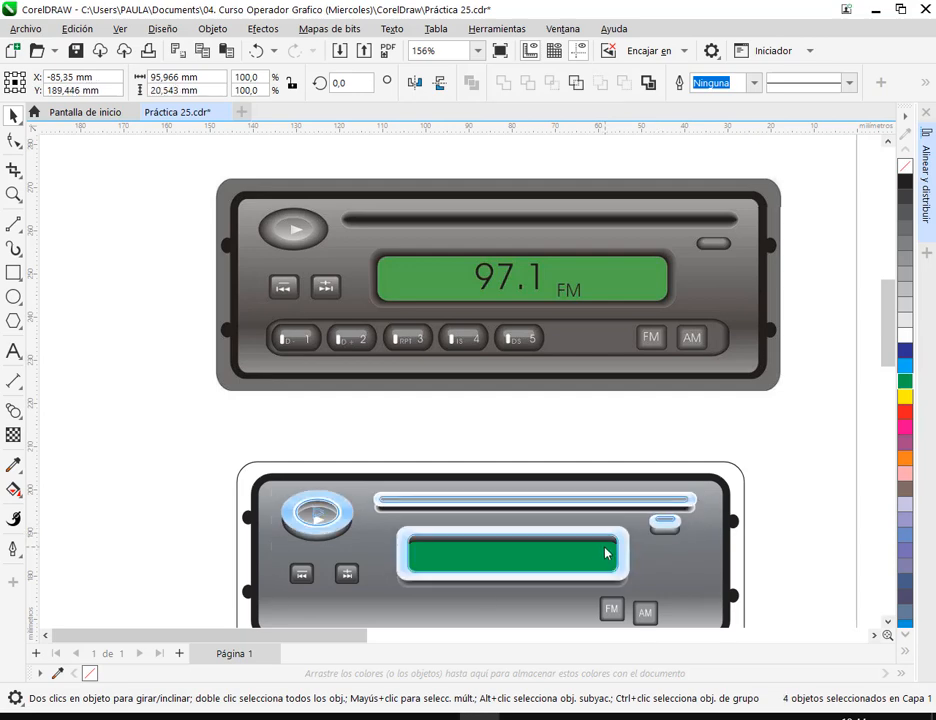
left_click(617, 459)
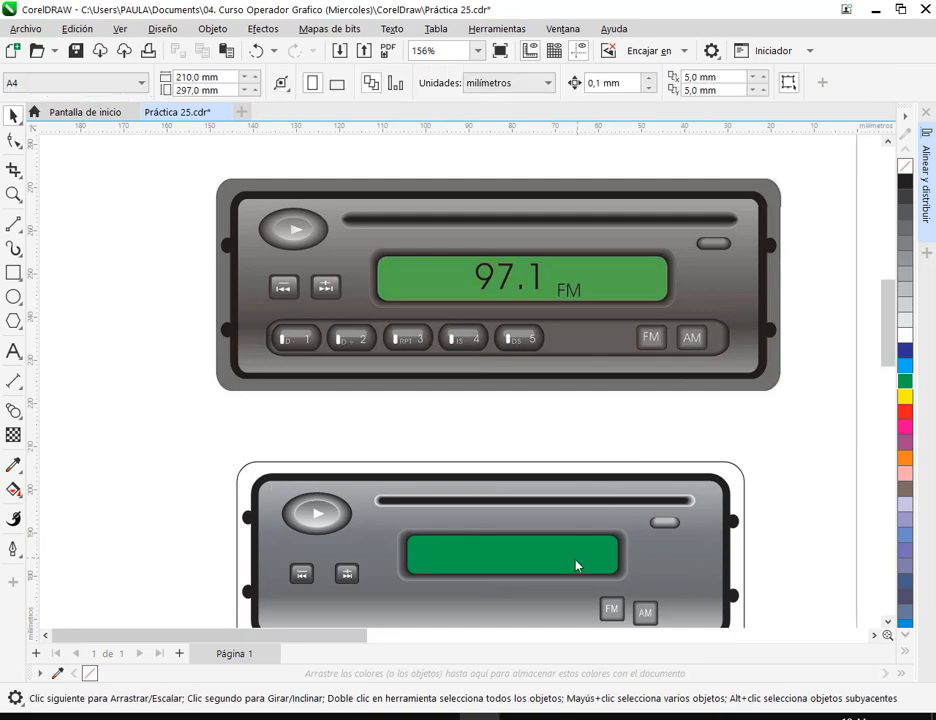
Shift the previous and next track buttons slightly up and closer together beneath the play button
left_click(567, 571)
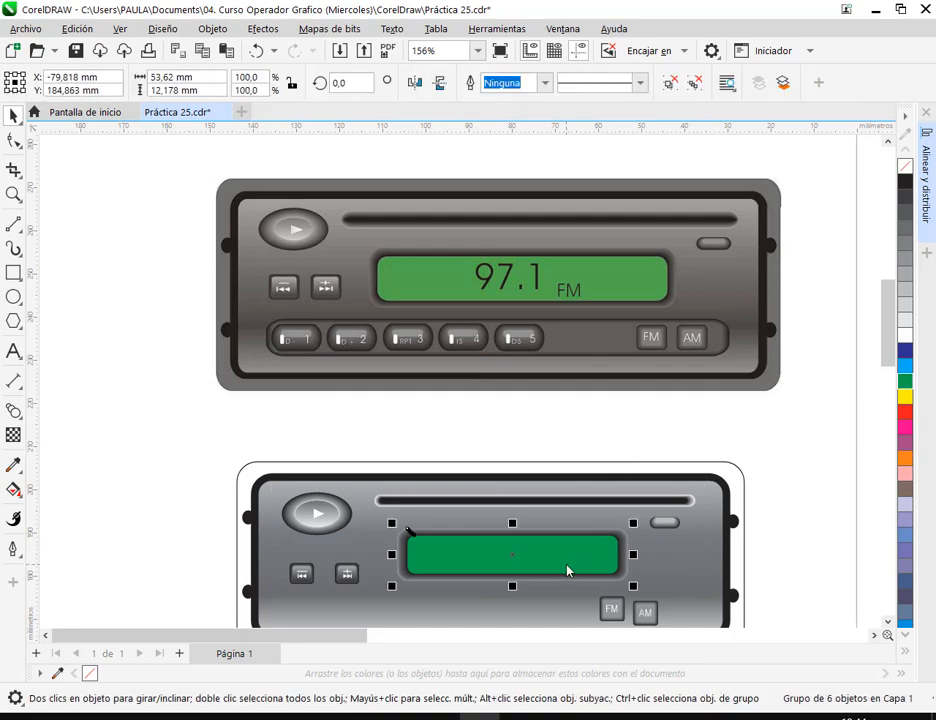
left_click(303, 580)
mouse_move(303, 583)
left_mouse_down()
mouse_move(312, 573)
mouse_move(345, 573)
mouse_move(310, 572)
left_mouse_up()
left_click(348, 572)
key("Escape")
key("Escape")
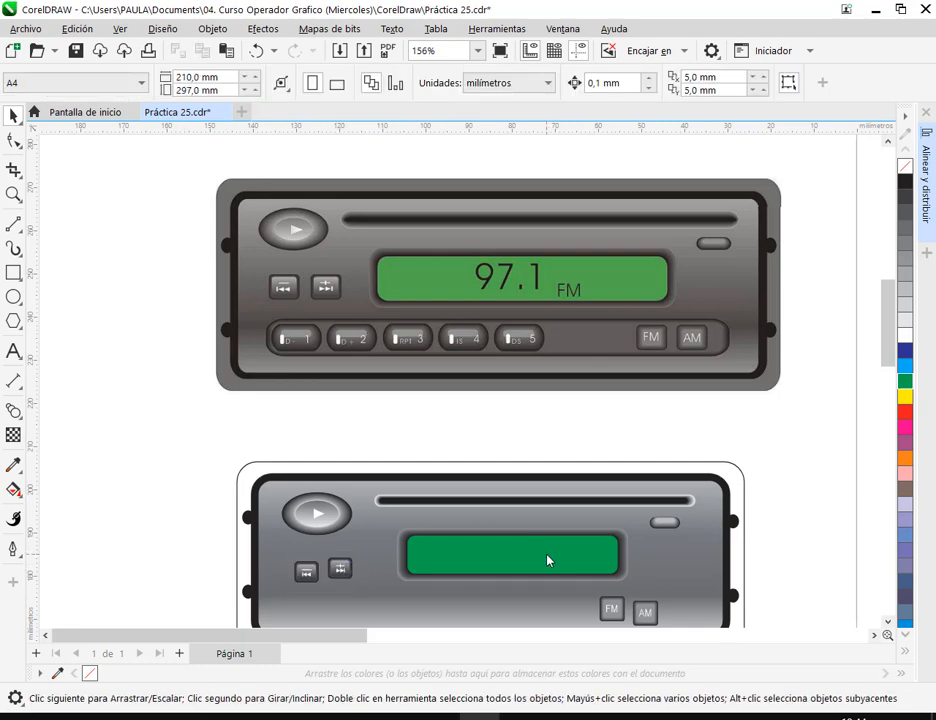
Move the AM button a little farther right of the FM button, level with it, and save the drawing
left_click(547, 560)
left_click(806, 573)
left_click_drag(642, 615, 632, 479)
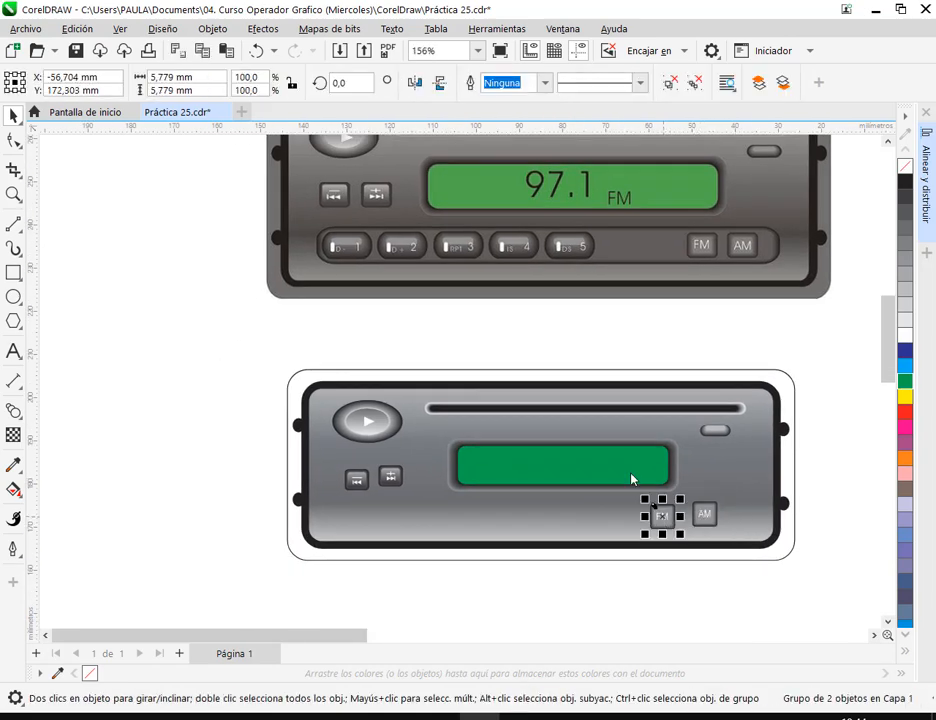
key("ctrl+s")
key("Escape")
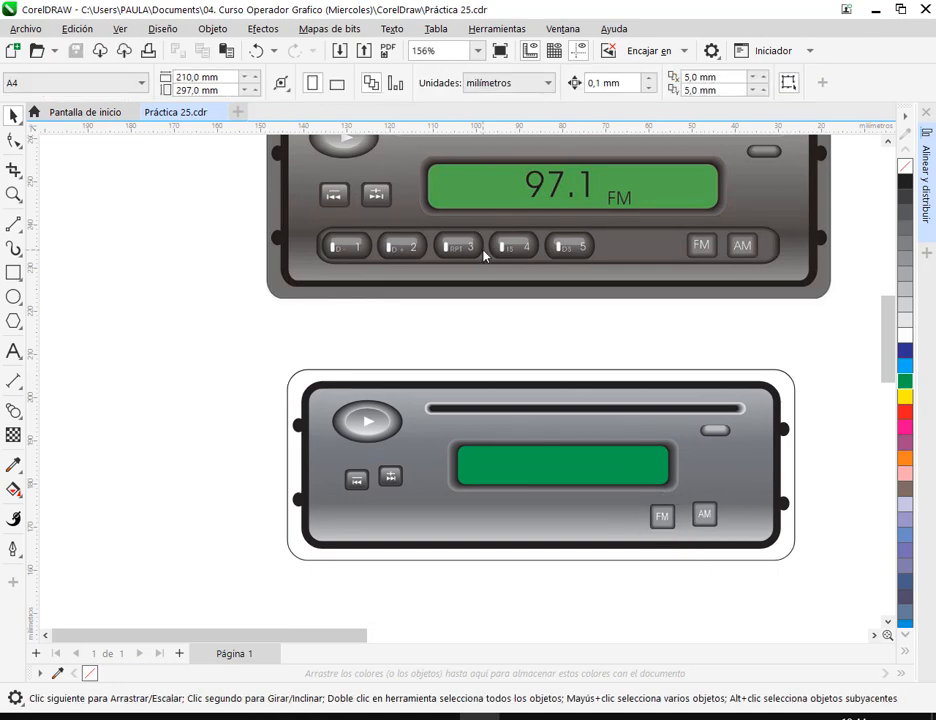
Draw a rectangle about 10.7 by 5.7 mm below the reference radio's DS 5 button
scroll(541, 181, "up", 5)
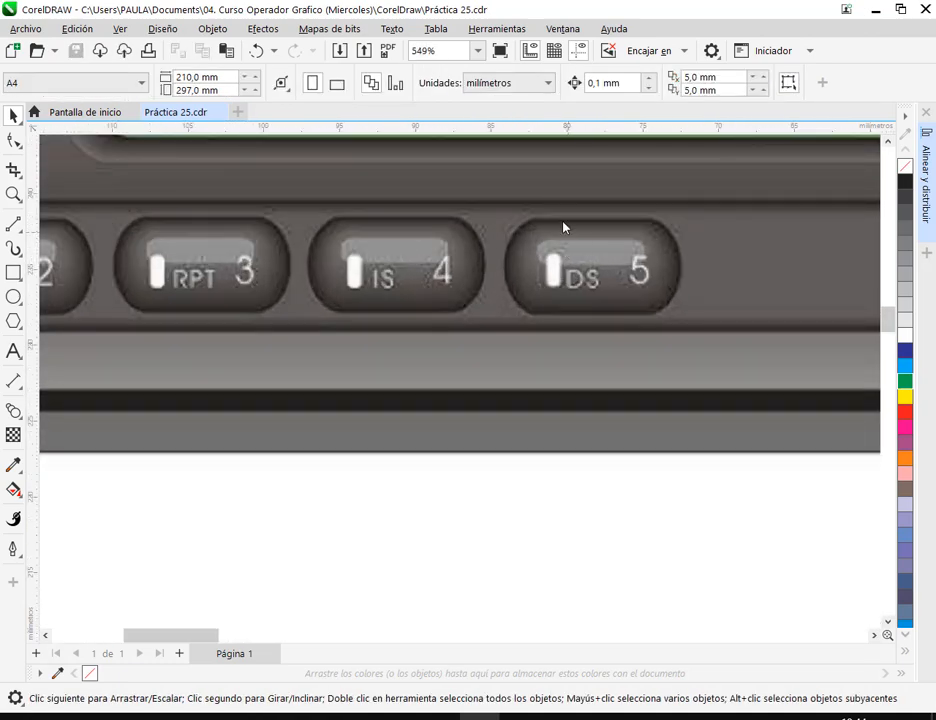
left_click_drag(549, 324, 443, 328)
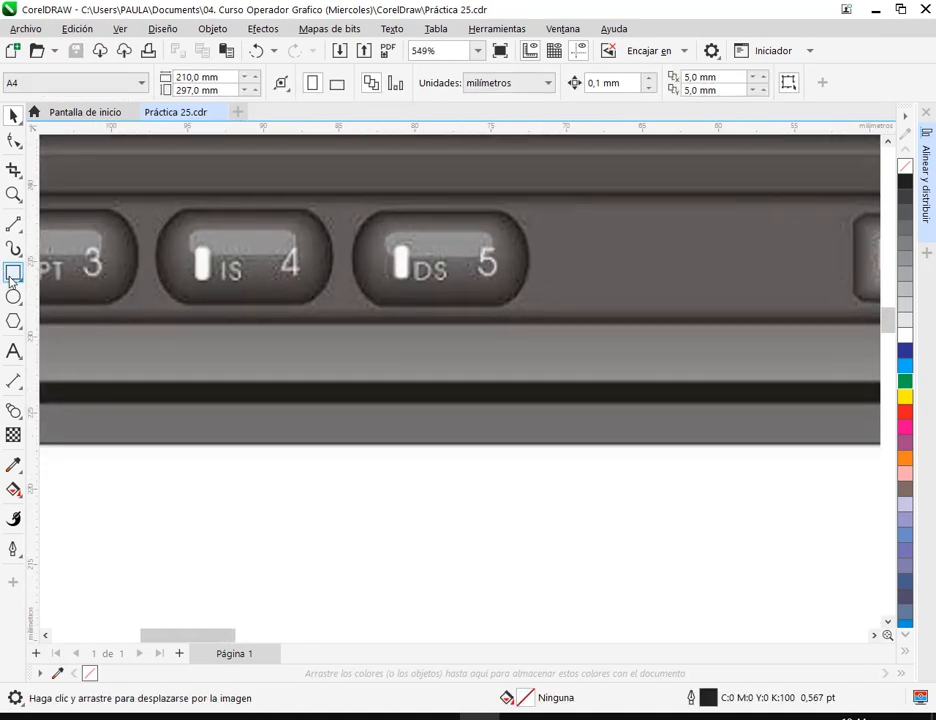
left_click(13, 272)
left_click_drag(362, 475, 523, 566)
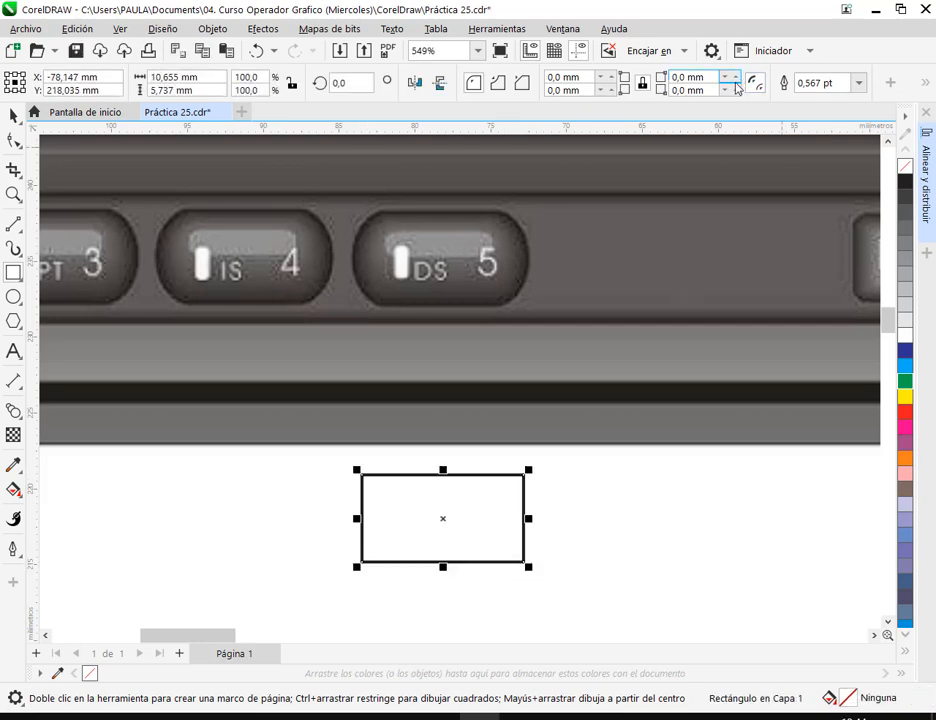
Round all four corners of the new button rectangle to a 2.1 mm radius
left_click_drag(725, 74, 742, 33)
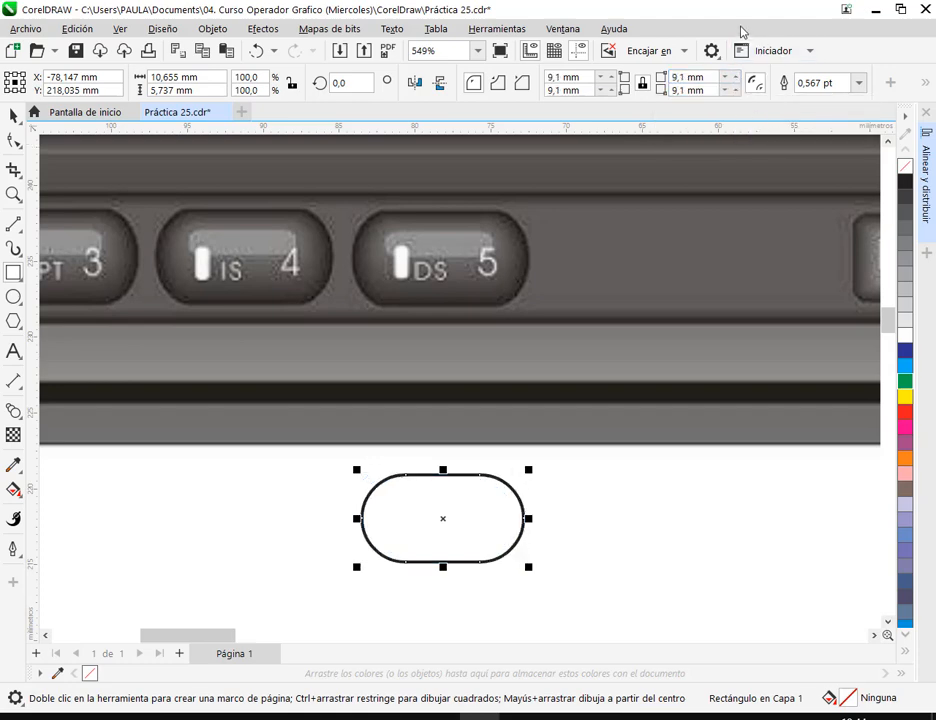
left_click(724, 92)
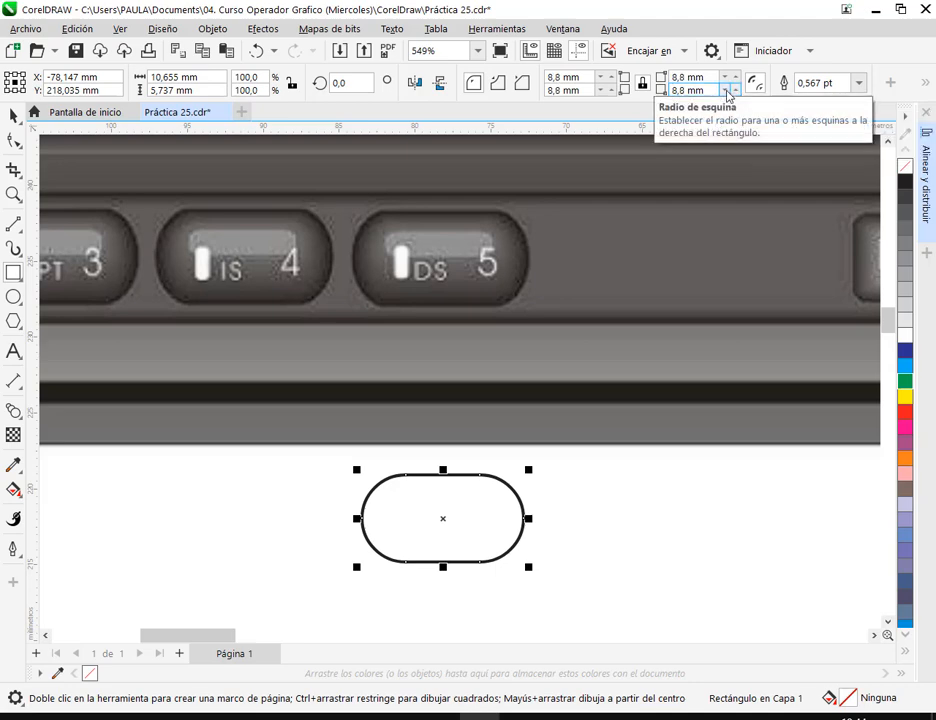
left_click(726, 92)
left_click(726, 92)
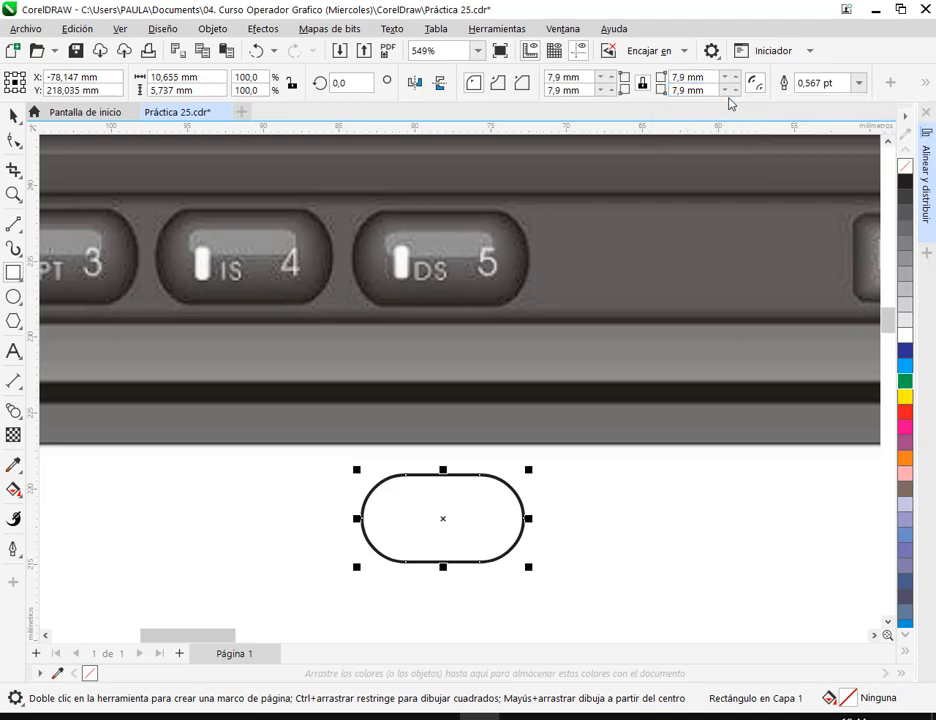
left_click(729, 92)
left_click(729, 92)
left_click(729, 92)
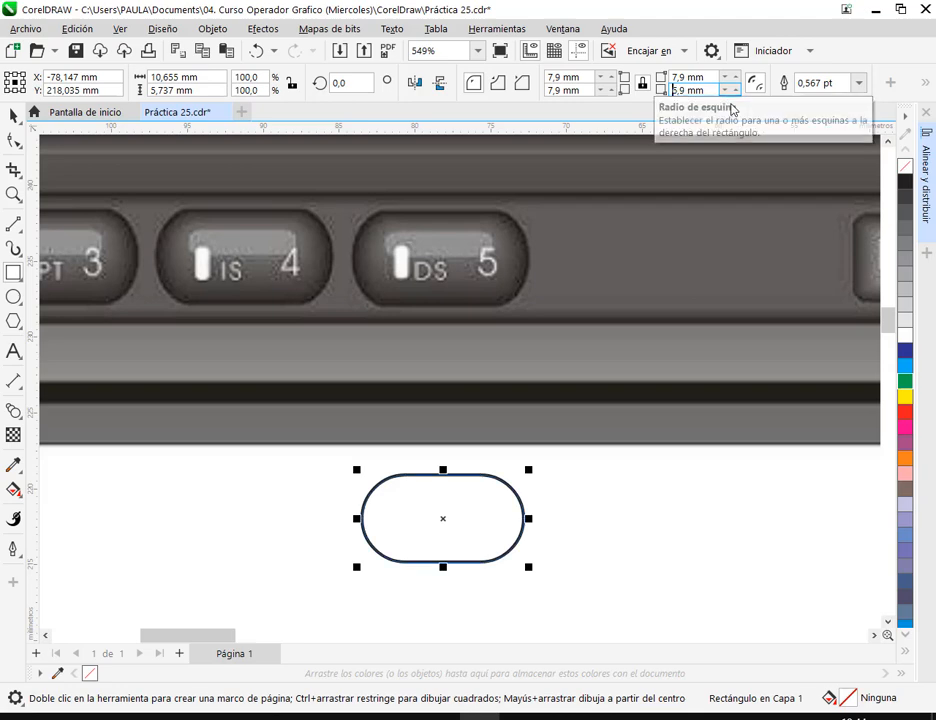
left_click_drag(731, 112, 727, 142)
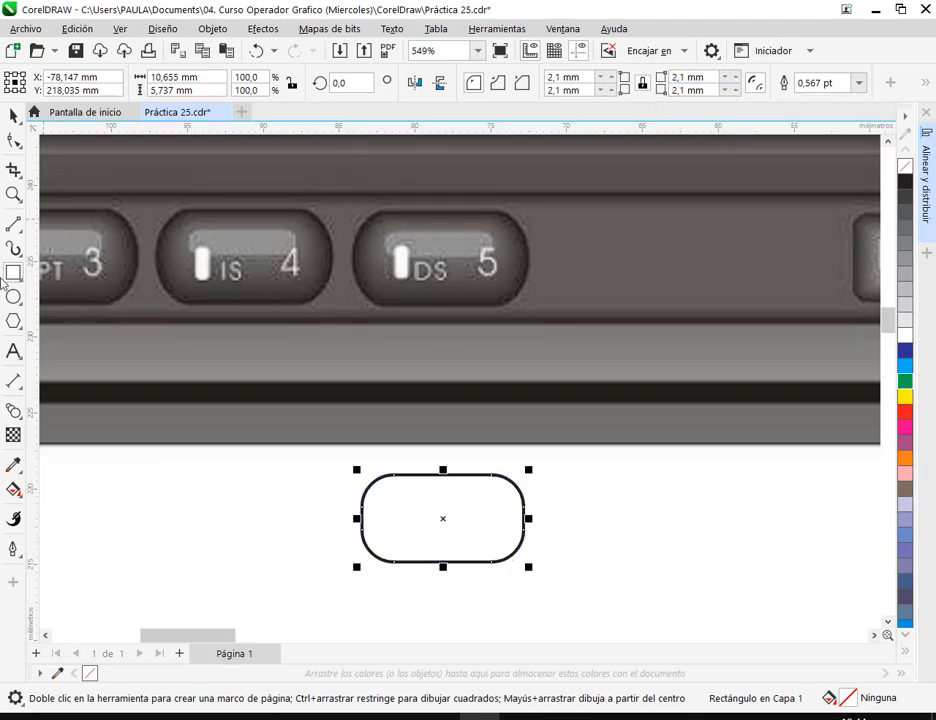
left_click(13, 117)
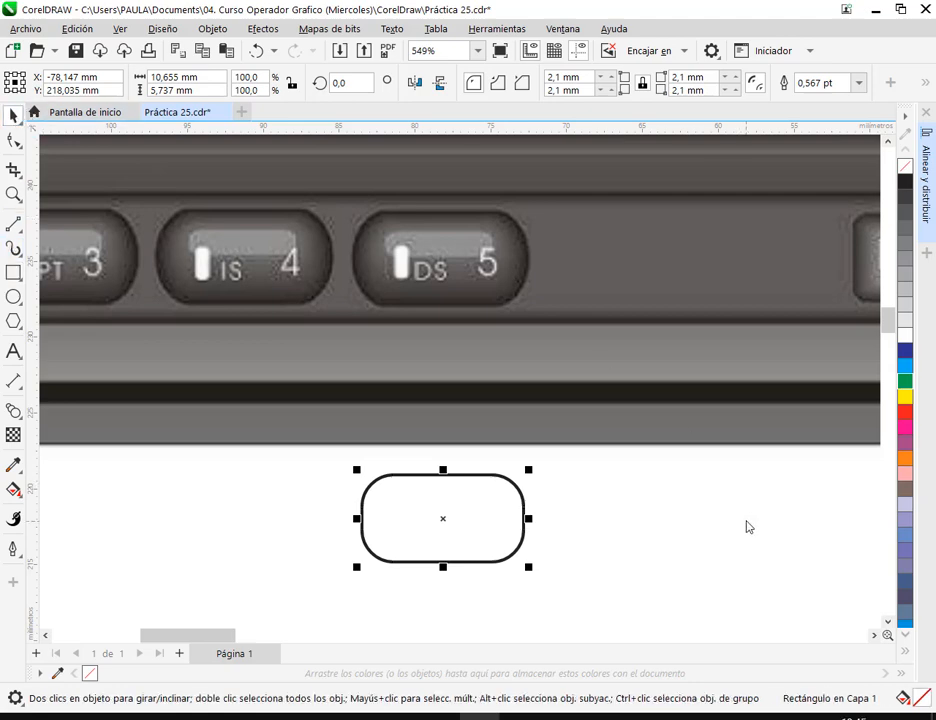
left_click(745, 522)
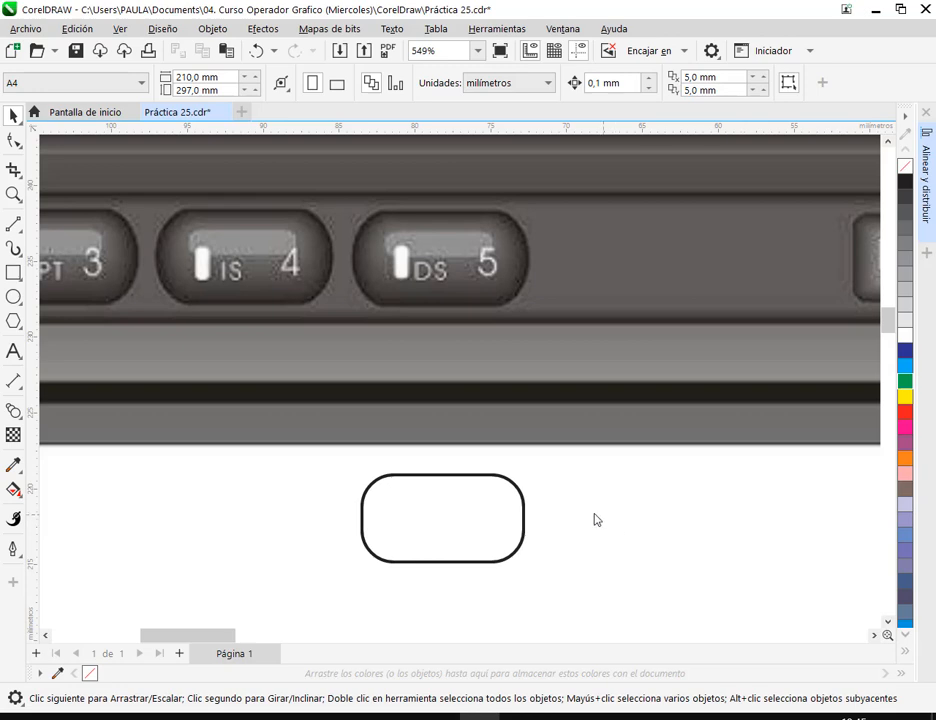
Shift the rounded rectangle slightly left and place a reduced copy about 7 by 1.9 mm inside its upper part
left_click_drag(500, 520, 426, 525)
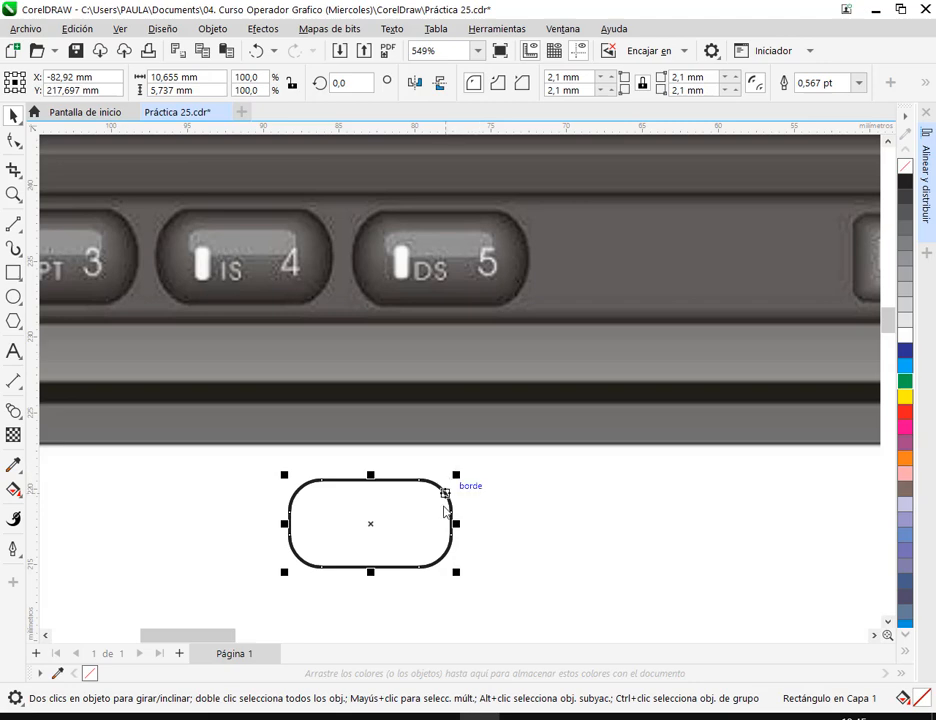
left_click_drag(458, 578, 386, 512)
left_click(397, 517)
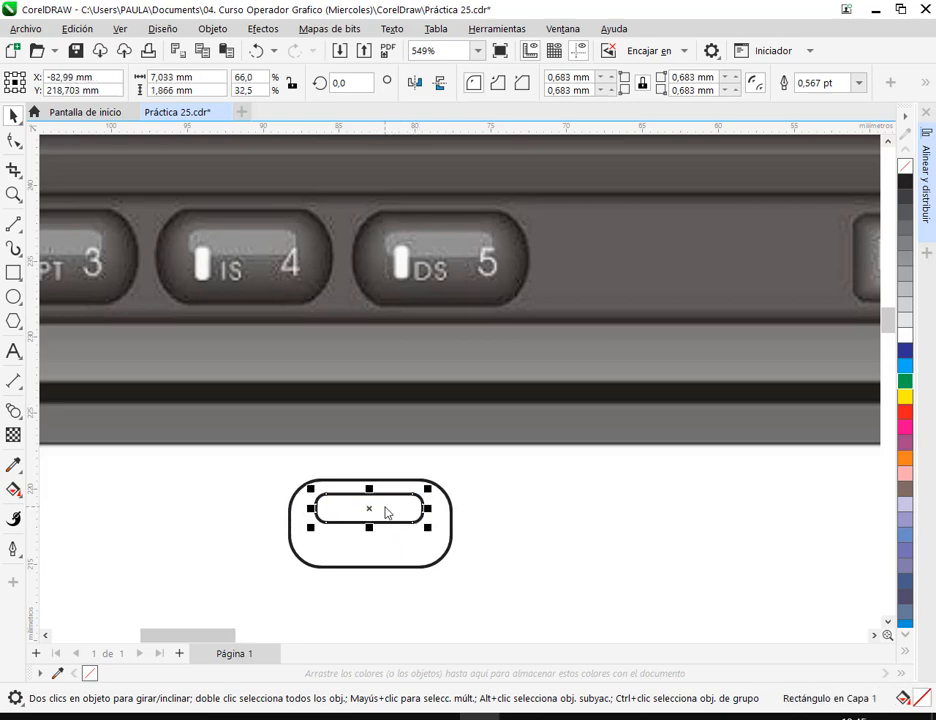
Shift the inner rounded rectangle slightly down and right, and narrow it symmetrically to about 6.1 mm wide
left_click(533, 522)
left_click(401, 516)
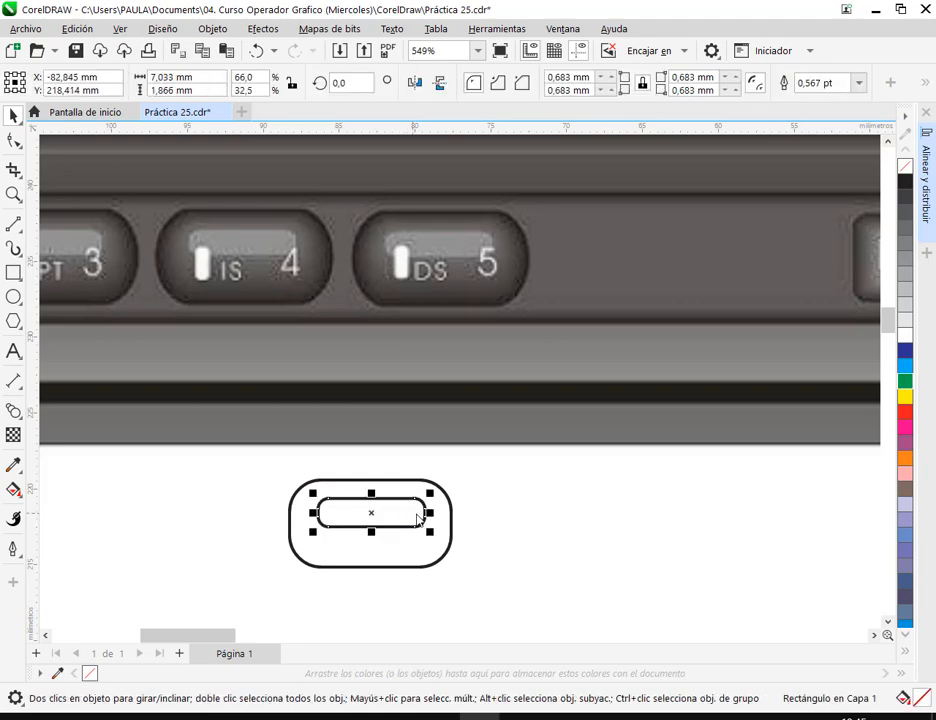
left_click_drag(439, 510, 424, 519)
left_click(539, 505)
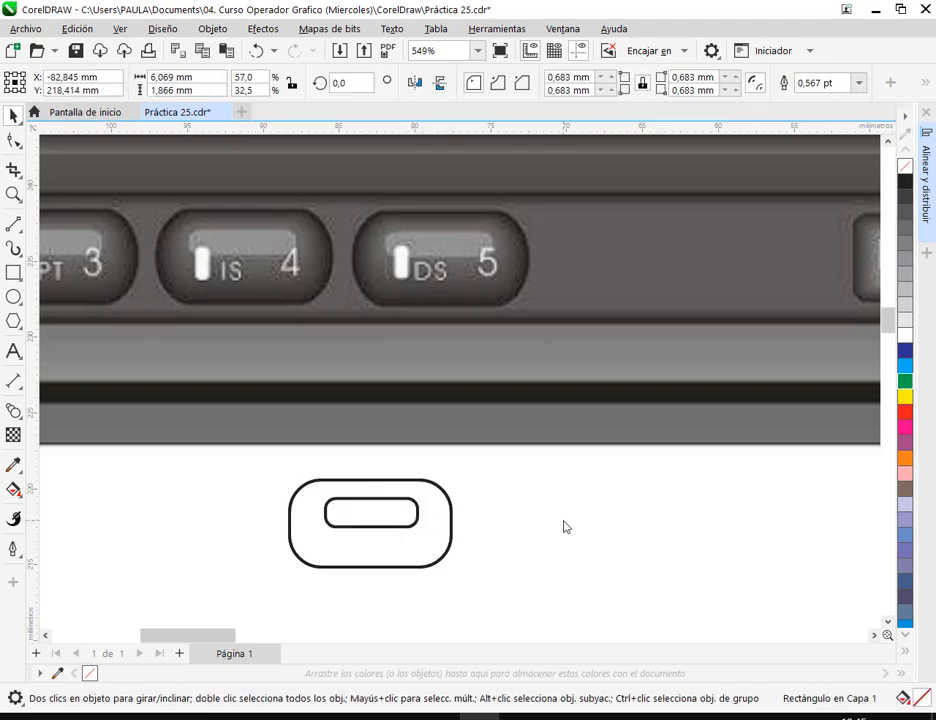
Fill the inner rounded rectangle with very light grey and the outer button rectangle with black
left_click(364, 517)
left_click(906, 308)
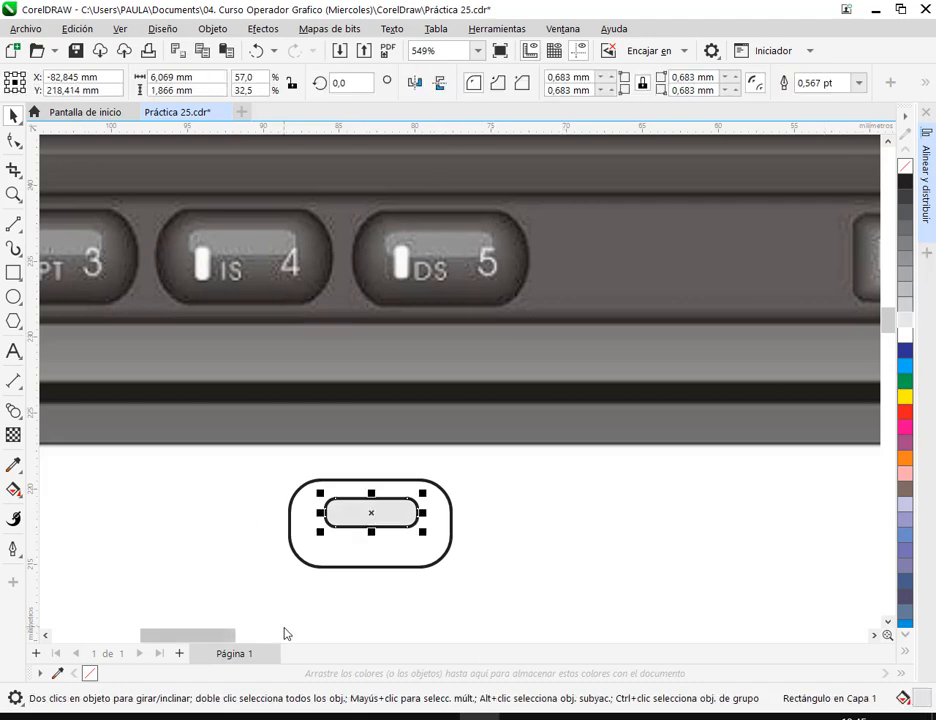
left_click(350, 566)
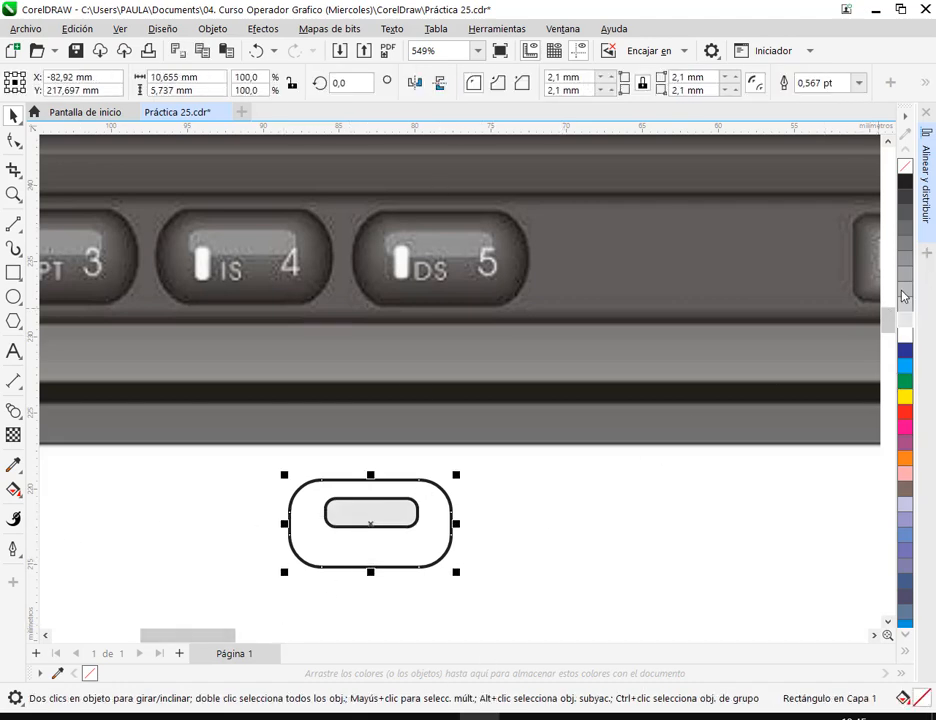
left_click(905, 238)
left_click(905, 183)
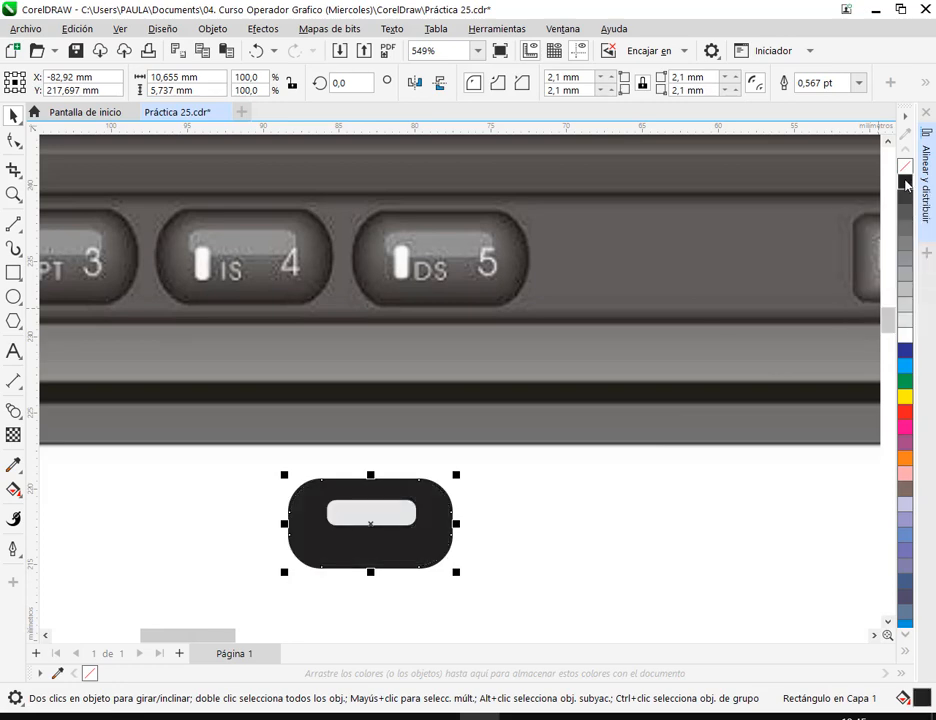
left_click(589, 549)
Blend the light inner rectangle into the black outer one with 20 steps and remove the outlines
left_click(13, 410)
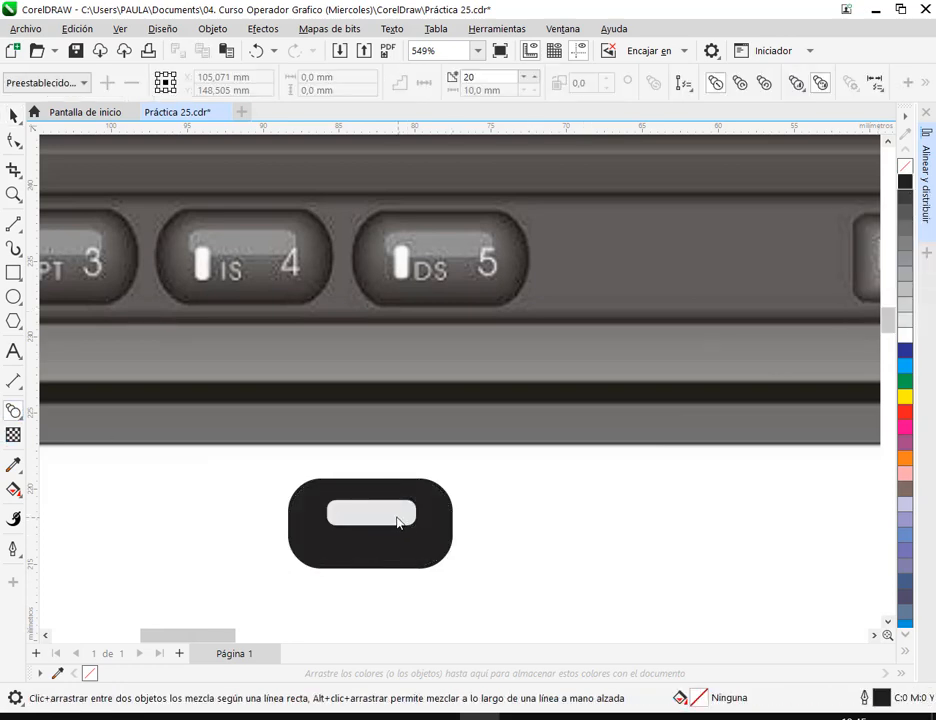
left_click_drag(397, 521, 428, 548)
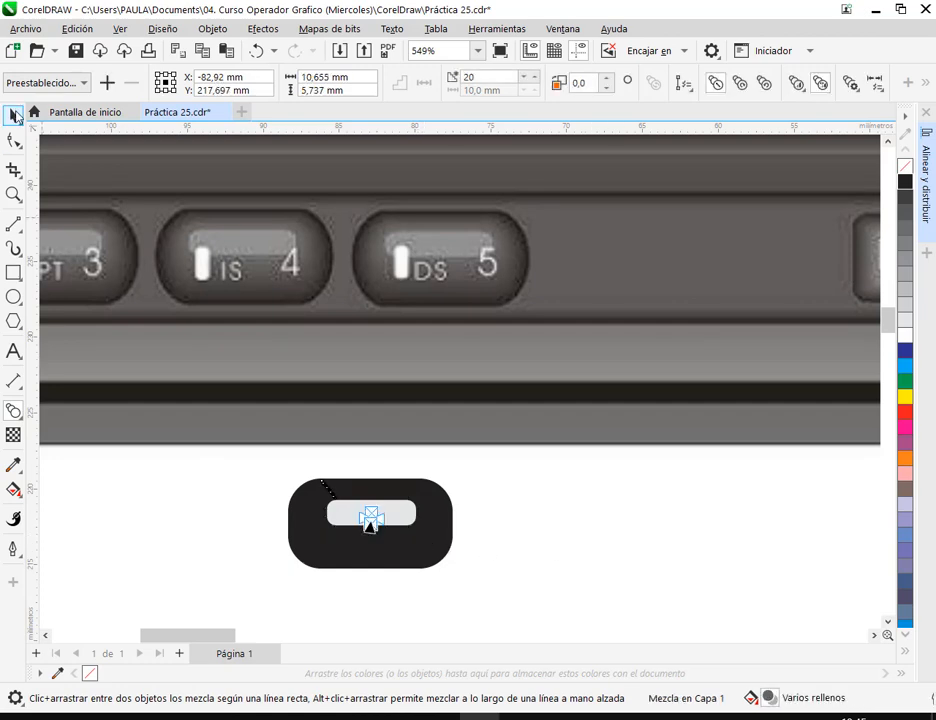
key("space")
left_click(472, 476)
left_click_drag(476, 455, 265, 614)
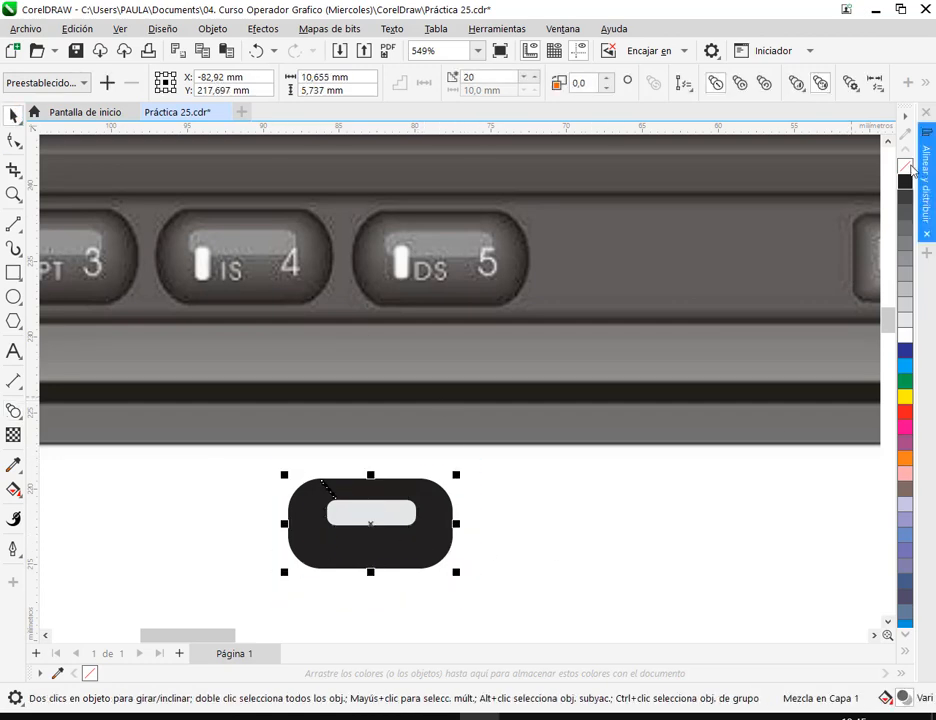
right_click(909, 167)
left_click(576, 556)
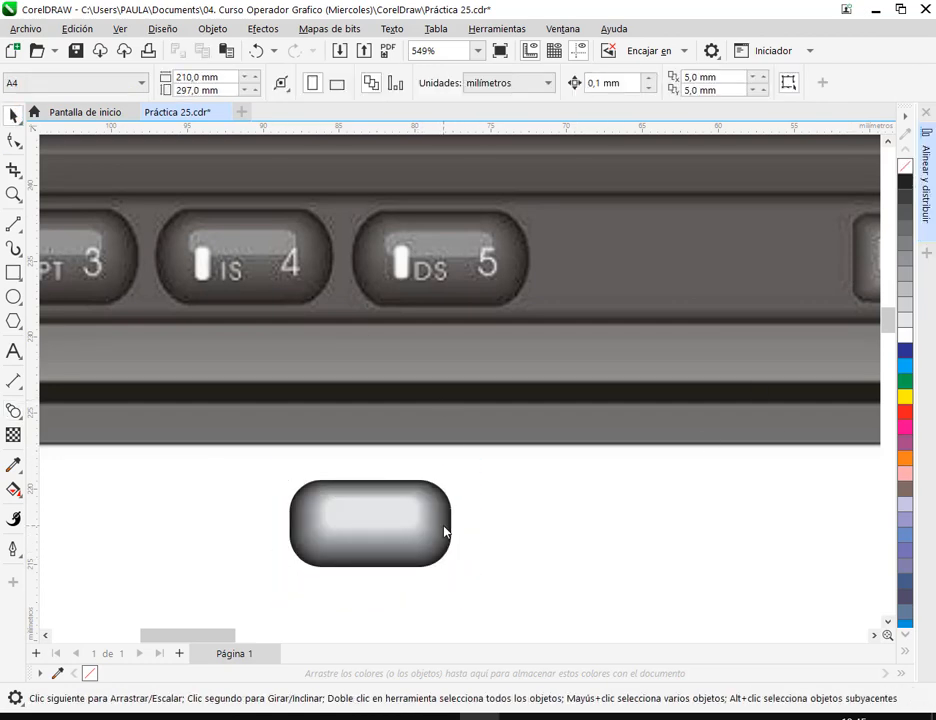
Recolour the blend's inner rectangle with a slightly darker light grey
left_click(385, 518)
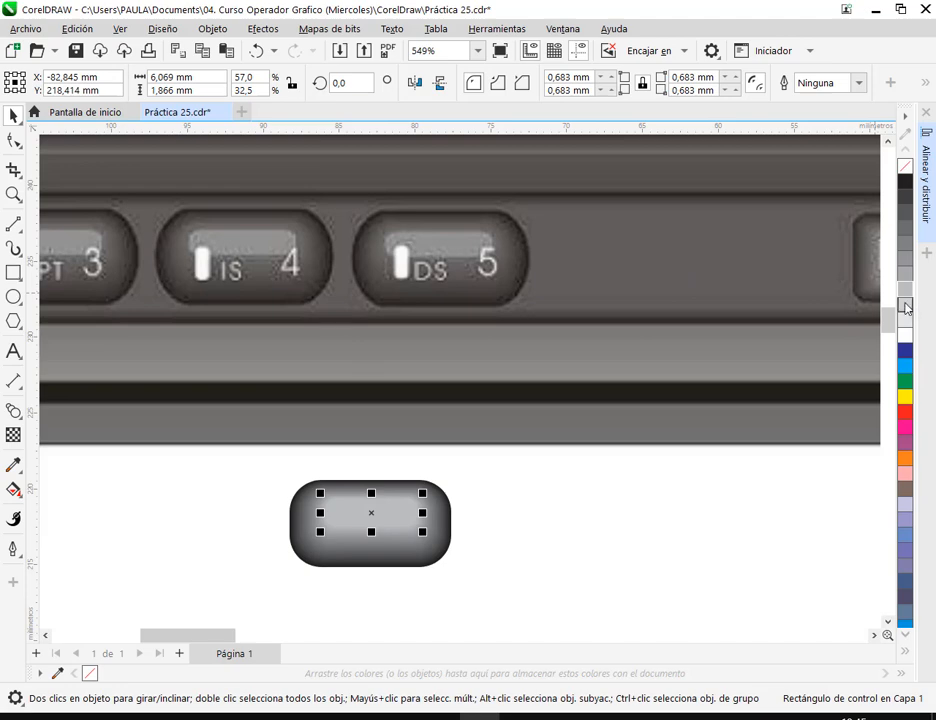
left_click(905, 305)
left_click(647, 532)
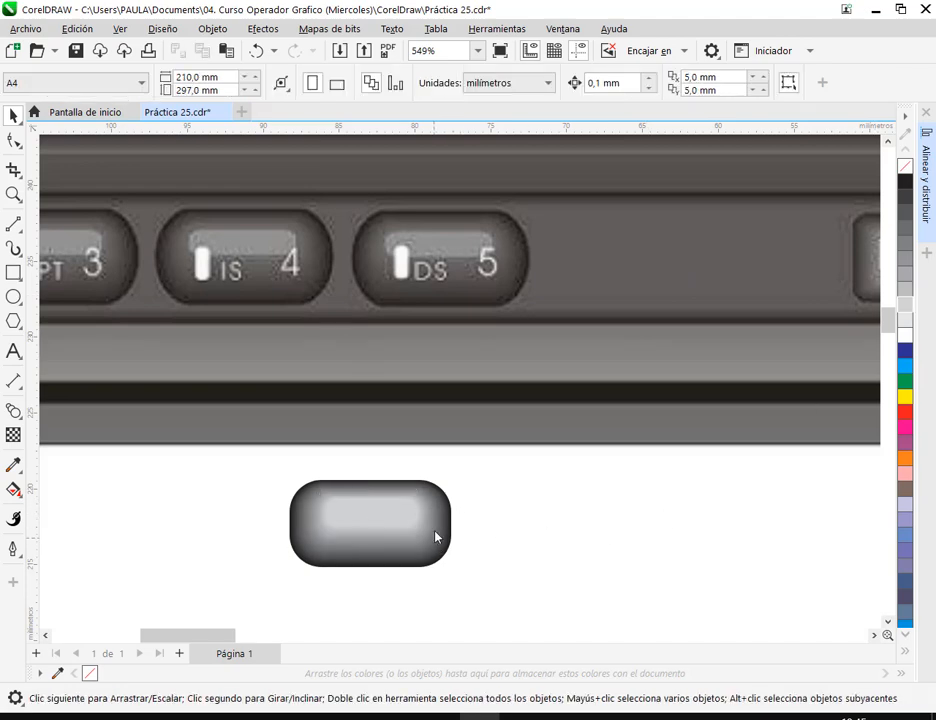
Clear the blend between the button's inner and outer rectangles
left_click(378, 518)
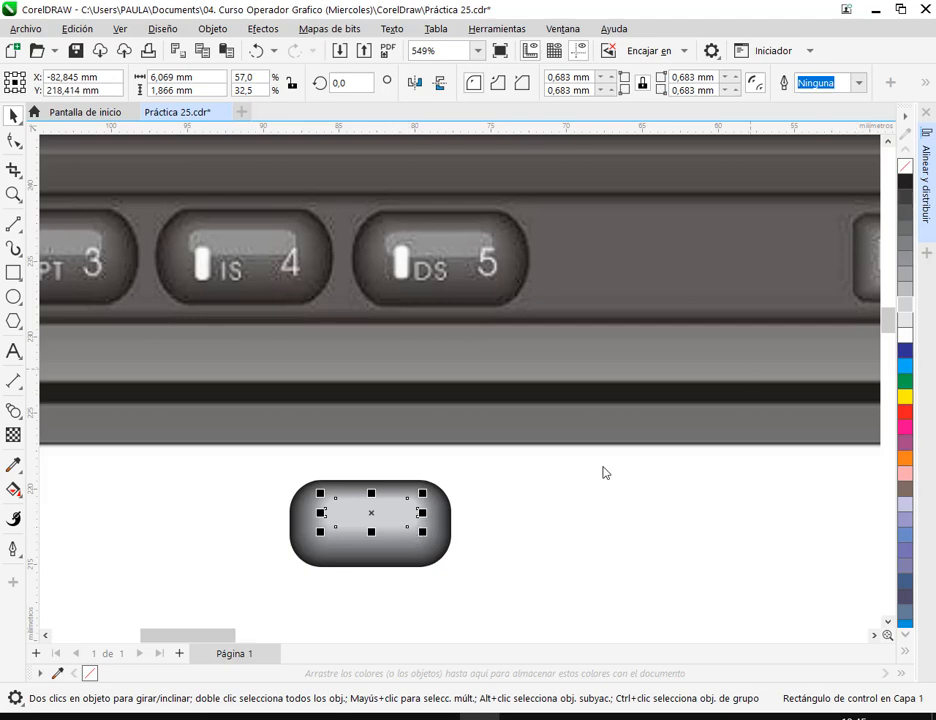
left_click(366, 545)
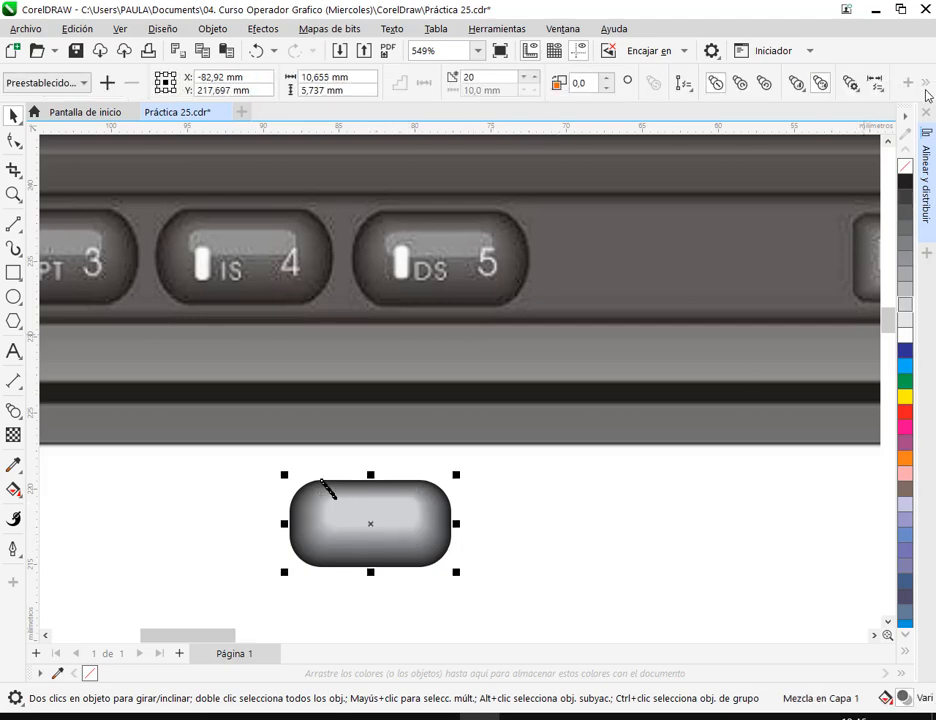
left_click(680, 83)
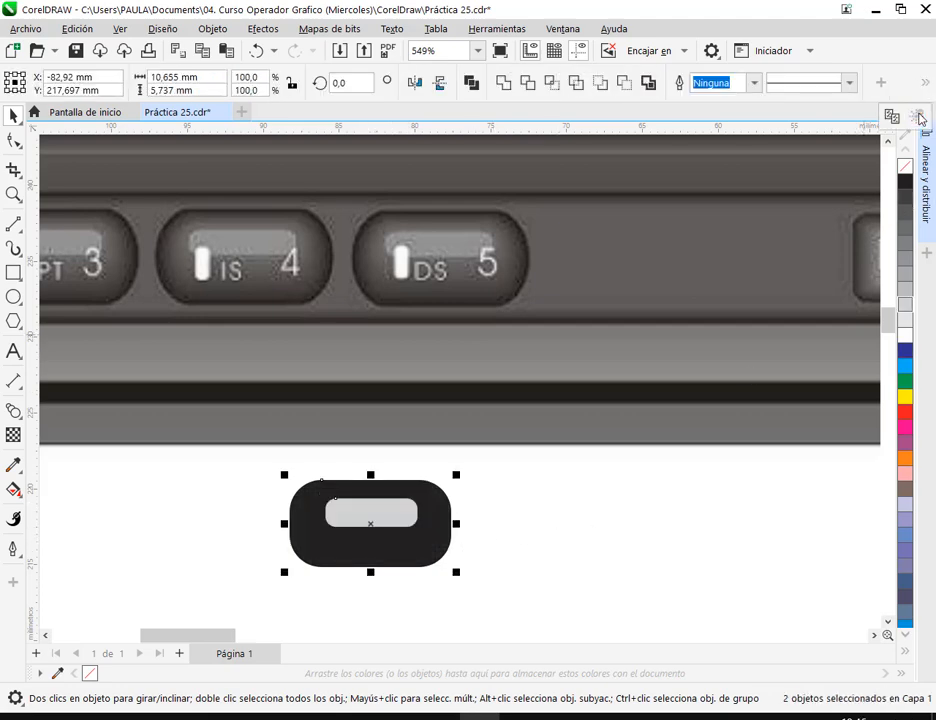
left_click(453, 514)
Place a centred, proportionally reduced copy of the black rectangle, about 8.2 by 4.4 mm, and fill it with medium grey
left_click(431, 507)
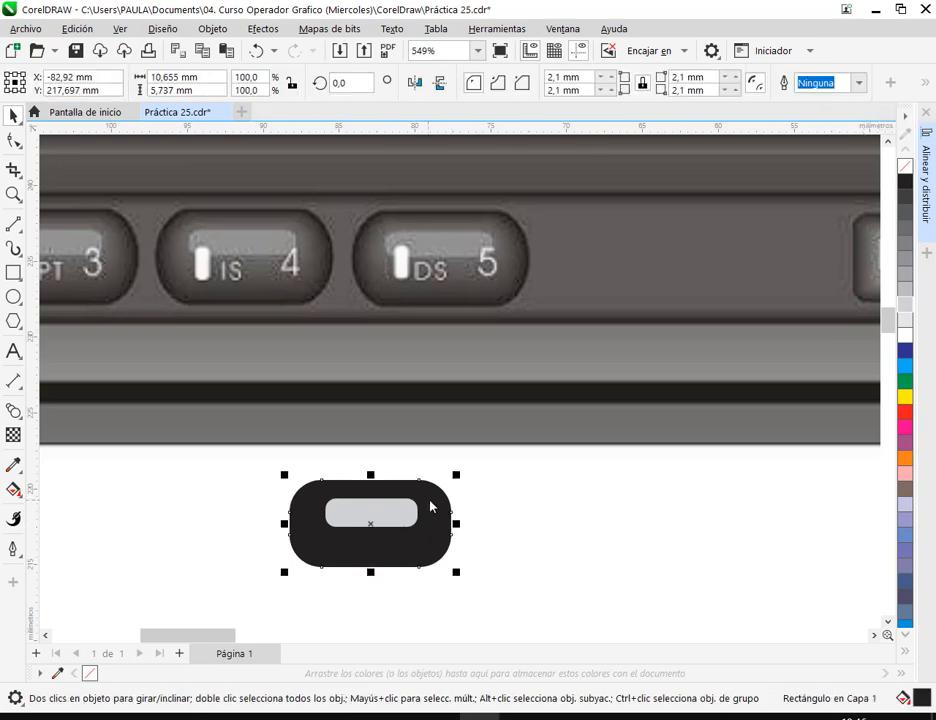
scroll(410, 540, "up", 2)
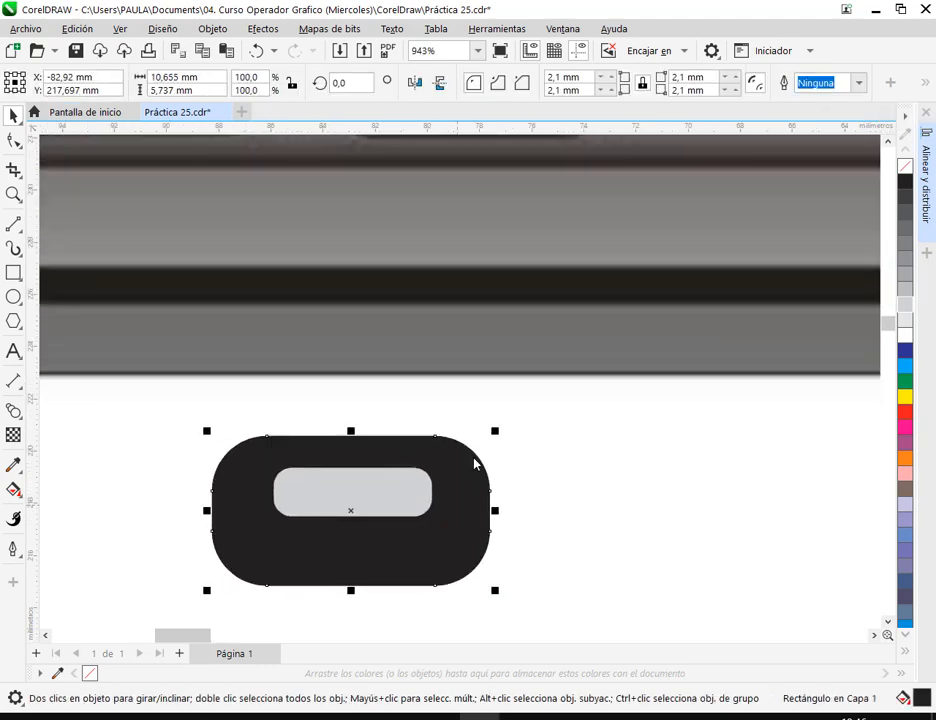
left_click_drag(495, 432, 498, 446)
left_click_drag(494, 453, 494, 453)
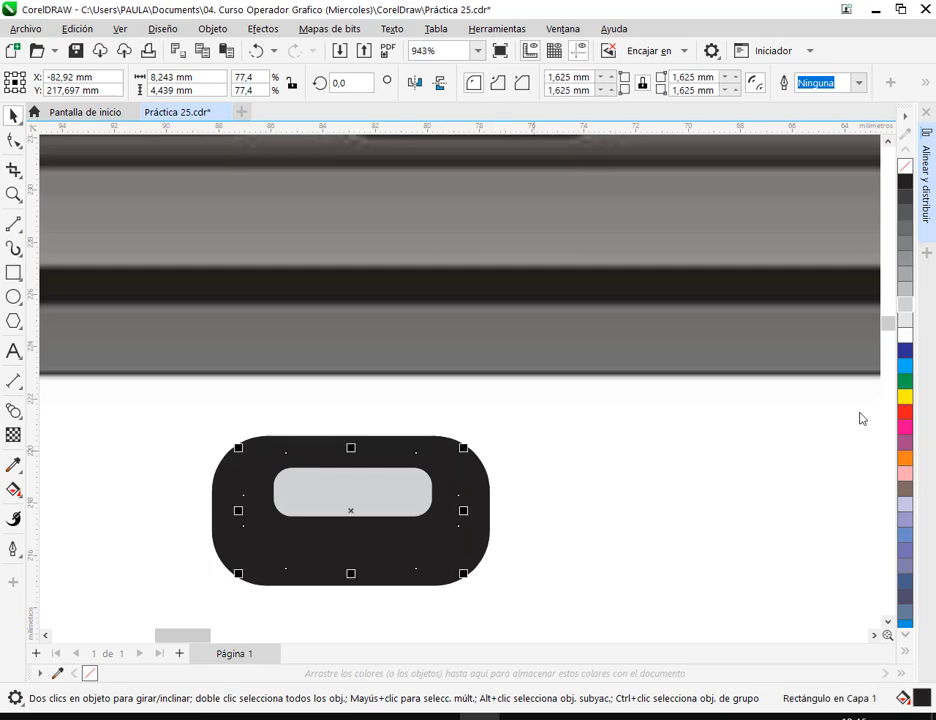
left_click(906, 260)
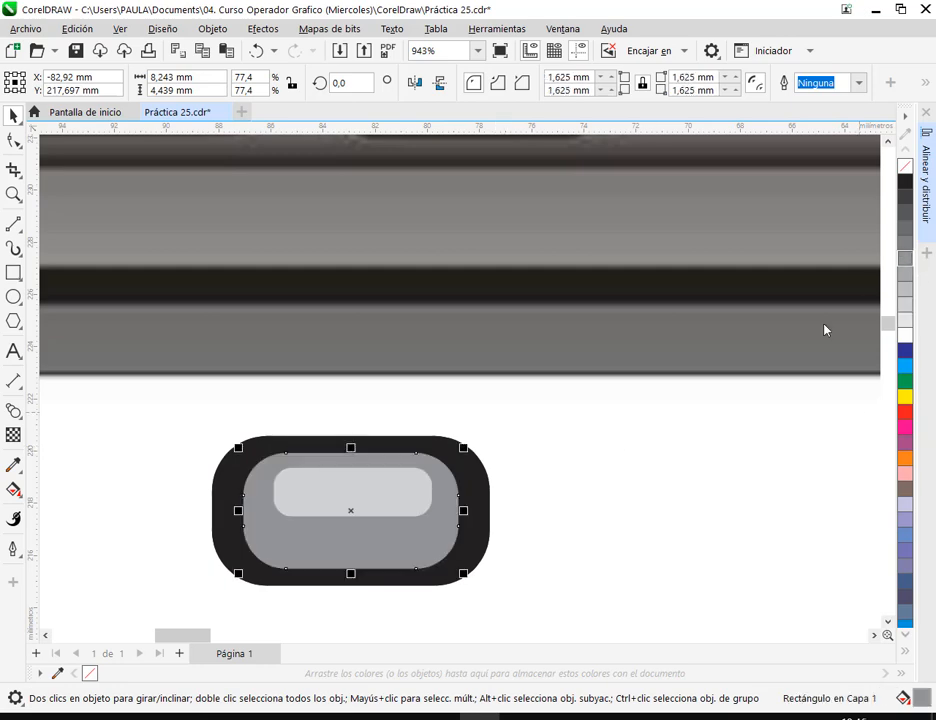
left_click(629, 451)
Blend the medium grey rectangle with the black outer one, and the light inner rectangle with the medium grey one
scroll(461, 563, "up", 1)
left_click(13, 410)
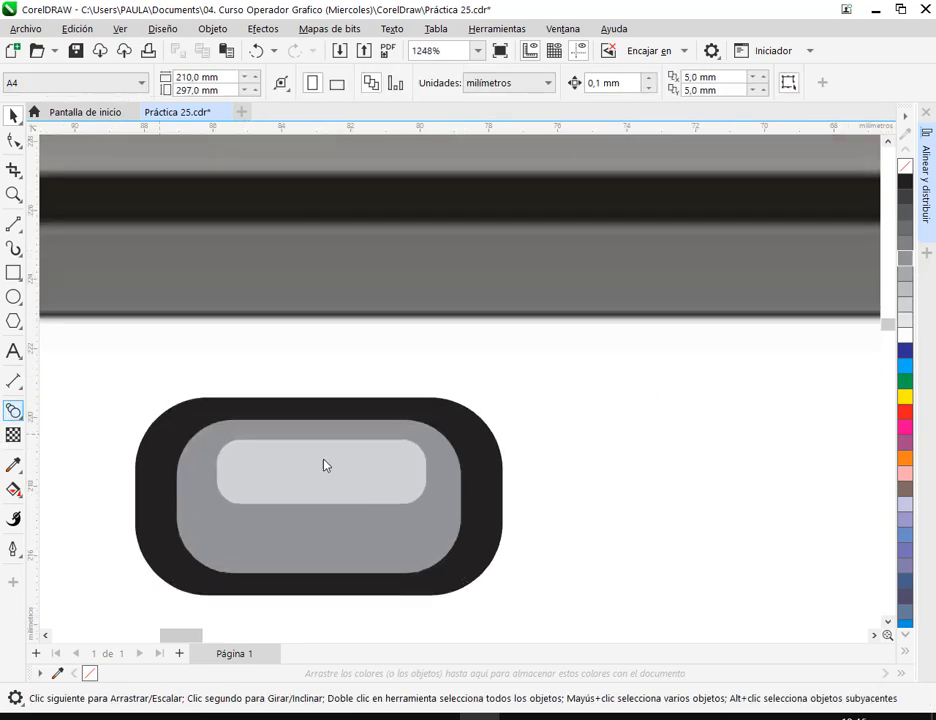
left_click_drag(443, 512, 483, 495)
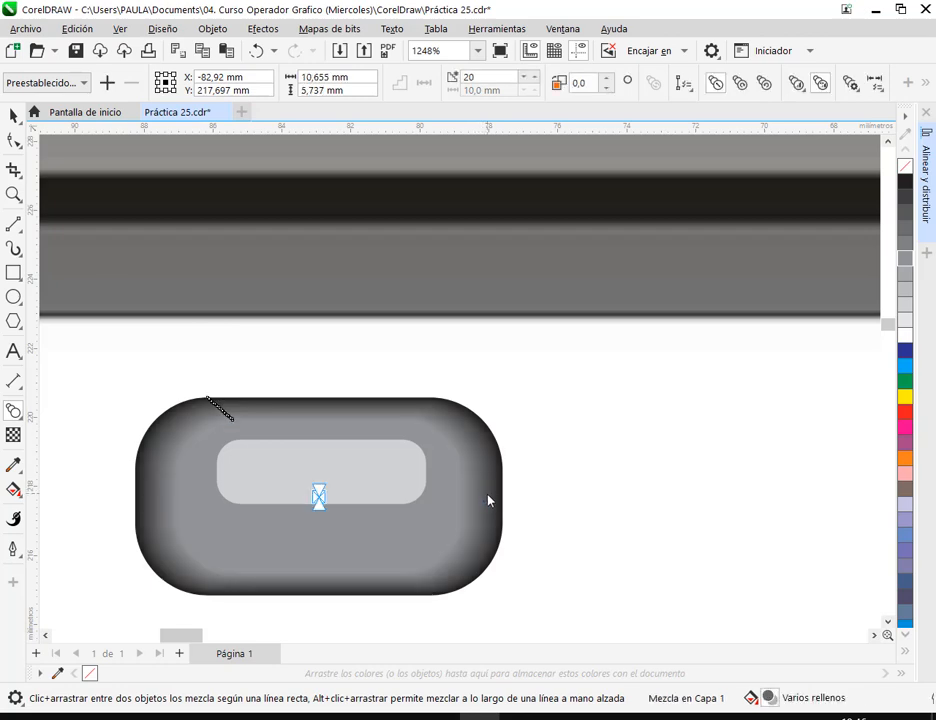
left_click_drag(374, 478, 400, 481)
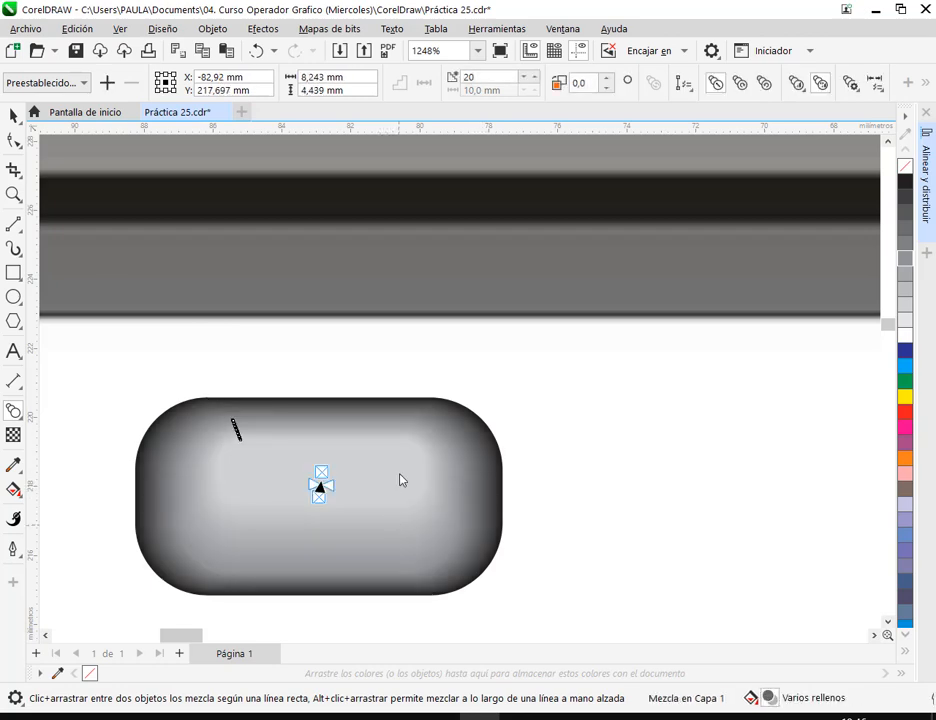
left_click(13, 116)
left_click(683, 497)
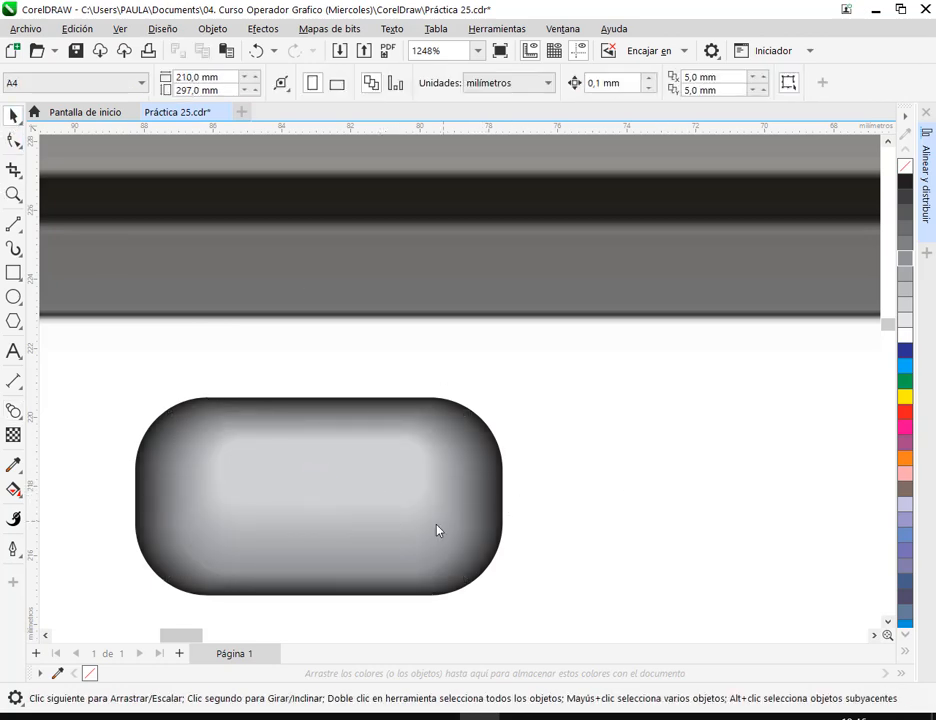
Select the inner blend's start object, the middle rectangle, and recolour it dark grey
left_click(415, 547)
scroll(658, 460, "down", 3)
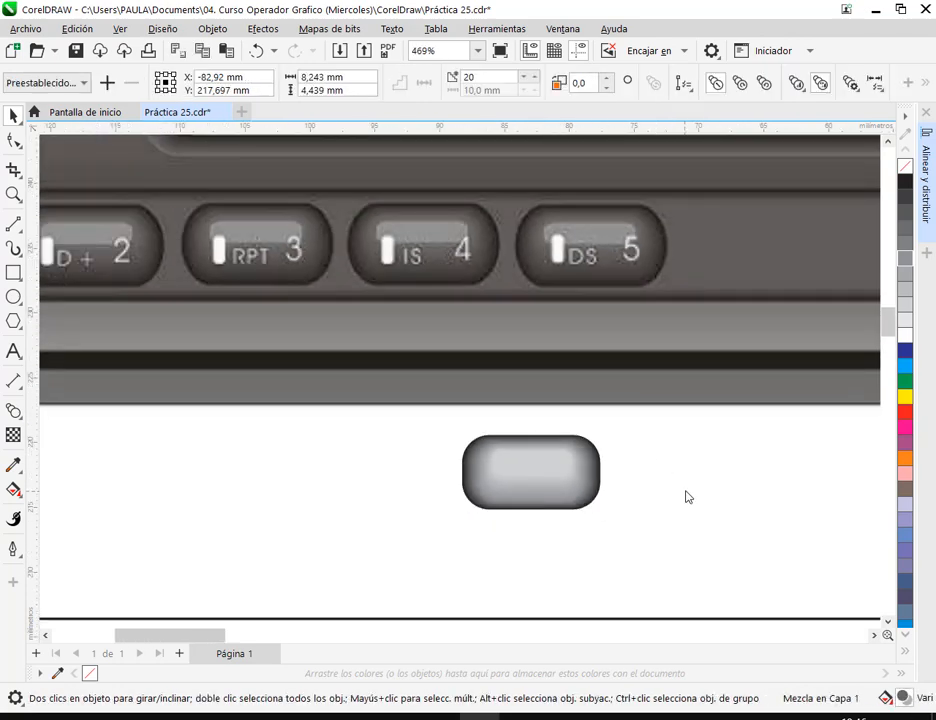
left_click(601, 504)
scroll(603, 483, "up", 3)
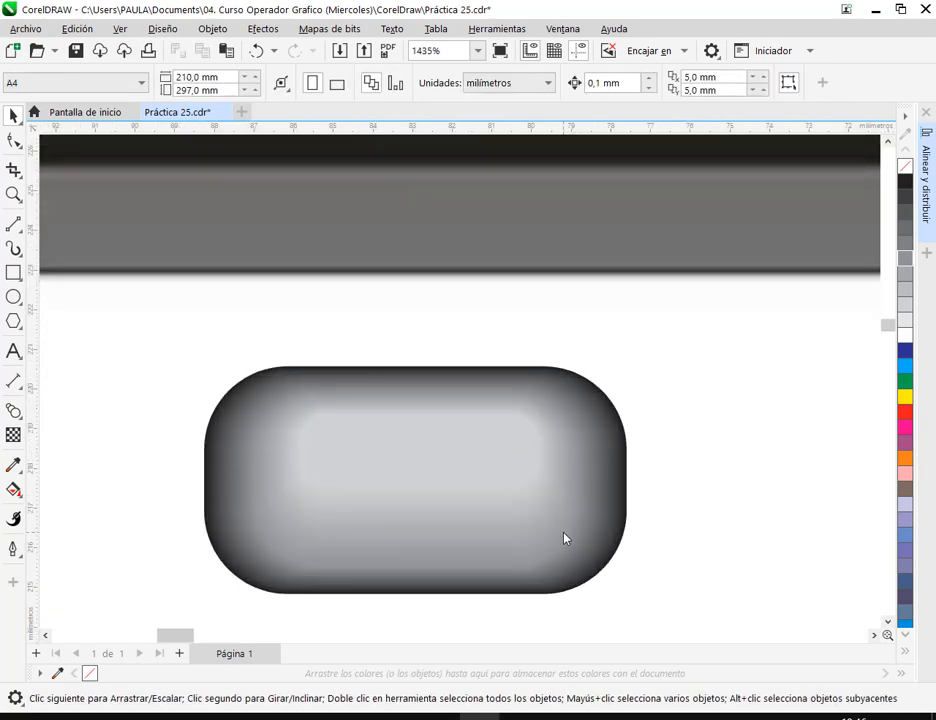
left_click(564, 534)
left_click(874, 83)
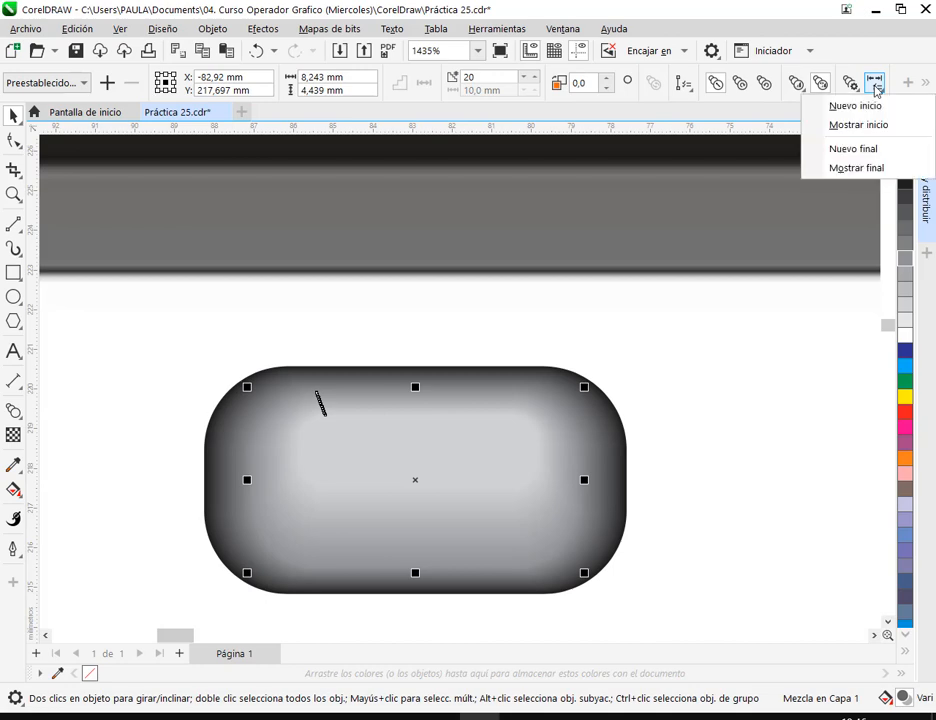
left_click(865, 127)
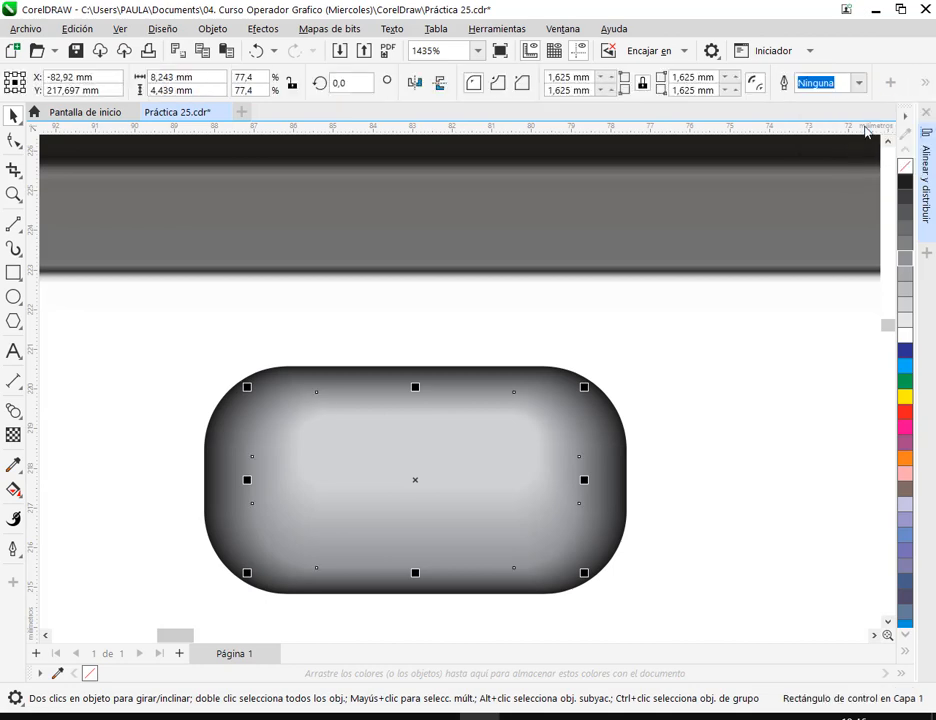
left_click(906, 226)
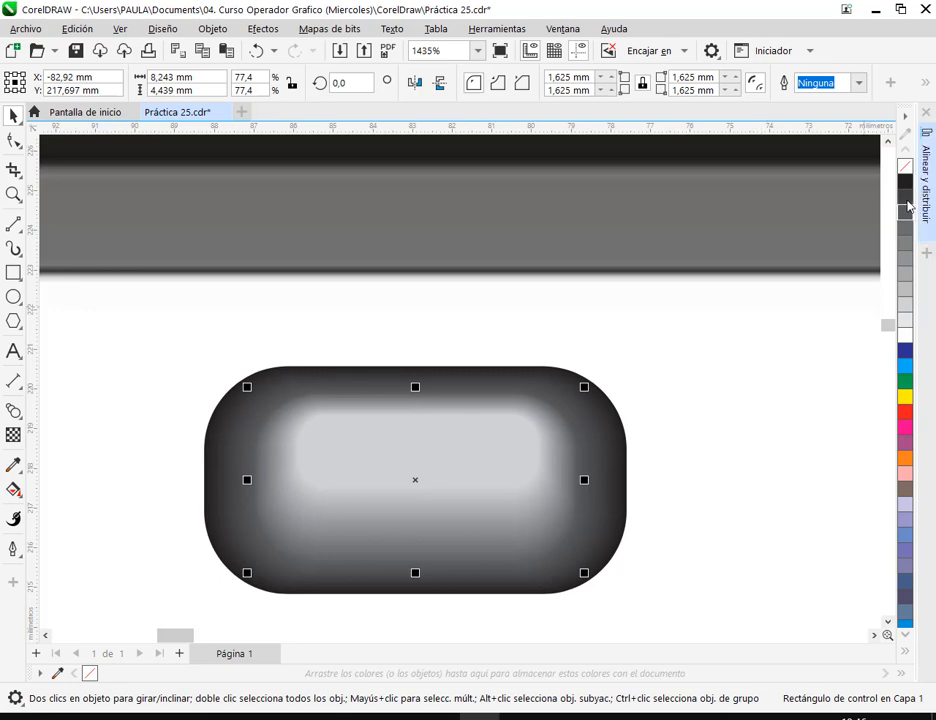
left_click(906, 217)
left_click(906, 228)
left_click(727, 445)
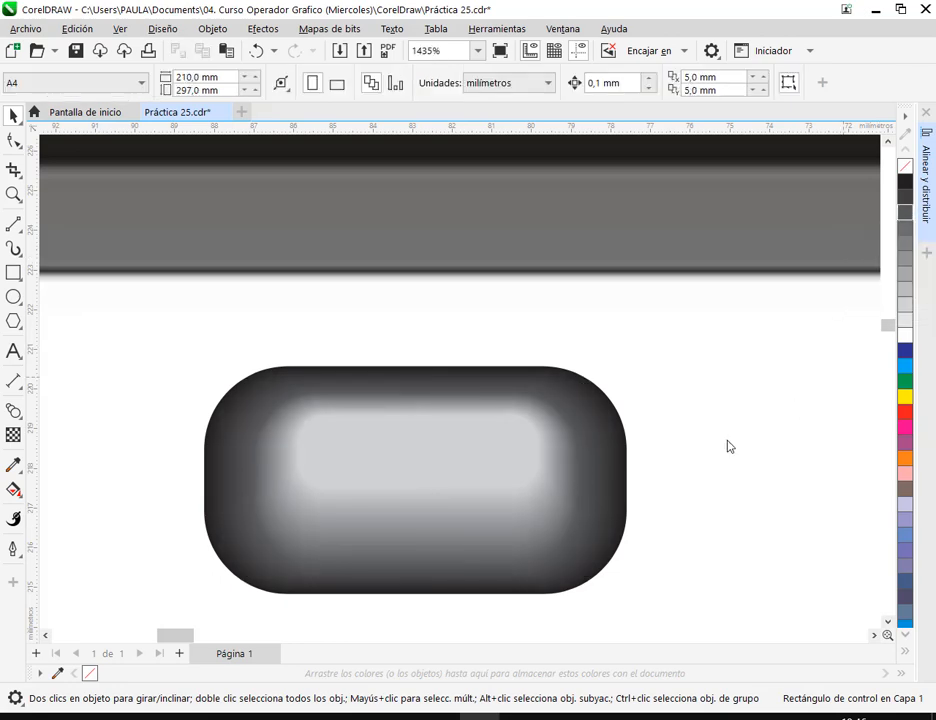
Increase the inner blend to 26 steps
left_click(570, 453)
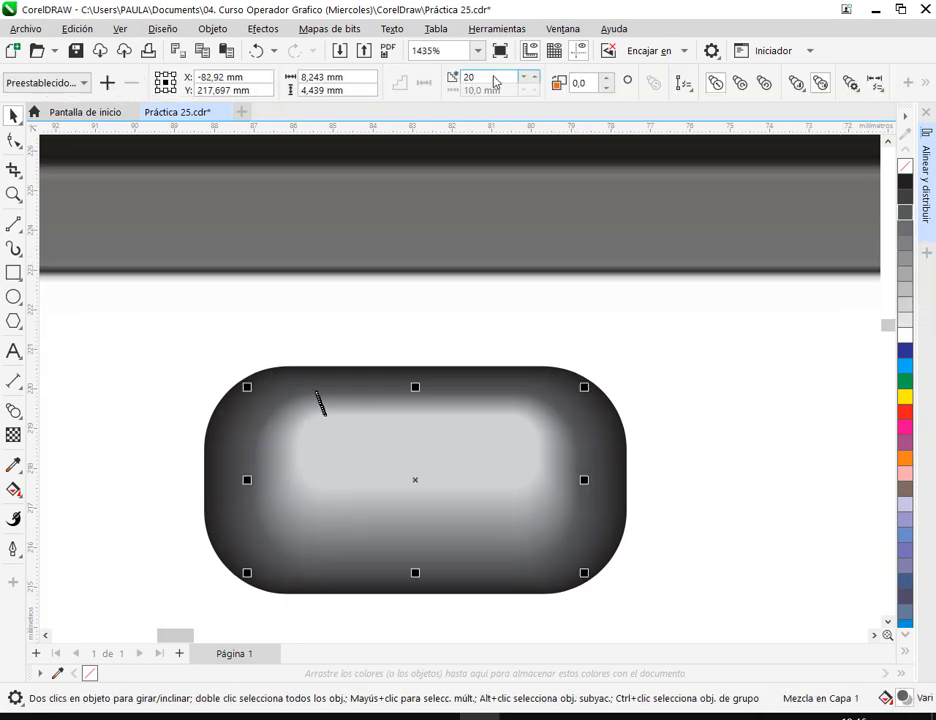
left_click(535, 78)
left_click(725, 449)
Reduce the outer blend to 1 step, and raise its step count again past 12 until the shading is smooth
left_click(590, 430)
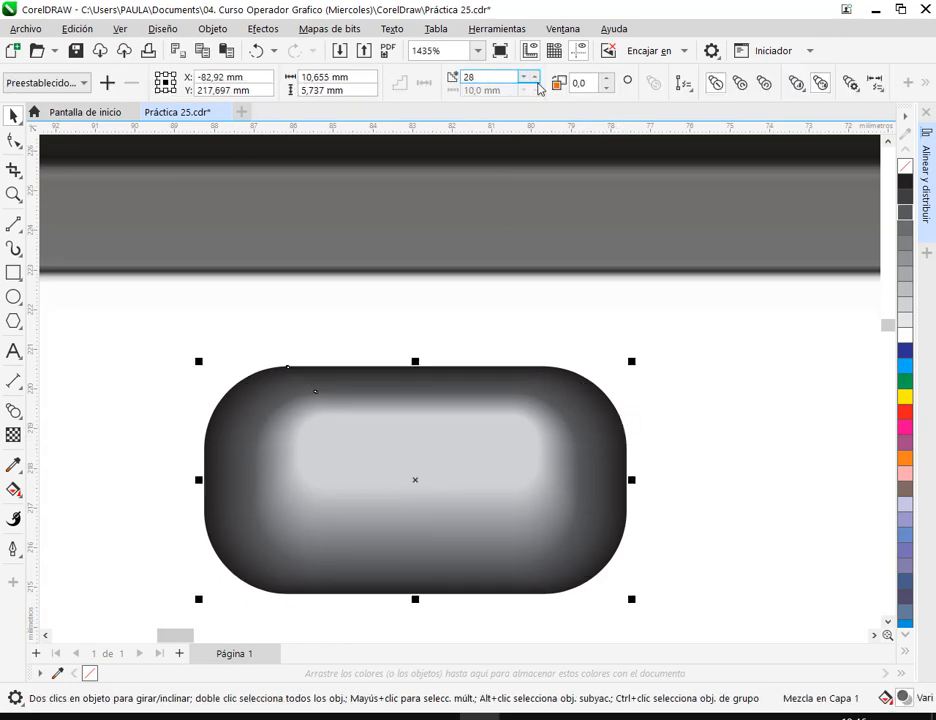
type("1")
key("Return")
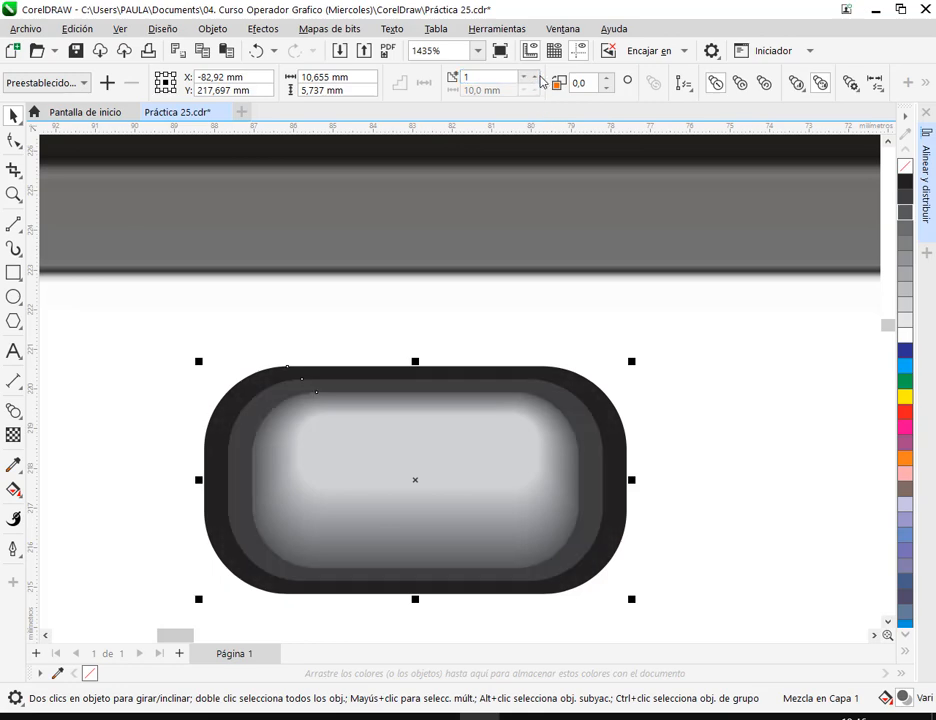
left_click(536, 77)
left_click(536, 77)
left_click(536, 77)
left_click(536, 77)
left_click(536, 77)
left_click(536, 77)
left_click(536, 77)
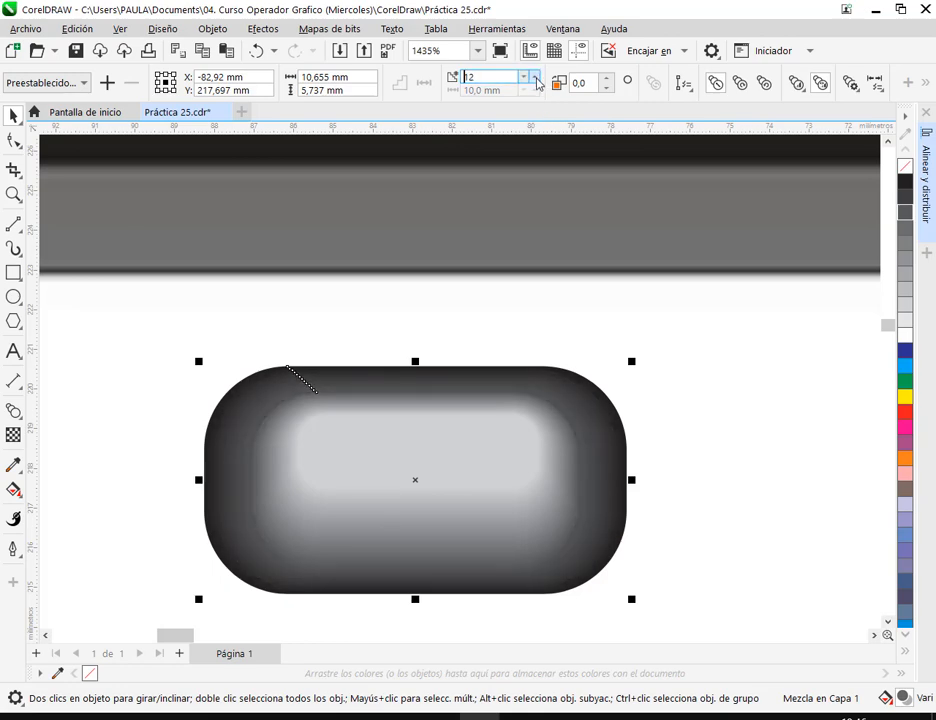
left_click(536, 77)
left_click(536, 77)
left_click(536, 77)
left_click(536, 77)
left_click(536, 77)
left_click(680, 328)
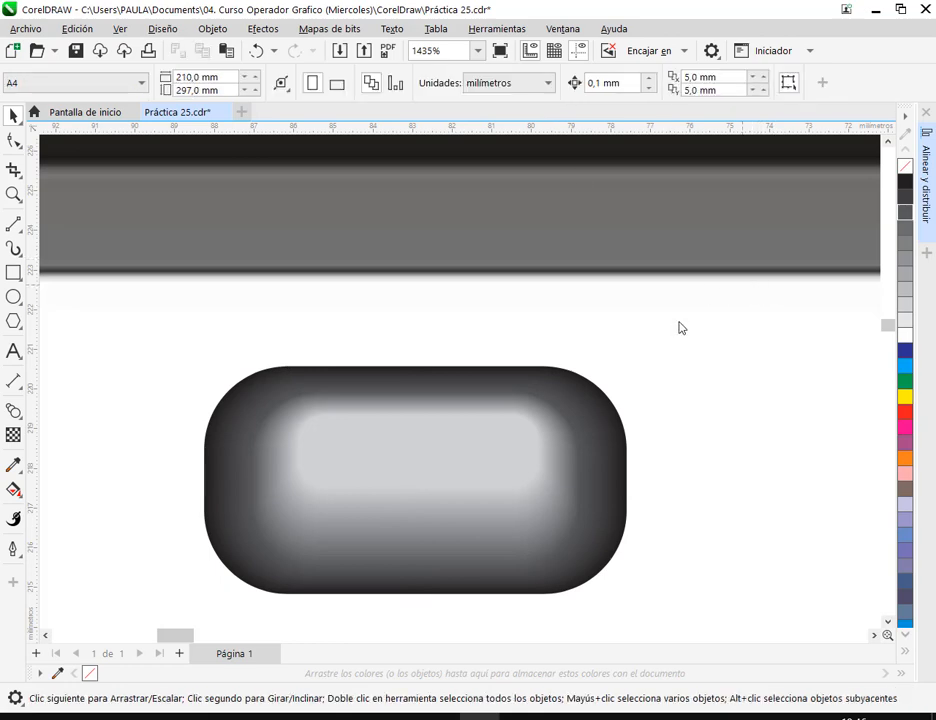
Select the inner blend's start object, the middle rectangle, and try several darker greys on it, comparing with the reference buttons
left_click(553, 439)
left_click(874, 84)
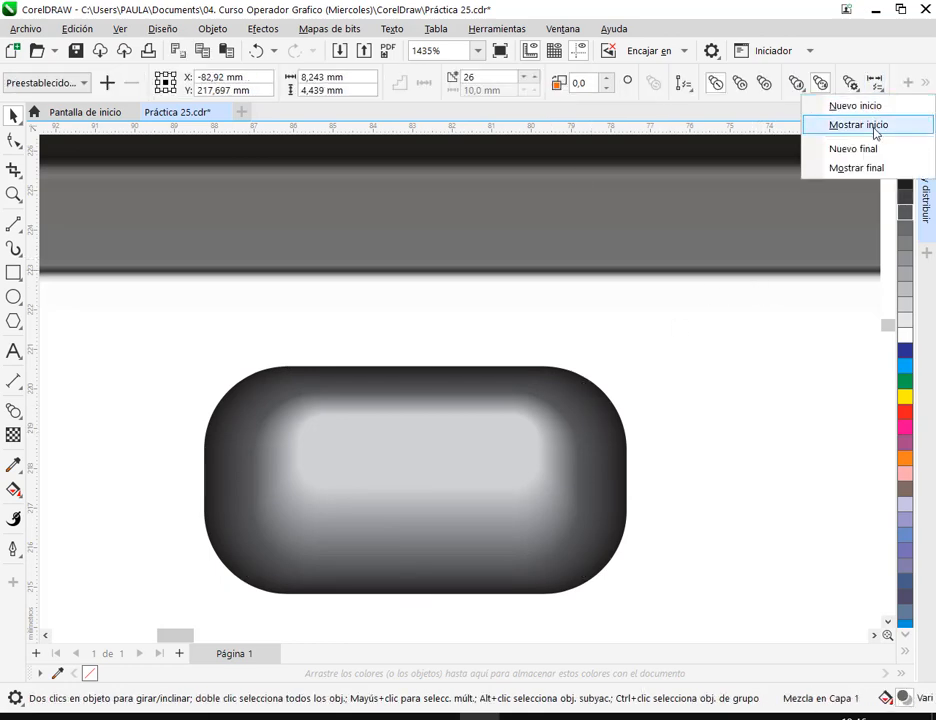
left_click(858, 125)
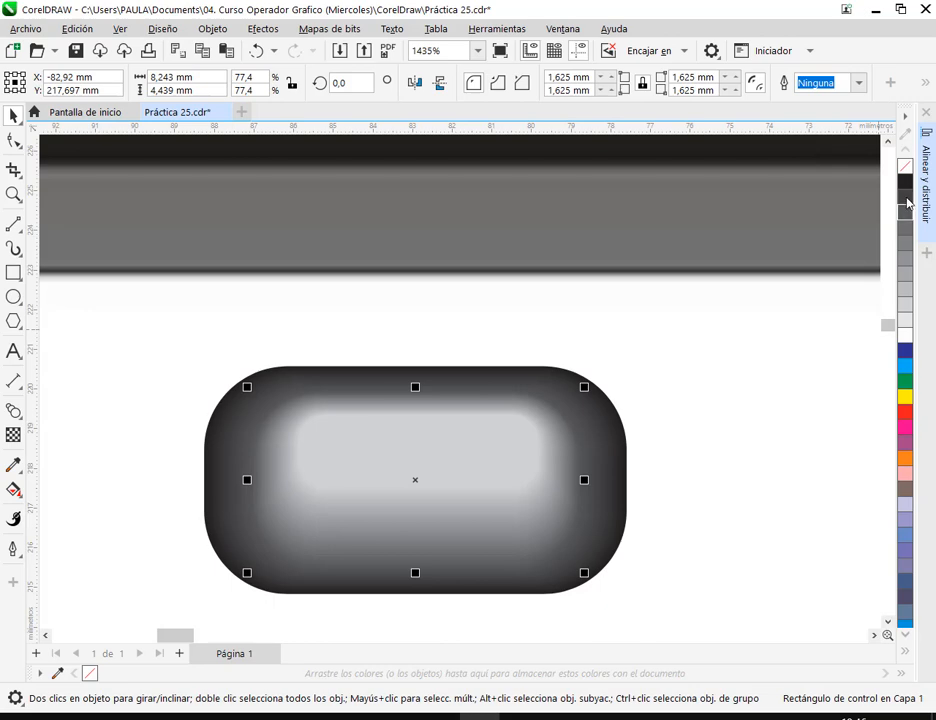
left_click(906, 210)
left_click(908, 218)
left_click(907, 237)
left_click(905, 222)
left_click(768, 342)
scroll(768, 342, "down", 2)
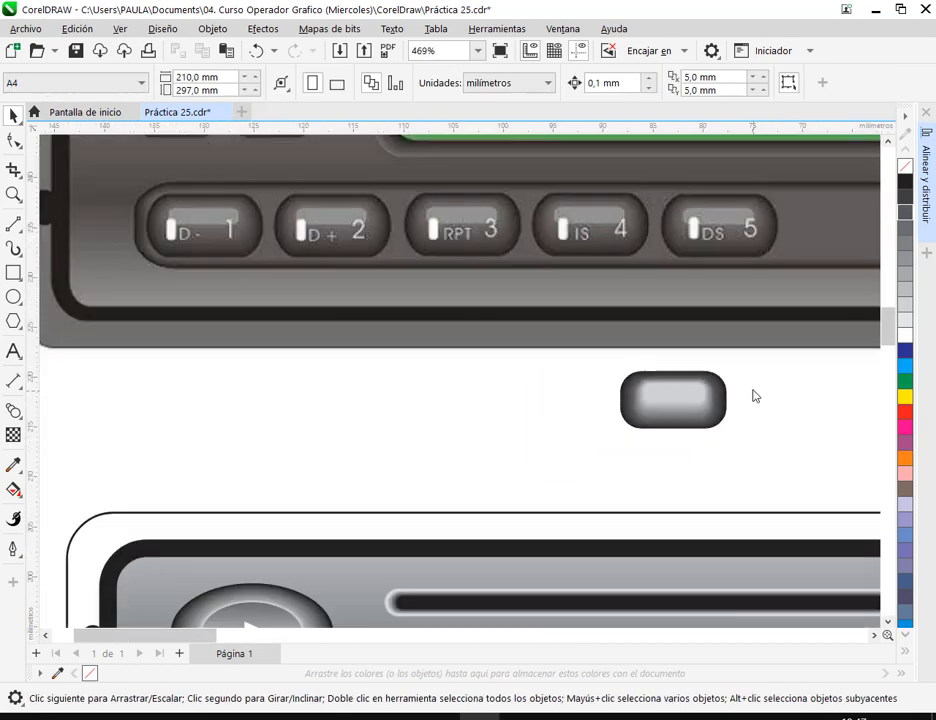
left_click_drag(756, 382, 599, 416)
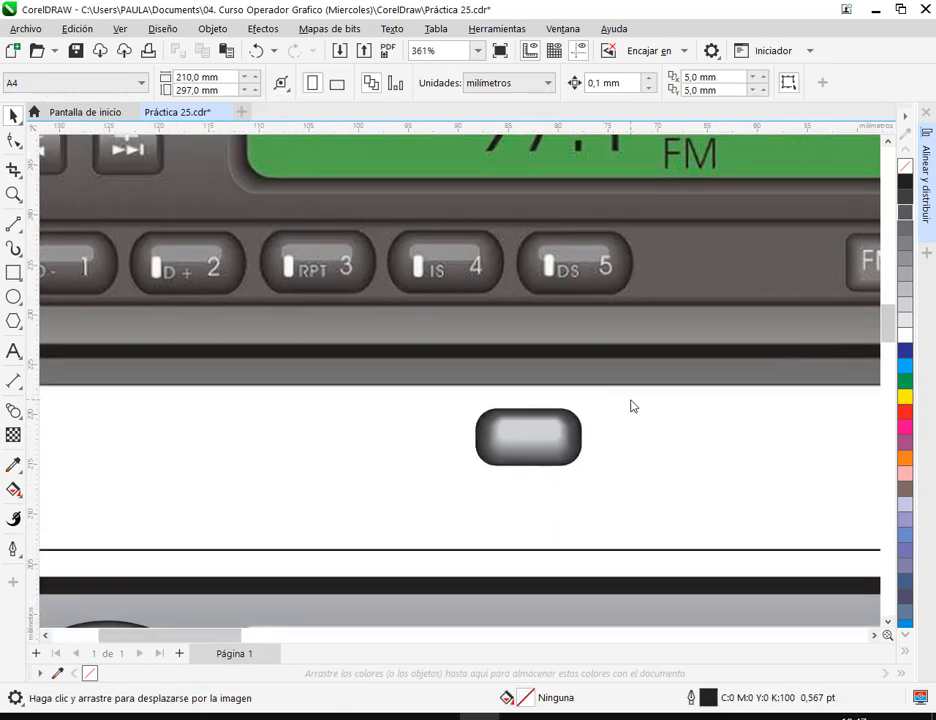
scroll(606, 432, "up", 1)
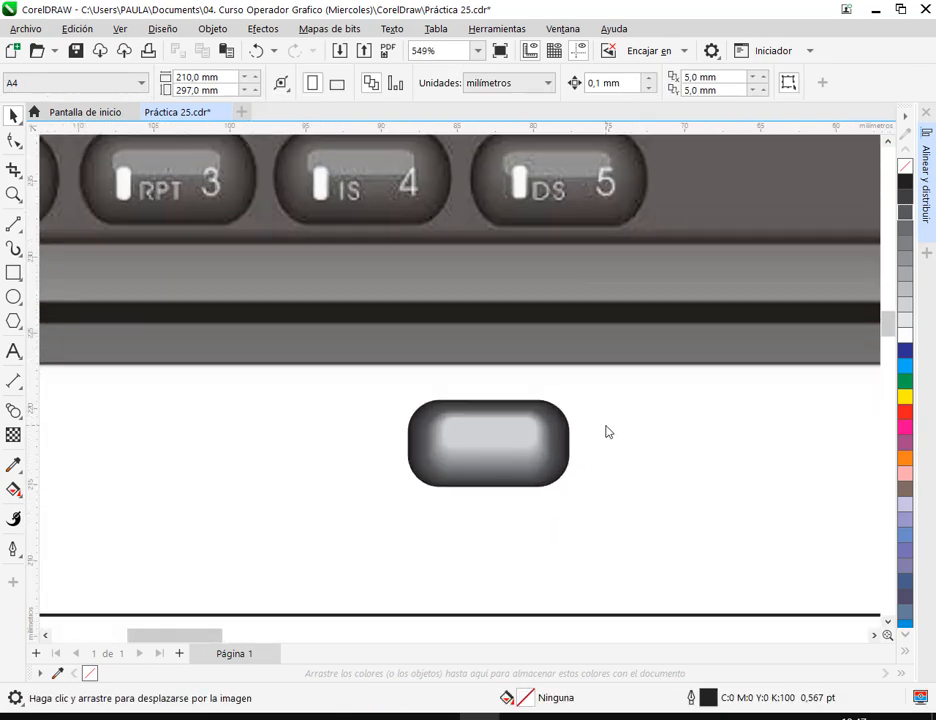
Clear the blend between the light inner rectangle and the middle one, and move the light rectangle off the button
left_click(500, 446)
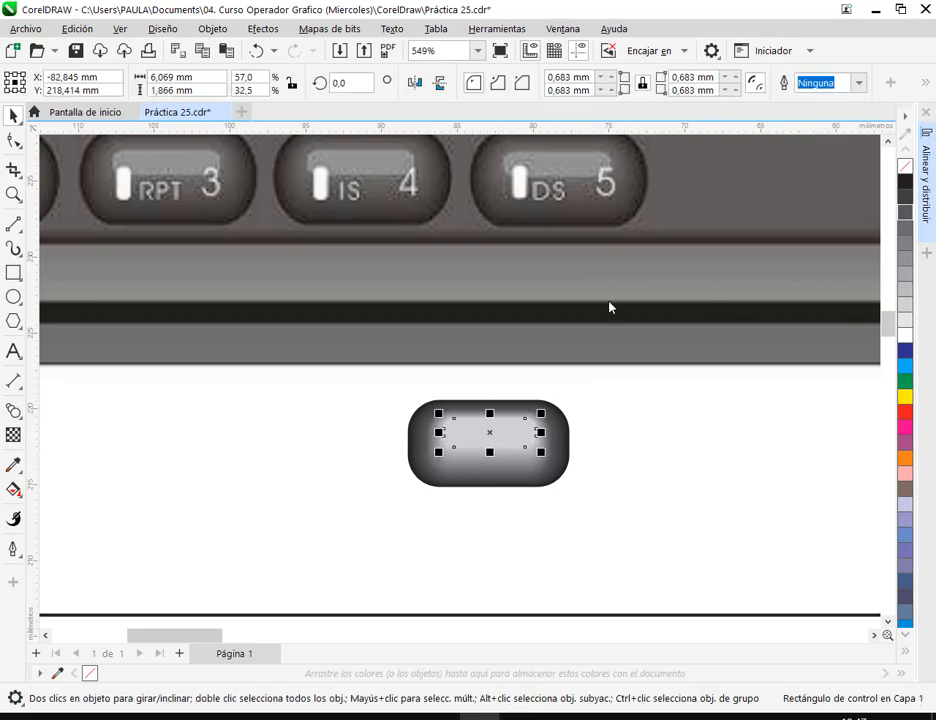
left_click(673, 472)
left_click(495, 460)
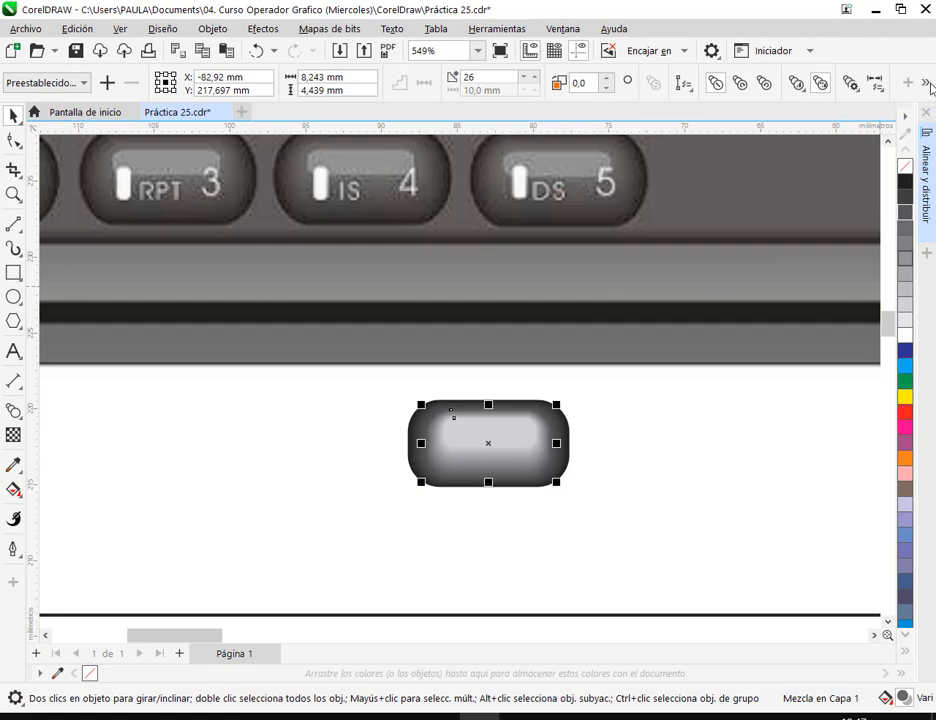
left_click(925, 82)
left_click(912, 117)
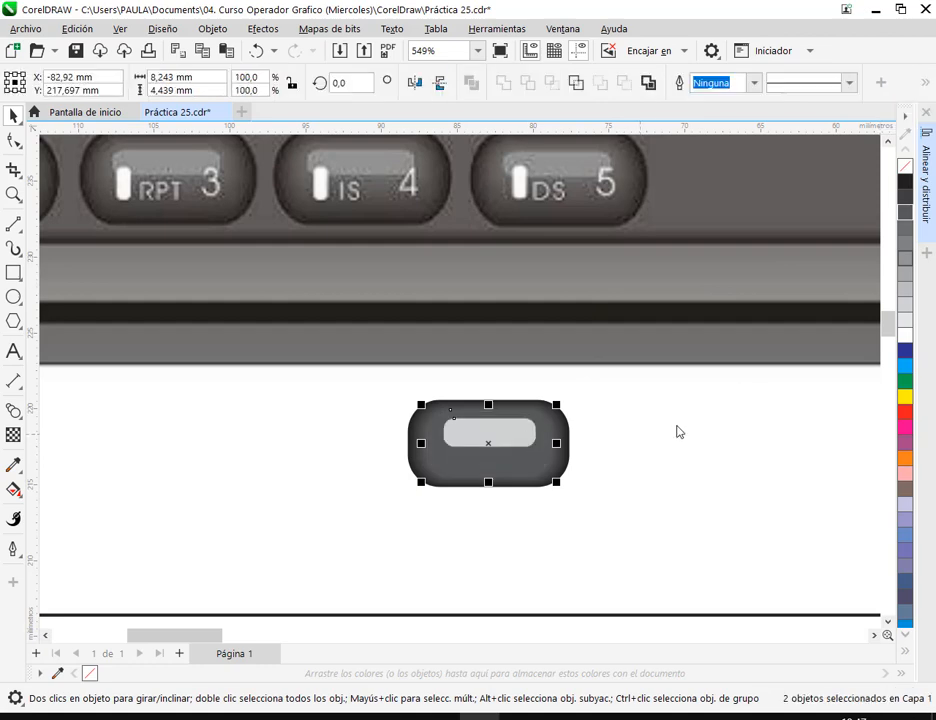
left_click(677, 431)
left_click_drag(522, 435, 308, 454)
Fill the middle rectangle with 60% black and move the light rectangle back onto the button's upper half
left_click(510, 445)
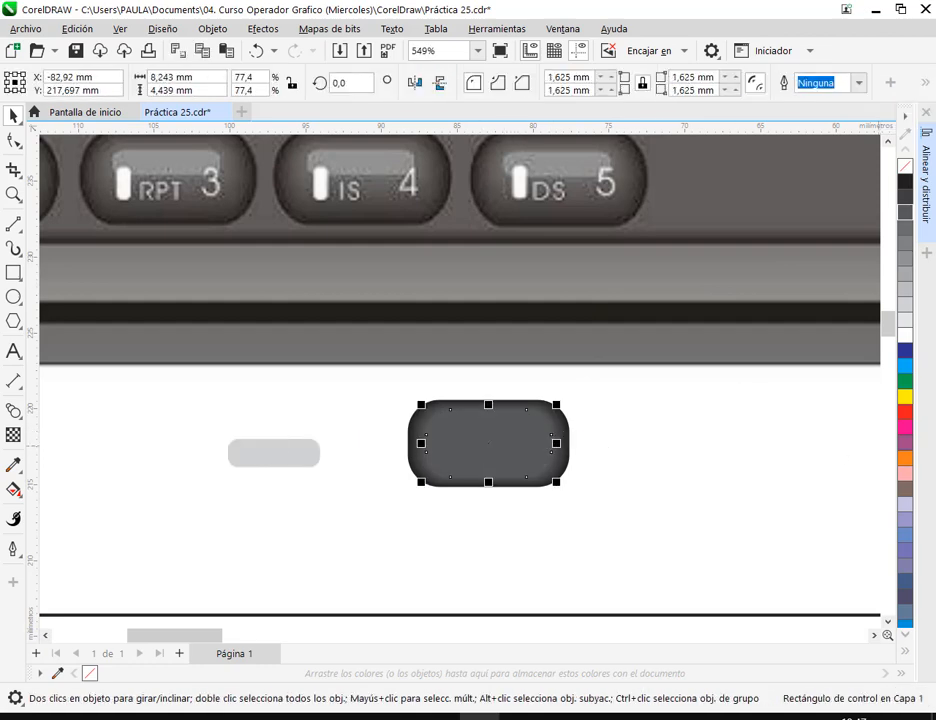
left_click(905, 235)
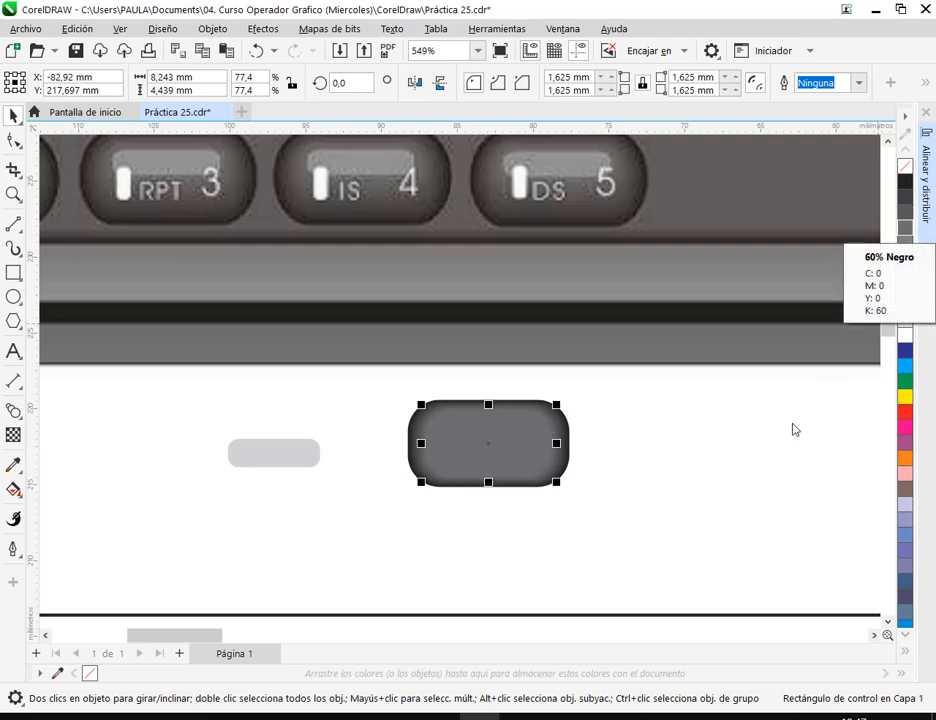
left_click(748, 450)
left_click_drag(289, 452, 504, 433)
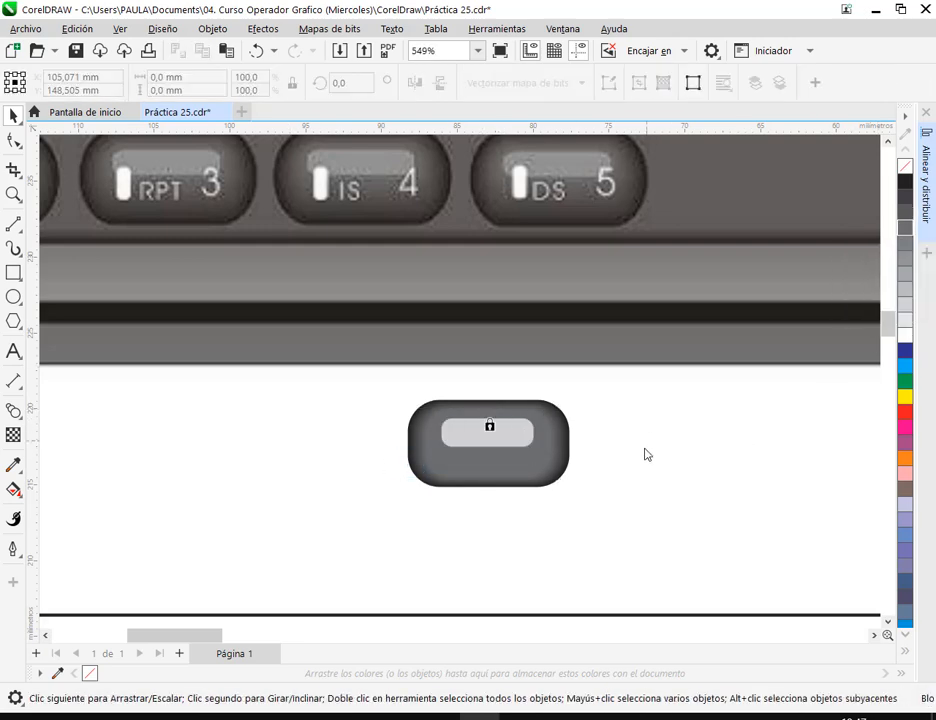
Recolour the light highlight rectangle to a mid grey one shade lighter than 50% black
left_click(558, 503)
left_click(499, 435)
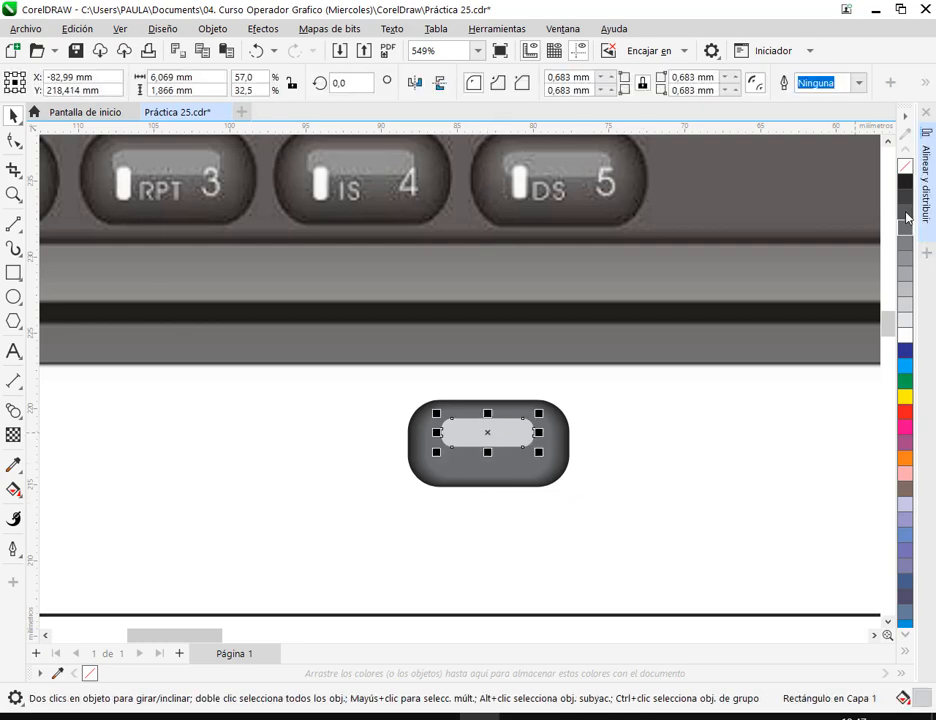
left_click(903, 247)
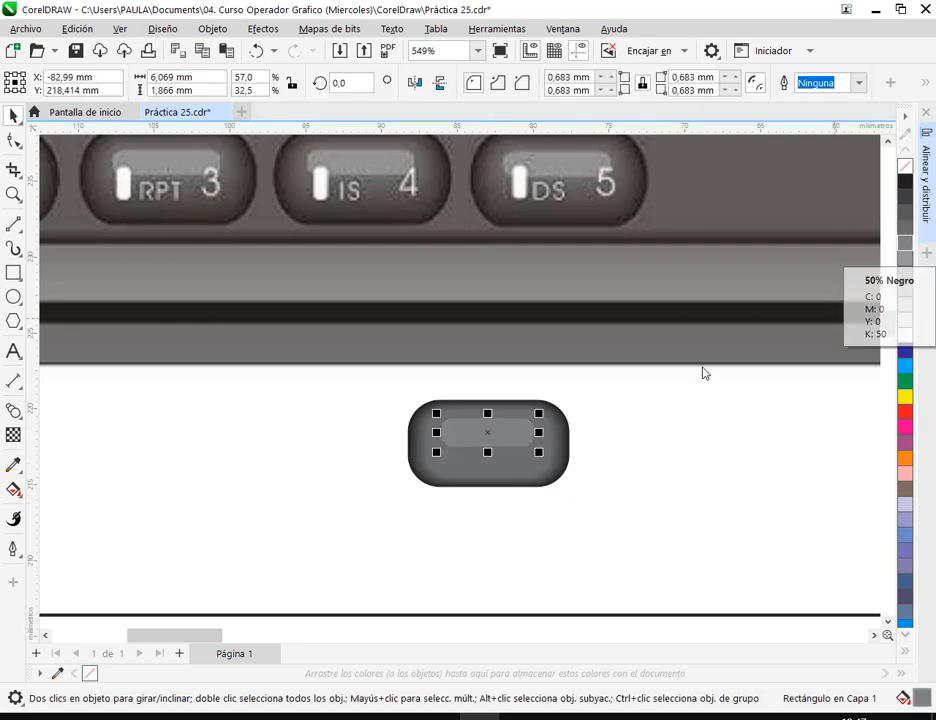
left_click(907, 282)
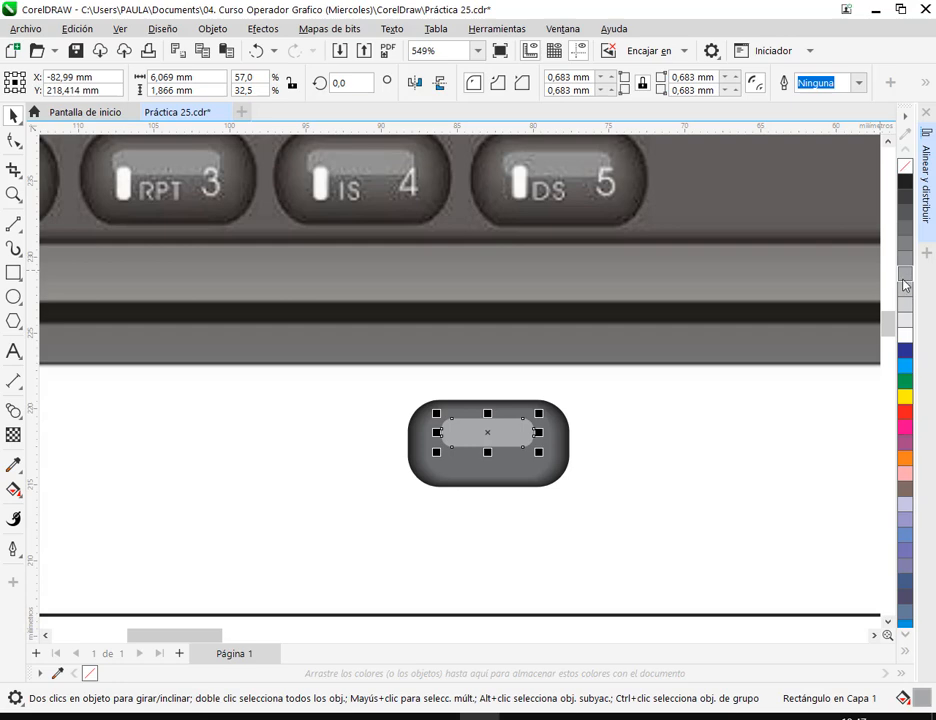
left_click(700, 432)
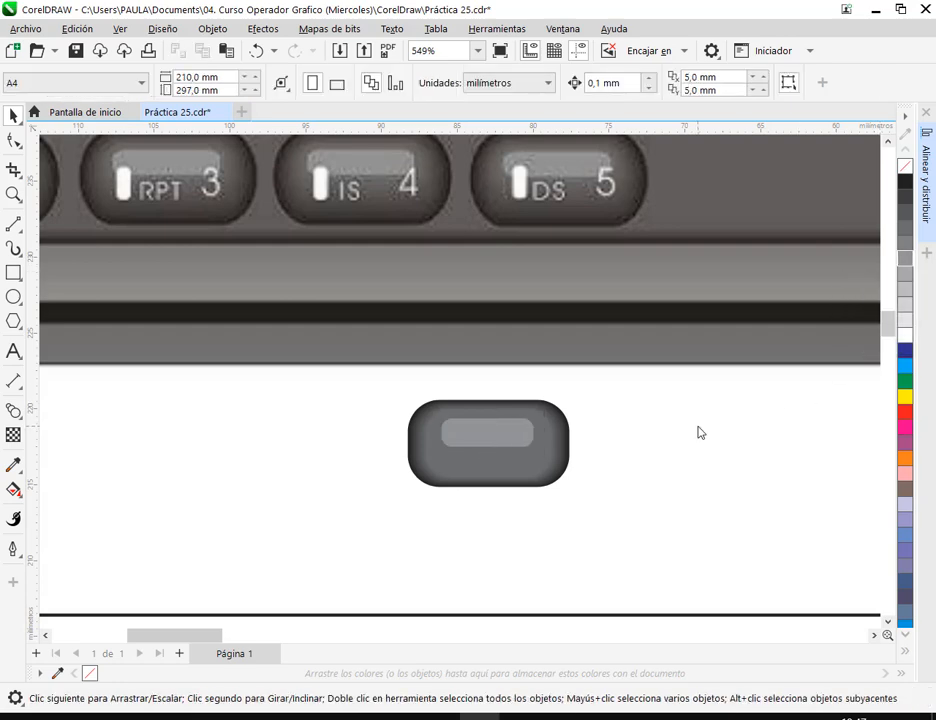
Widen the highlight rectangle to about 6.3 mm and reposition it slightly higher on the button
left_click_drag(597, 396, 555, 443)
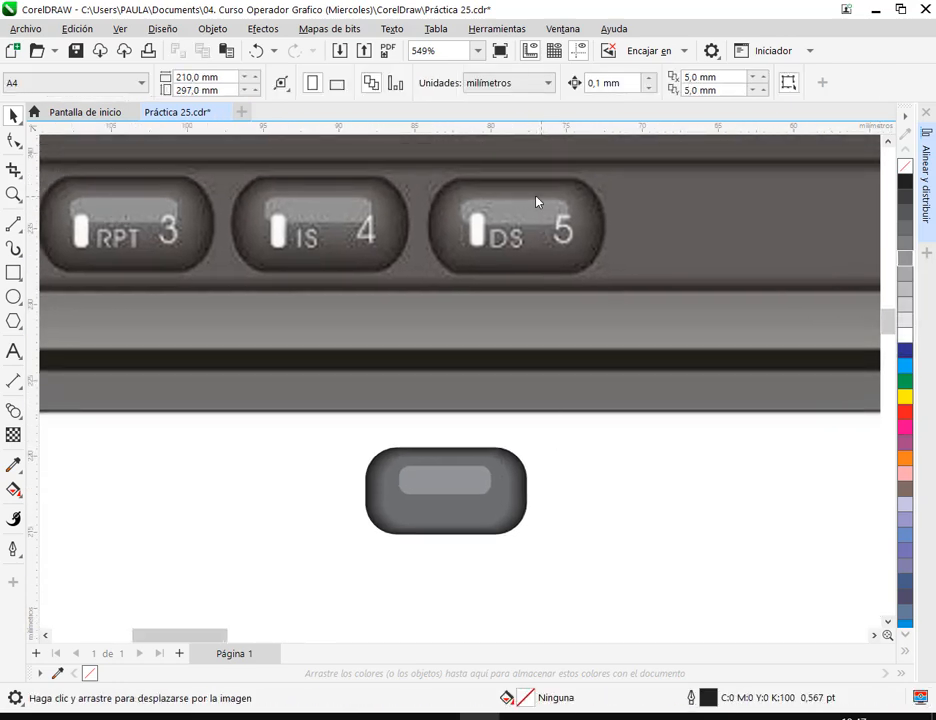
scroll(455, 480, "up", 3)
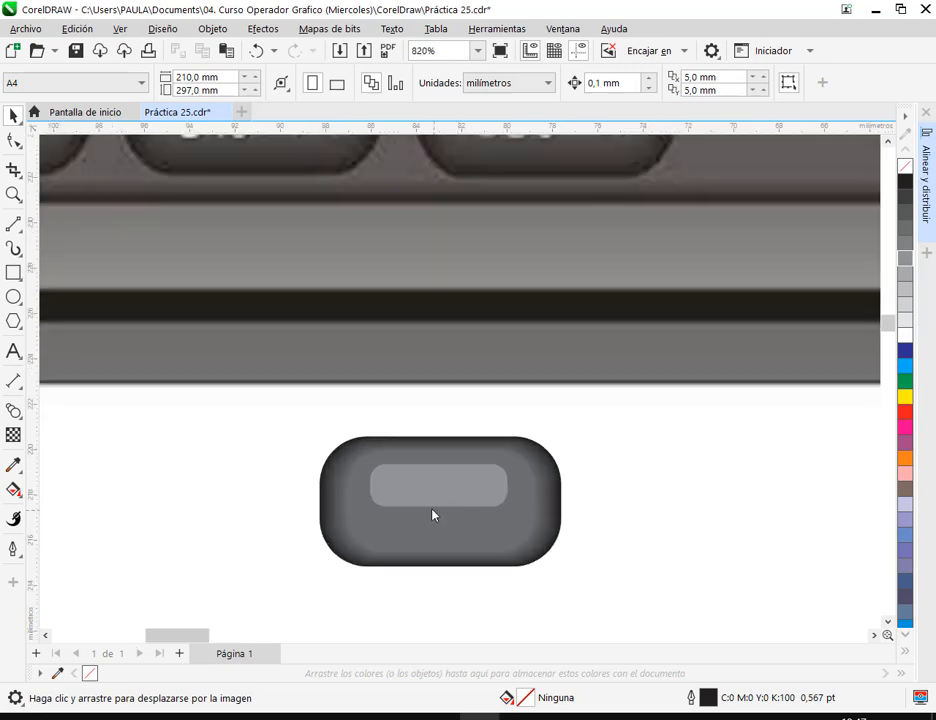
left_click(422, 463)
left_click_drag(422, 463, 420, 460)
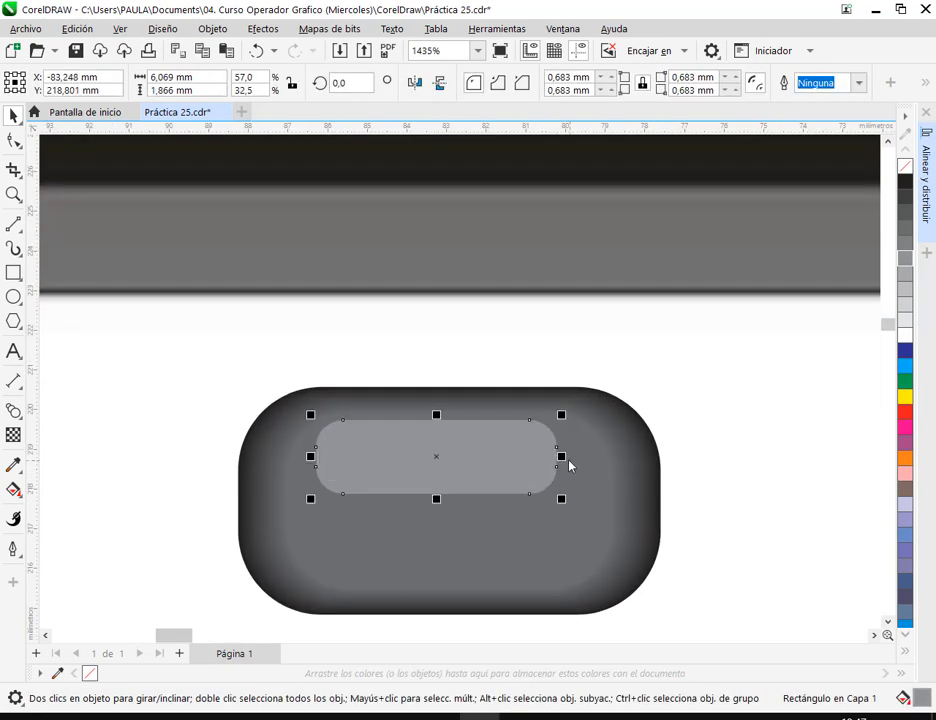
left_click_drag(567, 464, 575, 463)
left_click(771, 457)
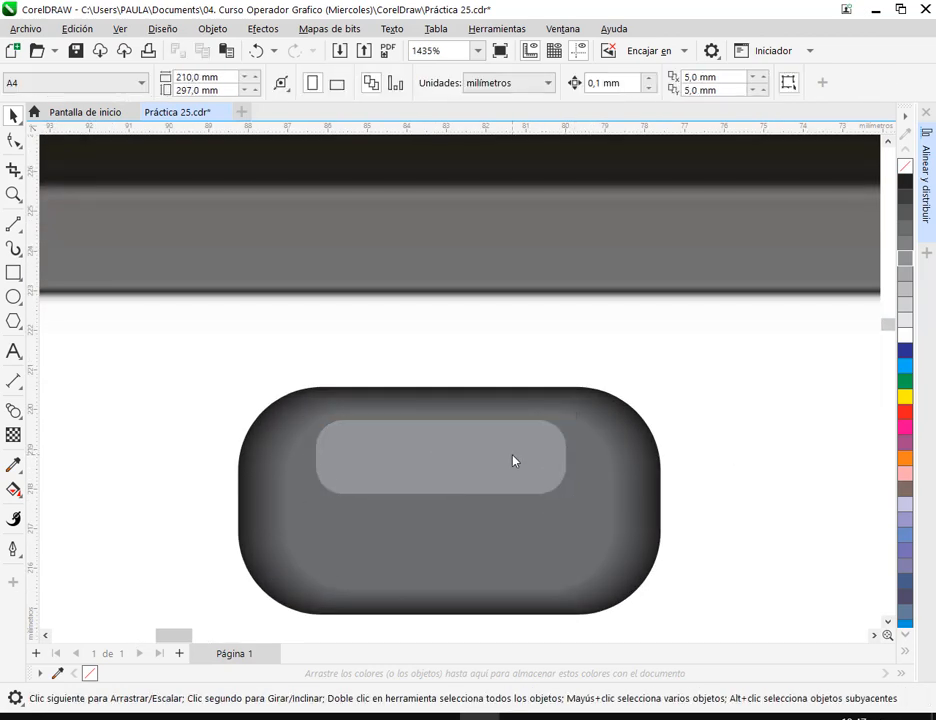
scroll(531, 504, "down", 4)
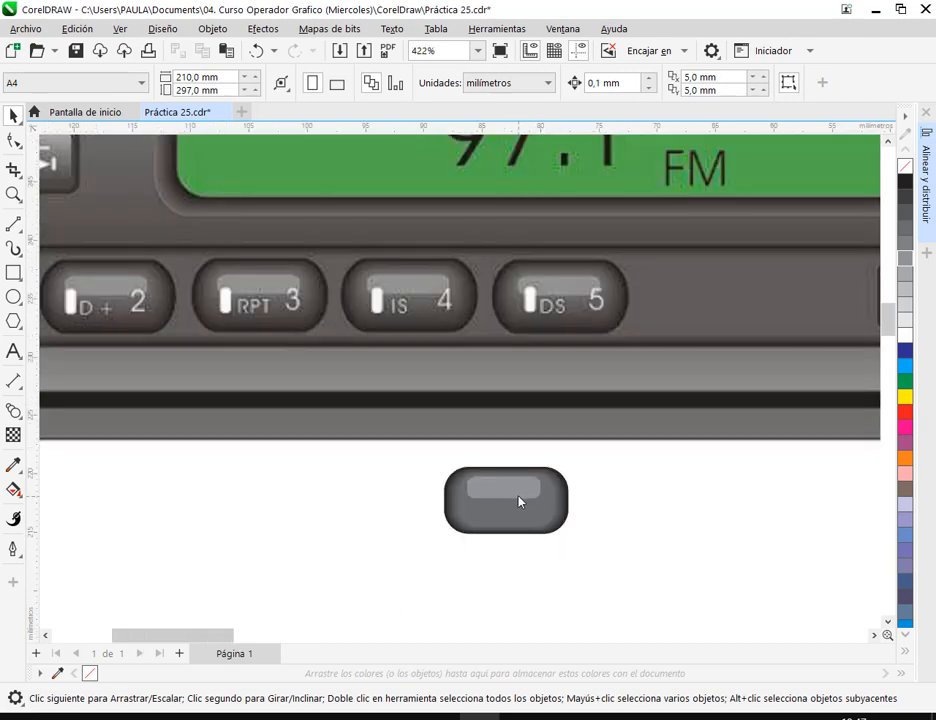
left_click_drag(518, 500, 516, 503)
left_click(644, 498)
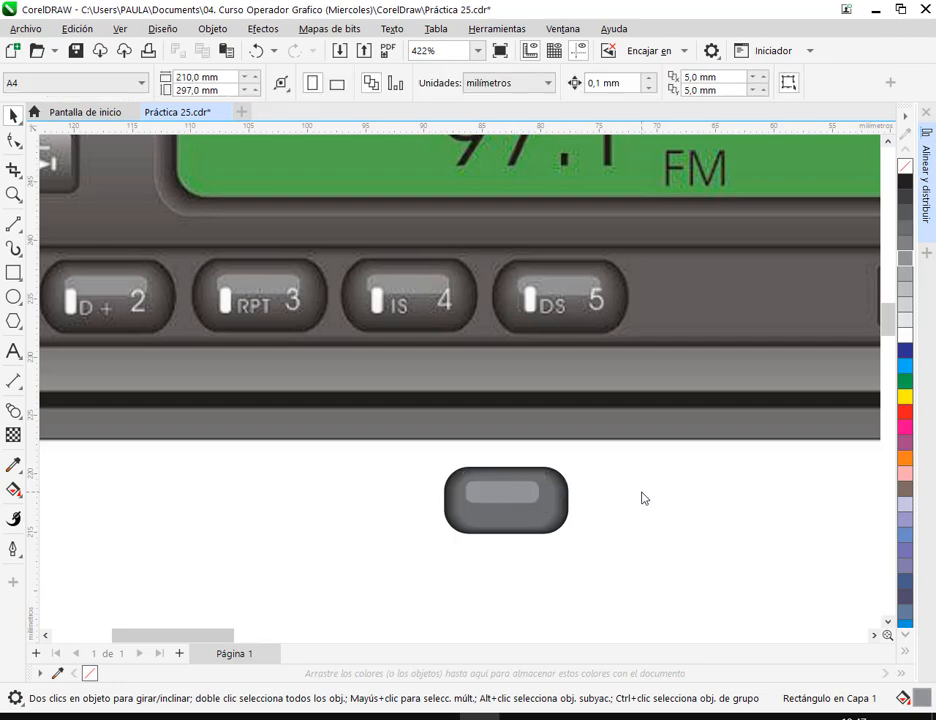
Shorten the highlight rectangle to about 1.6 mm high by raising its lower edge
left_click(530, 498)
scroll(505, 503, "up", 1)
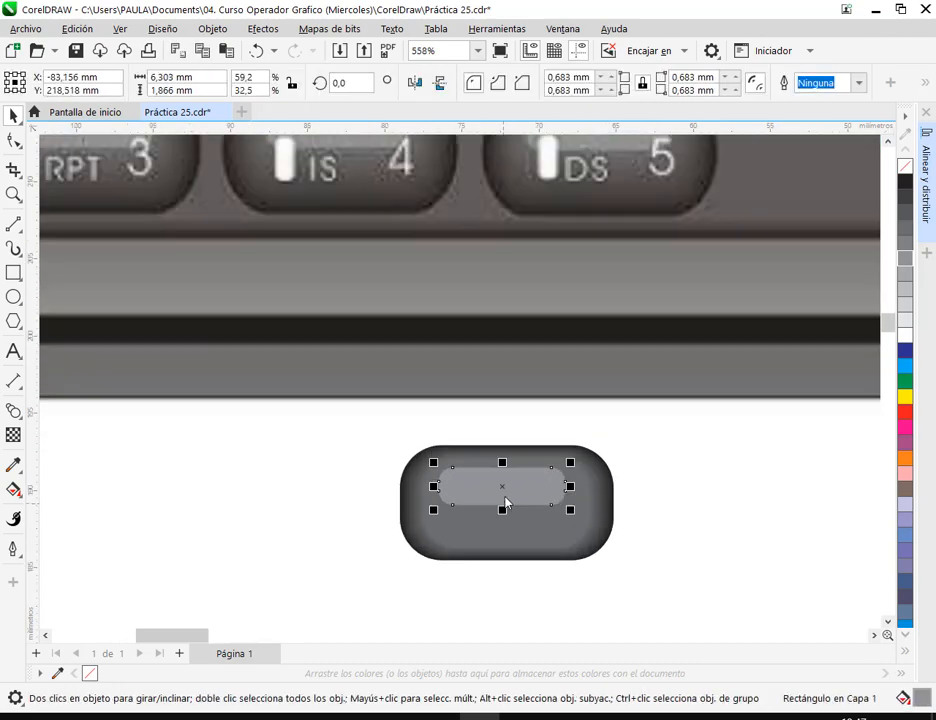
scroll(505, 503, "up", 4)
left_click_drag(512, 519, 518, 508)
scroll(606, 497, "down", 5)
left_click(722, 501)
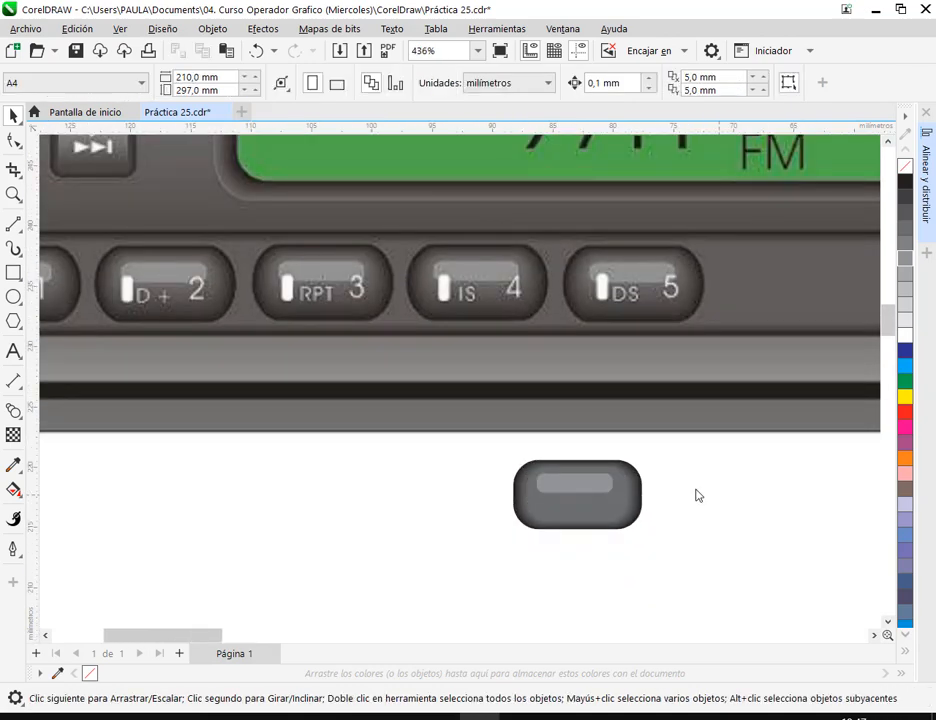
Group the button's blended rectangles on their own and place the highlight rectangle centred across the button's upper half
left_click_drag(688, 497, 612, 495)
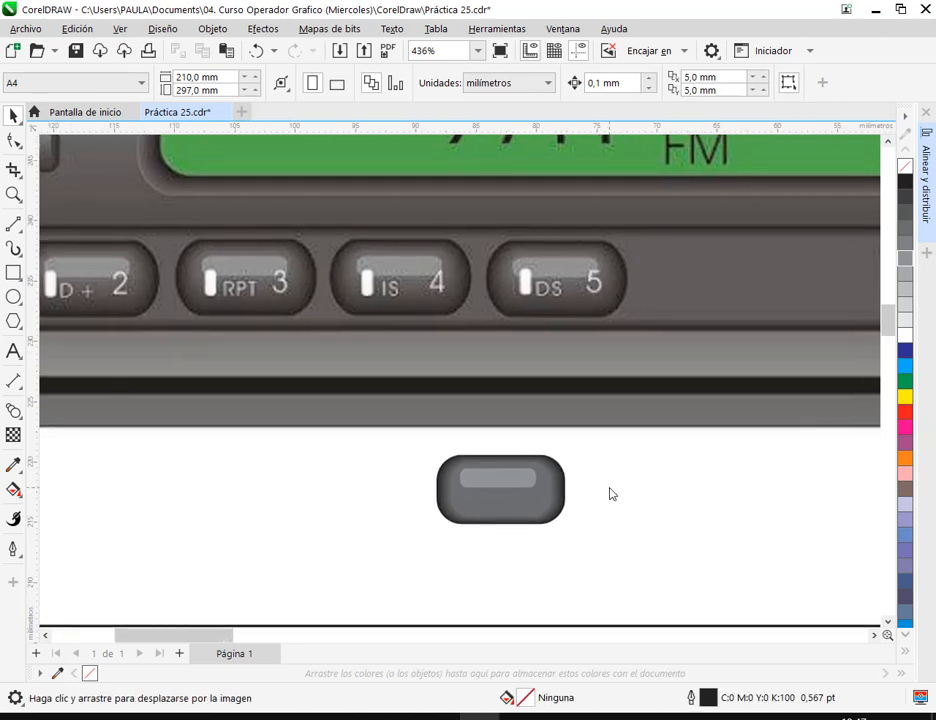
left_click_drag(516, 484, 520, 487)
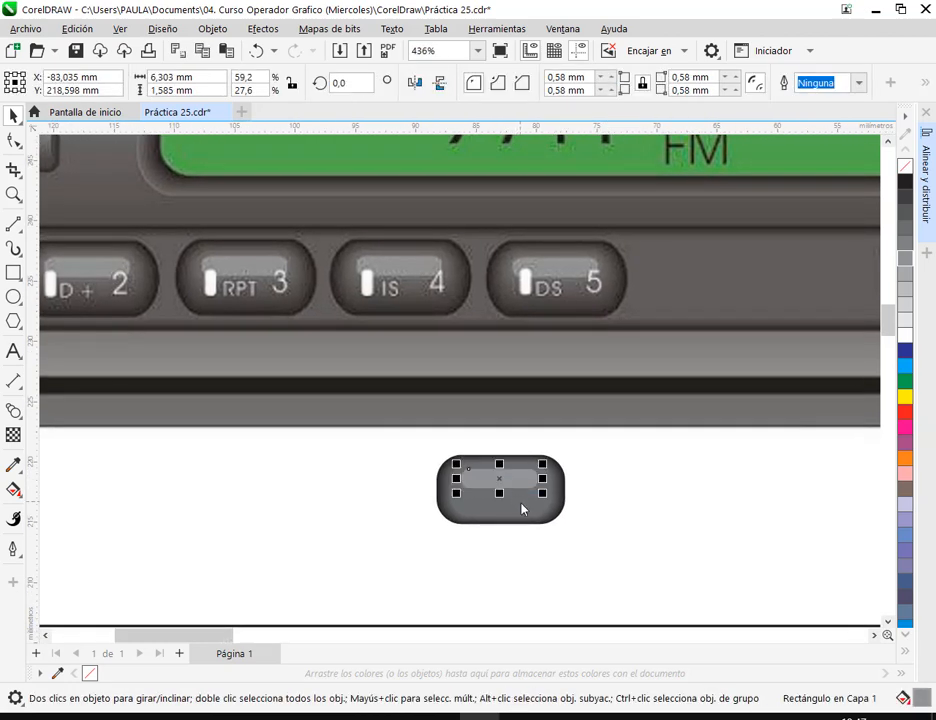
left_click(522, 509)
key("ctrl+z")
left_click_drag(420, 440, 594, 553)
right_click(540, 509)
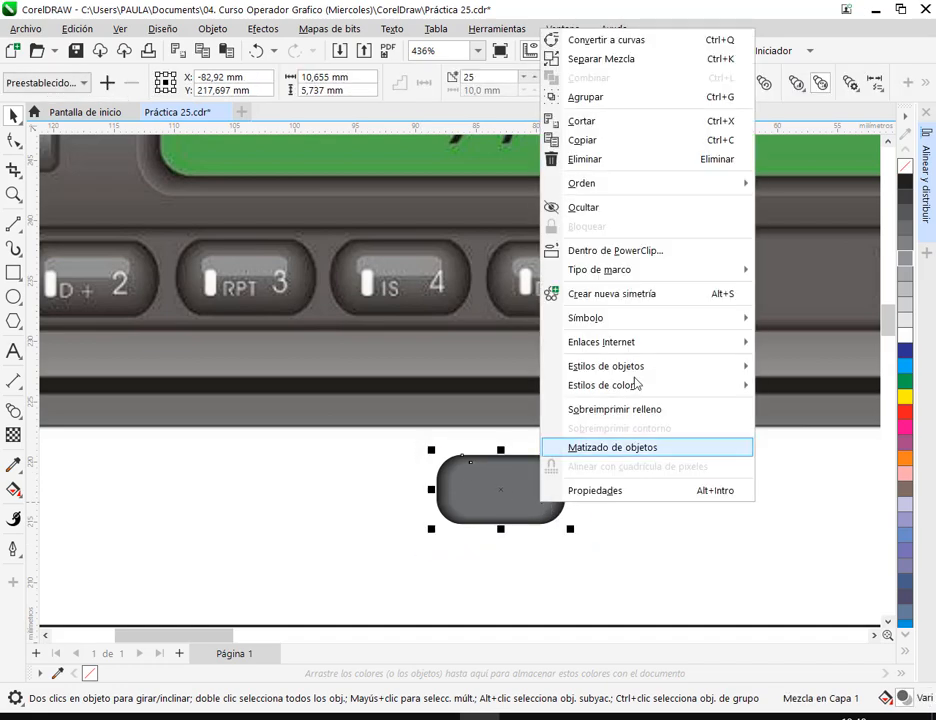
left_click(614, 96)
left_click_drag(702, 480, 509, 487)
left_click(664, 513)
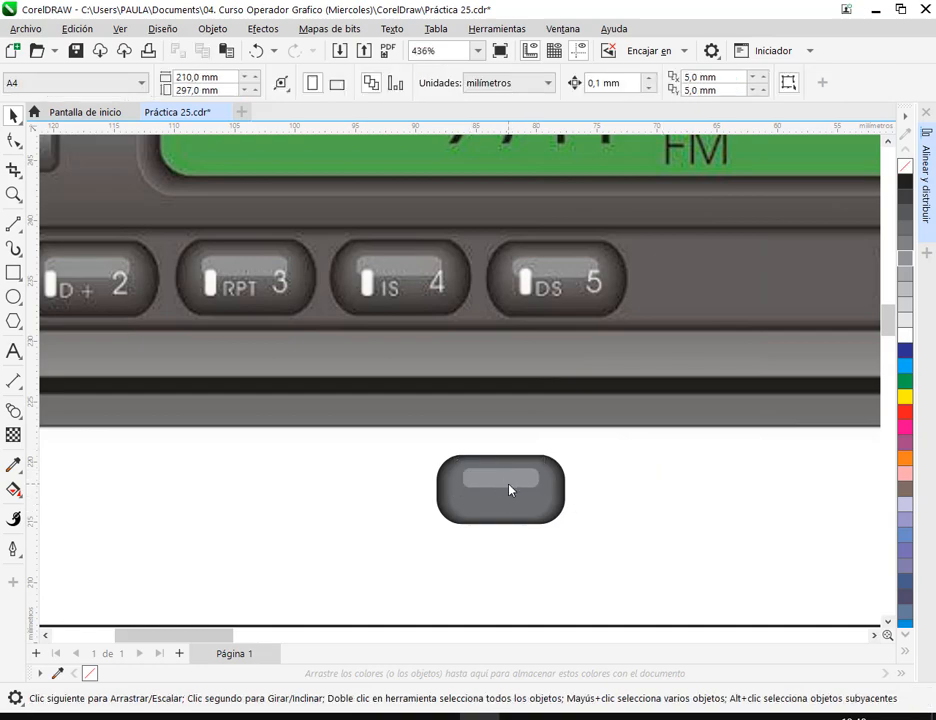
Stretch the highlight rectangle slightly taller by lowering its lower edge
left_click(509, 489)
scroll(503, 491, "up", 4)
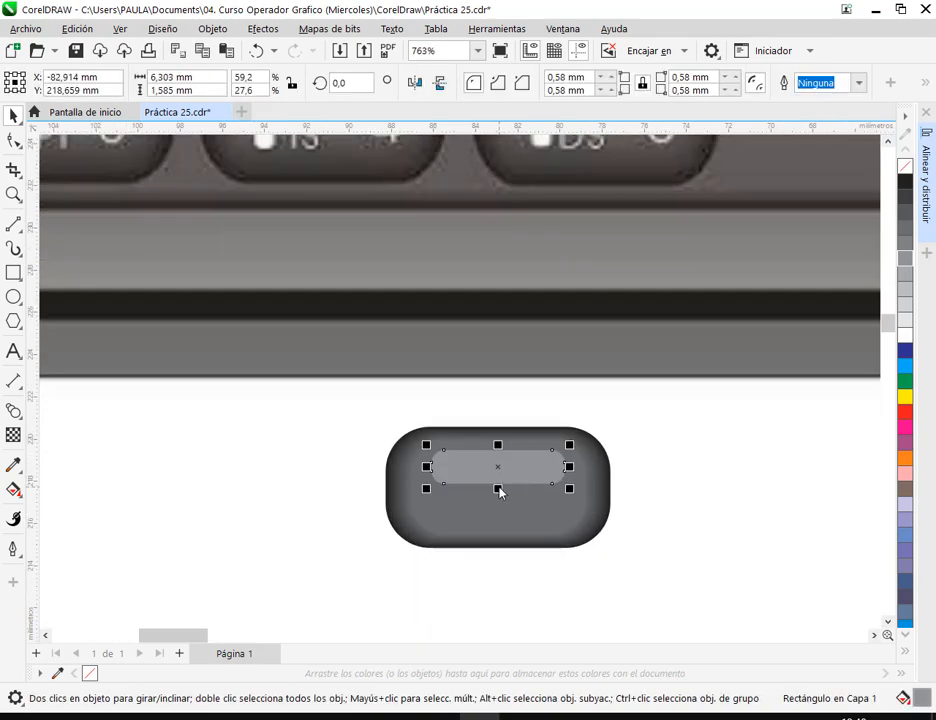
left_click_drag(500, 490, 498, 494)
left_click(674, 475)
scroll(672, 477, "down", 4)
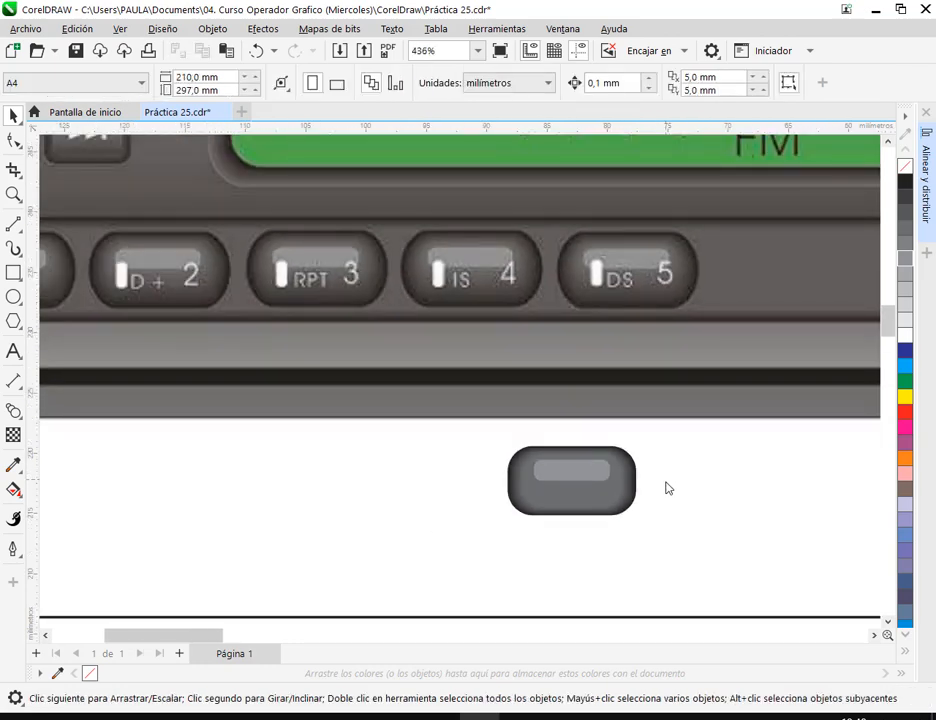
Group the highlight with the button and move the group directly below the reference's D- 1 preset button
mouse_move(625, 441)
left_mouse_down()
mouse_move(674, 424)
mouse_move(483, 560)
left_mouse_up()
key("ctrl+g")
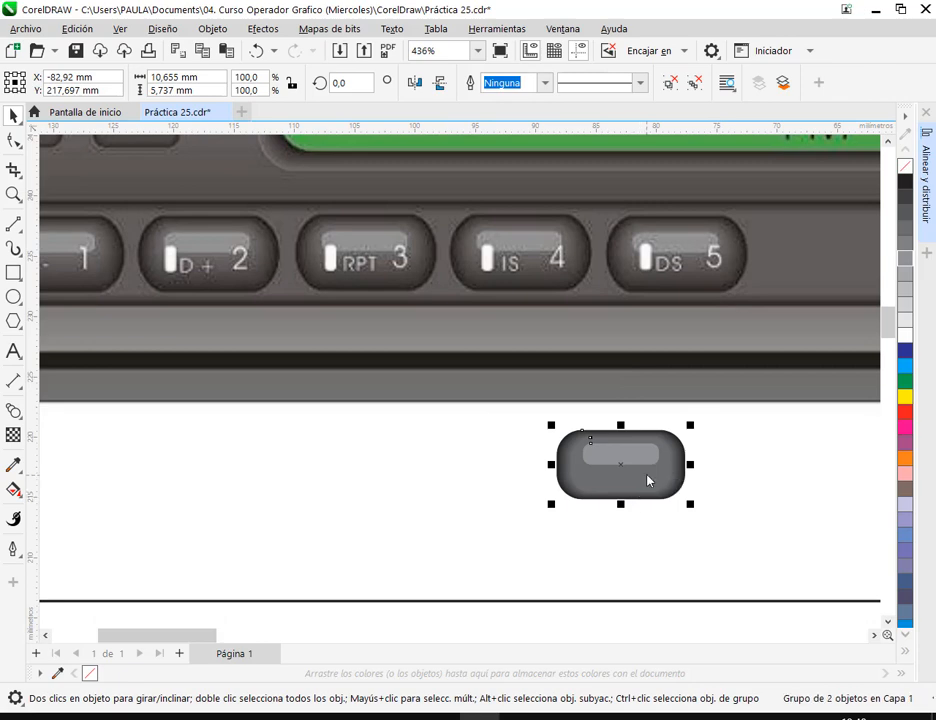
left_click_drag(648, 480, 132, 506)
scroll(399, 554, "left", 5)
left_click_drag(313, 495, 282, 475)
key("Escape")
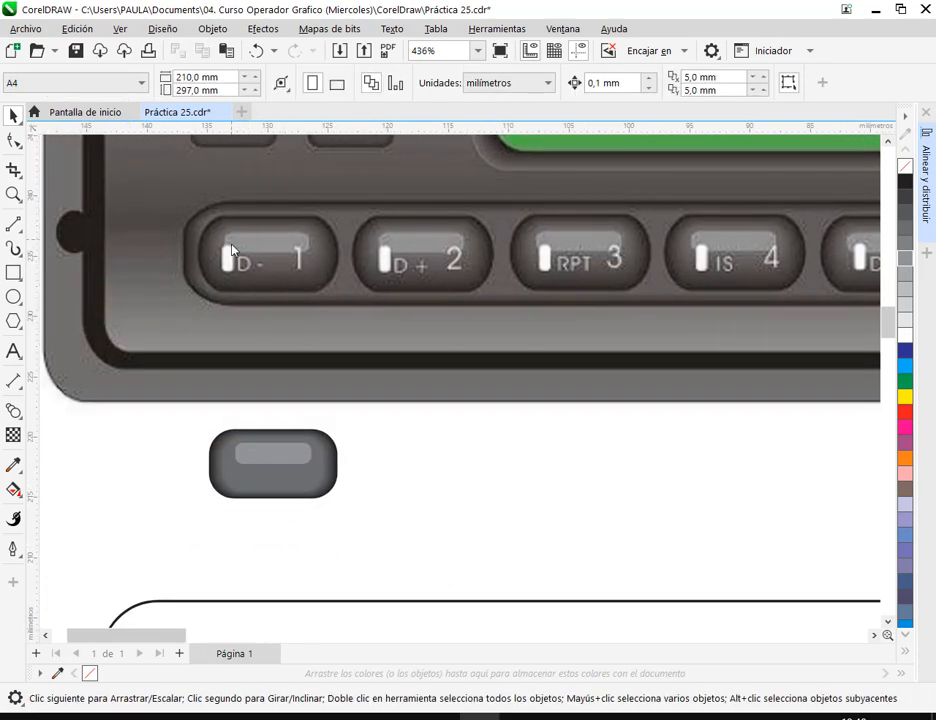
Draw a white, outline-free upright rectangle about 1.1 by 2.3 mm on the button's left part, as in the reference
scroll(716, 256, "right", 2)
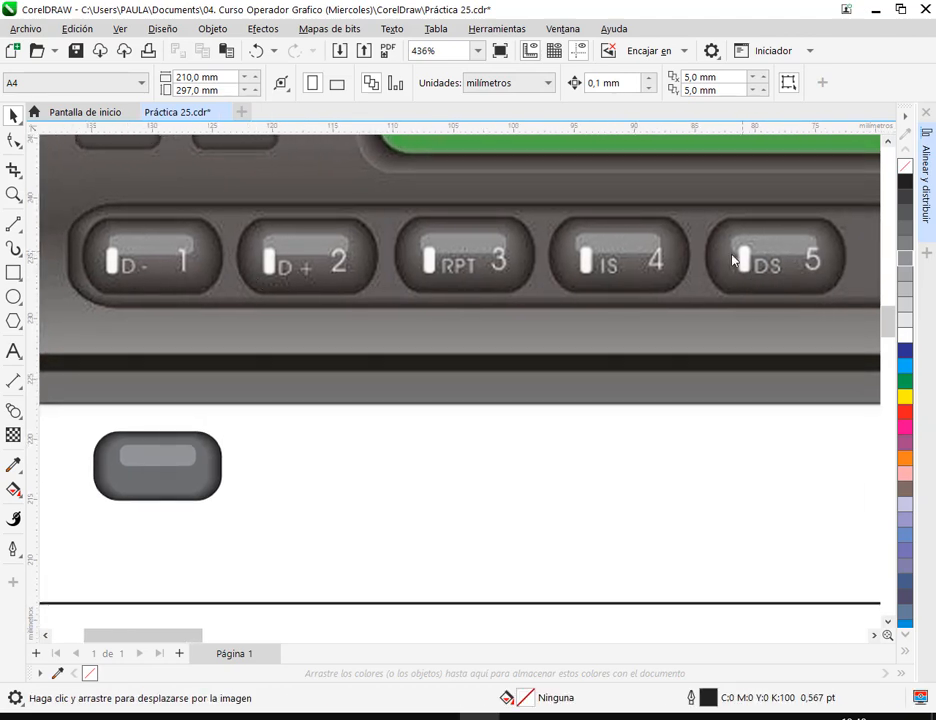
scroll(274, 505, "left", 3)
left_click(13, 272)
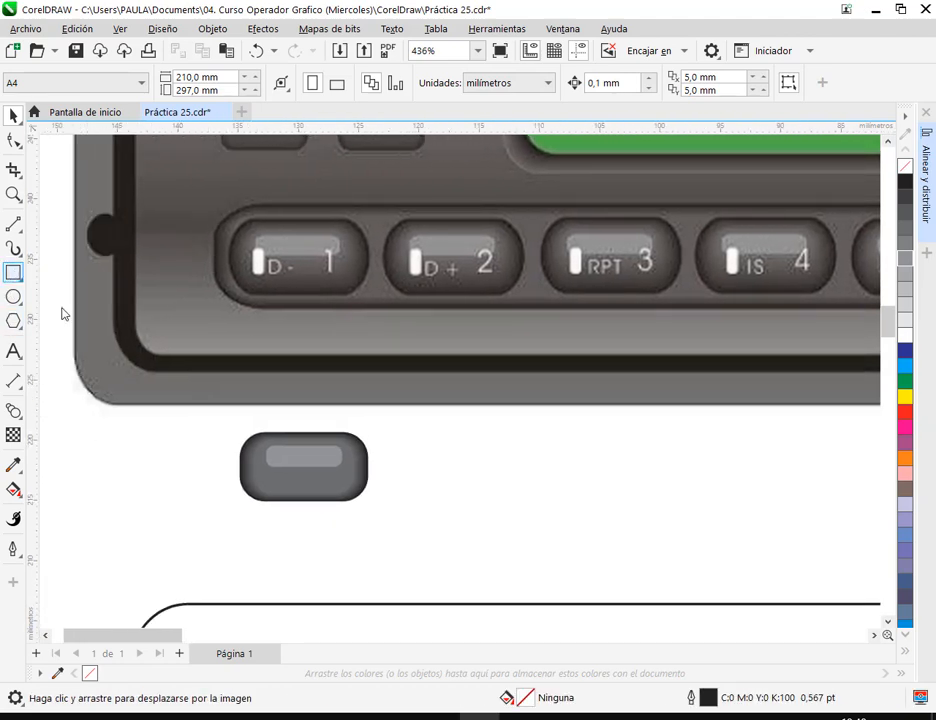
left_click_drag(266, 464, 279, 486)
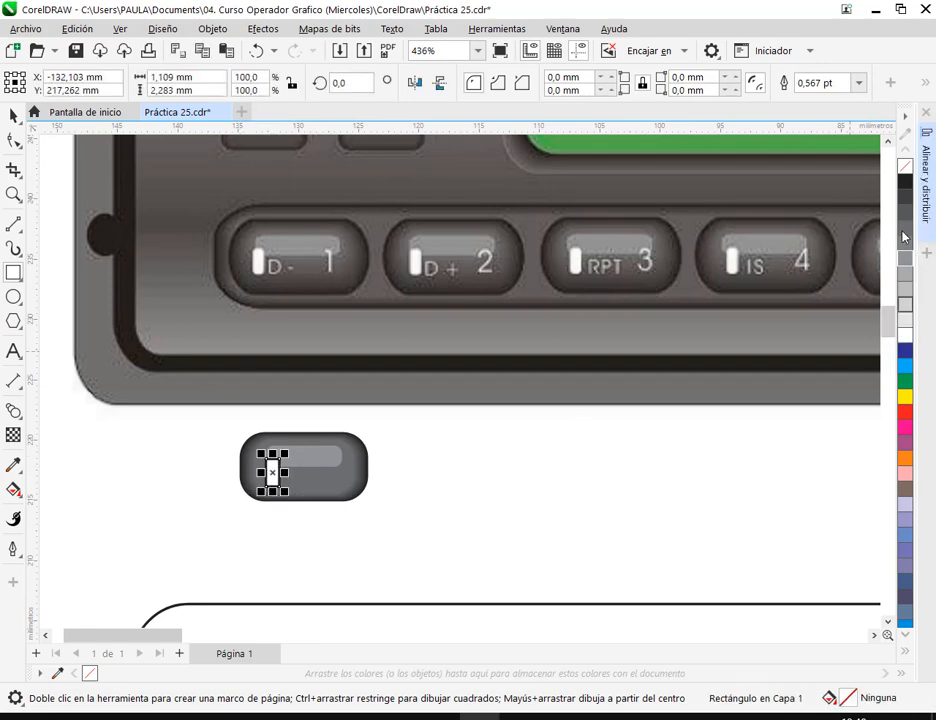
left_click(904, 334)
right_click(904, 166)
left_click(13, 115)
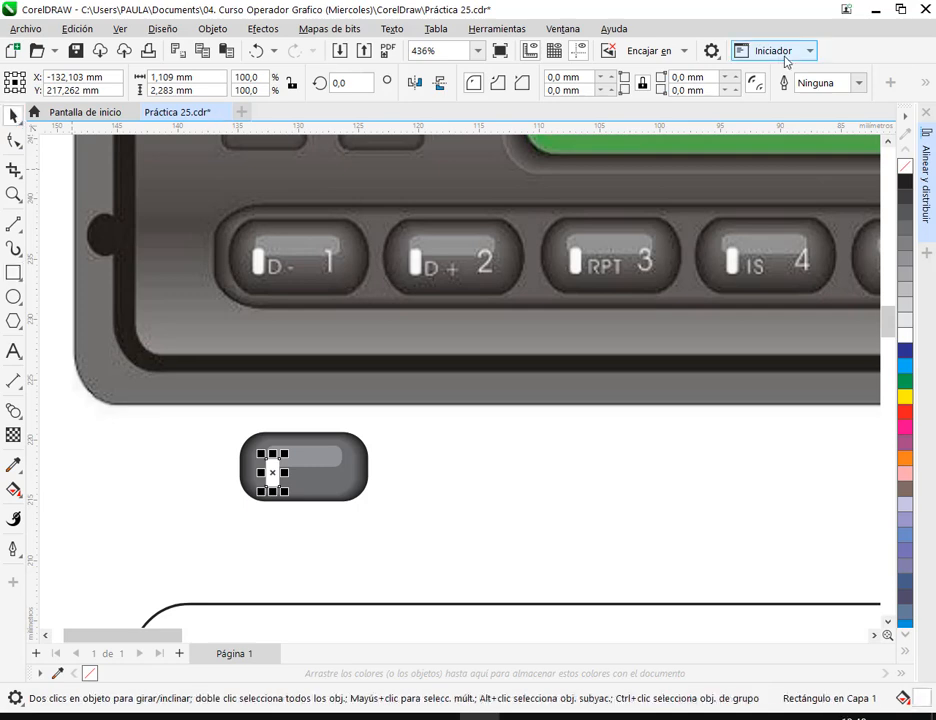
Round all corners of the white indicator rectangle with a 7.9 mm radius, leaving it in its place on the button
left_click(688, 77)
type("7,9")
key("Return")
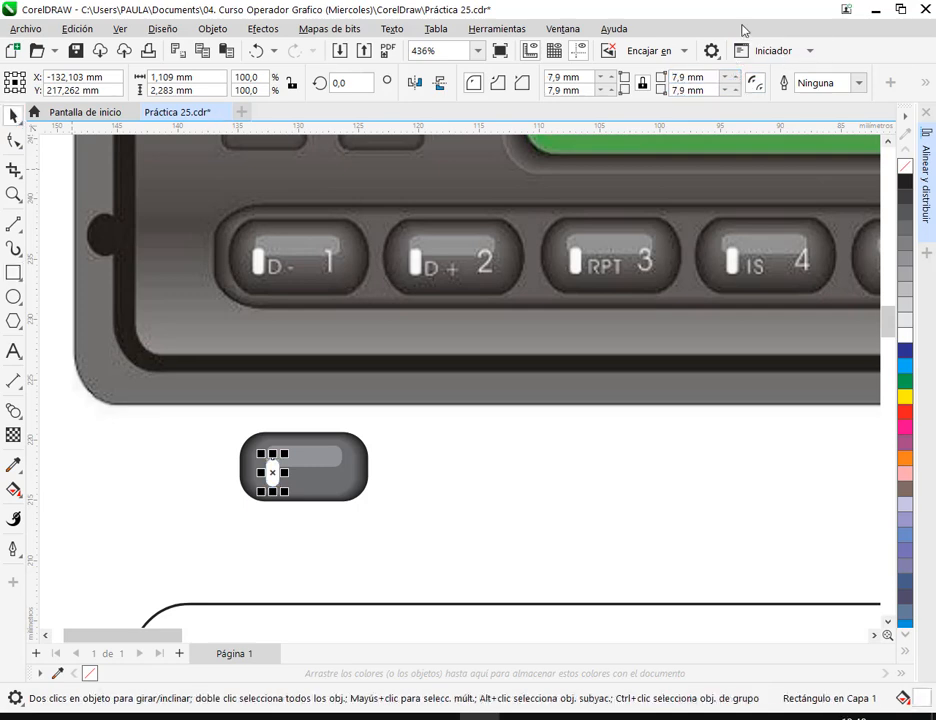
left_click(452, 461)
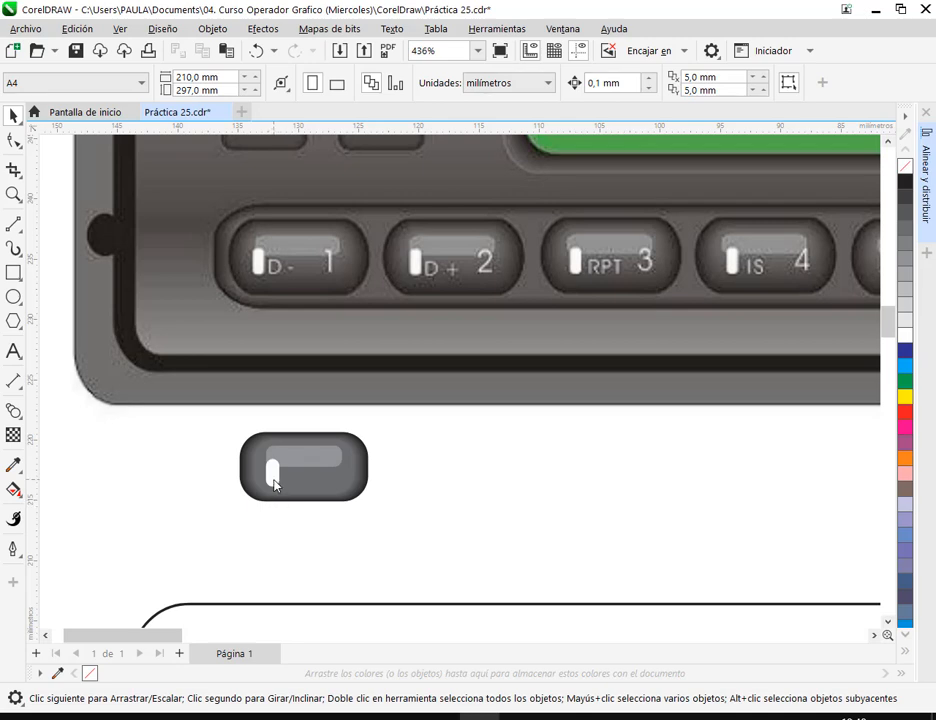
left_click(274, 477)
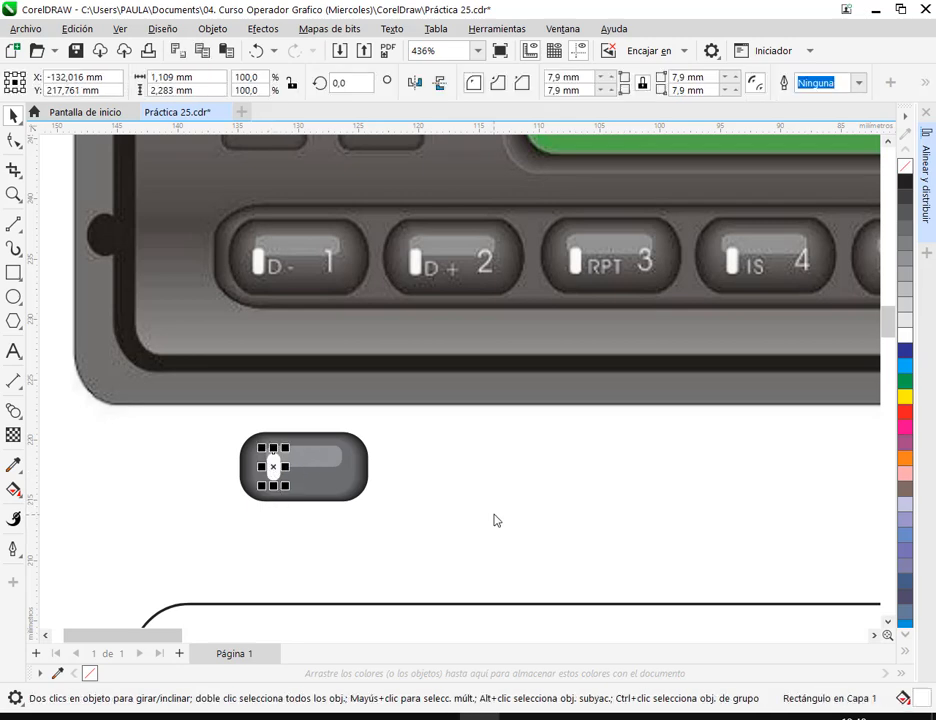
key("ctrl+z")
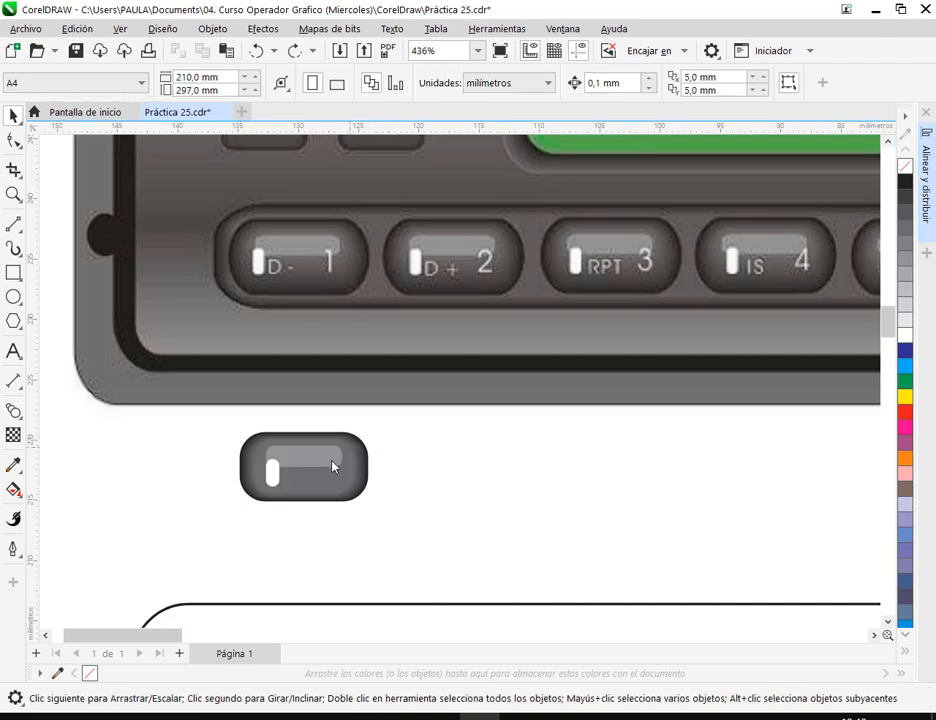
Narrow the white indicator to about 0.96 mm wide by pulling its right edge inward
scroll(257, 495, "up", 5)
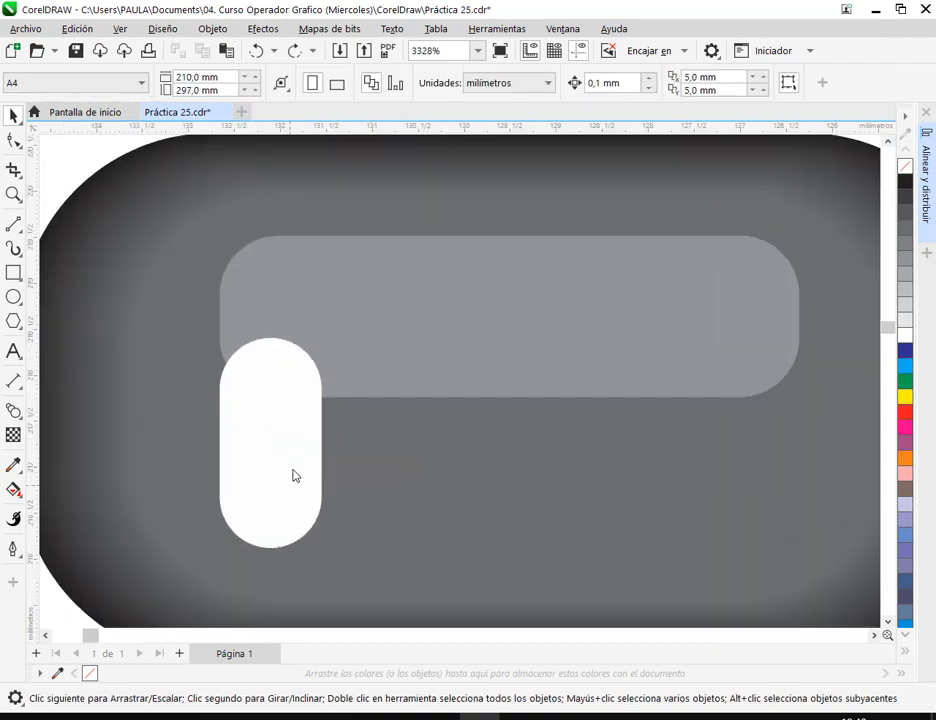
left_click(305, 468)
left_click_drag(330, 452, 318, 447)
scroll(318, 449, "down", 4)
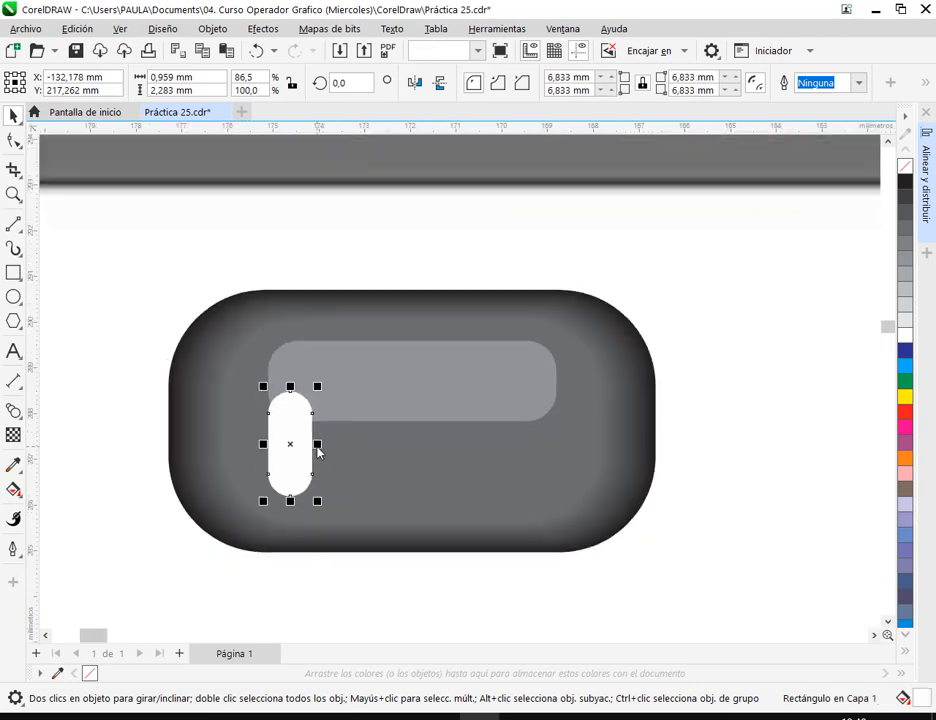
left_click(506, 465)
scroll(506, 465, "down", 2)
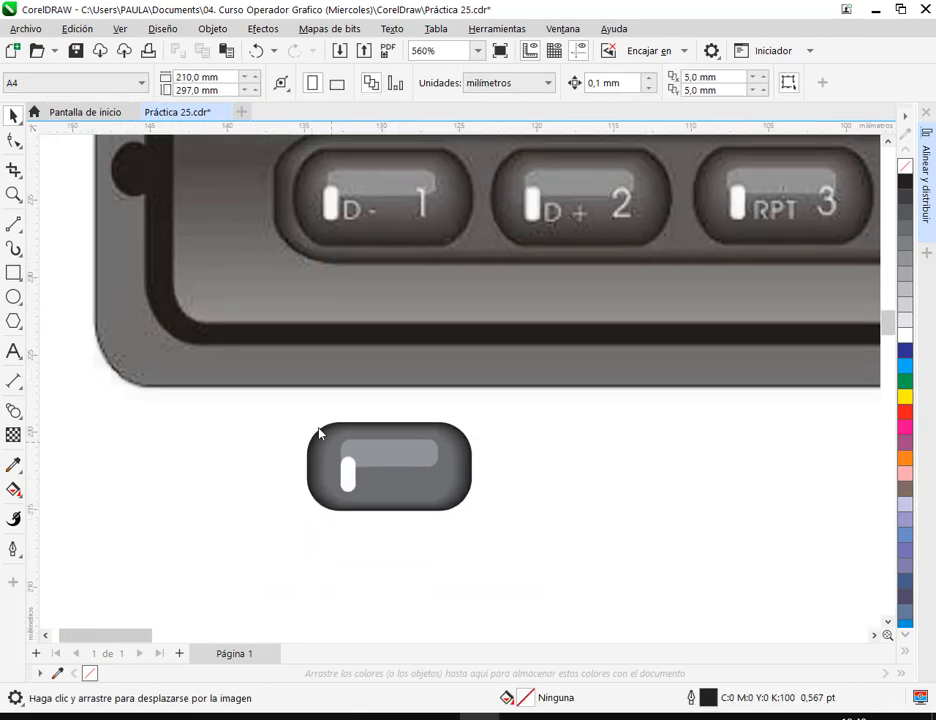
Group the button, its highlight and the white indicator together
left_click_drag(291, 401, 523, 535)
key("ctrl+g")
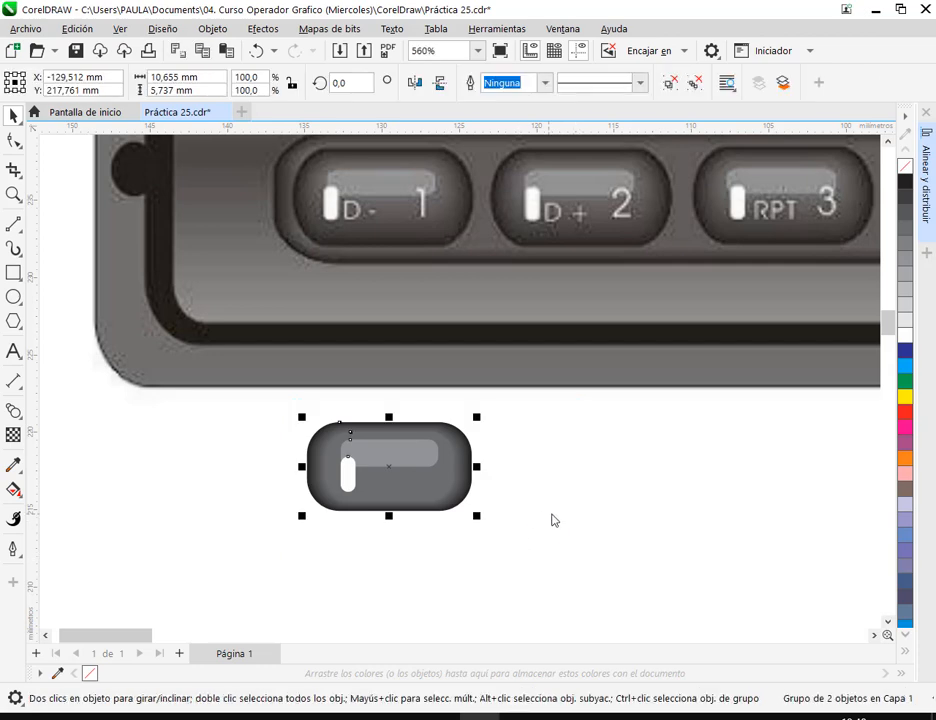
key("Escape")
Add the label "D-" in Arial on the button beside the indicator, fill it white and shrink it to about 5.1 pt
left_click(14, 351)
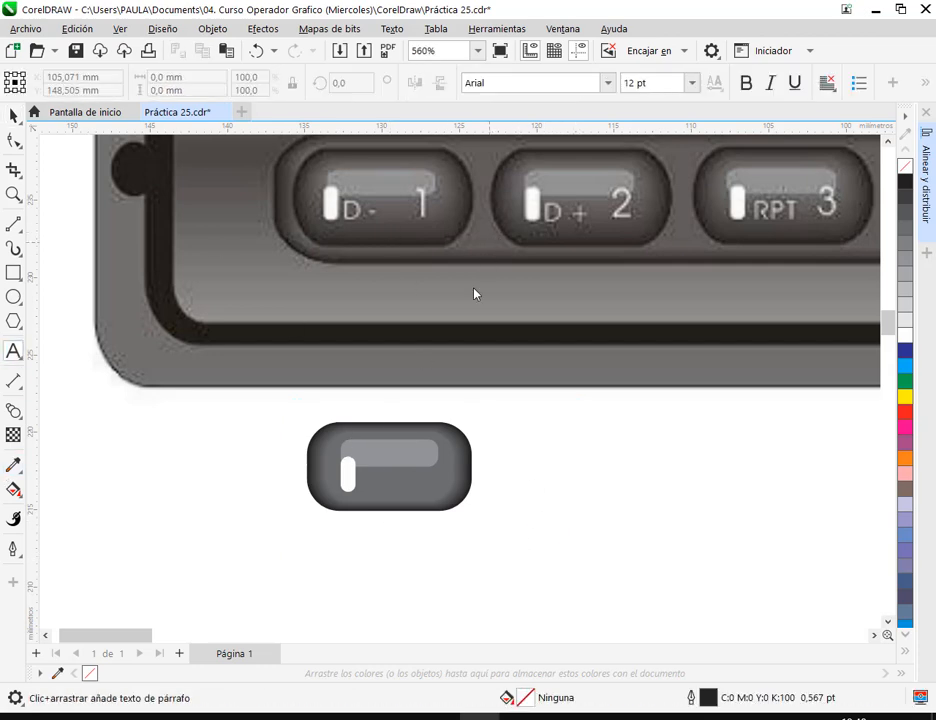
left_click(366, 492)
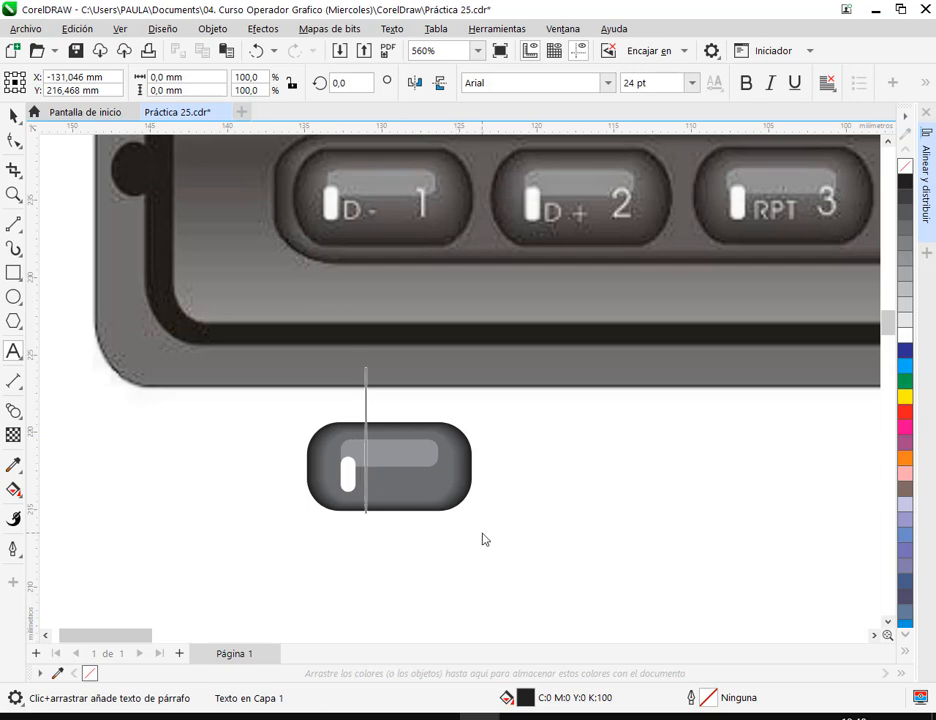
type("d")
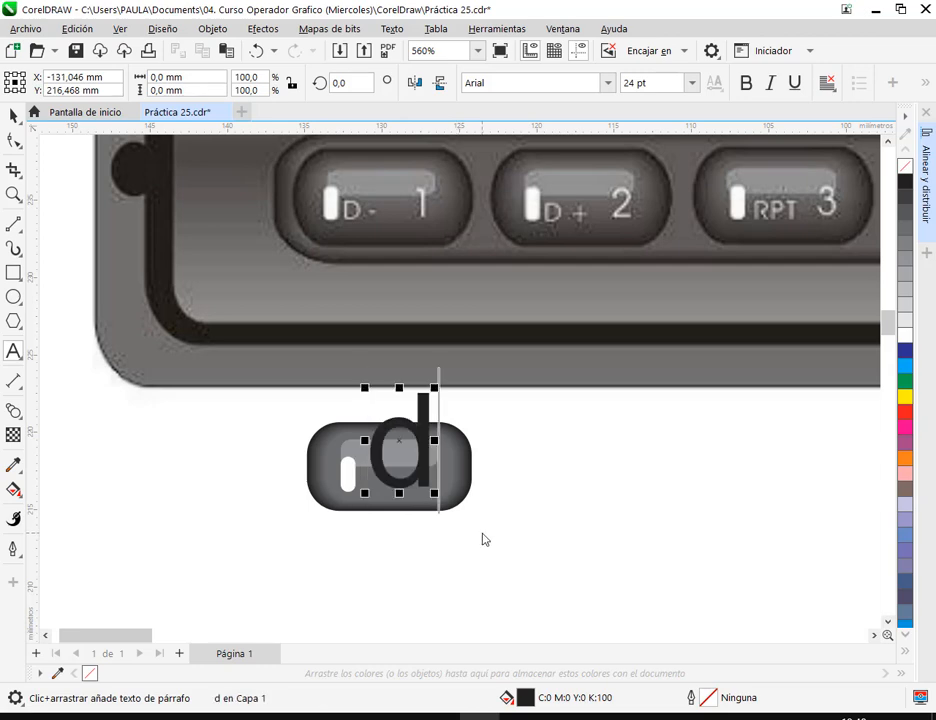
key("BackSpace")
type("D-")
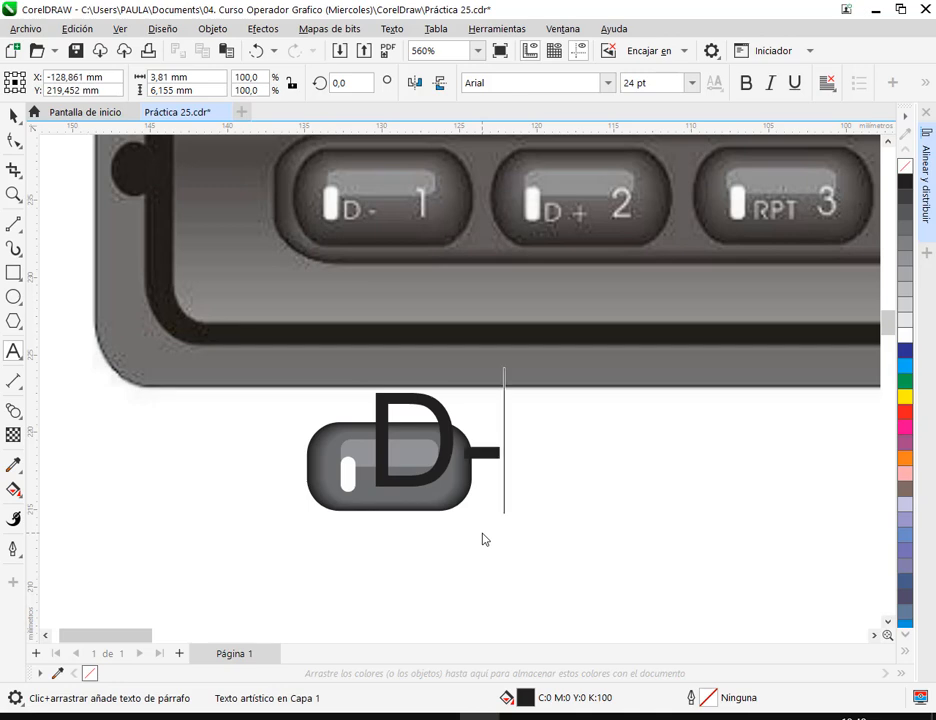
left_click(15, 116)
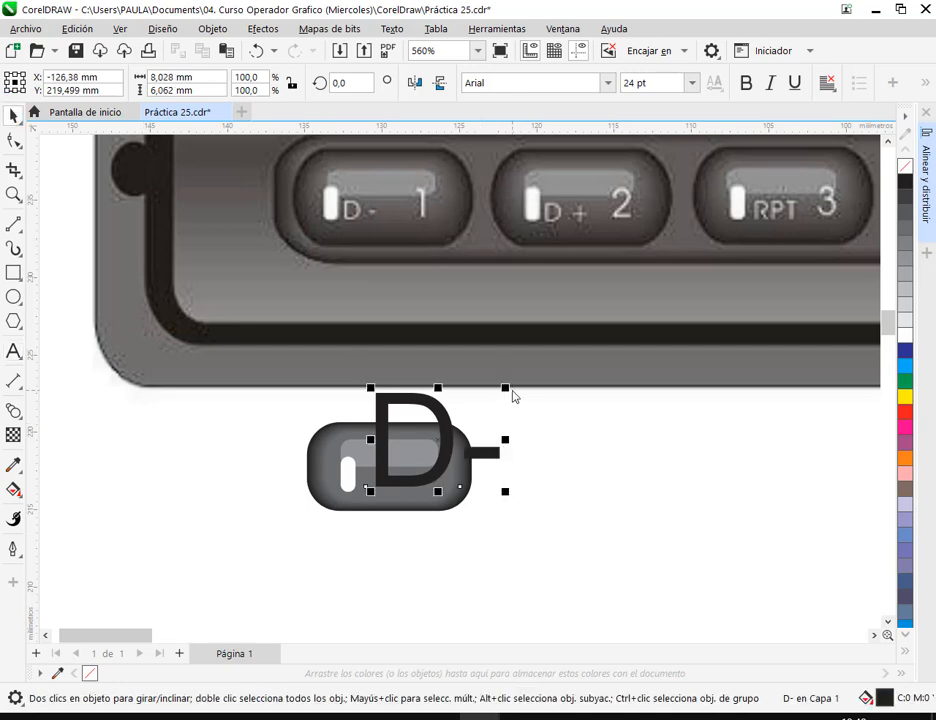
left_click_drag(508, 391, 438, 463)
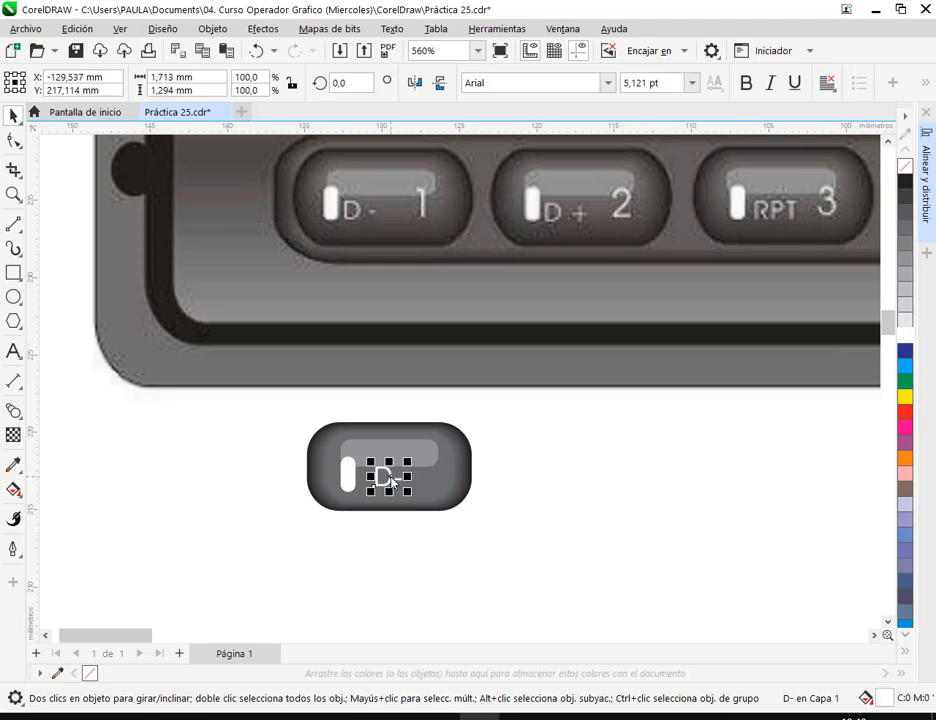
Move the D- label closer to the white indicator and shrink it to about 3.3 pt
scroll(368, 486, "up", 5)
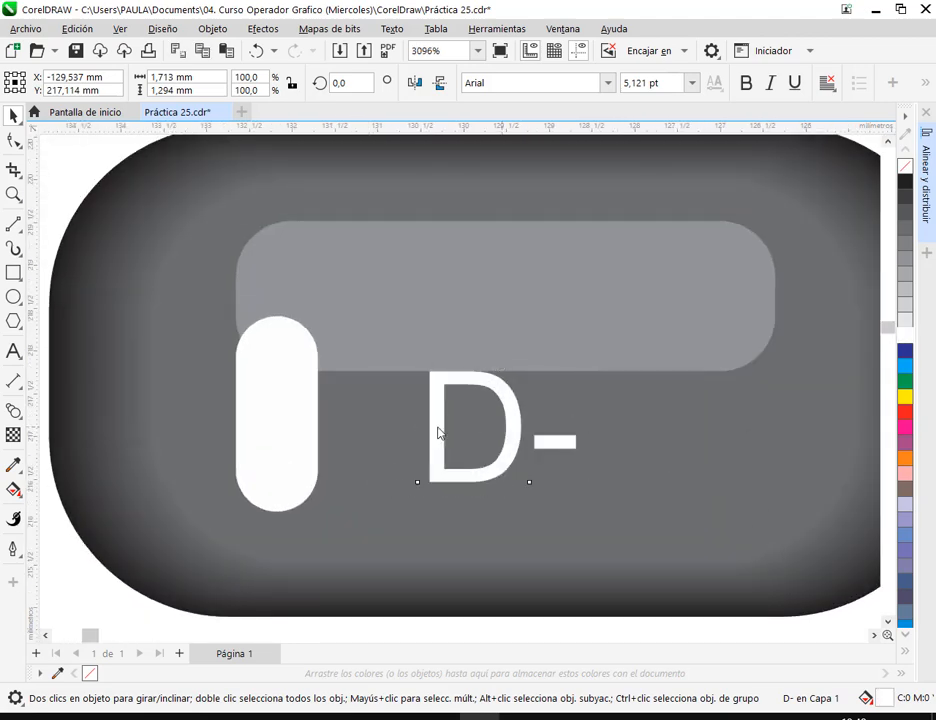
left_click_drag(437, 432, 350, 450)
left_click_drag(496, 390, 462, 436)
left_click_drag(392, 492, 407, 474)
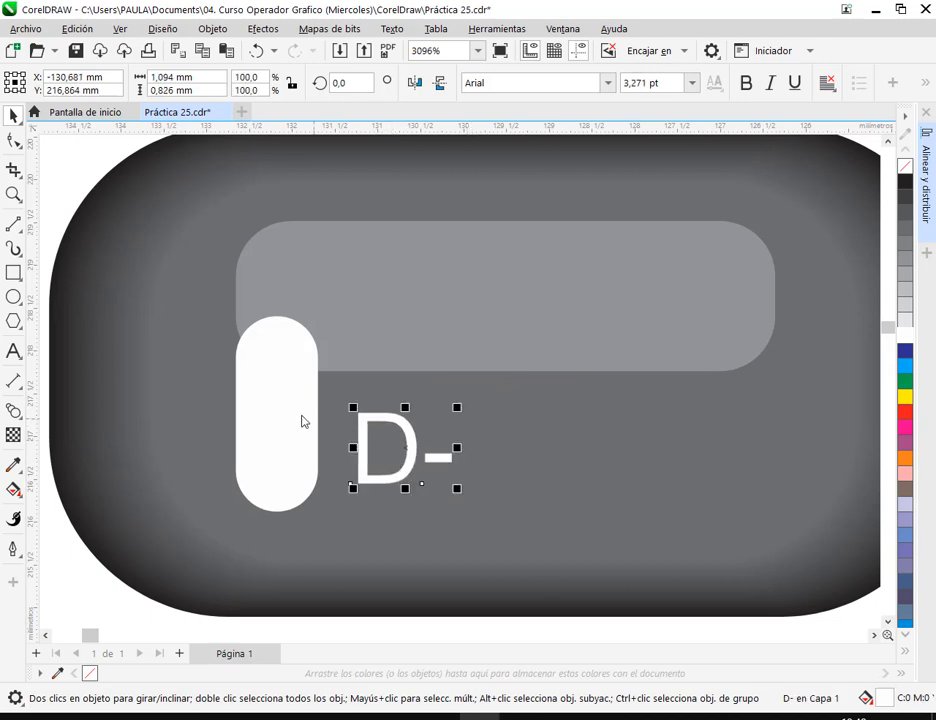
Ungroup the button so the white indicator can be selected separately
left_click(290, 422)
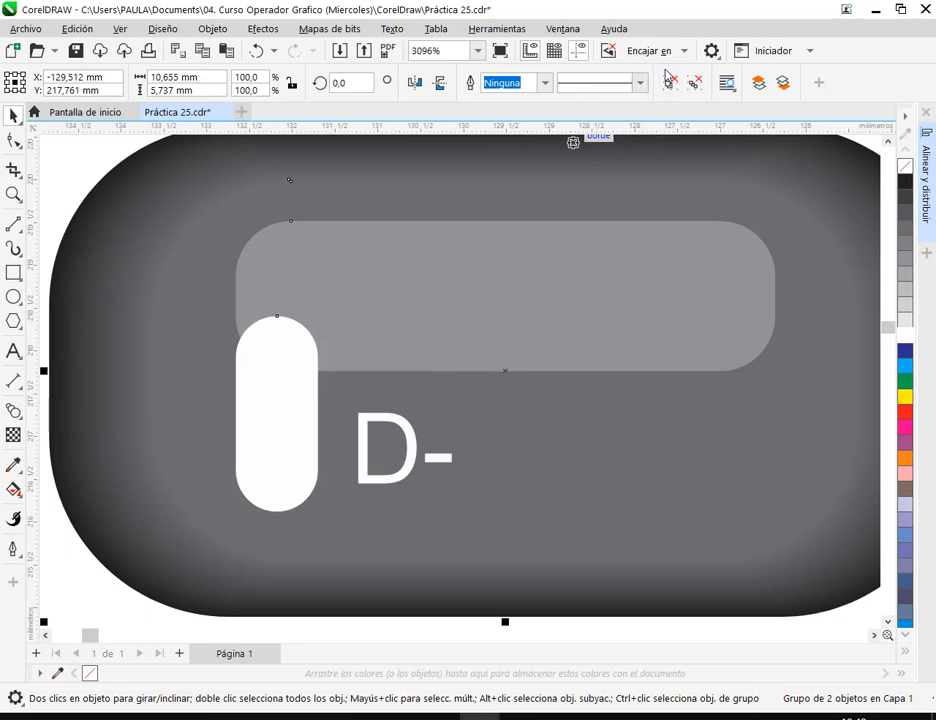
left_click(670, 82)
left_click(71, 168)
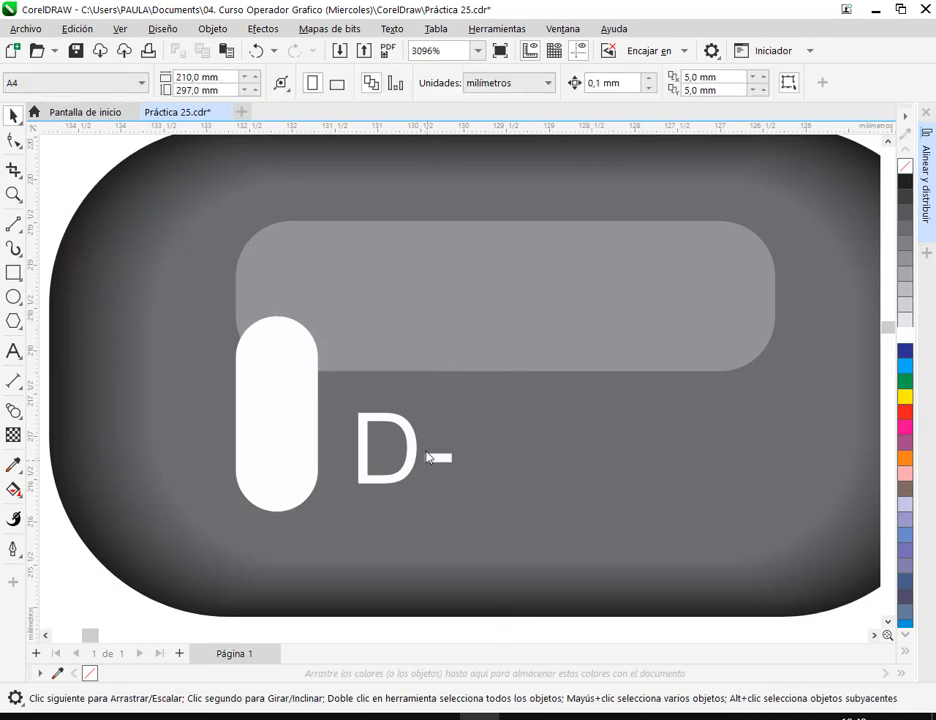
Change the font of the D- label to Arial Narrow
left_click(411, 437)
scroll(455, 450, "down", 4)
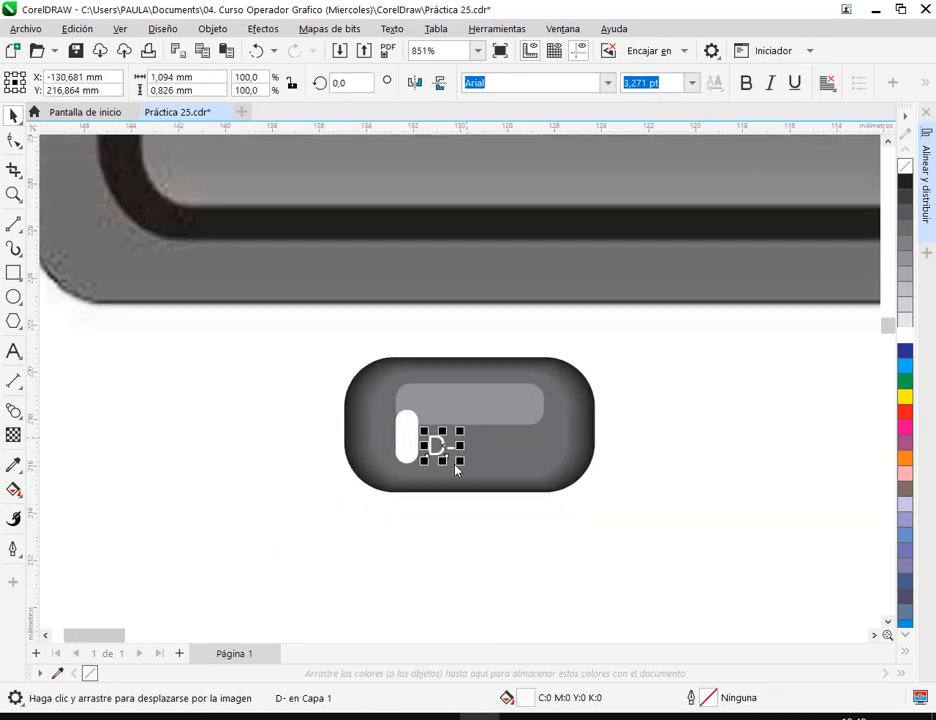
scroll(387, 580, "down", 3)
scroll(416, 432, "up", 4)
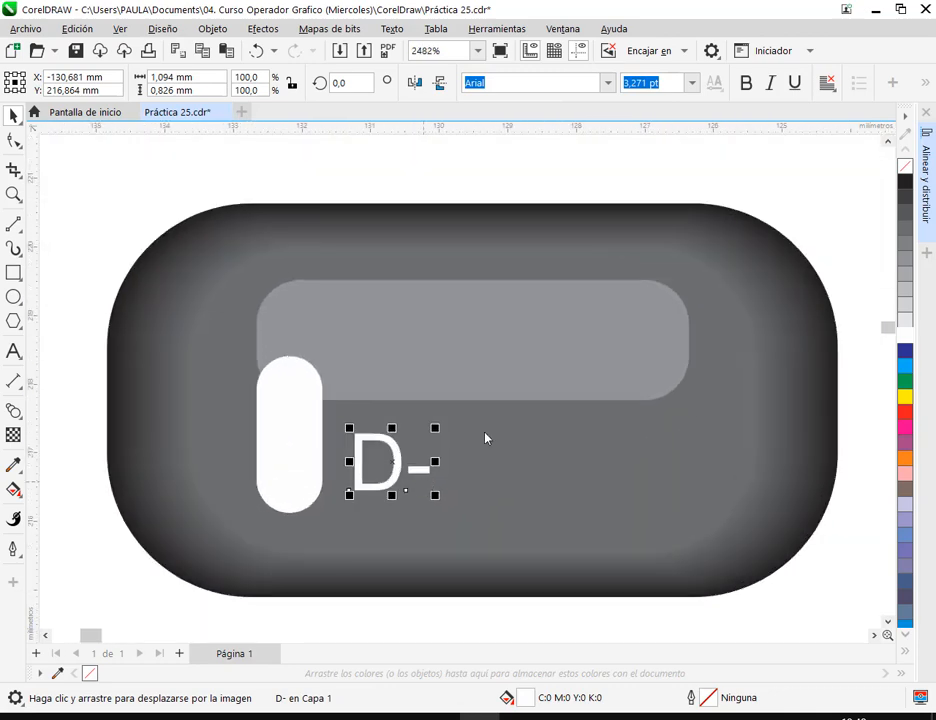
left_click(607, 86)
left_click(547, 143)
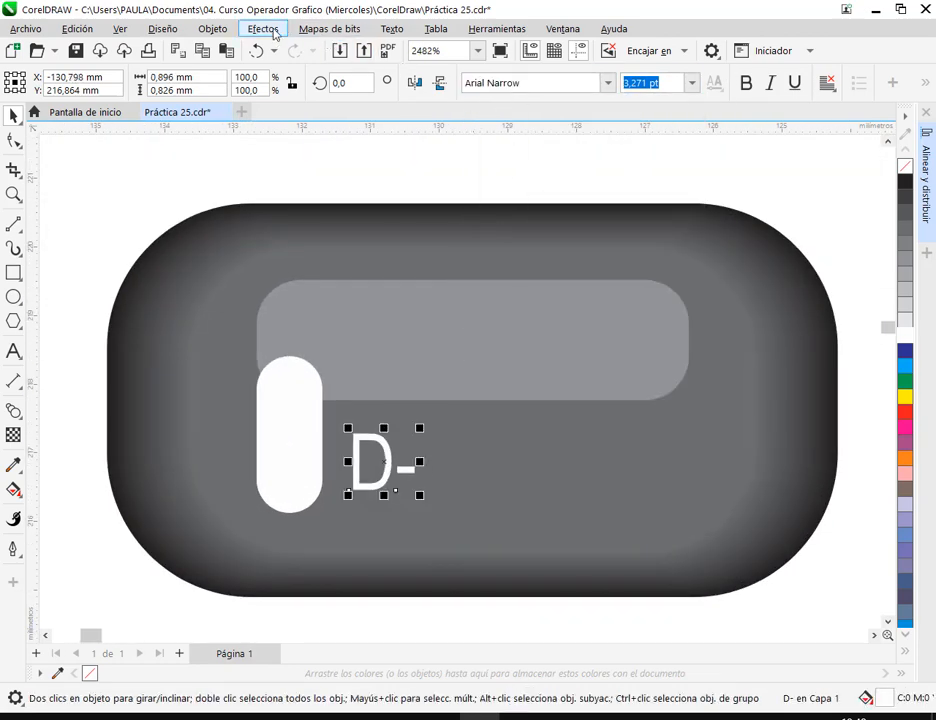
Align the D- label's lower edge with the bottom of the white indicator
left_click(930, 212)
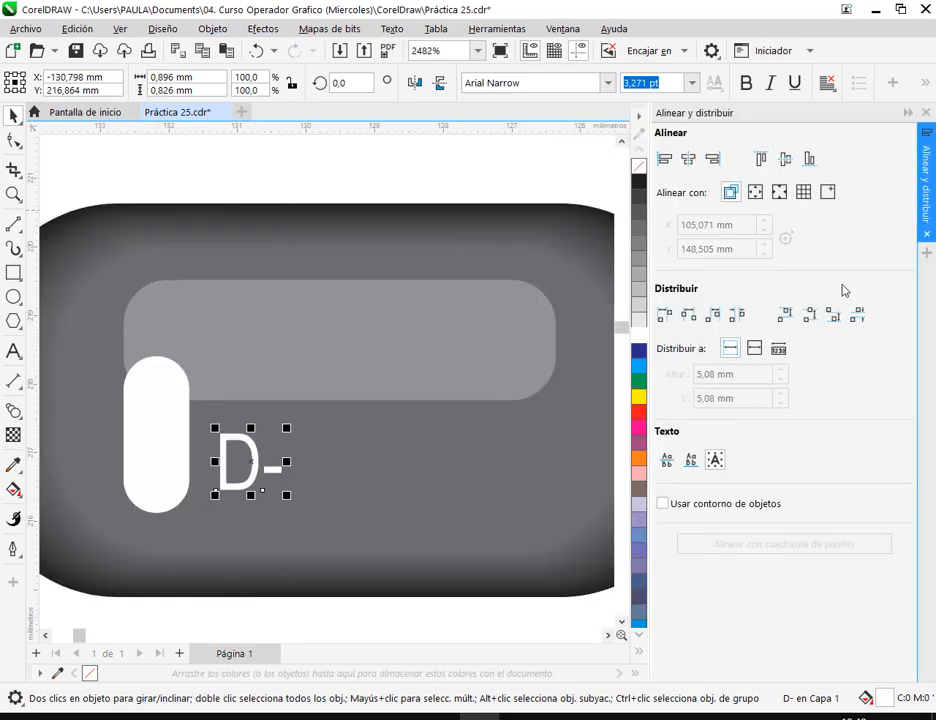
left_click(165, 437, "shift")
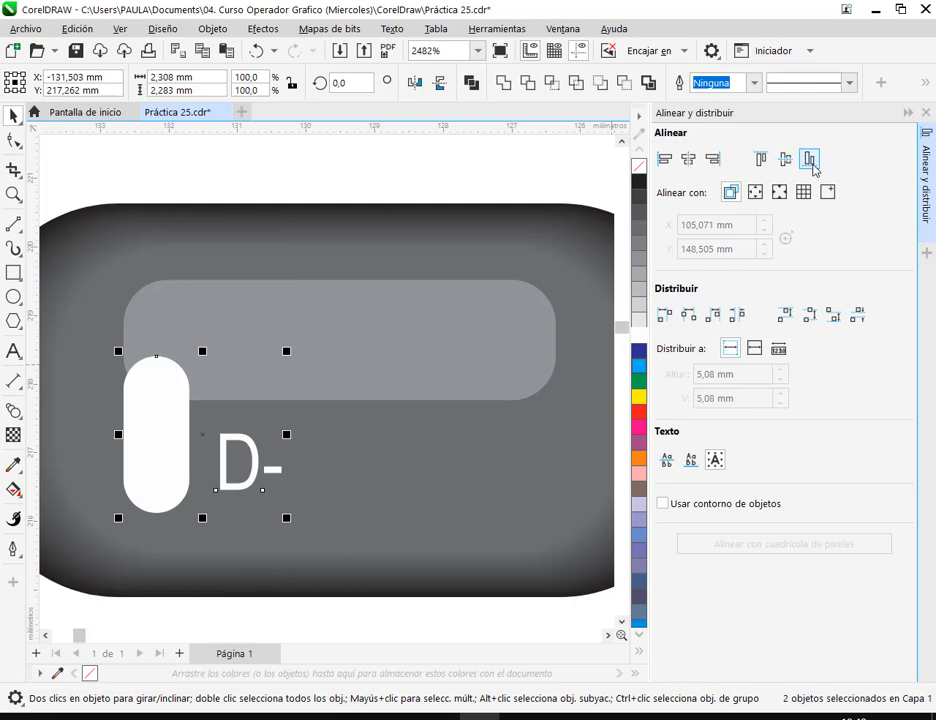
left_click(810, 160)
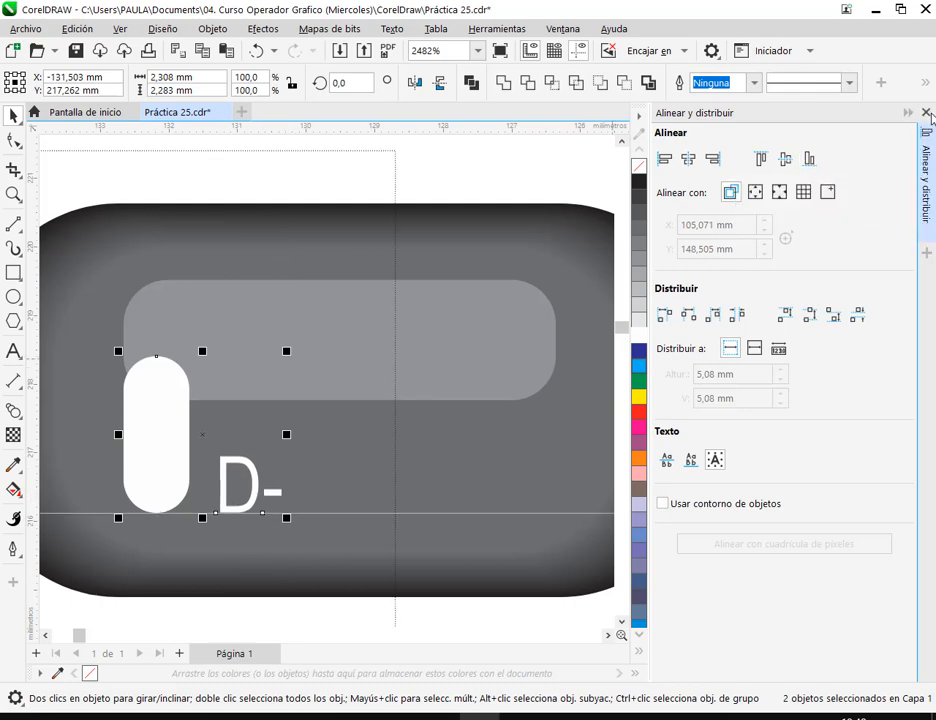
left_click(907, 113)
left_click(744, 282)
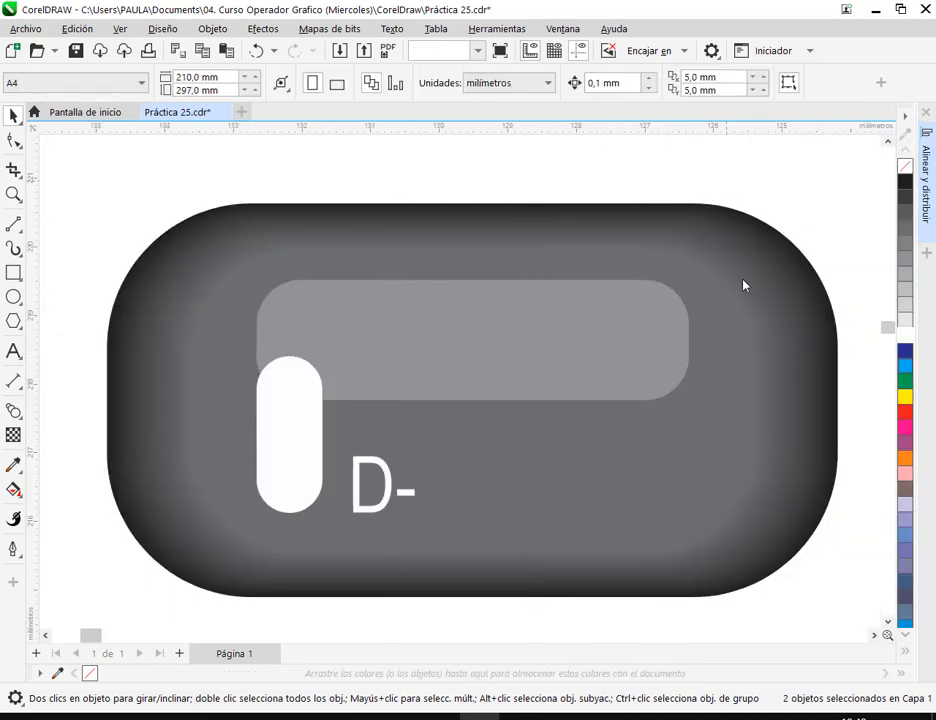
Move the D- label left so it sits right next to the white indicator, as in the reference
scroll(698, 326, "down", 5)
left_click_drag(660, 348, 434, 585)
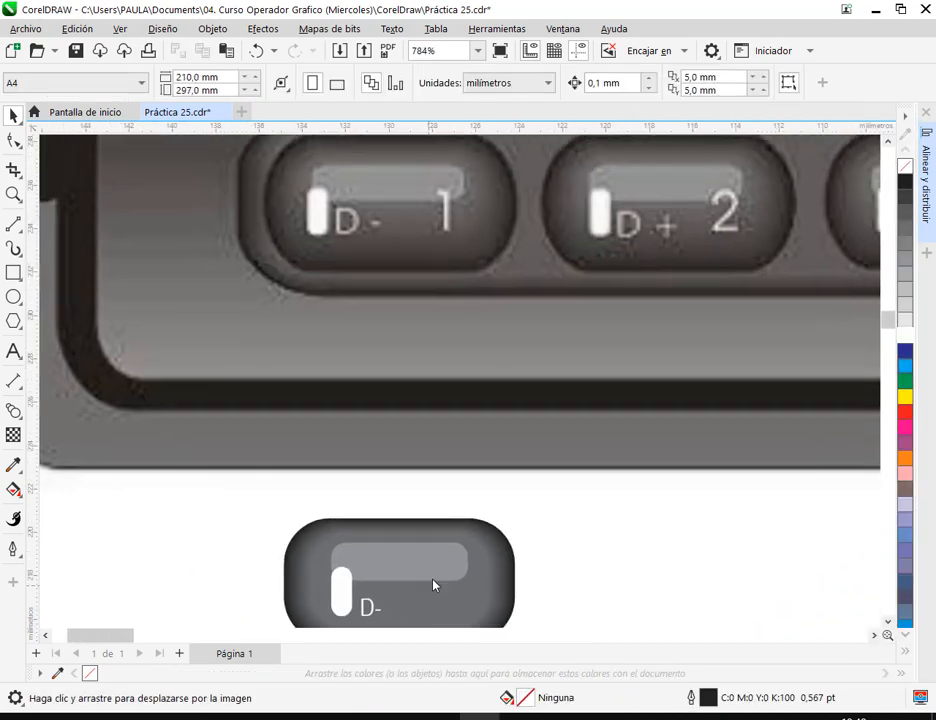
left_click(365, 608)
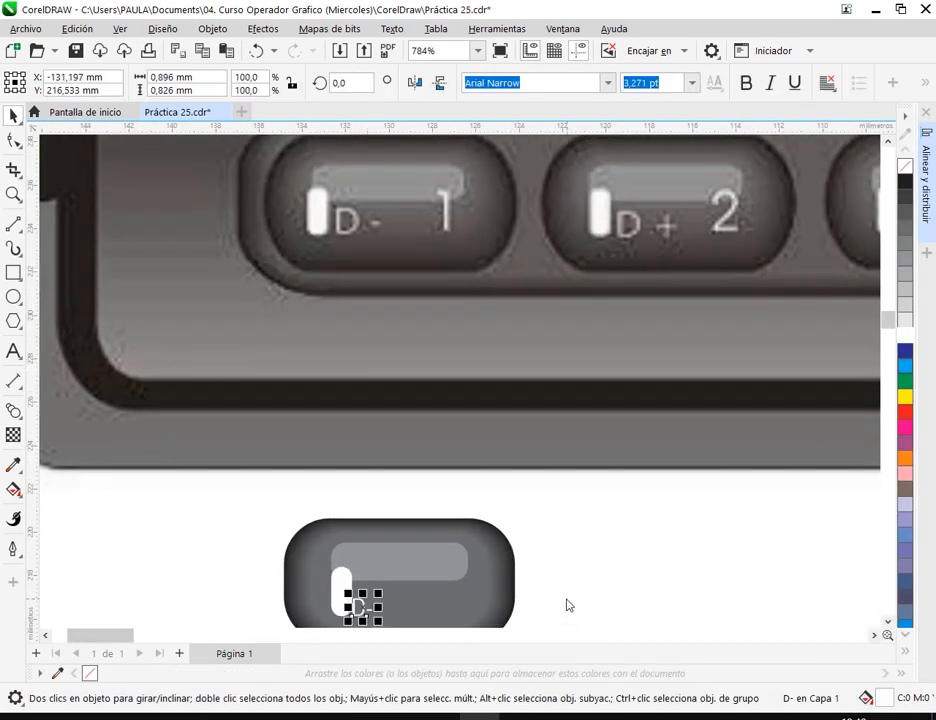
left_click(562, 591)
Enlarge the D- label proportionally to about 4.2 pt, keeping its lower-left corner next to the indicator
left_click_drag(445, 620, 356, 545)
scroll(356, 545, "up", 4)
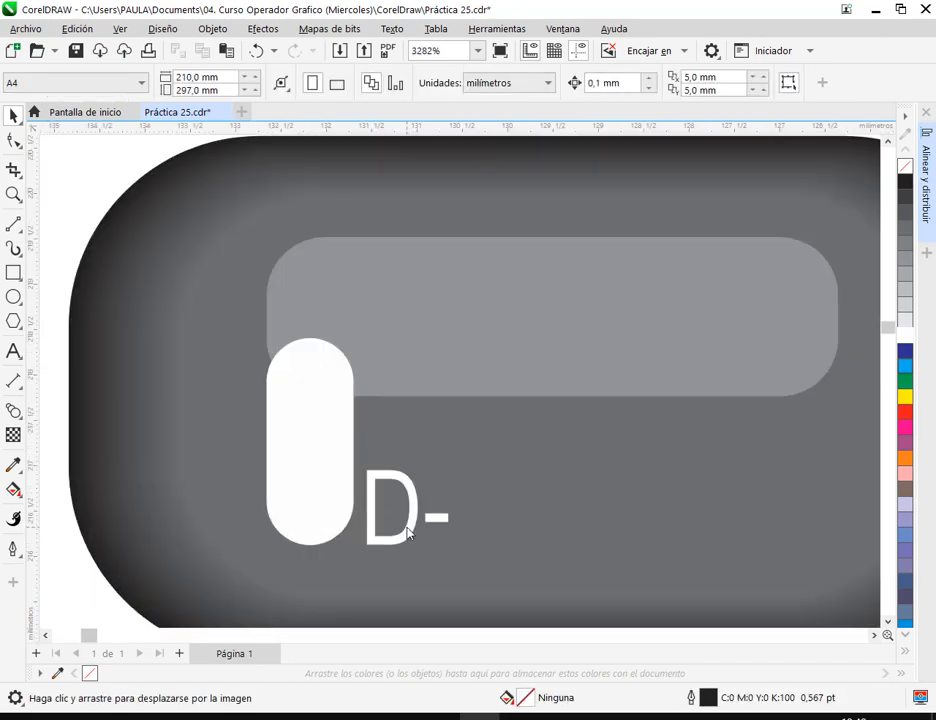
left_click(408, 528)
left_click_drag(455, 465, 472, 458)
scroll(472, 458, "down", 4)
left_click(681, 472)
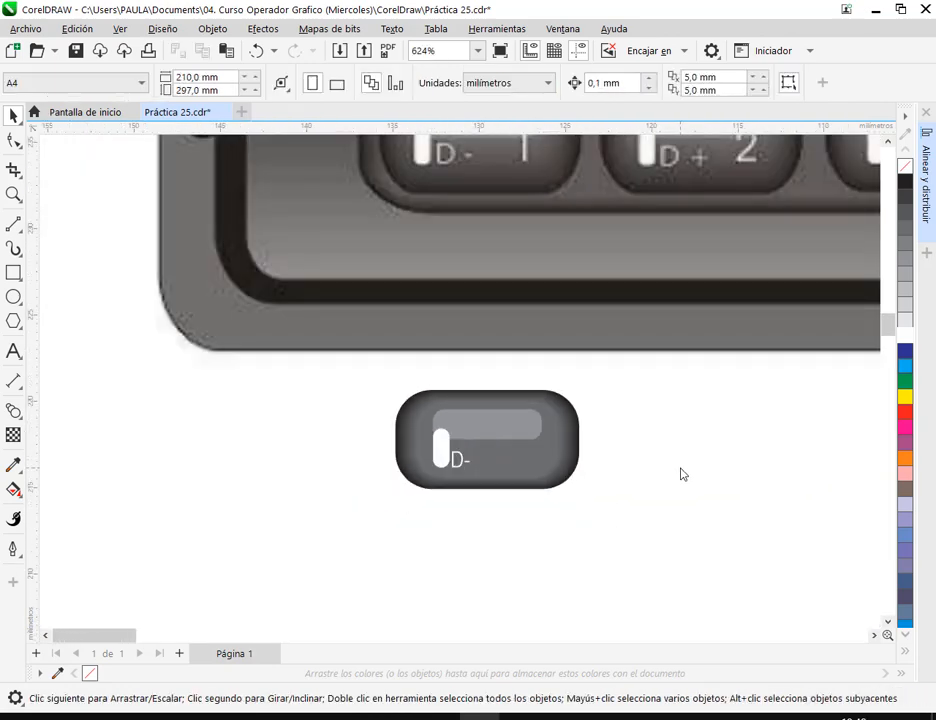
scroll(681, 474, "down", 1)
left_click_drag(681, 474, 560, 516)
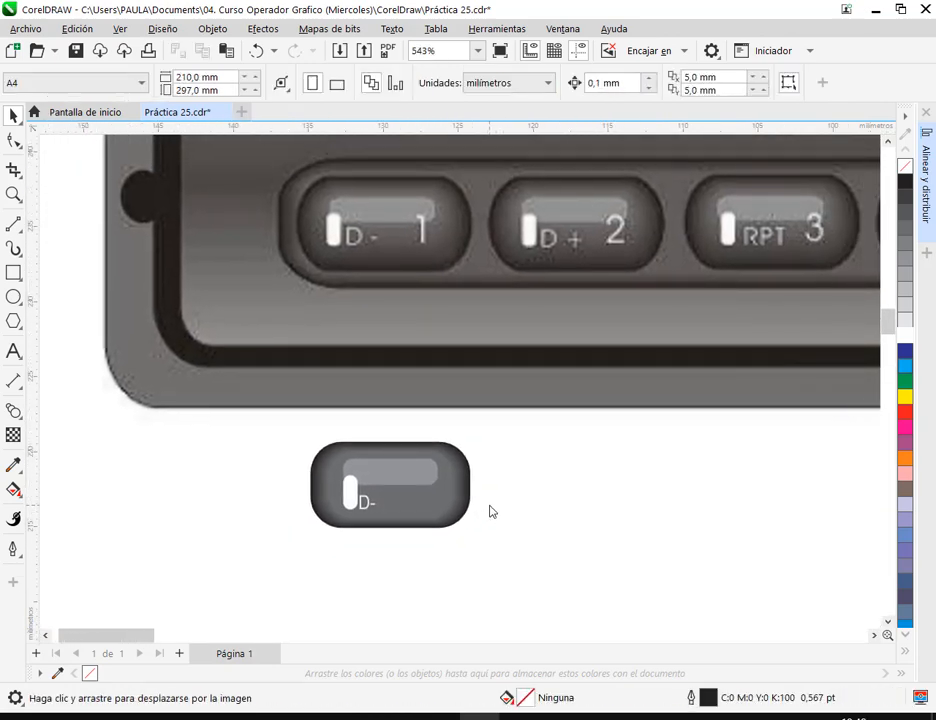
scroll(360, 495, "up", 3)
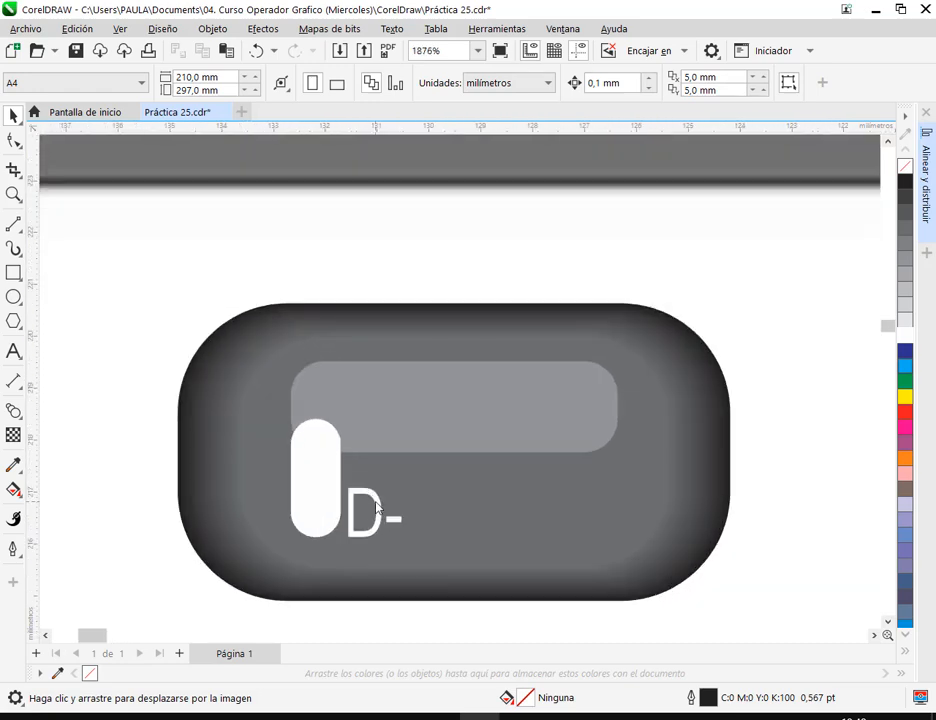
left_click(380, 512)
left_click_drag(407, 485, 419, 478)
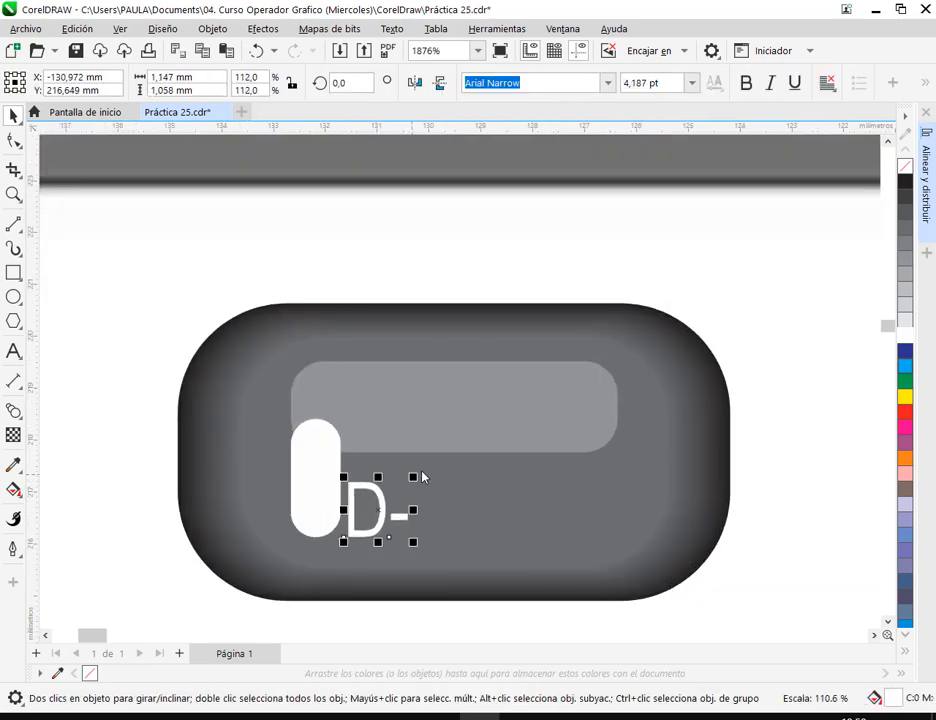
scroll(545, 480, "down", 3)
left_click(704, 488)
left_click_drag(704, 488, 386, 491)
scroll(463, 520, "down", 1)
scroll(461, 520, "down", 2)
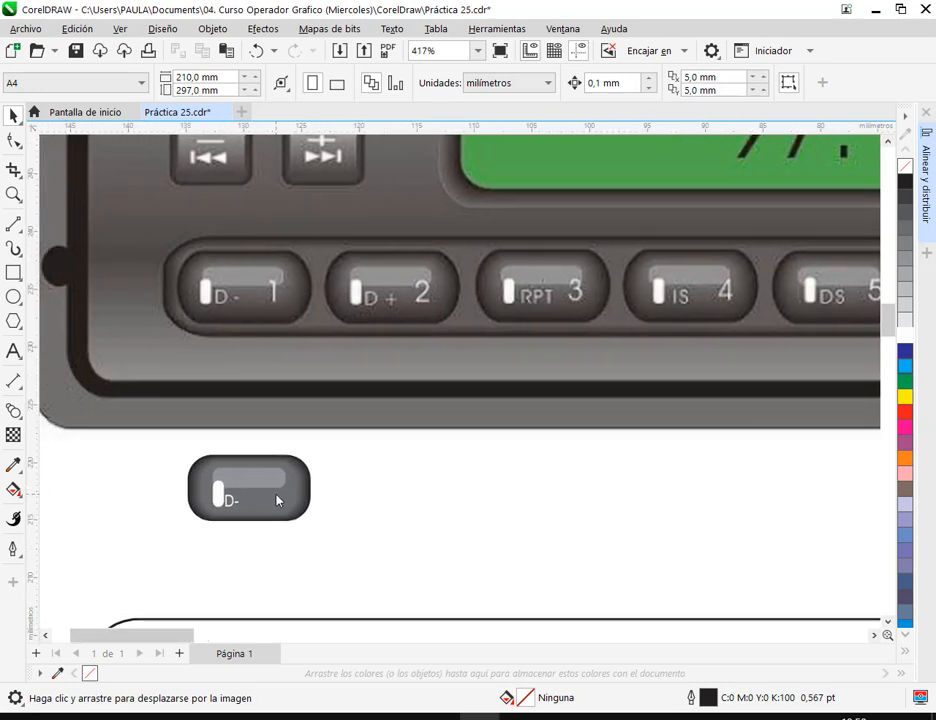
scroll(277, 500, "up", 4)
left_click_drag(278, 493, 280, 508)
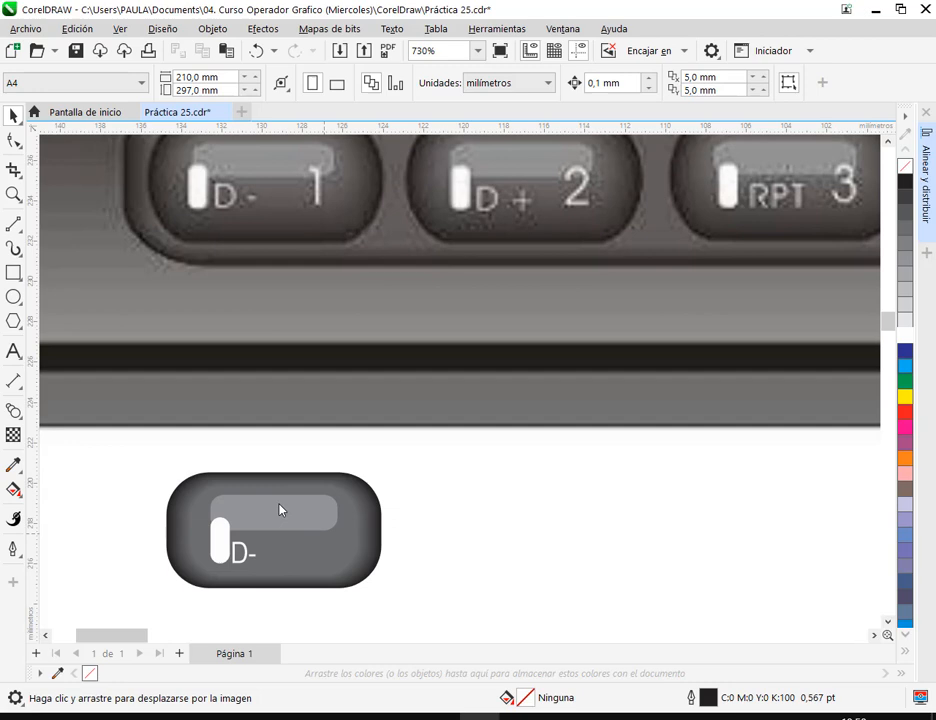
left_click(12, 351)
left_click(13, 115)
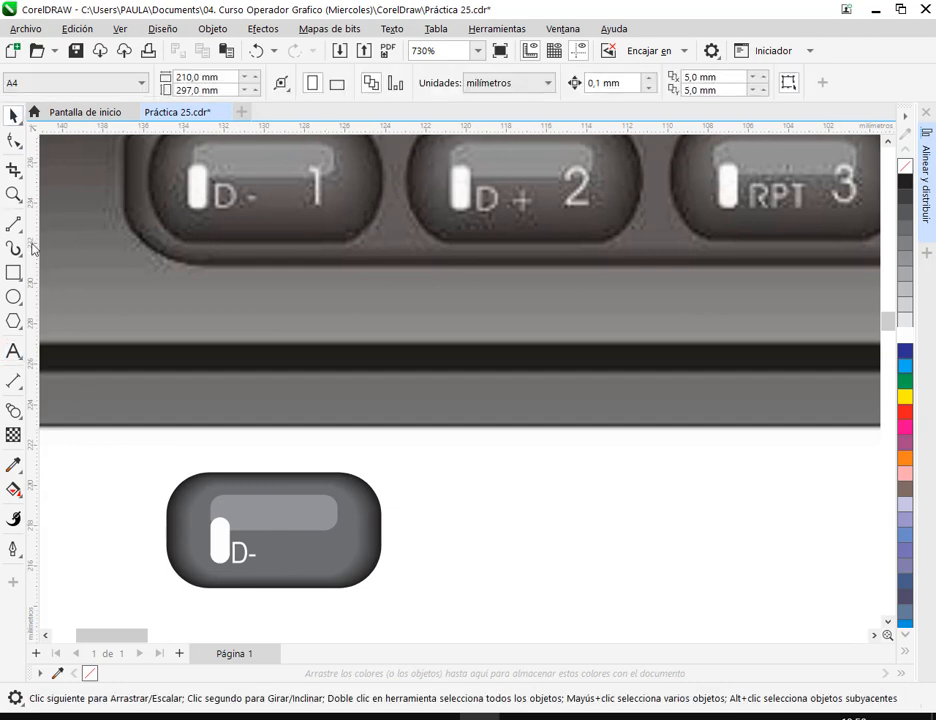
Copy the D- label to the right side of the same button and change the copy's text to 1
left_click(246, 561)
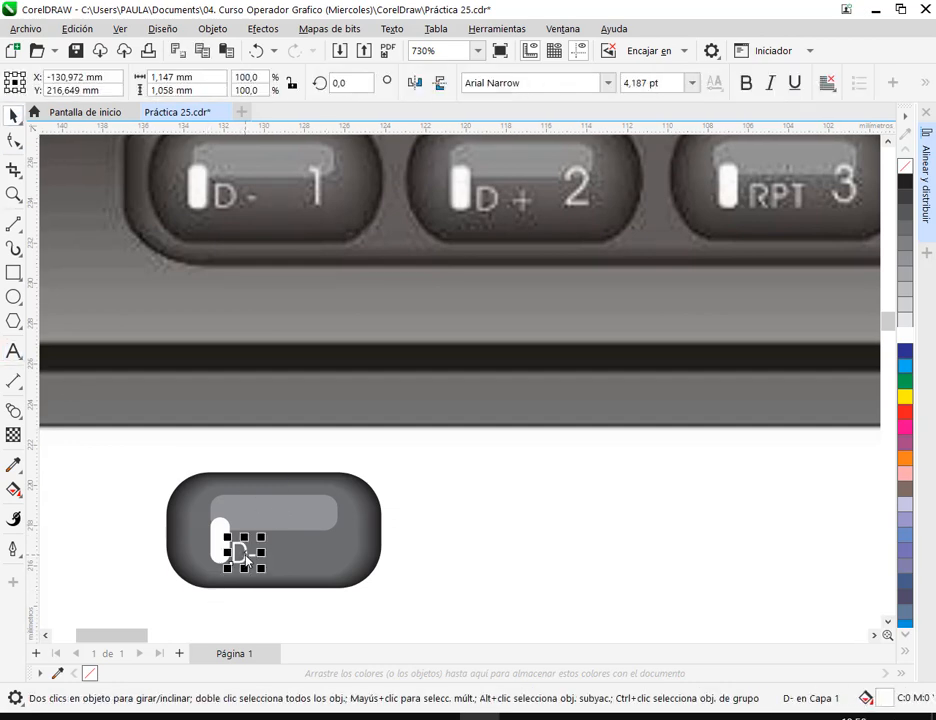
left_click_drag(246, 561, 326, 553)
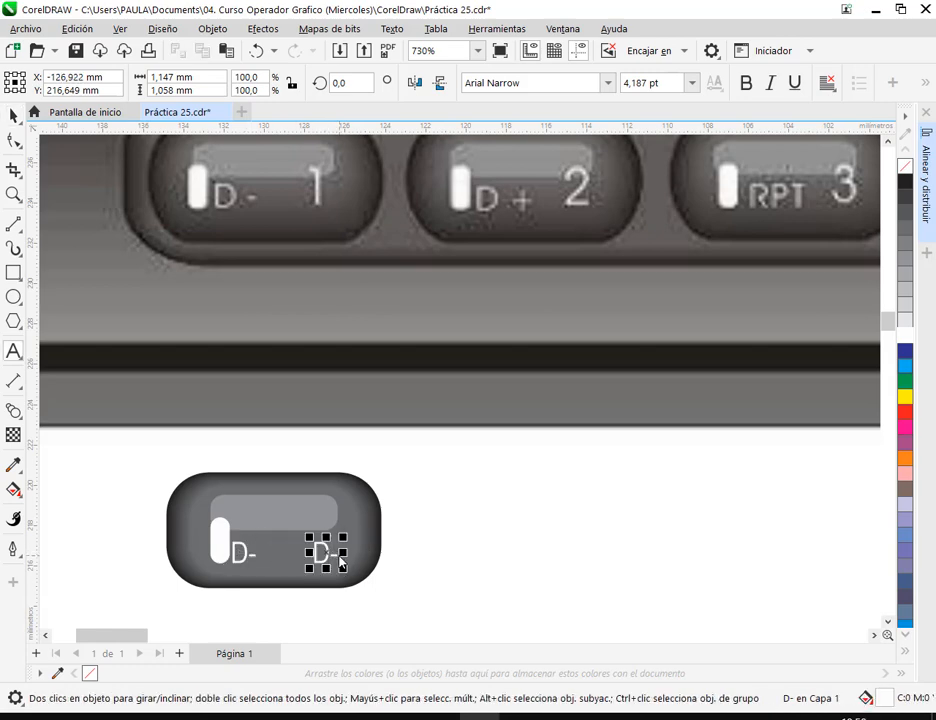
type("Q")
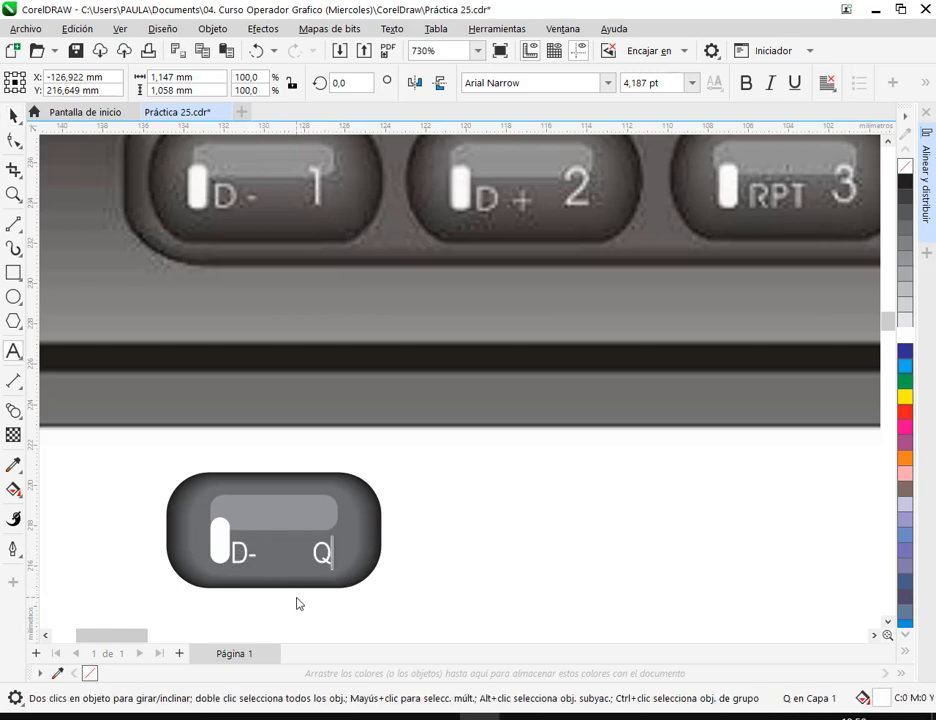
key("BackSpace")
type("1")
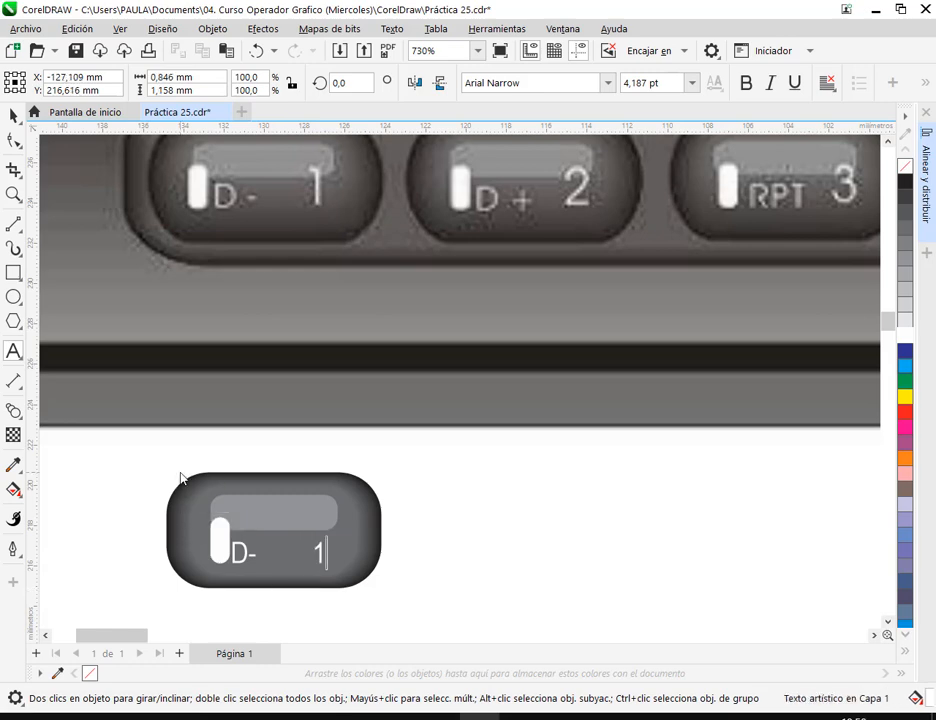
left_click(14, 116)
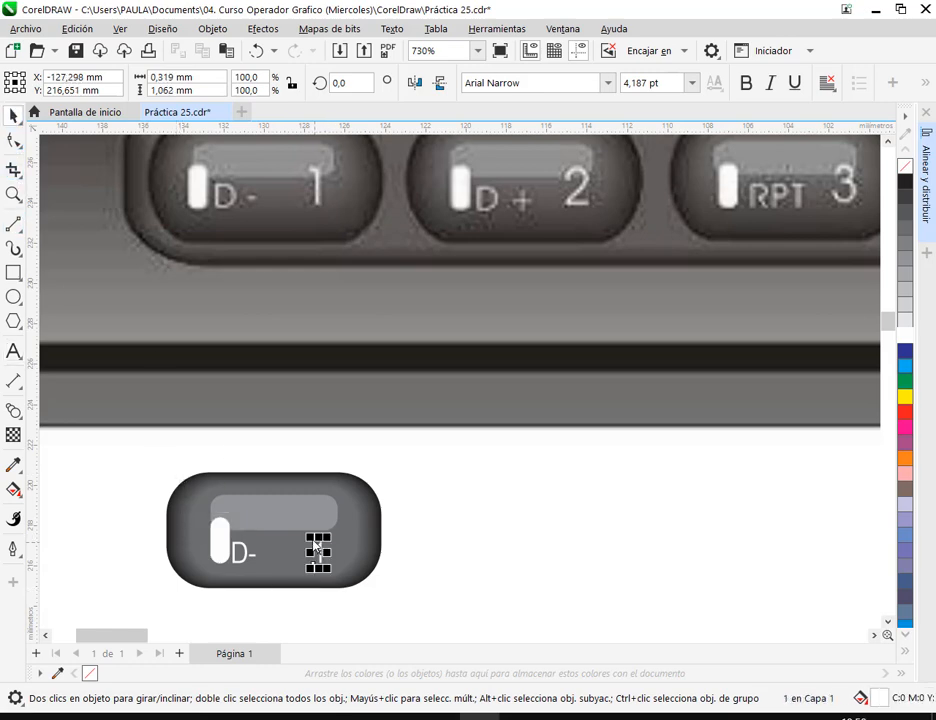
Enlarge the number 1 proportionally to about 7.6 pt from its lower-right corner and nudge the D- label 0.1 mm right
left_click_drag(307, 535, 286, 518)
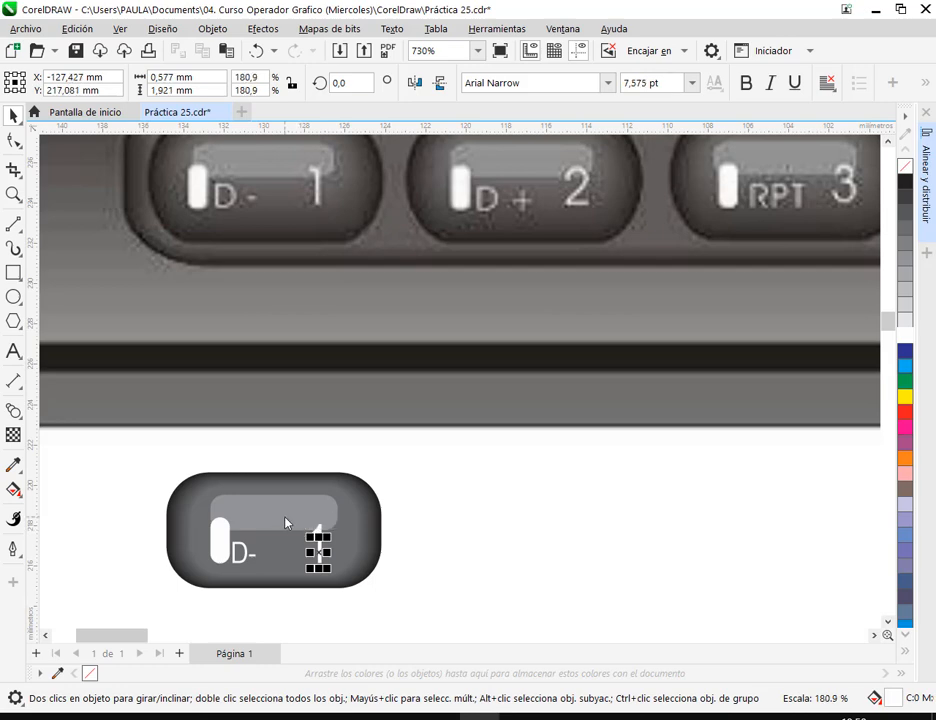
left_click(389, 524)
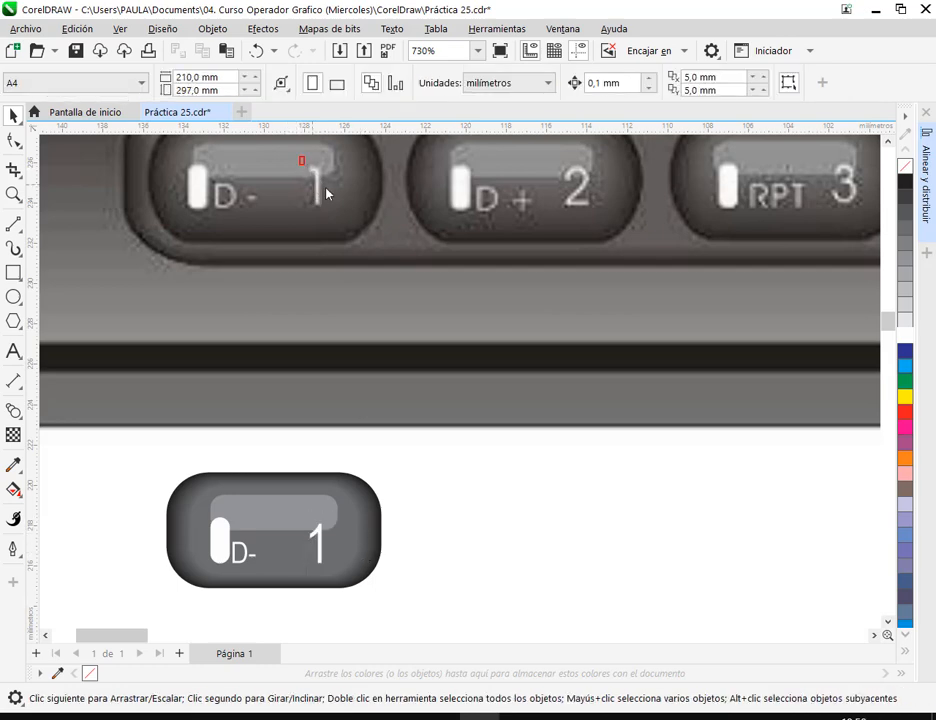
left_click_drag(326, 190, 334, 217)
left_click(245, 556)
left_click(385, 543)
Insert a space between the D and the hyphen in the button's label, and save the drawing
scroll(385, 543, "down", 4)
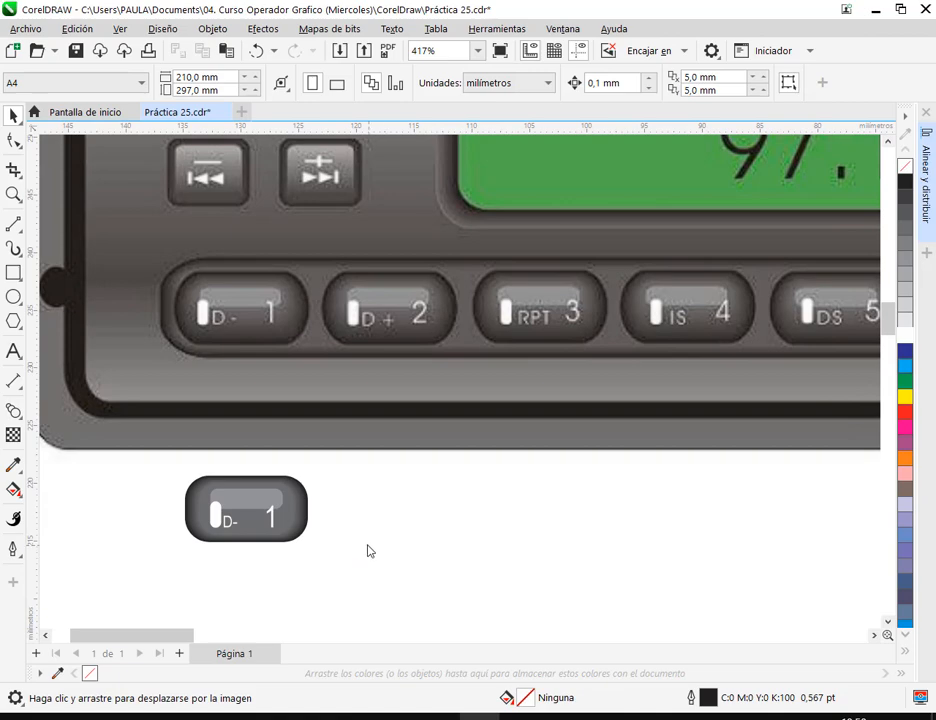
left_click(229, 530)
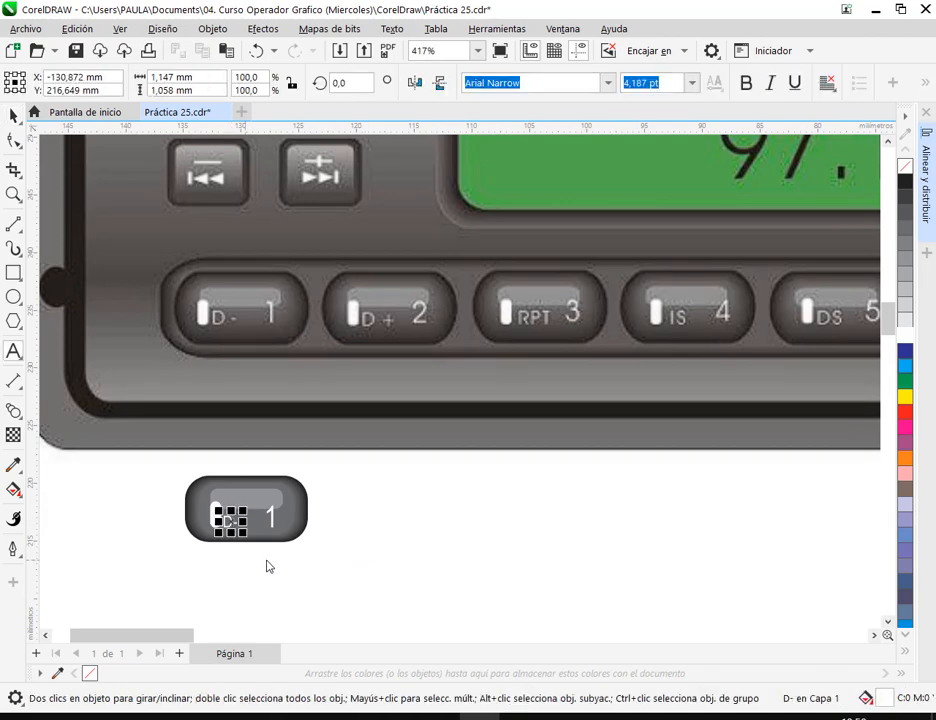
left_click(401, 484)
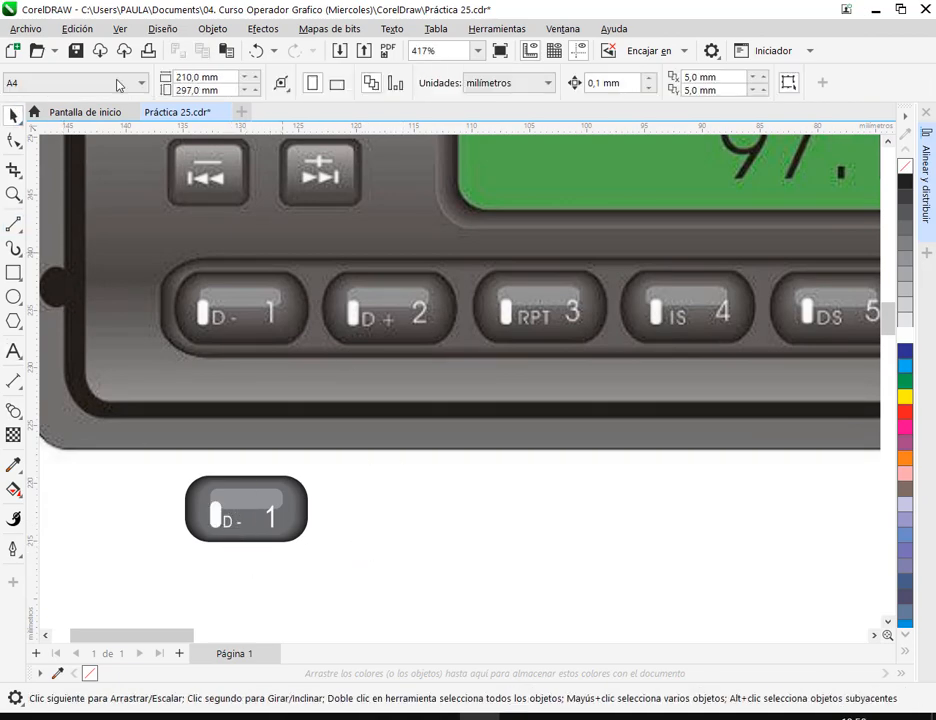
left_click(75, 51)
Enlarge the D - label proportionally to about 5.2 pt, keeping its lower-left corner fixed beside the white indicator
scroll(238, 512, "up", 4)
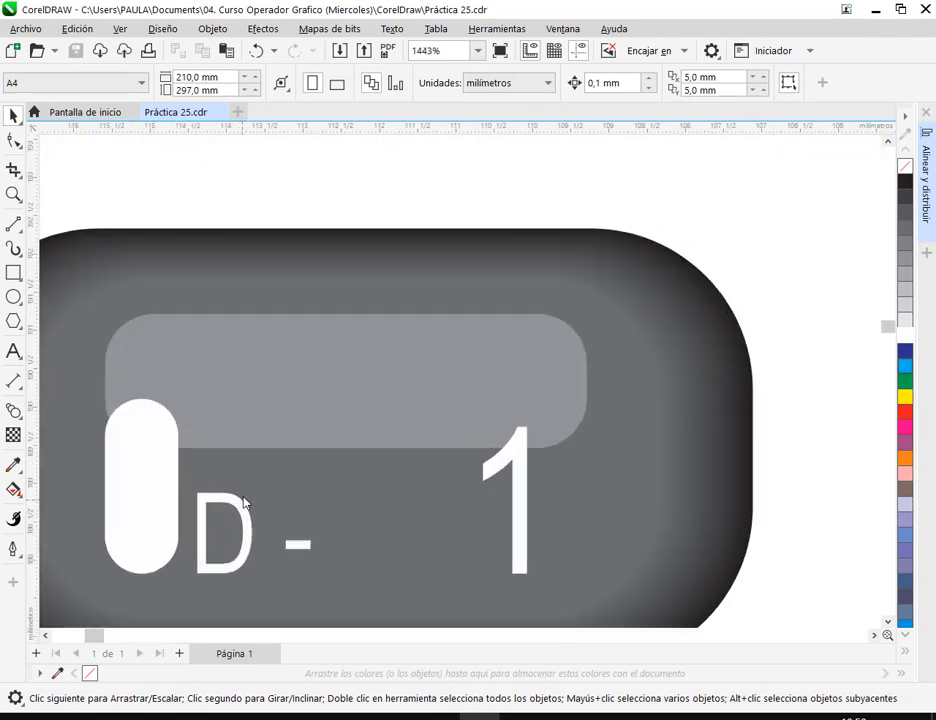
scroll(243, 503, "up", 2)
left_click(195, 490)
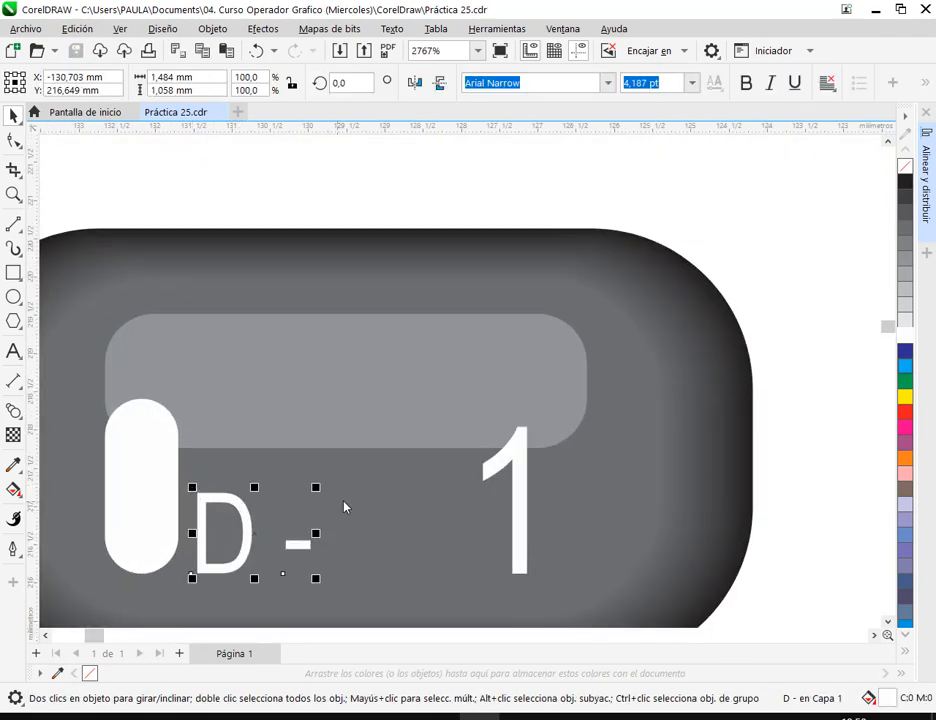
left_click_drag(321, 492, 357, 476)
scroll(357, 474, "down", 4)
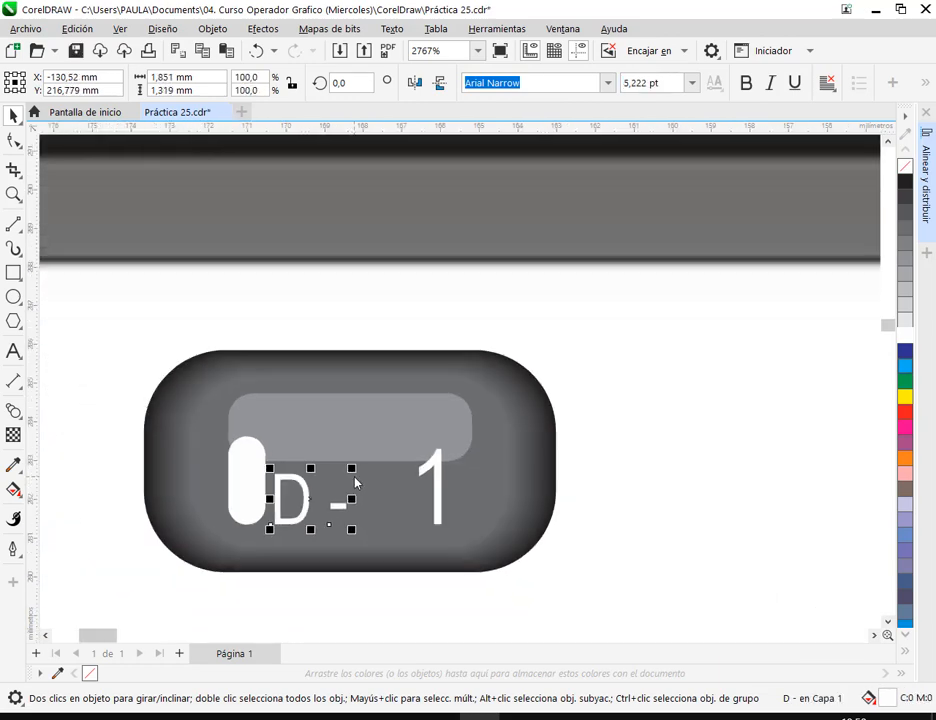
scroll(356, 468, "down", 1)
left_click(499, 502)
left_click_drag(499, 502, 441, 524)
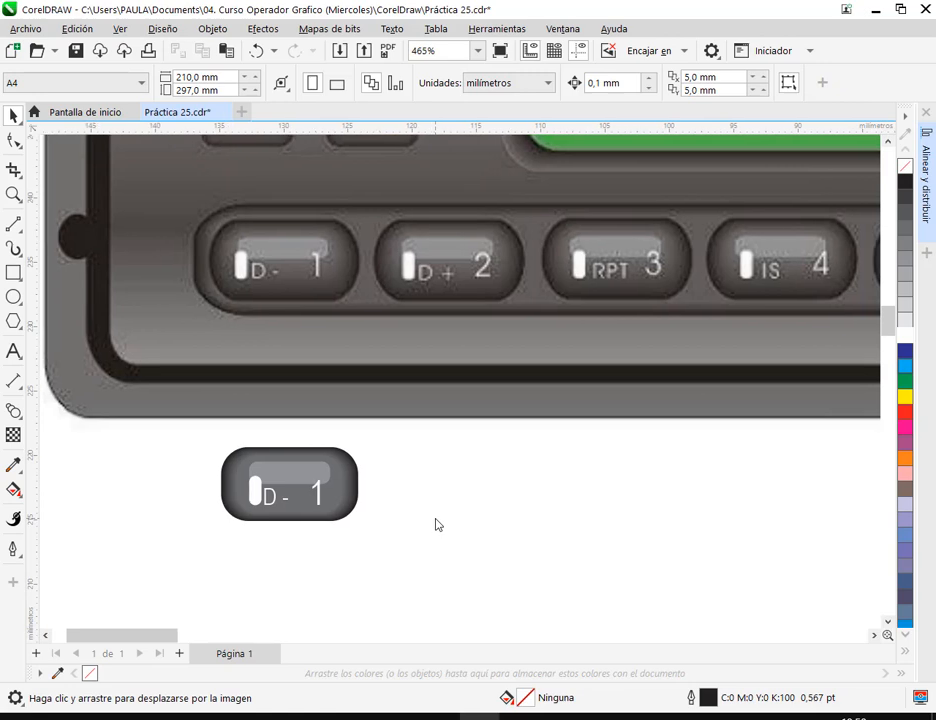
Nudge the D - label slightly right to leave a small gap between it and the white indicator
left_click(279, 503)
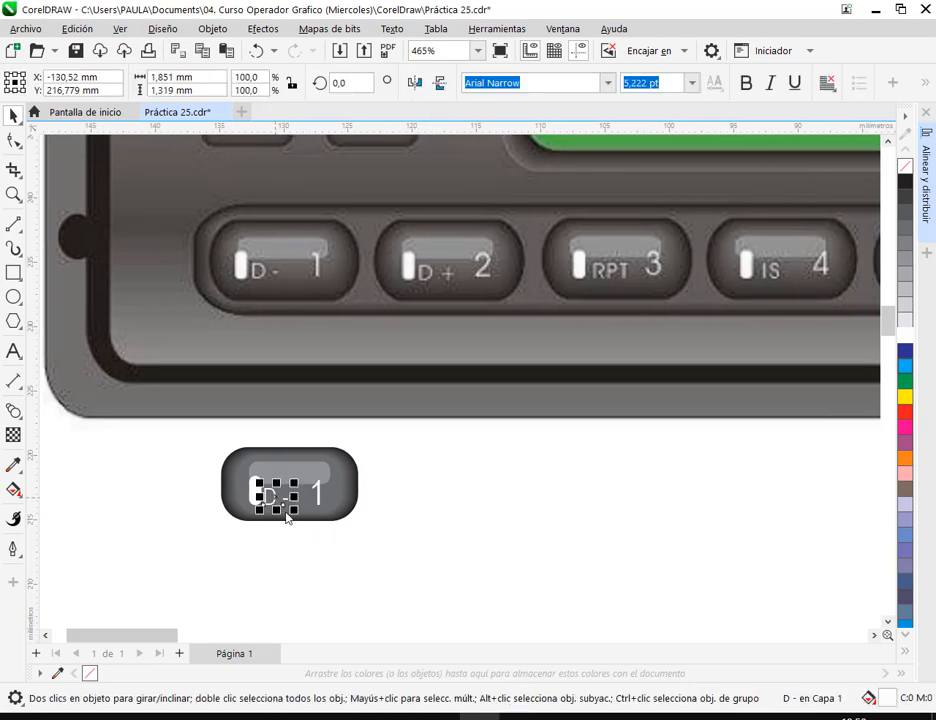
left_click(378, 554)
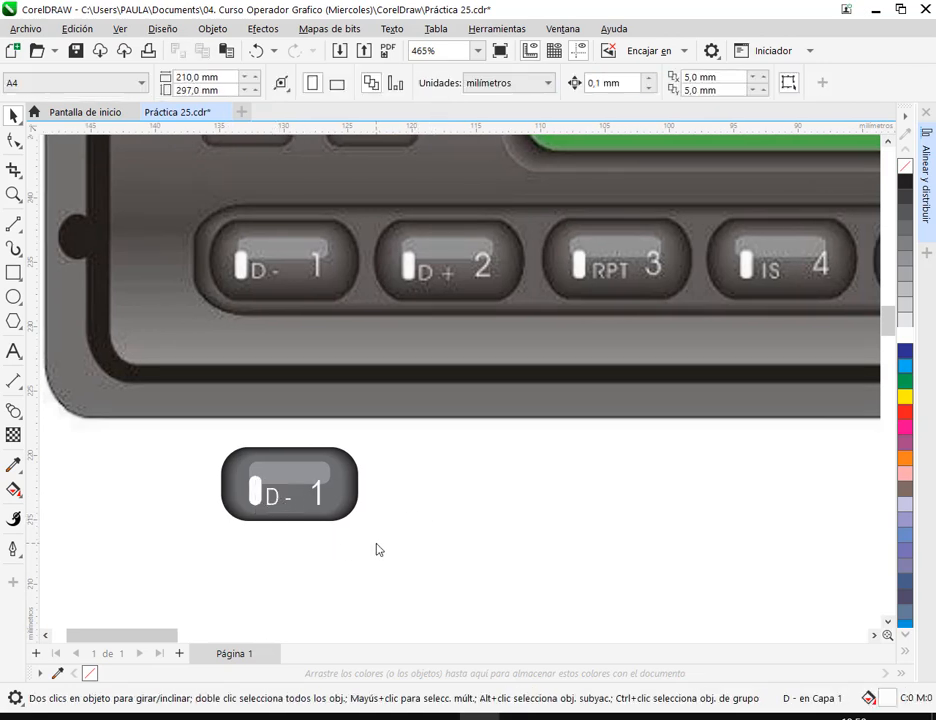
left_click(275, 503)
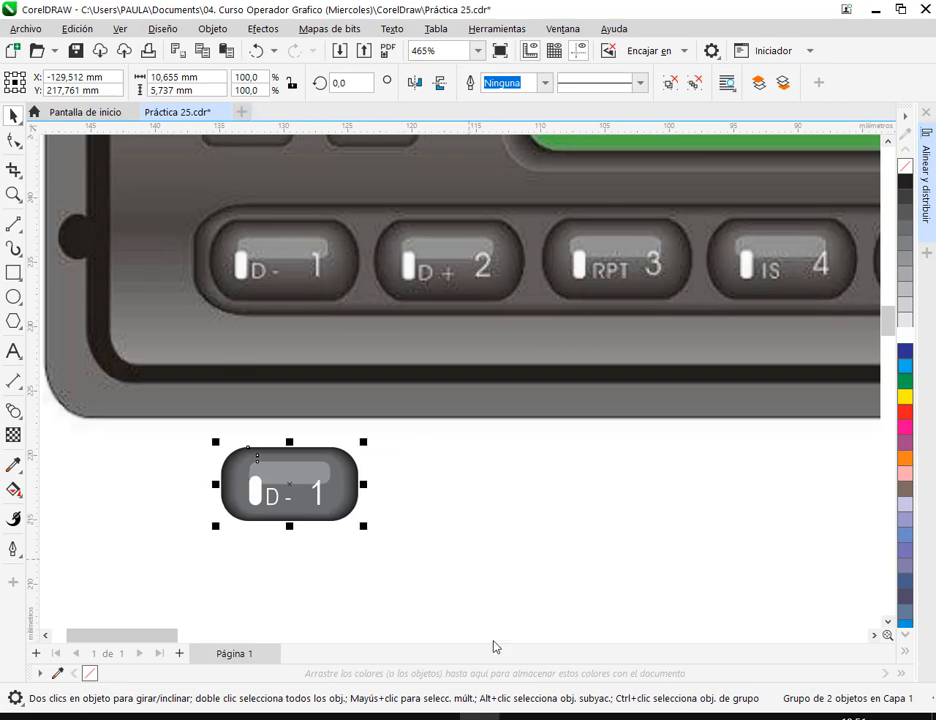
left_click(272, 498, "ctrl")
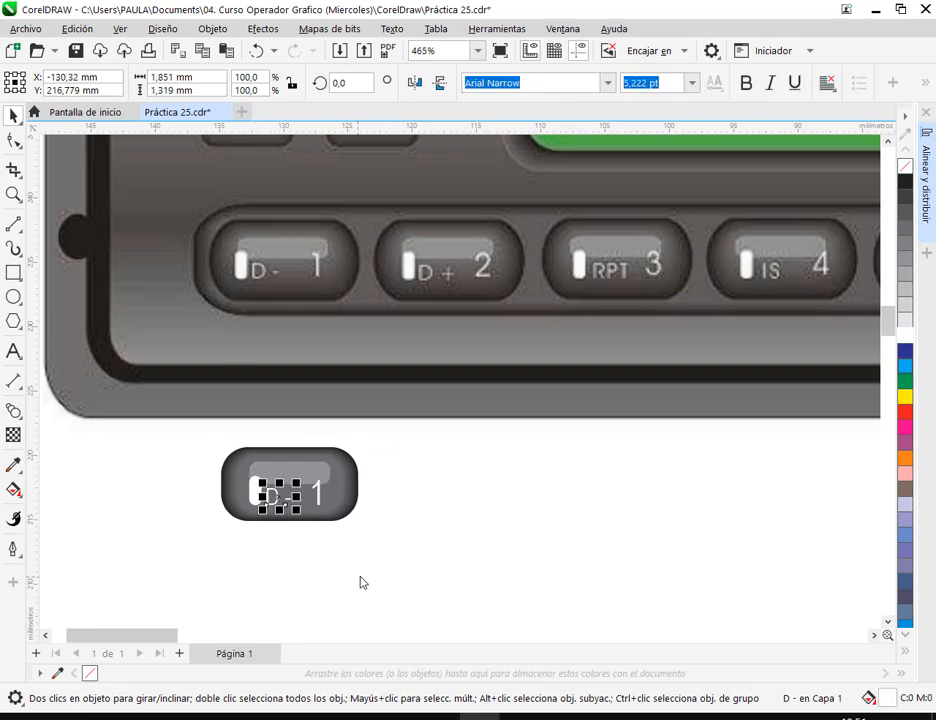
left_click(366, 580)
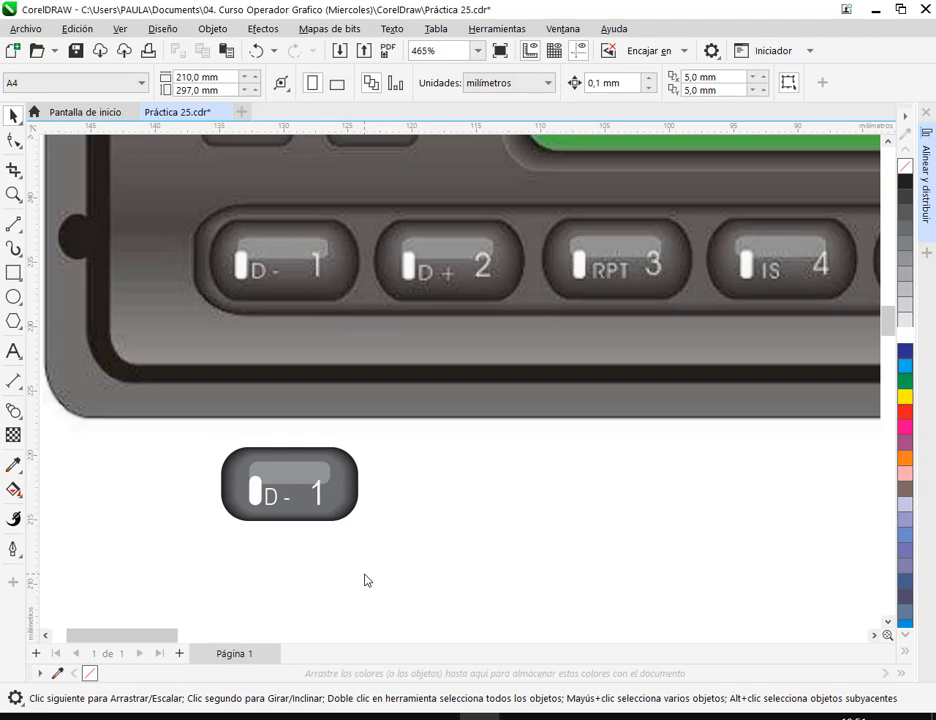
Try to place a copy of the complete preset button, including its labels, directly to its right
left_click_drag(393, 579, 301, 564)
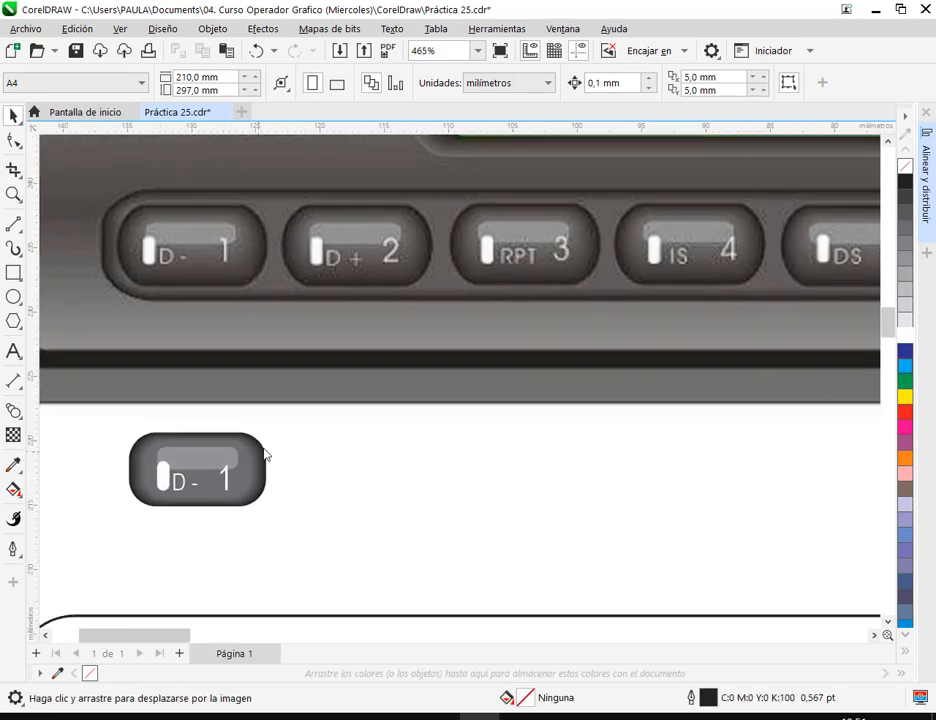
scroll(313, 530, "down", 1)
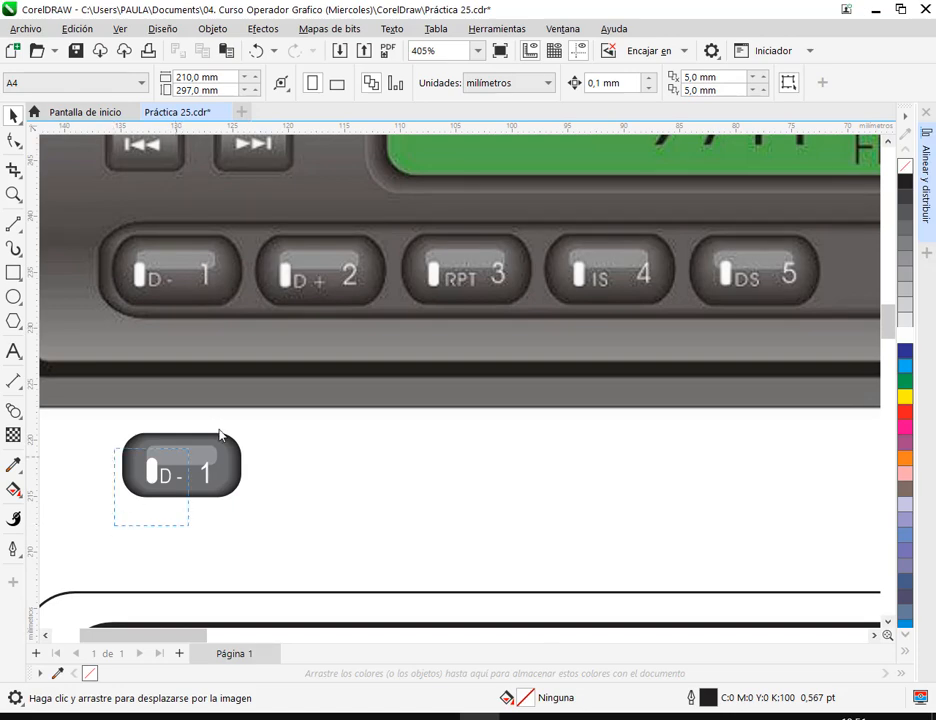
left_click_drag(298, 401, 275, 411)
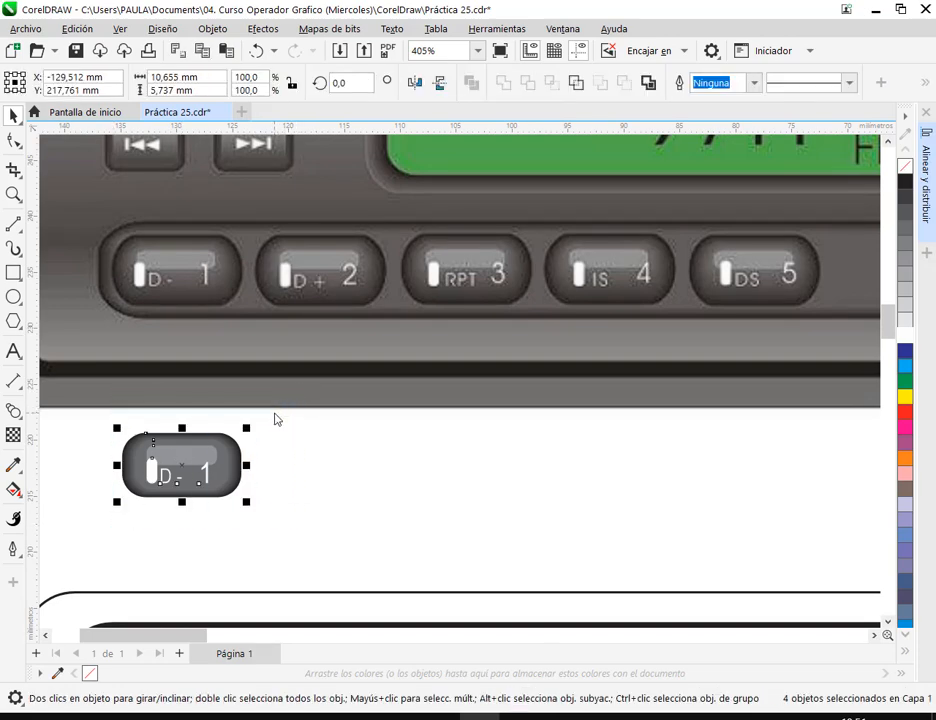
left_click_drag(197, 474, 253, 418)
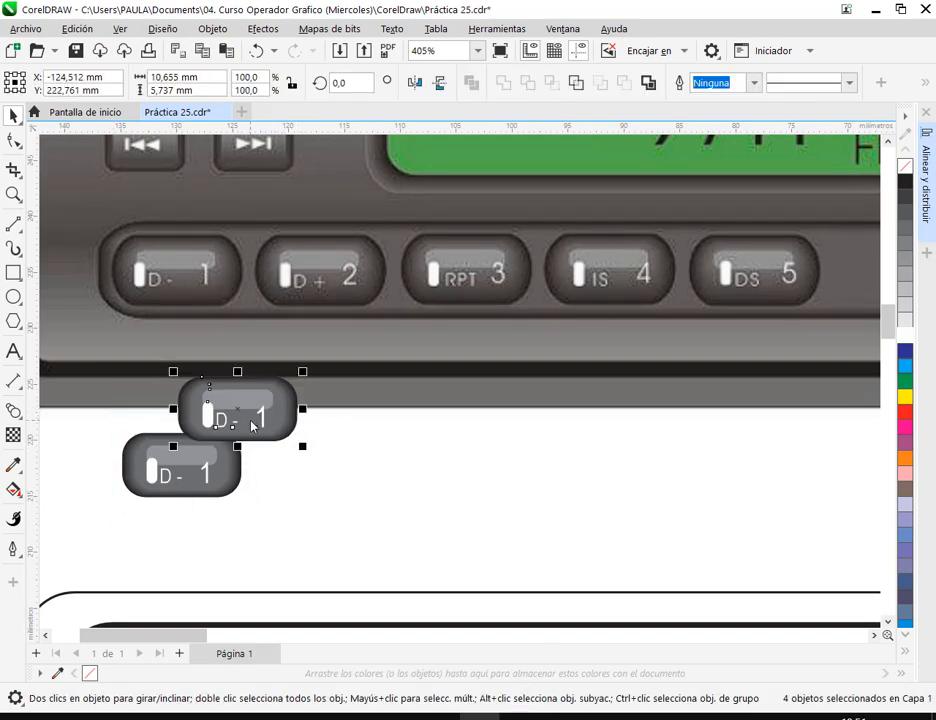
key("ctrl+z")
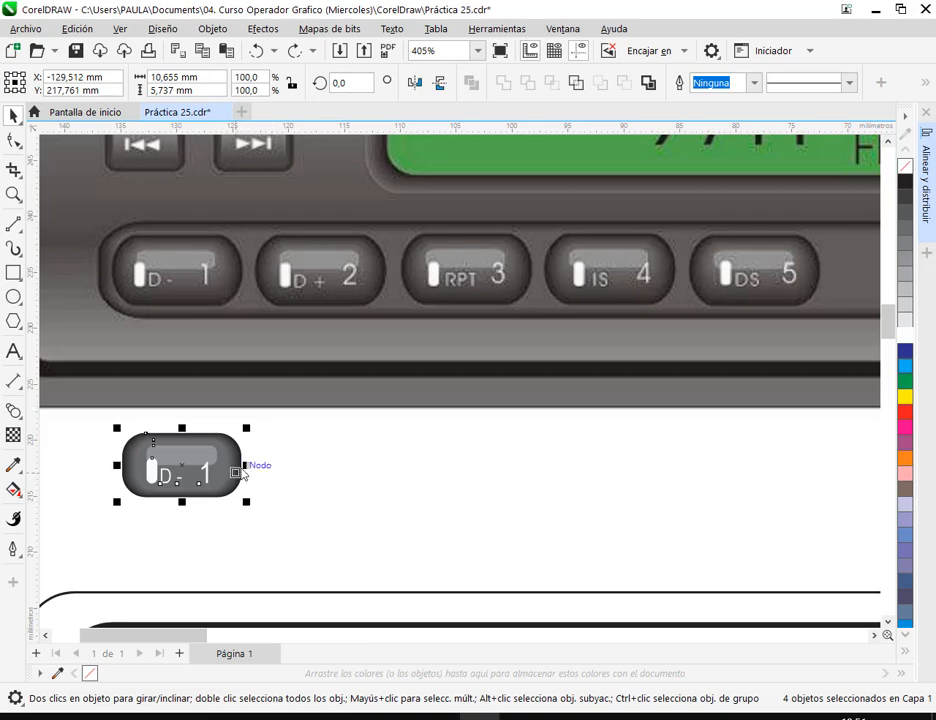
left_click_drag(200, 465, 345, 467)
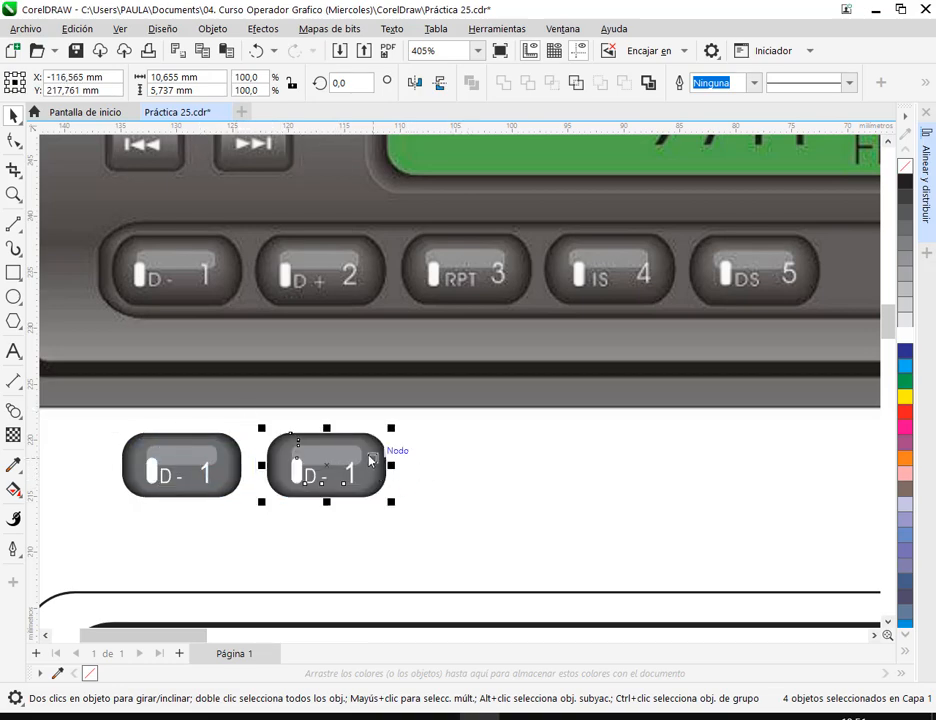
key("Delete")
Try to duplicate the complete button and repeat the duplicate's offset to build a row, and undo the copies
left_click_drag(104, 424, 284, 527)
key("ctrl+d")
left_click_drag(258, 428, 361, 499)
key("ctrl+d")
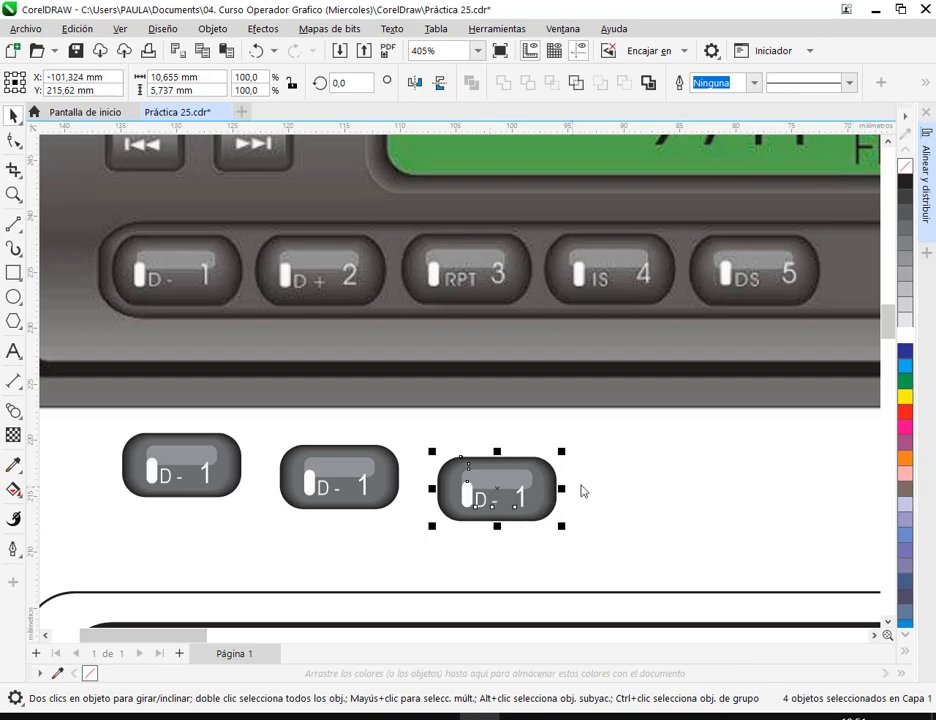
key("ctrl+z")
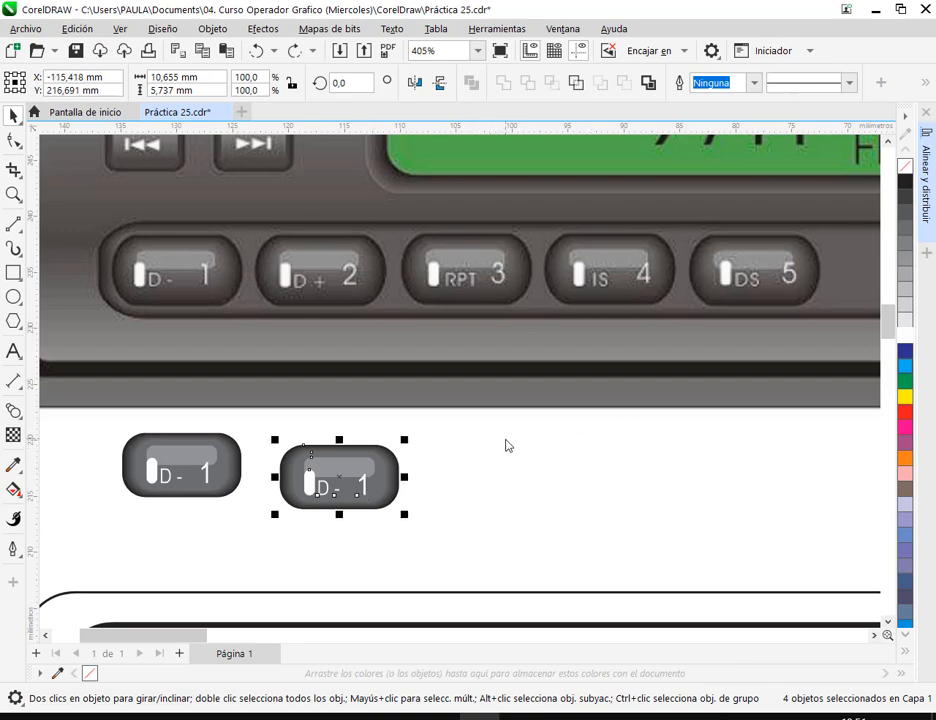
key("ctrl+z")
key("ctrl+z")
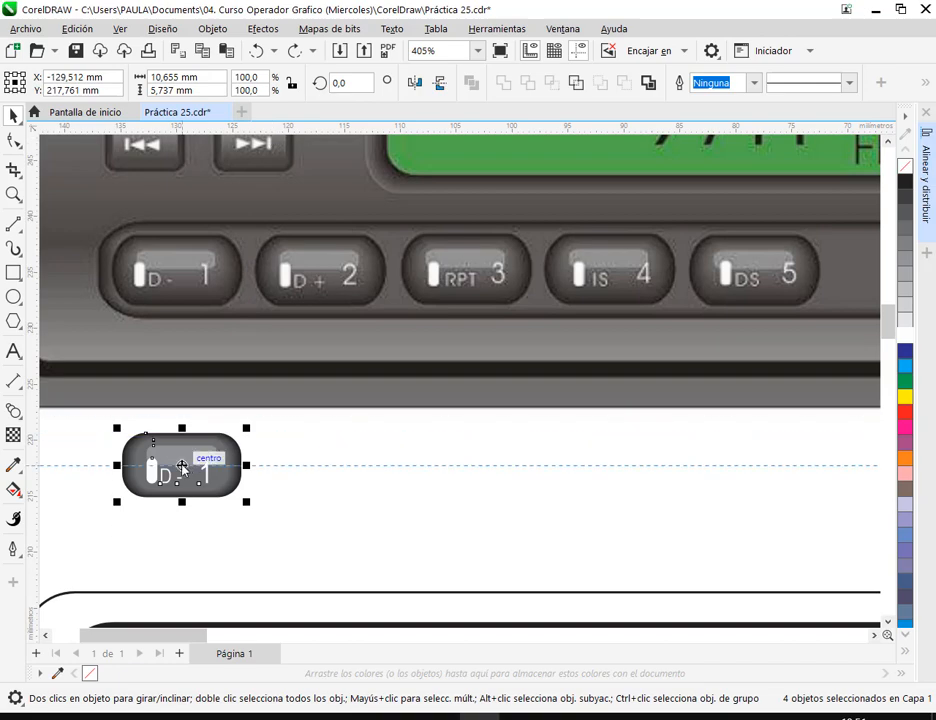
Add a horizontal guideline through the button's centre and place a duplicate of the complete button to its right along that guideline
left_click_drag(193, 435, 235, 464)
left_click_drag(100, 422, 245, 522)
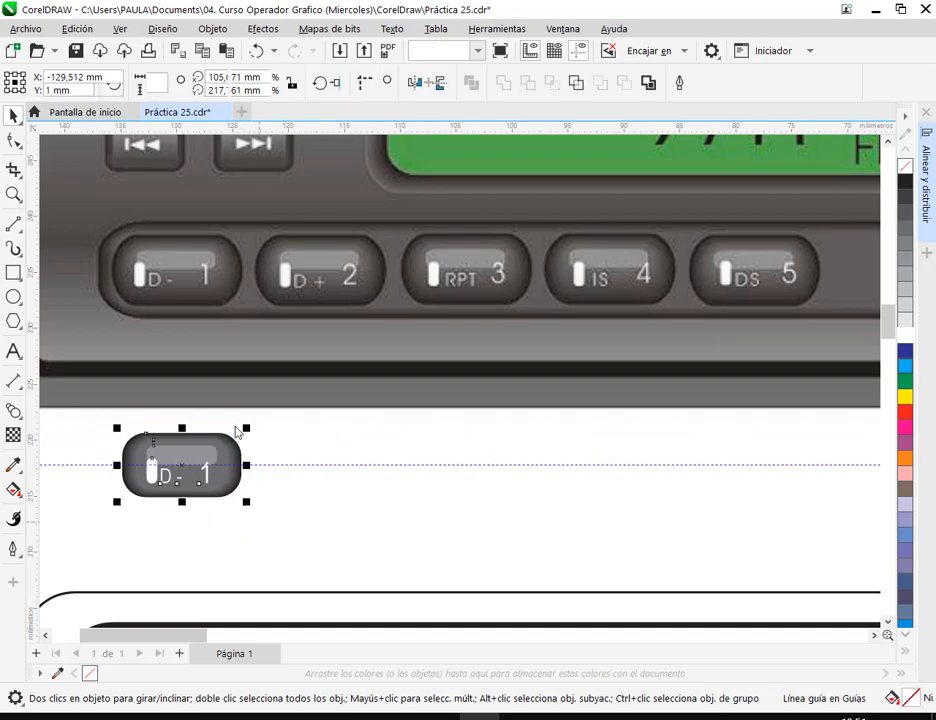
key("ctrl+d")
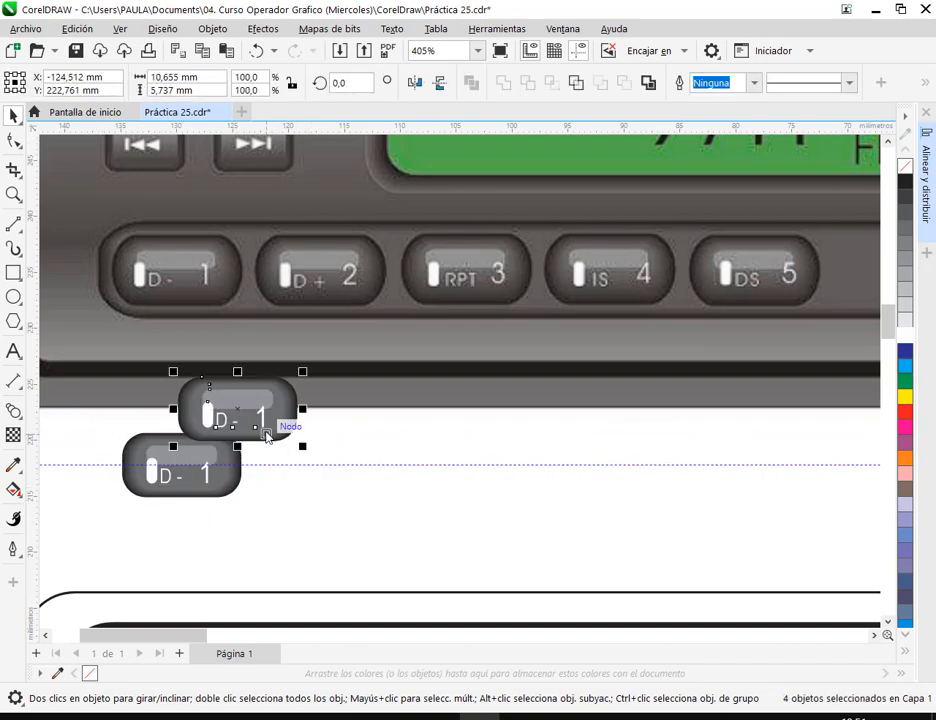
scroll(240, 410, "up", 1)
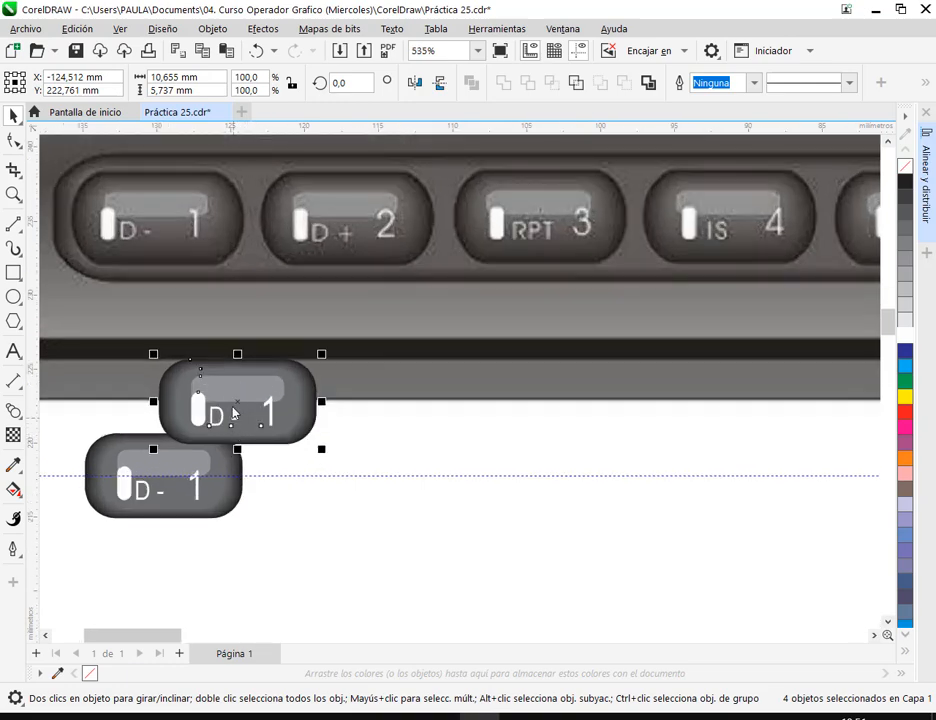
left_click_drag(236, 410, 365, 490)
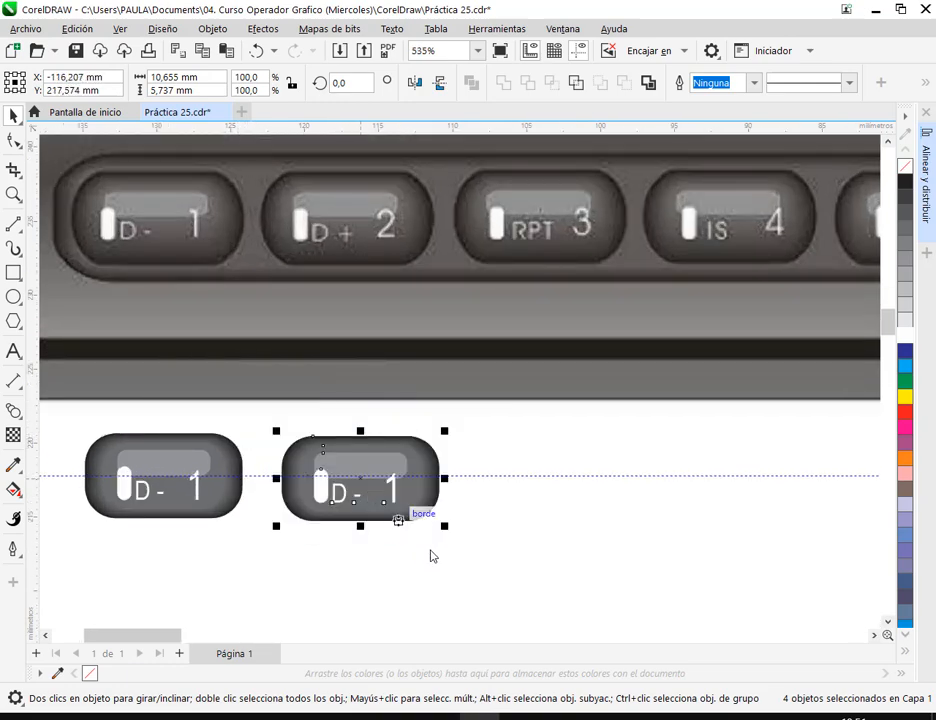
Turn on snapping to guidelines for positioning the duplicated button
left_click(119, 29)
mouse_move(229, 444)
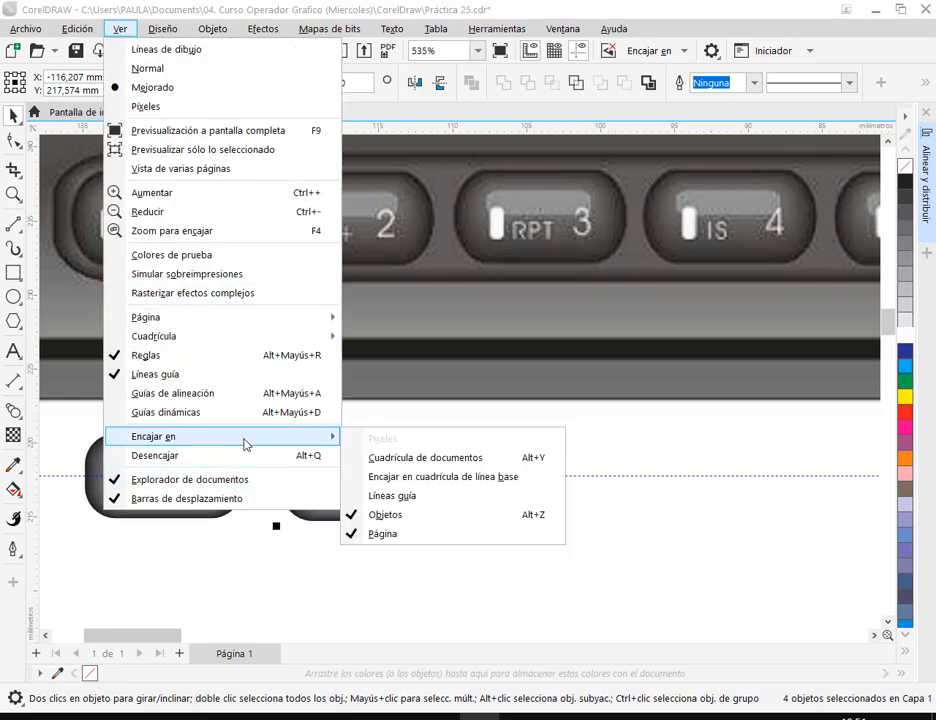
left_click(410, 507)
mouse_move(360, 486)
left_mouse_down()
mouse_move(360, 451)
mouse_move(360, 486)
left_mouse_up()
scroll(565, 545, "down", 3)
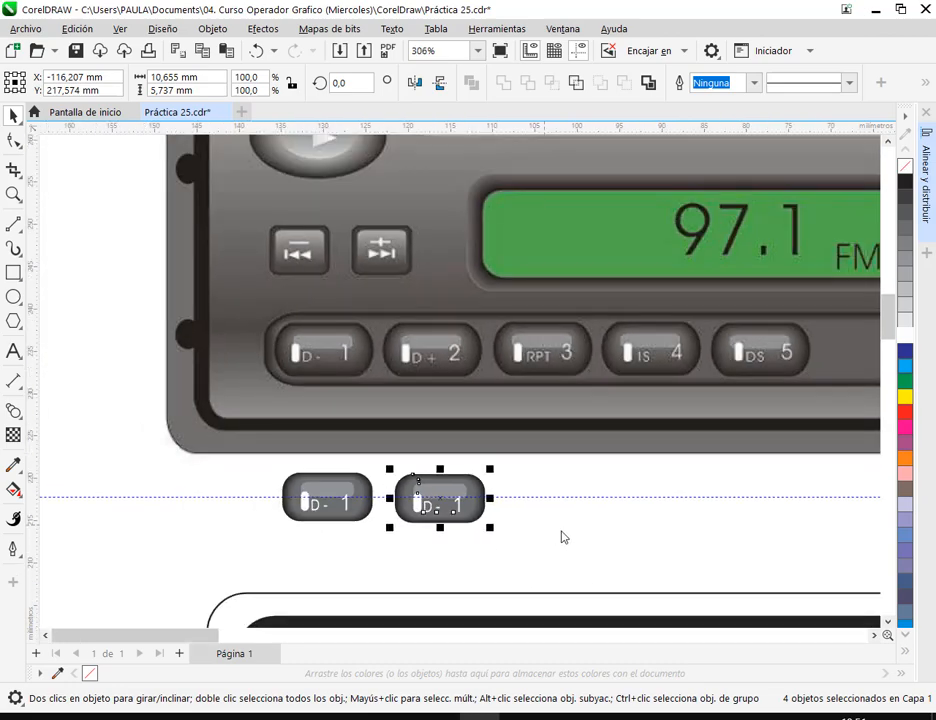
left_click_drag(559, 536, 460, 529)
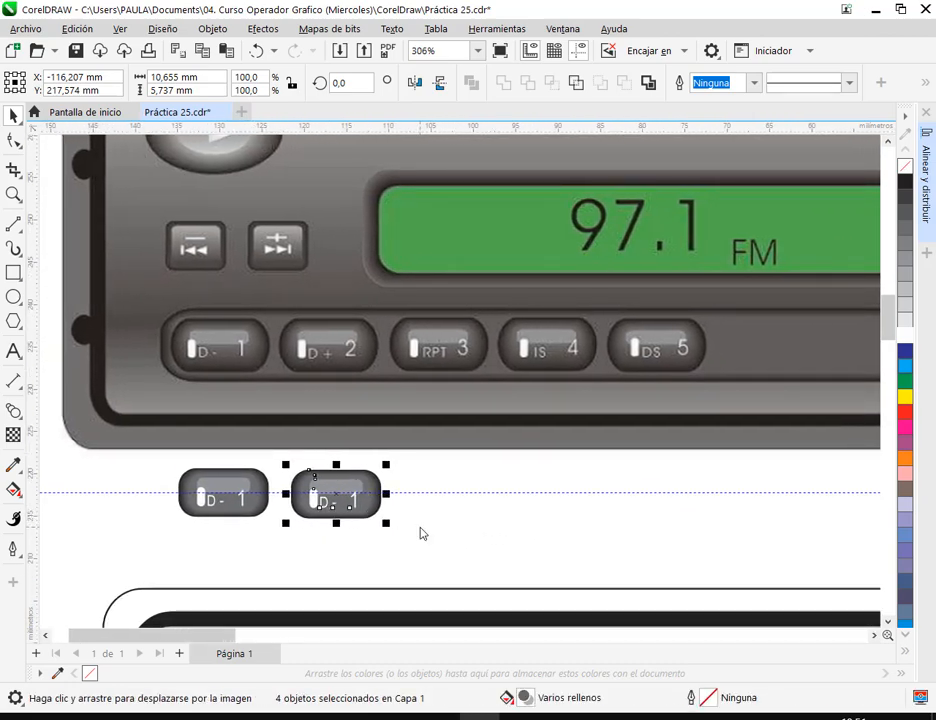
Delete the misaligned copies of the preset button, keeping only the original on the guideline
key("ctrl+d")
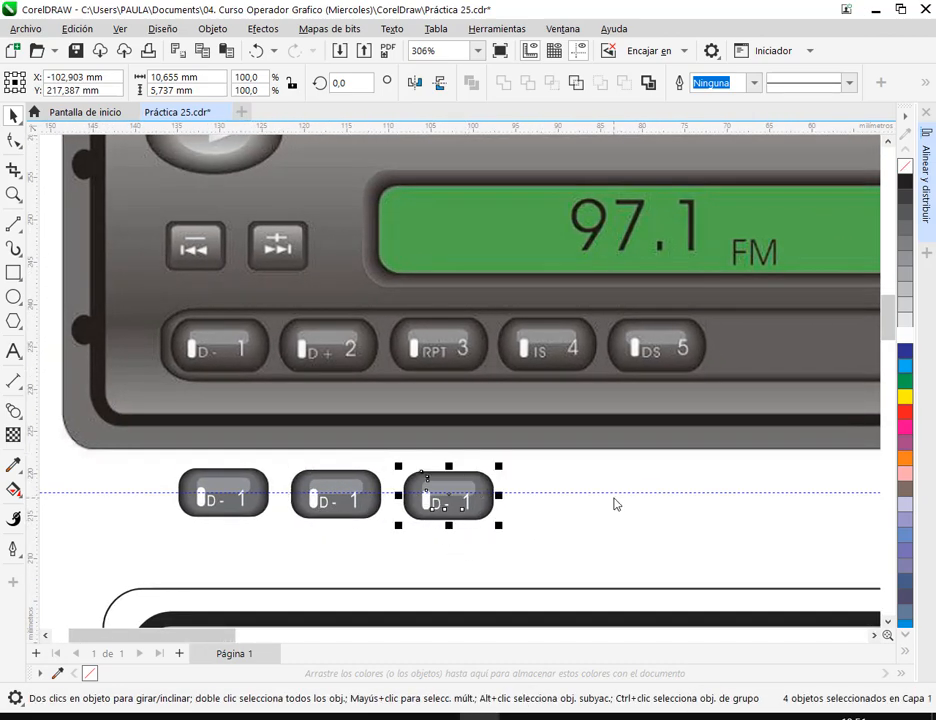
key("Delete")
left_click_drag(395, 464, 280, 548)
key("Delete")
Duplicate the complete button to its right, centred on the guideline, and repeat the duplicate three times to form a row of five
left_click_drag(171, 459, 288, 537)
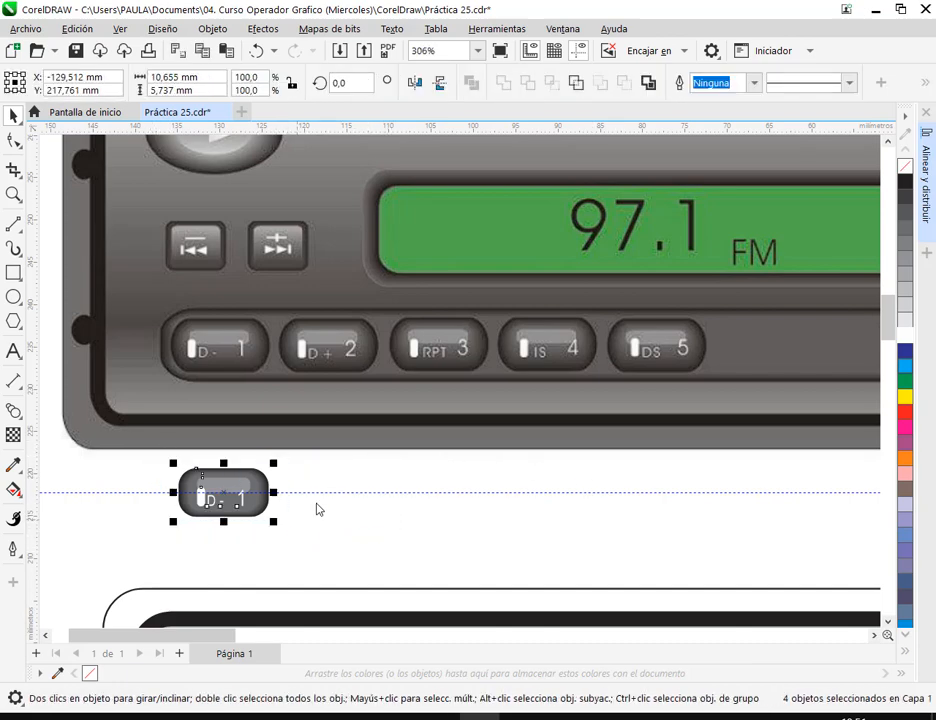
key("ctrl+d")
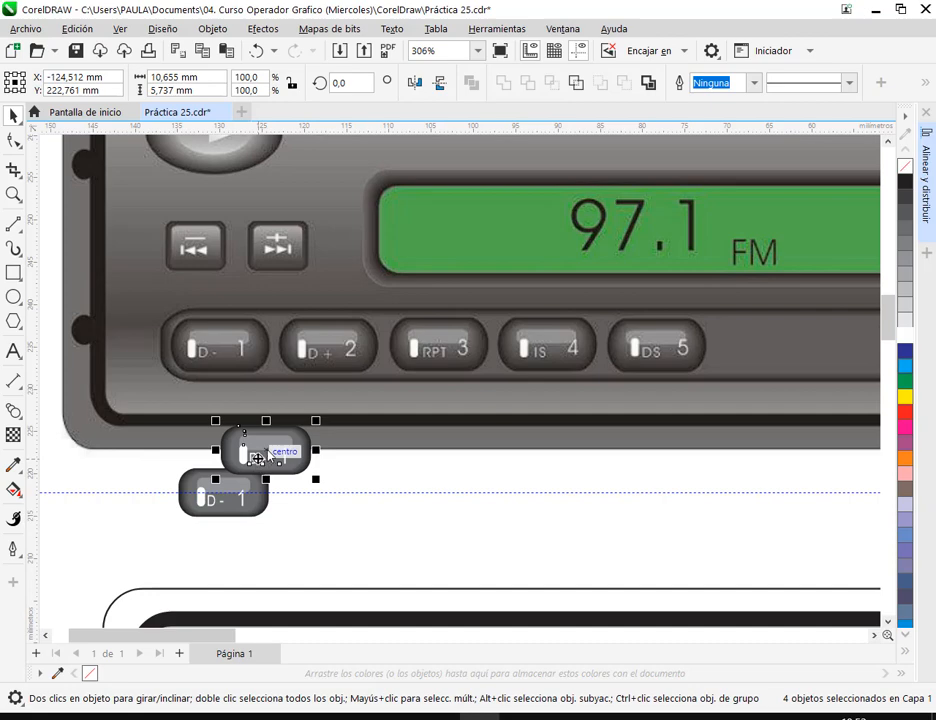
left_click_drag(258, 458, 327, 501)
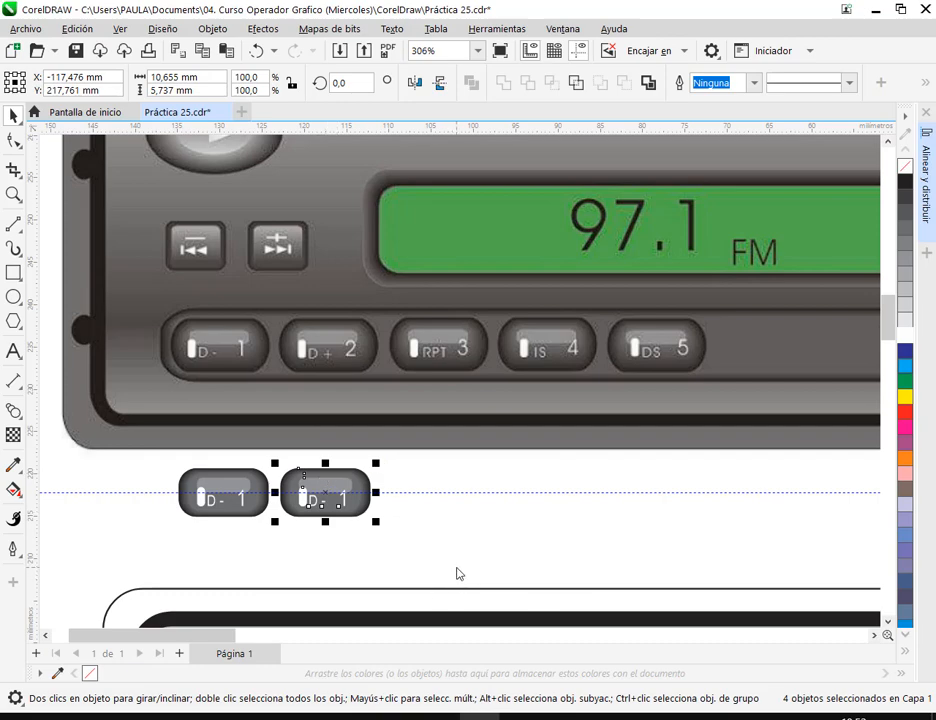
key("ctrl+d")
key("ctrl+d")
key("ctrl+d")
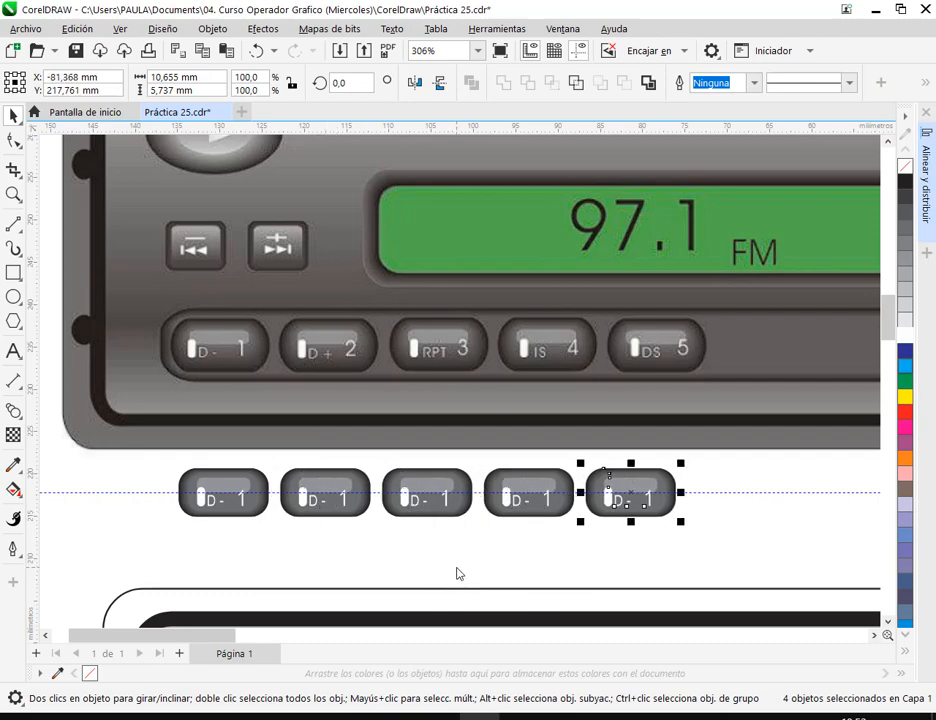
left_click(447, 566)
Change the number on the second button to 2
scroll(348, 532, "up", 2)
left_click(339, 494)
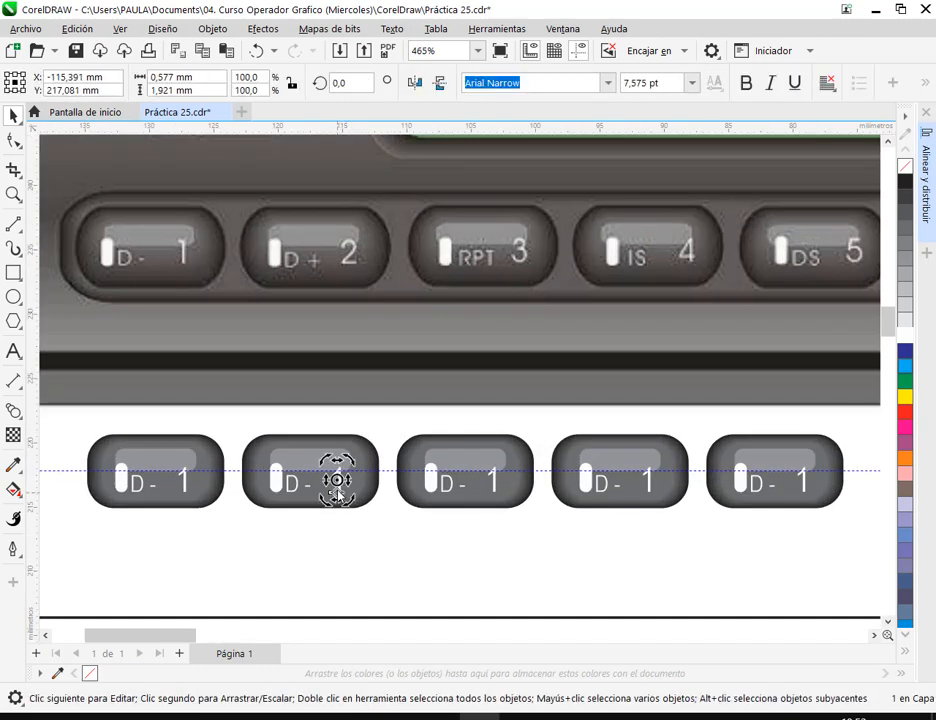
left_click(339, 480)
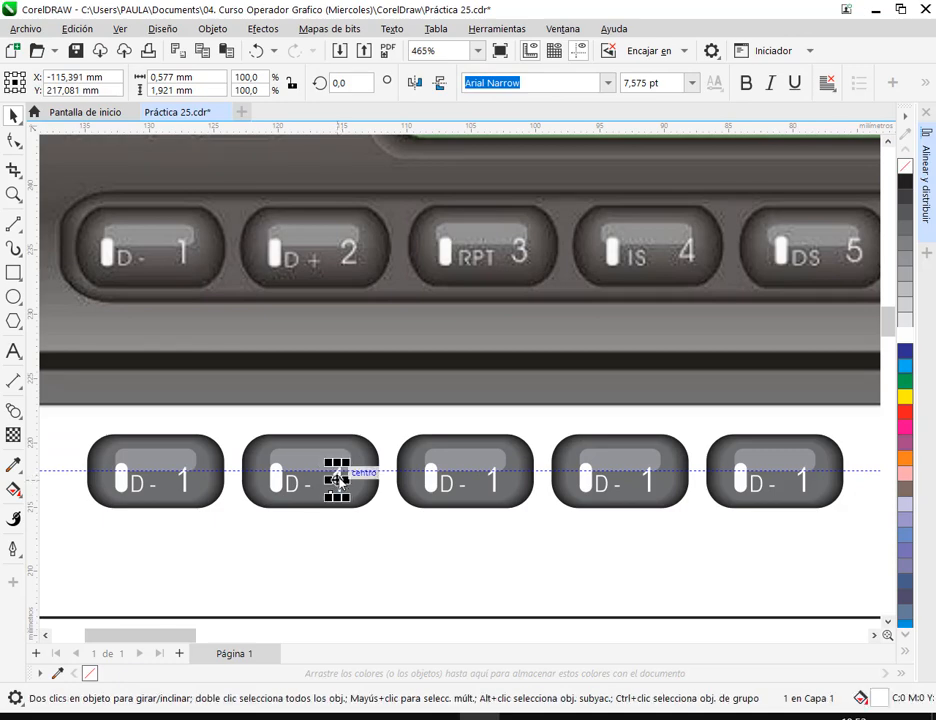
left_click(338, 480)
left_click(338, 480)
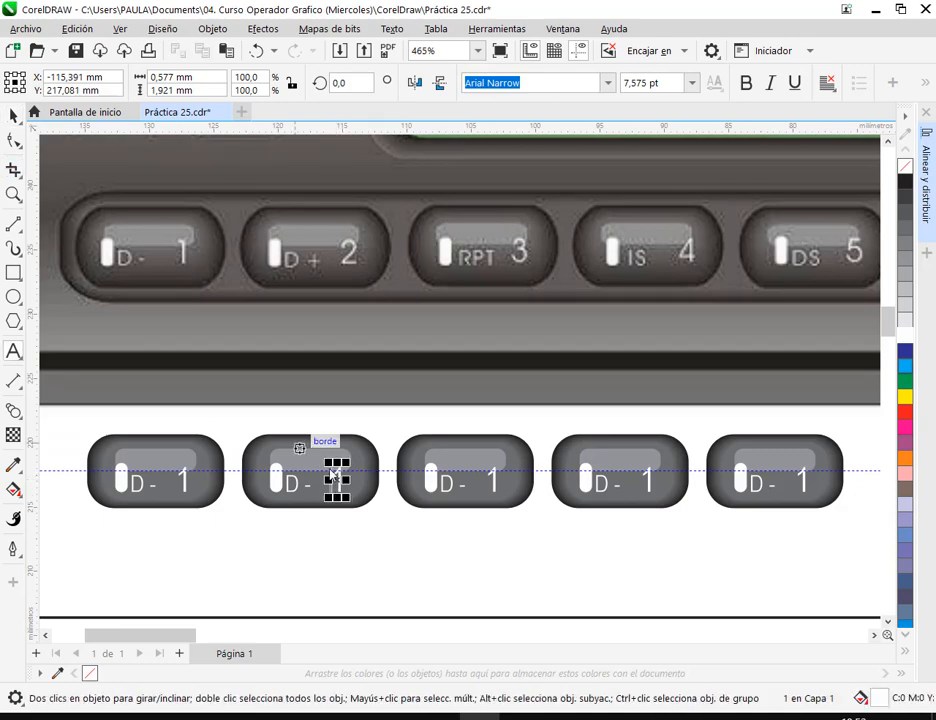
scroll(316, 467, "up", 4)
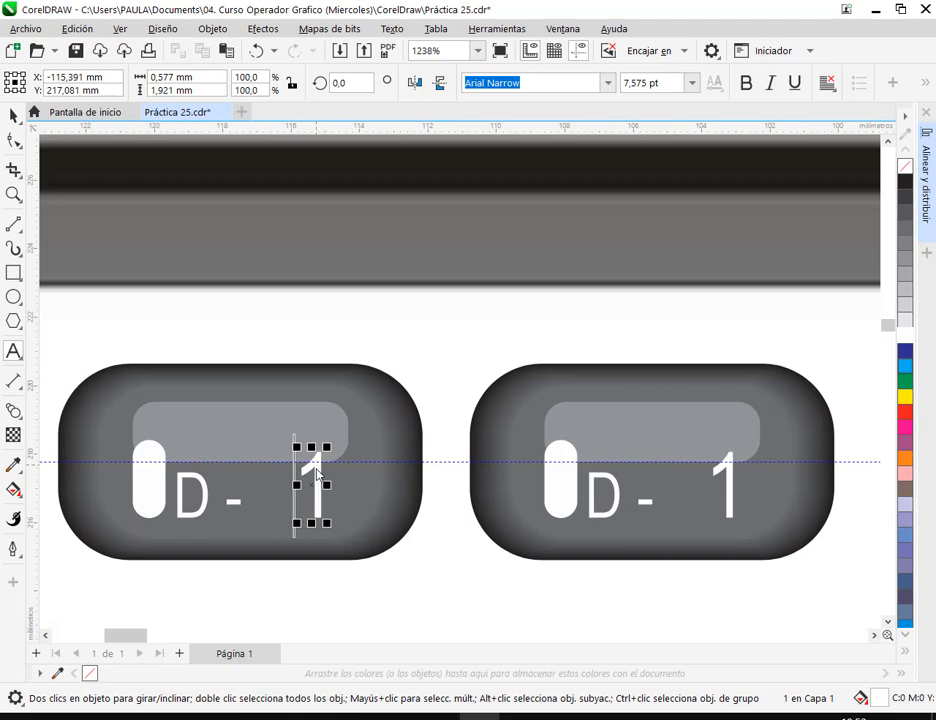
left_click(316, 473)
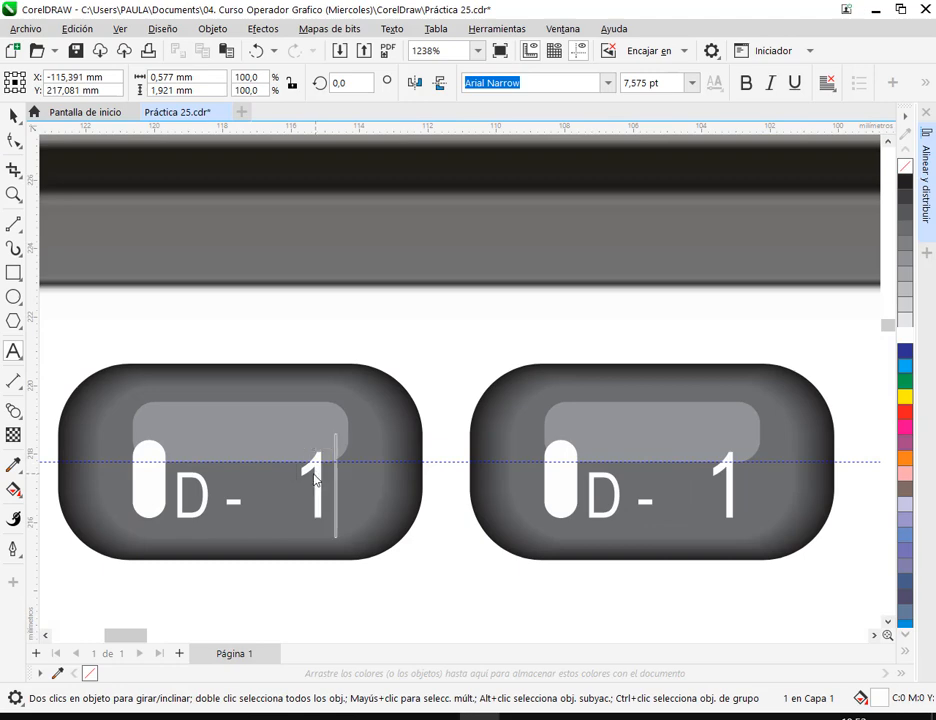
double_click(316, 473)
type("2")
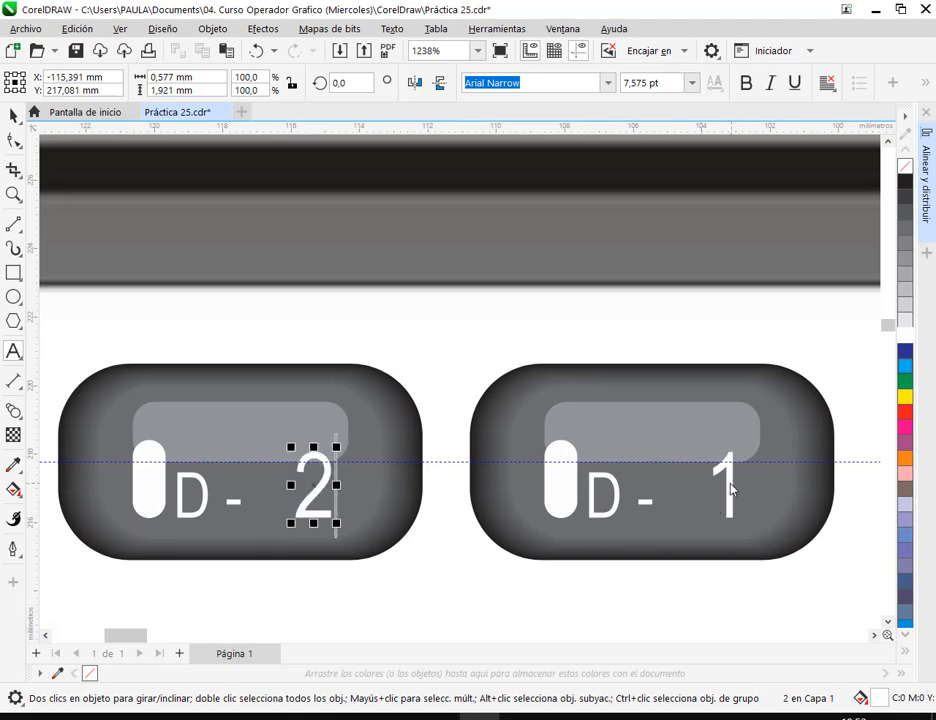
Change the number on the third button to 3
left_click(730, 489)
double_click(724, 490)
type("3")
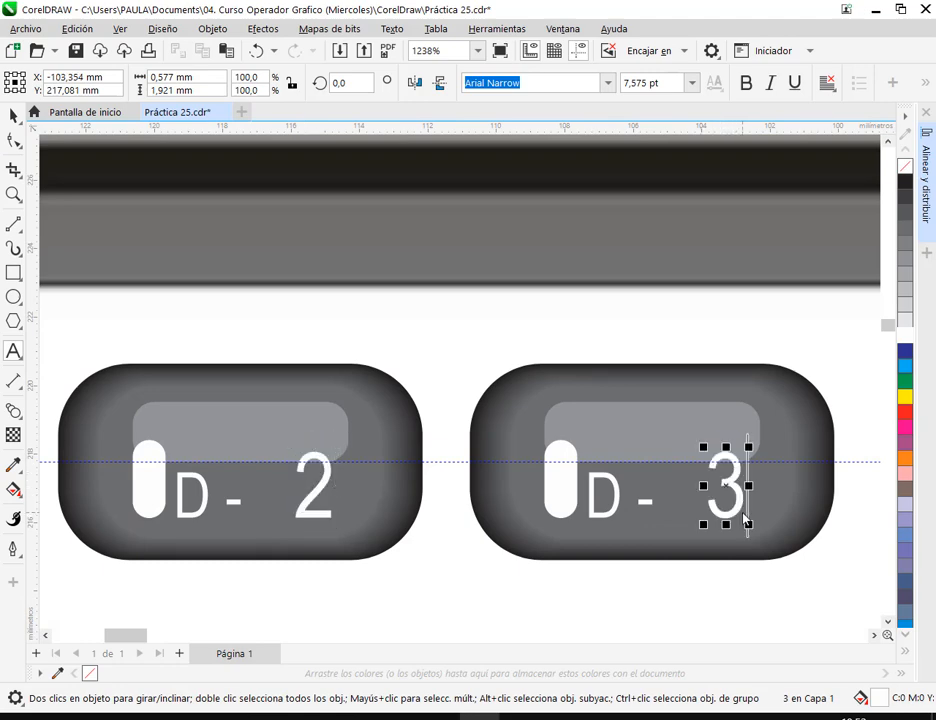
Change the numbers on the fourth and fifth buttons to 4 and 5
scroll(800, 529, "down", 1)
scroll(455, 453, "right", 3)
left_click(476, 441)
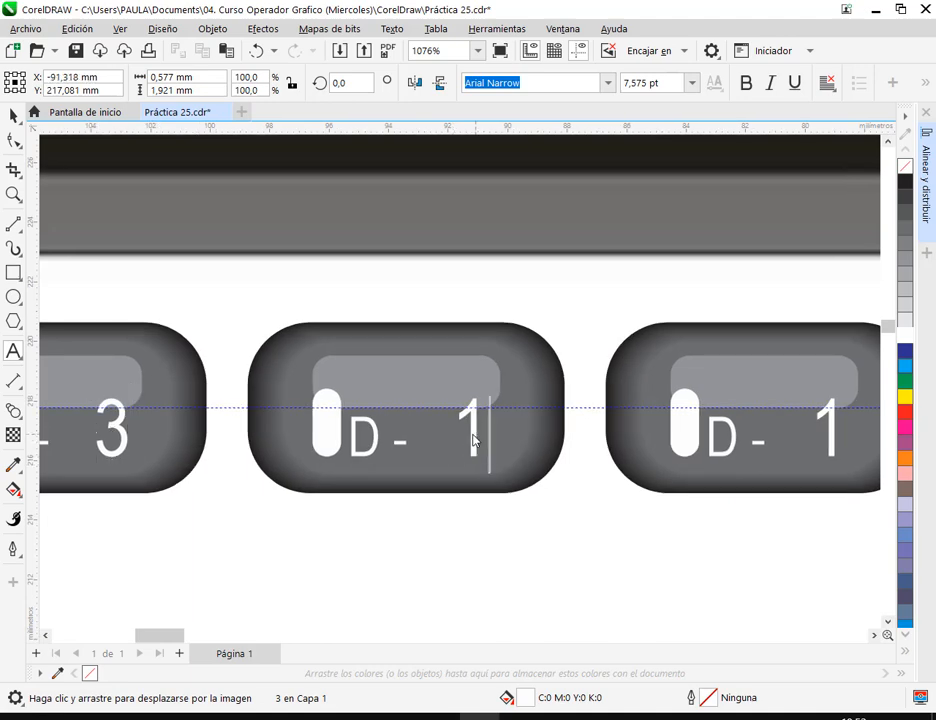
double_click(476, 441)
type("4")
double_click(826, 426)
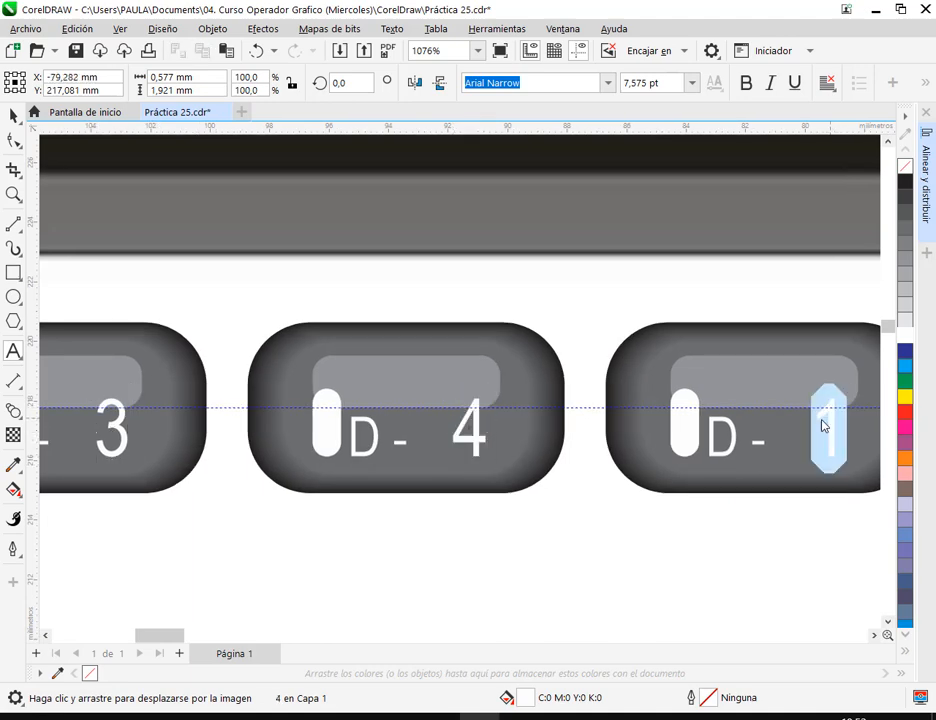
type("5")
Replace the minus sign with a plus in the second button's small label so that it reads D +
scroll(669, 386, "left", 3)
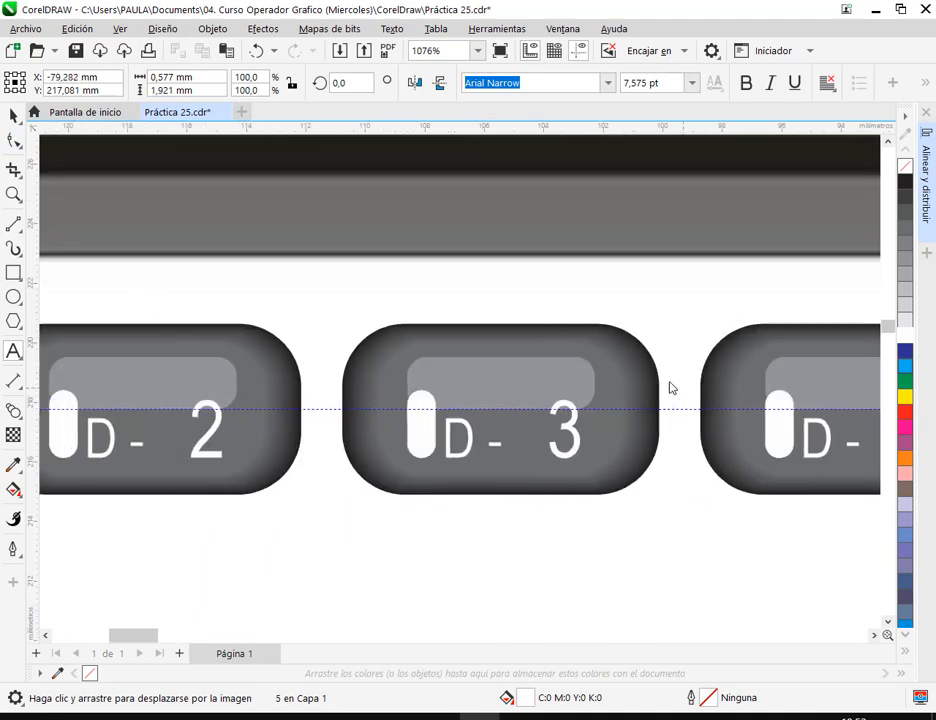
scroll(366, 443, "left", 1)
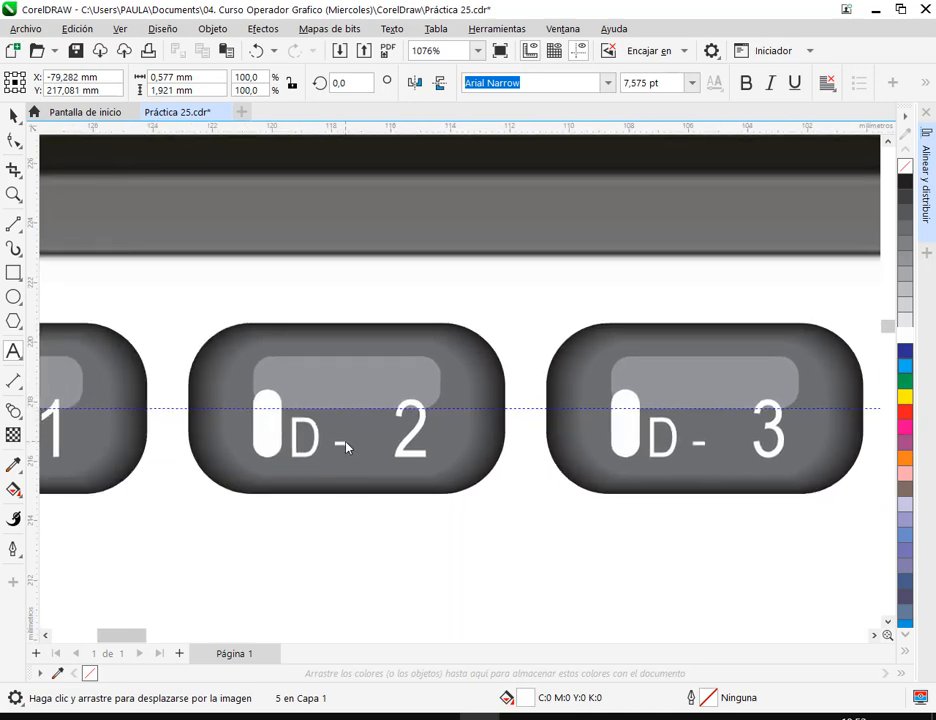
left_click_drag(349, 446, 334, 447)
type("+")
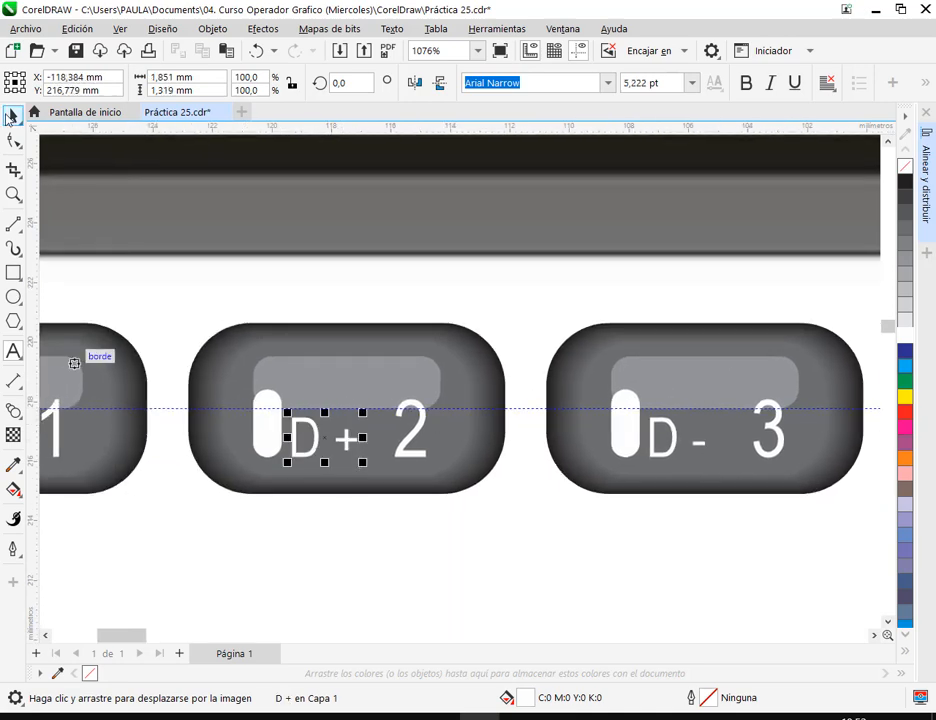
key("ctrl+space")
left_click(475, 556)
Change the small label on the fifth button to Ds
scroll(473, 512, "down", 2)
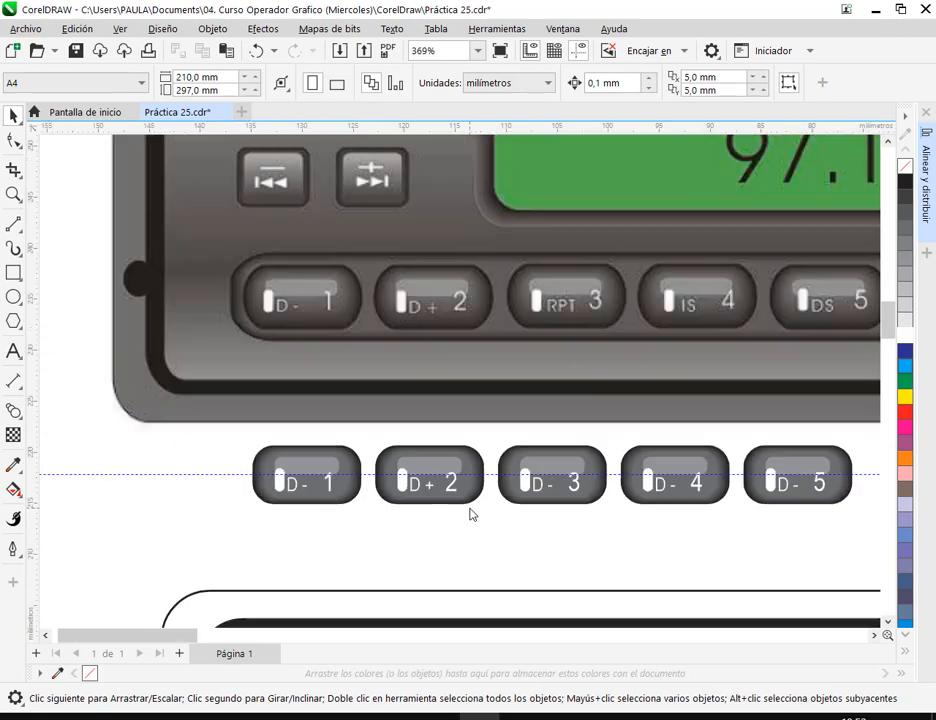
left_click_drag(560, 537, 409, 500)
scroll(641, 449, "up", 3)
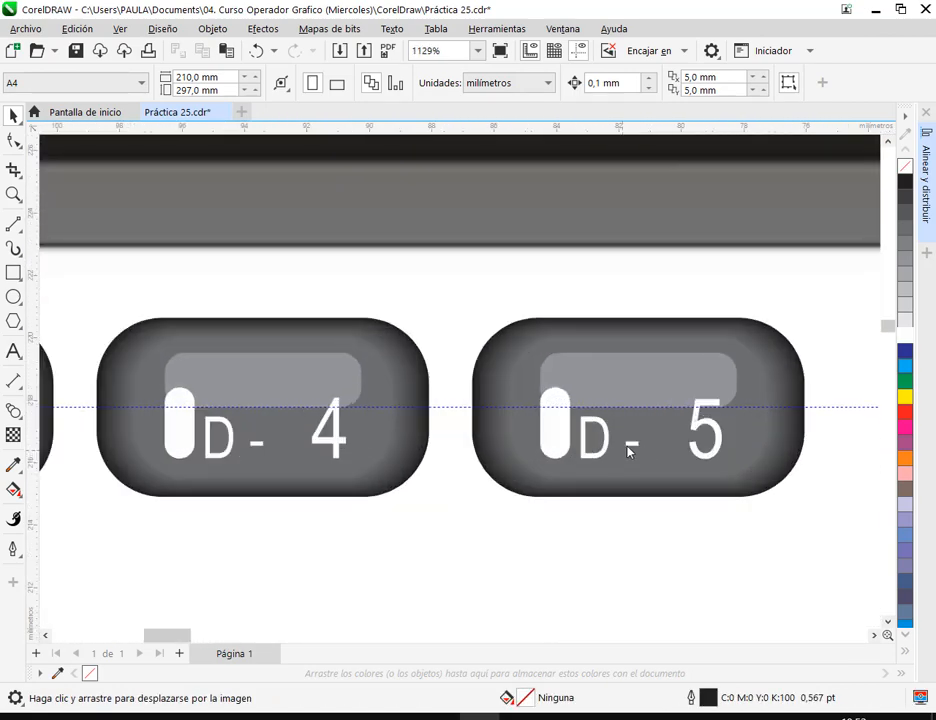
double_click(631, 446)
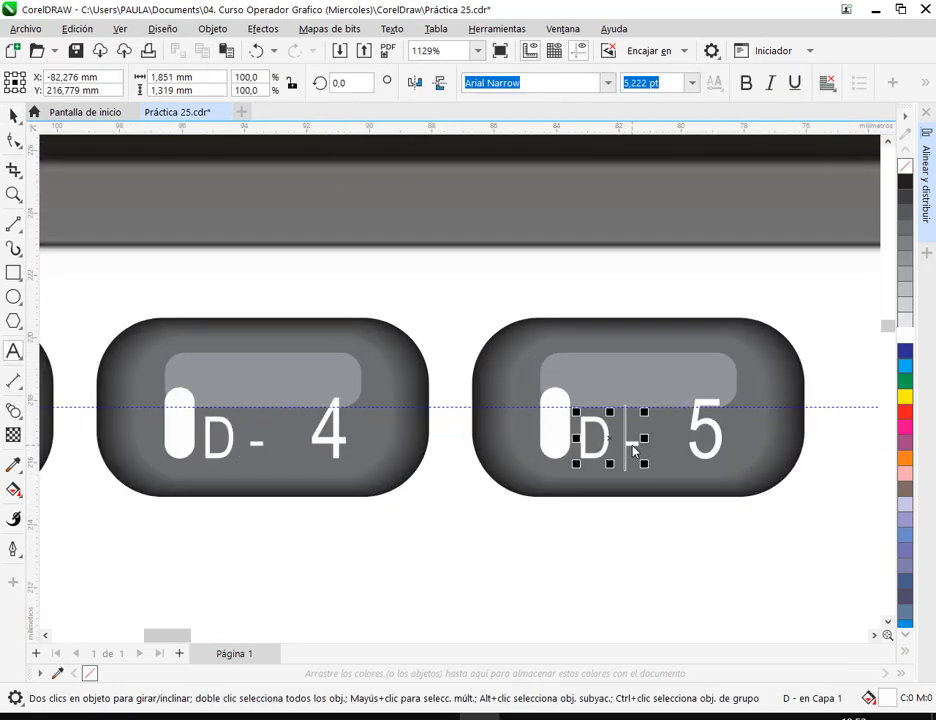
left_click_drag(640, 446, 609, 445)
type("S")
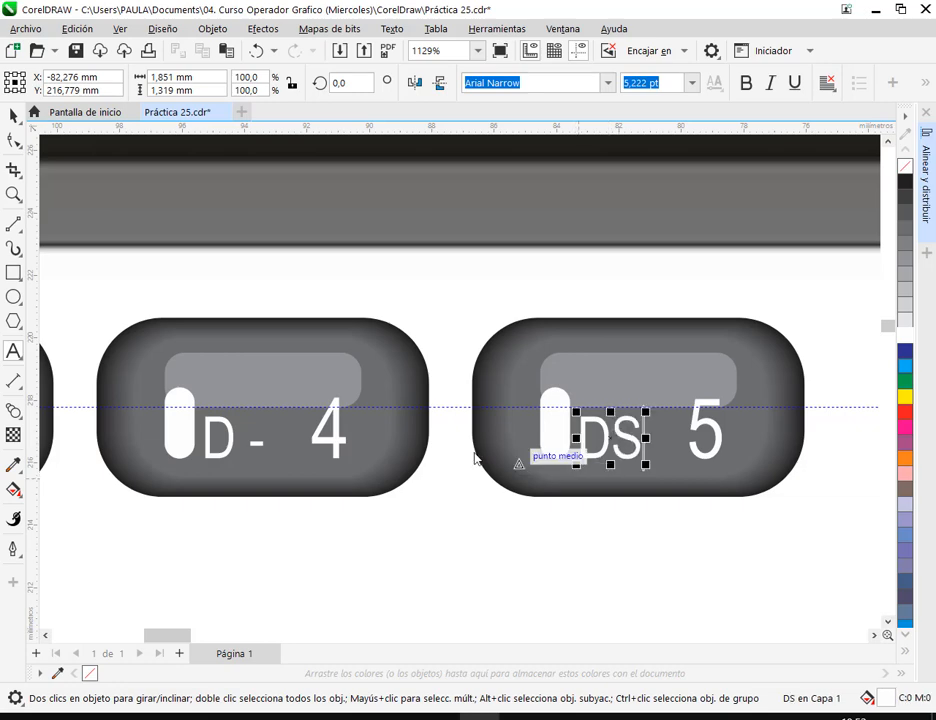
key("BackSpace")
type("s")
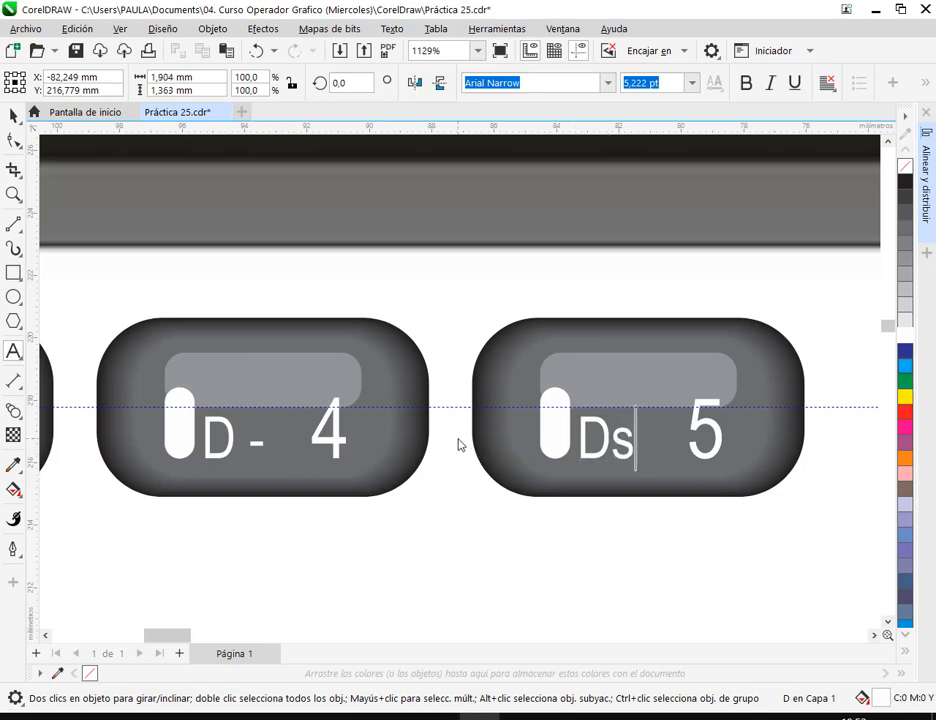
left_click(14, 116)
scroll(236, 242, "down", 2)
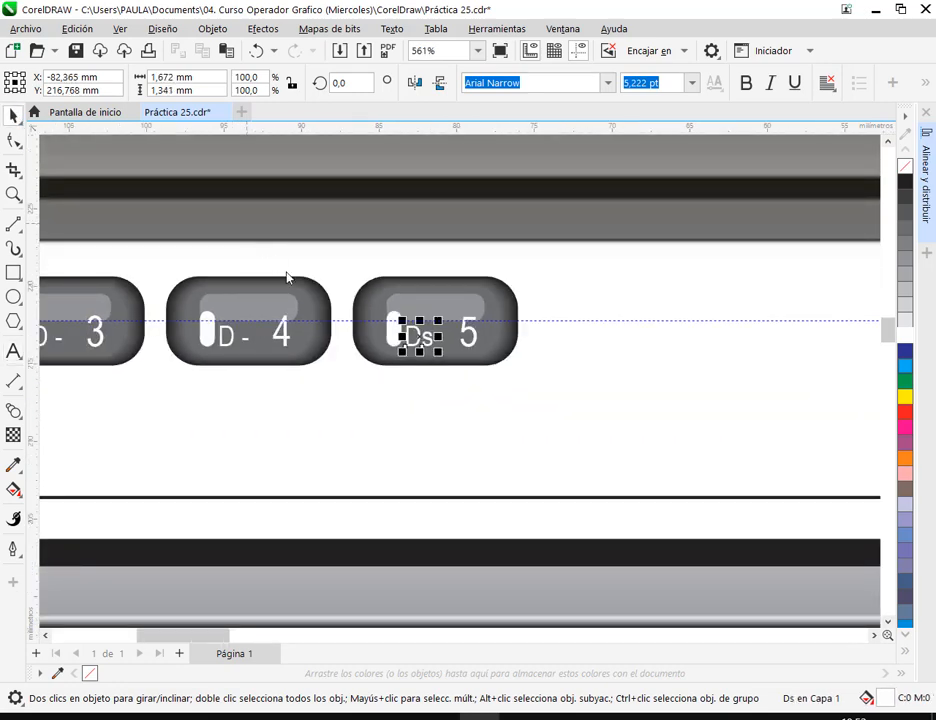
left_click_drag(288, 273, 489, 384)
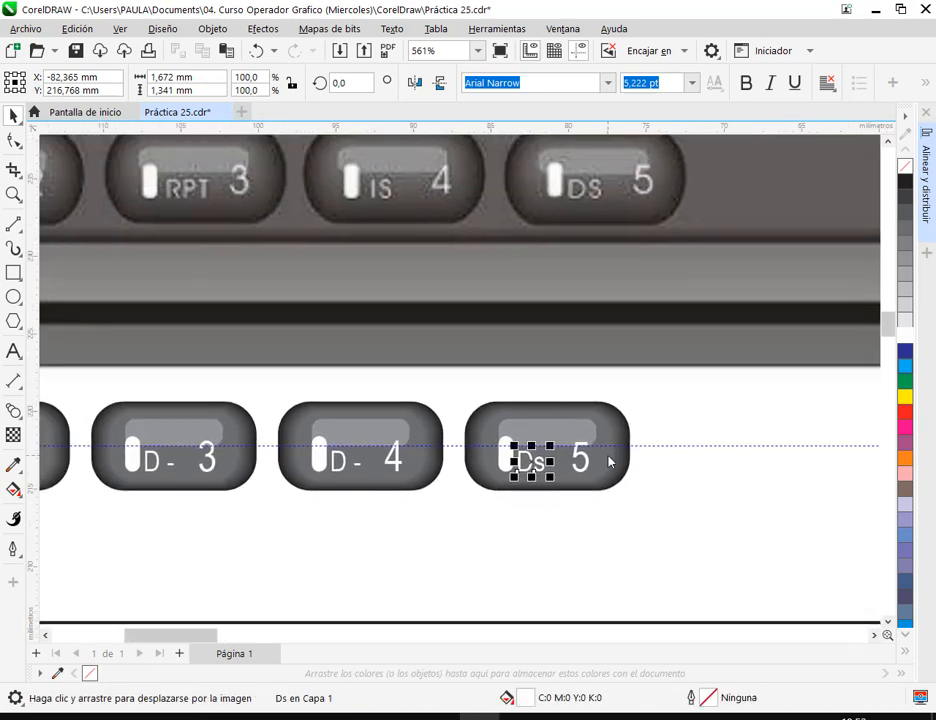
Undo the lowercase edit and change the label beside the 5 on the fifth button to "DS"
key("ctrl+z")
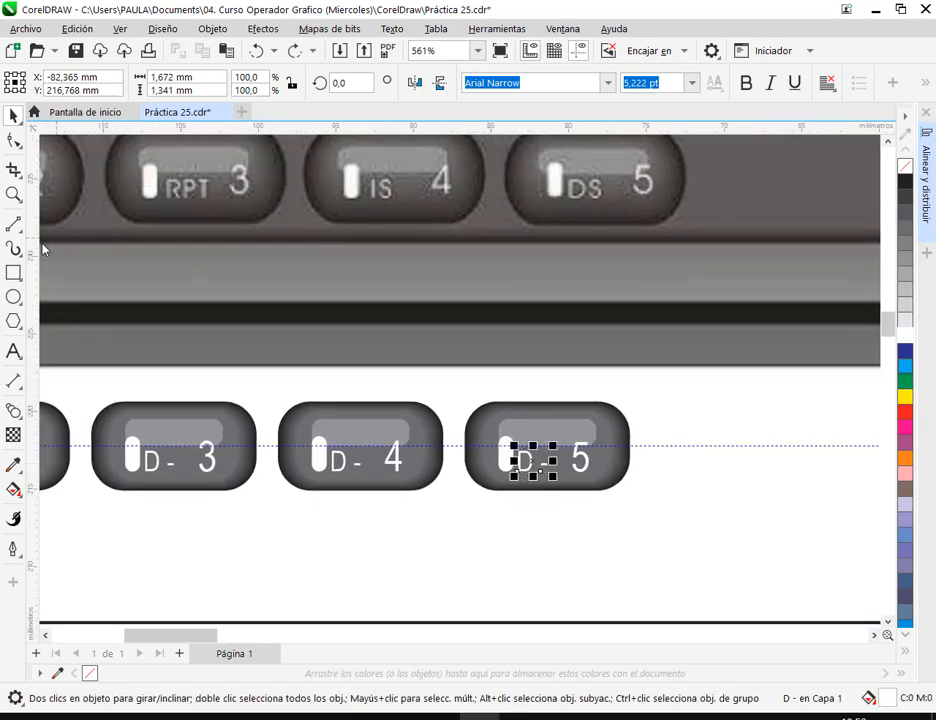
left_click(14, 351)
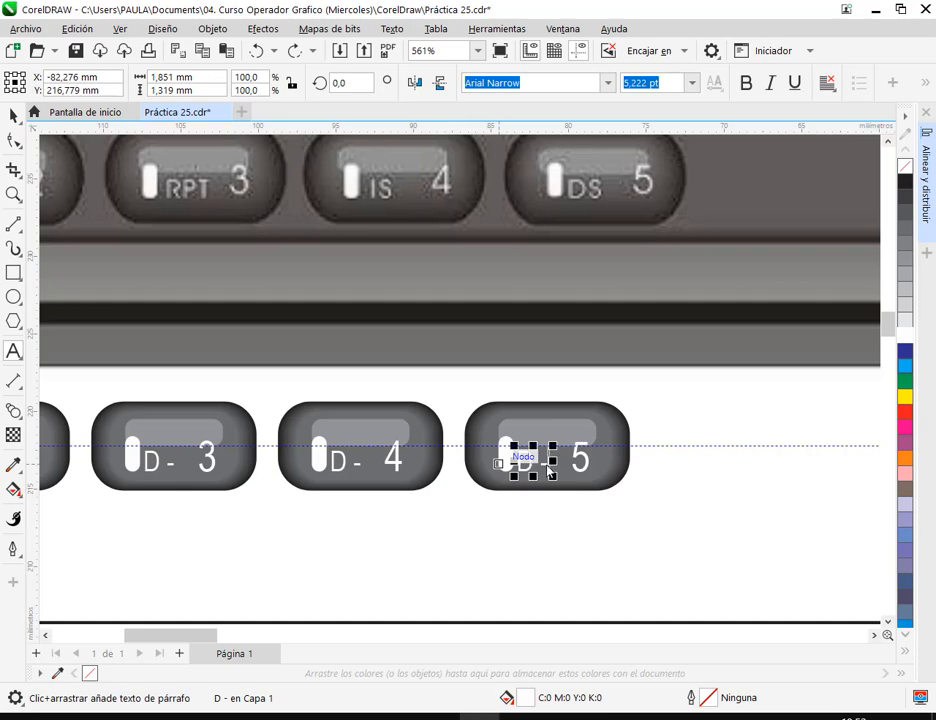
key("BackSpace")
key("BackSpace")
type("s")
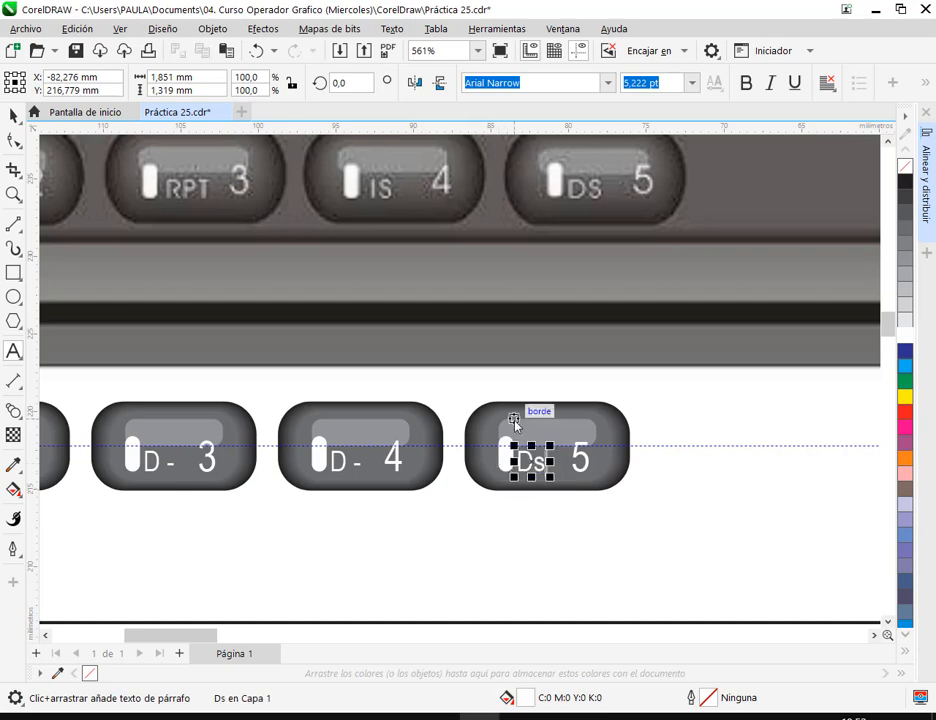
key("BackSpace")
type("S")
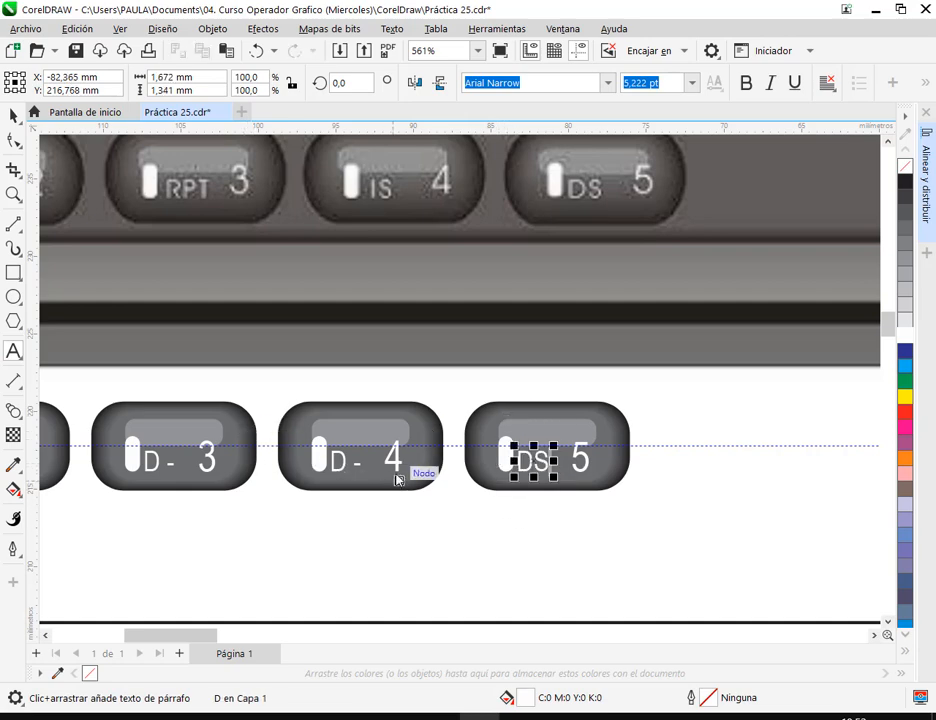
Replace the "D -" label on the button numbered 4 with "IS"
left_click(345, 463)
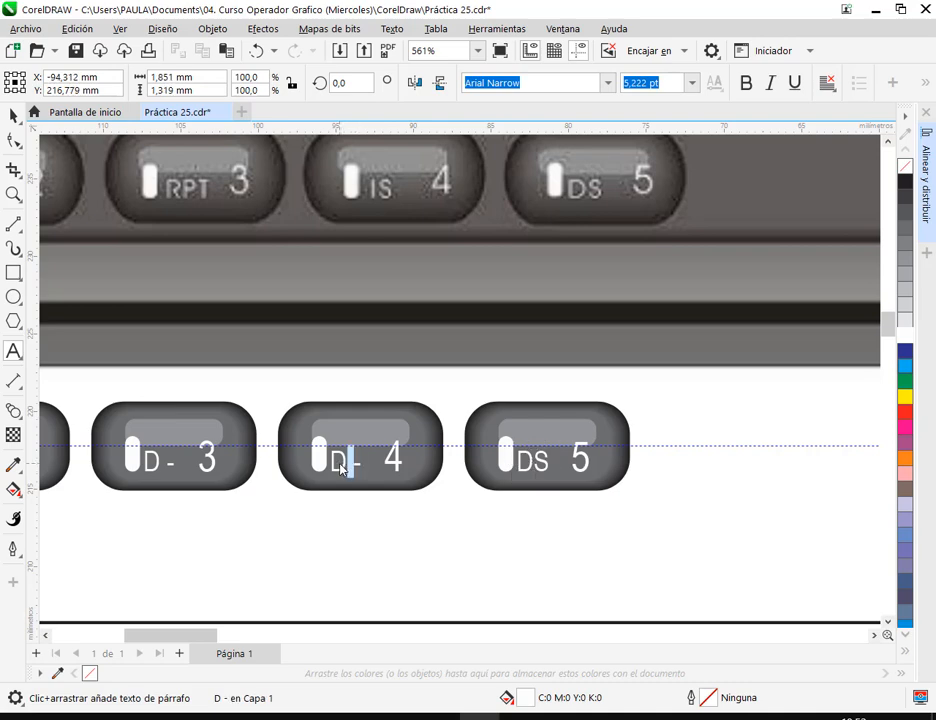
double_click(341, 468)
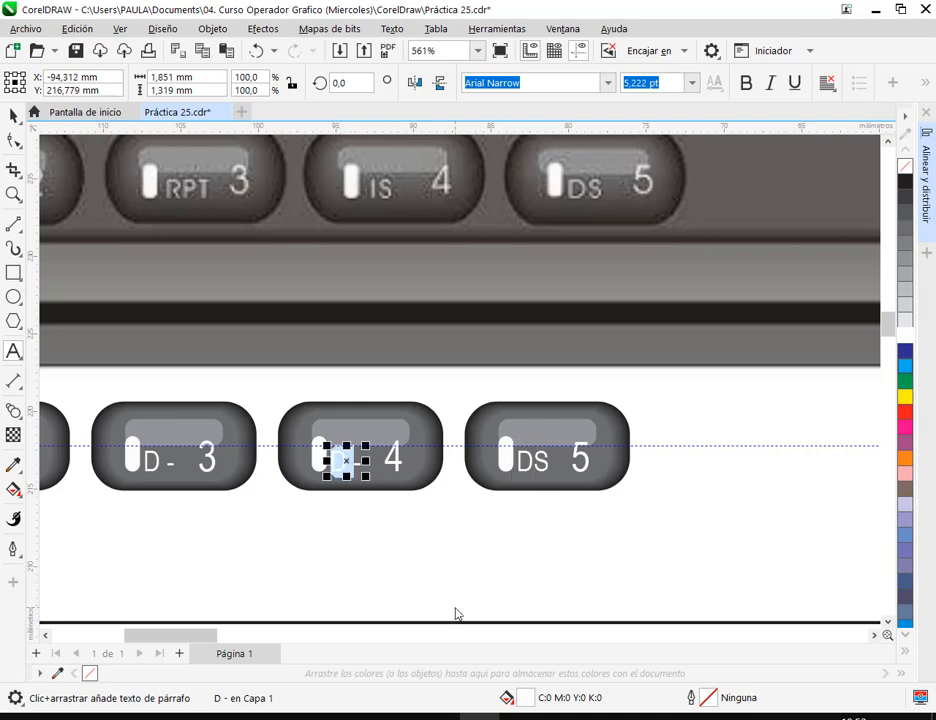
key("BackSpace")
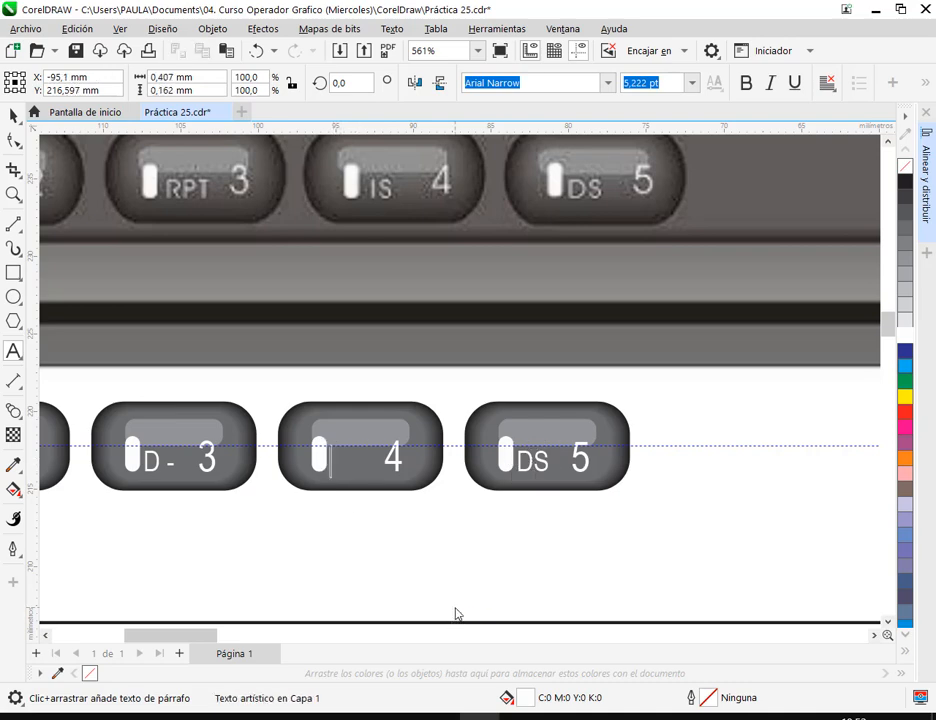
type("IS")
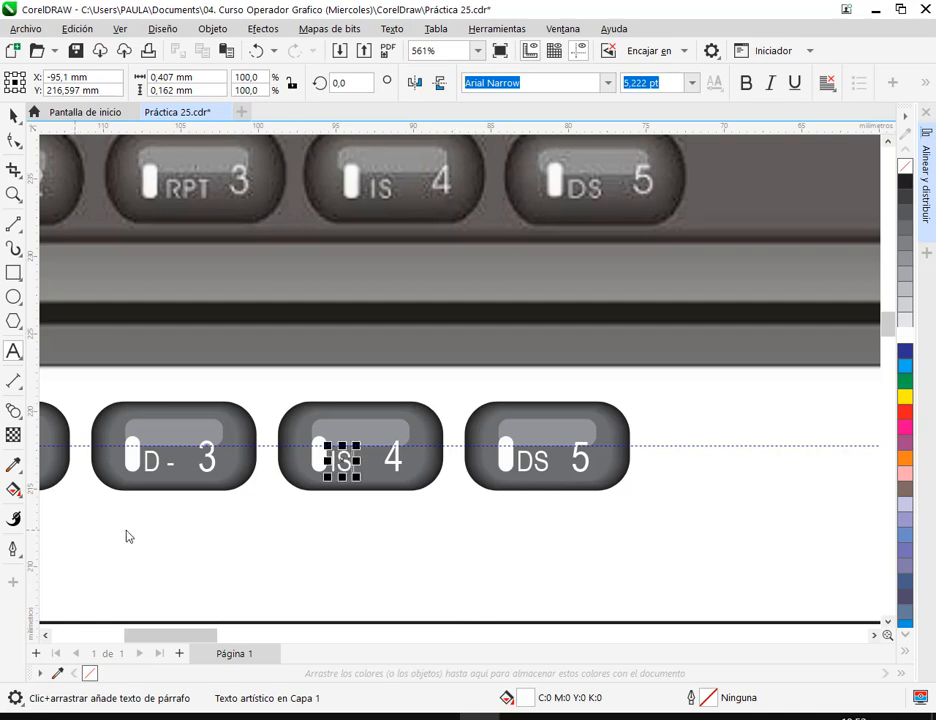
Replace the "D -" label on the button numbered 3 with "RPT" and deselect it
left_click_drag(272, 536, 537, 558)
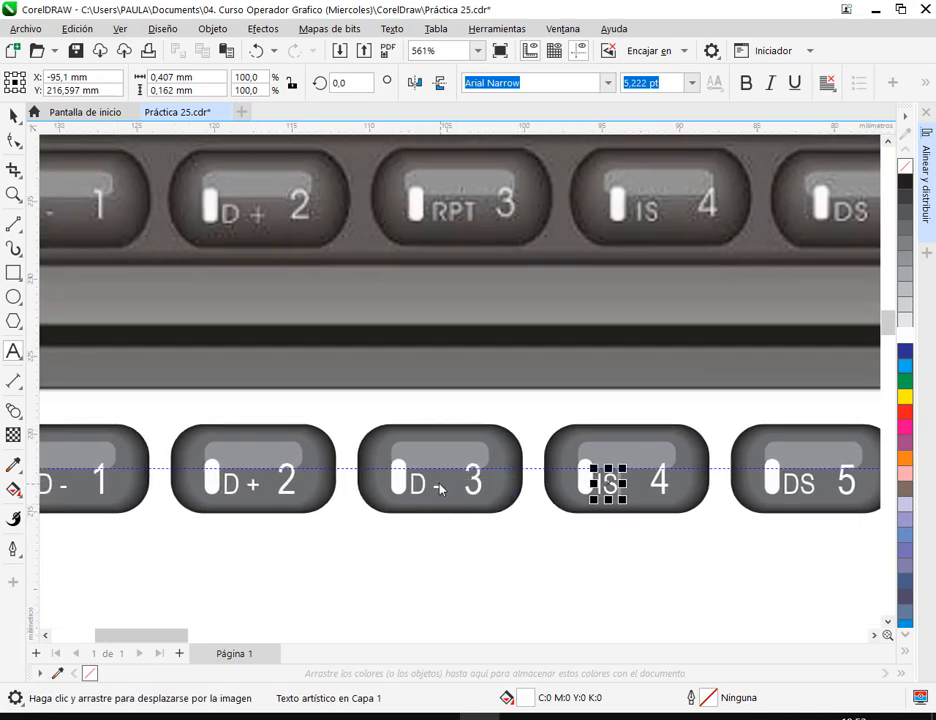
left_click_drag(437, 488, 407, 487)
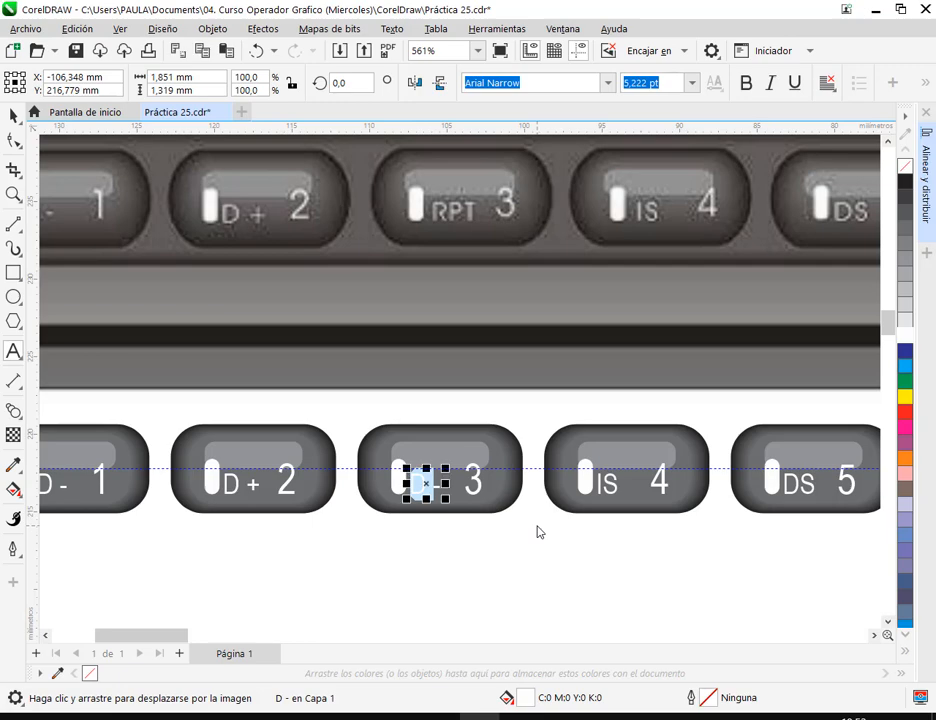
type("R-")
key("BackSpace")
type("PT")
key("Escape")
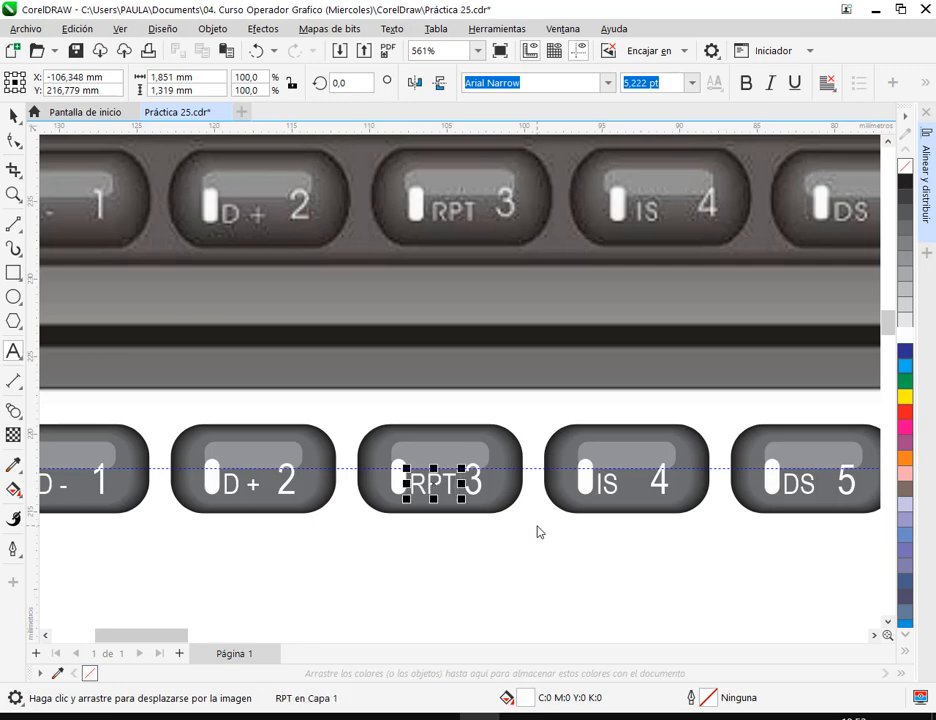
left_click(14, 116)
left_click(455, 572)
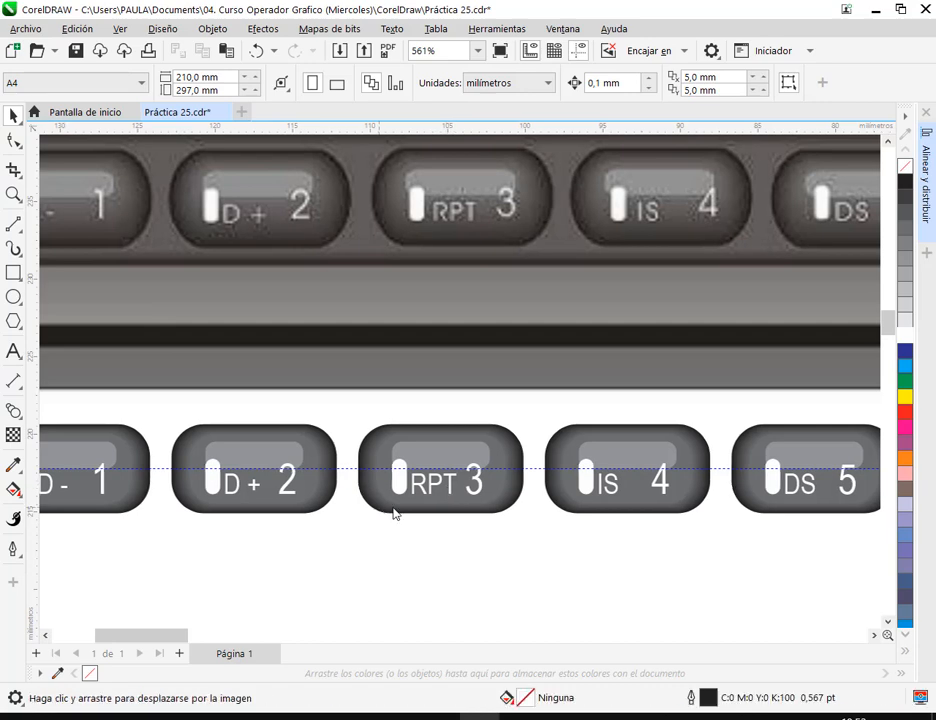
scroll(393, 512, "left", 3)
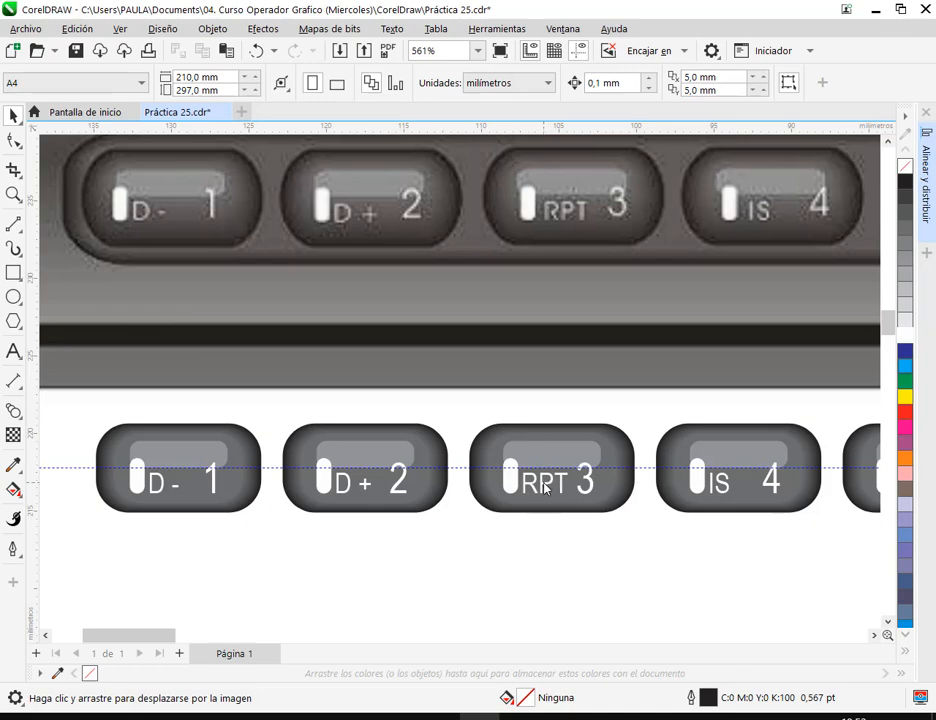
left_click_drag(545, 487, 381, 457)
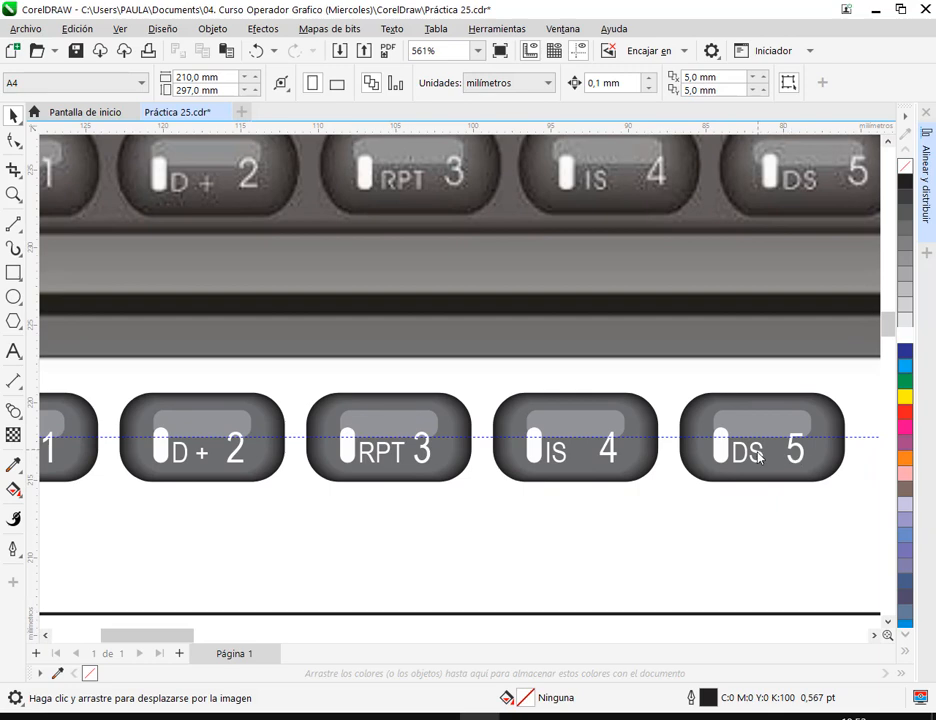
left_click(757, 458)
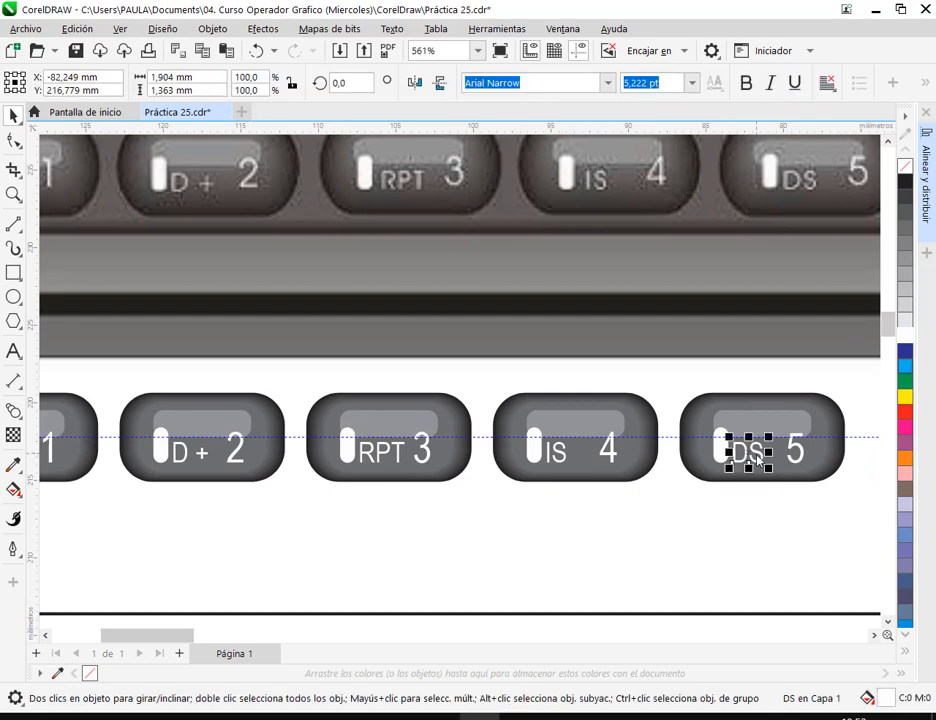
left_click(553, 452, "shift")
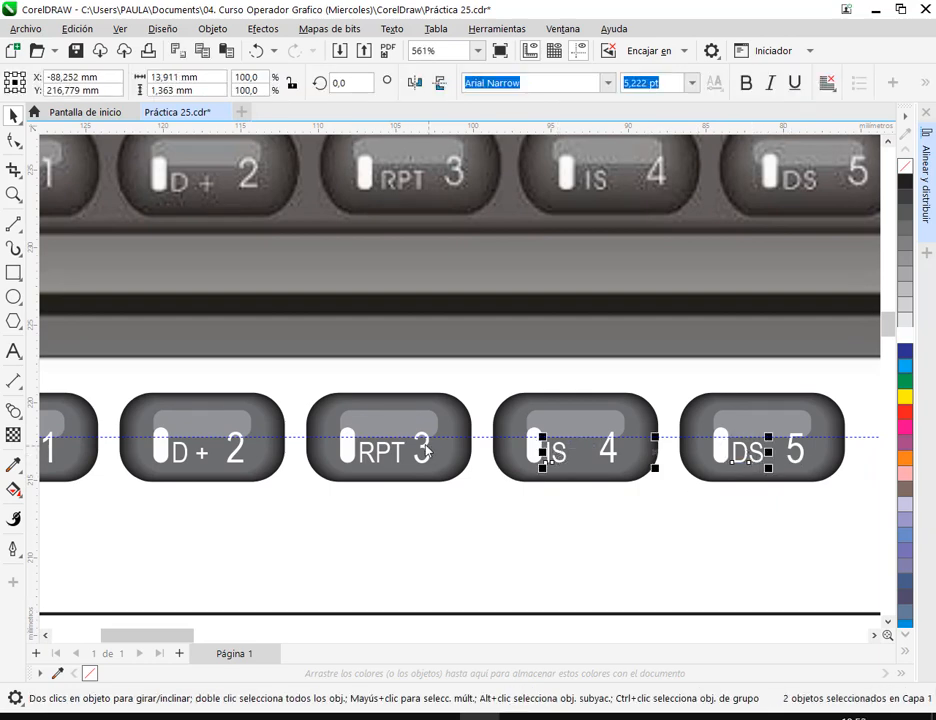
left_click(664, 533)
scroll(436, 514, "left", 3)
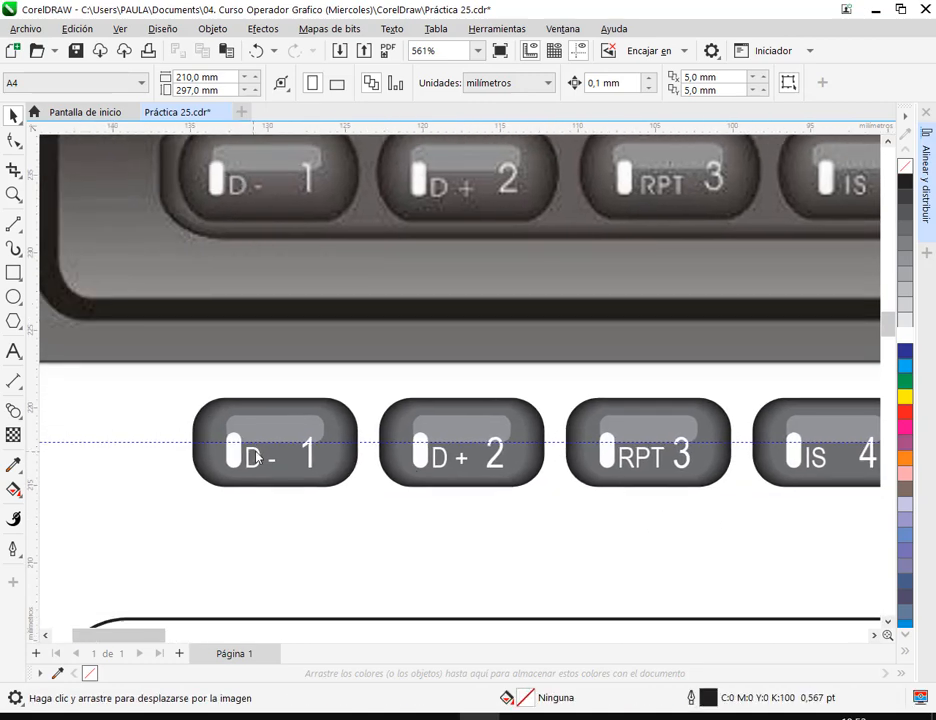
left_click(259, 459)
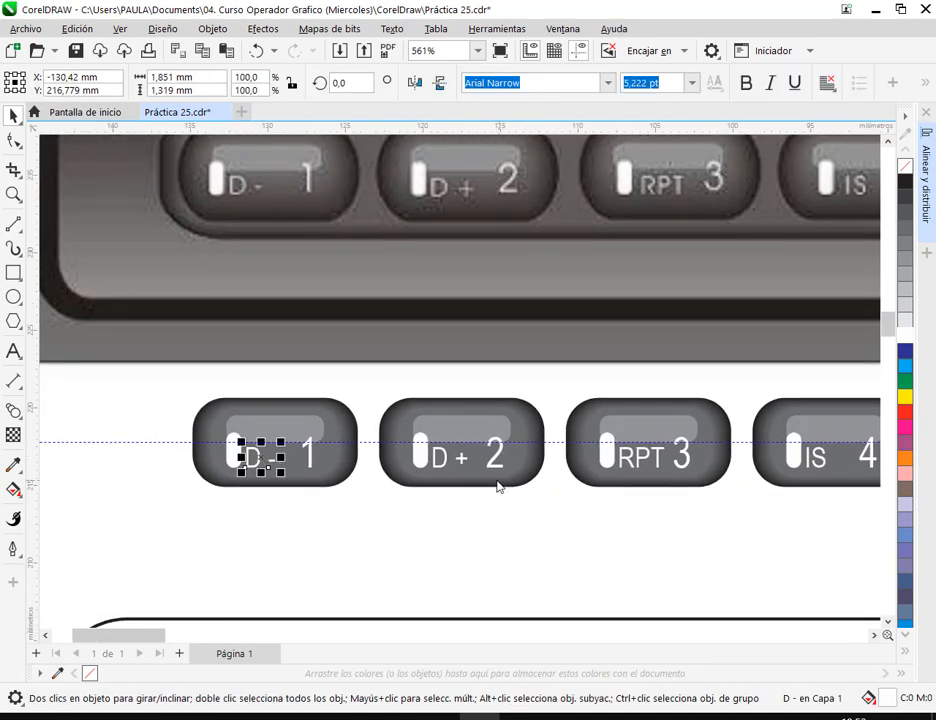
left_click_drag(497, 485, 349, 487)
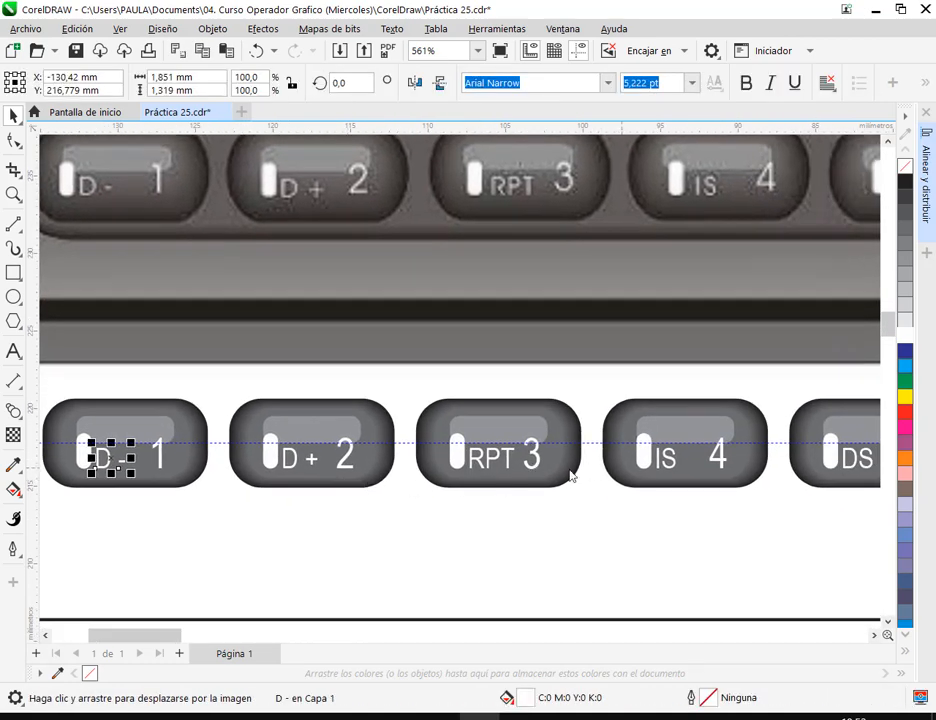
Reduce the RPT label on the button numbered 3 to a font size of 4 pt
left_click(500, 456)
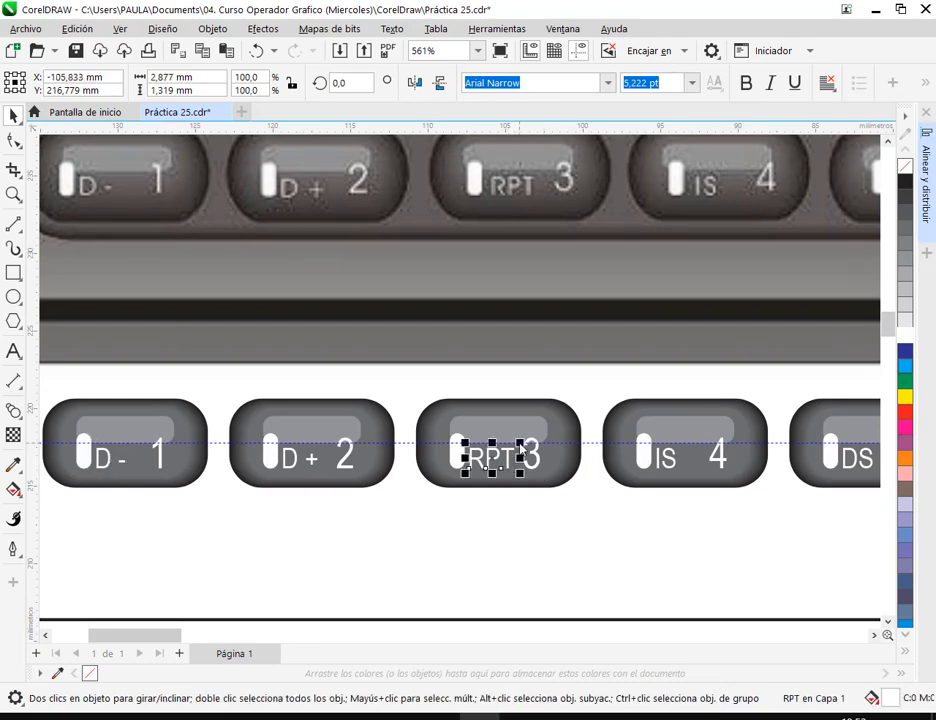
left_click_drag(519, 446, 510, 453)
key("ctrl+z")
scroll(528, 484, "up", 5)
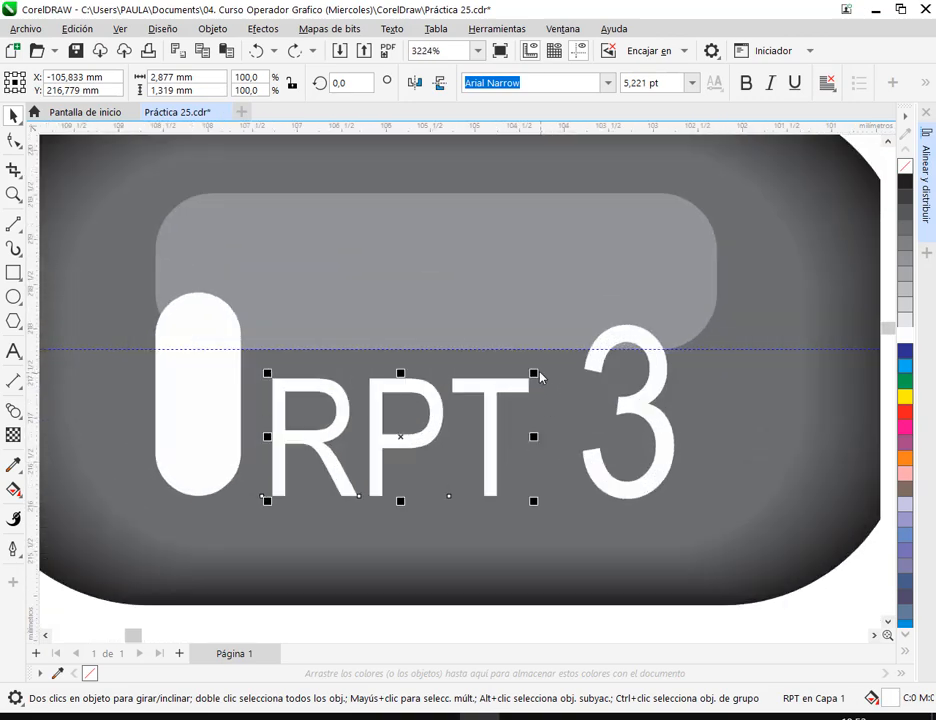
left_click_drag(540, 376, 527, 387)
scroll(512, 611, "down", 2)
scroll(512, 610, "down", 2)
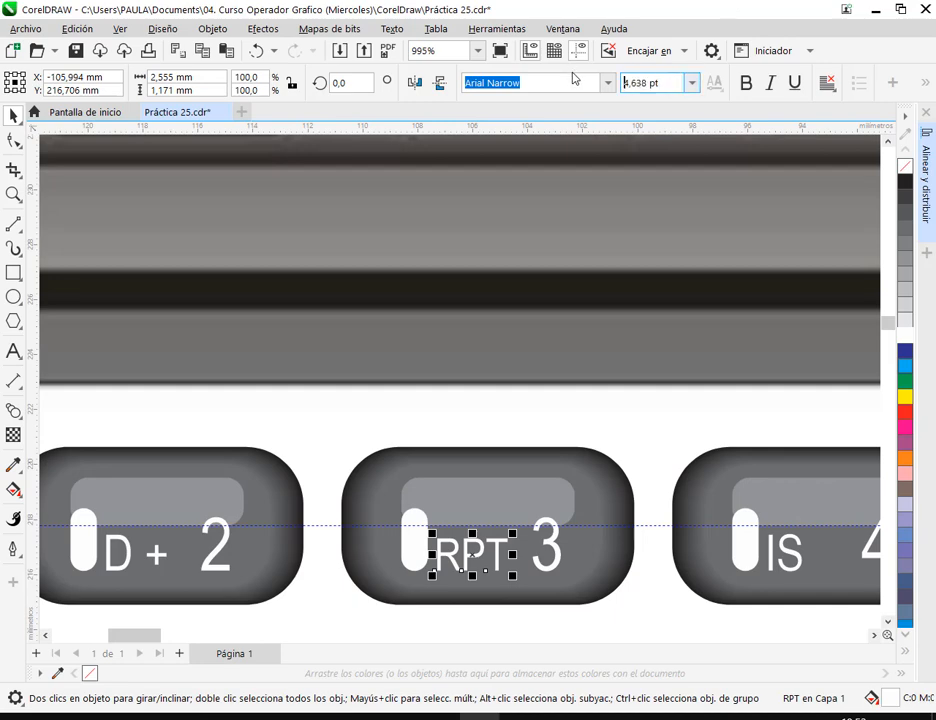
left_click(674, 85)
type("4")
key("Return")
Set the font size of the IS label on the button numbered 4 to 4 pt
left_click_drag(691, 474, 418, 512)
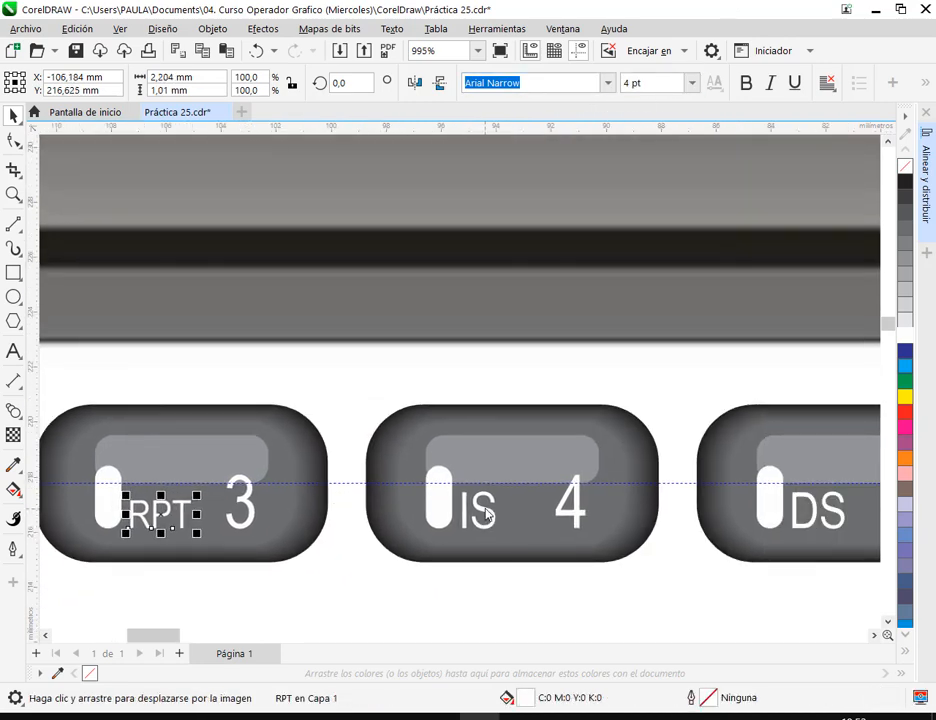
left_click(483, 517)
left_click(623, 86)
type("4")
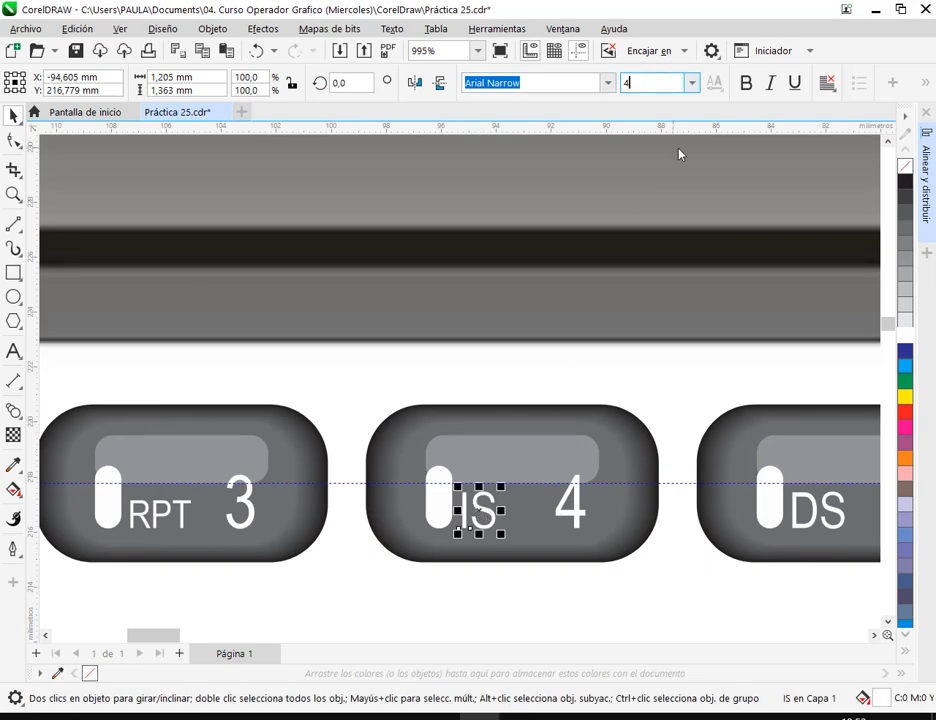
key("Return")
Set the font size of the DS label on the button numbered 5 to 4 pt
left_click(815, 513)
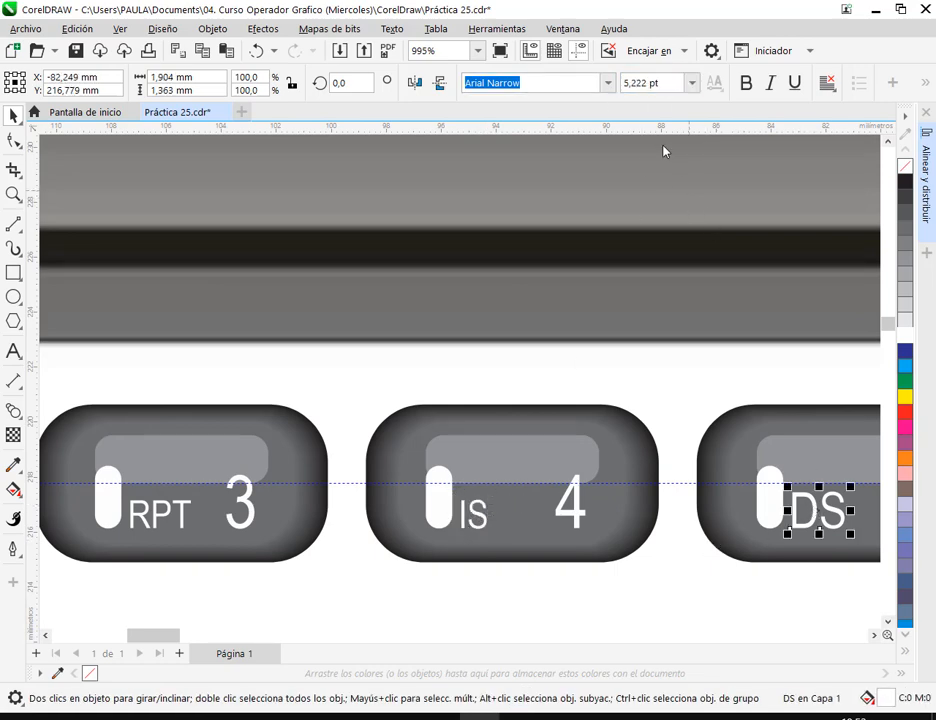
left_click(683, 86)
double_click(683, 86)
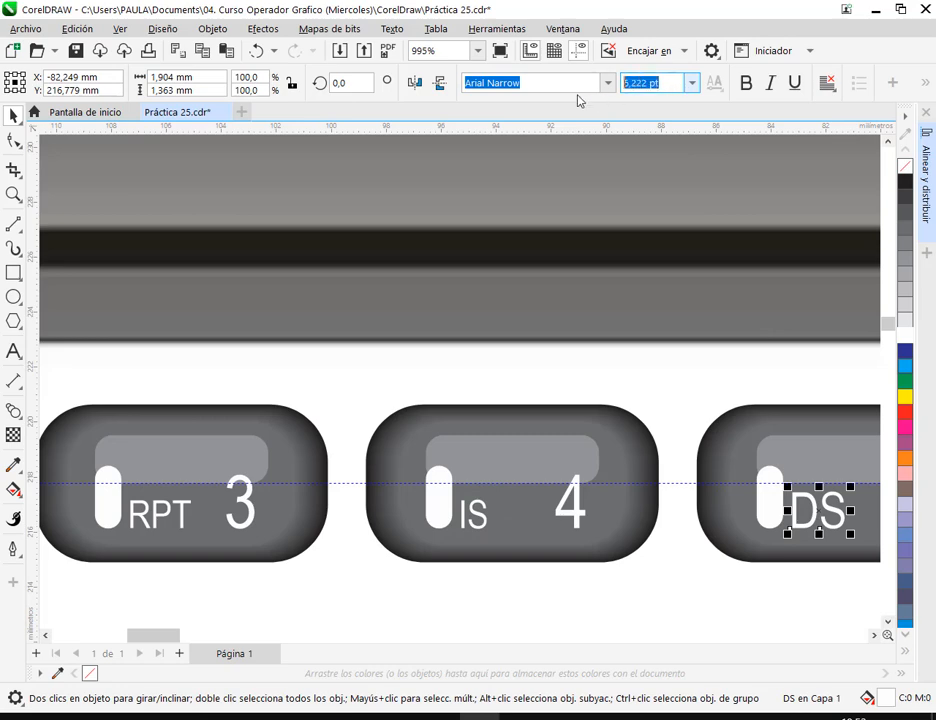
type("4")
key("Return")
Set the font size of the grouped "D +" label on the button numbered 2 to 4 pt
scroll(769, 514, "down", 2)
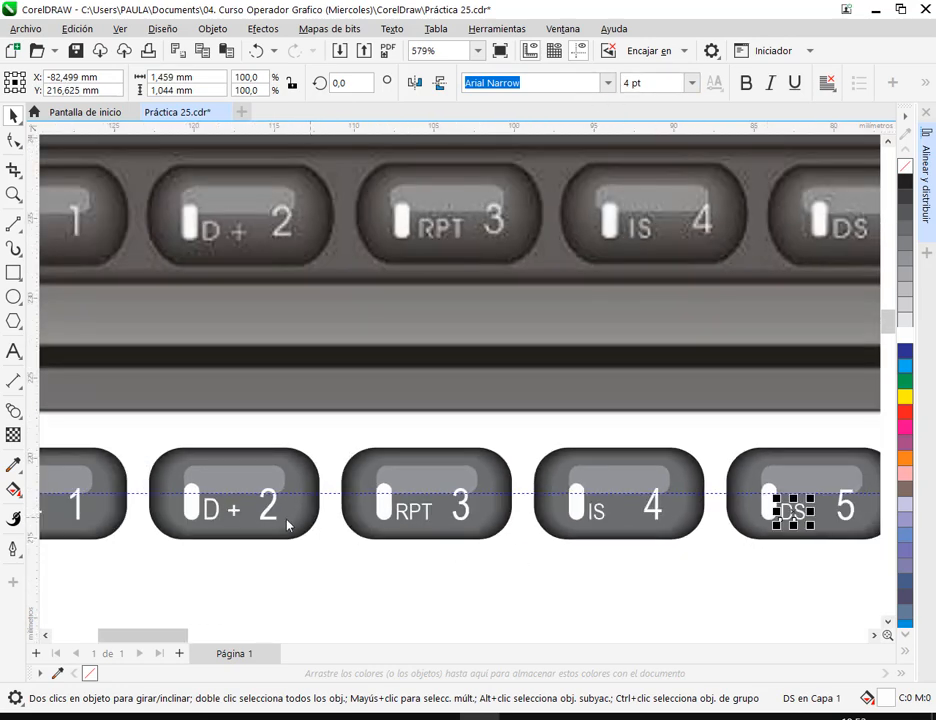
left_click(237, 512)
left_click(235, 510, "ctrl")
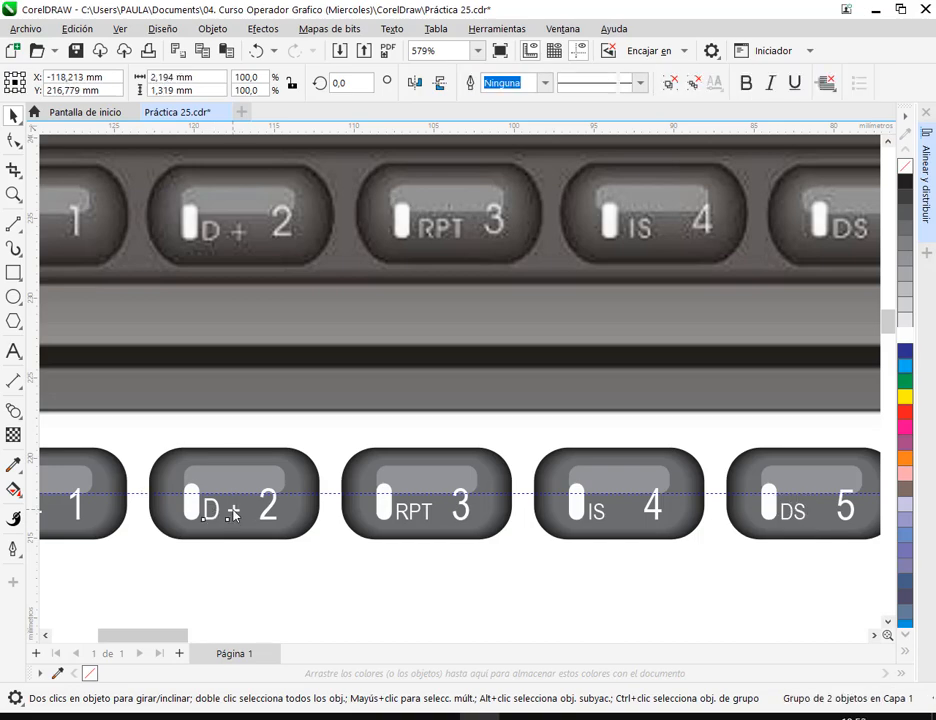
left_click(633, 86)
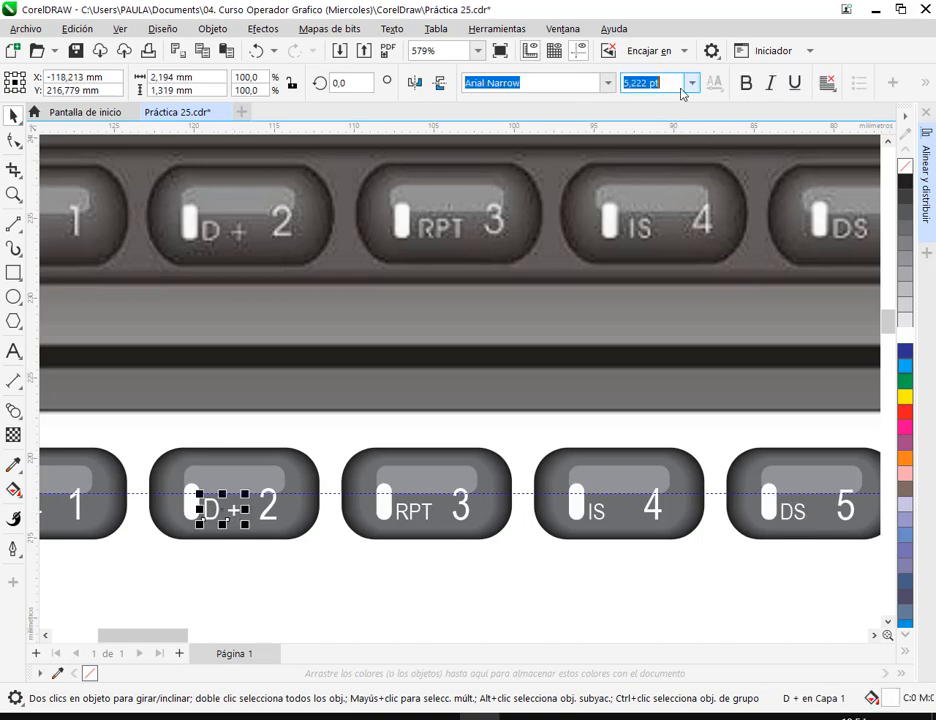
type("4")
key("Return")
Set the font size of the "D -" label on the button numbered 1 to 4 pt
left_click_drag(300, 619, 613, 570)
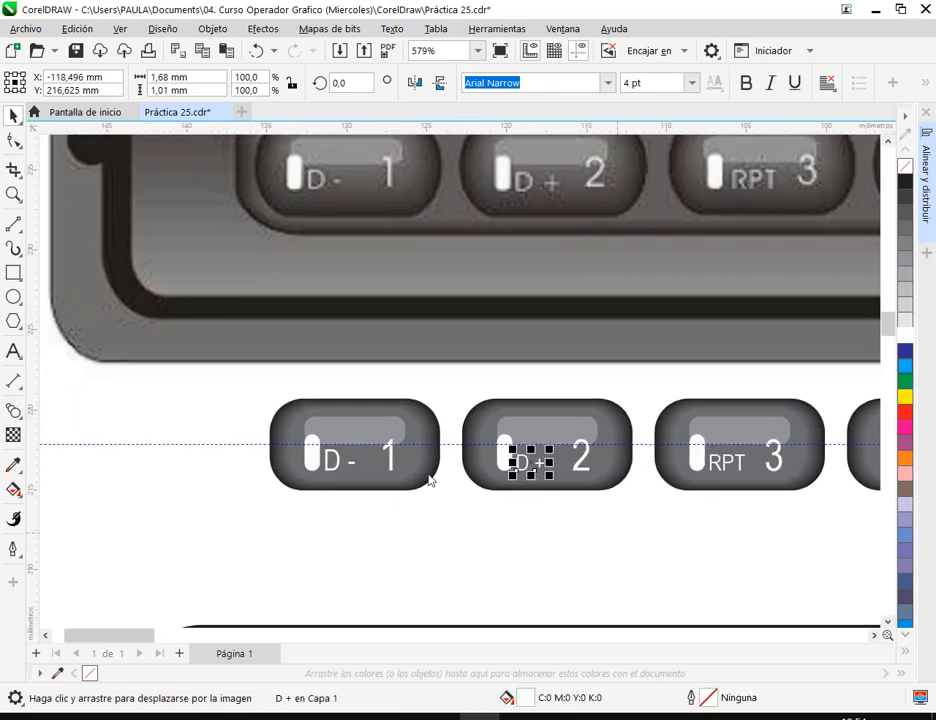
left_click(428, 478)
left_click(437, 515)
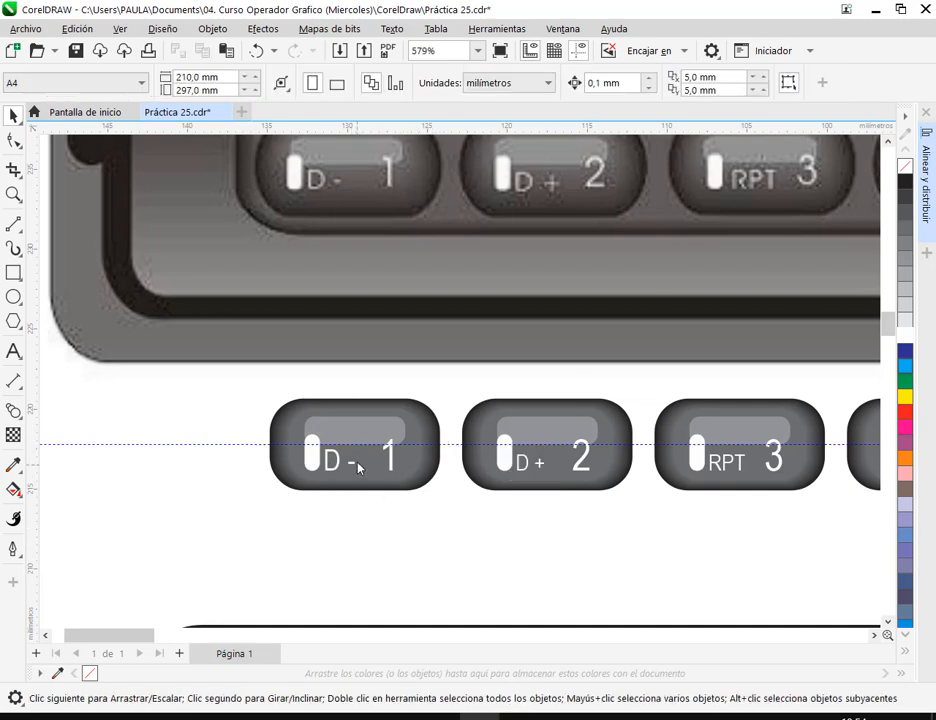
left_click(338, 468)
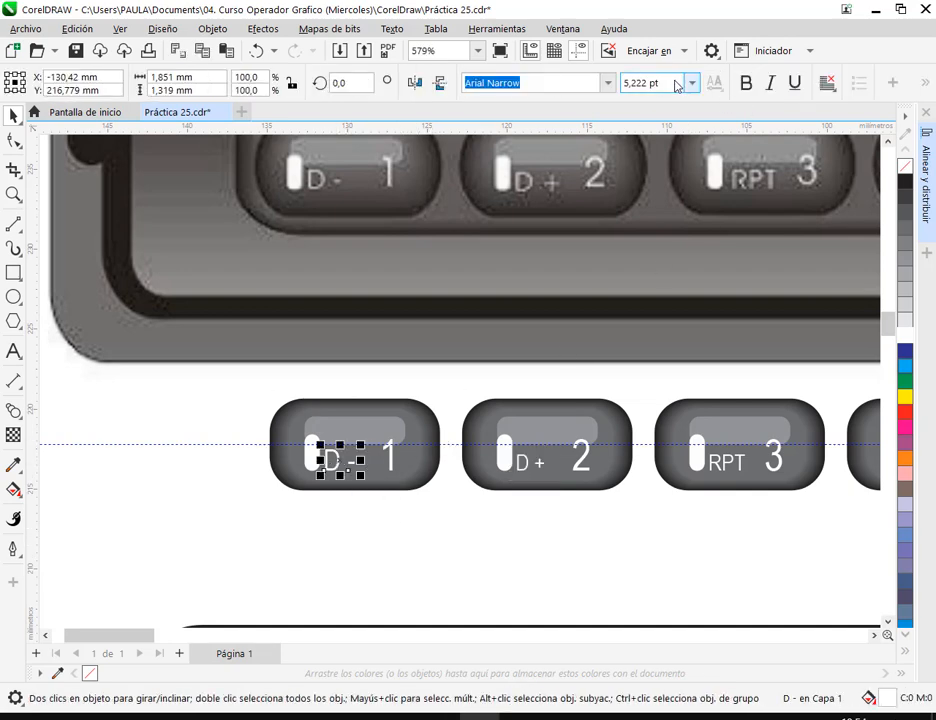
left_click(640, 83)
type("4")
key("Return")
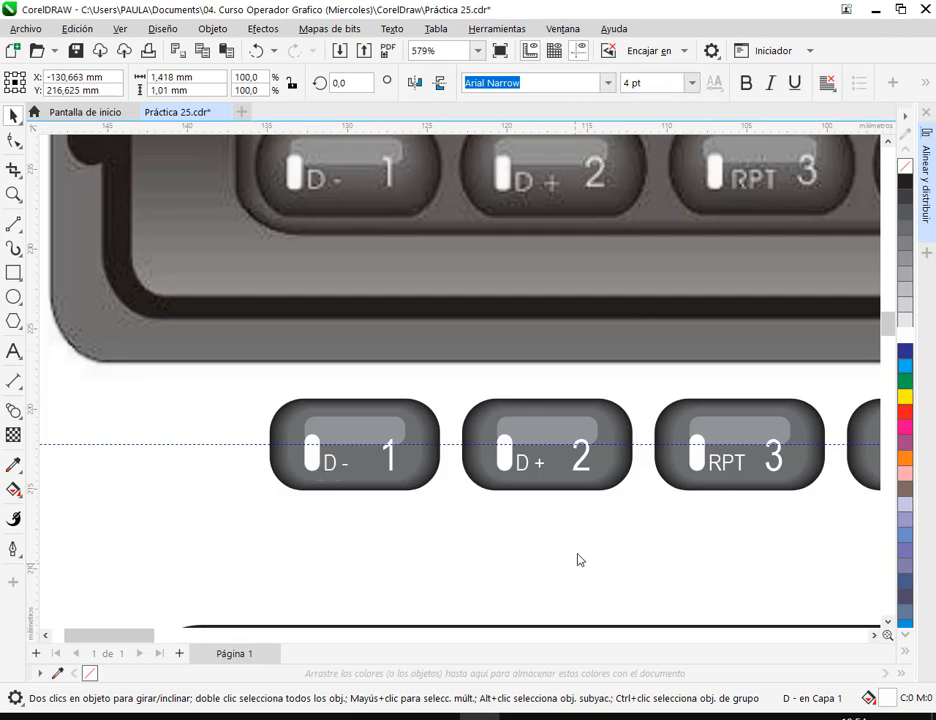
Delete the horizontal guideline running across the row of five numbered buttons
left_click(579, 558)
scroll(579, 558, "down", 2)
left_click_drag(665, 533, 613, 497)
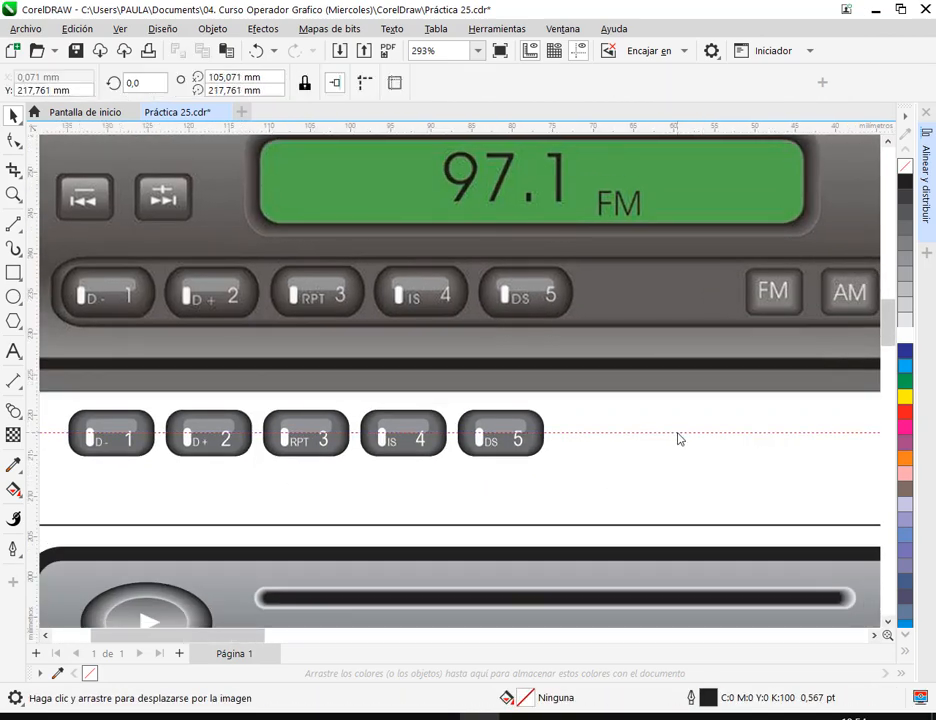
scroll(595, 497, "left", 2)
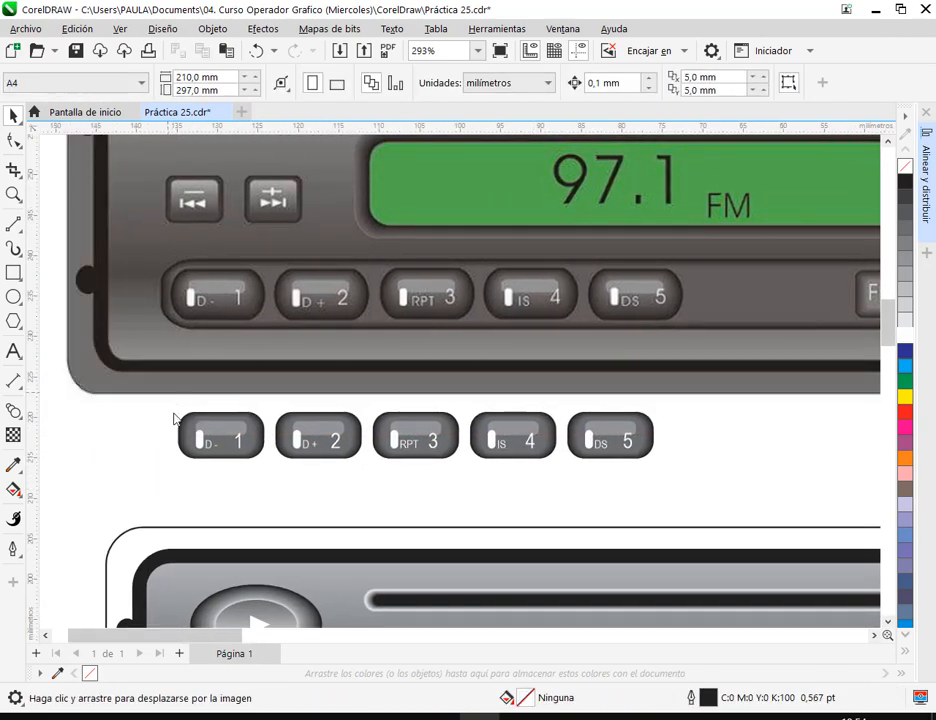
Group the parts of each of the five numbered buttons into its own group and save the drawing
left_click_drag(173, 414, 277, 494)
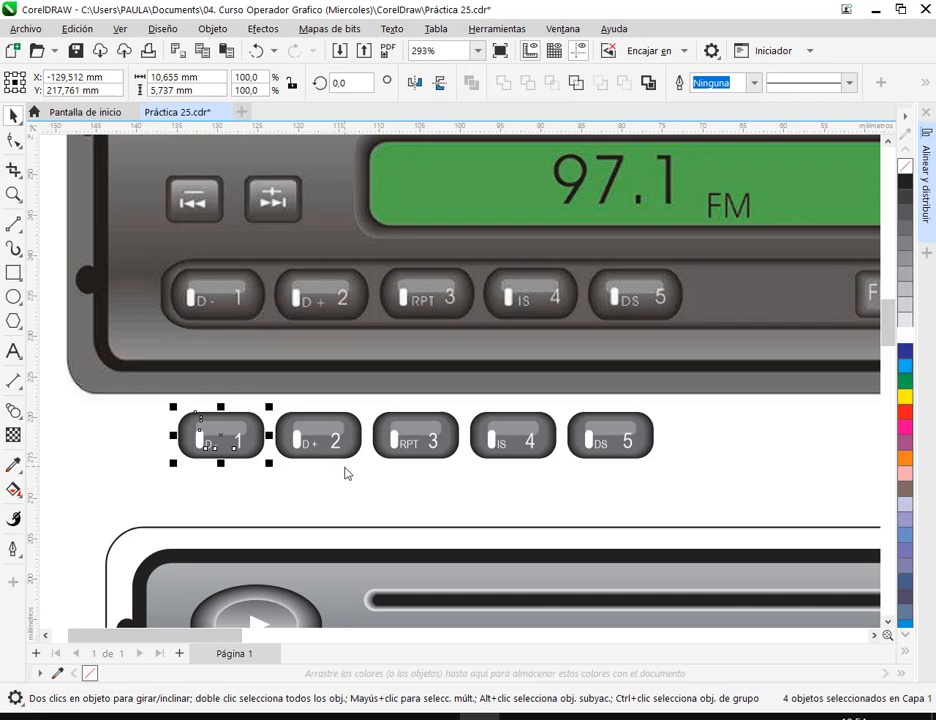
key("ctrl+g")
left_click_drag(369, 397, 246, 487)
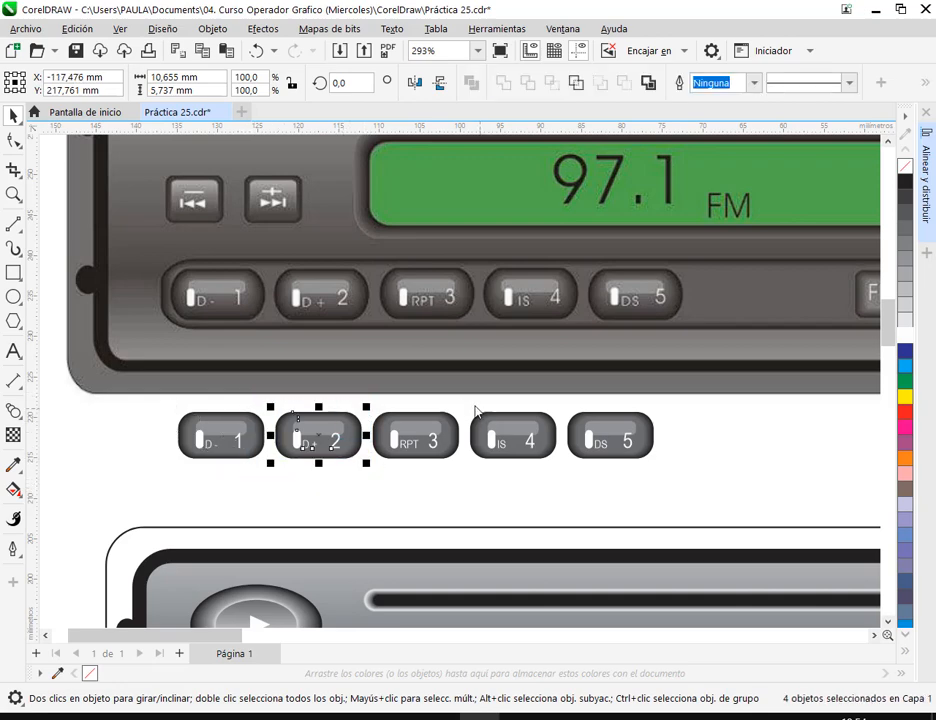
key("ctrl+g")
left_click_drag(467, 399, 362, 500)
key("ctrl+g")
left_click_drag(565, 405, 462, 493)
key("ctrl+g")
left_click_drag(677, 409, 554, 491)
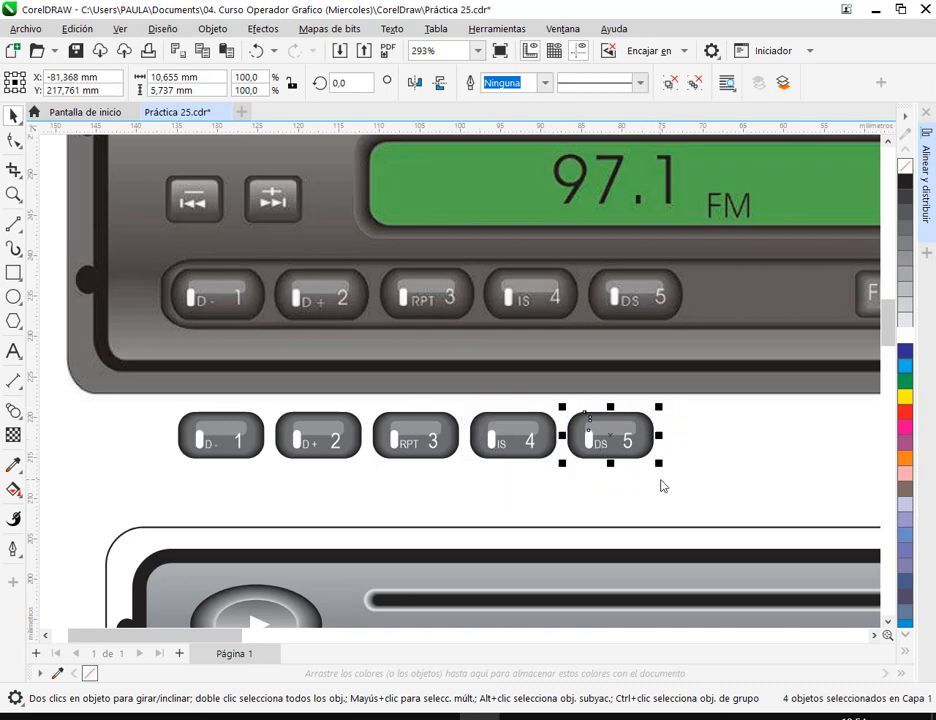
key("ctrl+g")
key("Escape")
left_click(75, 50)
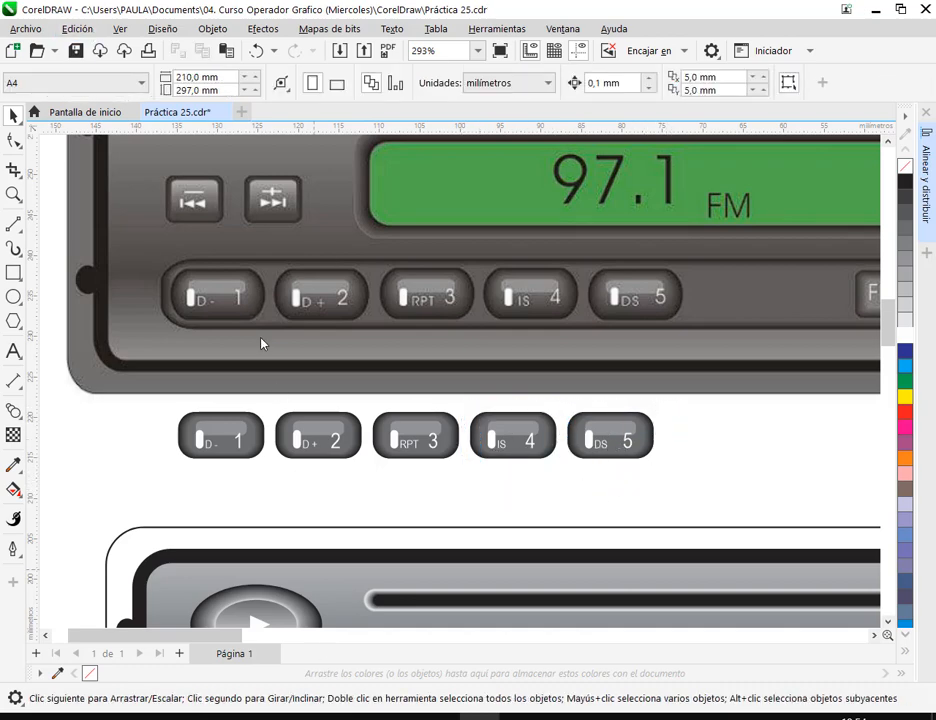
left_click(190, 685)
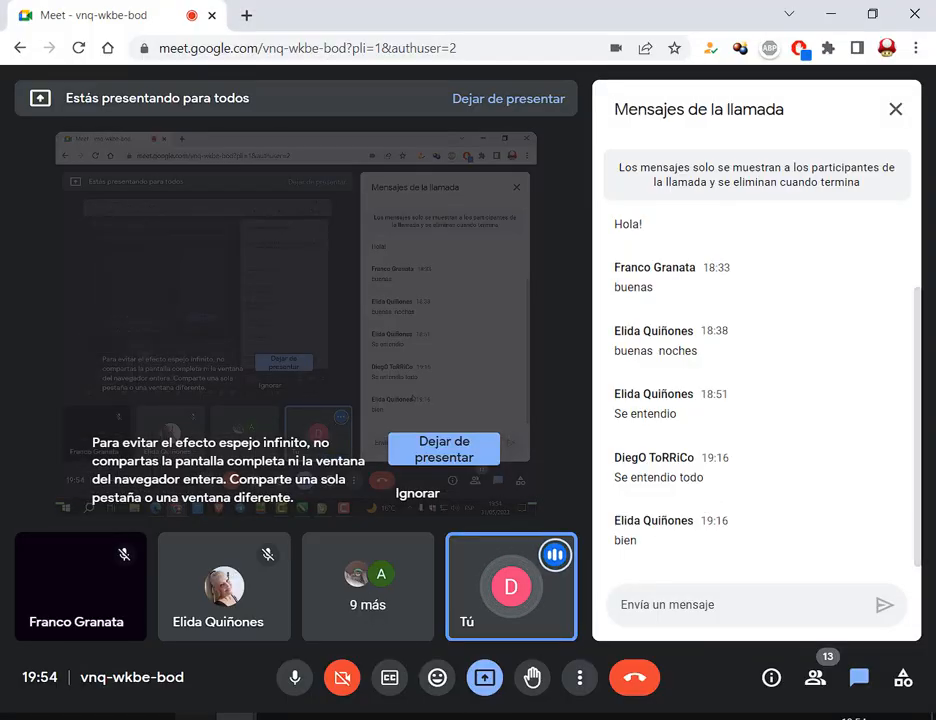
key("alt+Tab")
scroll(531, 566, "down", 4)
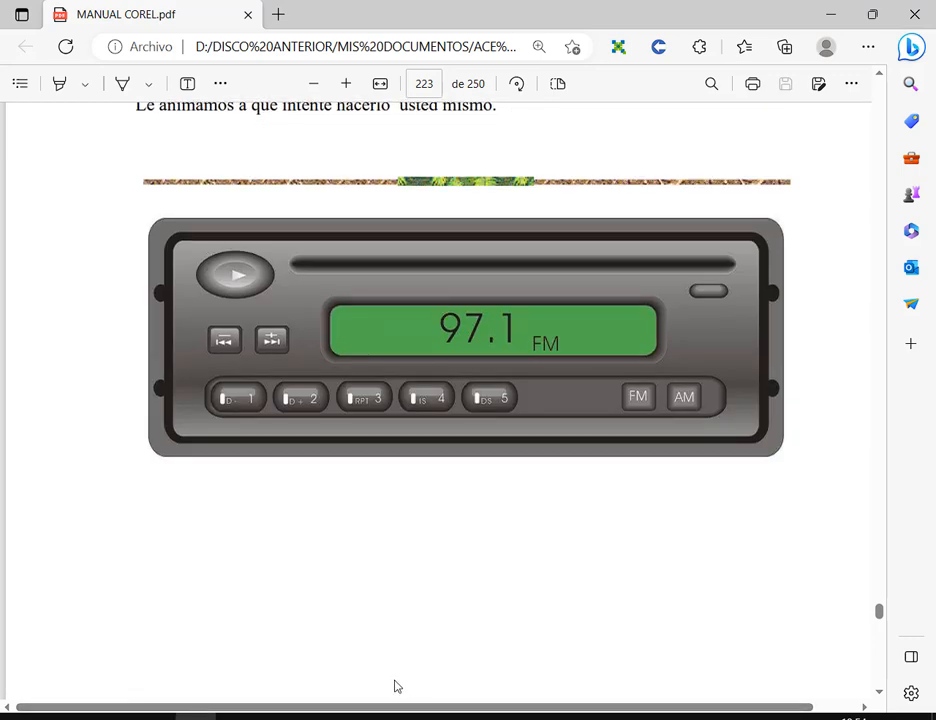
left_click(198, 717)
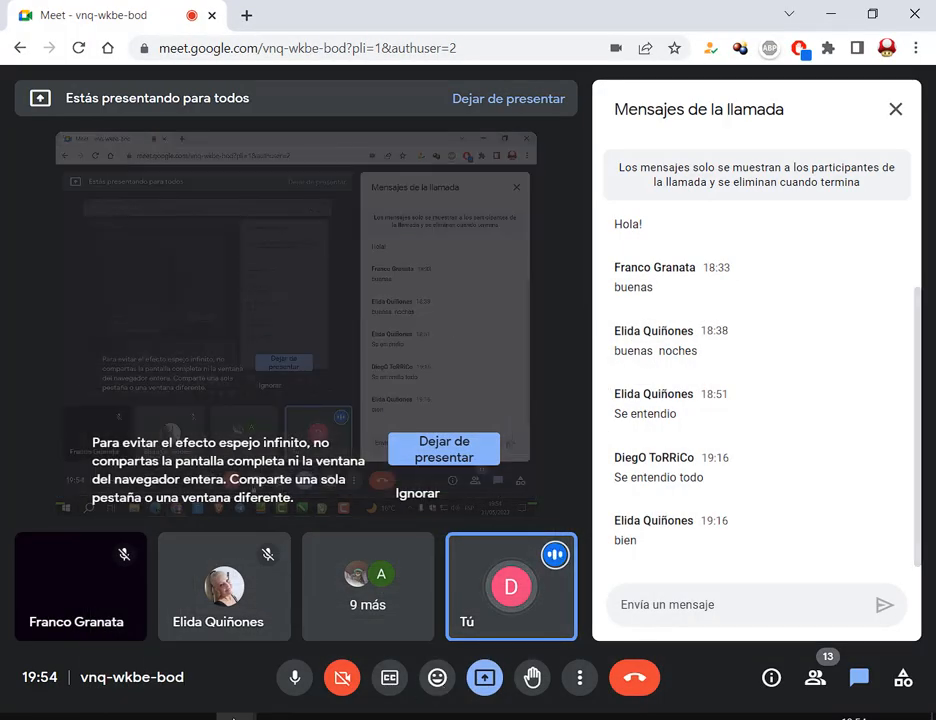
key("alt+Tab")
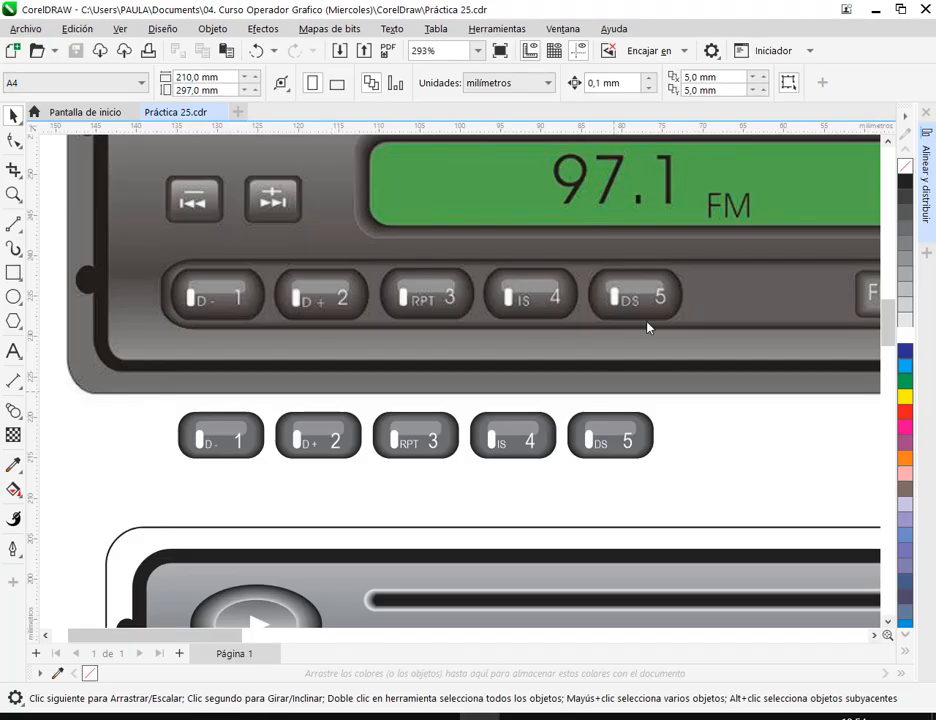
Move the row of five numbered buttons onto the lower part of the redrawn radio's front panel, below the seek buttons
scroll(484, 374, "down", 3)
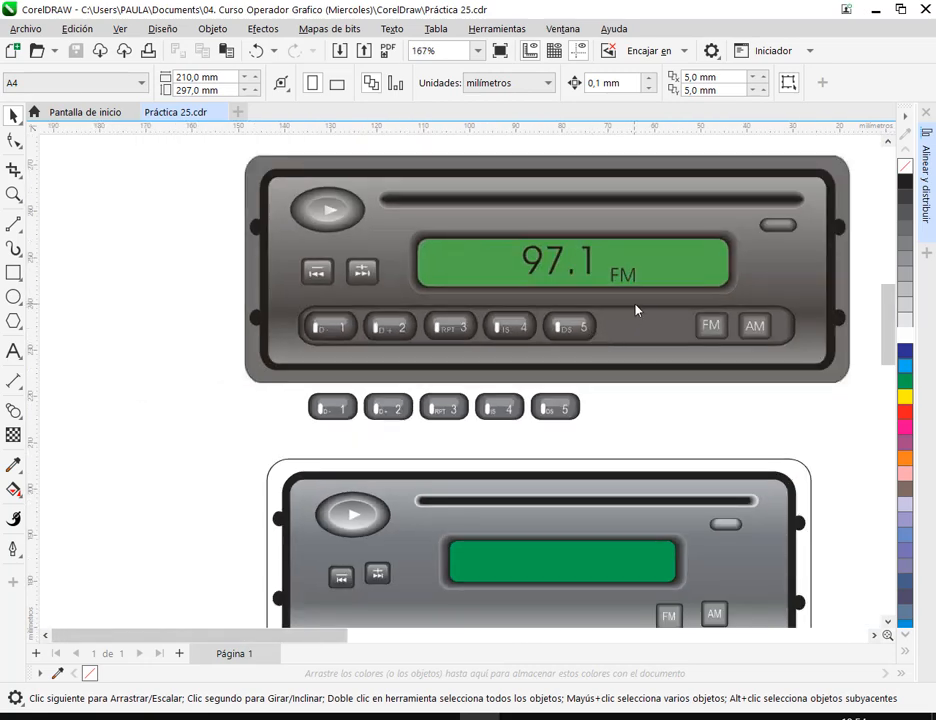
left_click_drag(597, 382, 285, 527)
left_click(427, 618)
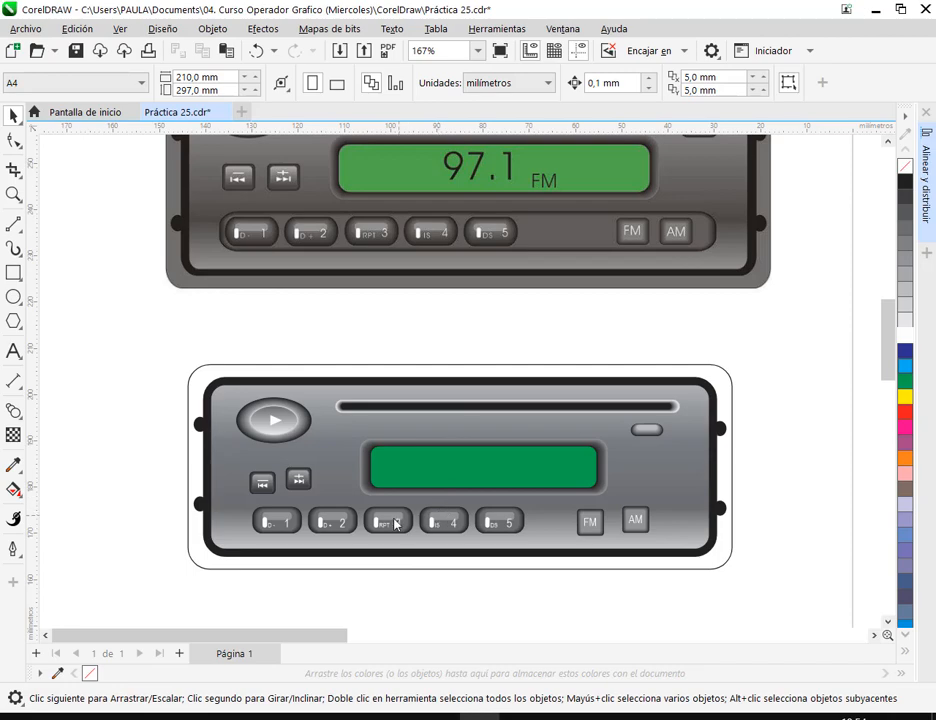
left_click_drag(262, 484, 312, 465)
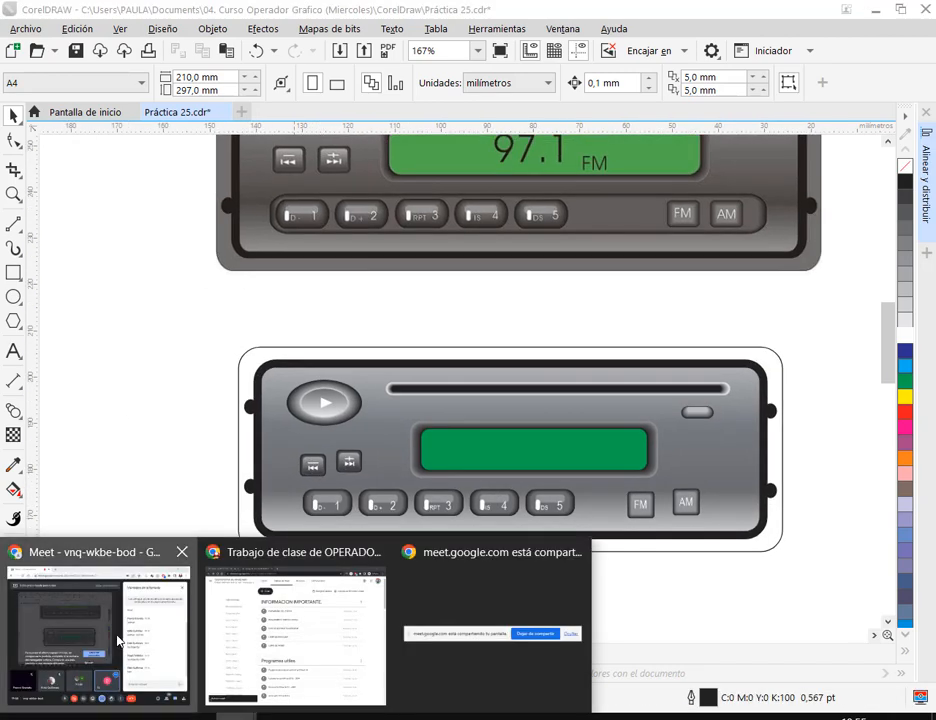
left_click(98, 640)
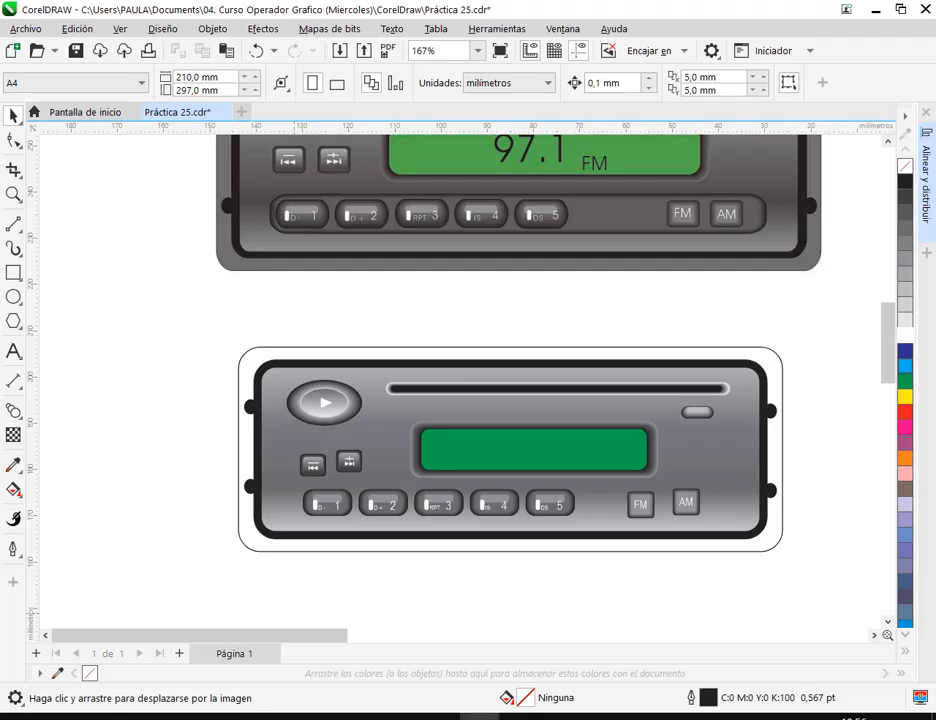
key("alt+Tab")
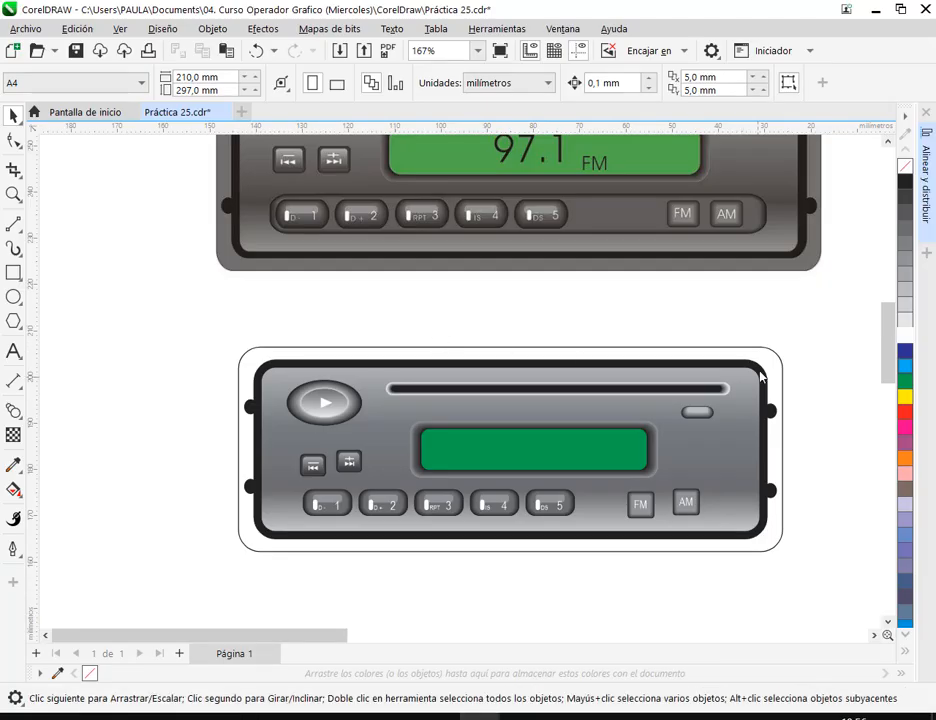
Unlock the redrawn radio's outer rounded rectangle, fill it with a medium-dark grey, and save the drawing
right_click(761, 355)
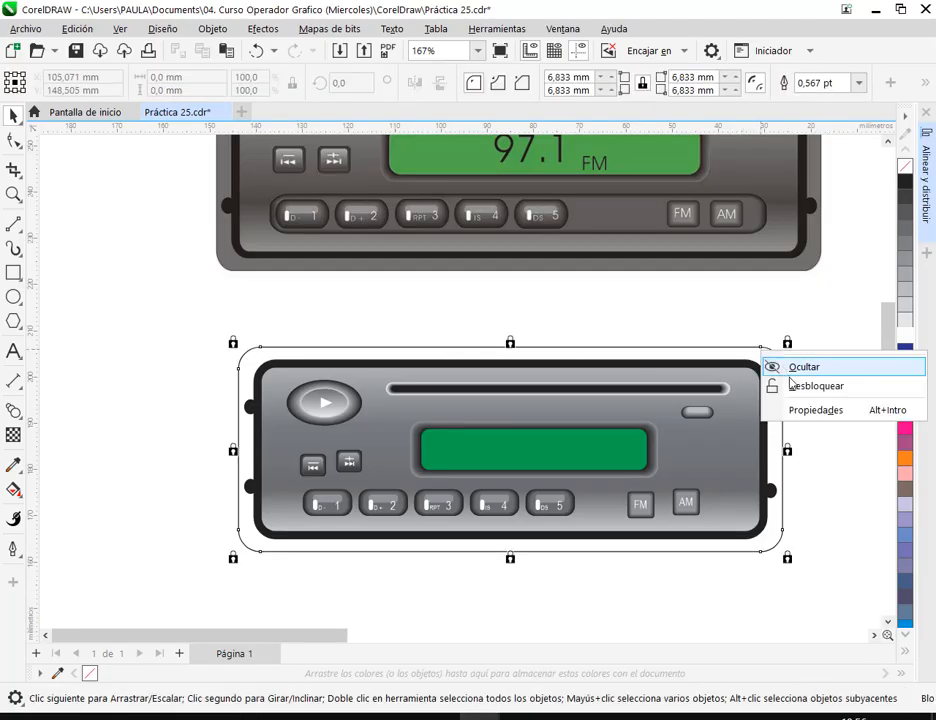
key("Escape")
key("Escape")
left_click(783, 367)
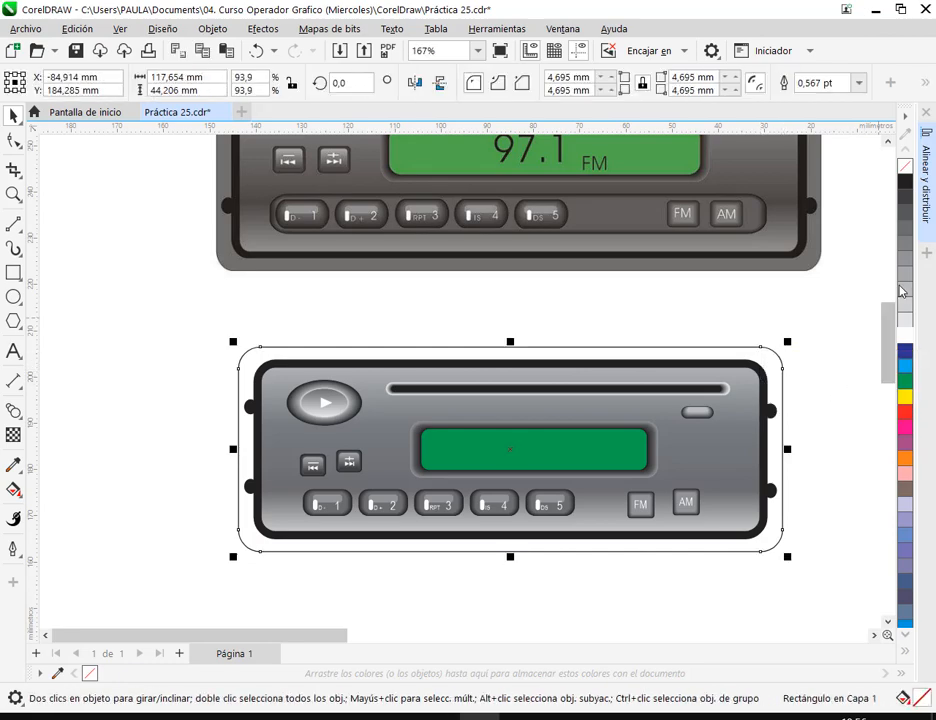
left_click(905, 258)
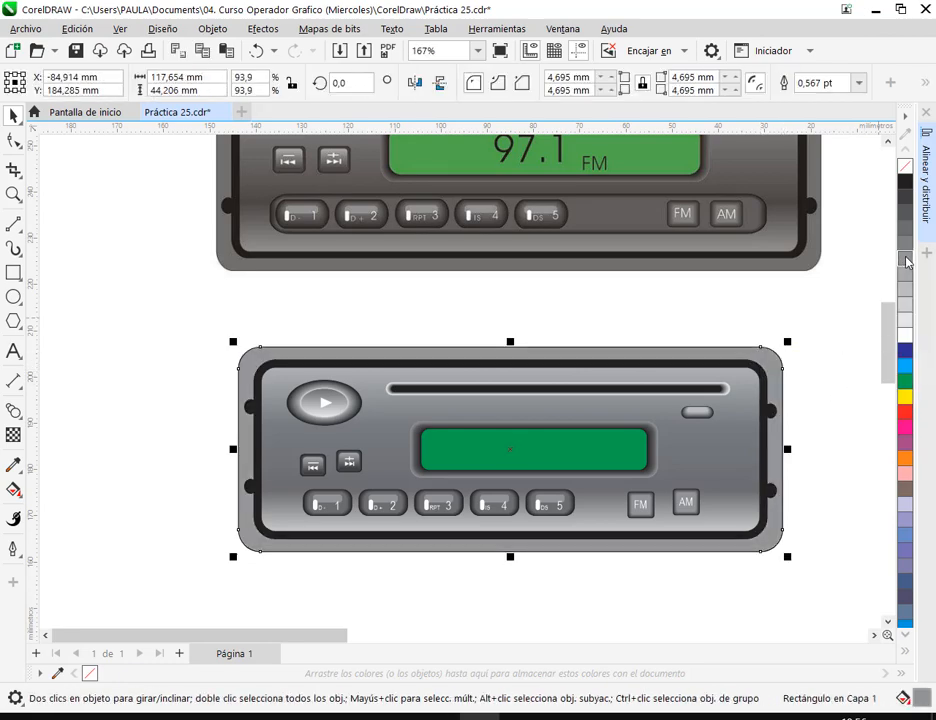
left_click(910, 244)
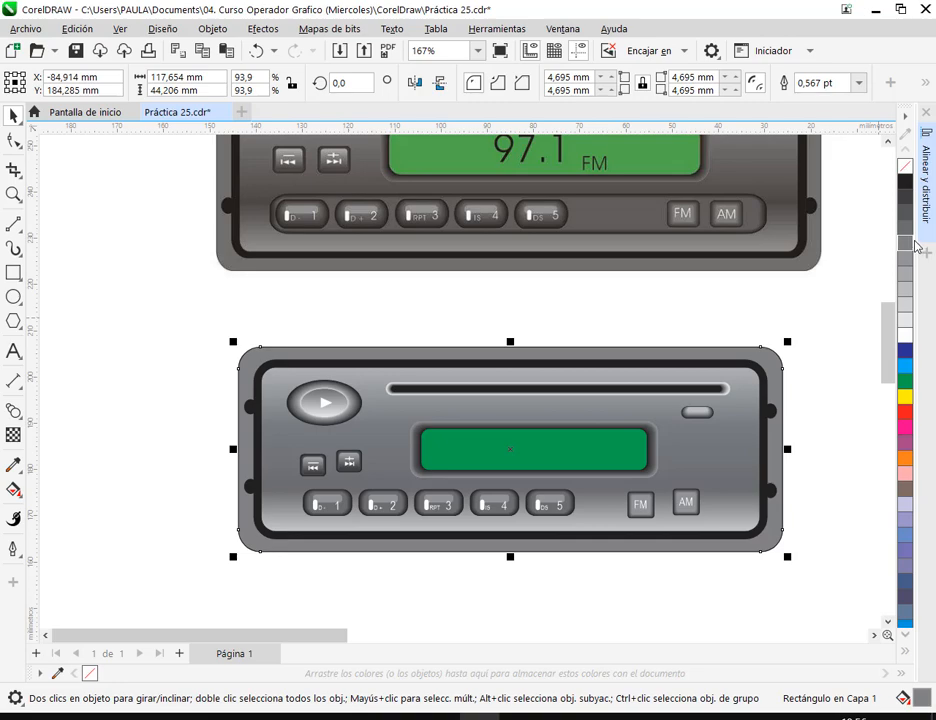
left_click(843, 311)
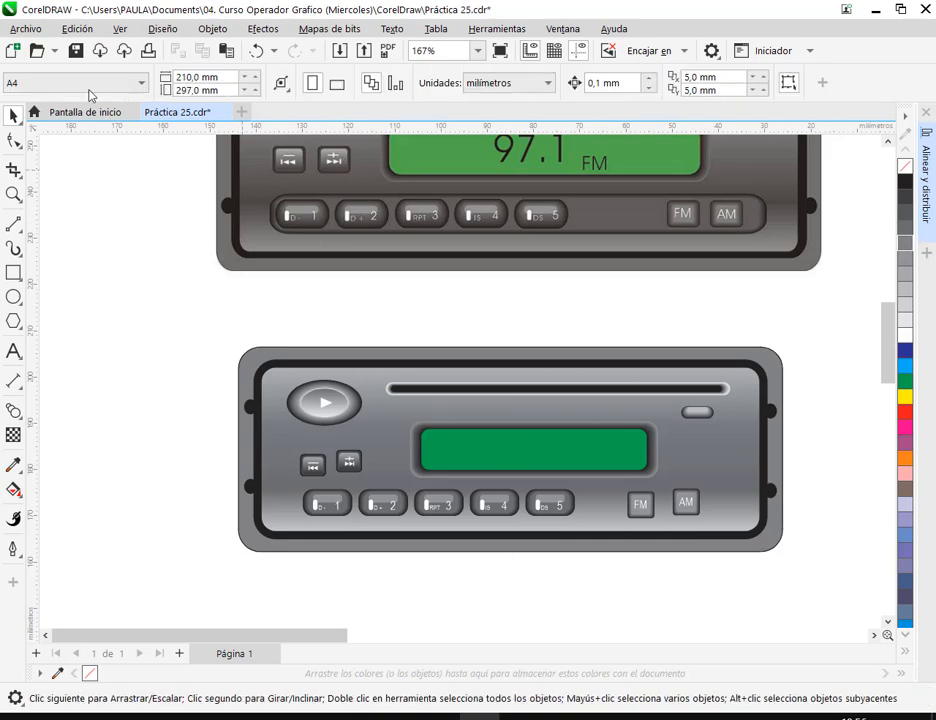
left_click(75, 50)
Lock the grey outer rounded rectangle of the redrawn radio
left_click(344, 360)
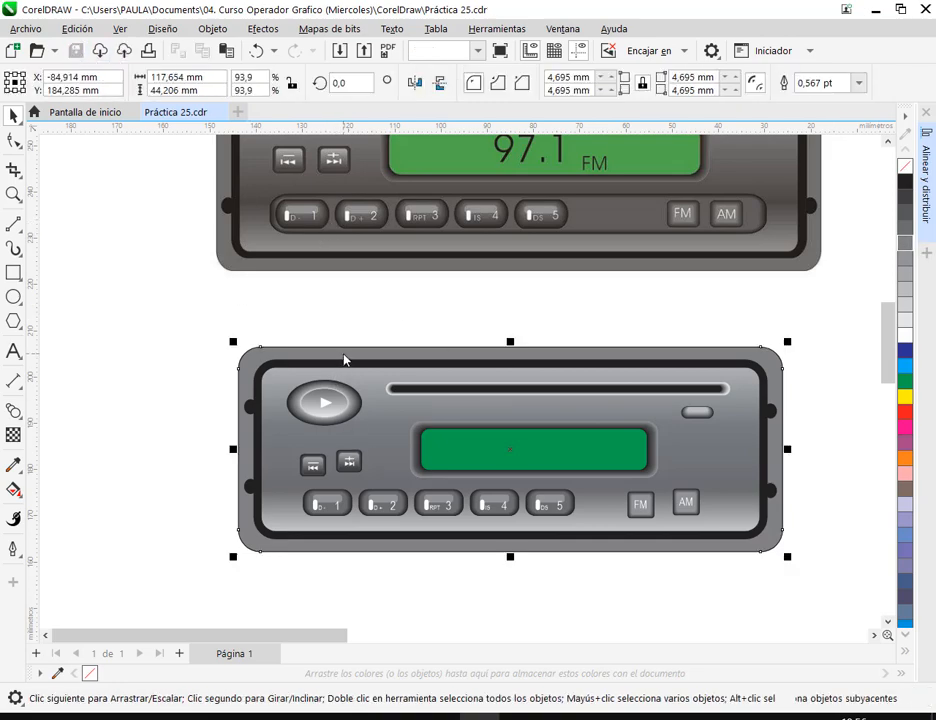
right_click(344, 360)
left_click(378, 390)
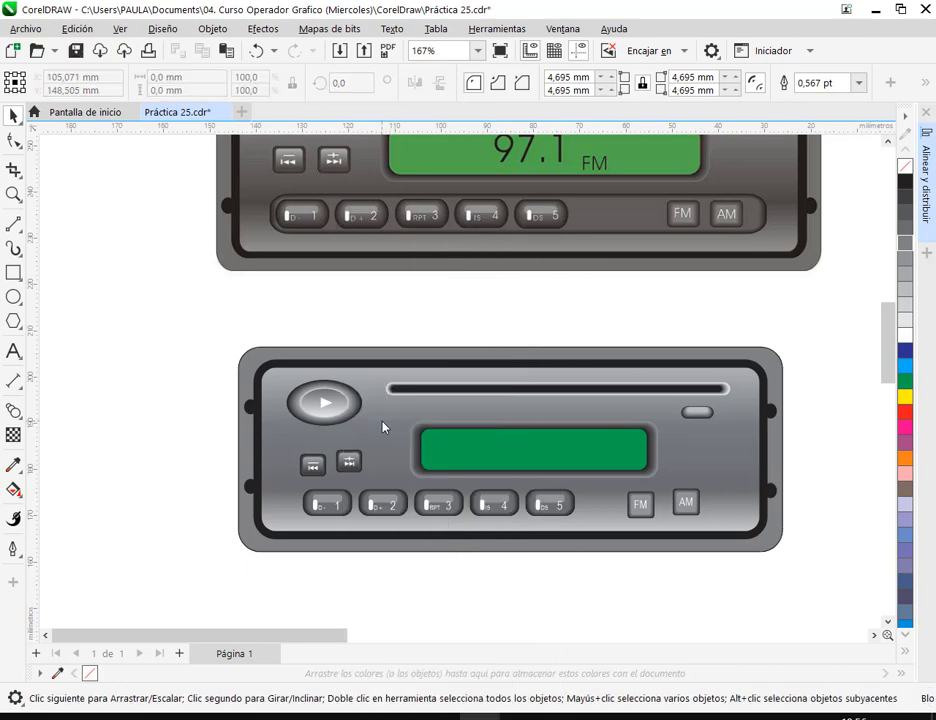
left_click(401, 334)
scroll(453, 459, "up", 1)
scroll(453, 459, "right", 1)
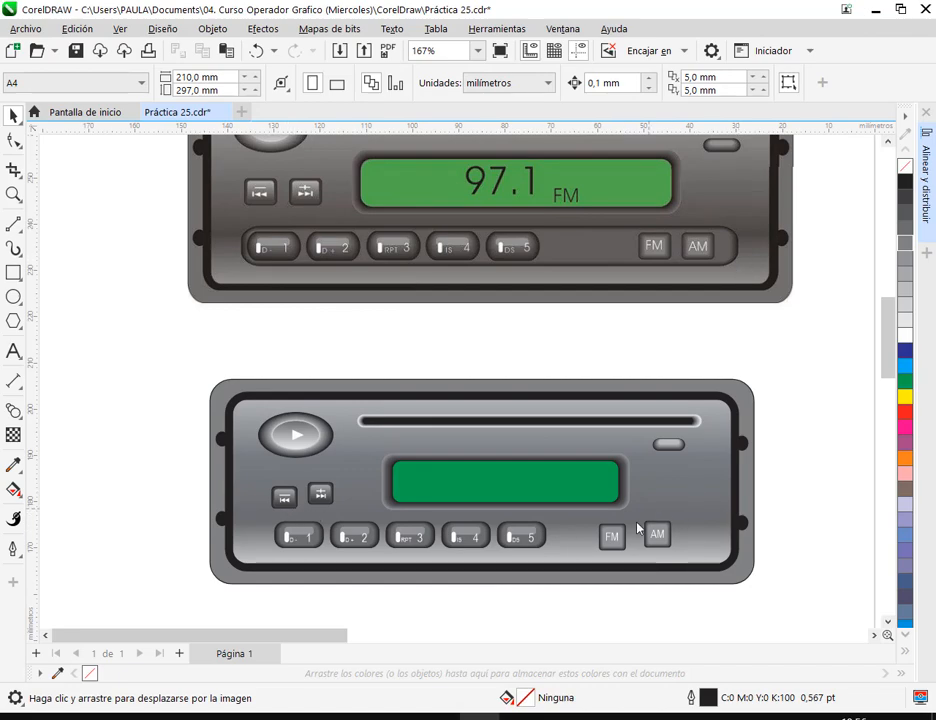
scroll(505, 432, "down", 1)
scroll(505, 420, "right", 1)
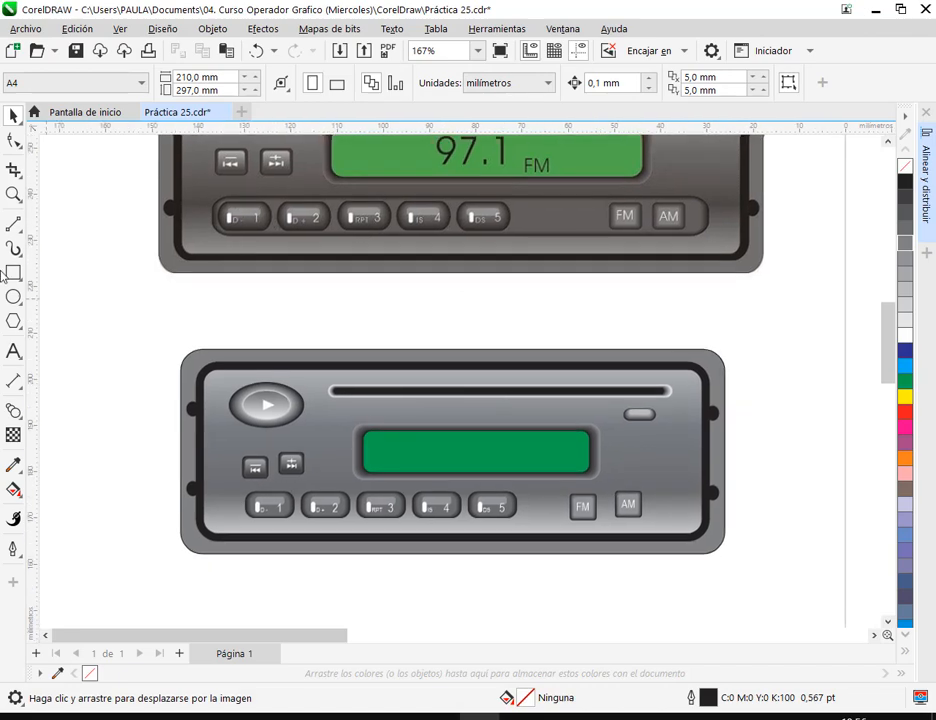
left_click(14, 272)
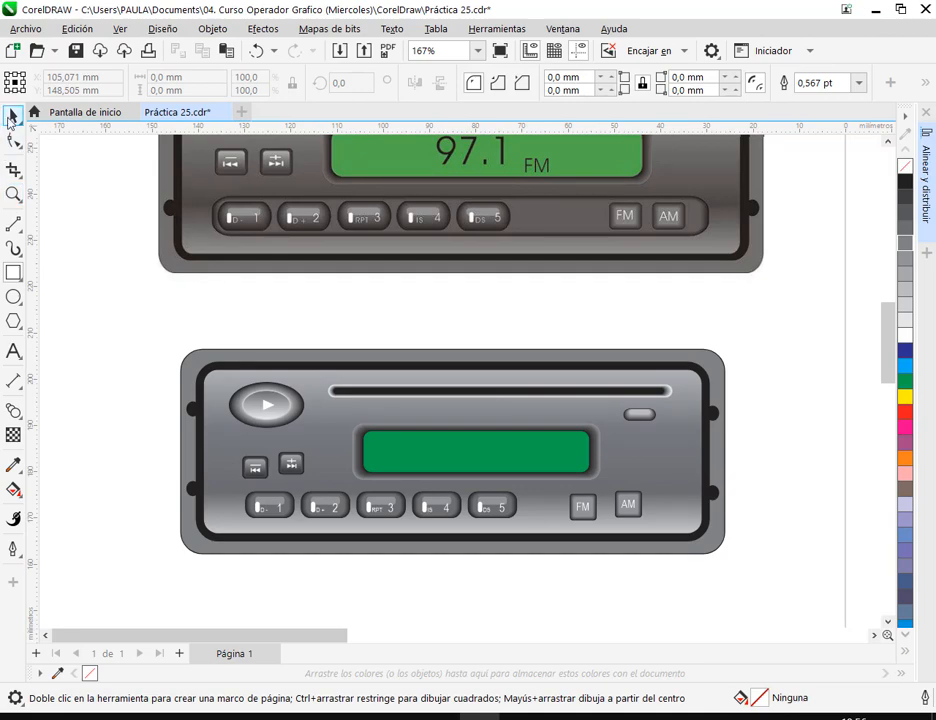
left_click(14, 116)
left_click(502, 511)
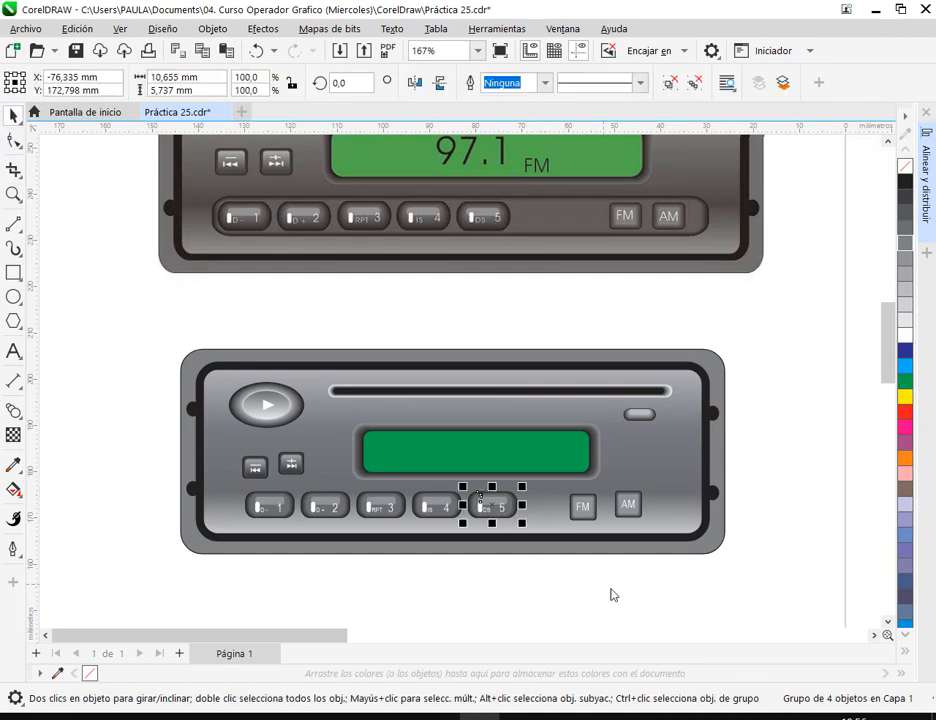
left_click(586, 570)
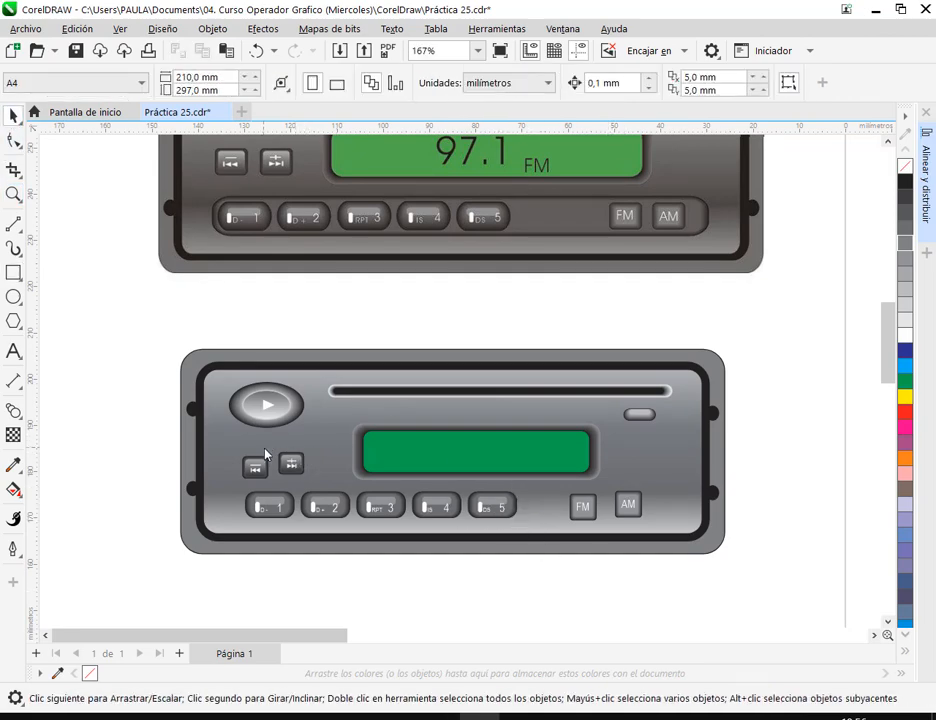
Align the vertical centers of the two seek buttons on the redrawn radio
left_click_drag(234, 442, 312, 494)
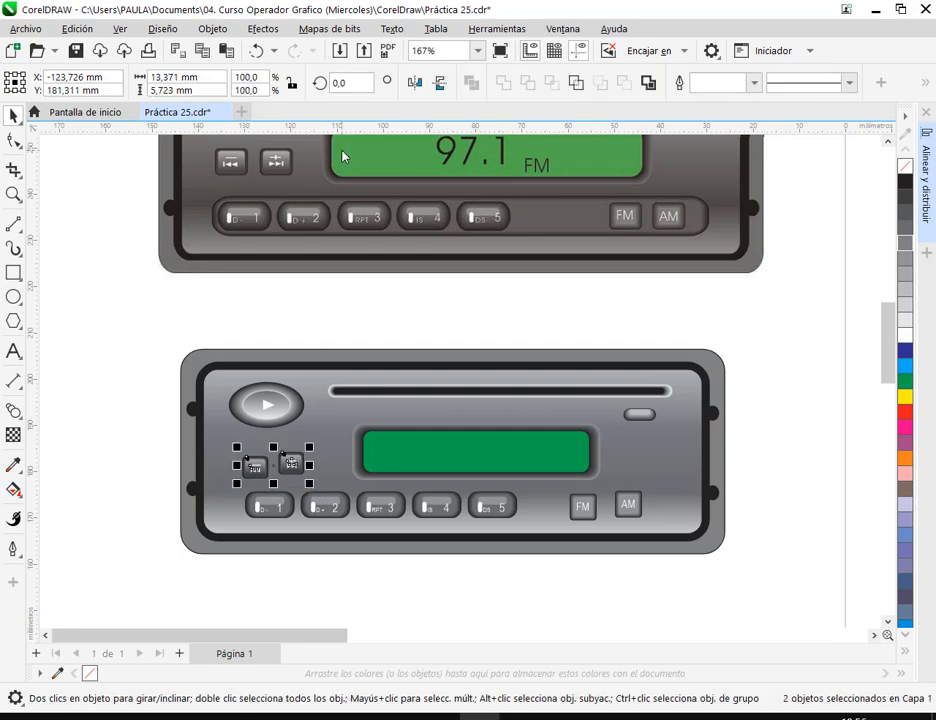
left_click(212, 28)
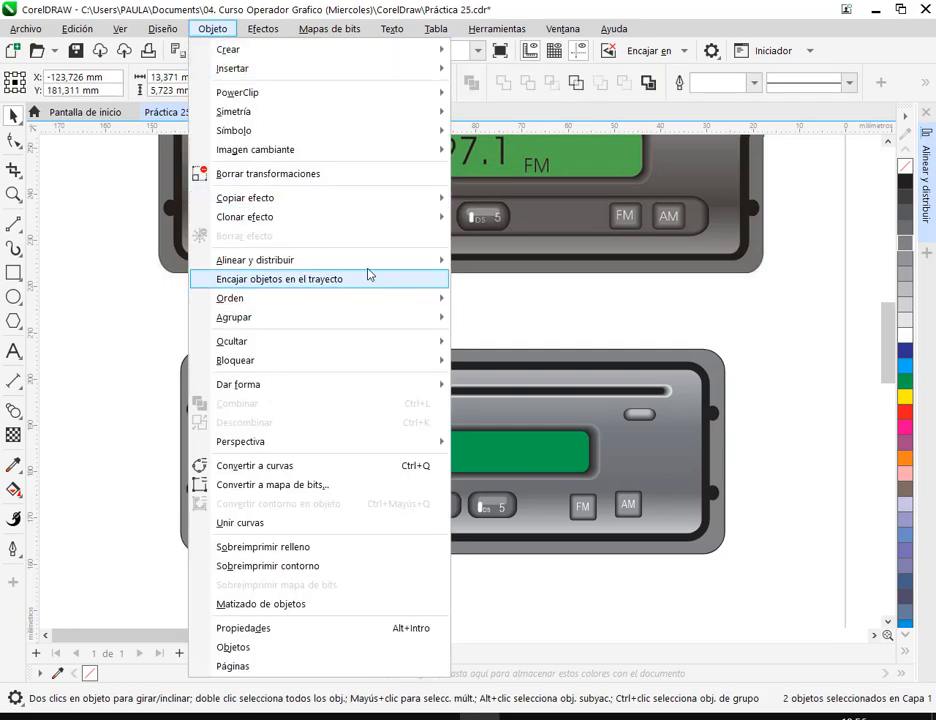
mouse_move(382, 265)
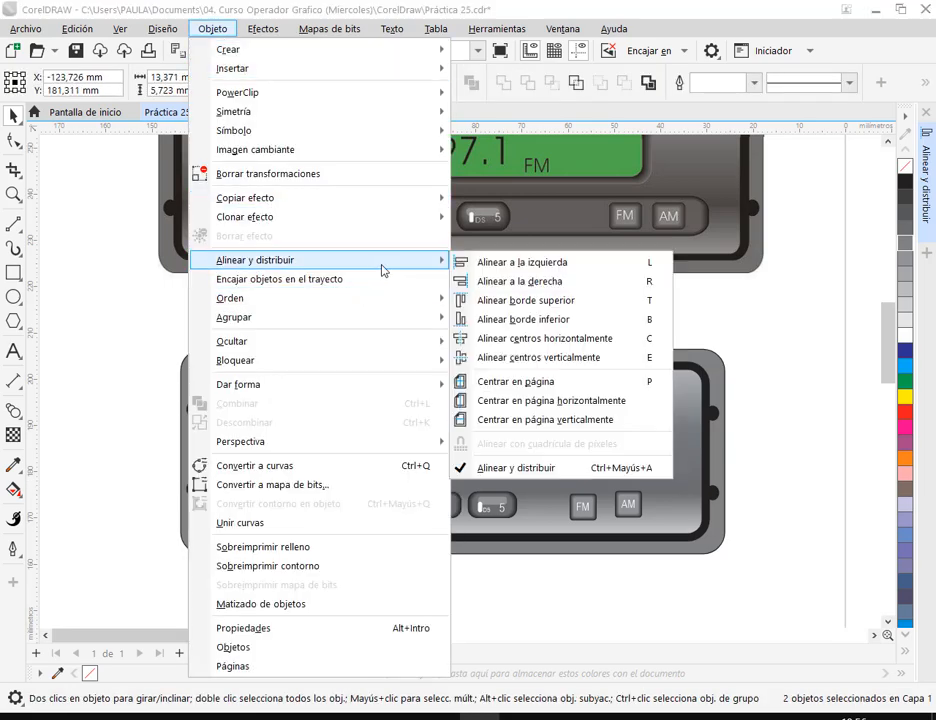
left_click(926, 180)
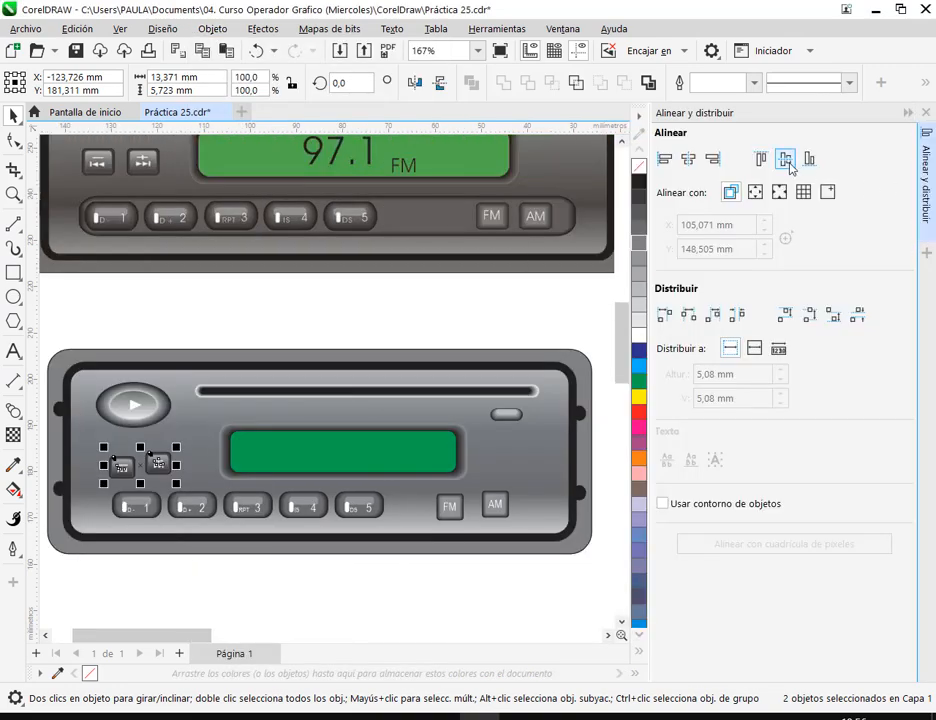
left_click(788, 163)
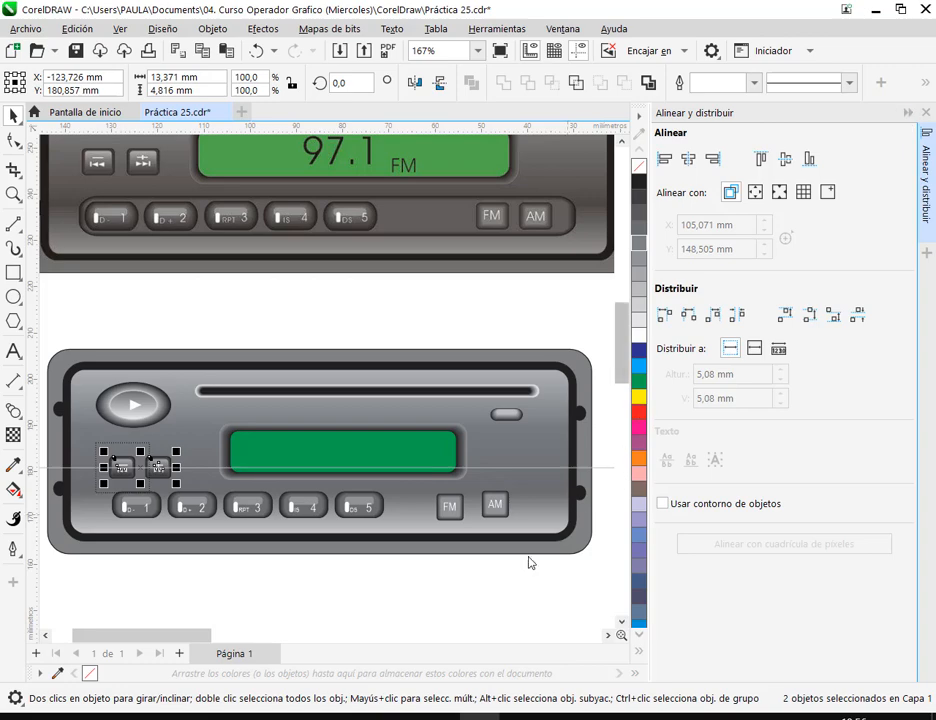
Align the vertical centers of the five numbered buttons with the FM and AM buttons, and close the alignment settings
left_click_drag(519, 572, 97, 490)
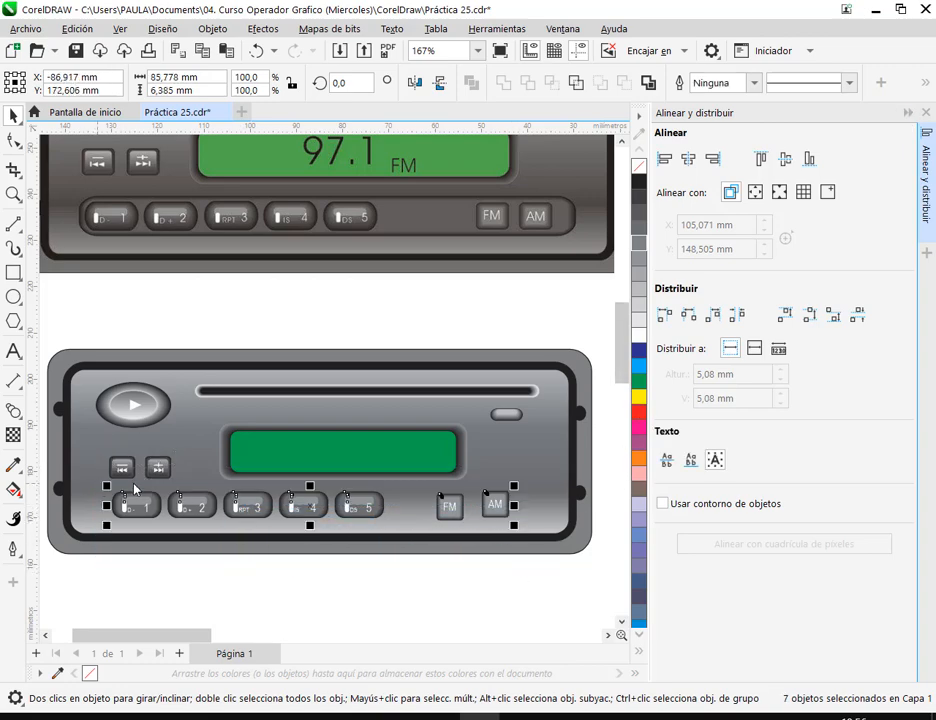
left_click(786, 162)
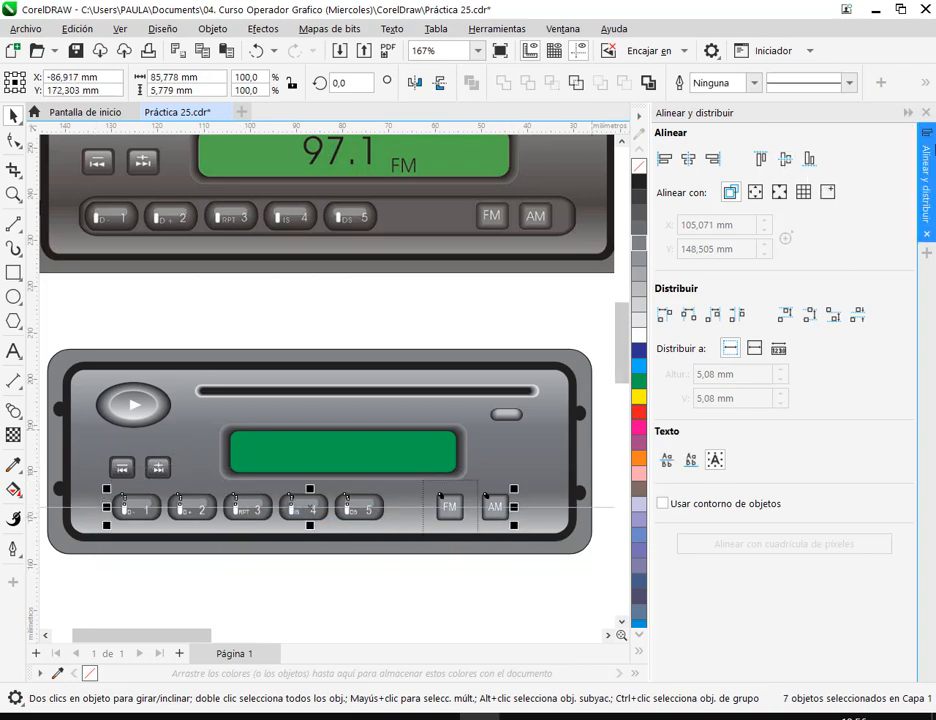
left_click(926, 112)
left_click(665, 577)
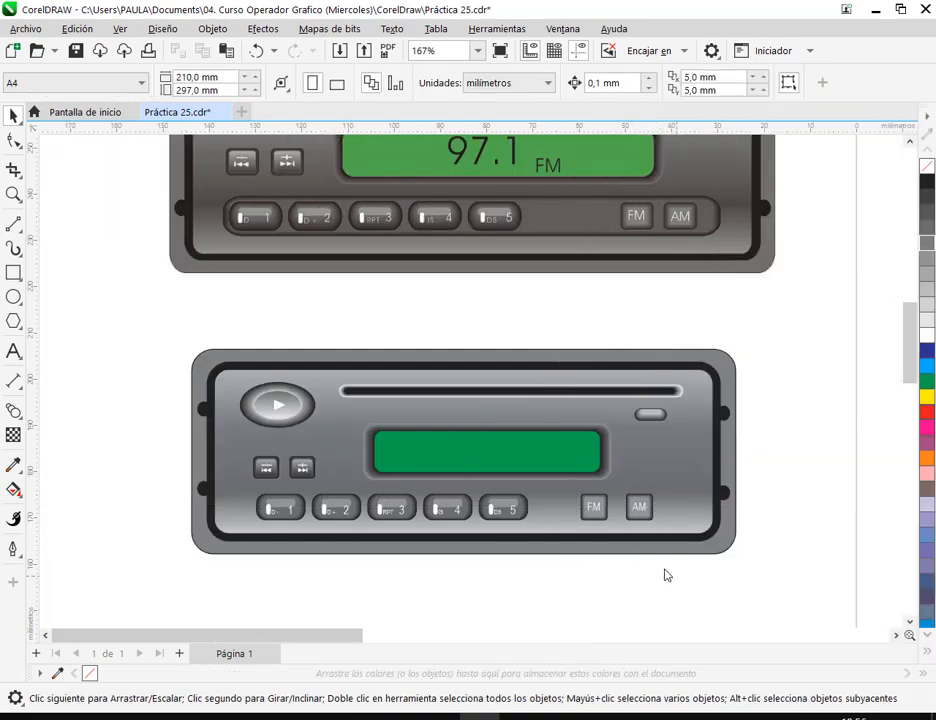
Move the AM button horizontally closer to the FM button, to about X -48.9 mm
left_click_drag(641, 509, 630, 507)
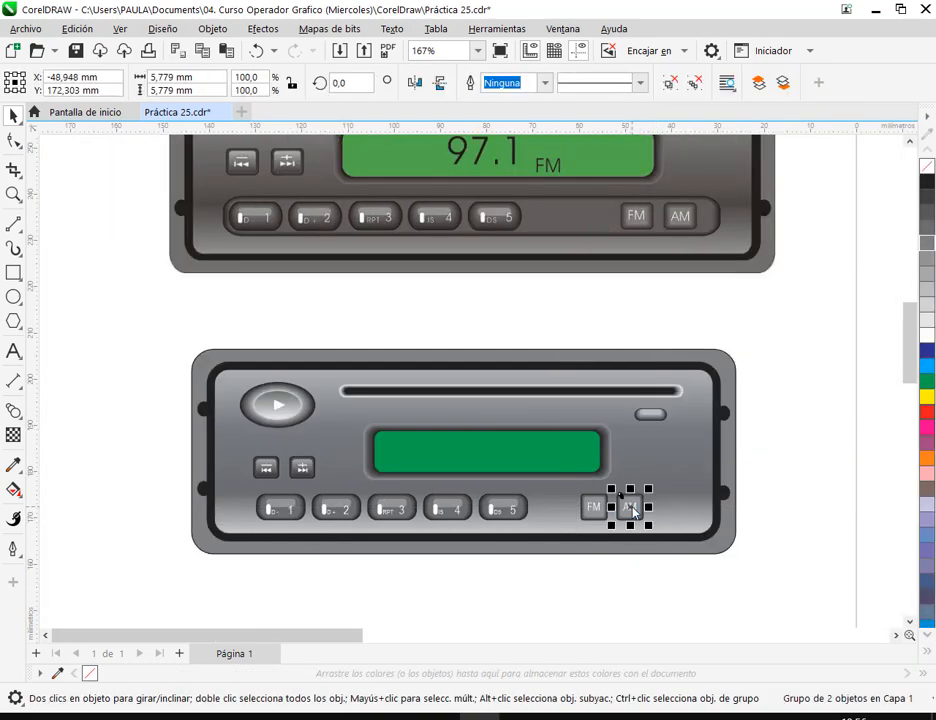
left_click(704, 600)
scroll(742, 508, "up", 1)
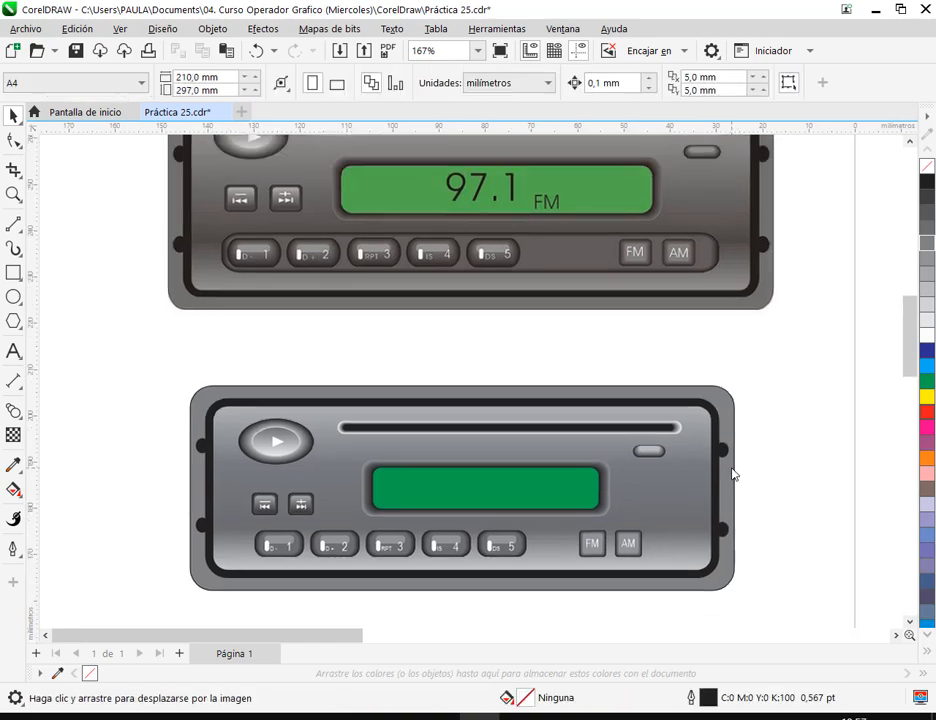
Draw a rectangle about 93.8 mm wide and 8.9 mm high around the redrawn radio's row of numbered, FM and AM buttons
left_click(14, 272)
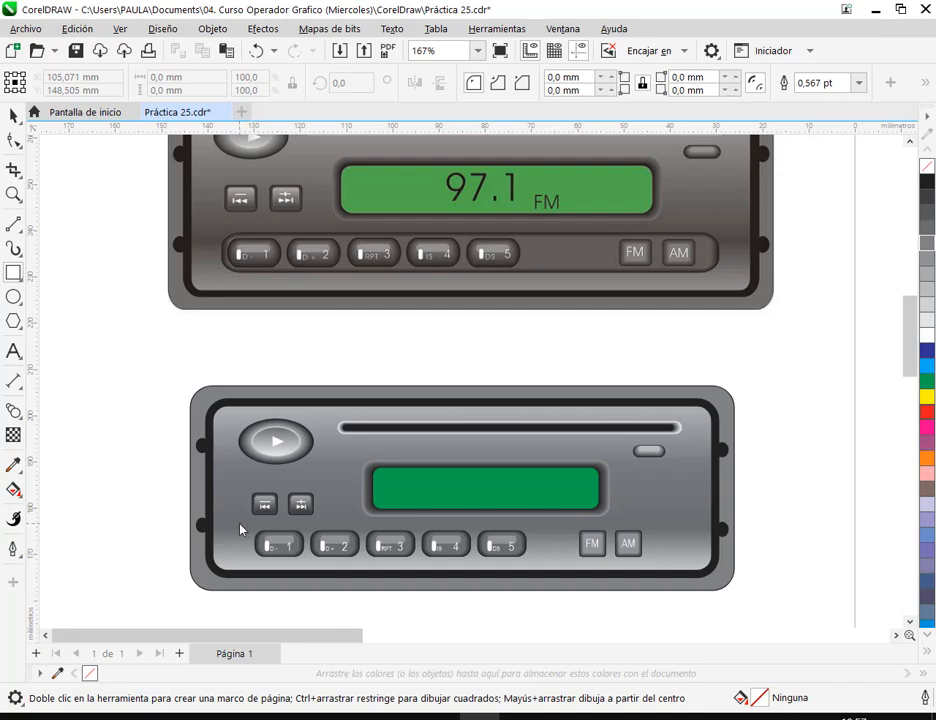
left_click_drag(240, 526, 674, 570)
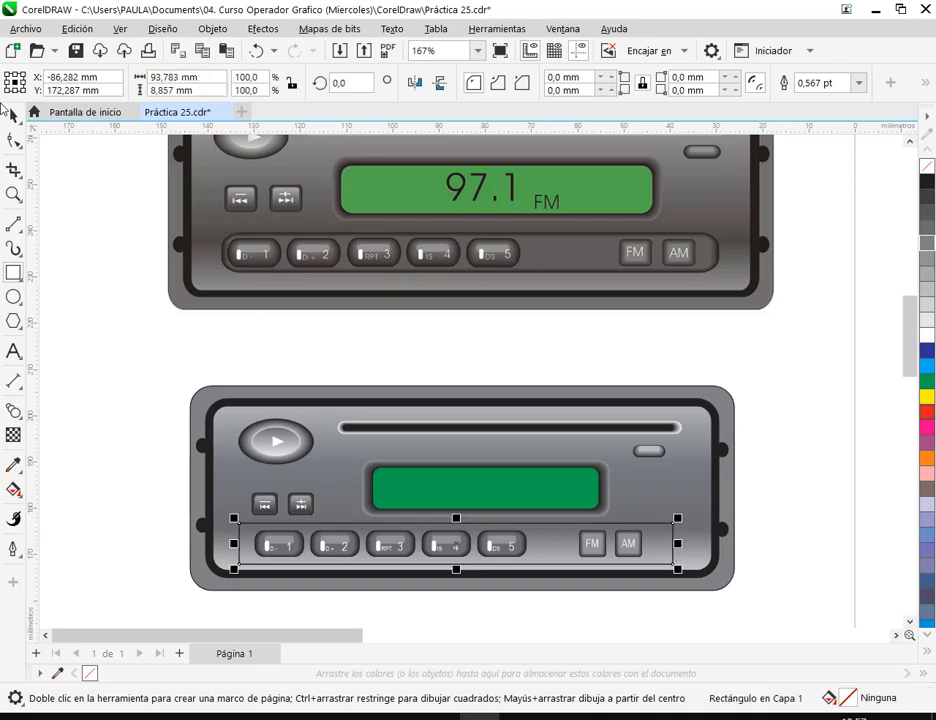
key("space")
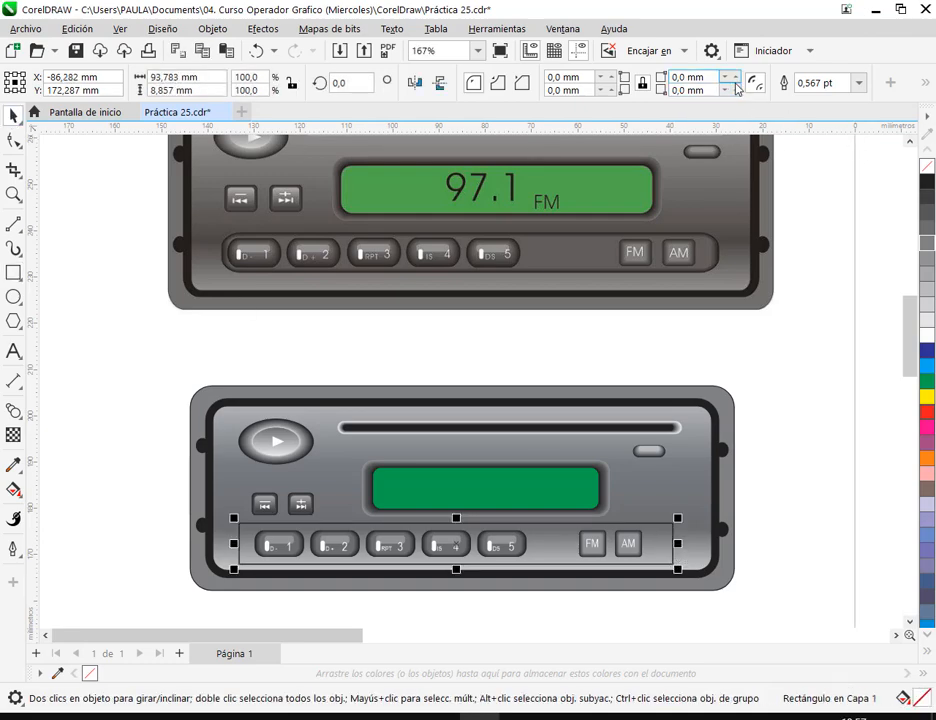
Round all corners of the rectangle around the button row to 3.5 mm and fill it white
double_click(695, 77)
type("1,5")
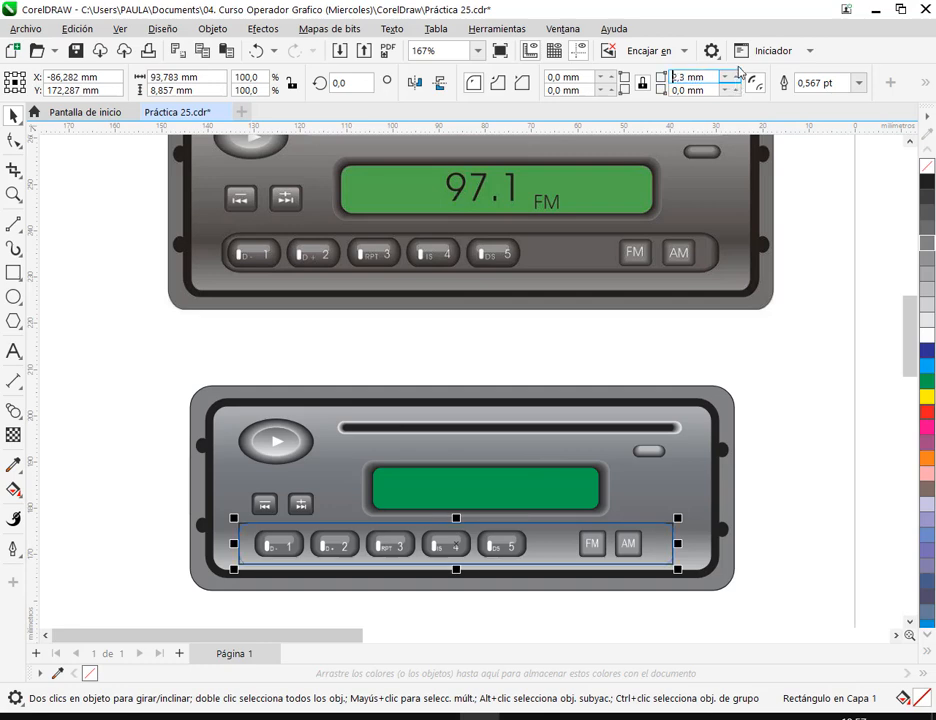
key("Return")
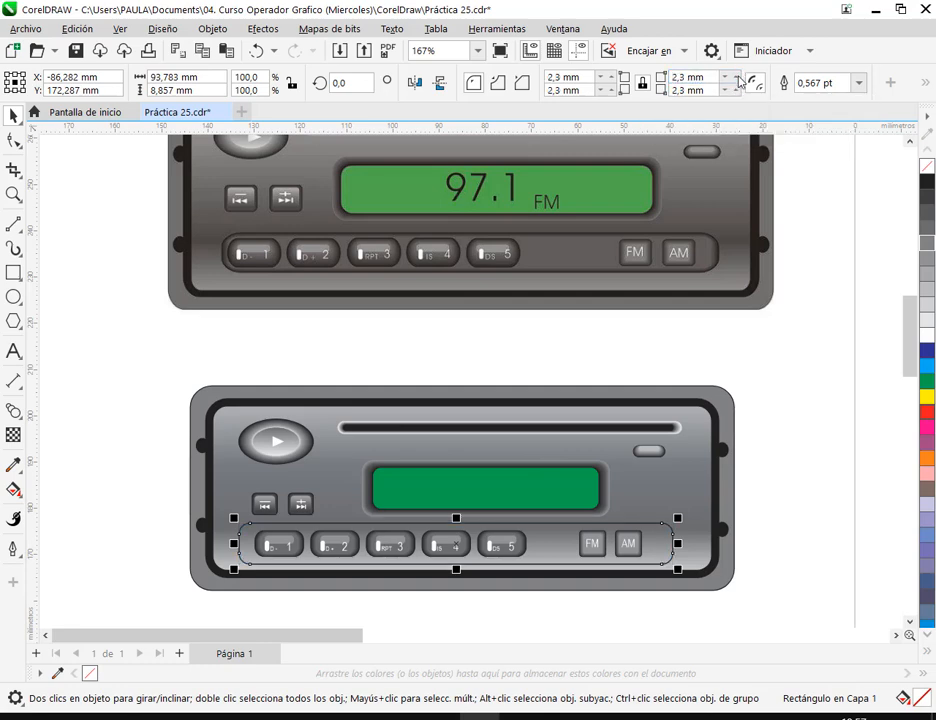
left_click(736, 88)
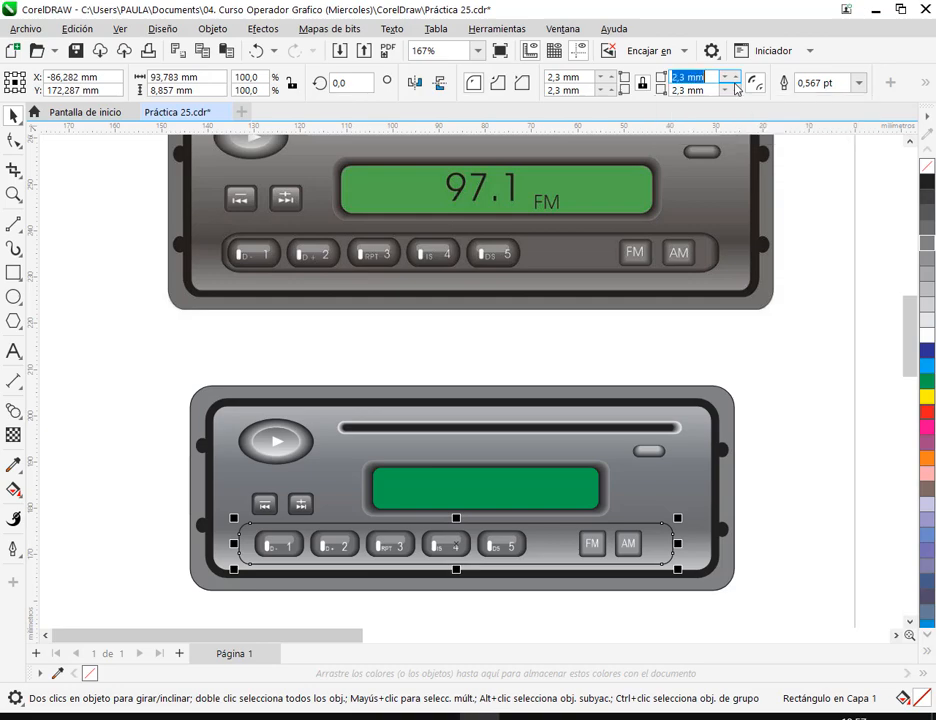
type("4,5")
key("Return")
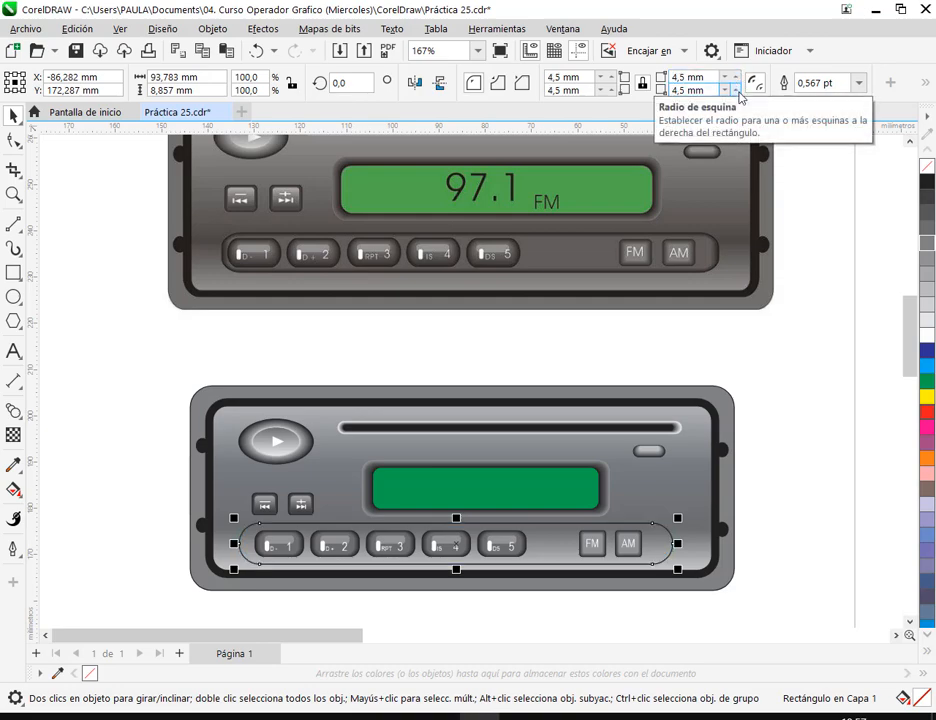
left_click(727, 92)
left_click(727, 92)
left_click(727, 92)
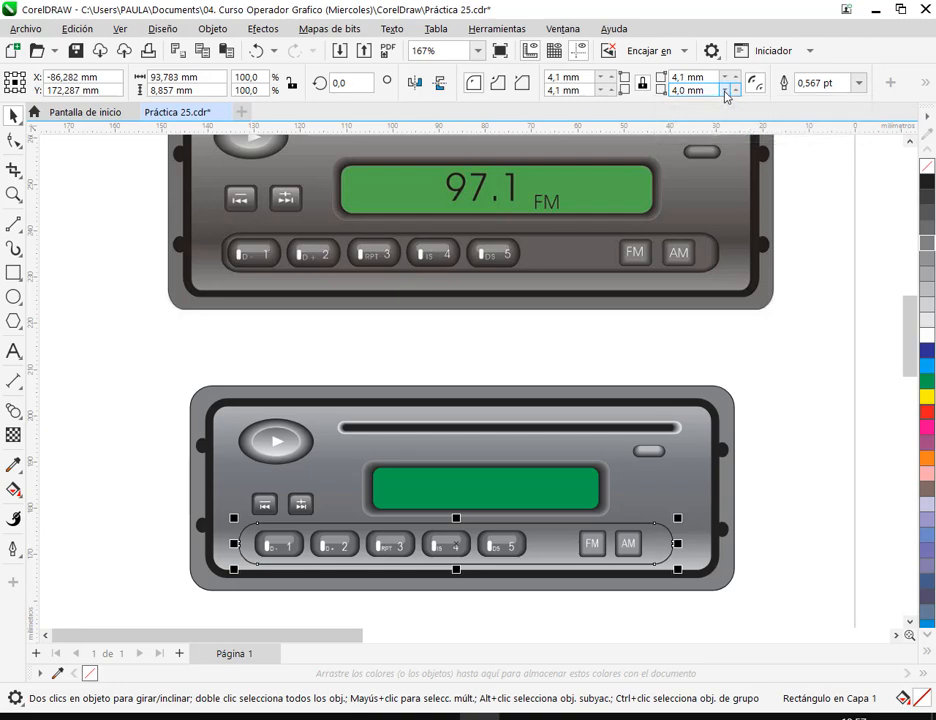
left_click(727, 92)
left_click(727, 92)
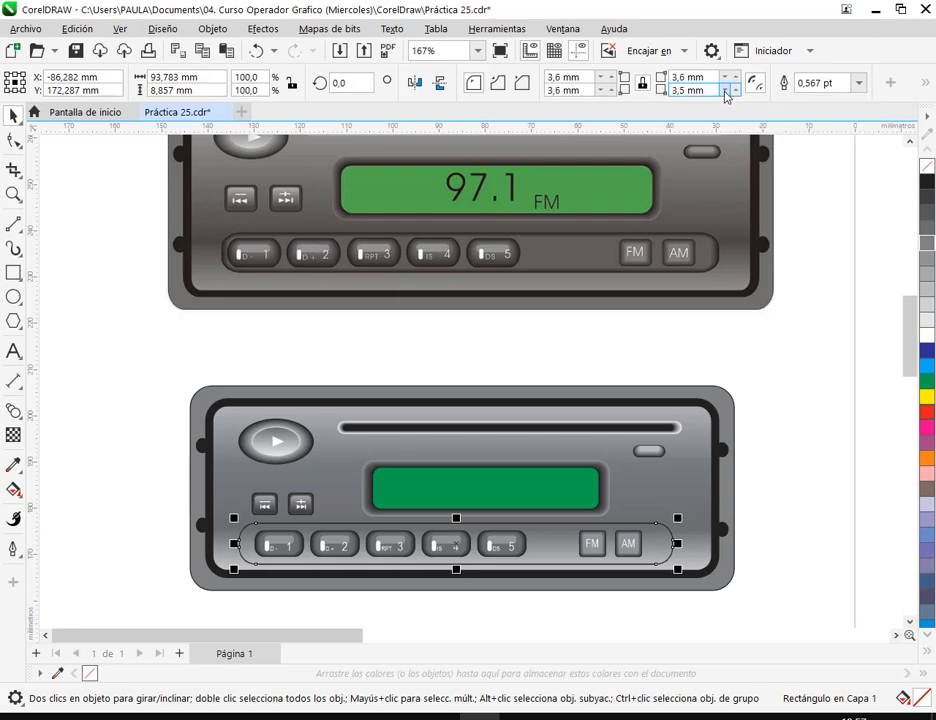
left_click(927, 334)
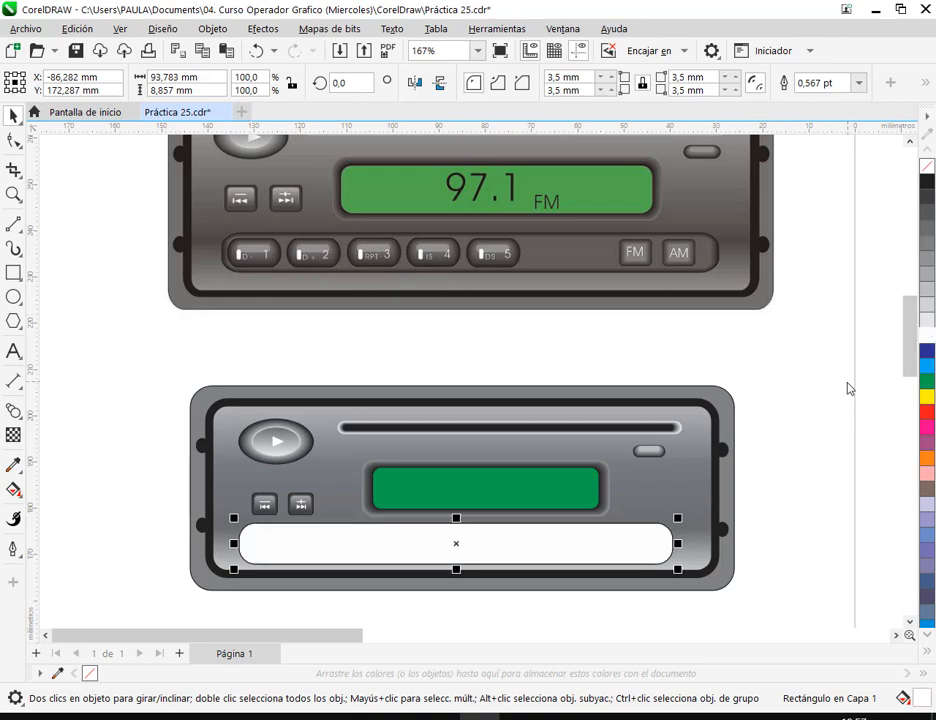
Create a smaller concentric copy of the white rounded rectangle inside it, about 90.3 mm wide and 6.6 mm high
left_click_drag(678, 521, 684, 527)
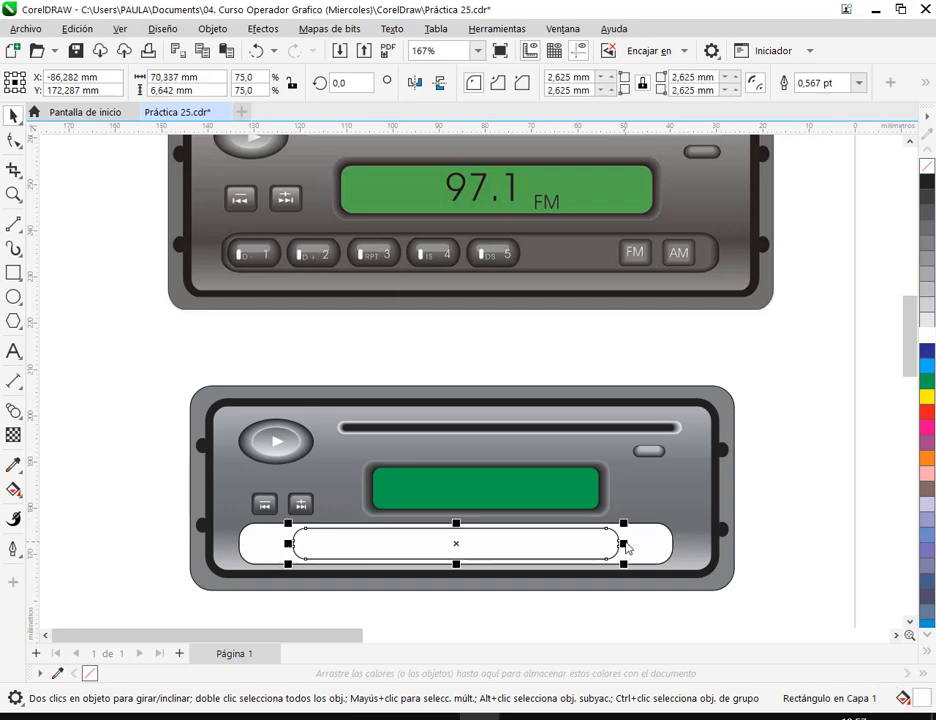
left_click_drag(622, 546, 672, 549)
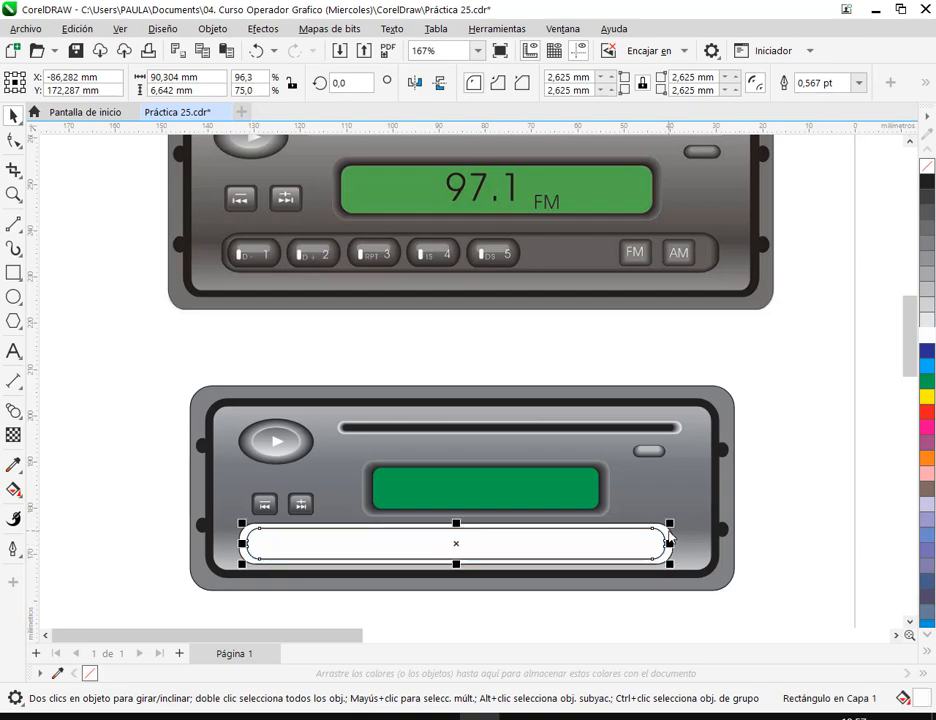
left_click(834, 468)
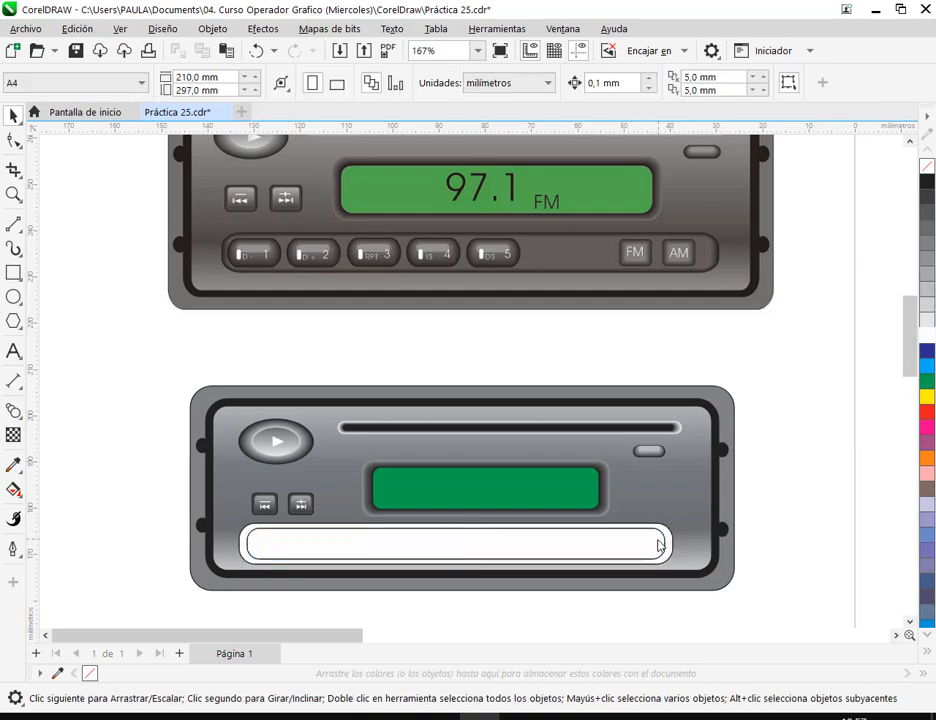
Fill the inner rounded rectangle with 20% black and remove the outlines of both the inner and outer rectangles
left_click(659, 545)
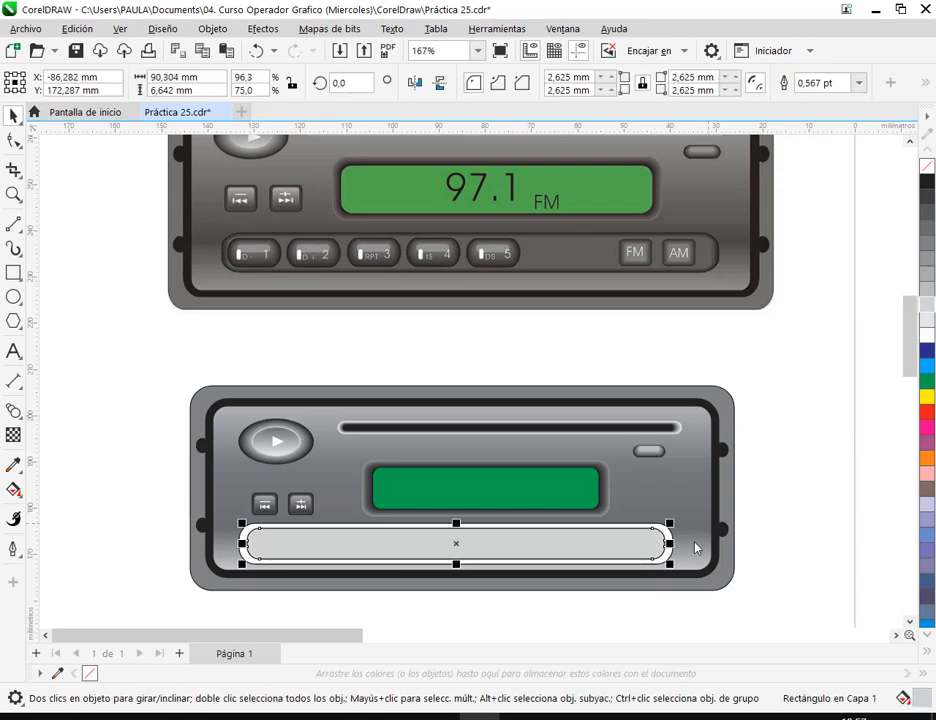
left_click(765, 552)
left_click(631, 551)
left_click(672, 540, "shift")
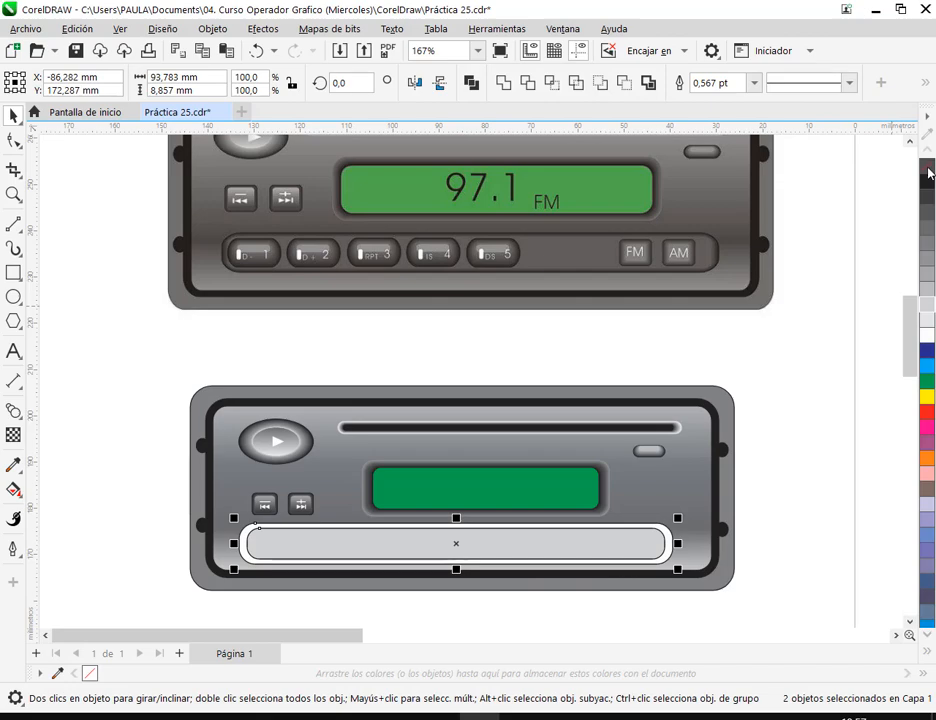
left_click(857, 397)
Fill the outer rounded rectangle of the button bar with black
left_click(671, 549)
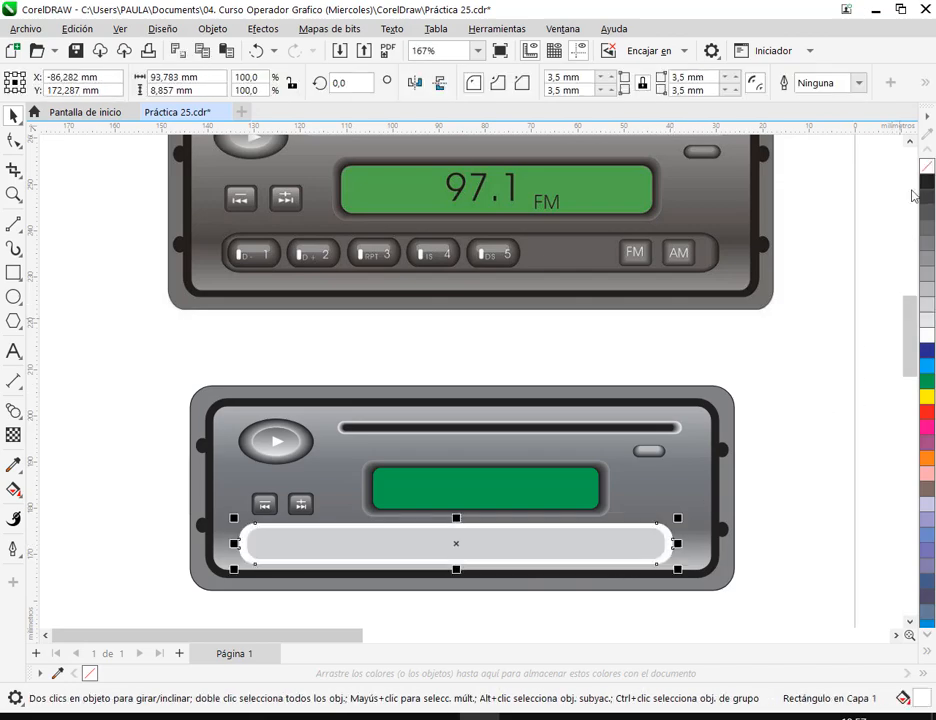
left_click(928, 181)
left_click(744, 513)
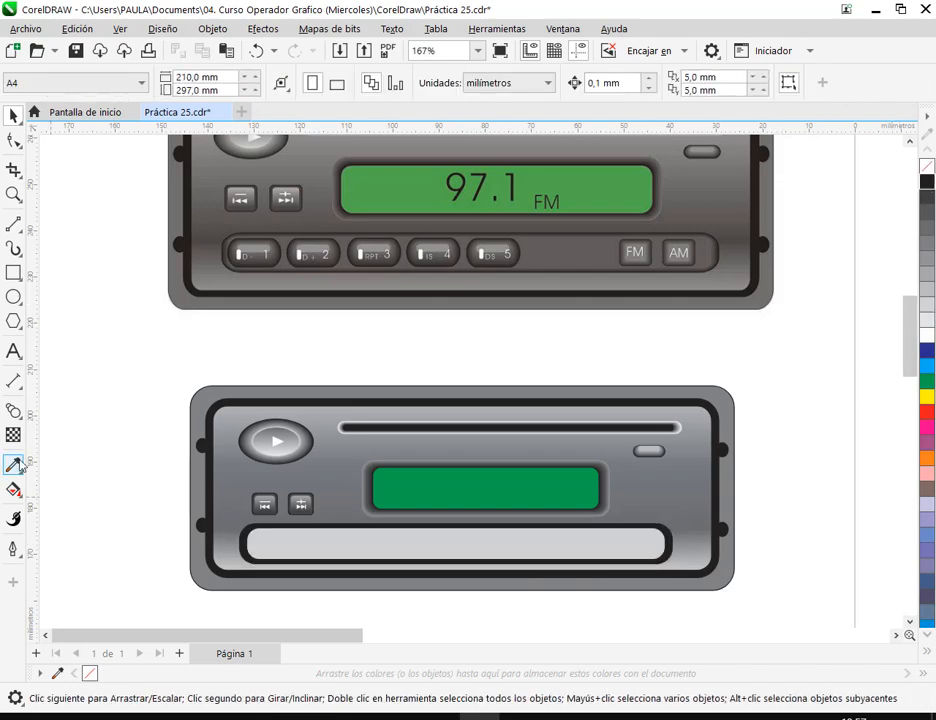
Blend the light grey inner rounded rectangle into the black outer one with 20 steps
left_click(14, 410)
scroll(752, 553, "up", 3)
left_click(560, 574)
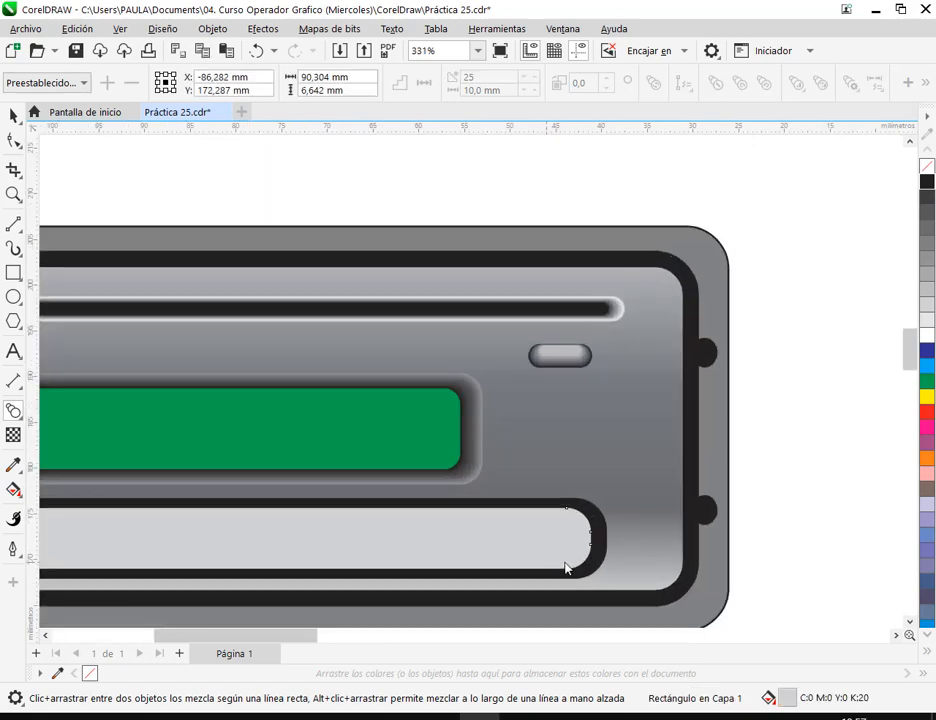
left_click_drag(603, 566, 603, 567)
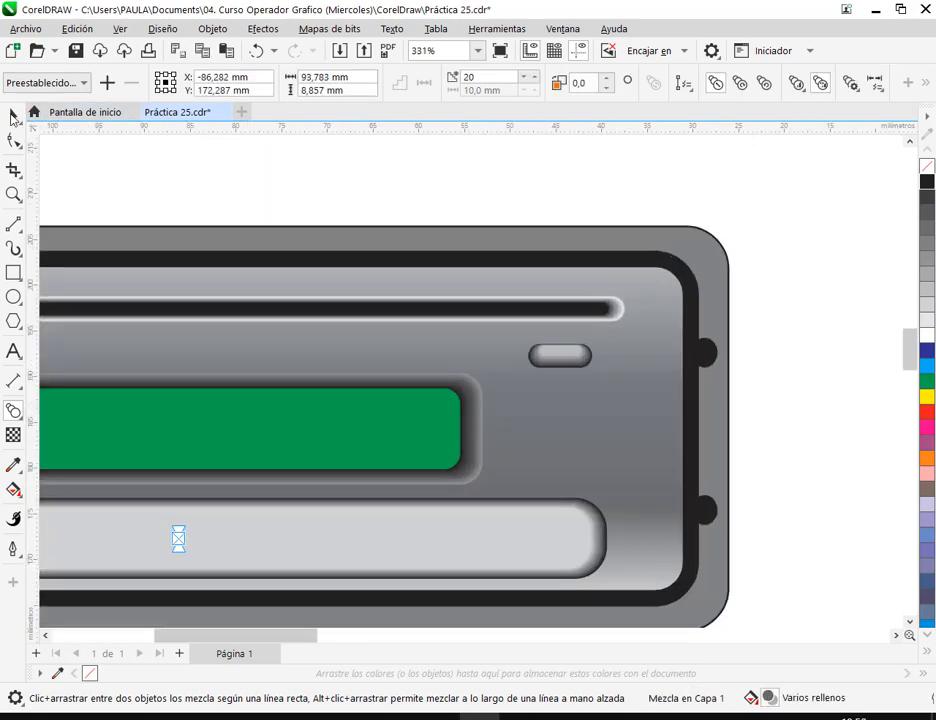
left_click(14, 116)
Recolour the inner rectangle of the blended button bar with a darker medium grey
left_click(800, 422)
left_click(605, 525)
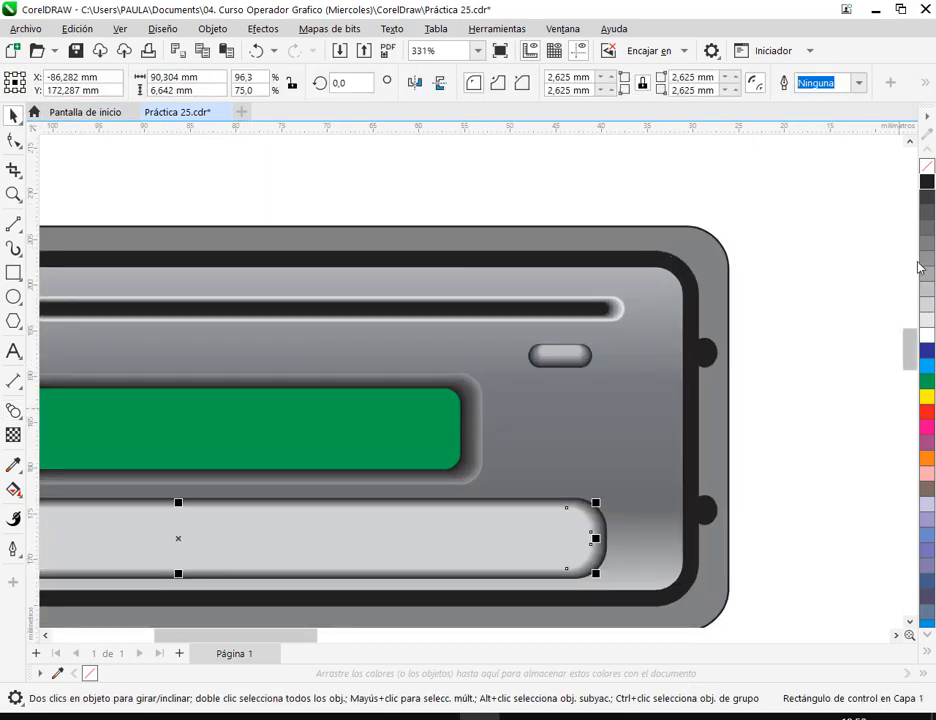
left_click(815, 369)
scroll(815, 369, "down", 2)
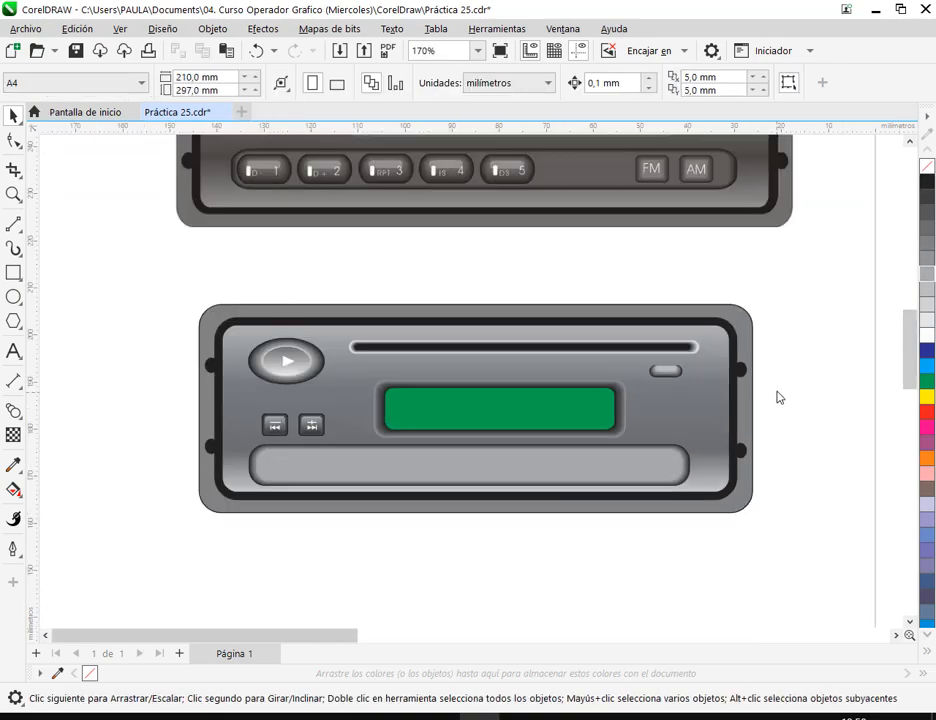
scroll(711, 437, "up", 4)
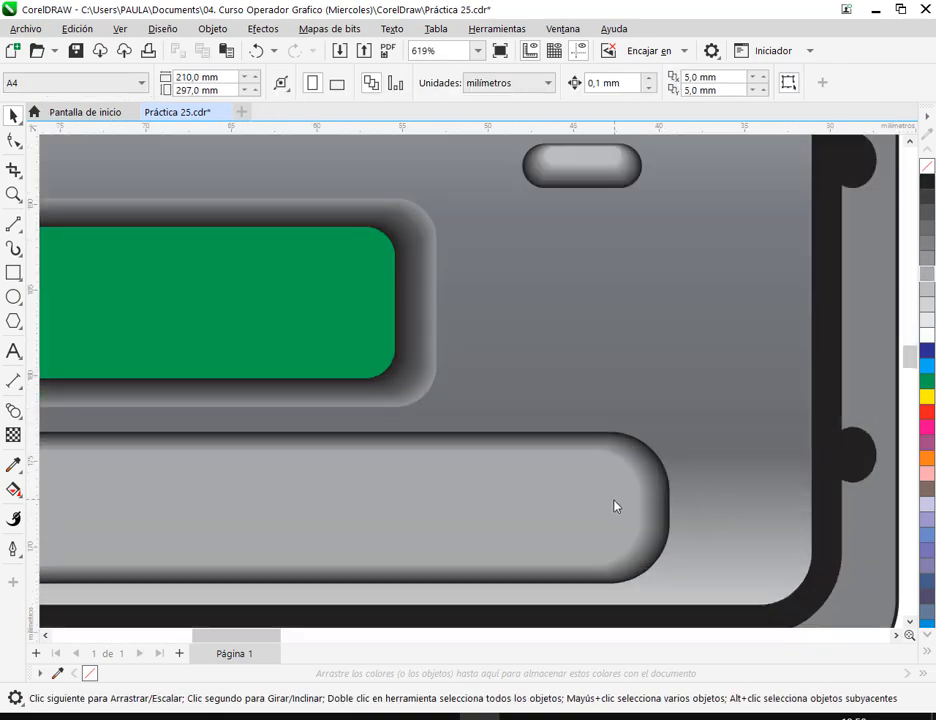
scroll(639, 489, "down", 4)
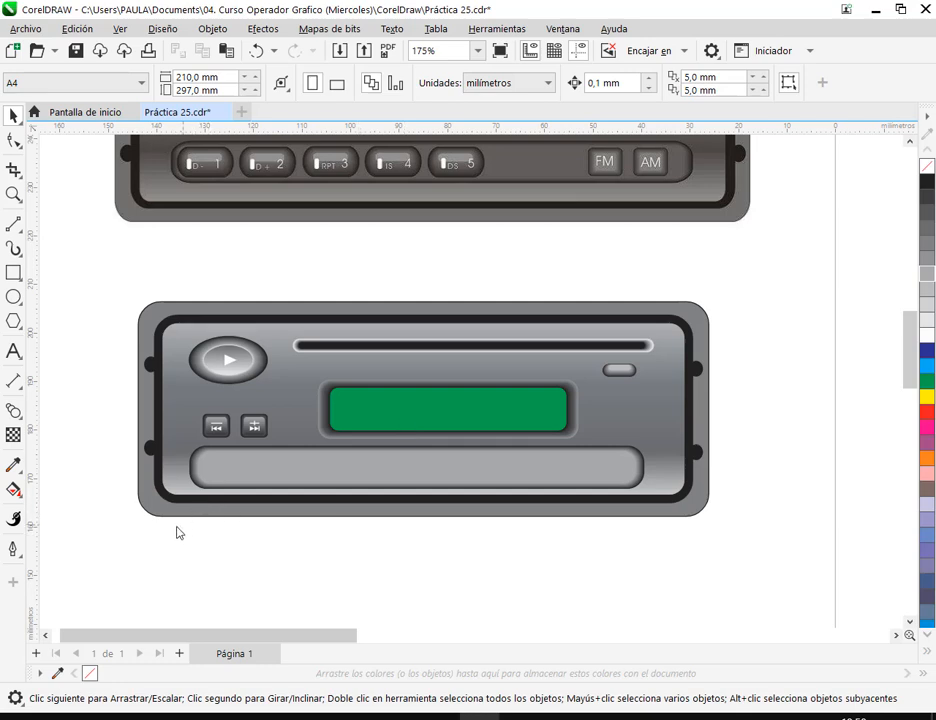
left_click_drag(159, 525, 662, 440)
left_click_drag(612, 470, 606, 518)
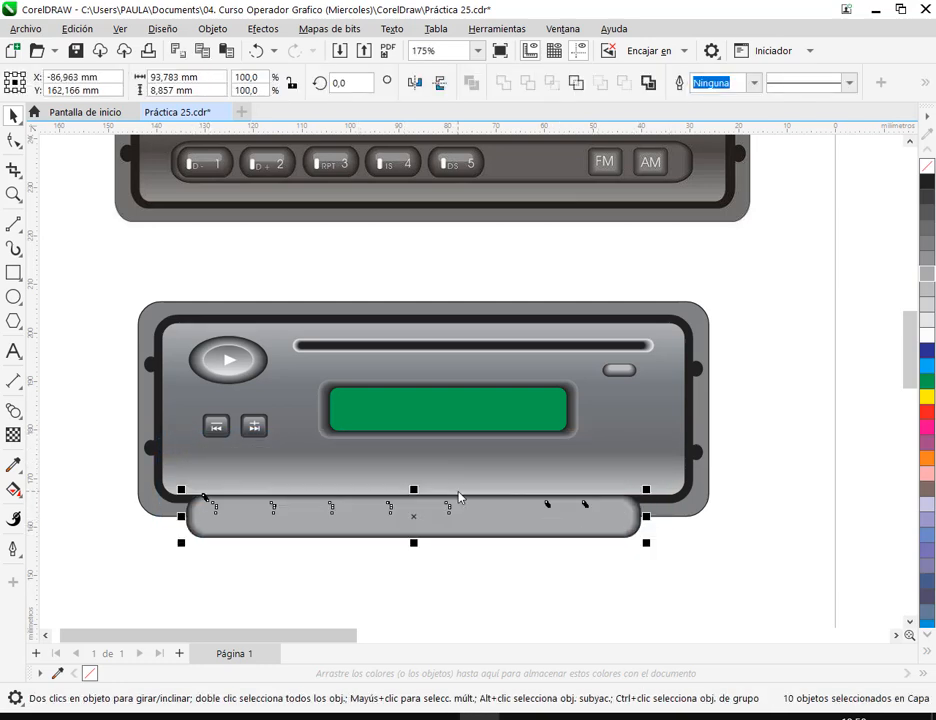
left_click(256, 50)
left_click(752, 612)
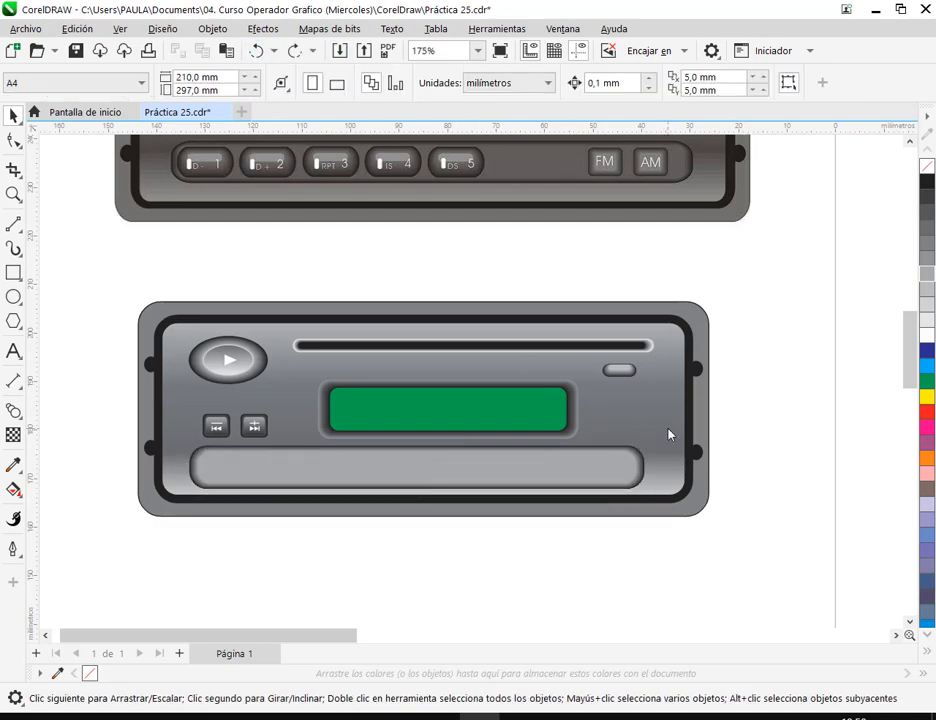
Show the list of objects in the document and select the topmost rectangle on Capa 1
left_click(562, 30)
mouse_move(689, 263)
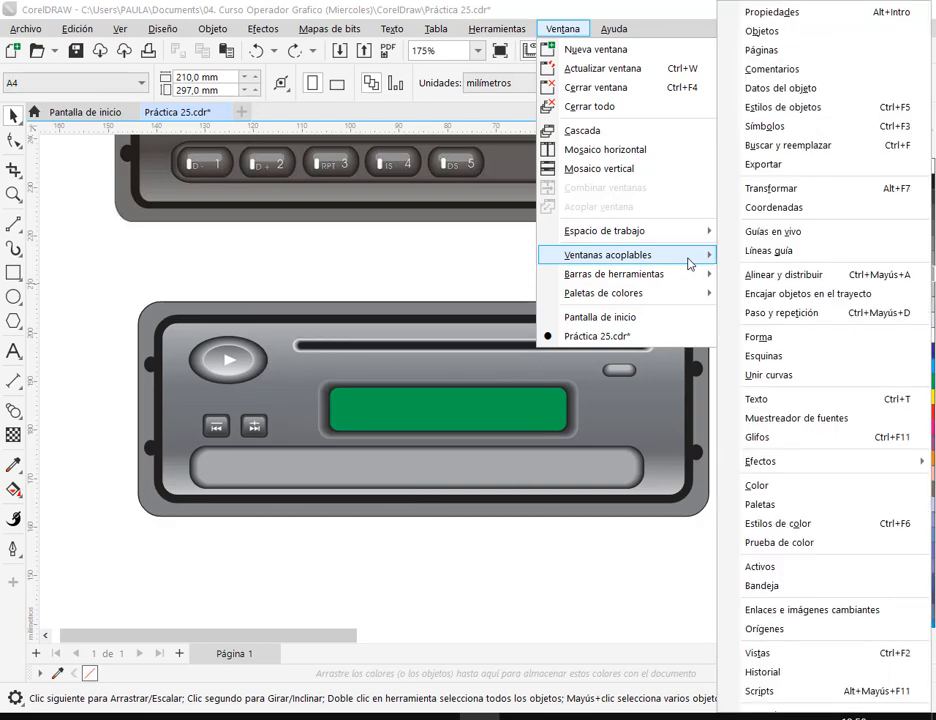
left_click(800, 33)
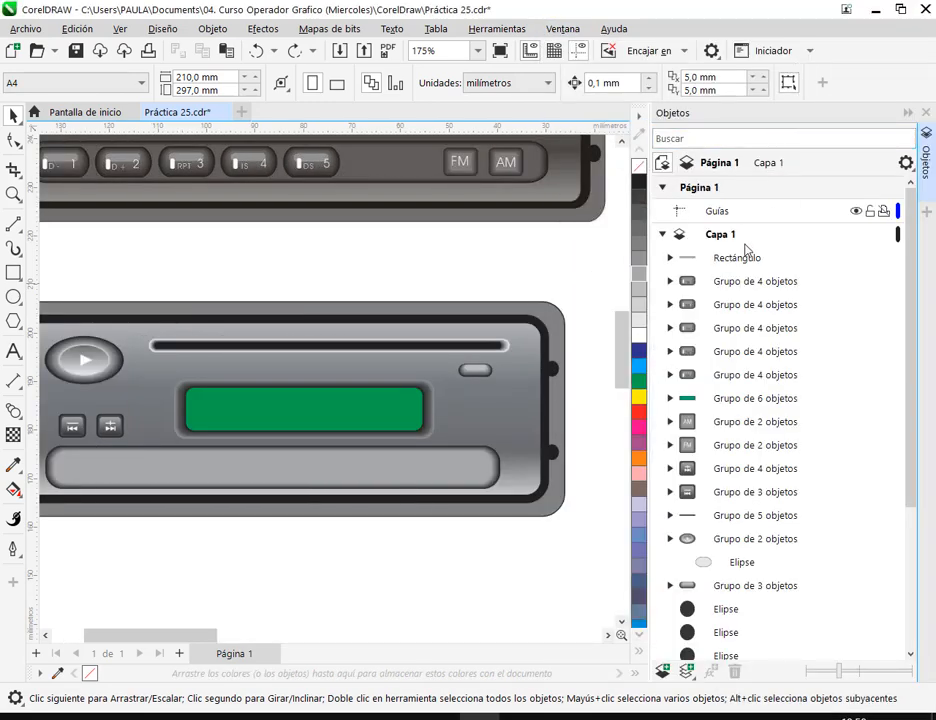
left_click(737, 262)
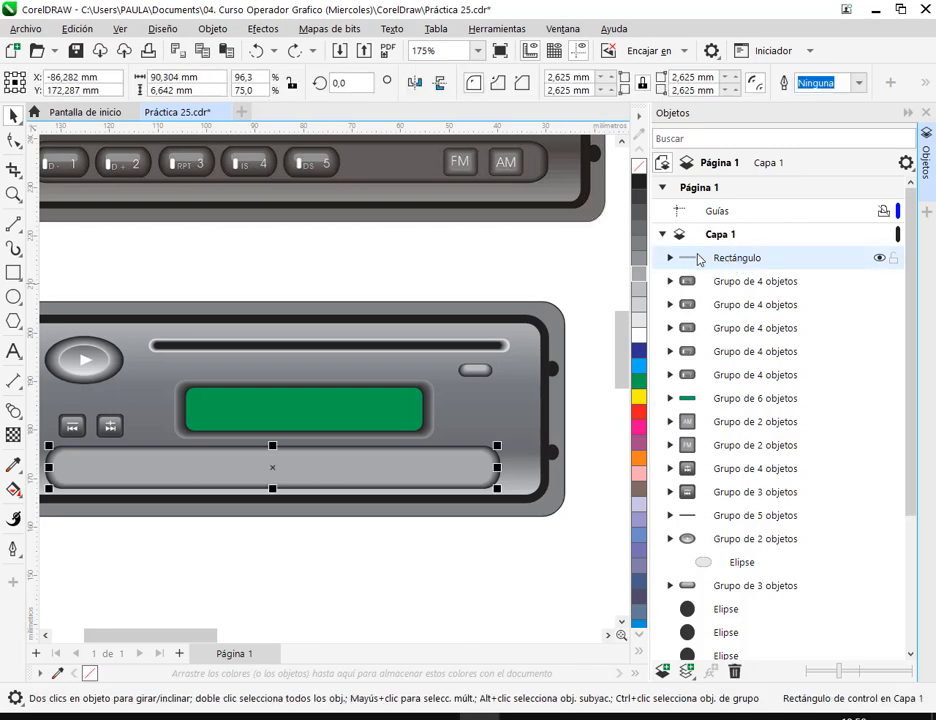
left_click(879, 259)
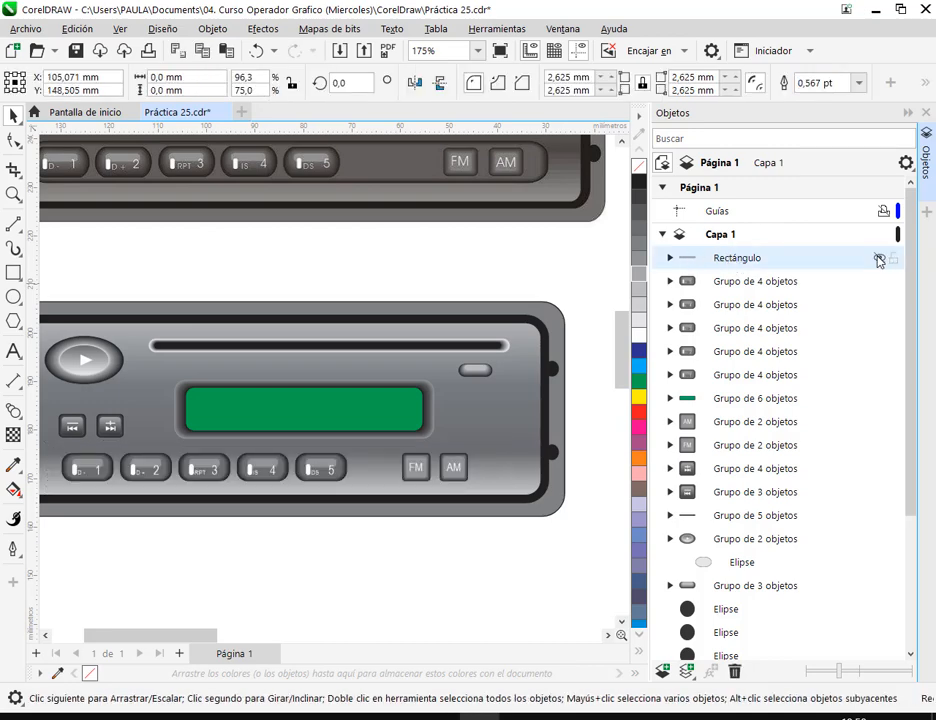
left_click(879, 259)
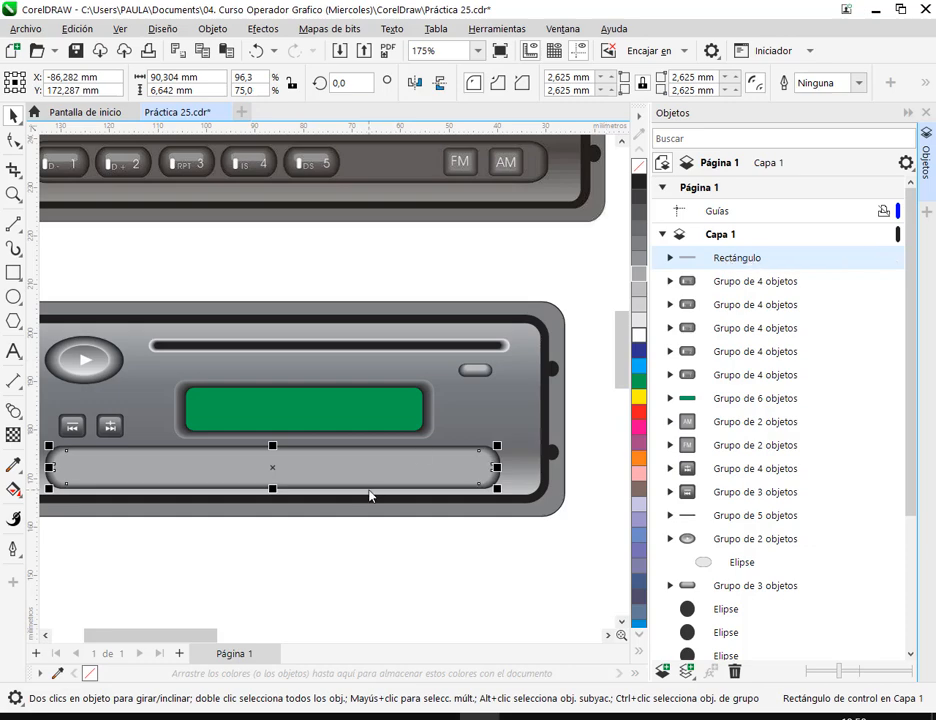
left_click_drag(366, 478, 373, 568)
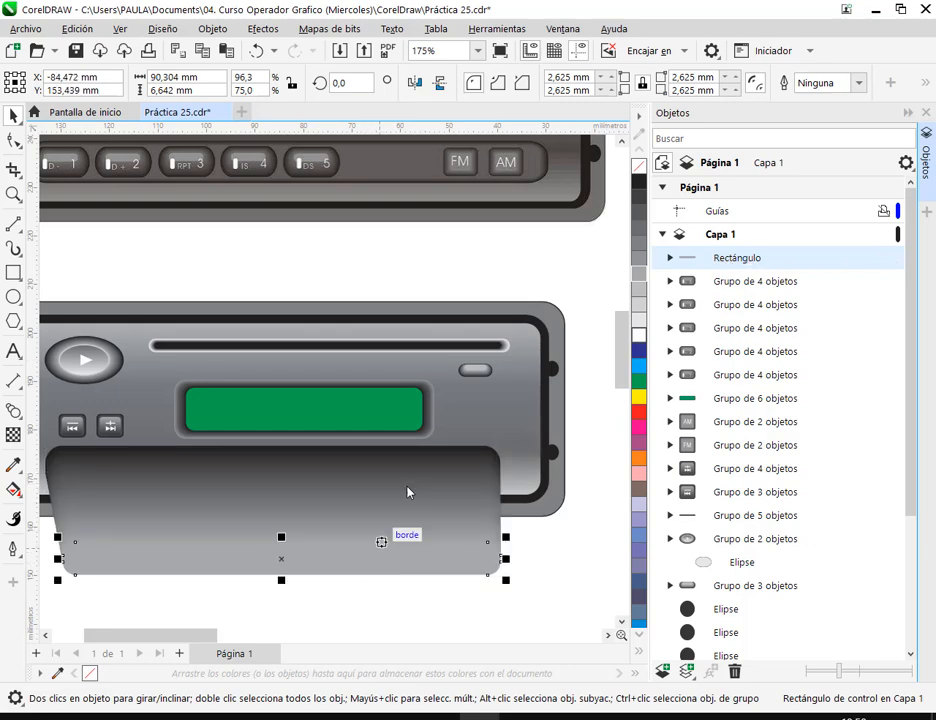
key("ctrl+z")
Select the whole blended button bar on Capa 1 and move it onto the empty area below the radio
left_click(671, 259)
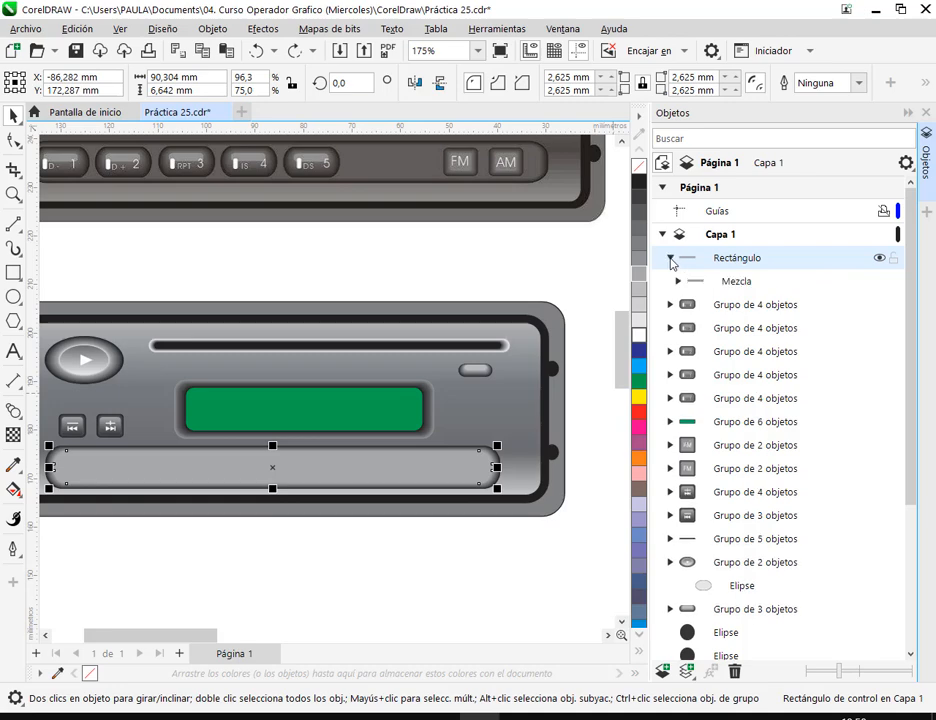
left_click(749, 284)
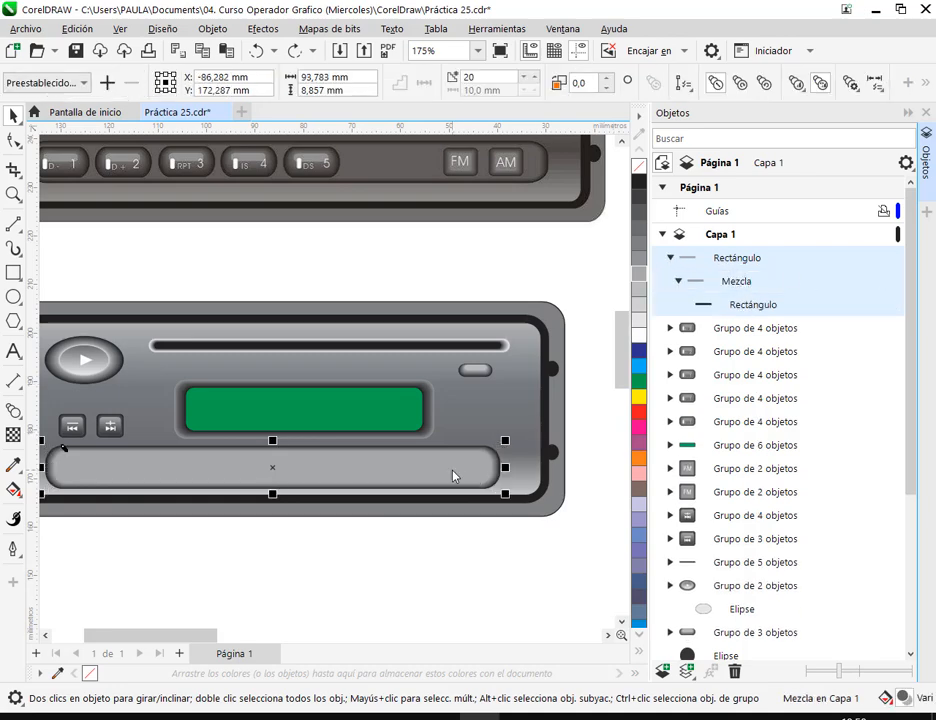
left_click_drag(453, 476, 460, 577)
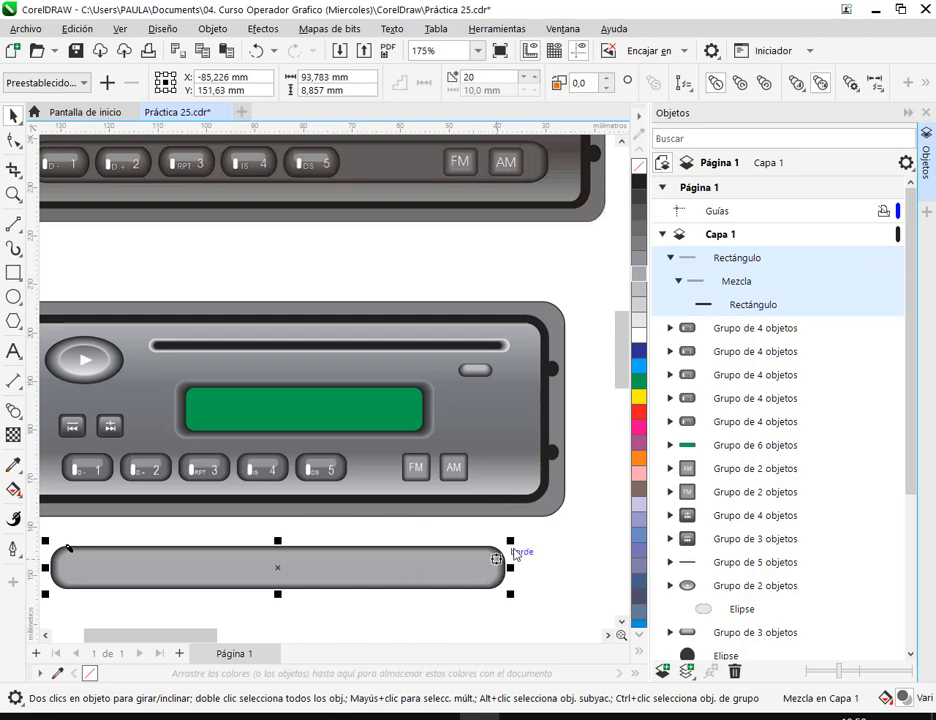
Order the blended button bar behind the AM button
right_click(453, 571)
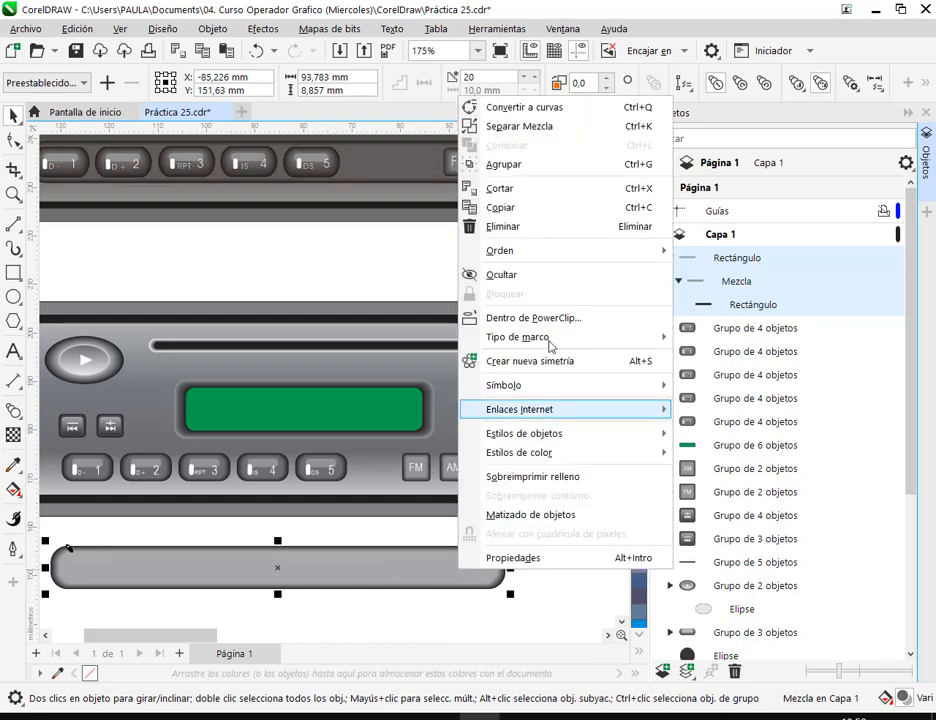
mouse_move(537, 259)
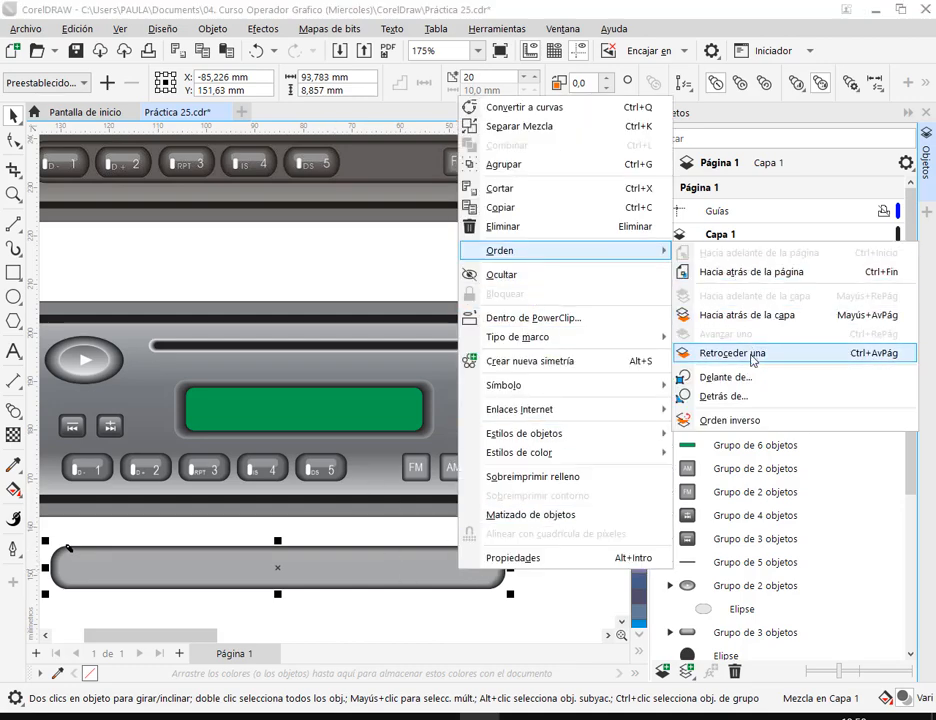
left_click(741, 397)
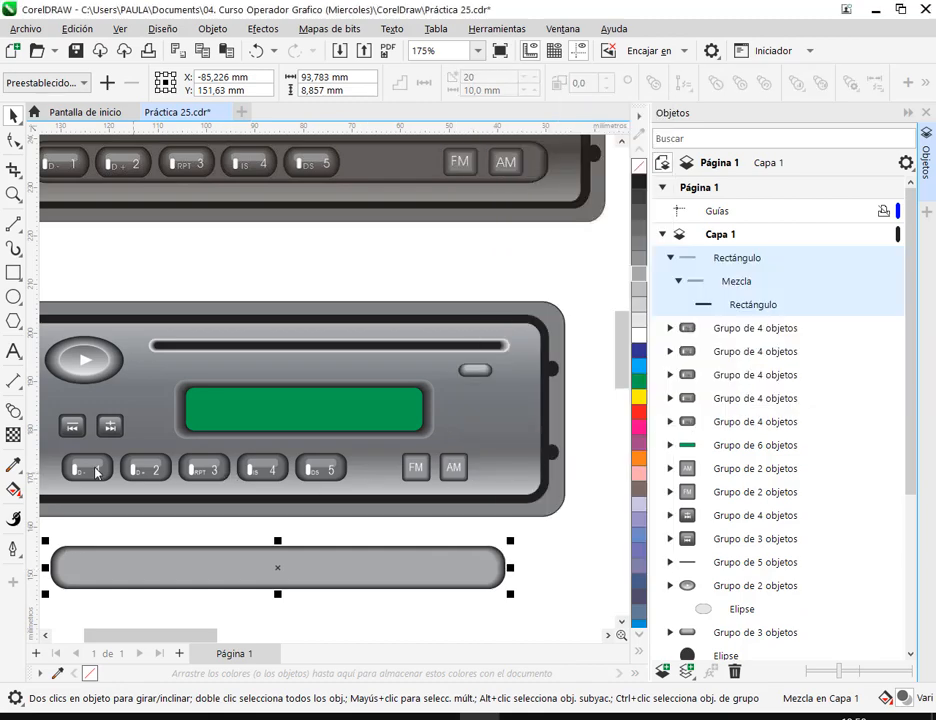
left_click(460, 462)
Move the blended bar back up onto the radio's row of buttons and hide the list of objects
left_click_drag(363, 572, 355, 472)
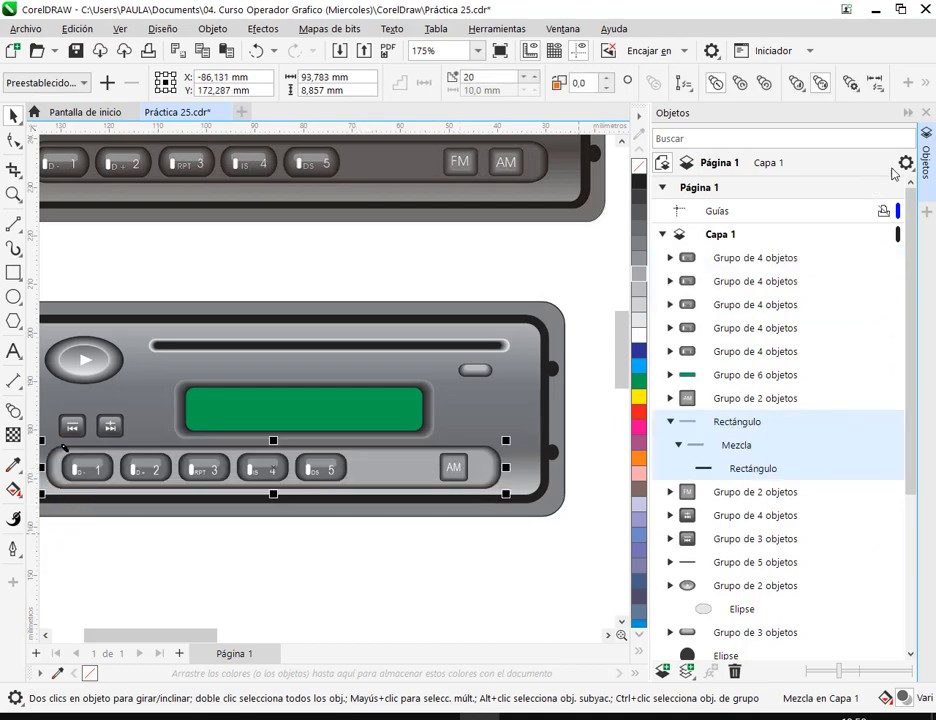
left_click(926, 150)
left_click(578, 619)
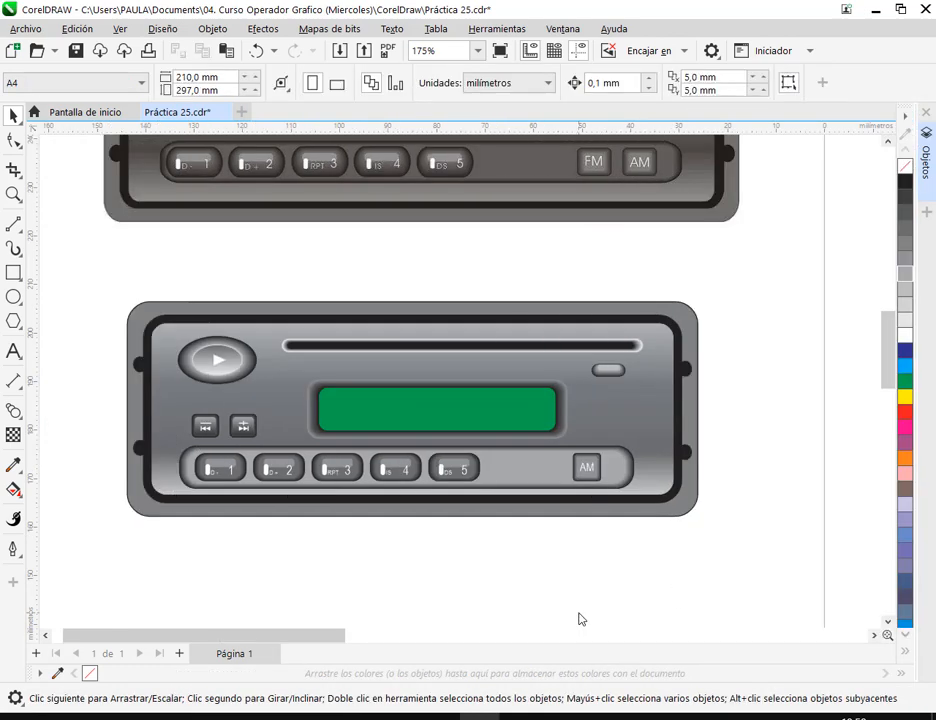
Recolour the inner rectangle of the button bar with 60% black
left_click_drag(578, 619, 625, 659)
left_click(591, 522)
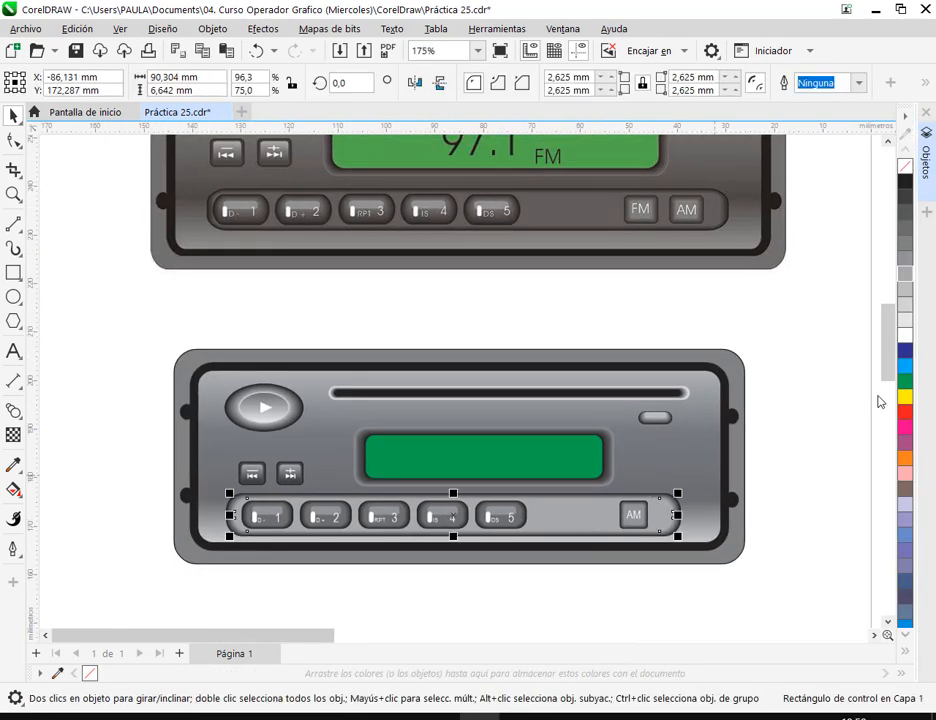
left_click(905, 243)
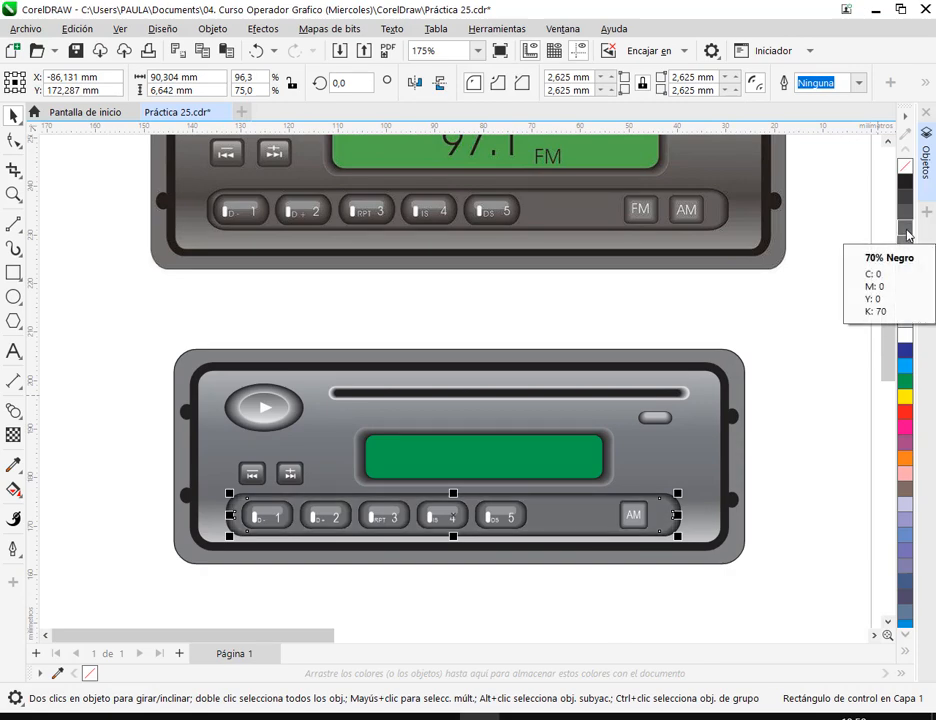
left_click(907, 234)
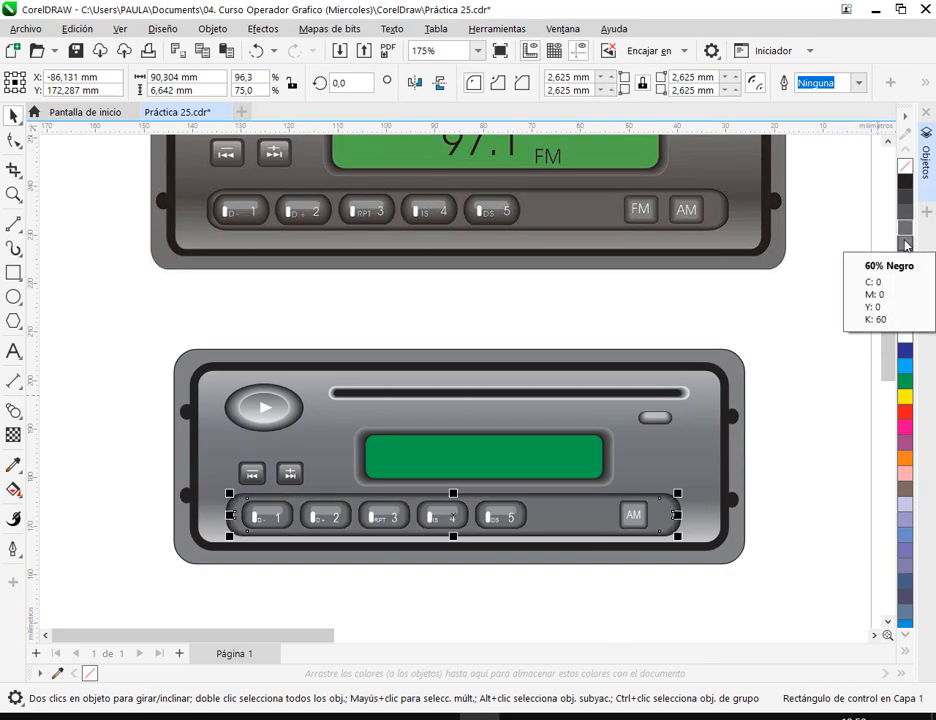
left_click(815, 396)
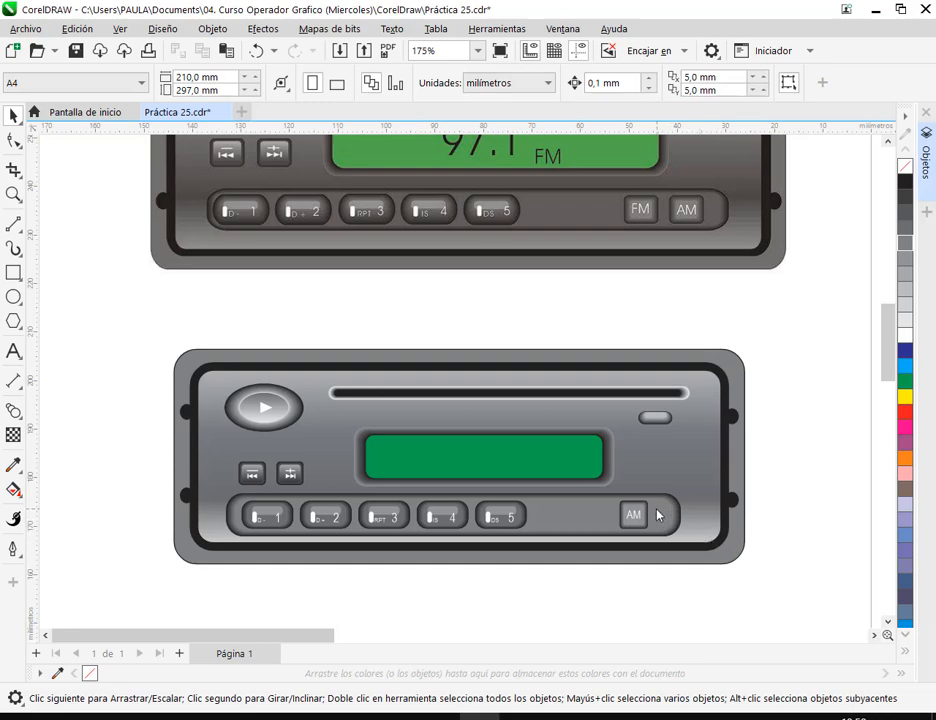
left_click_drag(627, 606, 680, 488)
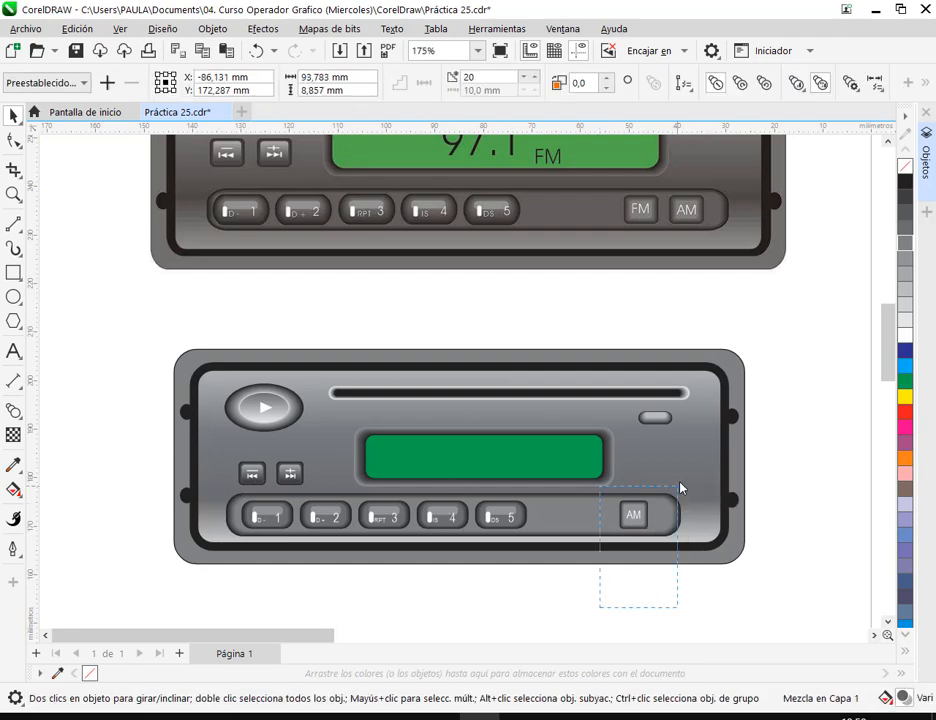
left_click_drag(715, 449, 715, 447)
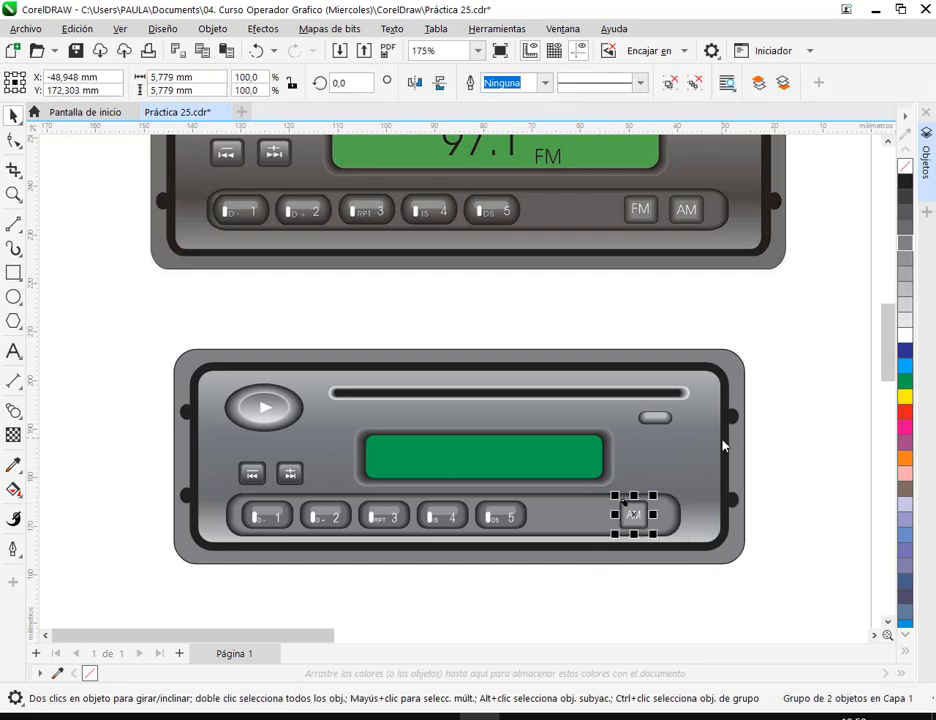
scroll(724, 446, "down", 3)
left_click_drag(744, 510, 587, 500)
left_click(847, 393)
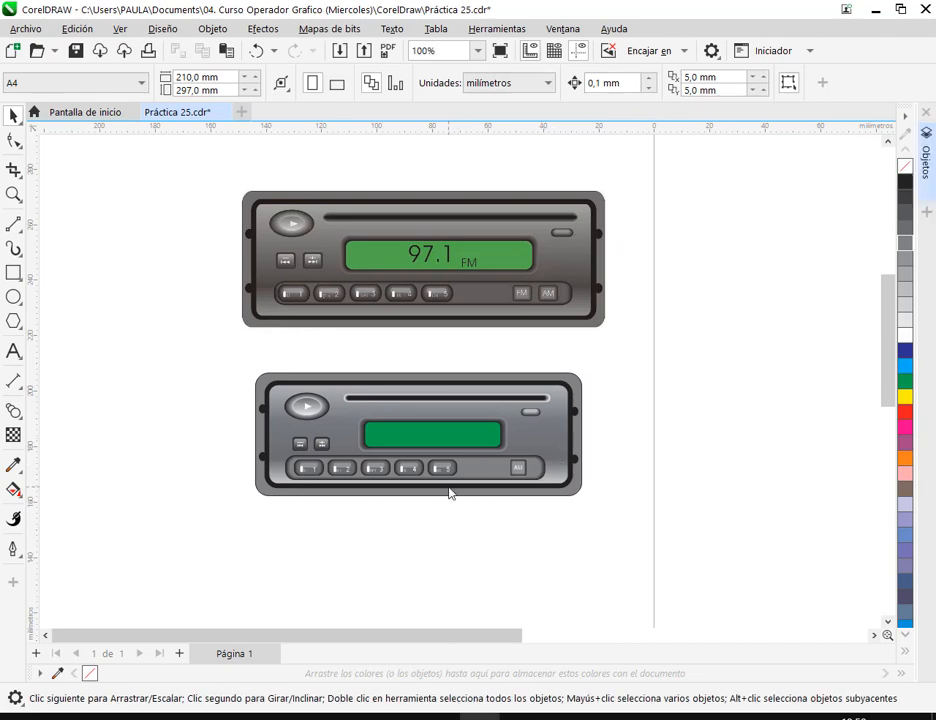
Move the FM button group above the bar's rectangle in the object order of Capa 1 and hide the list of objects
left_click(927, 145)
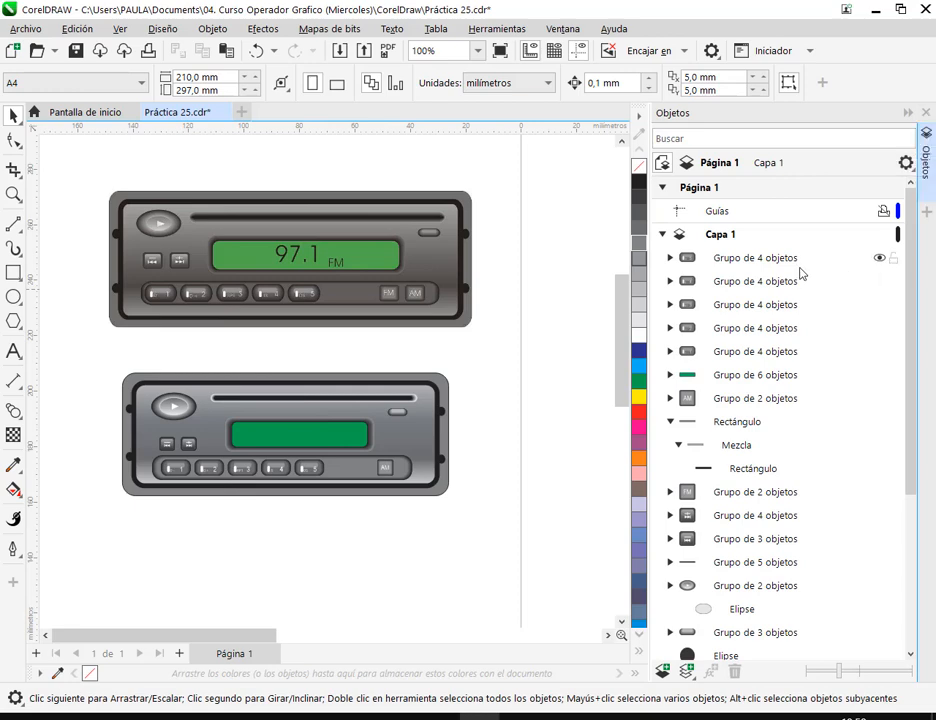
left_click(754, 240)
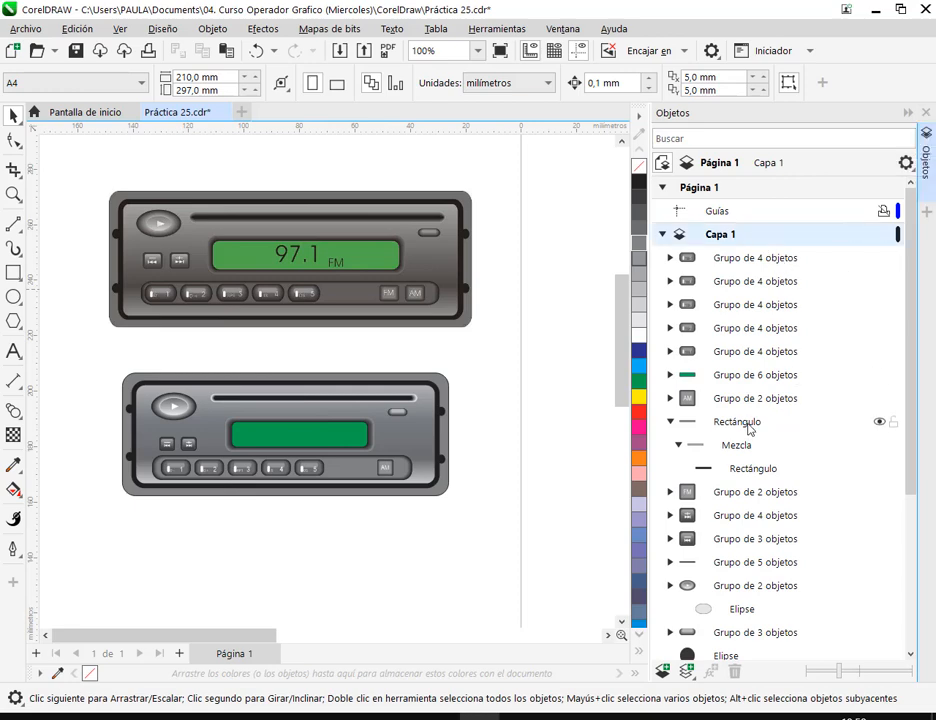
left_click(670, 422)
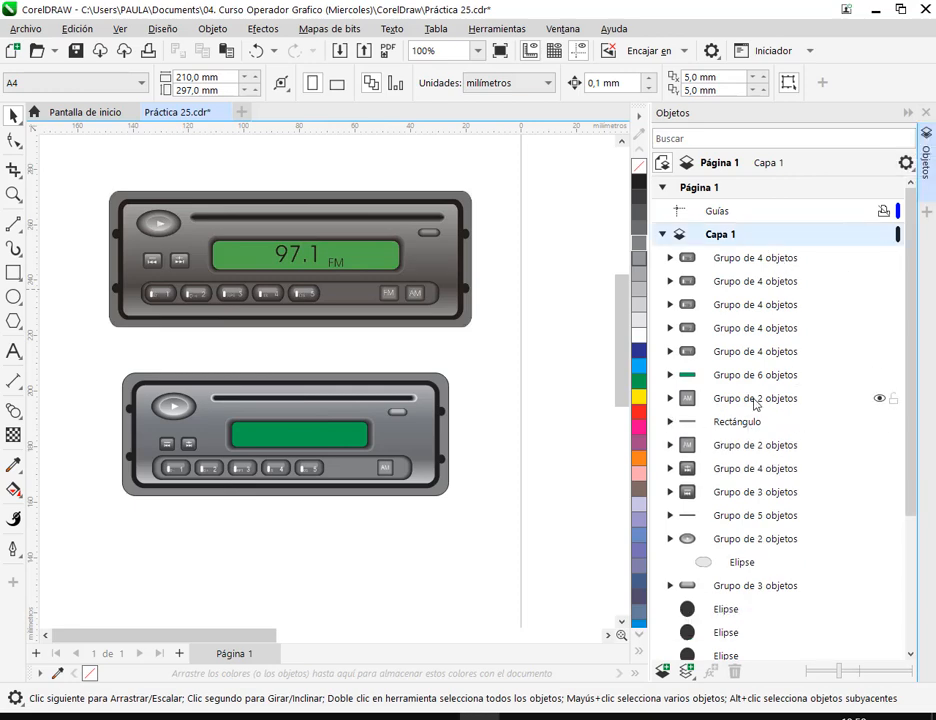
left_click(752, 398)
left_click(741, 455)
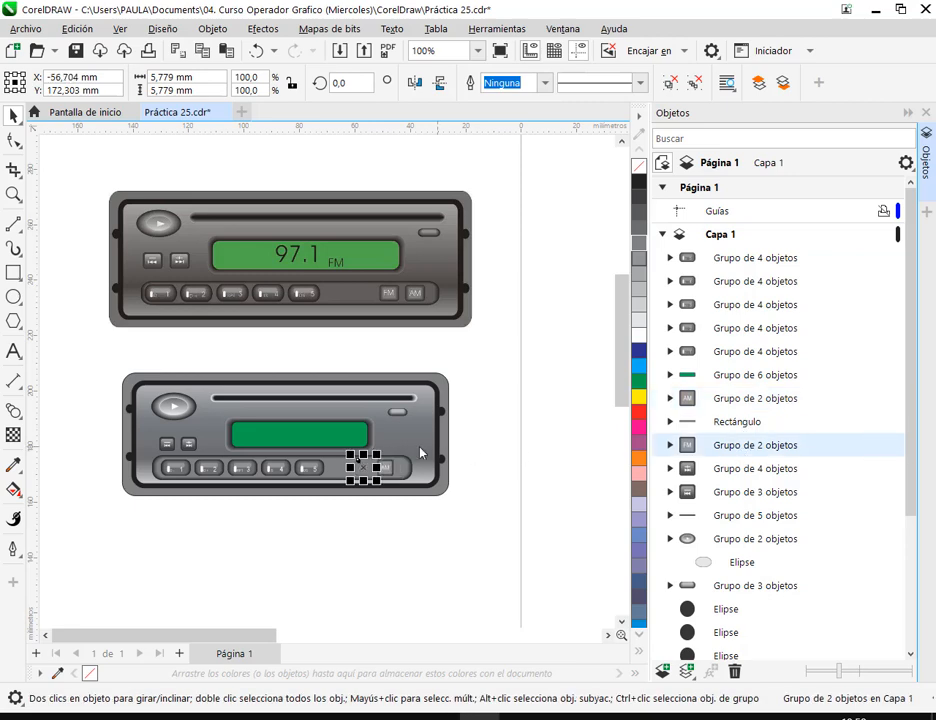
left_click_drag(748, 451, 740, 420)
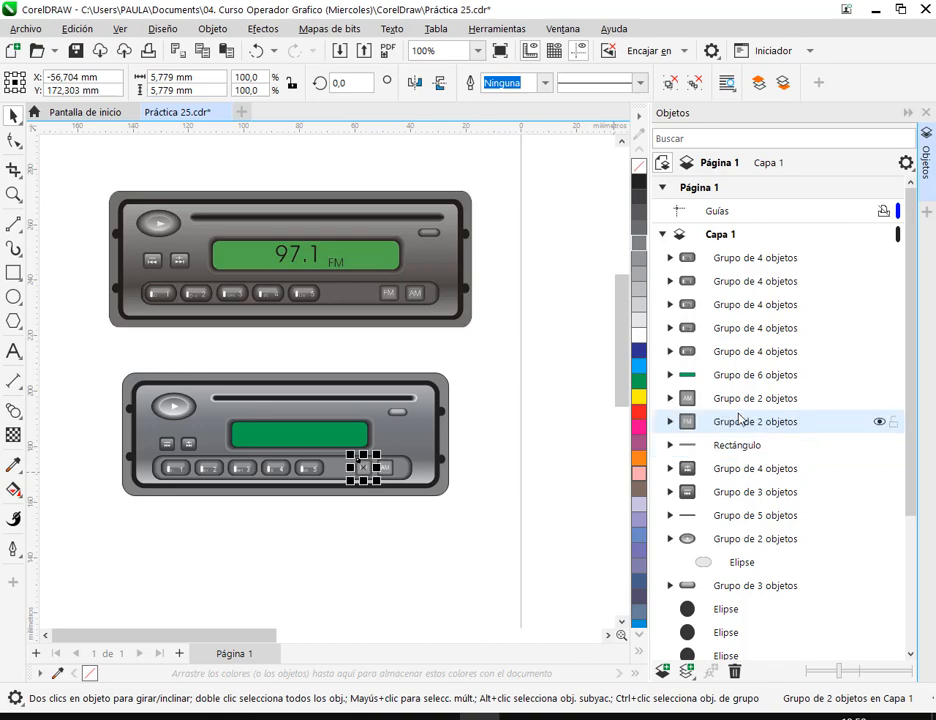
left_click(678, 85)
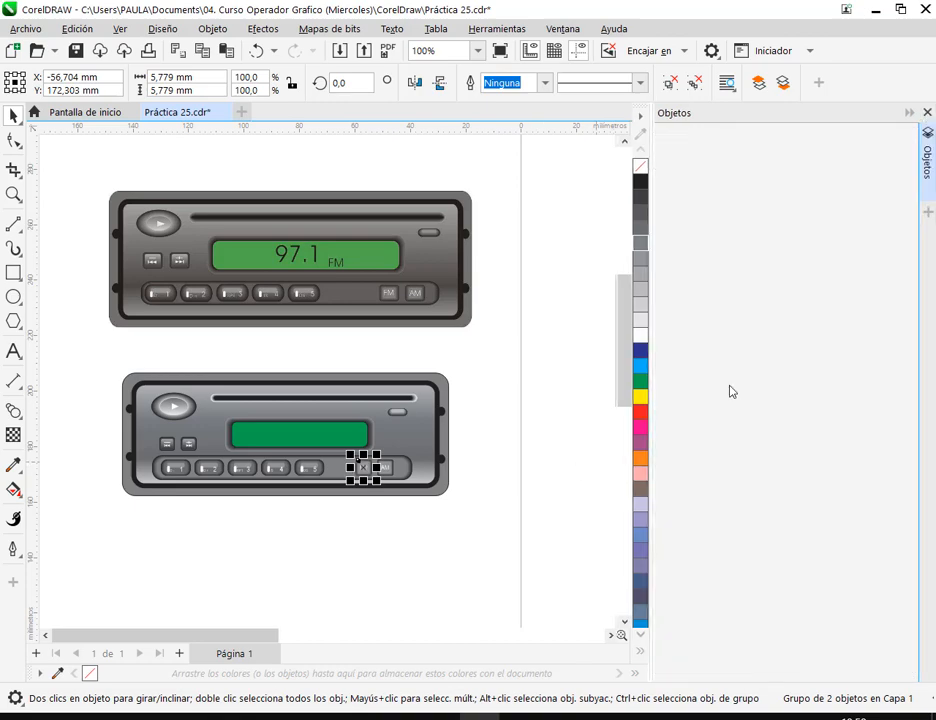
left_click(675, 472)
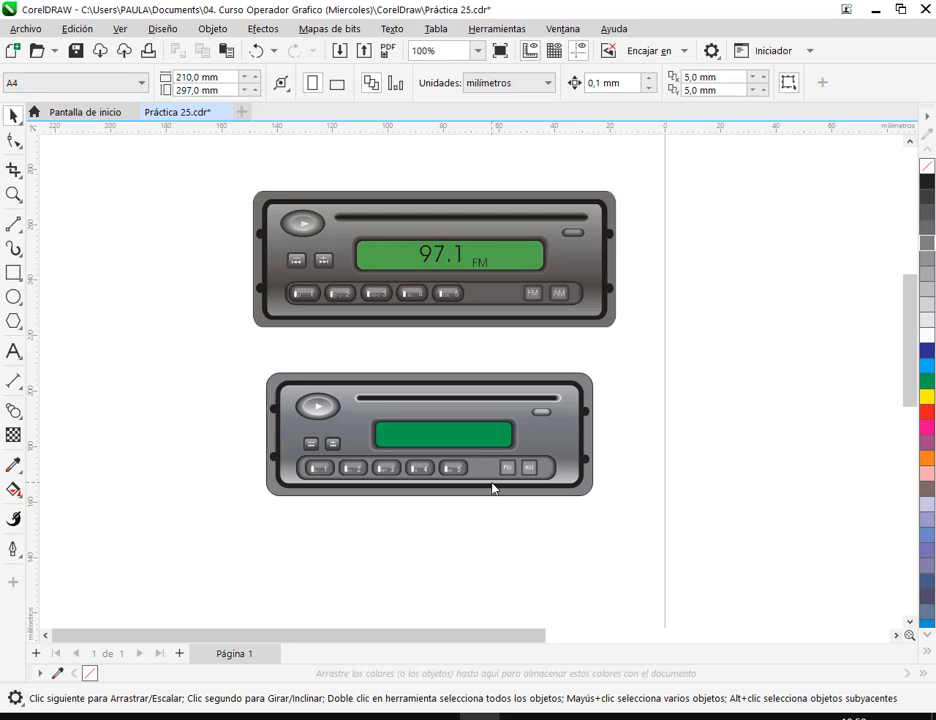
Add the text "97.1" in Arial 24 pt on the radio's green display
scroll(453, 398, "up", 2)
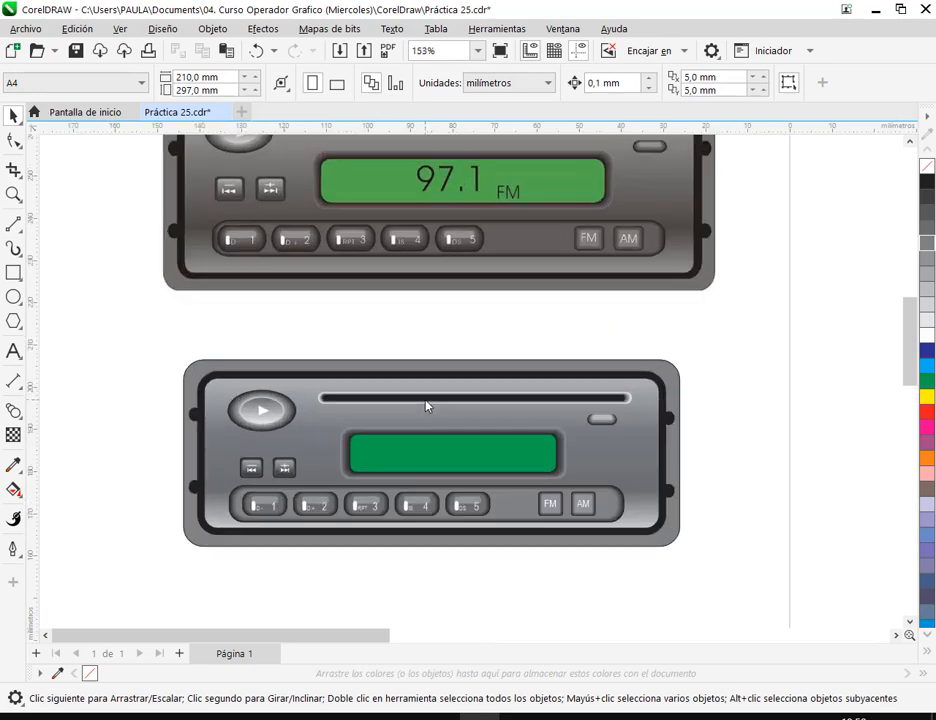
scroll(452, 406, "up", 1)
key("F8")
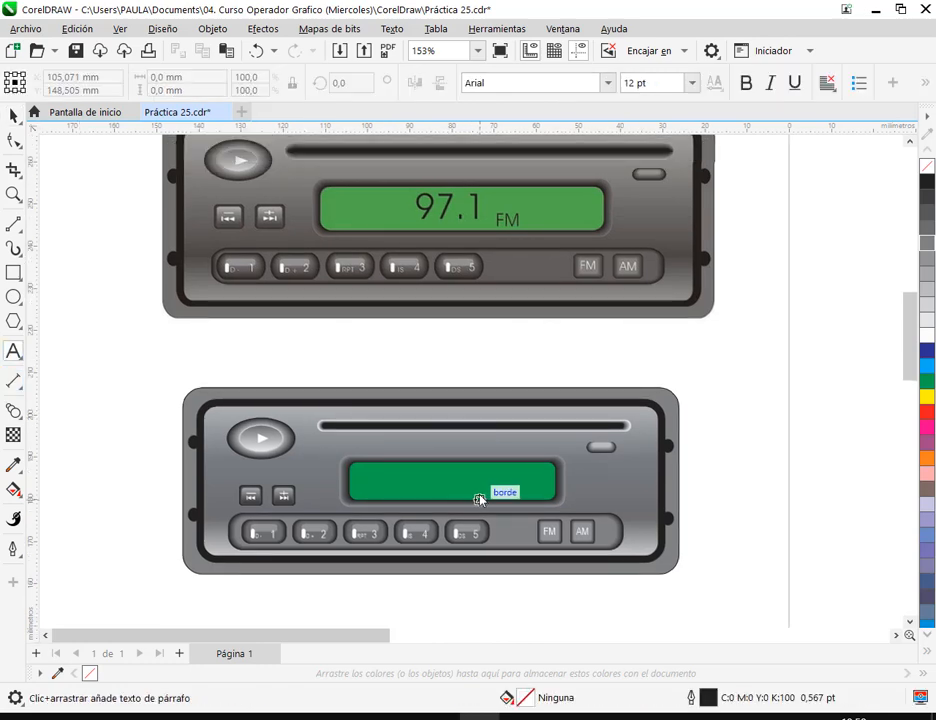
left_click(418, 488)
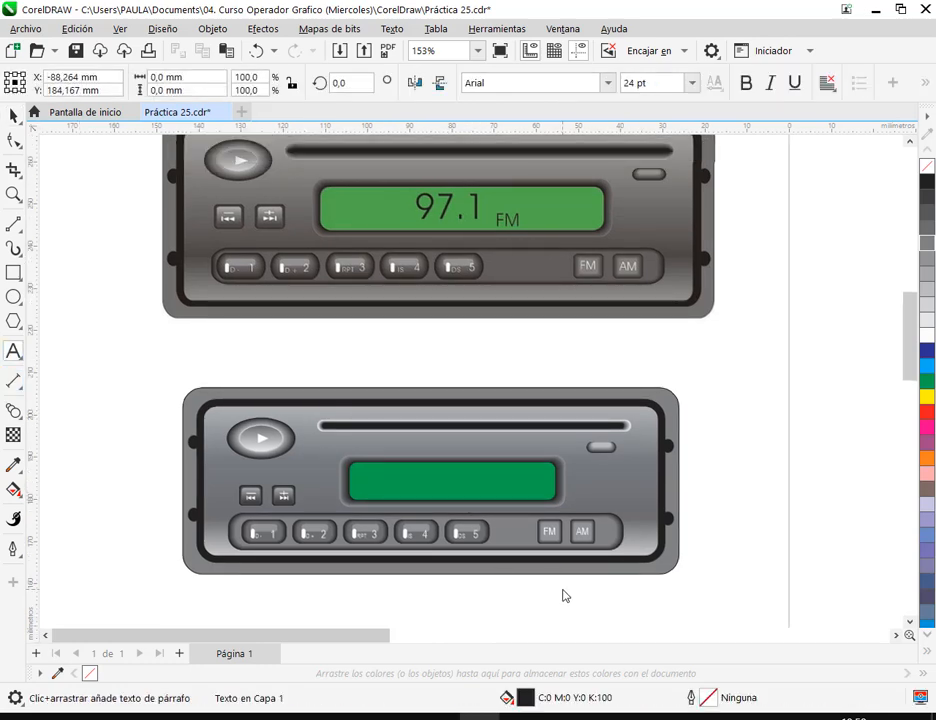
type("97.1")
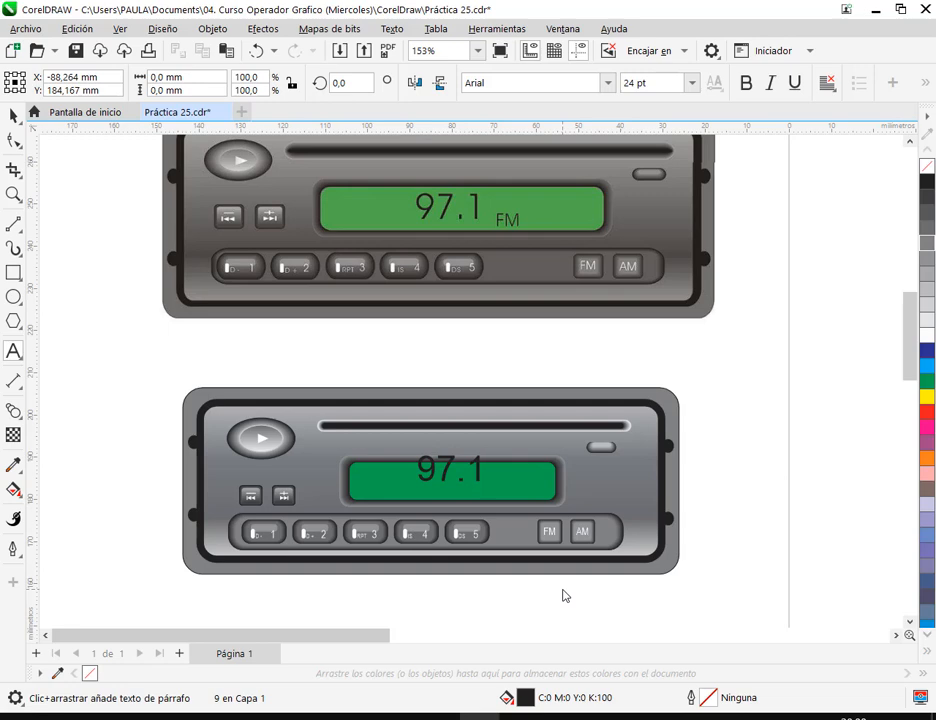
left_click(15, 115)
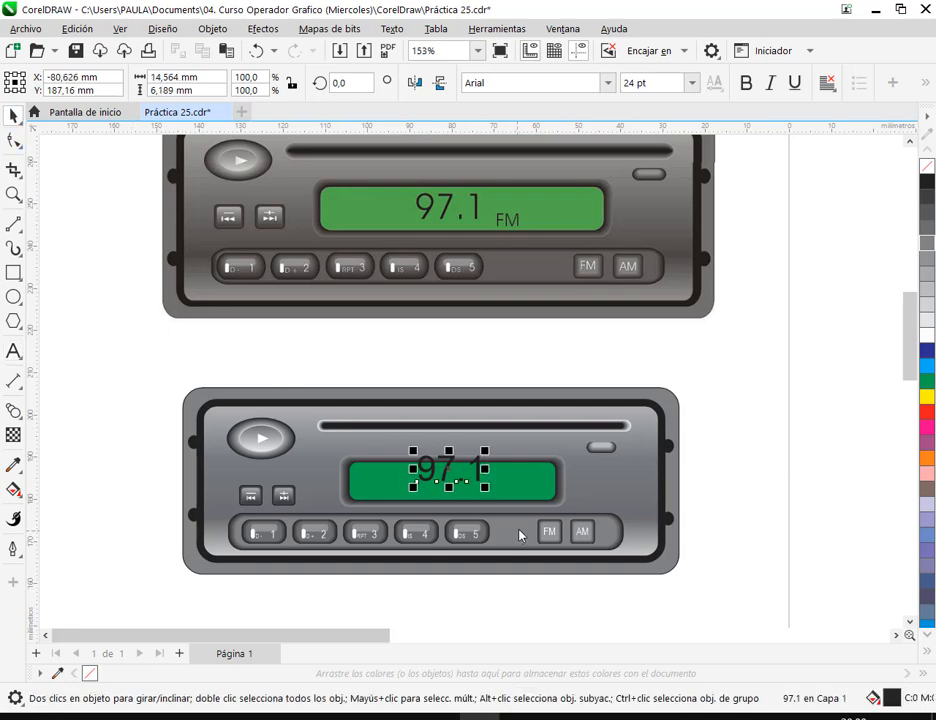
Fit the "97.1" text inside the green display and scale it down to about 20 pt
left_click_drag(452, 477, 443, 496)
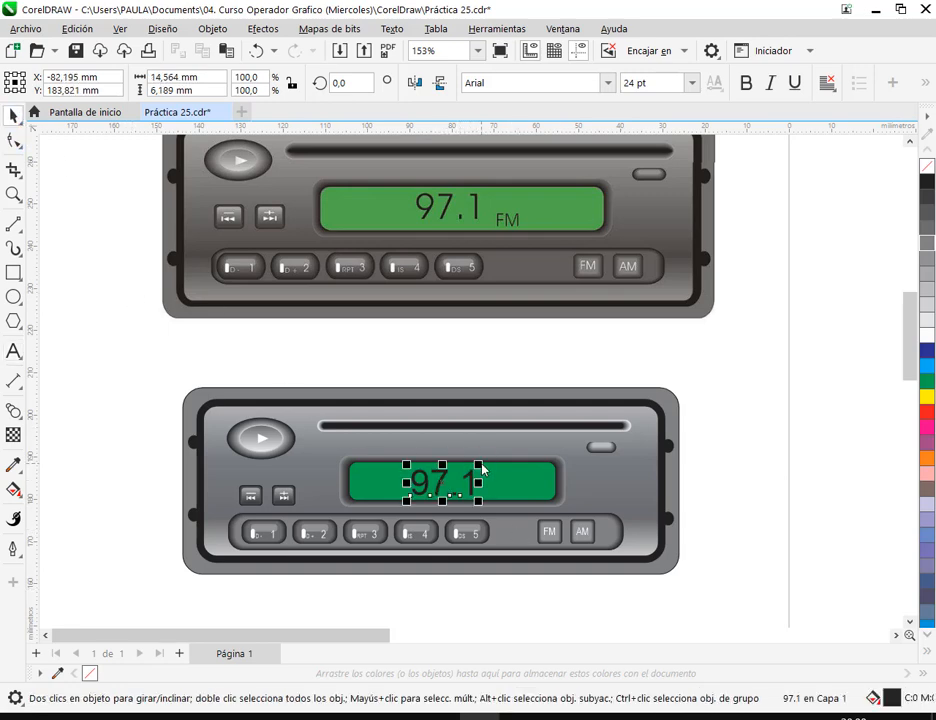
left_click_drag(483, 463, 442, 486)
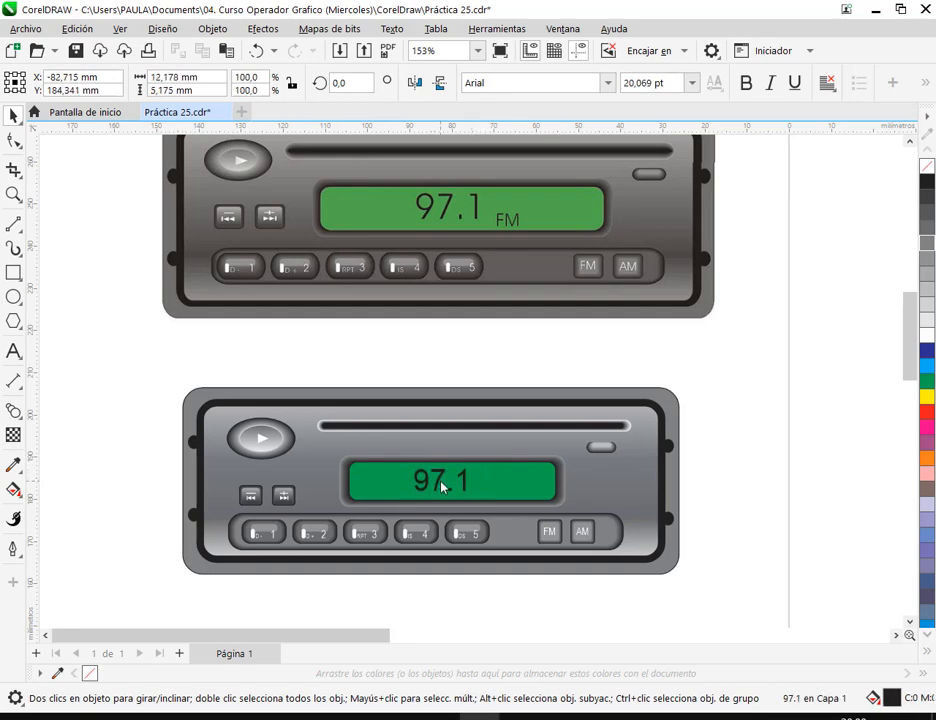
left_click(800, 478)
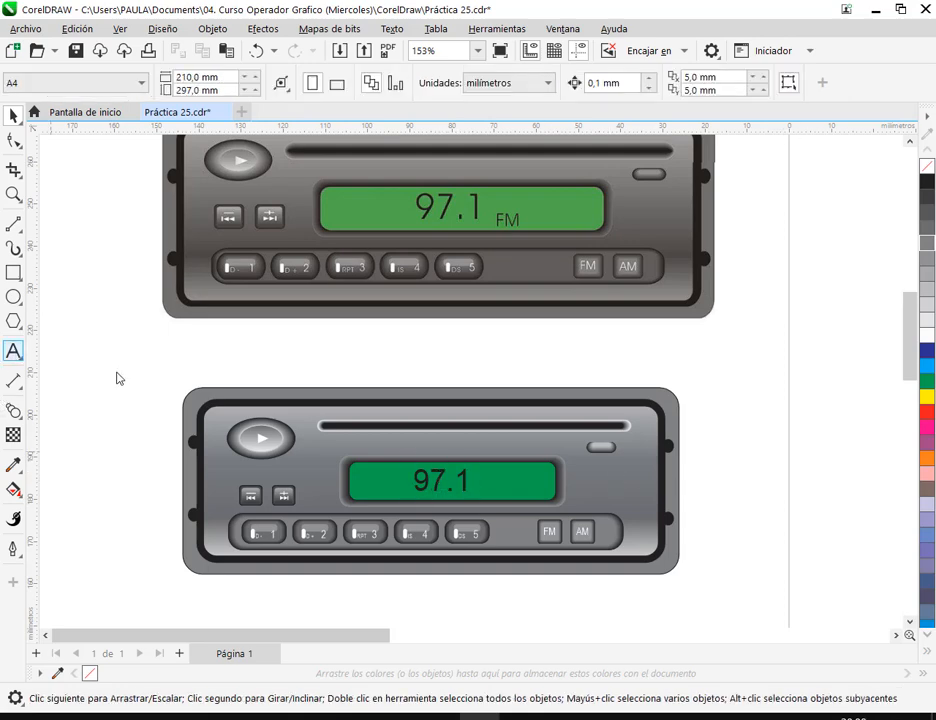
Create the text "FM" and place it on the green display beside the "97.1" text
left_click(130, 425)
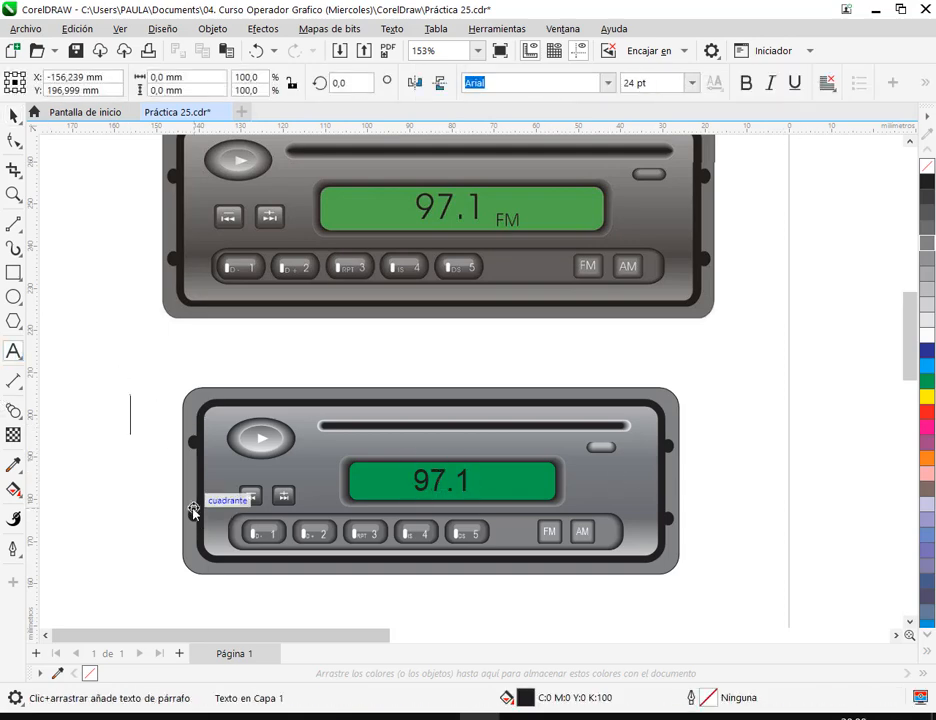
type("FM")
key("ctrl+space")
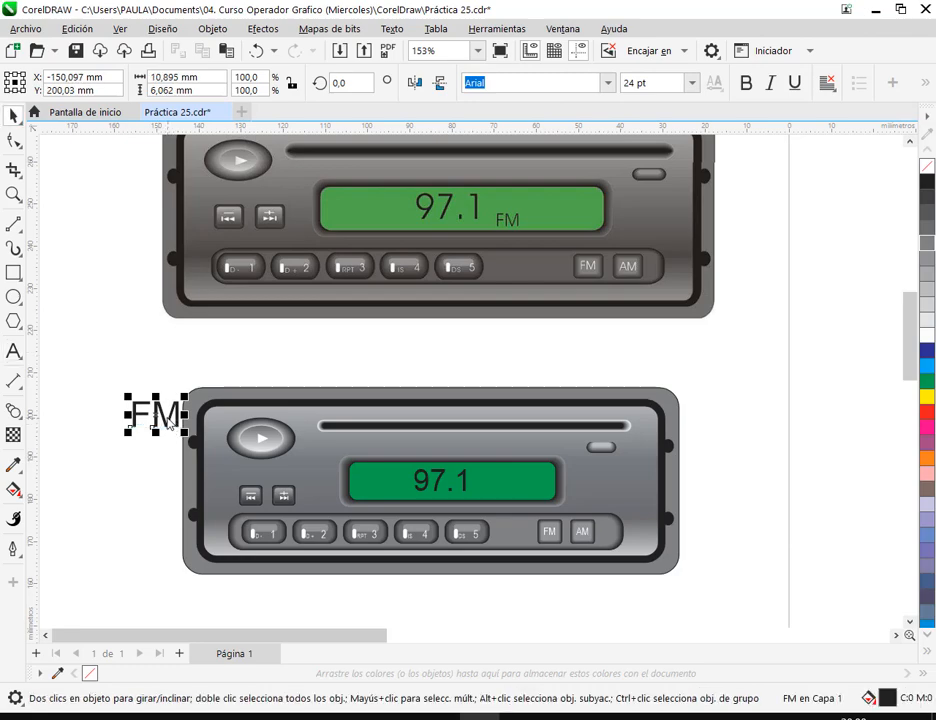
left_click_drag(168, 424, 511, 489)
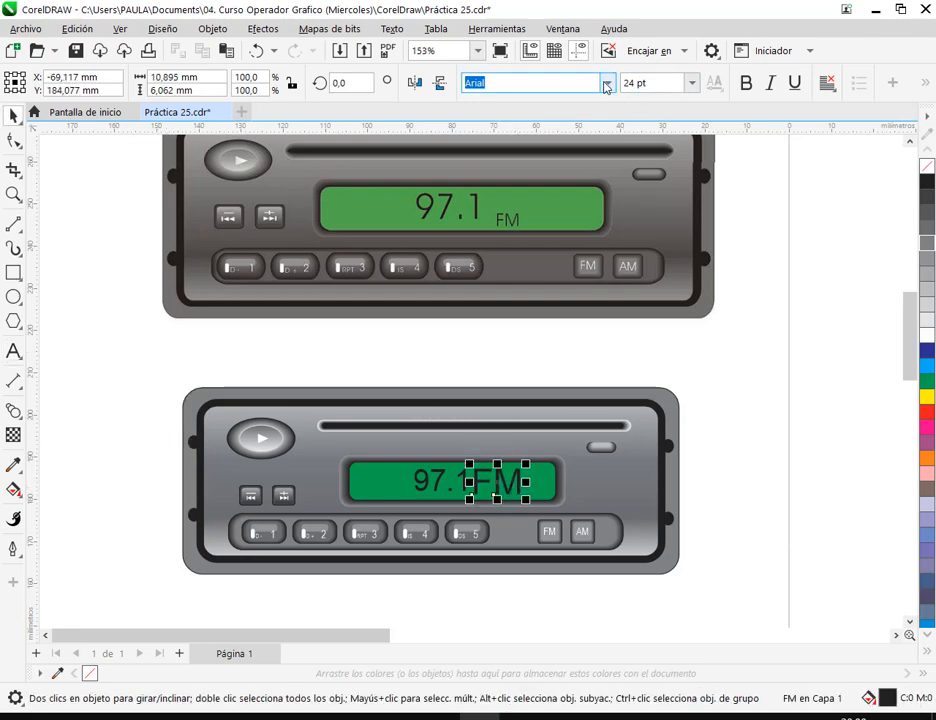
Change the display's "FM" text to Arial Narrow and scale it down to 40%
left_click(607, 82)
left_click(528, 133)
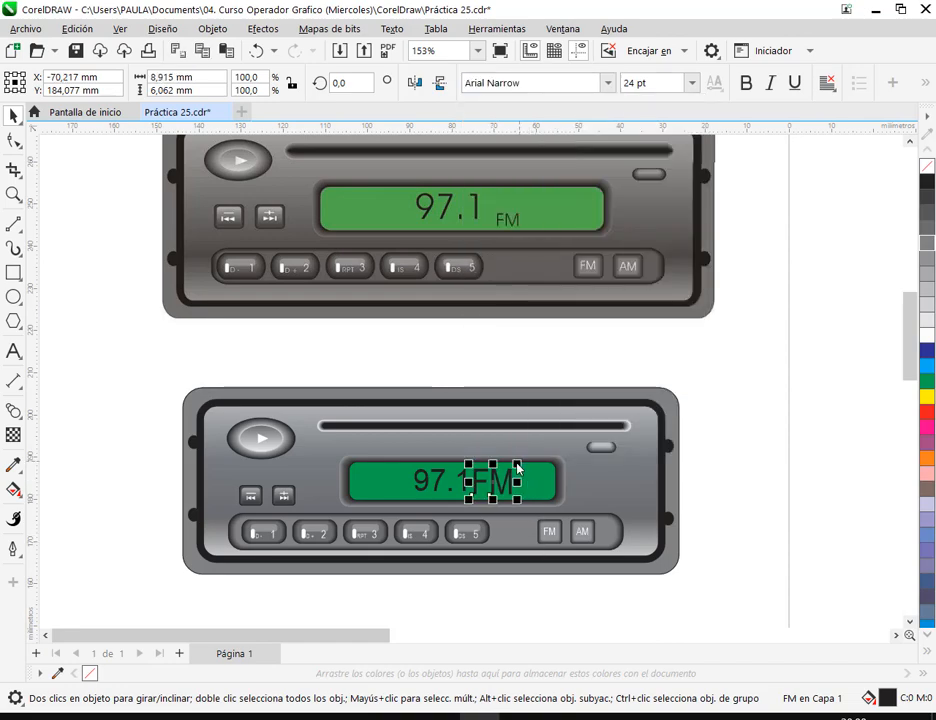
left_click_drag(517, 466, 522, 486)
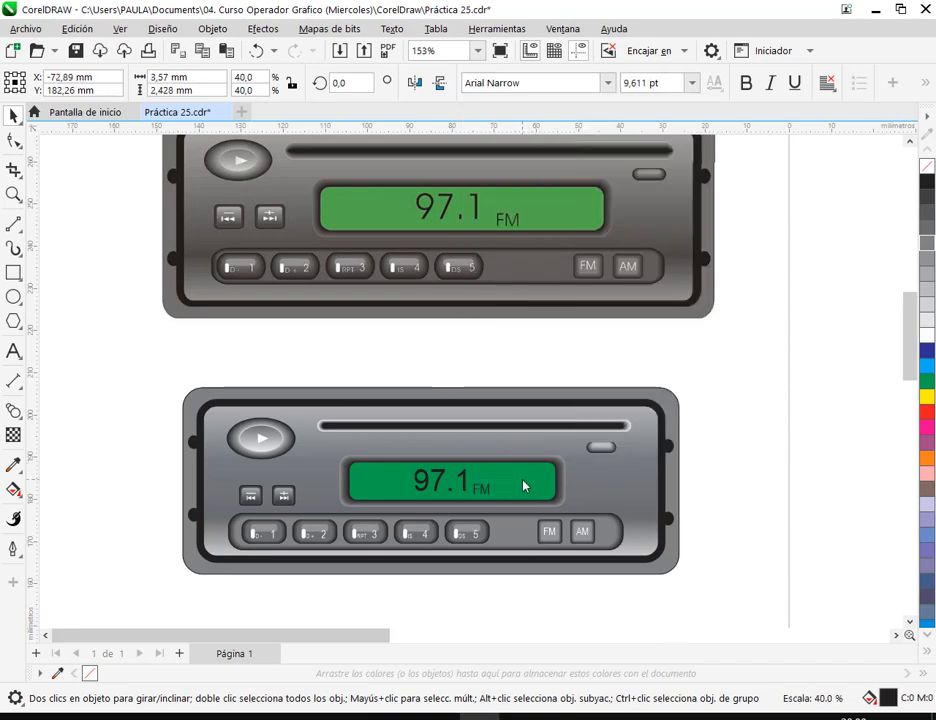
Move the display's "FM" text slightly down and farther away from the "97.1" text
scroll(495, 515, "up", 6)
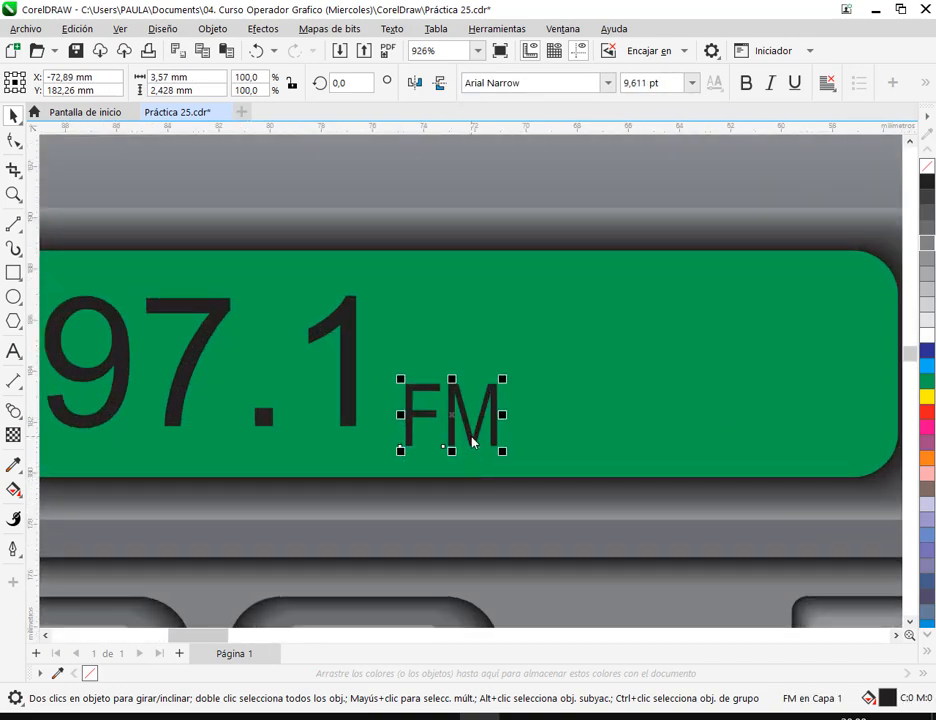
left_click_drag(473, 440, 488, 457)
scroll(393, 372, "down", 6)
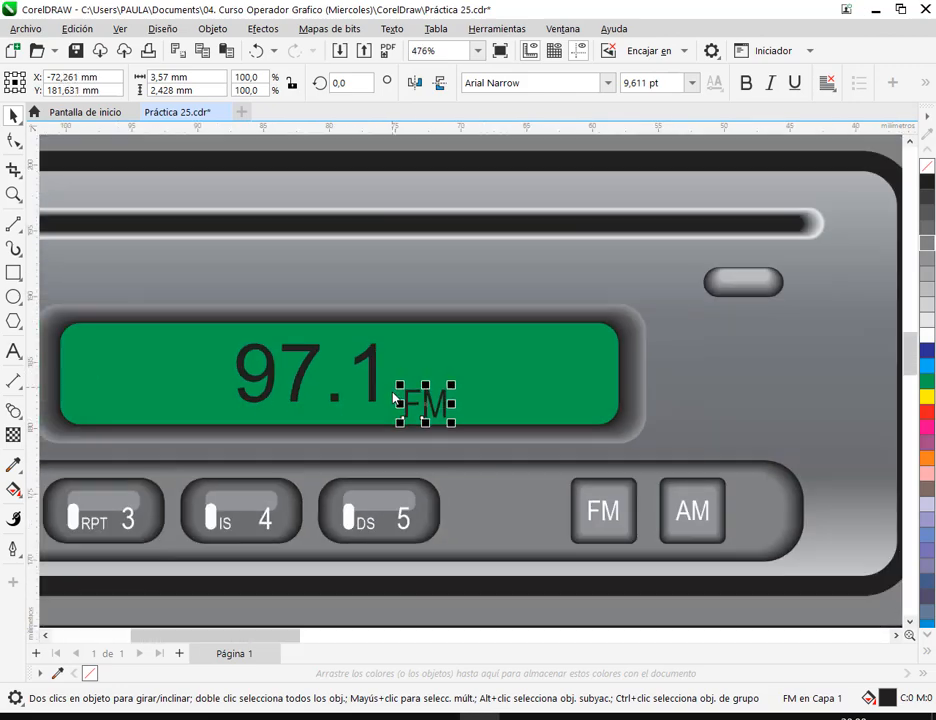
left_click(637, 455)
left_click_drag(564, 443, 668, 530)
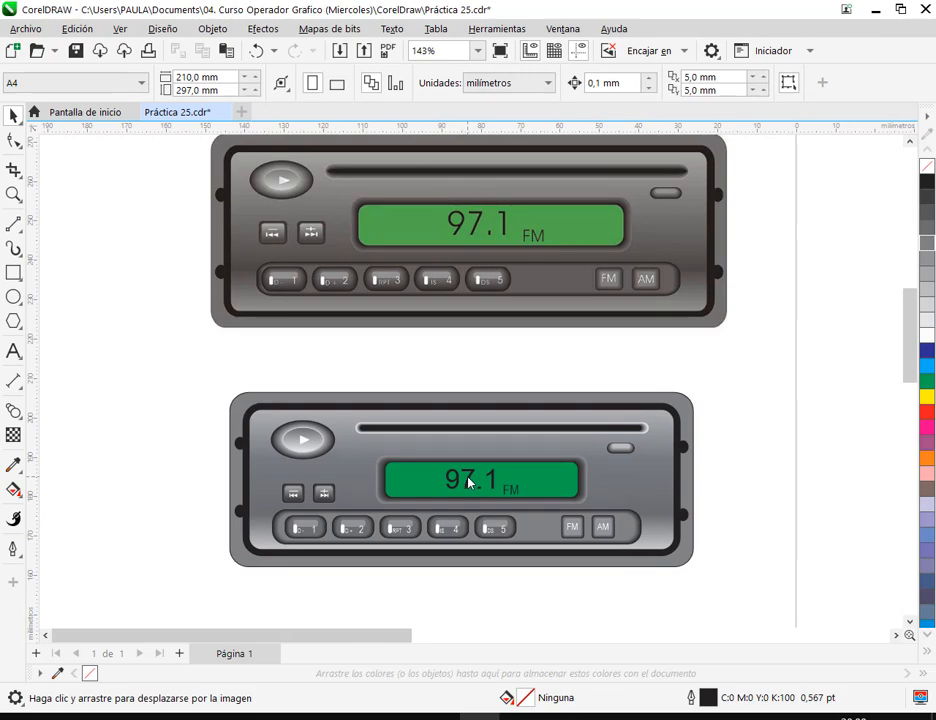
Enlarge the display's "FM" text to about 10.6 pt
scroll(476, 488, "up", 6)
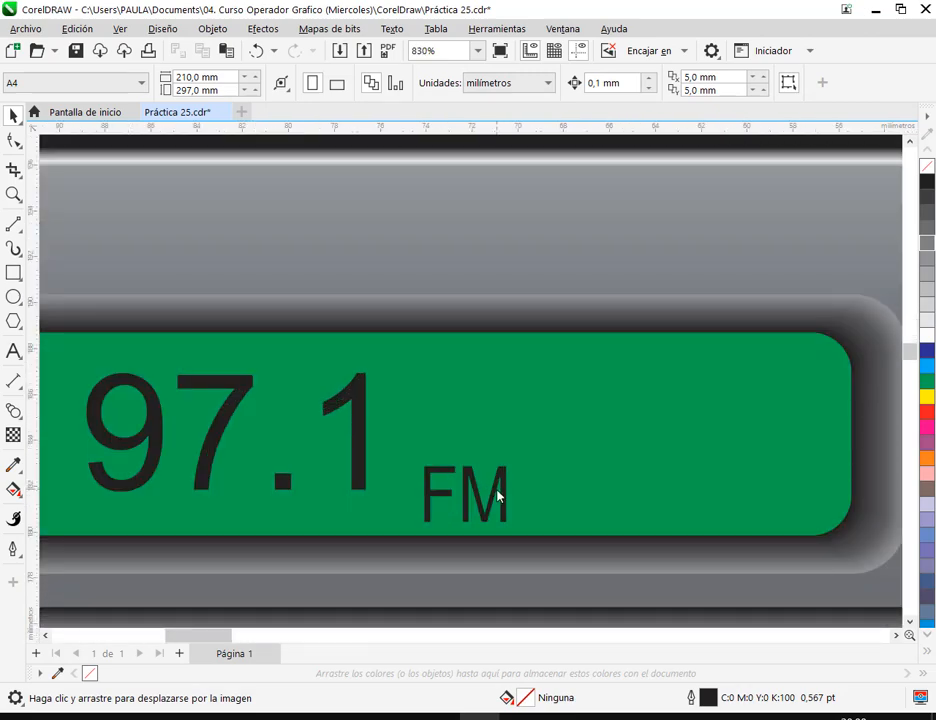
left_click(497, 496)
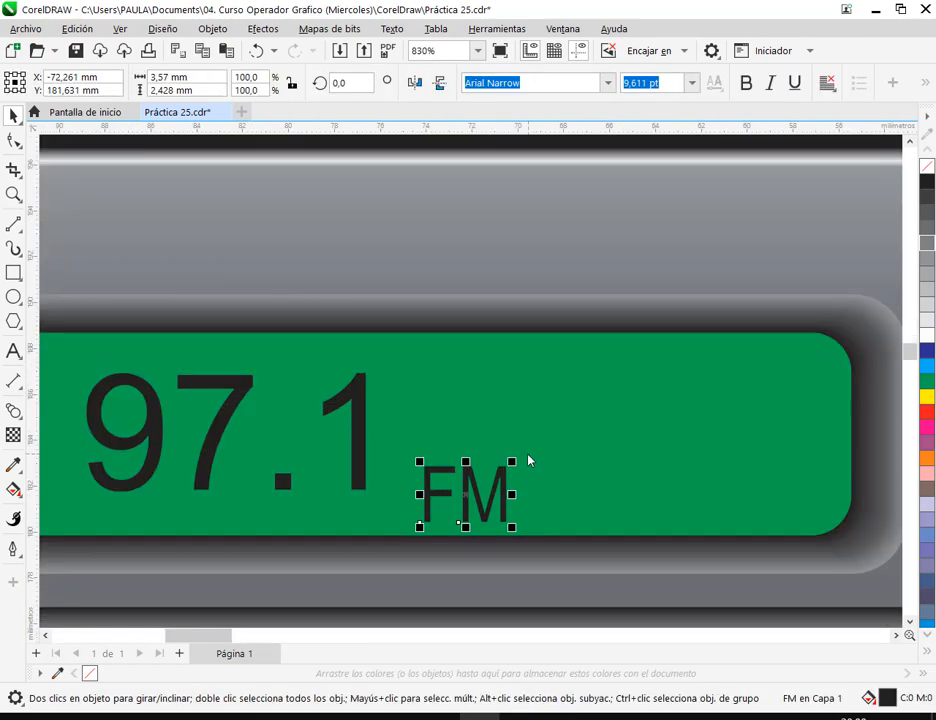
left_click_drag(516, 465, 529, 456)
scroll(529, 459, "down", 4)
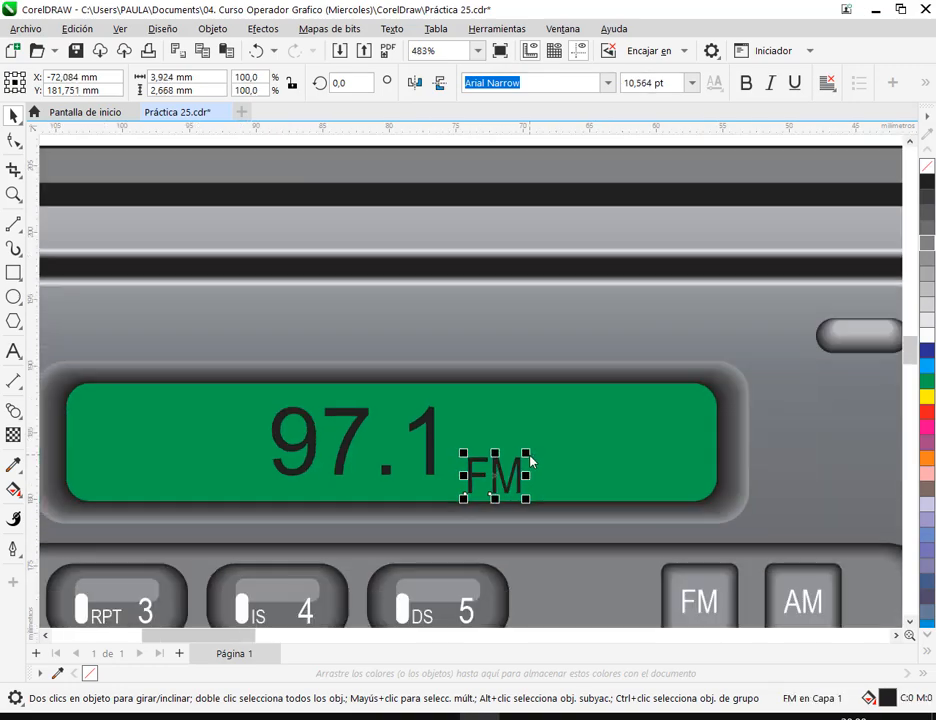
scroll(529, 459, "down", 3)
left_click(800, 432)
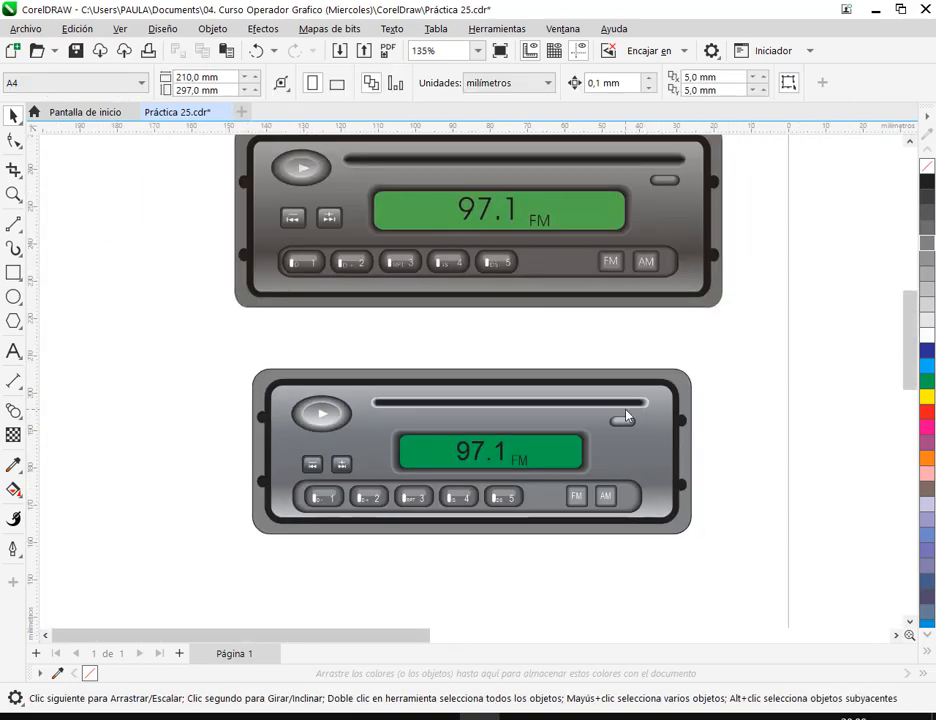
Nudge the two track-skip buttons up about 1.8 mm, closer to the play button
left_click_drag(222, 449, 360, 490)
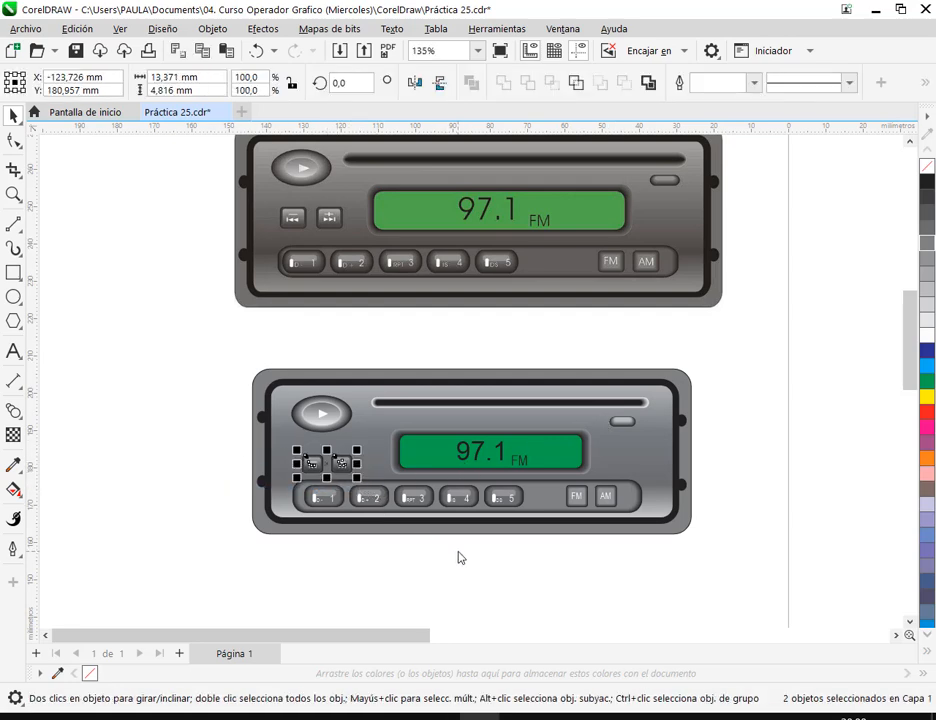
key("Up")
key("Up")
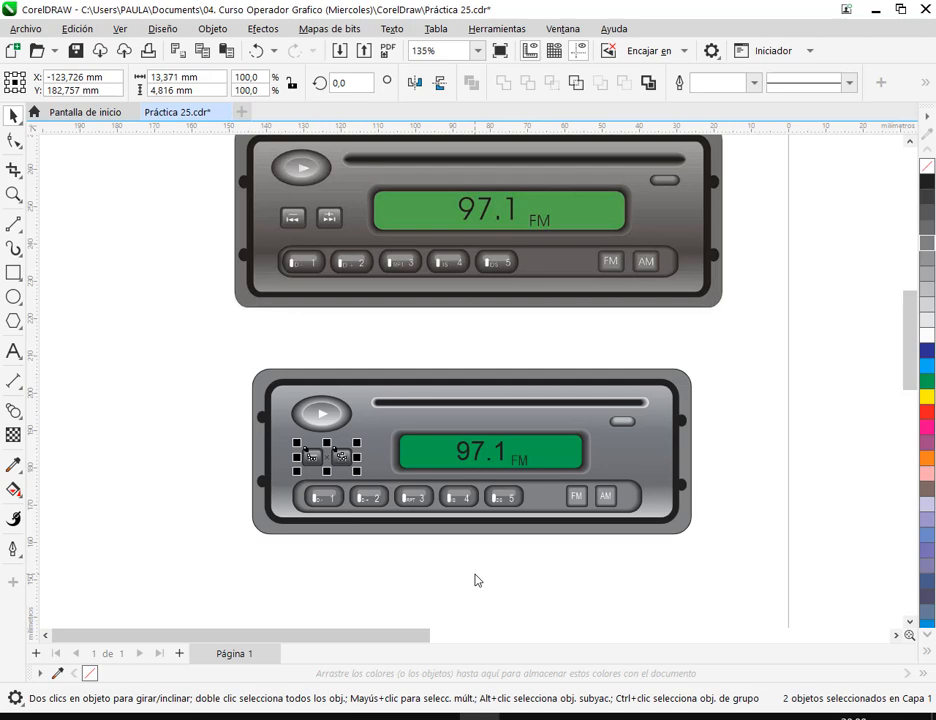
left_click(476, 580)
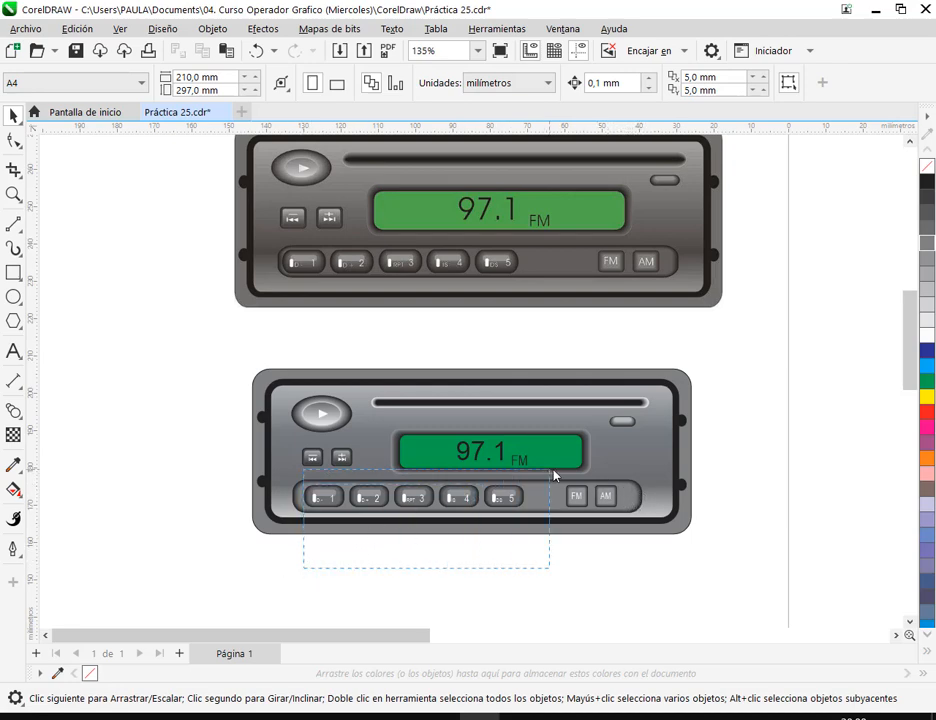
Nudge the five numbered preset buttons about 1 mm to the left within the recessed bar
left_click_drag(554, 474, 295, 481)
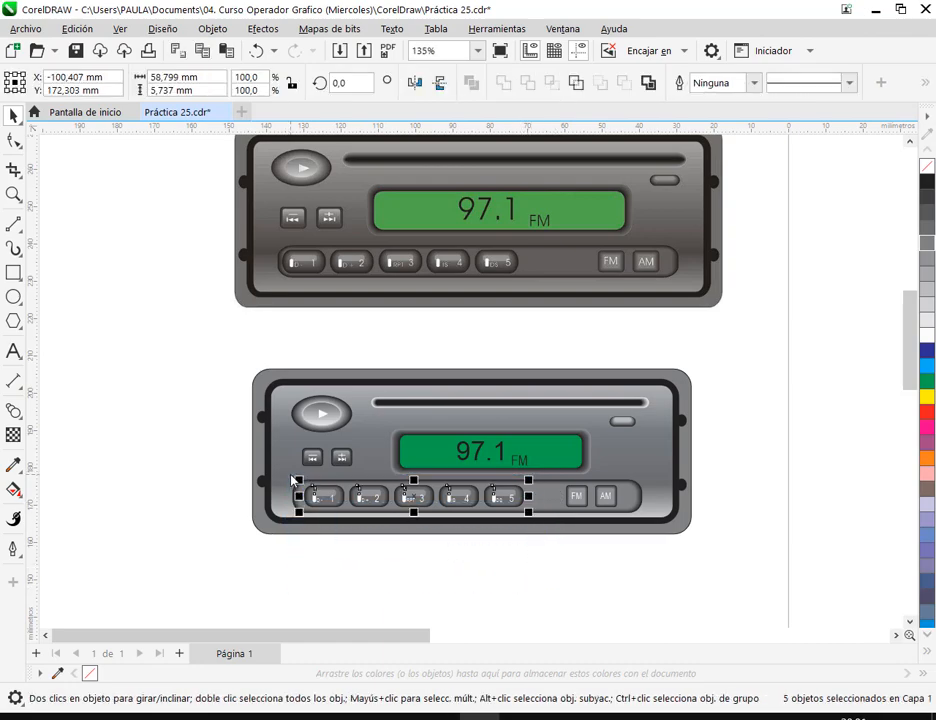
key("Left")
key("Left")
key("Left")
key("Left")
key("Left")
key("Left")
key("Left")
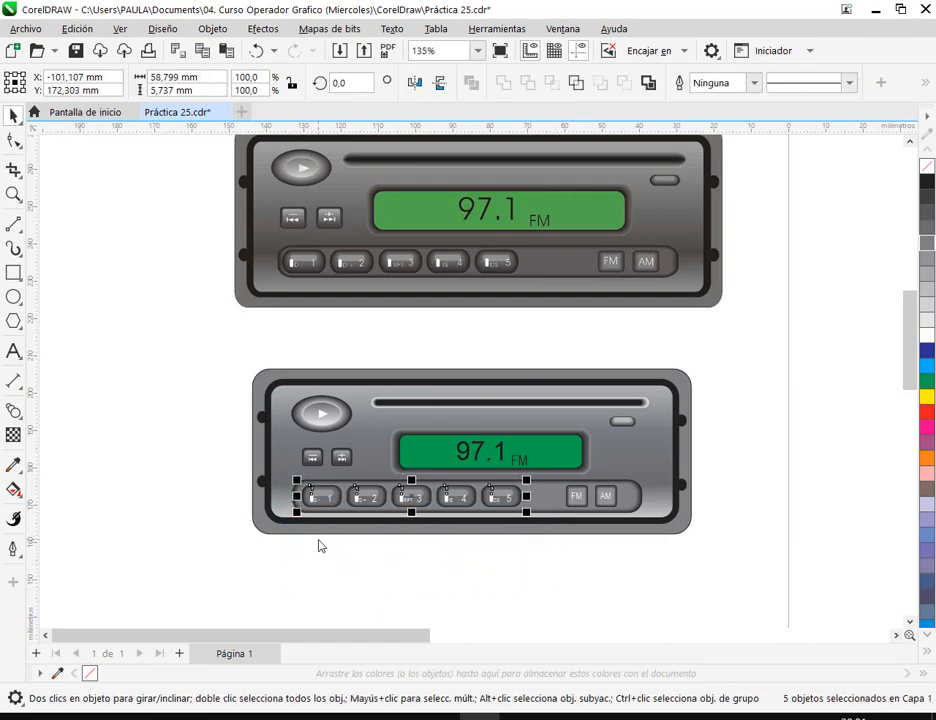
key("Left")
key("Left")
key("Left")
left_click(326, 558)
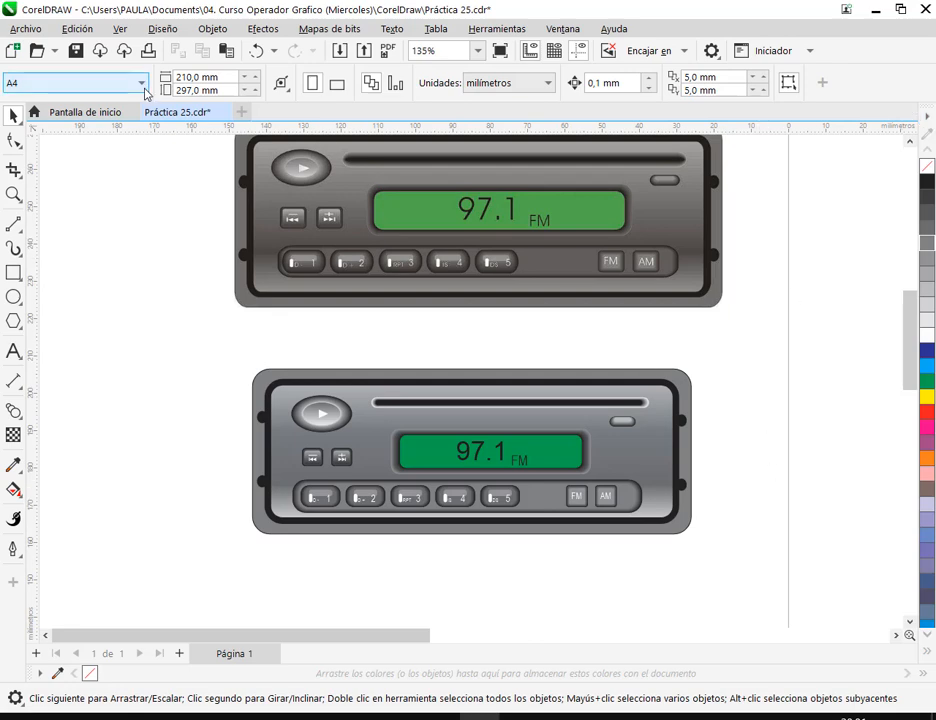
Unlock the reference radio image above the drawing
right_click(503, 257)
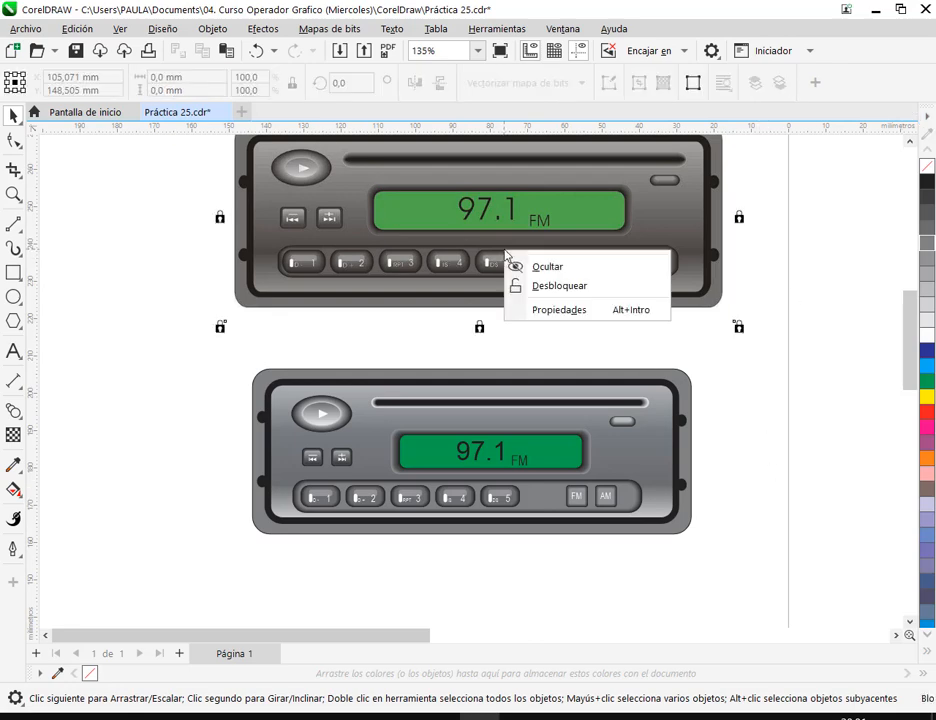
left_click(546, 286)
left_click(748, 418)
scroll(756, 418, "down", 1)
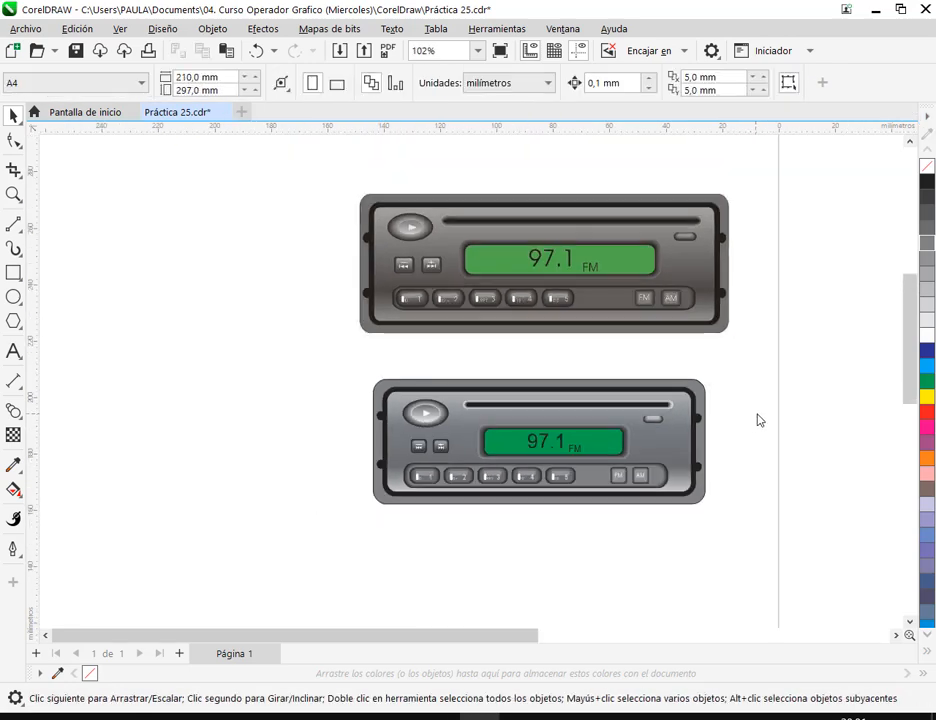
Nudge the green display, its text and the two track-skip buttons up about 0.5 mm
scroll(700, 418, "right", 2)
scroll(605, 415, "right", 1)
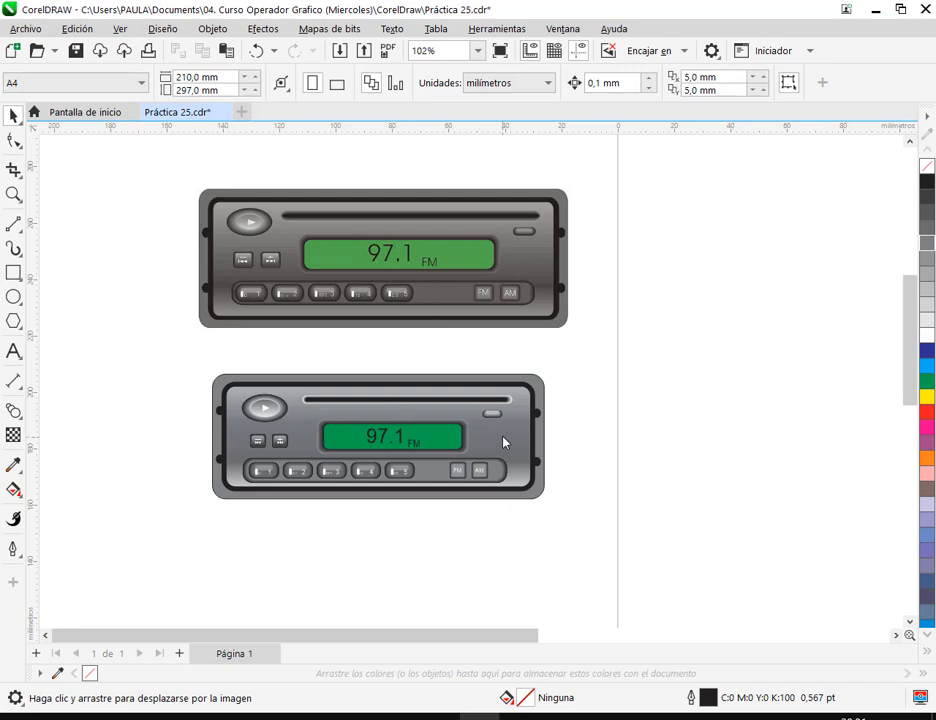
left_click_drag(573, 458, 209, 414)
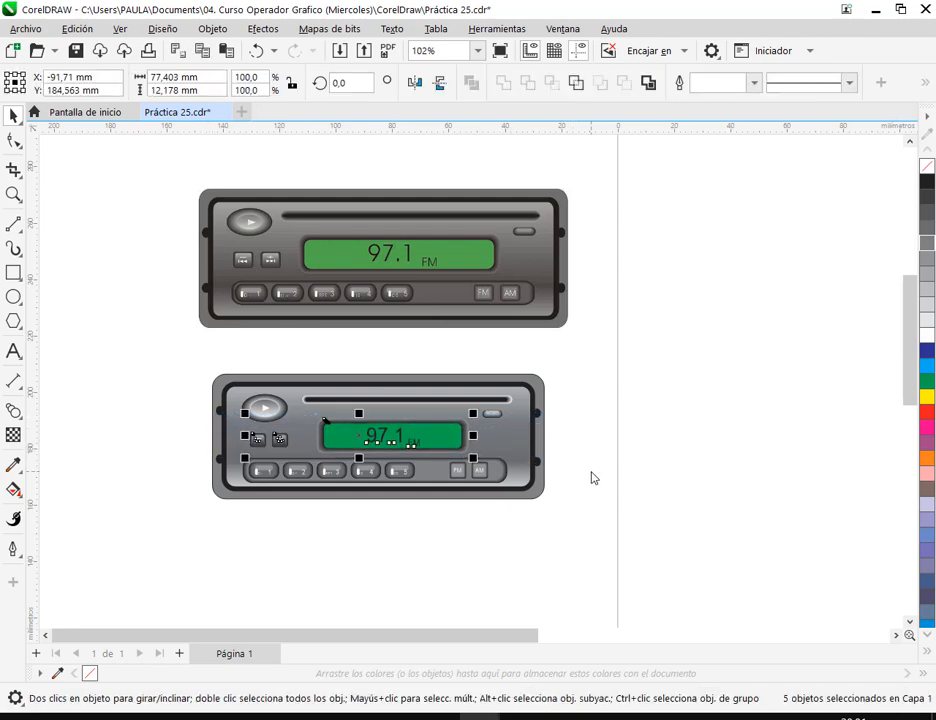
key("Up")
key("Up")
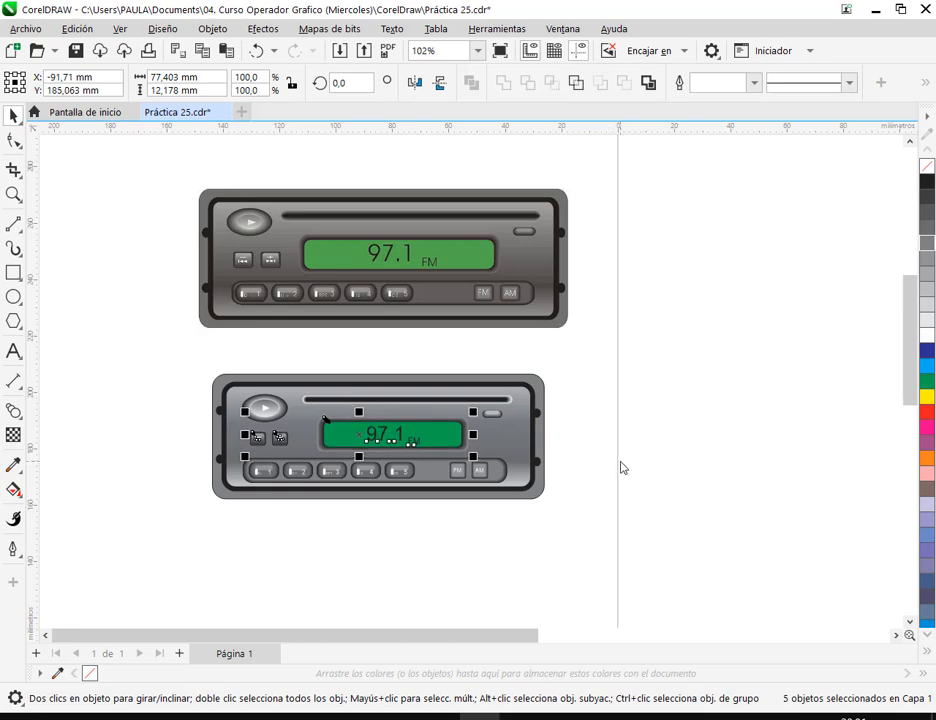
key("Escape")
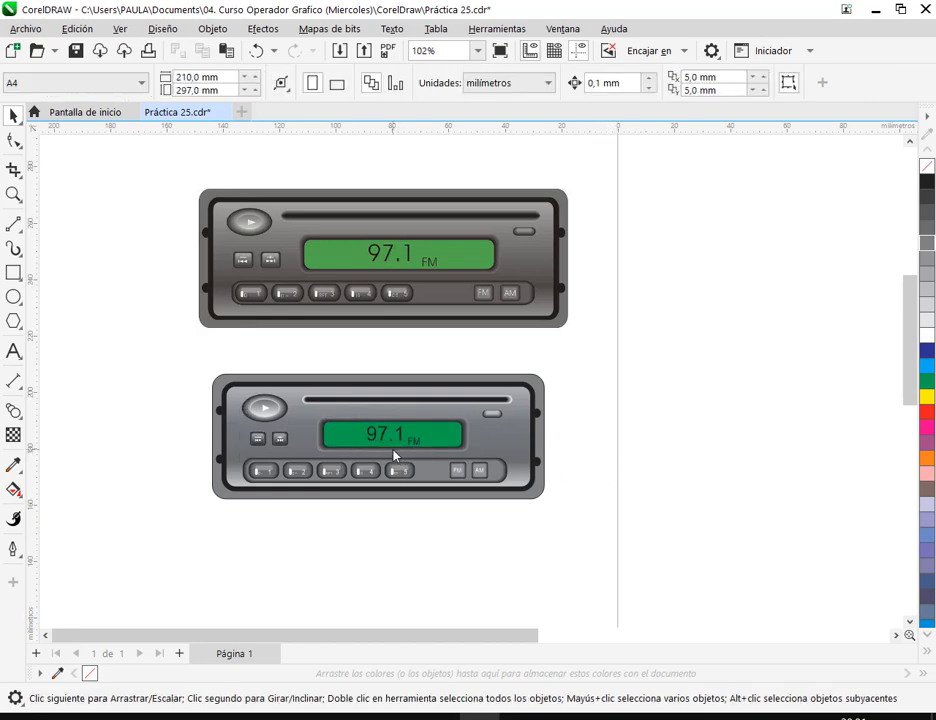
Delete the reference radio image above the drawn radio
left_click_drag(176, 420, 303, 460)
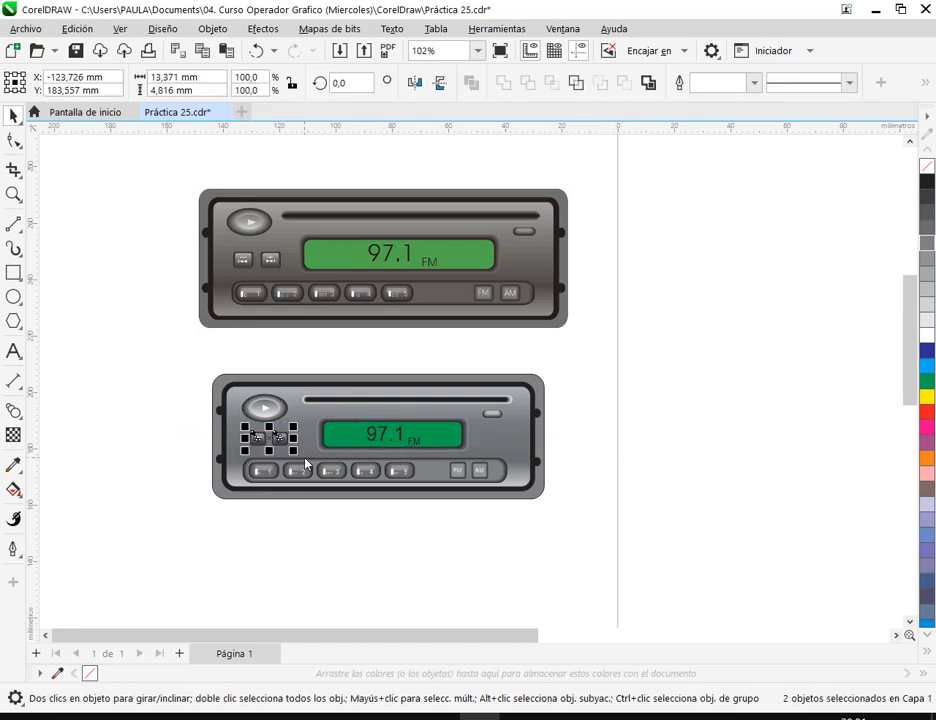
left_click(535, 295)
key("Delete")
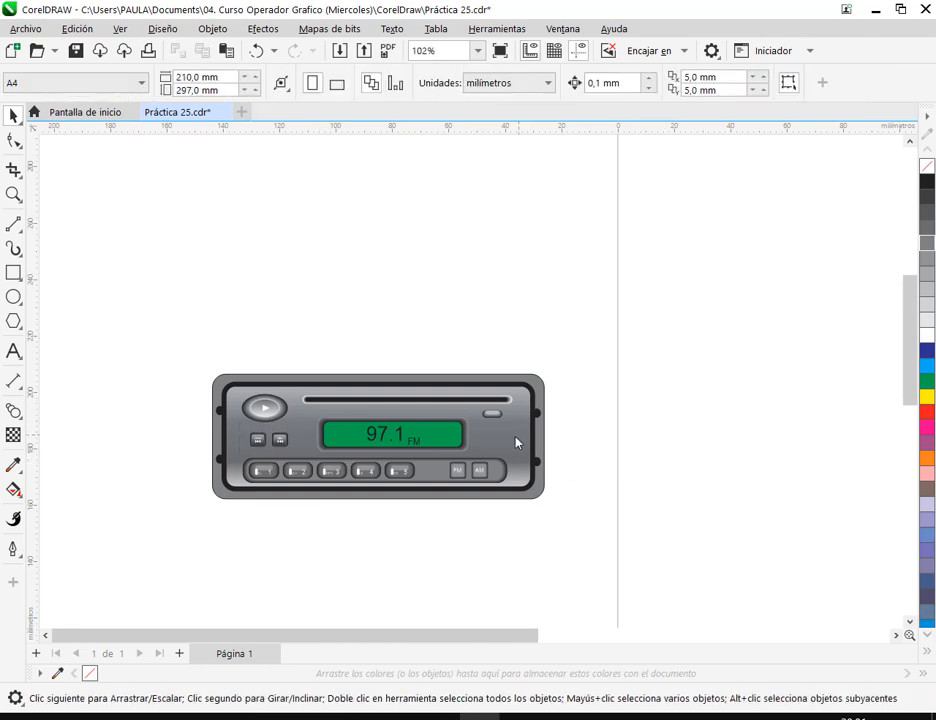
Try to move the whole drawn radio onto the page
left_click_drag(588, 352, 165, 537)
scroll(336, 500, "down", 2)
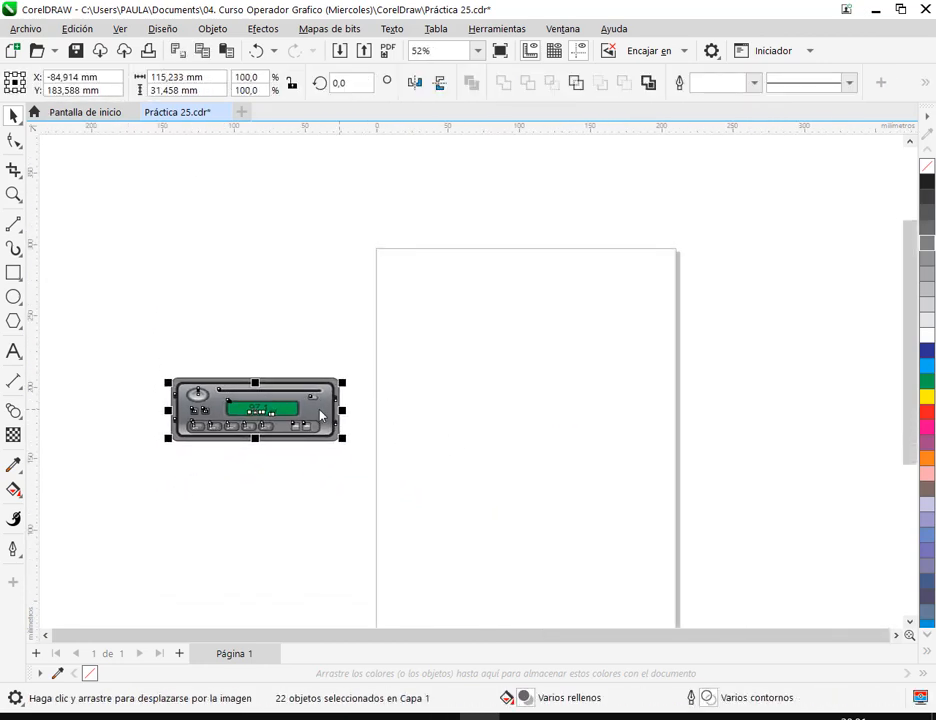
left_click_drag(318, 414, 589, 409)
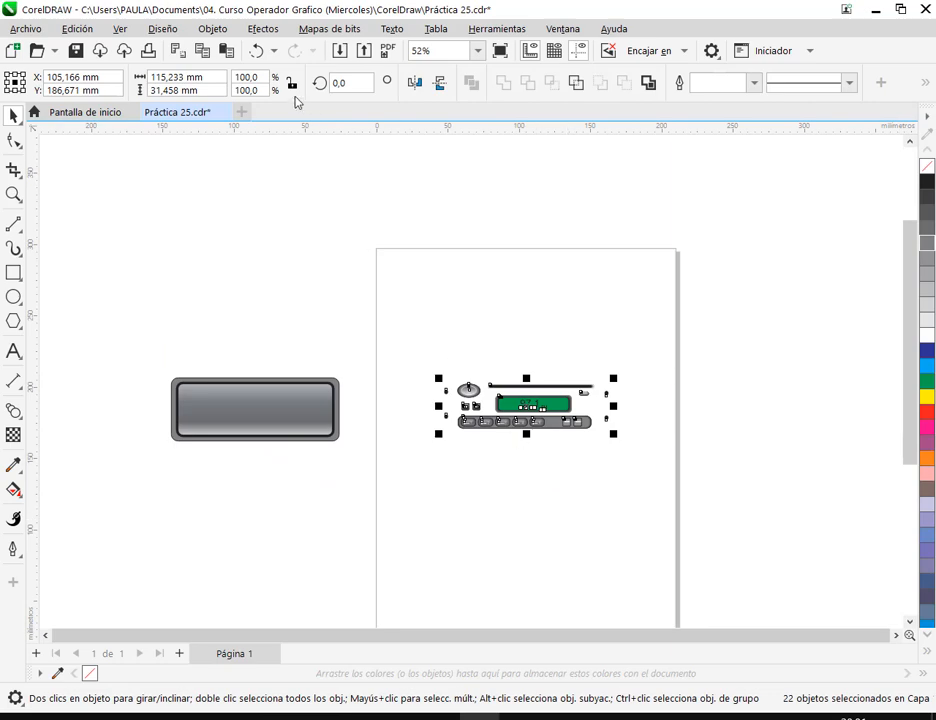
left_click(257, 50)
left_click(386, 278)
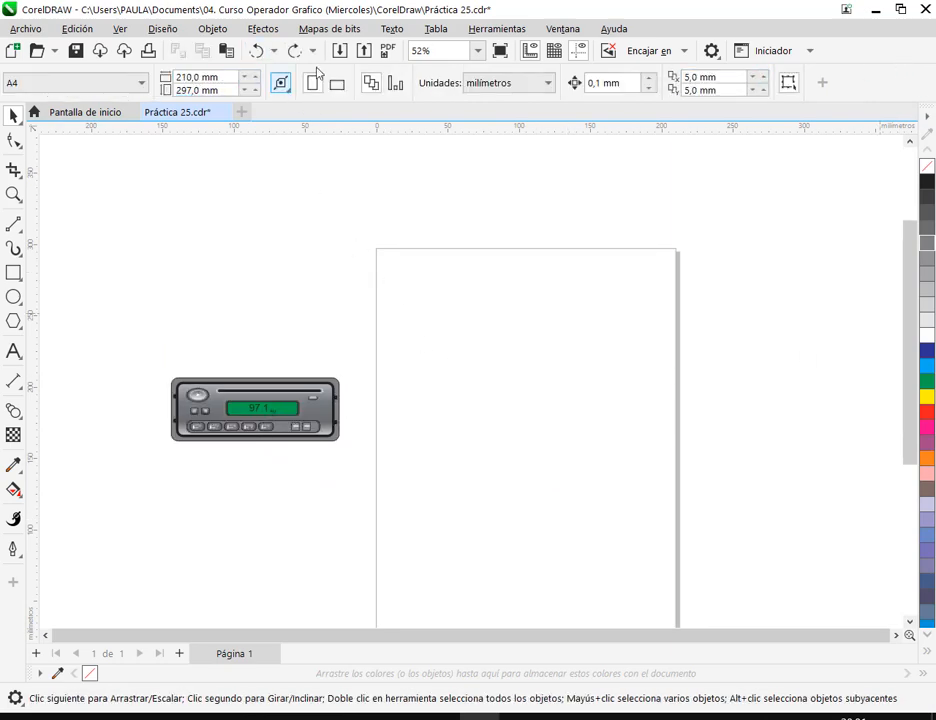
Unlock the two locked background rectangles of the radio through the list of page objects
left_click(565, 32)
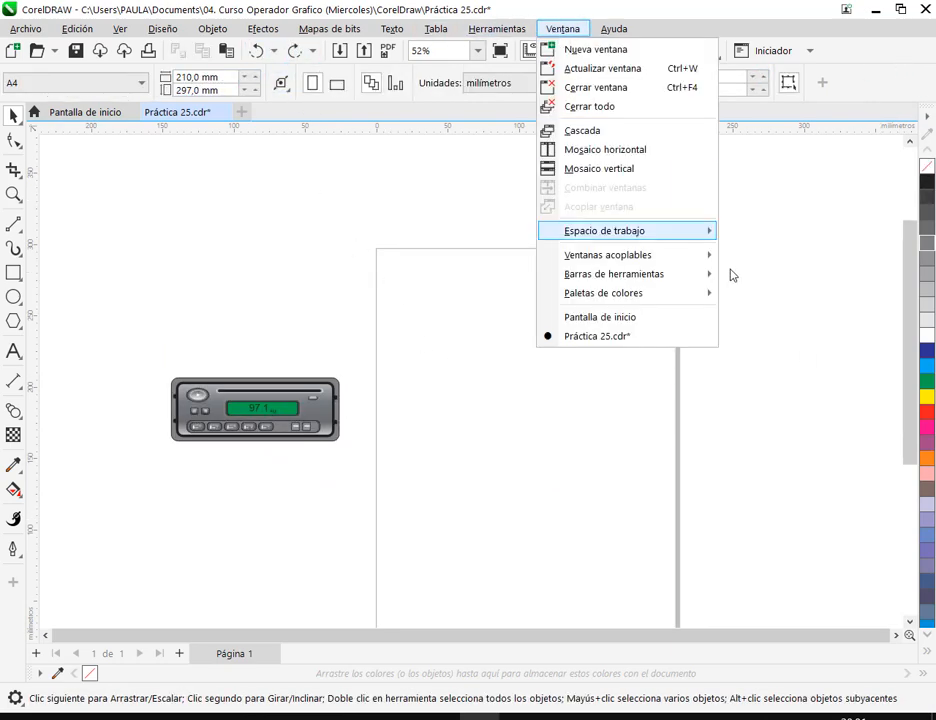
mouse_move(681, 260)
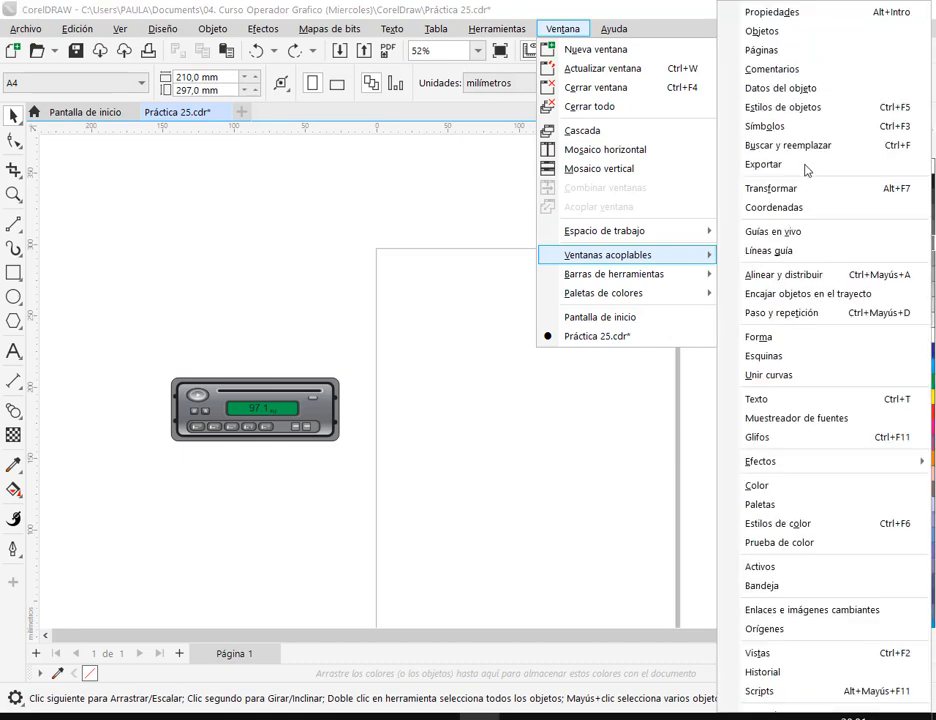
left_click(788, 31)
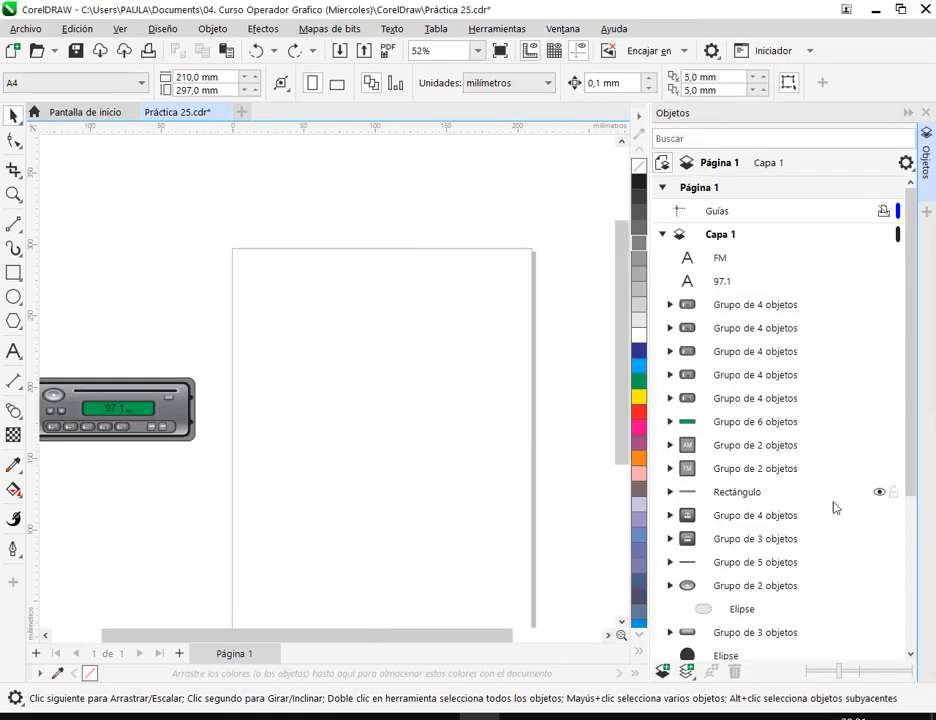
scroll(673, 590, "down", 5)
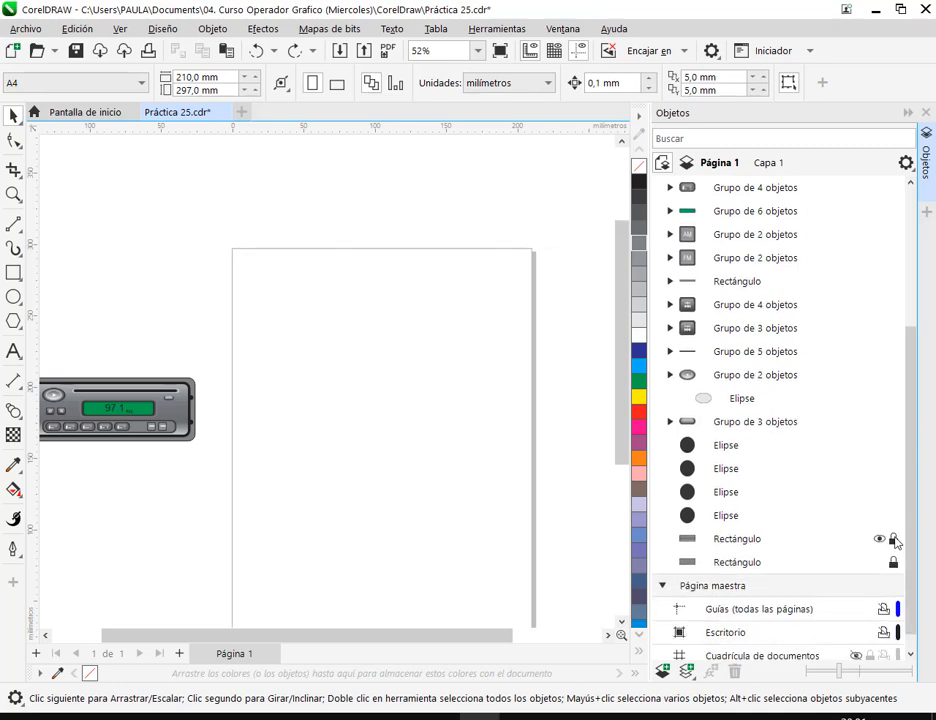
left_click(907, 113)
Select the complete radio, body included, and move it onto the page
left_click_drag(418, 334, 104, 508)
left_click_drag(211, 437, 491, 441)
left_click(420, 226)
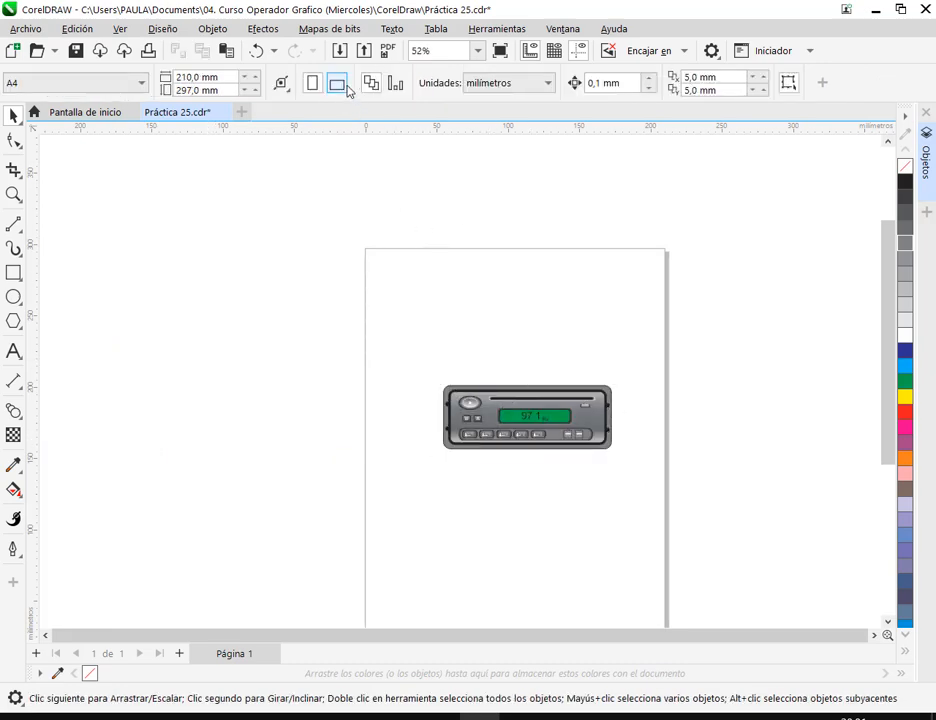
Switch the A4 page to landscape and enlarge the radio to about 225 mm wide, placed inside the page
left_click(347, 88)
left_click_drag(363, 334, 768, 520)
left_click_drag(623, 443, 535, 440)
left_click(602, 309)
Save the finished radio drawing
scroll(564, 345, "up", 3)
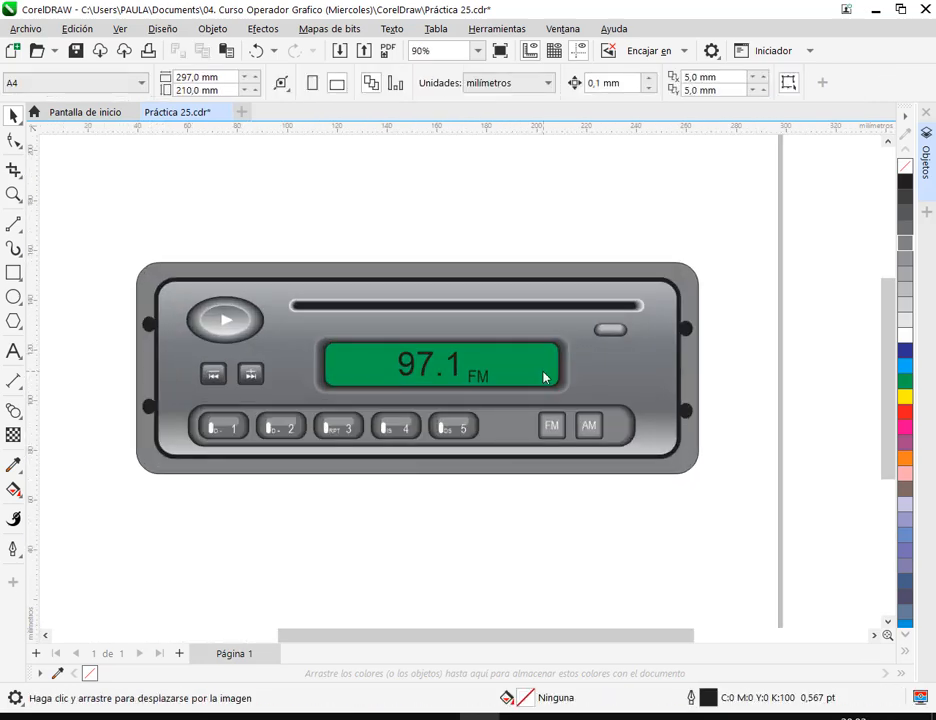
left_click(75, 50)
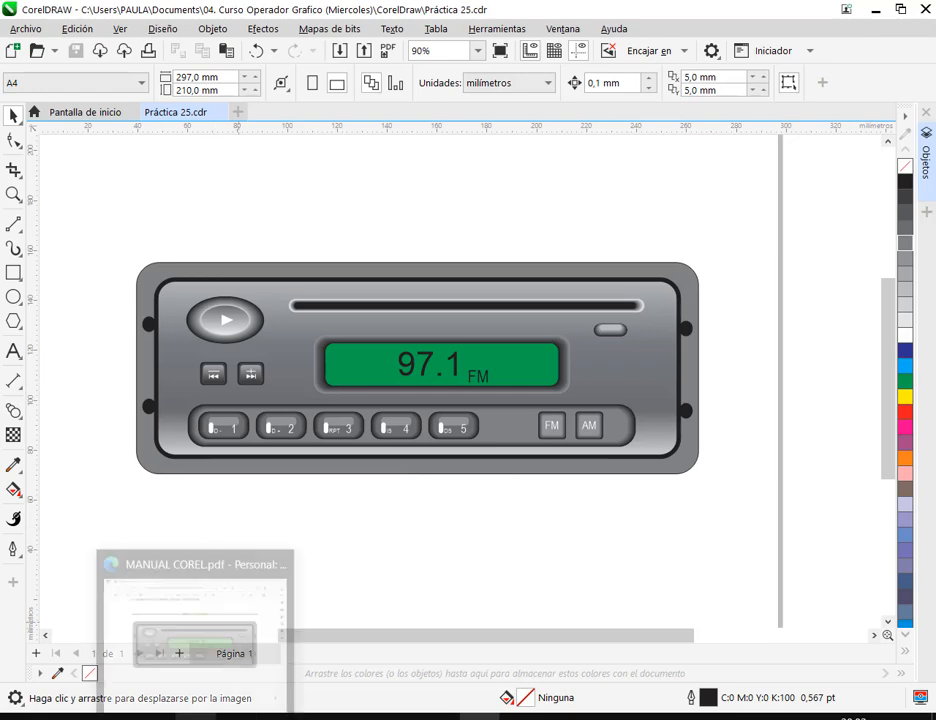
Look up the next exercise, Práctica 26, in MANUAL COREL.pdf and switch to the Google Meet call's messages
left_click(201, 698)
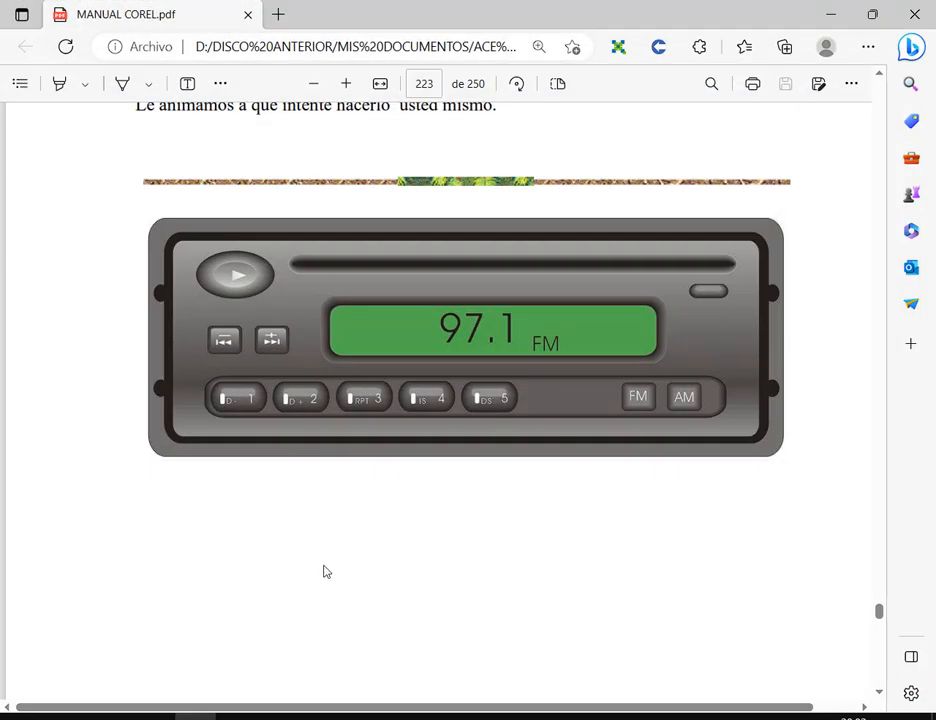
scroll(323, 571, "down", 10)
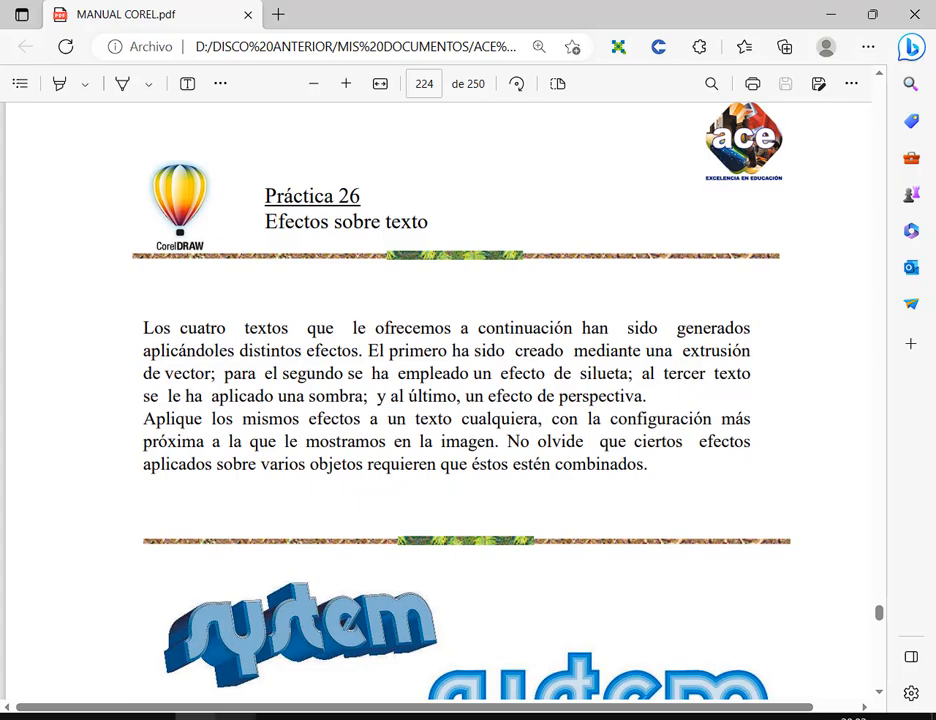
mouse_move(236, 714)
left_click(94, 627)
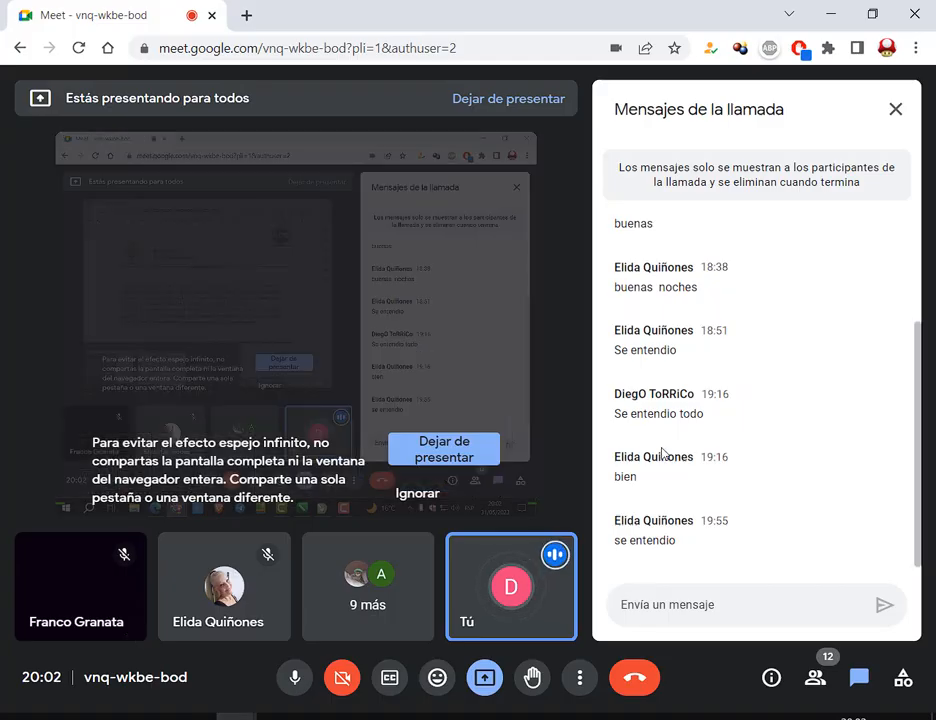
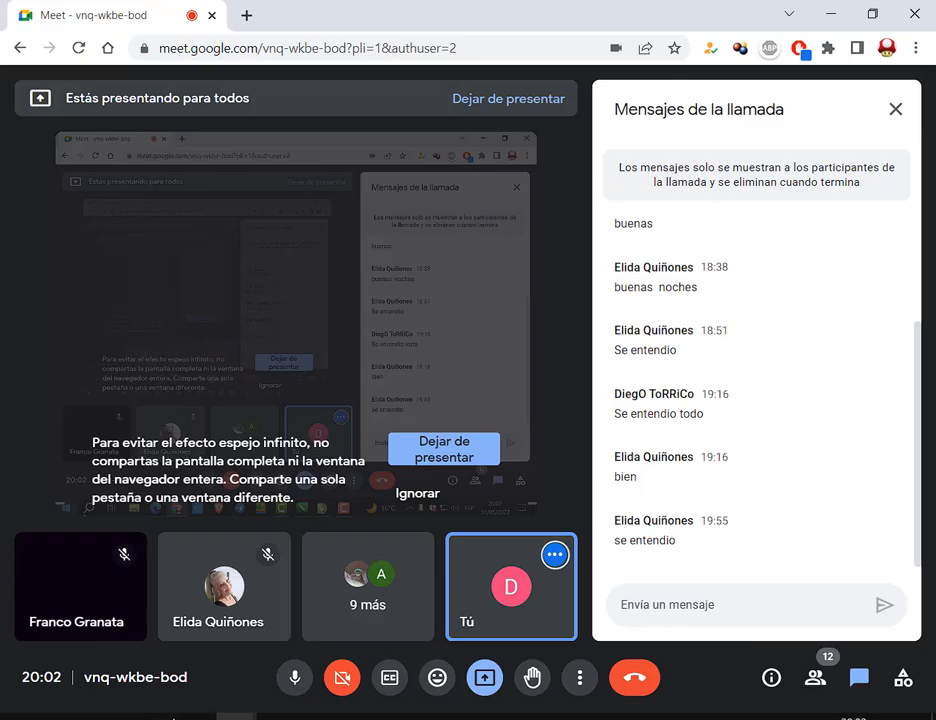
Look up Práctica 27 in MANUAL COREL.pdf and read its instructions for blending two straight lines into a 3D-looking surface
left_click(195, 717)
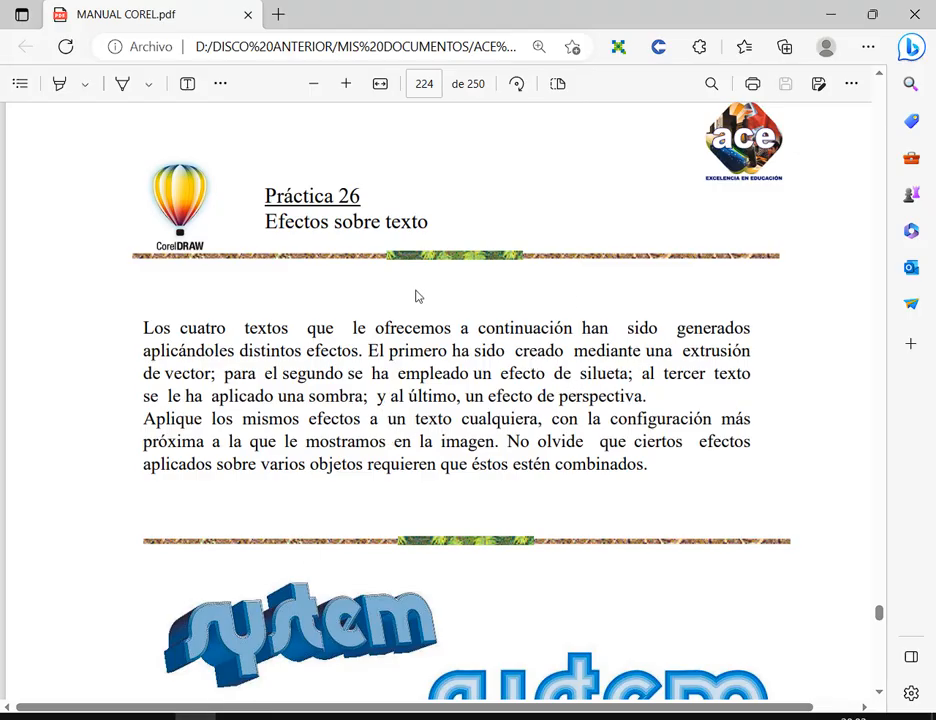
scroll(603, 332, "up", 10)
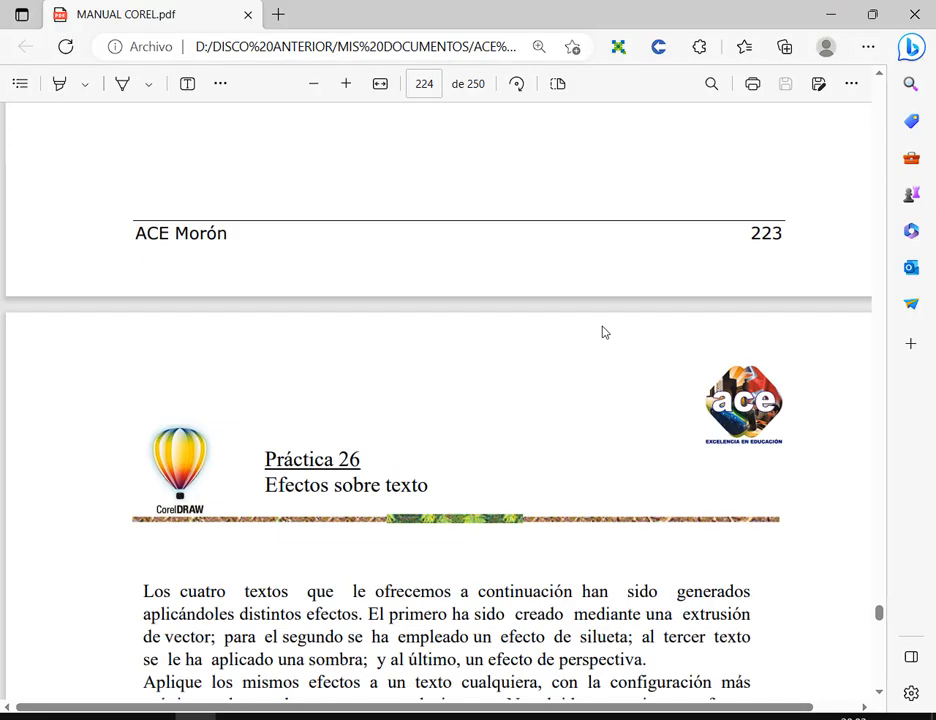
scroll(514, 324, "down", 3)
scroll(530, 347, "down", 10)
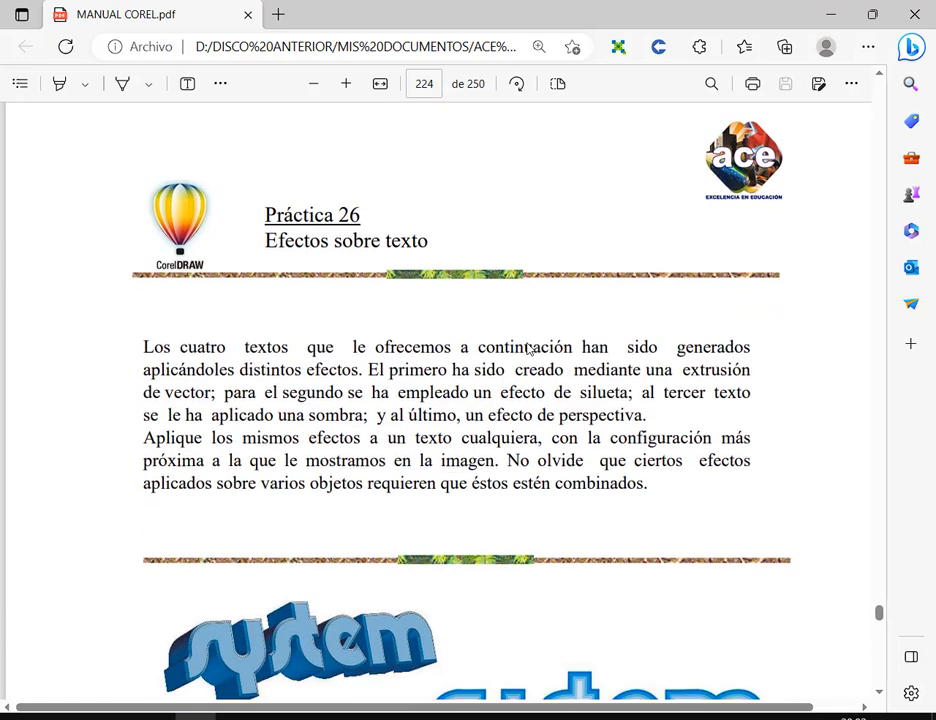
scroll(532, 348, "down", 4)
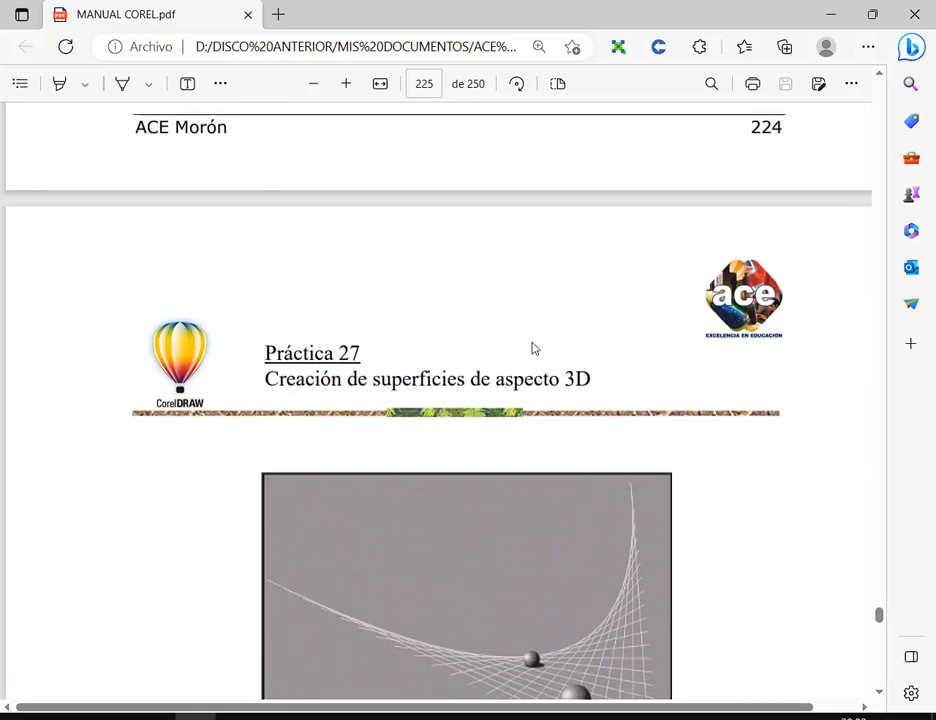
scroll(532, 348, "down", 1)
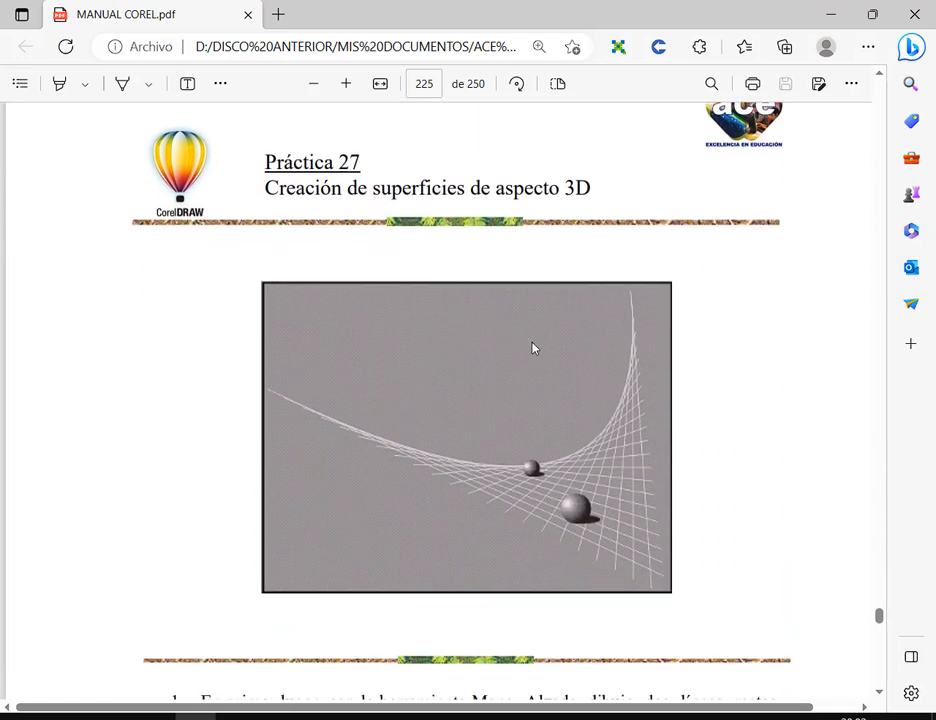
triple_click(288, 168)
left_click(588, 411)
scroll(668, 332, "down", 15)
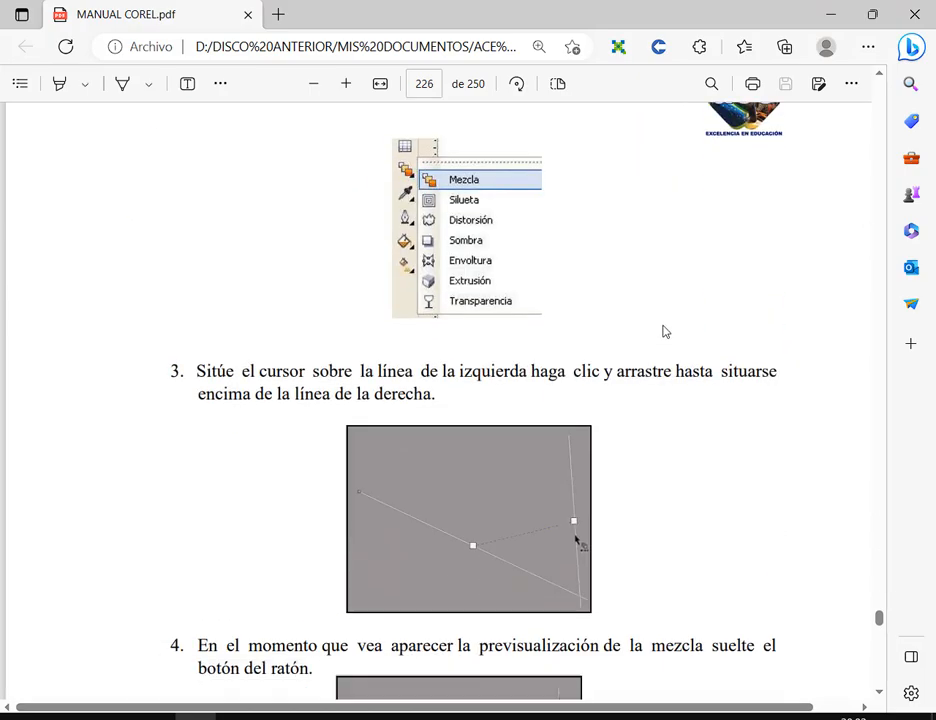
scroll(662, 328, "up", 15)
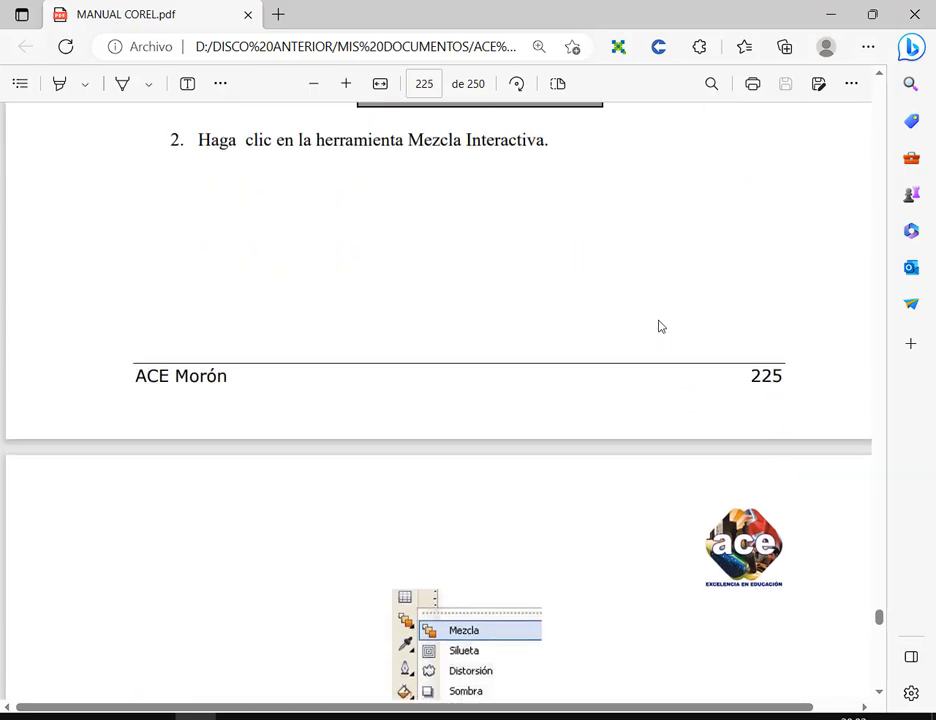
scroll(659, 326, "down", 20)
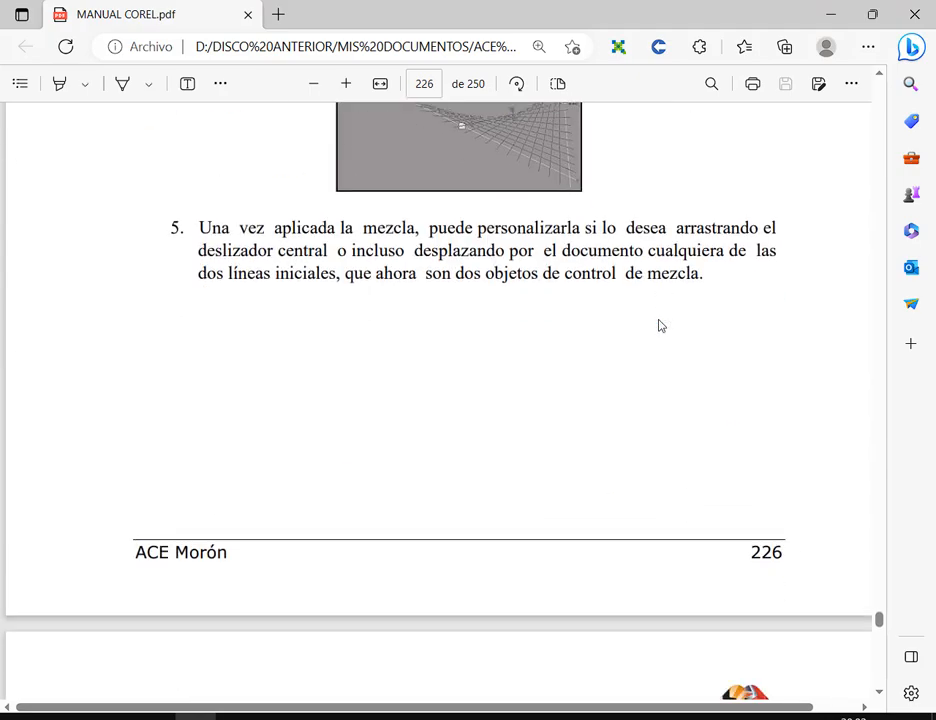
scroll(733, 520, "down", 10)
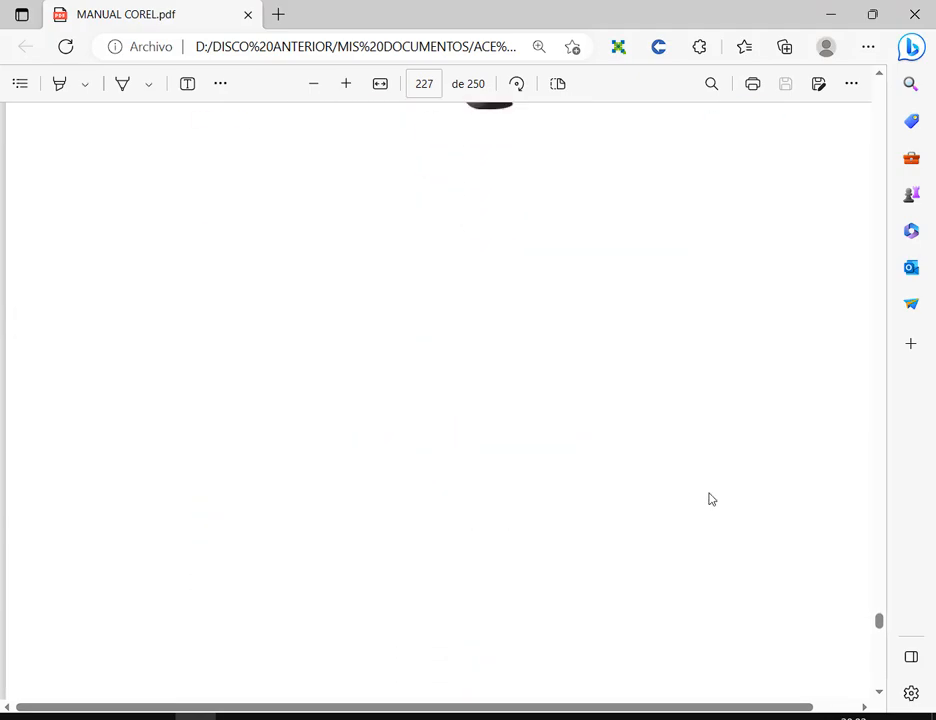
scroll(694, 508, "up", 15)
scroll(684, 532, "up", 18)
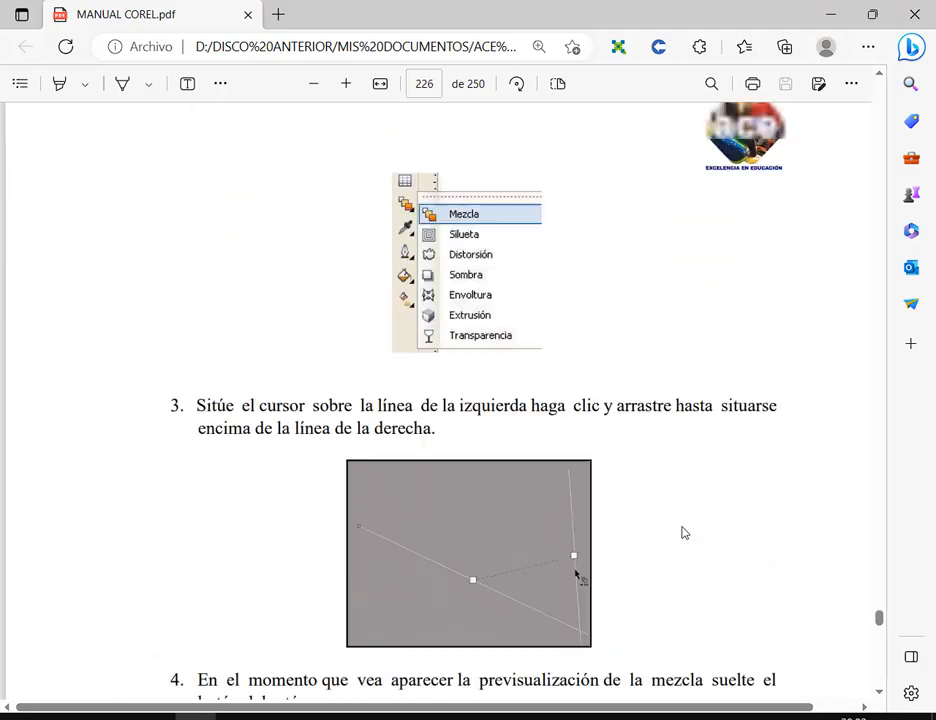
scroll(684, 532, "down", 3)
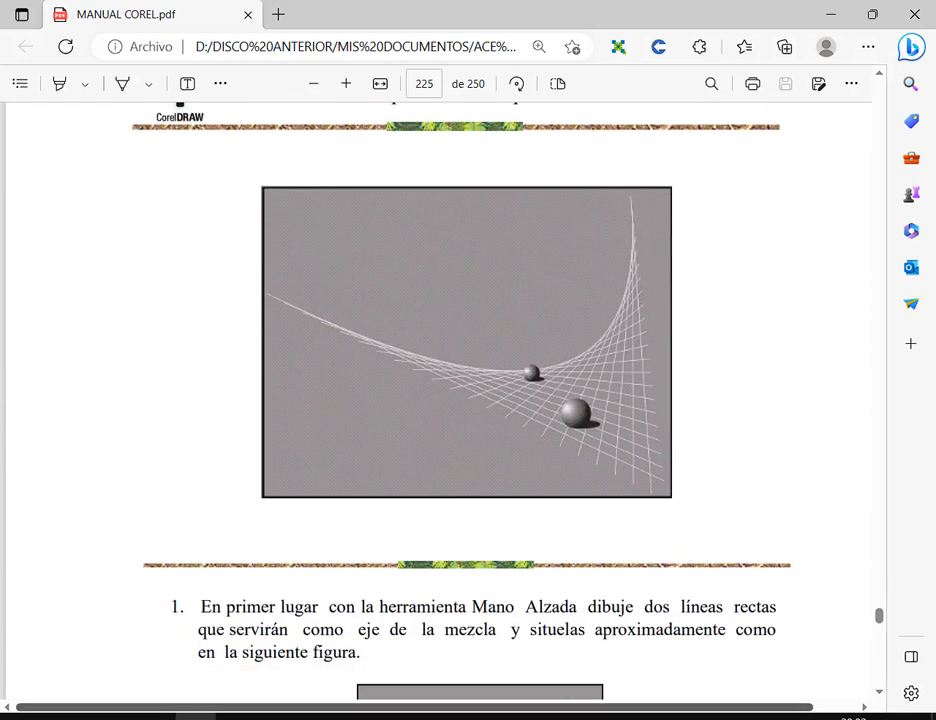
Switch to CorelDRAW, close Práctica 25.cdr and create a new portrait A4 document in CMYK at 300 ppp
left_click(500, 716)
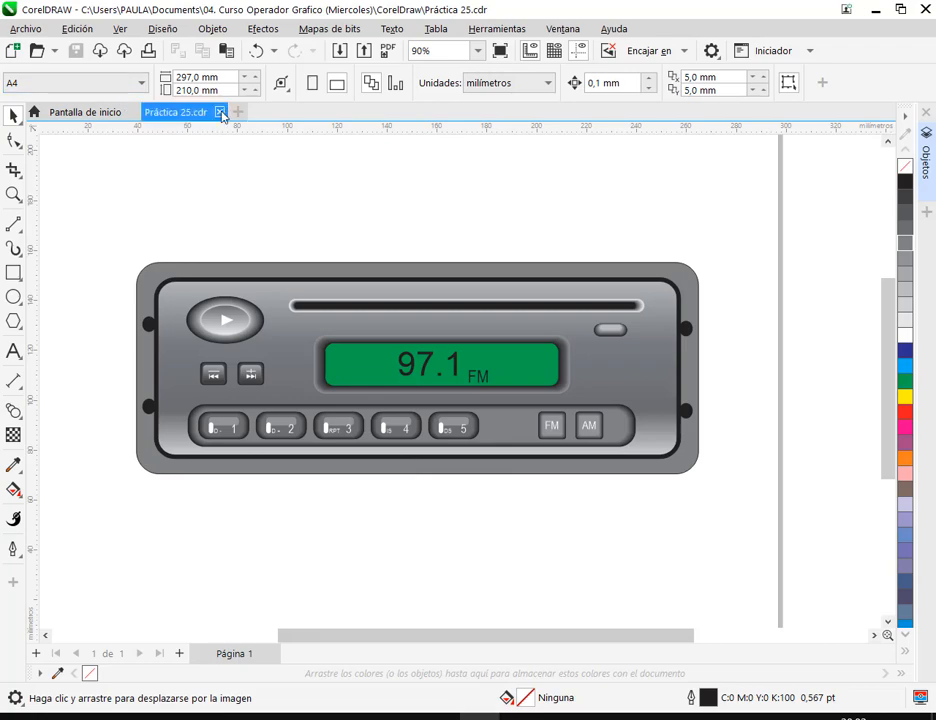
left_click(221, 112)
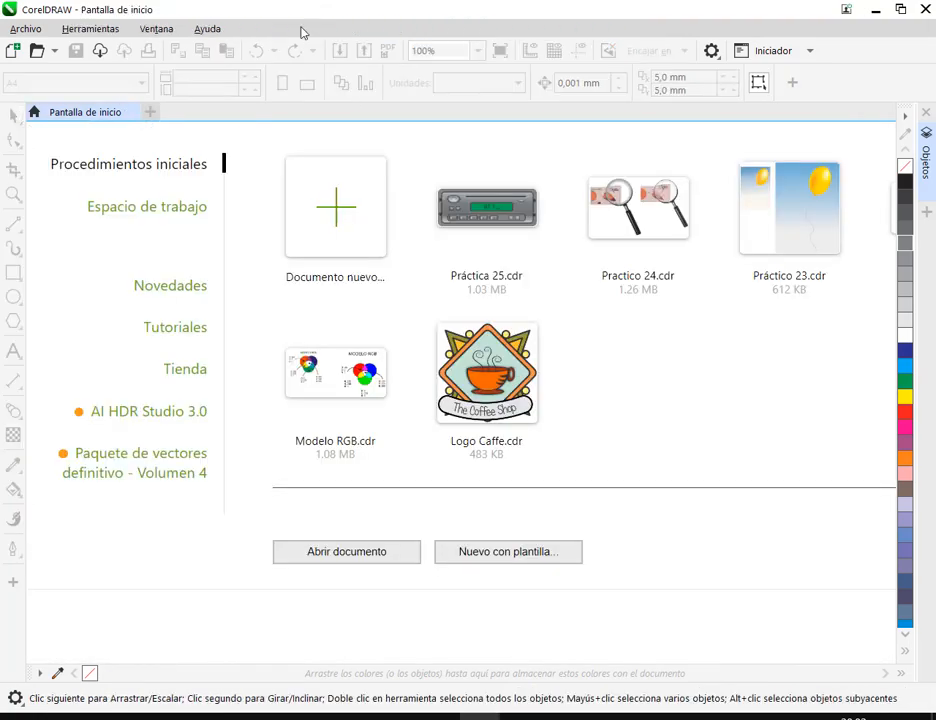
left_click(350, 207)
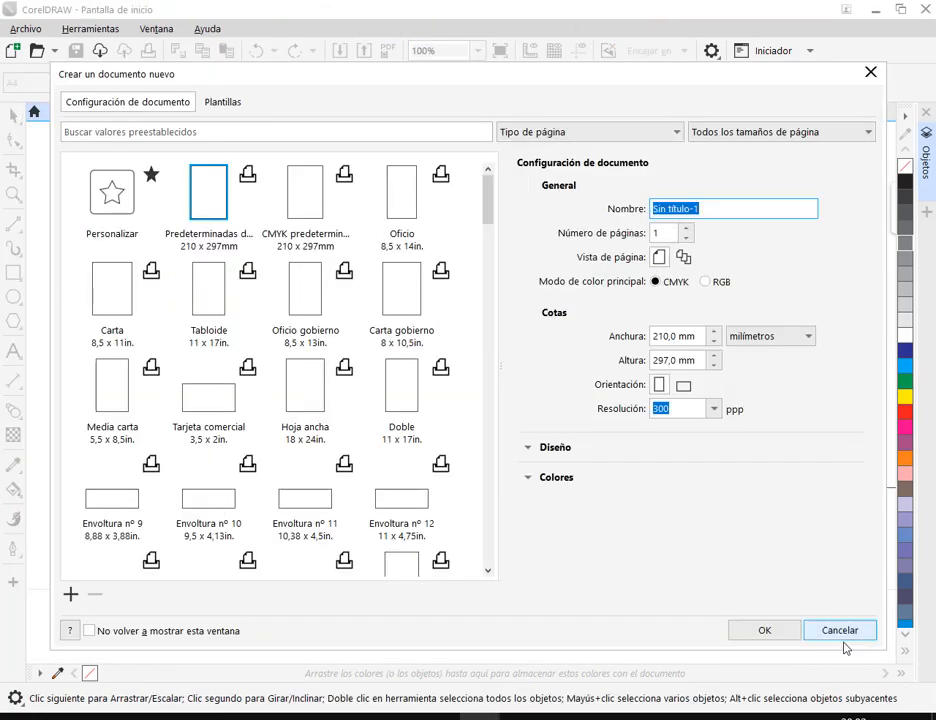
left_click(745, 630)
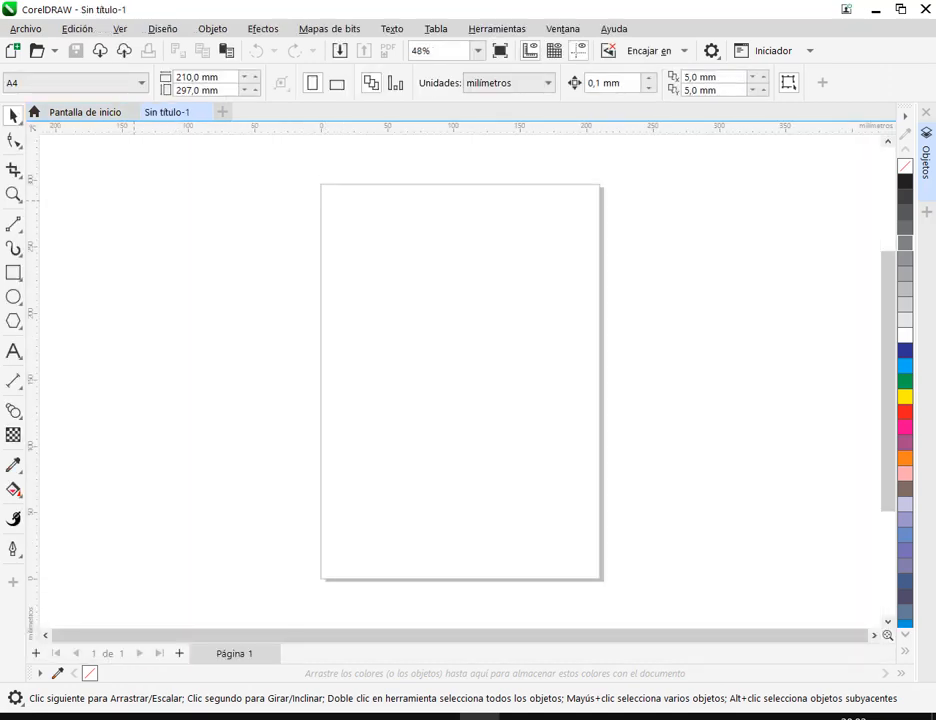
left_click(15, 223)
left_click(58, 263)
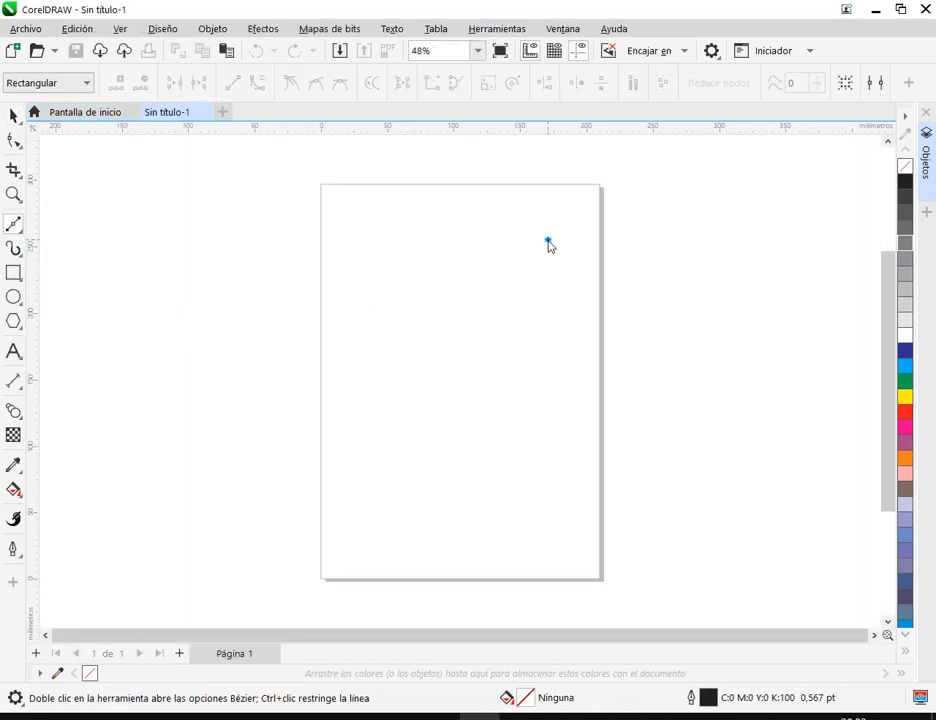
left_click(544, 463)
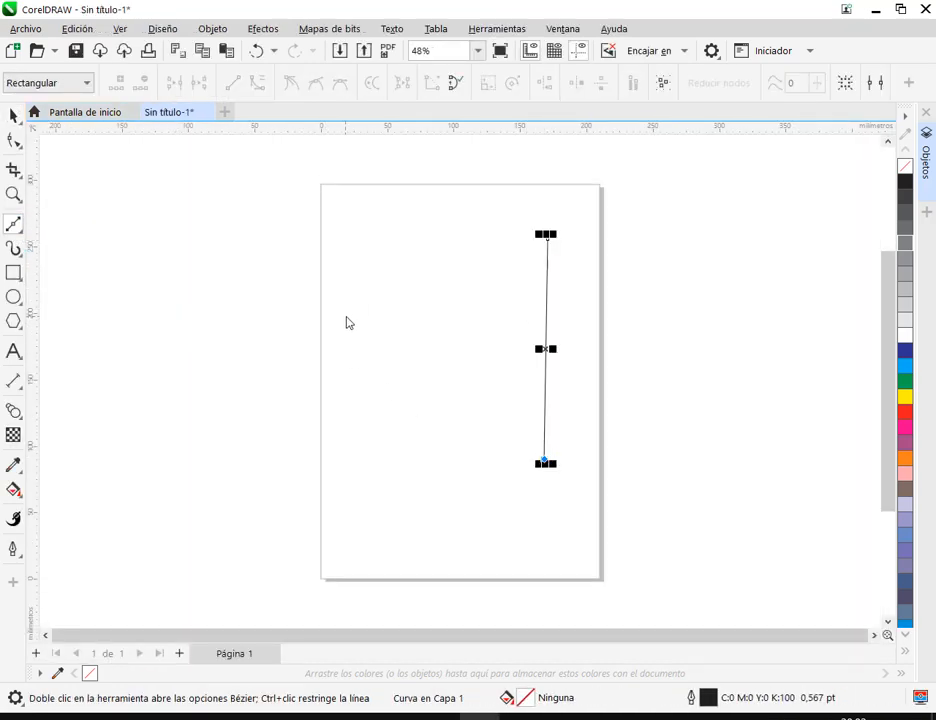
left_click(345, 319)
left_click(13, 115)
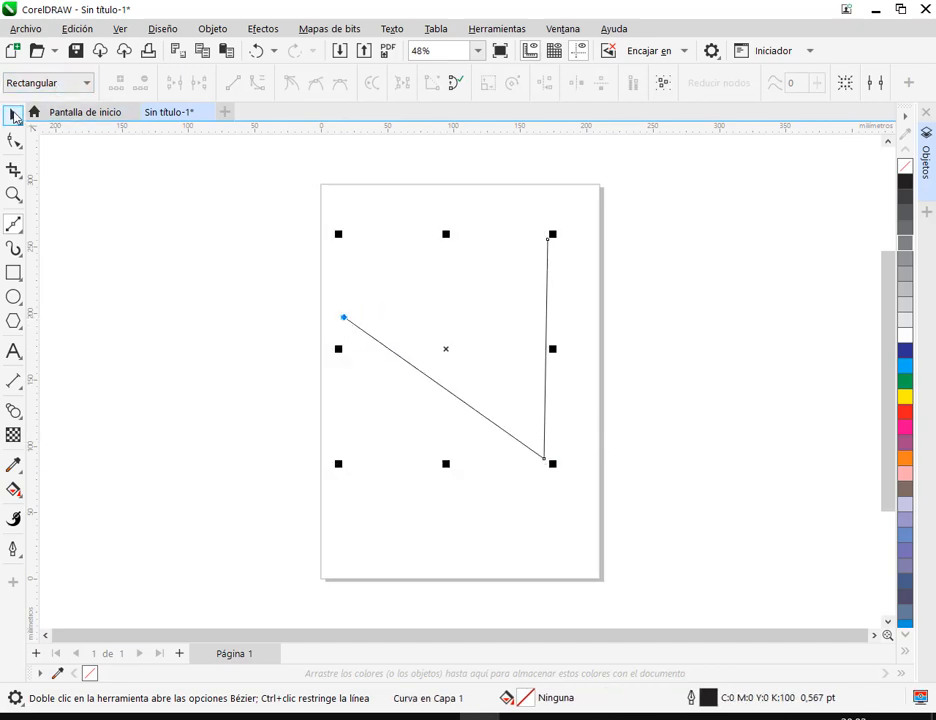
key("Escape")
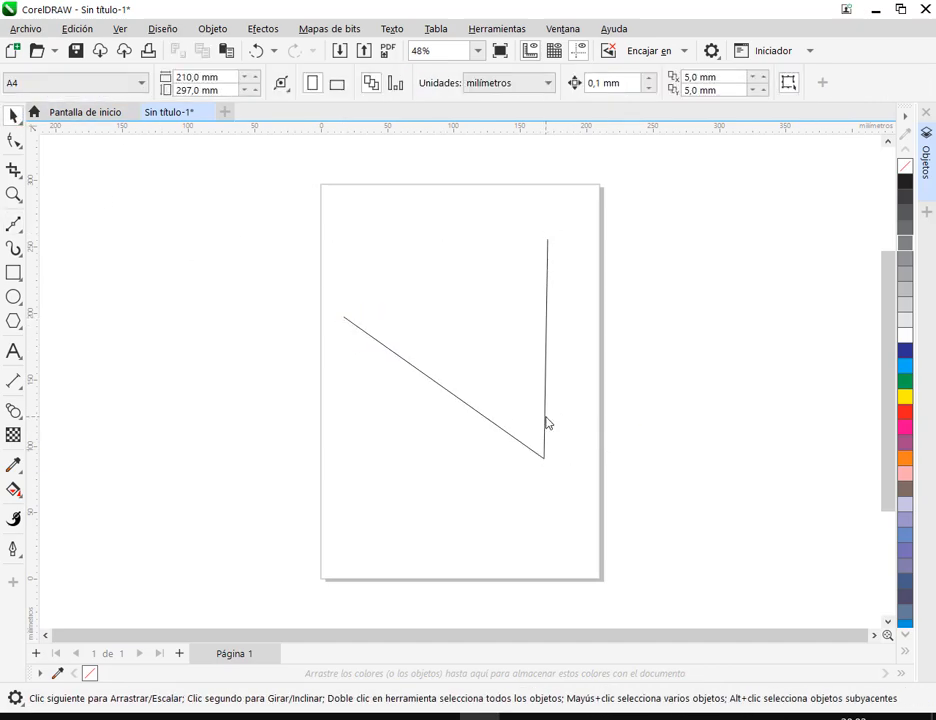
left_click(546, 421)
key("Delete")
Draw two crossing two-point lines on the page: a near-vertical one about 180 mm tall and a slanted one about 193 by 68 mm
left_click(12, 227)
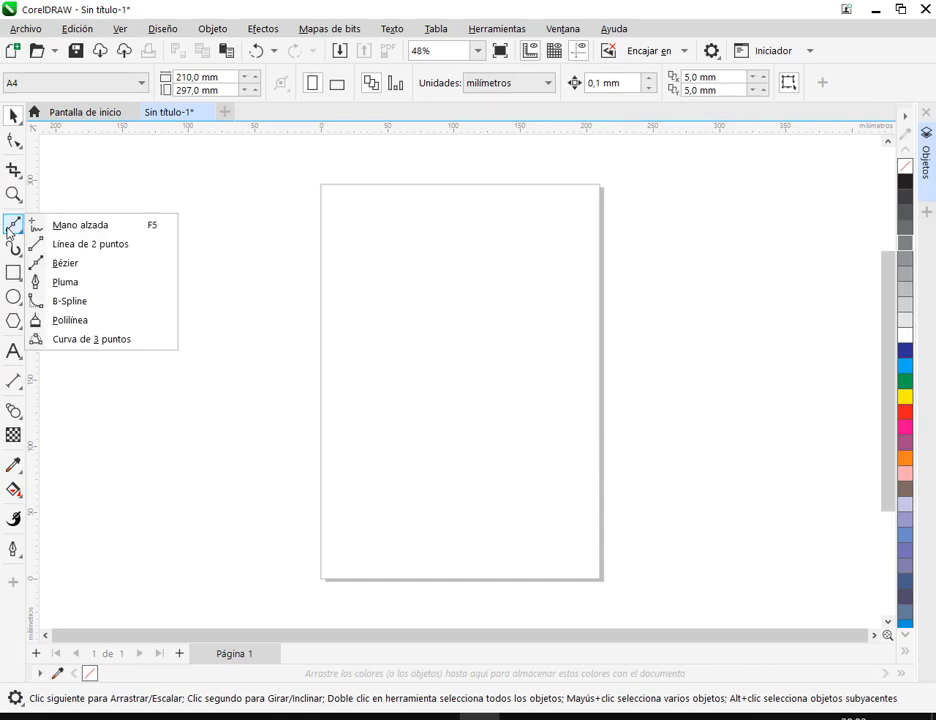
left_click(80, 244)
left_click_drag(543, 233, 540, 475)
left_click_drag(600, 460, 343, 372)
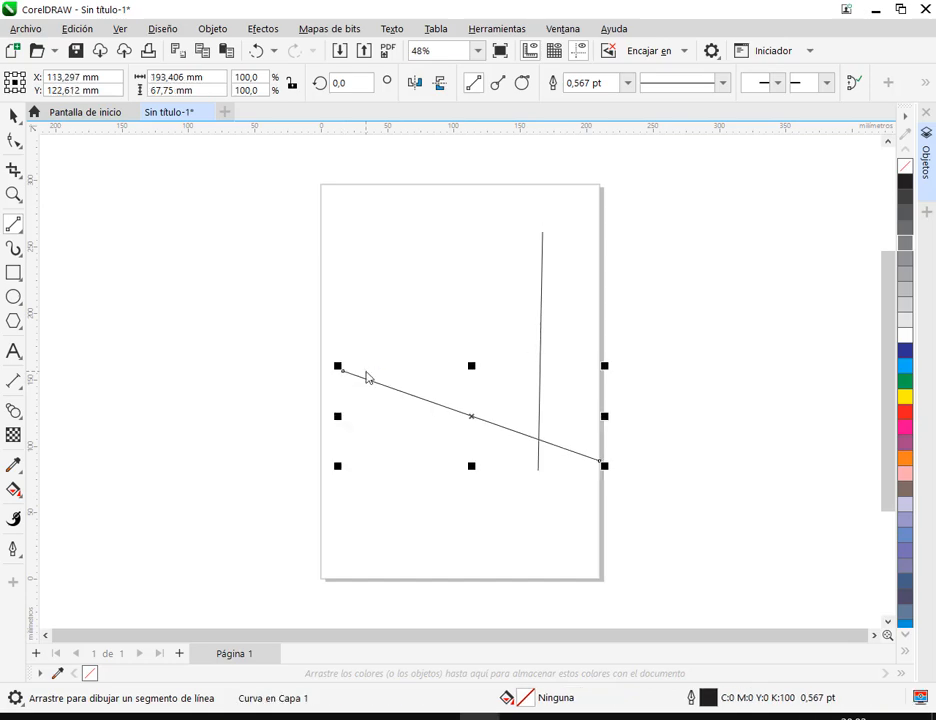
left_click(13, 116)
left_click(376, 357)
Move the near-vertical line slightly right, centring it at about X 171 mm, Y 168 mm
scroll(508, 403, "up", 2)
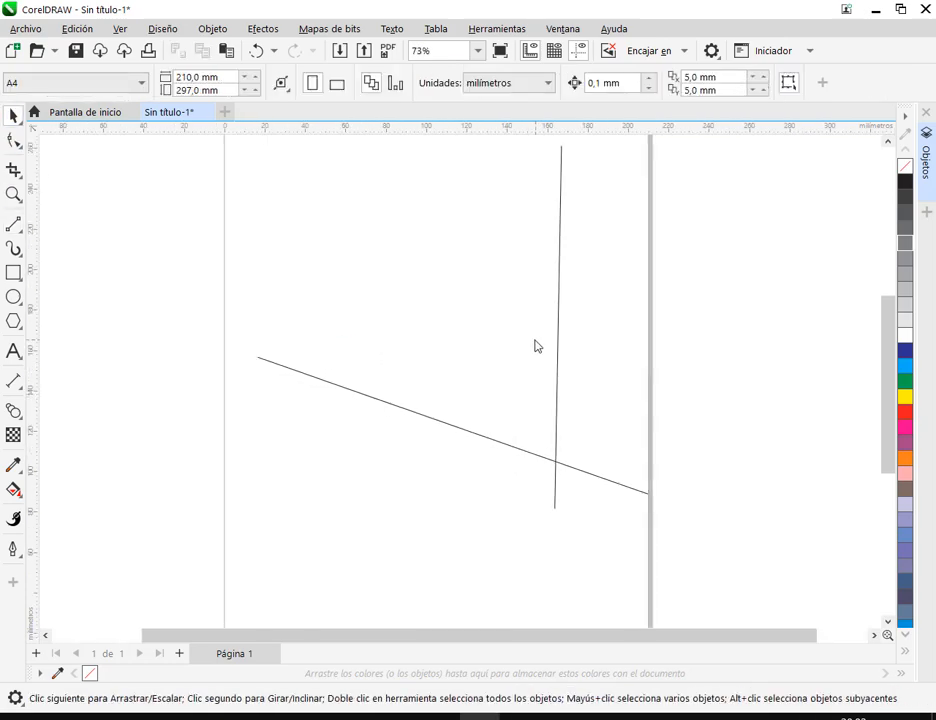
left_click_drag(535, 346, 527, 403)
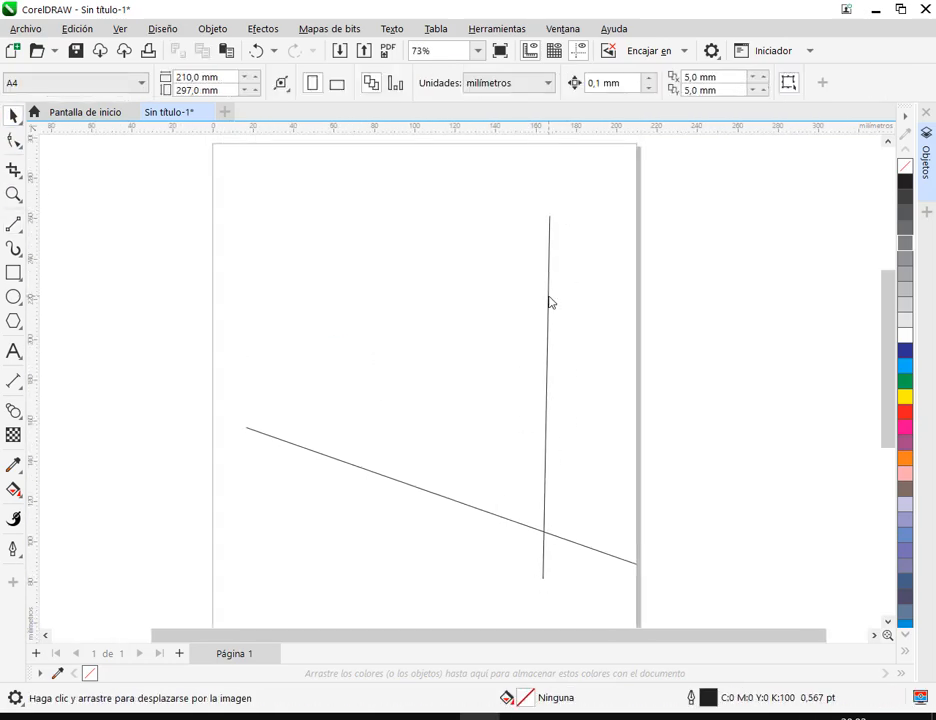
left_click_drag(549, 302, 560, 311)
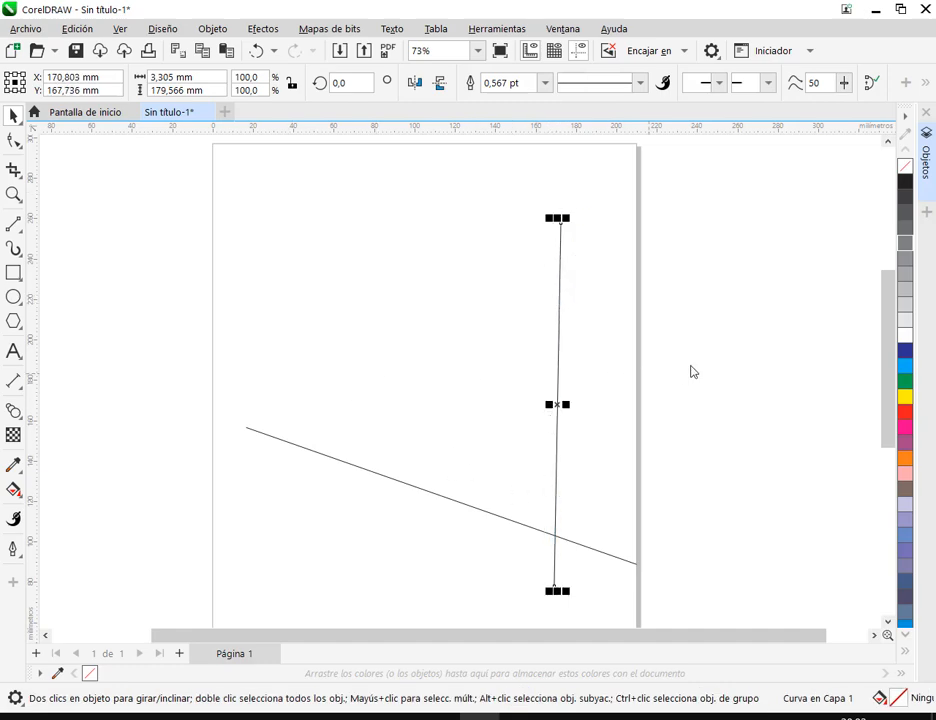
left_click(347, 362)
Blend the near-vertical line into the slanted one with 20 steps and reposition the two control lines to reshape the mesh
left_click(13, 410)
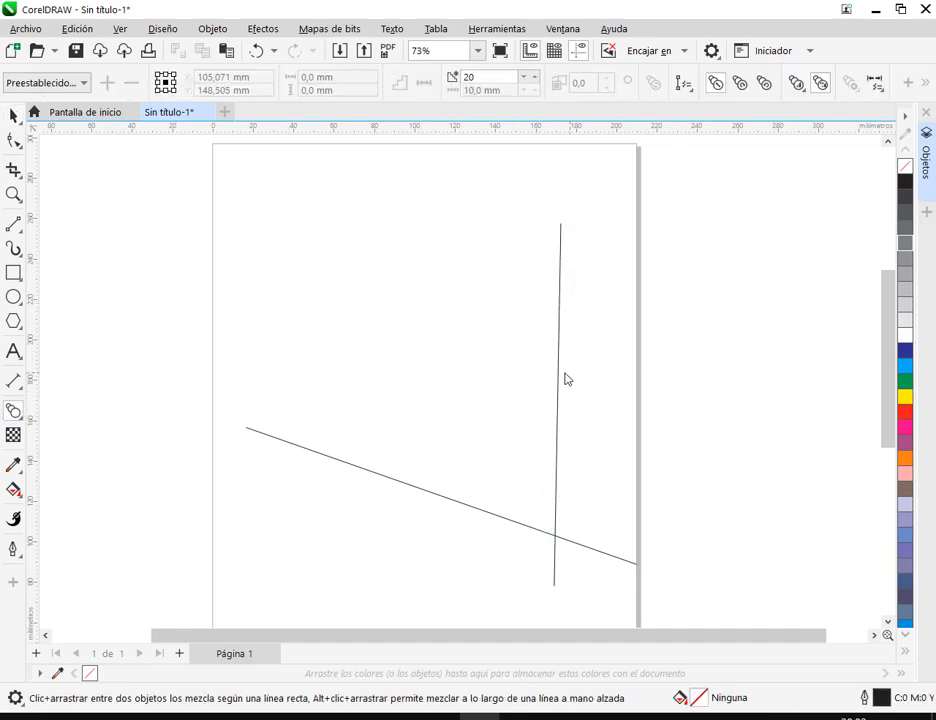
left_click_drag(557, 404, 305, 454)
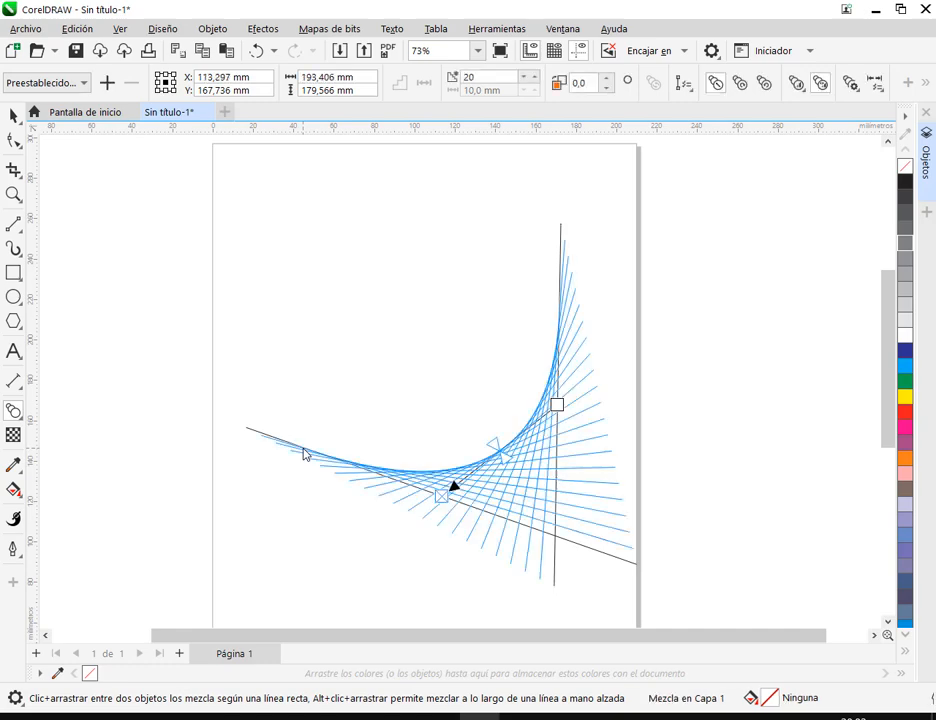
left_click(14, 116)
left_click(570, 590)
left_click_drag(556, 580, 582, 556)
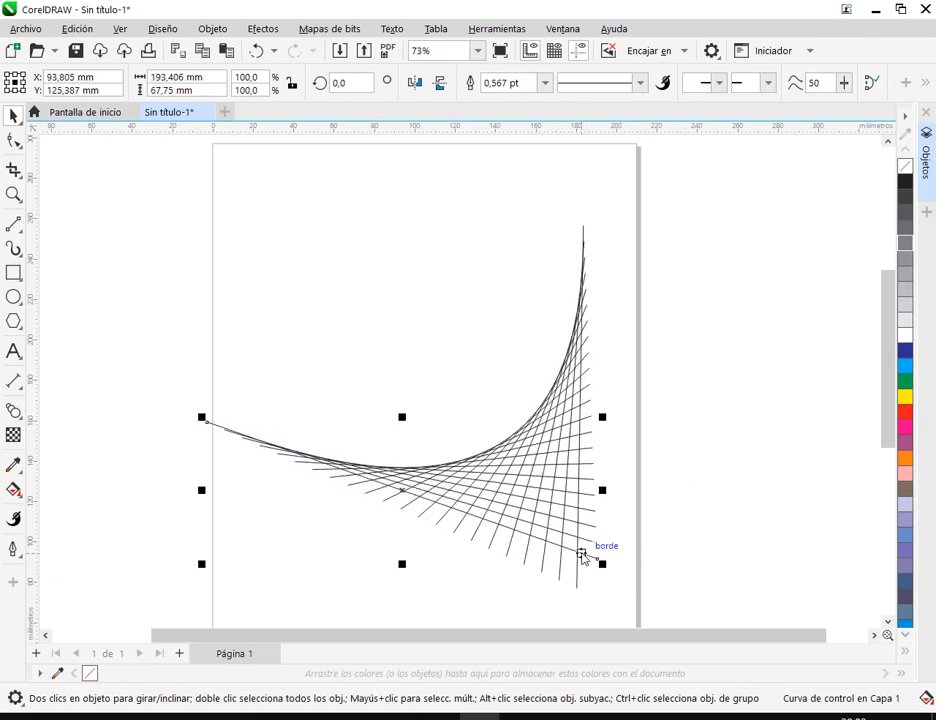
left_click(727, 436)
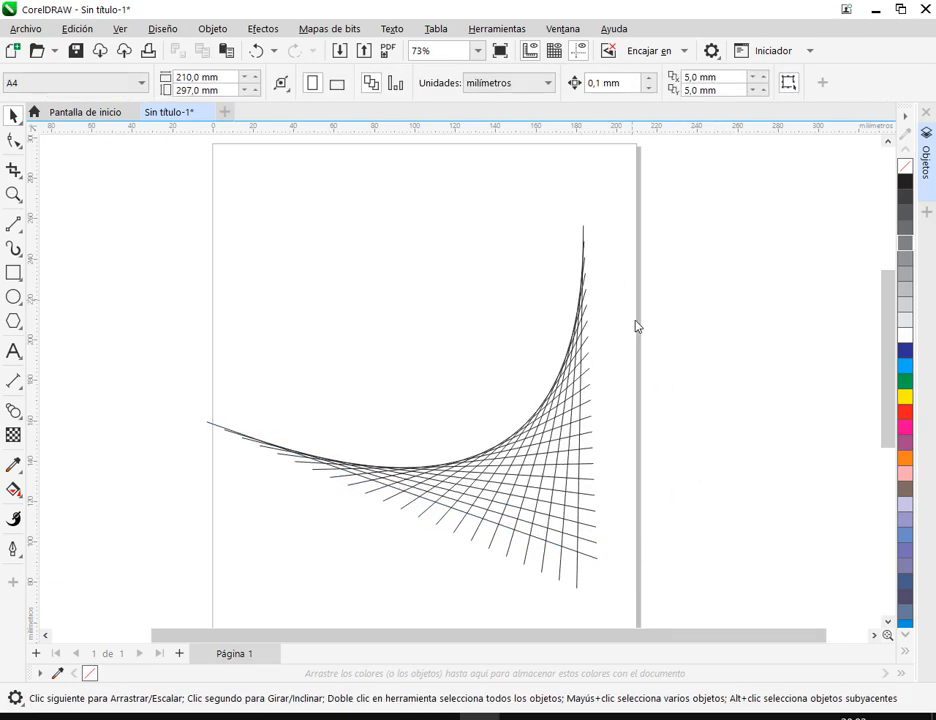
scroll(654, 445, "down", 2)
left_click_drag(650, 409, 637, 373)
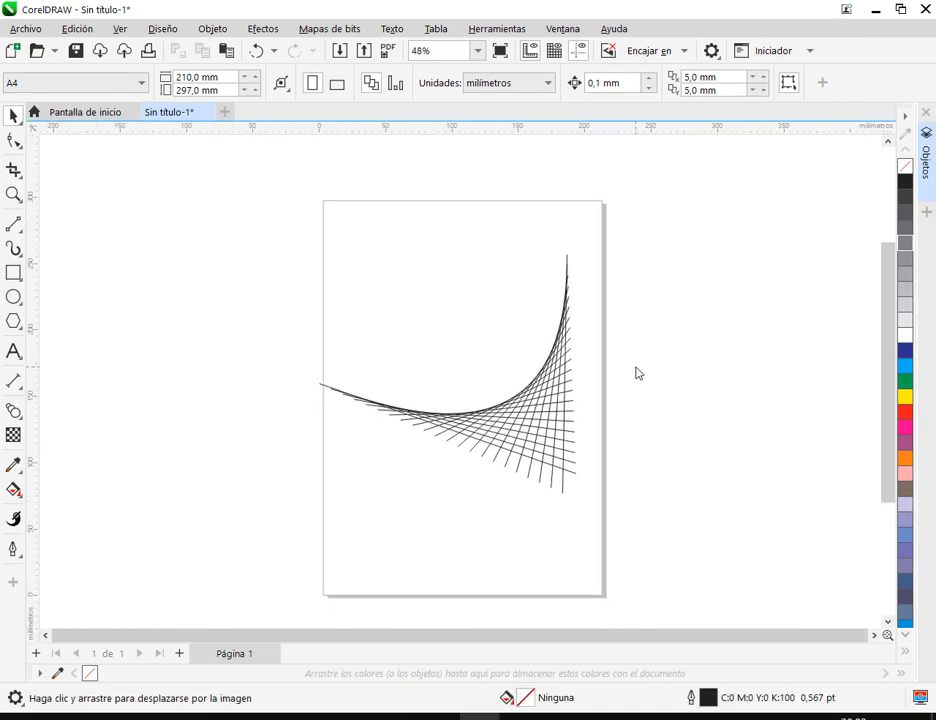
left_click_drag(284, 397, 357, 397)
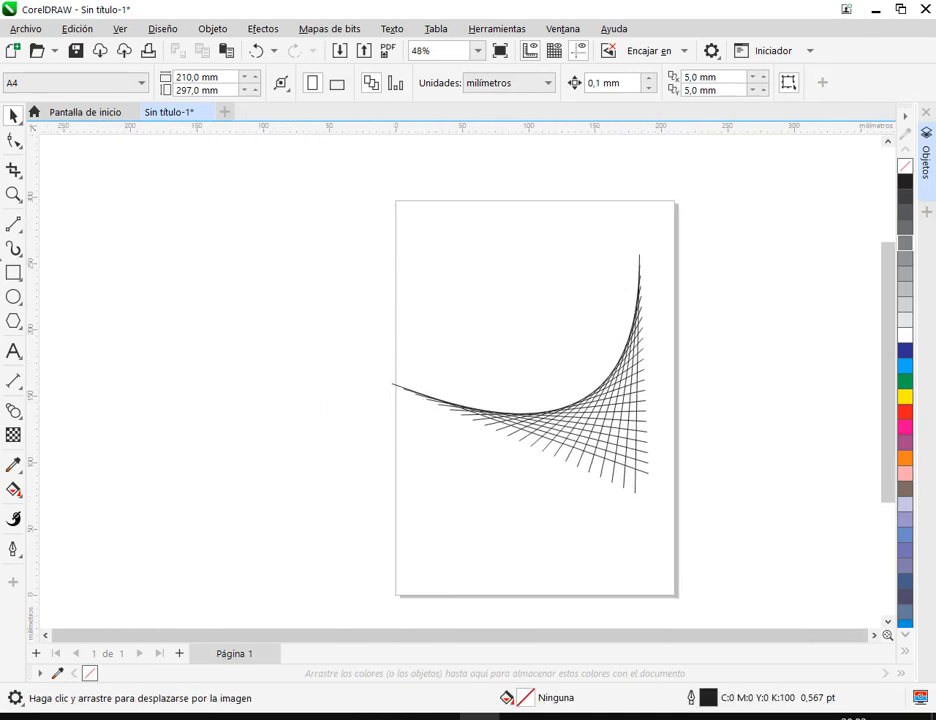
left_click(14, 224)
left_click_drag(113, 384, 338, 196)
left_click(15, 118)
left_click(92, 209)
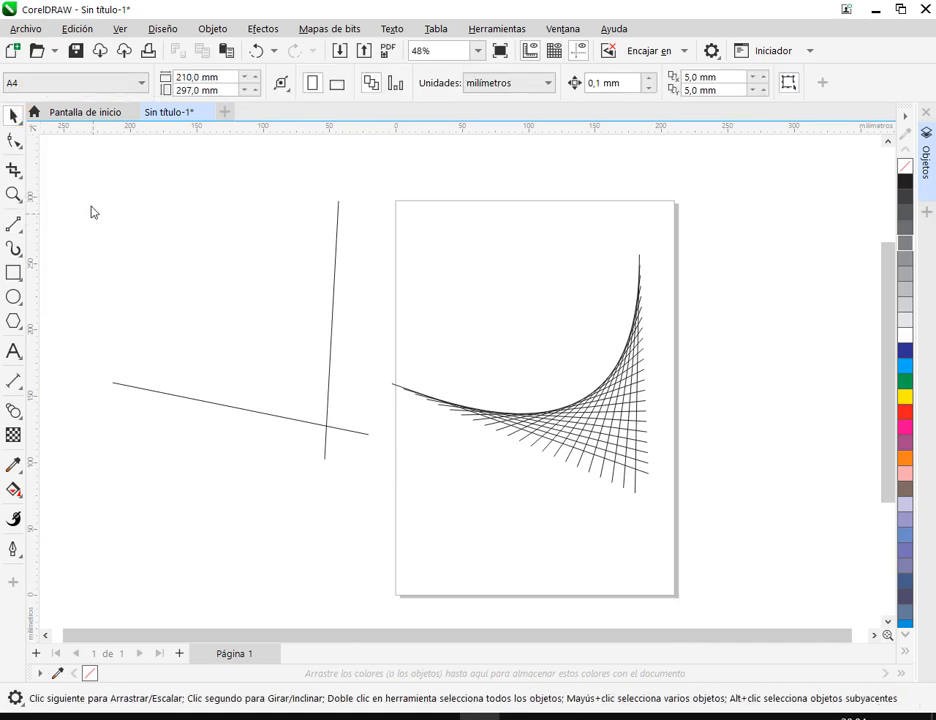
left_click_drag(92, 209, 122, 264)
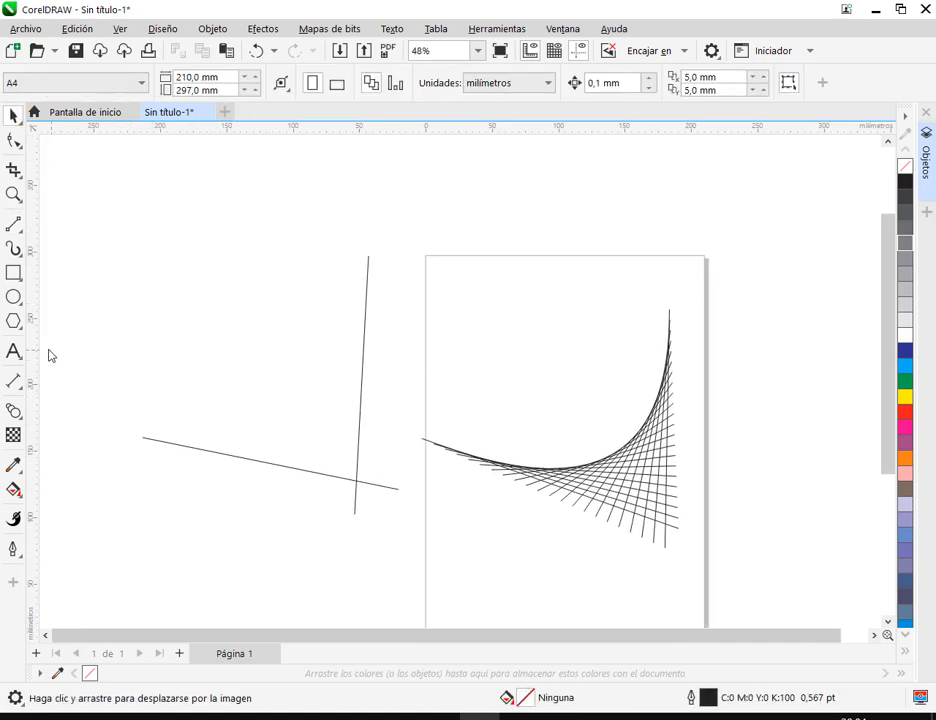
left_click_drag(405, 221, 110, 565)
key("Delete")
Draw a second crossing pair left of the page, one near-vertical about 189 mm tall, one slanted about 207 mm wide, and blend them with 20 steps
left_click(15, 224)
left_click_drag(352, 255, 341, 506)
left_click_drag(100, 401, 372, 497)
left_click(14, 115)
left_click(200, 269)
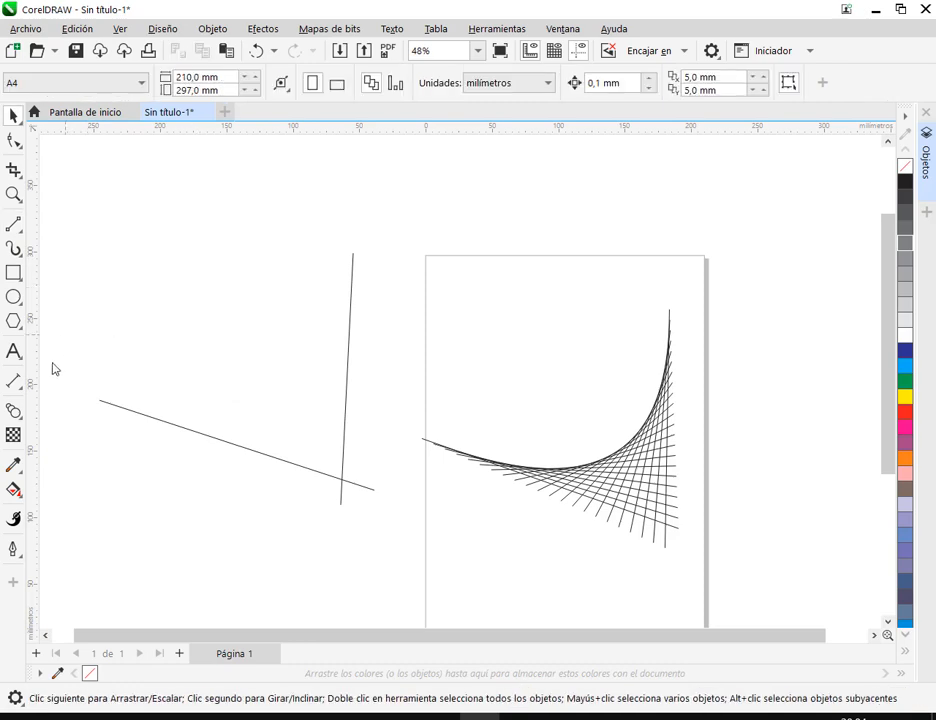
left_click(14, 410)
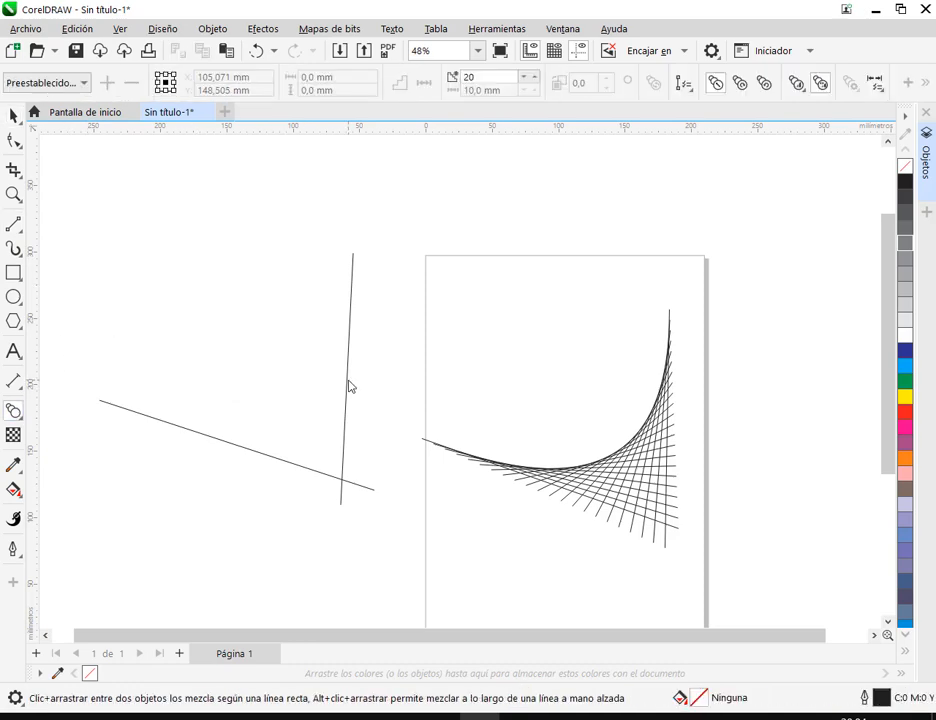
left_click_drag(348, 381, 260, 458)
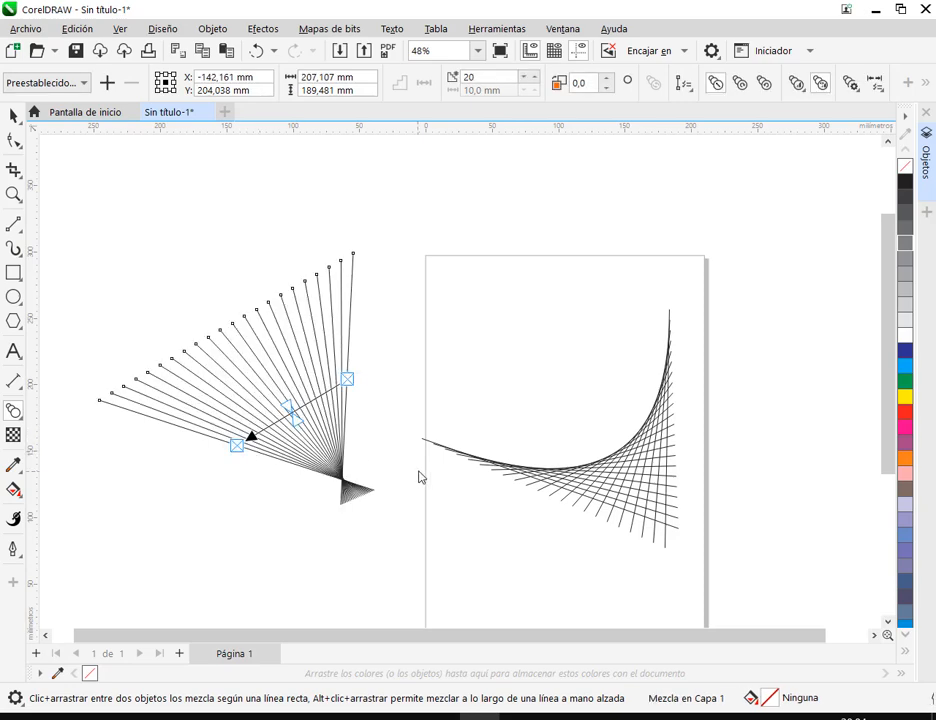
Clear the blend from both line pairs, the one on the page and the one left of it, leaving only the control lines
left_click(18, 119)
left_click(532, 314)
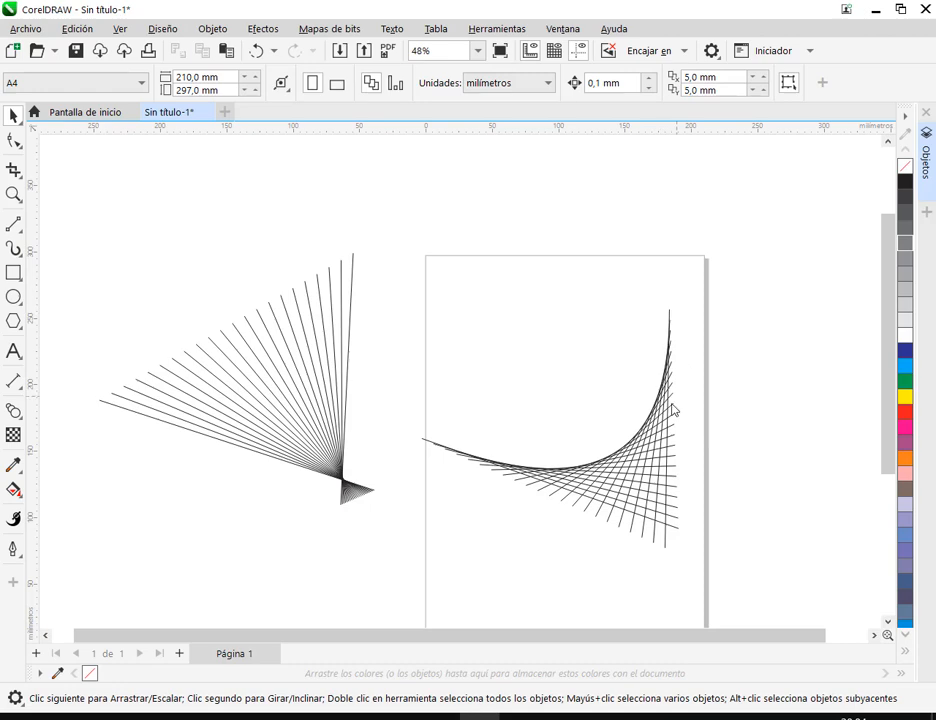
left_click(656, 487)
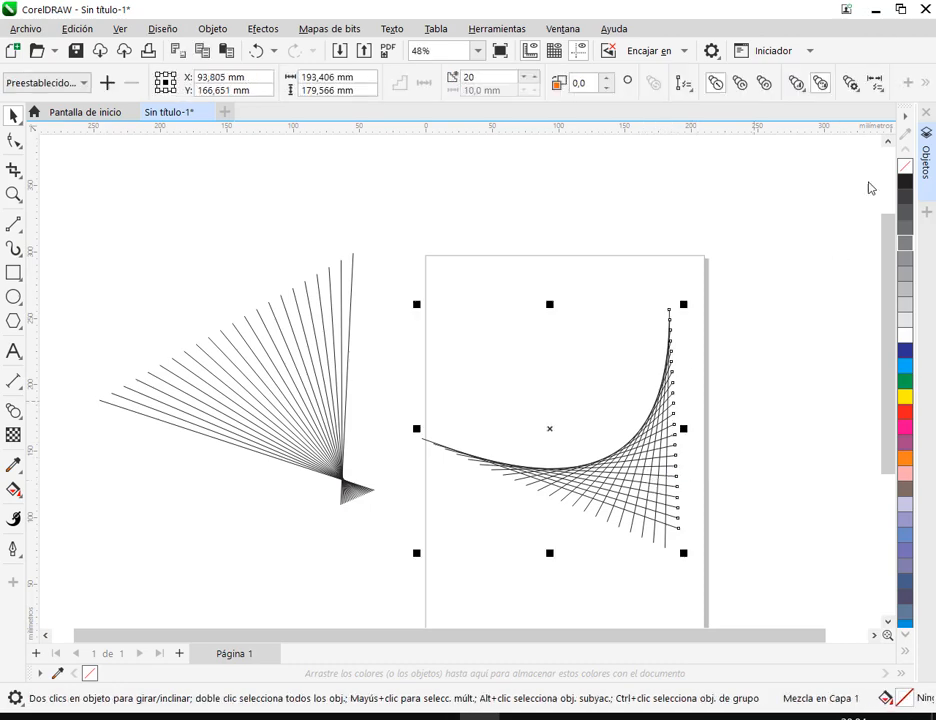
left_click(925, 82)
left_click(914, 115)
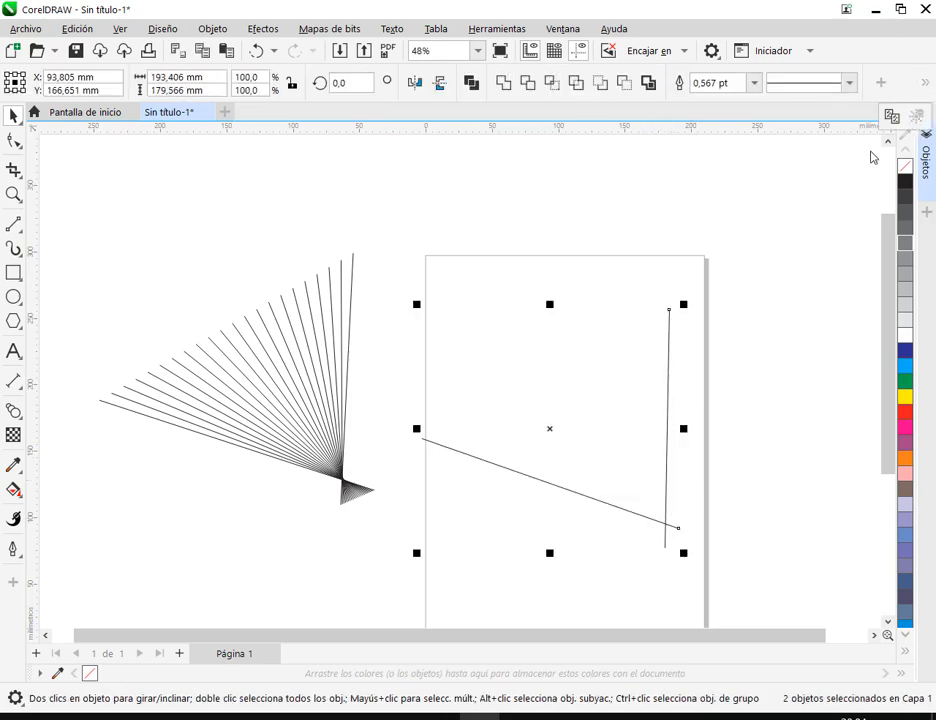
left_click(292, 380)
left_click(925, 82)
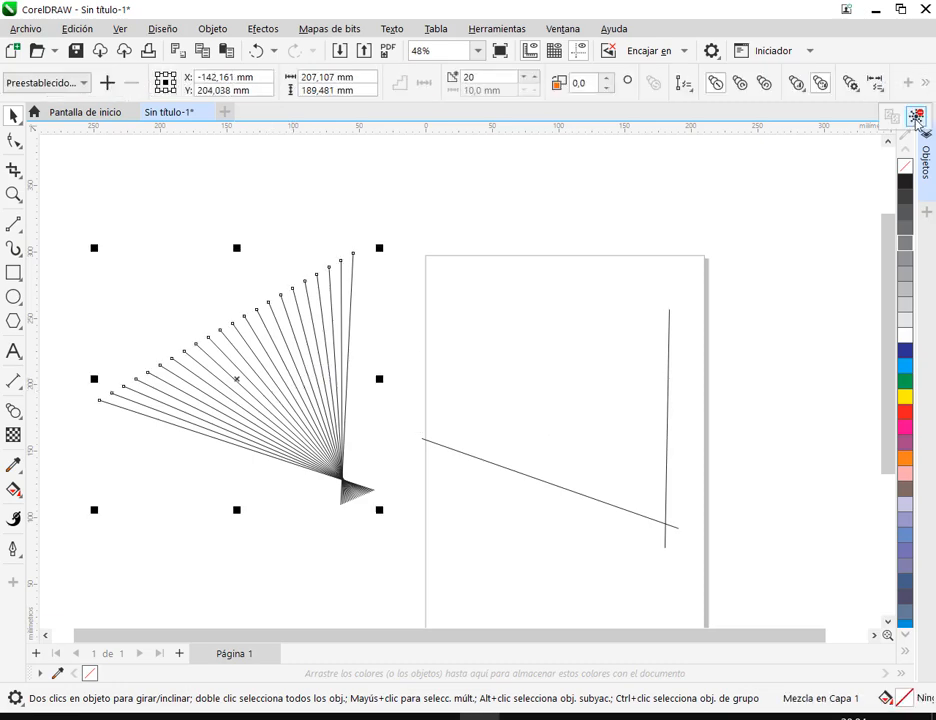
left_click(916, 117)
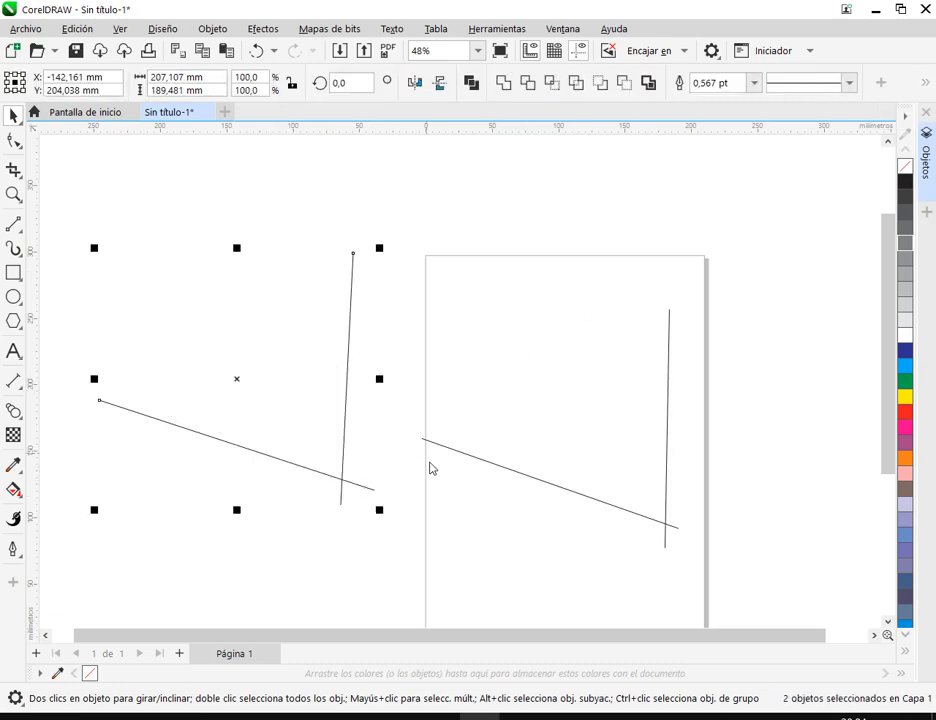
left_click(474, 554)
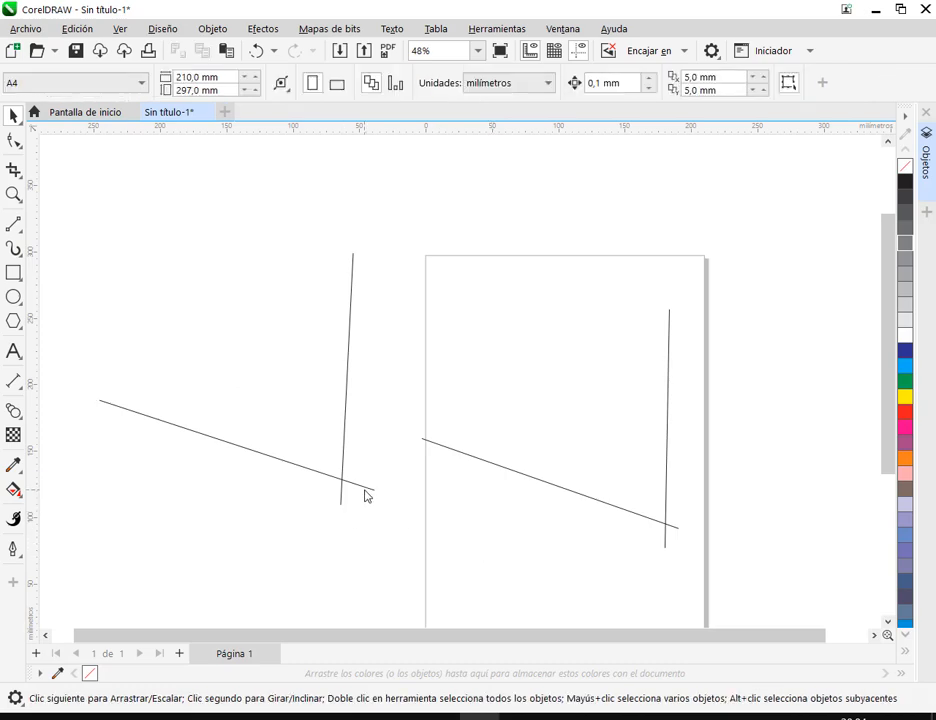
Move the slanted line of the off-page pair slightly left, by roughly 10 mm
mouse_move(367, 493)
left_mouse_down()
mouse_move(355, 485)
mouse_move(355, 493)
left_mouse_up()
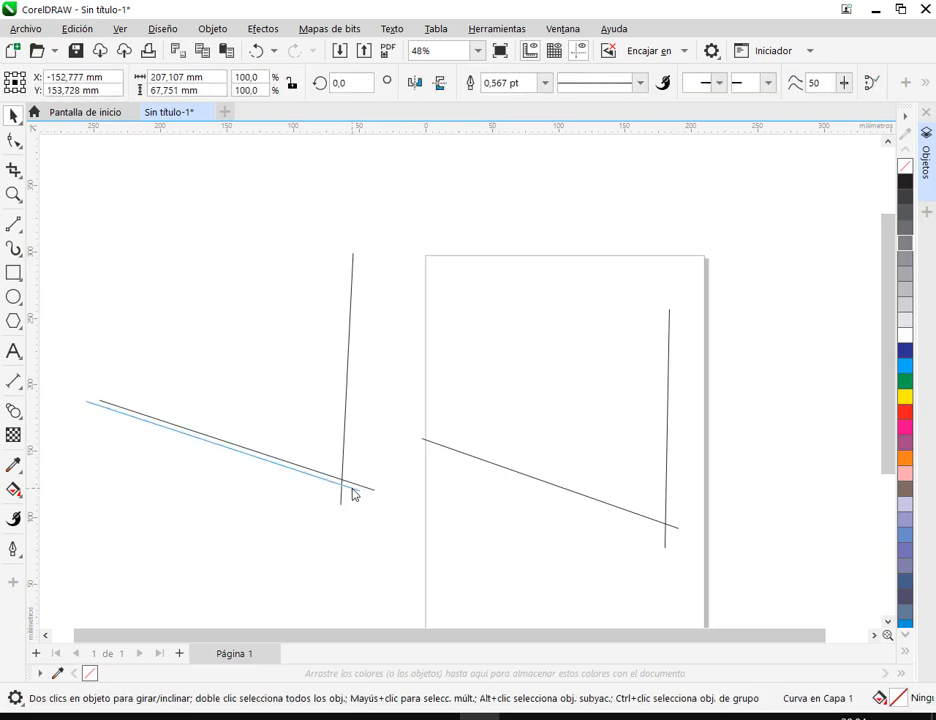
left_click(465, 544)
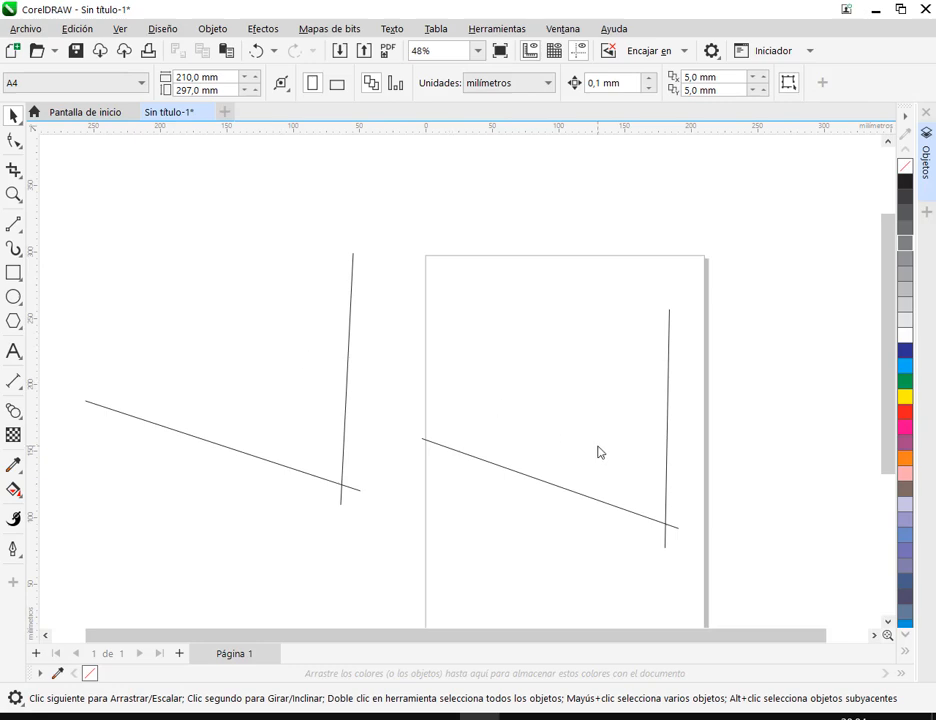
scroll(600, 449, "down", 2)
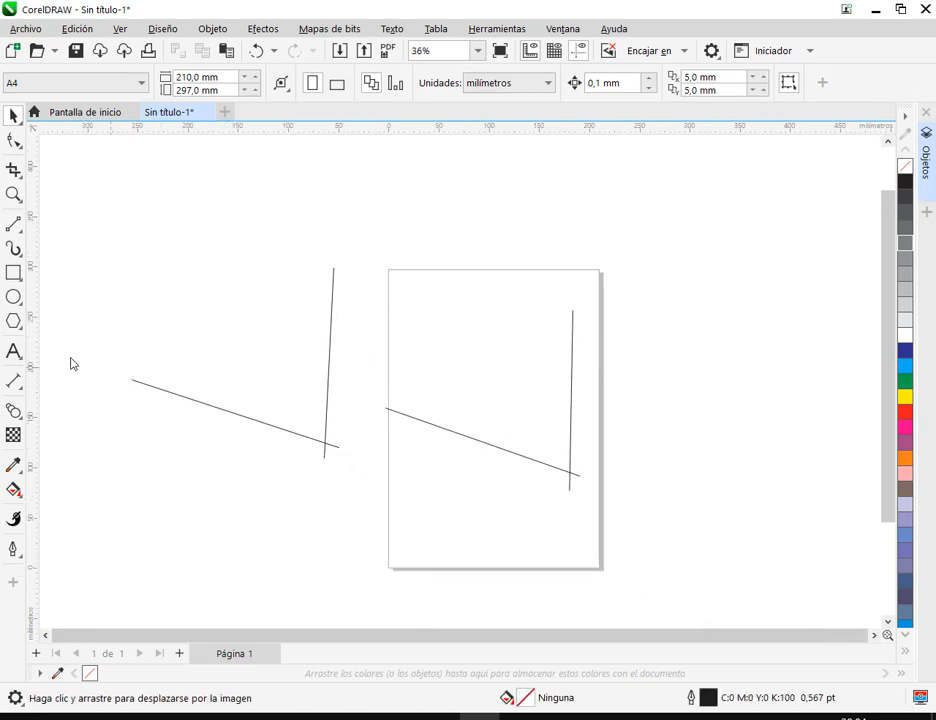
Blend the near-vertical line into the slanted one with 20 steps in both line pairs
left_click(11, 413)
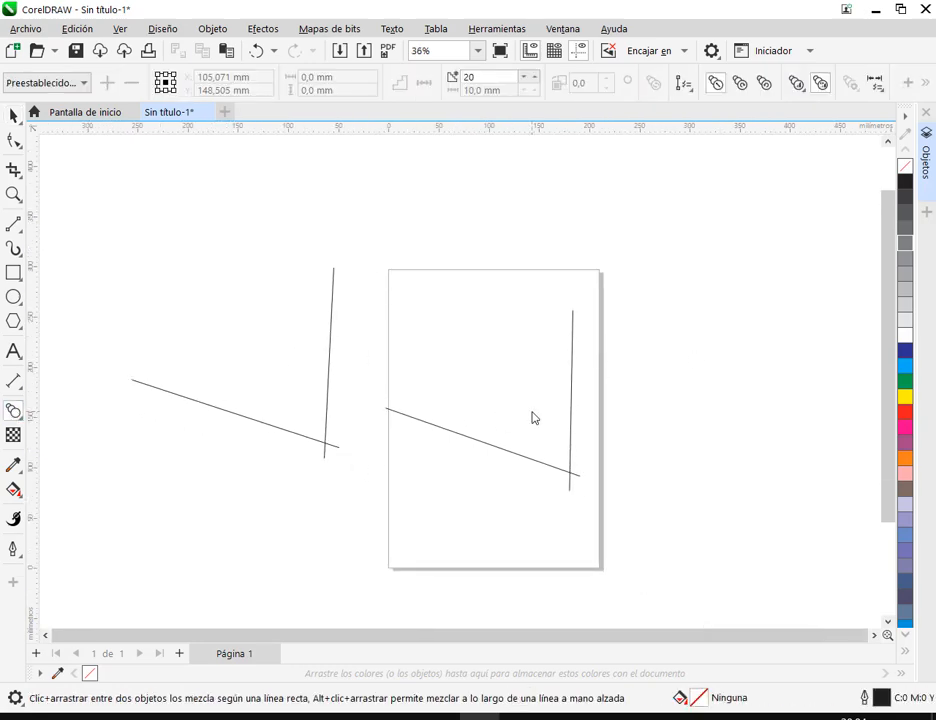
left_click_drag(574, 404, 503, 453)
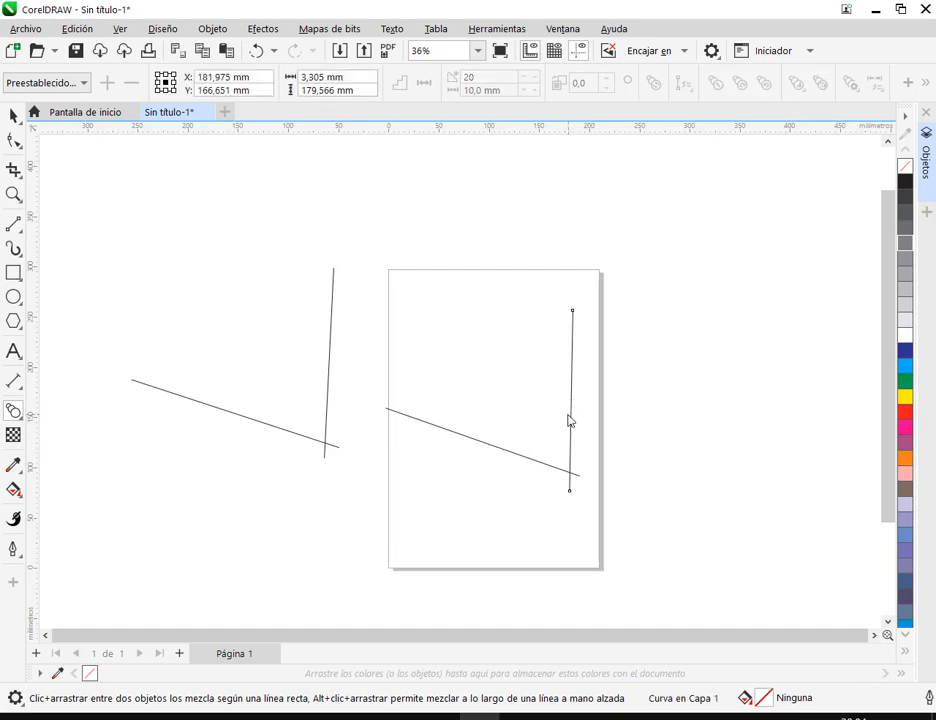
left_click_drag(572, 421, 470, 443)
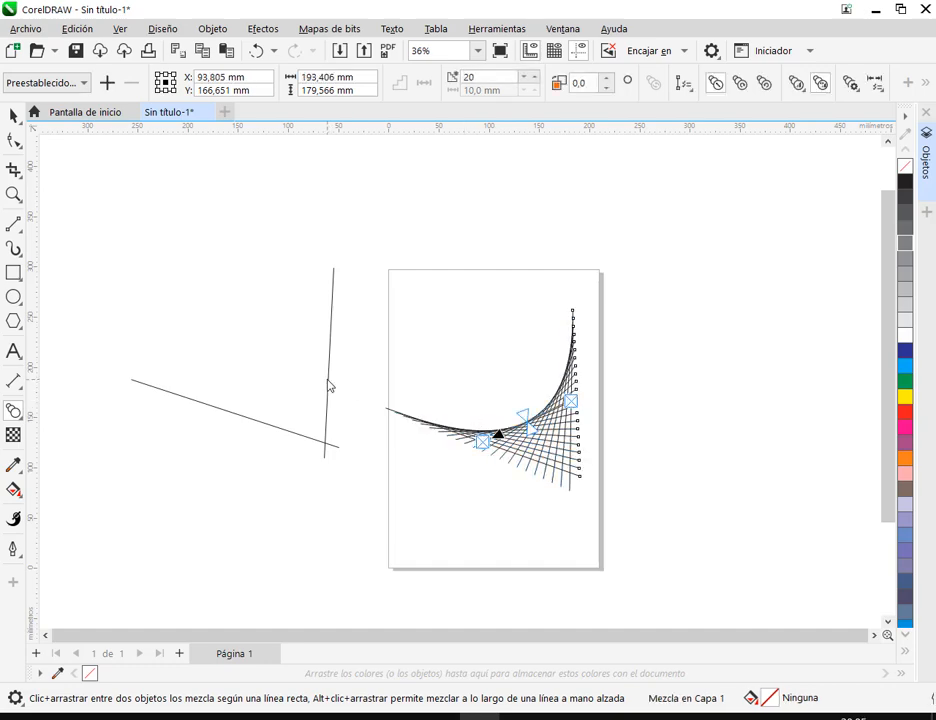
left_click_drag(330, 386, 236, 415)
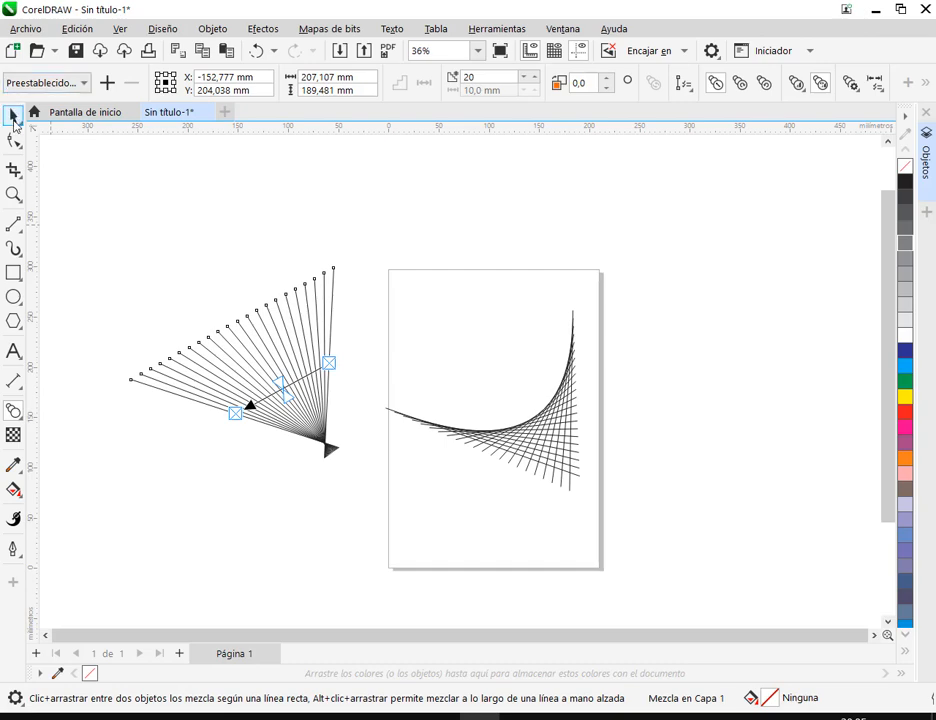
left_click(13, 116)
left_click(368, 225)
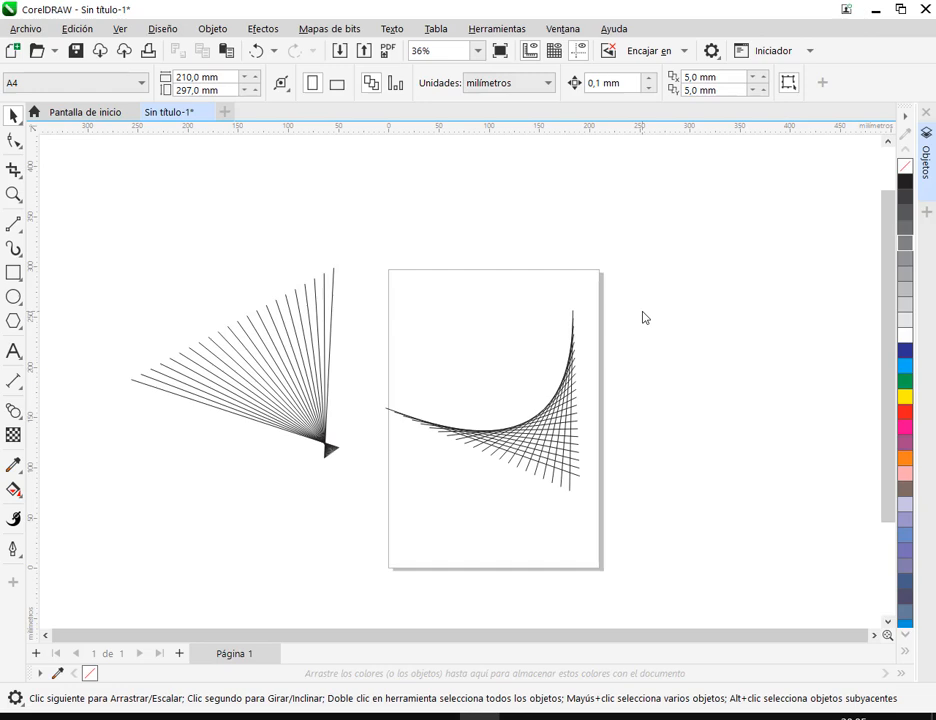
Clear the blend from the line pair on the page
scroll(575, 340, "up", 2)
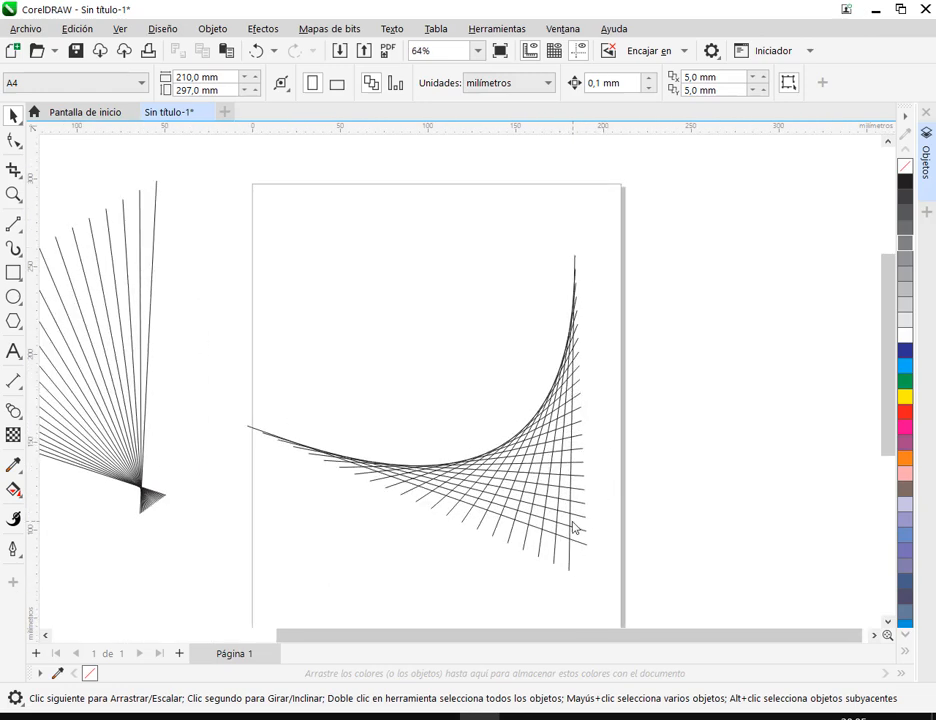
left_click(575, 522)
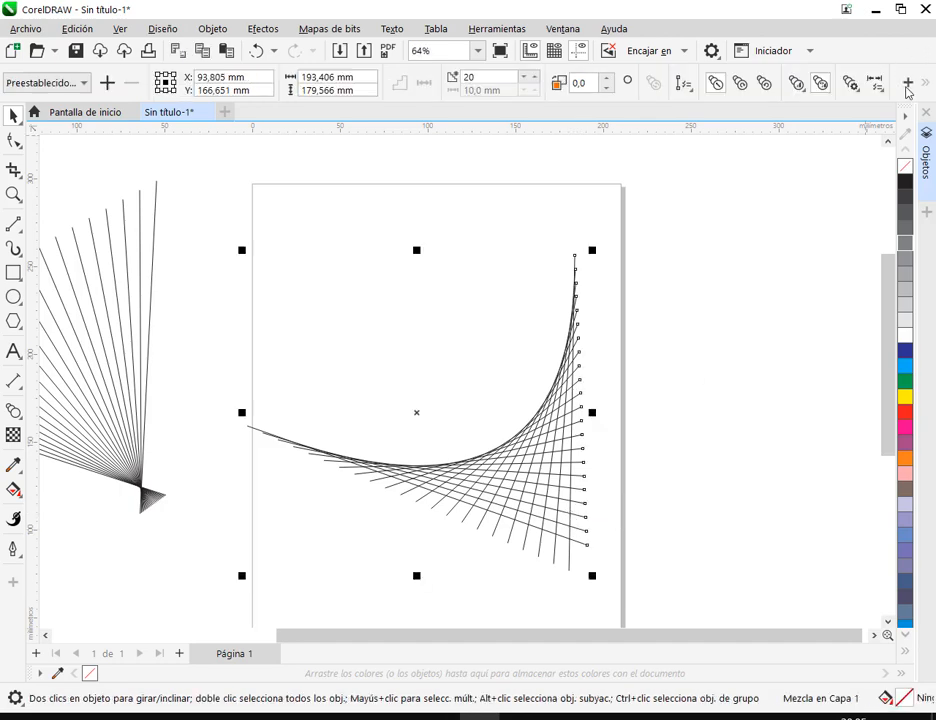
left_click(917, 116)
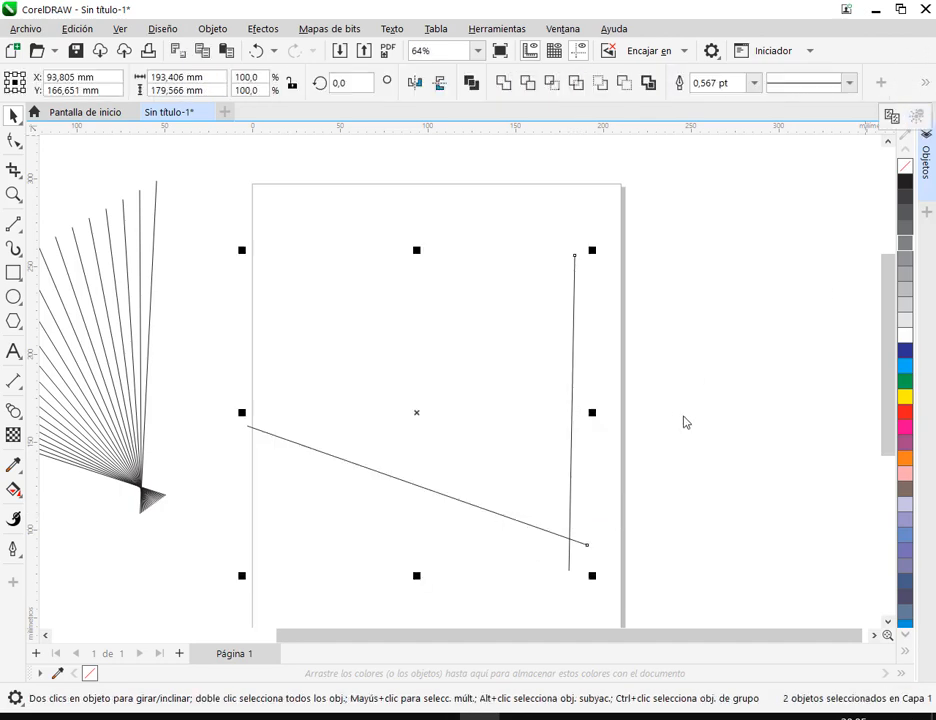
left_click(598, 466)
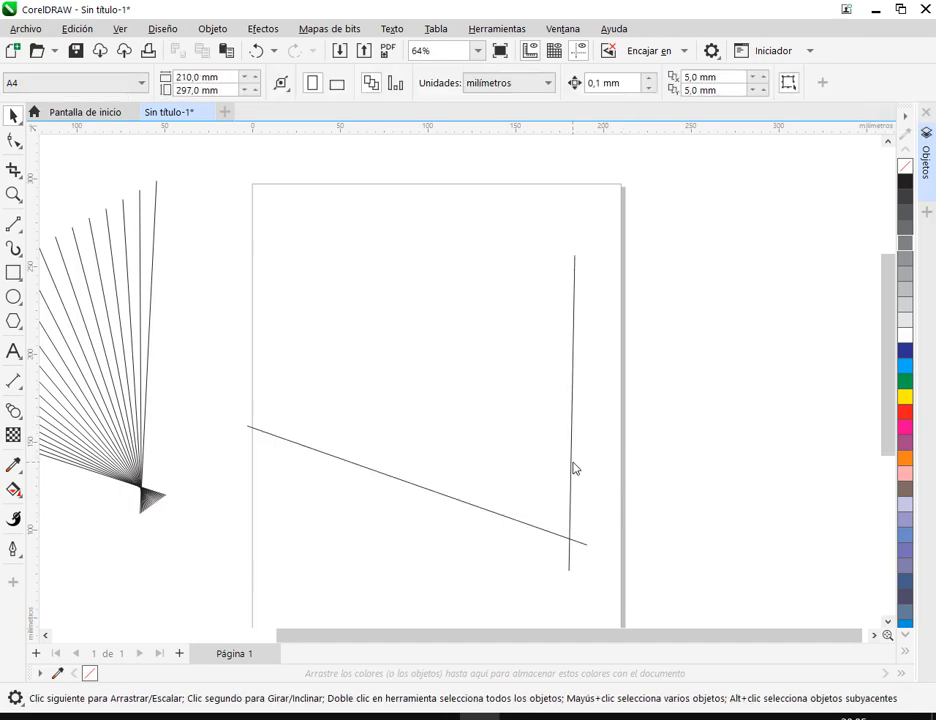
Examine the start nodes and drawing direction of the two lines on the page with the Shape tool
left_click(573, 468)
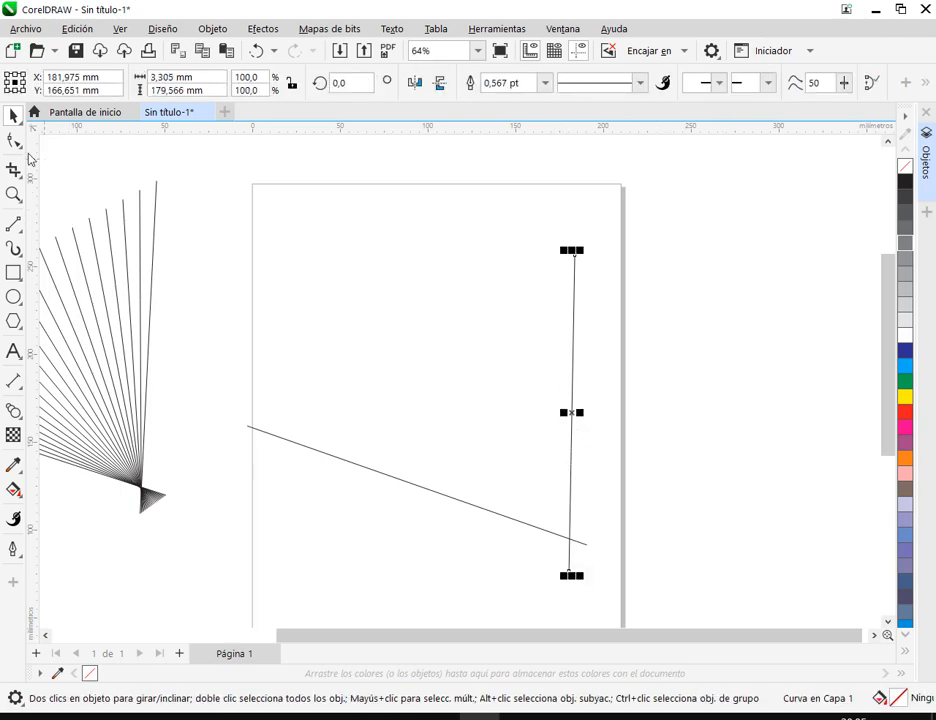
left_click(12, 143)
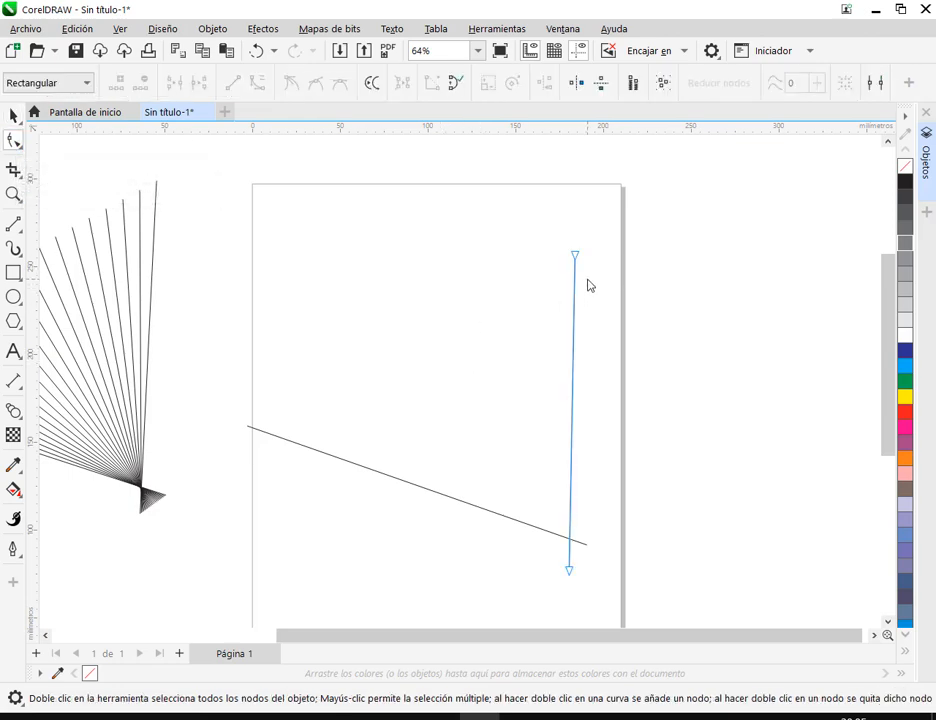
mouse_move(564, 241)
left_mouse_down()
mouse_move(605, 308)
mouse_move(596, 508)
left_mouse_up()
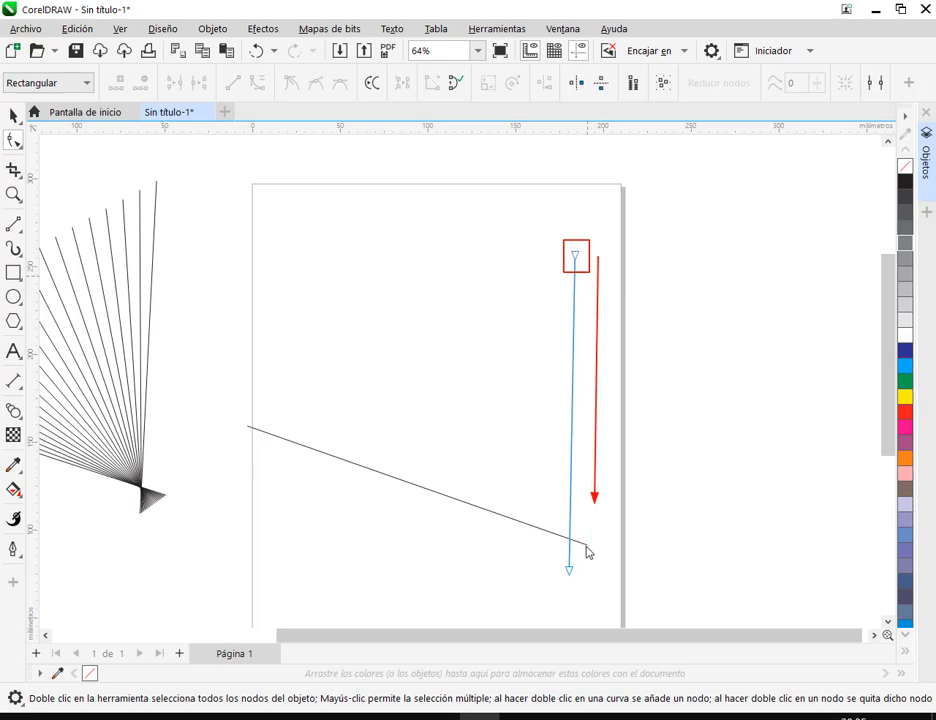
left_click_drag(545, 214, 574, 254)
left_click_drag(643, 566, 586, 571)
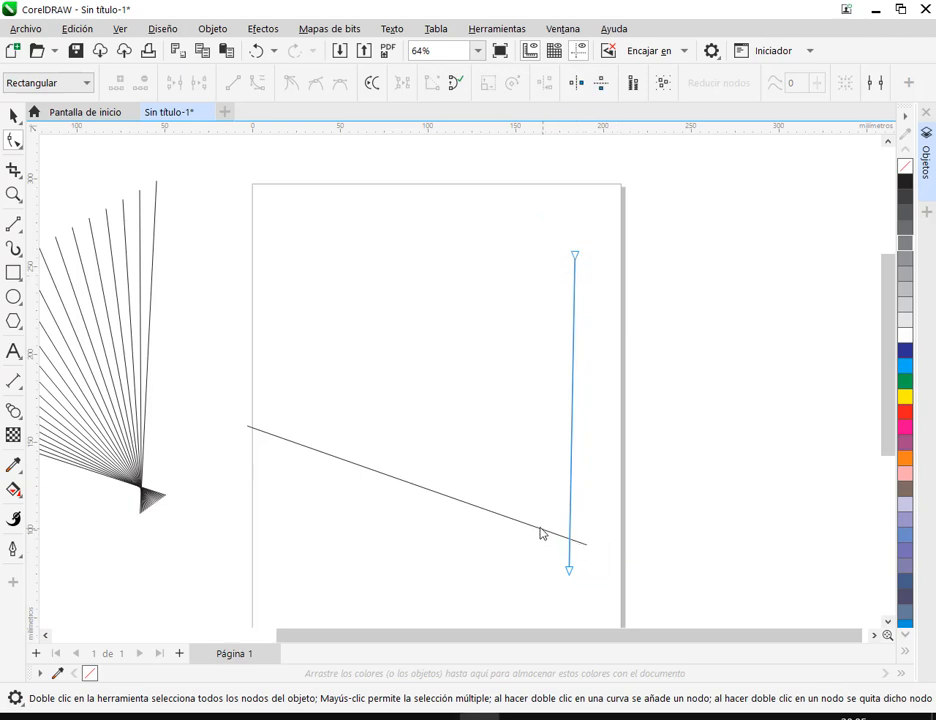
left_click(458, 503)
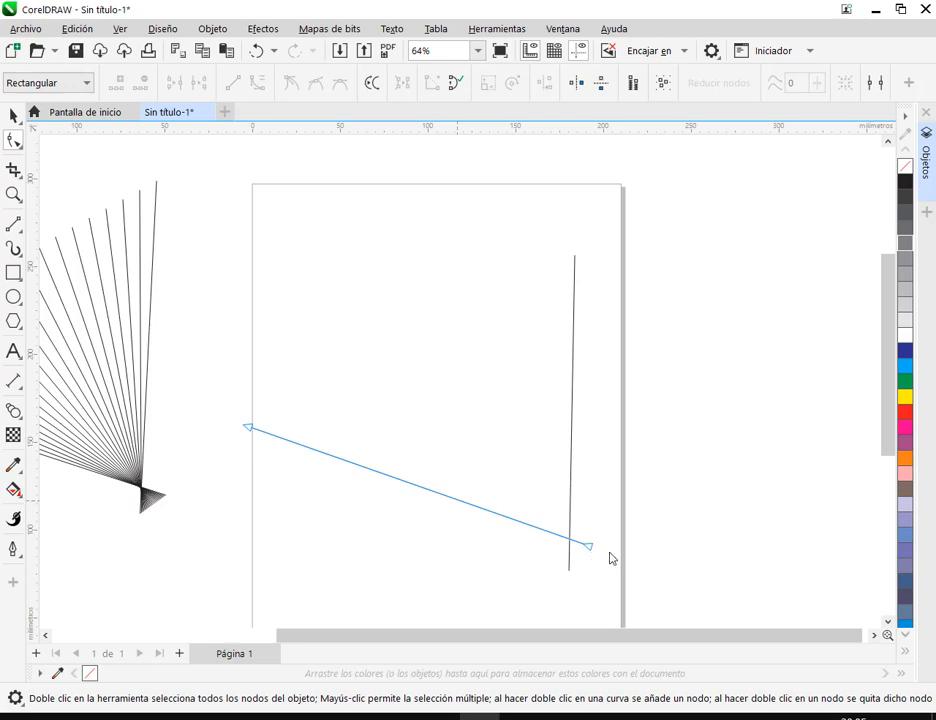
mouse_move(601, 546)
left_mouse_down()
mouse_move(578, 563)
mouse_move(345, 484)
mouse_move(308, 461)
left_mouse_up()
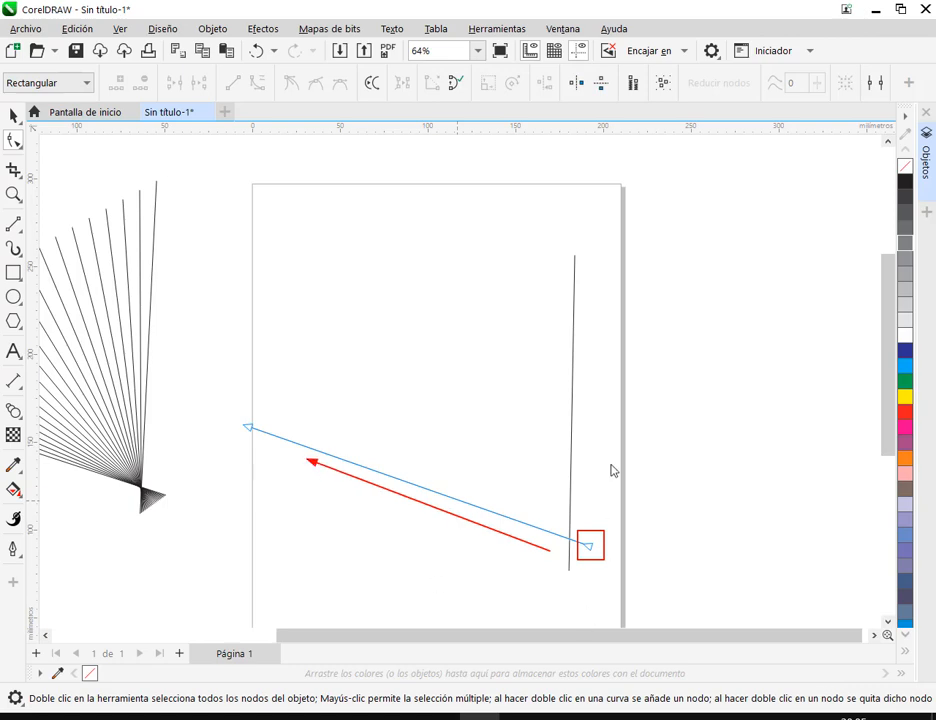
mouse_move(304, 401)
left_mouse_down()
mouse_move(338, 420)
mouse_move(535, 390)
left_mouse_up()
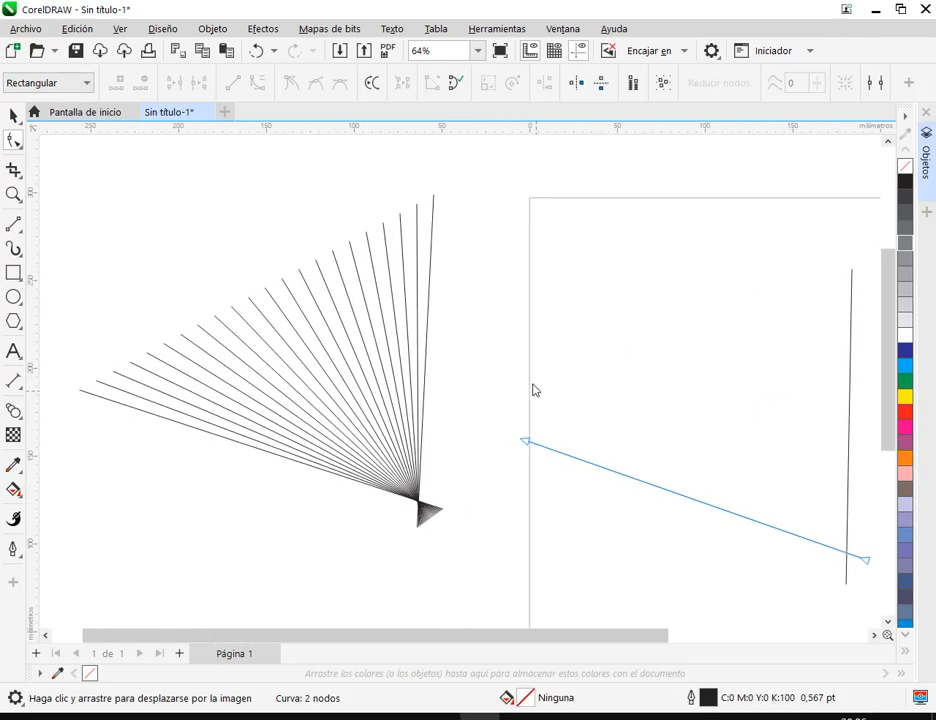
Reverse the direction of the slanted control line in the off-page blend to turn the fan into a curved mesh
left_click(431, 291)
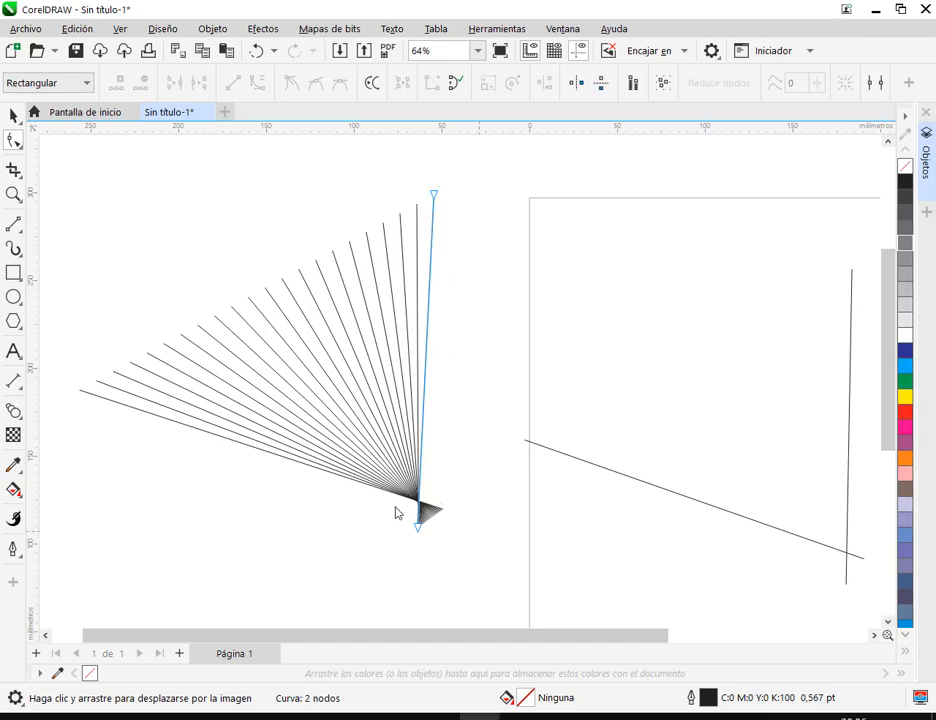
left_click(116, 403)
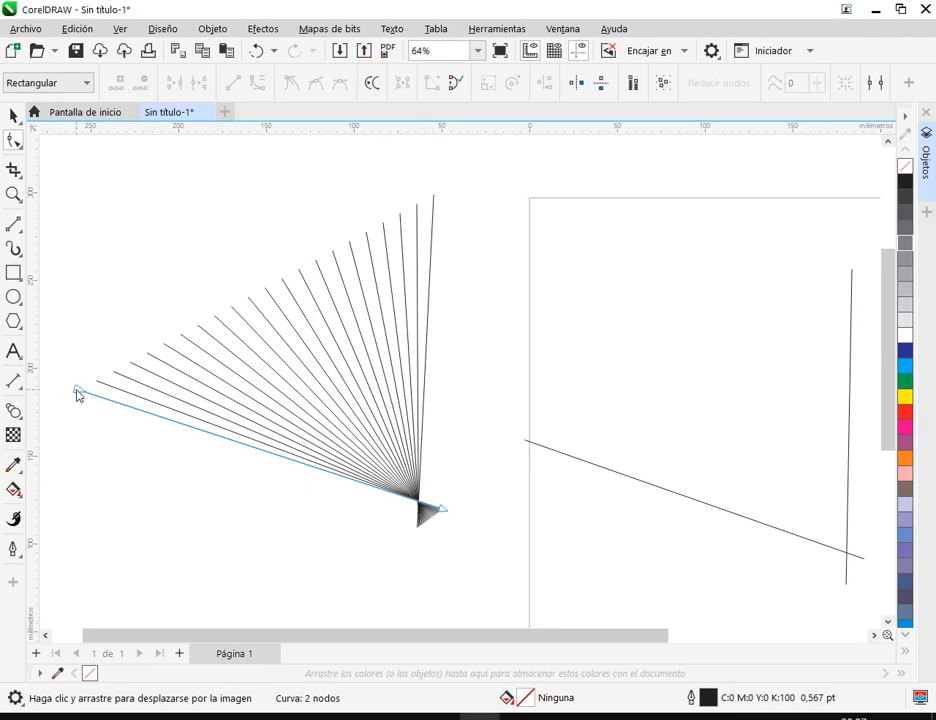
left_click(372, 85)
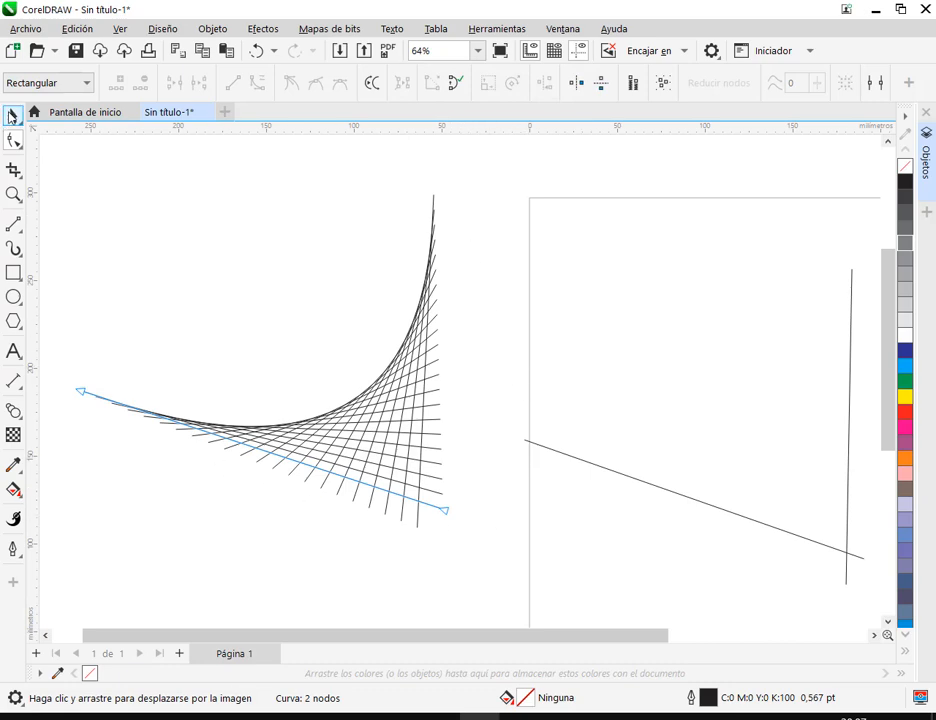
left_click(13, 115)
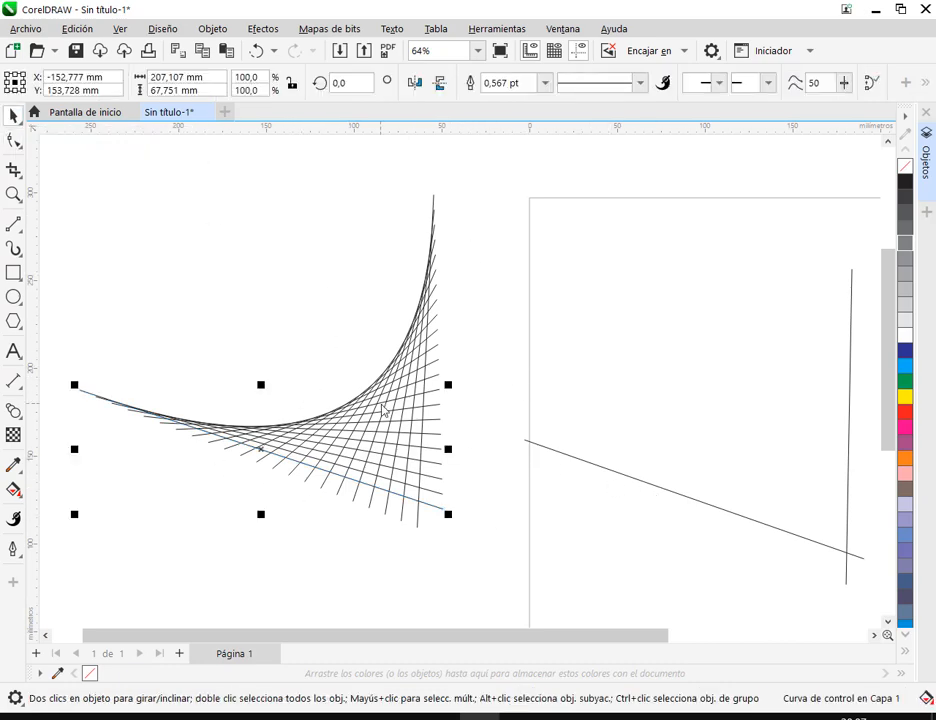
left_click(356, 272)
scroll(425, 363, "down", 2)
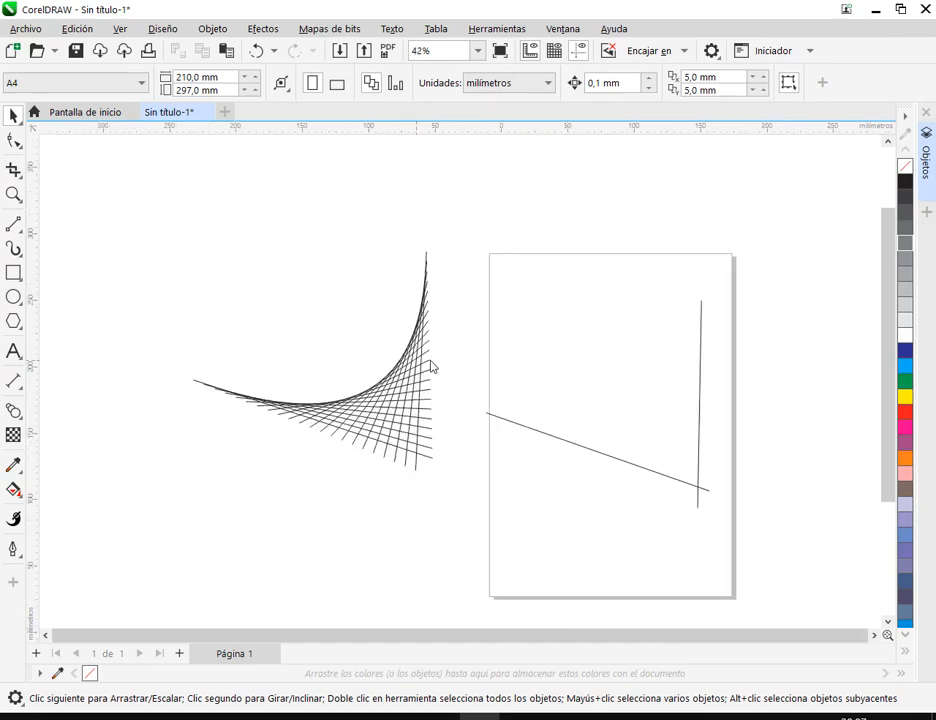
Delete the two unblended lines on the page and move the curved mesh from beside the page onto it
left_click_drag(758, 263, 487, 566)
key("Delete")
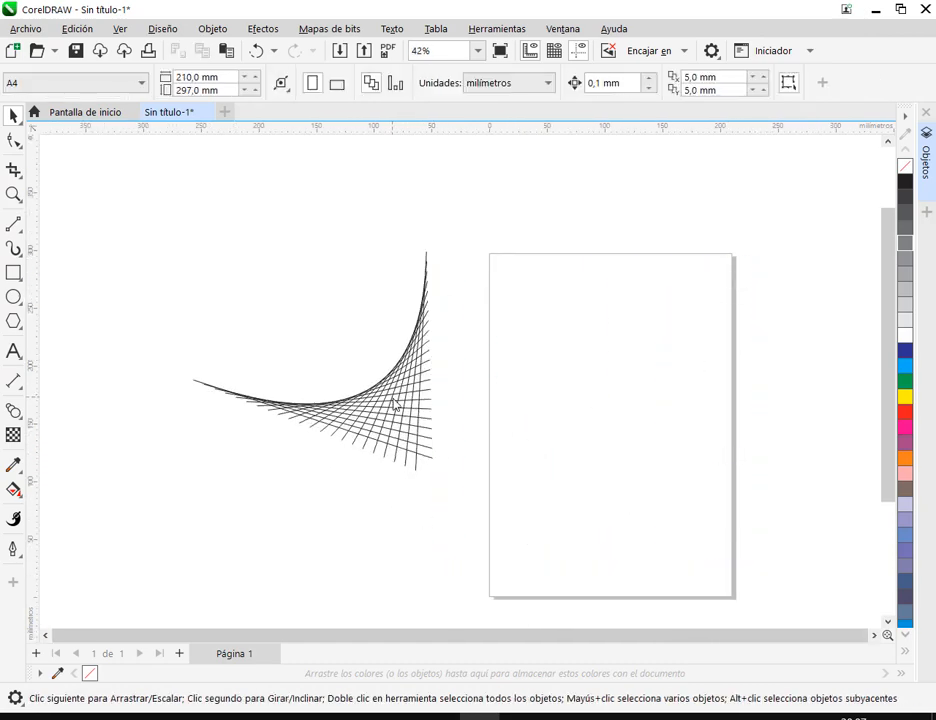
left_click_drag(394, 403, 686, 430)
left_click(801, 410)
scroll(704, 424, "up", 2)
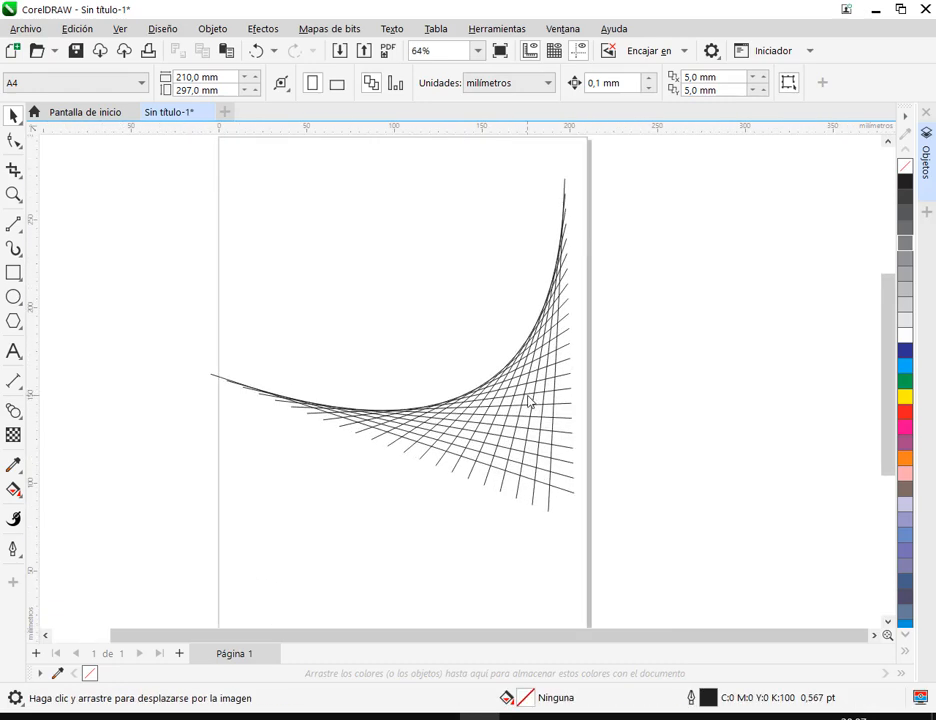
left_click_drag(530, 402, 538, 407)
left_click(710, 380)
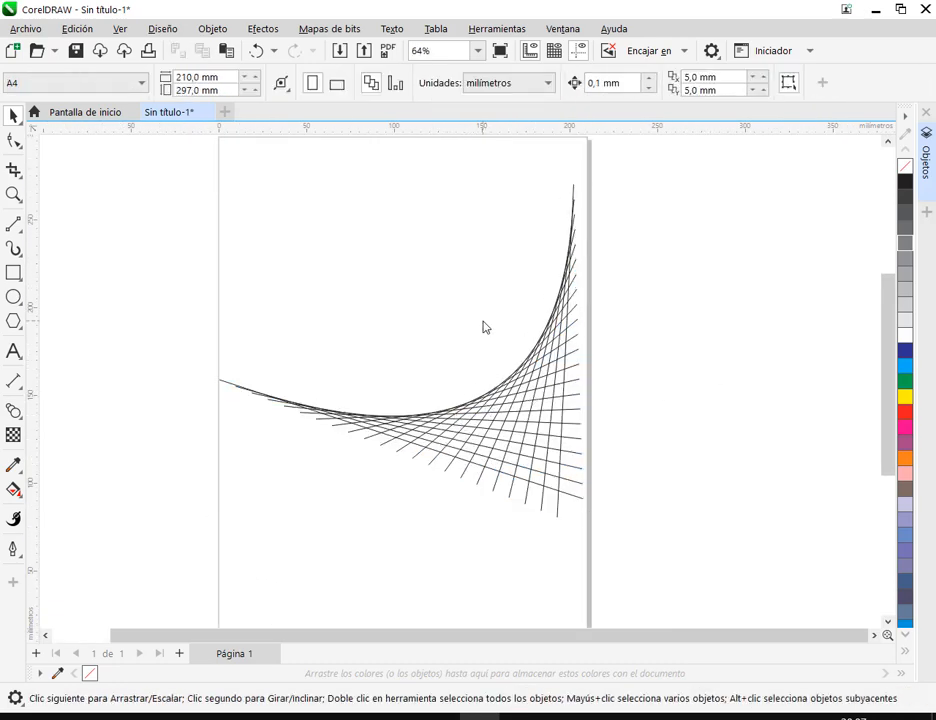
Fit the mesh to the page by switching the page to landscape and centring the mesh at about X 148 mm, Y 103 mm
left_click_drag(540, 363, 546, 349)
left_click(711, 341)
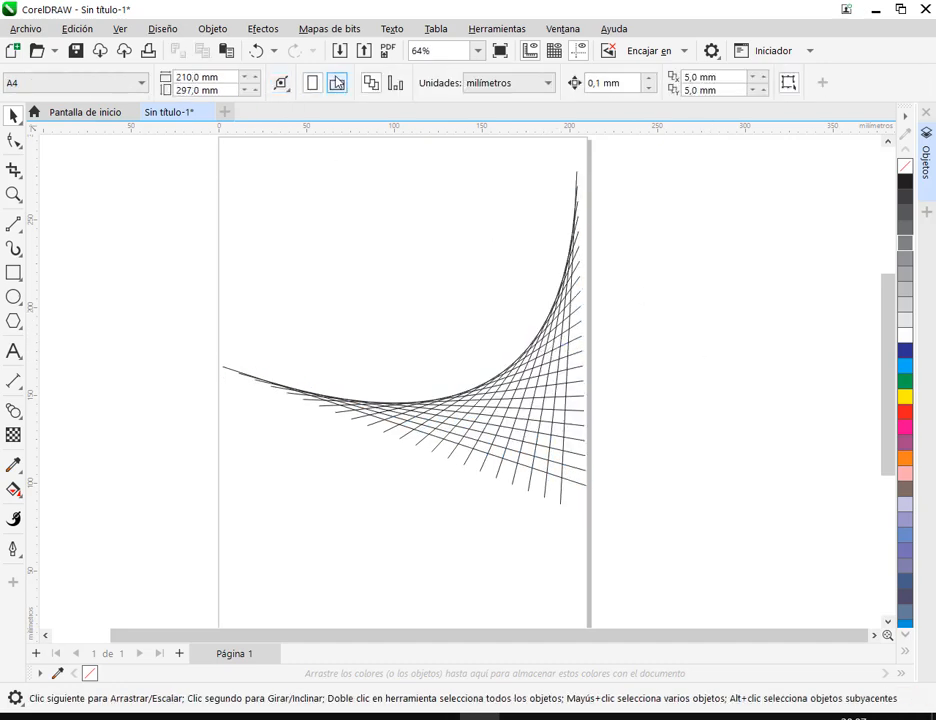
left_click(336, 83)
left_click_drag(553, 403, 554, 466)
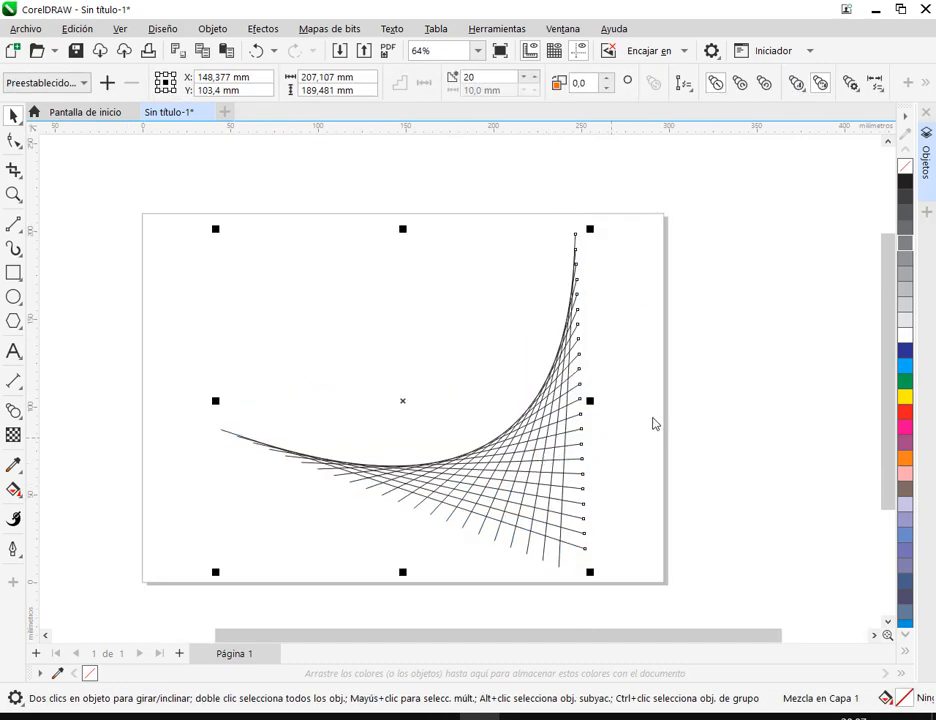
Move the lower end of the near-vertical control line to the right with the Shape tool, comparing with the PDF manual's page 225 figure
left_click(696, 378)
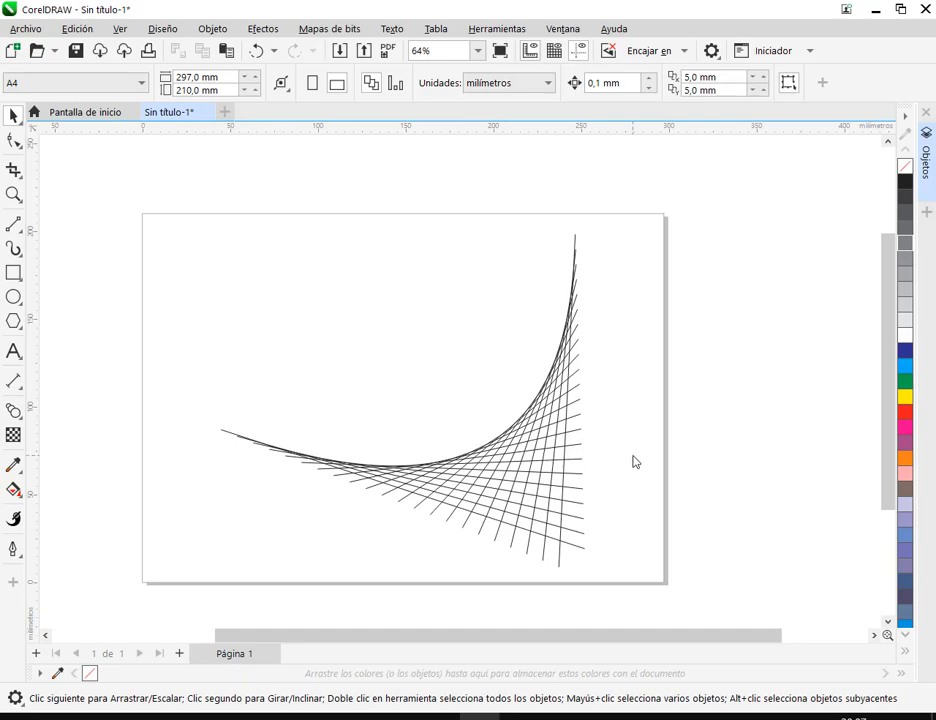
left_click(195, 716)
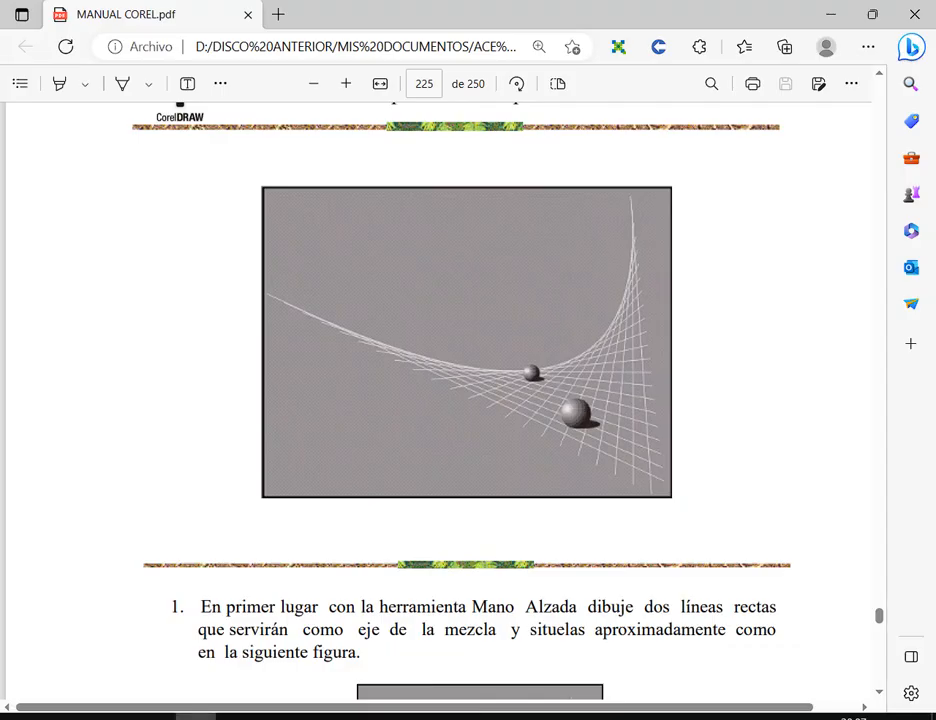
key("alt+Tab")
key("F10")
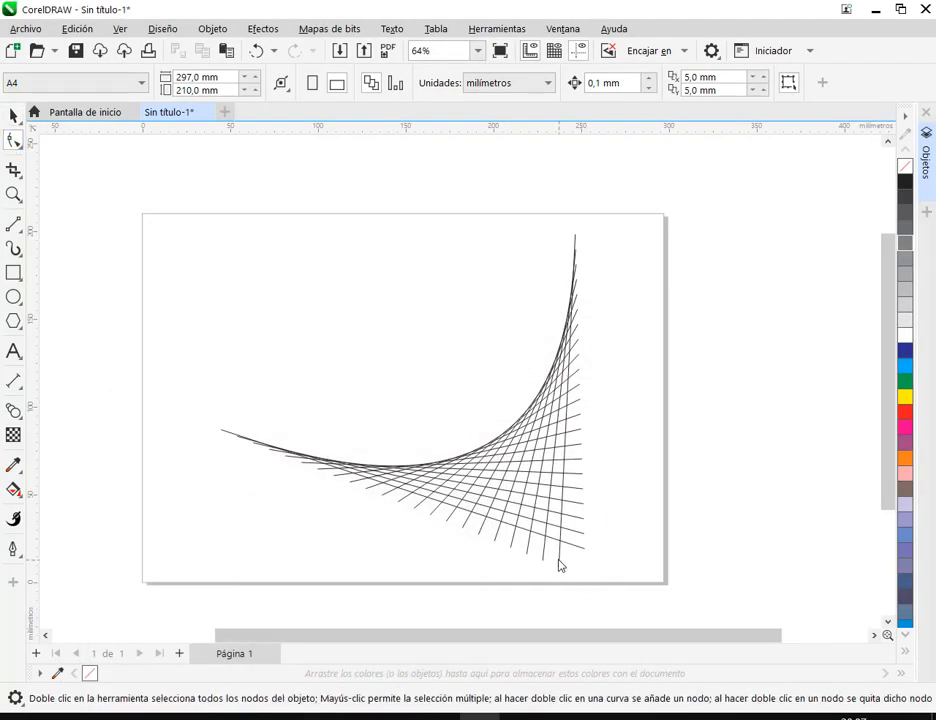
left_click(560, 566)
left_click_drag(557, 568, 600, 570)
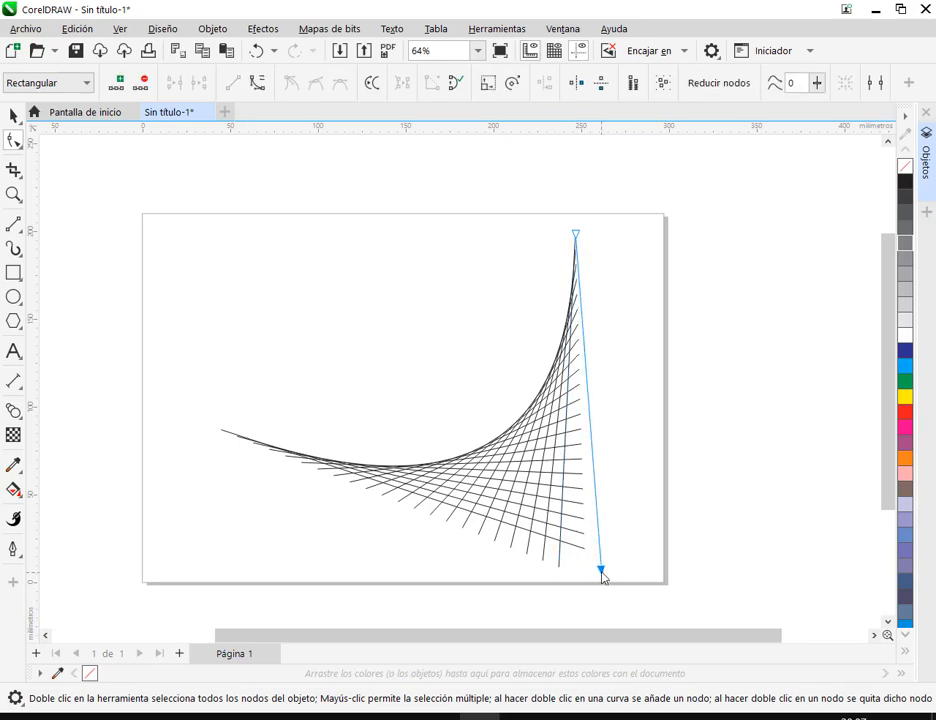
key("alt+Tab")
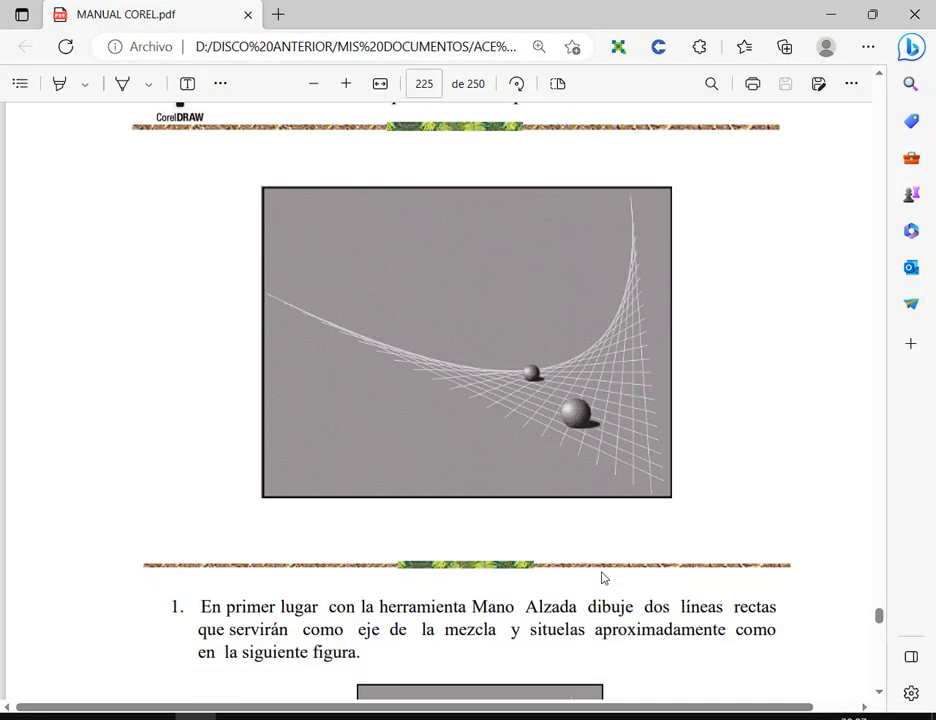
key("alt+Tab")
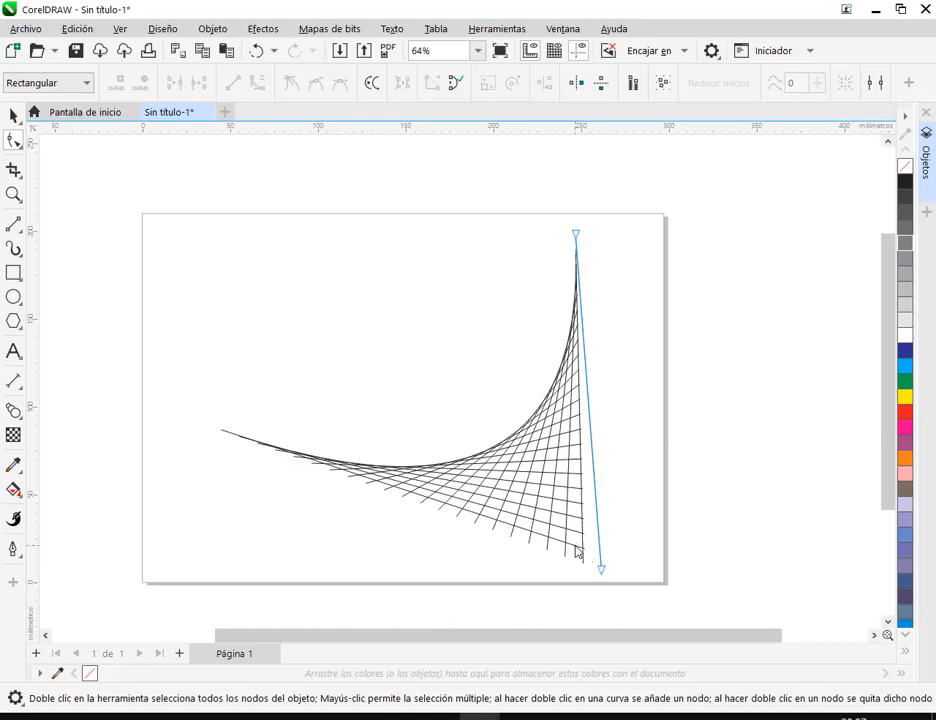
Extend the lower end of the slanted control line to the right, past the near-vertical line
left_click(580, 551)
left_click_drag(587, 551, 611, 556)
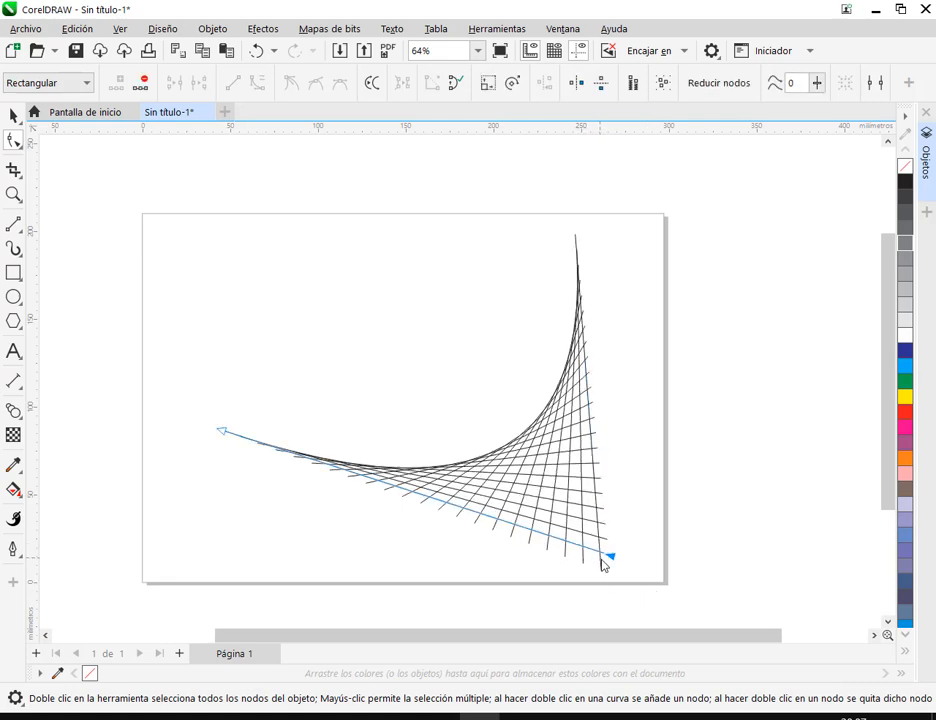
left_click(603, 568)
Raise and extend the far left end of the slanted control line until the mesh resembles the figure in the PDF manual
key("alt+Tab")
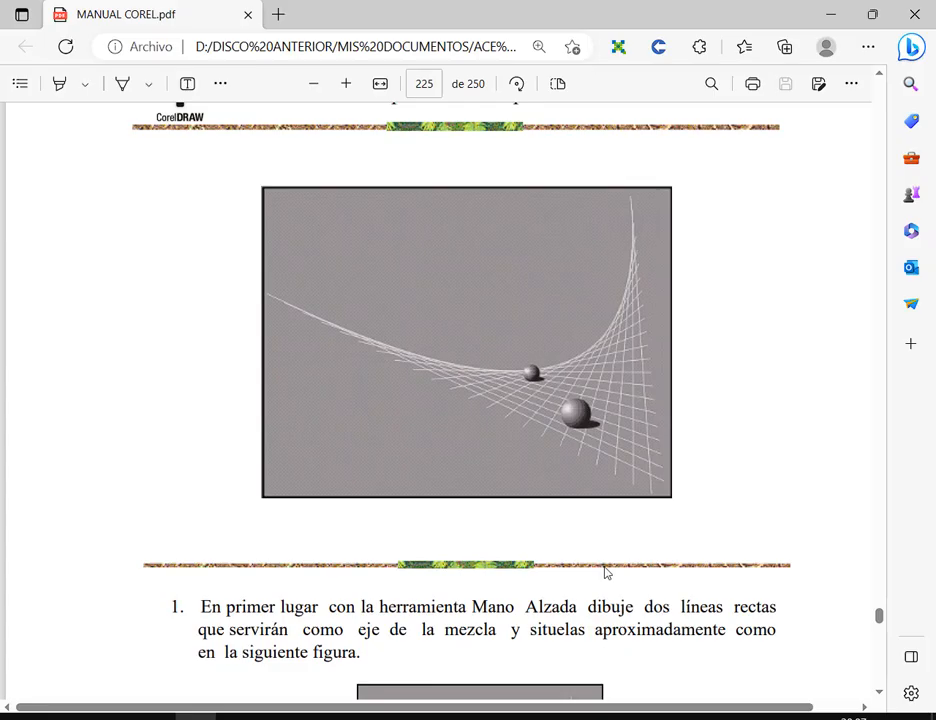
key("alt+Tab")
left_click_drag(225, 433, 172, 370)
key("alt+Tab")
key("alt+Tab")
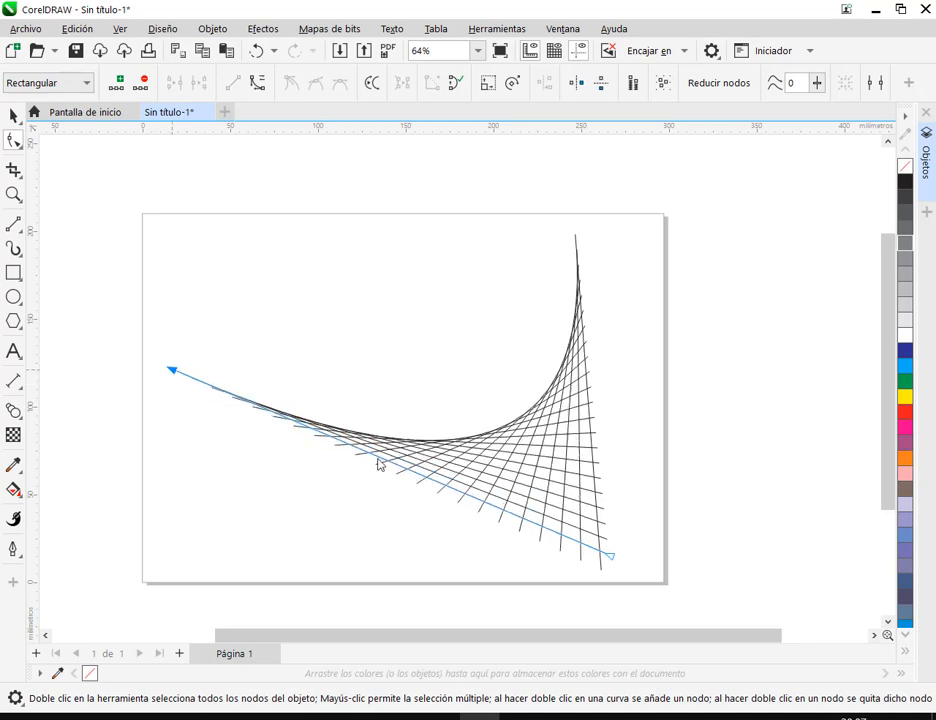
left_click(602, 565)
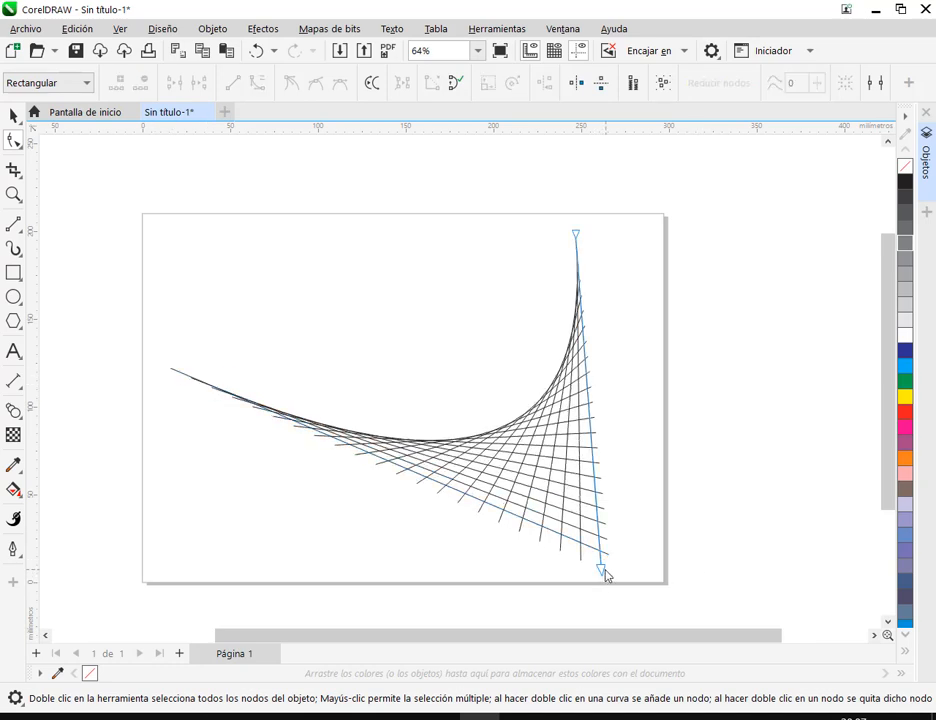
key("alt+Tab")
key("alt+Tab")
left_click(13, 115)
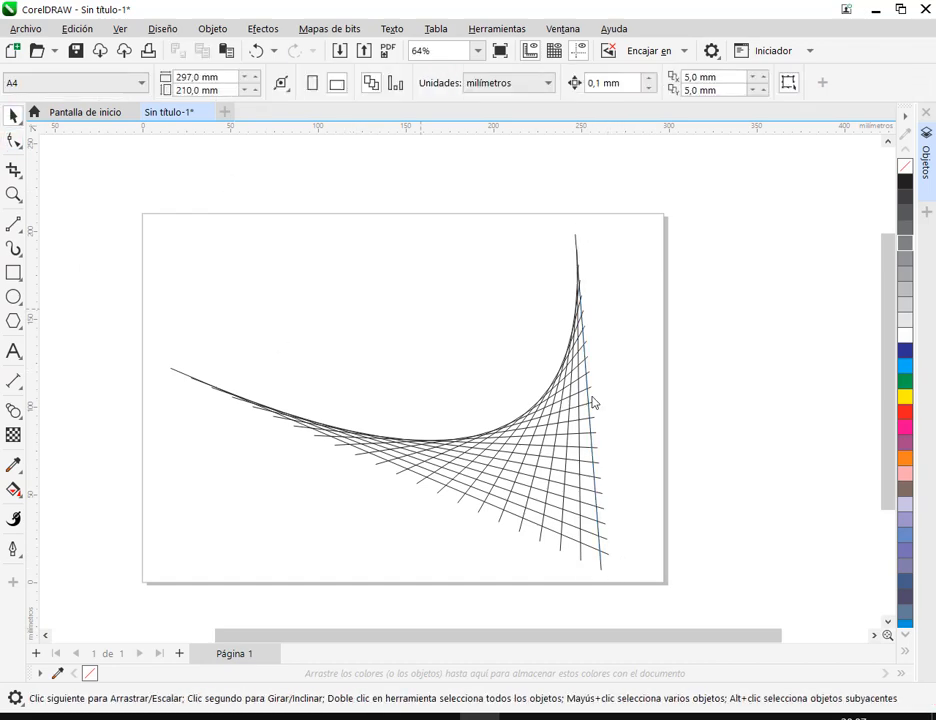
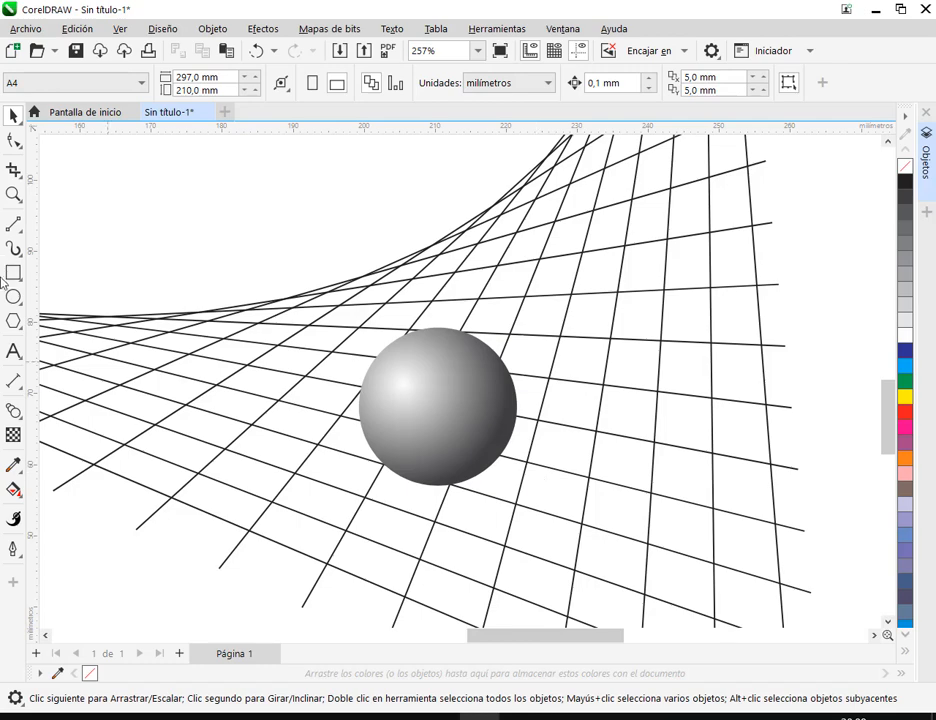
Try flat drop shadows cast from the centre of the gradient-filled sphere, and undo them
left_click(12, 296)
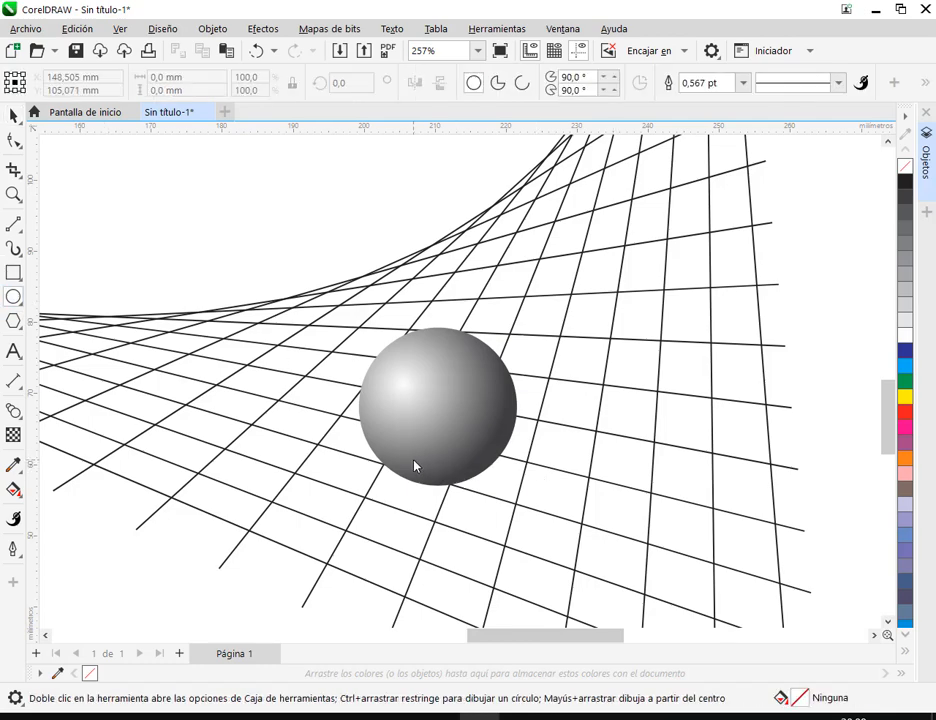
left_click(19, 117)
left_click(485, 440)
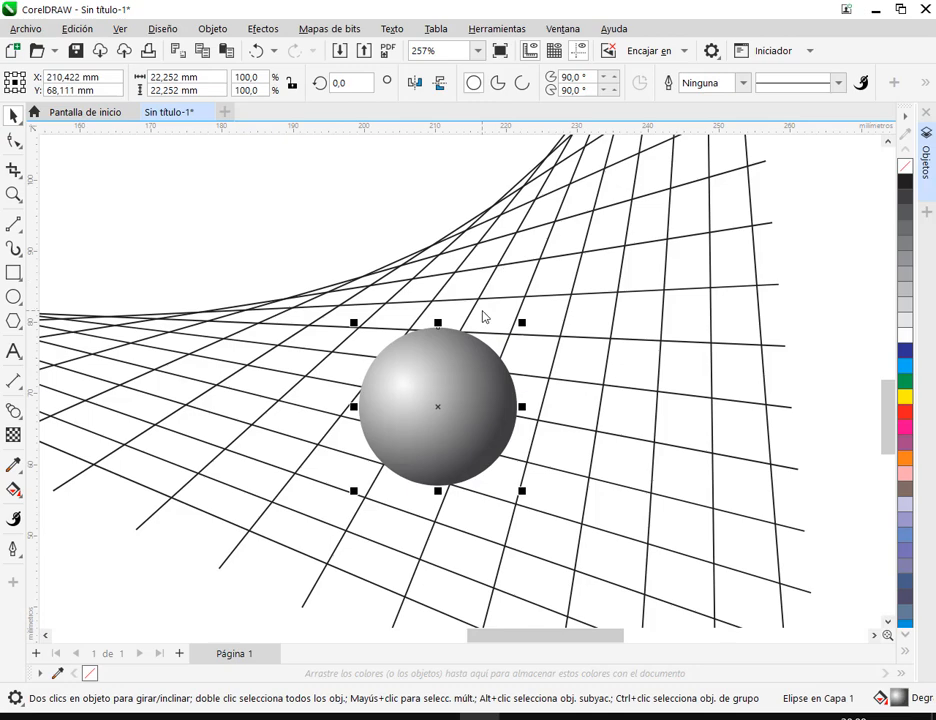
left_click(12, 416)
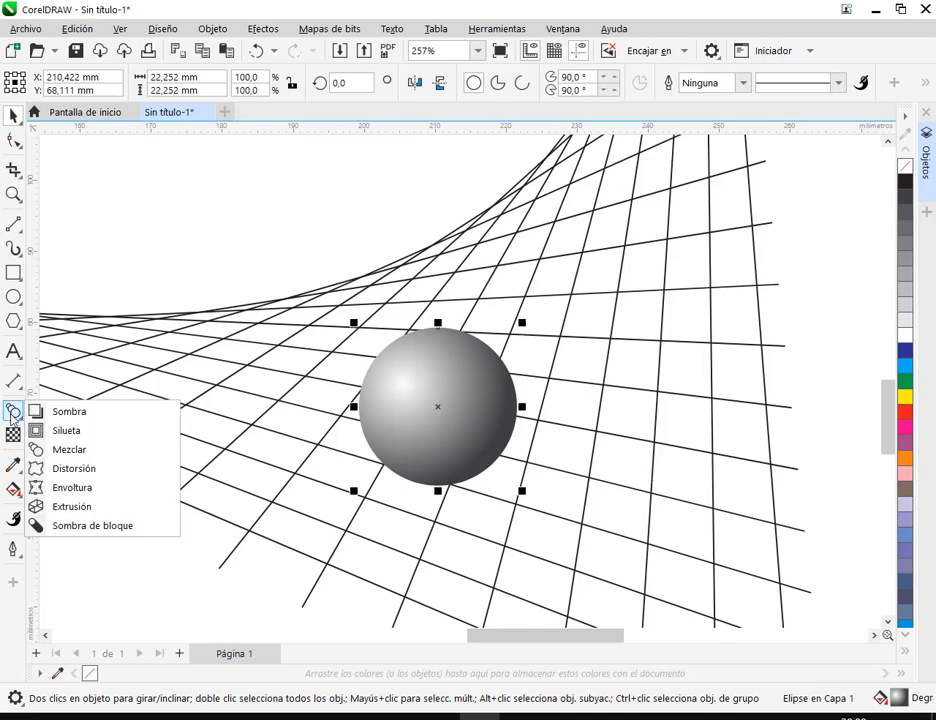
left_click(69, 411)
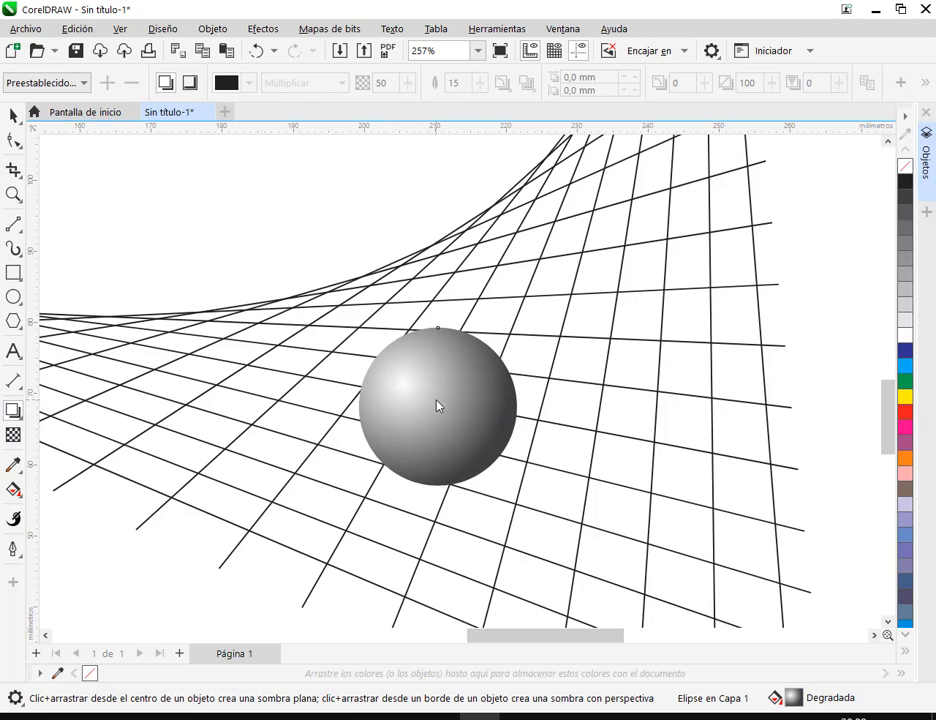
left_click_drag(455, 403, 653, 286)
left_click_drag(436, 405, 282, 308)
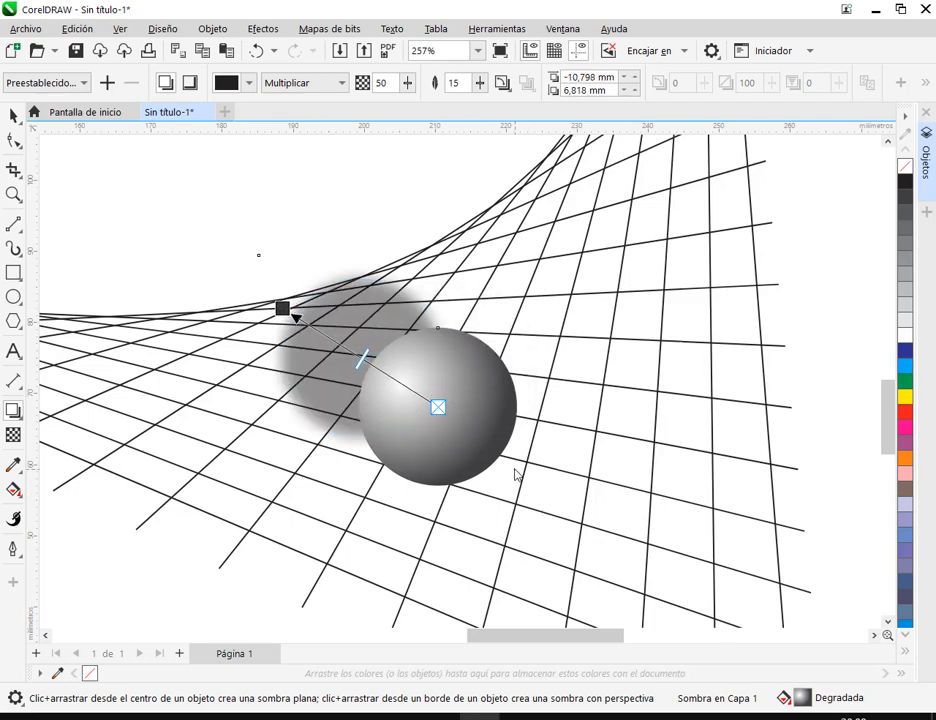
key("ctrl+z")
key("ctrl+z")
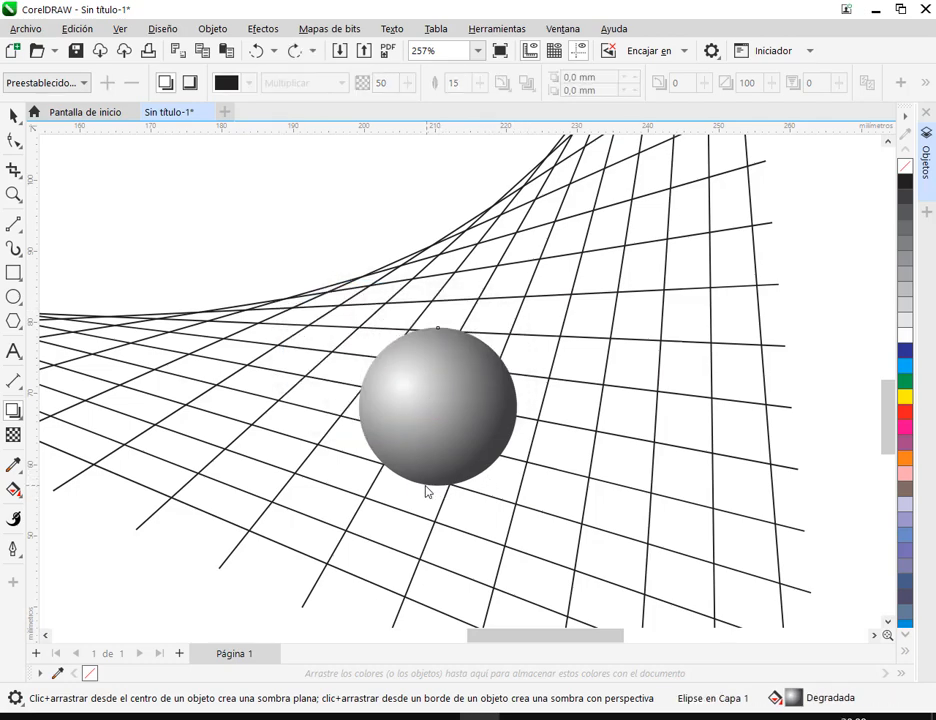
Cast a perspective drop shadow from the sphere's bottom edge to the right, and shorten it slightly
left_click_drag(430, 489, 556, 471)
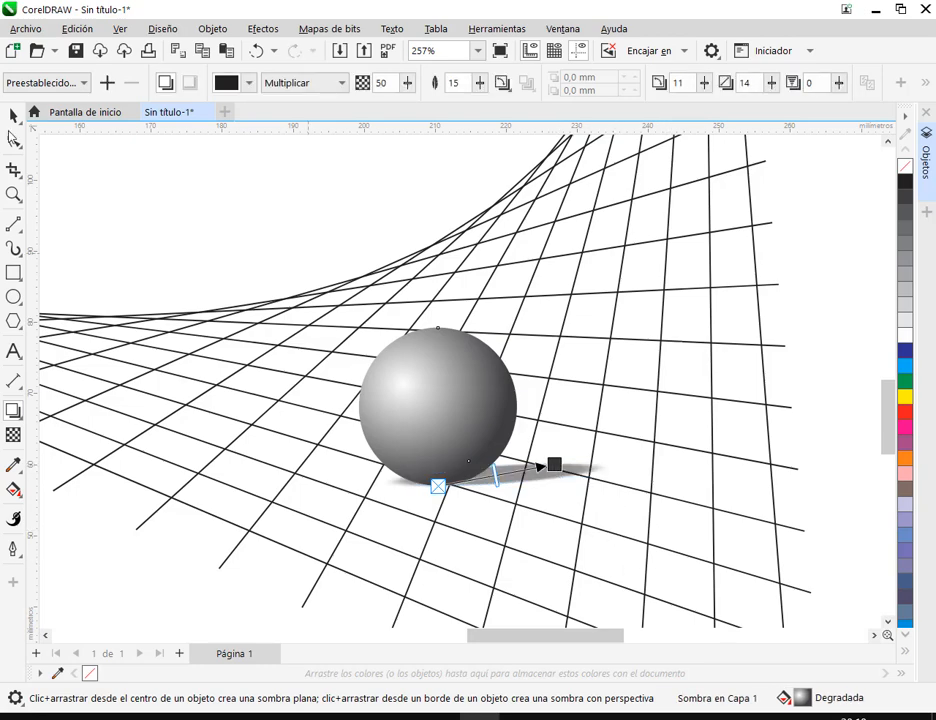
left_click(13, 115)
left_click(800, 410)
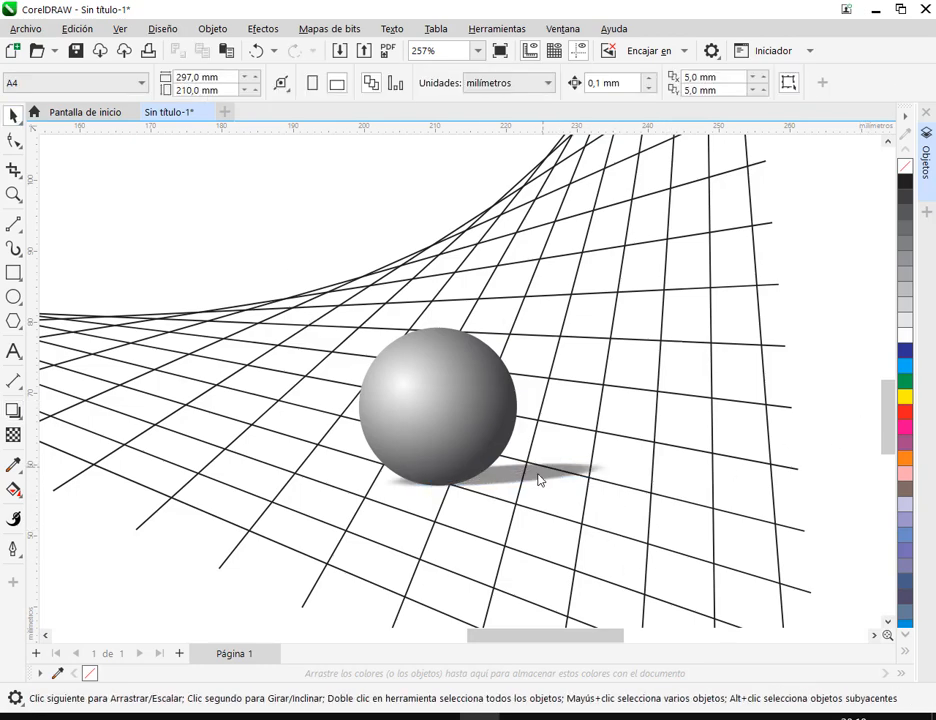
left_click(13, 410)
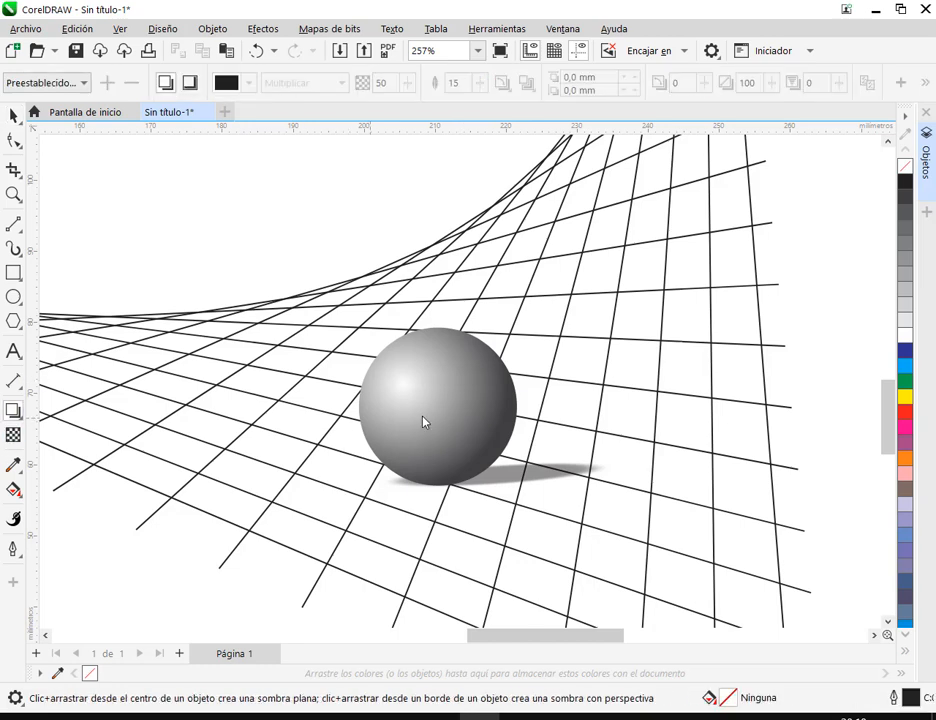
left_click(505, 418)
left_click_drag(562, 465, 548, 466)
Compare the sphere's perspective shadow with the larger sphere shown in step 6 of the PDF manual
key("alt+Tab")
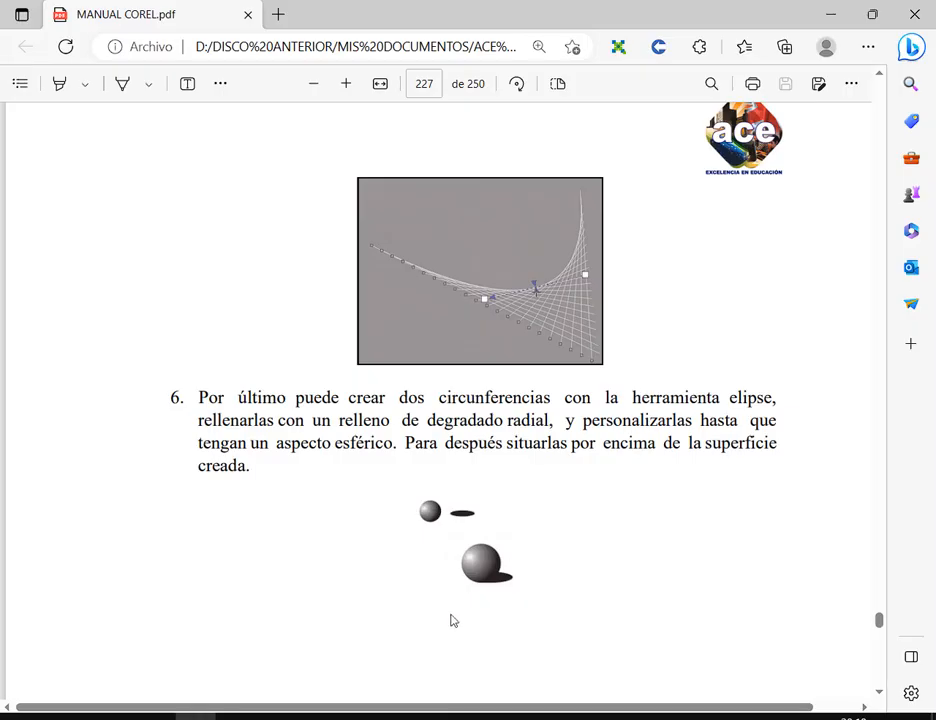
mouse_move(455, 538)
left_mouse_down()
mouse_move(536, 591)
mouse_move(508, 585)
left_mouse_up()
left_click_drag(463, 621, 473, 588)
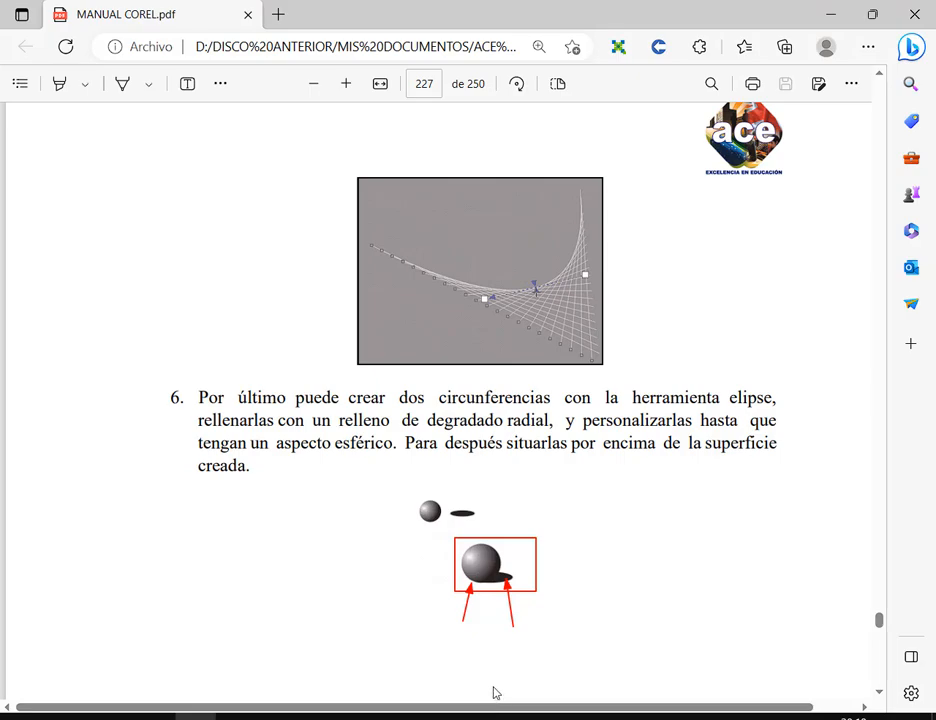
key("alt+Tab")
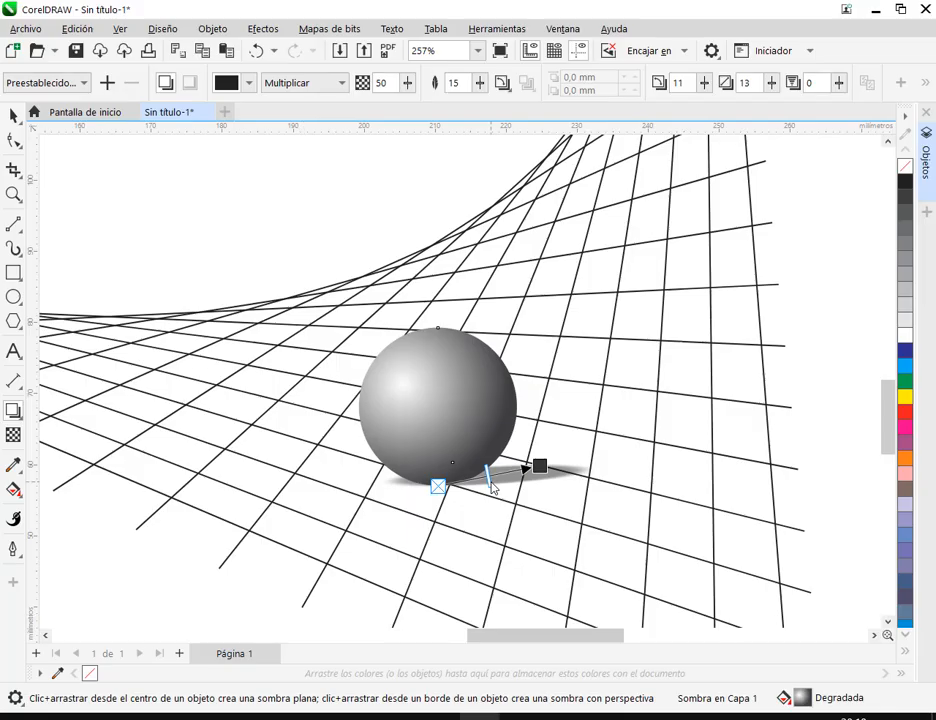
left_click(14, 116)
left_click(657, 453)
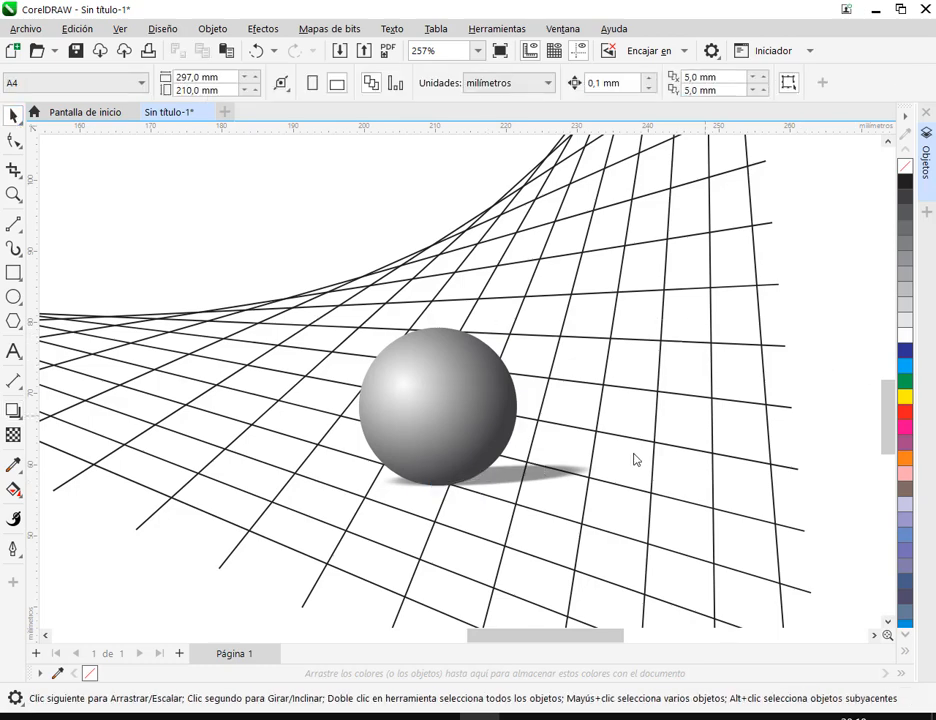
left_click_drag(502, 557, 501, 490)
left_click_drag(404, 546, 400, 486)
left_click_drag(419, 143, 420, 262)
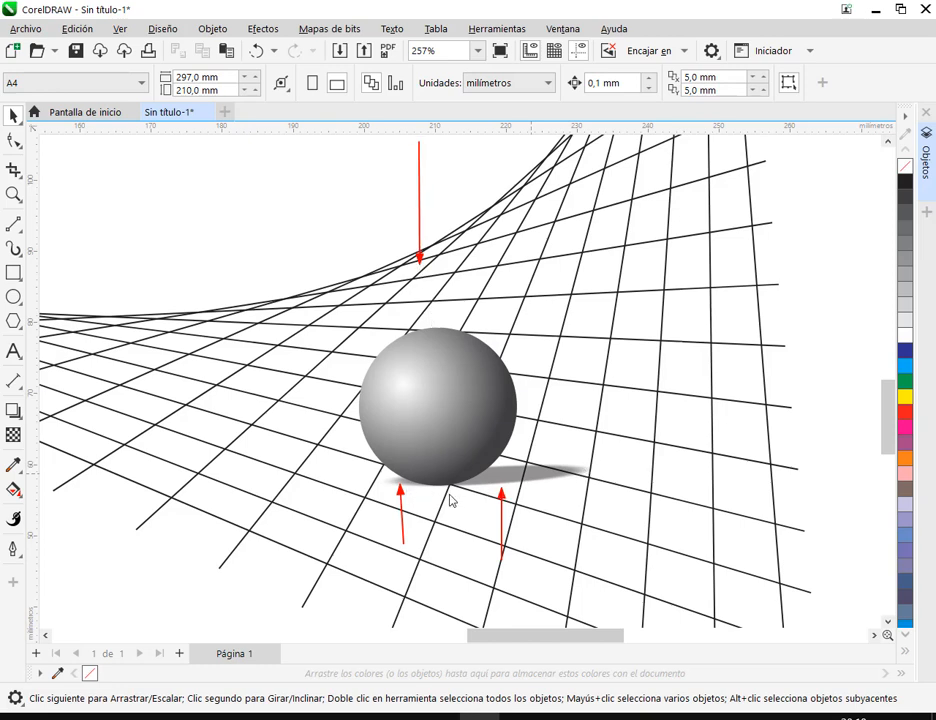
mouse_move(426, 481)
left_mouse_down()
mouse_move(539, 478)
mouse_move(608, 464)
left_mouse_up()
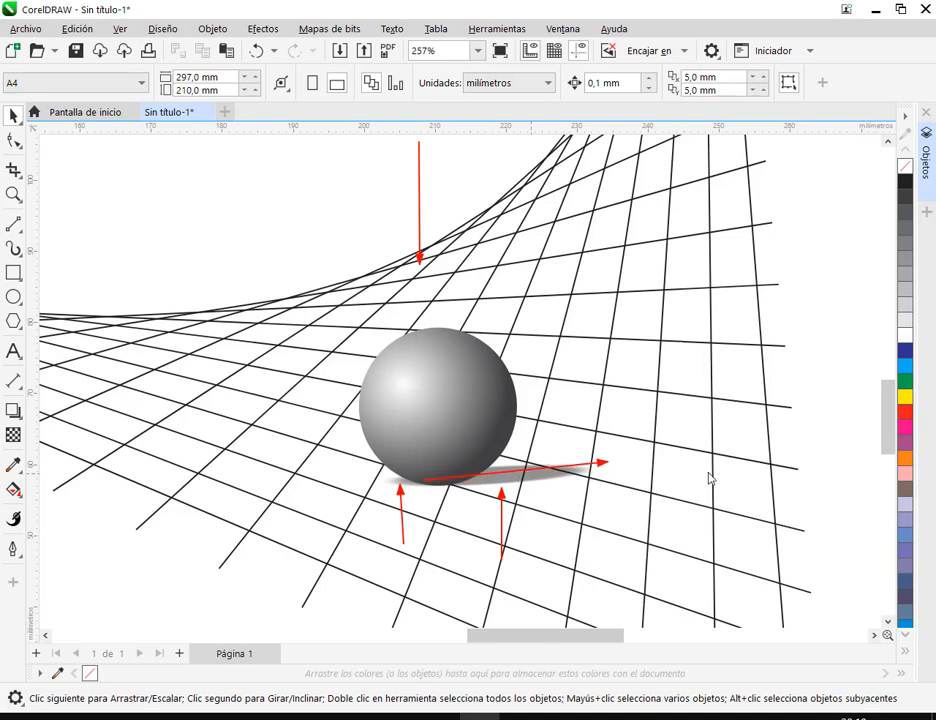
Flatten the sphere's perspective shadow to an angle of about 5, and clear the drop shadow from the sphere
left_click(426, 388)
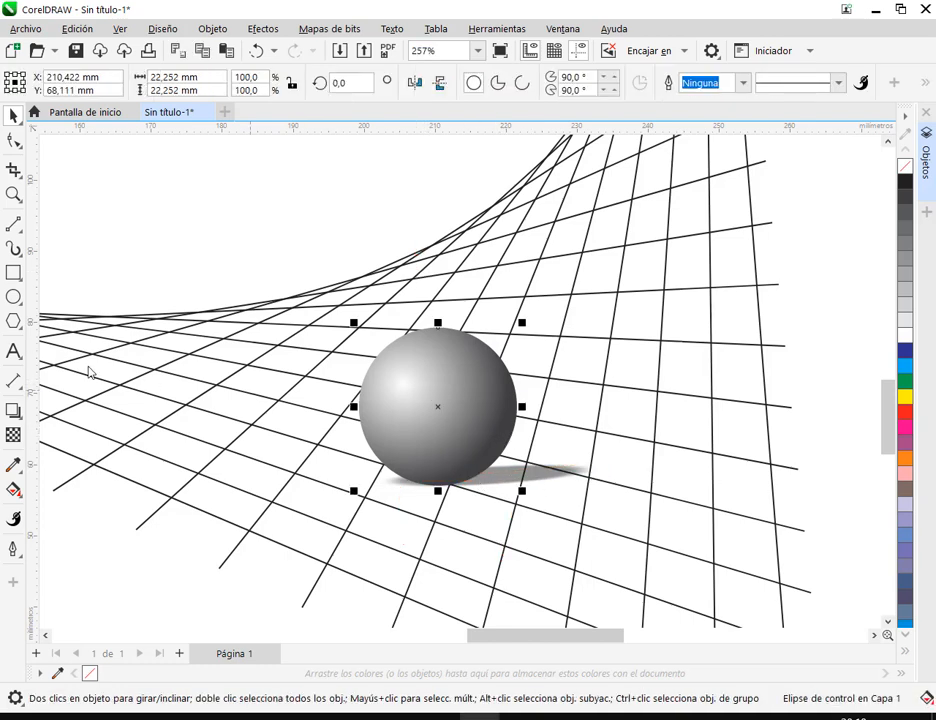
left_click(13, 410)
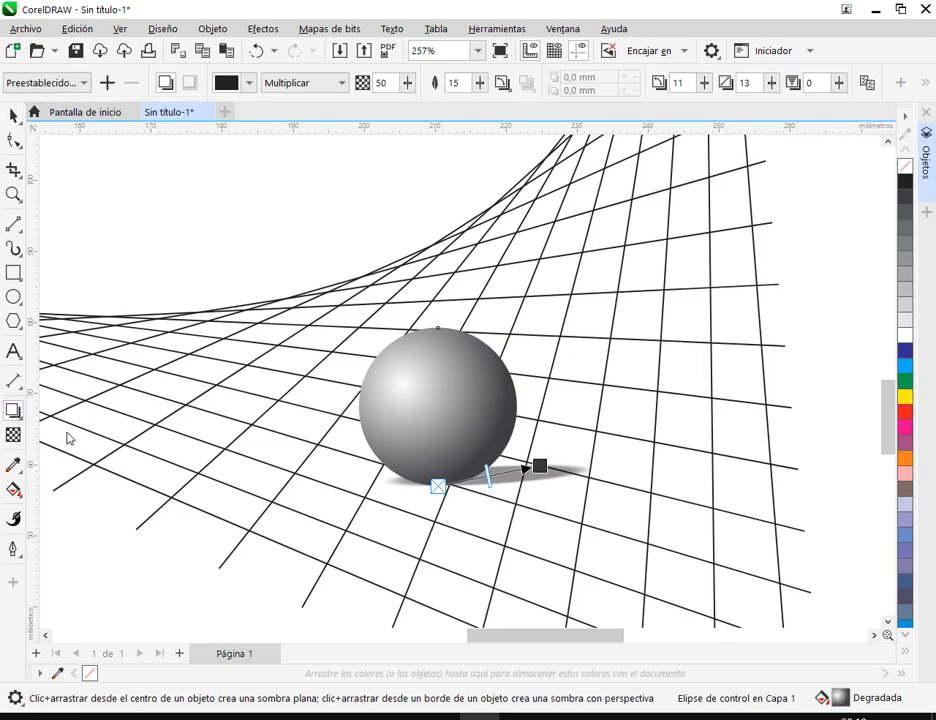
left_click(470, 487)
left_click_drag(540, 466, 555, 477)
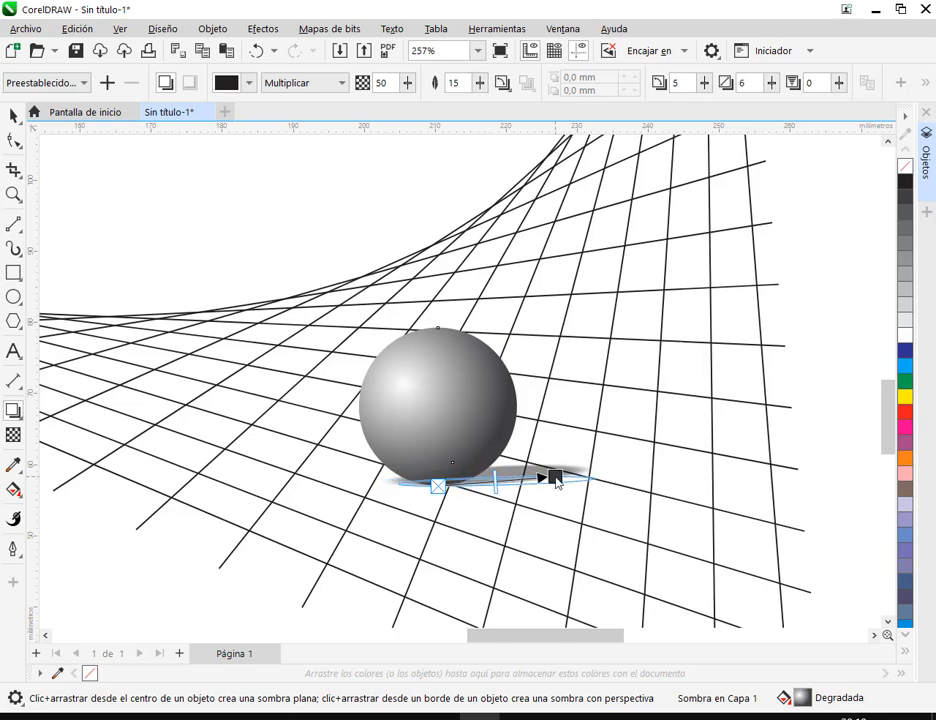
left_click(926, 86)
left_click(916, 116)
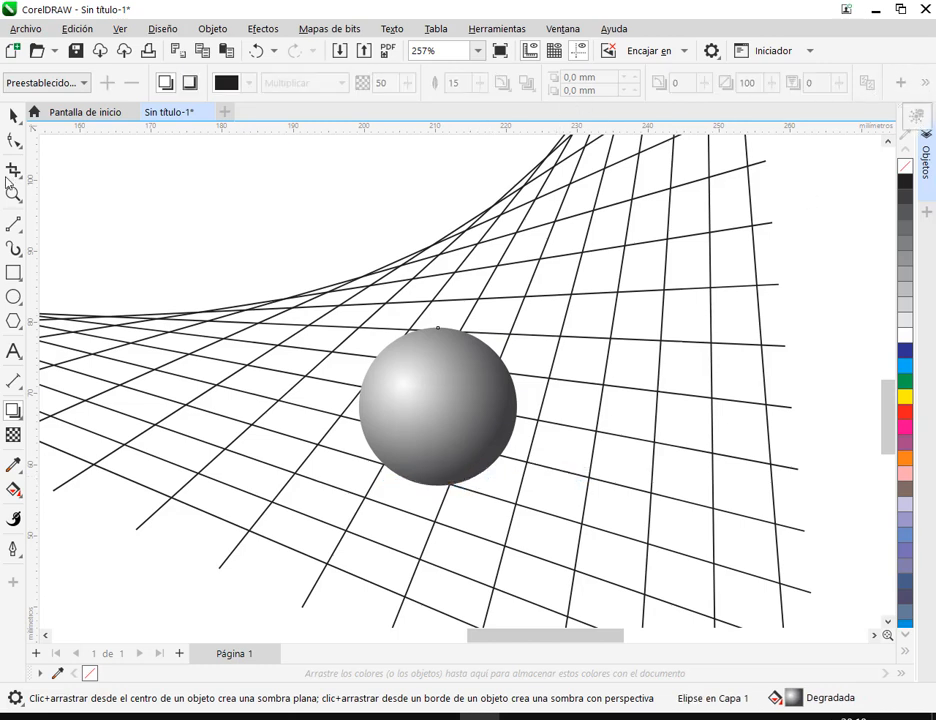
left_click(92, 186)
left_click(13, 117)
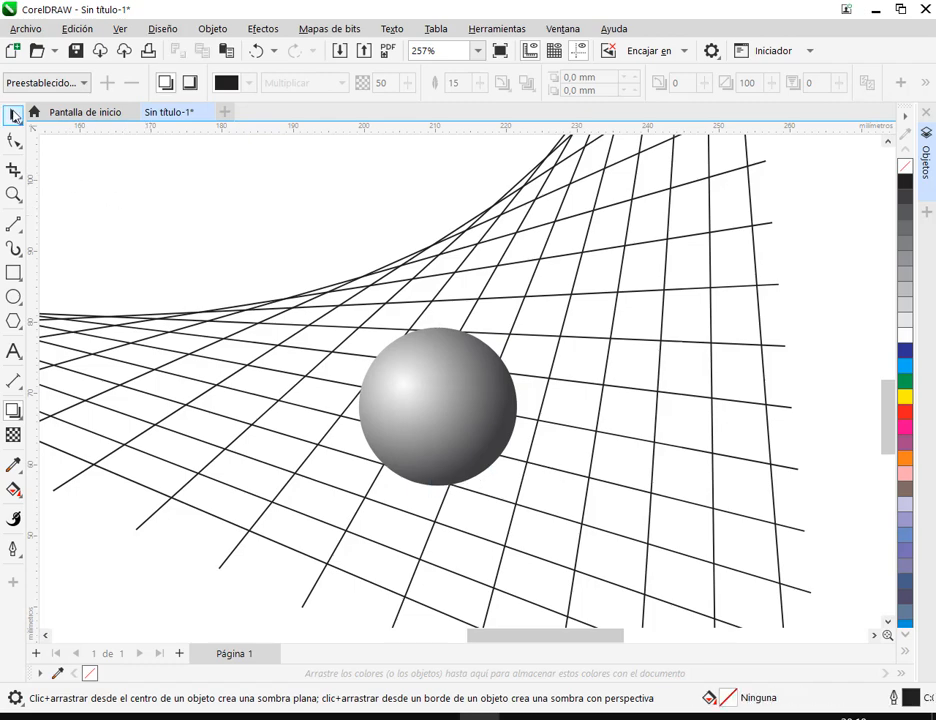
Draw a flat ellipse about 20.7 × 3.8 mm across the sphere's lower right edge and fill it black
left_click(13, 297)
left_click_drag(420, 450, 572, 483)
left_click(906, 186)
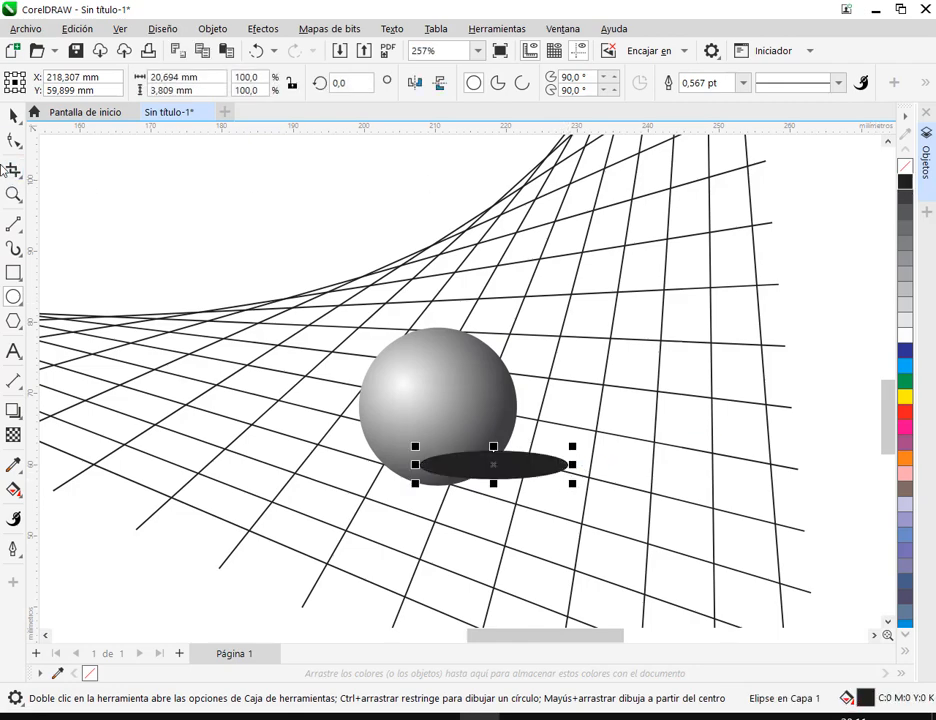
Move the black ellipse down to the sphere's base and place it behind the sphere
left_click(13, 117)
left_click_drag(477, 476, 476, 490)
right_click(521, 476)
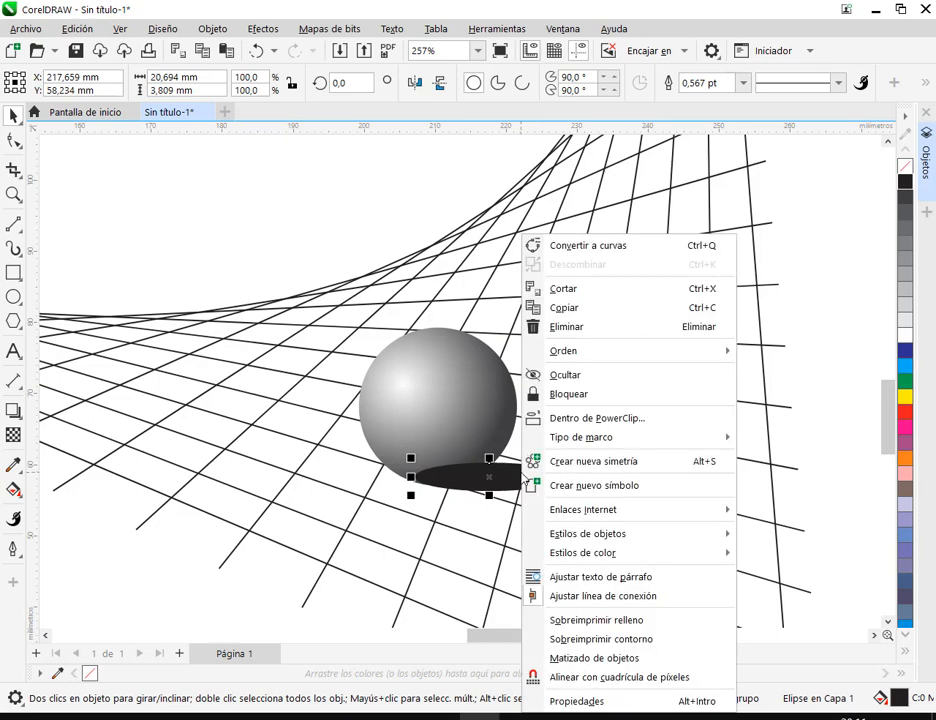
mouse_move(595, 351)
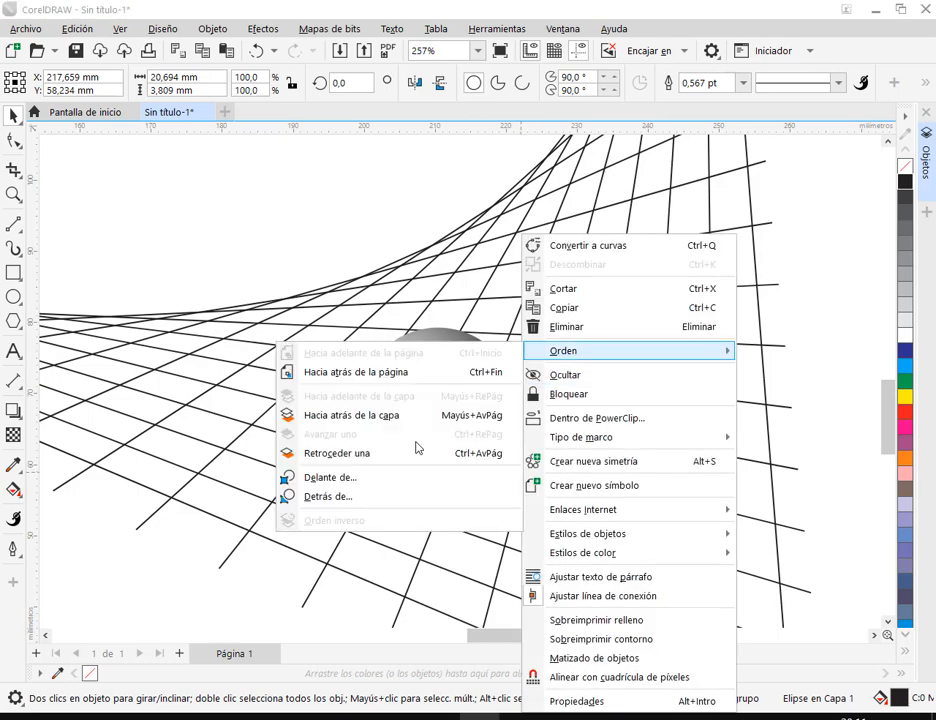
left_click(364, 500)
left_click(400, 405)
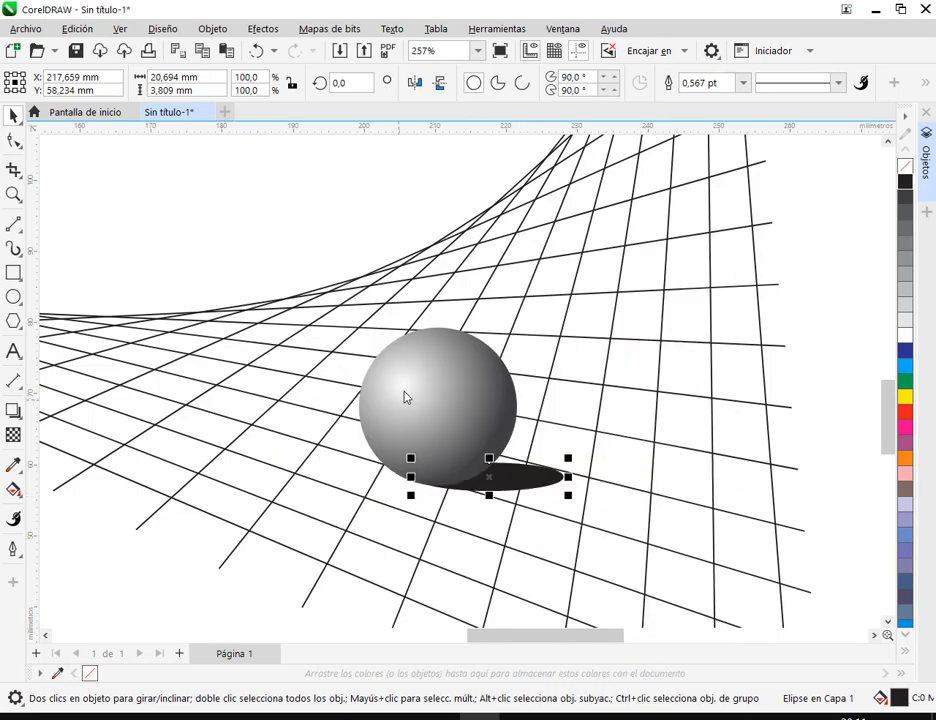
left_click(849, 403)
Narrow the shadow ellipse to about 19.2 mm, checking it against the larger sphere's shadow in step 6 of the PDF manual
left_click(519, 481)
left_click_drag(568, 474, 542, 477)
left_click(812, 510)
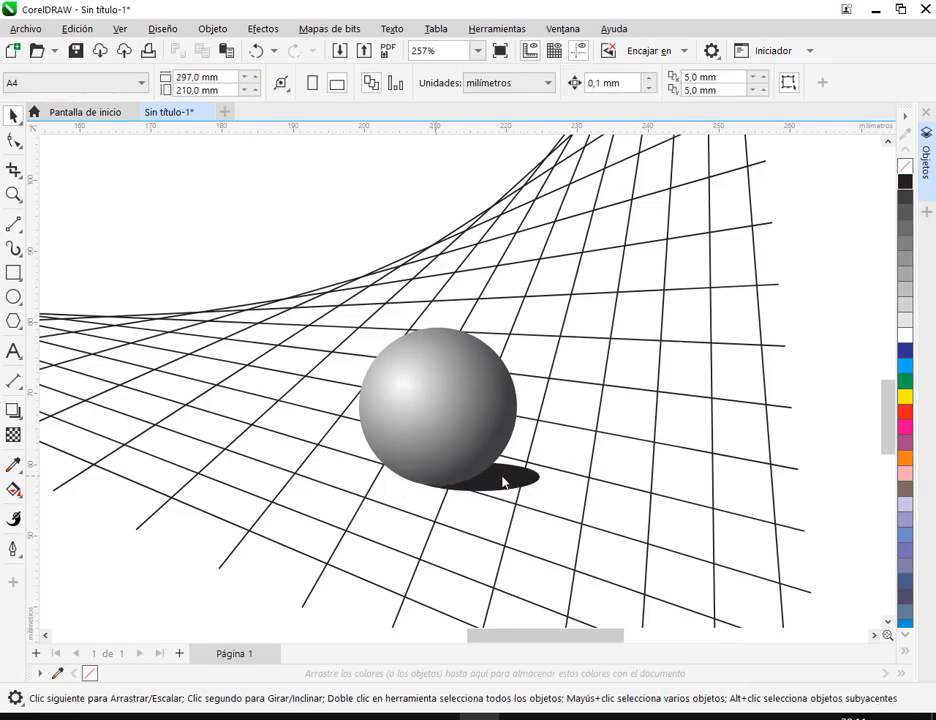
scroll(549, 480, "down", 4)
key("alt+Tab")
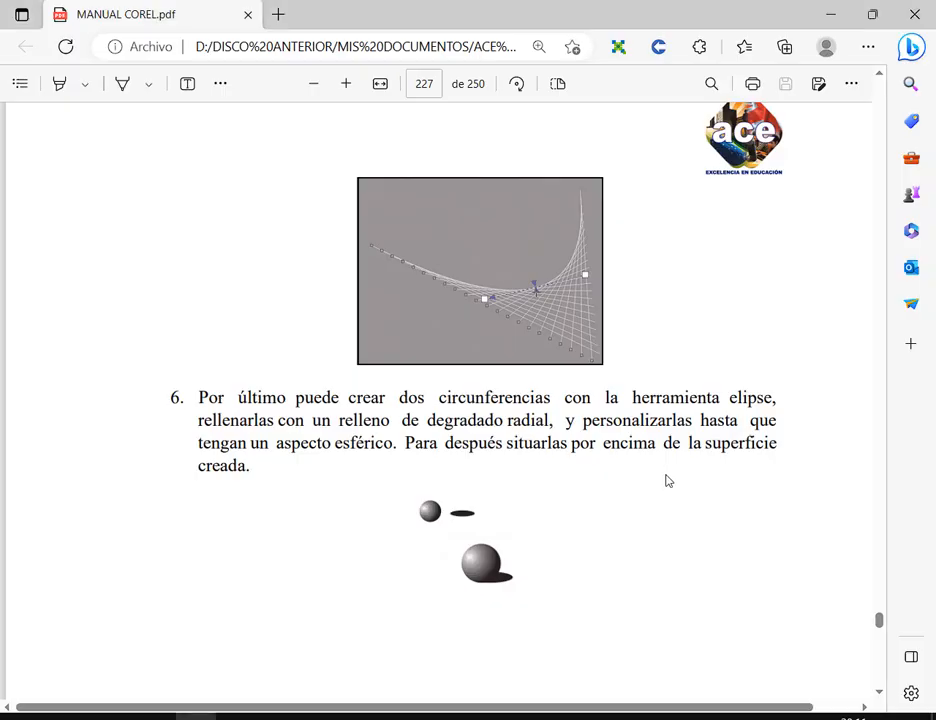
key("alt+Tab")
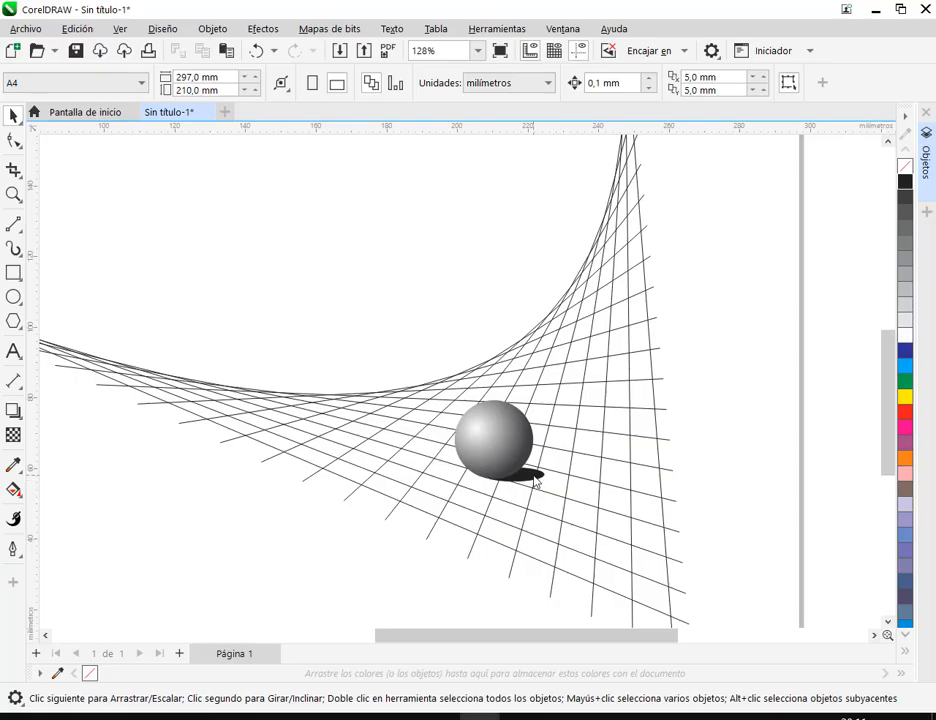
left_click(535, 482)
scroll(537, 482, "up", 3)
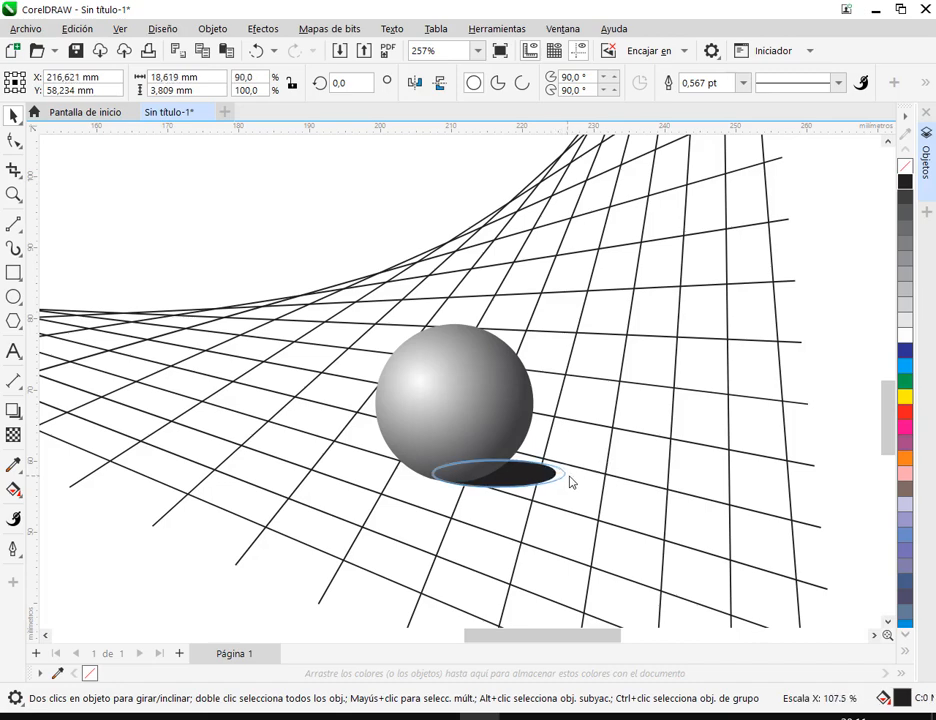
left_click(618, 505)
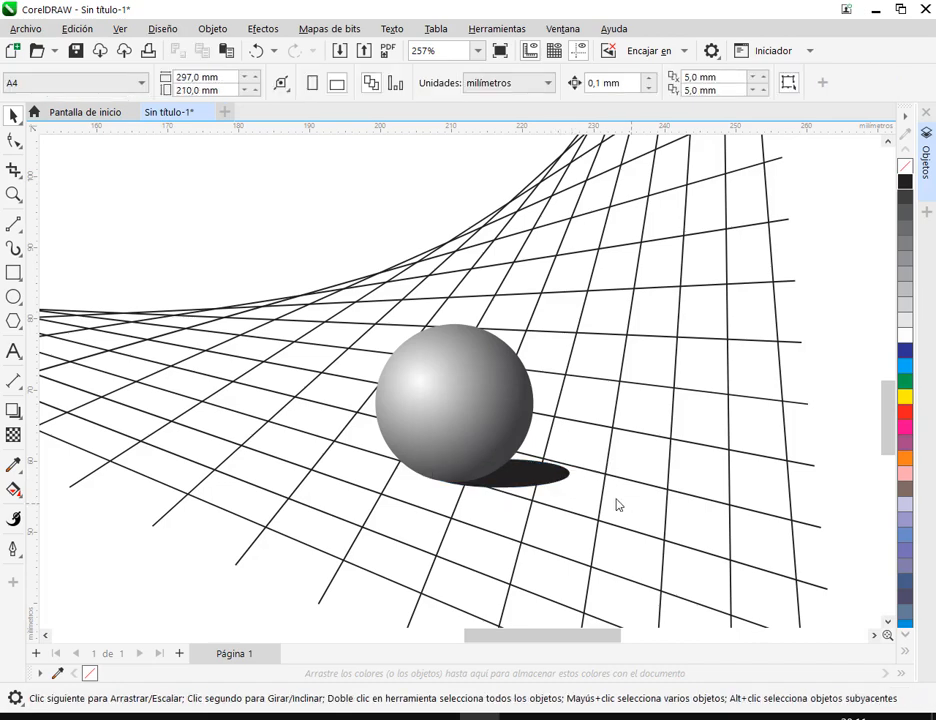
left_click(545, 474)
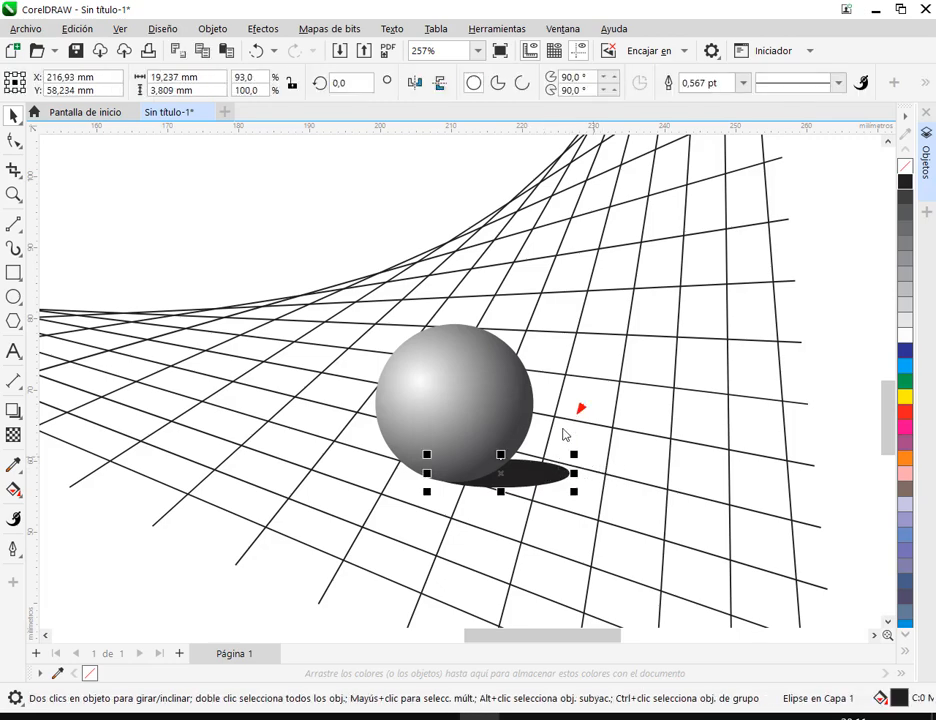
left_click(600, 505)
Enlarge the shadow ellipse to about 25 × 4.9 mm and make a smaller copy about 18 × 3.6 mm inside it
scroll(535, 487, "up", 3)
left_click(535, 471)
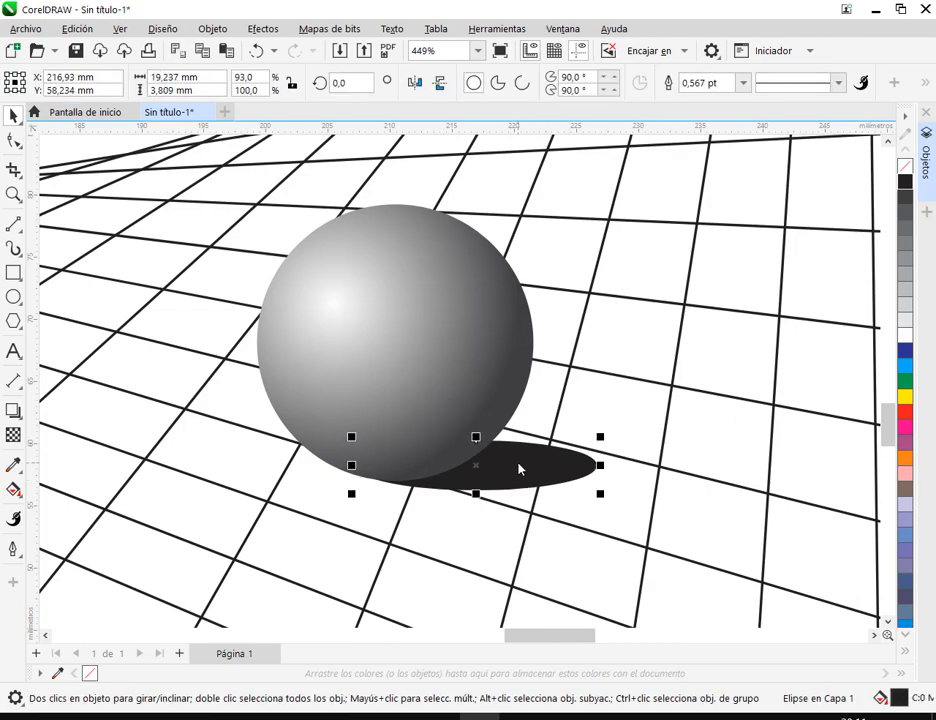
left_click_drag(600, 436, 670, 422)
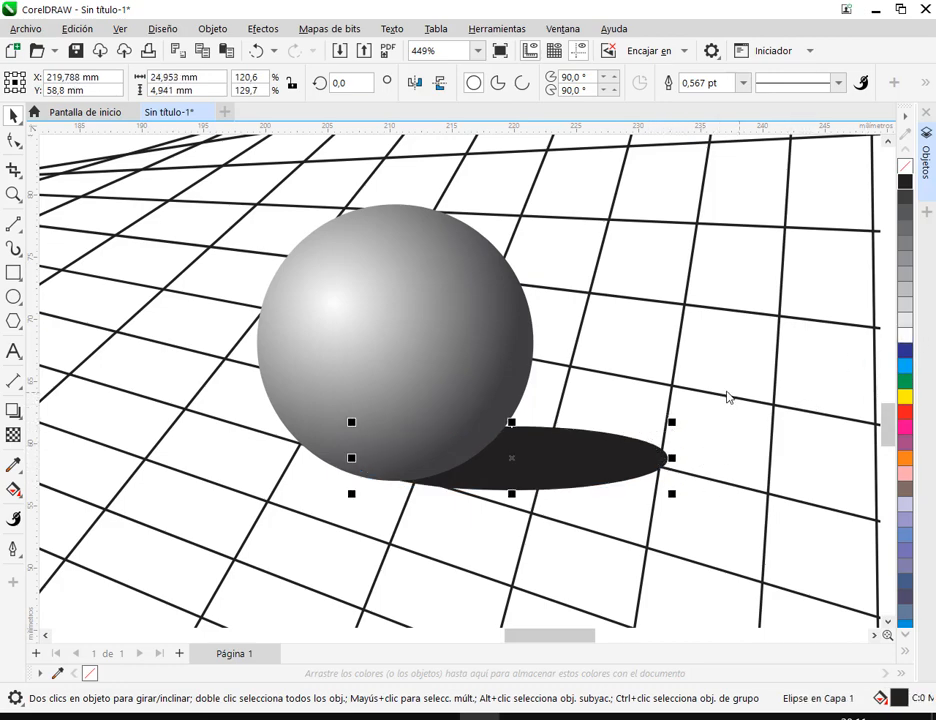
left_click_drag(672, 430, 616, 443)
left_click(632, 457)
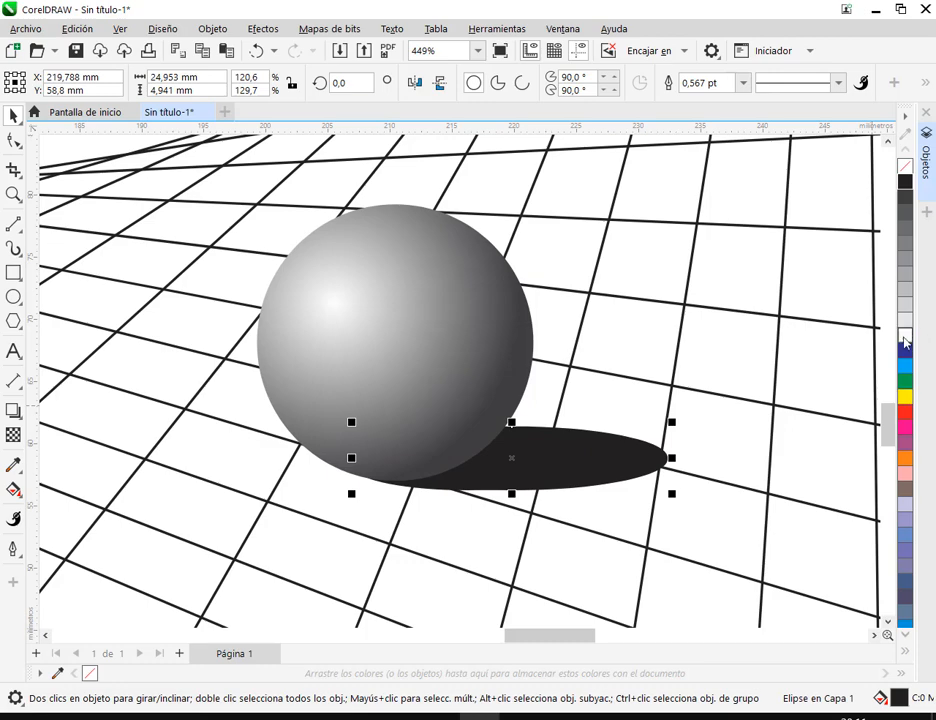
Fill the larger shadow ellipse white and remove the outline from both shadow ellipses
left_click(905, 334)
left_click(753, 428)
left_click(626, 465)
left_click(556, 466, "shift")
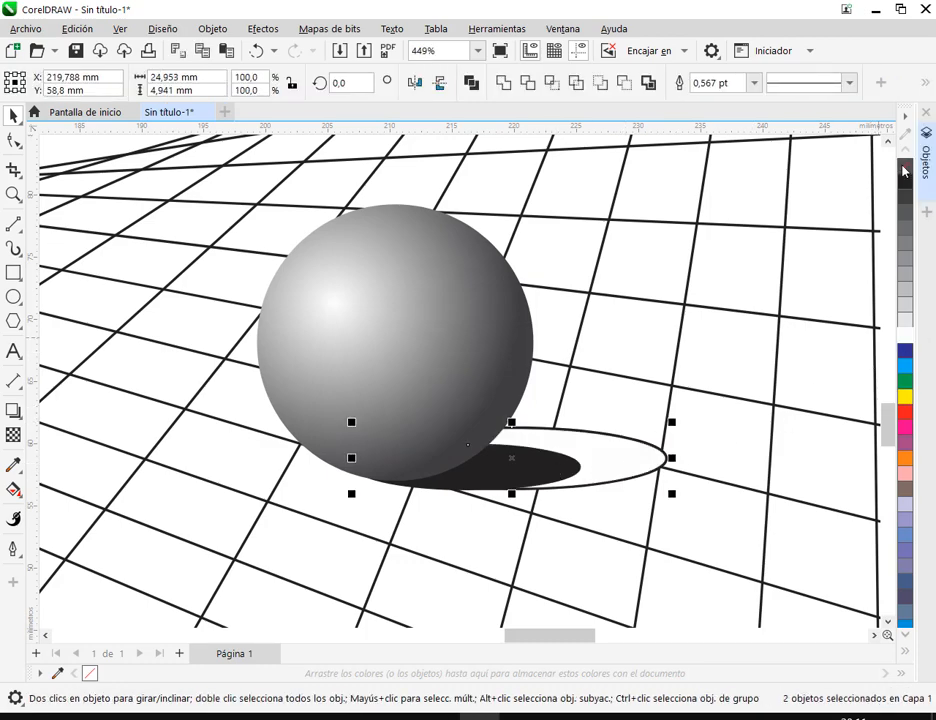
right_click(903, 167)
left_click(699, 421)
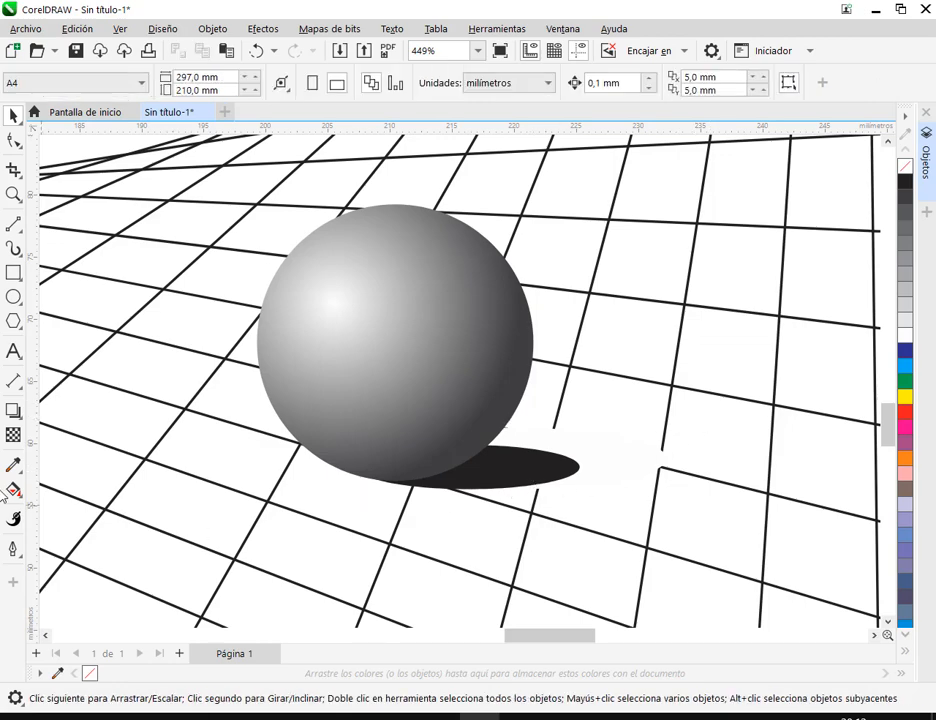
Blend the small black ellipse into the larger white ellipse to create a soft-edged shadow
left_click(15, 412)
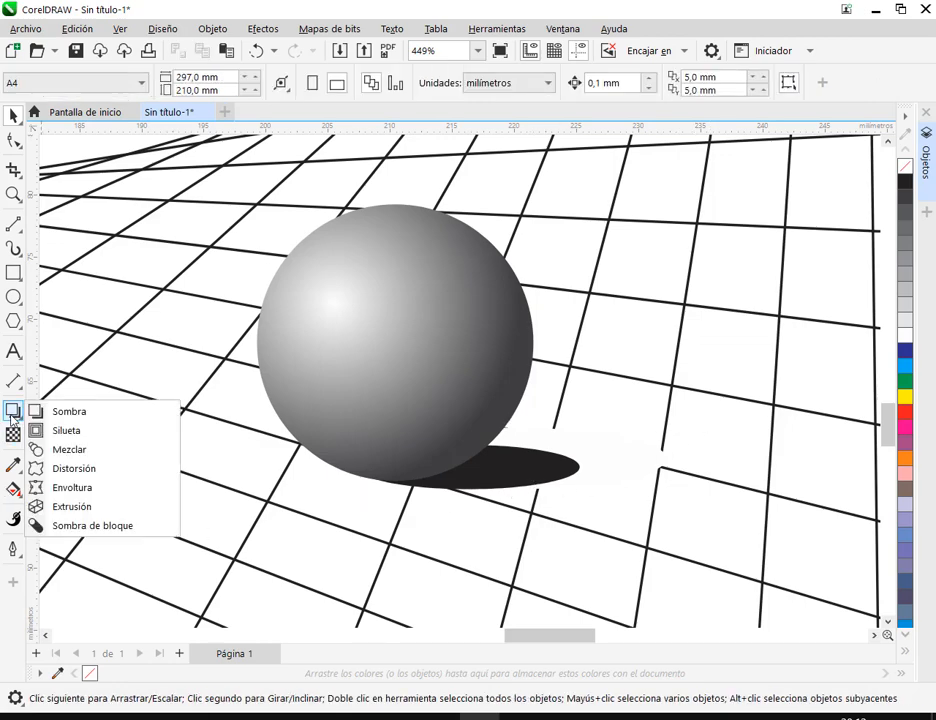
left_click(68, 451)
left_click(540, 482)
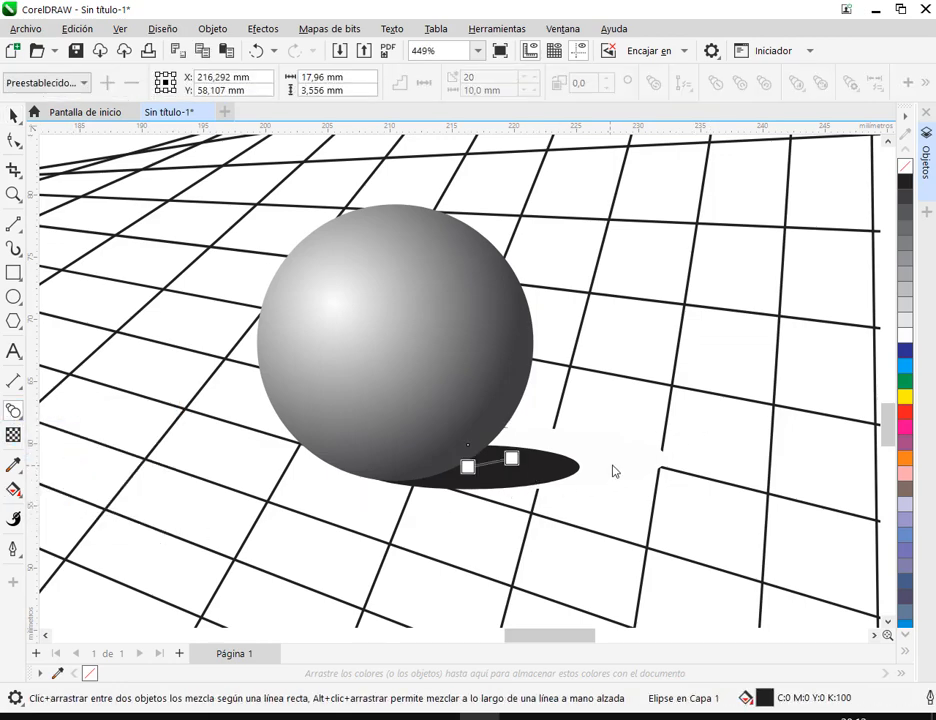
left_click_drag(613, 472, 614, 471)
left_click(13, 115)
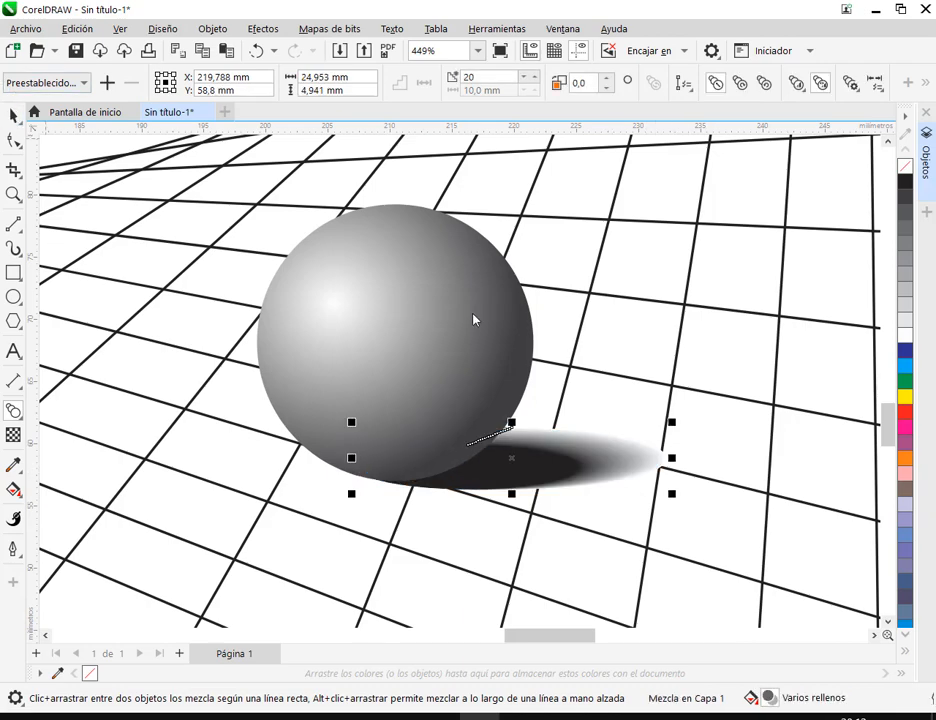
left_click(754, 370)
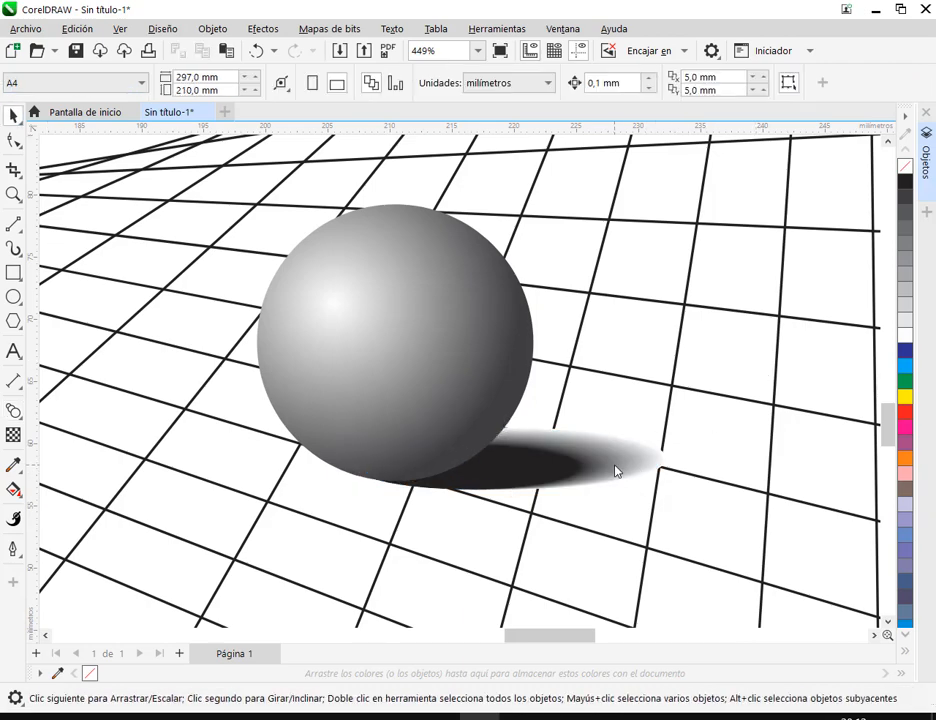
Try the outer ellipse of the shadow blend without its white fill, and fill it white again
left_click(607, 471)
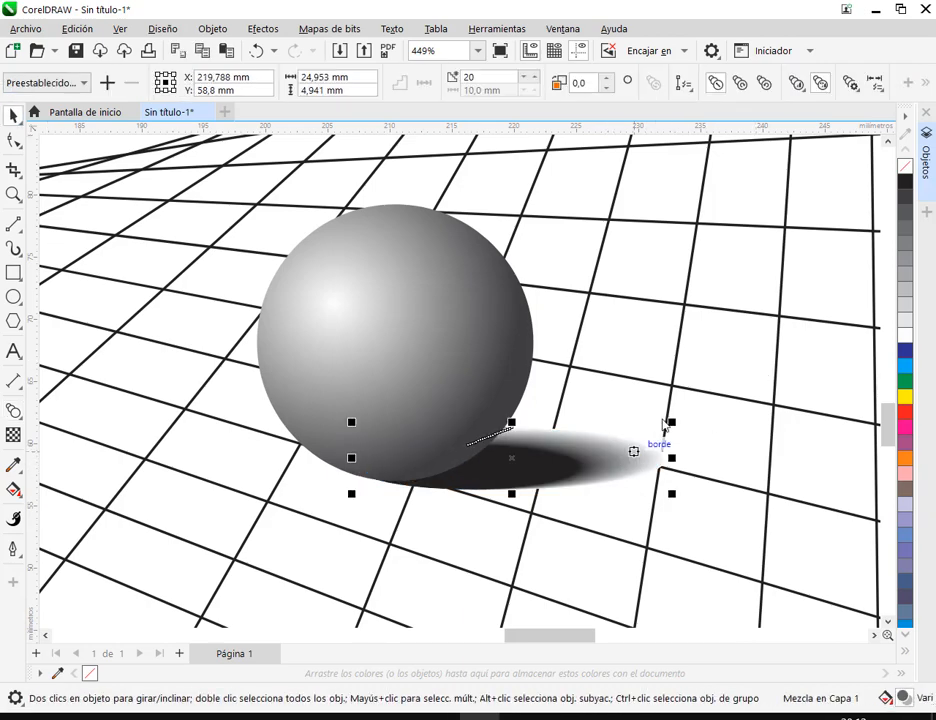
left_click(761, 446)
left_click(668, 459)
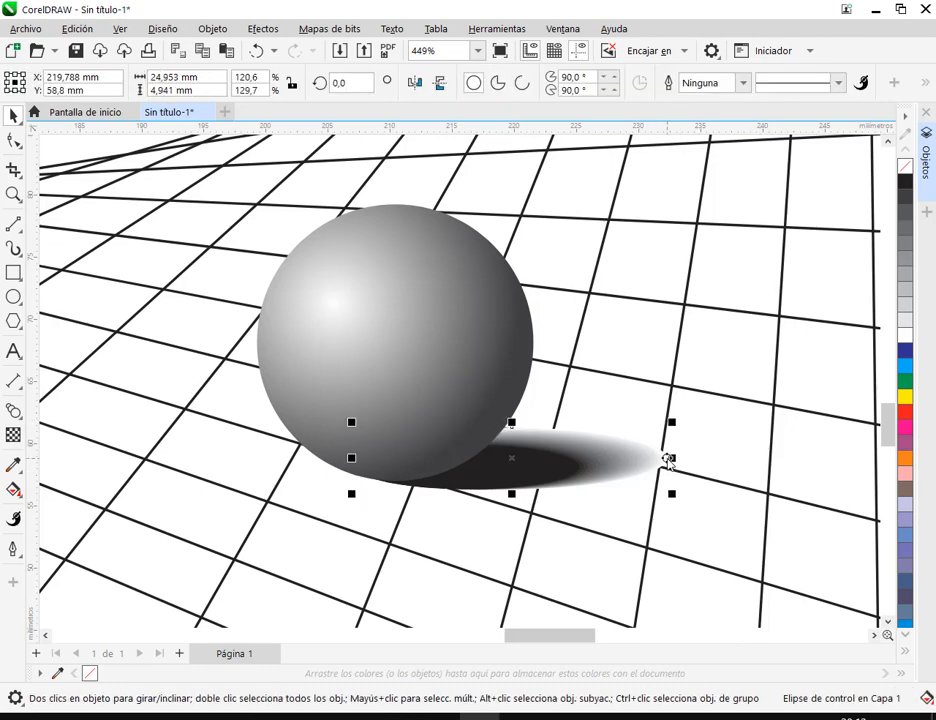
left_click(906, 183)
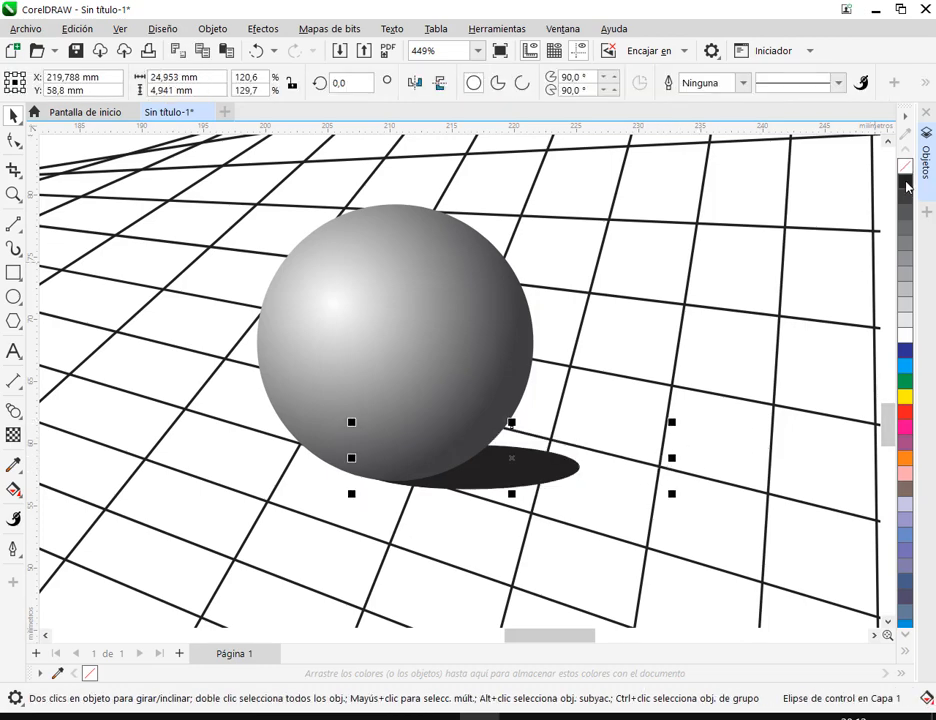
left_click(906, 334)
left_click(740, 423)
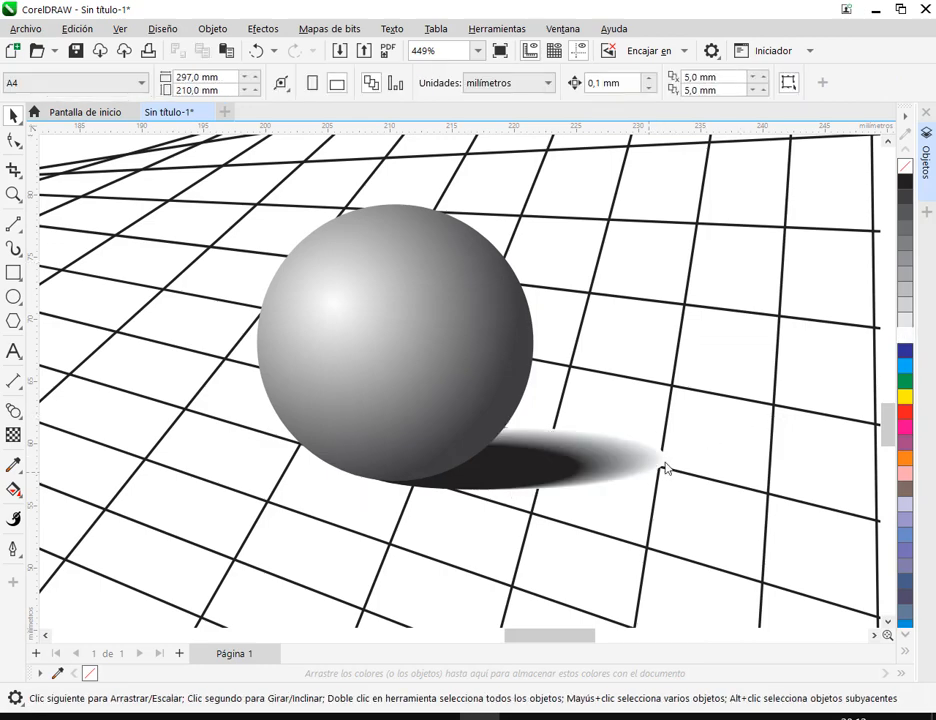
Increase the number of steps in the shadow blend to 42
scroll(660, 470, "down", 3)
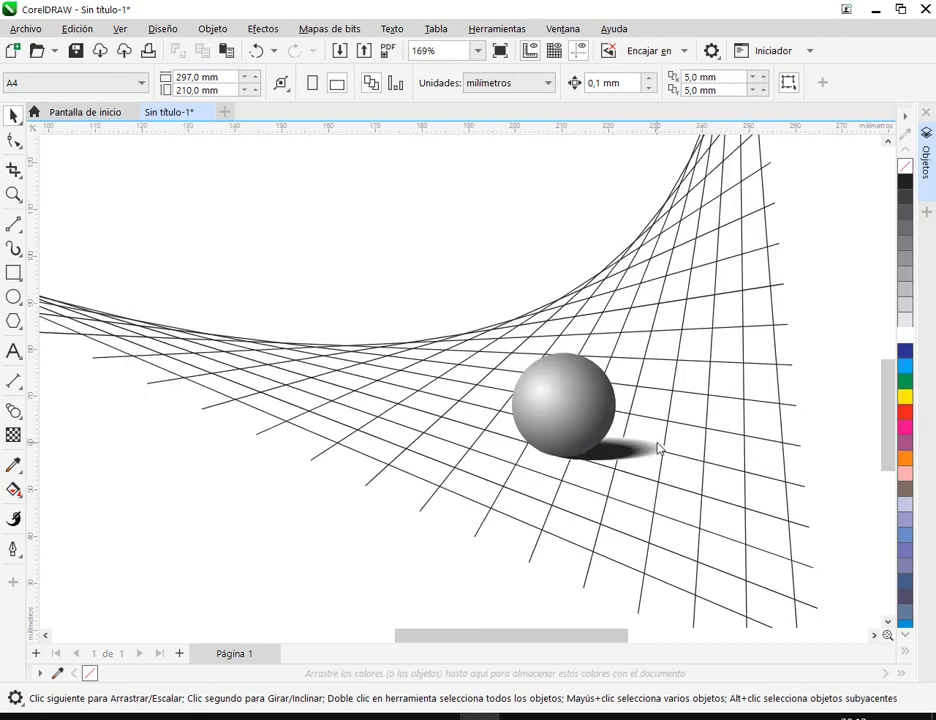
scroll(617, 467, "up", 4)
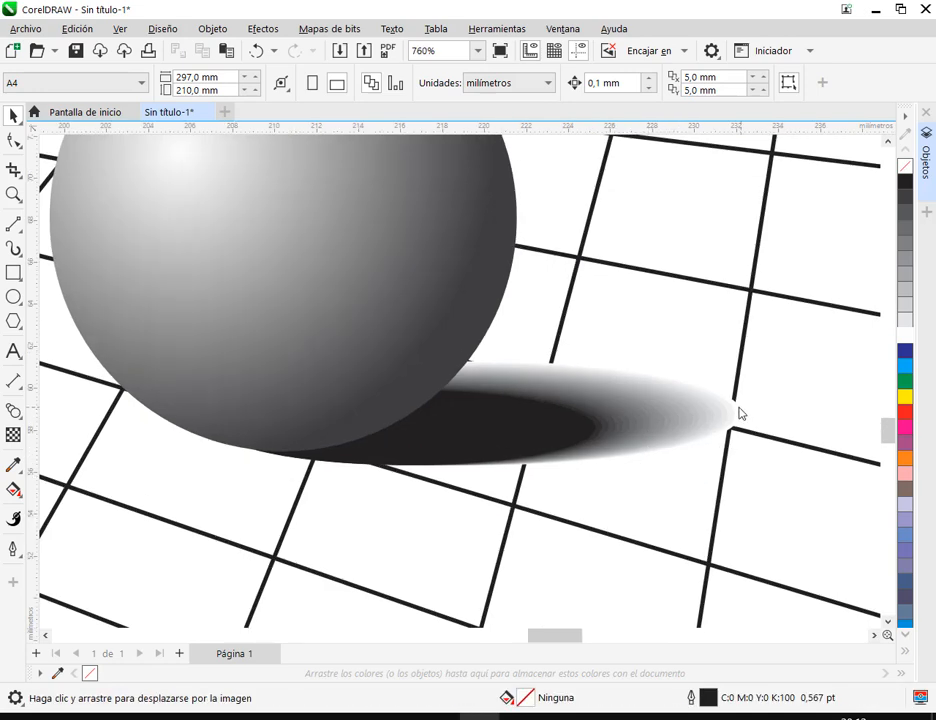
left_click(740, 412)
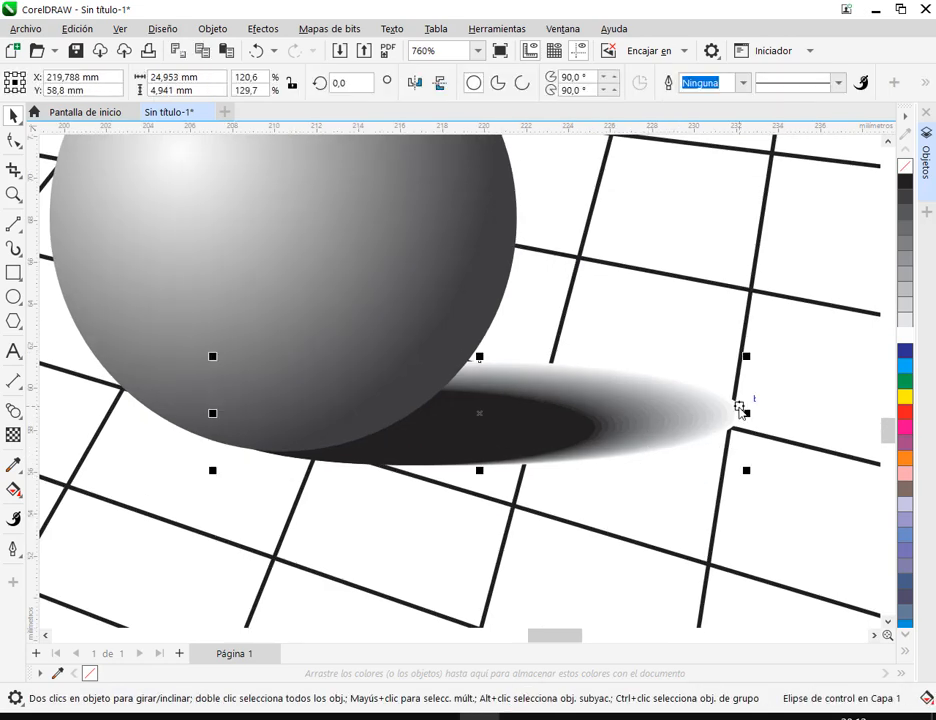
left_click(643, 437)
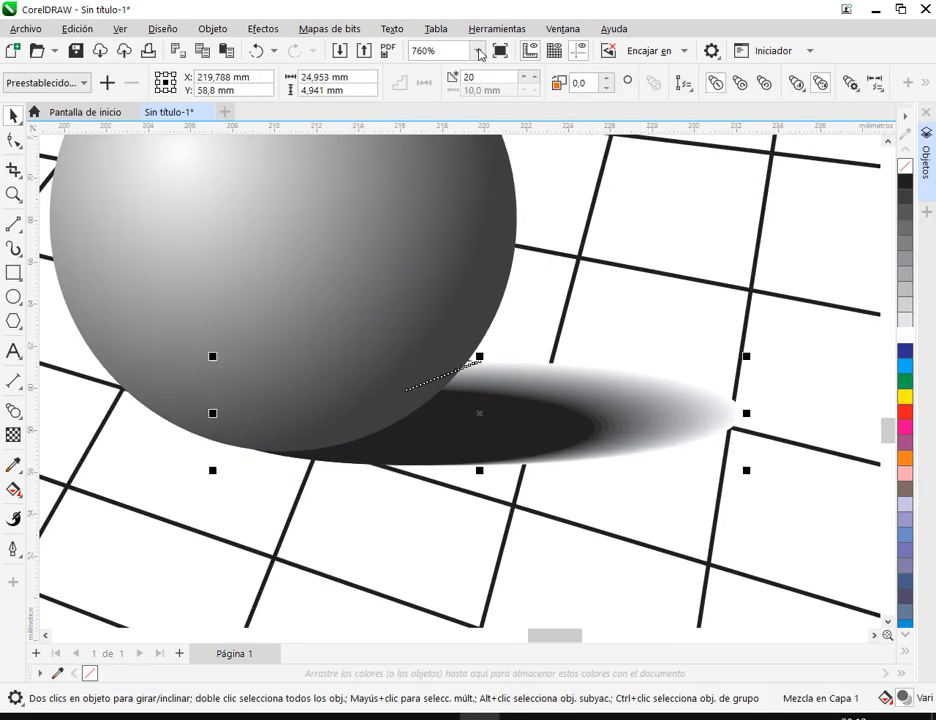
left_click(536, 75)
left_click(536, 75)
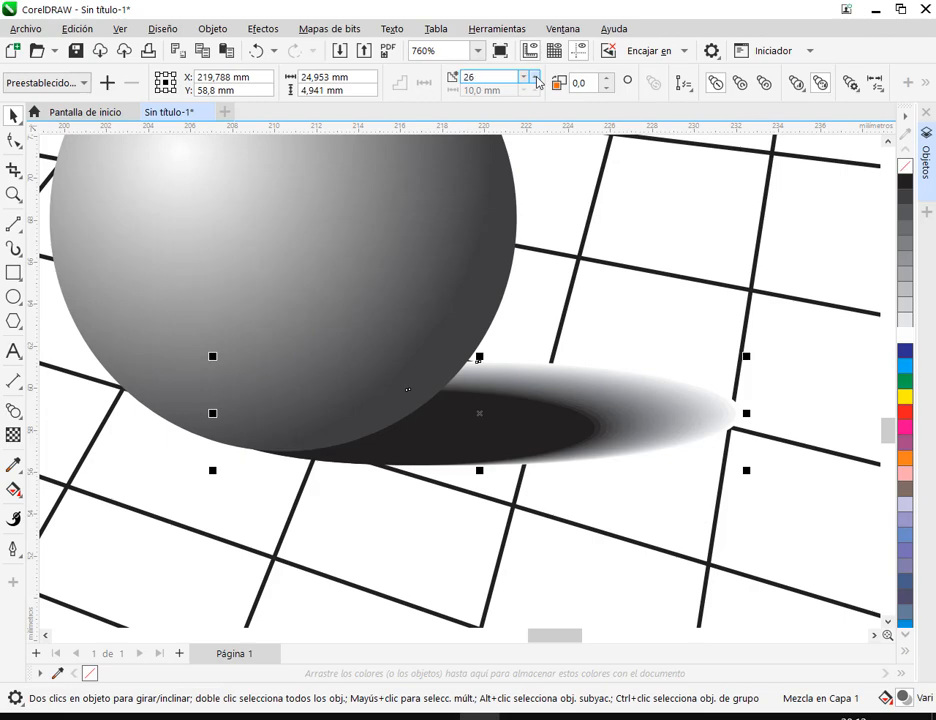
left_click(537, 77)
Try the shadow blend on the blank area right of the mesh, and undo the move
scroll(750, 261, "down", 5)
mouse_move(743, 259)
left_mouse_down()
mouse_move(565, 326)
mouse_move(511, 322)
mouse_move(695, 346)
left_mouse_up()
left_click(750, 419)
scroll(693, 356, "up", 1)
scroll(695, 358, "up", 3)
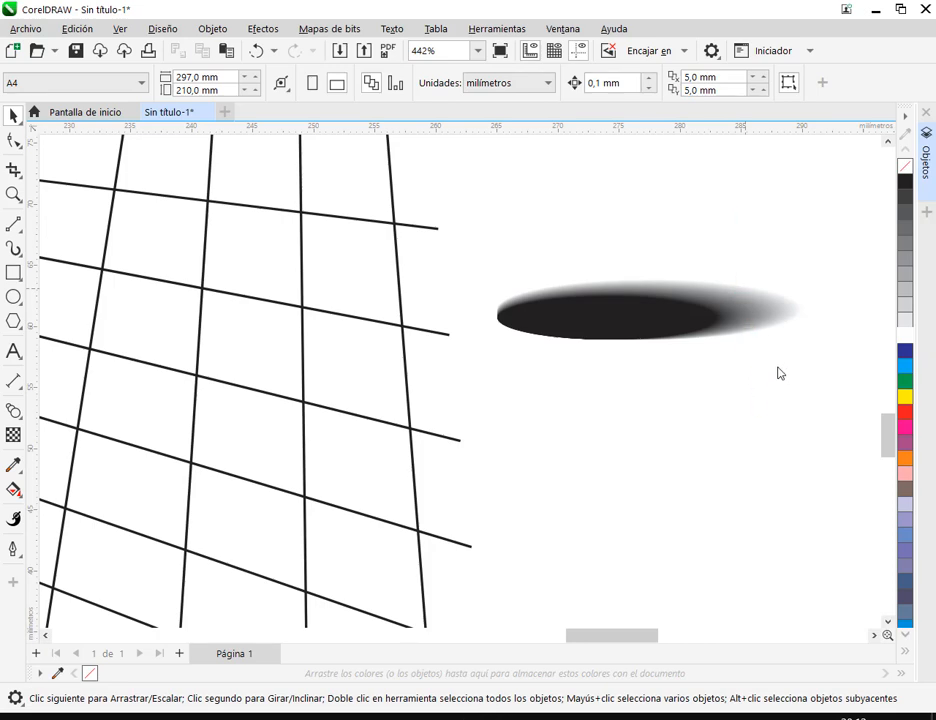
scroll(767, 391, "down", 1)
key("ctrl+z")
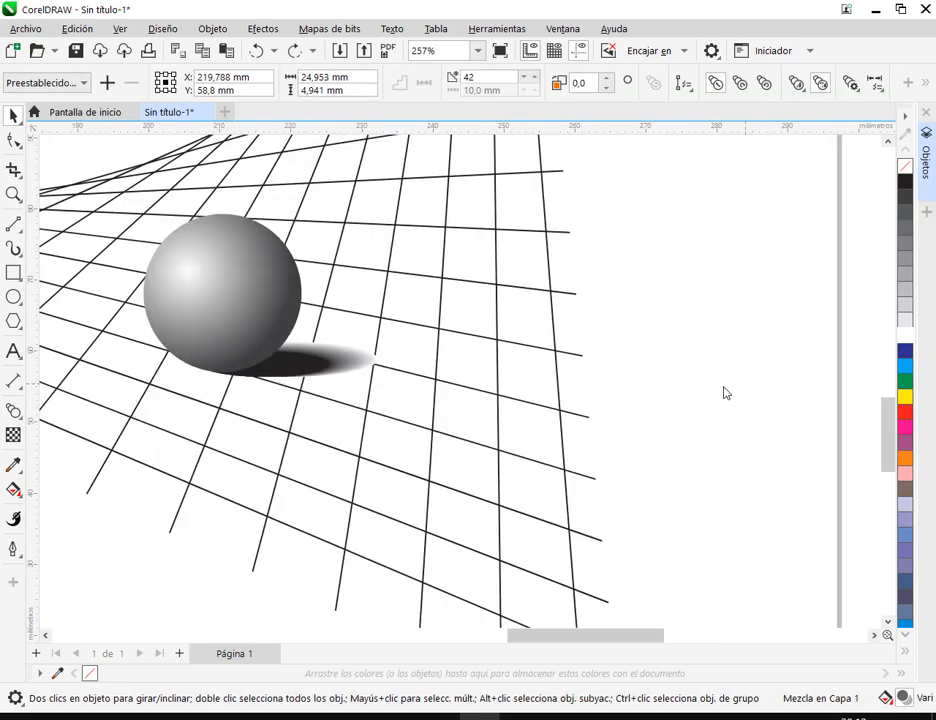
left_click(745, 390)
Review the sphere and shadow examples in step 6 of the PDF manual, and return to the drawing
key("alt+Tab")
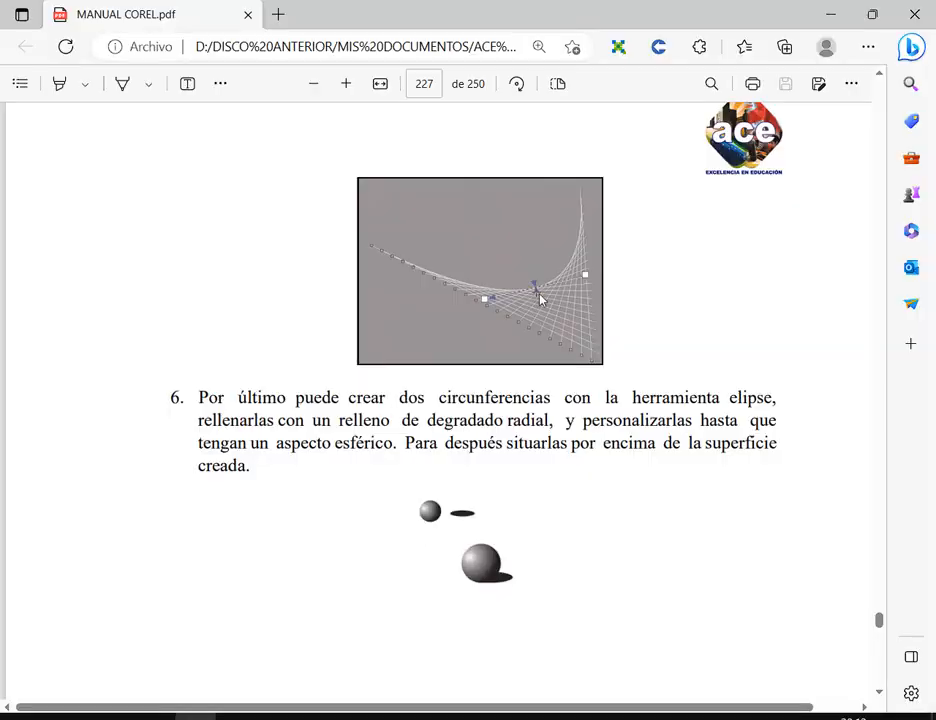
scroll(508, 500, "down", 4)
scroll(505, 490, "up", 5)
key("alt+Tab")
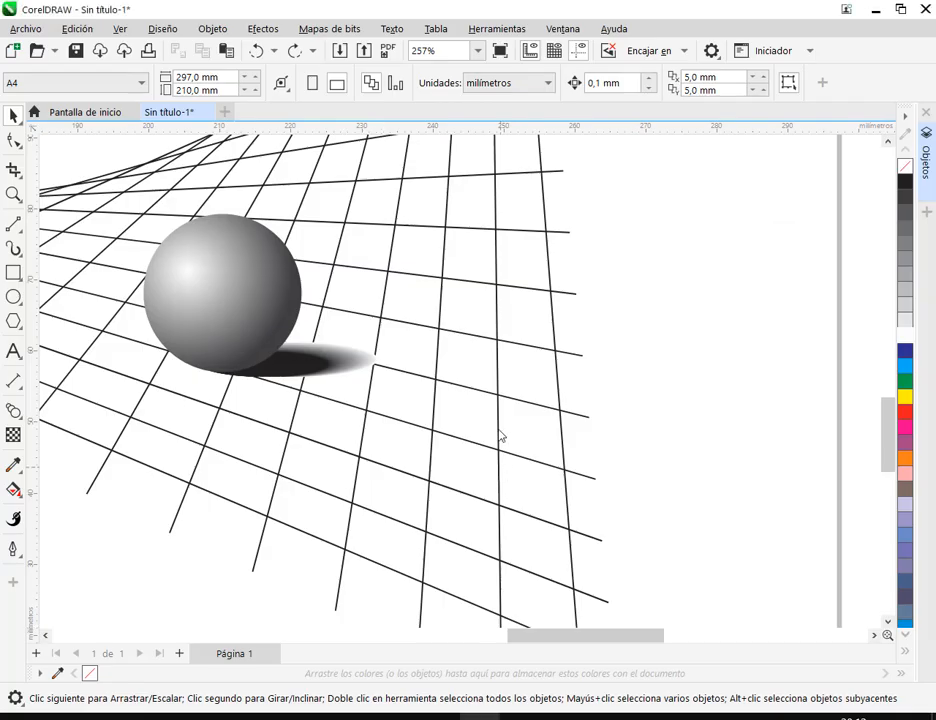
Clear the blend between the two shadow ellipses
left_click(345, 352)
left_click(668, 315)
left_click(355, 362)
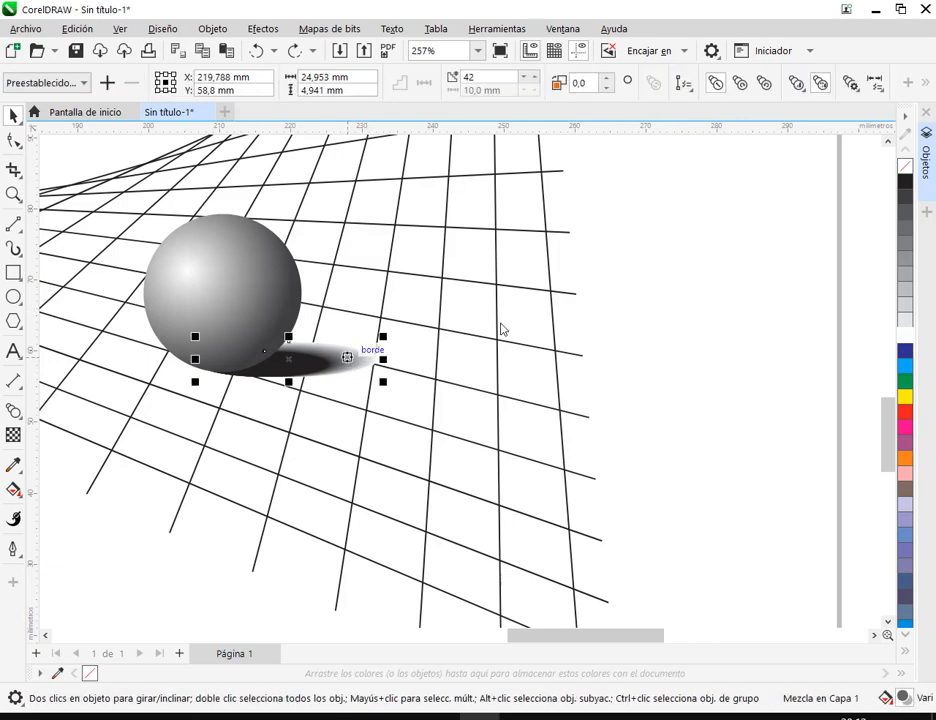
left_click(917, 84)
left_click(916, 116)
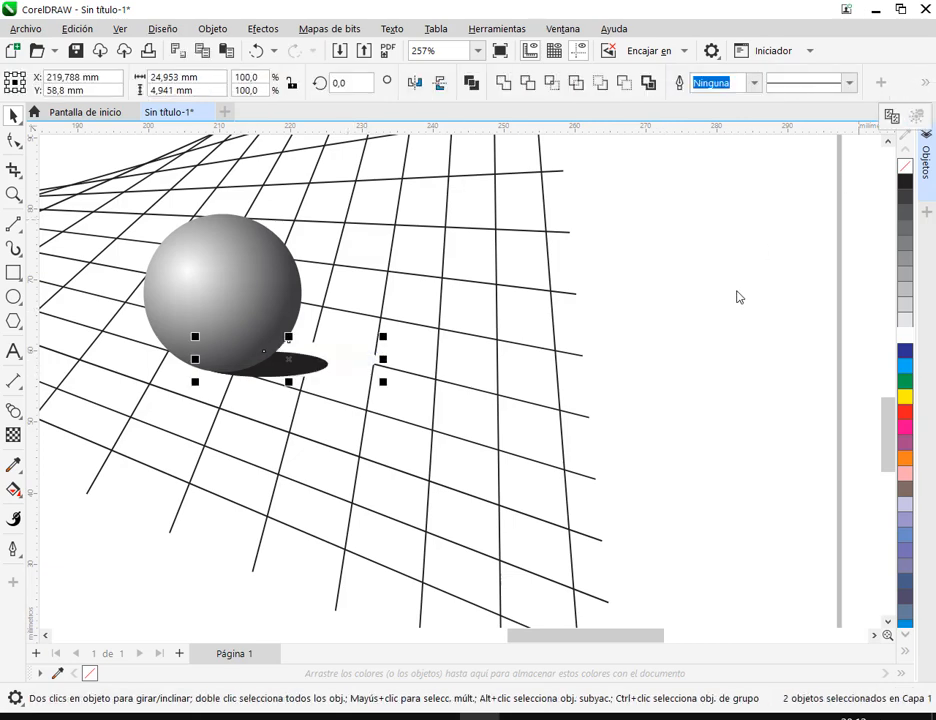
left_click(364, 360)
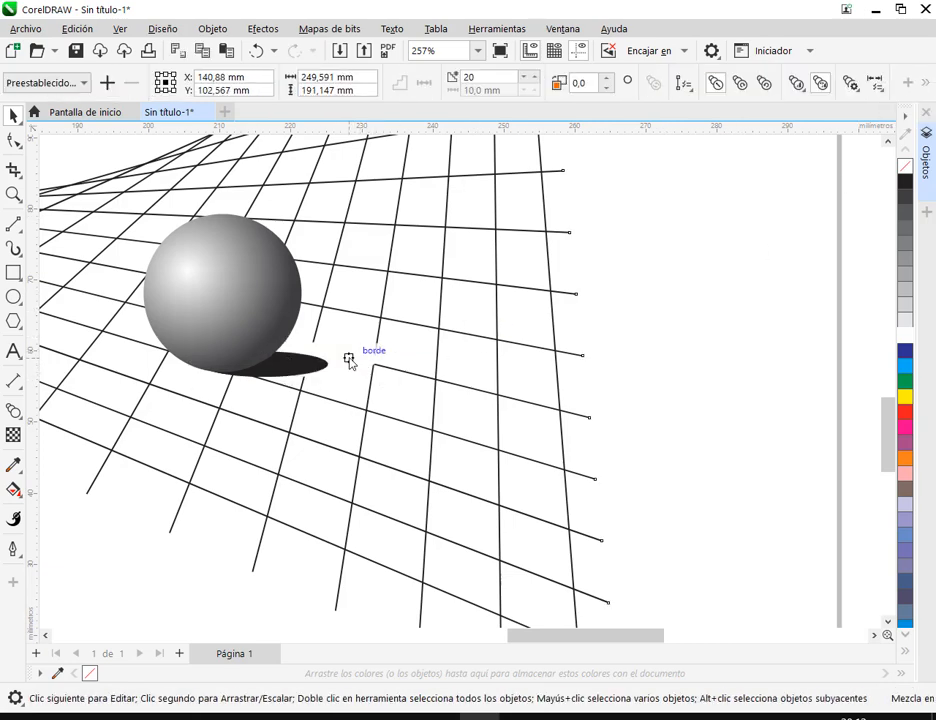
left_click(745, 323)
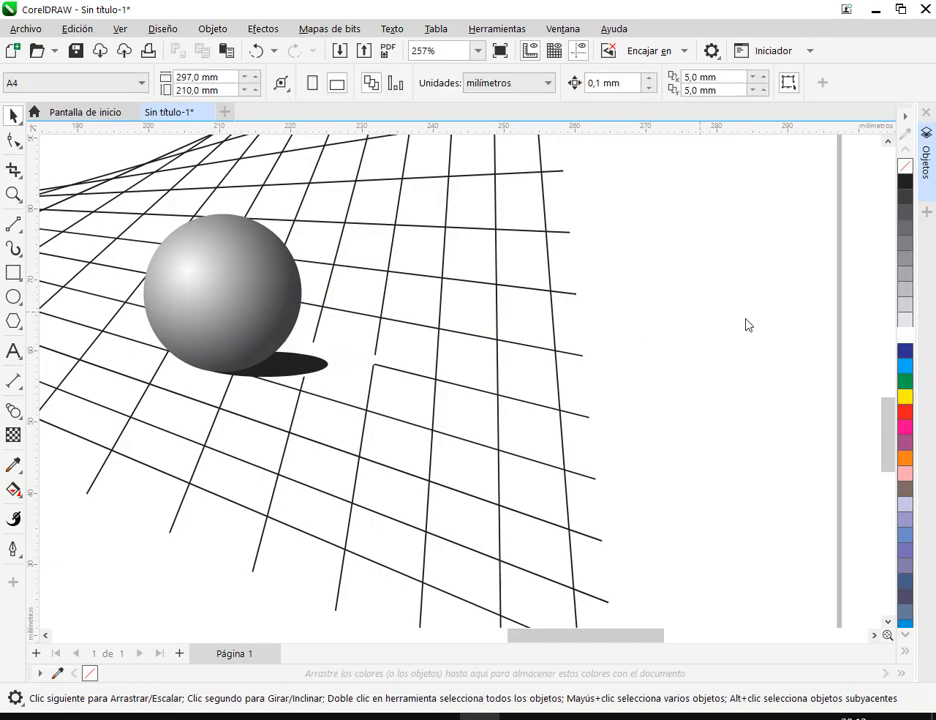
Group the large gradient sphere with its ellipse shadow
left_click(375, 368)
left_click(378, 378)
left_click_drag(296, 440, 476, 440)
left_click(466, 399)
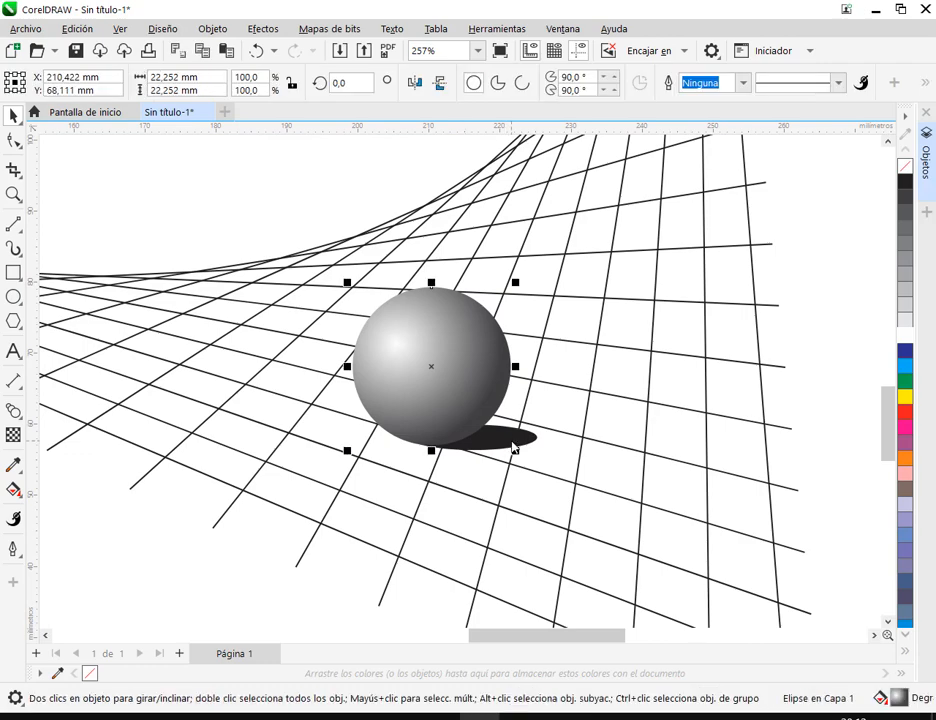
left_click(512, 446, "shift")
key("ctrl+g")
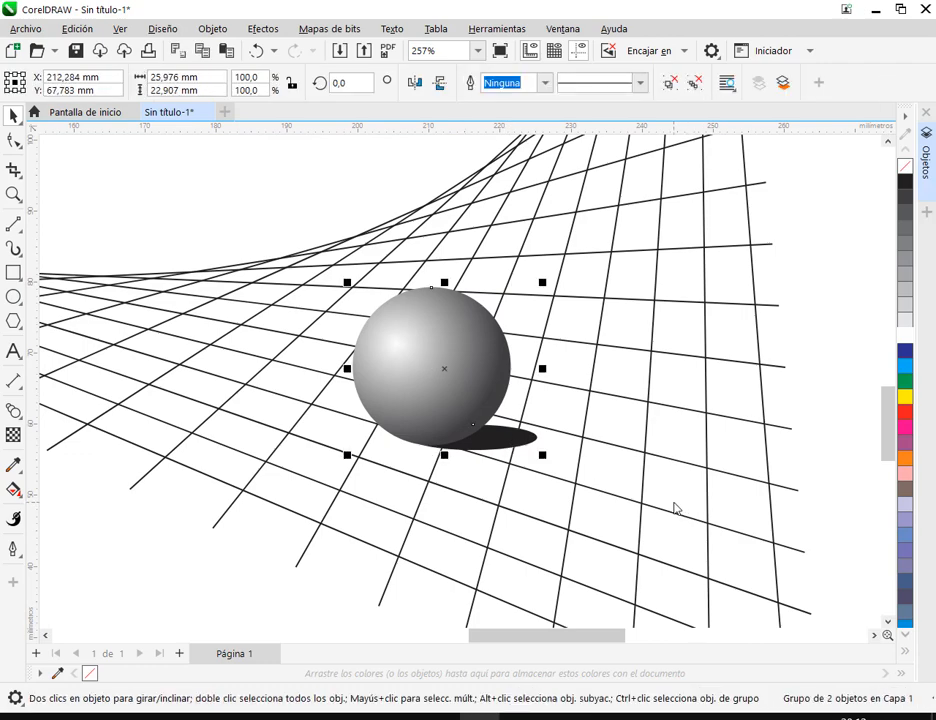
Duplicate the sphere-and-shadow group at about 50% size and place the copy to the upper left, near the mesh's curved edge
left_click_drag(535, 447, 378, 276)
left_click_drag(373, 369, 275, 278)
left_click_drag(238, 240, 250, 305)
key("Escape")
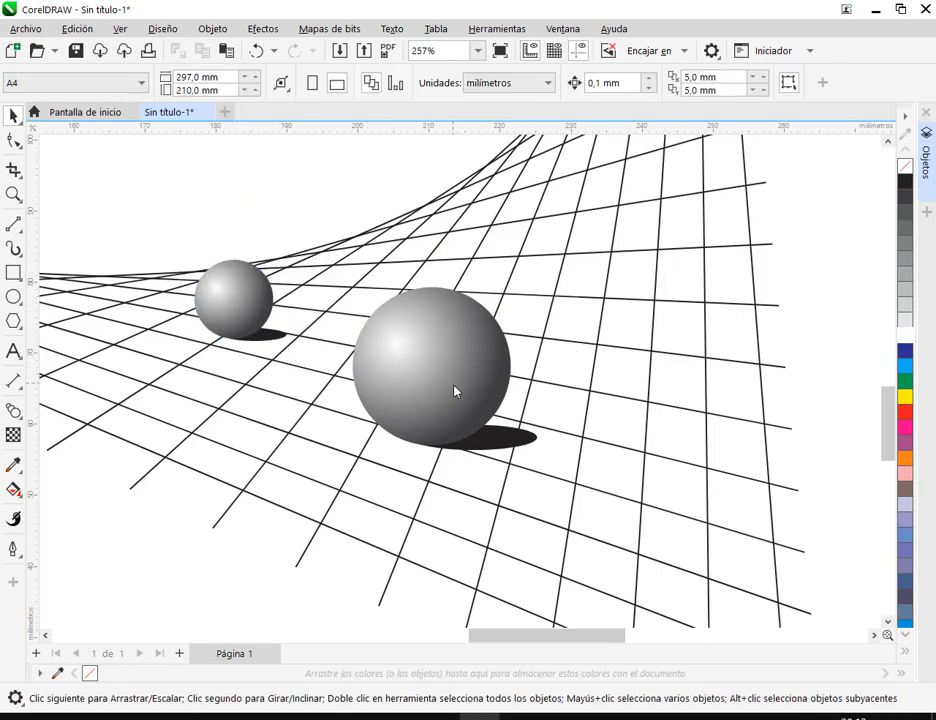
Check the sphere placement against the Práctica 27 picture in the PDF manual, and move the small sphere slightly up and right on the mesh
scroll(453, 390, "down", 3)
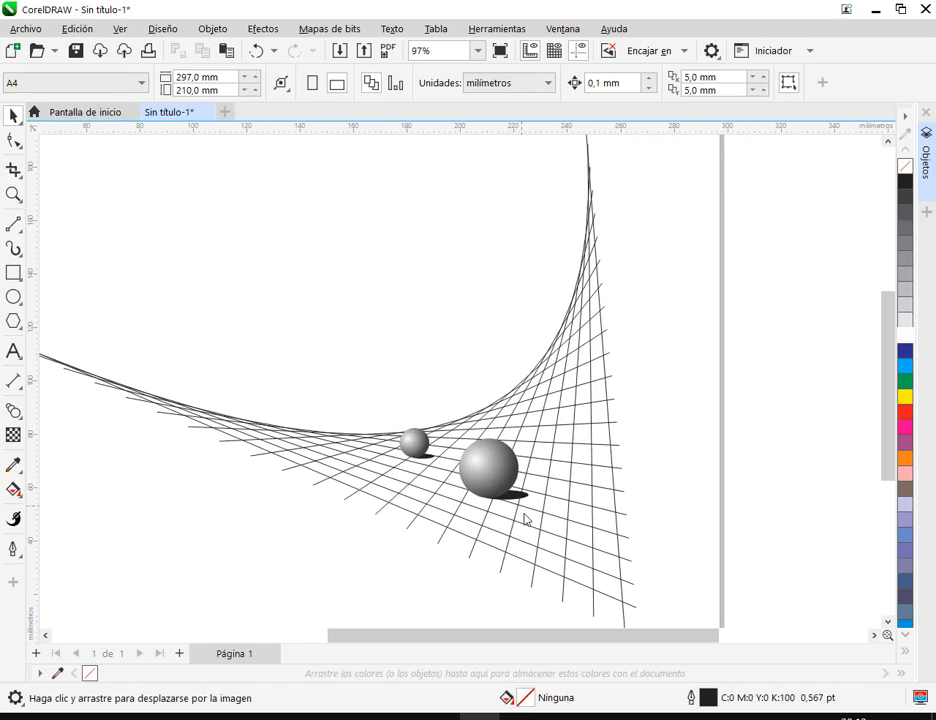
left_click_drag(523, 510, 527, 520)
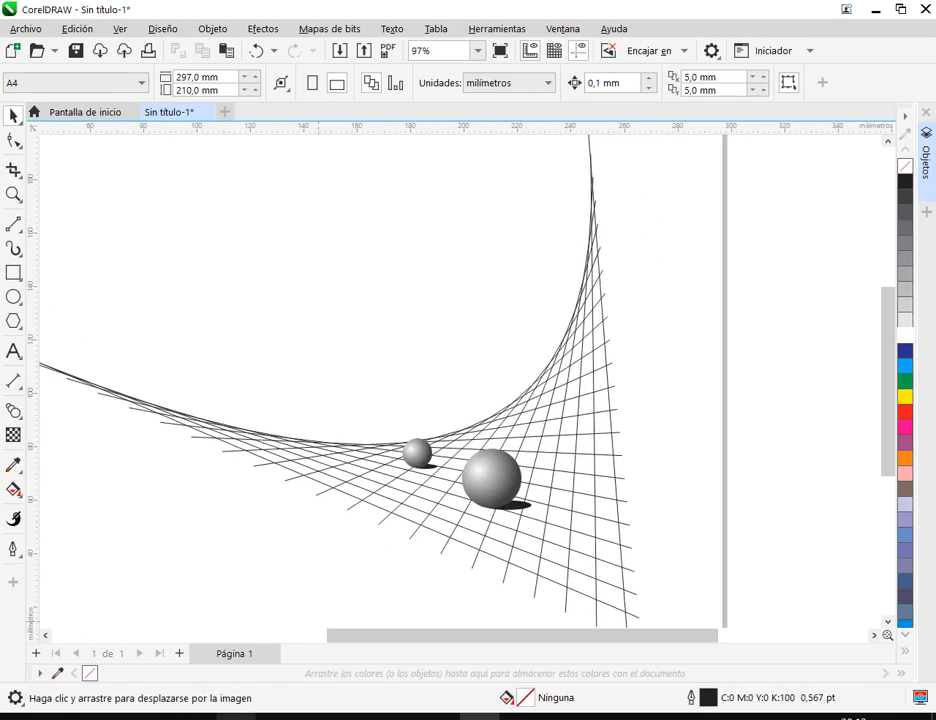
key("alt+Tab")
scroll(516, 445, "up", 12)
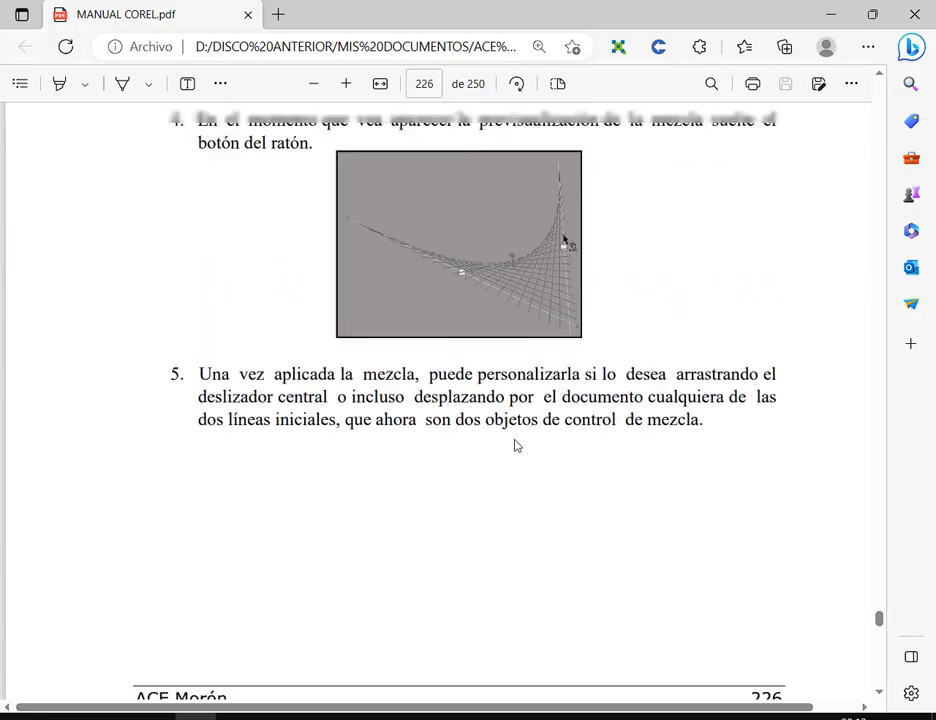
scroll(516, 445, "up", 8)
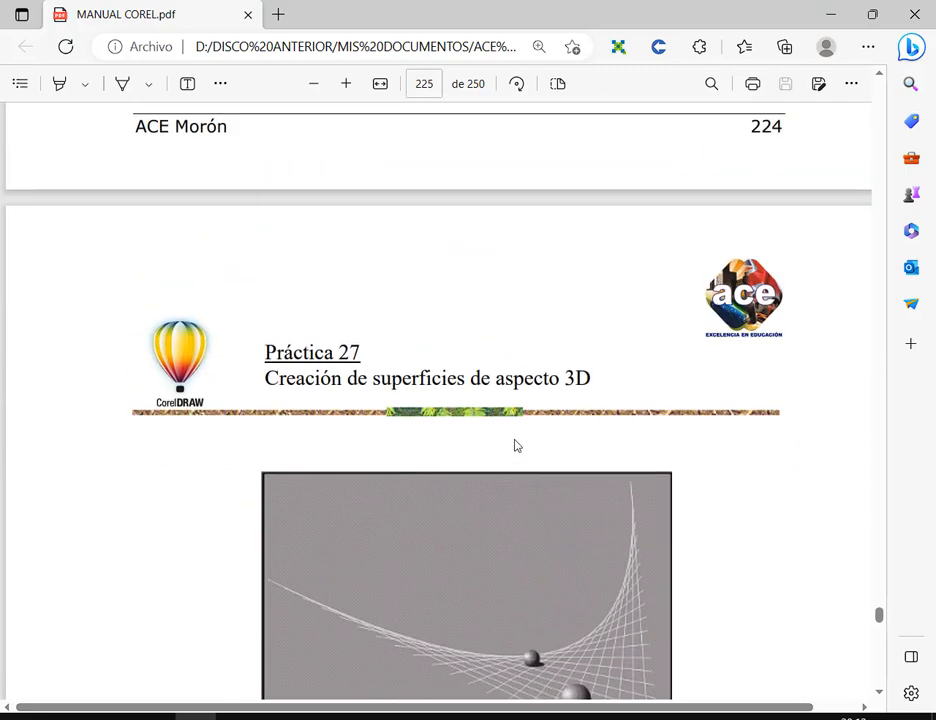
scroll(516, 445, "down", 3)
key("alt+Tab")
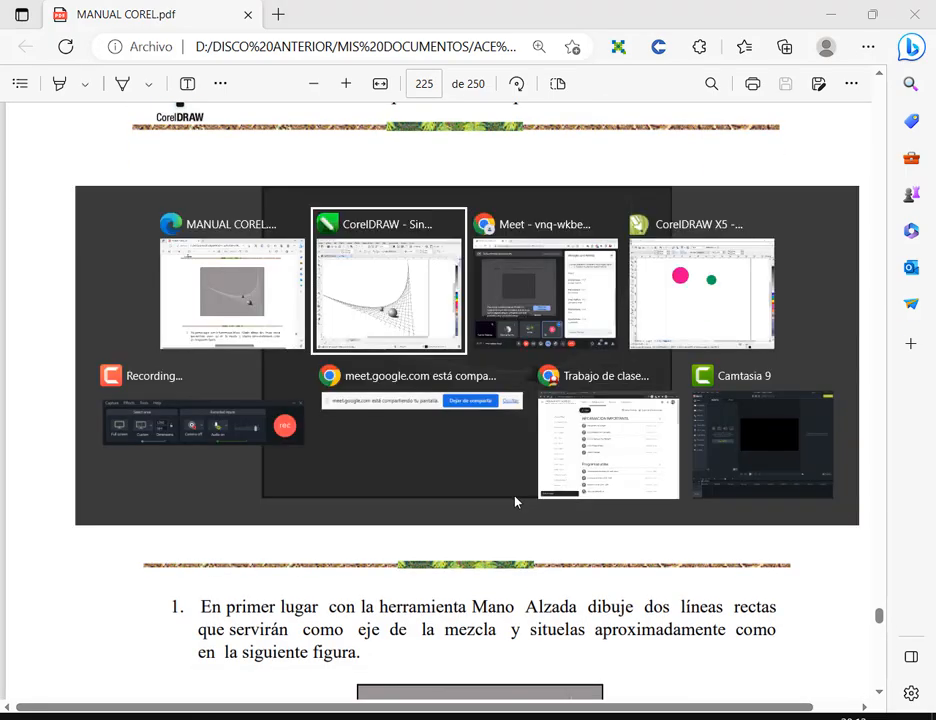
left_click_drag(422, 462, 430, 452)
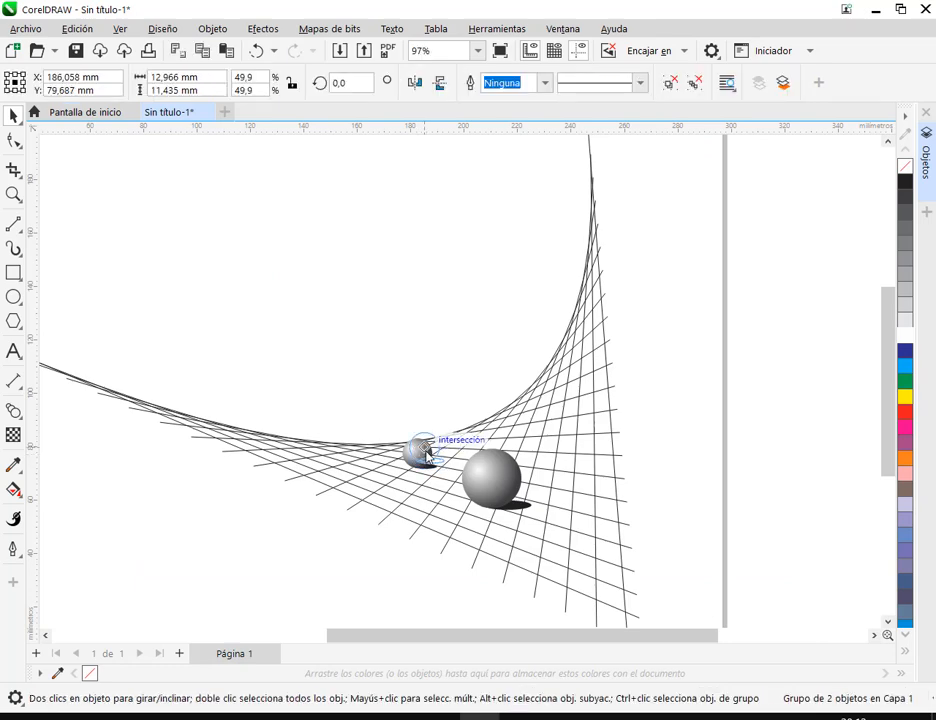
left_click(564, 428)
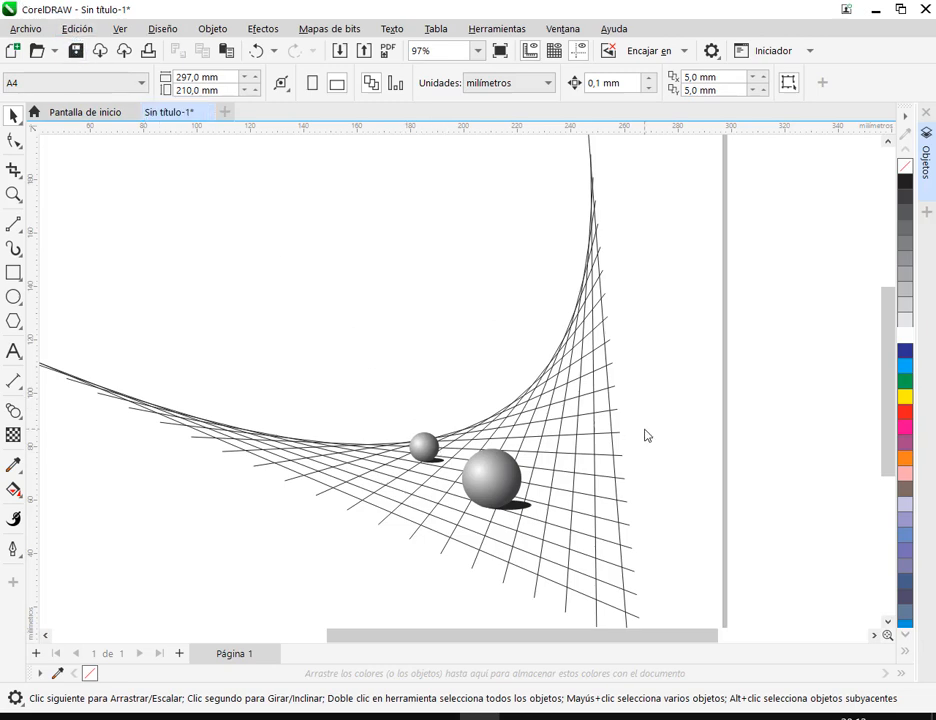
scroll(632, 512, "down", 2)
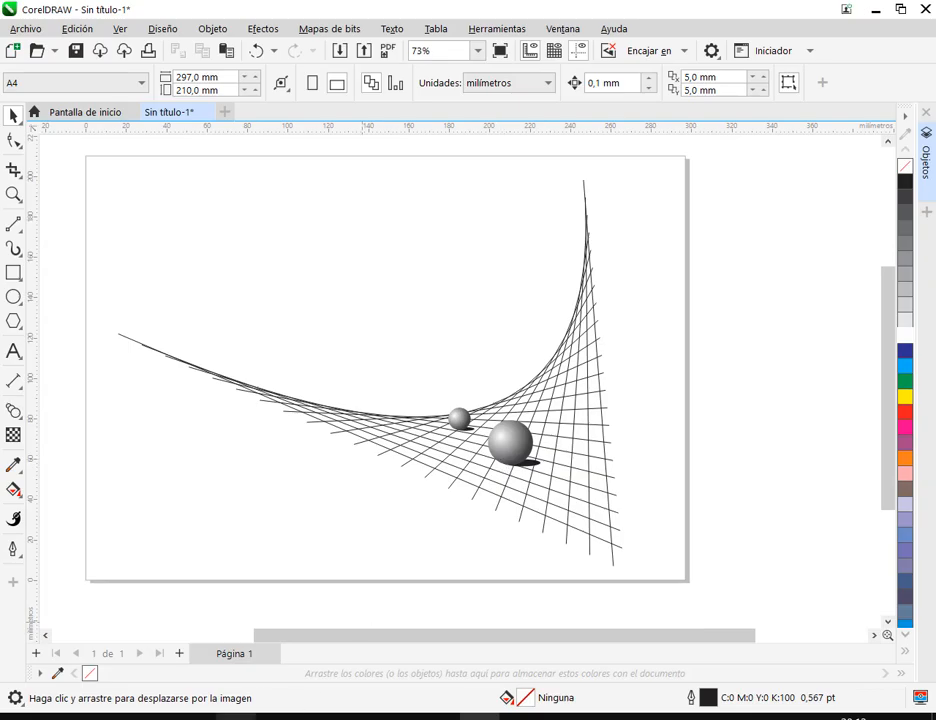
Switch to the PDF manual and examine Práctica 28's instructions for blending spheres along a path
key("alt+Tab")
scroll(439, 268, "down", 15)
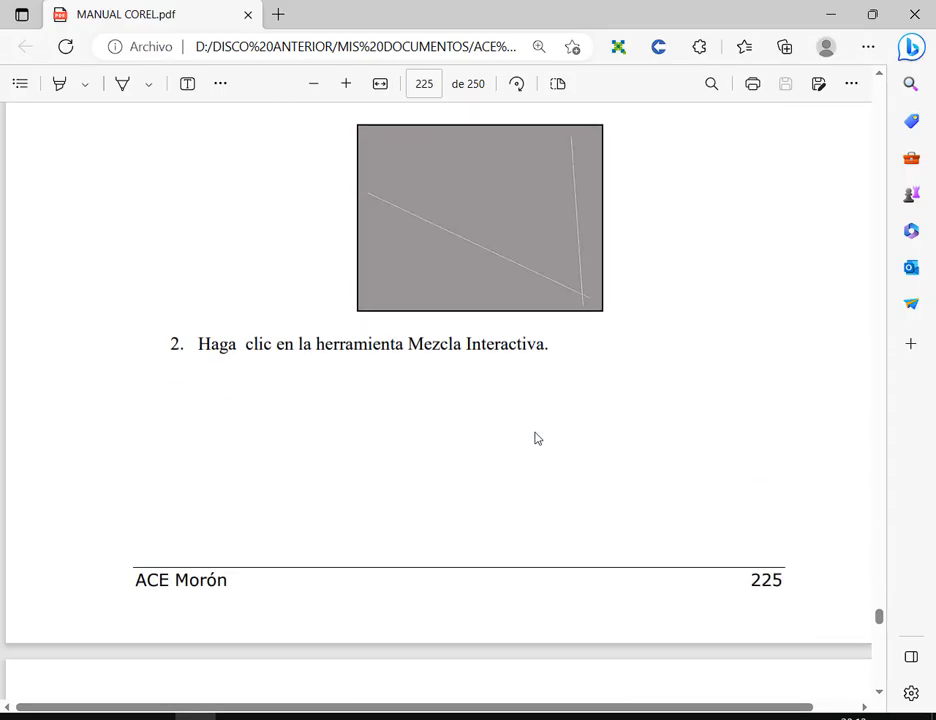
scroll(537, 437, "down", 15)
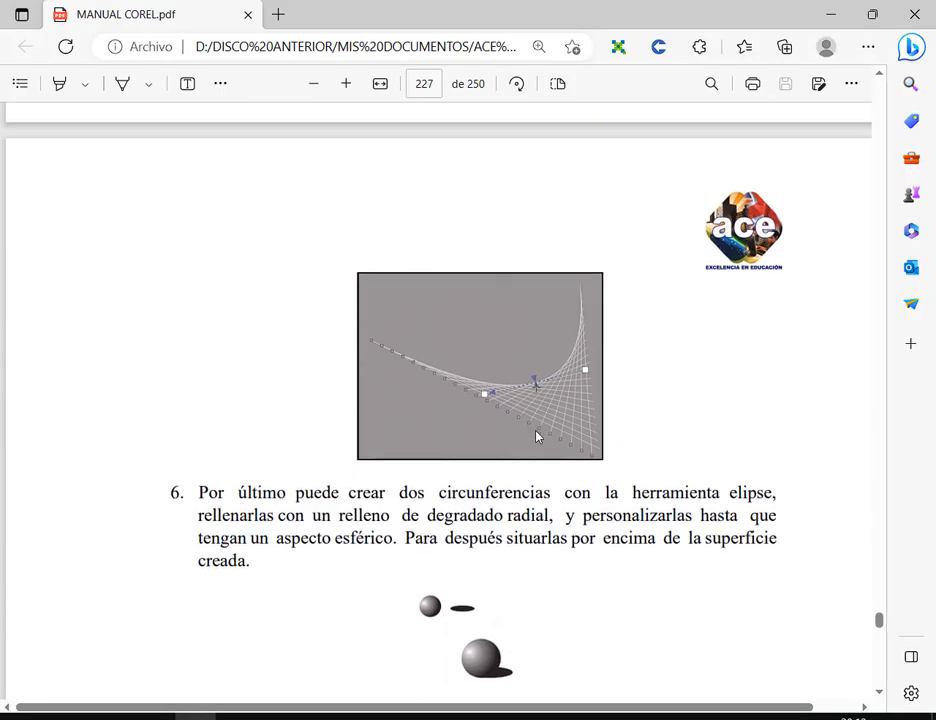
scroll(529, 438, "down", 10)
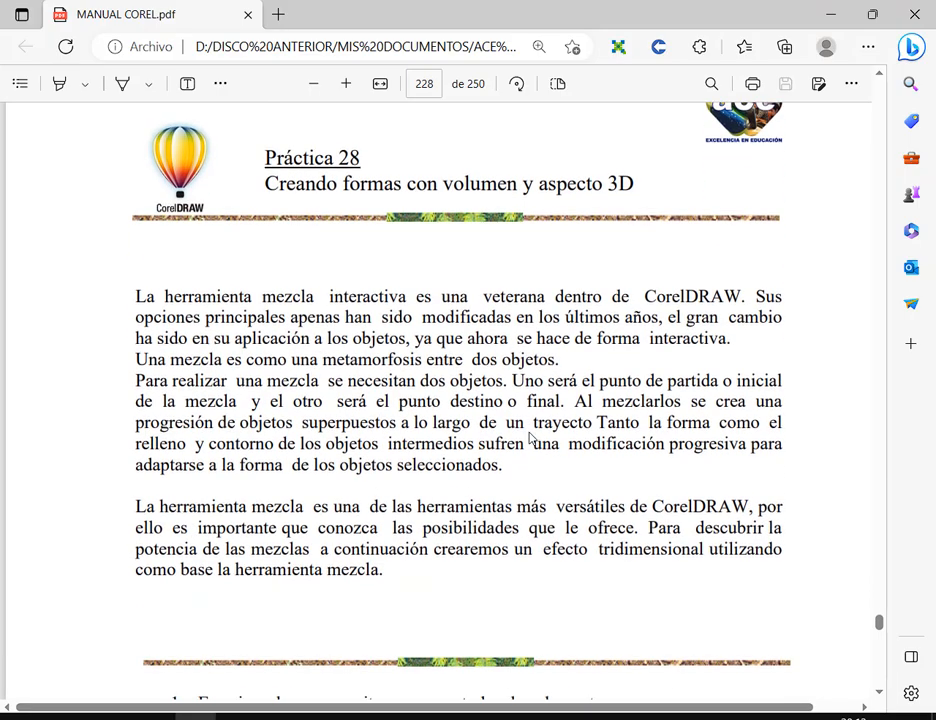
scroll(521, 388, "down", 20)
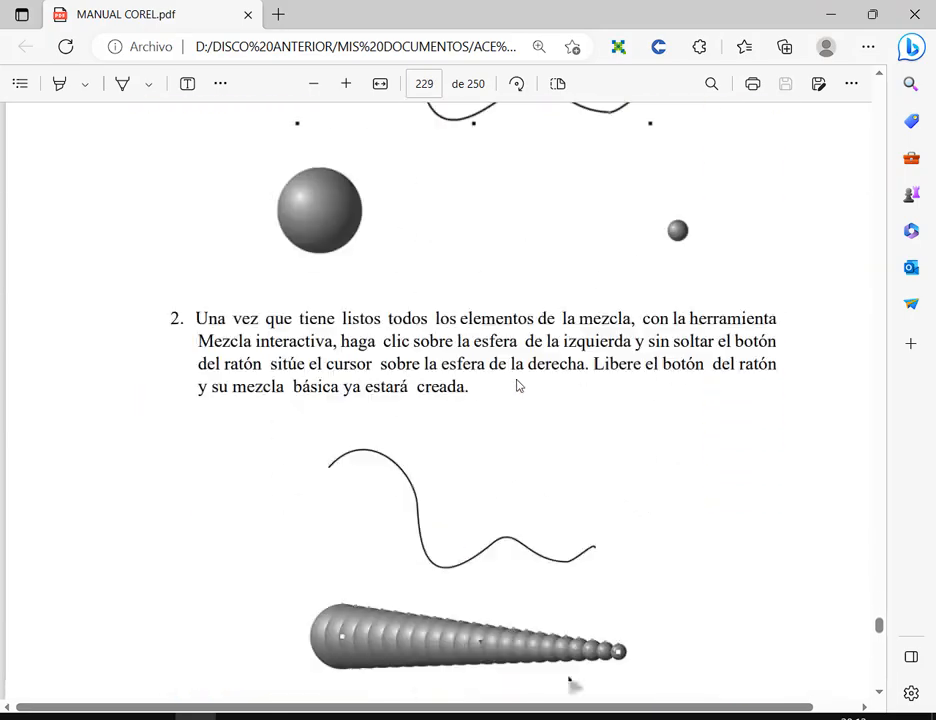
scroll(519, 386, "down", 6)
scroll(518, 386, "up", 7)
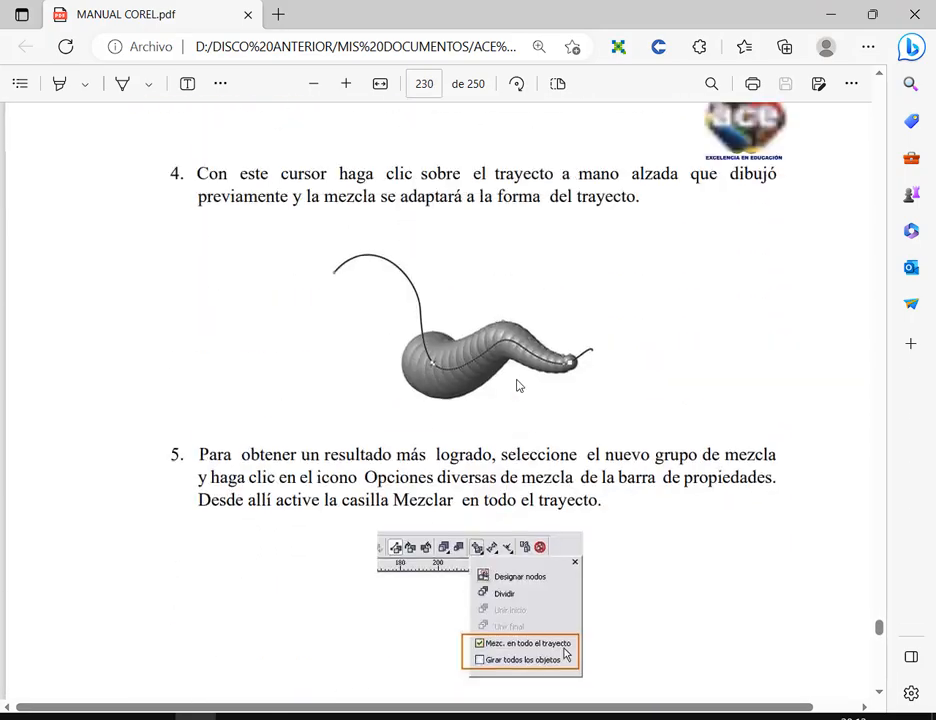
scroll(512, 388, "down", 3)
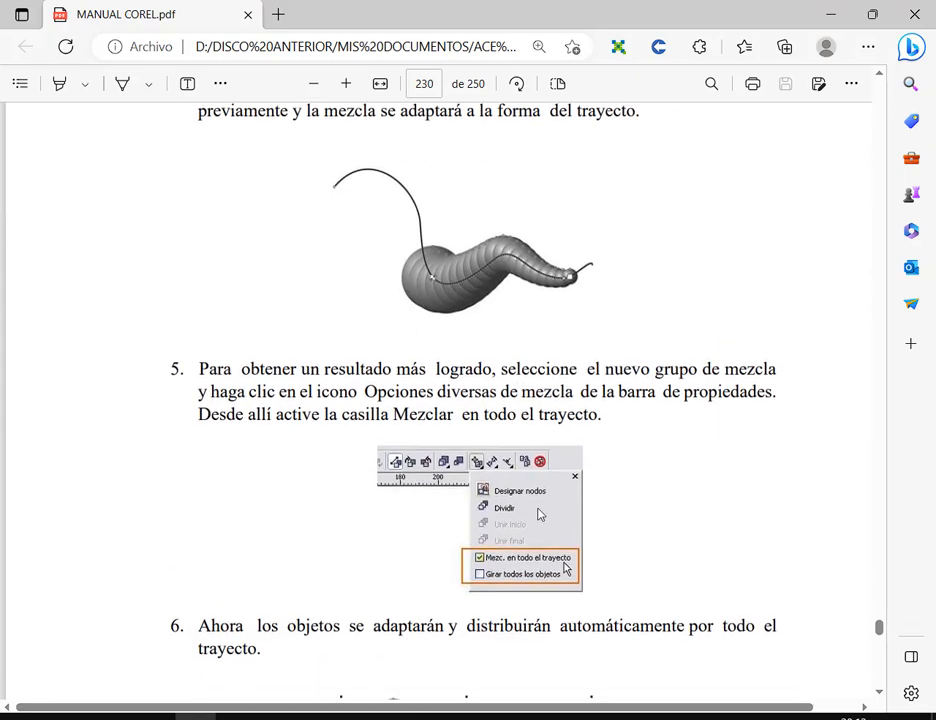
scroll(506, 476, "down", 12)
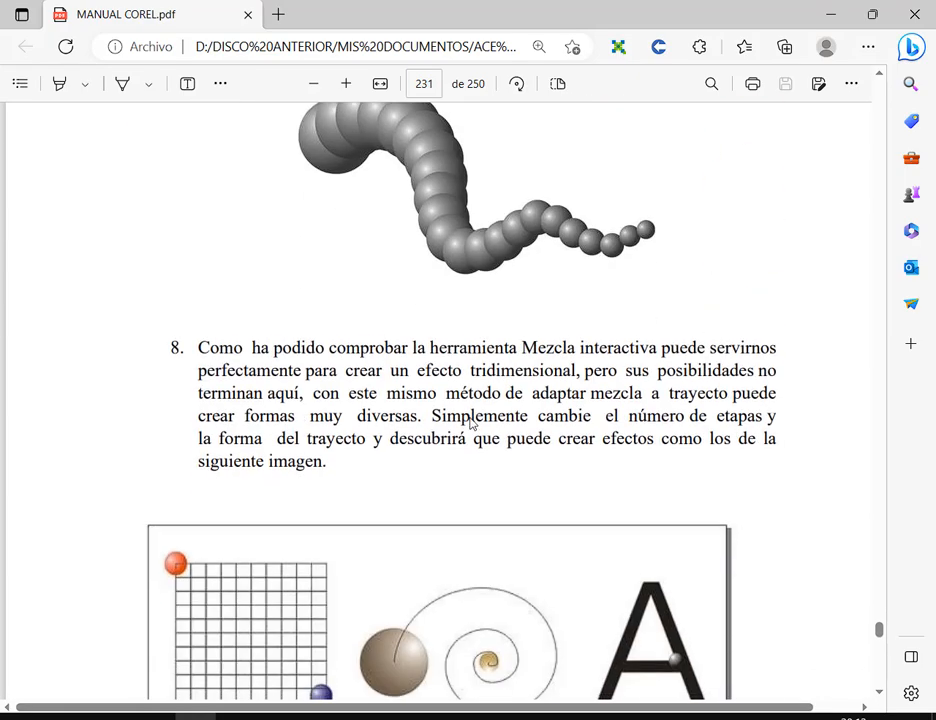
Browse the manual past Práctica 29 and examine the blended line figures of Práctica 30, Creación de formas volumétricas
scroll(509, 270, "down", 12)
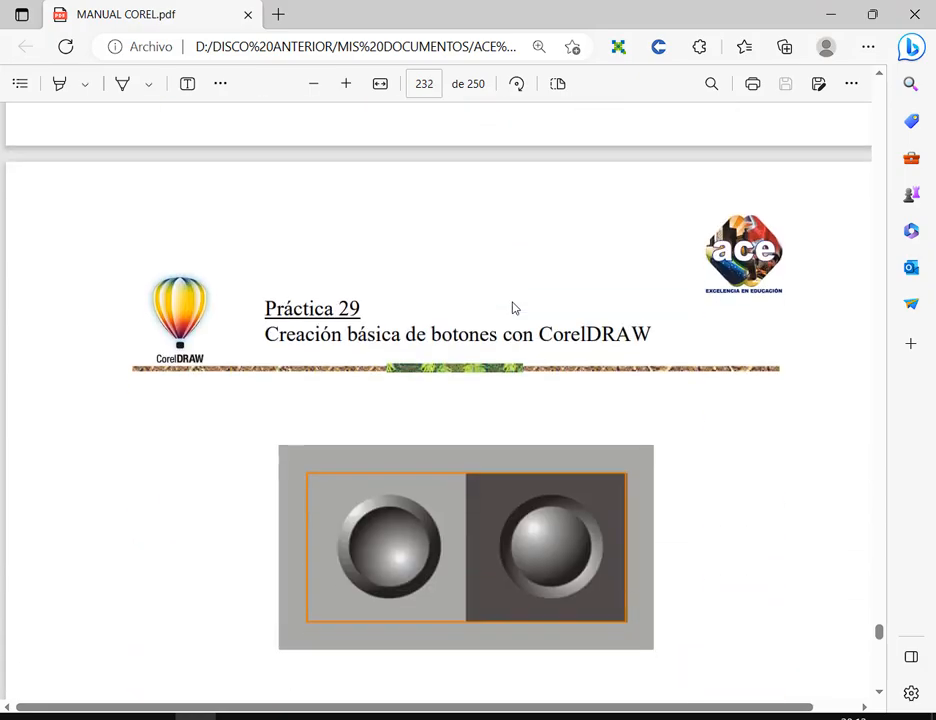
scroll(512, 310, "down", 20)
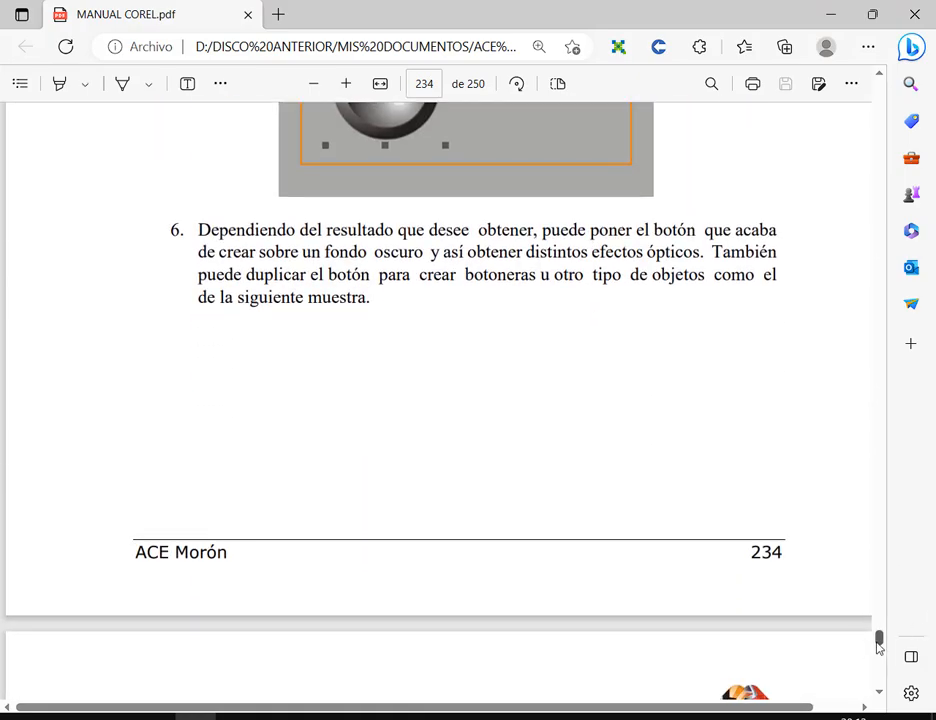
left_click_drag(877, 643, 881, 653)
scroll(833, 610, "up", 15)
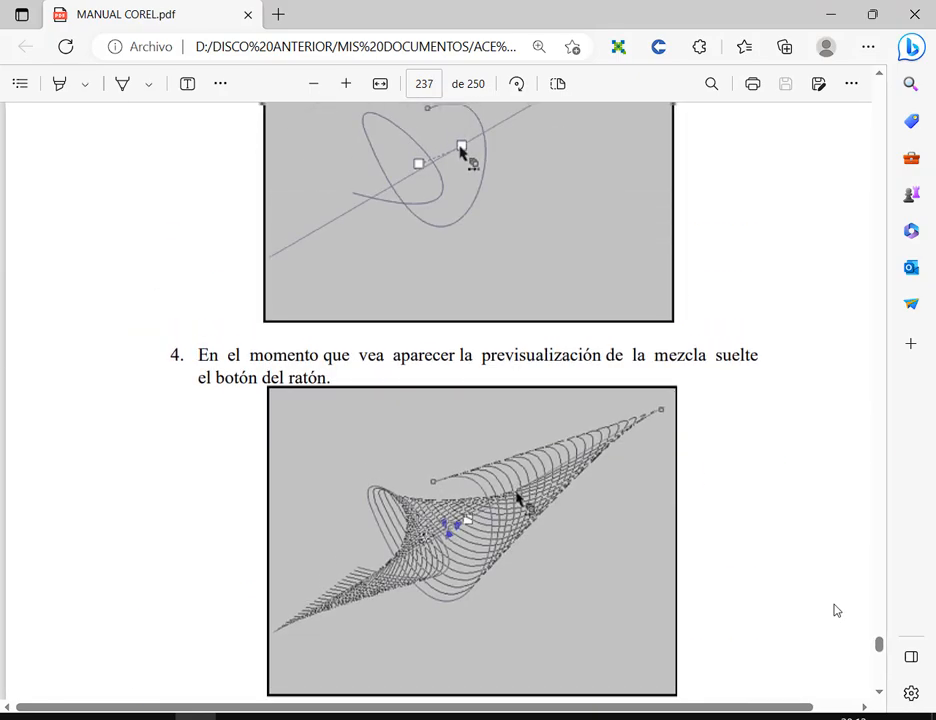
scroll(733, 506, "up", 10)
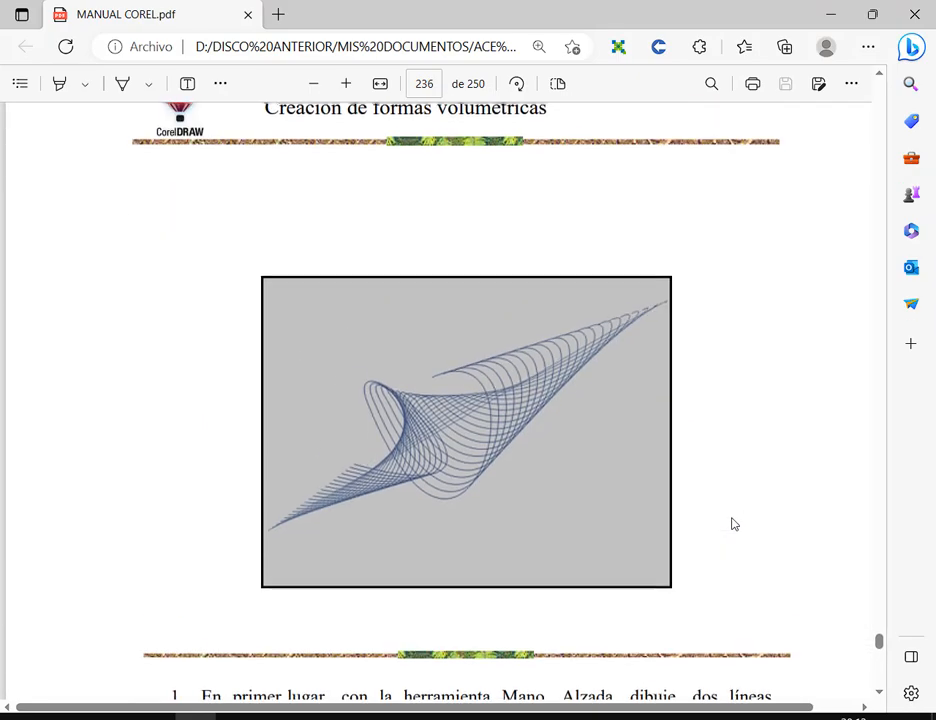
scroll(333, 272, "down", 1)
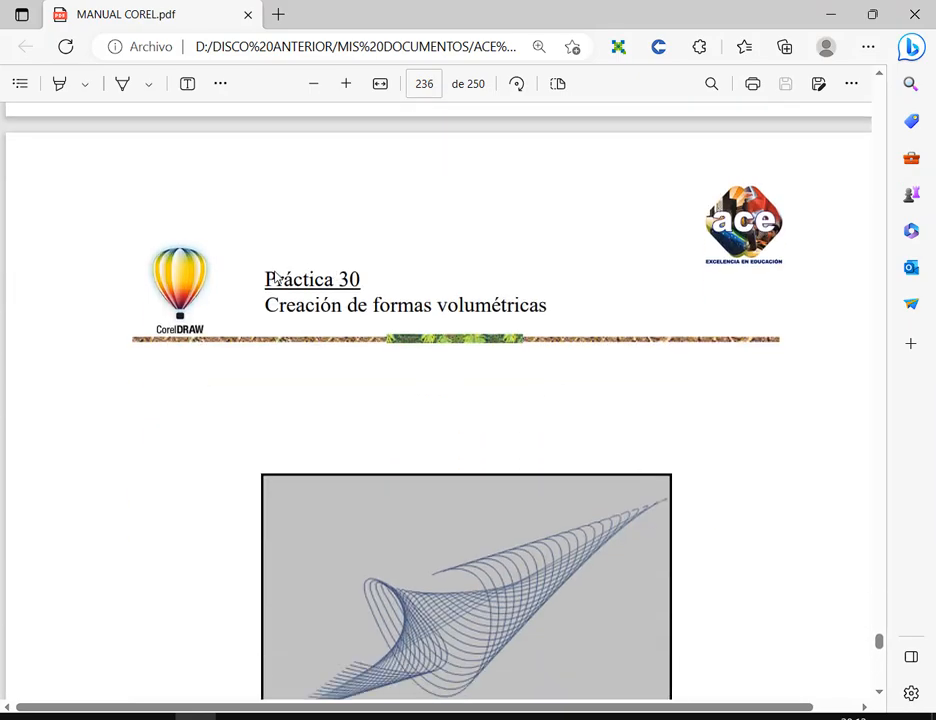
left_click_drag(452, 320, 569, 333)
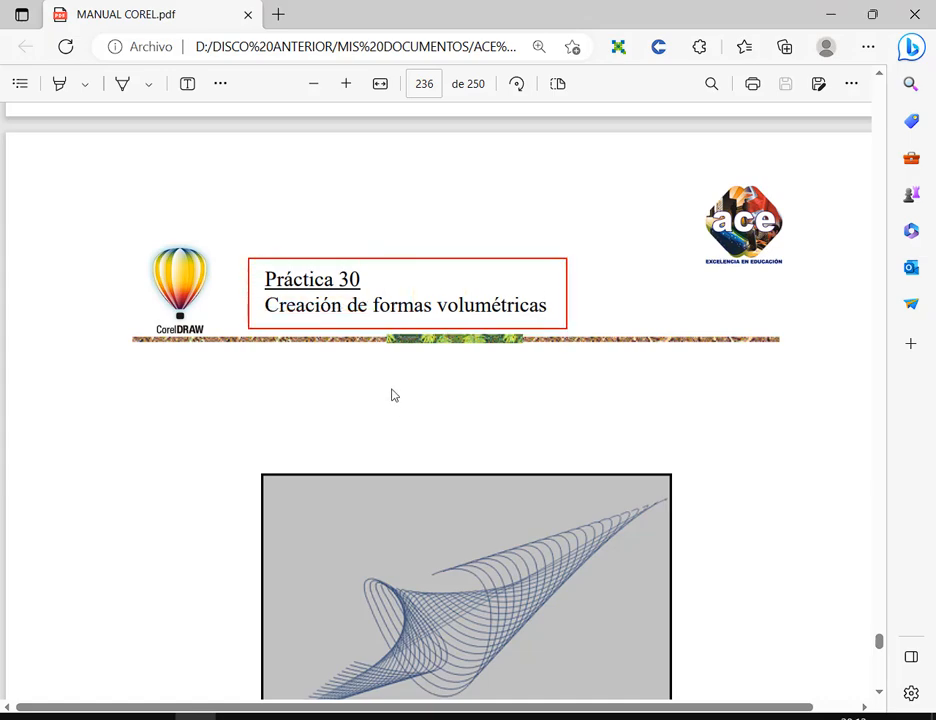